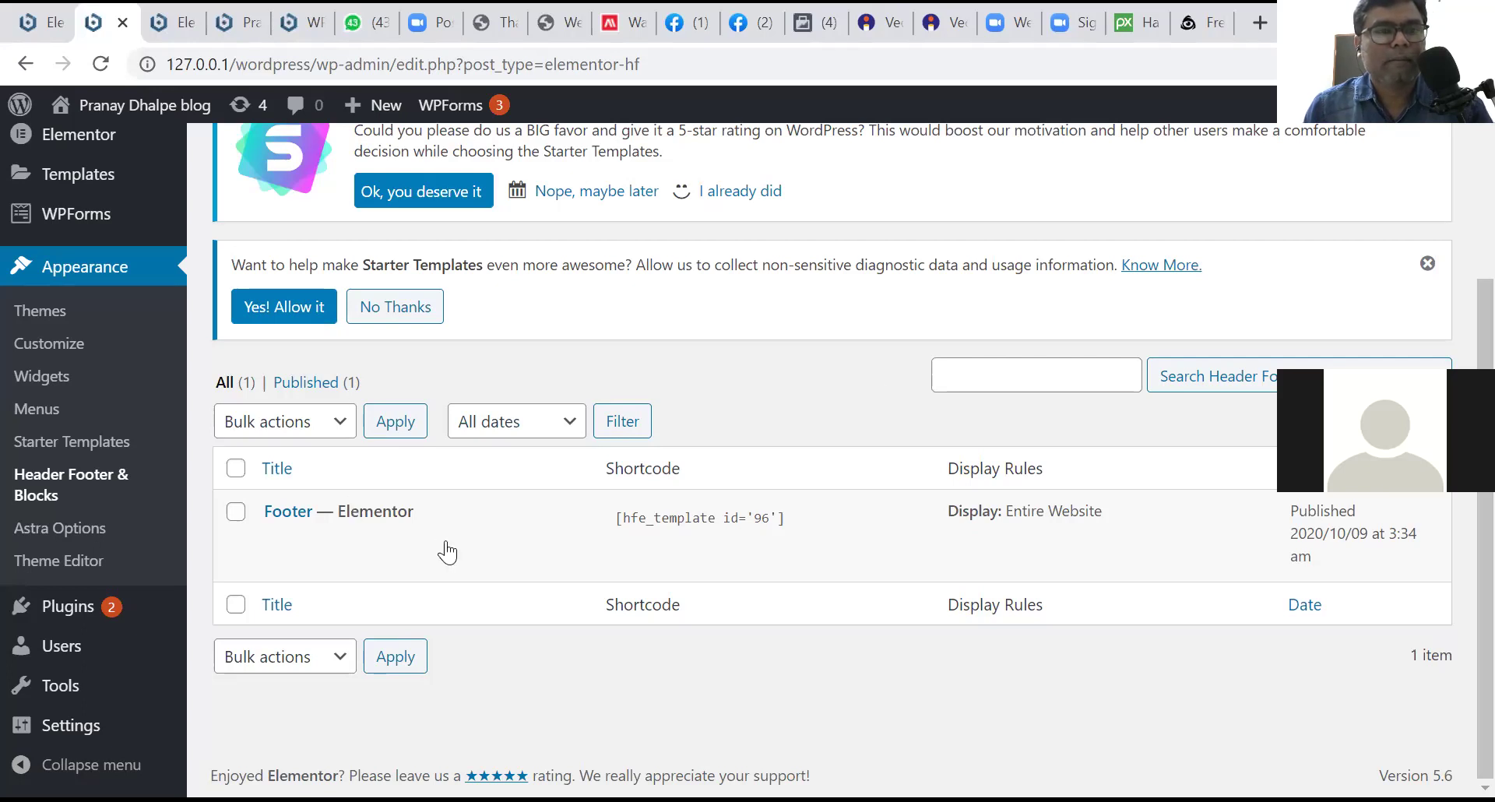
Open the Footer template in the Elementor editor from Header Footer & Blocks
{"action": "mouse_move", "coordinate": [451, 552]}
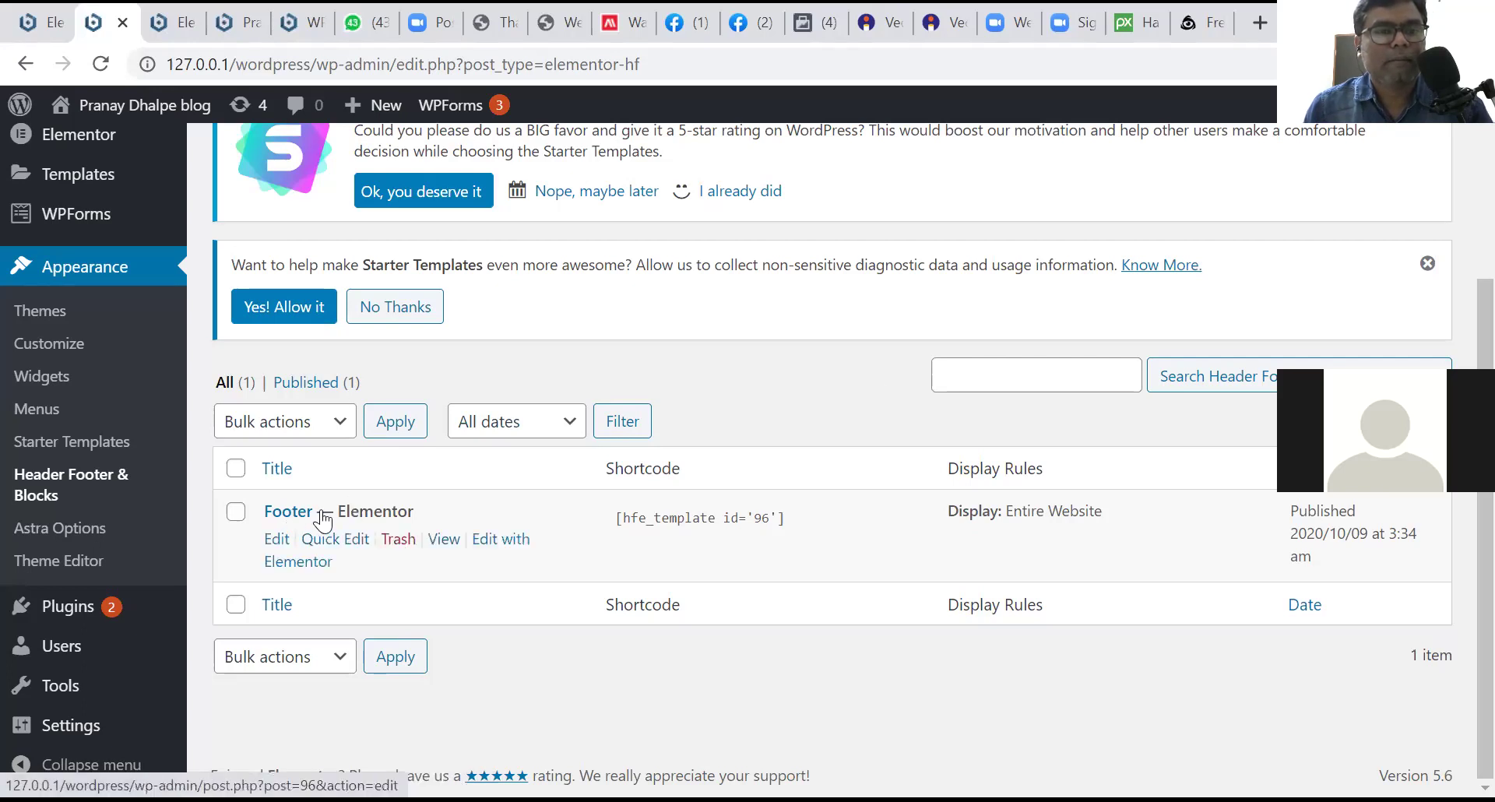
{"action": "left_click", "coordinate": [506, 545]}
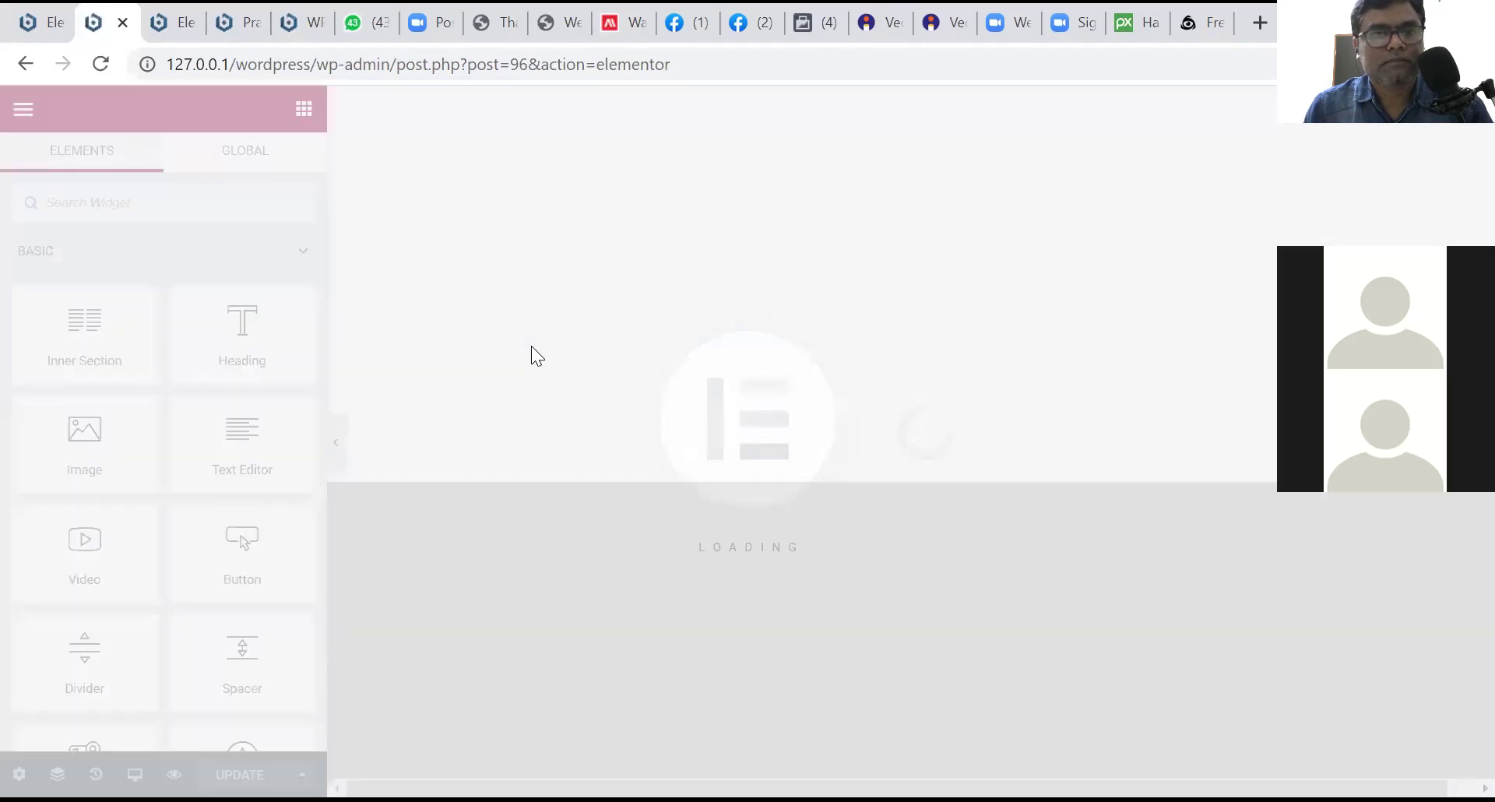
{"action": "scroll", "coordinate": [886, 362], "scroll_direction": "down", "scroll_amount": 2}
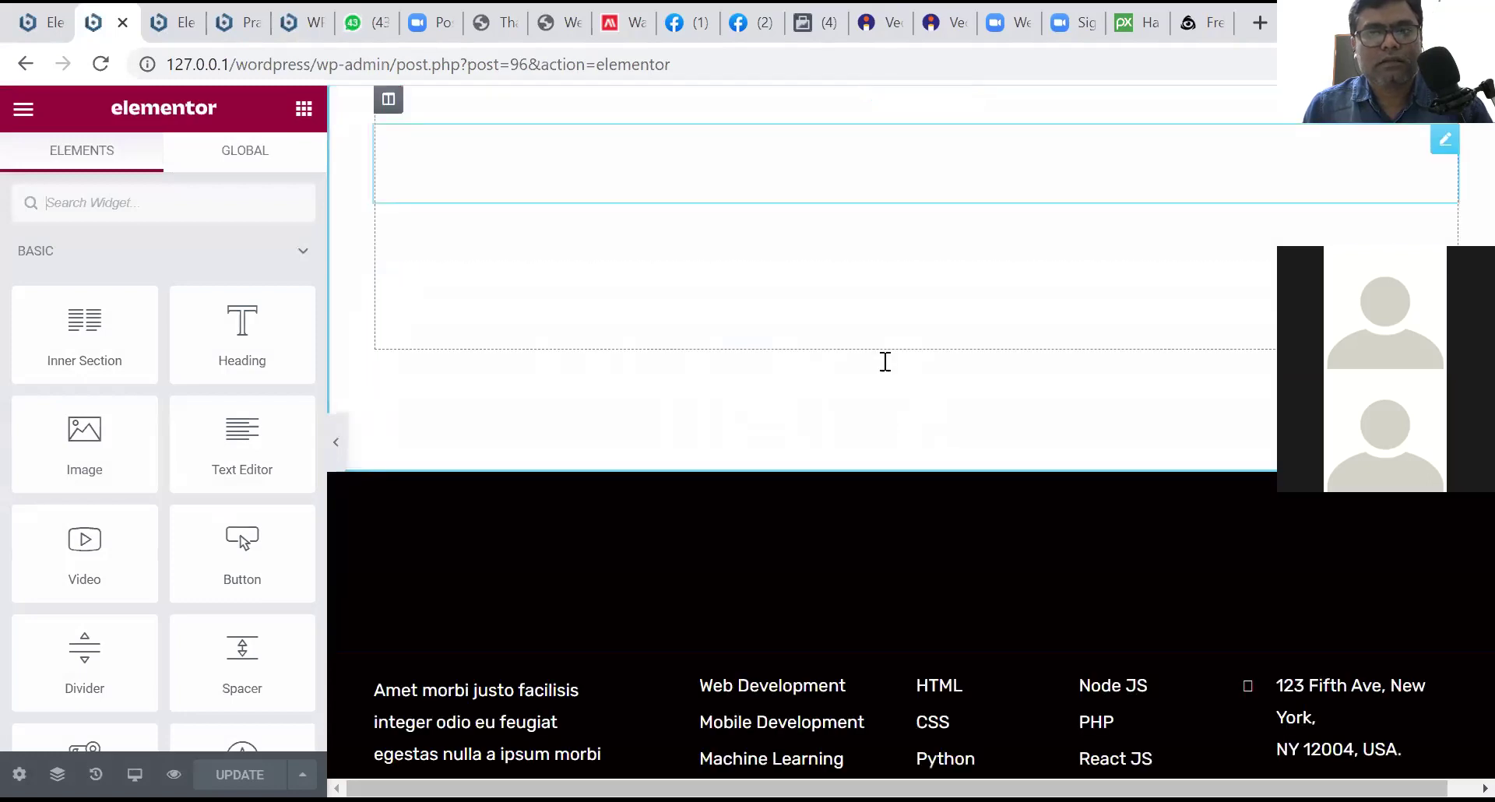
{"action": "scroll", "coordinate": [885, 362], "scroll_direction": "down", "scroll_amount": 2}
{"action": "scroll", "coordinate": [975, 324], "scroll_direction": "up", "scroll_amount": 4}
{"action": "scroll", "coordinate": [975, 324], "scroll_direction": "down", "scroll_amount": 5}
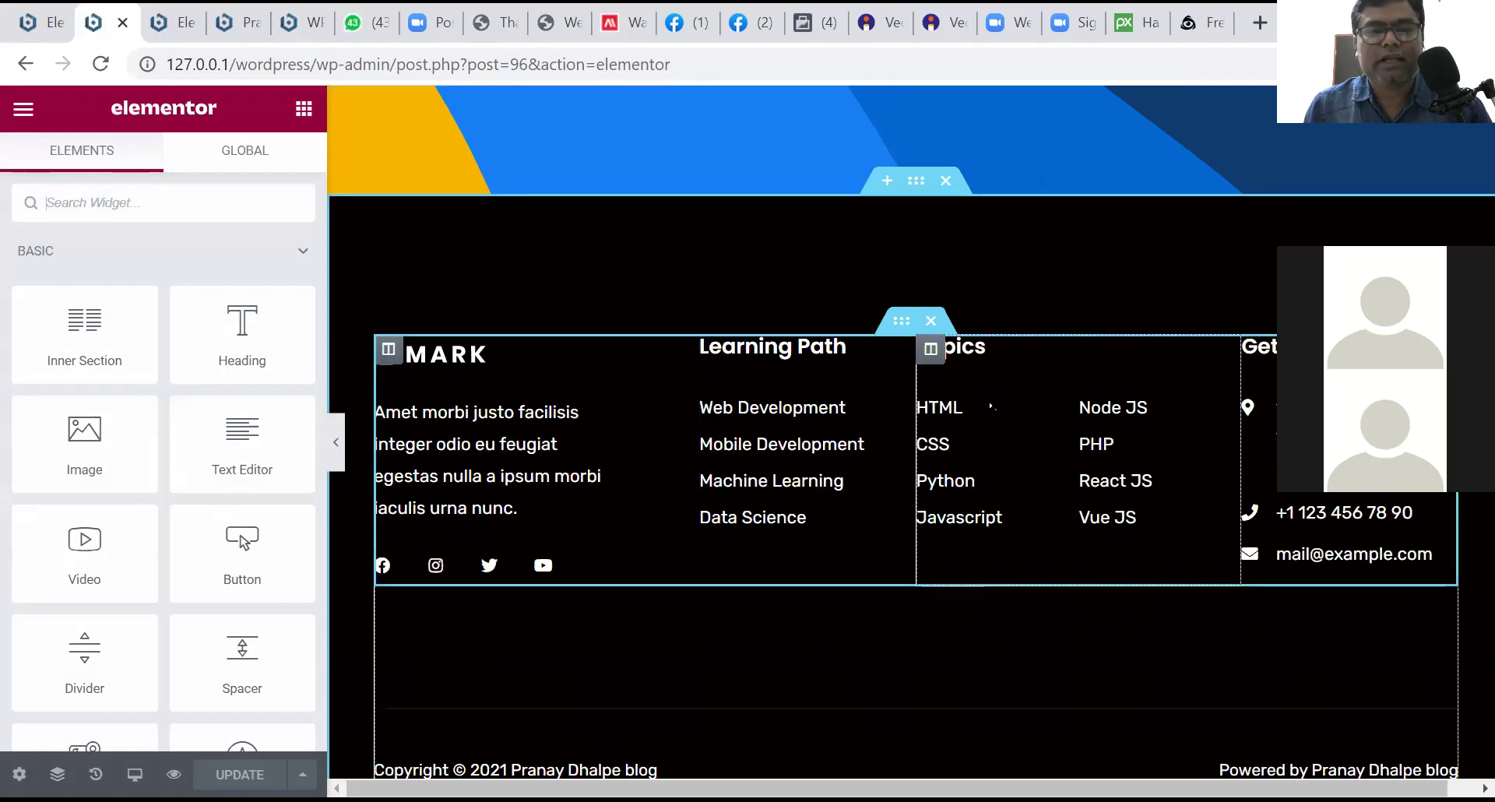
{"action": "scroll", "coordinate": [990, 405], "scroll_direction": "up", "scroll_amount": 5}
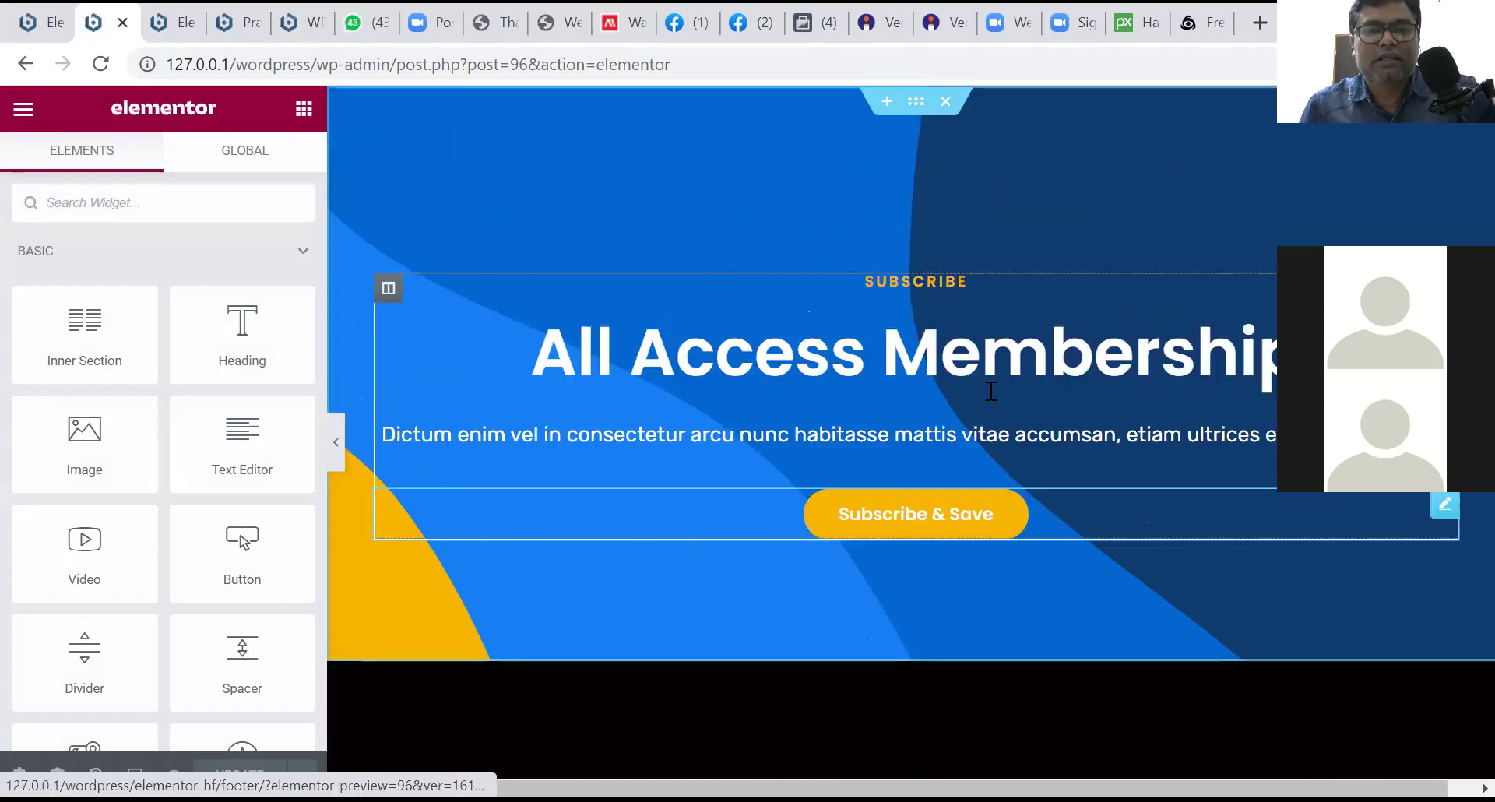
{"action": "scroll", "coordinate": [774, 418], "scroll_direction": "down", "scroll_amount": 2}
{"action": "scroll", "coordinate": [770, 390], "scroll_direction": "up", "scroll_amount": 2}
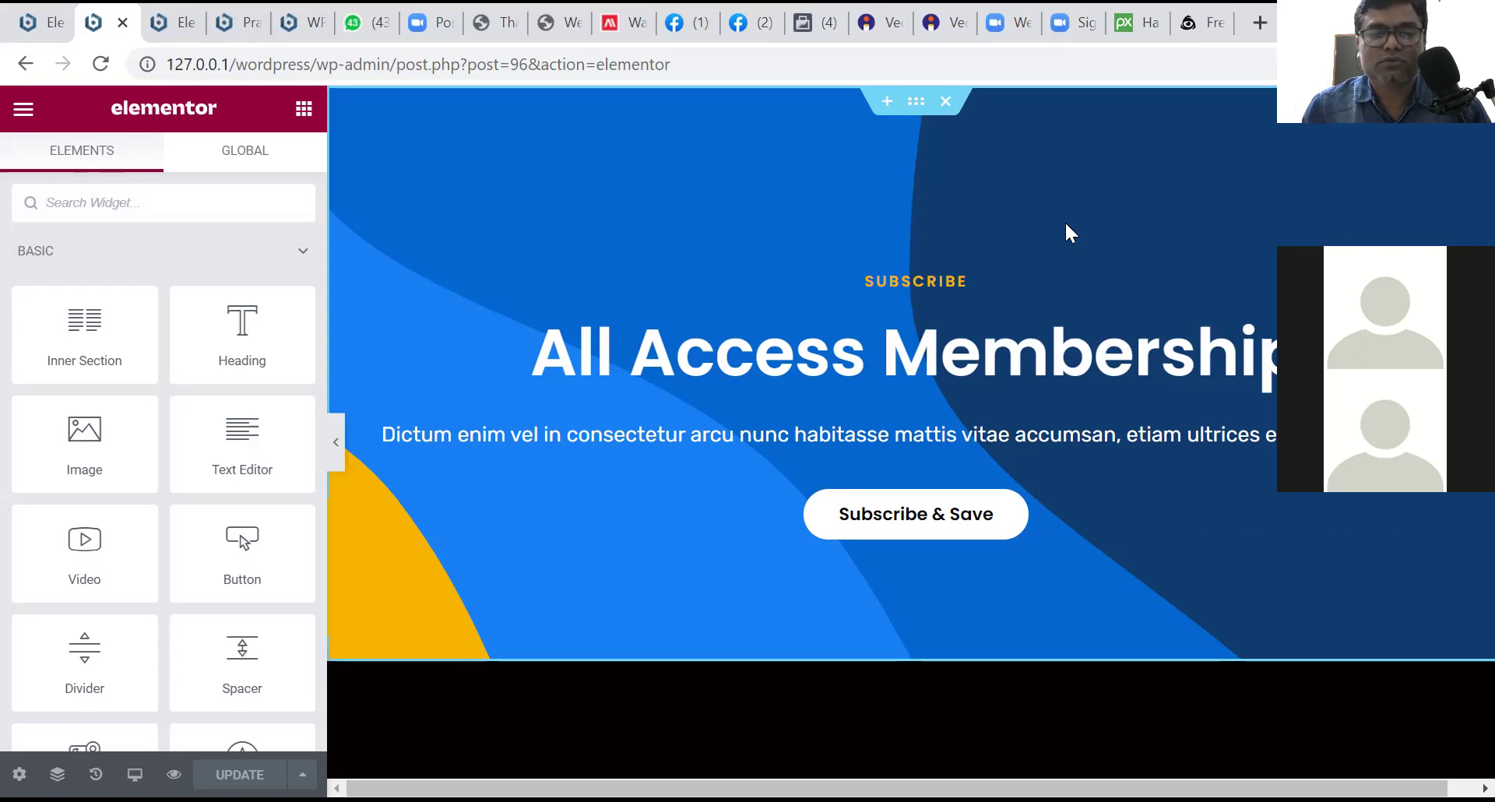
{"action": "scroll", "coordinate": [1066, 232], "scroll_direction": "down", "scroll_amount": 2}
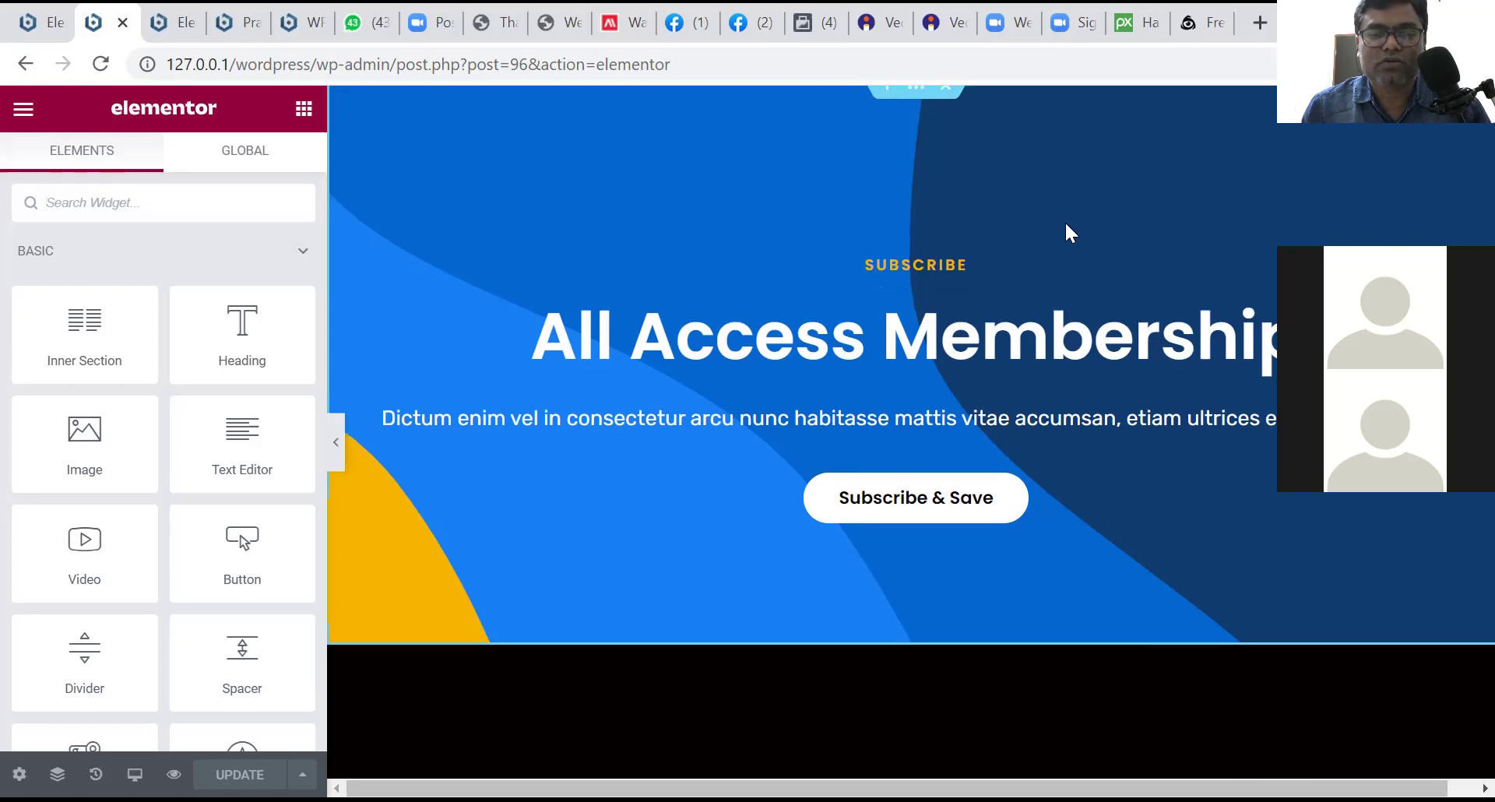
{"action": "scroll", "coordinate": [1150, 239], "scroll_direction": "up", "scroll_amount": 2}
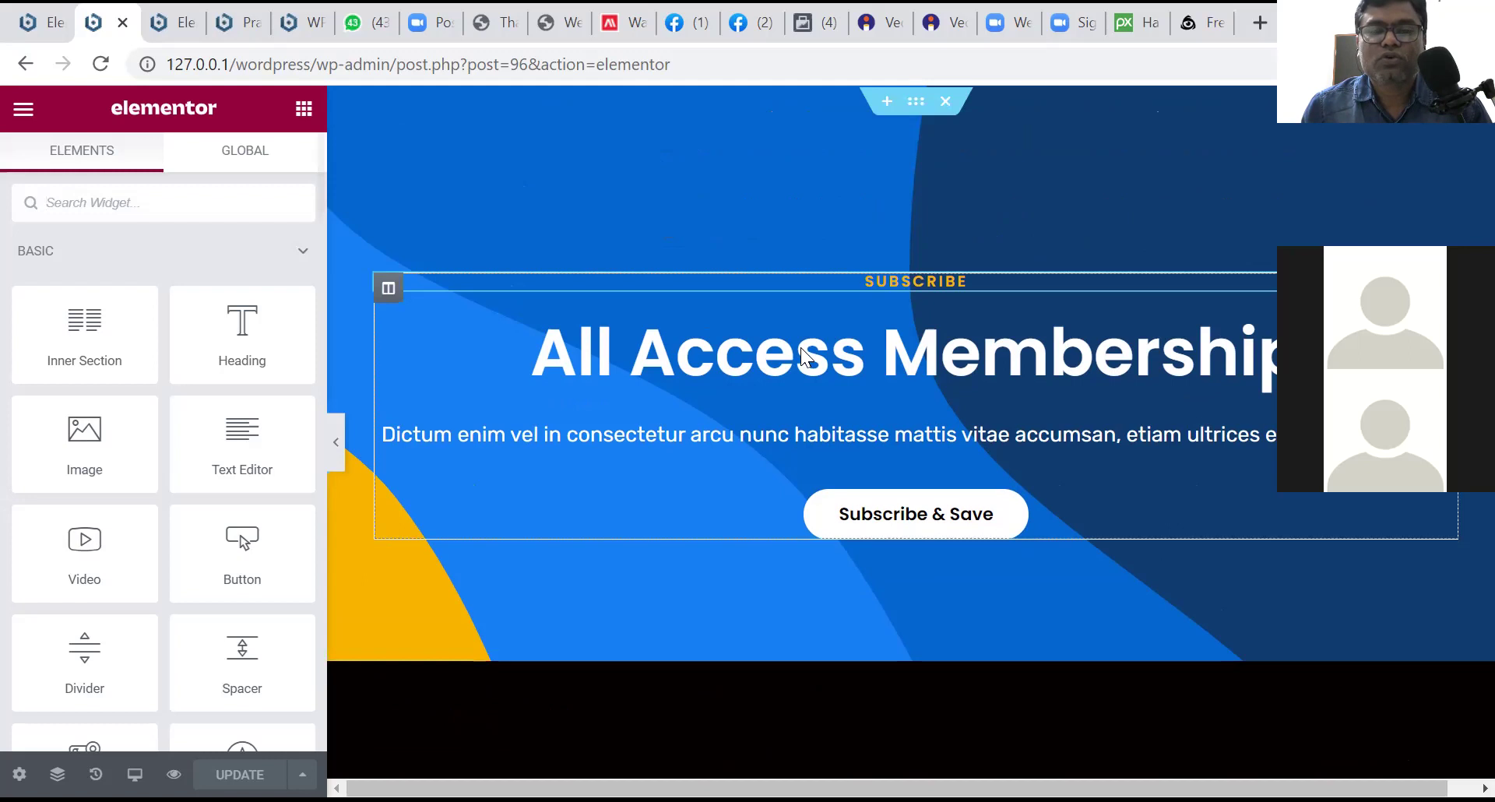
{"action": "scroll", "coordinate": [878, 437], "scroll_direction": "down", "scroll_amount": 3}
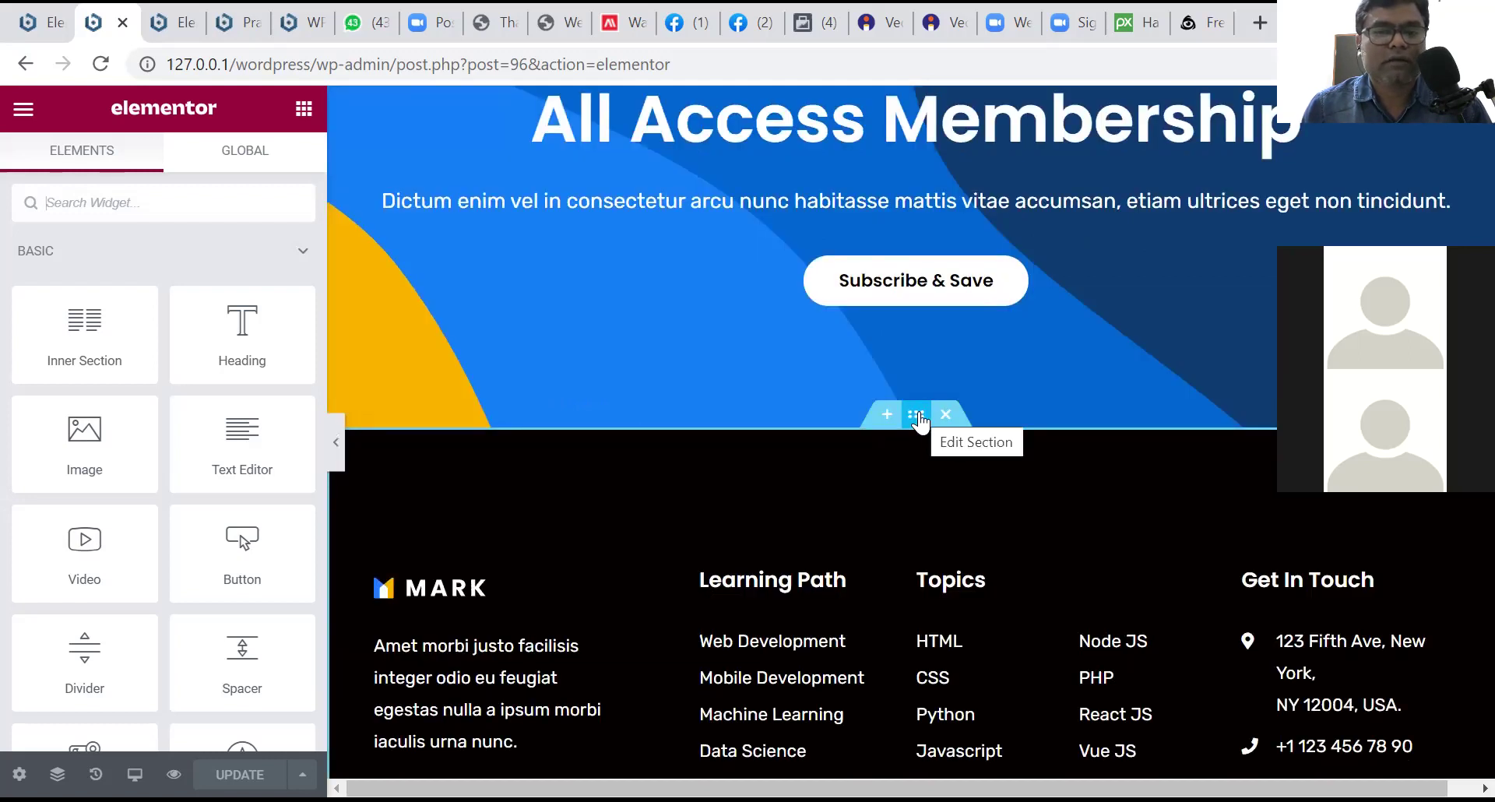
Insert the saved Footer template from My Templates below the footer, declining its document settings
{"action": "left_click", "coordinate": [917, 415]}
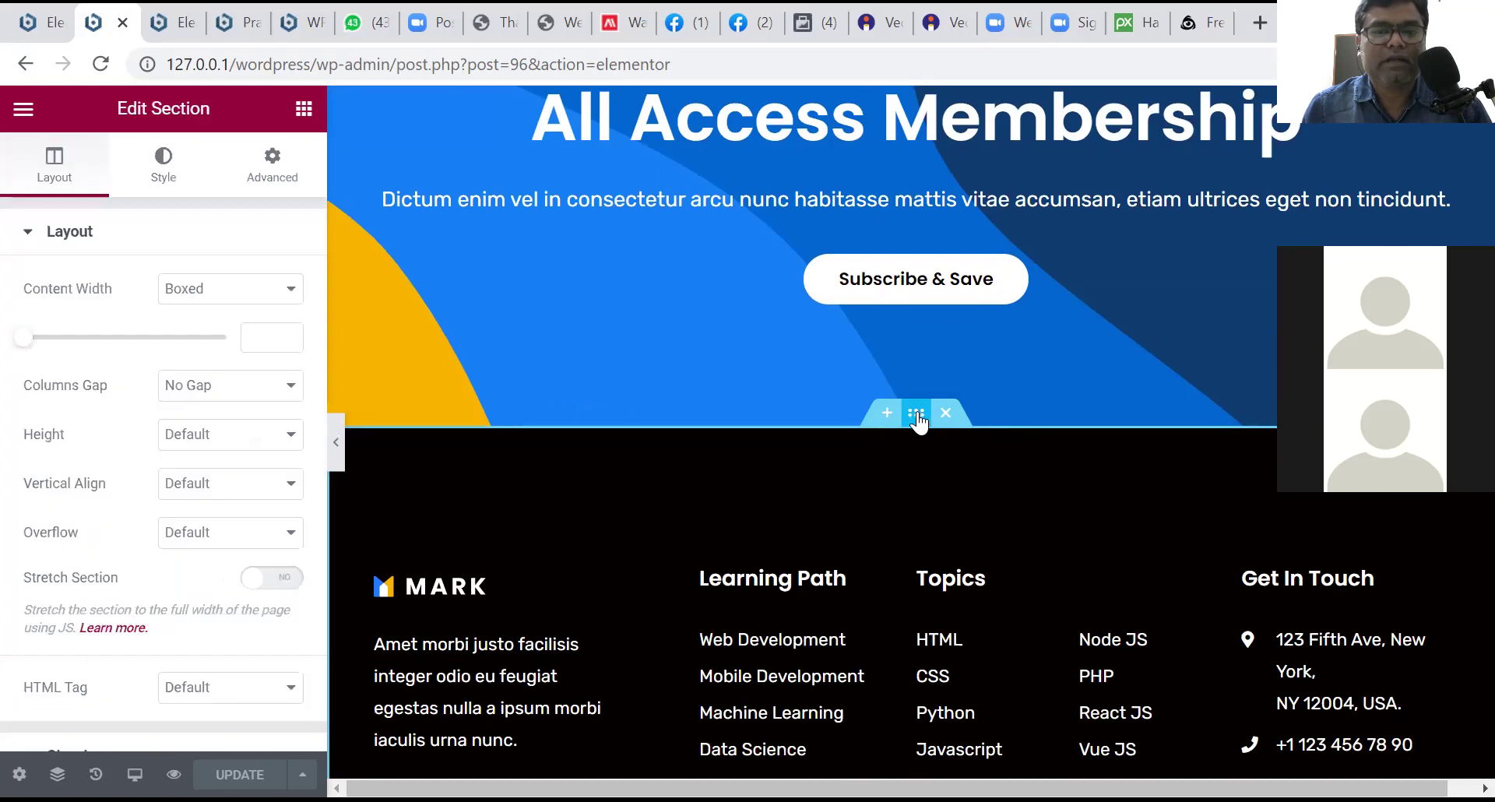
{"action": "scroll", "coordinate": [796, 286], "scroll_direction": "down", "scroll_amount": 9}
{"action": "left_click", "coordinate": [917, 577]}
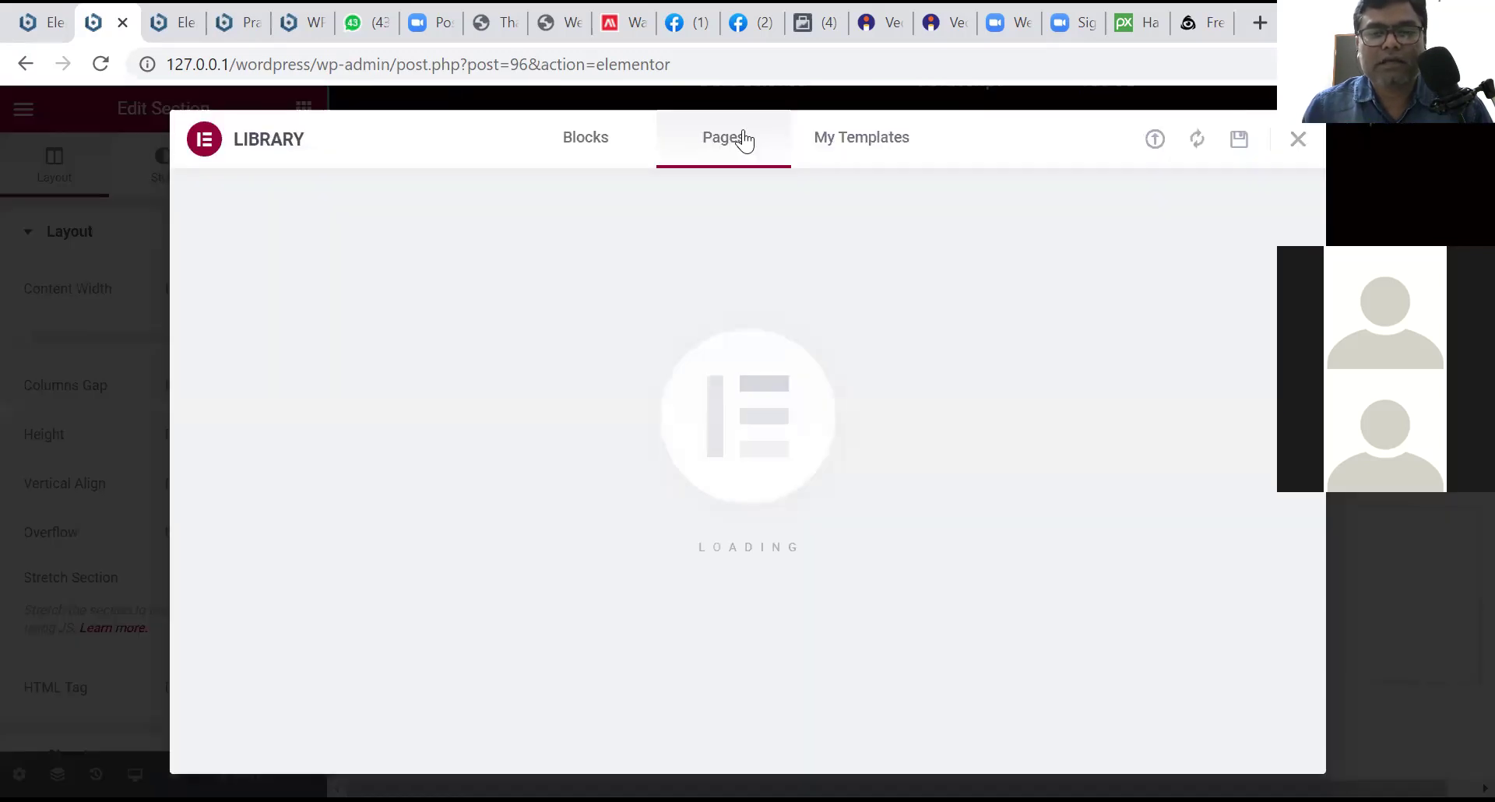
{"action": "left_click", "coordinate": [870, 157]}
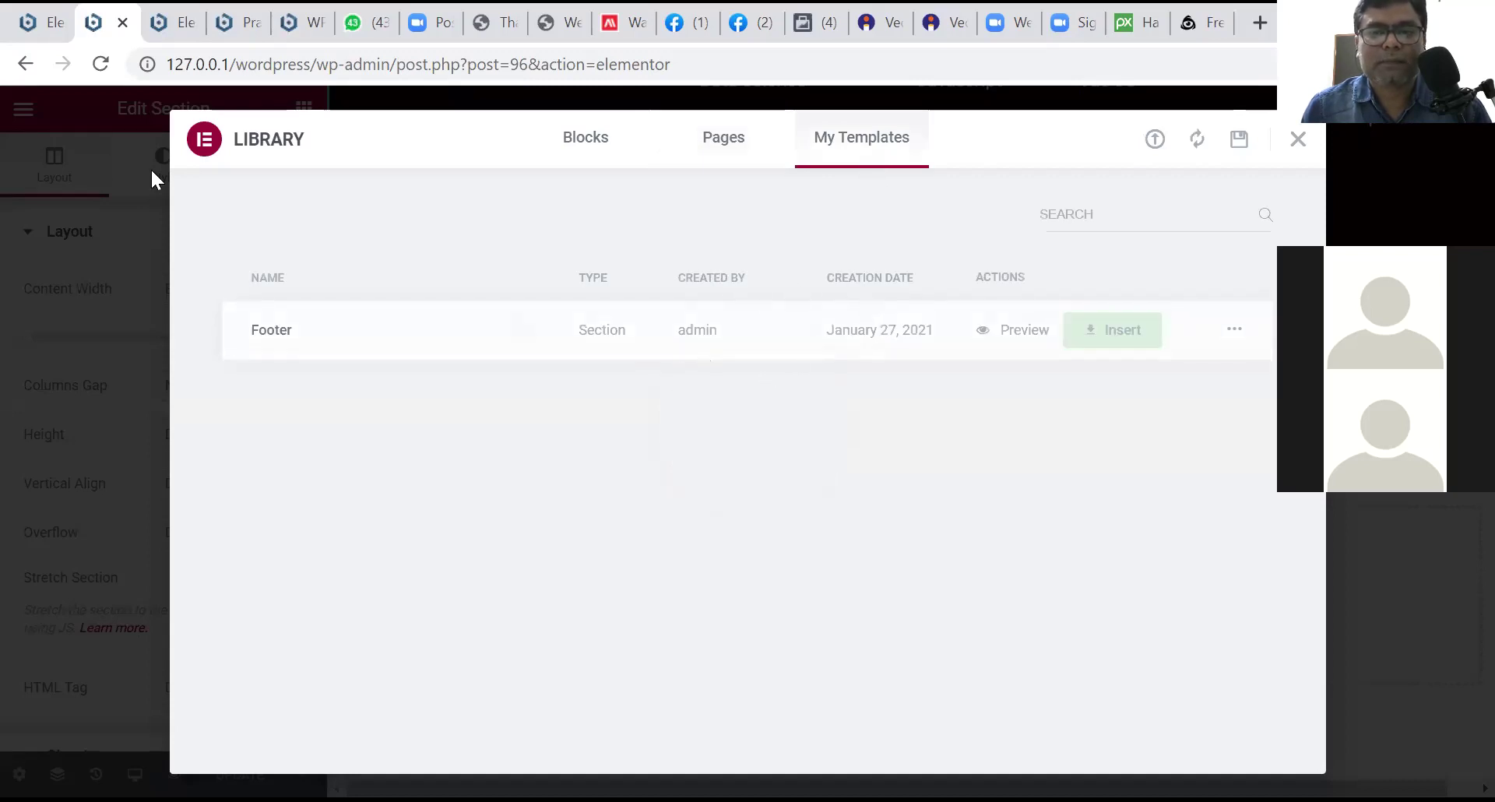
{"action": "left_click", "coordinate": [1141, 339]}
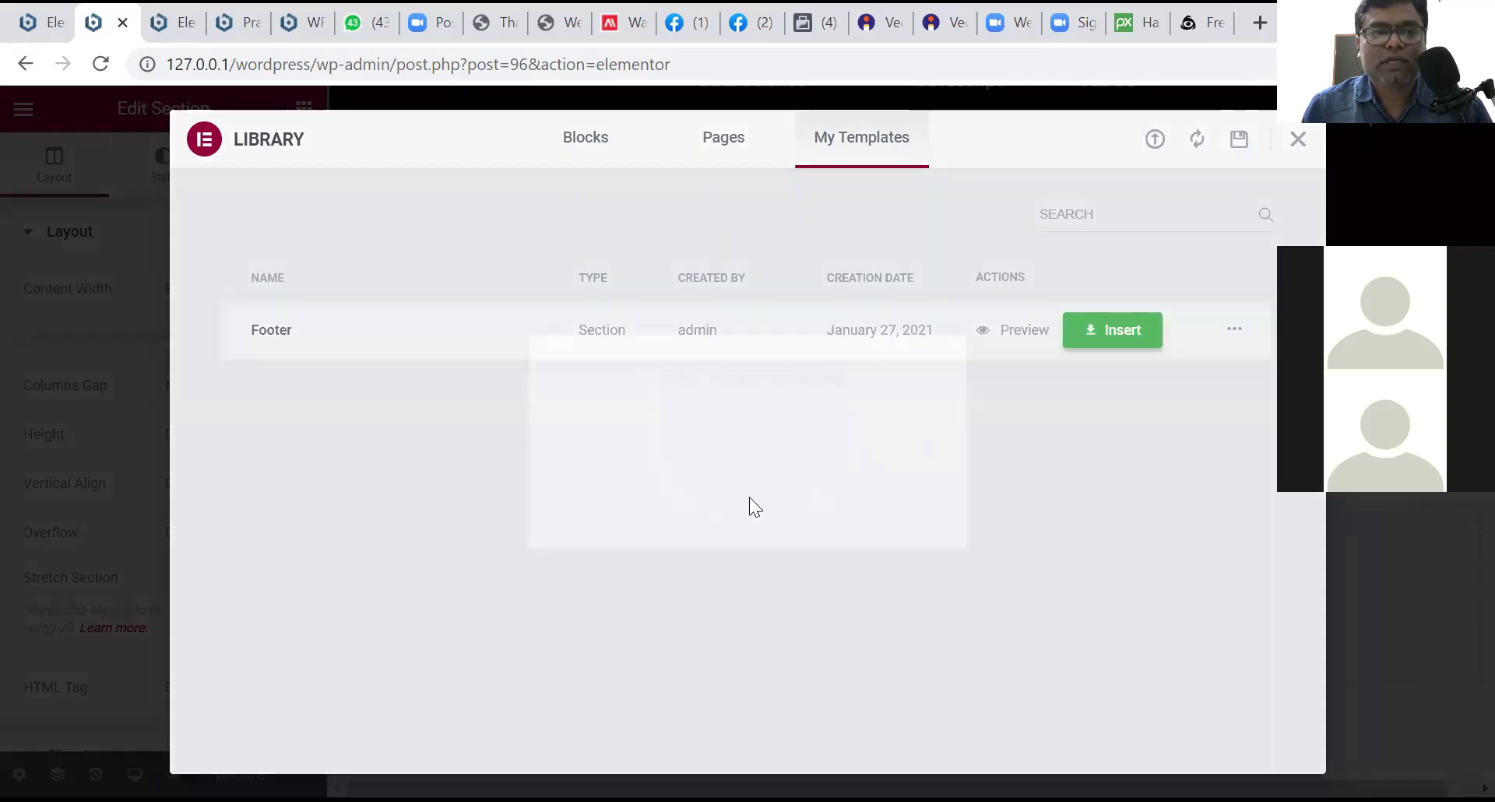
{"action": "left_click", "coordinate": [643, 528]}
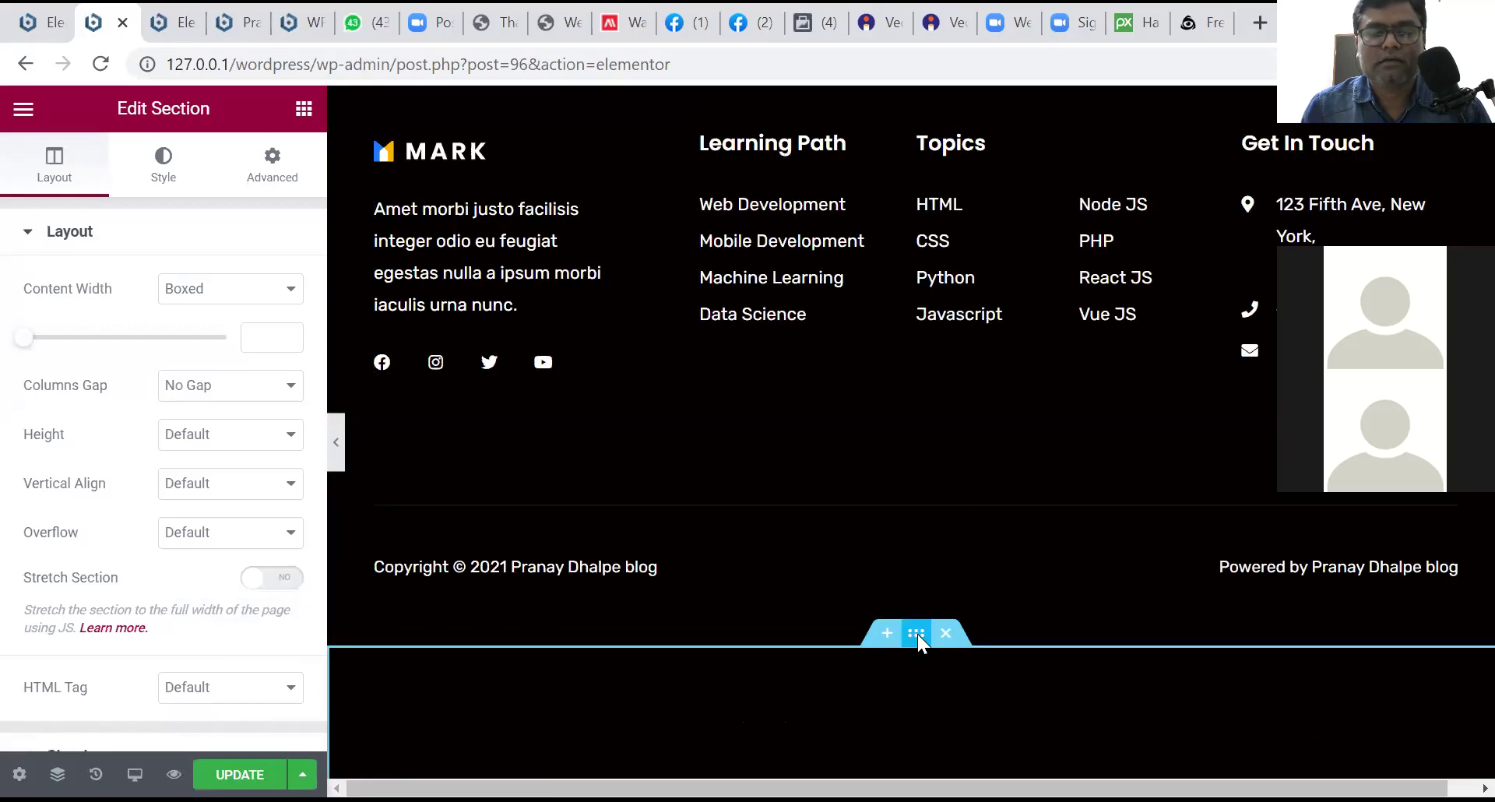
{"action": "right_click", "coordinate": [917, 633]}
{"action": "key", "text": "Escape"}
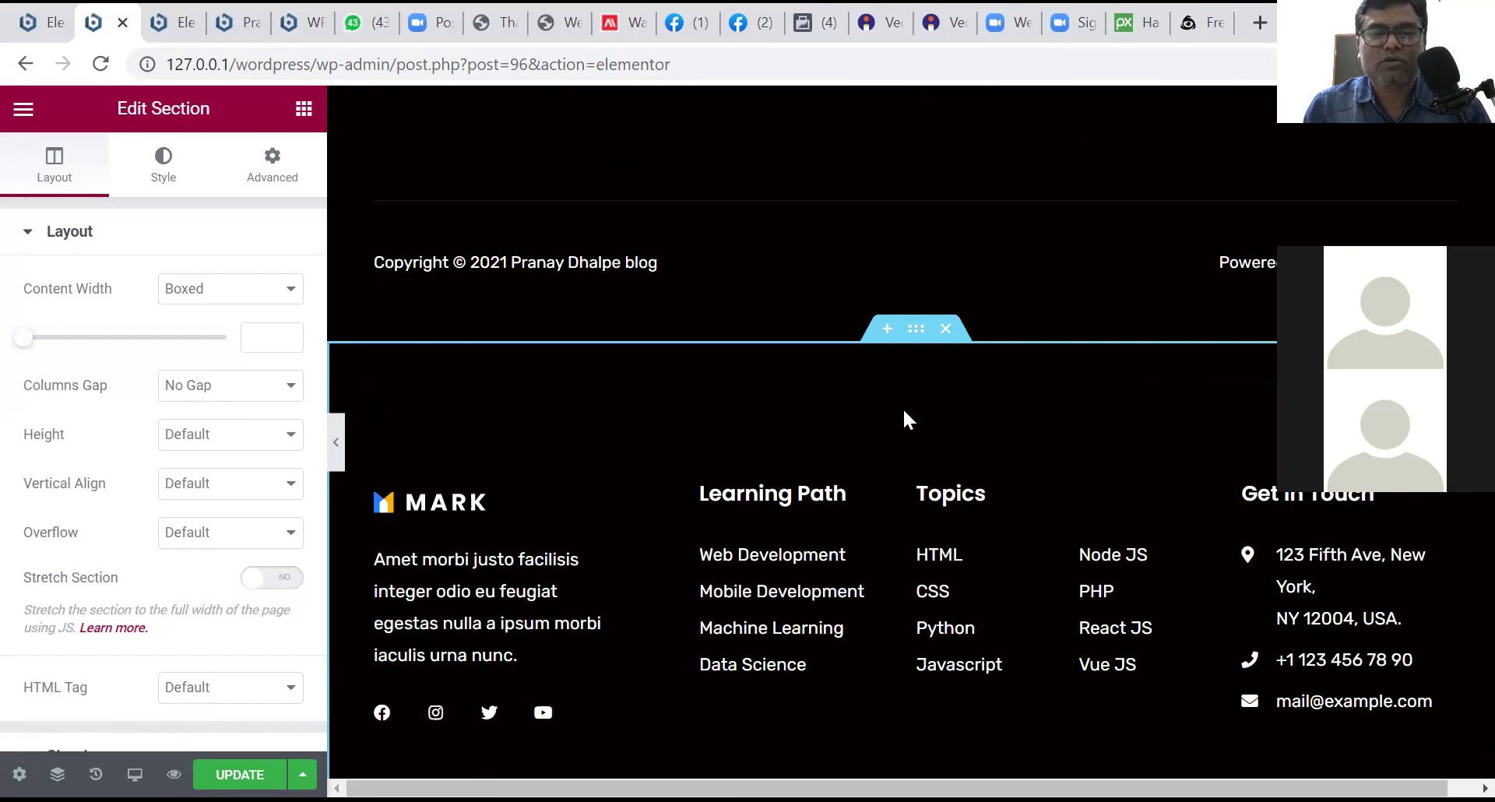
{"action": "scroll", "coordinate": [983, 412], "scroll_direction": "up", "scroll_amount": 3}
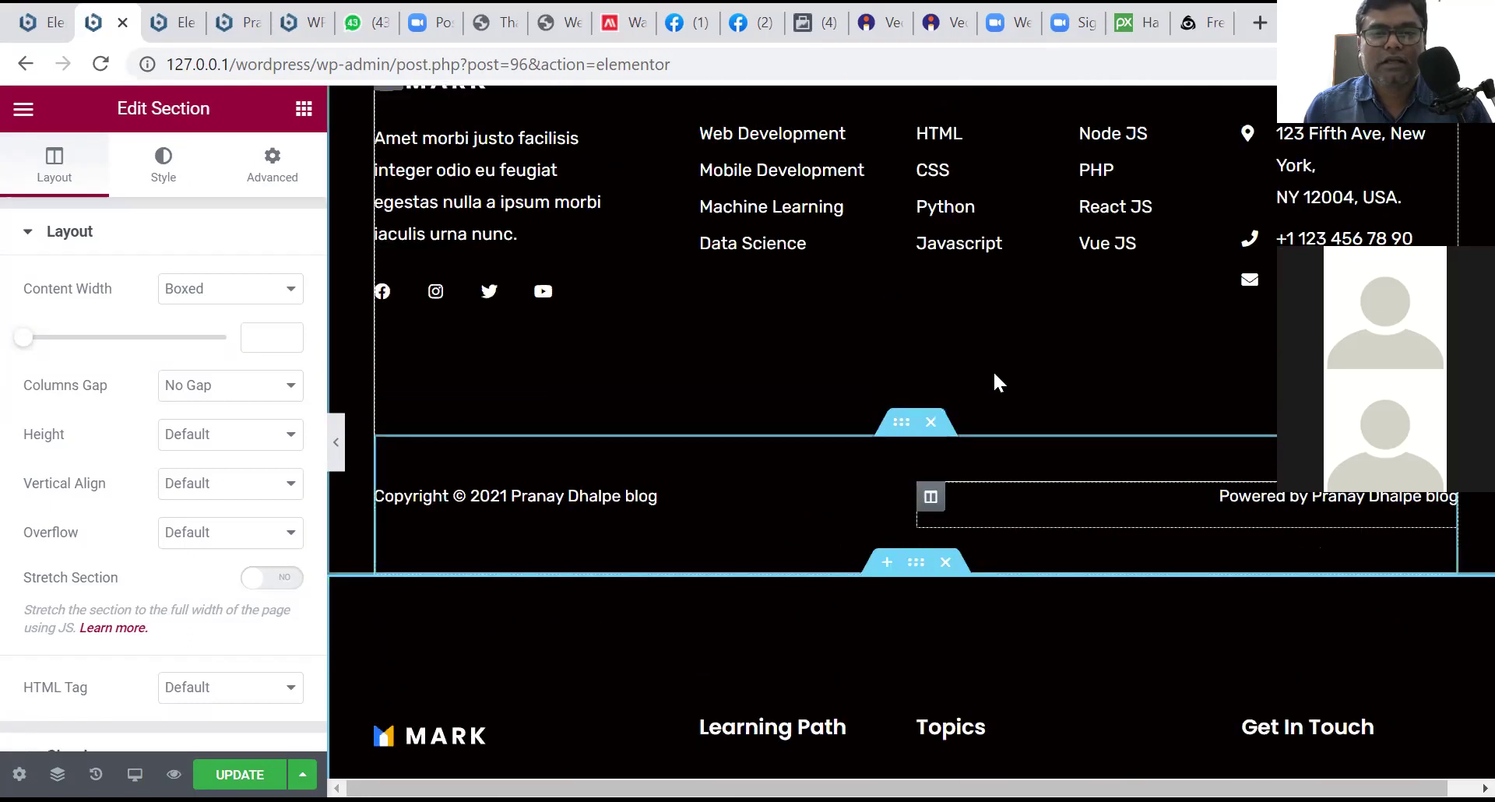
{"action": "scroll", "coordinate": [999, 354], "scroll_direction": "up", "scroll_amount": 1}
{"action": "scroll", "coordinate": [999, 357], "scroll_direction": "down", "scroll_amount": 4}
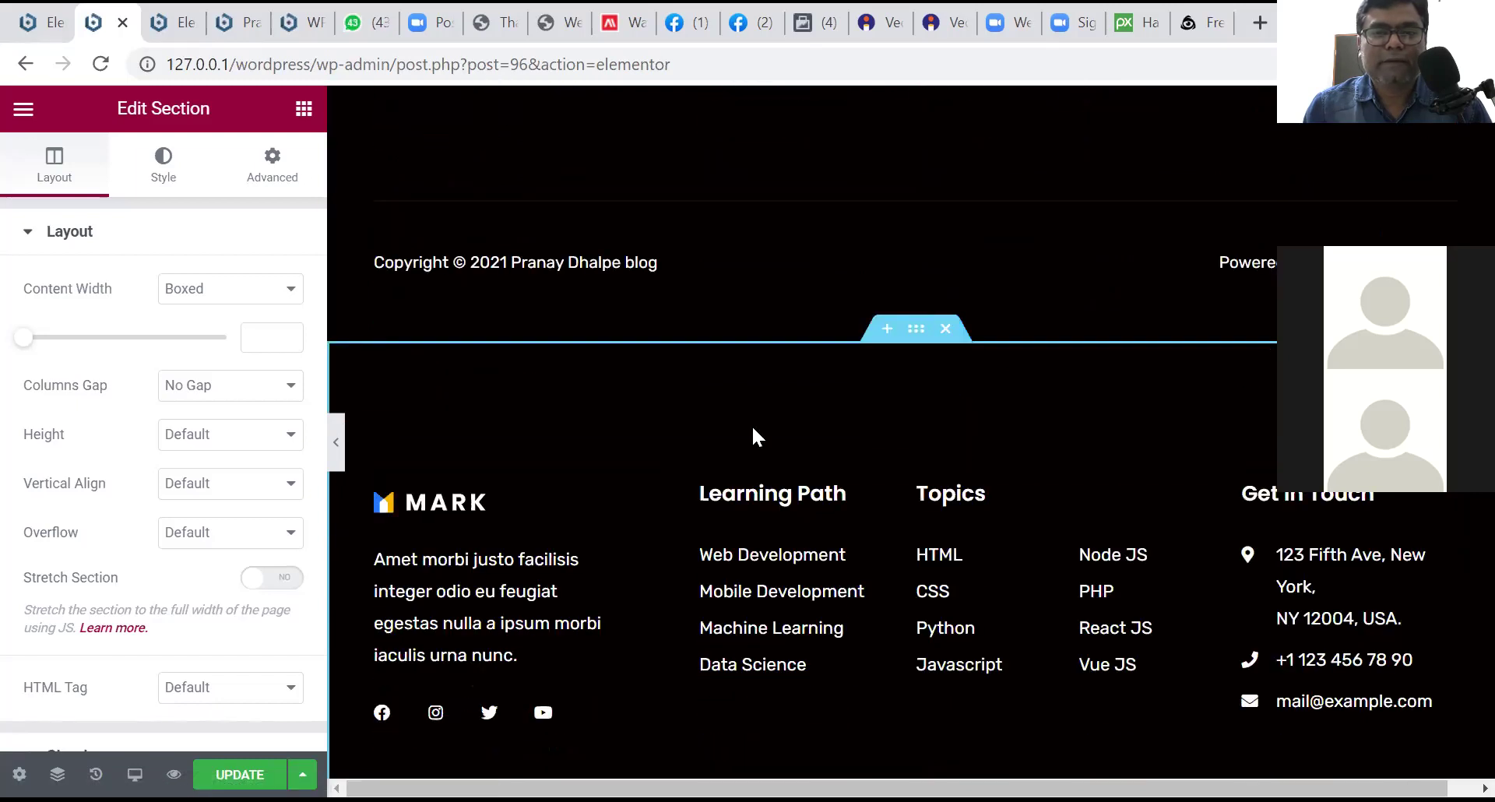
Collapse the Elementor panel and scroll the full-width preview of the subscribe banner and footer
{"action": "left_click", "coordinate": [341, 439]}
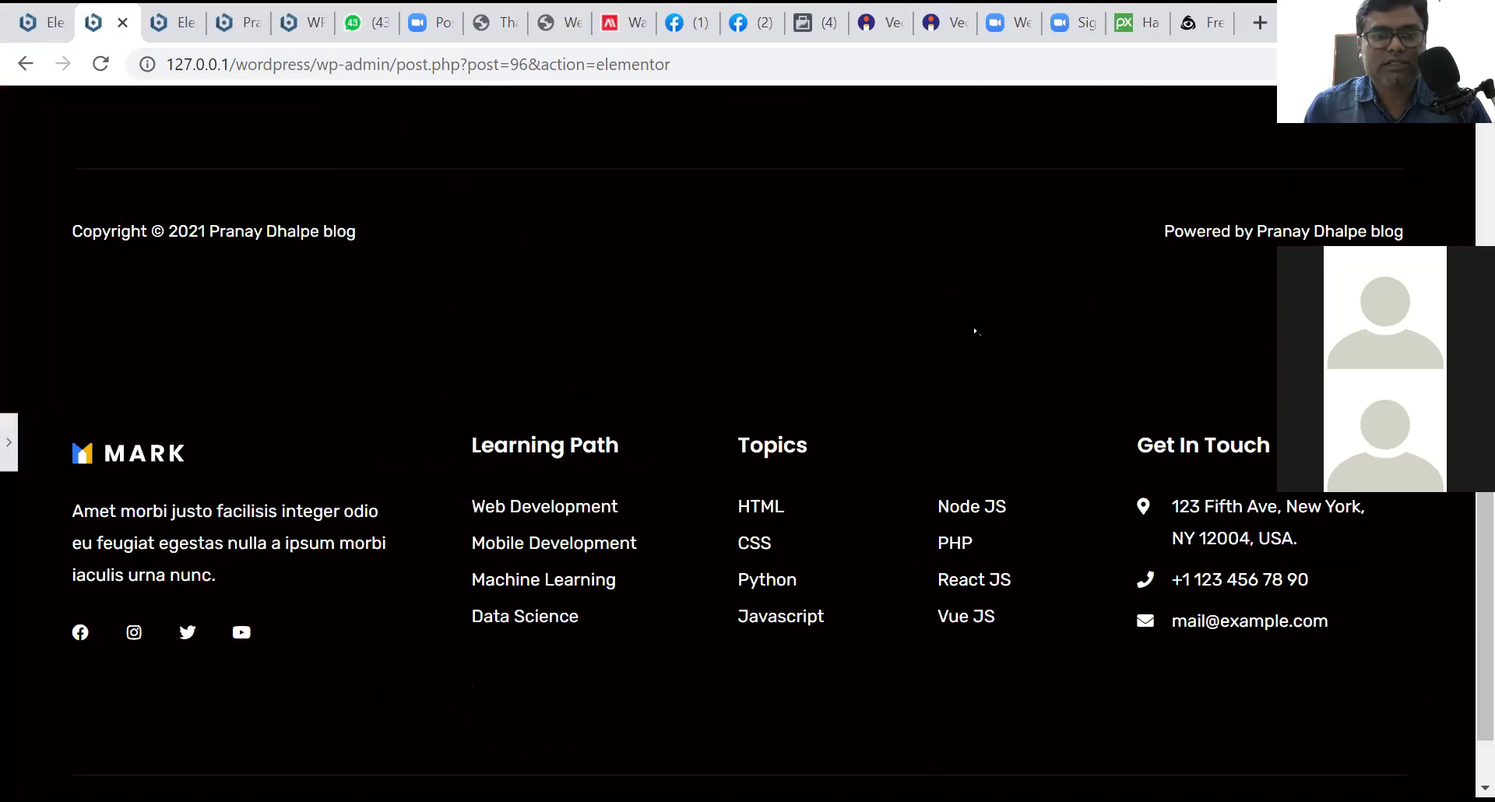
{"action": "scroll", "coordinate": [974, 331], "scroll_direction": "up", "scroll_amount": 10}
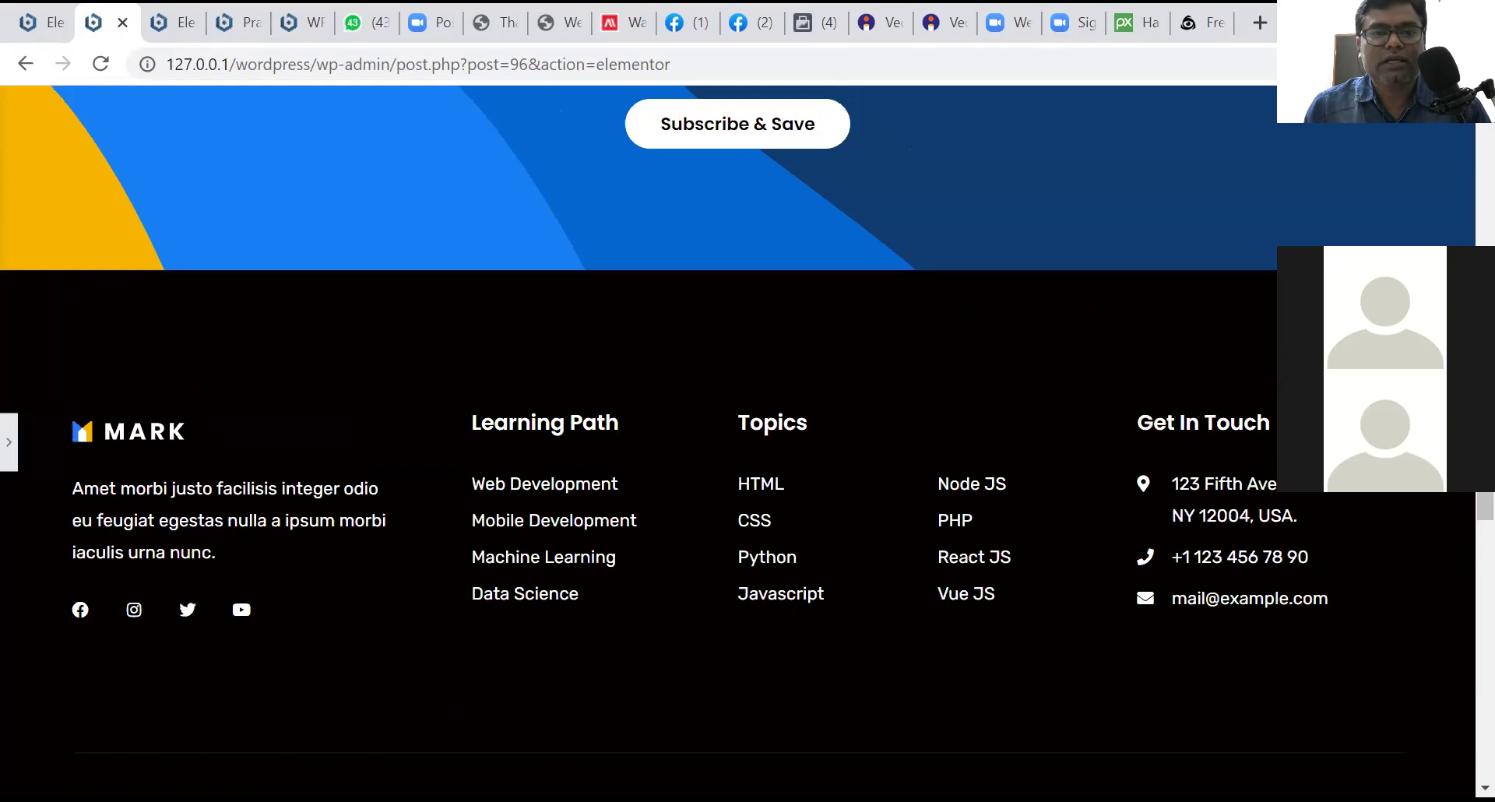
{"action": "scroll", "coordinate": [701, 200], "scroll_direction": "up", "scroll_amount": 5}
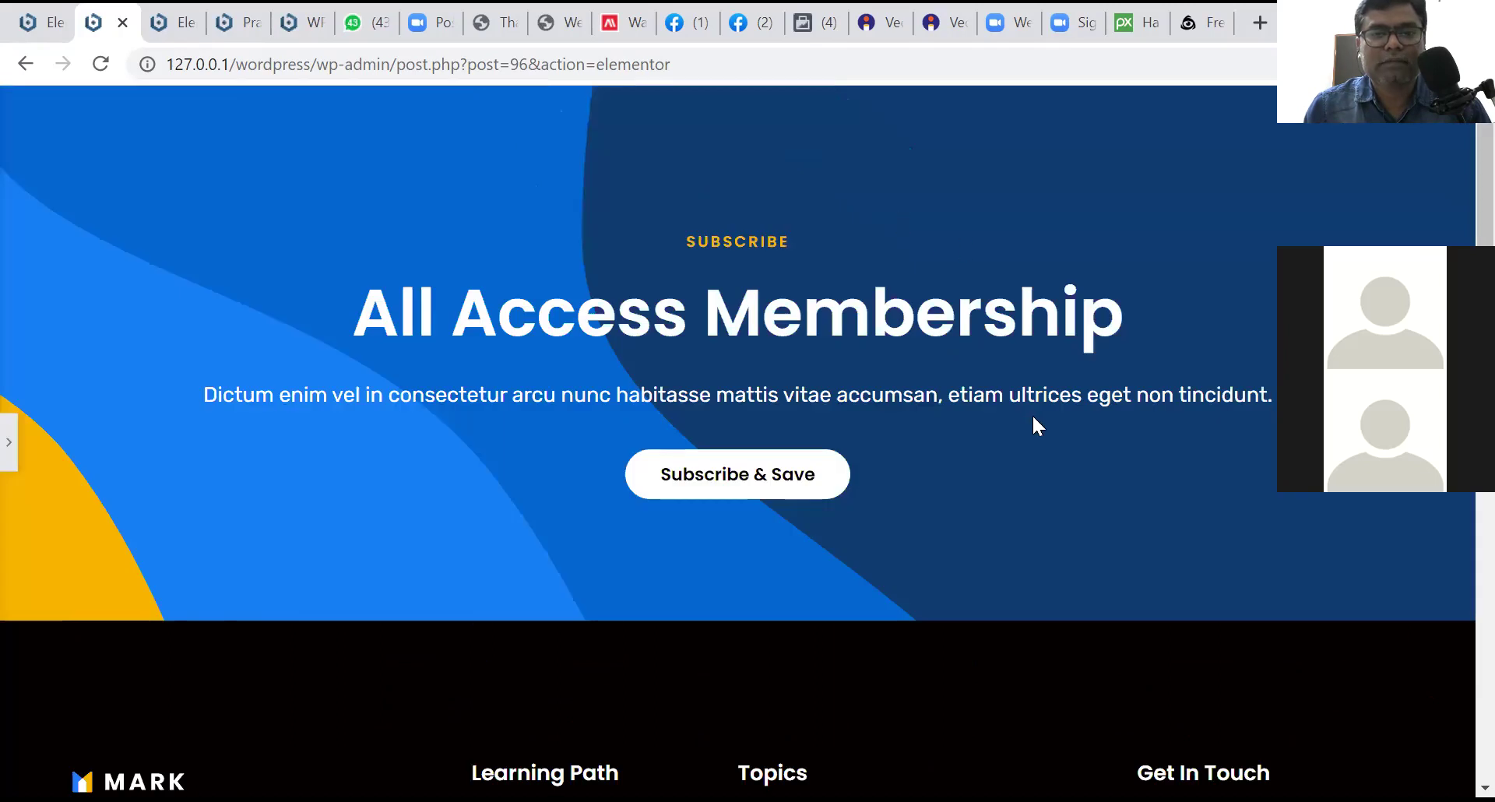
{"action": "scroll", "coordinate": [1037, 425], "scroll_direction": "down", "scroll_amount": 2}
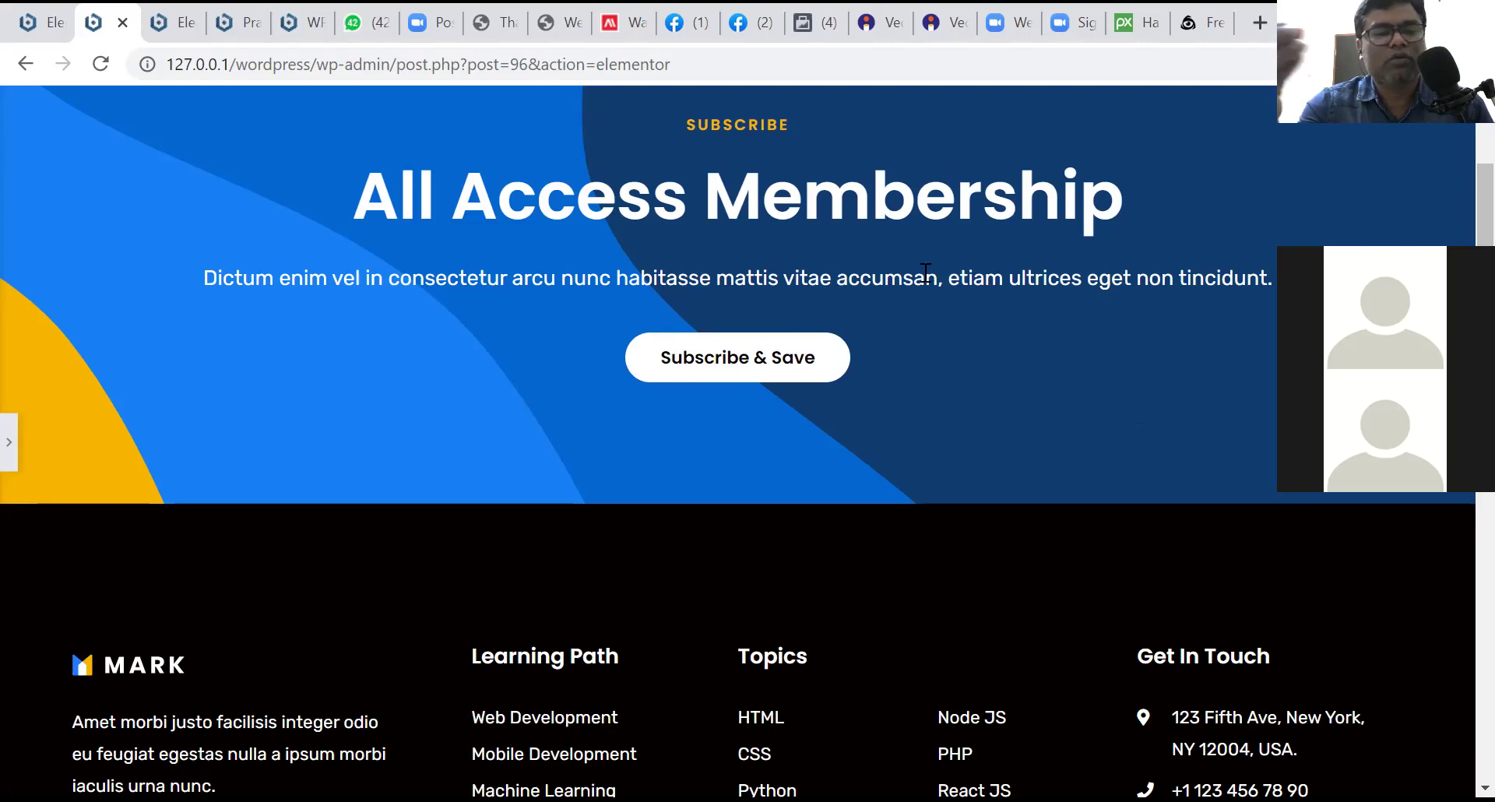
{"action": "scroll", "coordinate": [265, 222], "scroll_direction": "up", "scroll_amount": 2}
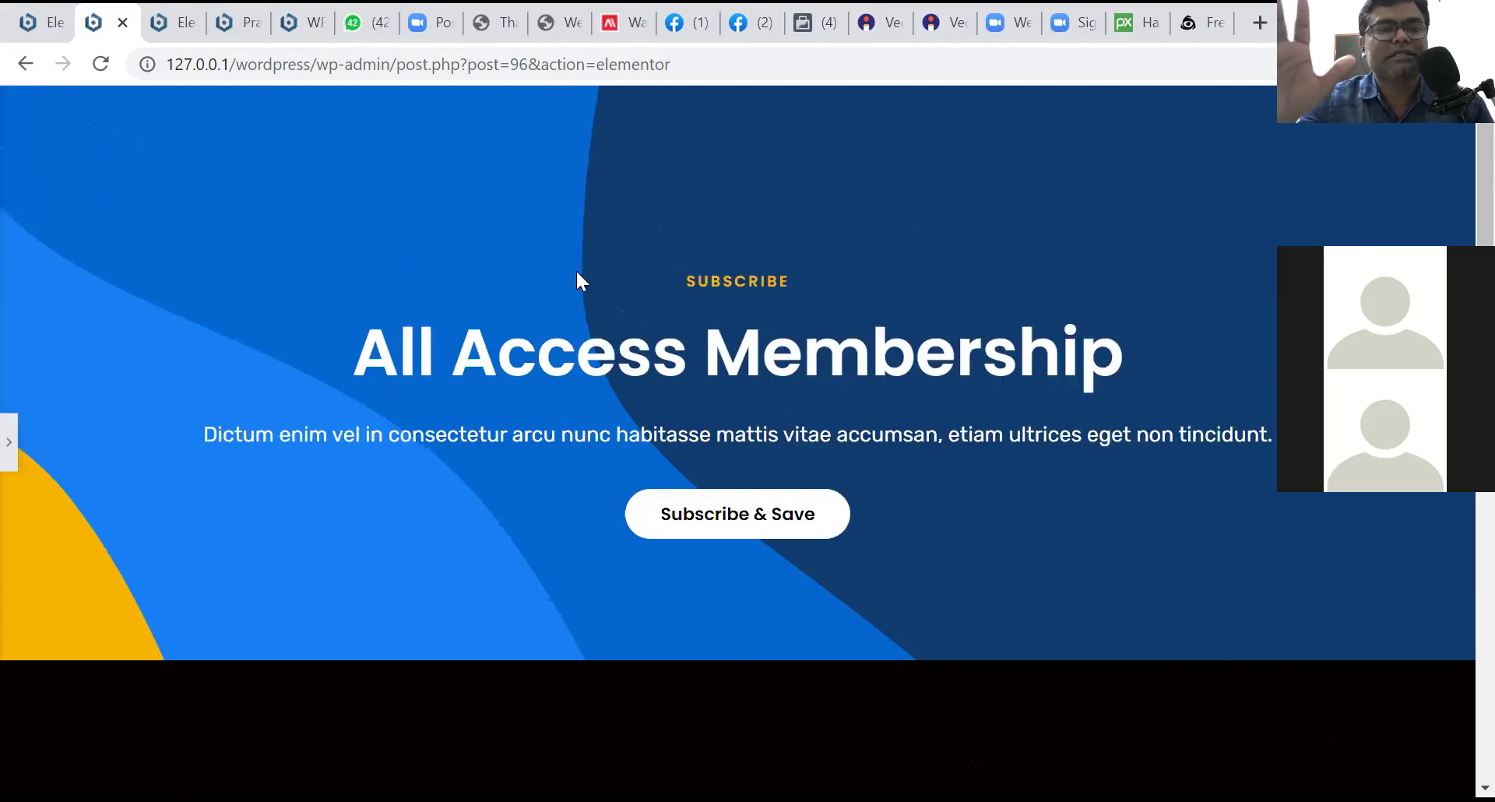
Go to the live site's All Courses page and scroll to the Featured Course section
{"action": "left_click", "coordinate": [166, 25]}
{"action": "left_click", "coordinate": [237, 25]}
{"action": "left_click", "coordinate": [953, 185]}
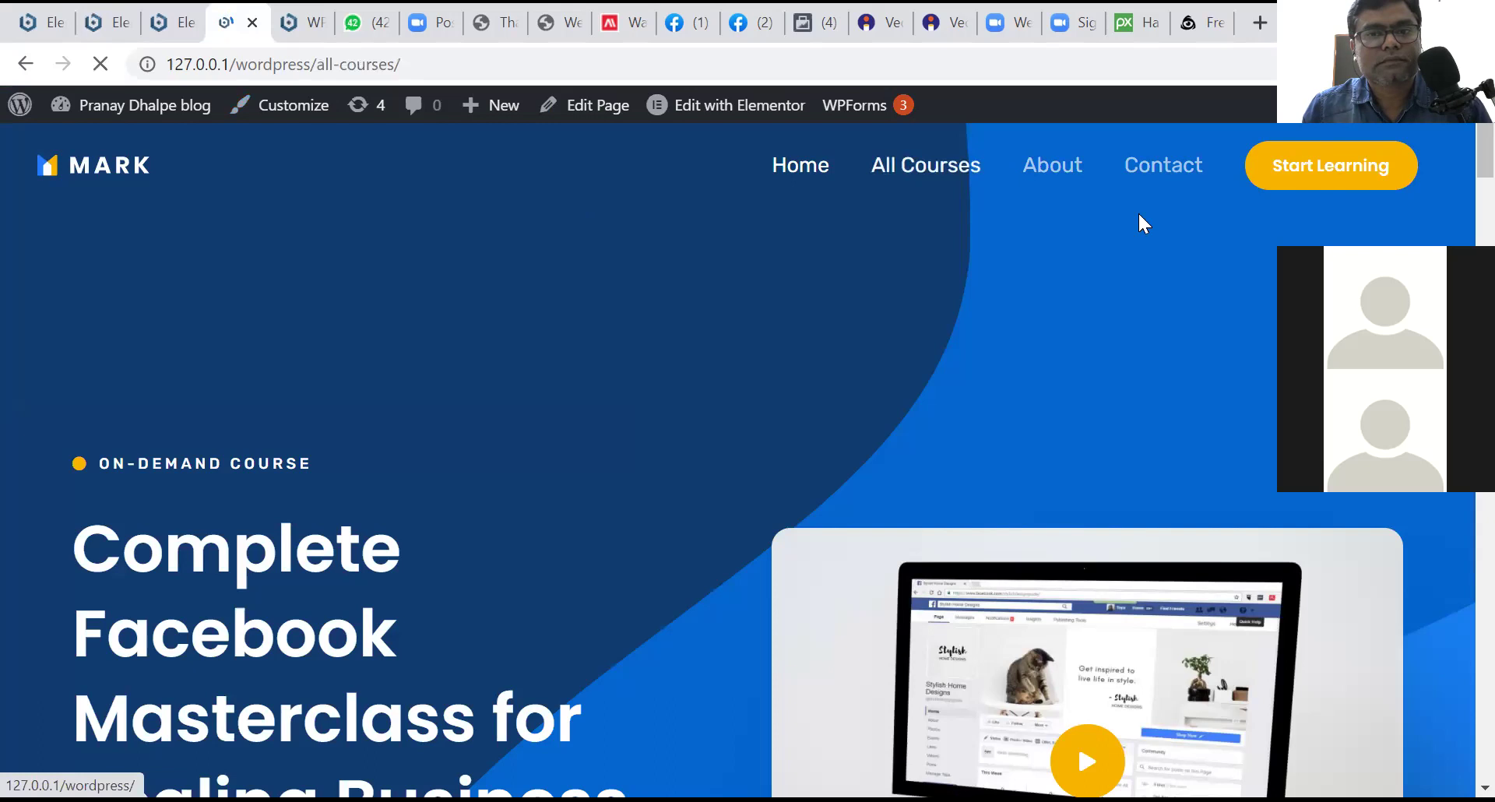
{"action": "scroll", "coordinate": [344, 267], "scroll_direction": "down", "scroll_amount": 8}
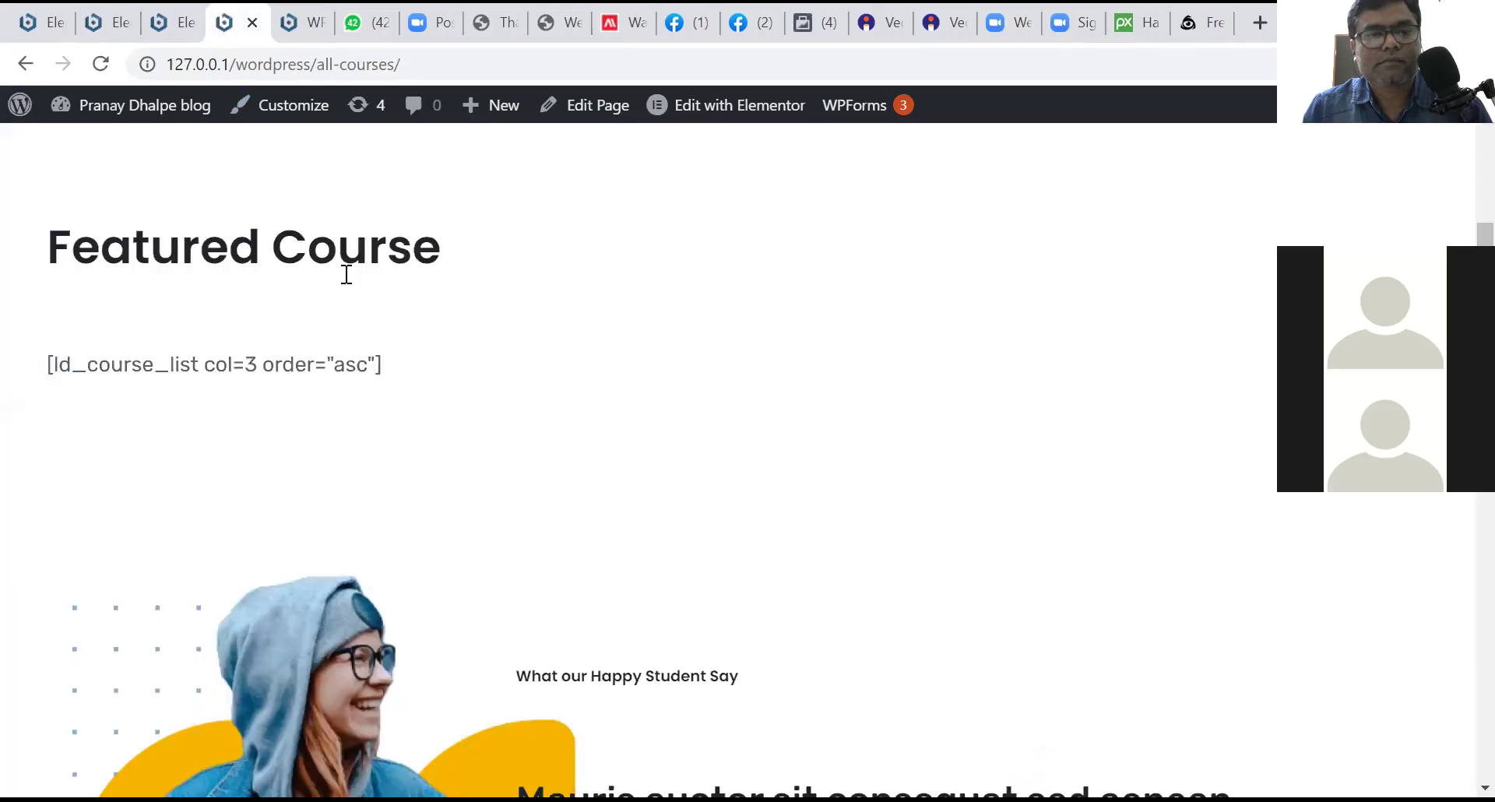
{"action": "scroll", "coordinate": [359, 272], "scroll_direction": "down", "scroll_amount": 2}
{"action": "scroll", "coordinate": [360, 272], "scroll_direction": "down", "scroll_amount": 1}
{"action": "scroll", "coordinate": [254, 267], "scroll_direction": "up", "scroll_amount": 2}
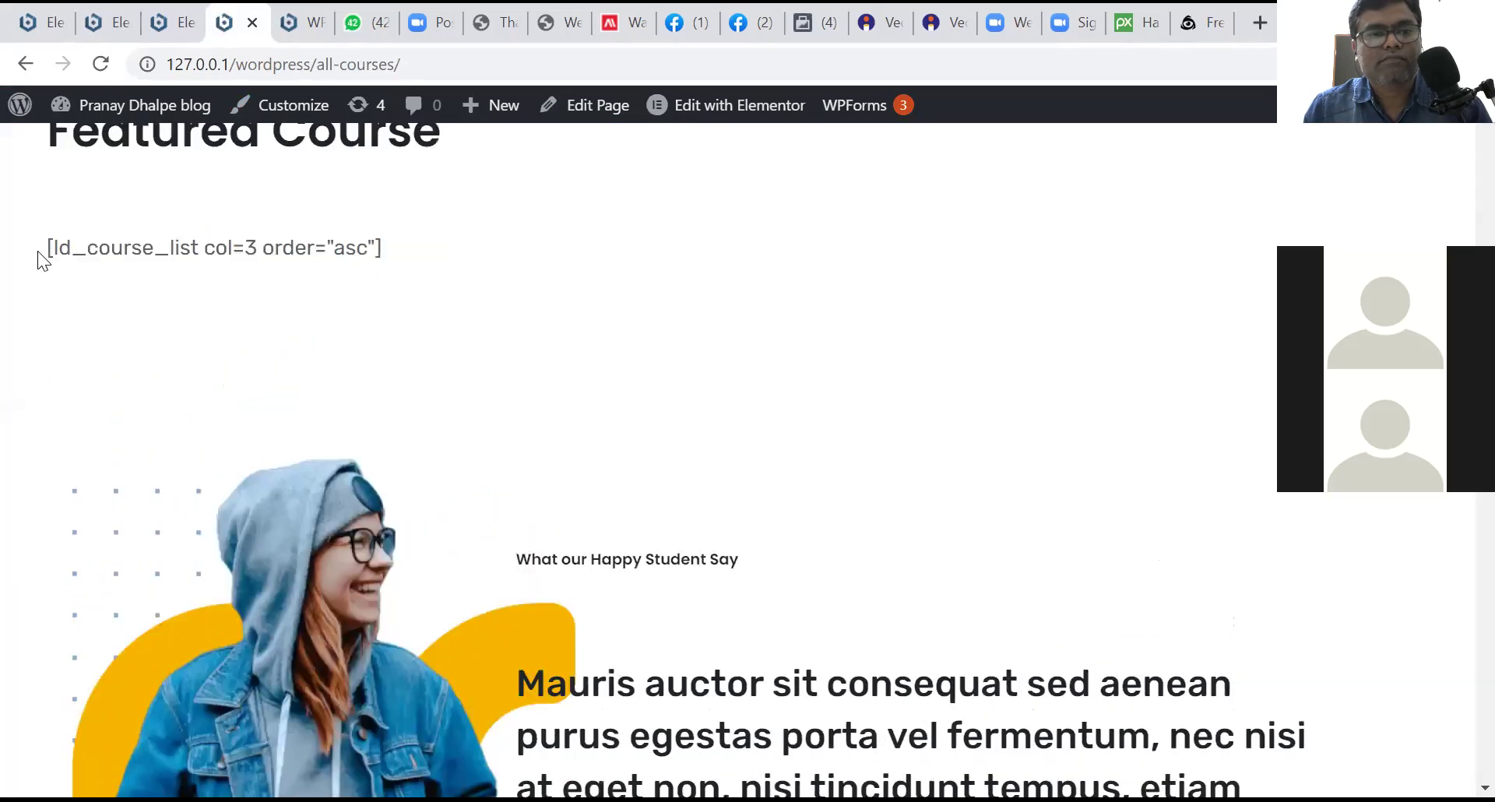
Select and inspect the raw [ld_course_list col=3 order="asc"] shortcode text under Featured Course
{"action": "triple_click", "coordinate": [347, 254]}
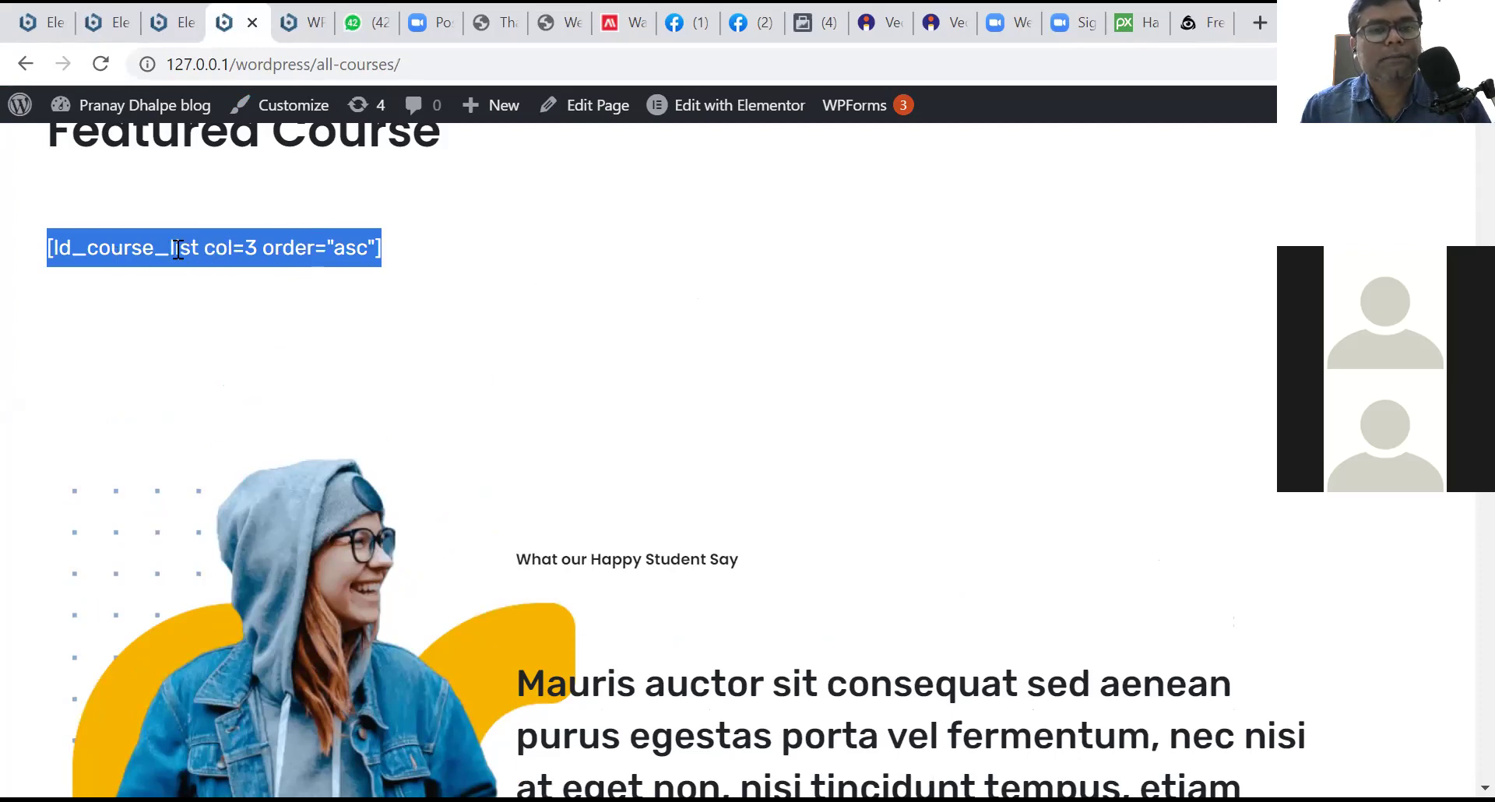
{"action": "left_click", "coordinate": [657, 265]}
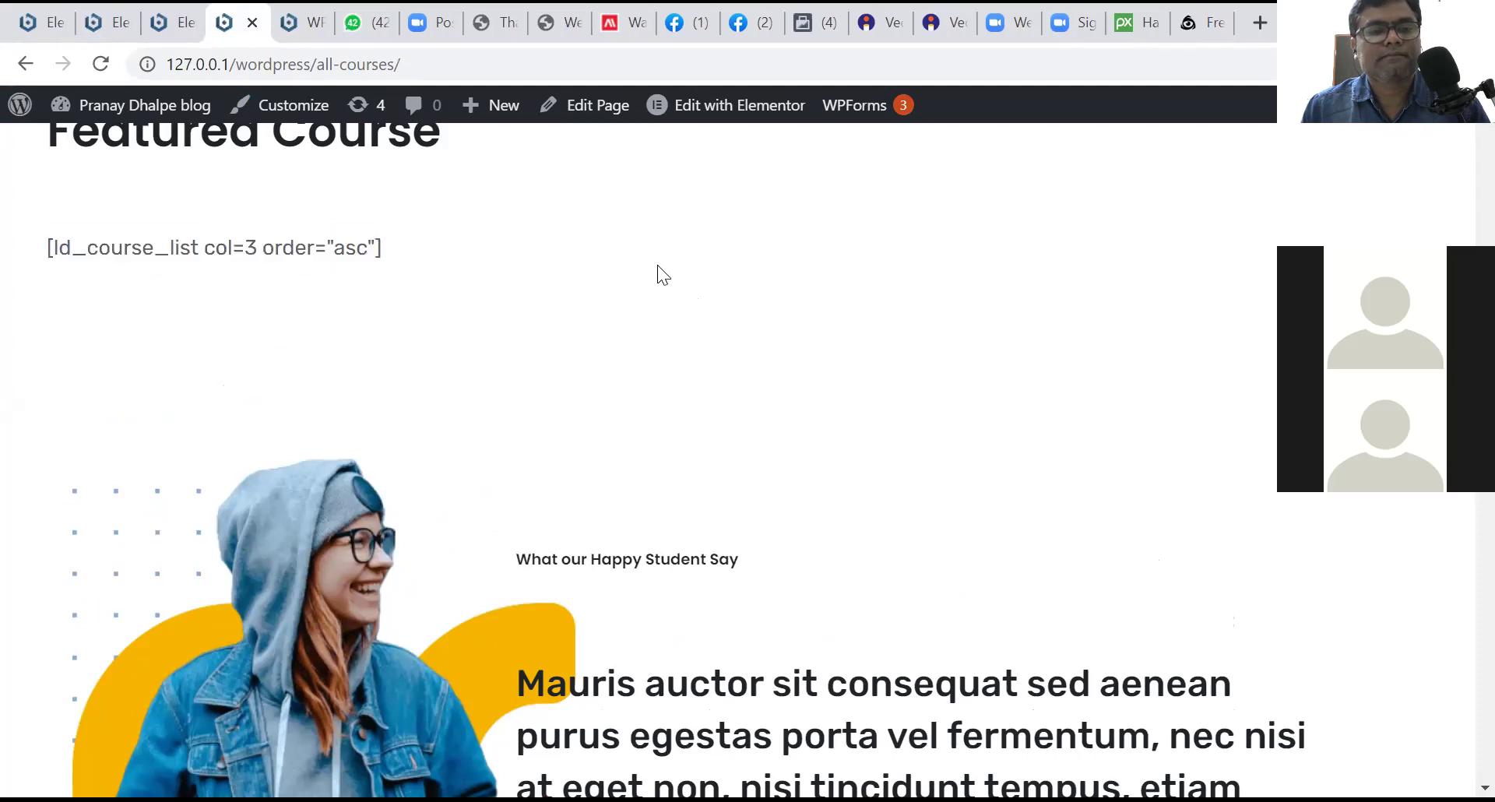
{"action": "scroll", "coordinate": [660, 266], "scroll_direction": "down", "scroll_amount": 5}
{"action": "scroll", "coordinate": [660, 266], "scroll_direction": "up", "scroll_amount": 15}
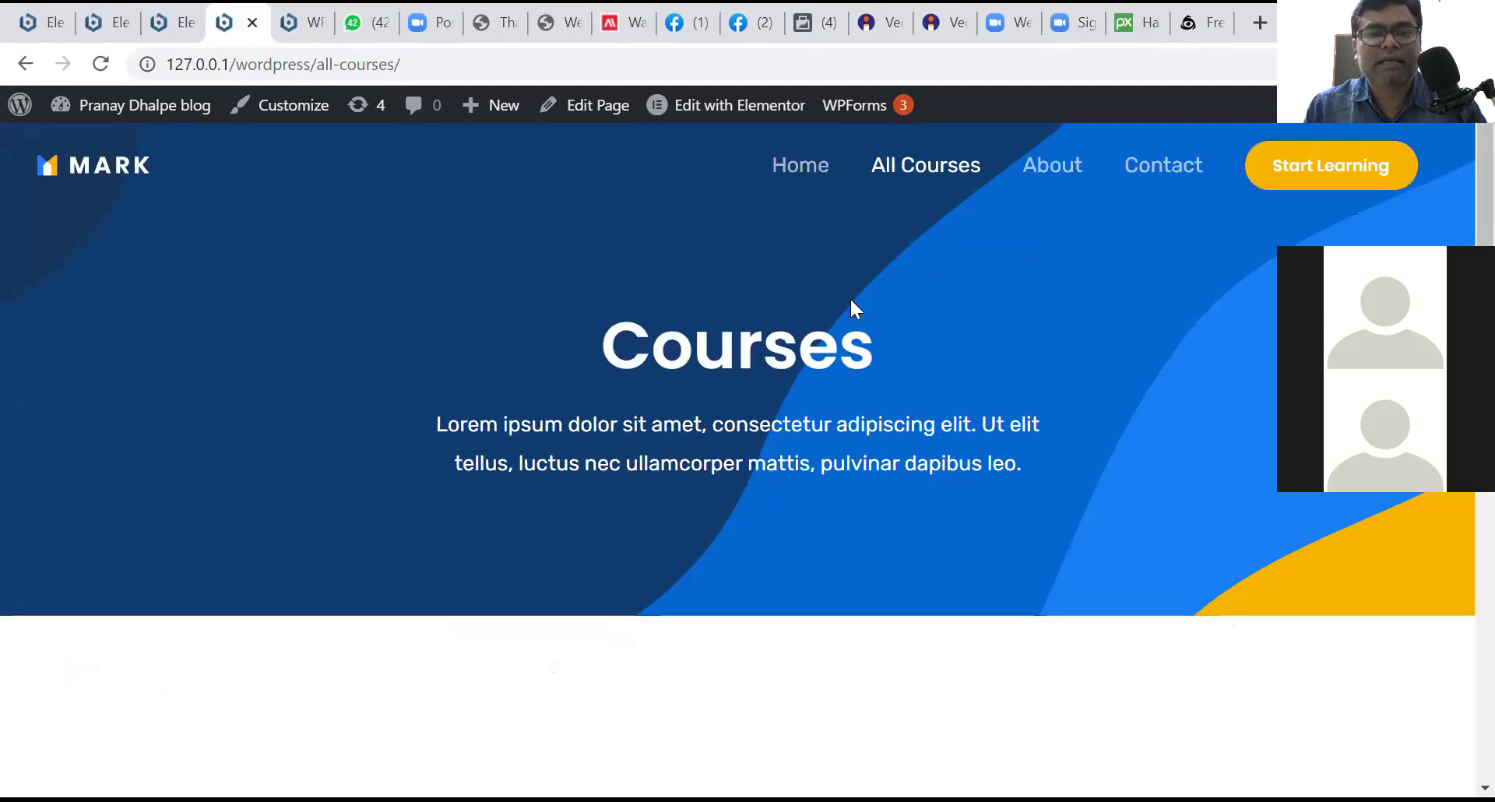
{"action": "scroll", "coordinate": [464, 504], "scroll_direction": "down", "scroll_amount": 3}
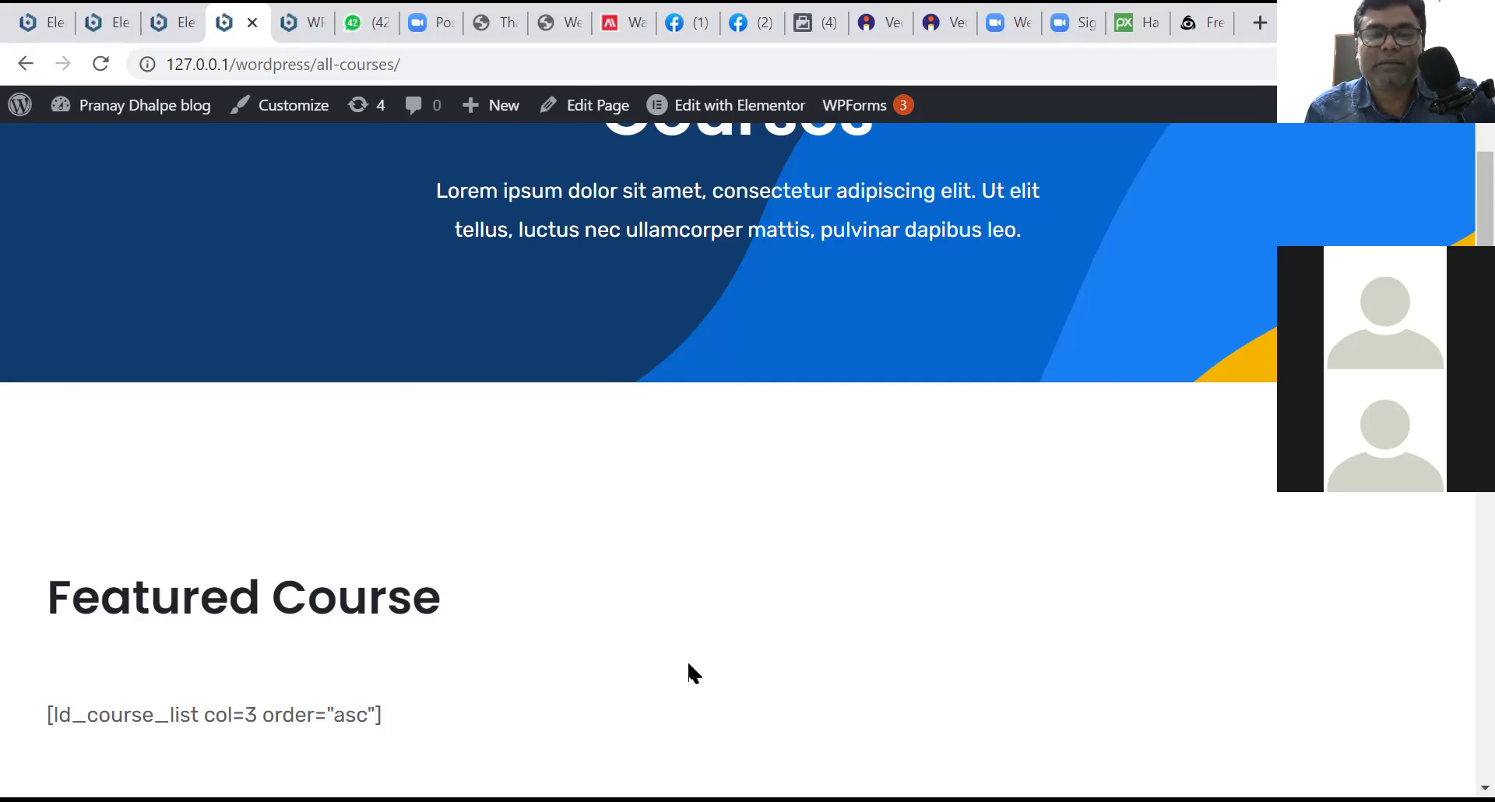
{"action": "scroll", "coordinate": [689, 671], "scroll_direction": "up", "scroll_amount": 3}
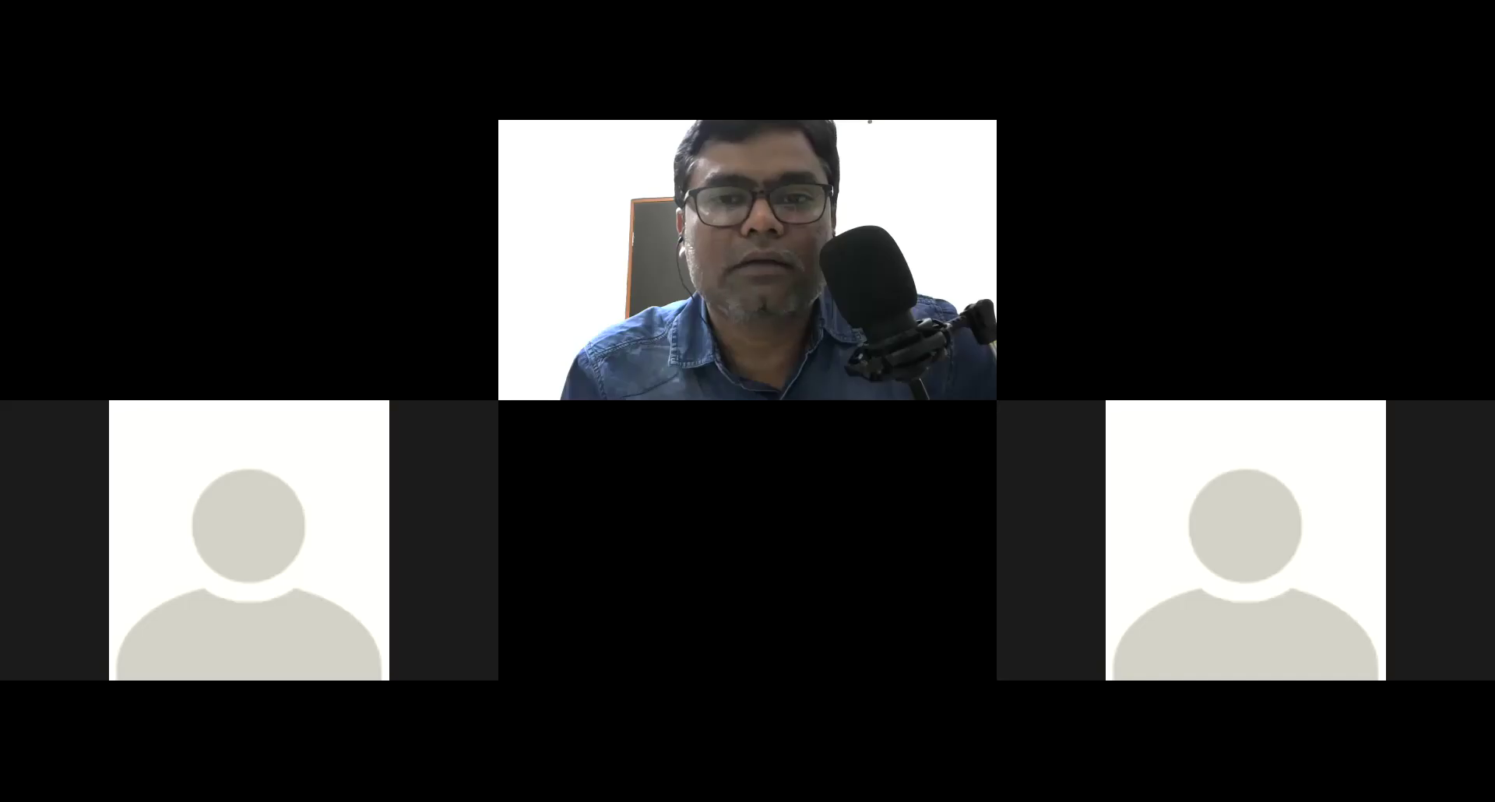
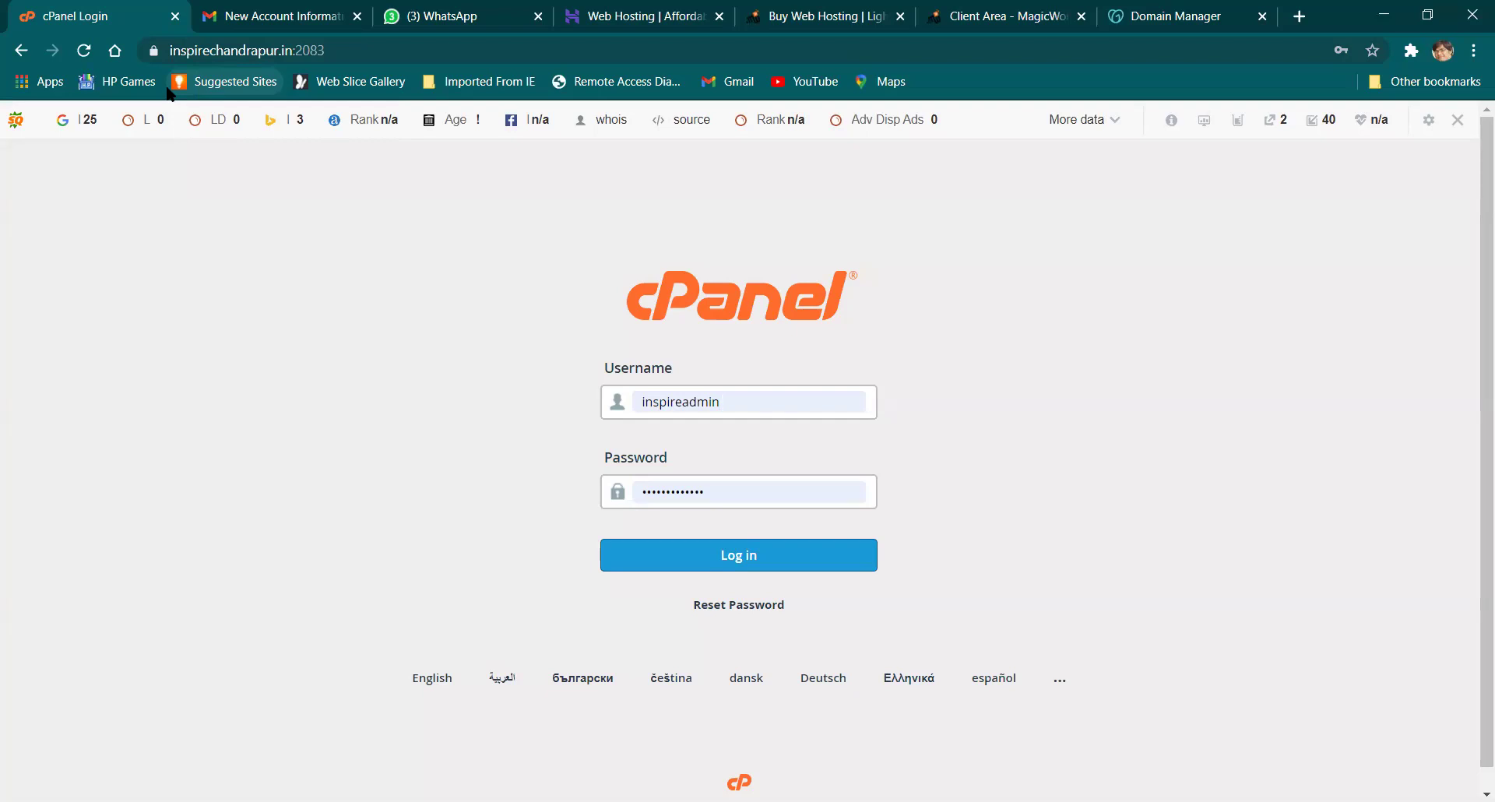
Review the GoDaddy My Domains list, including inspirechandrapur.in, then bring up the cPanel credentials email
{"action": "left_click", "coordinate": [469, 12]}
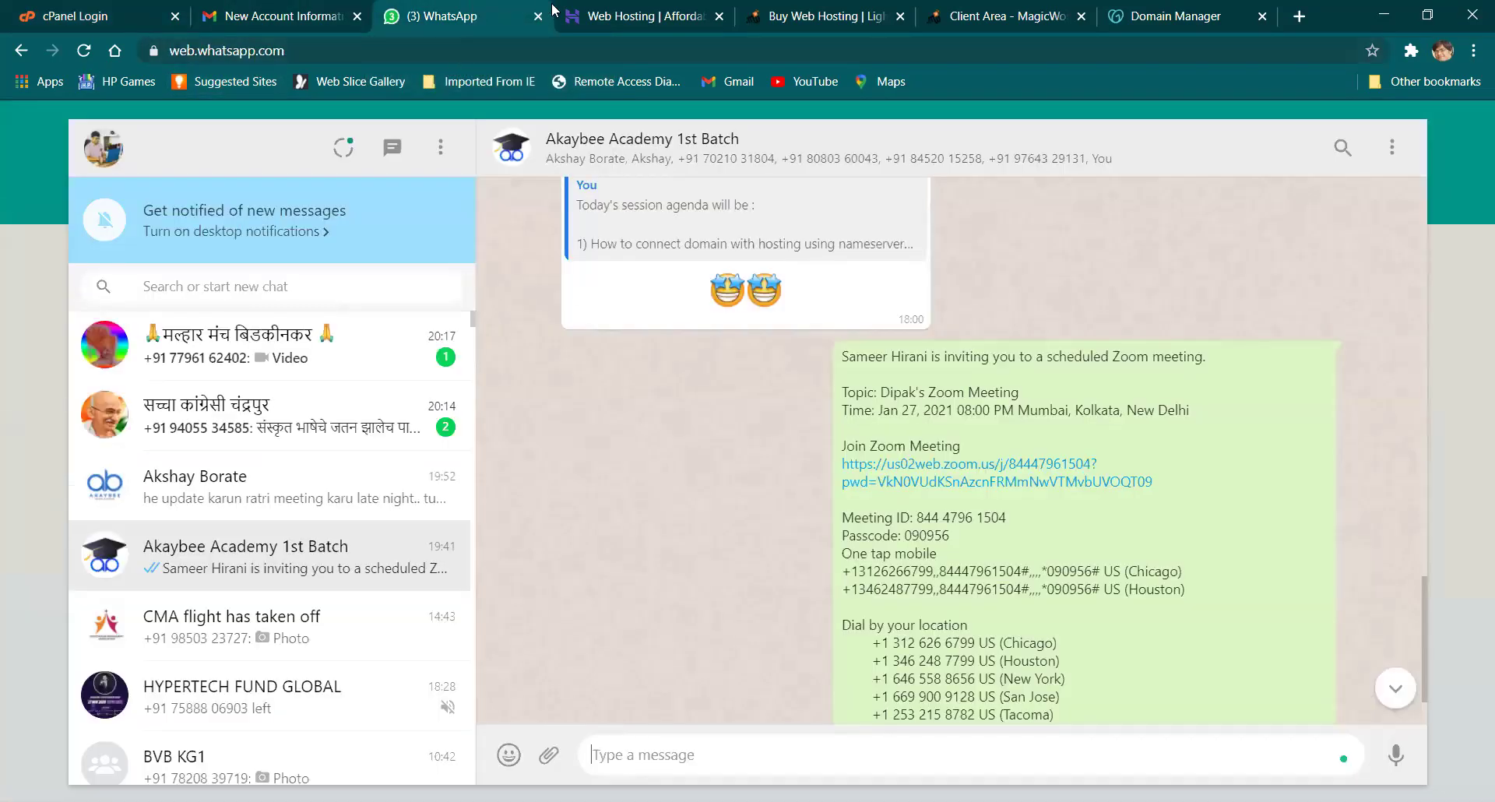
{"action": "left_click", "coordinate": [581, 9]}
{"action": "left_click", "coordinate": [1147, 9]}
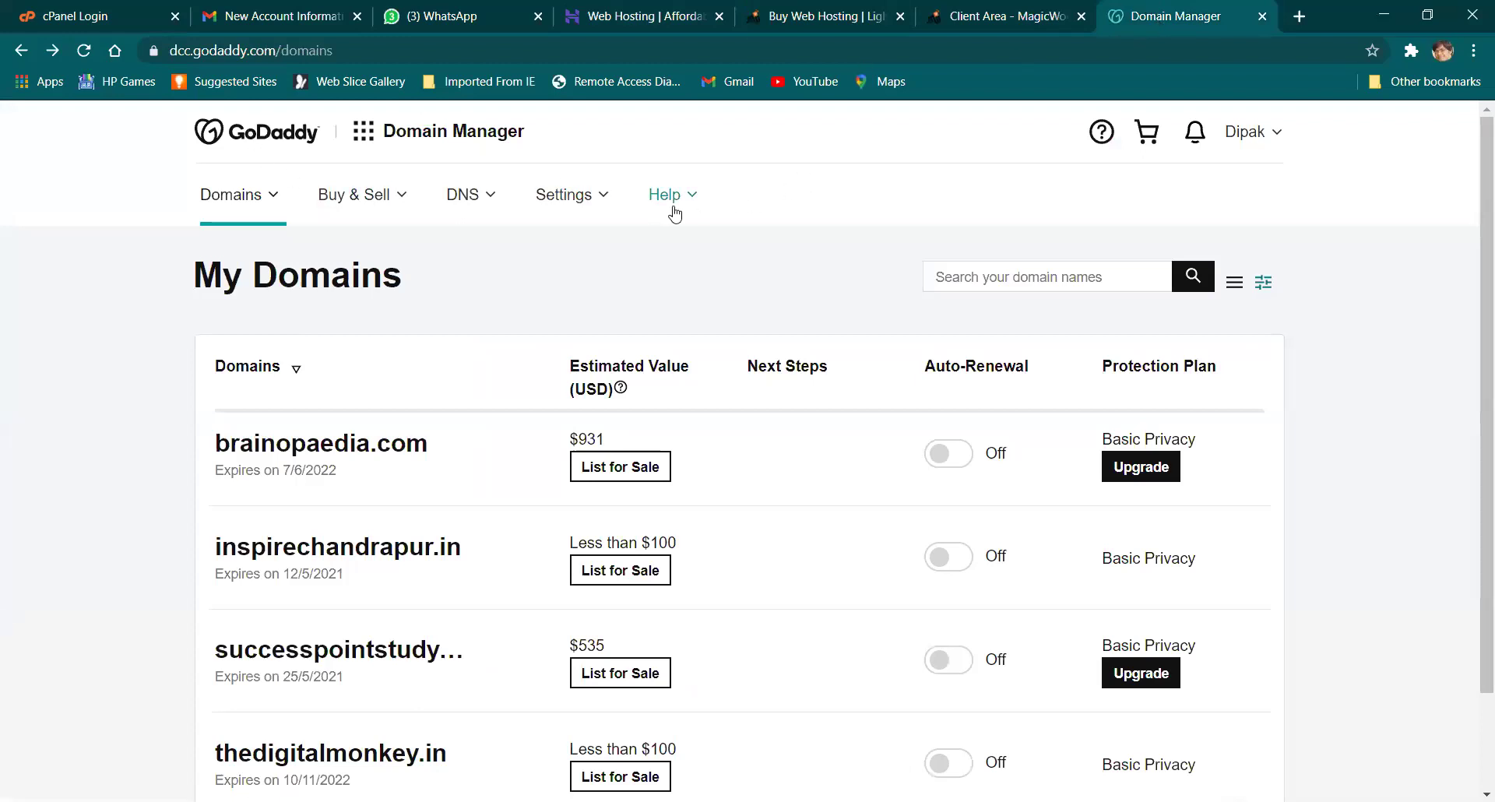
{"action": "left_click", "coordinate": [1243, 134]}
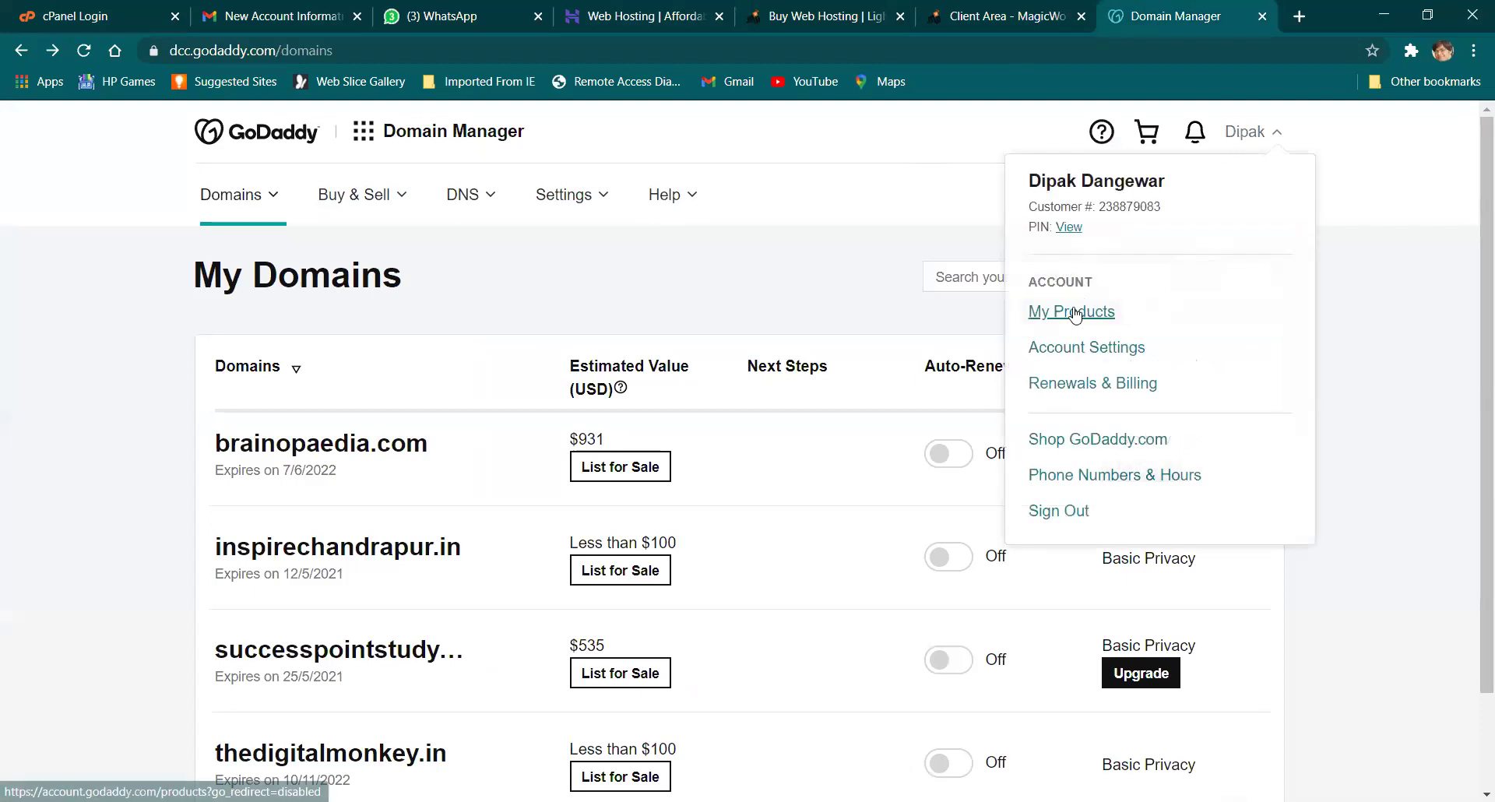
{"action": "left_click", "coordinate": [362, 134]}
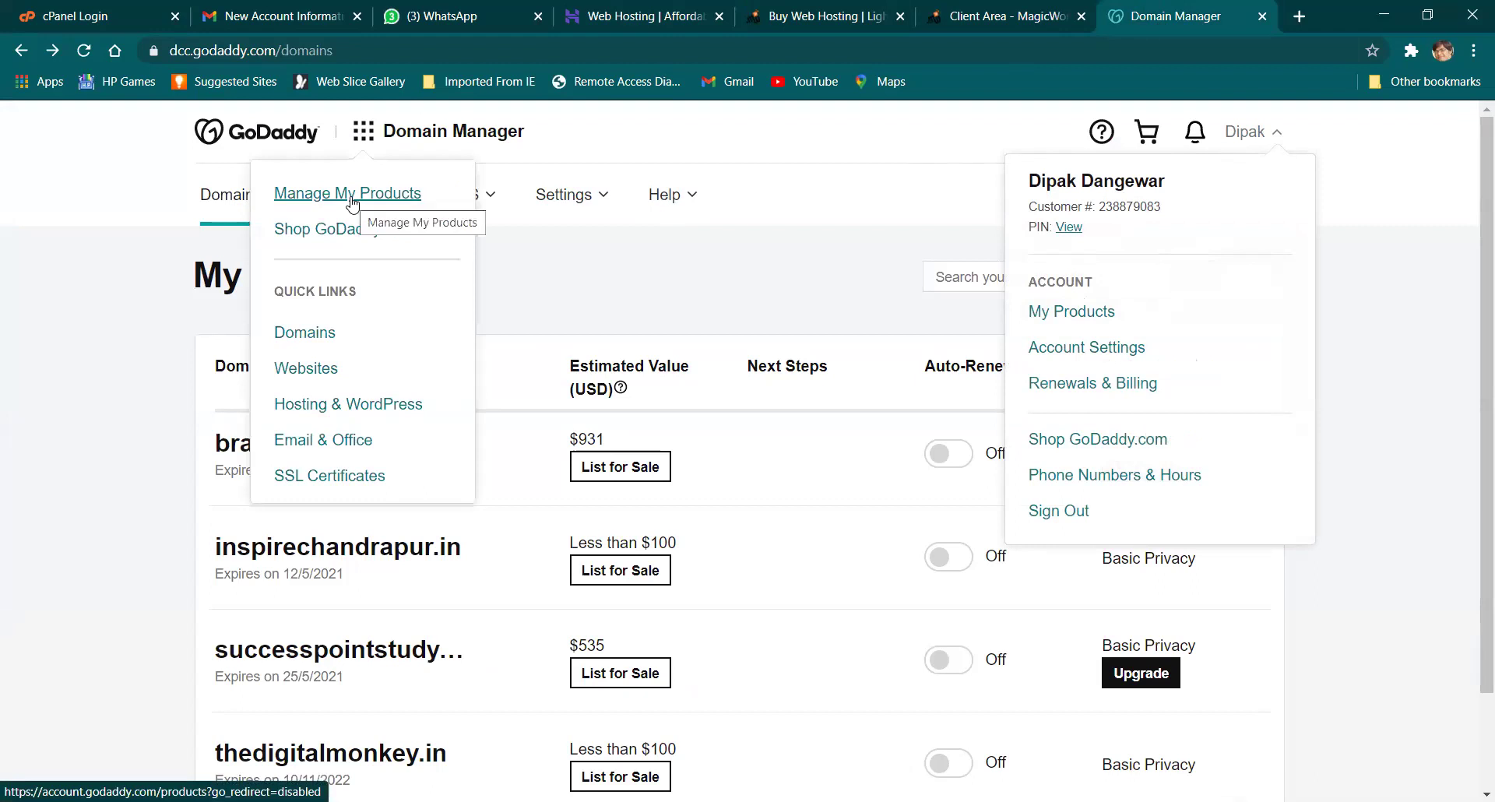
{"action": "left_click", "coordinate": [324, 337]}
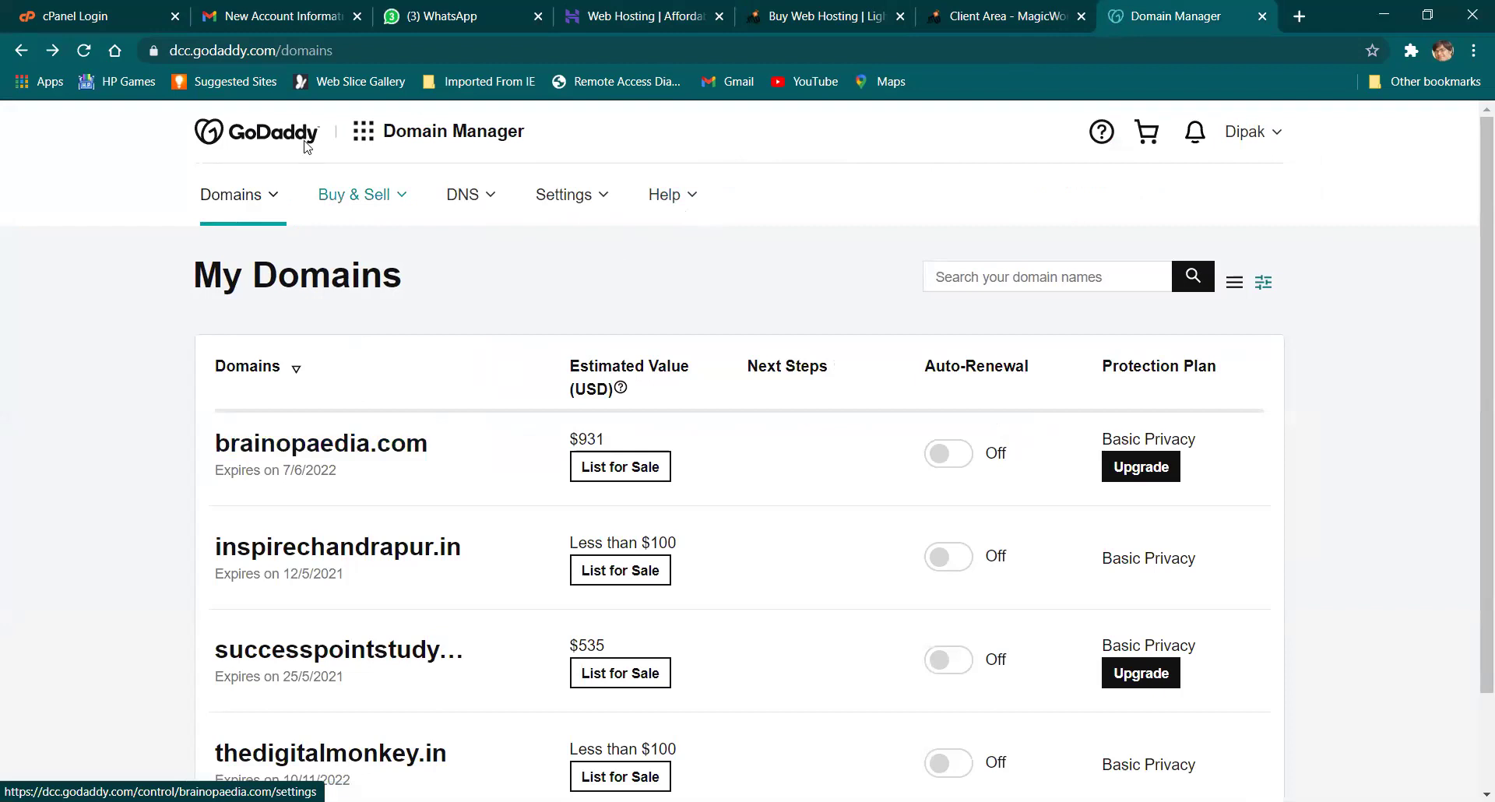
{"action": "left_click", "coordinate": [259, 14]}
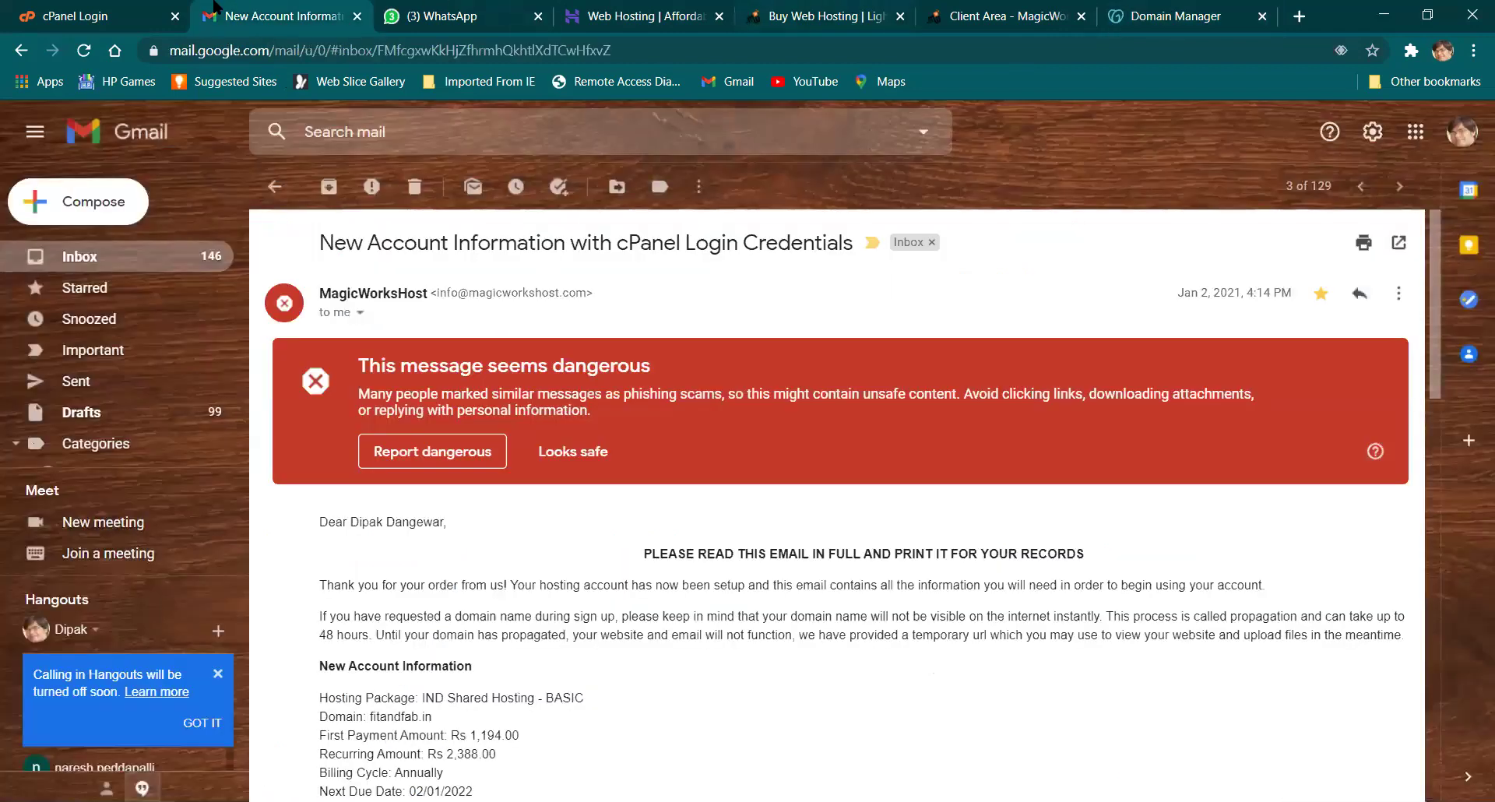
Read the cPanel Login Credentials section of the New Account Information email, then return to Hostinger
{"action": "left_click", "coordinate": [612, 8]}
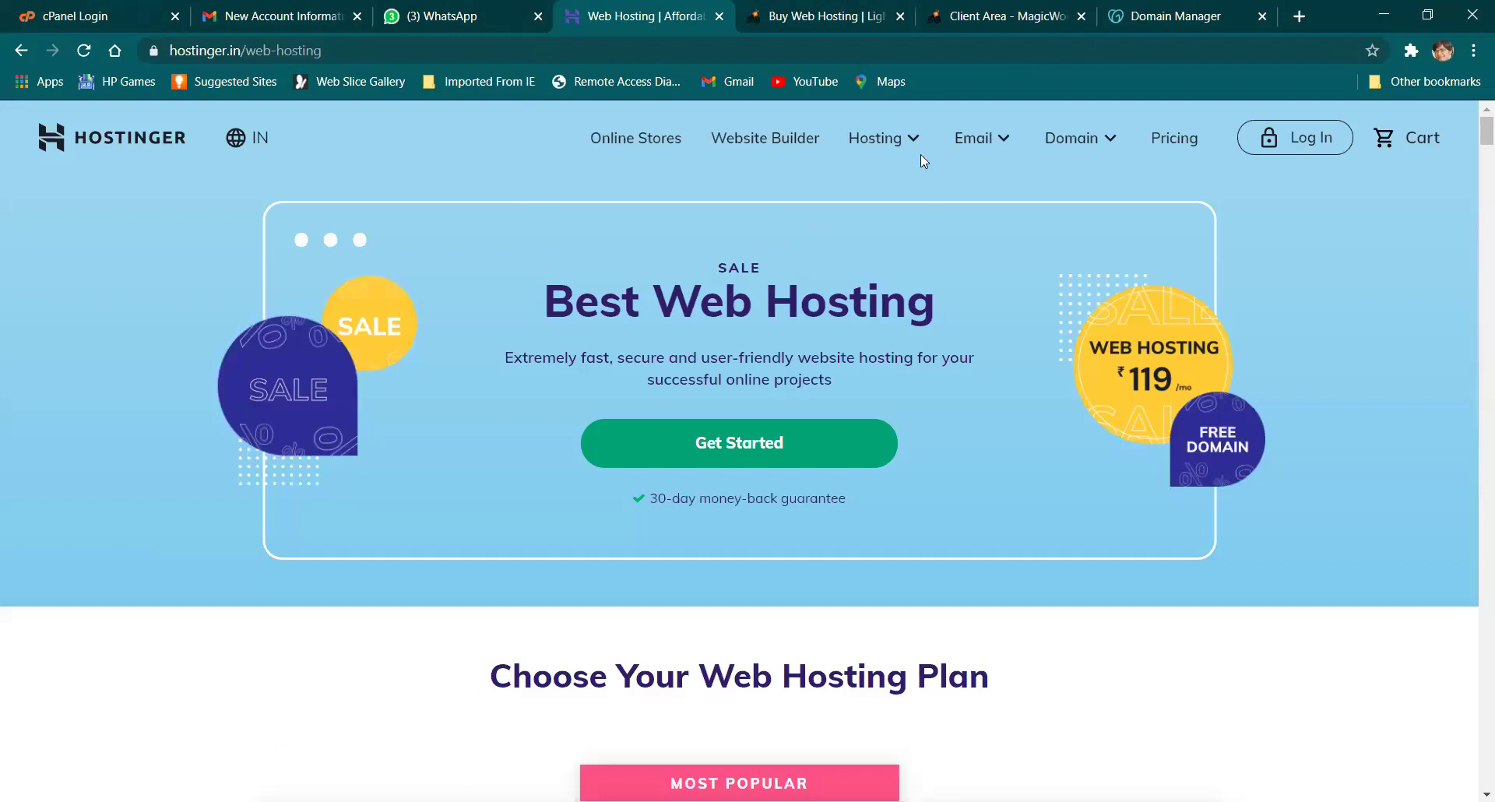
{"action": "left_click", "coordinate": [328, 8]}
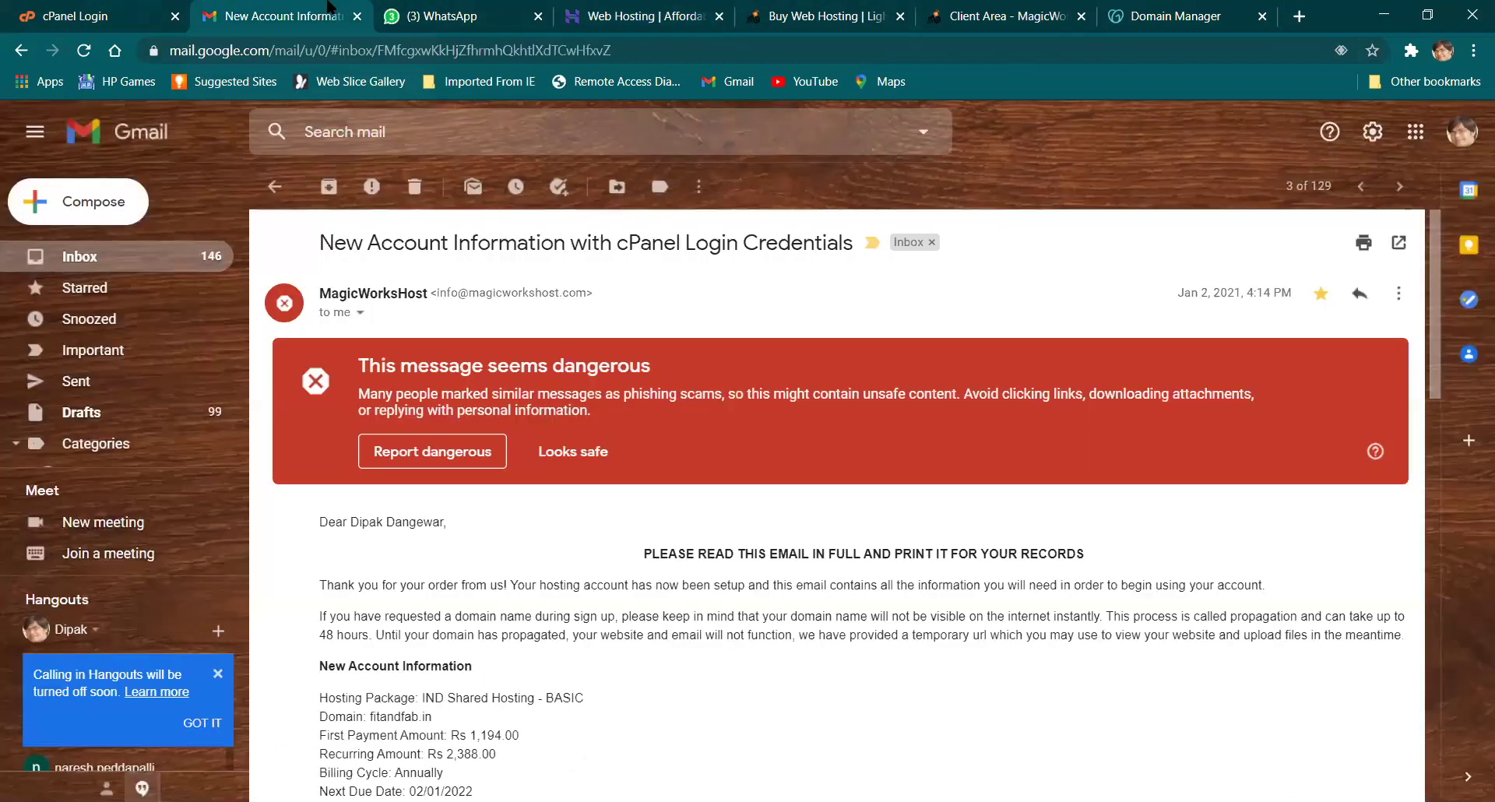
{"action": "scroll", "coordinate": [705, 301], "scroll_direction": "down", "scroll_amount": 5}
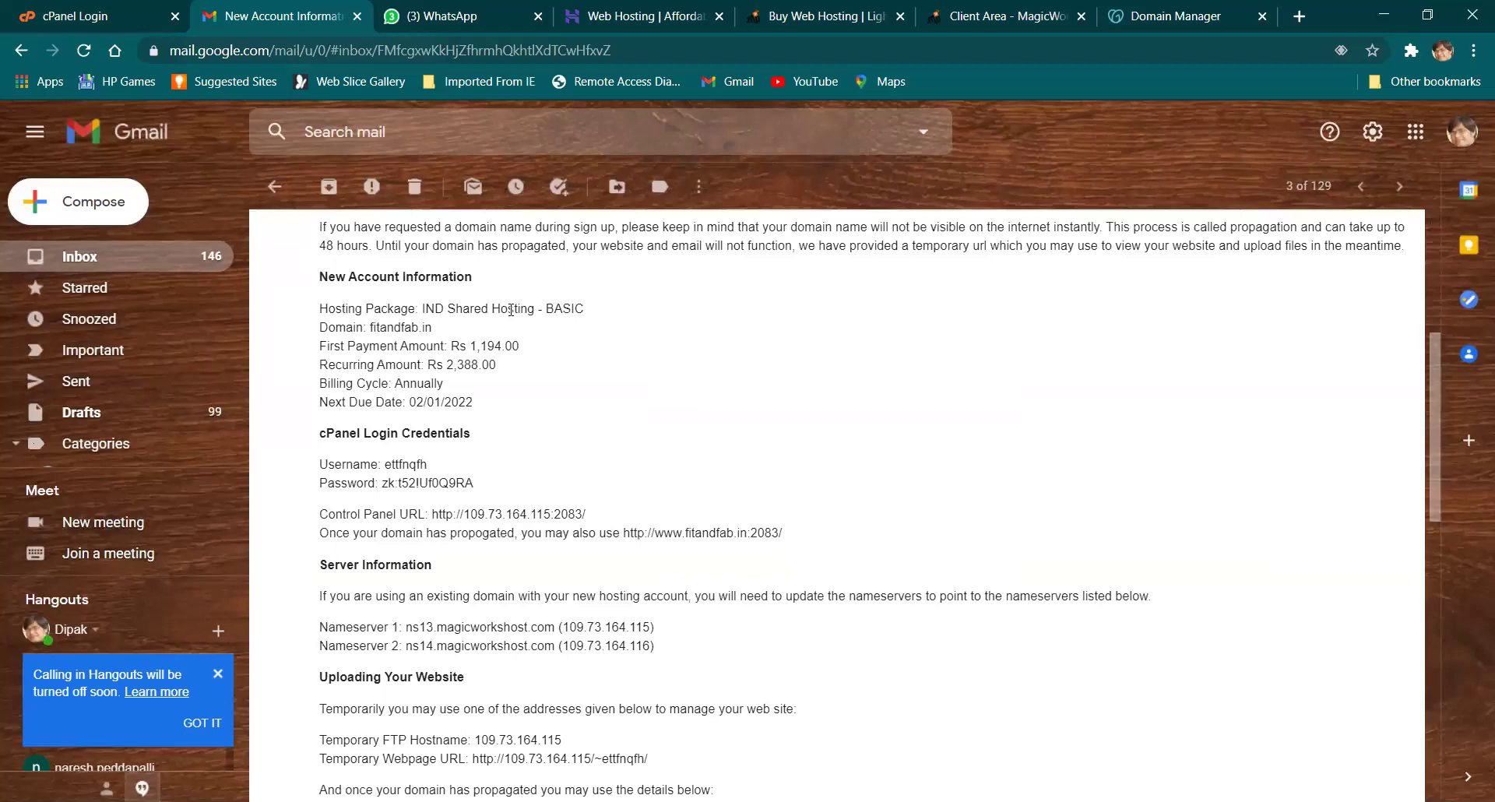
{"action": "left_click", "coordinate": [640, 9]}
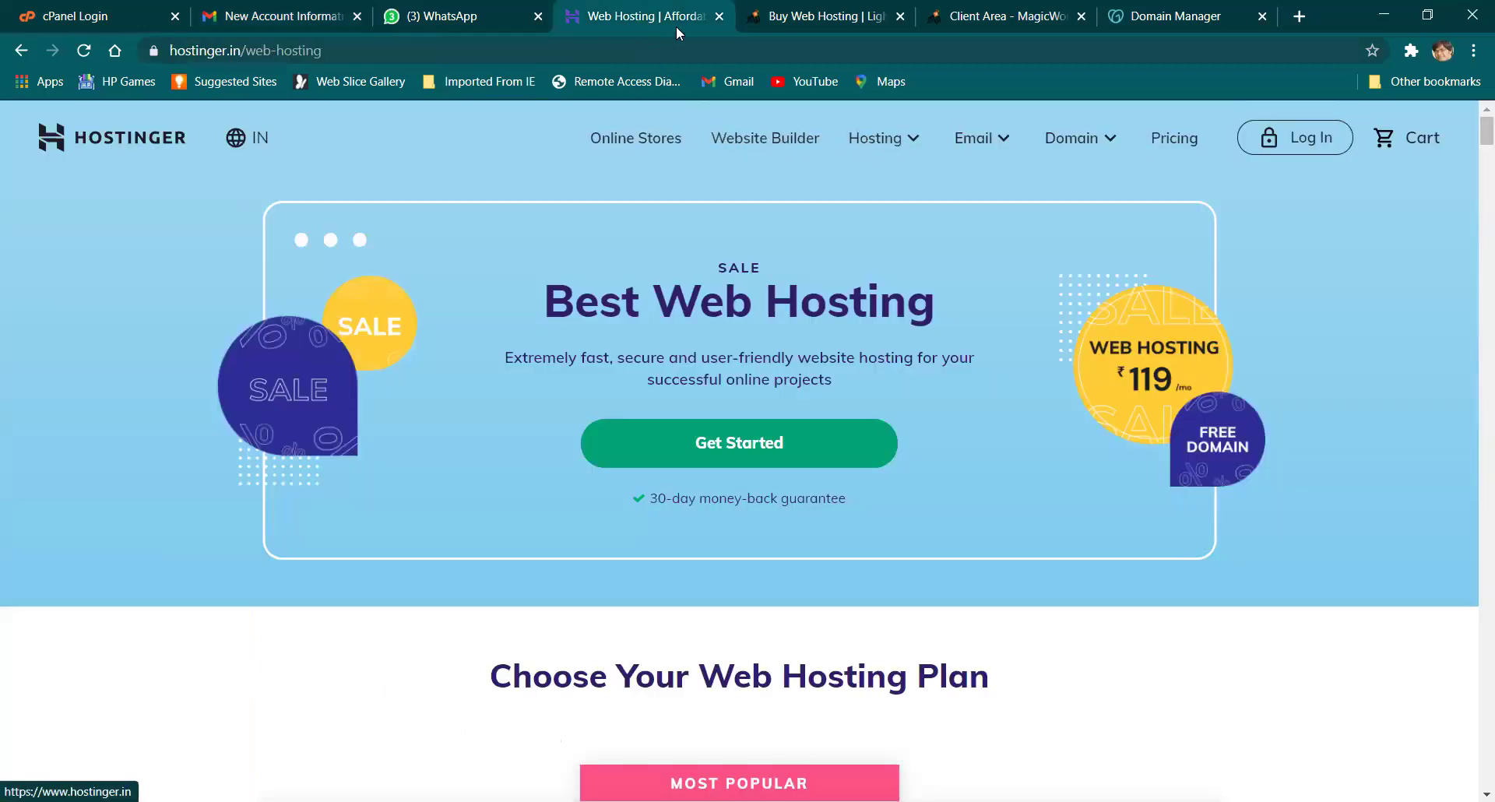
Open Hostinger's Shared Web Hosting plans from the Hosting menu
{"action": "left_click", "coordinate": [832, 4]}
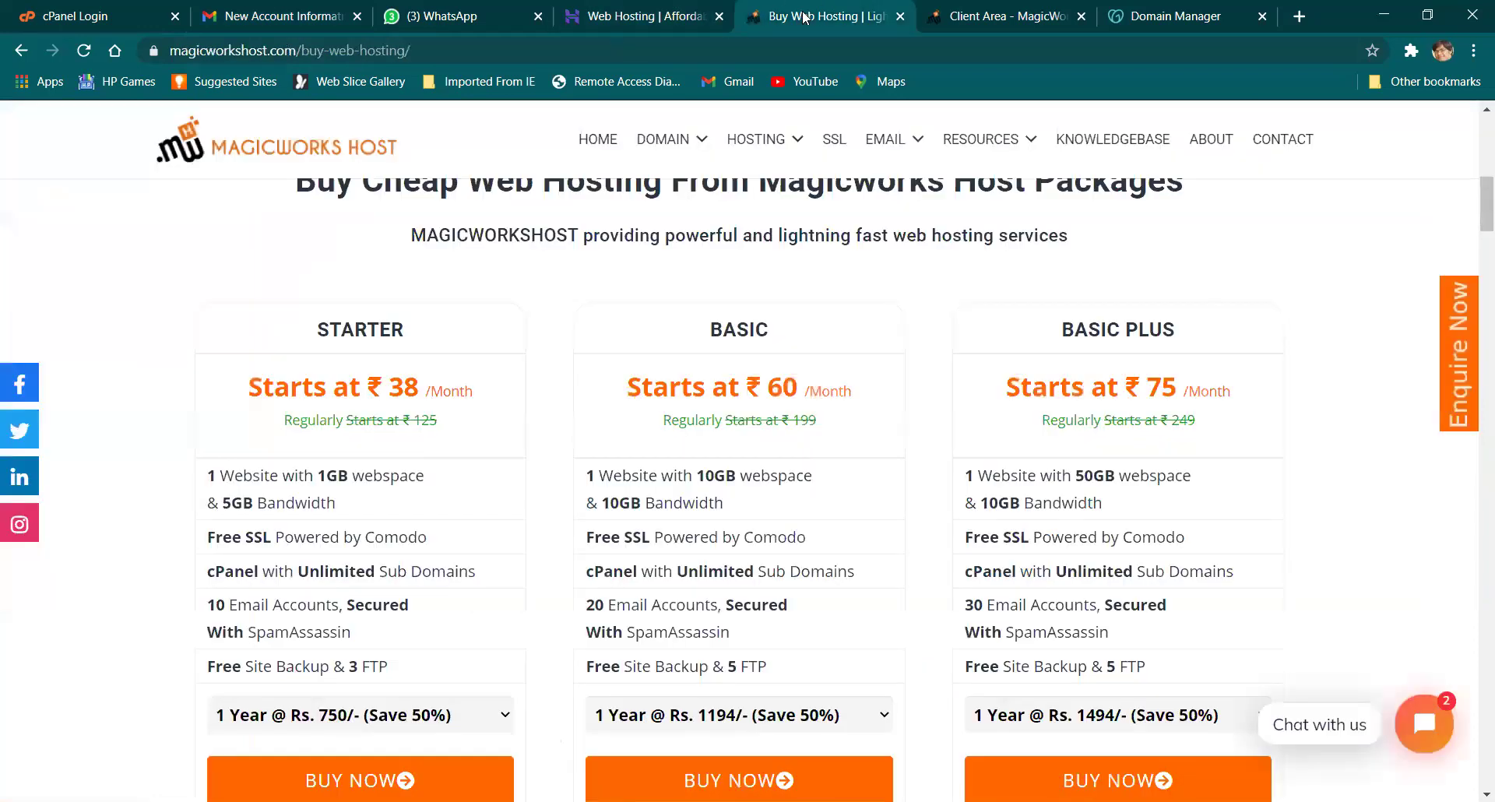
{"action": "left_click", "coordinate": [664, 11]}
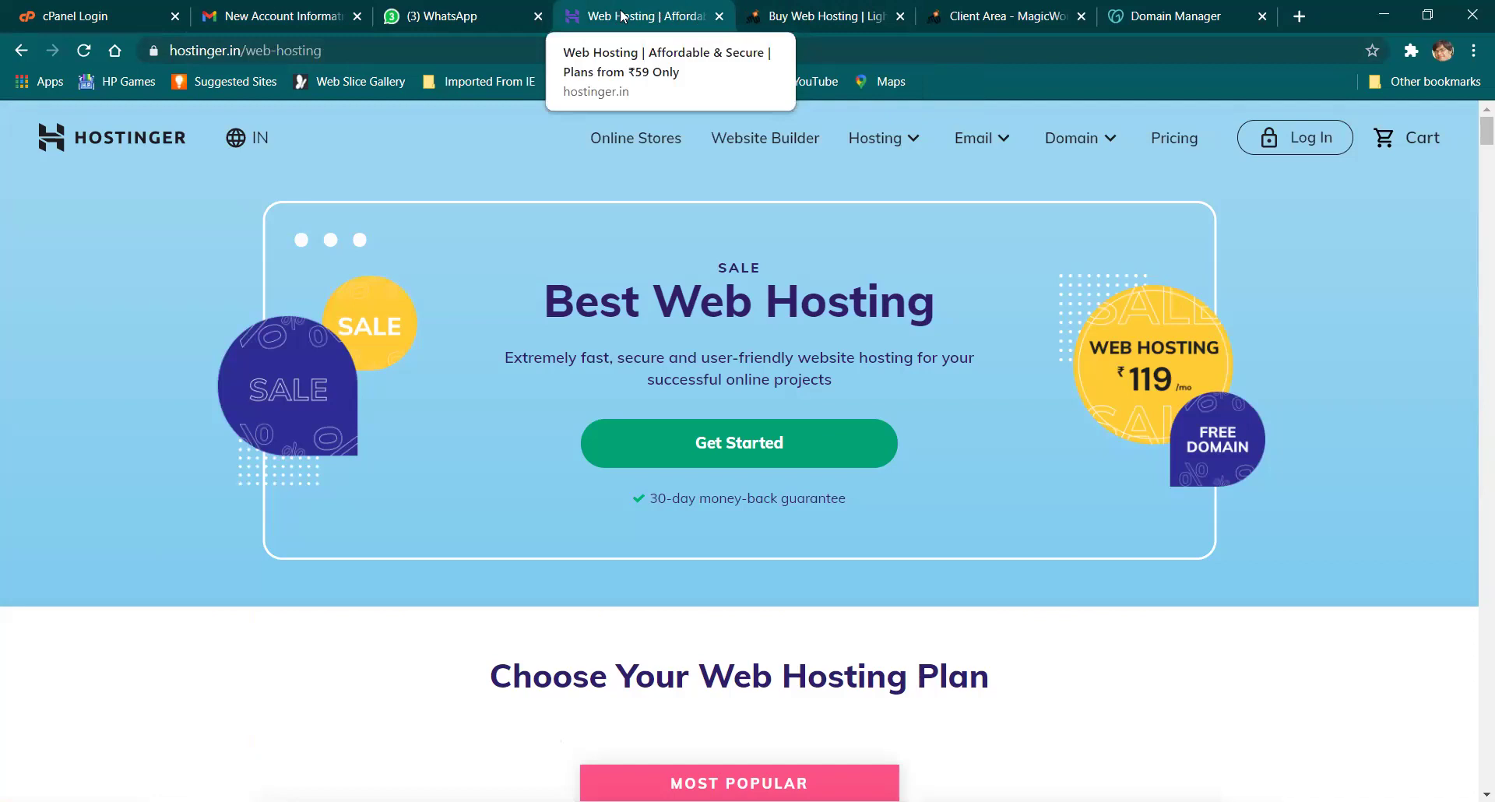
{"action": "left_click", "coordinate": [790, 9]}
{"action": "left_click", "coordinate": [639, 8]}
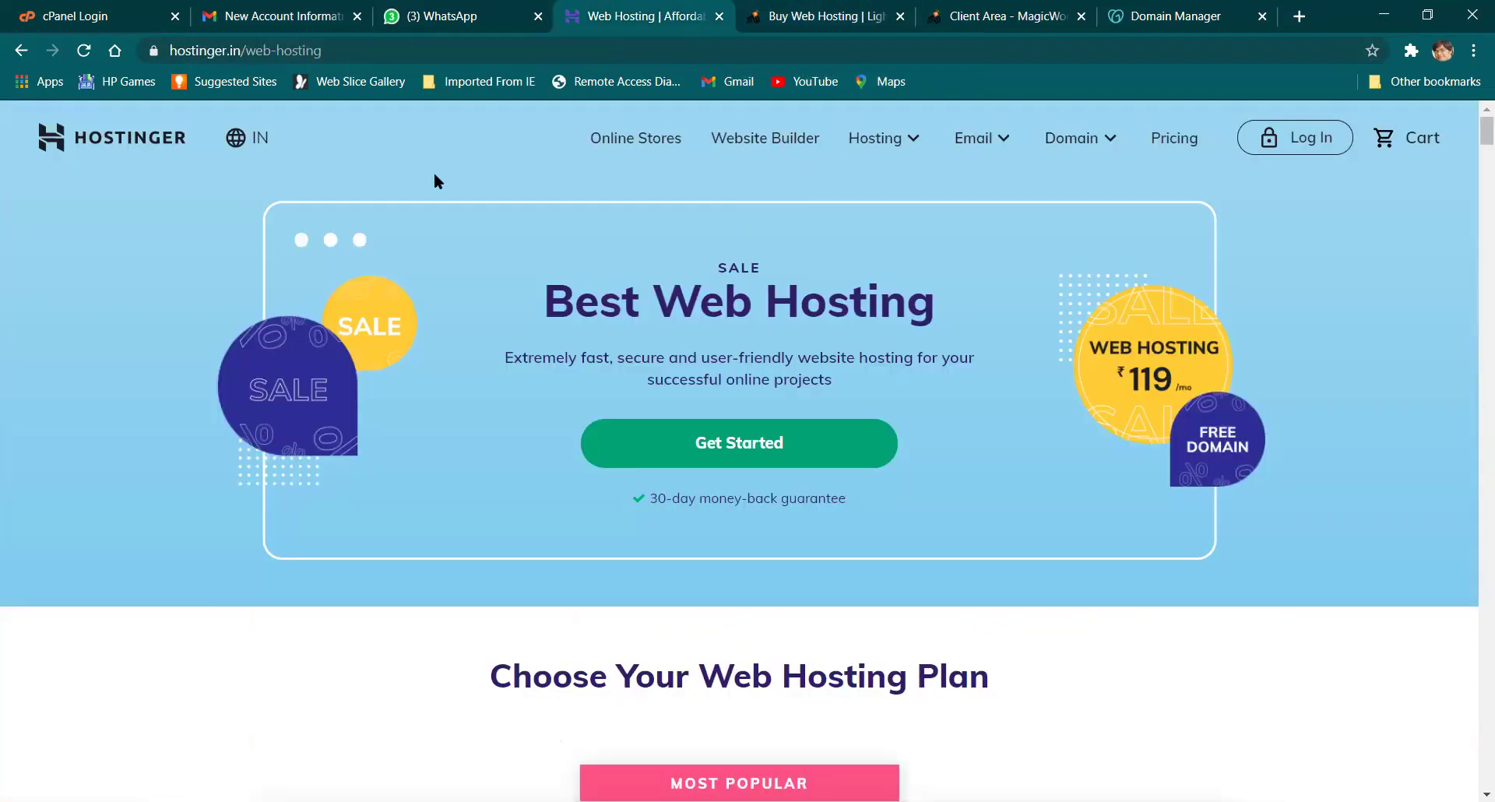
{"action": "left_click", "coordinate": [892, 148]}
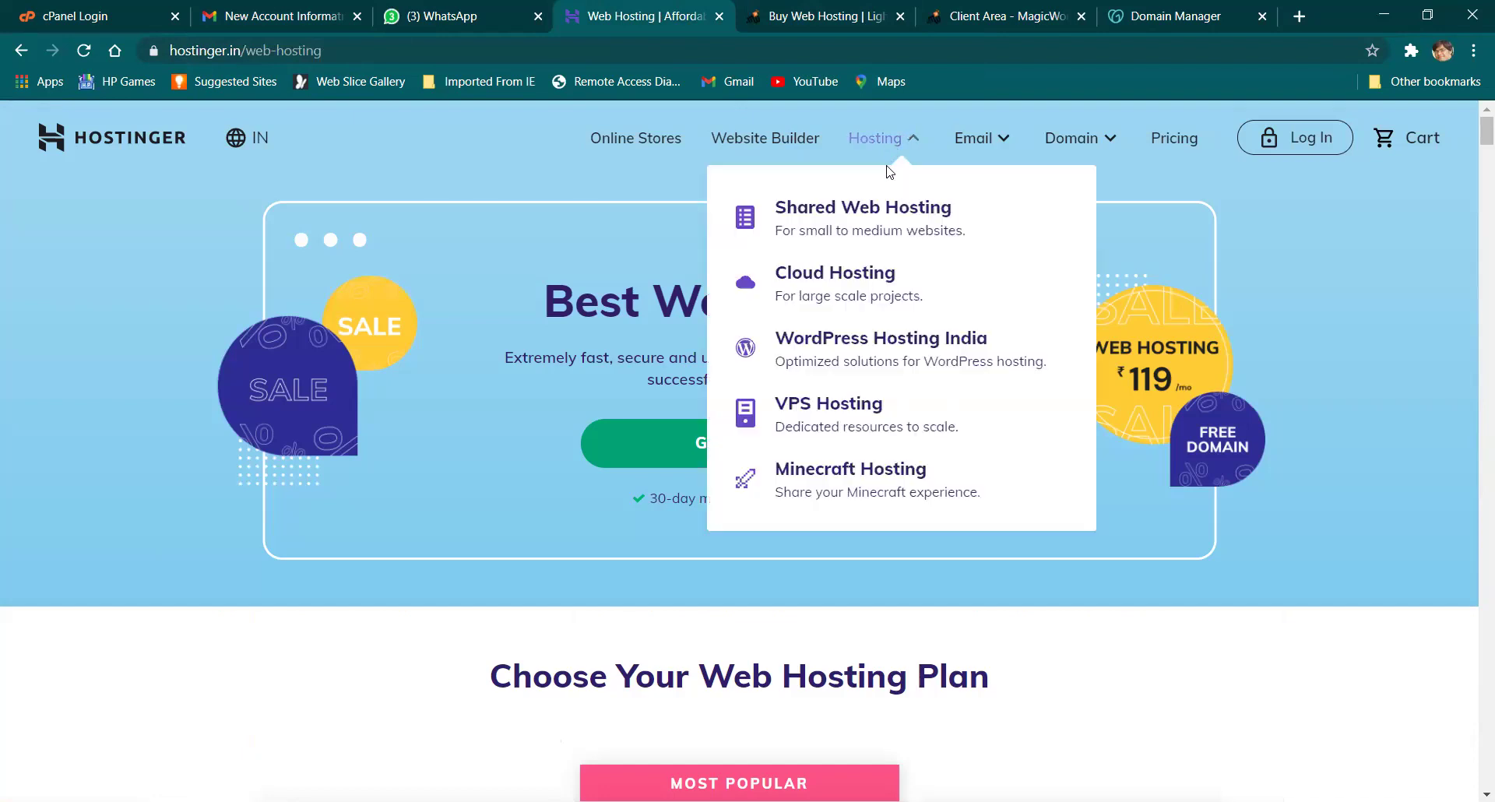
{"action": "left_click", "coordinate": [866, 225]}
Compare the ₹59, ₹119 and ₹259 Single, Premium and Business plans' features
{"action": "scroll", "coordinate": [880, 327], "scroll_direction": "down", "scroll_amount": 10}
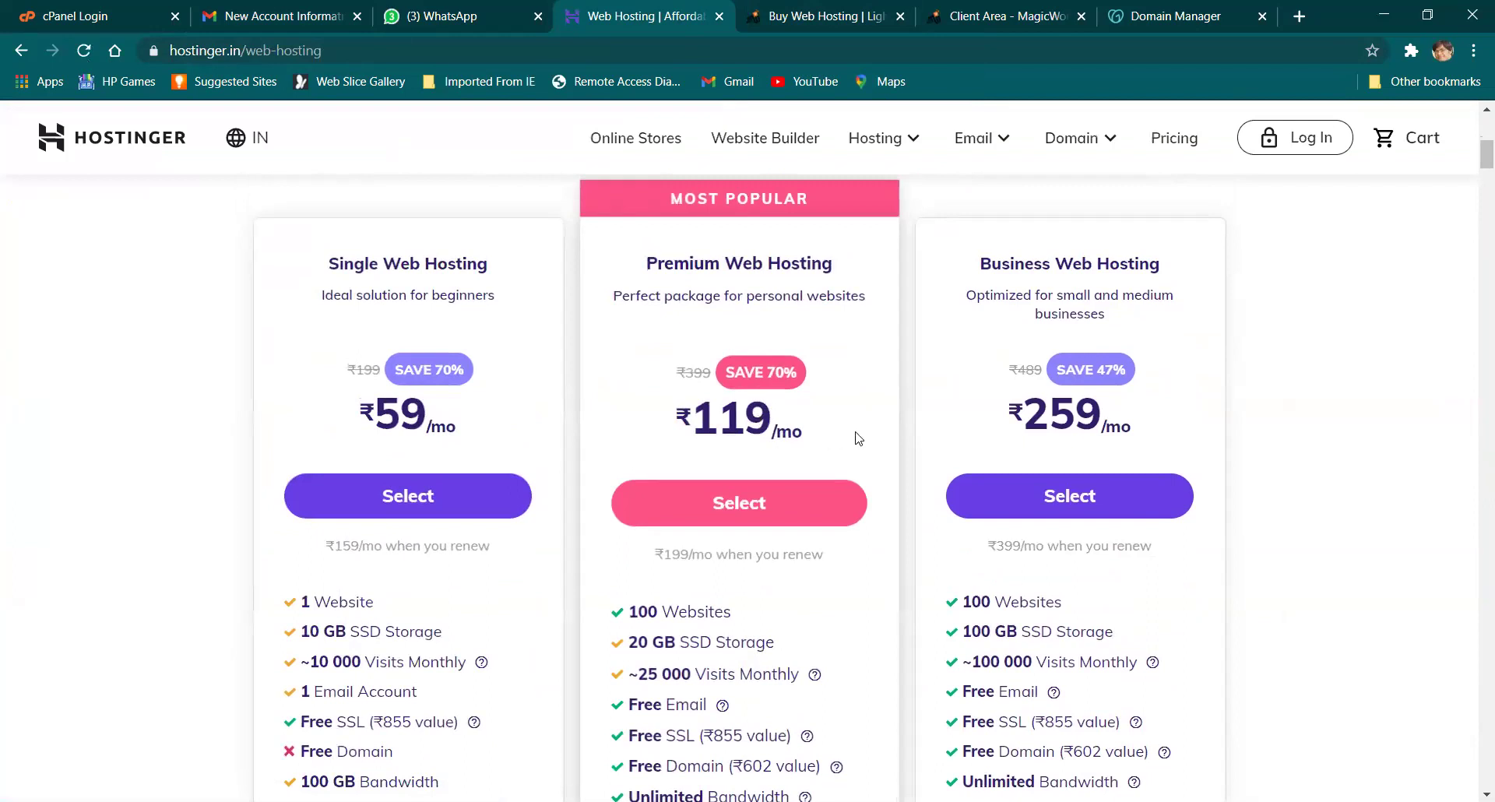
{"action": "scroll", "coordinate": [788, 475], "scroll_direction": "down", "scroll_amount": 4}
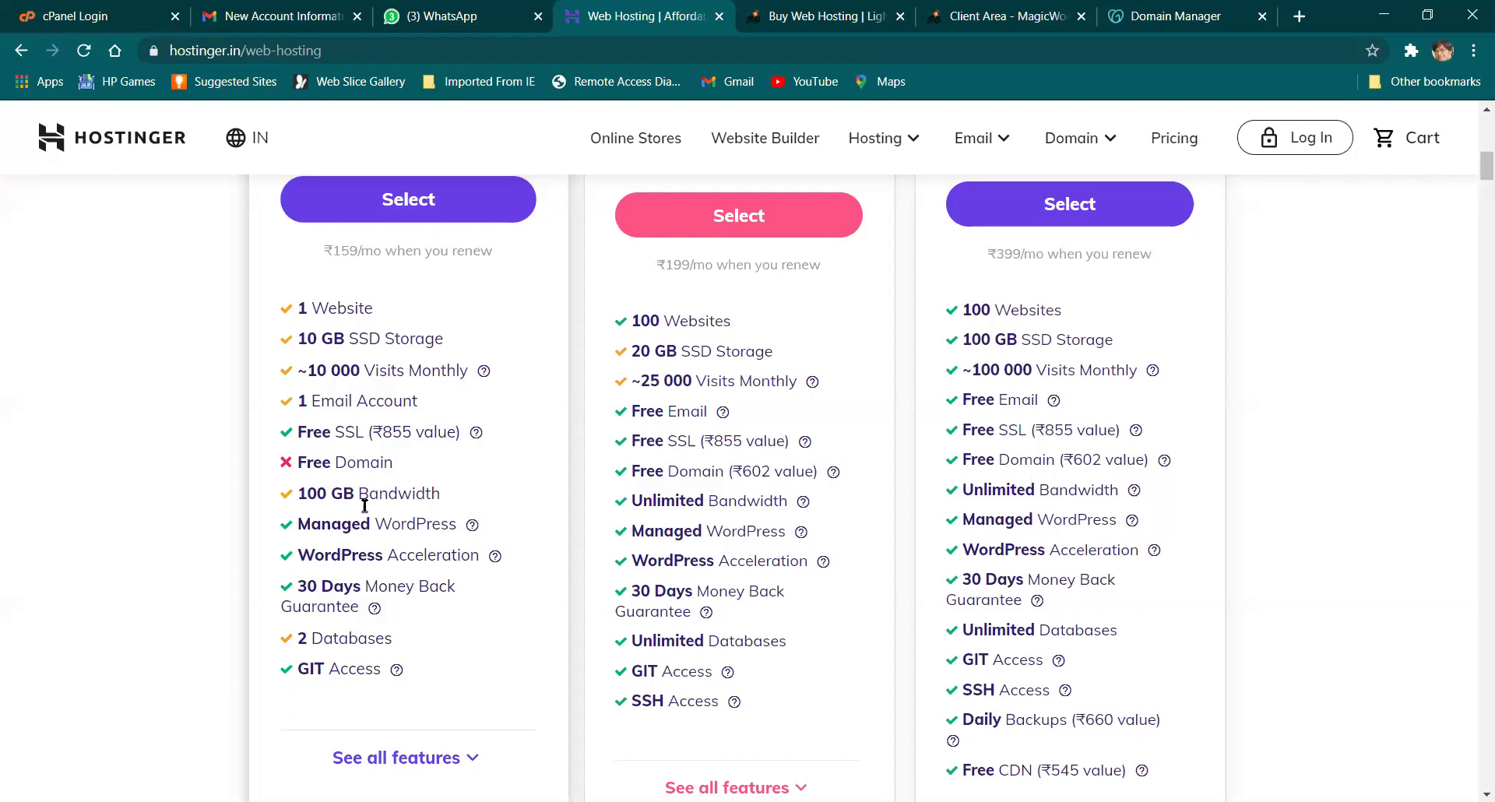
{"action": "scroll", "coordinate": [355, 438], "scroll_direction": "up", "scroll_amount": 3}
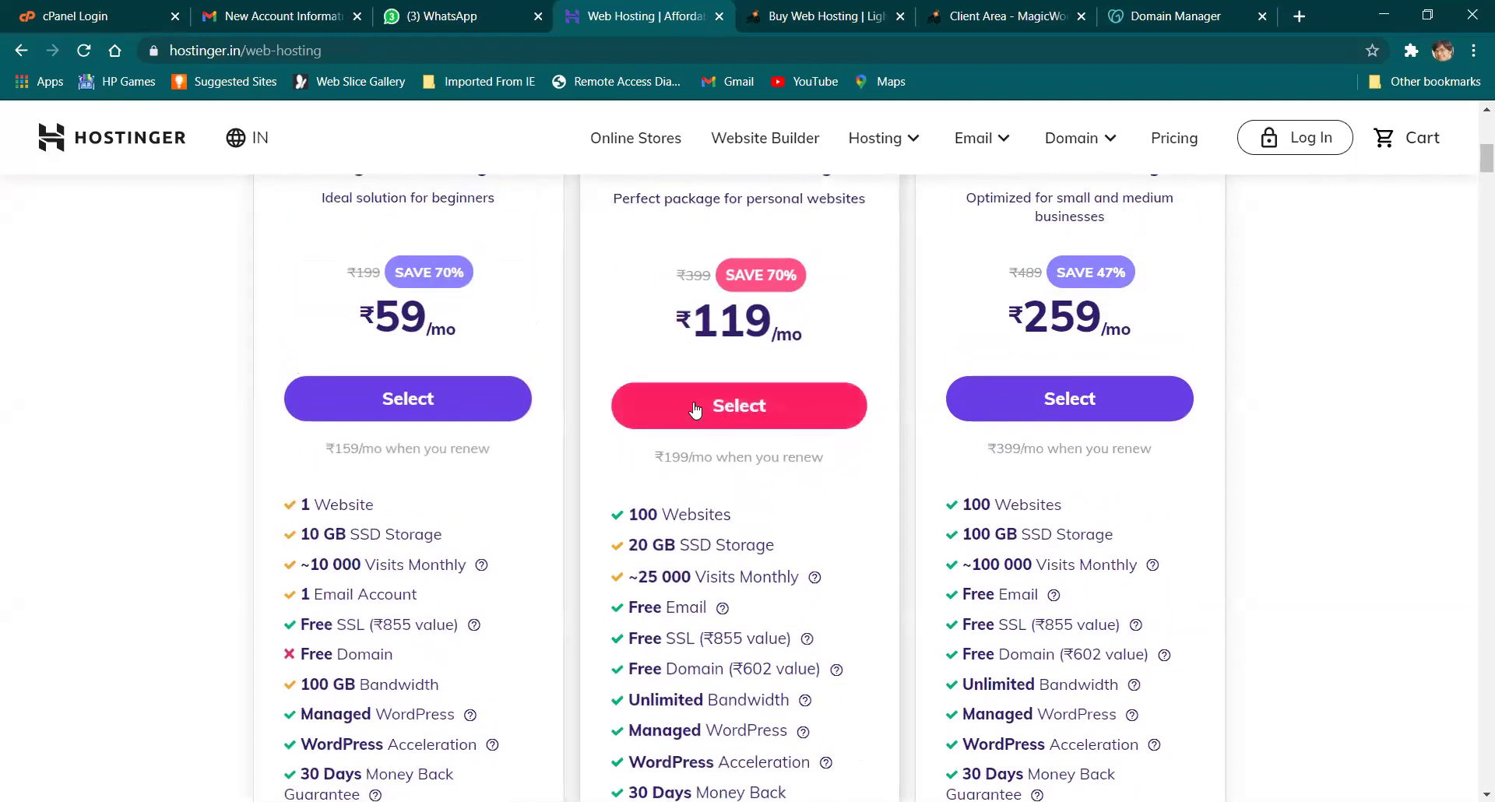
{"action": "scroll", "coordinate": [688, 399], "scroll_direction": "down", "scroll_amount": 2}
{"action": "scroll", "coordinate": [697, 350], "scroll_direction": "up", "scroll_amount": 1}
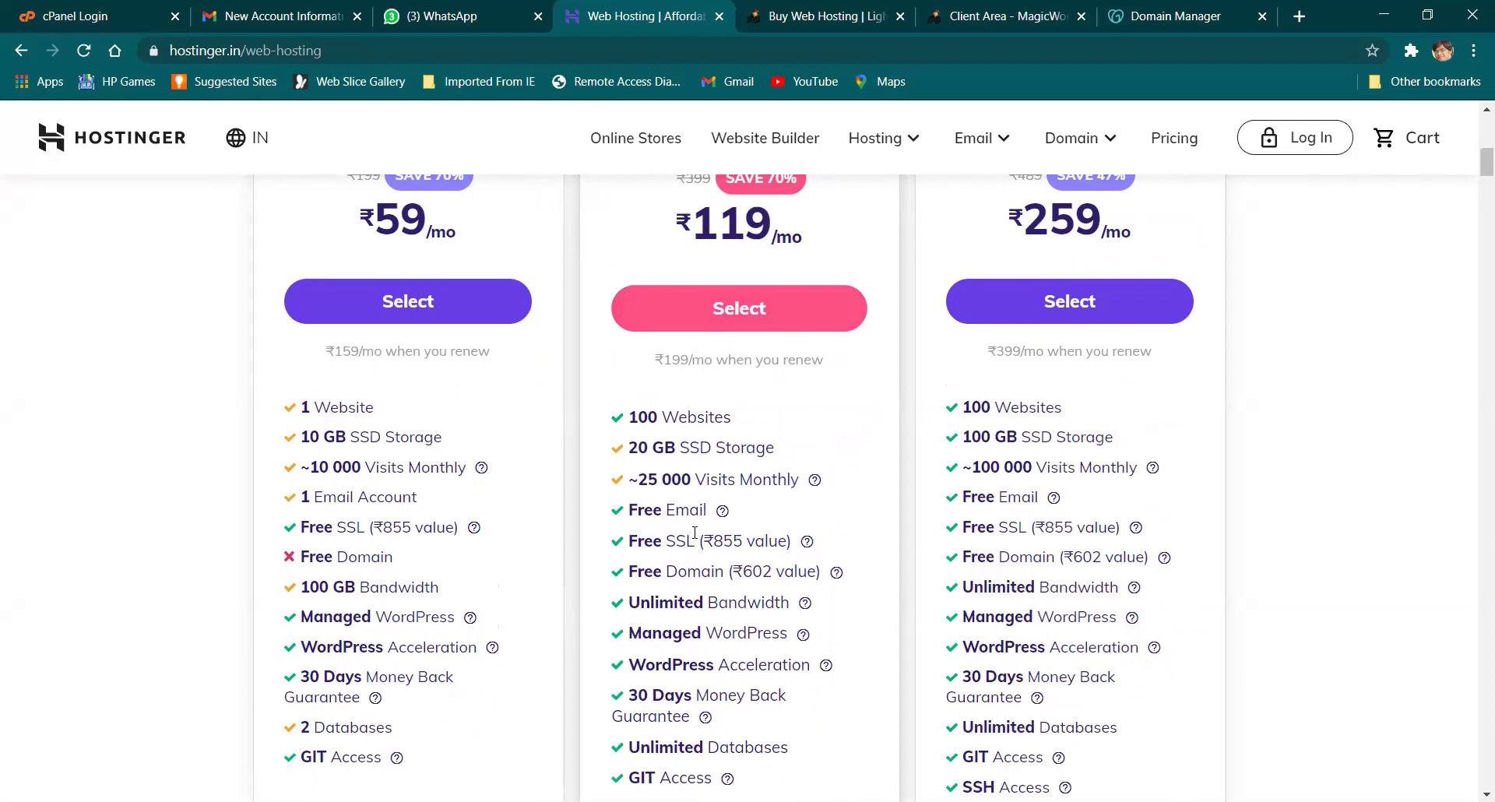
{"action": "scroll", "coordinate": [694, 533], "scroll_direction": "down", "scroll_amount": 1}
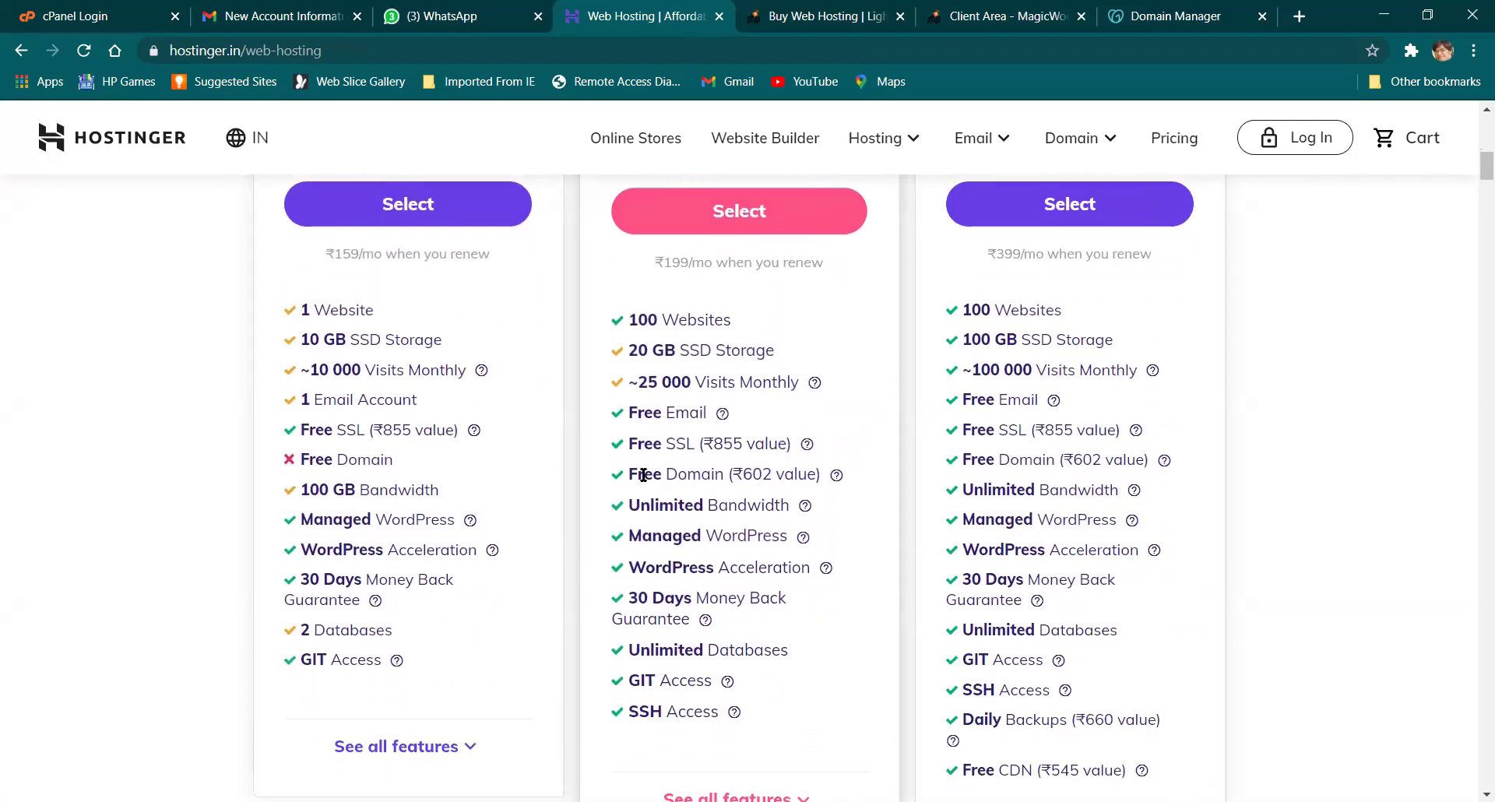
{"action": "scroll", "coordinate": [670, 498], "scroll_direction": "down", "scroll_amount": 1}
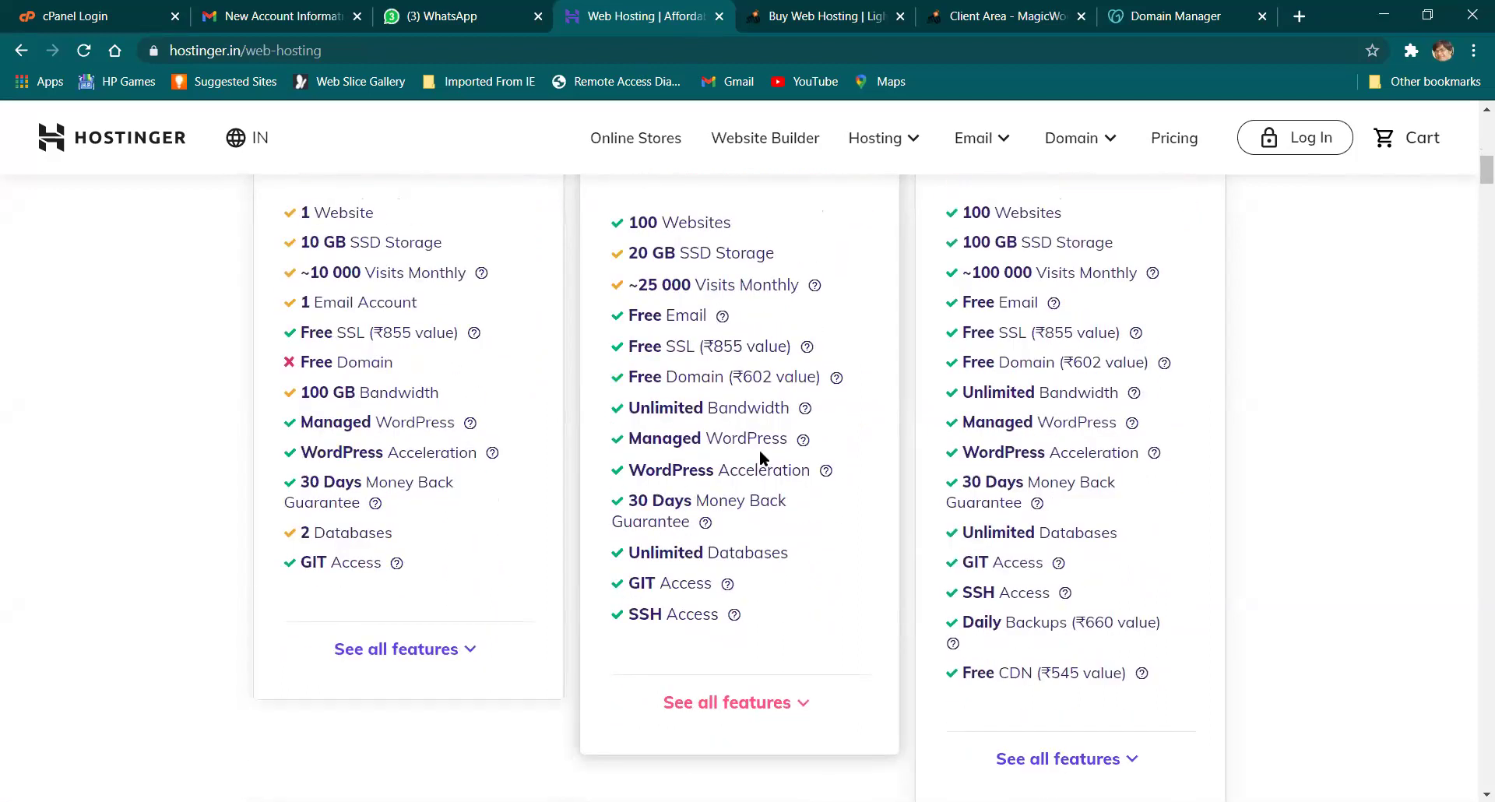
{"action": "scroll", "coordinate": [744, 407], "scroll_direction": "up", "scroll_amount": 1}
{"action": "scroll", "coordinate": [745, 406], "scroll_direction": "up", "scroll_amount": 6}
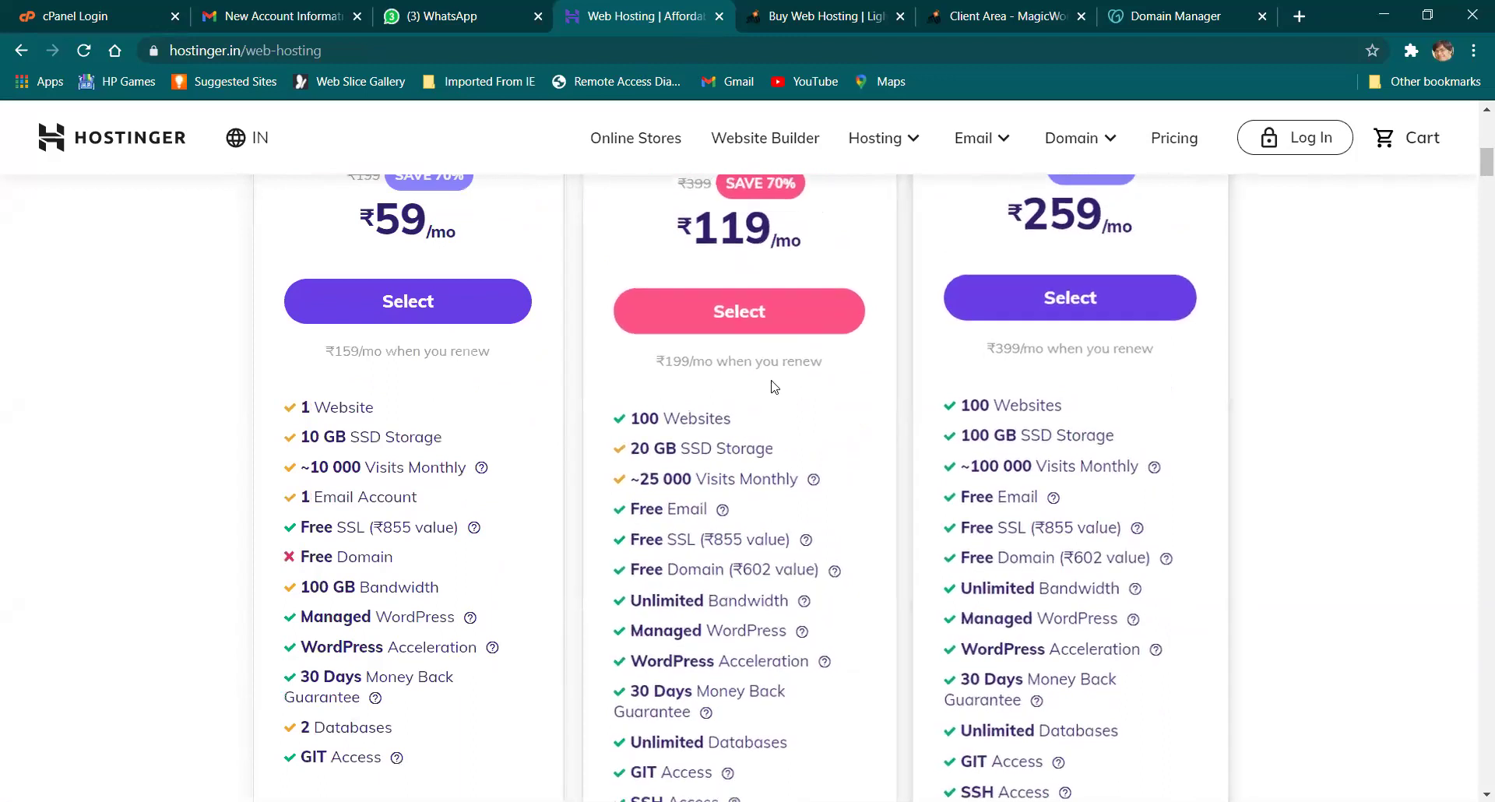
{"action": "scroll", "coordinate": [450, 456], "scroll_direction": "down", "scroll_amount": 1}
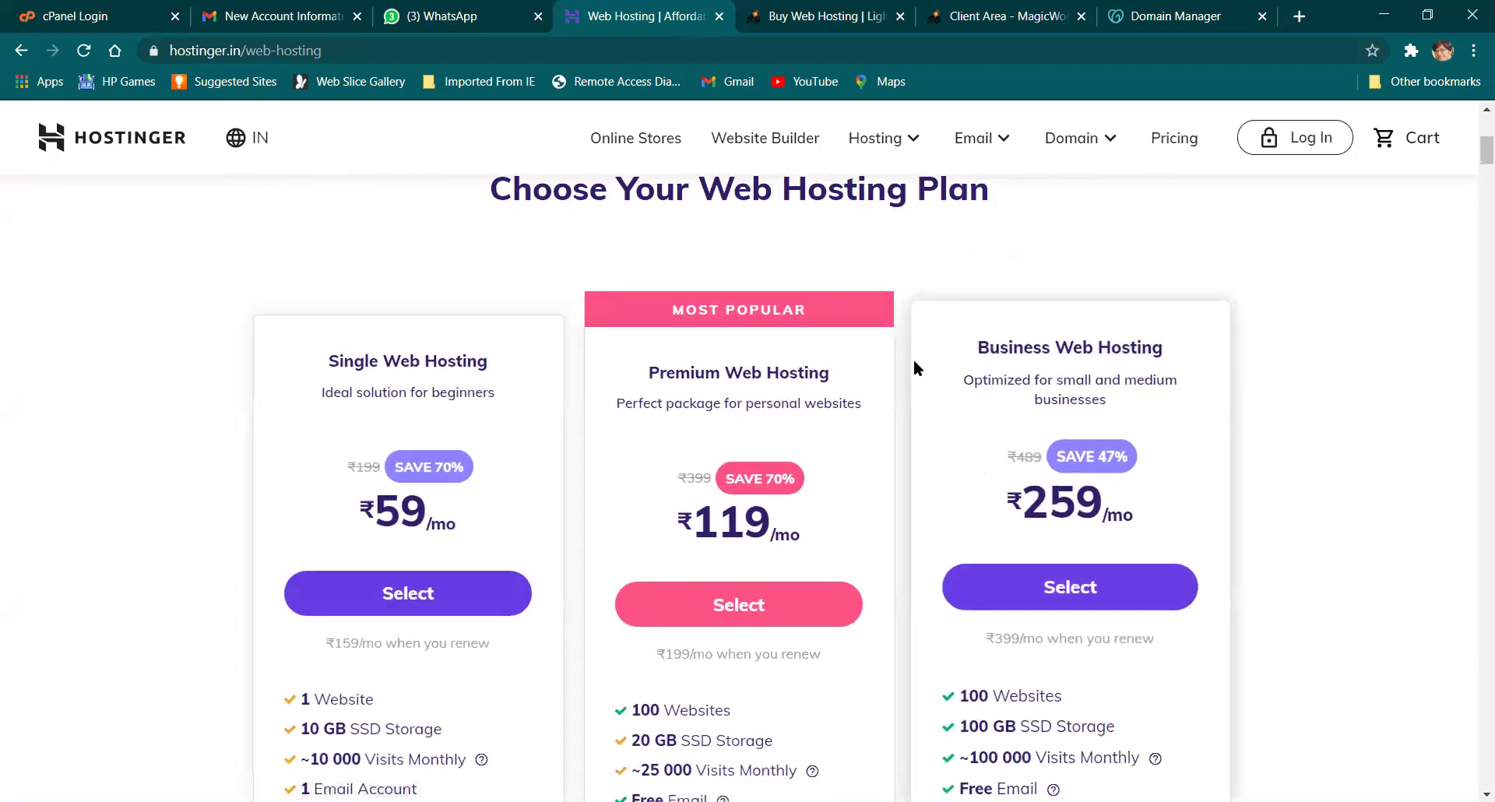
{"action": "left_click", "coordinate": [832, 17]}
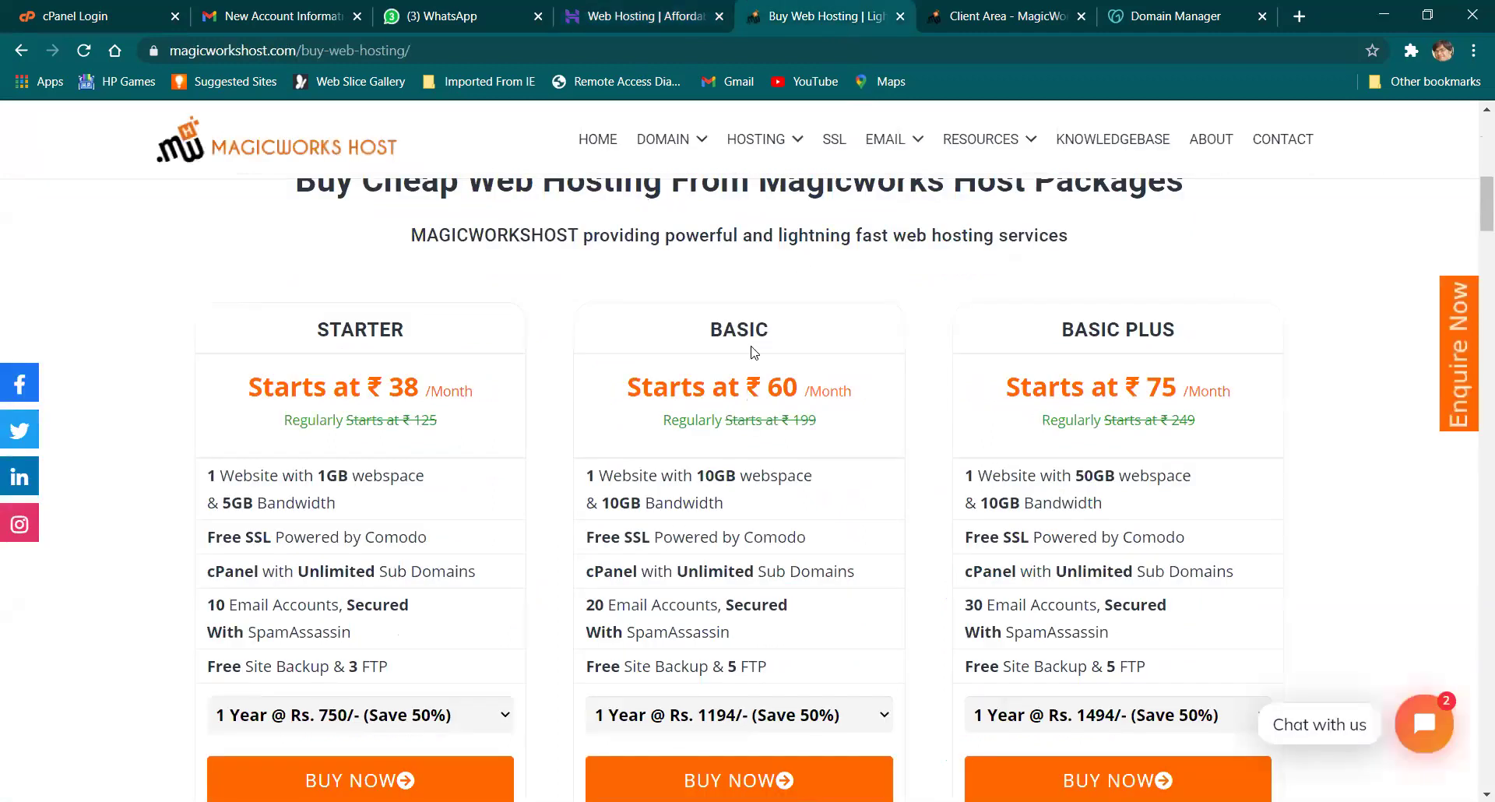
Return to the top of MagicWorks Host's Rs. 38/month Buy Web Hosting page
{"action": "scroll", "coordinate": [525, 365], "scroll_direction": "up", "scroll_amount": 10}
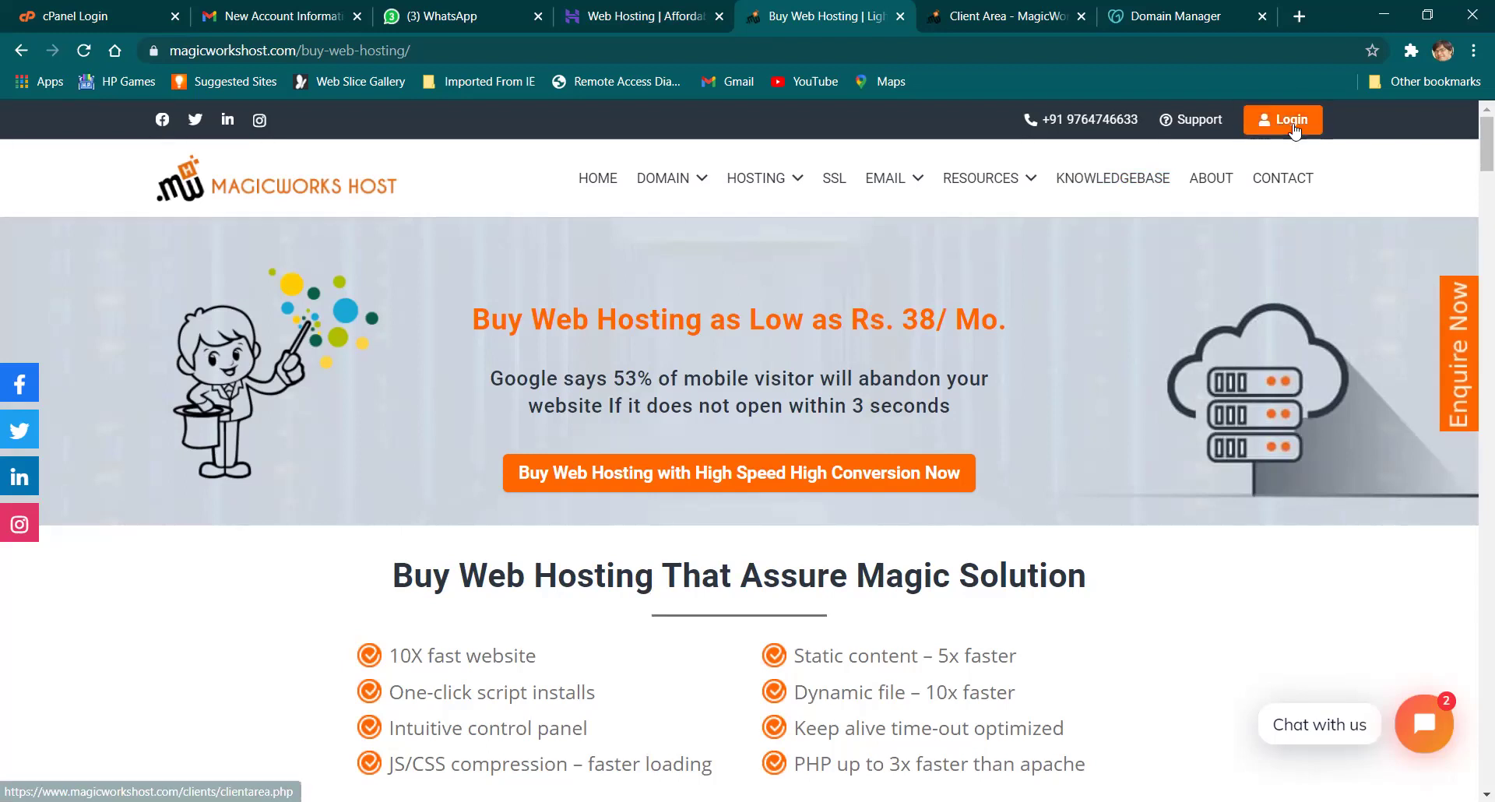
{"action": "left_click", "coordinate": [1293, 127]}
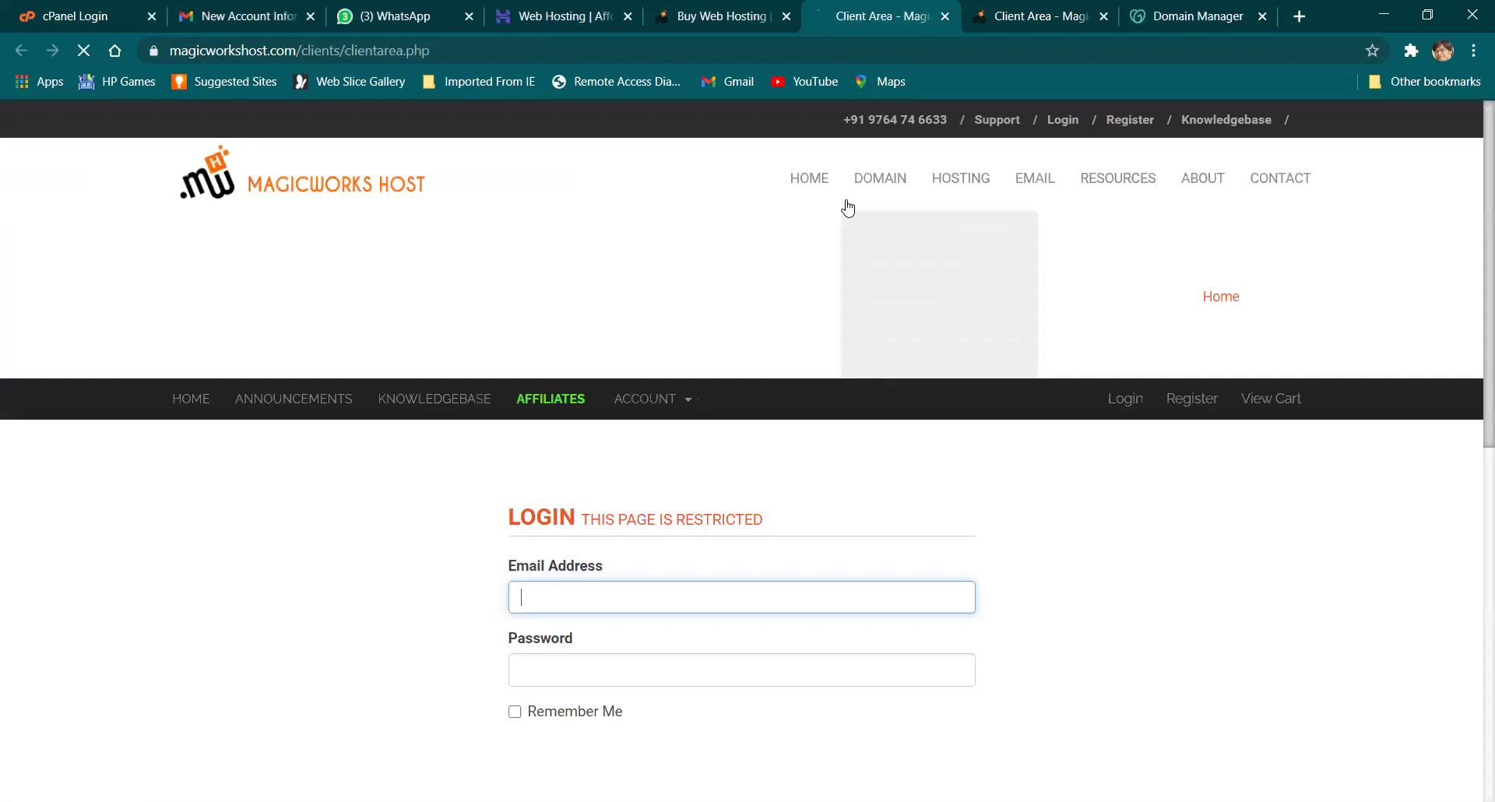
Enter the client-area email address and replace the autofilled account password
{"action": "left_click", "coordinate": [674, 597]}
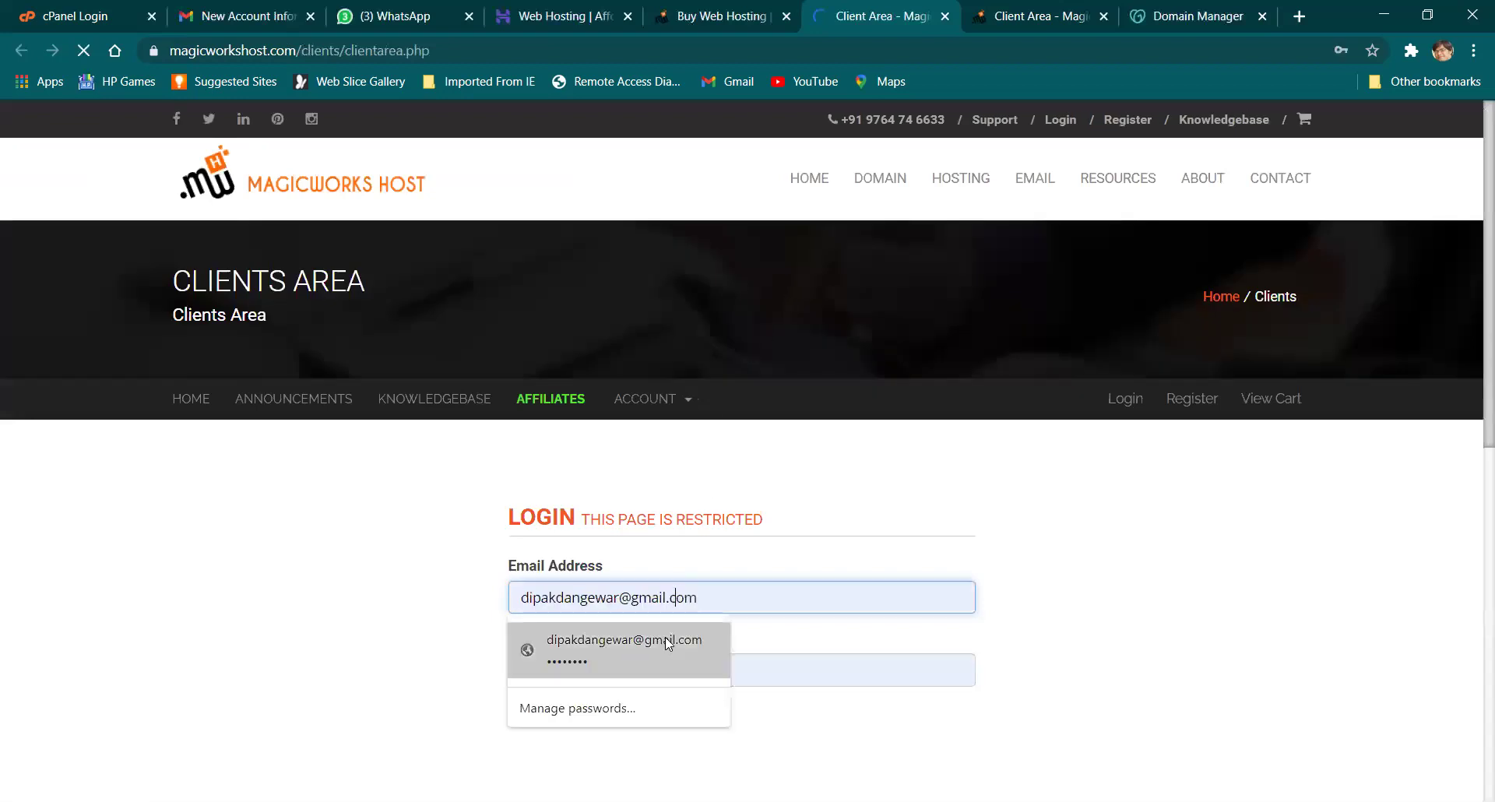
{"action": "left_click", "coordinate": [744, 666]}
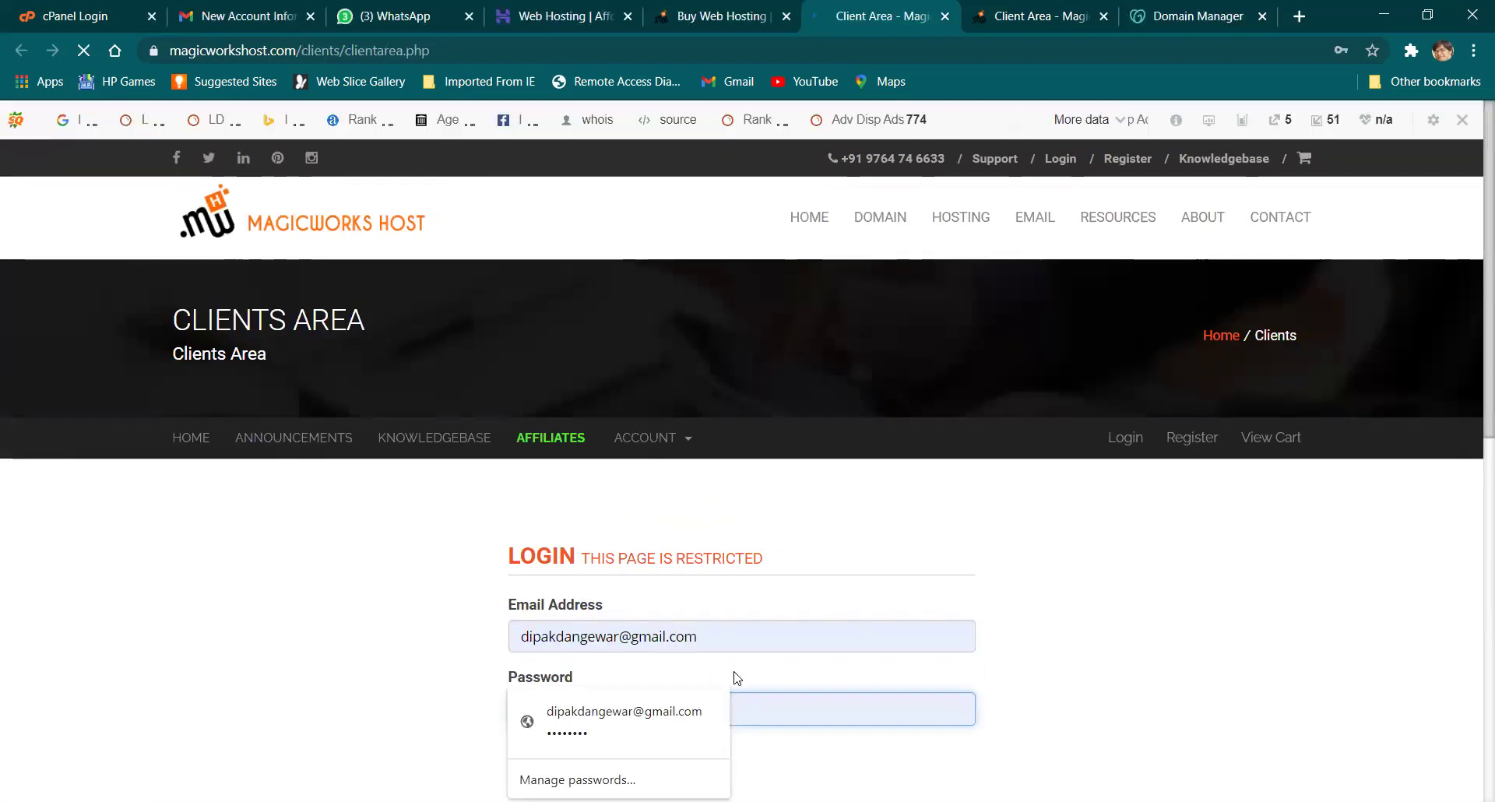
{"action": "key", "text": "BackSpace"}
{"action": "key", "text": "BackSpace"}
{"action": "key", "text": "BackSpace"}
{"action": "key", "text": "BackSpace"}
{"action": "key", "text": "BackSpace"}
{"action": "key", "text": "BackSpace"}
{"action": "key", "text": "BackSpace"}
{"action": "key", "text": "BackSpace"}
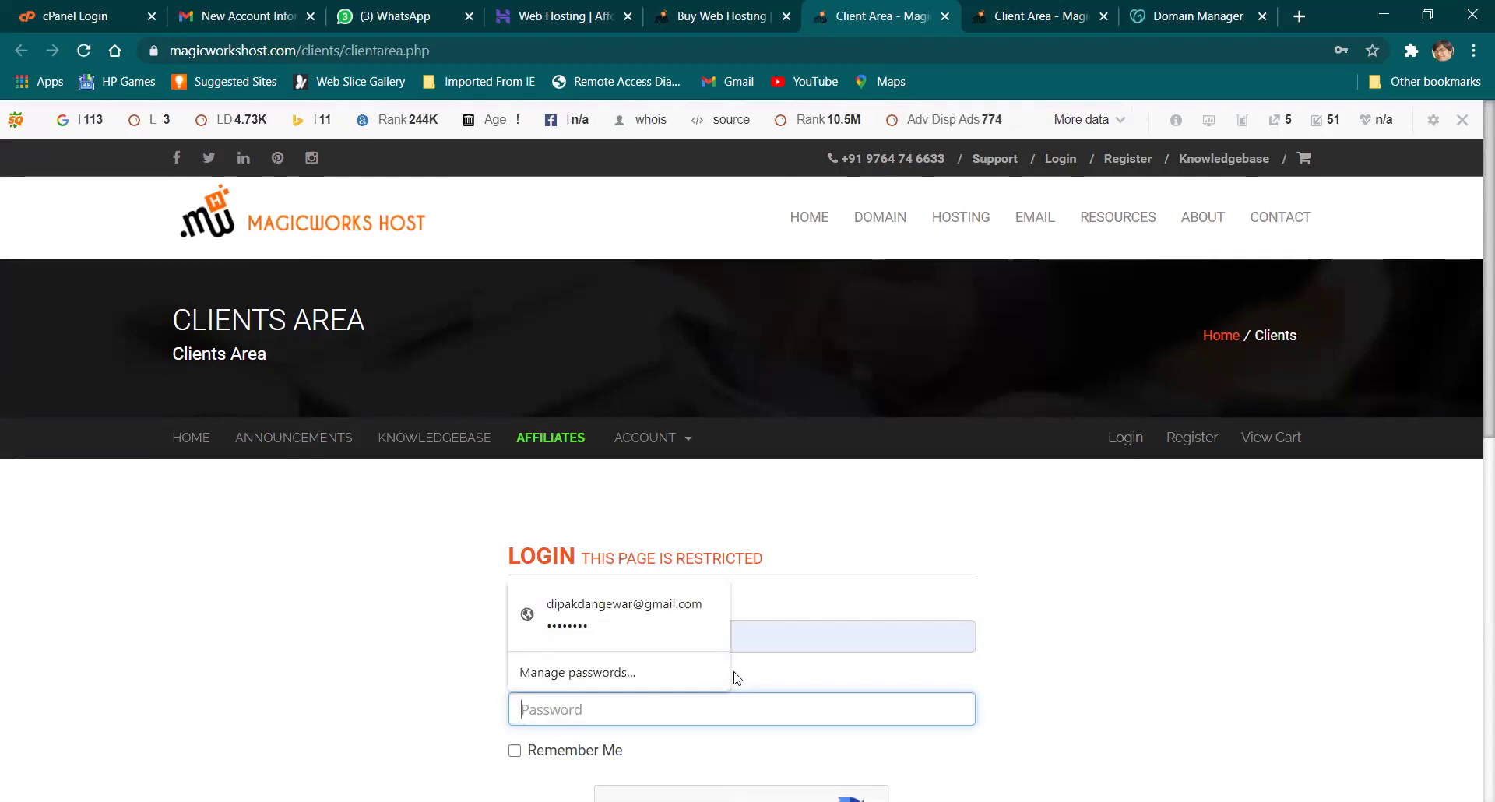
{"action": "type", "text": "***"}
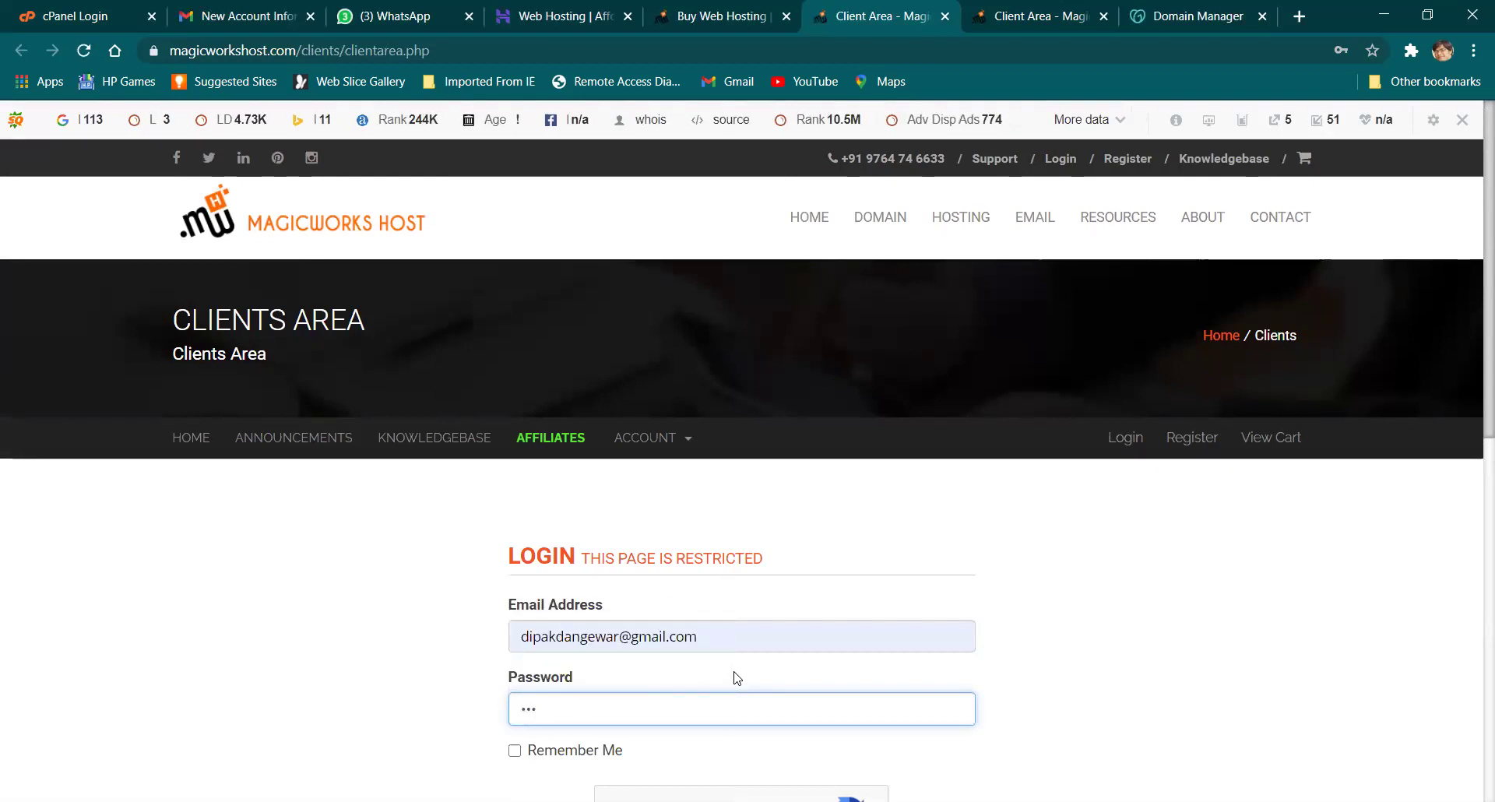
{"action": "type", "text": "****"}
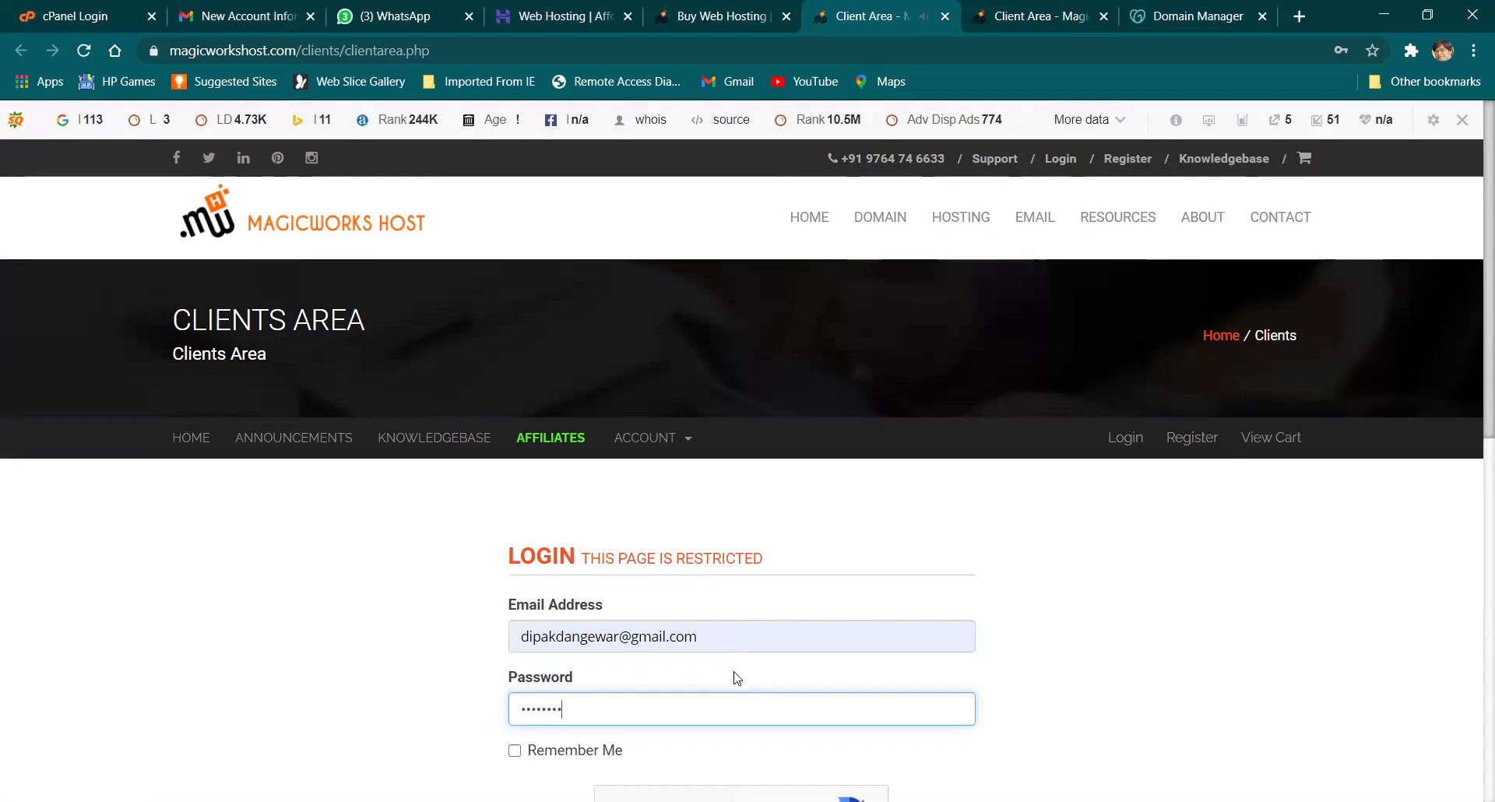
Pass the reCAPTCHA check and log in, redoing the verification once
{"action": "scroll", "coordinate": [736, 677], "scroll_direction": "down", "scroll_amount": 5}
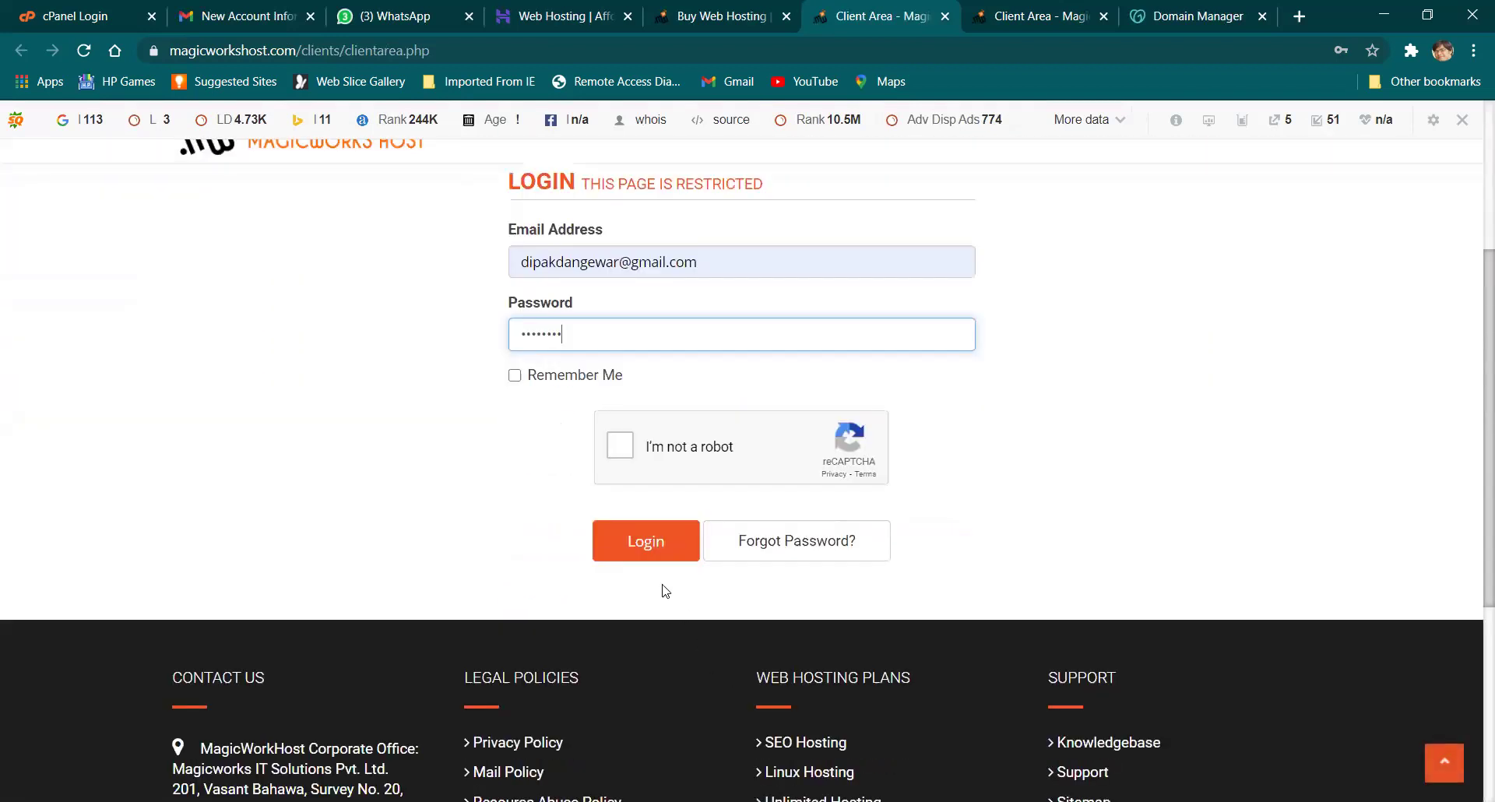
{"action": "left_click", "coordinate": [628, 450]}
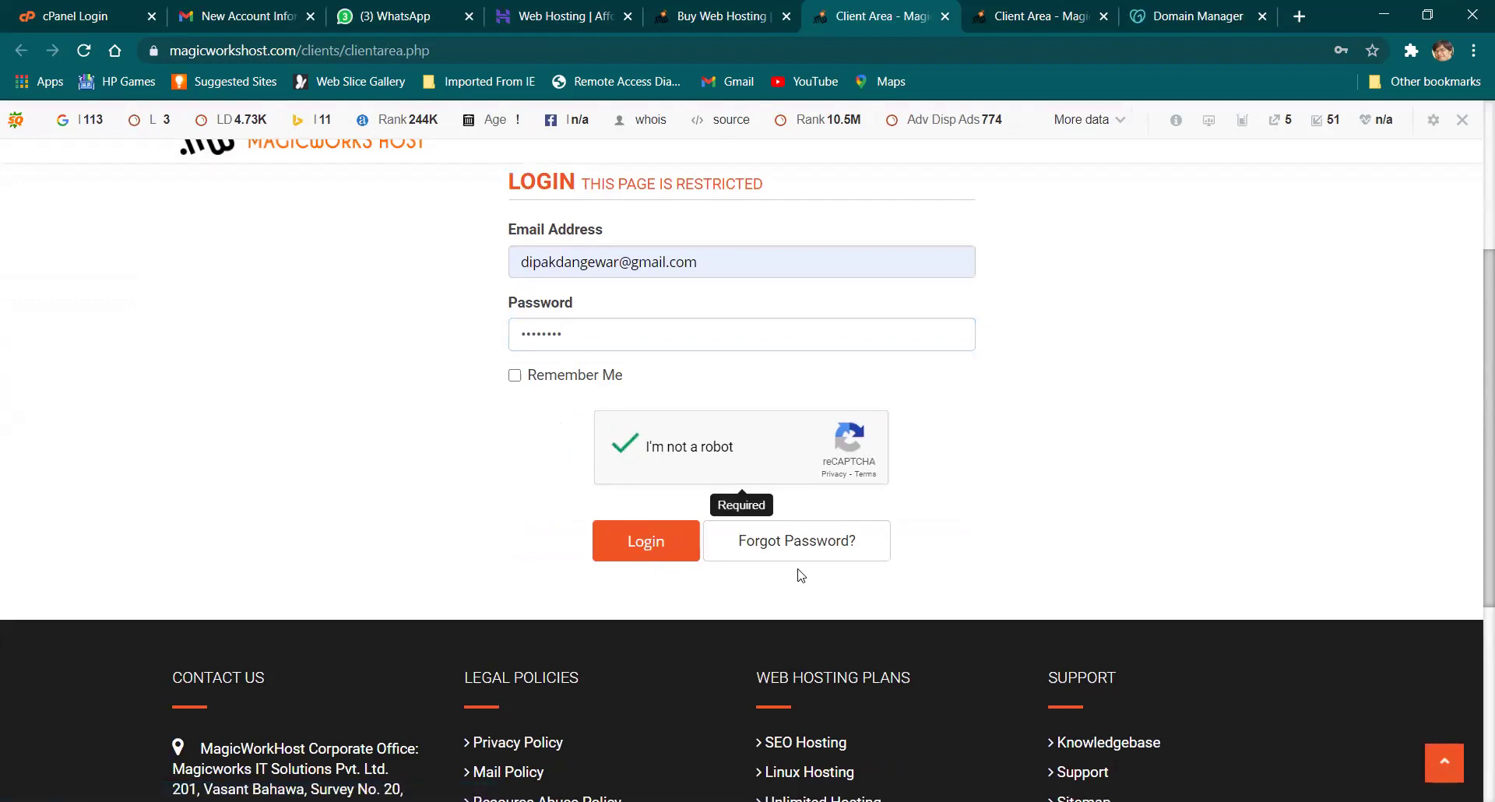
{"action": "left_click", "coordinate": [654, 544]}
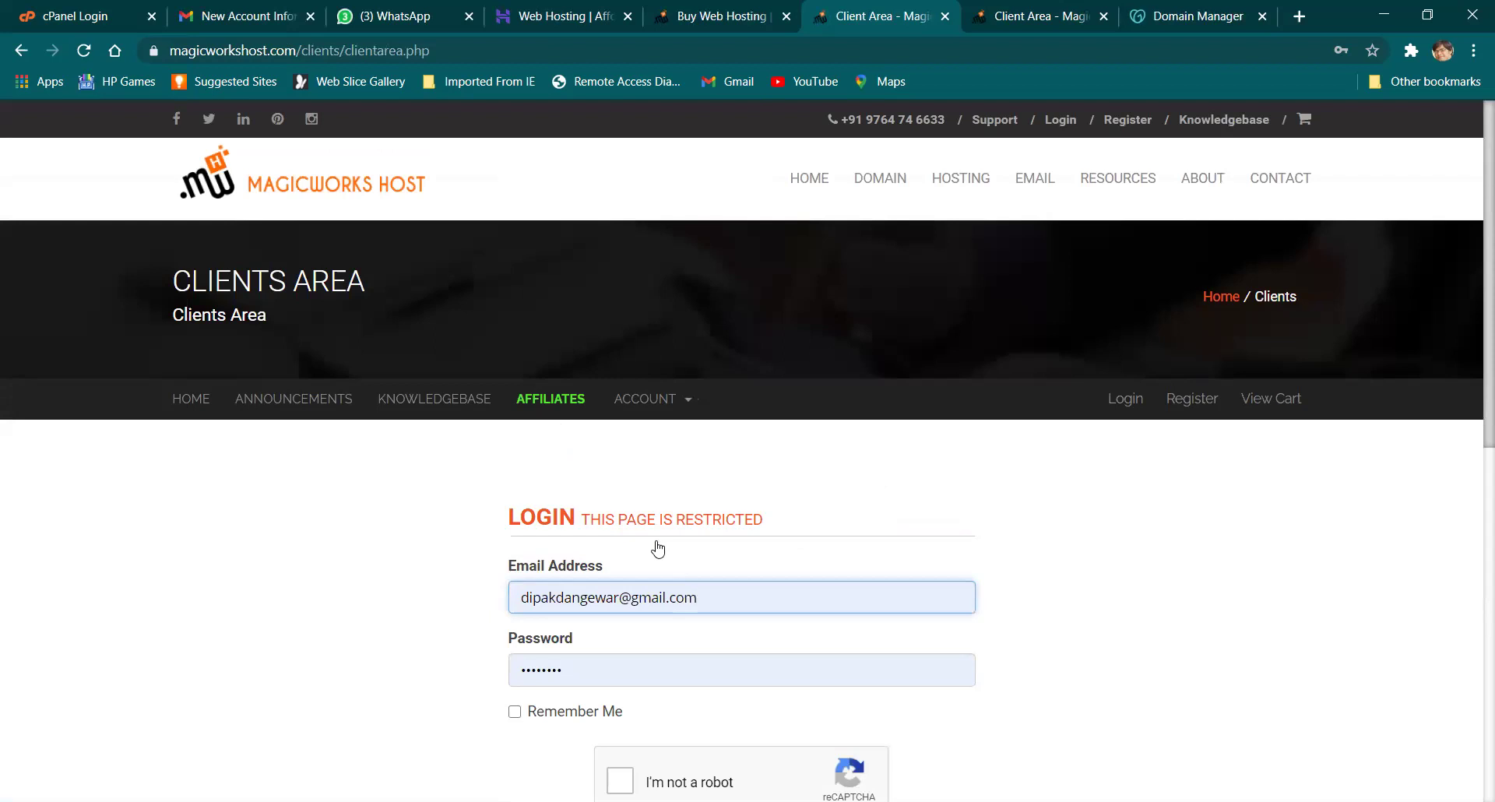
{"action": "scroll", "coordinate": [729, 545], "scroll_direction": "down", "scroll_amount": 5}
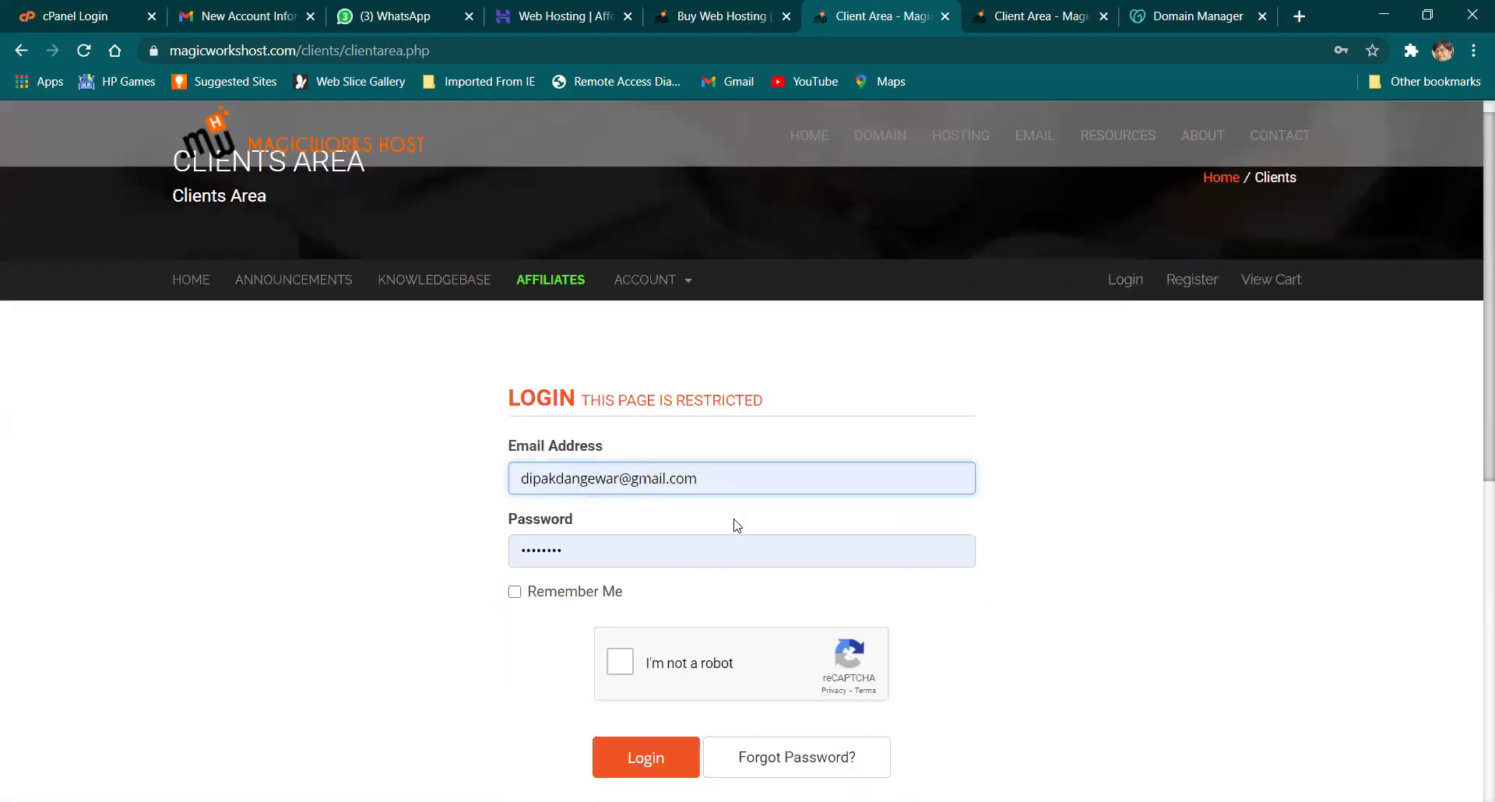
{"action": "left_click", "coordinate": [621, 405]}
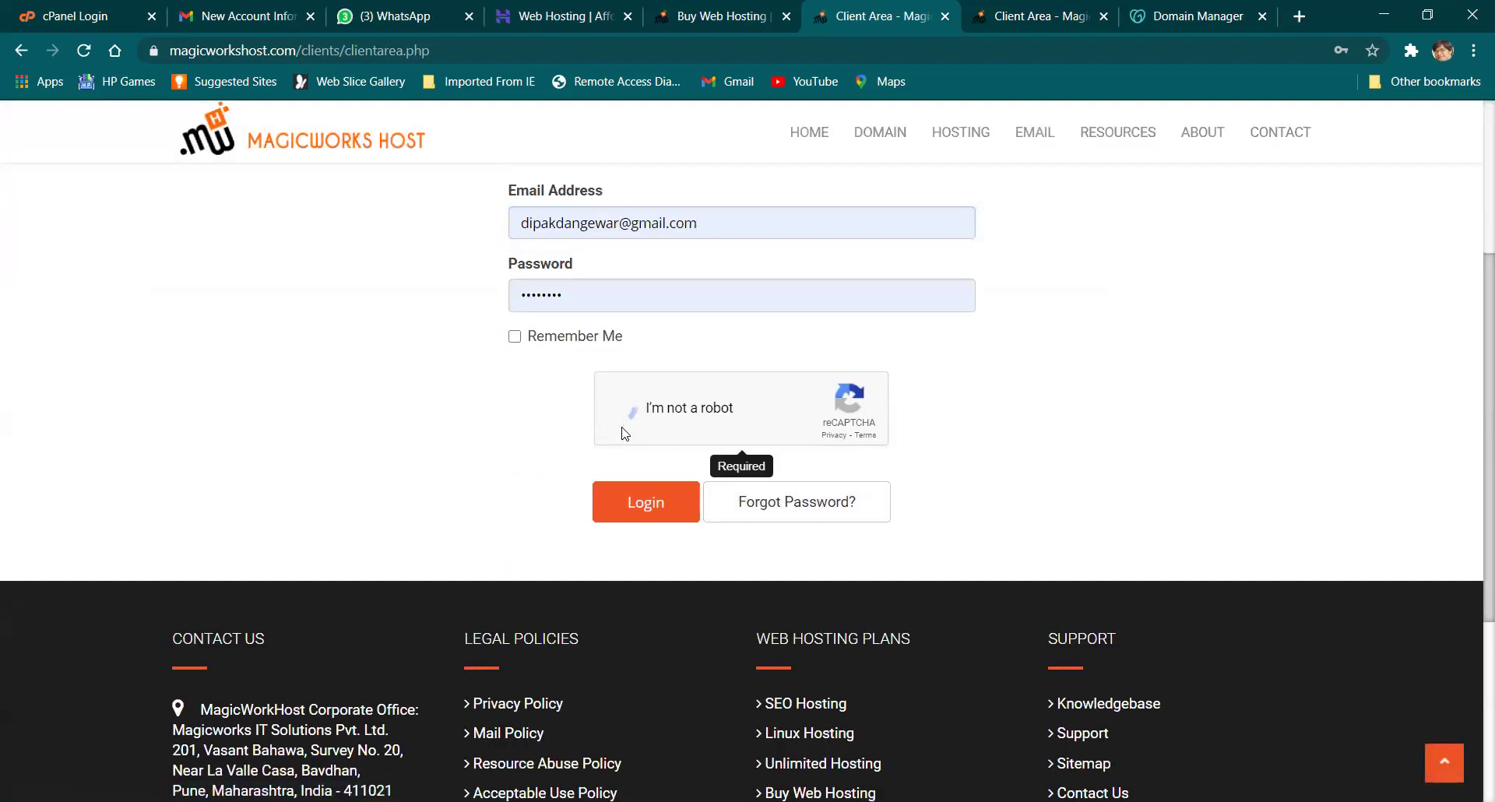
{"action": "left_click", "coordinate": [632, 506]}
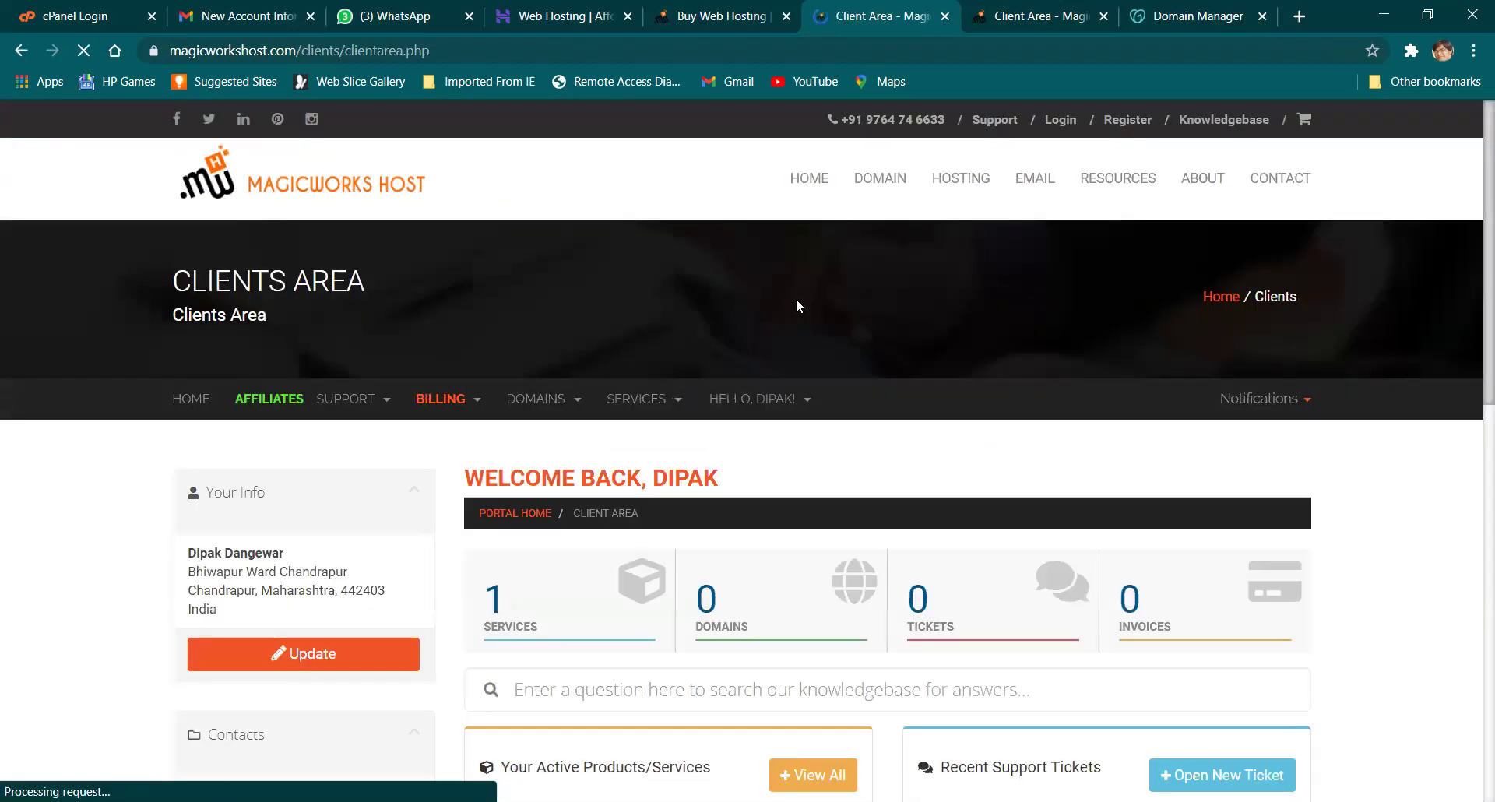
Check the active Linux India Shared Server BASIC service, then go to Hostinger's plans
{"action": "scroll", "coordinate": [788, 310], "scroll_direction": "down", "scroll_amount": 4}
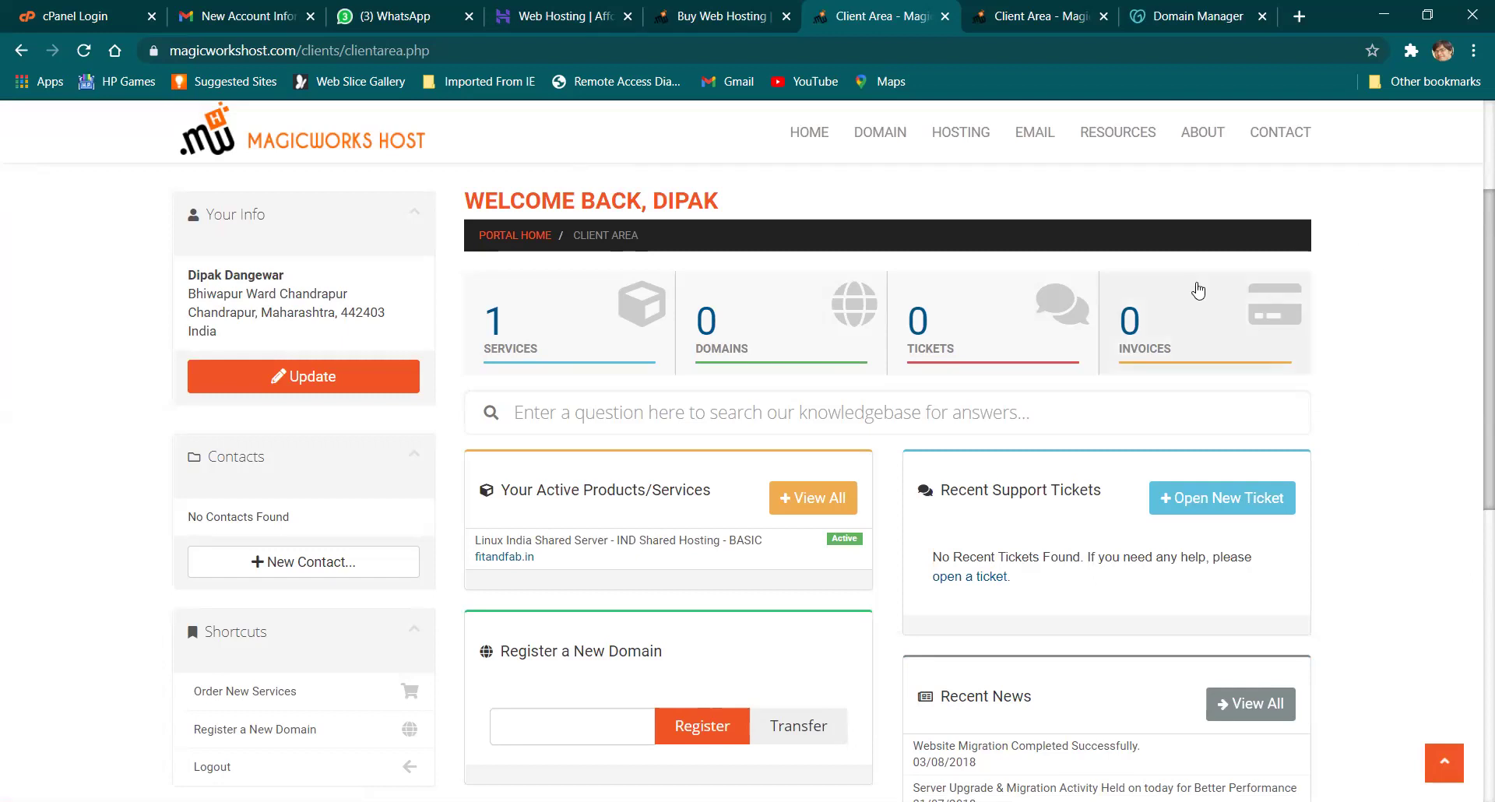
{"action": "left_click", "coordinate": [553, 14]}
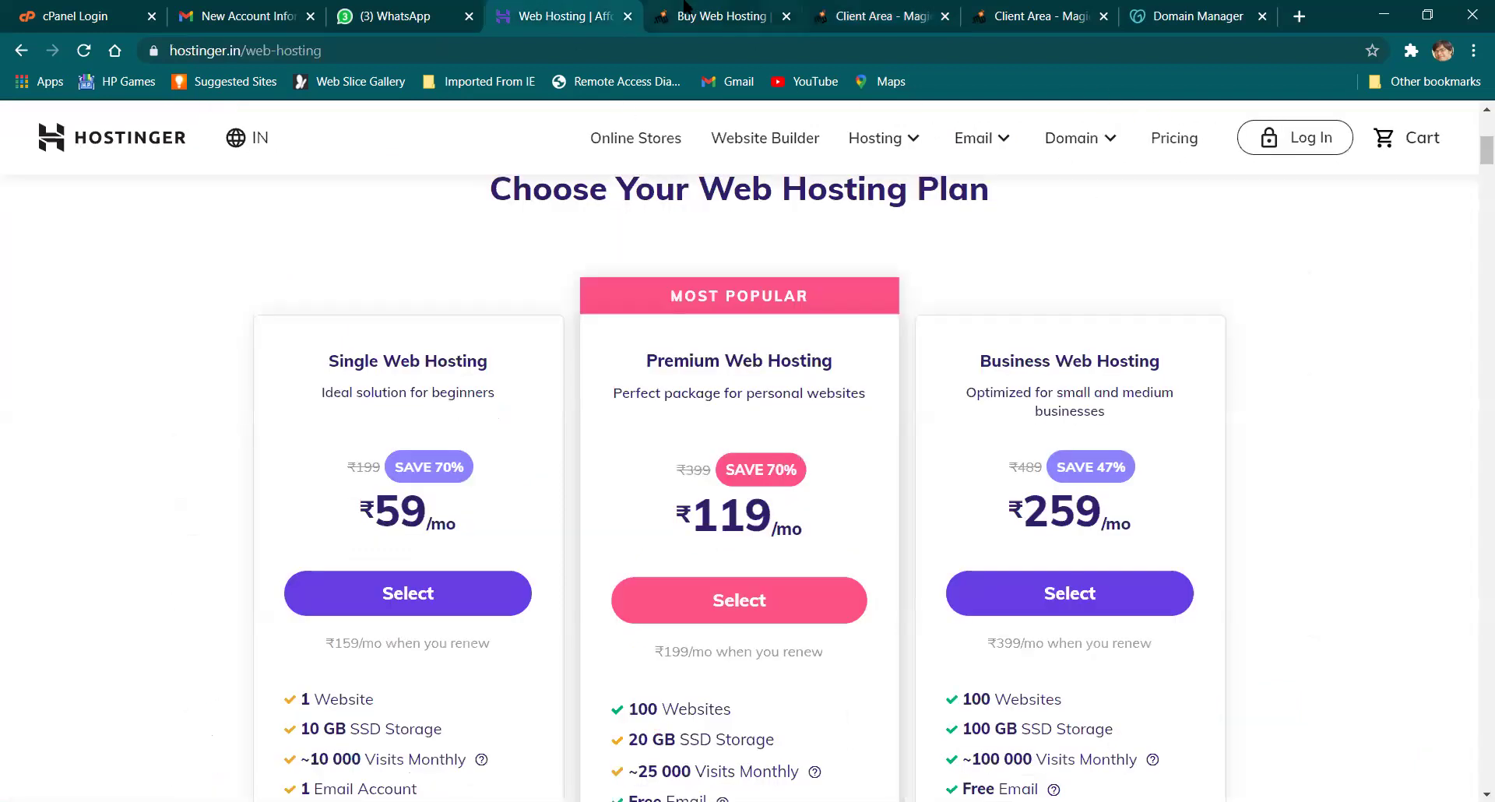
Look over the ₹38, ₹60 and ₹75 Starter, Basic and Basic Plus packages
{"action": "left_click", "coordinate": [685, 6]}
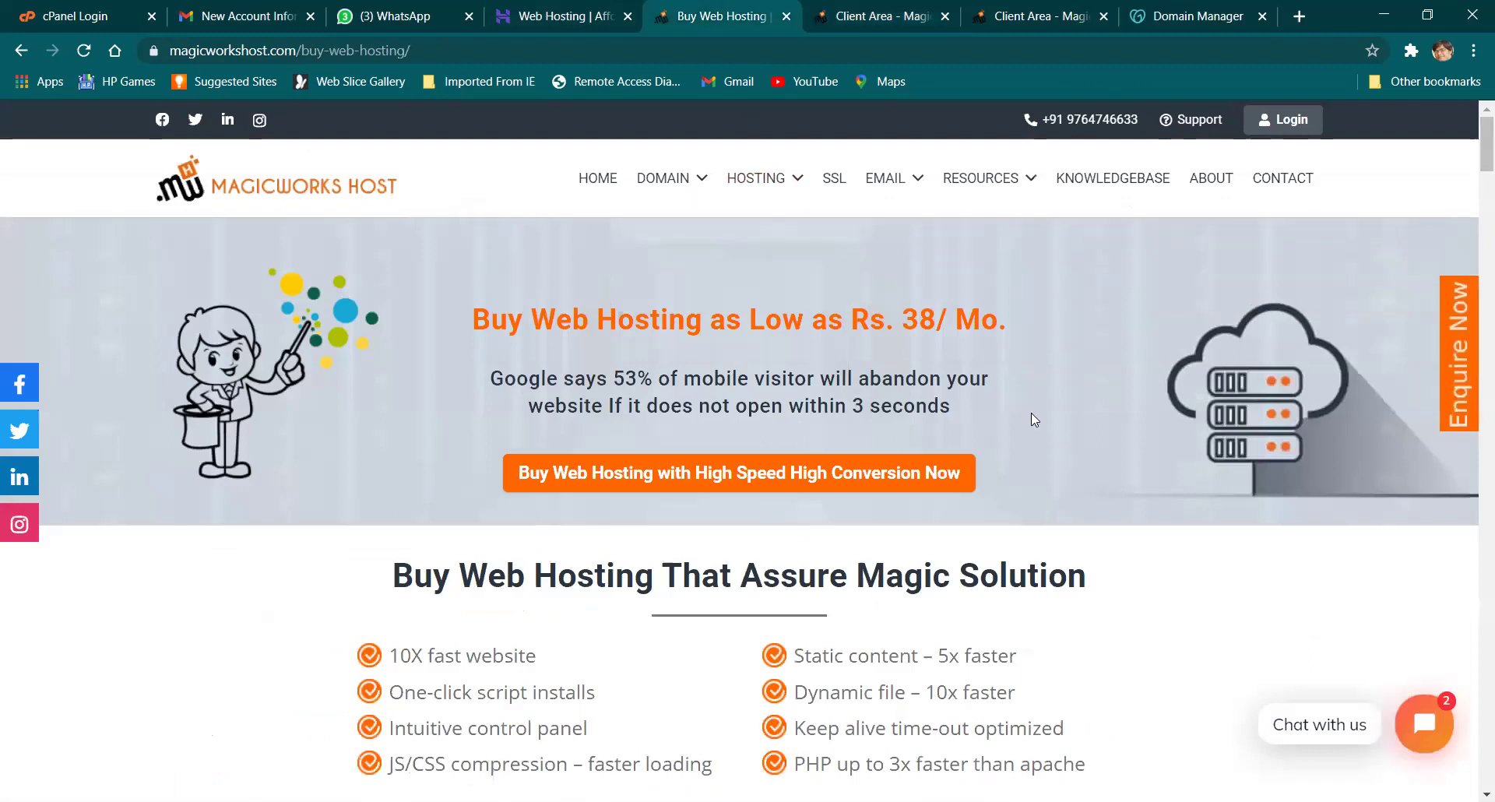
{"action": "scroll", "coordinate": [1033, 411], "scroll_direction": "down", "scroll_amount": 3}
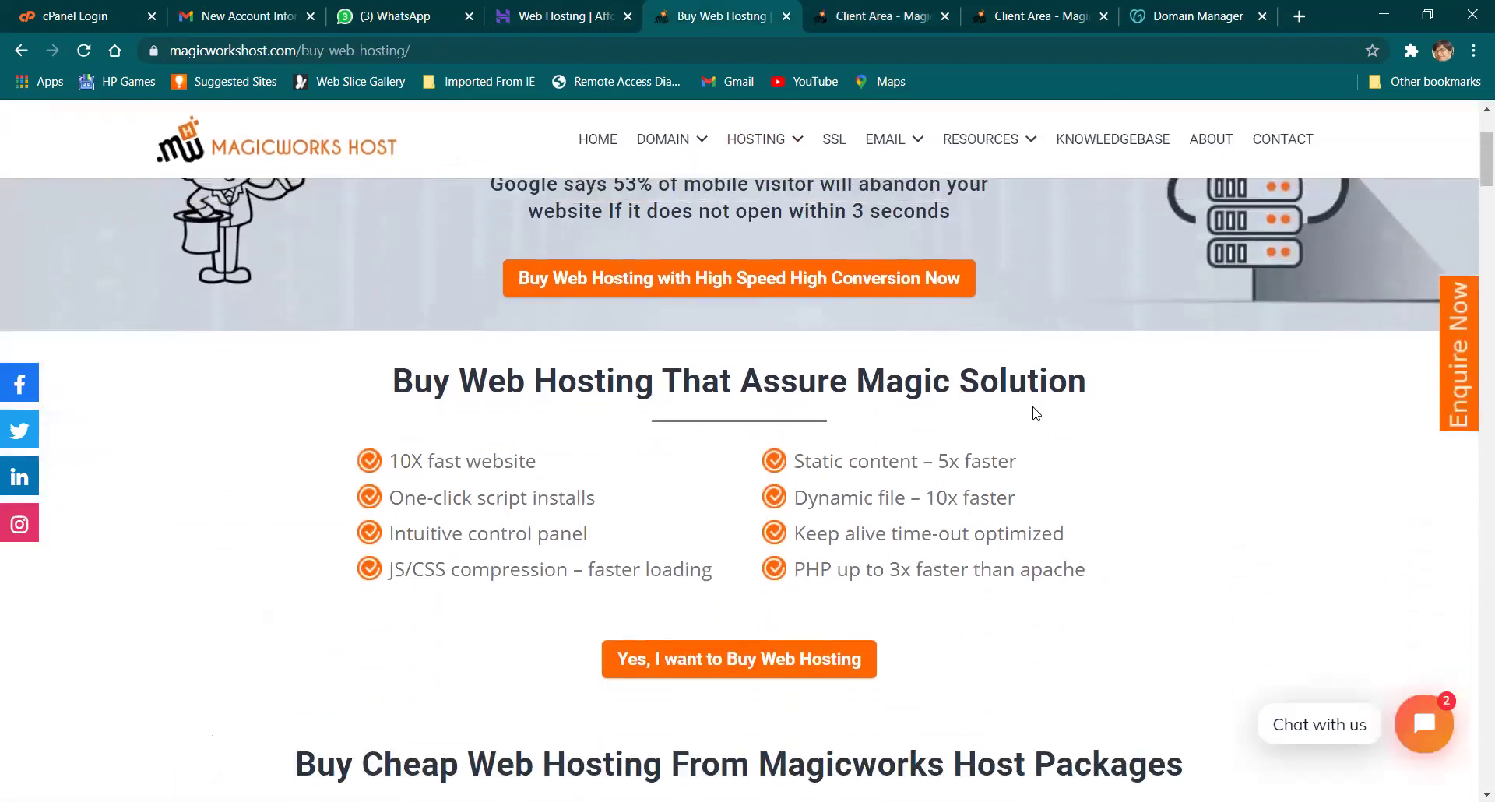
{"action": "scroll", "coordinate": [1046, 404], "scroll_direction": "down", "scroll_amount": 3}
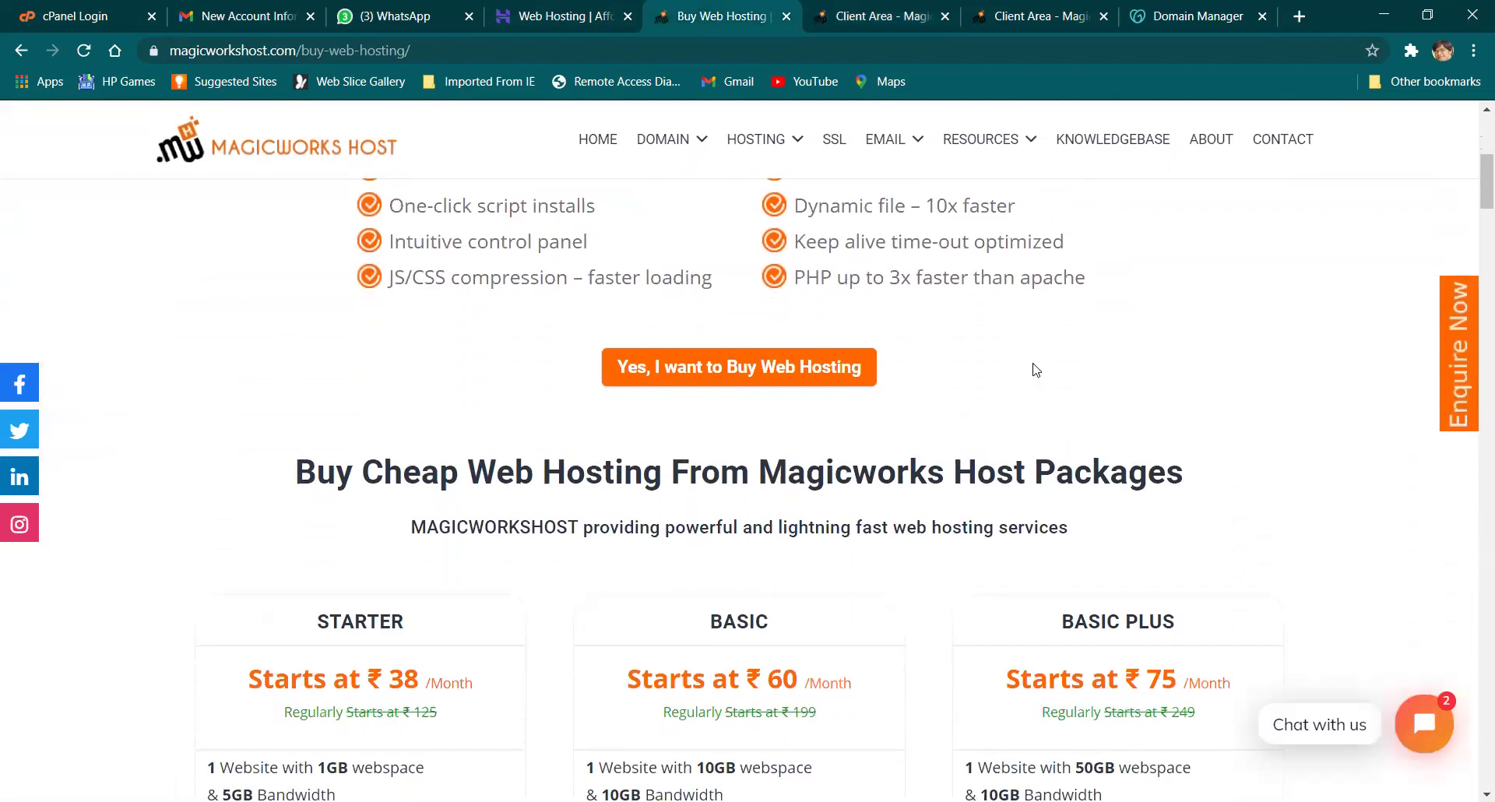
{"action": "scroll", "coordinate": [1035, 365], "scroll_direction": "up", "scroll_amount": 3}
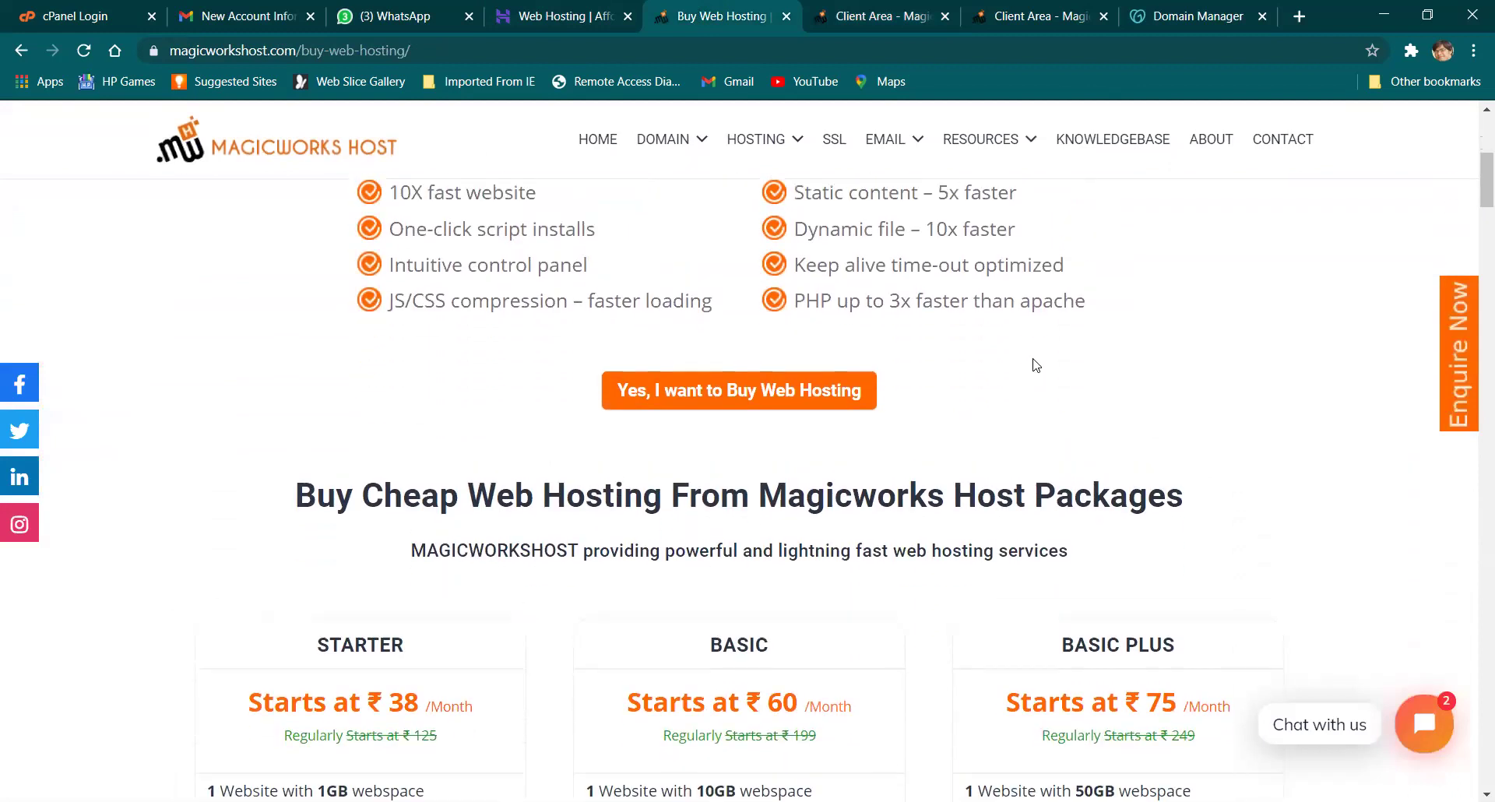
{"action": "scroll", "coordinate": [1035, 364], "scroll_direction": "up", "scroll_amount": 3}
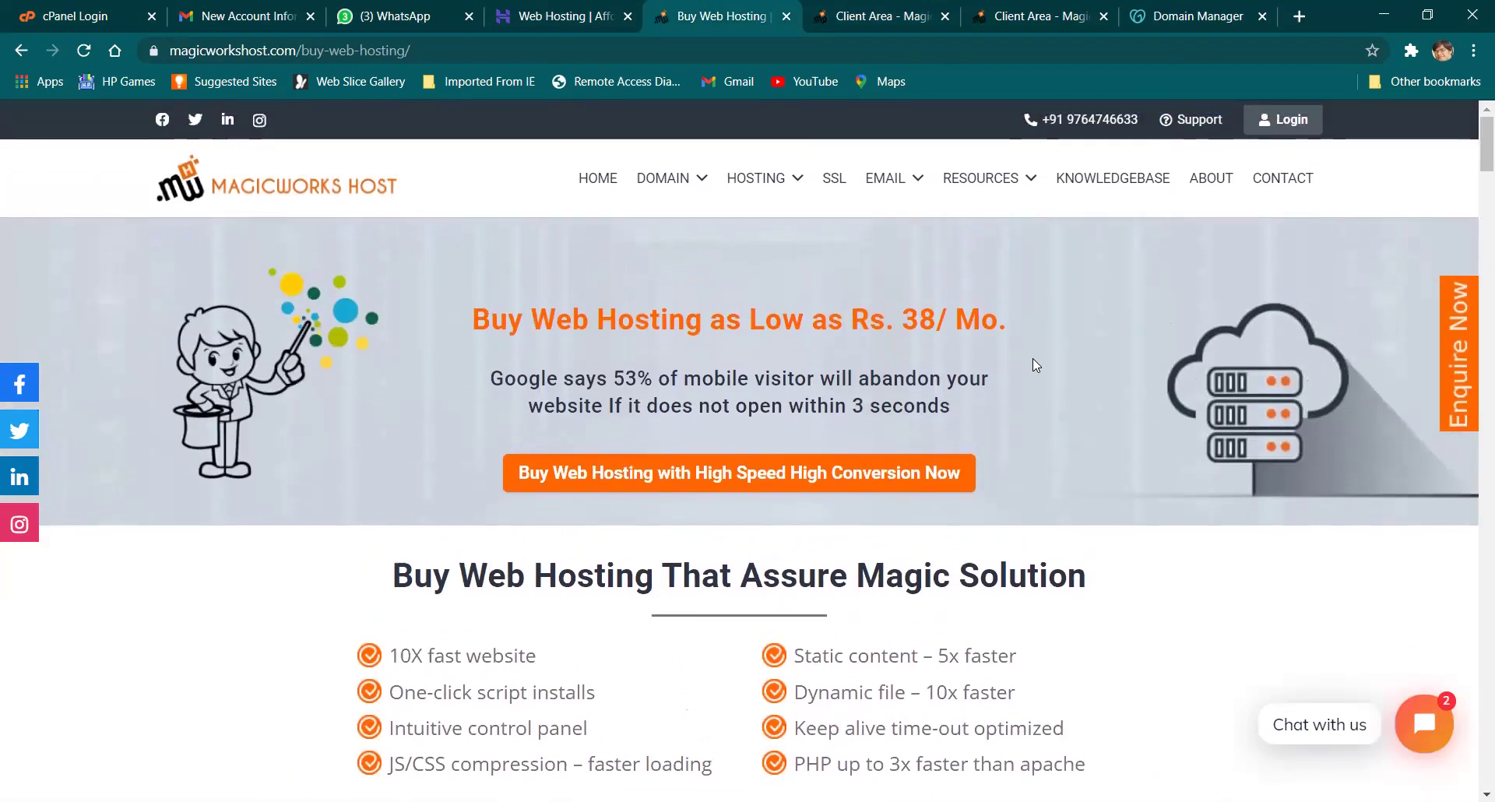
{"action": "left_click", "coordinate": [850, 14]}
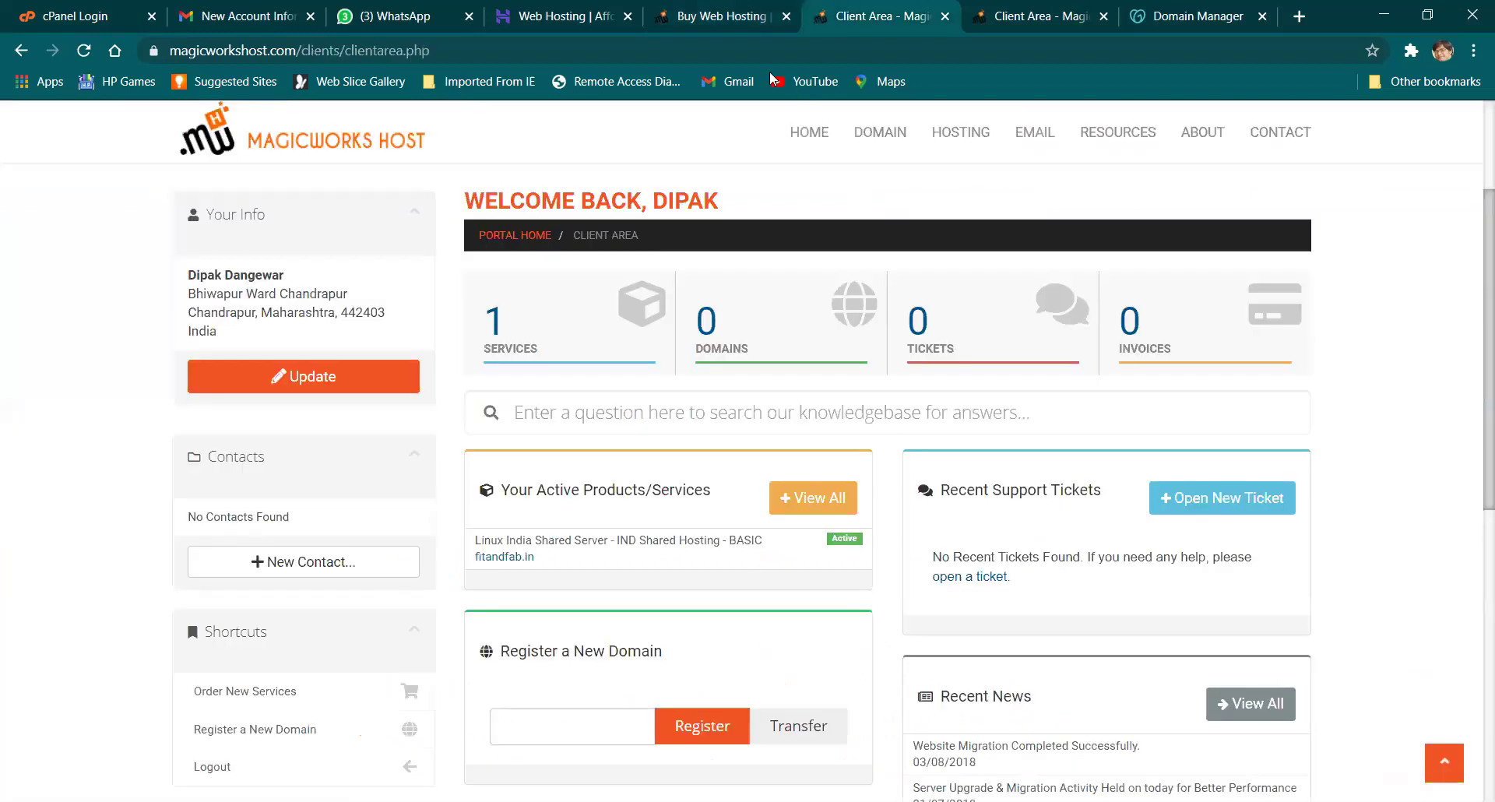
Compare the MagicWorks client area and Buy Web Hosting pages against Hostinger's plans
{"action": "left_click", "coordinate": [738, 11]}
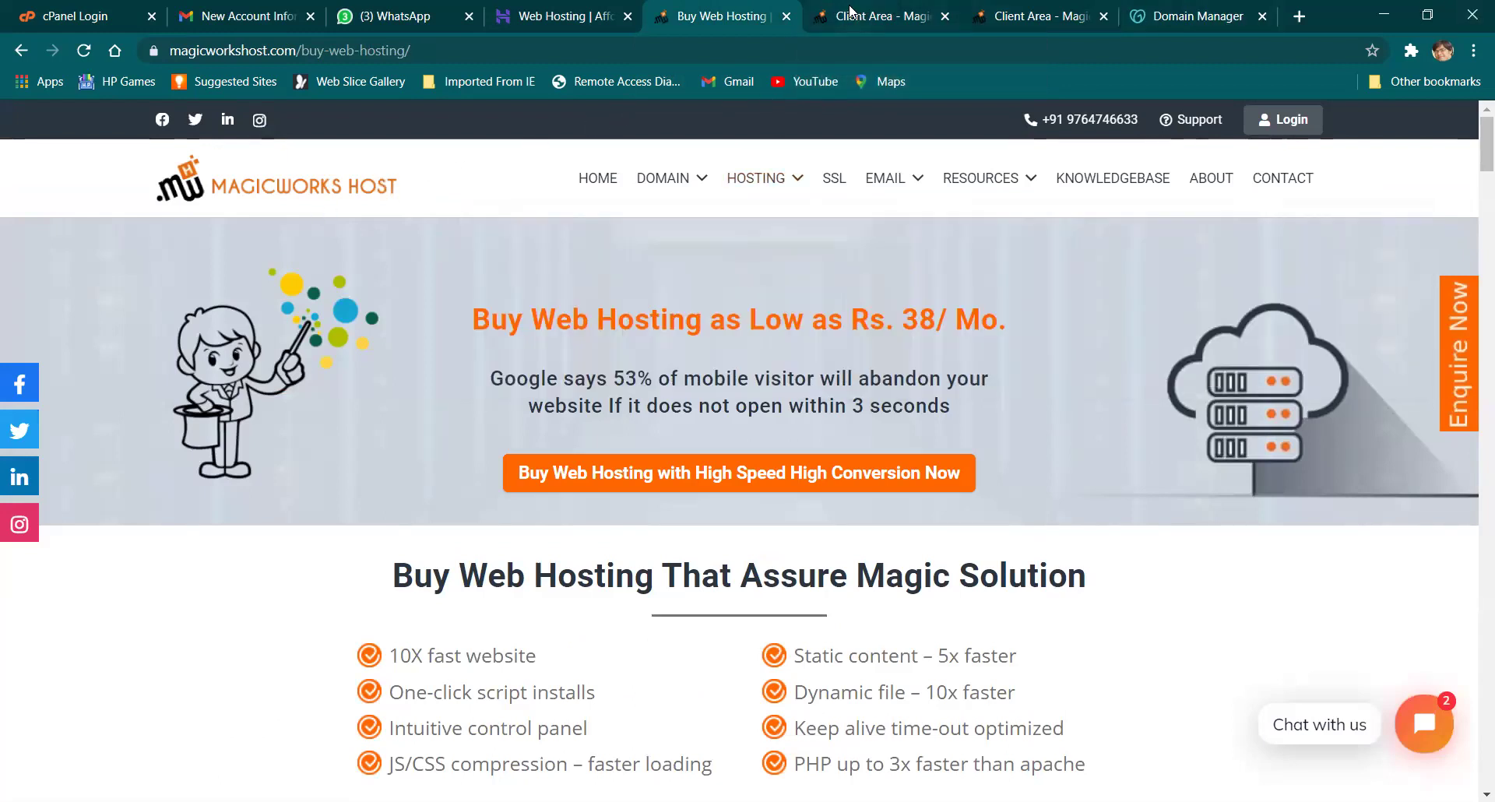
{"action": "left_click", "coordinate": [853, 14]}
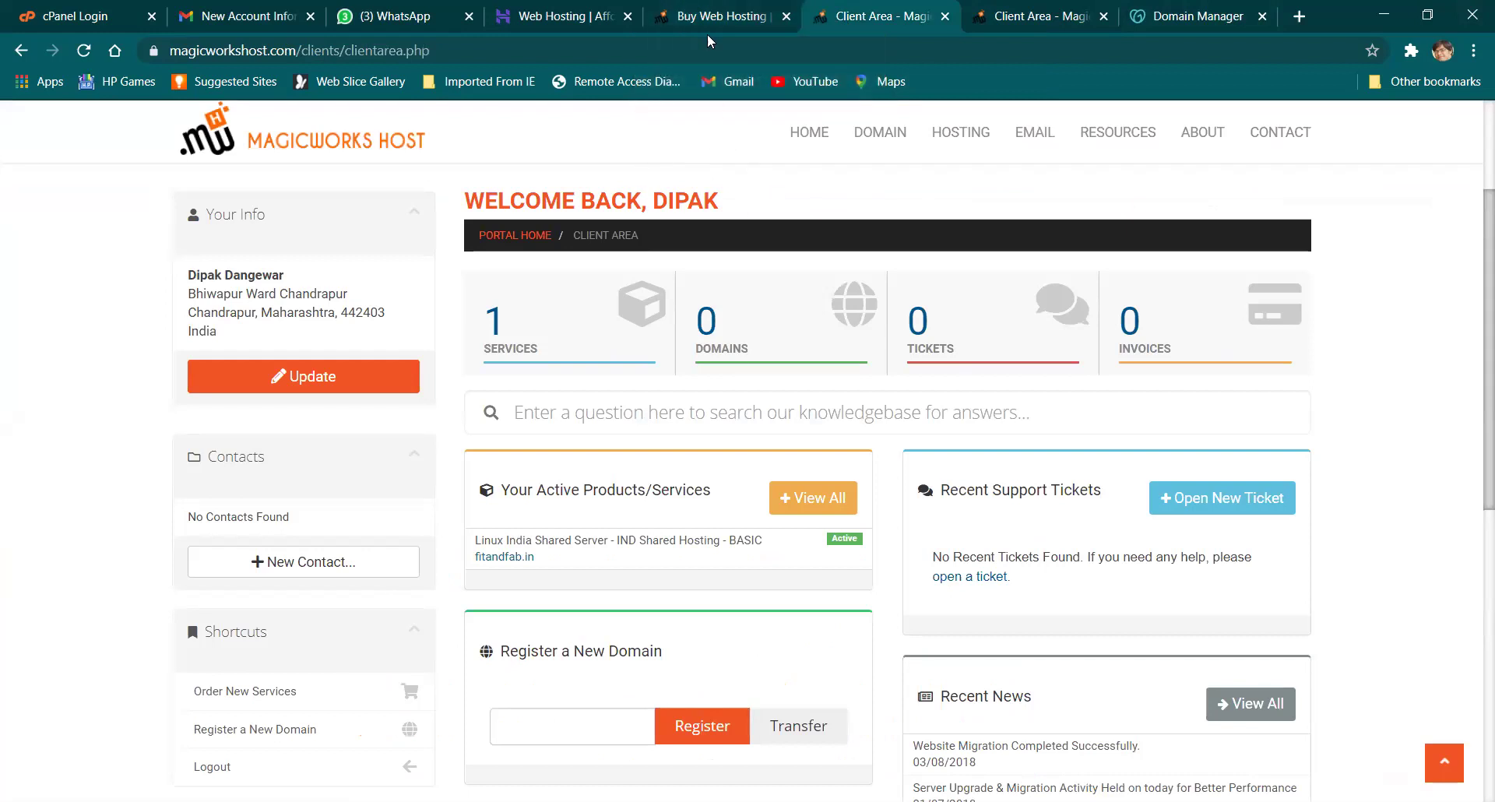
{"action": "left_click", "coordinate": [705, 20]}
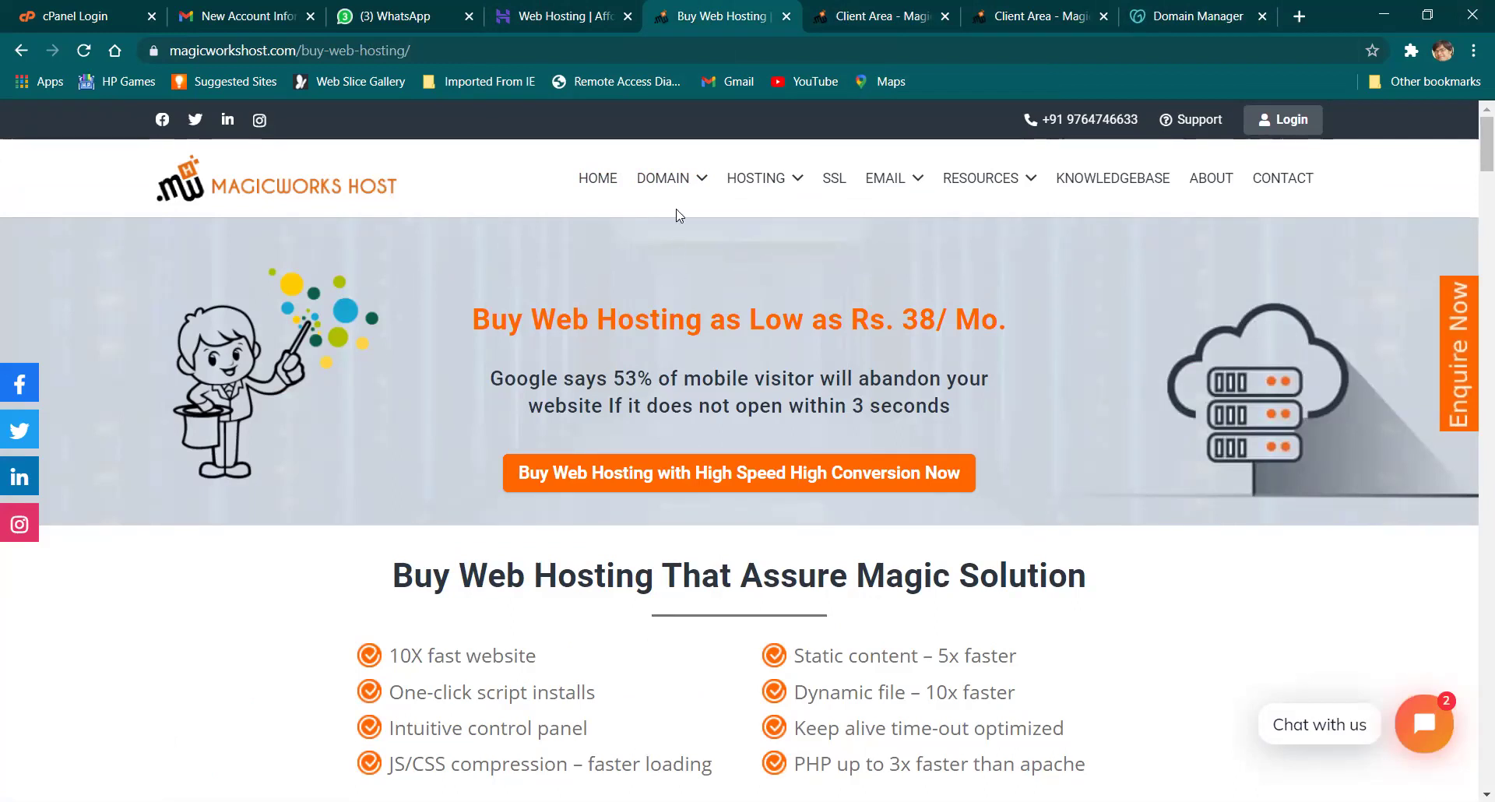
{"action": "left_click", "coordinate": [561, 17]}
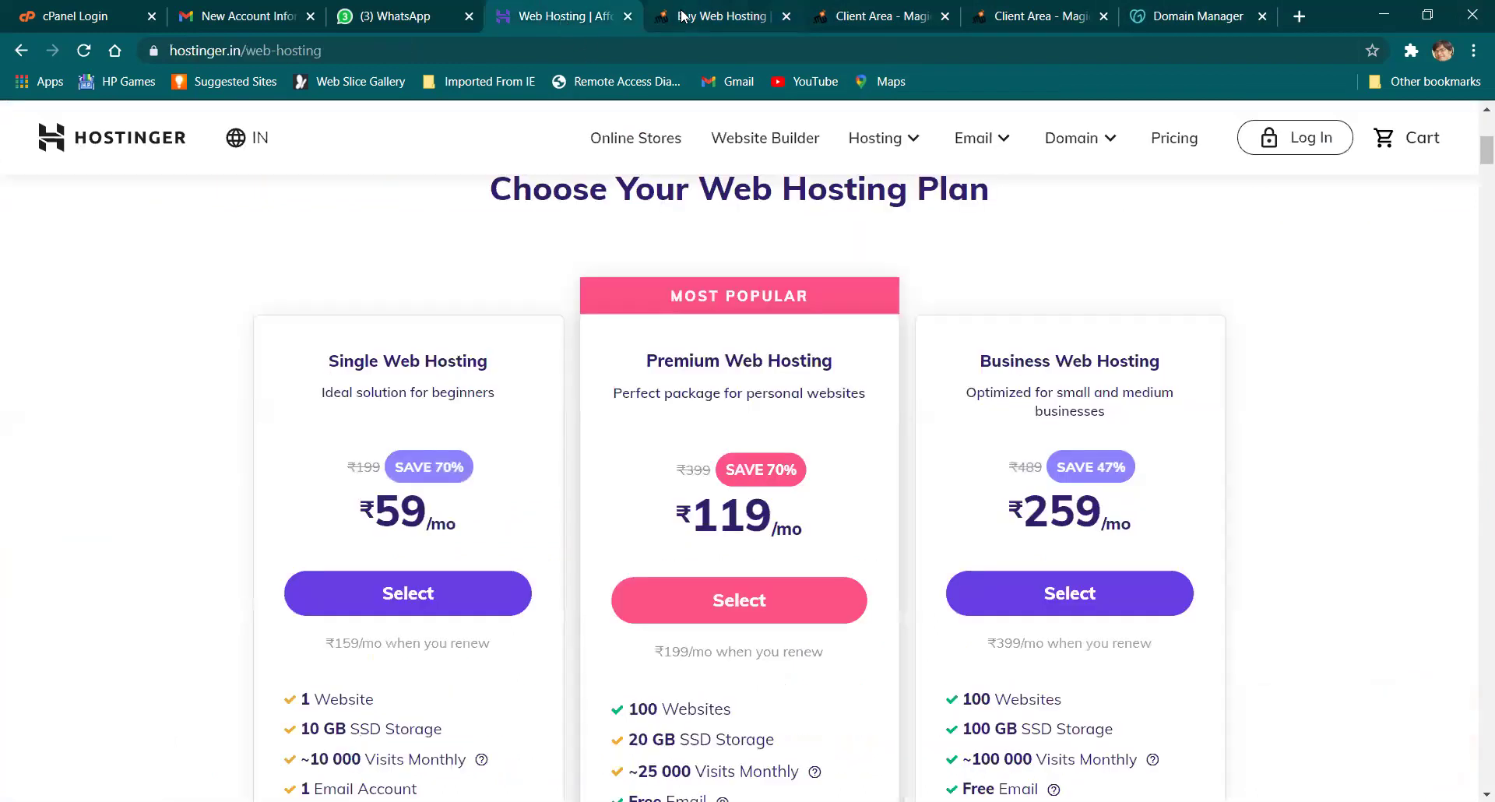
{"action": "left_click", "coordinate": [663, 14]}
{"action": "left_click", "coordinate": [586, 7]}
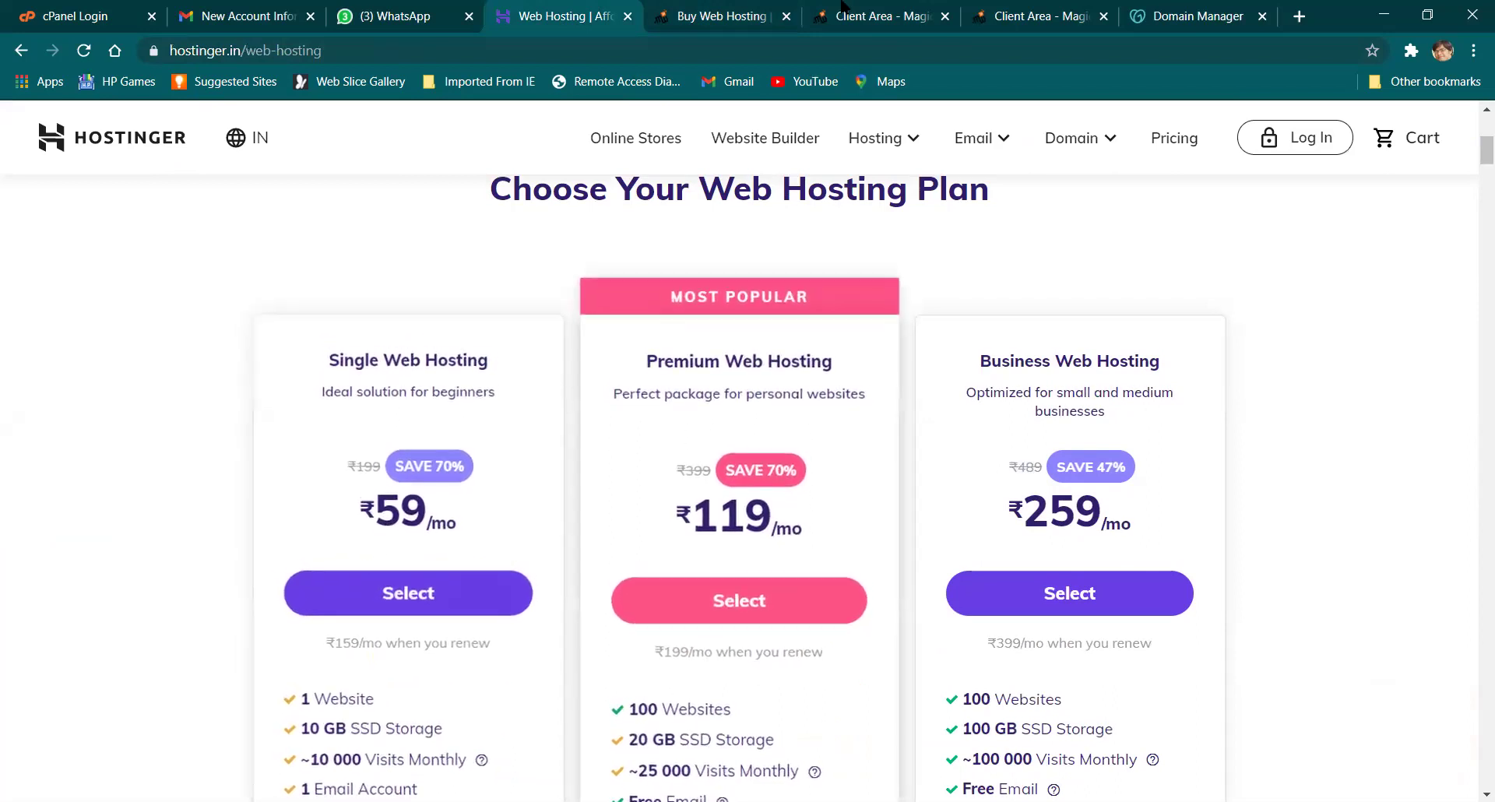
{"action": "left_click", "coordinate": [685, 7]}
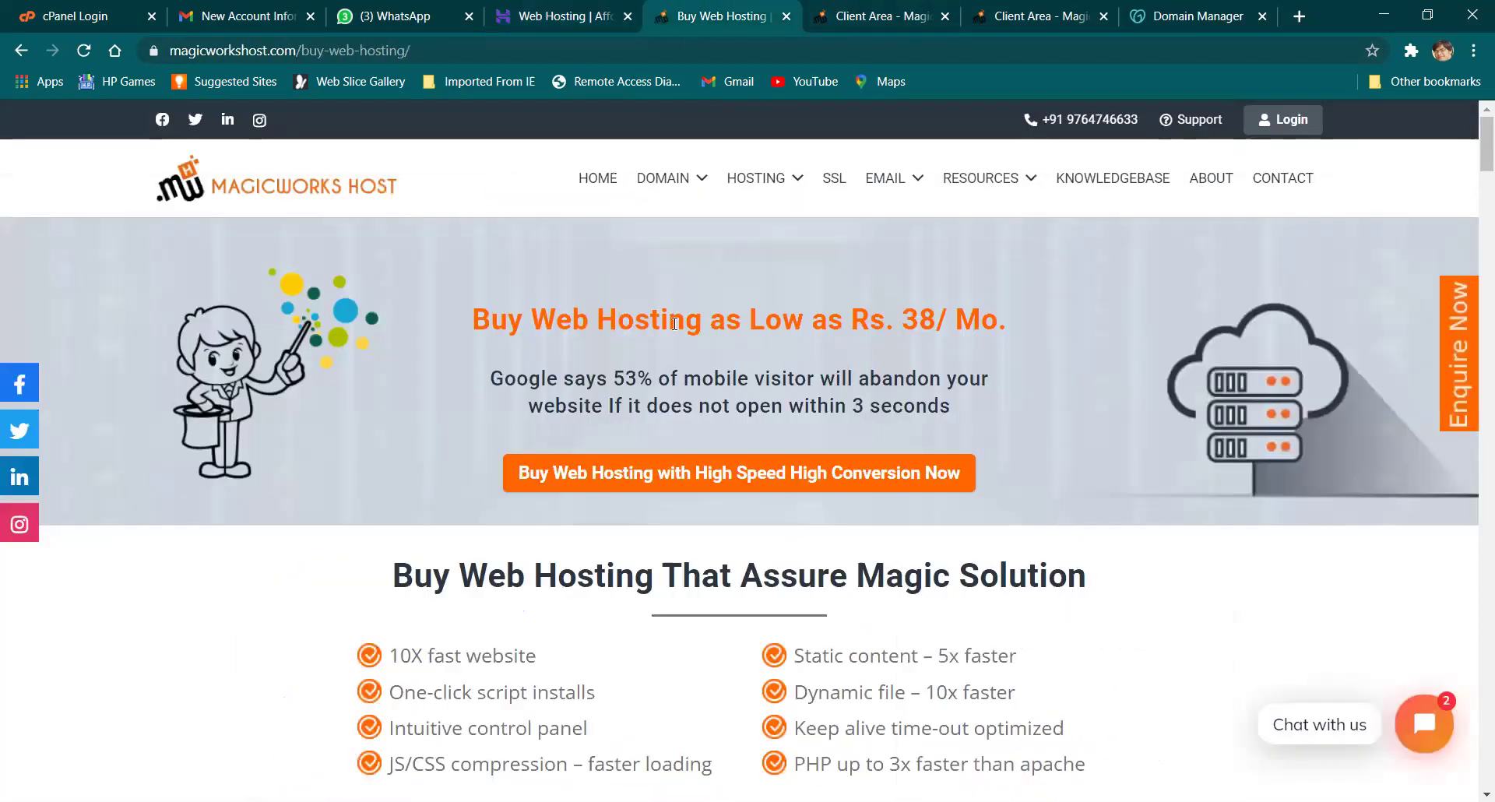
{"action": "left_click", "coordinate": [856, 16]}
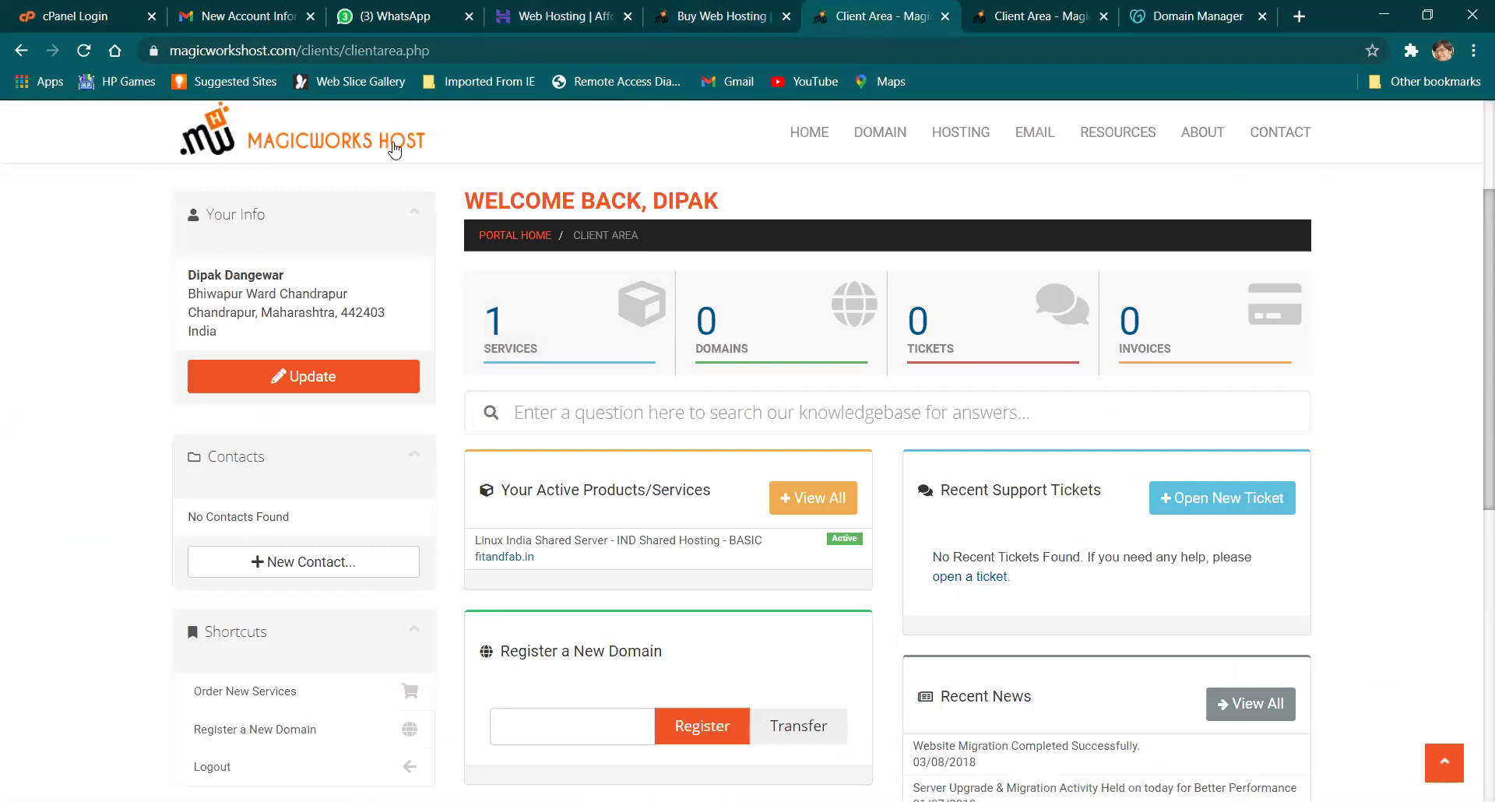
Open the Gmail account email: BASIC package, Rs 1,194.00 first payment, Rs 2,388.00 annually
{"action": "scroll", "coordinate": [671, 469], "scroll_direction": "down", "scroll_amount": 3}
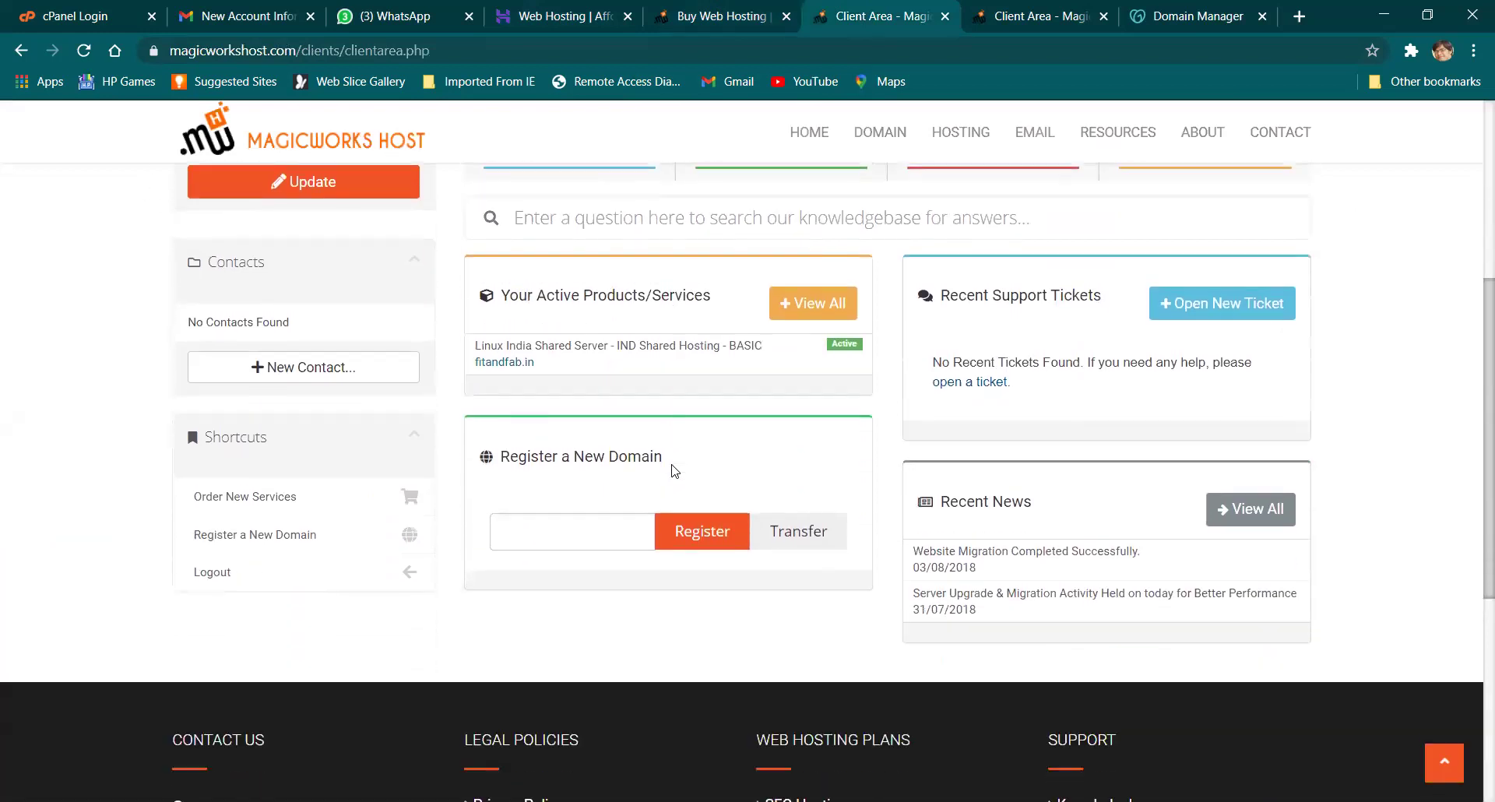
{"action": "scroll", "coordinate": [674, 471], "scroll_direction": "up", "scroll_amount": 4}
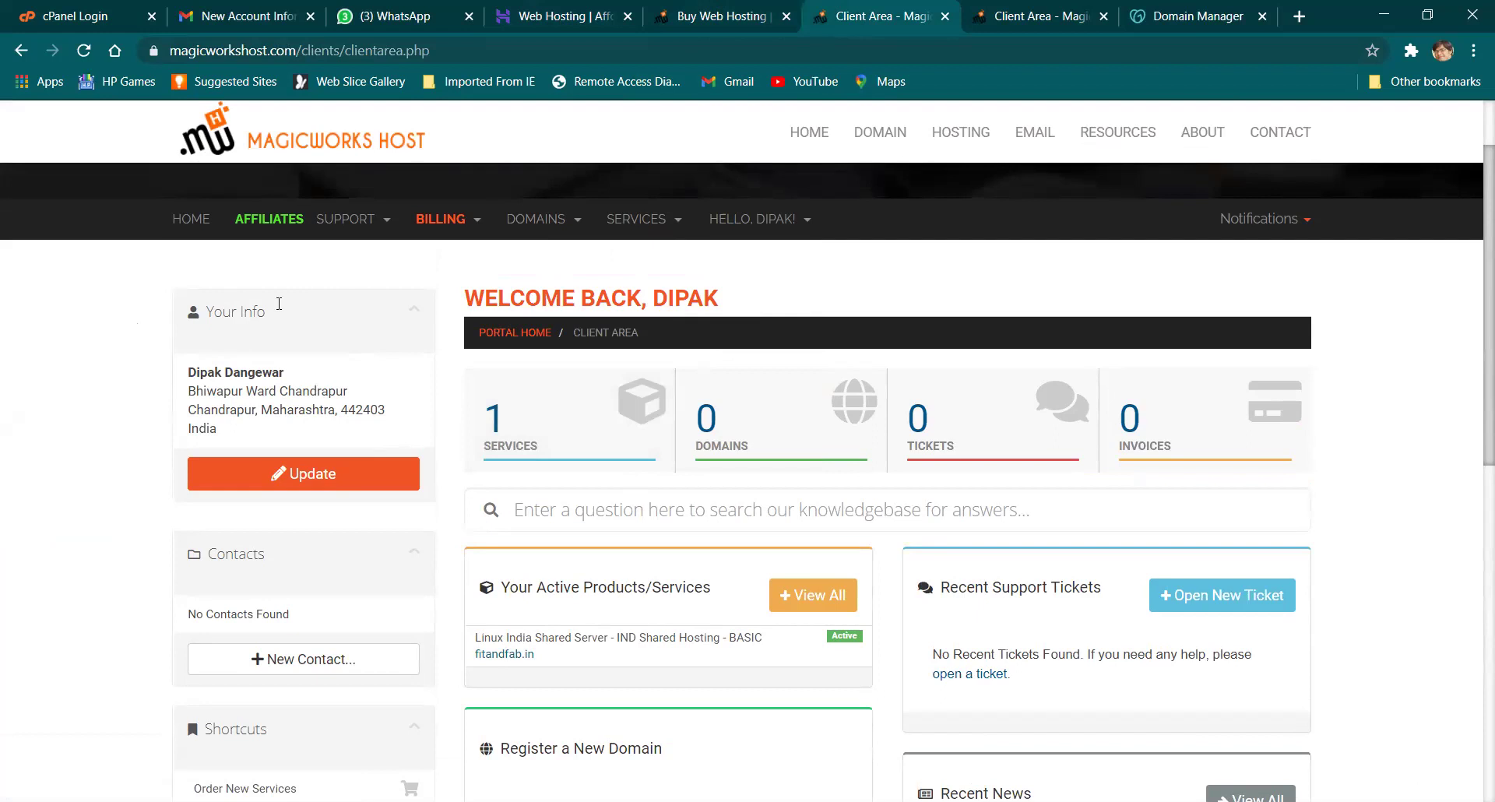
{"action": "mouse_move", "coordinate": [796, 225]}
{"action": "scroll", "coordinate": [875, 493], "scroll_direction": "down", "scroll_amount": 1}
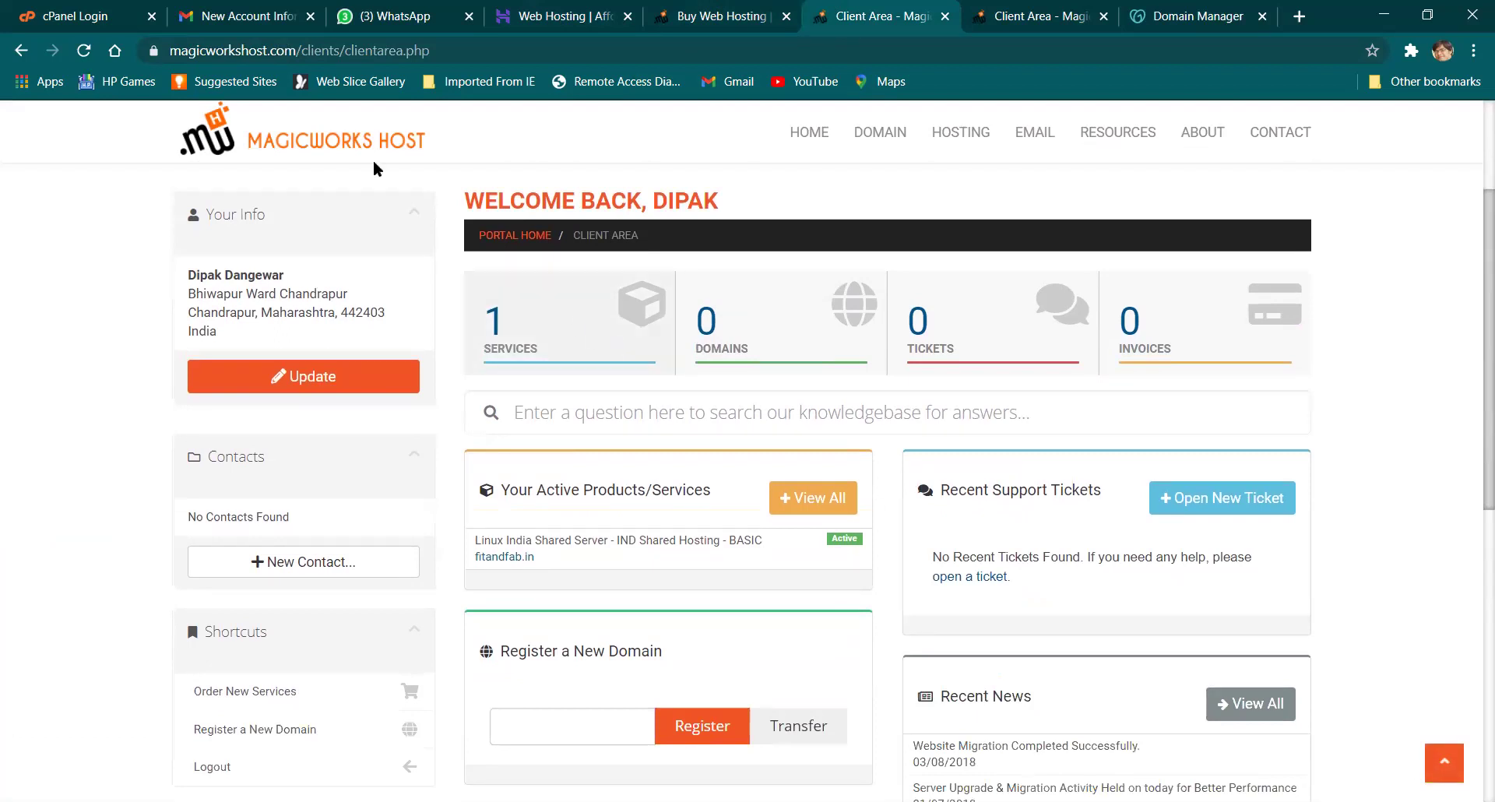
{"action": "left_click", "coordinate": [239, 10]}
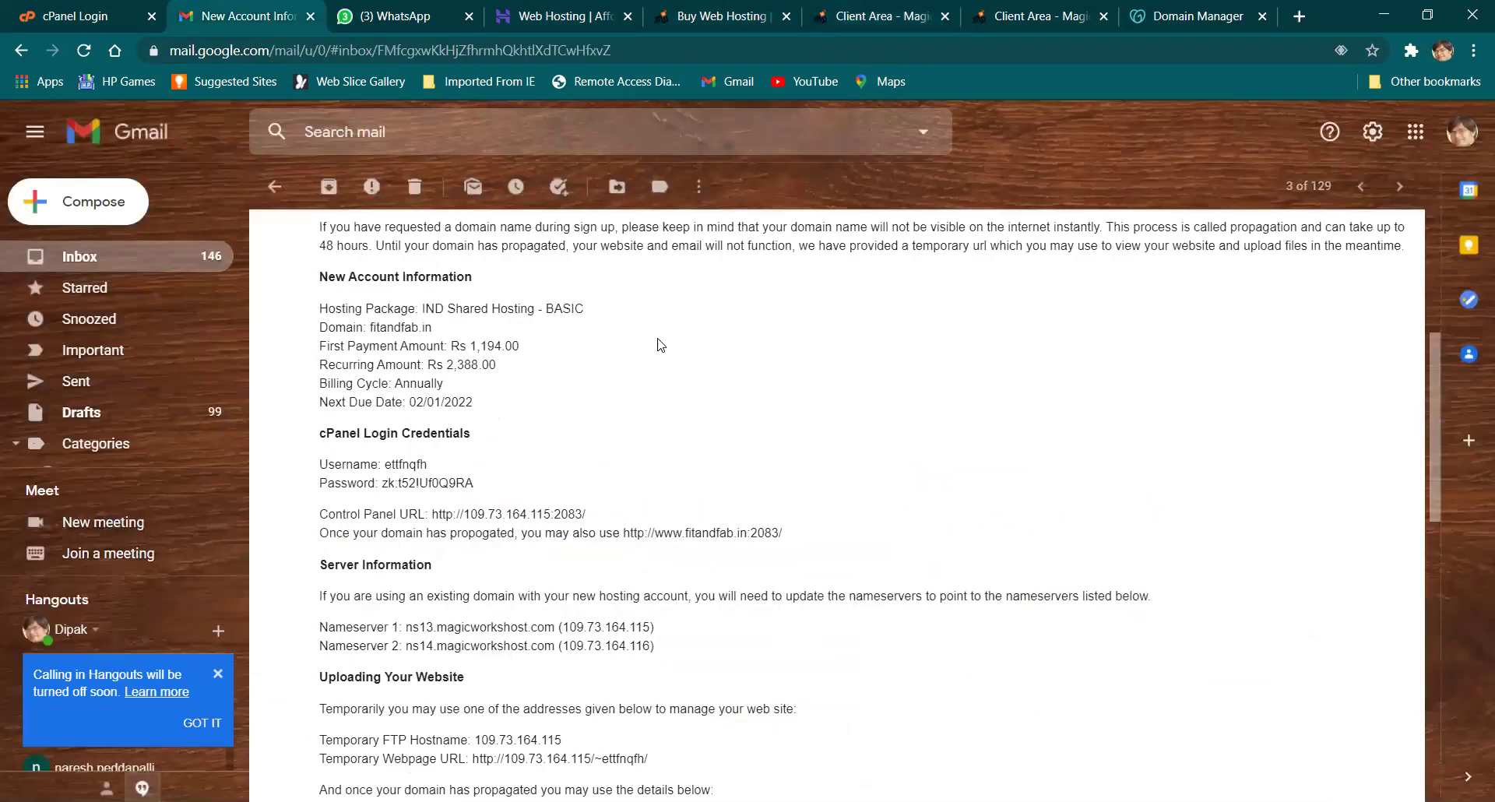
Review the email's server details and ns13/ns14.magicworkshost.com nameservers, then return to GoDaddy My Domains
{"action": "scroll", "coordinate": [662, 362], "scroll_direction": "up", "scroll_amount": 4}
{"action": "scroll", "coordinate": [662, 359], "scroll_direction": "down", "scroll_amount": 2}
{"action": "scroll", "coordinate": [661, 364], "scroll_direction": "down", "scroll_amount": 2}
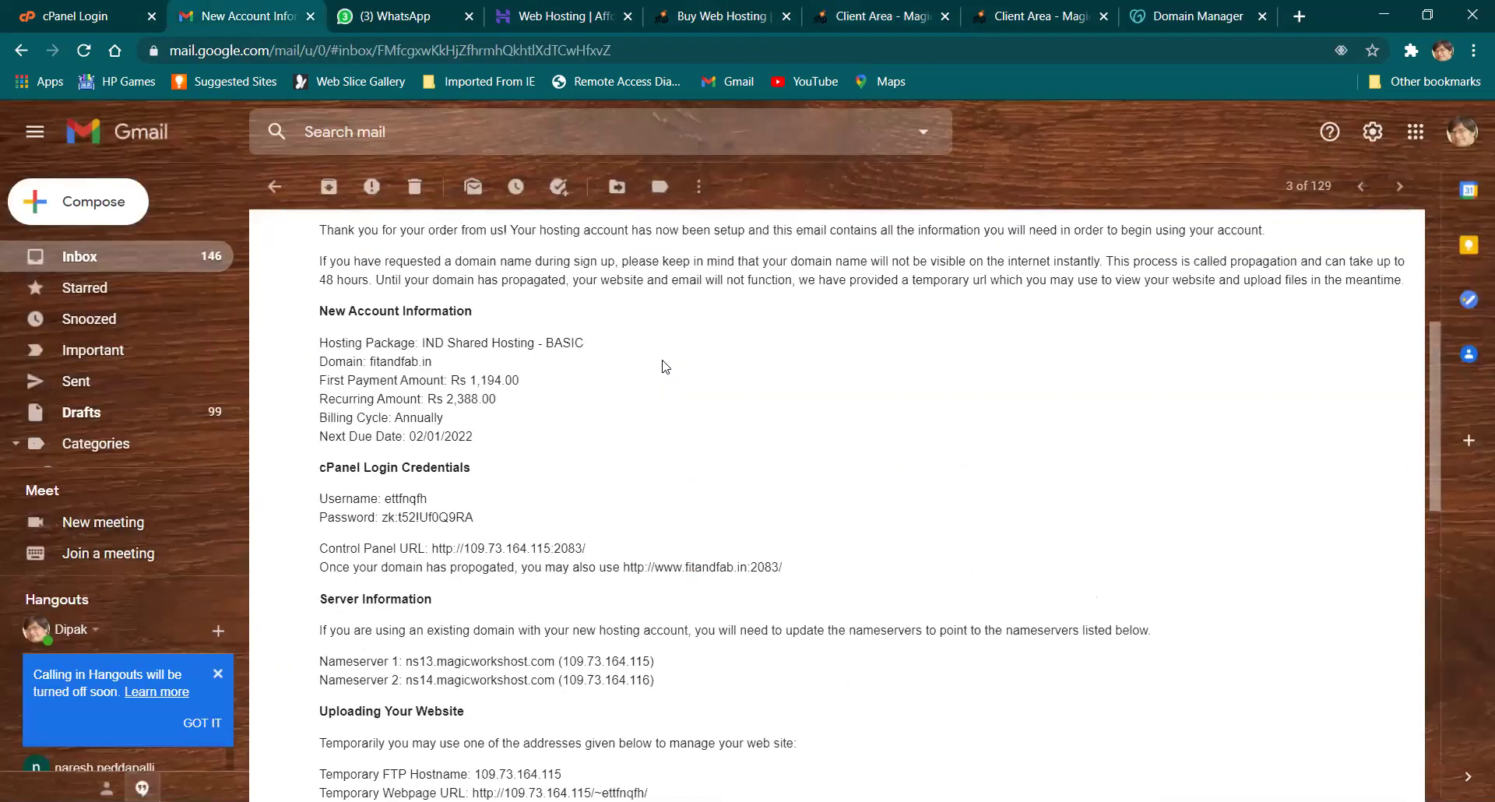
{"action": "scroll", "coordinate": [663, 364], "scroll_direction": "up", "scroll_amount": 1}
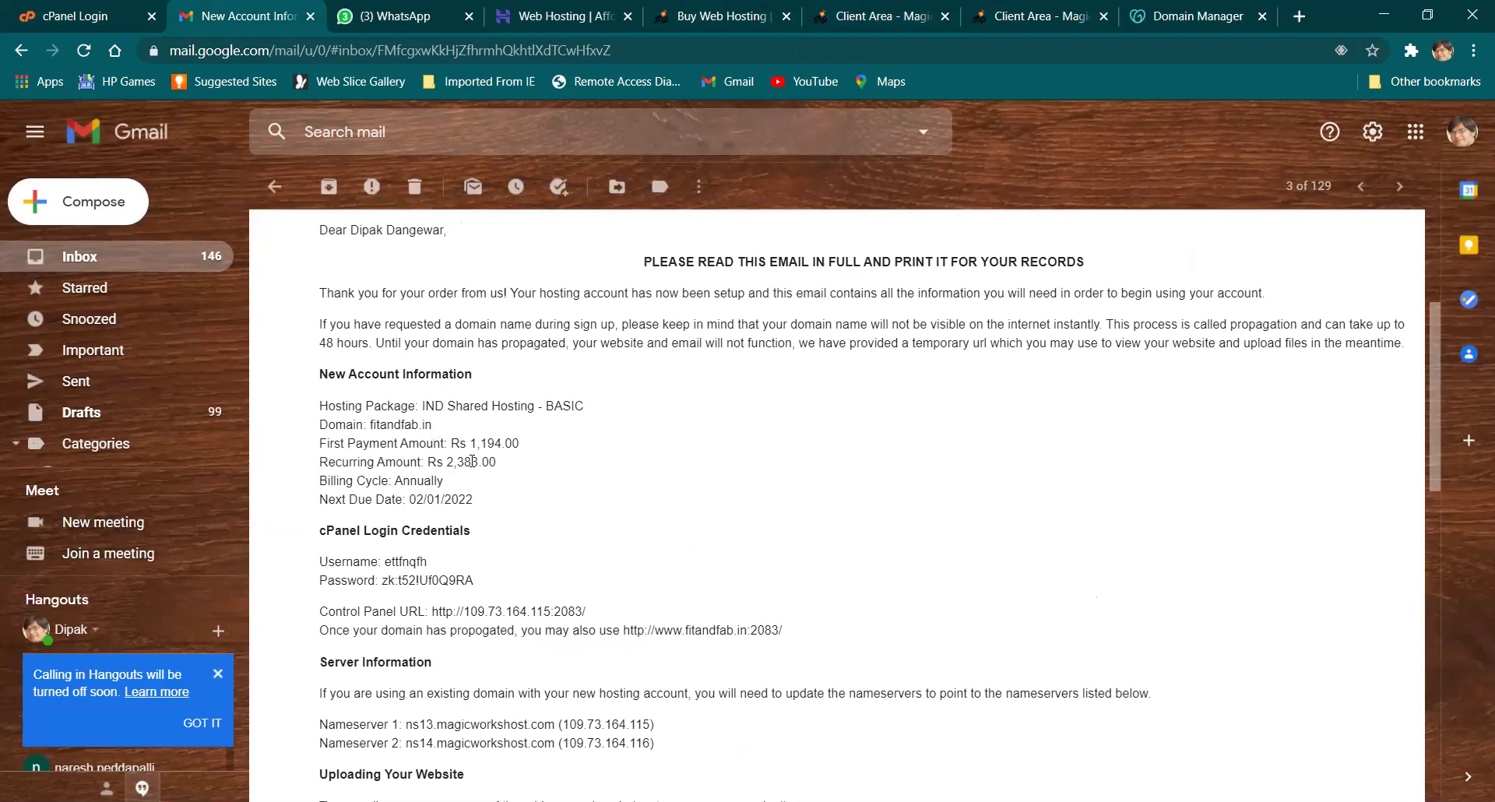
{"action": "scroll", "coordinate": [500, 471], "scroll_direction": "down", "scroll_amount": 1}
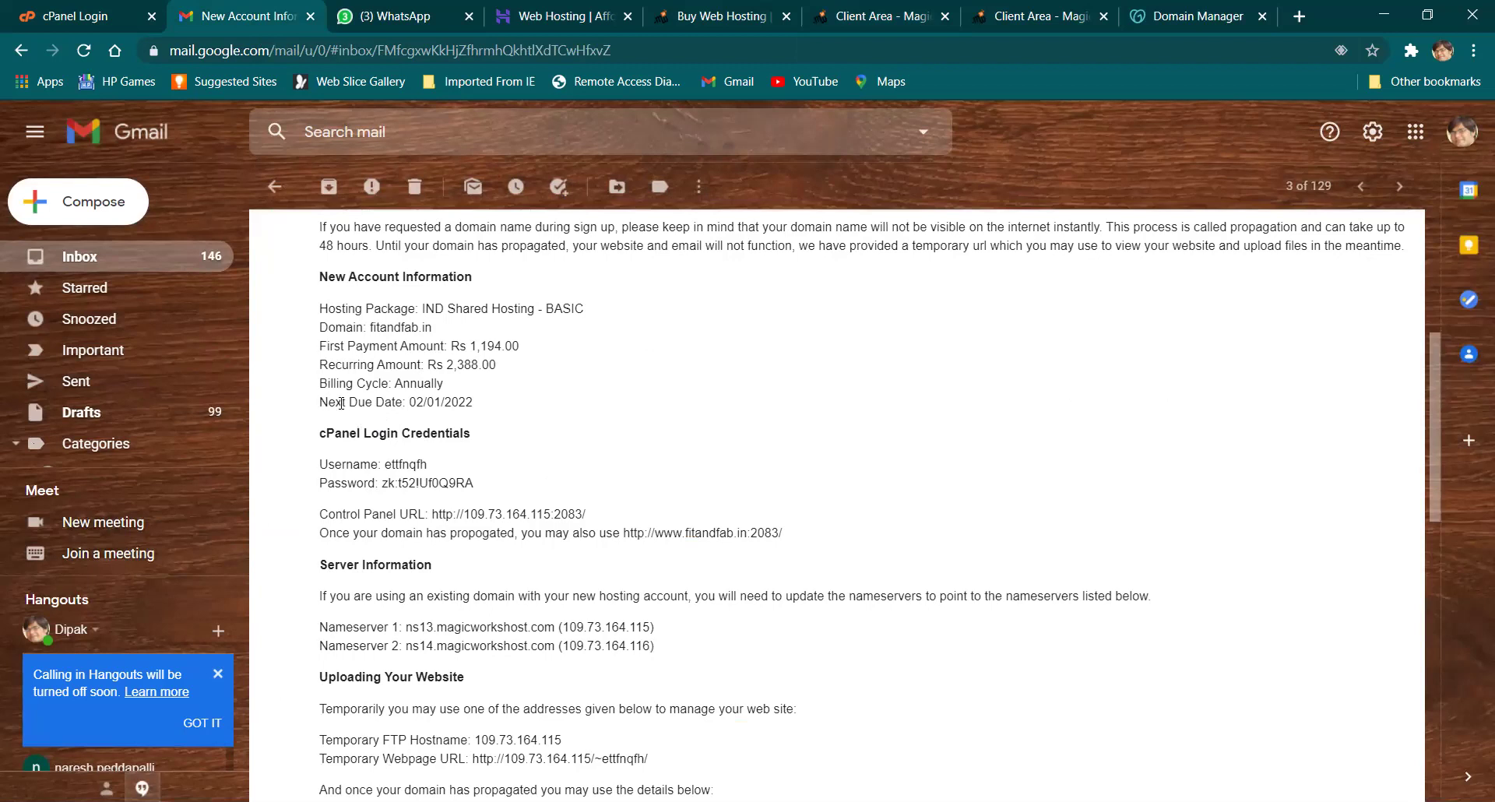
{"action": "scroll", "coordinate": [394, 455], "scroll_direction": "down", "scroll_amount": 1}
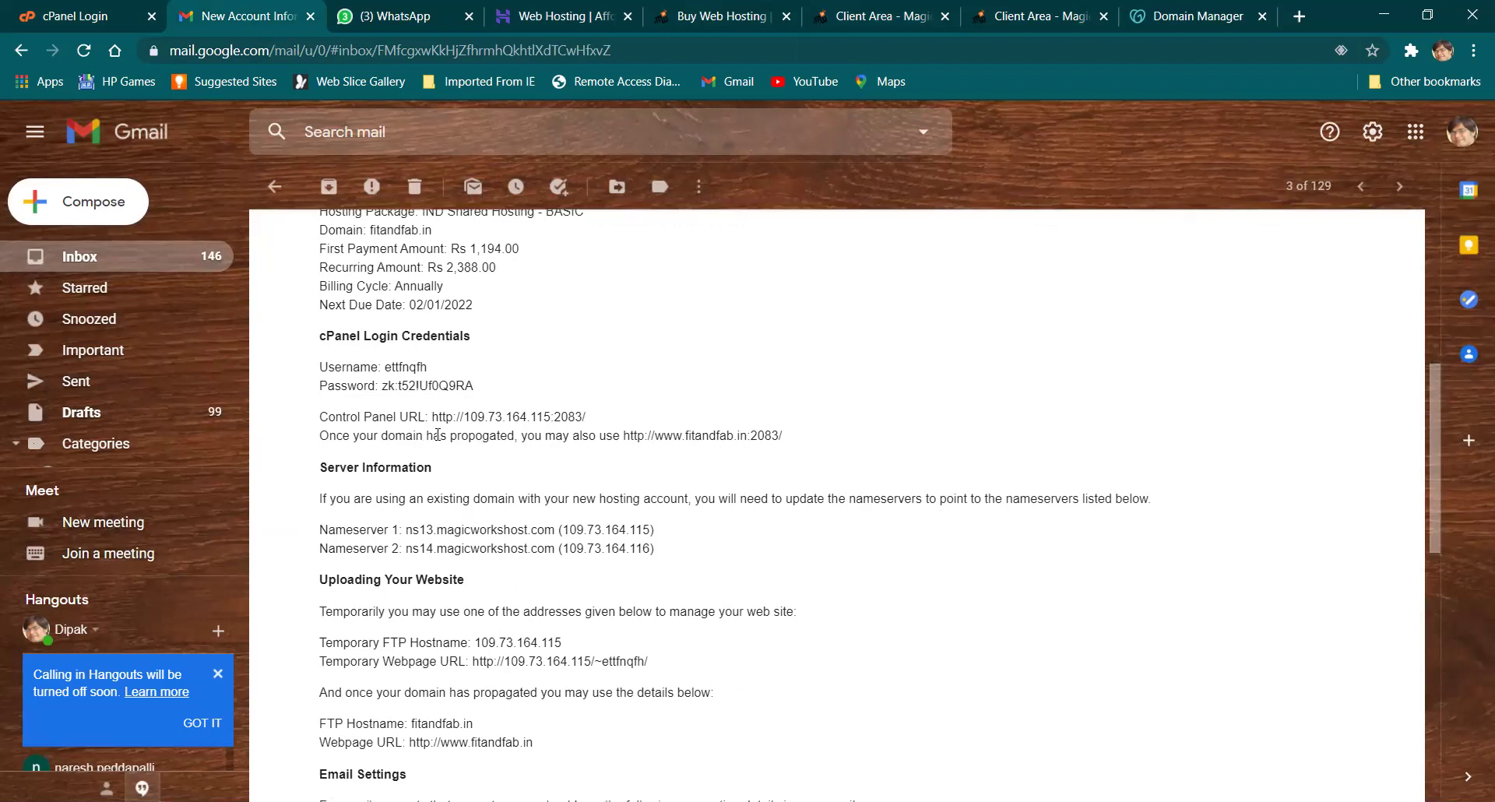
{"action": "scroll", "coordinate": [403, 463], "scroll_direction": "down", "scroll_amount": 1}
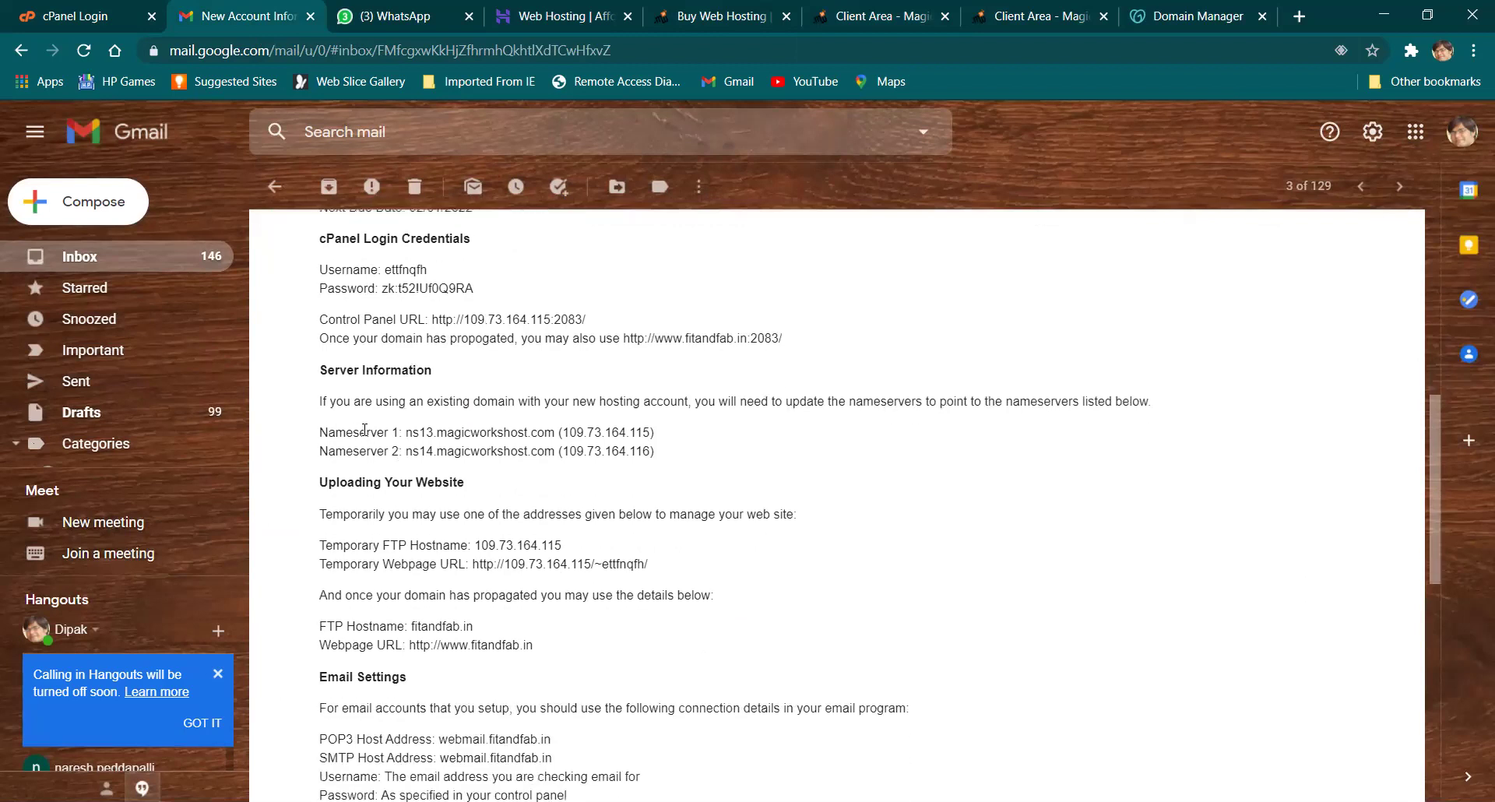
{"action": "scroll", "coordinate": [530, 488], "scroll_direction": "down", "scroll_amount": 1}
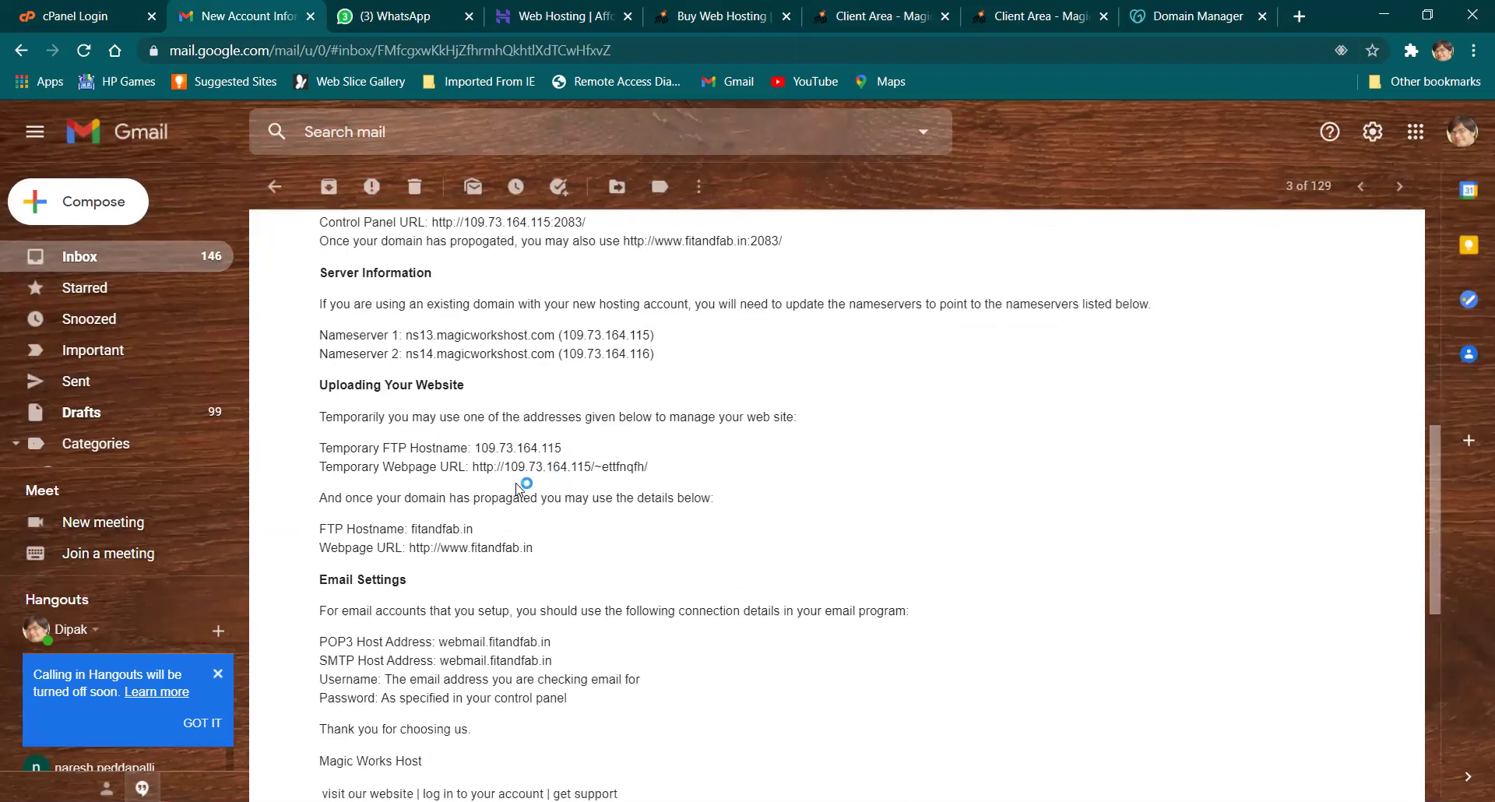
{"action": "scroll", "coordinate": [441, 484], "scroll_direction": "up", "scroll_amount": 2}
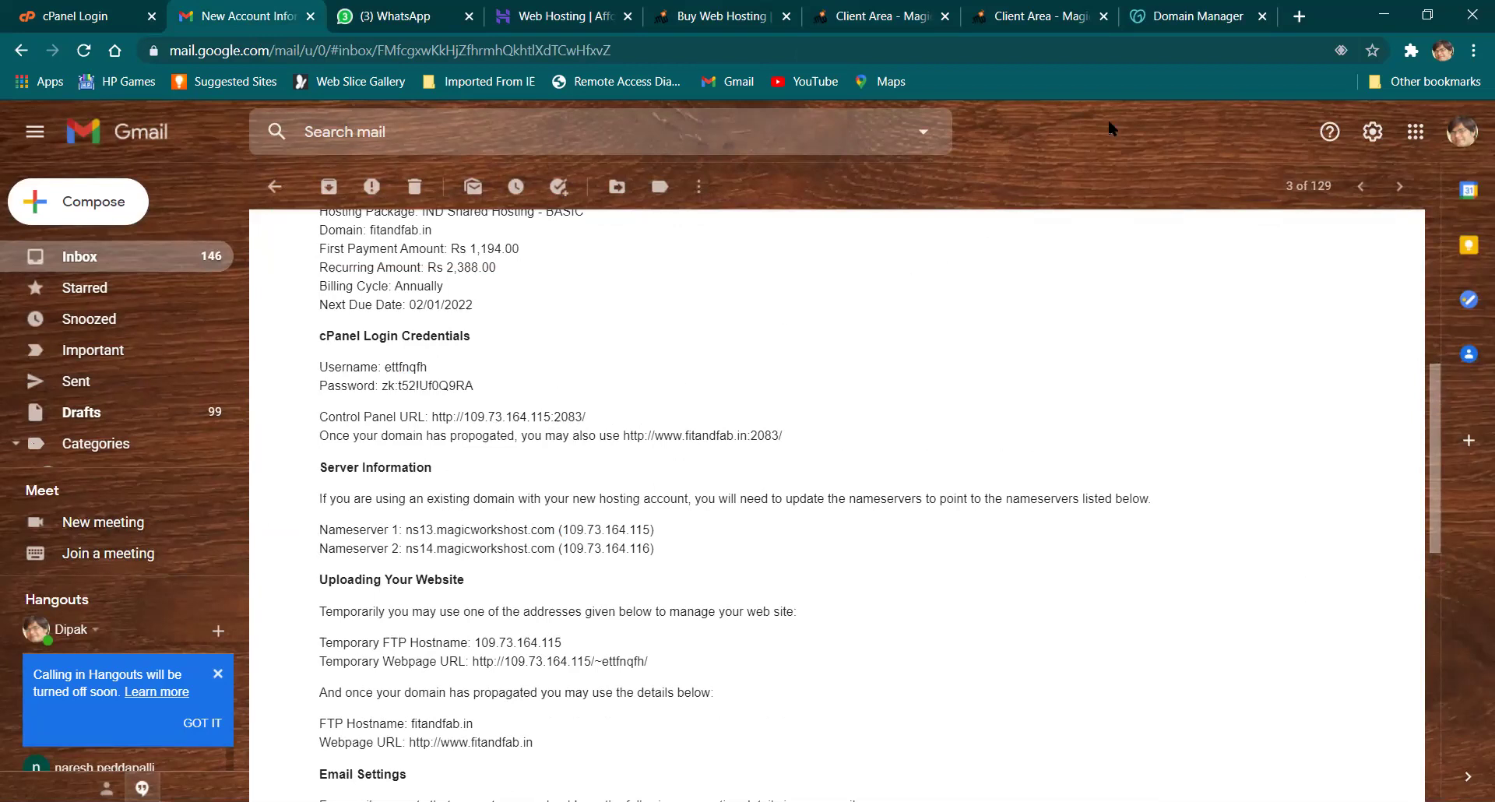
{"action": "left_click", "coordinate": [1168, 11]}
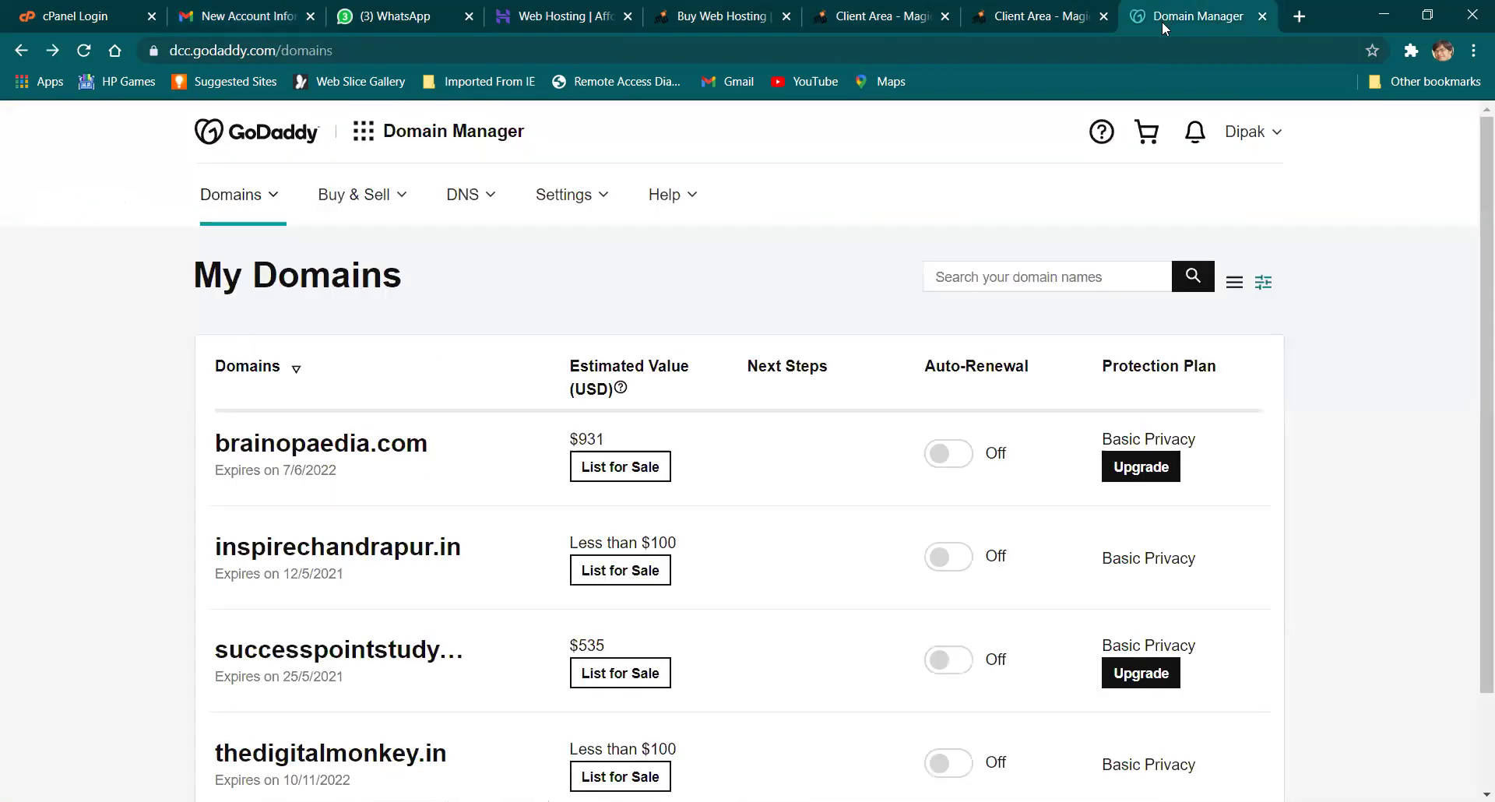
{"action": "left_click", "coordinate": [888, 8]}
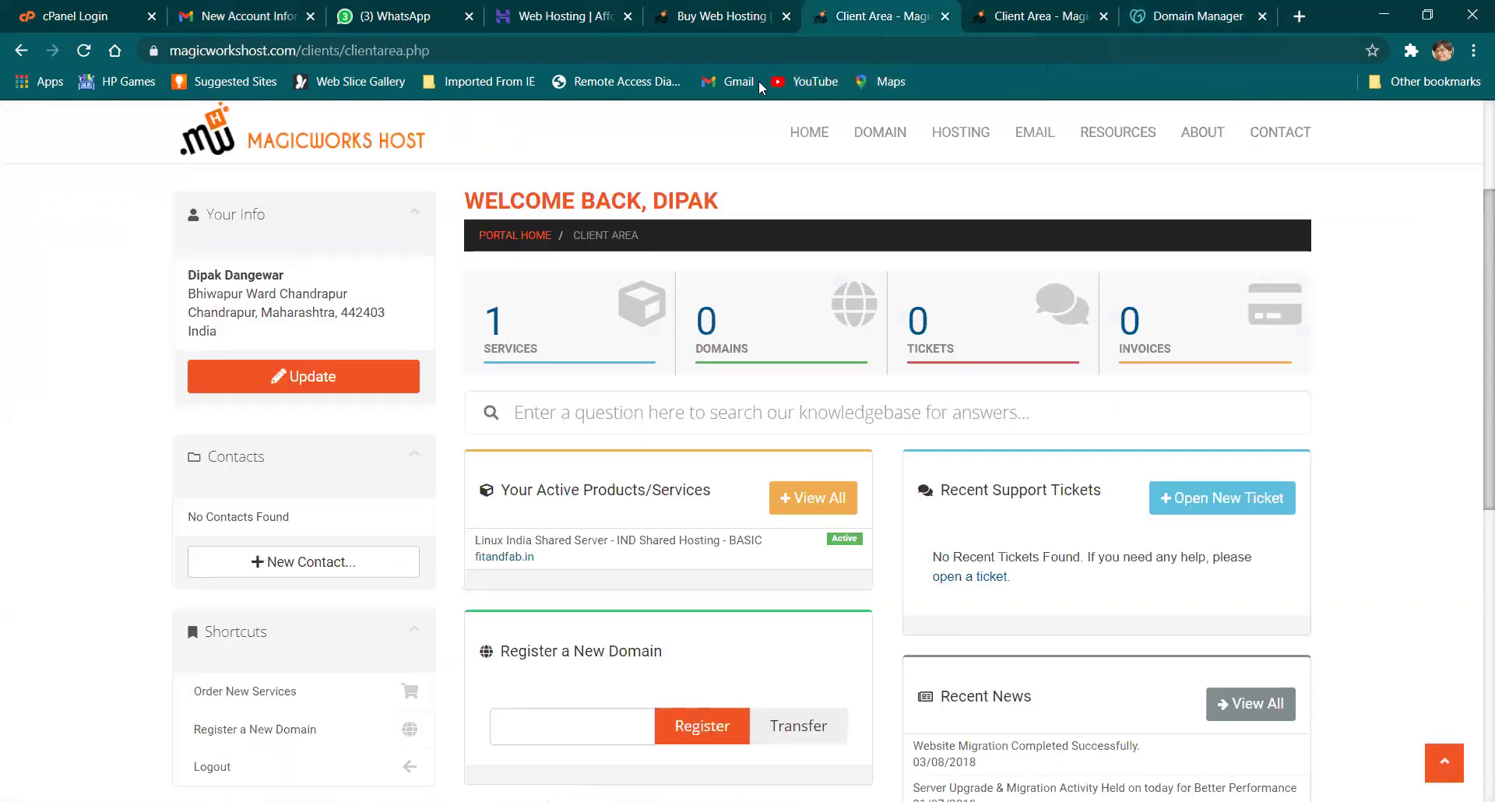
{"action": "left_click", "coordinate": [219, 7]}
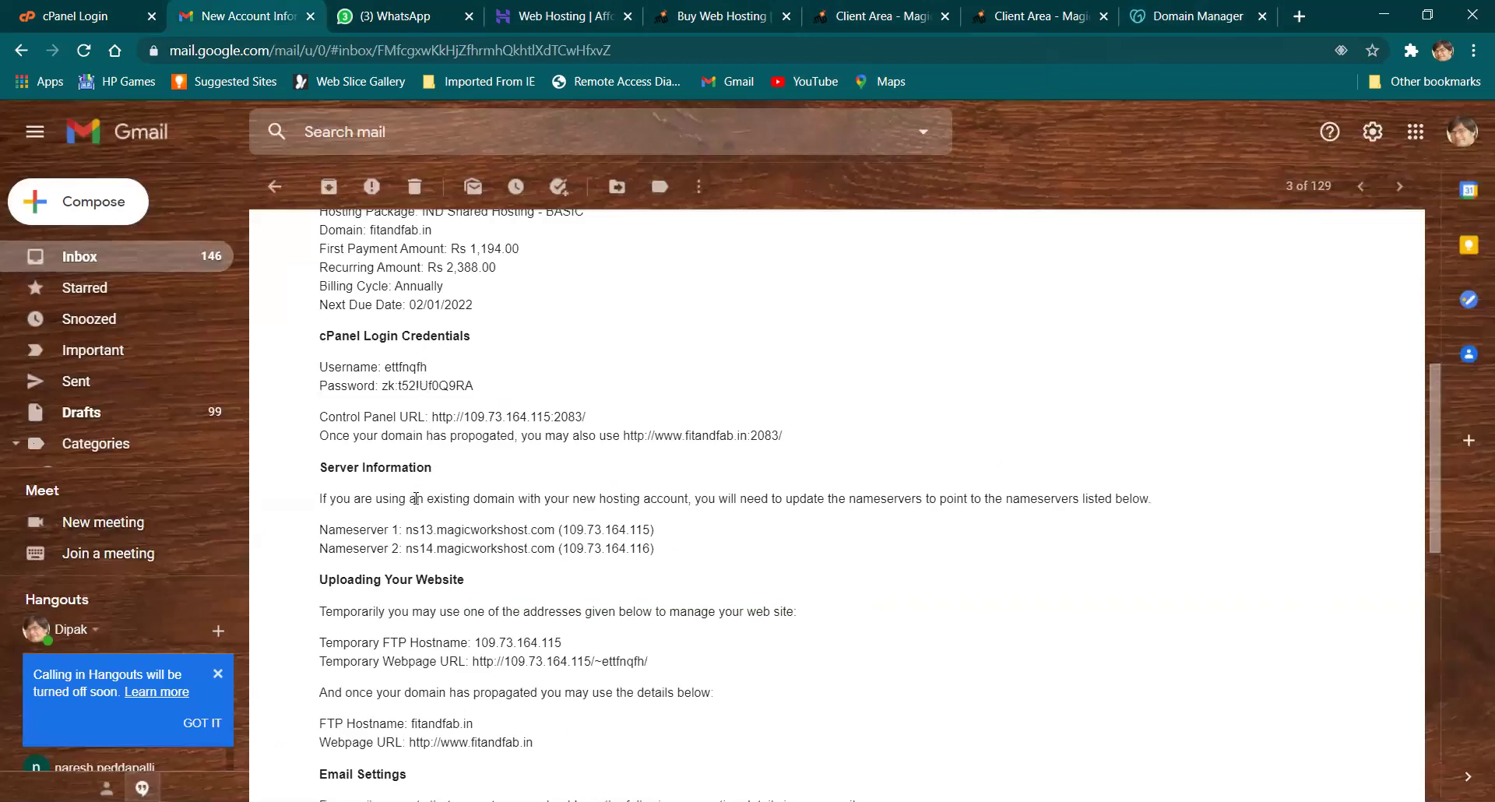
{"action": "scroll", "coordinate": [410, 514], "scroll_direction": "down", "scroll_amount": 1}
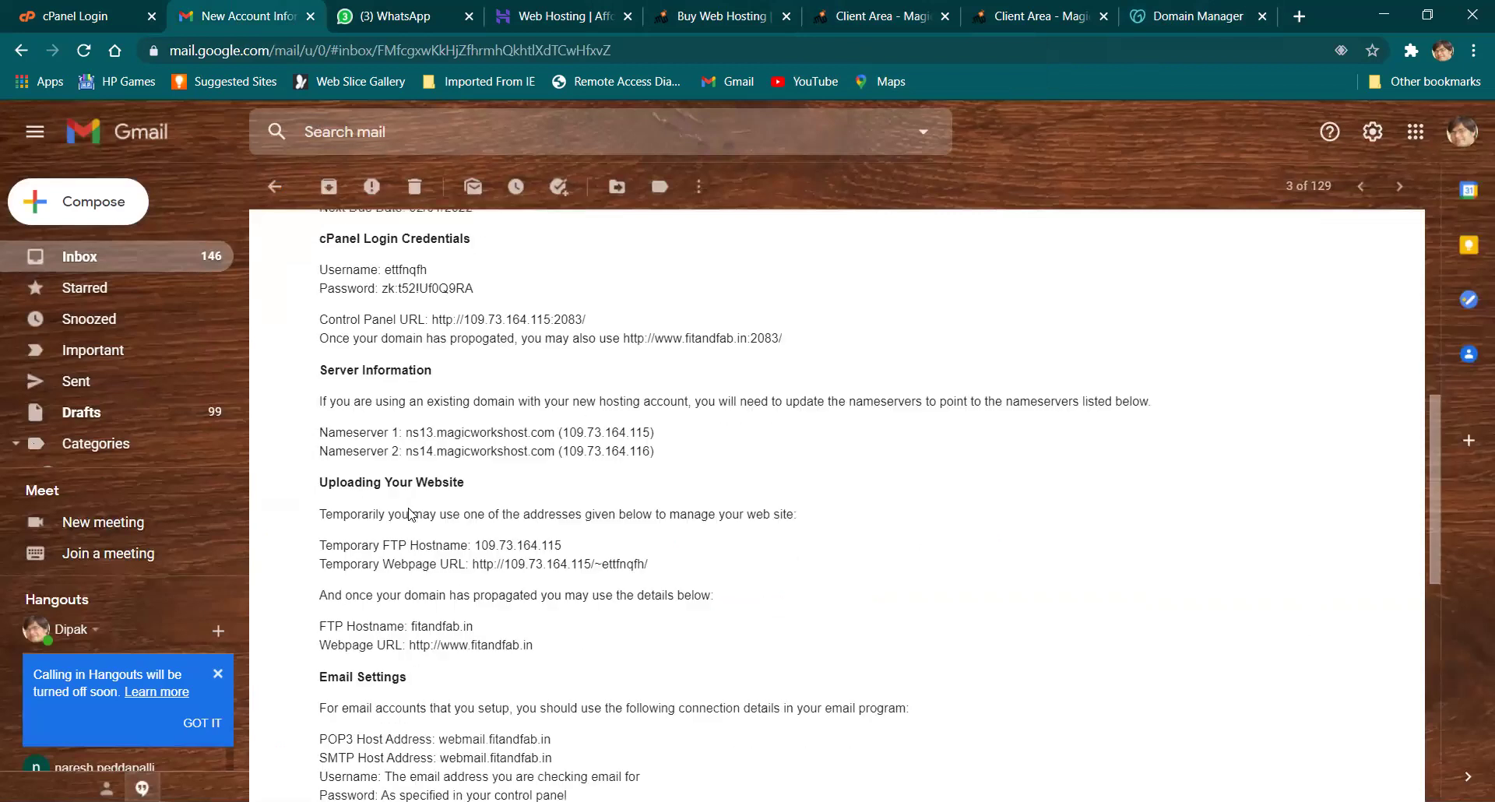
{"action": "mouse_move", "coordinate": [320, 425]}
{"action": "left_mouse_down"}
{"action": "mouse_move", "coordinate": [656, 454]}
{"action": "mouse_move", "coordinate": [518, 433]}
{"action": "mouse_move", "coordinate": [296, 436]}
{"action": "left_mouse_up"}
{"action": "left_click", "coordinate": [335, 432]}
{"action": "left_click_drag", "start_coordinate": [320, 429], "coordinate": [636, 452]}
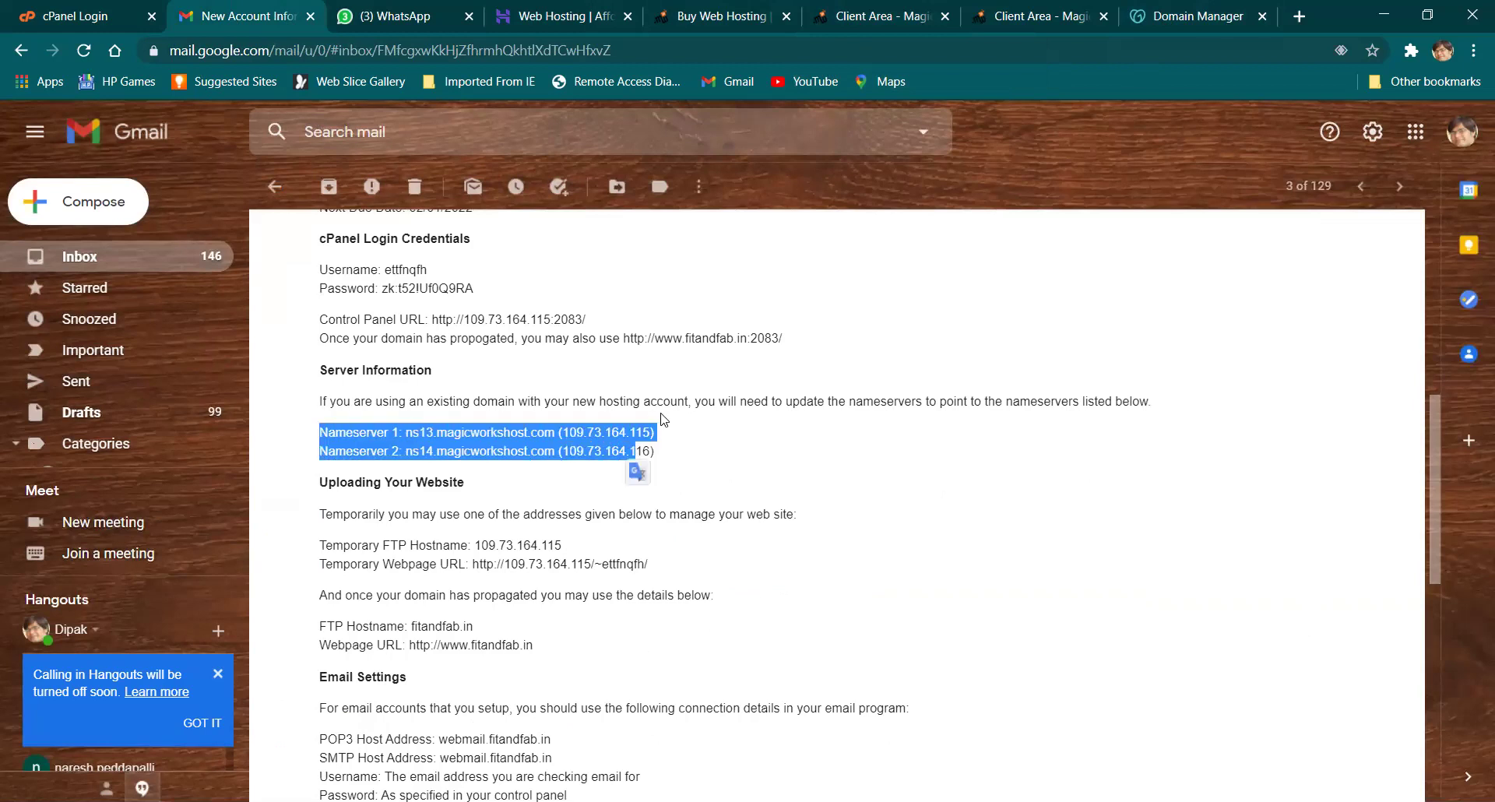
{"action": "left_click", "coordinate": [1177, 14]}
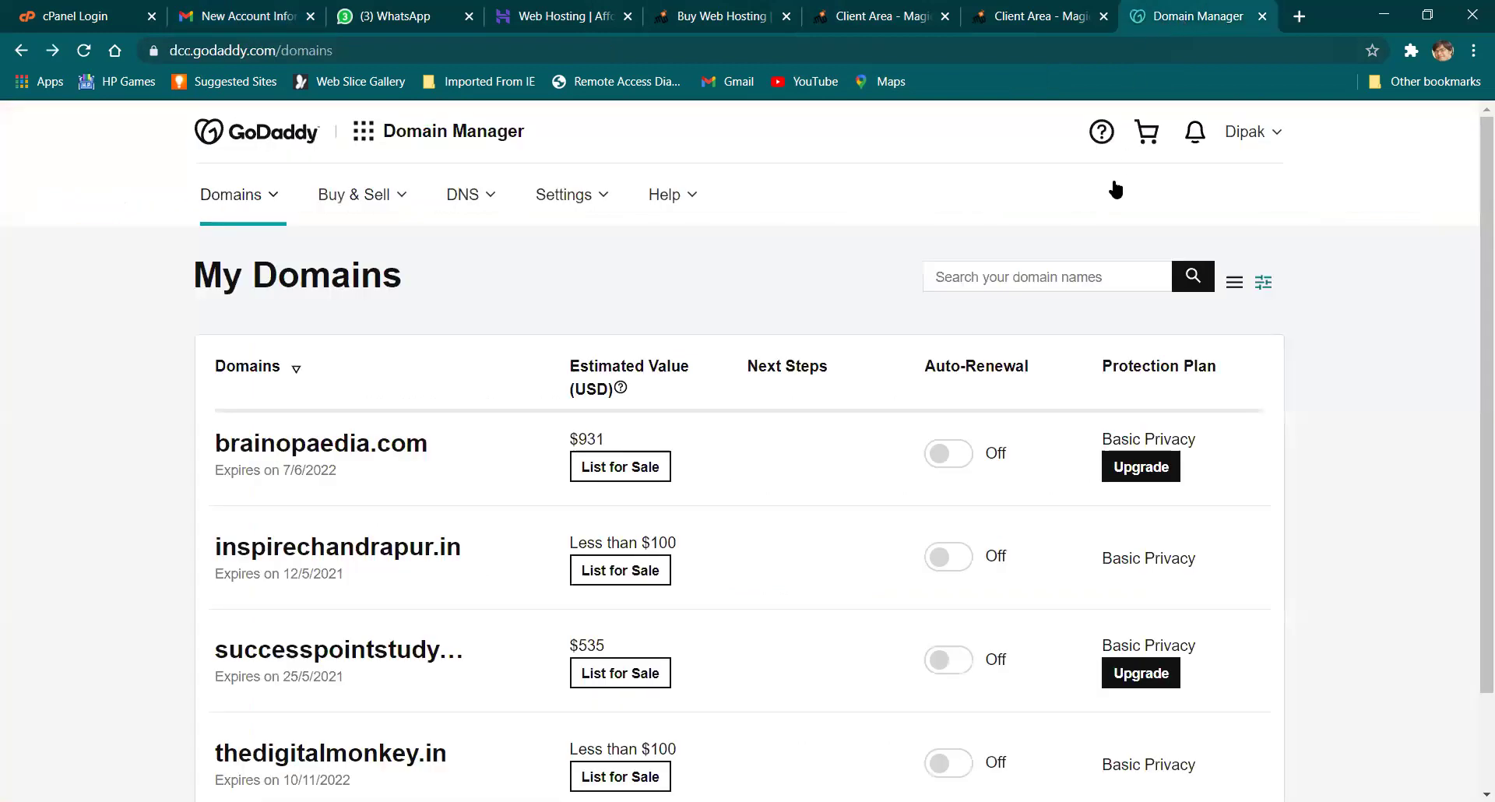
Open the settings page for successpointstudy.com from My Domains
{"action": "scroll", "coordinate": [341, 538], "scroll_direction": "down", "scroll_amount": 1}
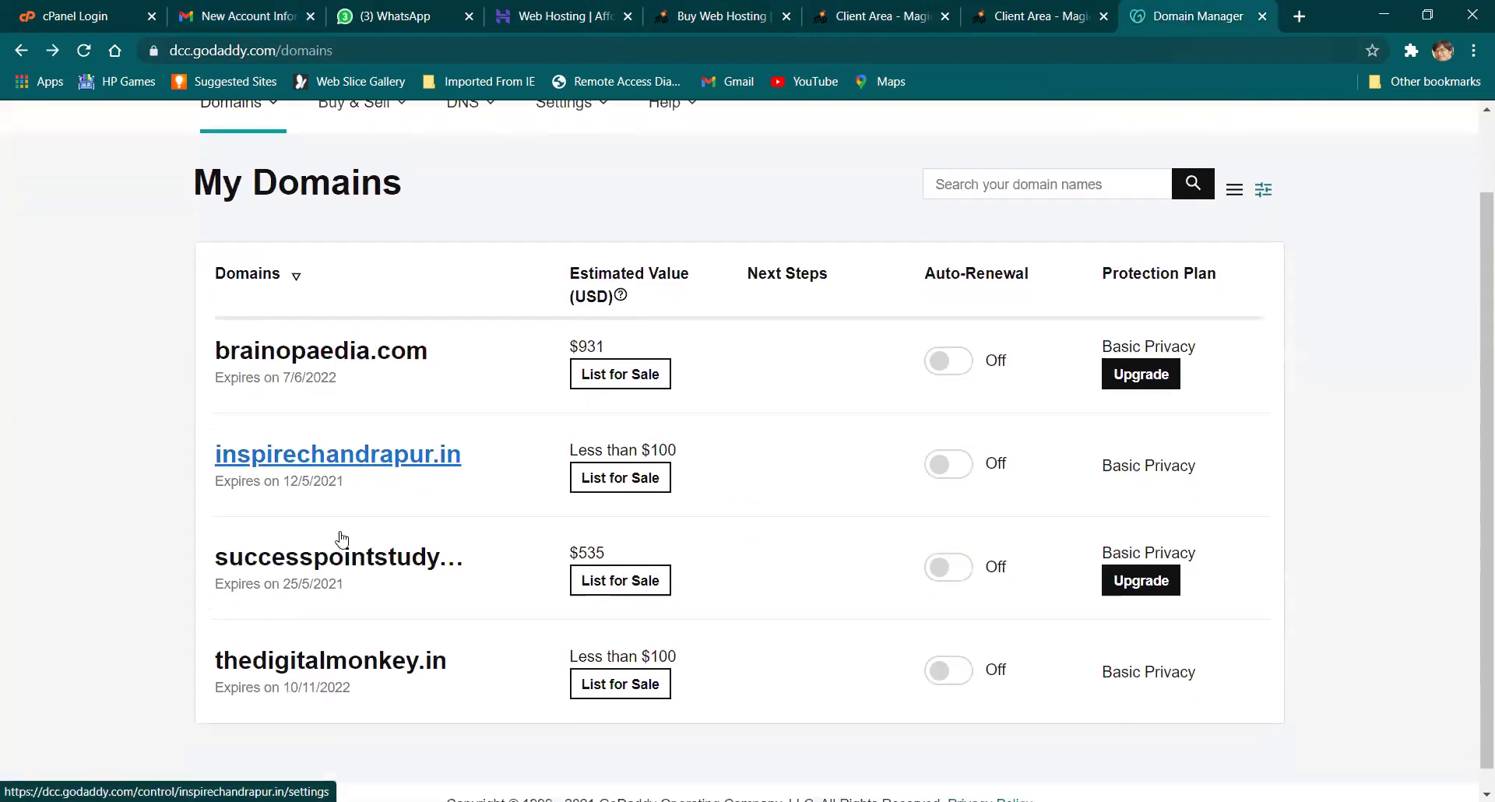
{"action": "scroll", "coordinate": [747, 300], "scroll_direction": "up", "scroll_amount": 1}
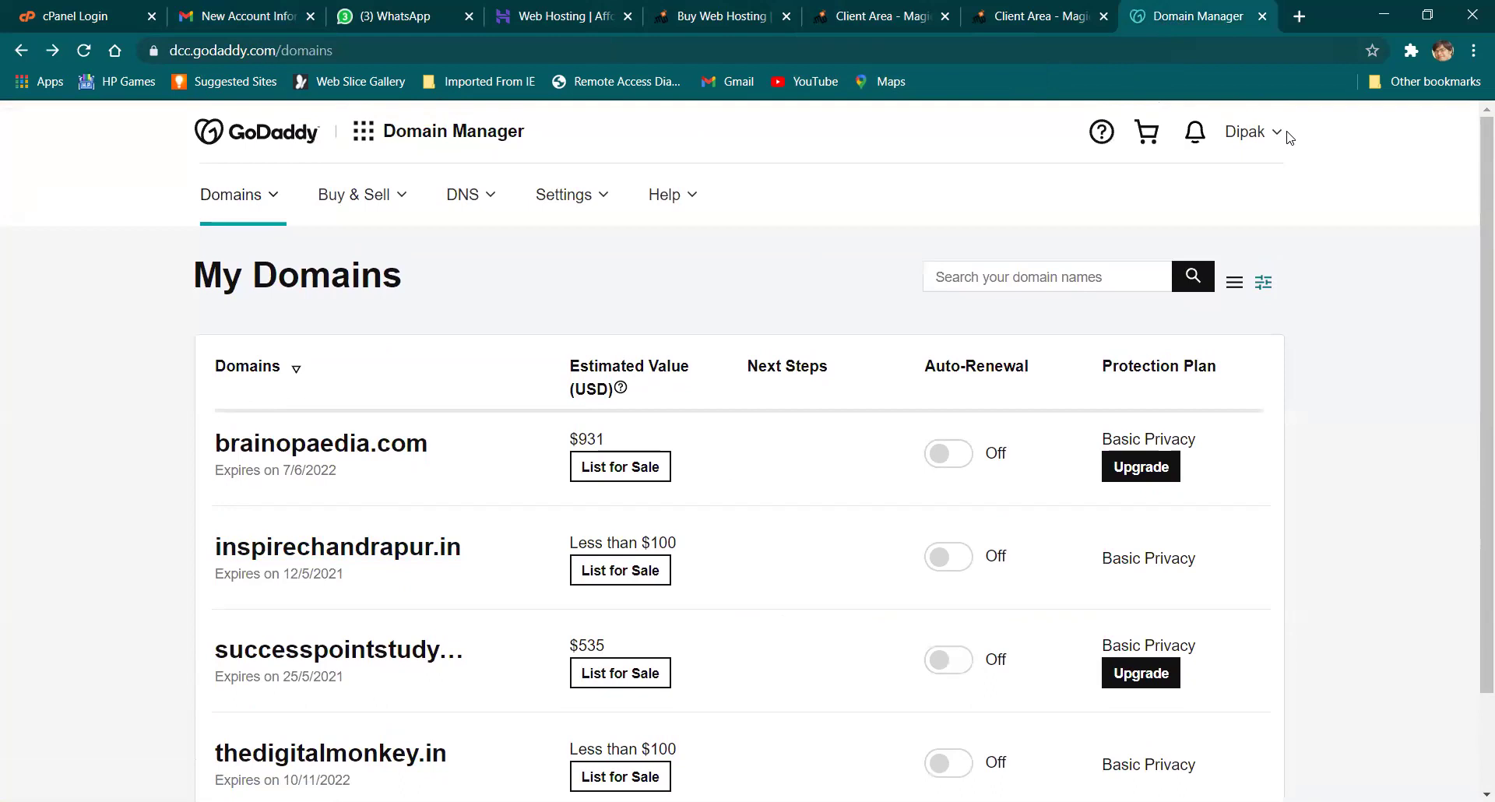
{"action": "scroll", "coordinate": [366, 557], "scroll_direction": "down", "scroll_amount": 1}
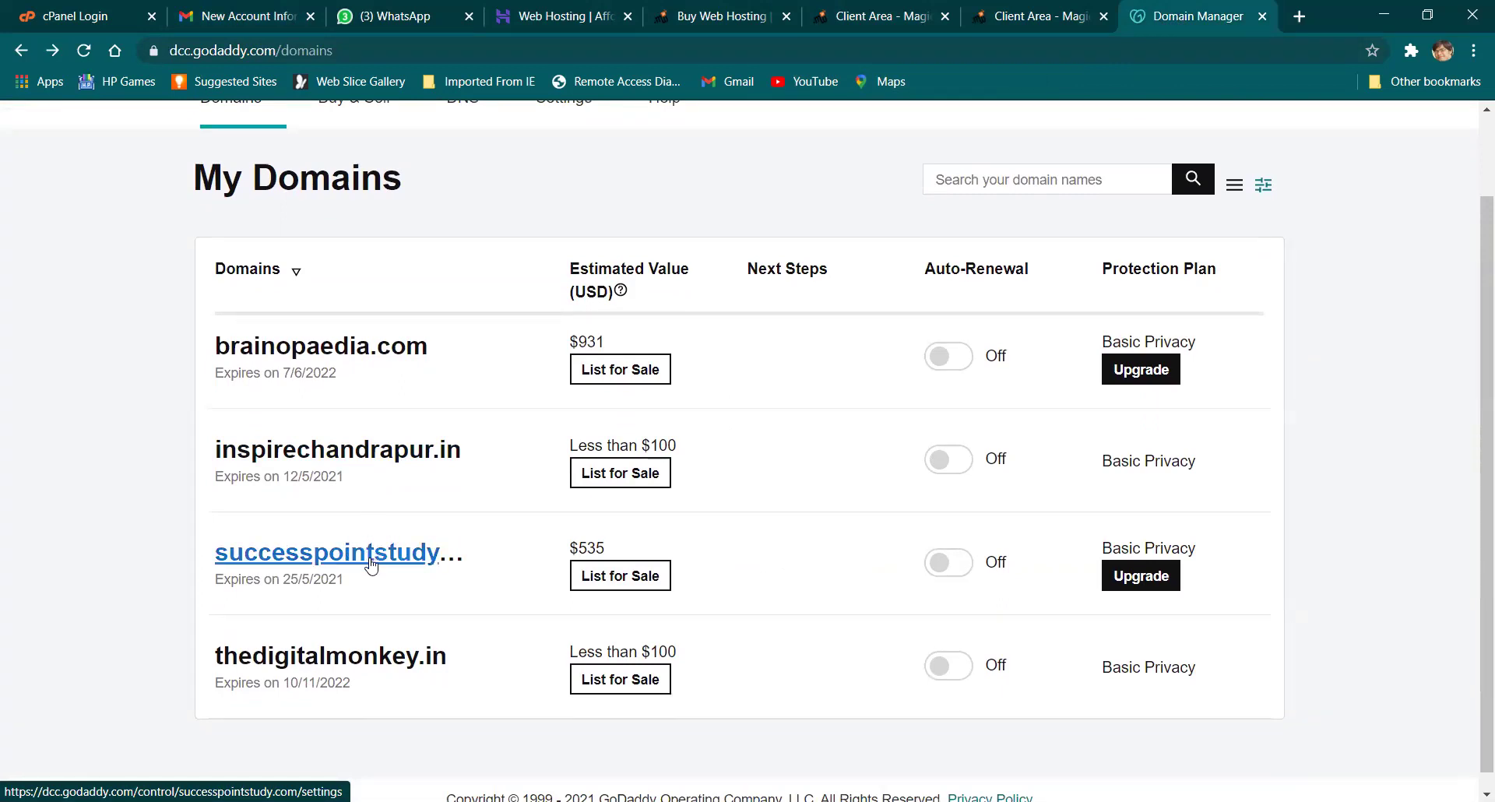
{"action": "left_click", "coordinate": [370, 566]}
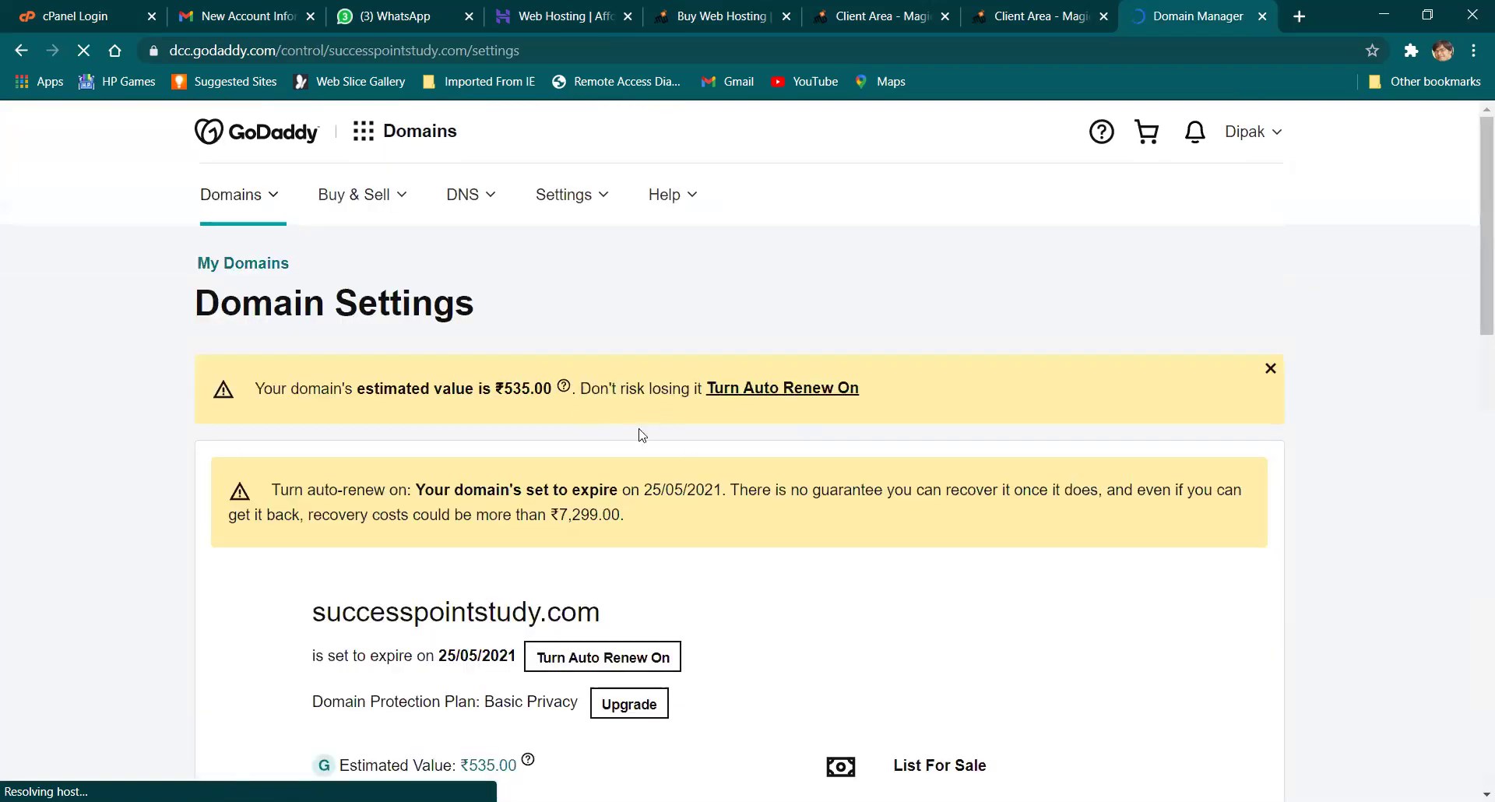
{"action": "scroll", "coordinate": [810, 485], "scroll_direction": "down", "scroll_amount": 2}
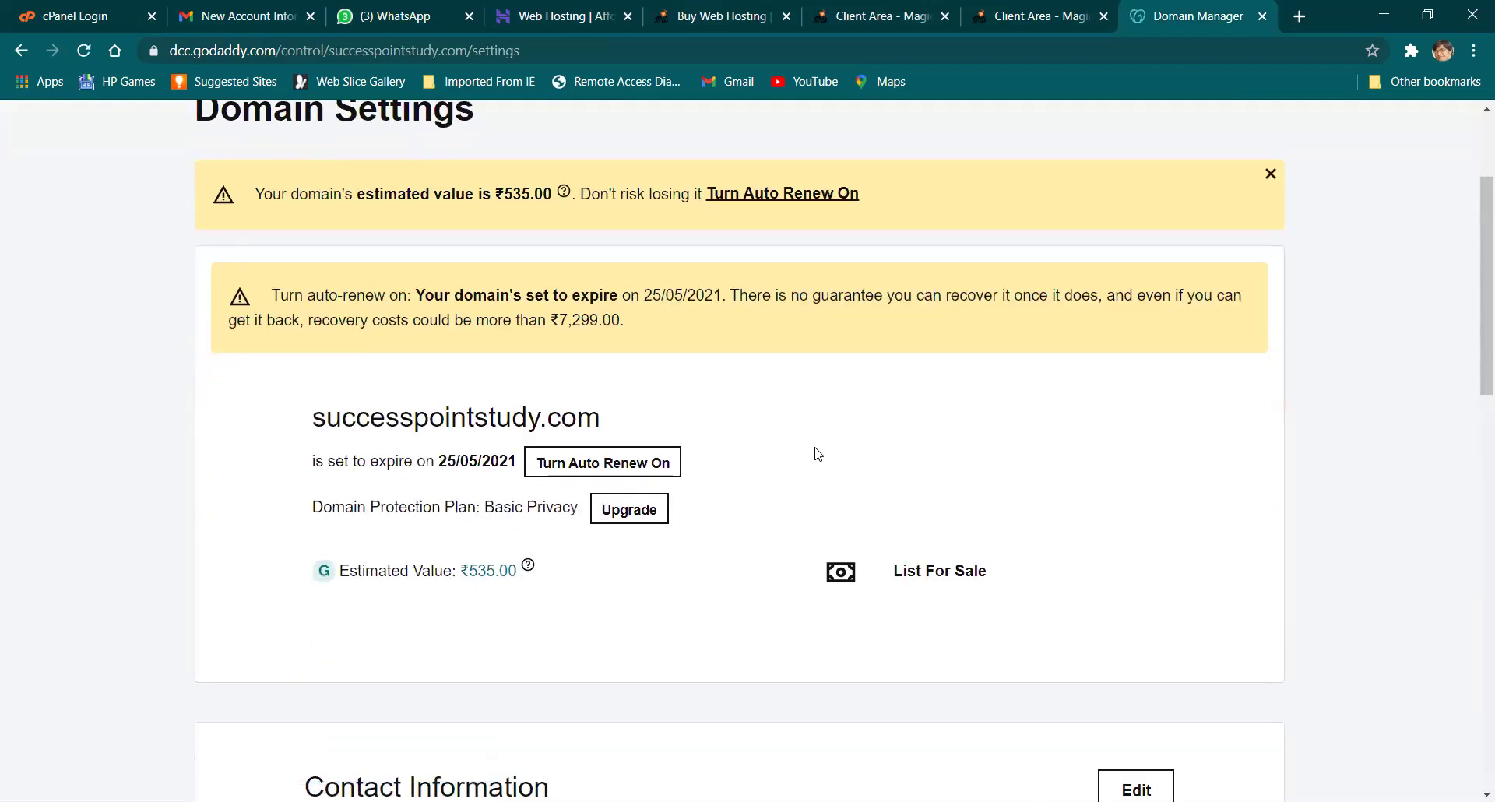
{"action": "scroll", "coordinate": [819, 449], "scroll_direction": "down", "scroll_amount": 8}
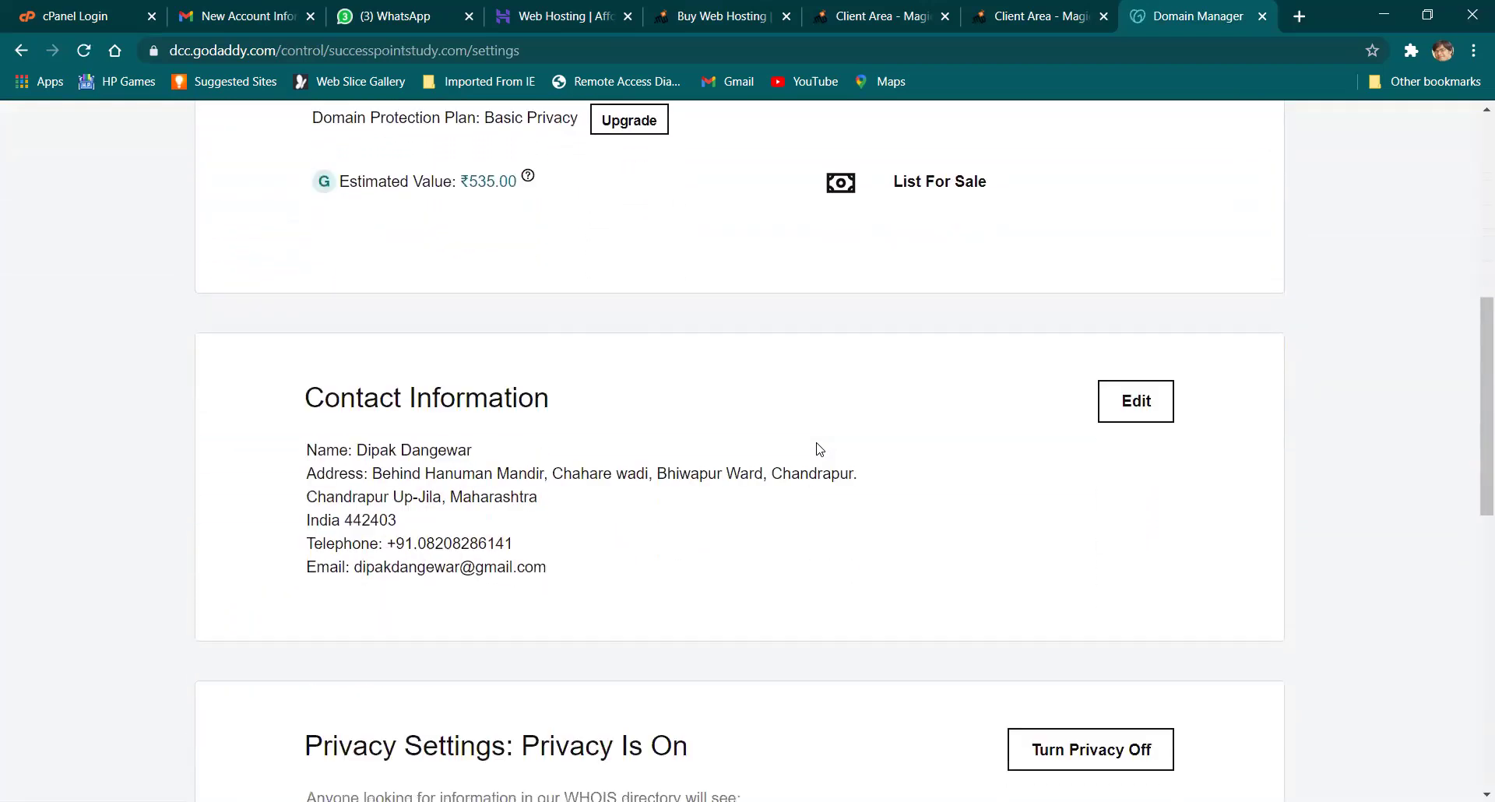
{"action": "scroll", "coordinate": [819, 449], "scroll_direction": "up", "scroll_amount": 11}
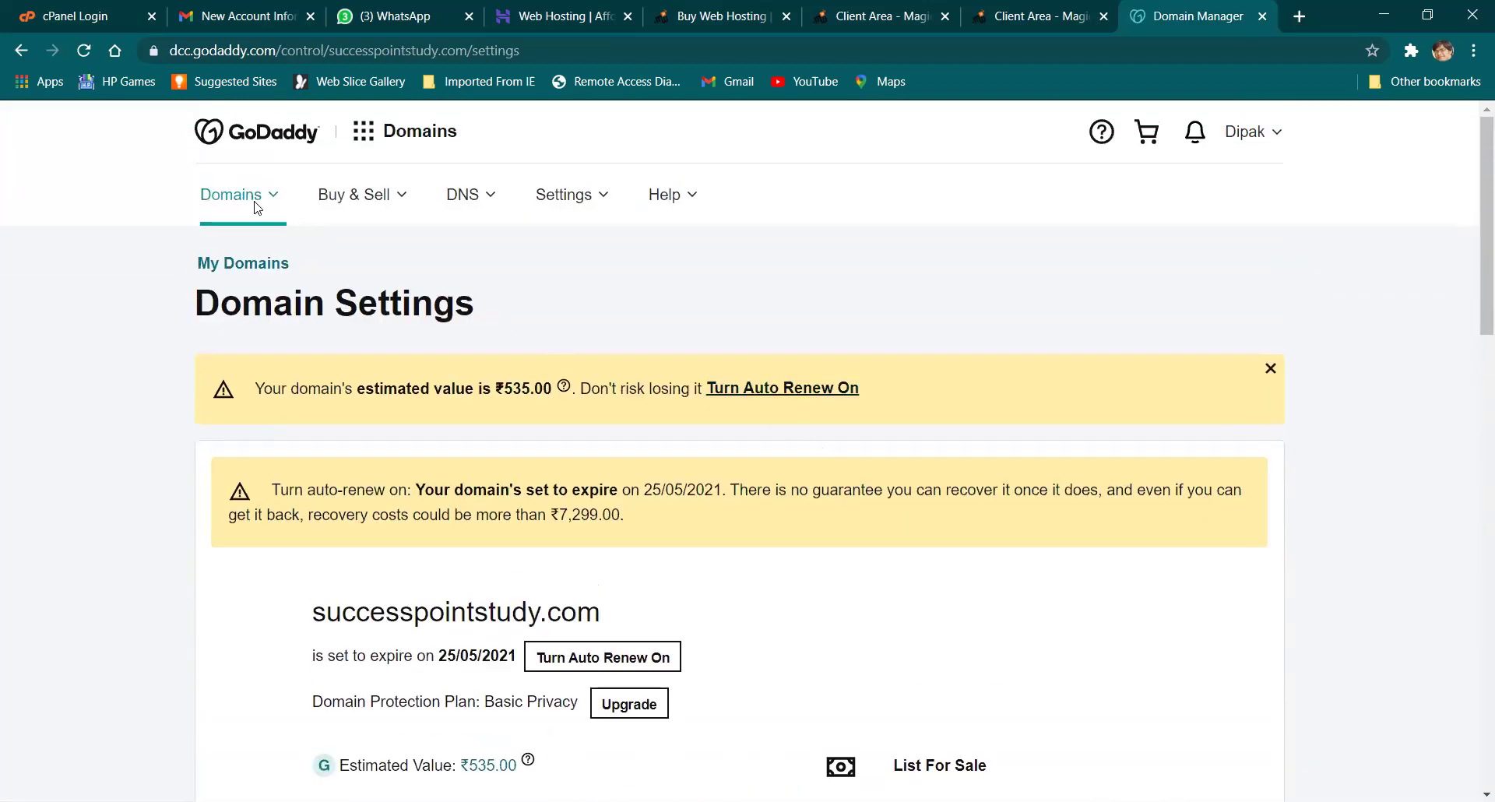
Go to Additional Settings and open Manage DNS for successpointstudy.com
{"action": "left_click", "coordinate": [274, 201]}
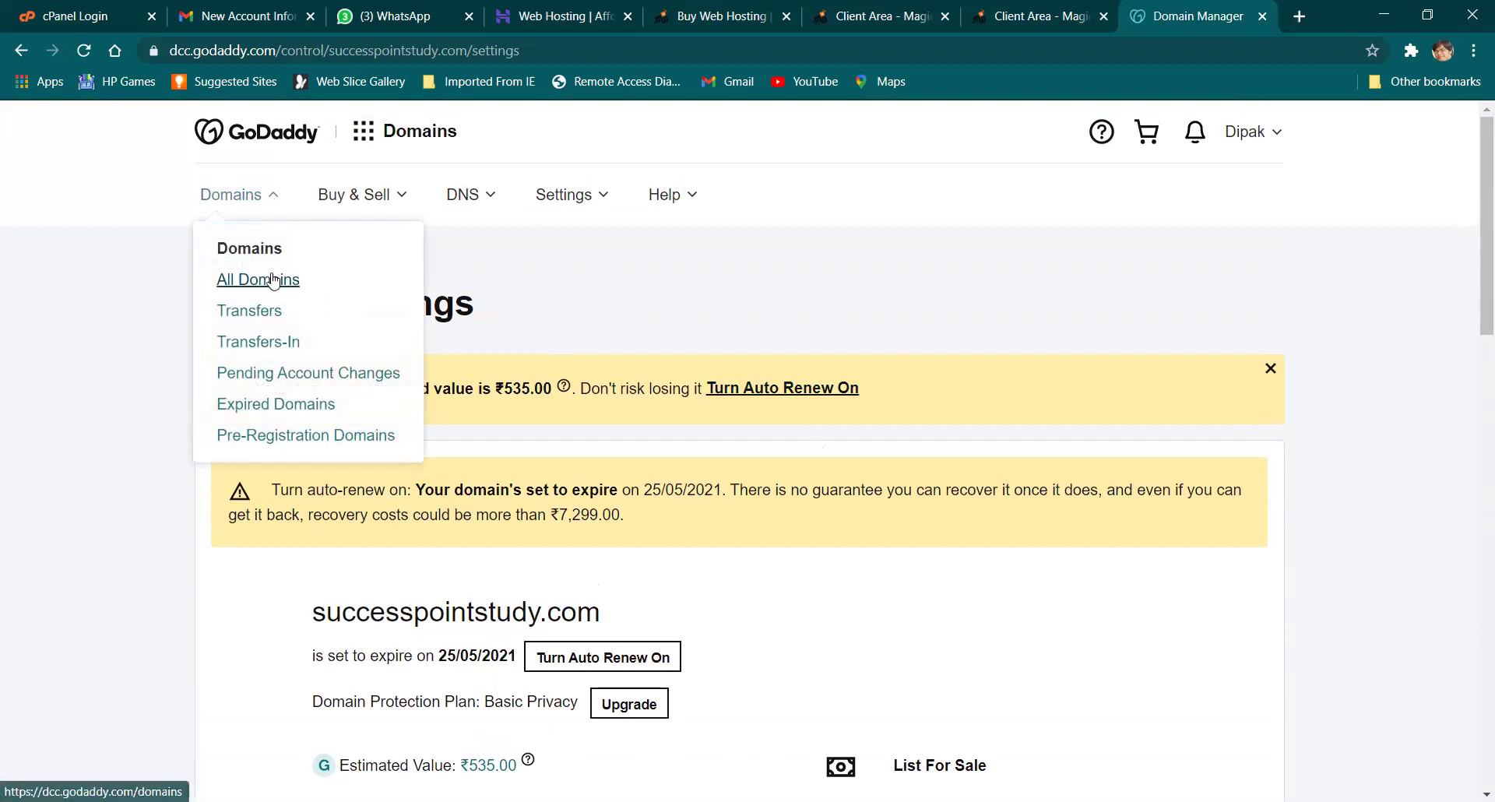
{"action": "left_click", "coordinate": [728, 300]}
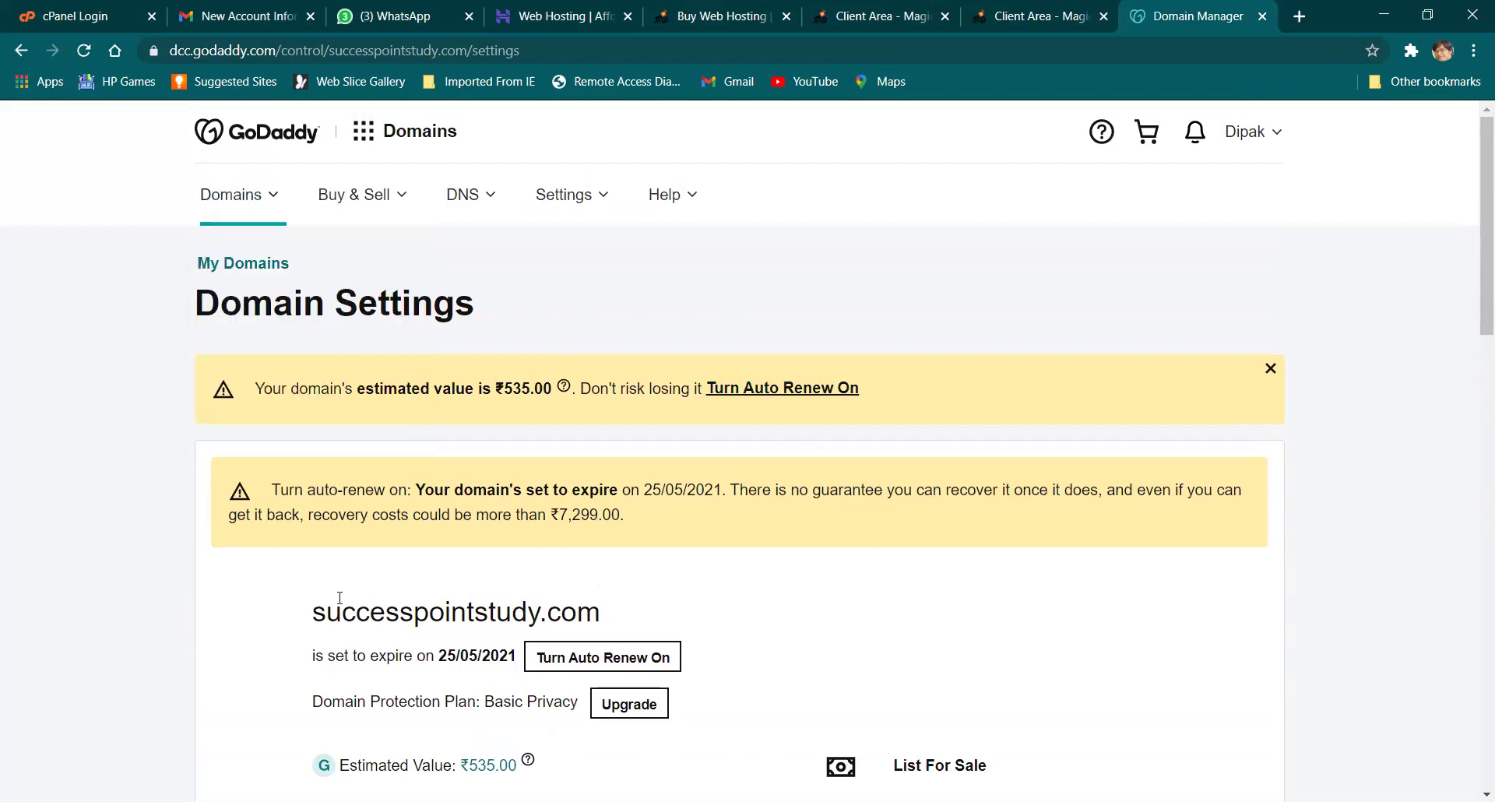
{"action": "scroll", "coordinate": [340, 598], "scroll_direction": "down", "scroll_amount": 10}
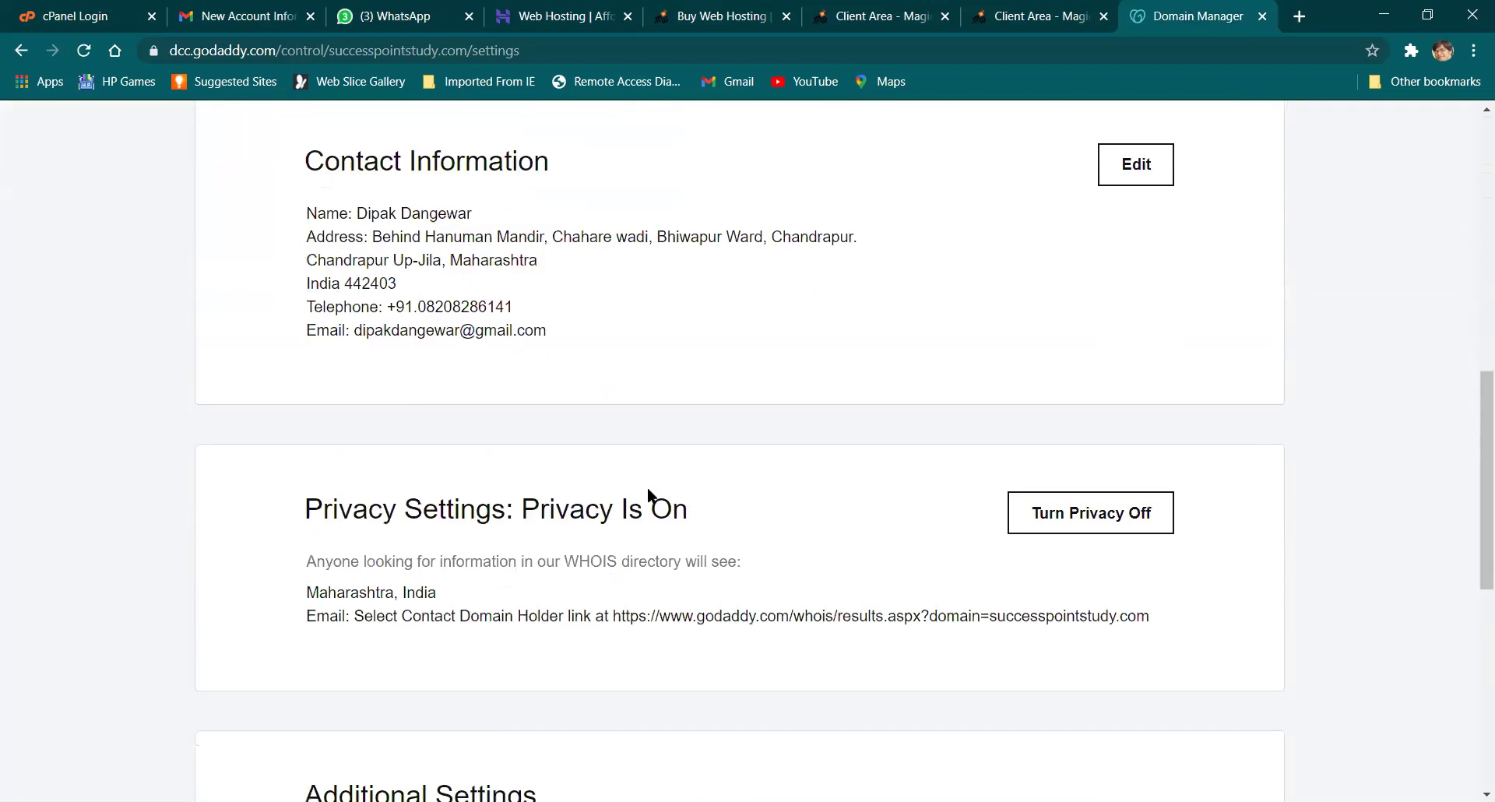
{"action": "scroll", "coordinate": [648, 490], "scroll_direction": "down", "scroll_amount": 5}
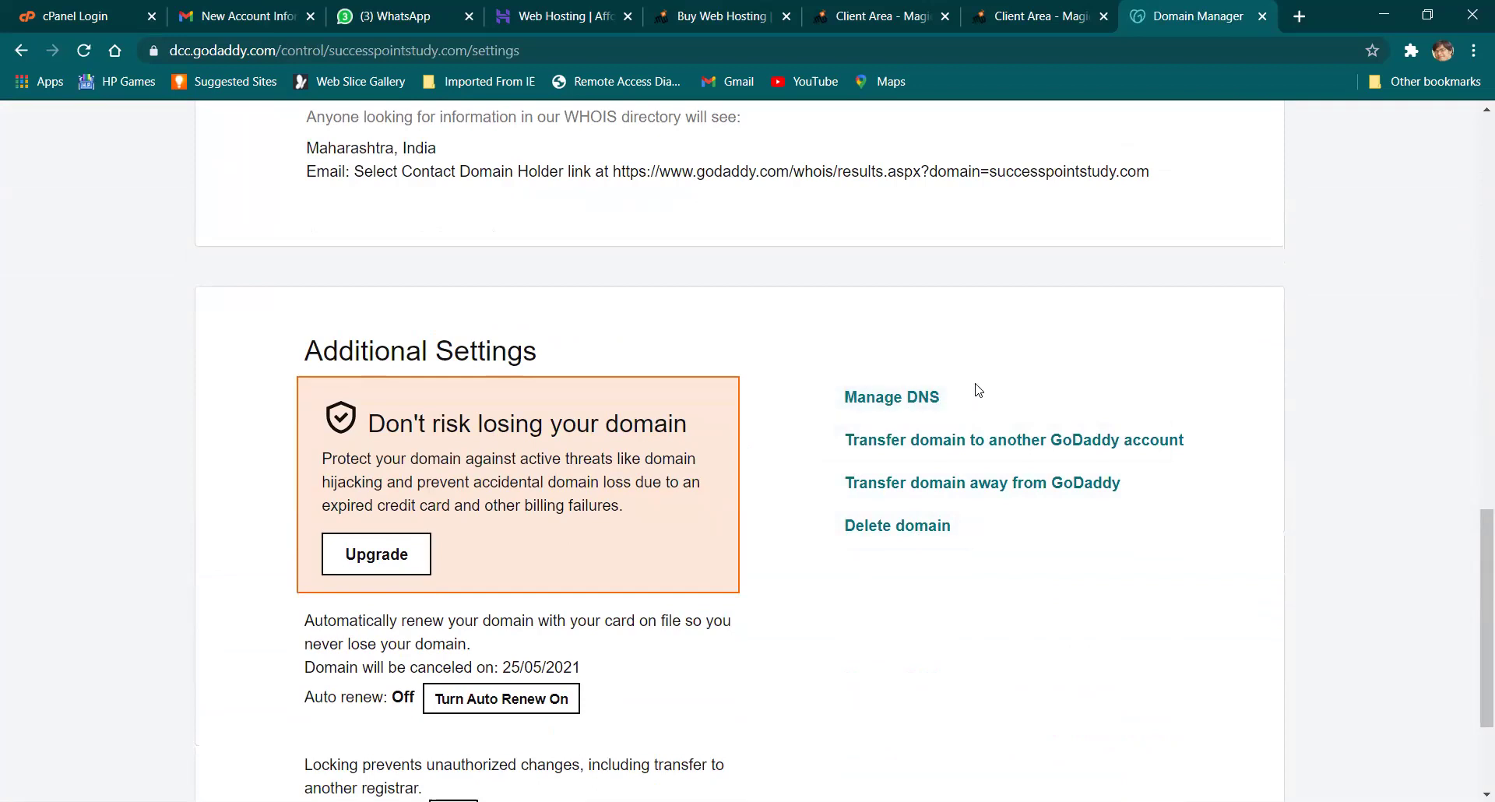
{"action": "left_click", "coordinate": [877, 408]}
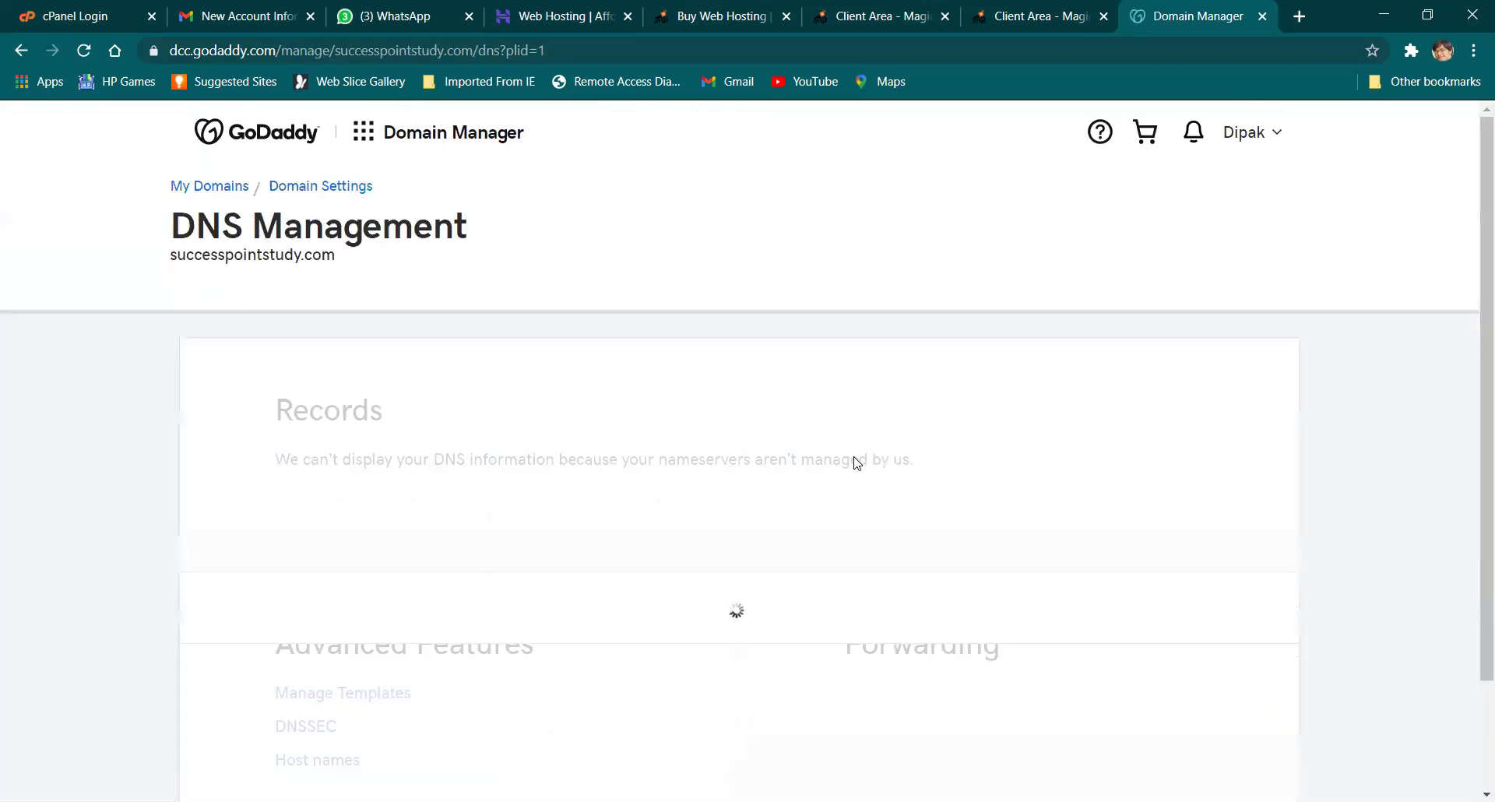
Review successpointstudy.com's four current solidhosting.pro nameservers, then go back to the hosting email
{"action": "scroll", "coordinate": [857, 464], "scroll_direction": "down", "scroll_amount": 3}
{"action": "scroll", "coordinate": [856, 465], "scroll_direction": "down", "scroll_amount": 2}
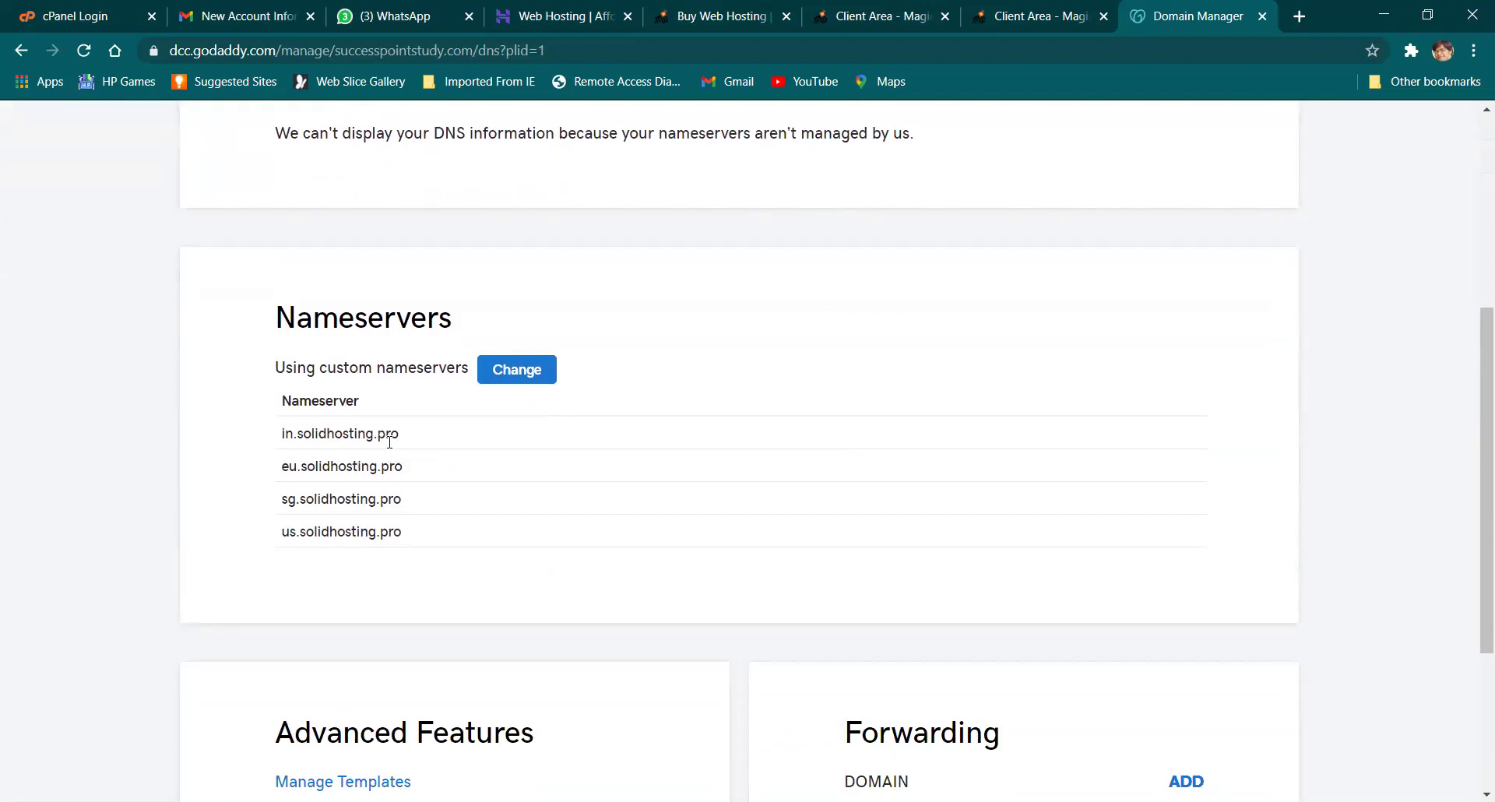
{"action": "left_click_drag", "start_coordinate": [382, 434], "coordinate": [347, 580]}
{"action": "left_click", "coordinate": [343, 583]}
{"action": "left_click", "coordinate": [253, 9]}
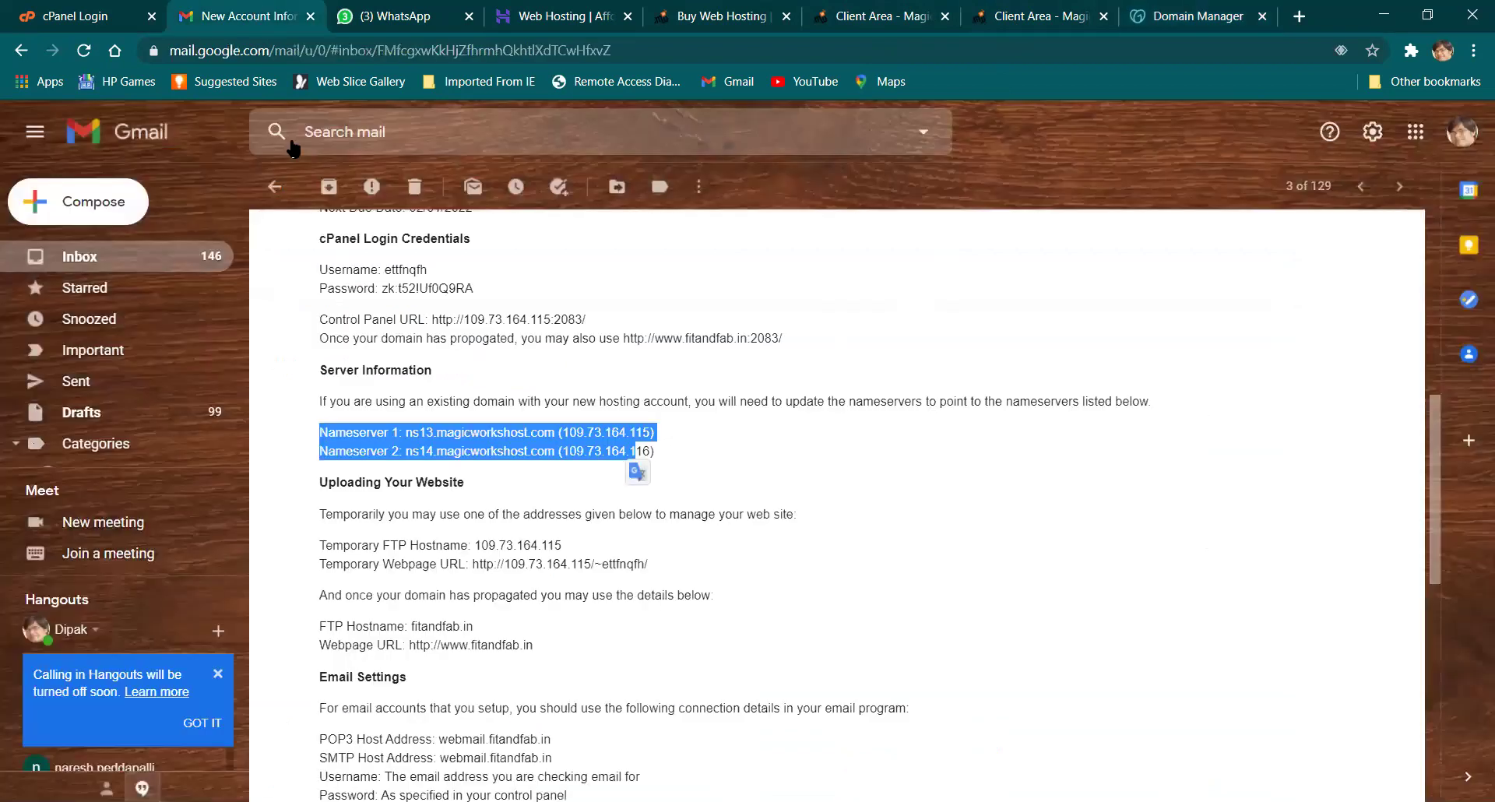
Copy the first MagicWorks nameserver from the email and begin changing the domain's nameservers
{"action": "left_click", "coordinate": [448, 458]}
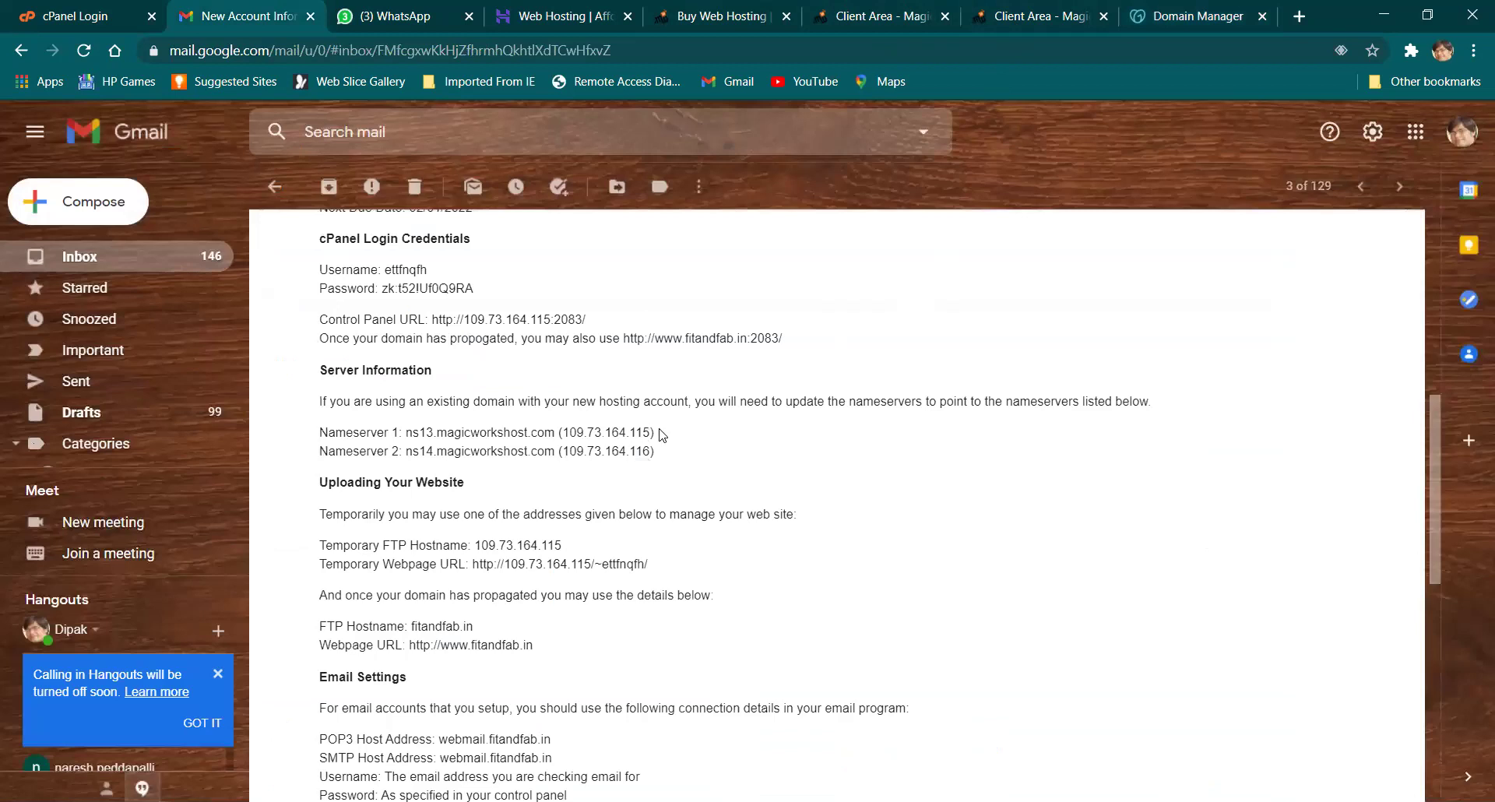
{"action": "left_click_drag", "start_coordinate": [655, 433], "coordinate": [407, 427]}
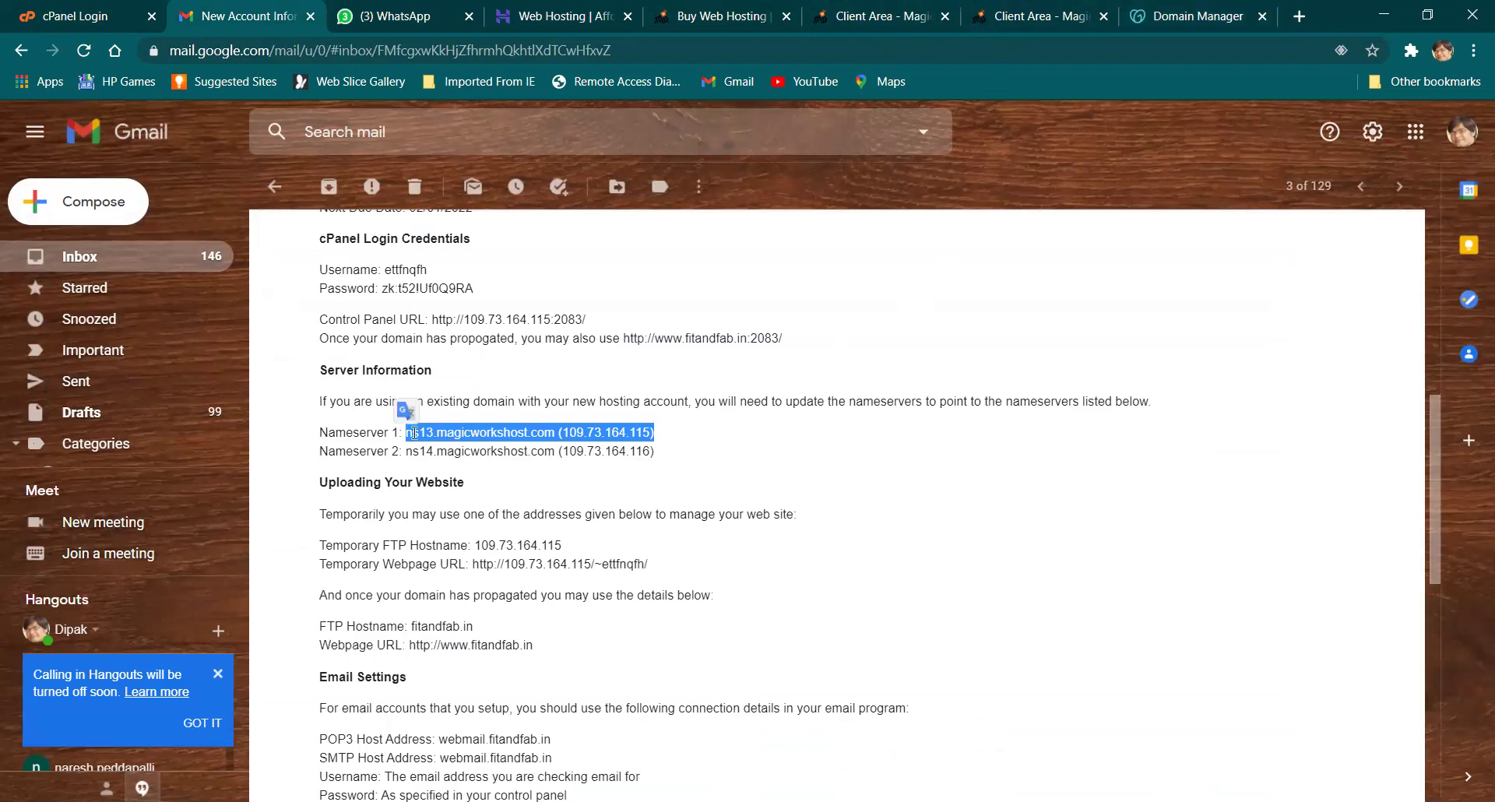
{"action": "right_click", "coordinate": [443, 447]}
{"action": "left_click", "coordinate": [467, 453]}
{"action": "left_click", "coordinate": [1211, 10]}
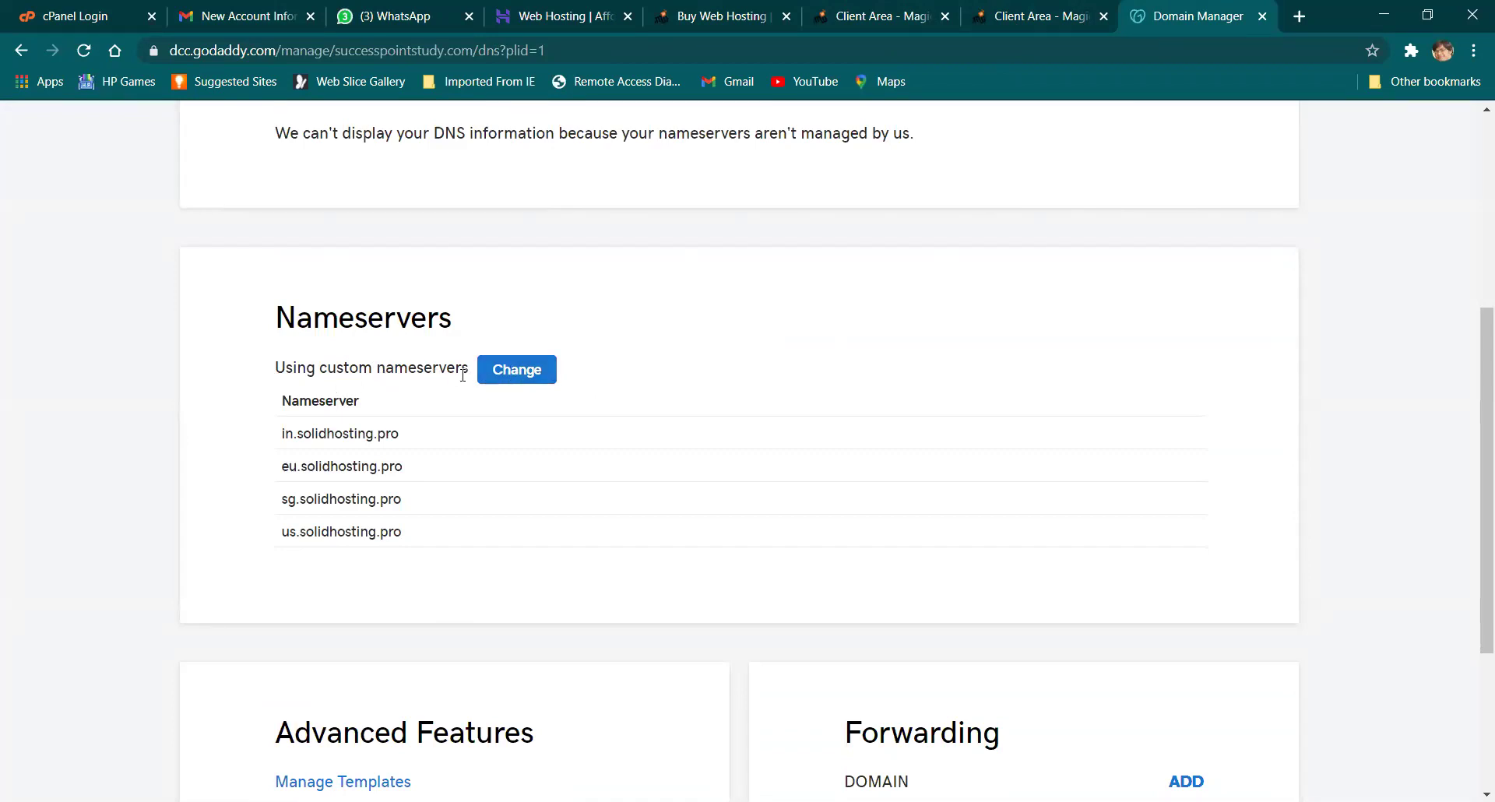
{"action": "left_click", "coordinate": [503, 375]}
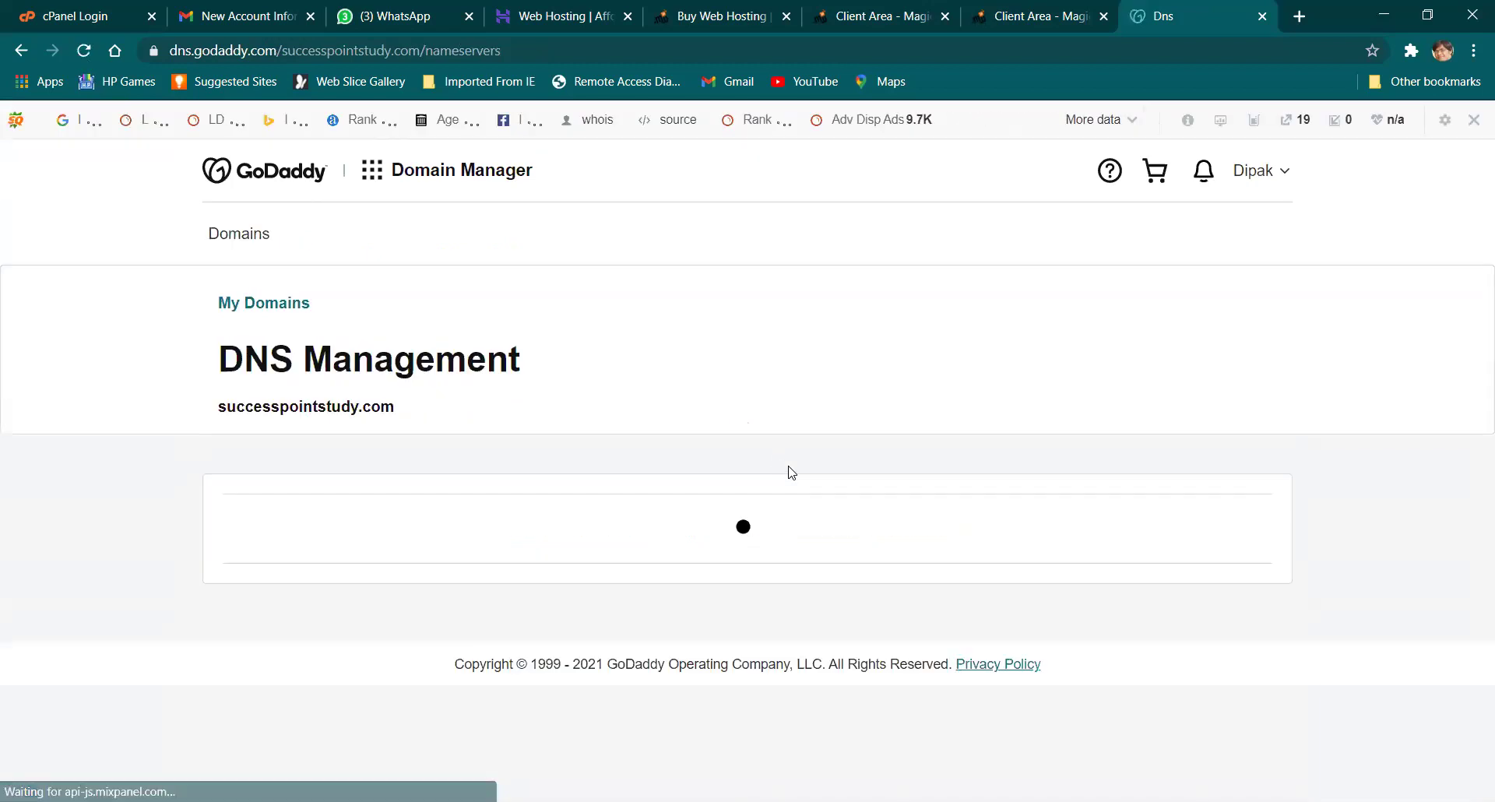
{"action": "scroll", "coordinate": [792, 474], "scroll_direction": "down", "scroll_amount": 2}
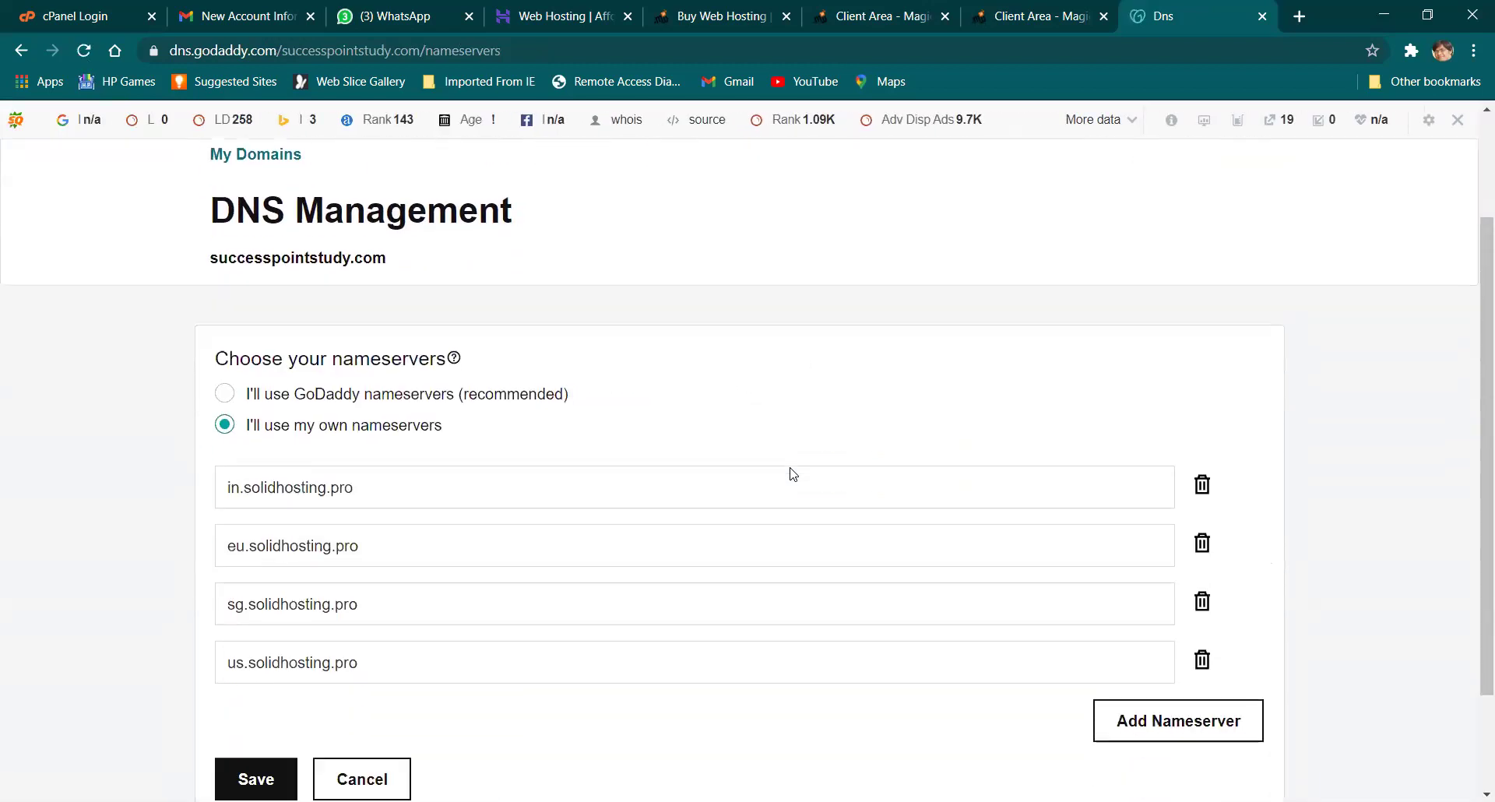
{"action": "scroll", "coordinate": [792, 475], "scroll_direction": "down", "scroll_amount": 2}
{"action": "left_click", "coordinate": [511, 353]}
{"action": "left_click_drag", "start_coordinate": [453, 354], "coordinate": [217, 359]}
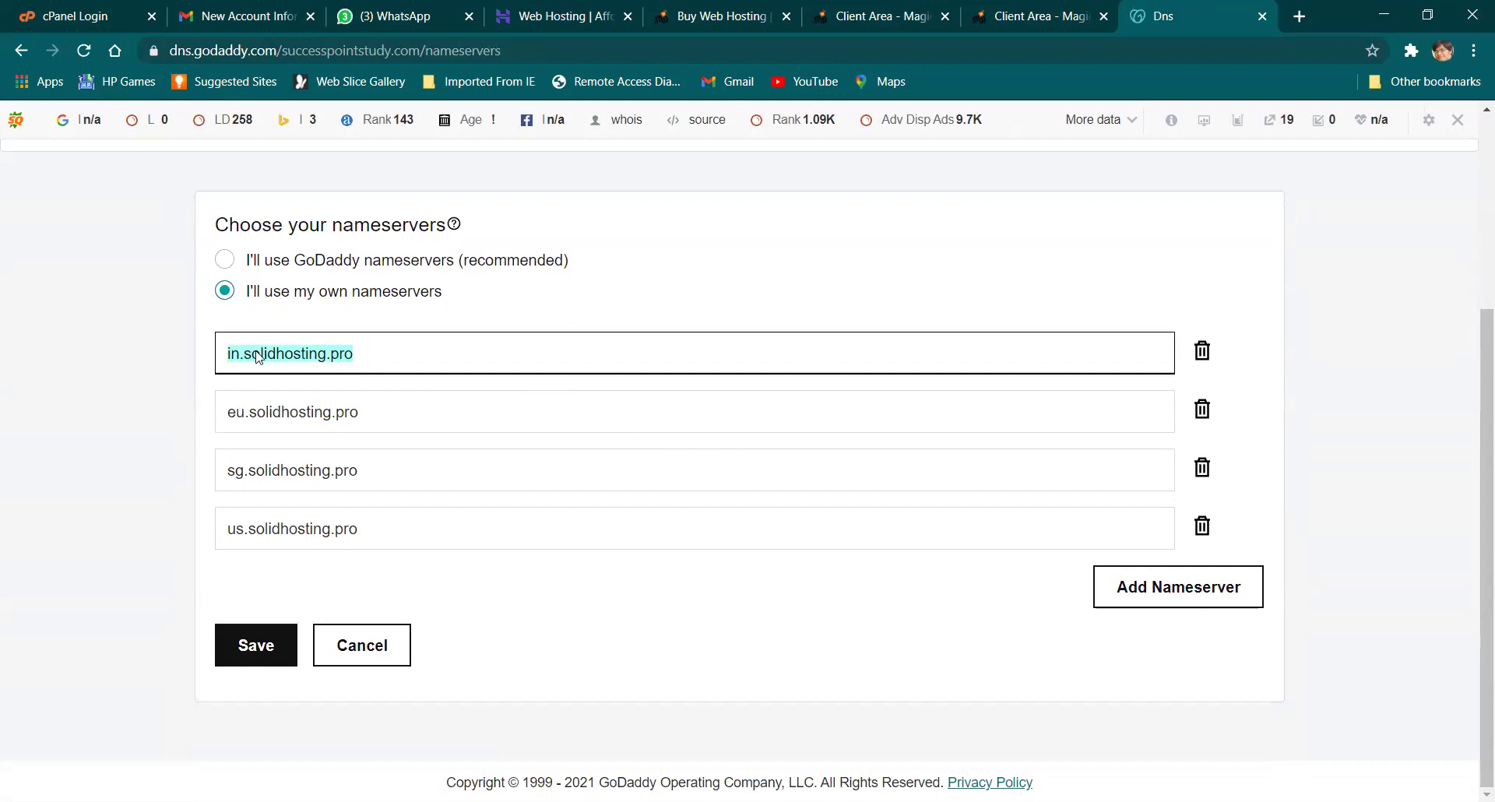
{"action": "right_click", "coordinate": [259, 355]}
{"action": "left_click", "coordinate": [572, 285]}
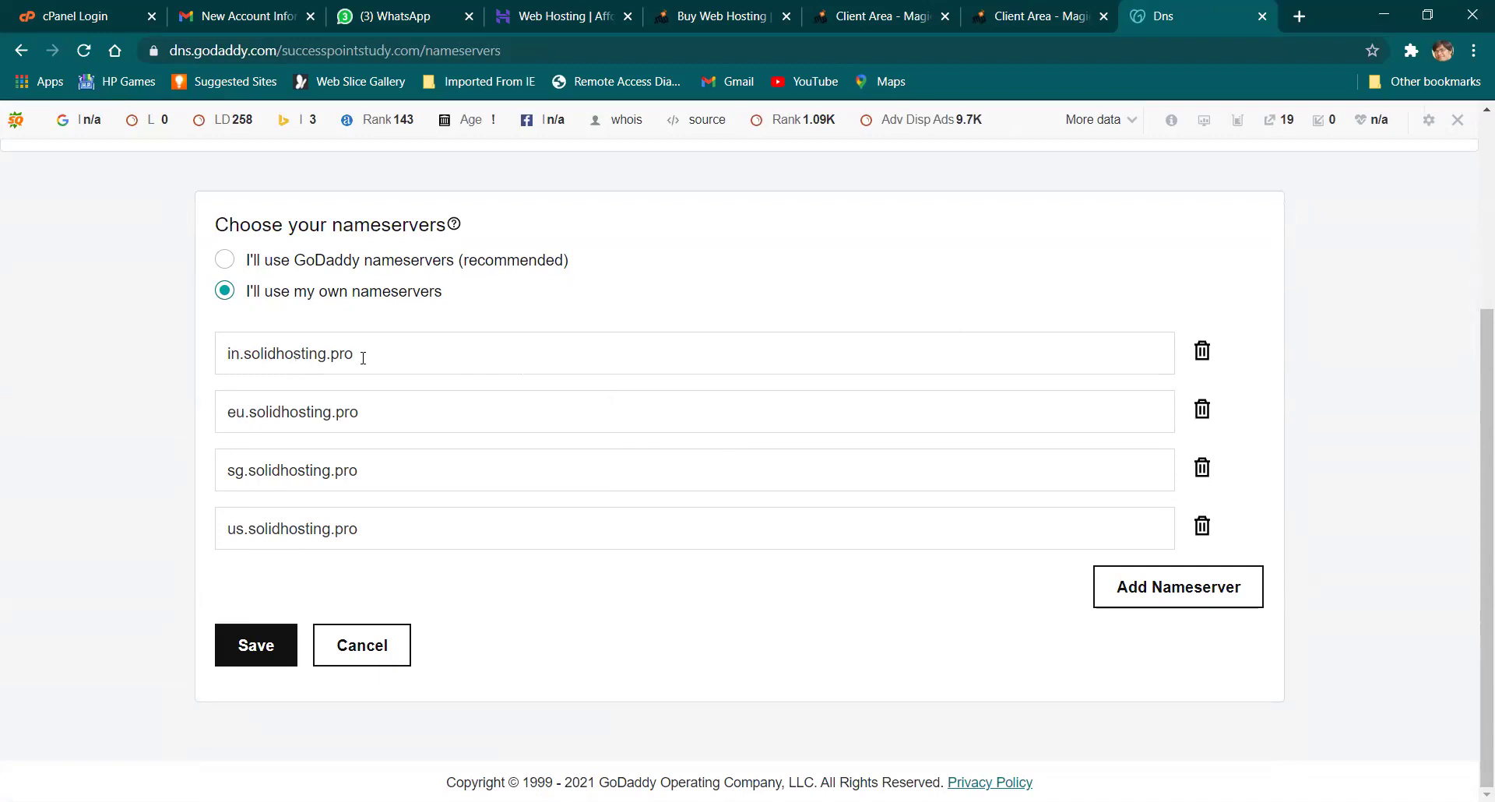
{"action": "left_click", "coordinate": [485, 349]}
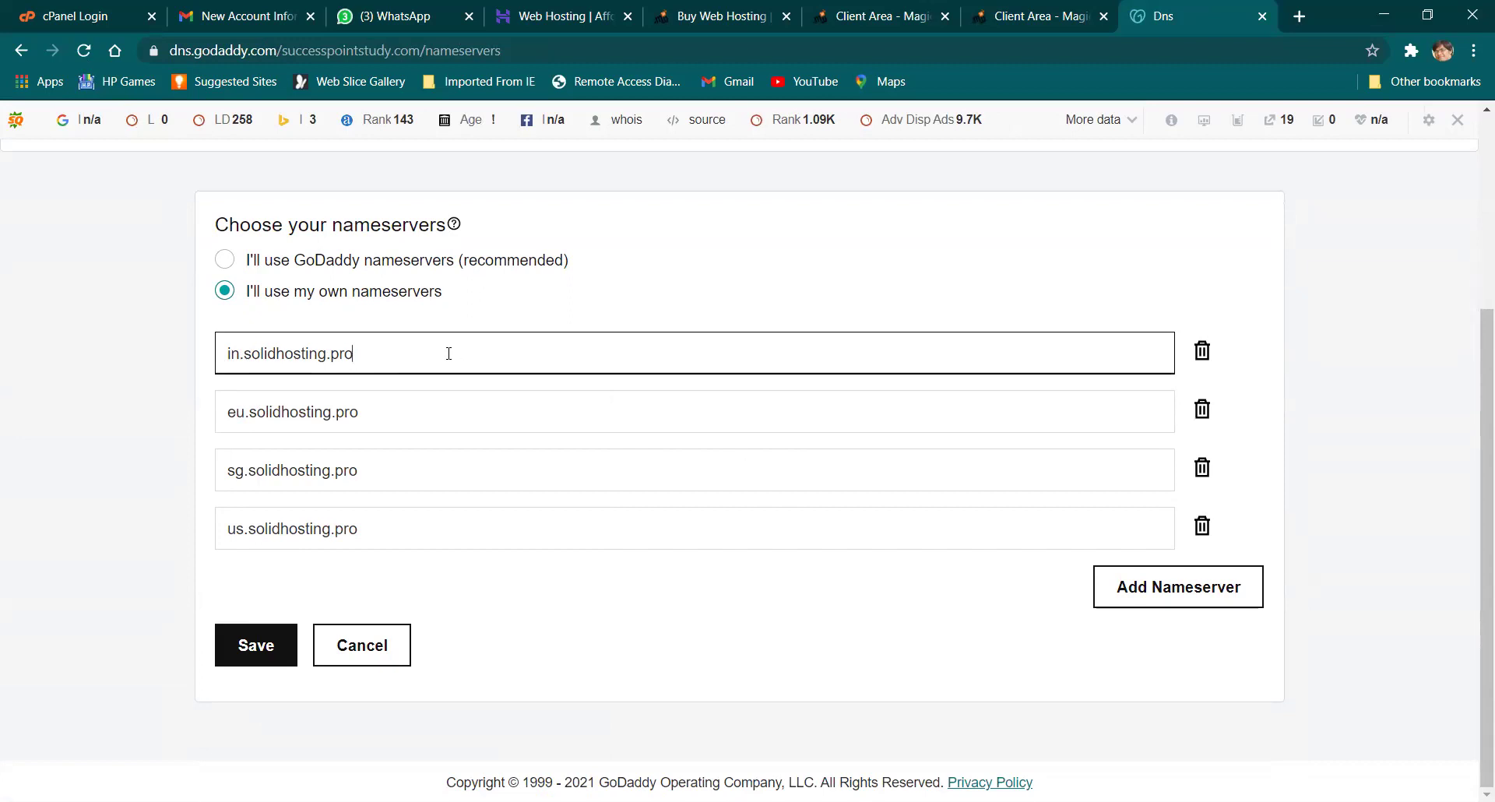
{"action": "left_click", "coordinate": [243, 15]}
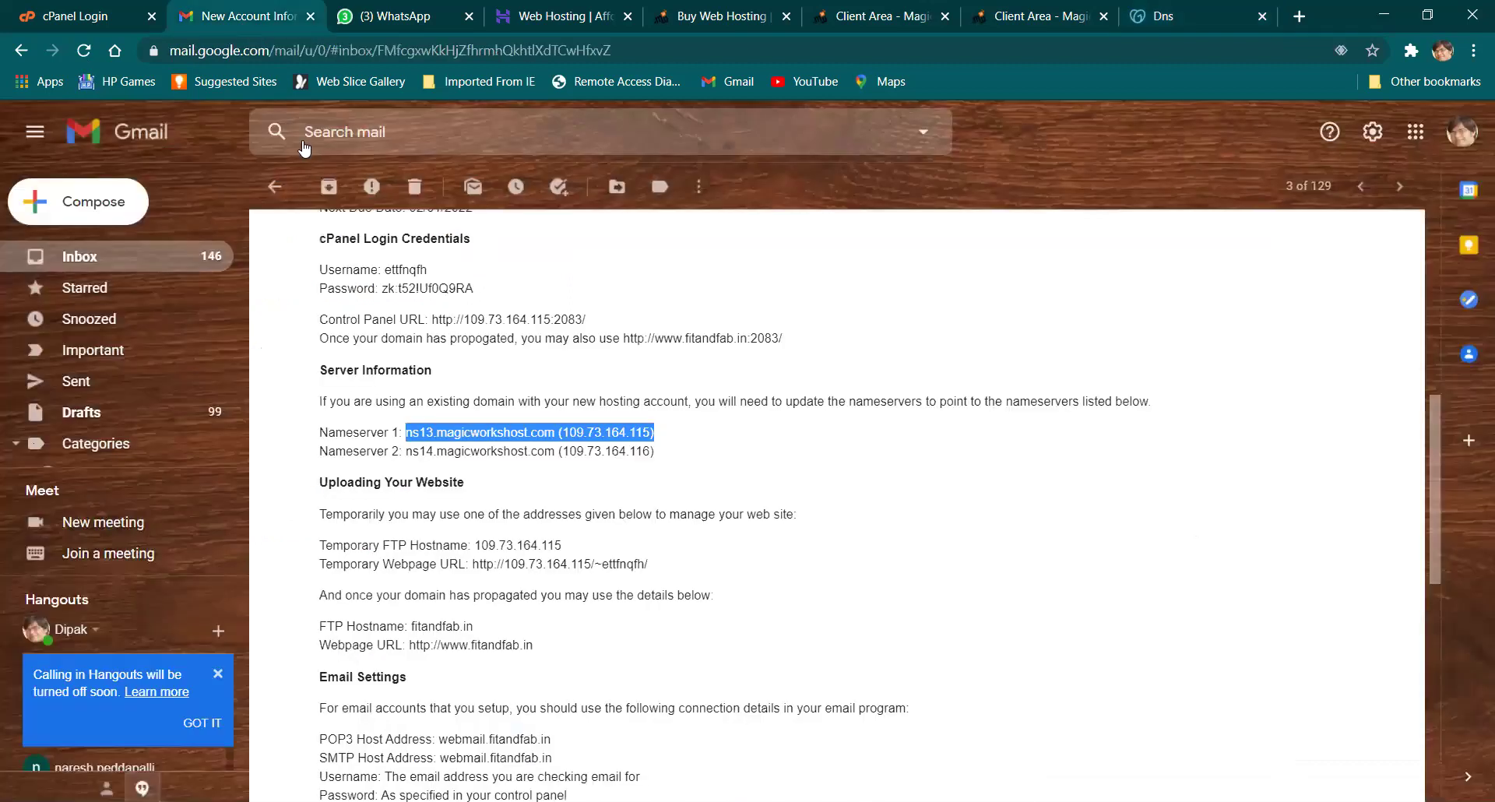
{"action": "left_click_drag", "start_coordinate": [666, 456], "coordinate": [407, 453]}
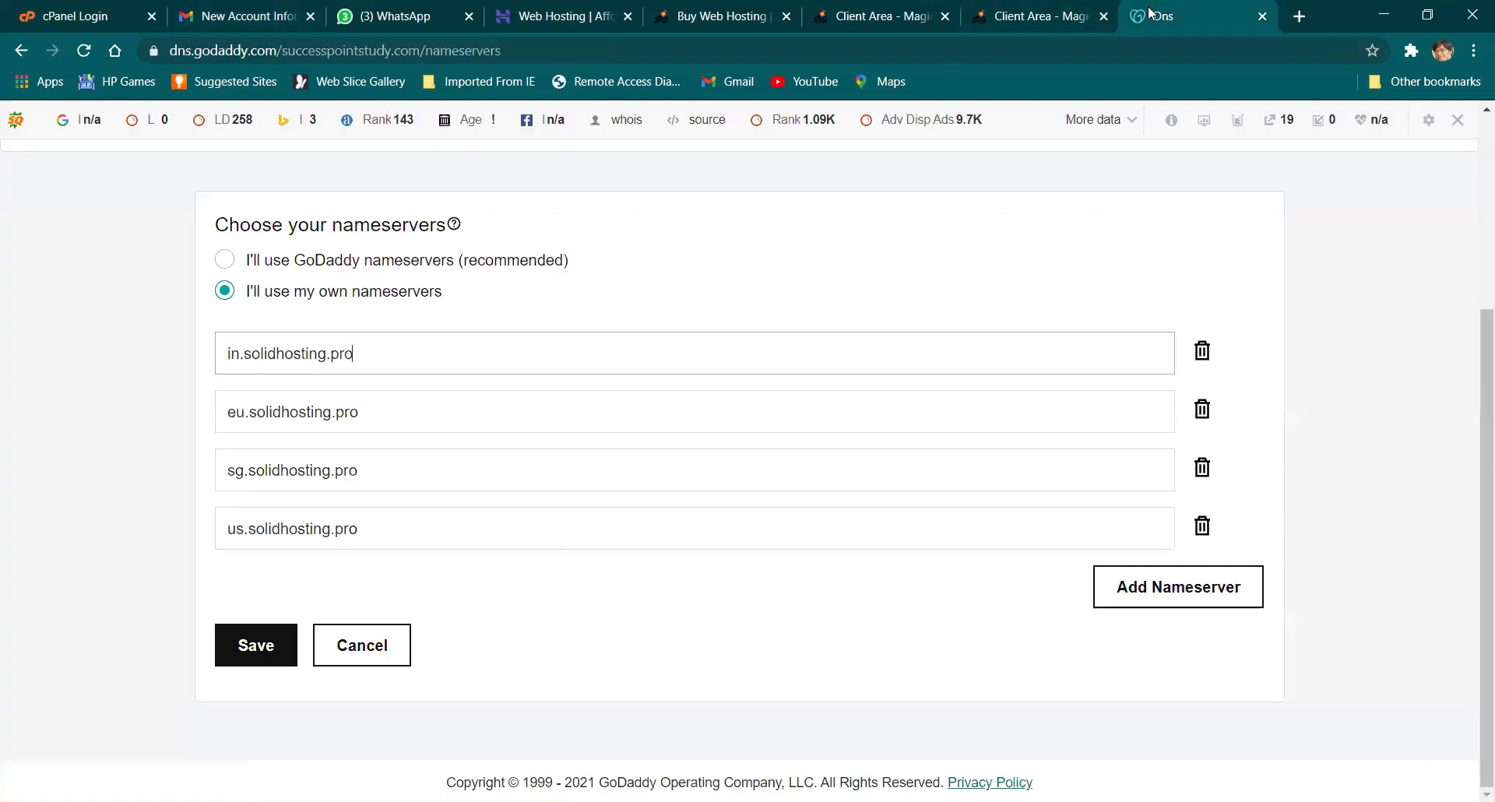
{"action": "left_click", "coordinate": [1151, 12]}
{"action": "left_click_drag", "start_coordinate": [354, 357], "coordinate": [228, 354]}
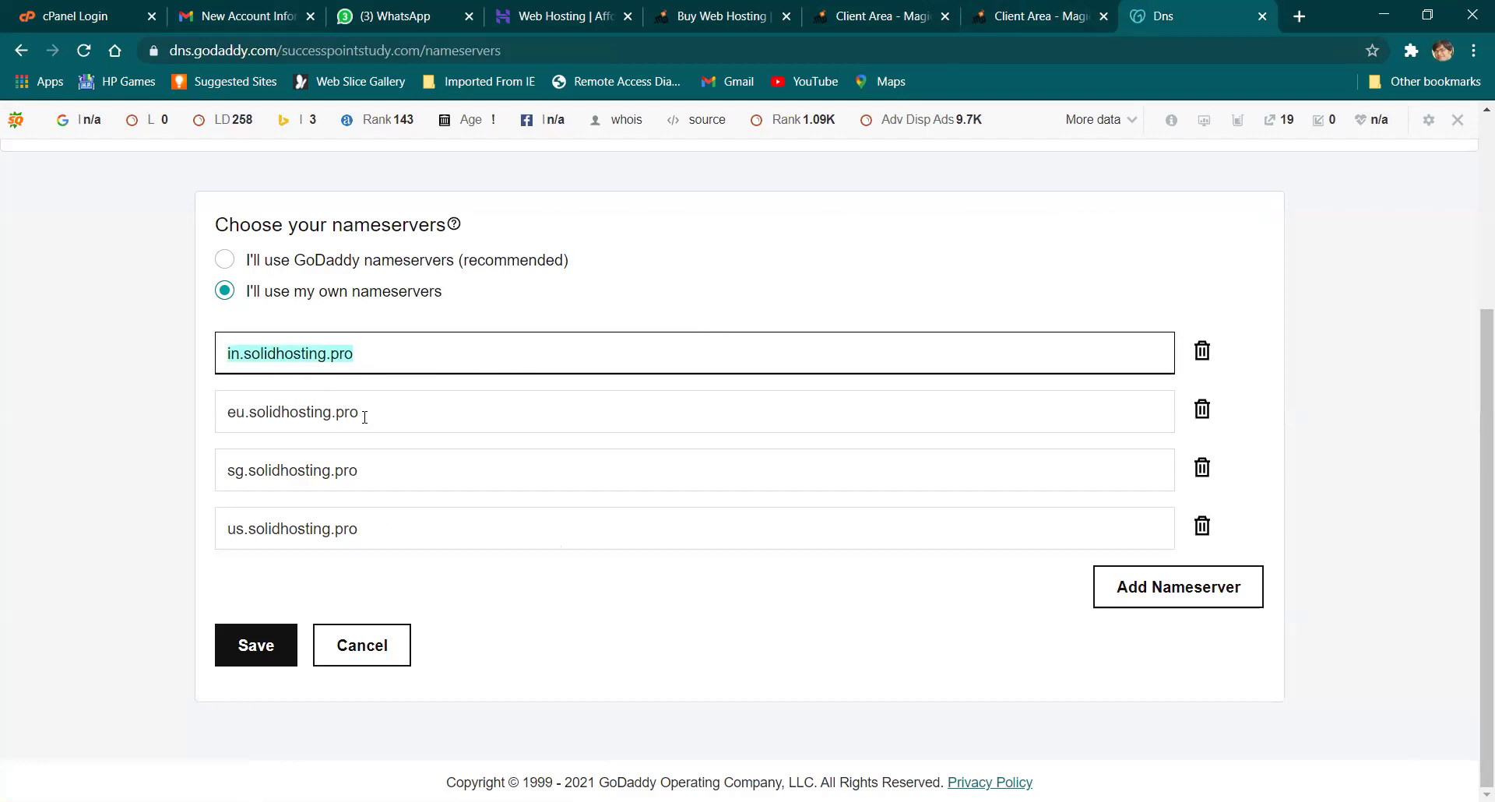
{"action": "left_click", "coordinate": [272, 15]}
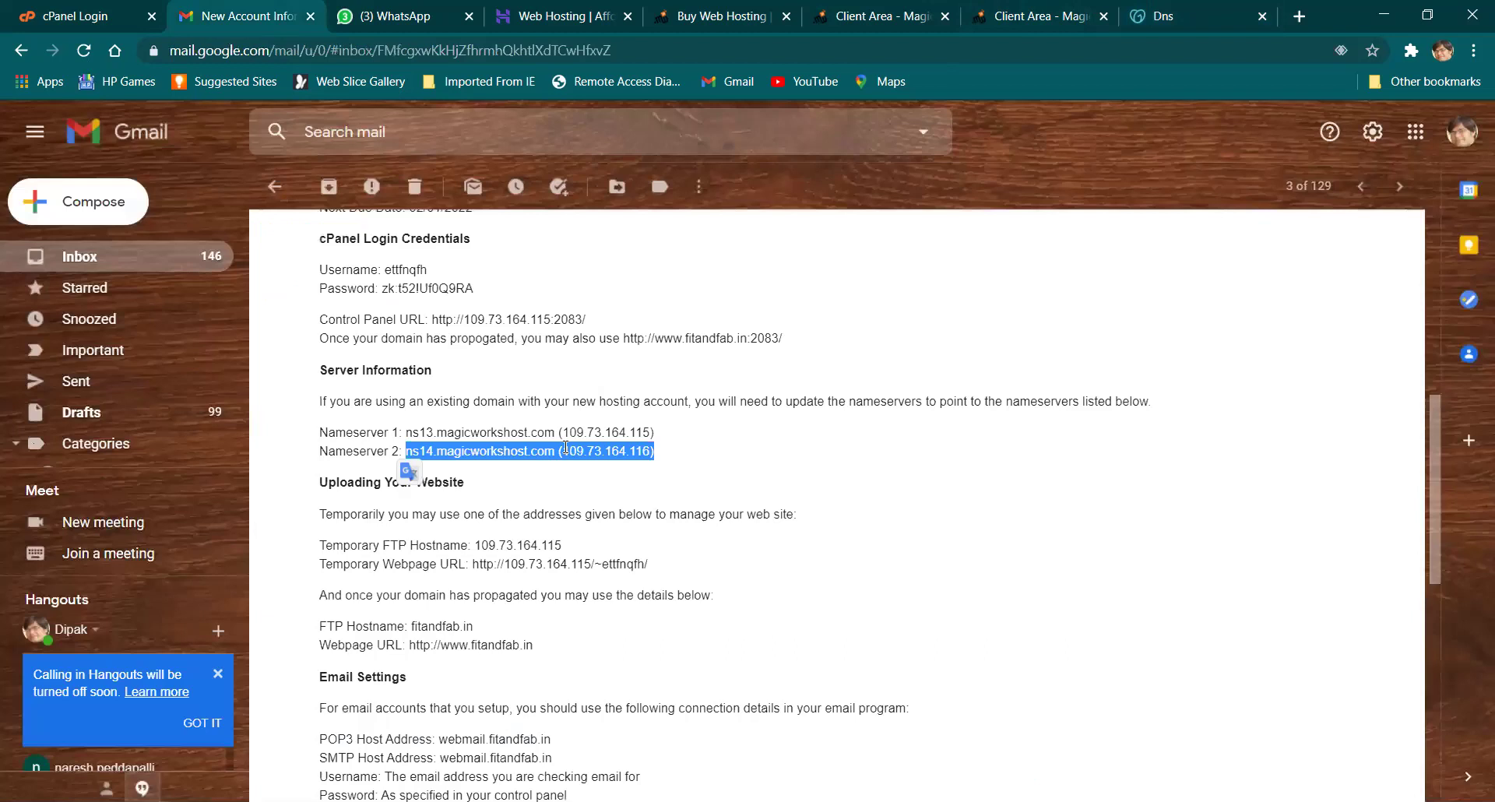
{"action": "left_click_drag", "start_coordinate": [655, 432], "coordinate": [403, 430]}
{"action": "left_click", "coordinate": [507, 473]}
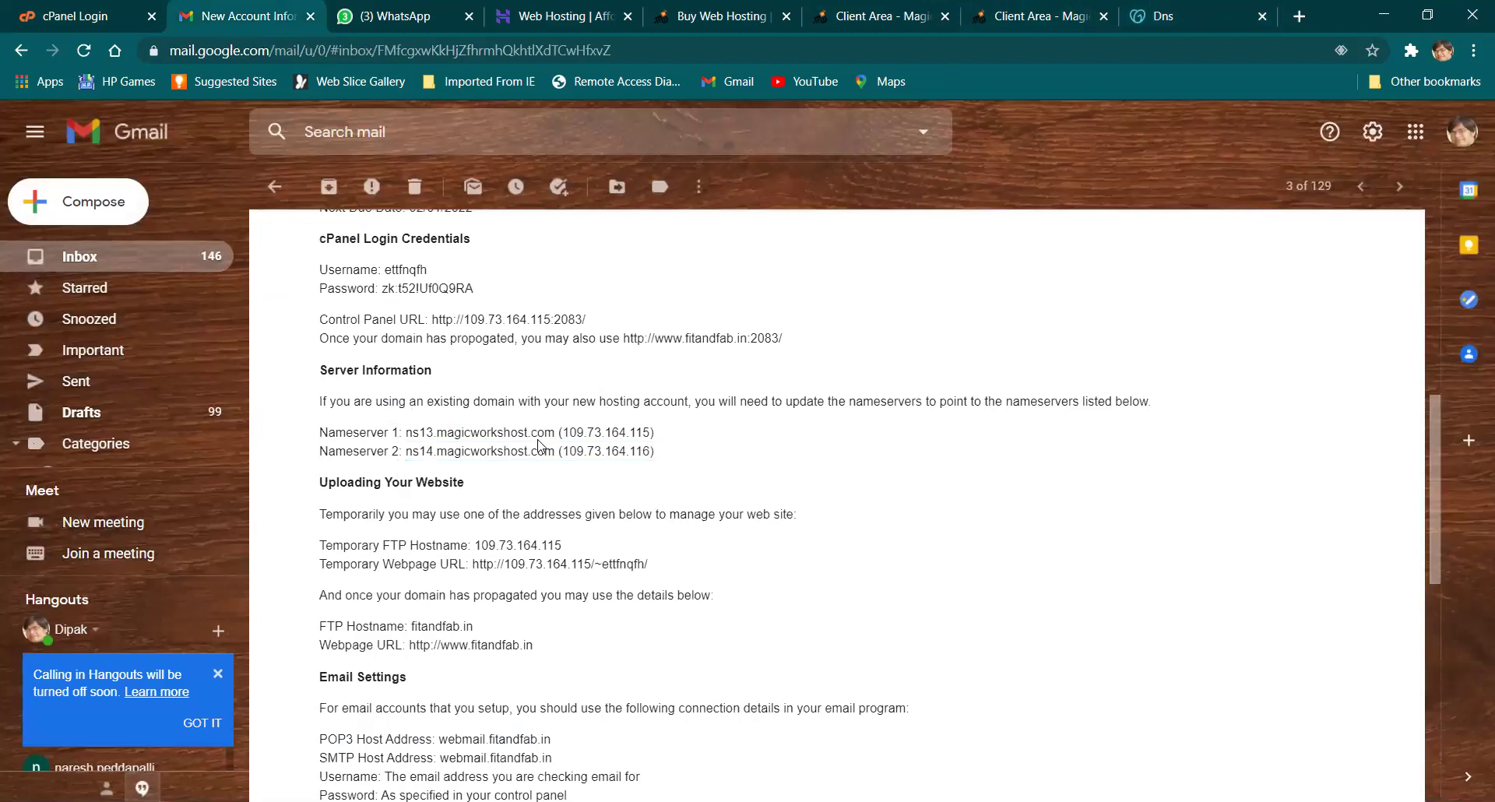
{"action": "left_click_drag", "start_coordinate": [556, 432], "coordinate": [405, 433]}
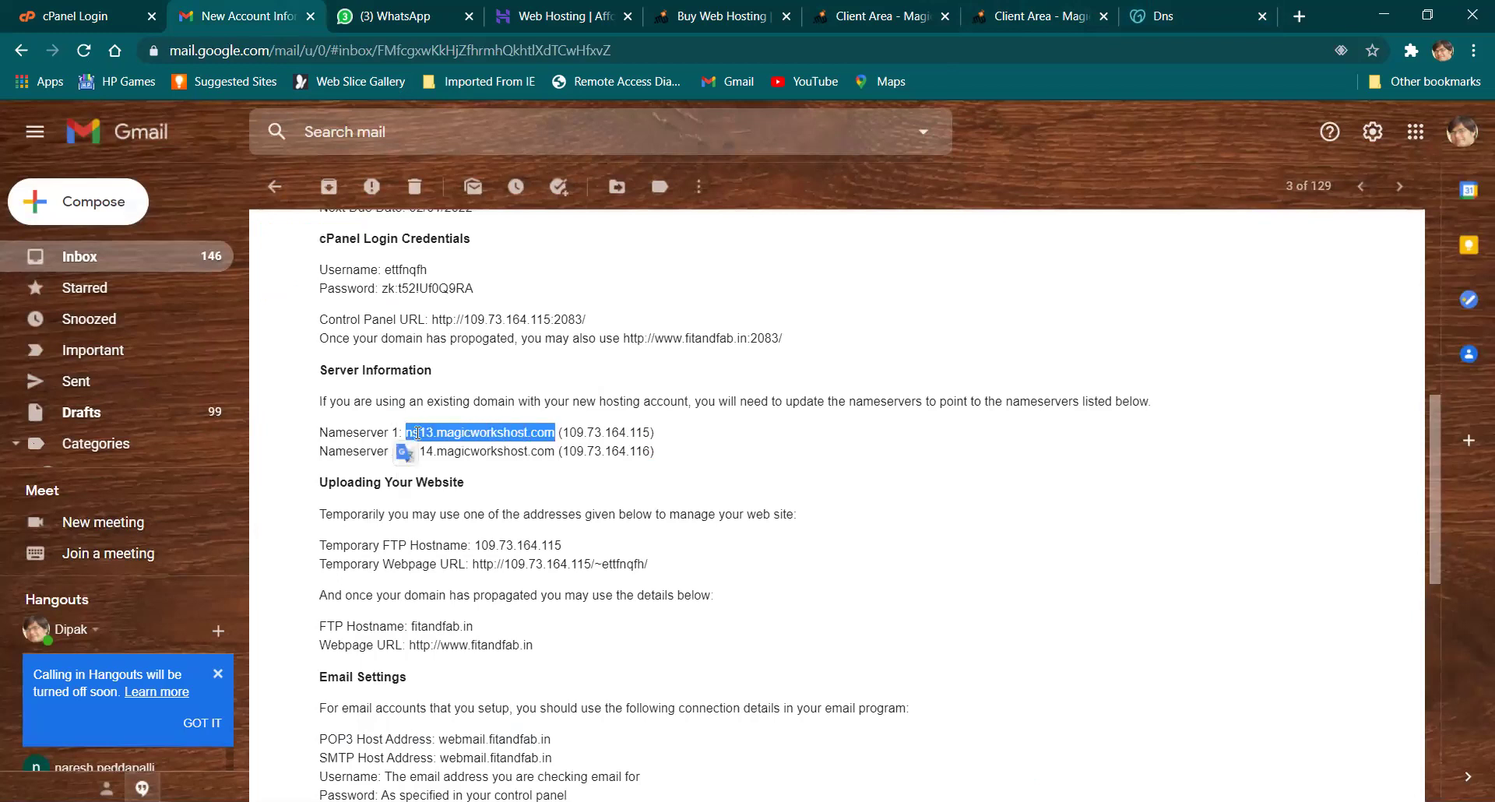
{"action": "right_click", "coordinate": [417, 433]}
{"action": "left_click", "coordinate": [477, 447]}
{"action": "left_click", "coordinate": [1168, 14]}
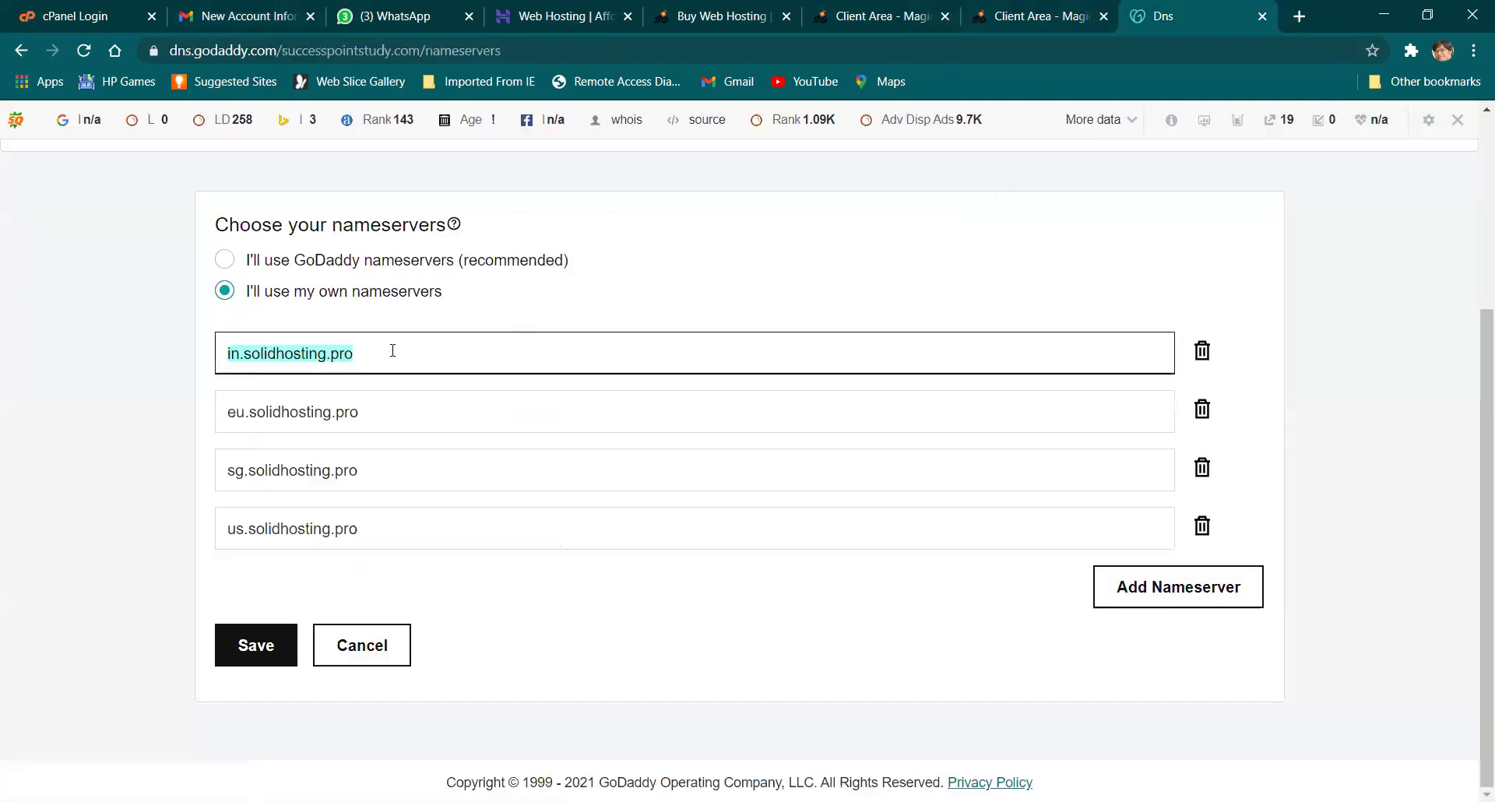
{"action": "left_click", "coordinate": [282, 14]}
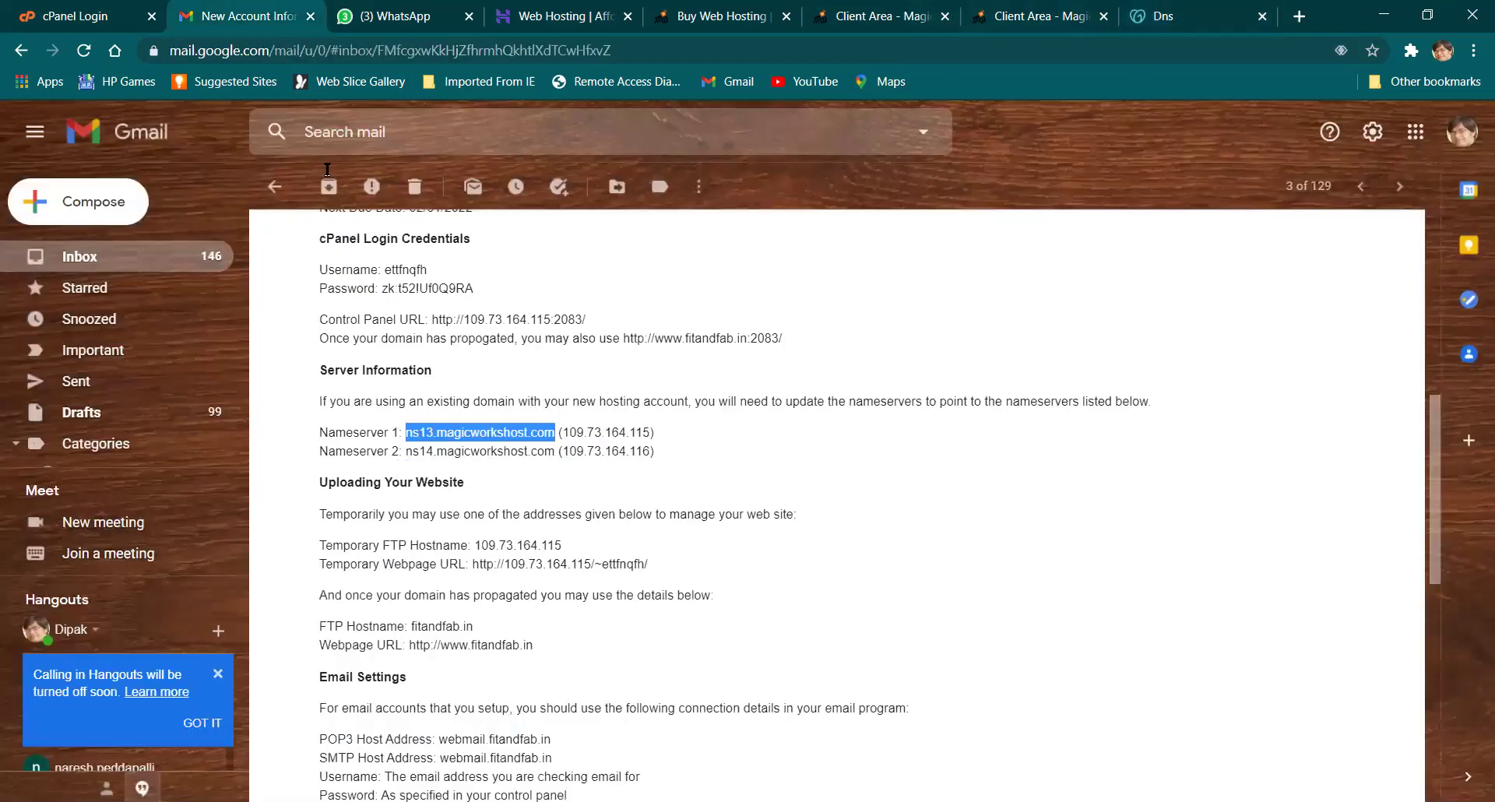
{"action": "left_click", "coordinate": [1074, 11]}
{"action": "left_click", "coordinate": [1163, 12]}
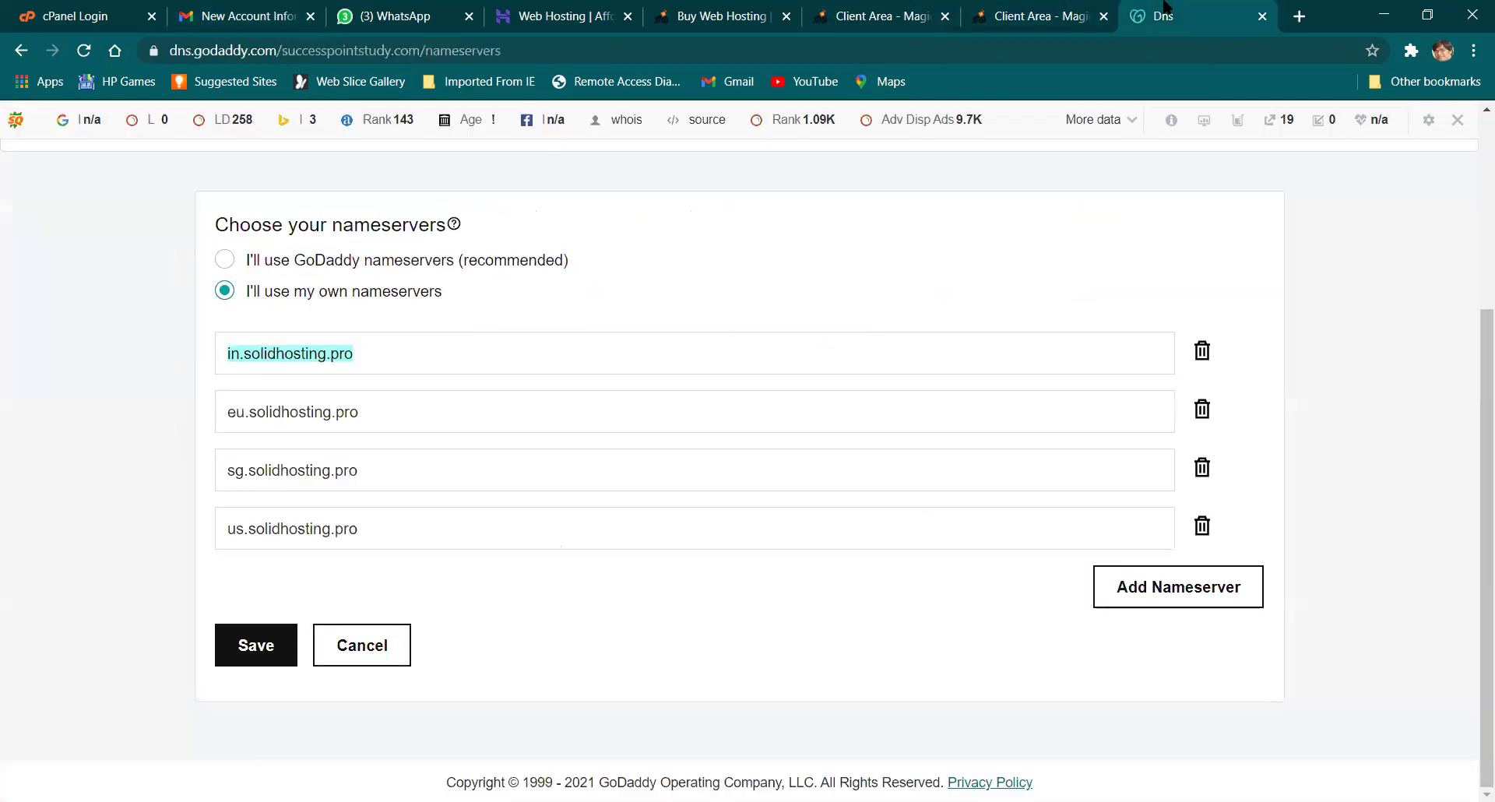
{"action": "left_click", "coordinate": [357, 347]}
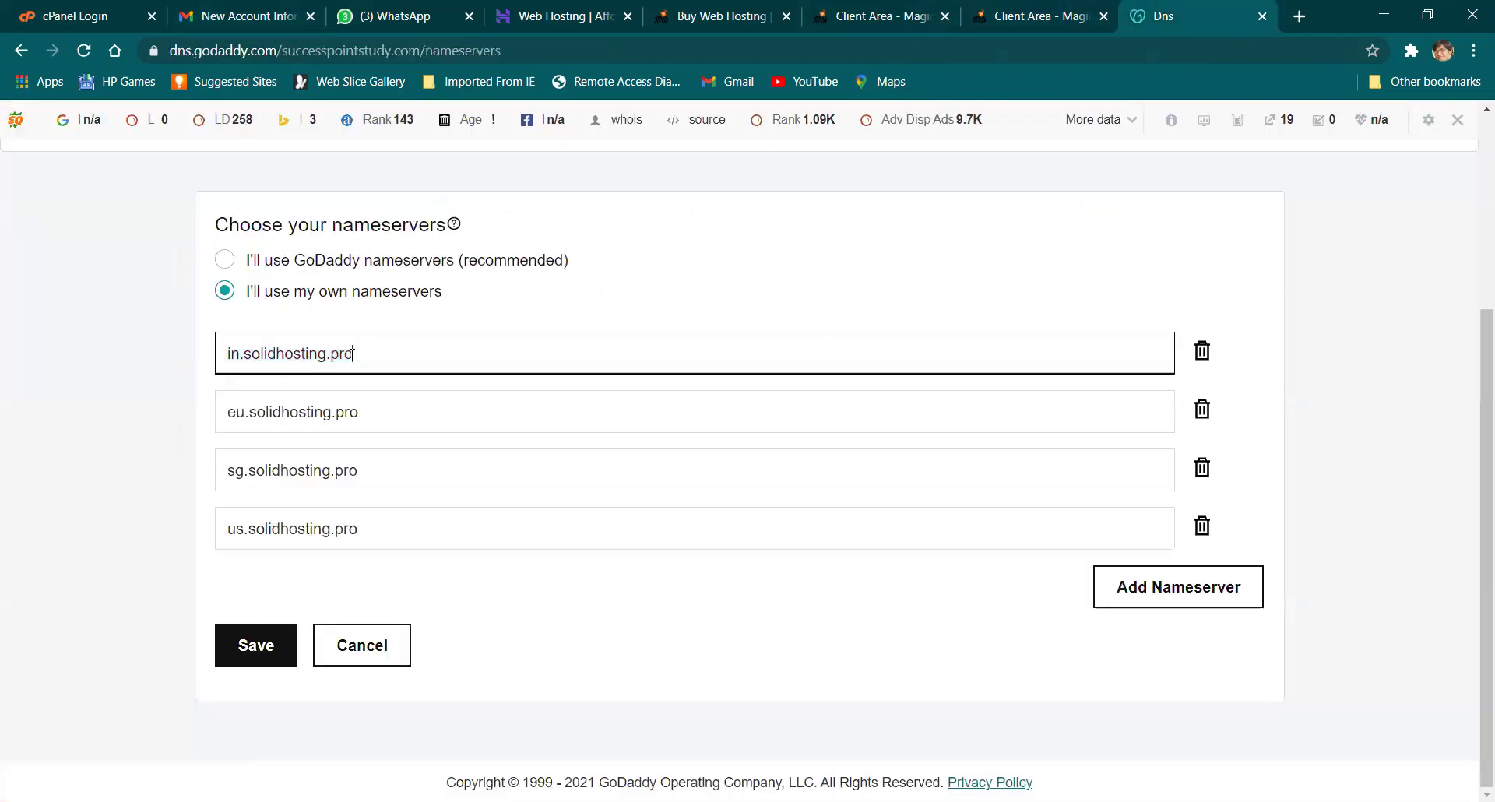
{"action": "left_click_drag", "start_coordinate": [352, 354], "coordinate": [220, 355]}
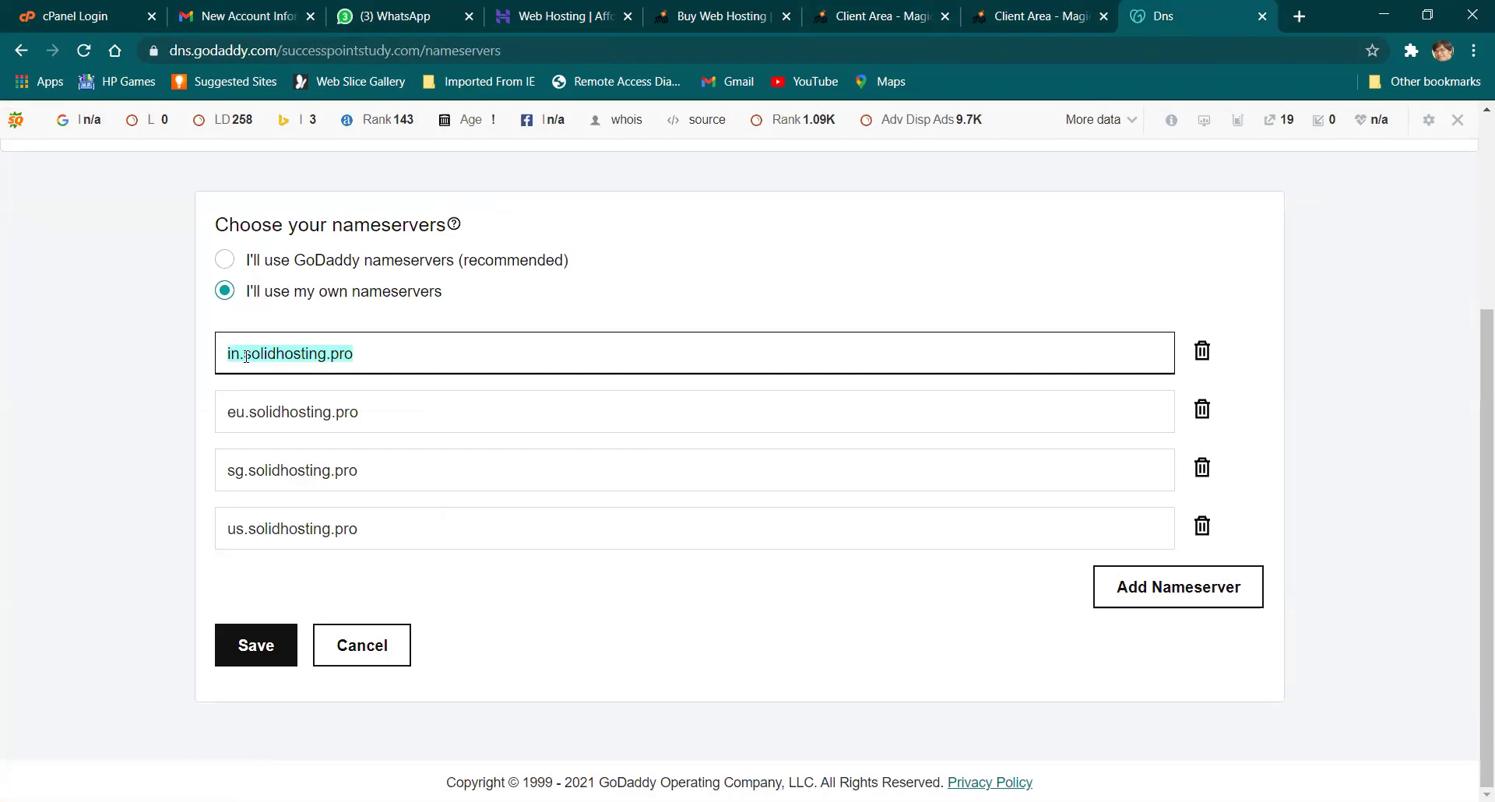
{"action": "left_click", "coordinate": [375, 414]}
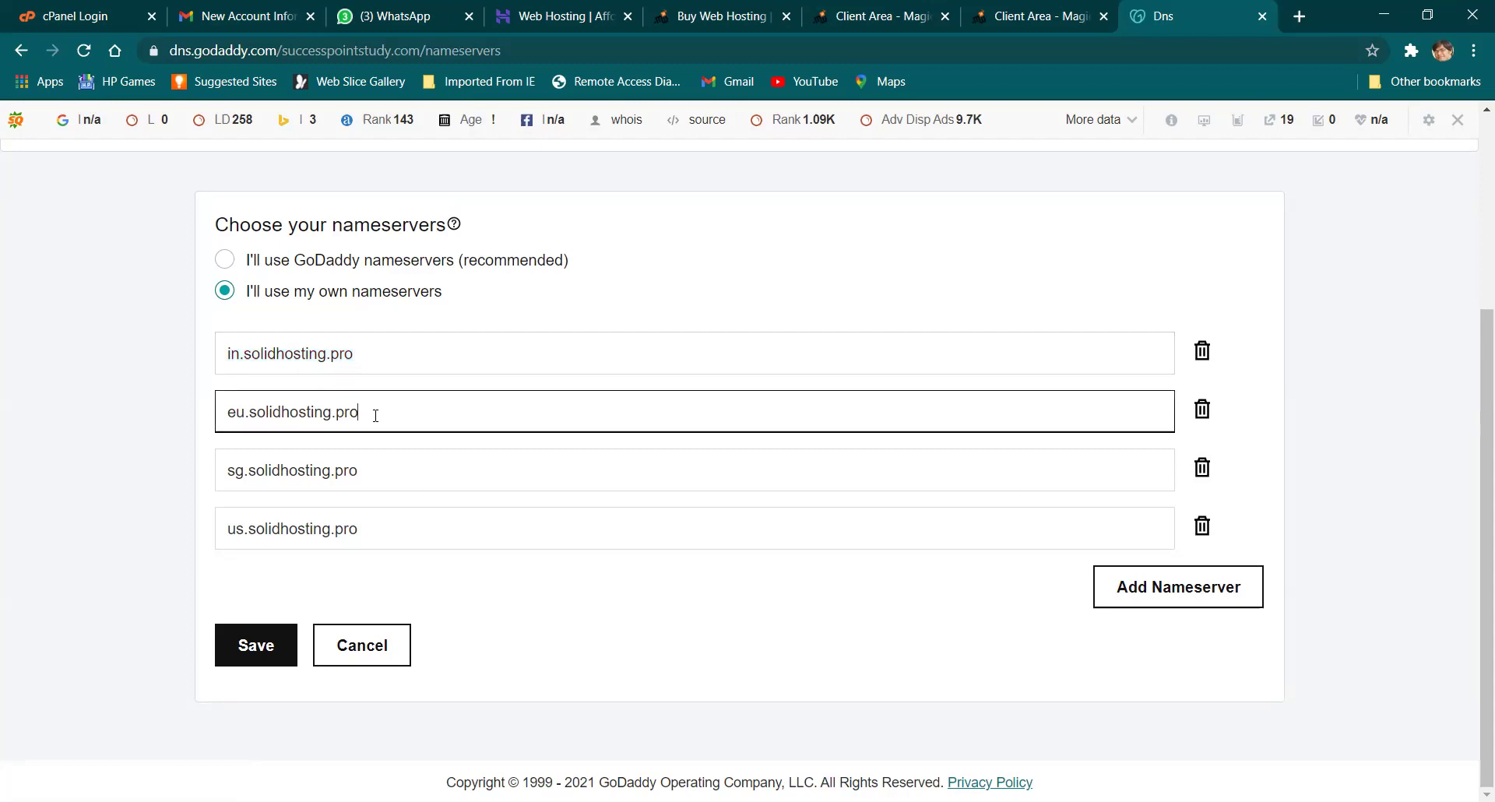
Add and then delete an empty fifth nameserver, saving the four solidhosting.pro nameservers unchanged
{"action": "left_click_drag", "start_coordinate": [370, 415], "coordinate": [168, 418]}
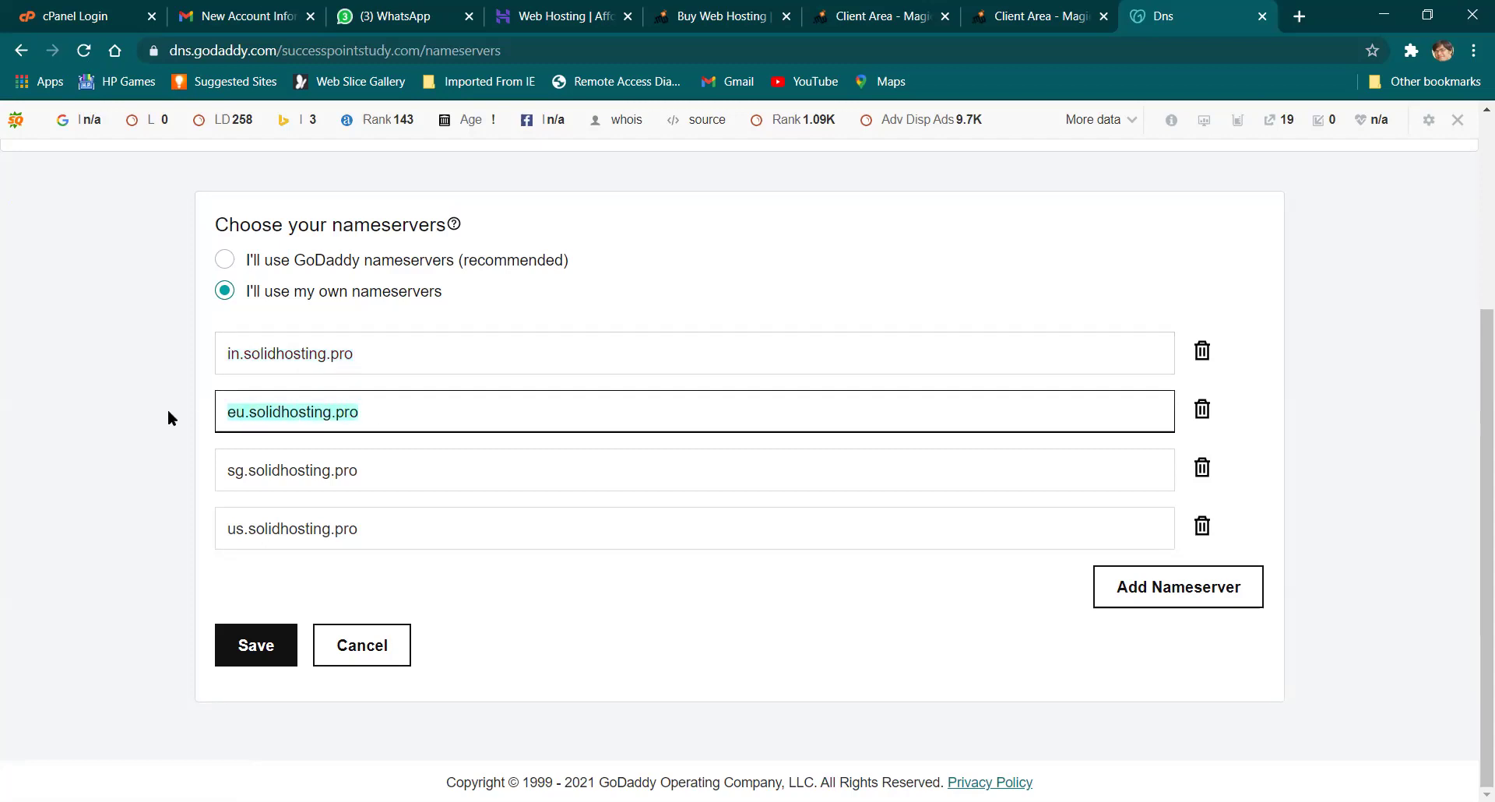
{"action": "right_click", "coordinate": [285, 413]}
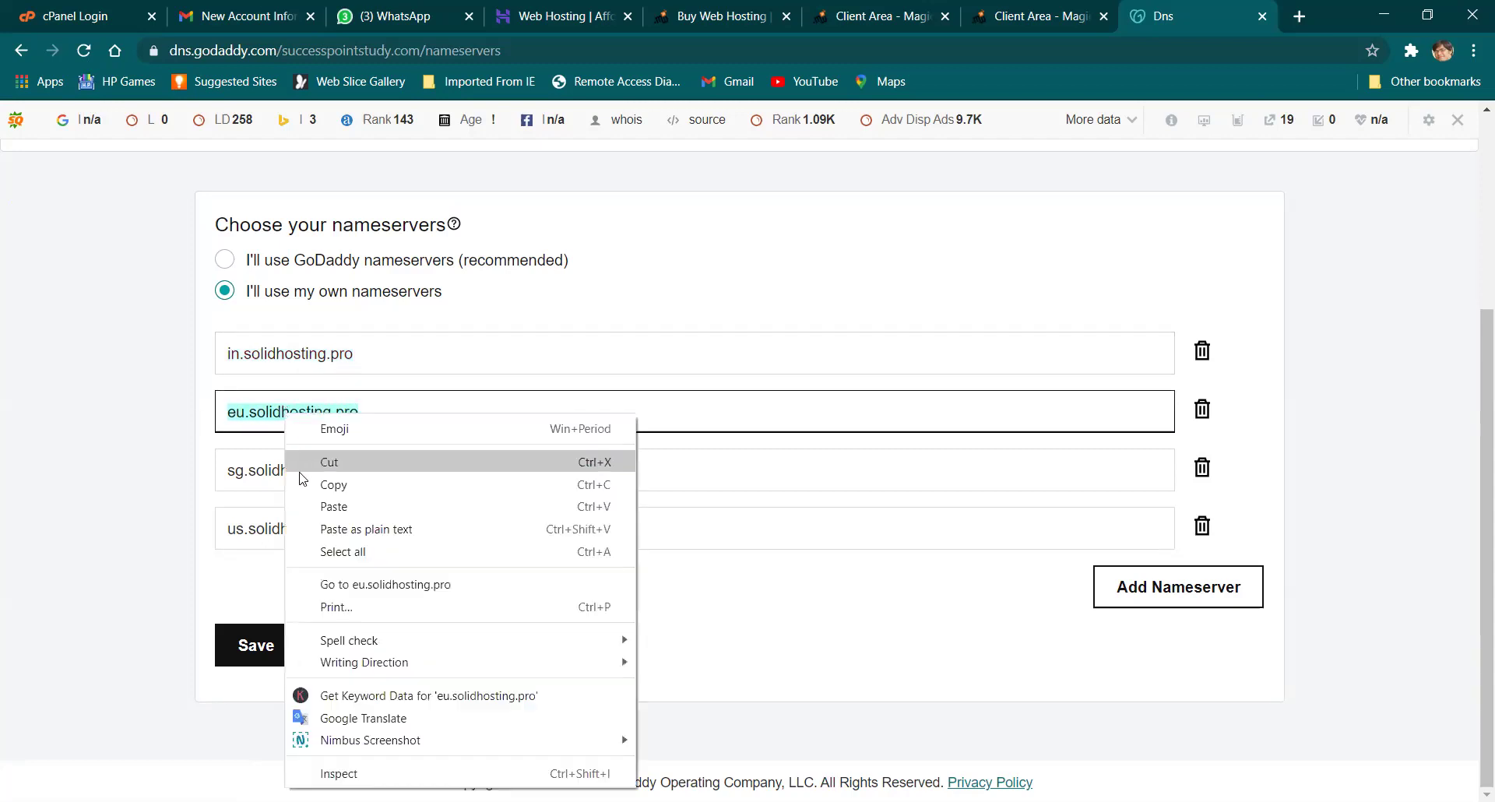
{"action": "left_click", "coordinate": [267, 471]}
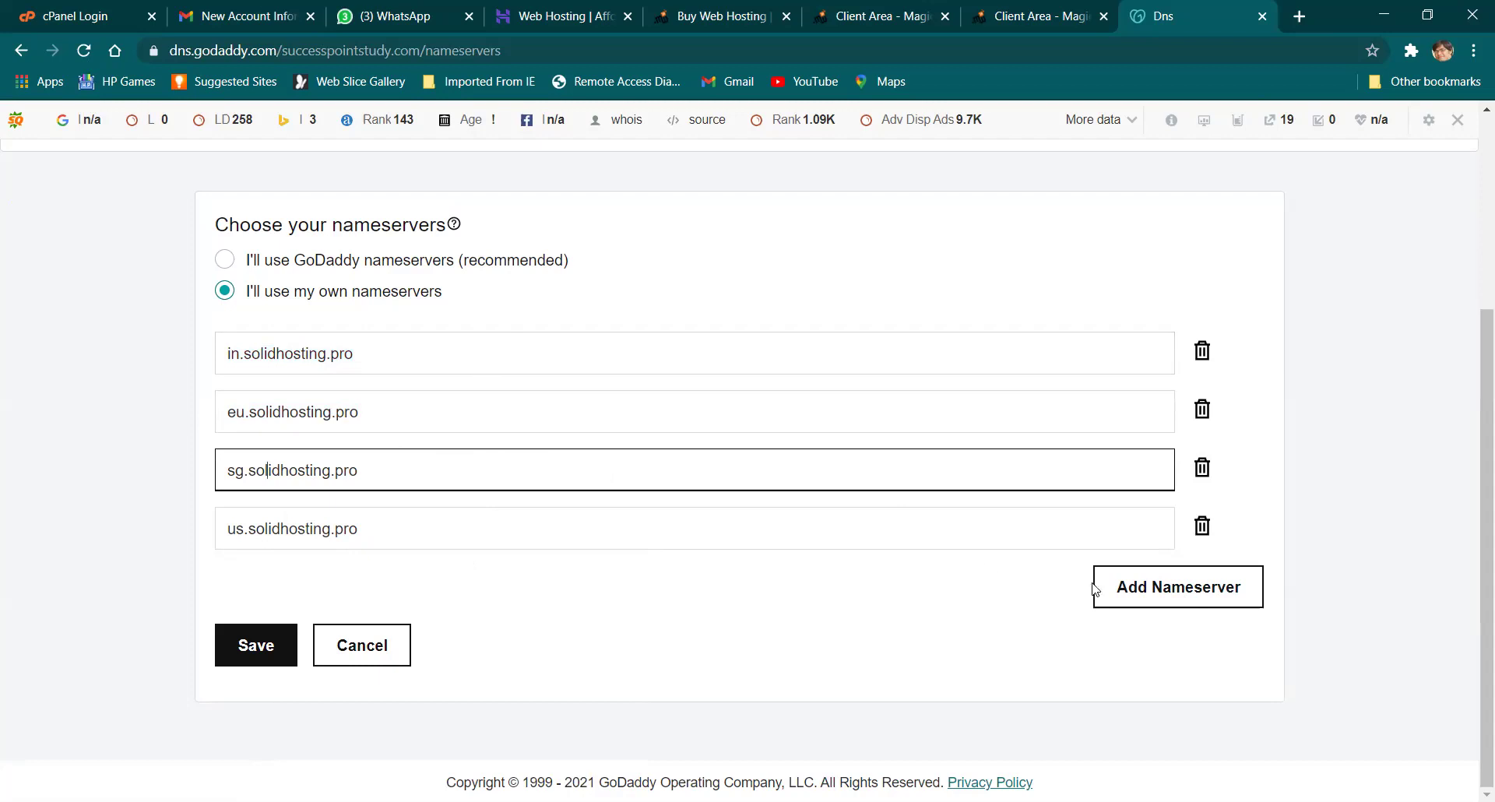
{"action": "left_click", "coordinate": [1125, 590]}
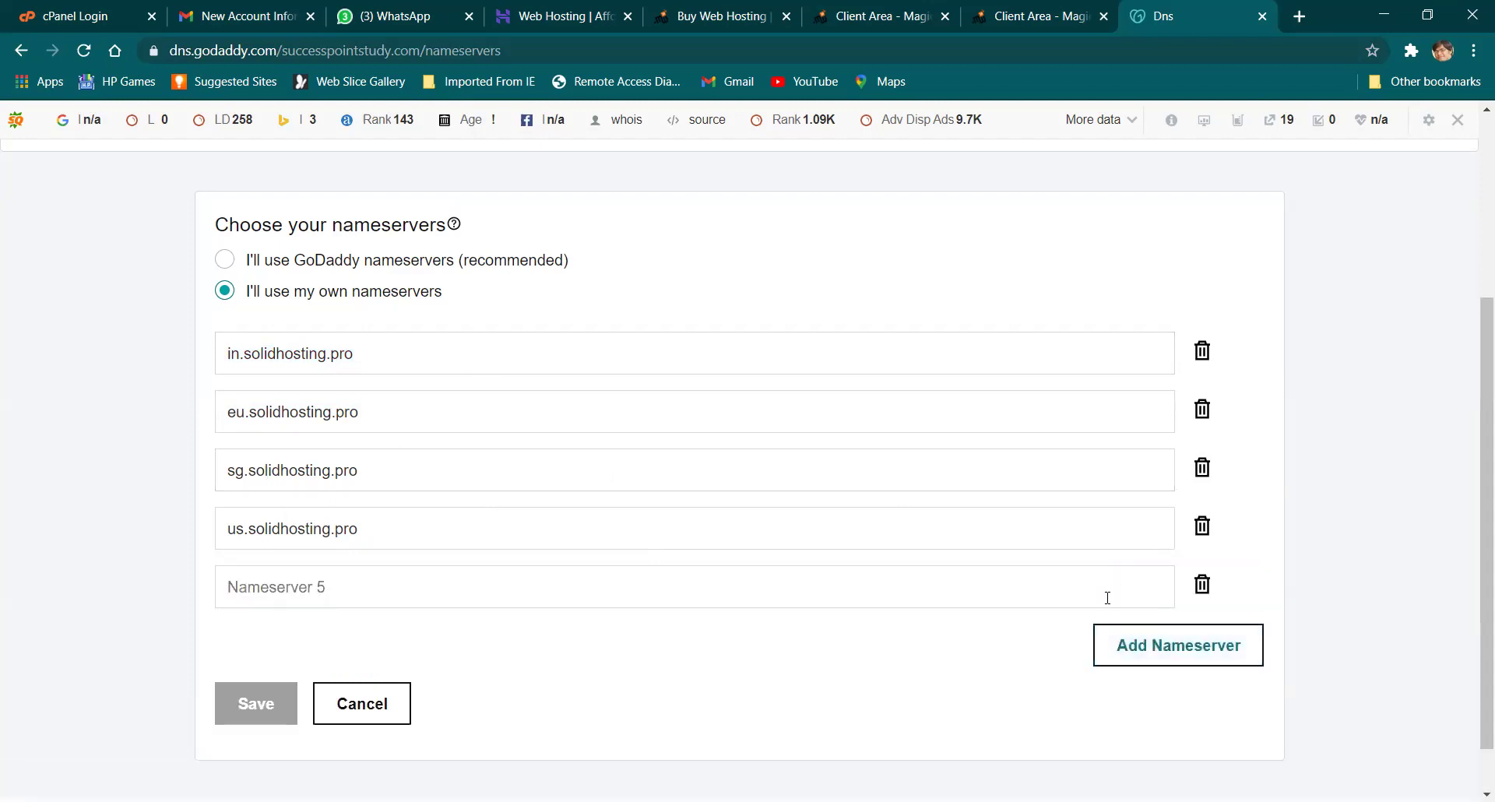
{"action": "left_click", "coordinate": [481, 584]}
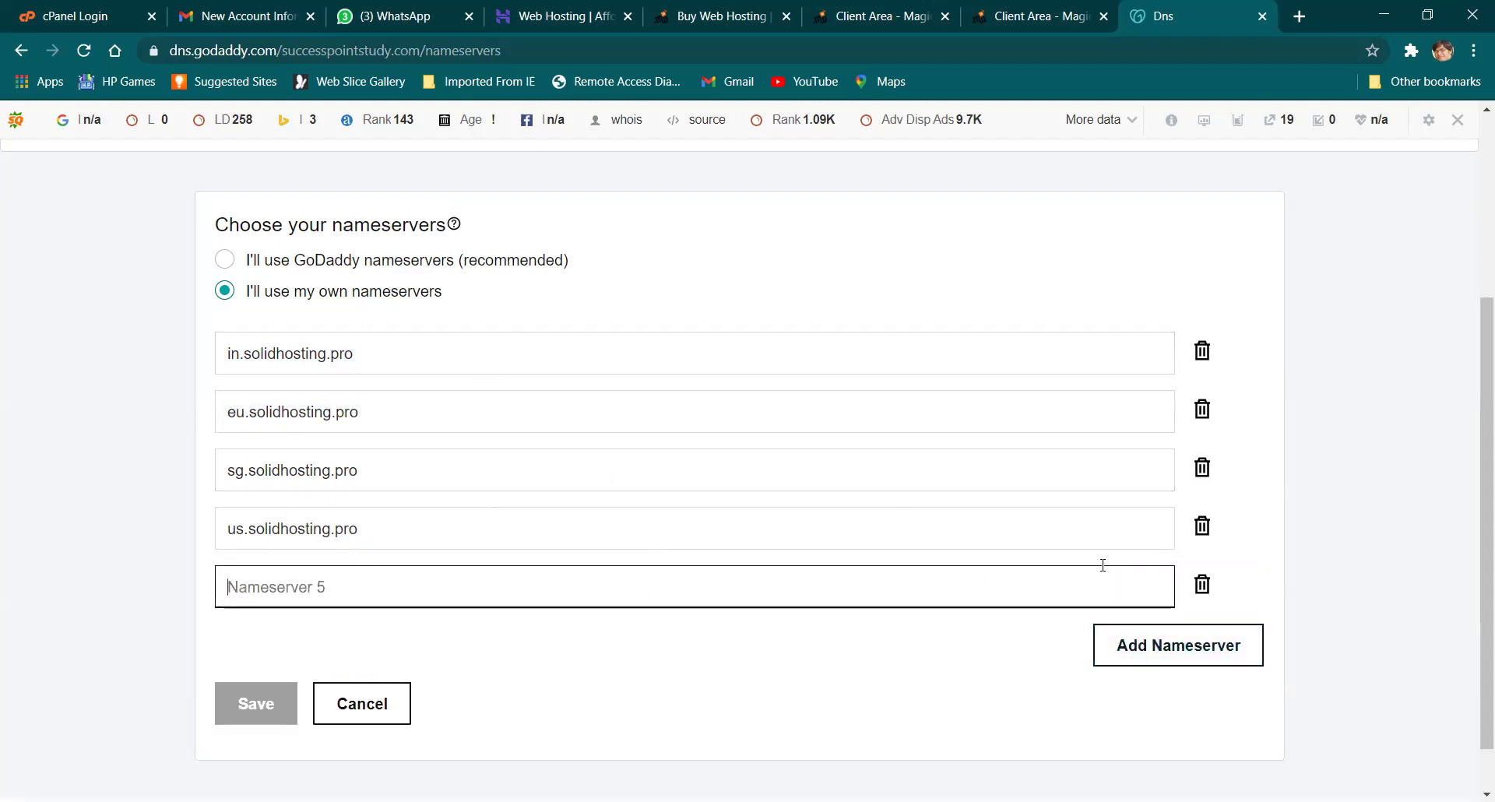
{"action": "left_click", "coordinate": [1202, 584]}
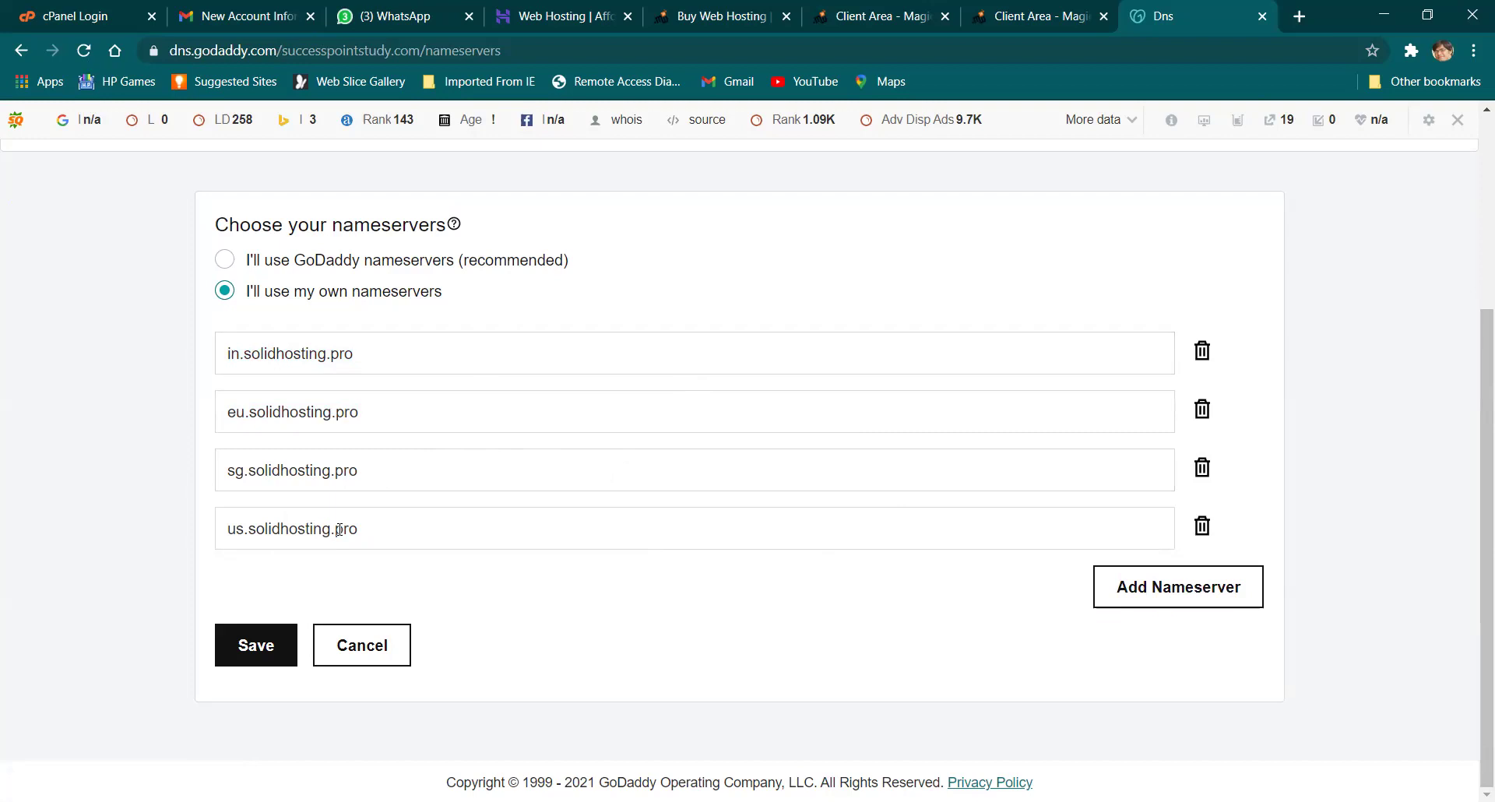
{"action": "left_click", "coordinate": [255, 645]}
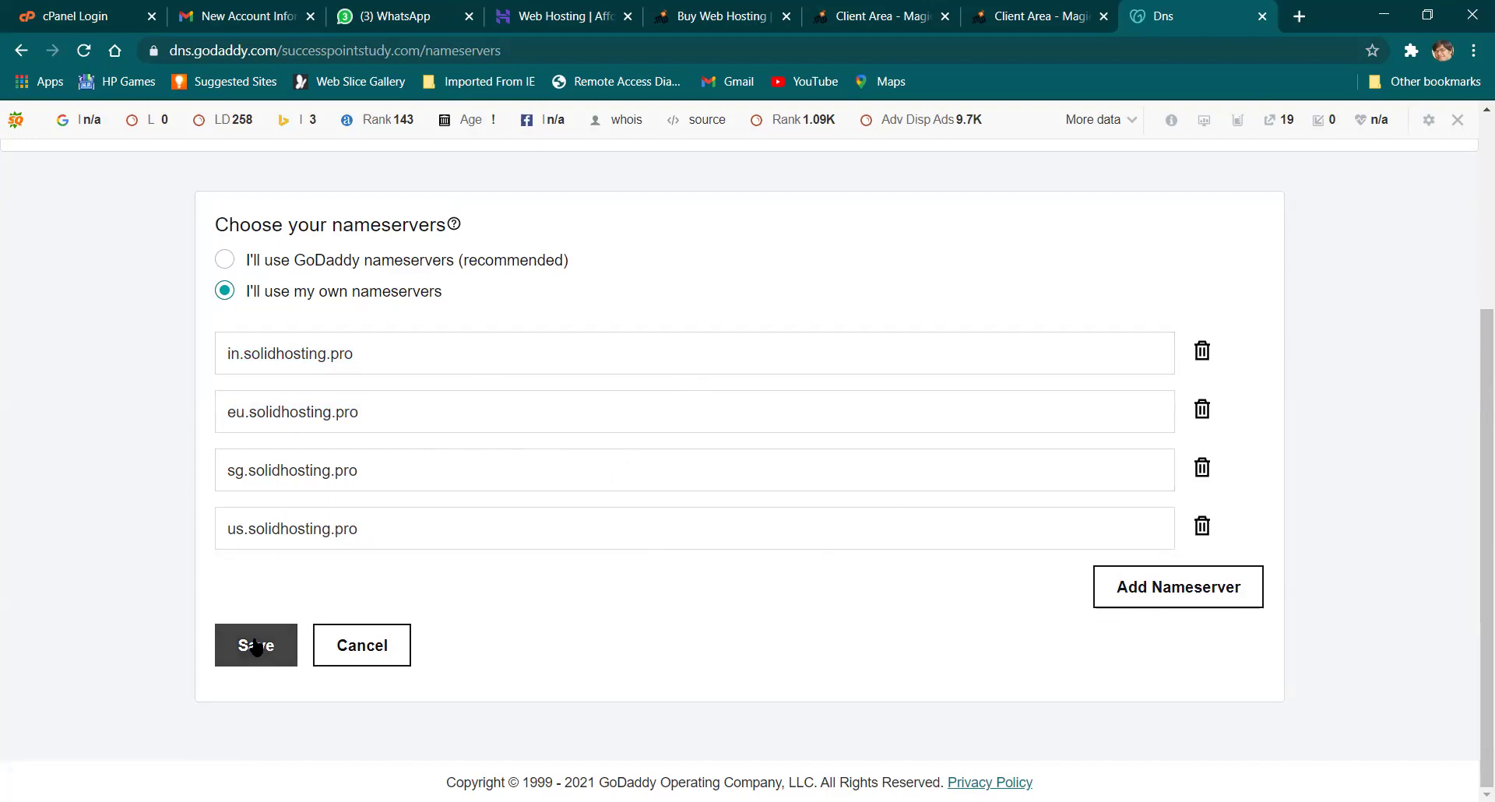
{"action": "scroll", "coordinate": [810, 499], "scroll_direction": "up", "scroll_amount": 4}
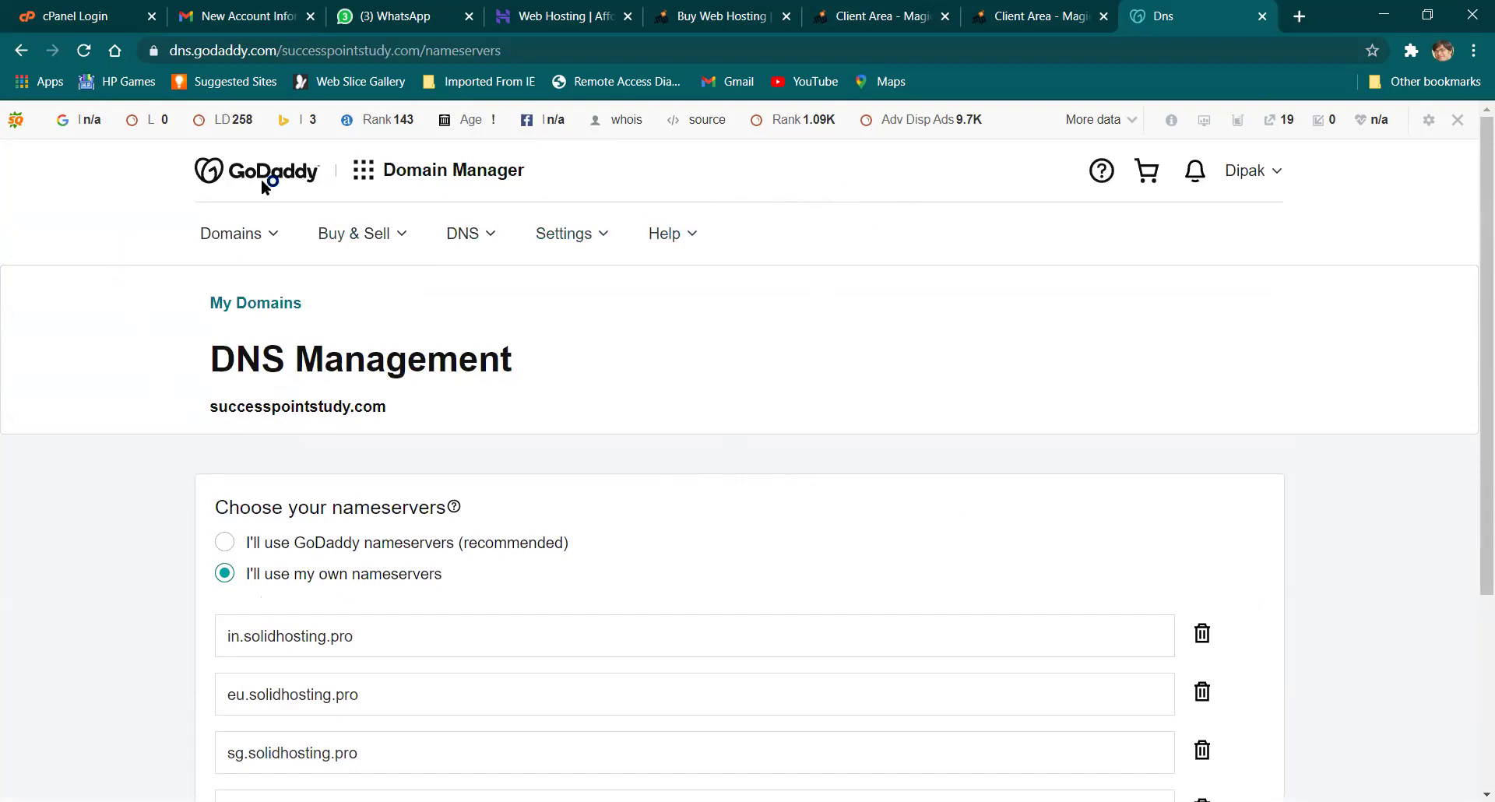
Select the :2083 port in the cPanel login address, checking the GoDaddy form and Hostinger plans
{"action": "left_click", "coordinate": [87, 19]}
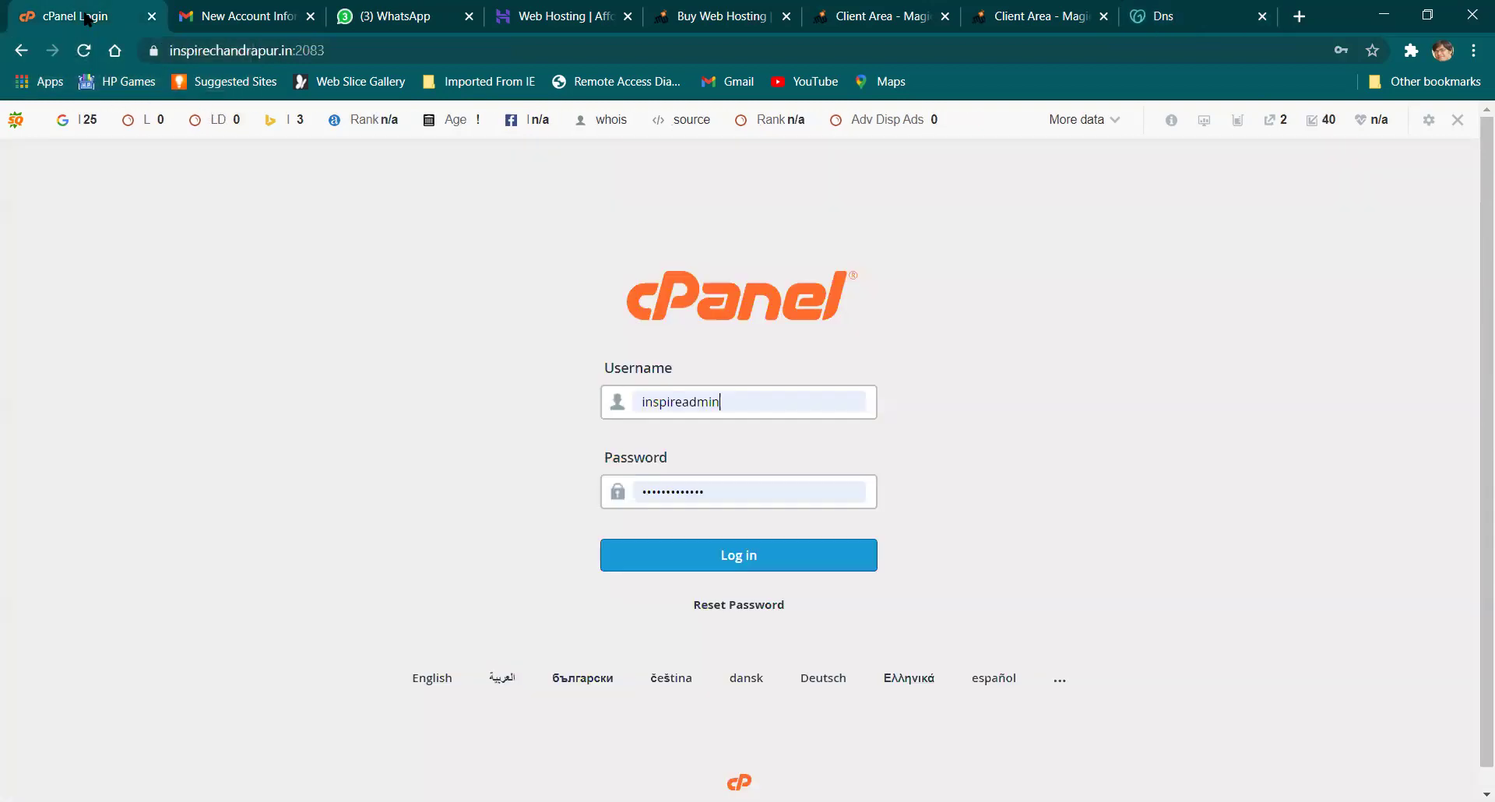
{"action": "left_click", "coordinate": [327, 49]}
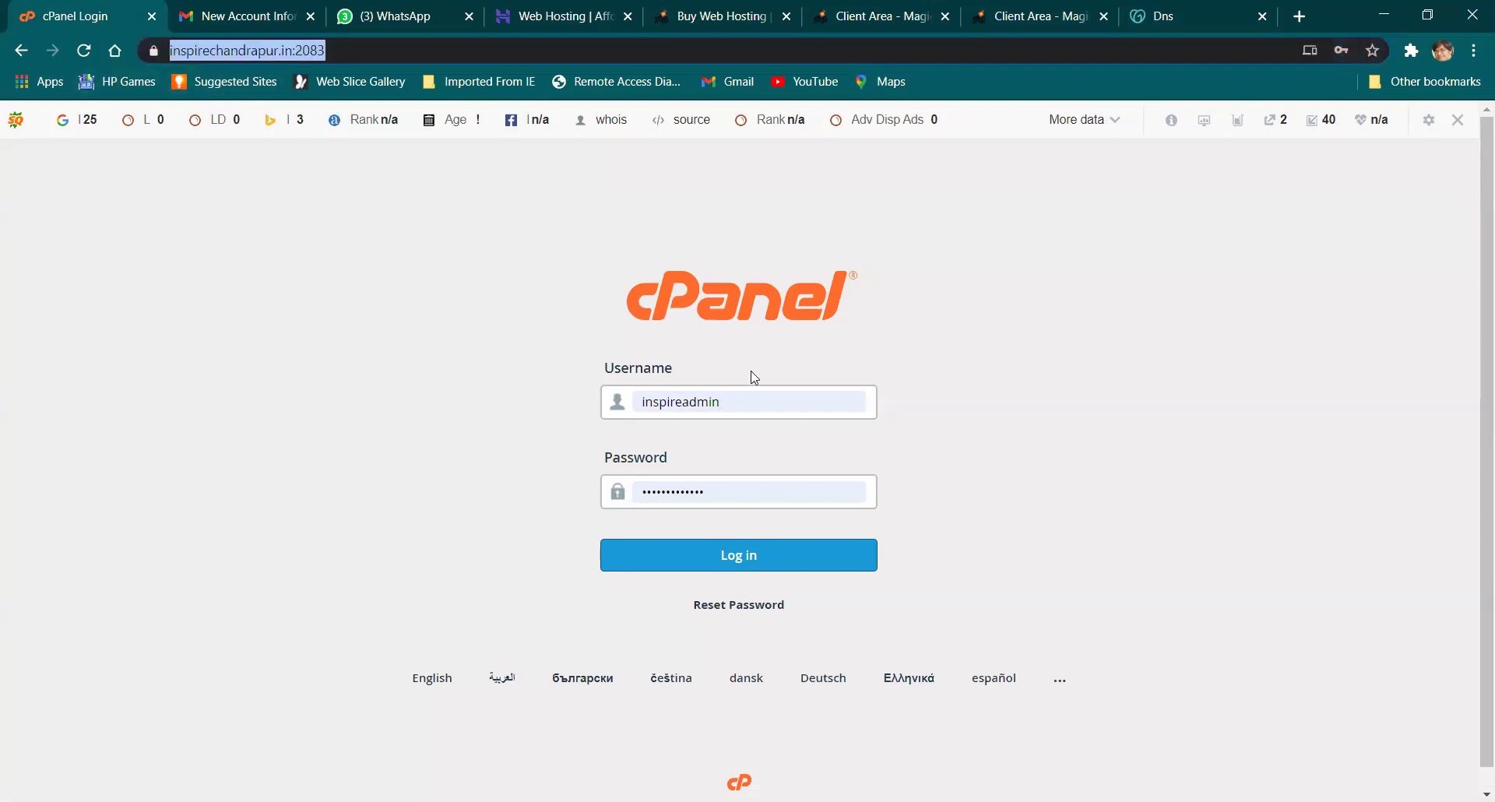
{"action": "left_click", "coordinate": [1176, 12]}
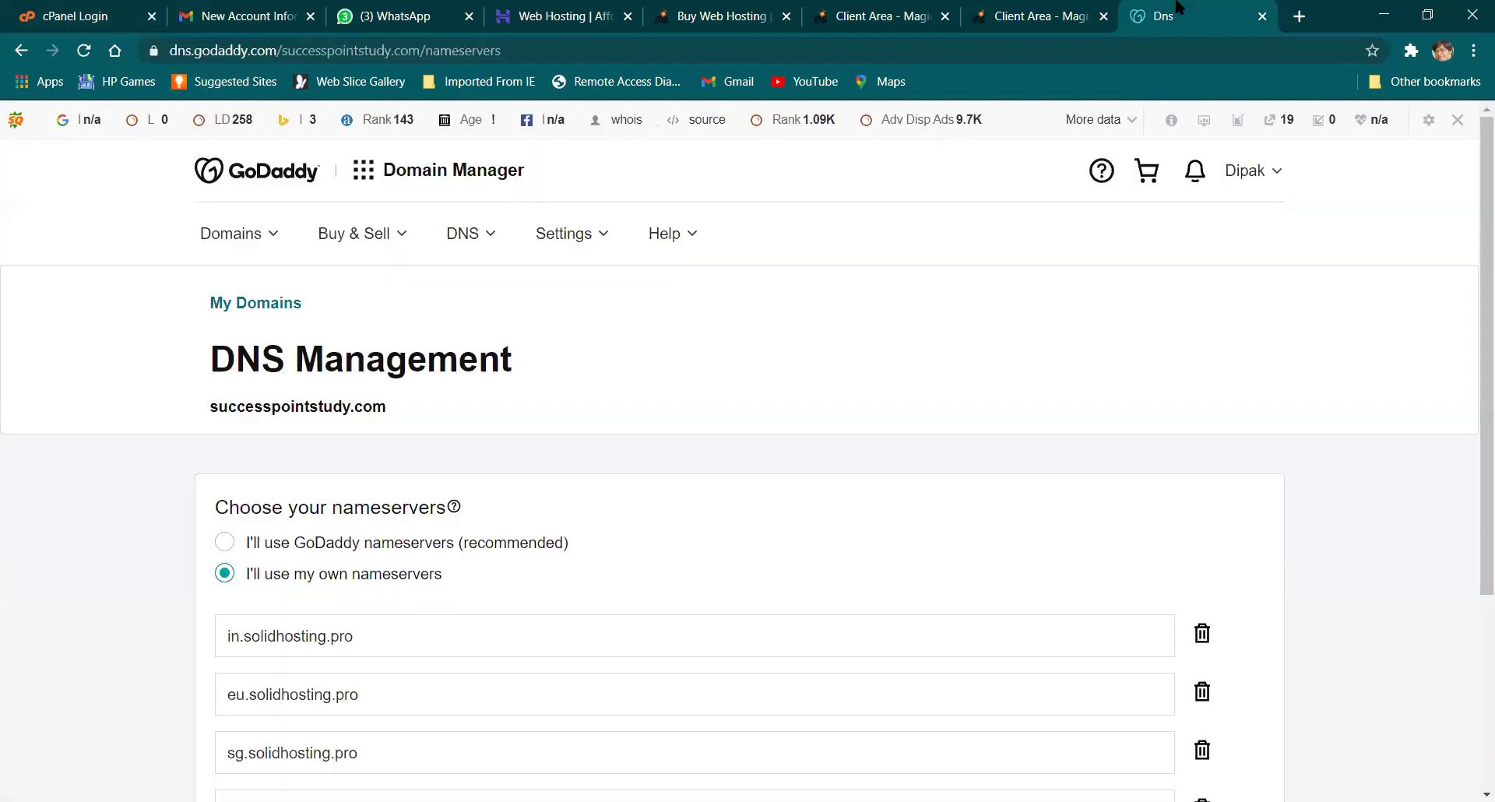
{"action": "left_click", "coordinate": [118, 21]}
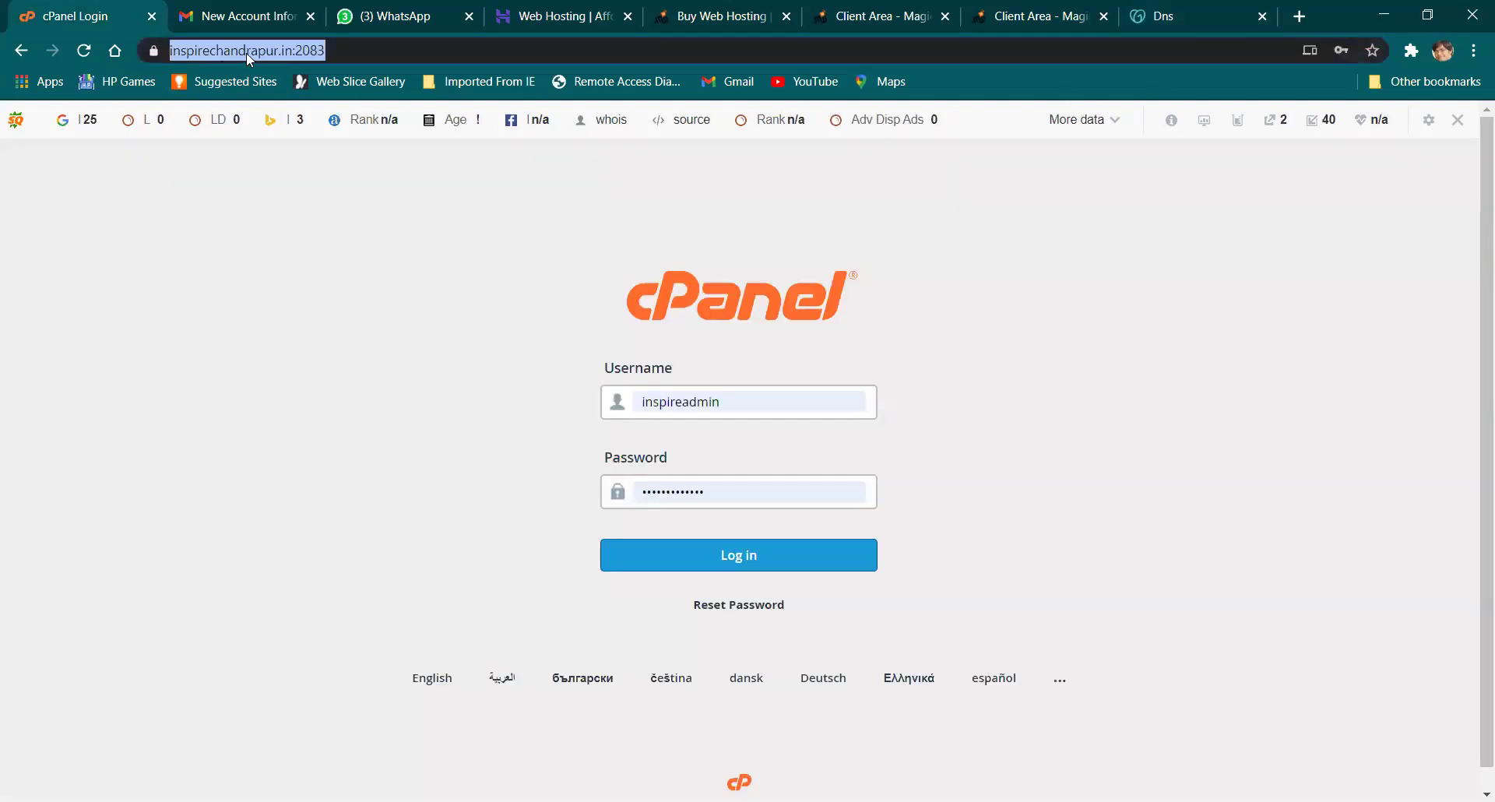
{"action": "left_click", "coordinate": [343, 50]}
{"action": "left_click_drag", "start_coordinate": [377, 49], "coordinate": [343, 52]}
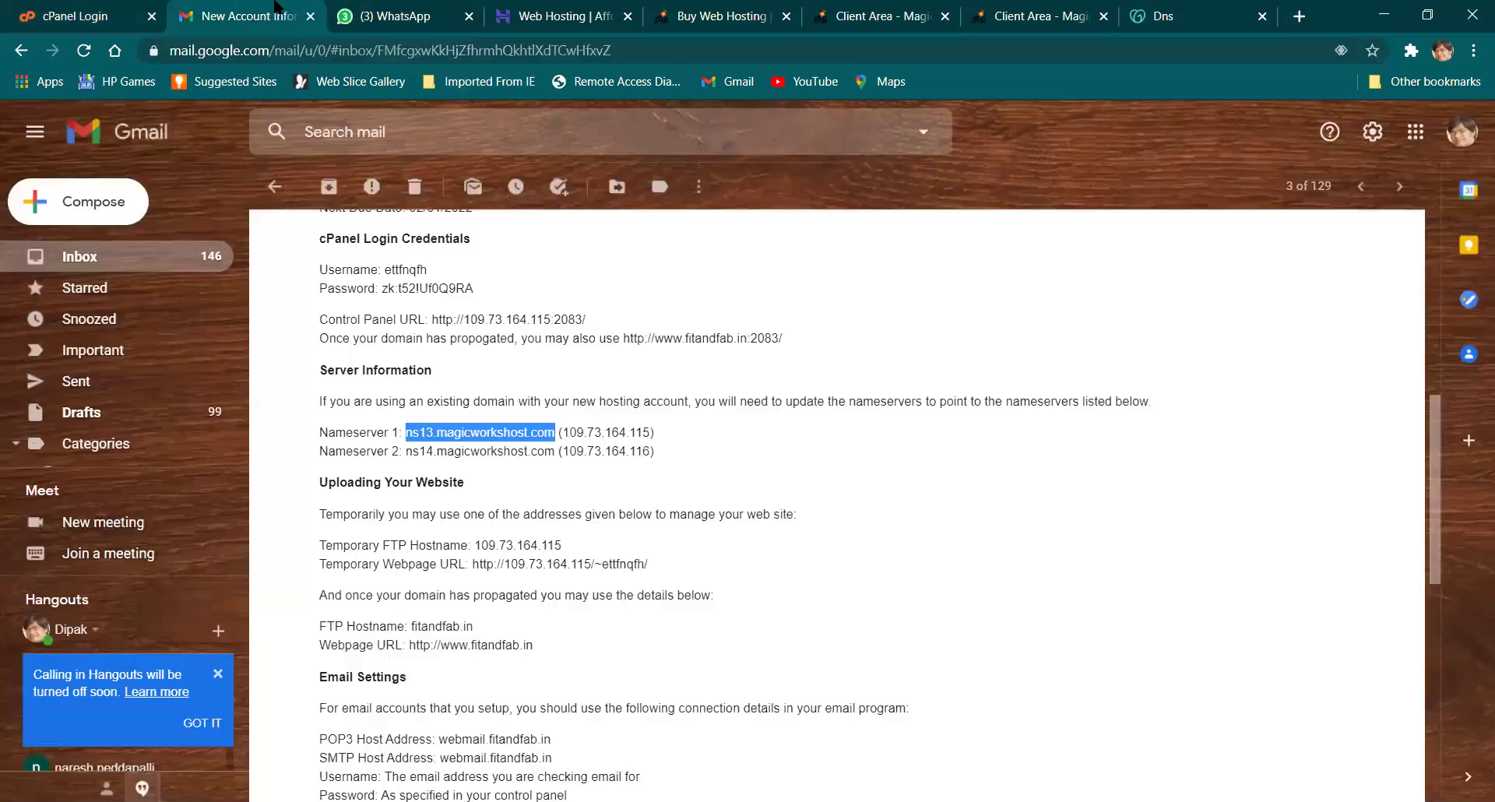
{"action": "left_click", "coordinate": [281, 9]}
{"action": "left_click", "coordinate": [1163, 9]}
{"action": "scroll", "coordinate": [336, 626], "scroll_direction": "down", "scroll_amount": 3}
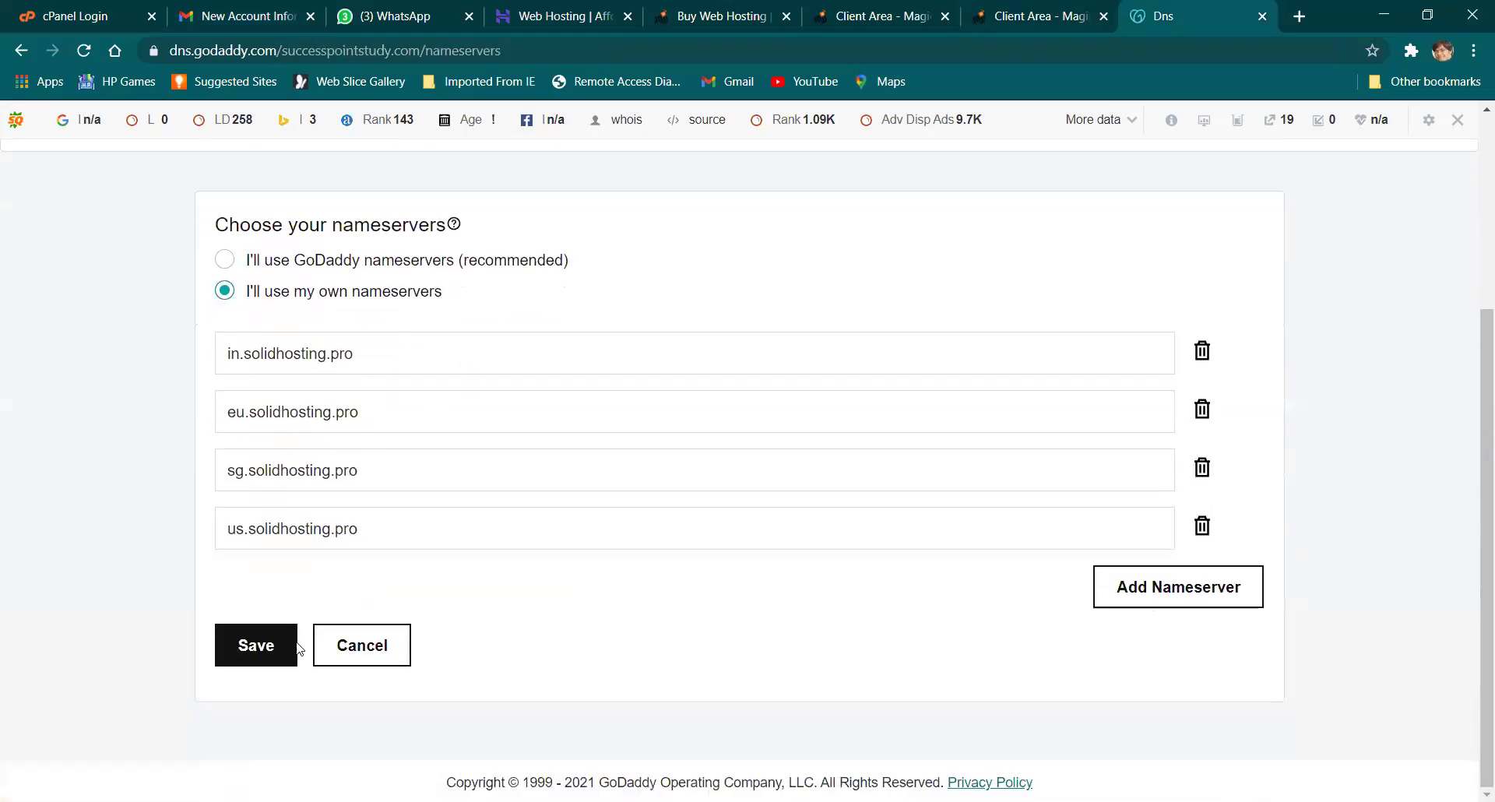
{"action": "left_click", "coordinate": [556, 9]}
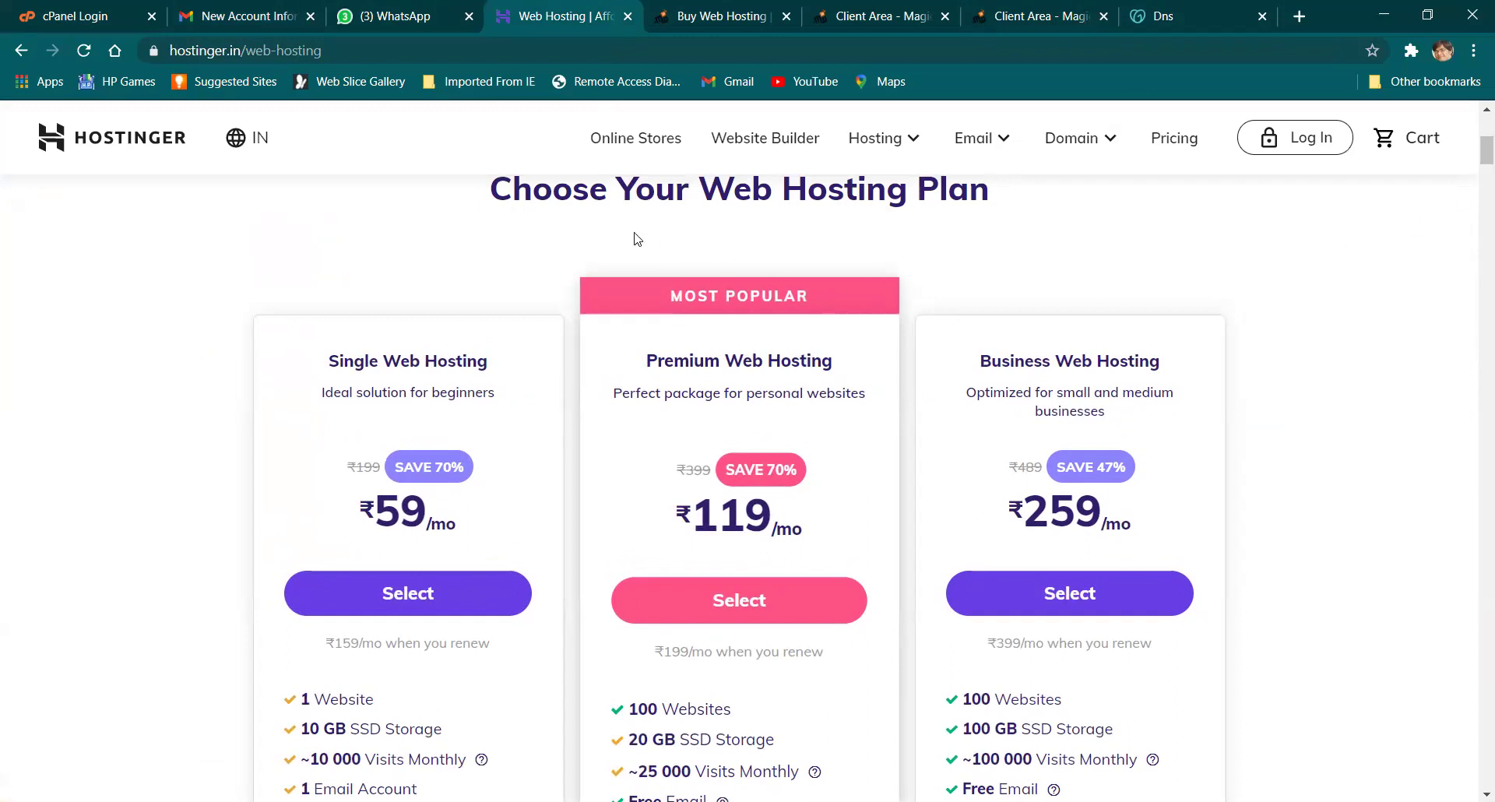
Select and delete the 2083 port from the cPanel login address
{"action": "left_click", "coordinate": [228, 18]}
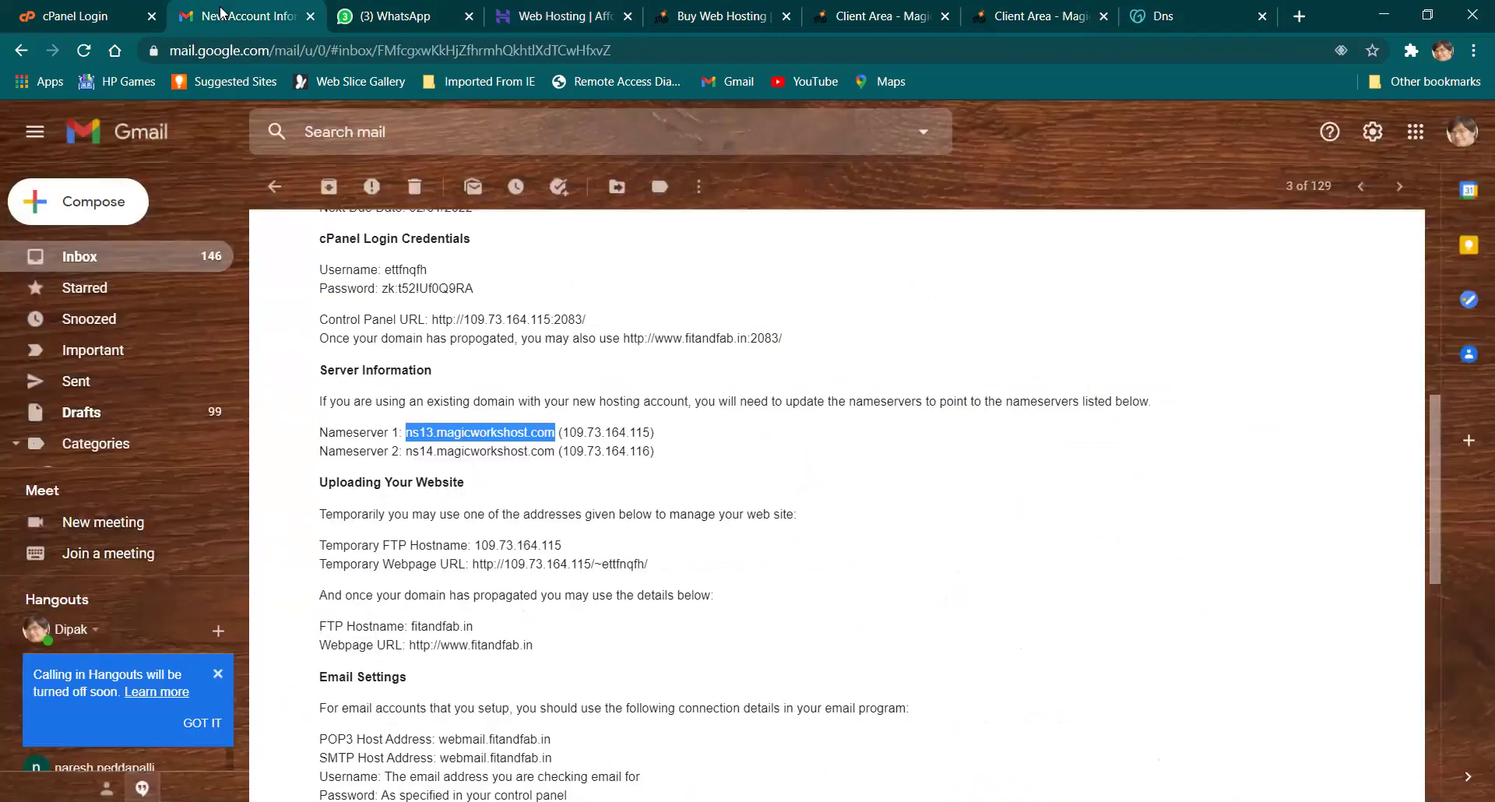
{"action": "left_click", "coordinate": [94, 4]}
{"action": "left_click", "coordinate": [253, 4]}
{"action": "left_click", "coordinate": [116, 7]}
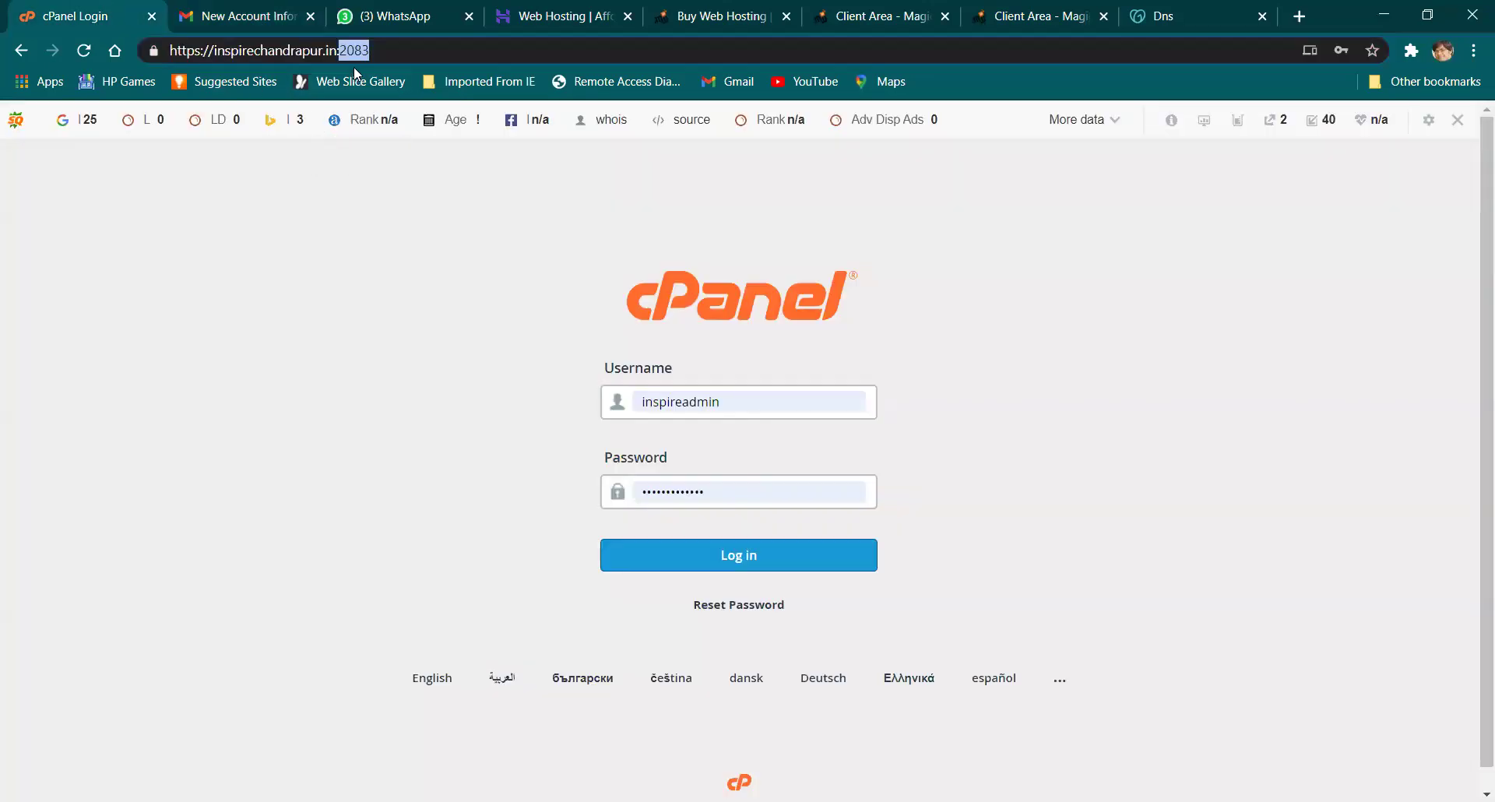
{"action": "left_click_drag", "start_coordinate": [372, 51], "coordinate": [339, 50]}
{"action": "key", "text": "BackSpace"}
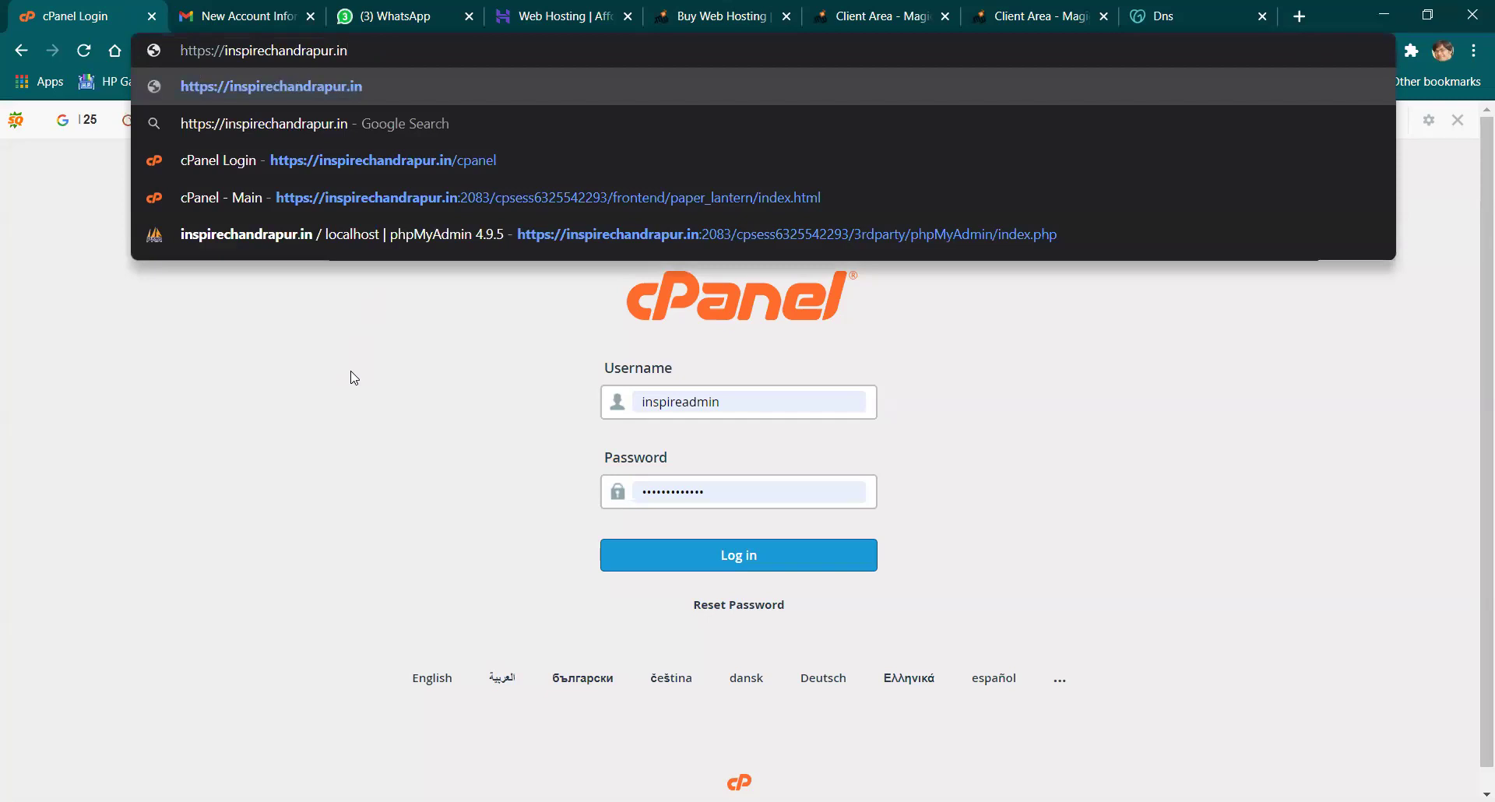
Change the address to inspirechandrapur.in/cpanel using the autocomplete and load it
{"action": "type", "text": "/"}
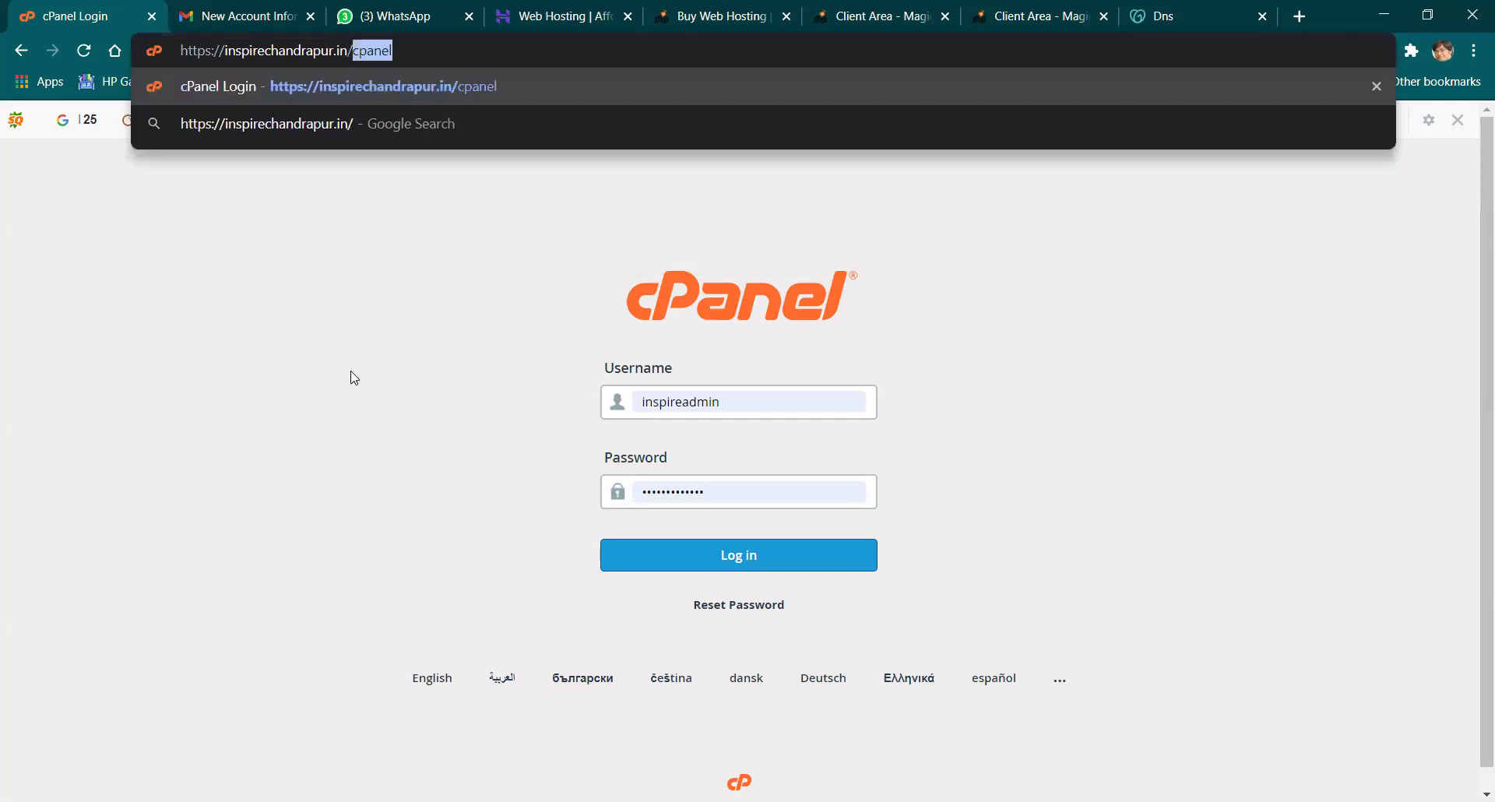
{"action": "key", "text": "Right"}
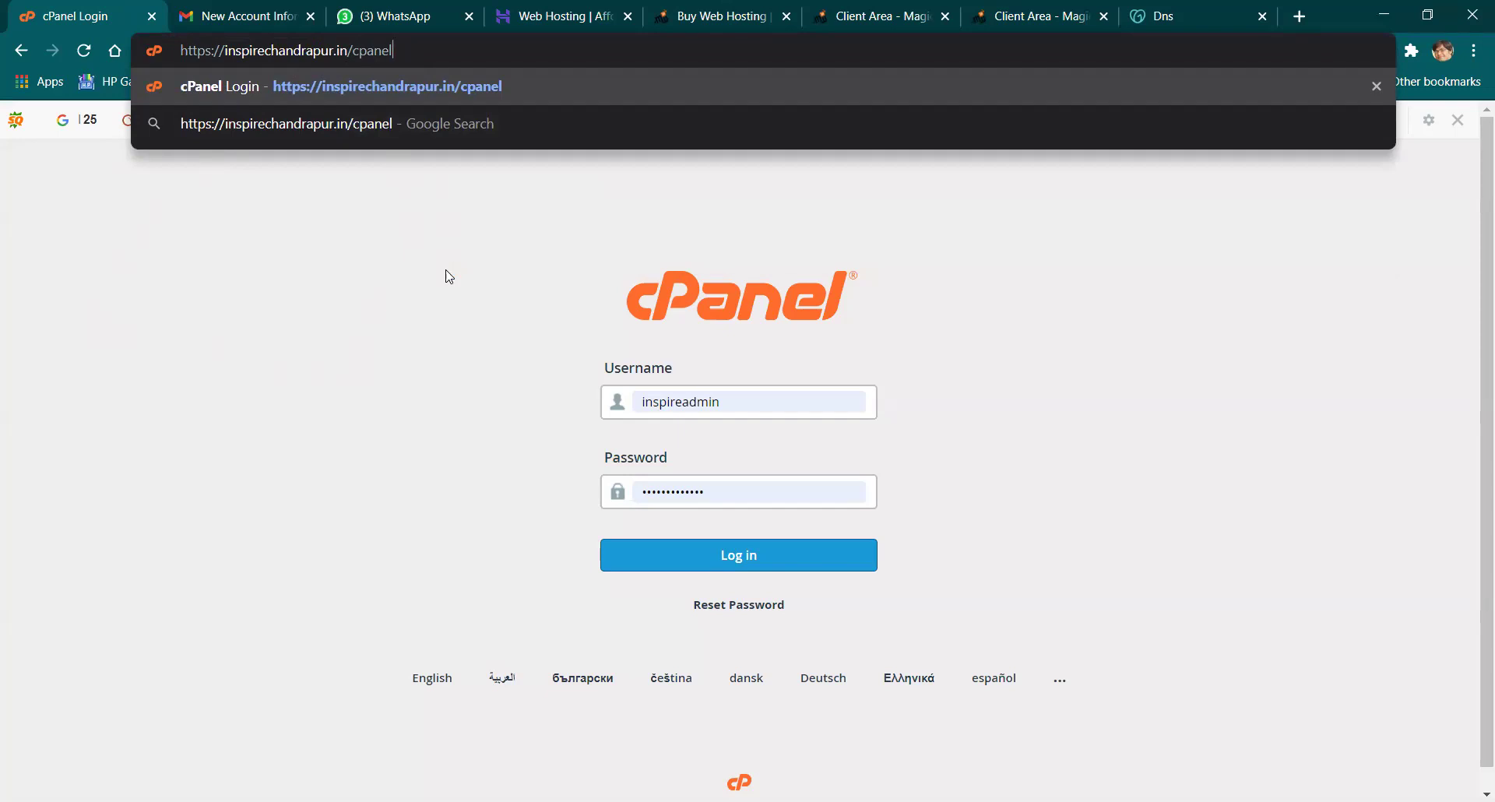
{"action": "key", "text": "Return"}
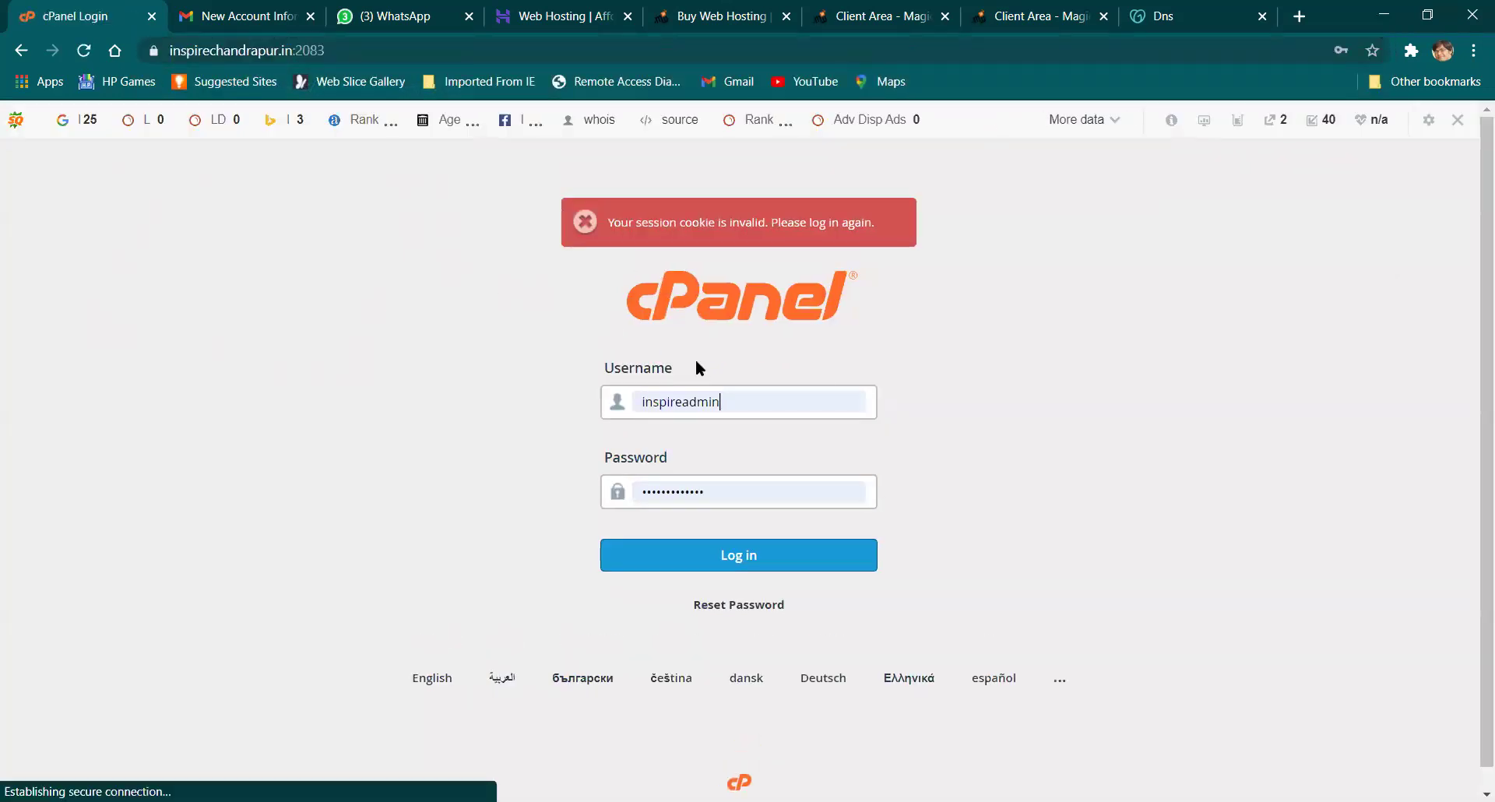
Compare the filled-in username with the cPanel username and password in the welcome email
{"action": "left_click_drag", "start_coordinate": [723, 402], "coordinate": [623, 398]}
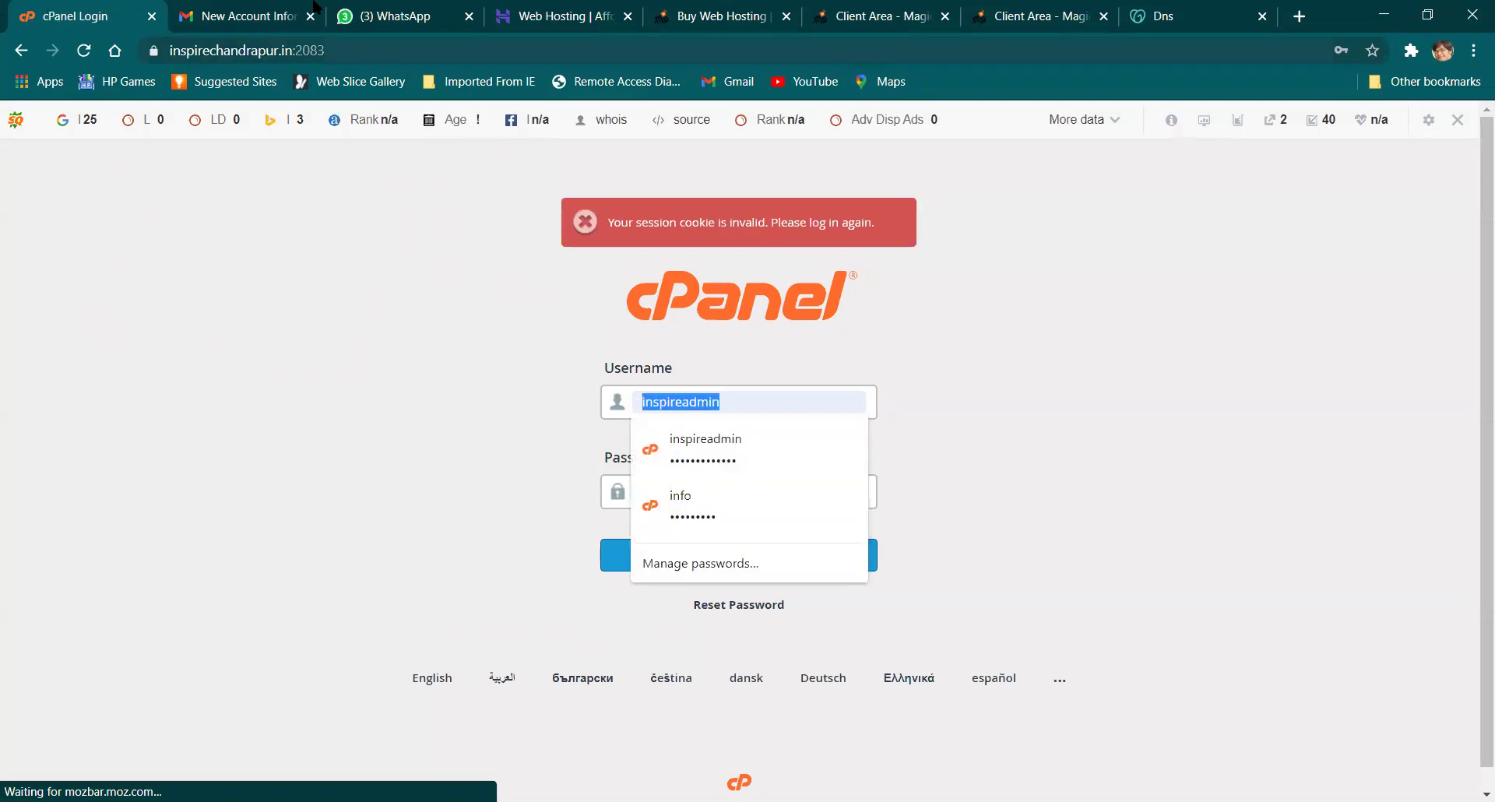
{"action": "left_click", "coordinate": [260, 10]}
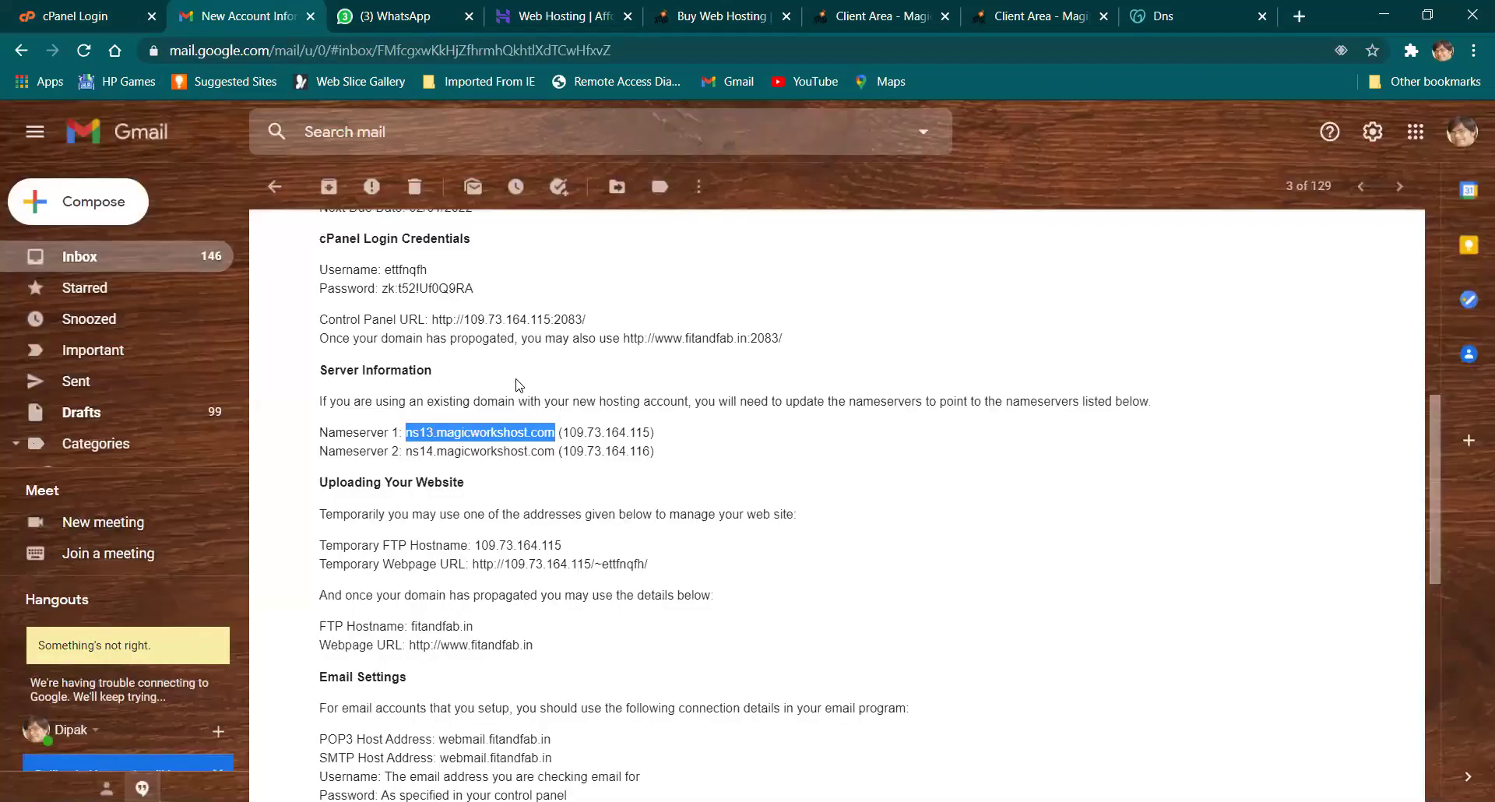
{"action": "scroll", "coordinate": [531, 371], "scroll_direction": "down", "scroll_amount": 2}
{"action": "scroll", "coordinate": [531, 371], "scroll_direction": "up", "scroll_amount": 4}
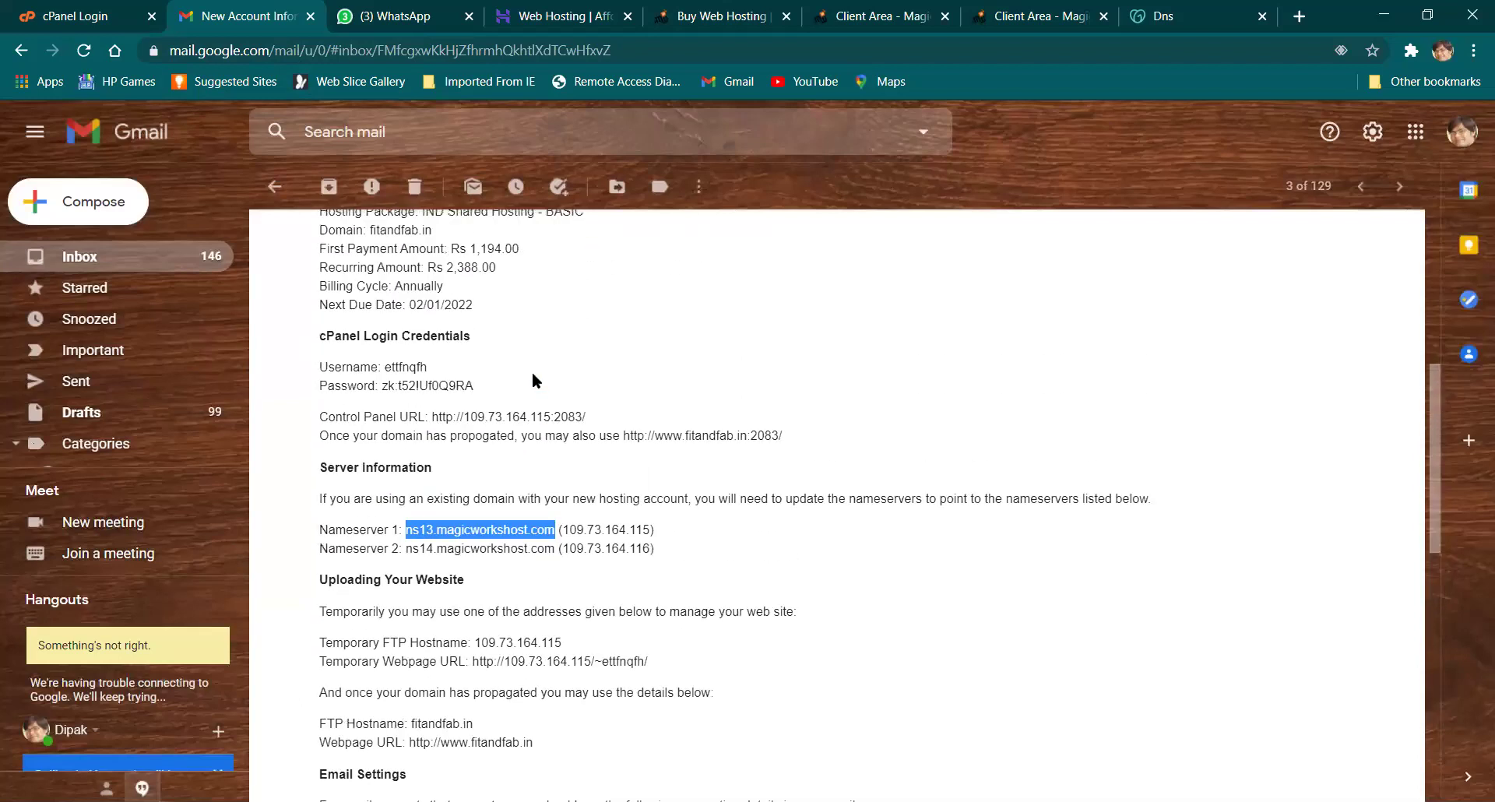
{"action": "left_click", "coordinate": [436, 371]}
{"action": "left_click_drag", "start_coordinate": [426, 367], "coordinate": [387, 364]}
{"action": "left_click_drag", "start_coordinate": [479, 389], "coordinate": [386, 385]}
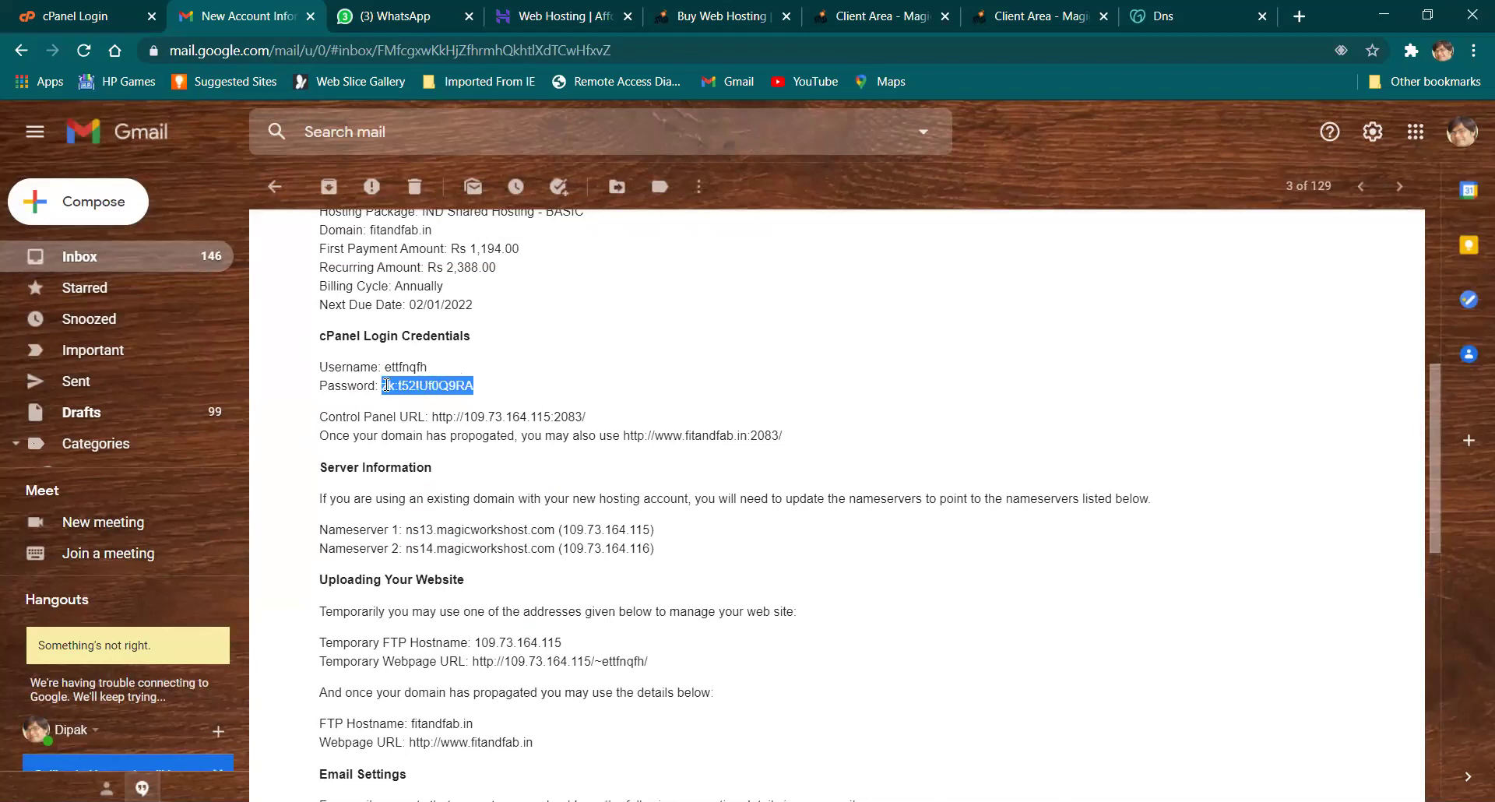
Log in to the inspirechandrapur.in cPanel account from the login page
{"action": "left_click", "coordinate": [46, 11]}
{"action": "left_click", "coordinate": [753, 395]}
{"action": "key", "text": "ctrl+Tab"}
{"action": "left_click", "coordinate": [93, 11]}
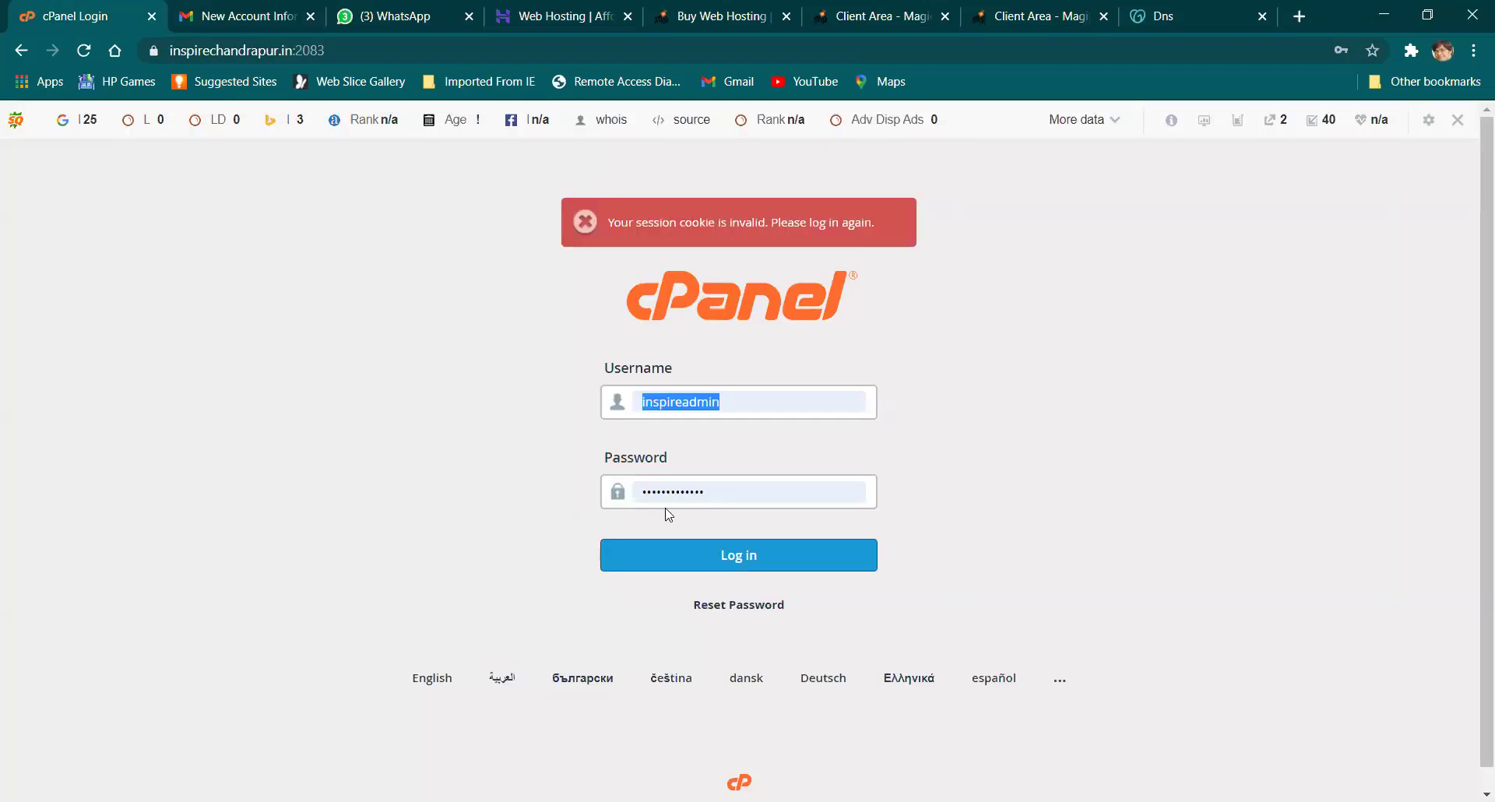
{"action": "left_click", "coordinate": [750, 565]}
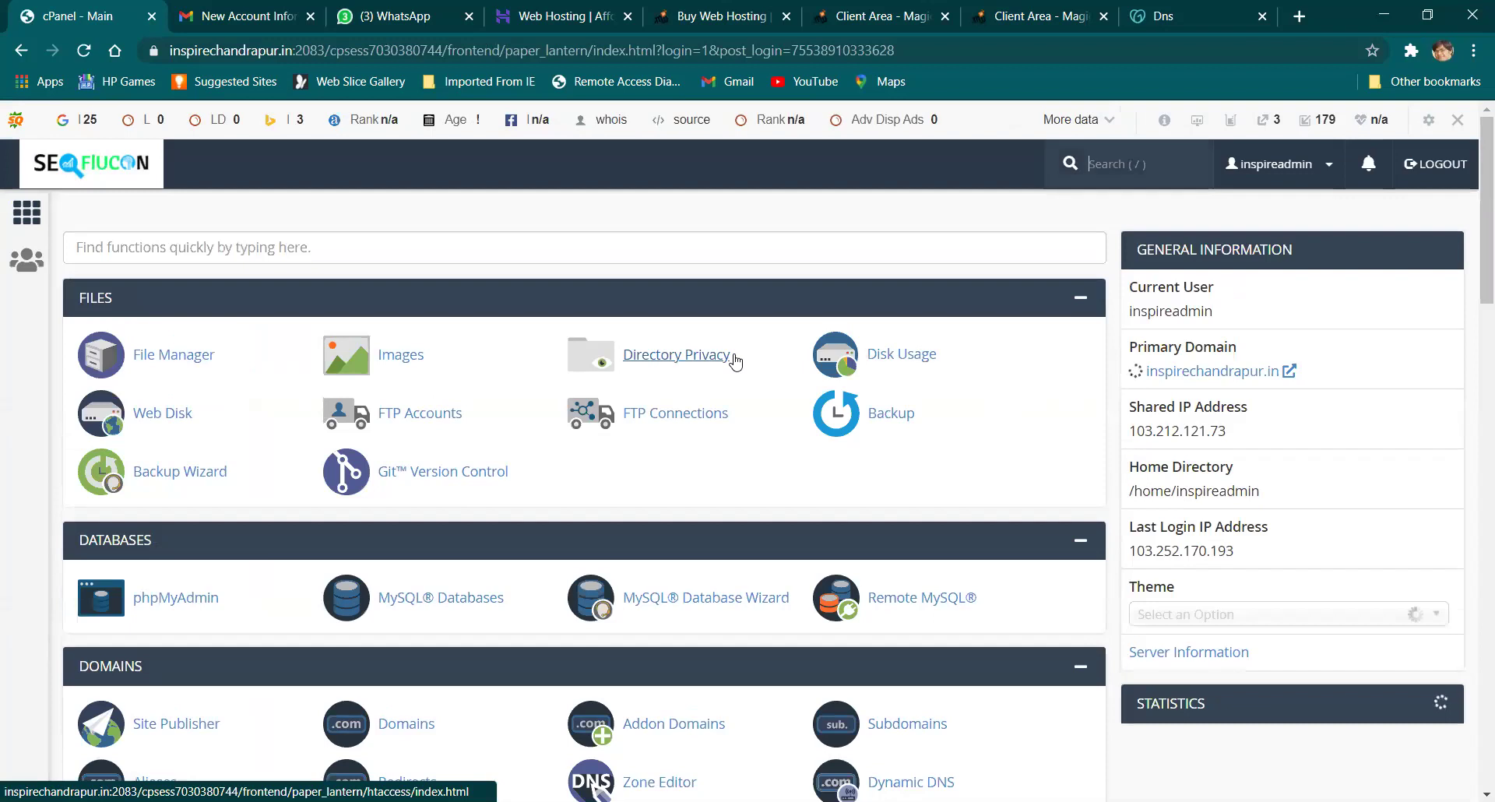
{"action": "scroll", "coordinate": [734, 360], "scroll_direction": "down", "scroll_amount": 4}
Disable the MozBar SEO toolbar for this domain, then switch to the Hostinger plans page
{"action": "left_click", "coordinate": [1456, 119]}
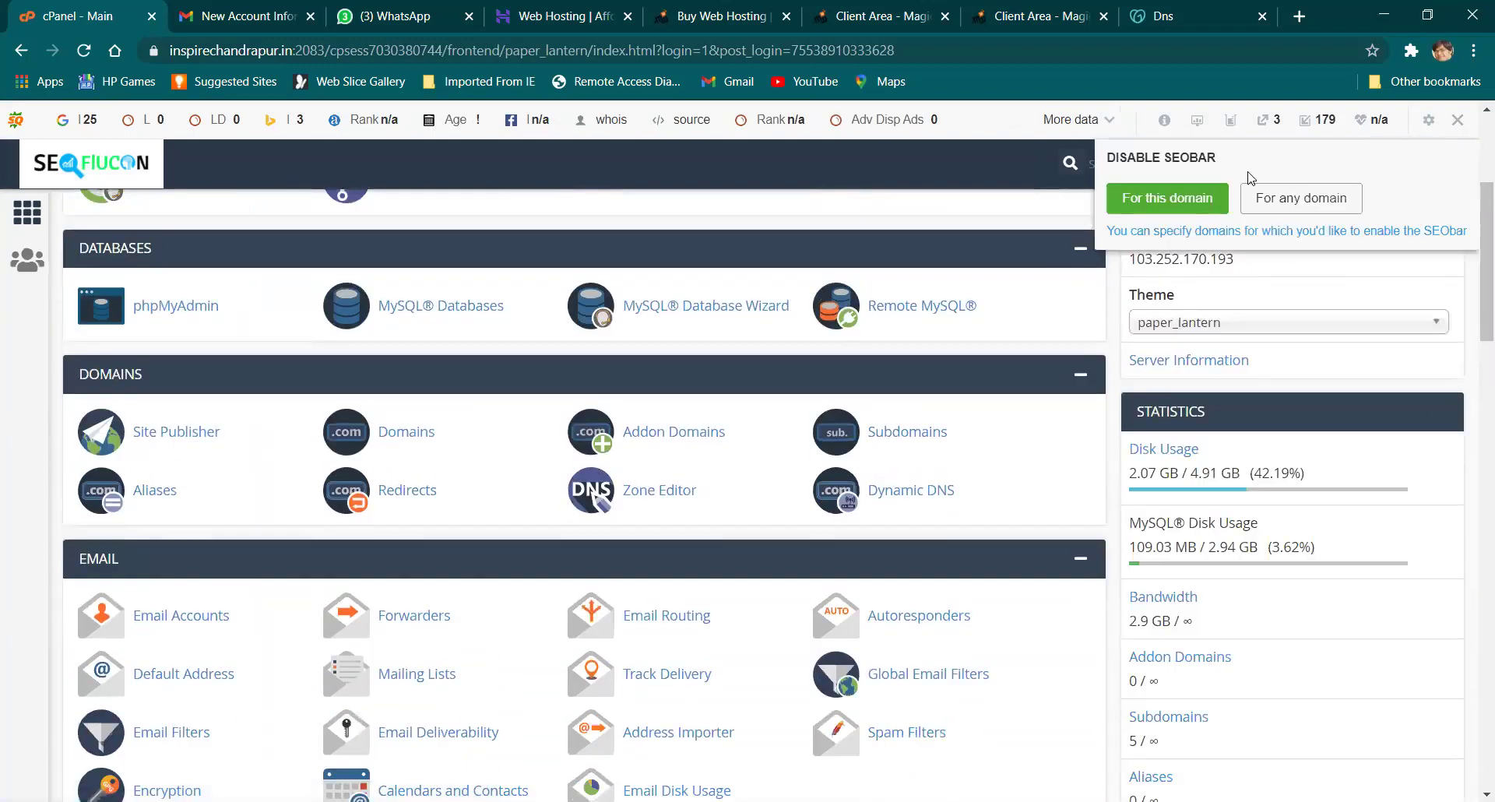
{"action": "left_click", "coordinate": [1176, 200]}
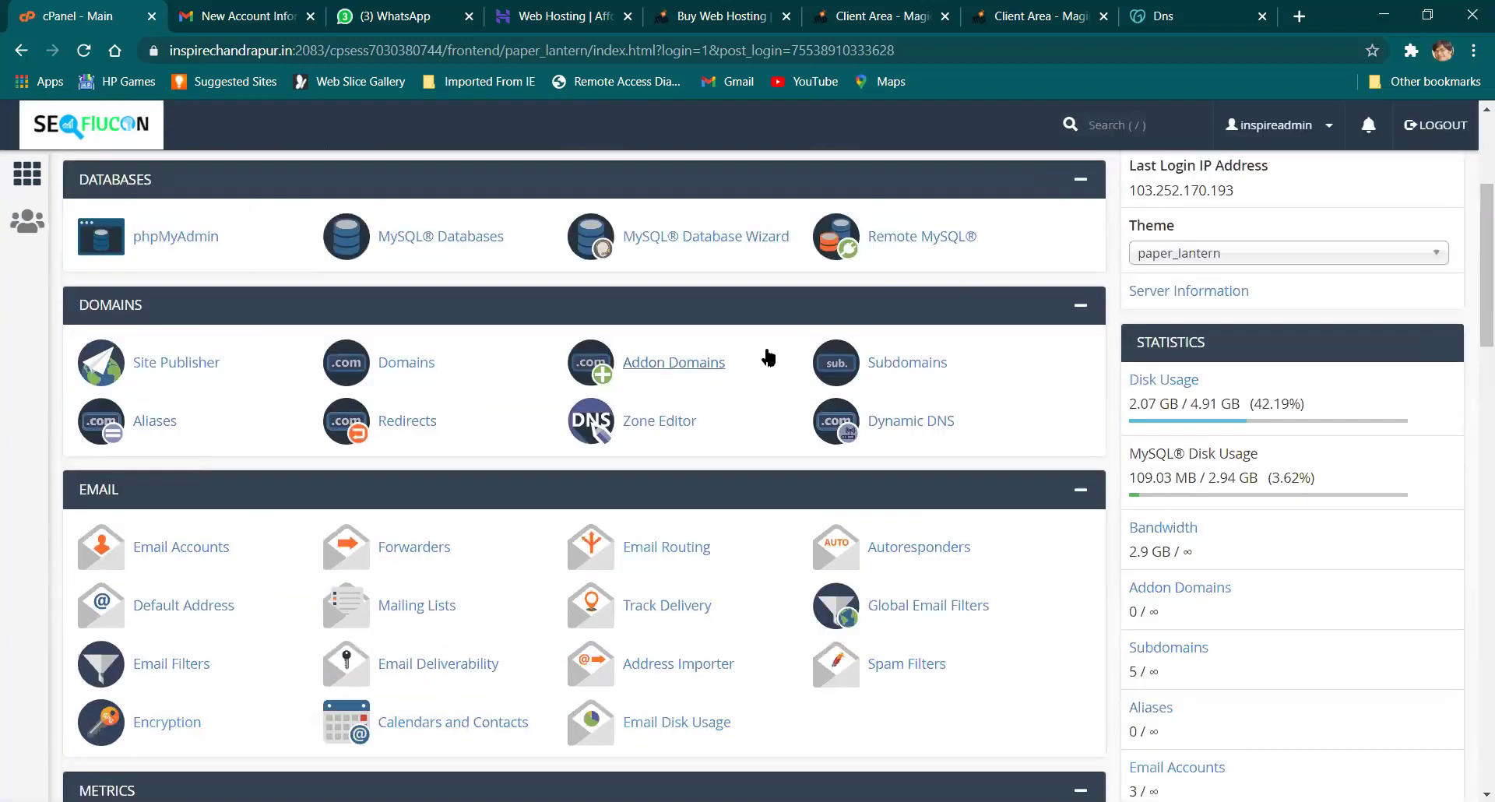
{"action": "scroll", "coordinate": [691, 417], "scroll_direction": "up", "scroll_amount": 4}
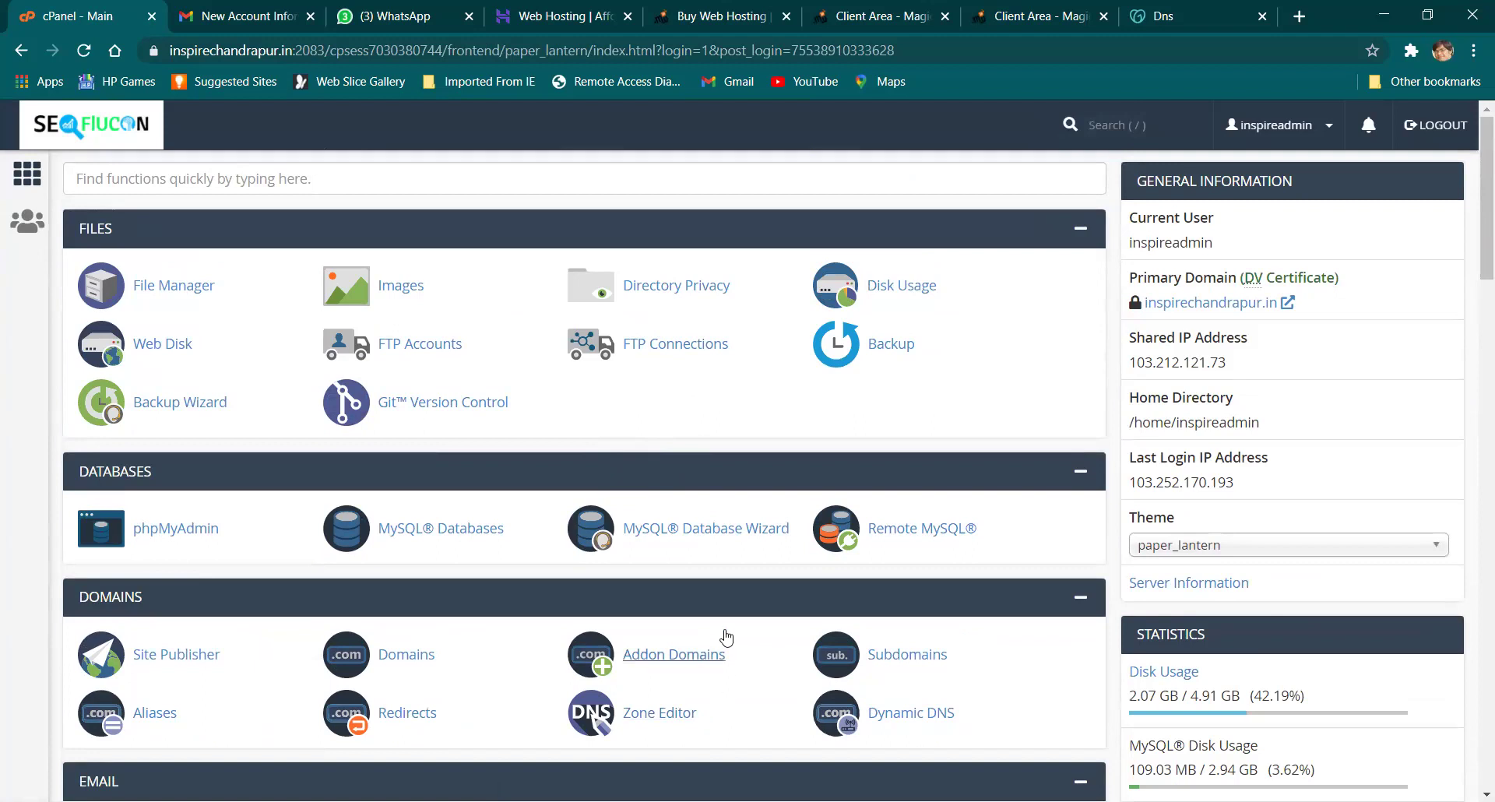
{"action": "scroll", "coordinate": [762, 551], "scroll_direction": "down", "scroll_amount": 6}
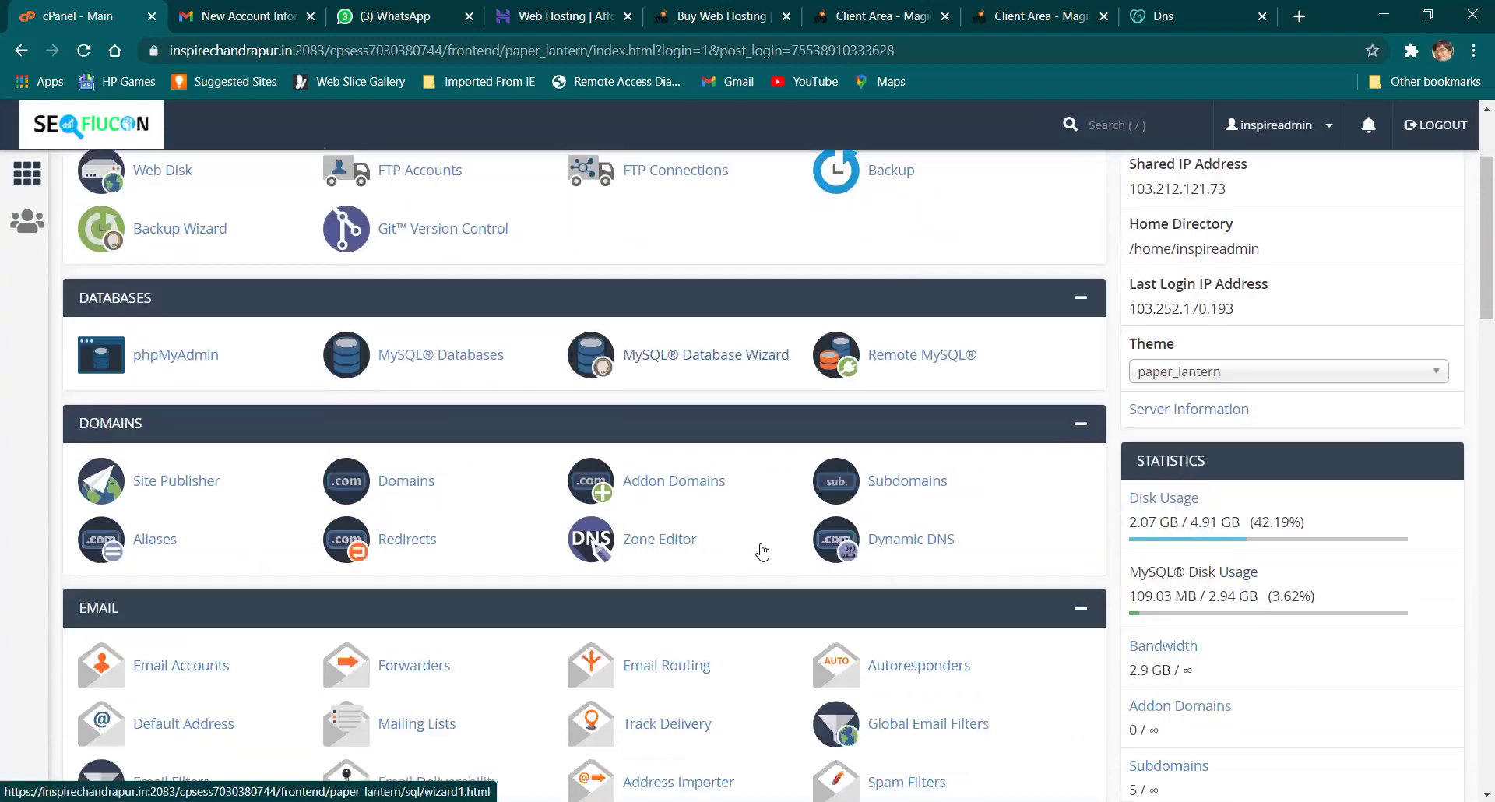
{"action": "scroll", "coordinate": [708, 524], "scroll_direction": "up", "scroll_amount": 2}
{"action": "scroll", "coordinate": [707, 523], "scroll_direction": "up", "scroll_amount": 2}
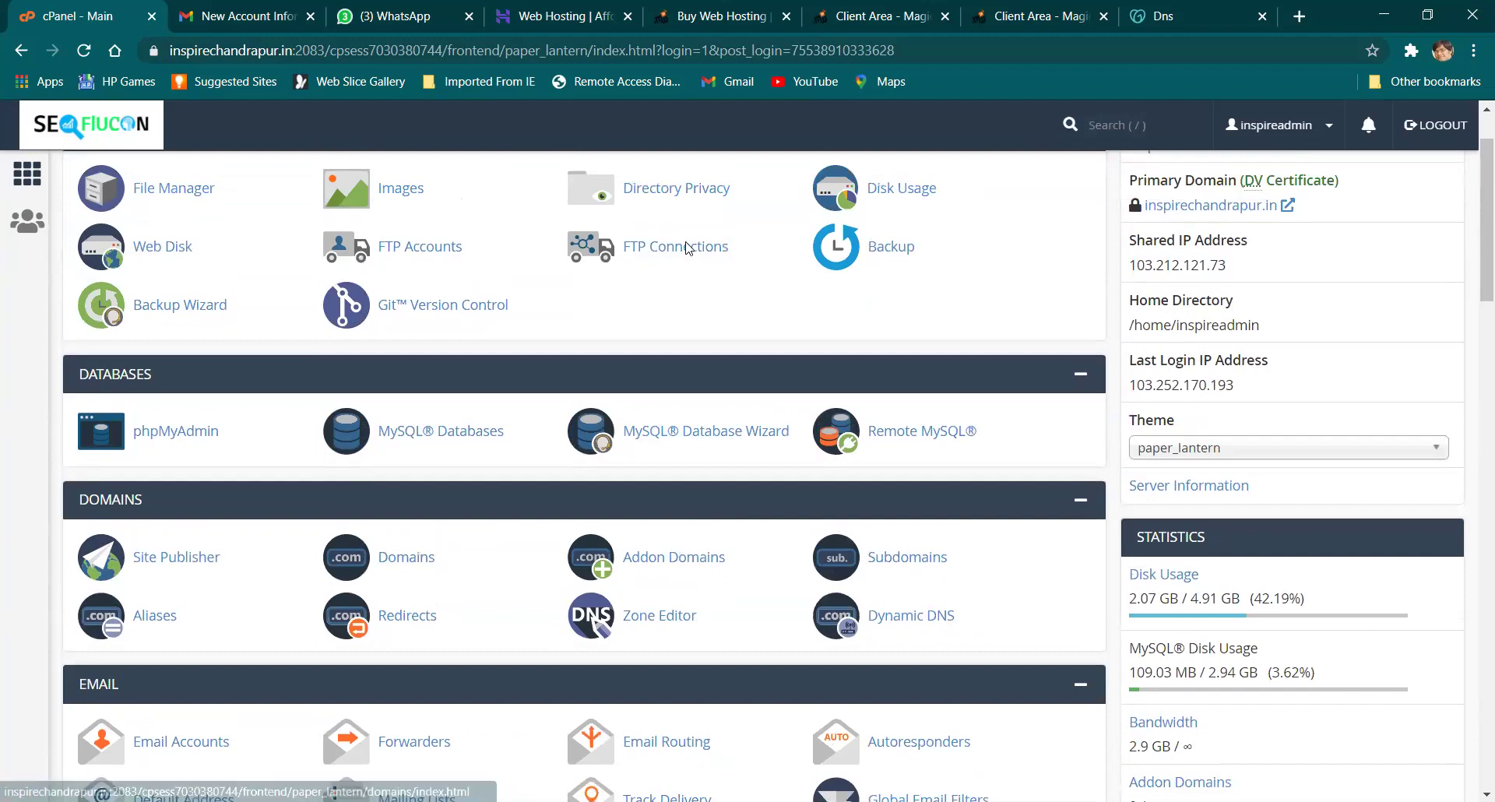
{"action": "left_click", "coordinate": [615, 13]}
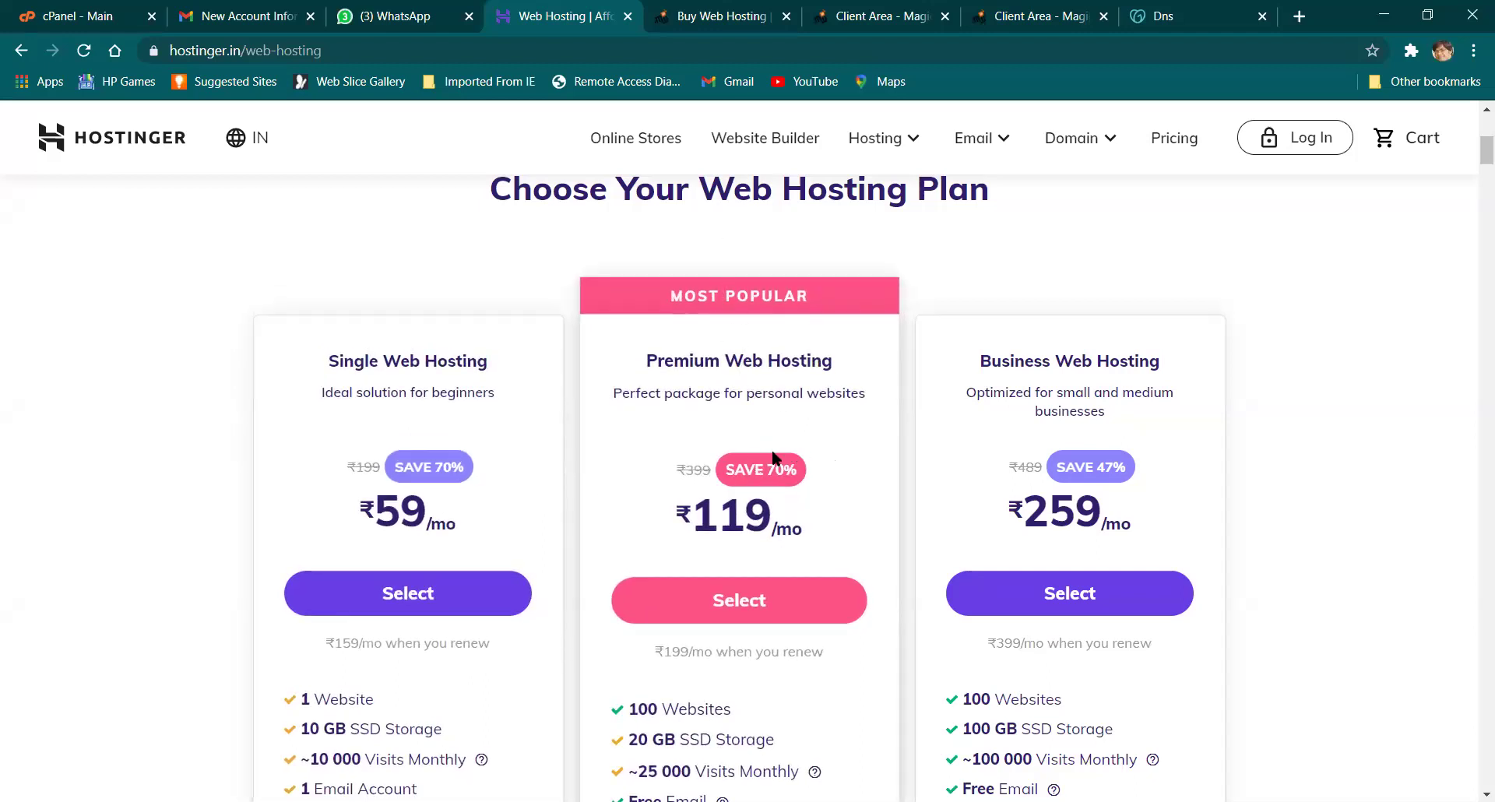
Scroll through the Hostinger plans' feature lists and return to the cPanel dashboard
{"action": "scroll", "coordinate": [802, 518], "scroll_direction": "down", "scroll_amount": 5}
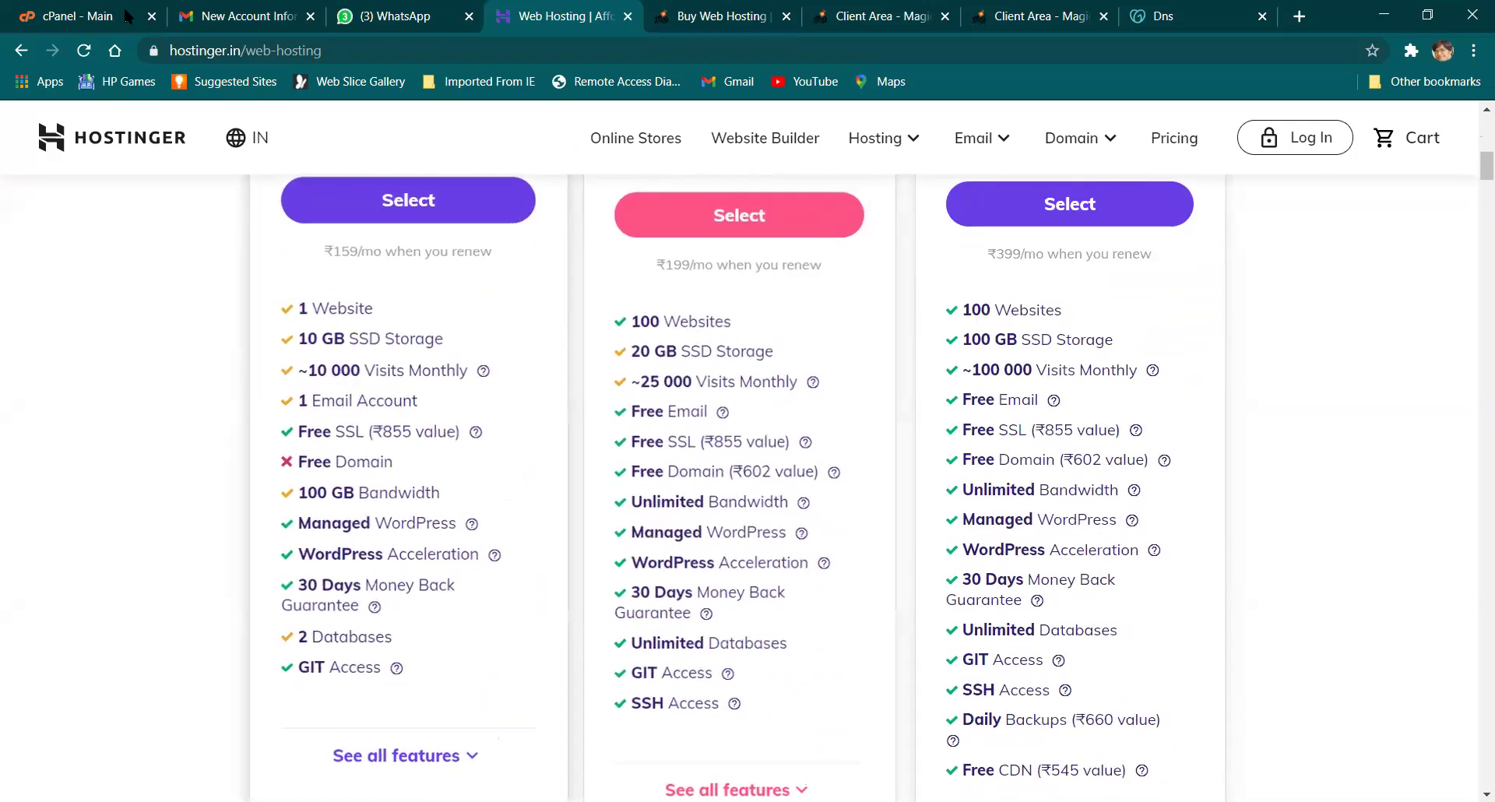
{"action": "left_click", "coordinate": [101, 9]}
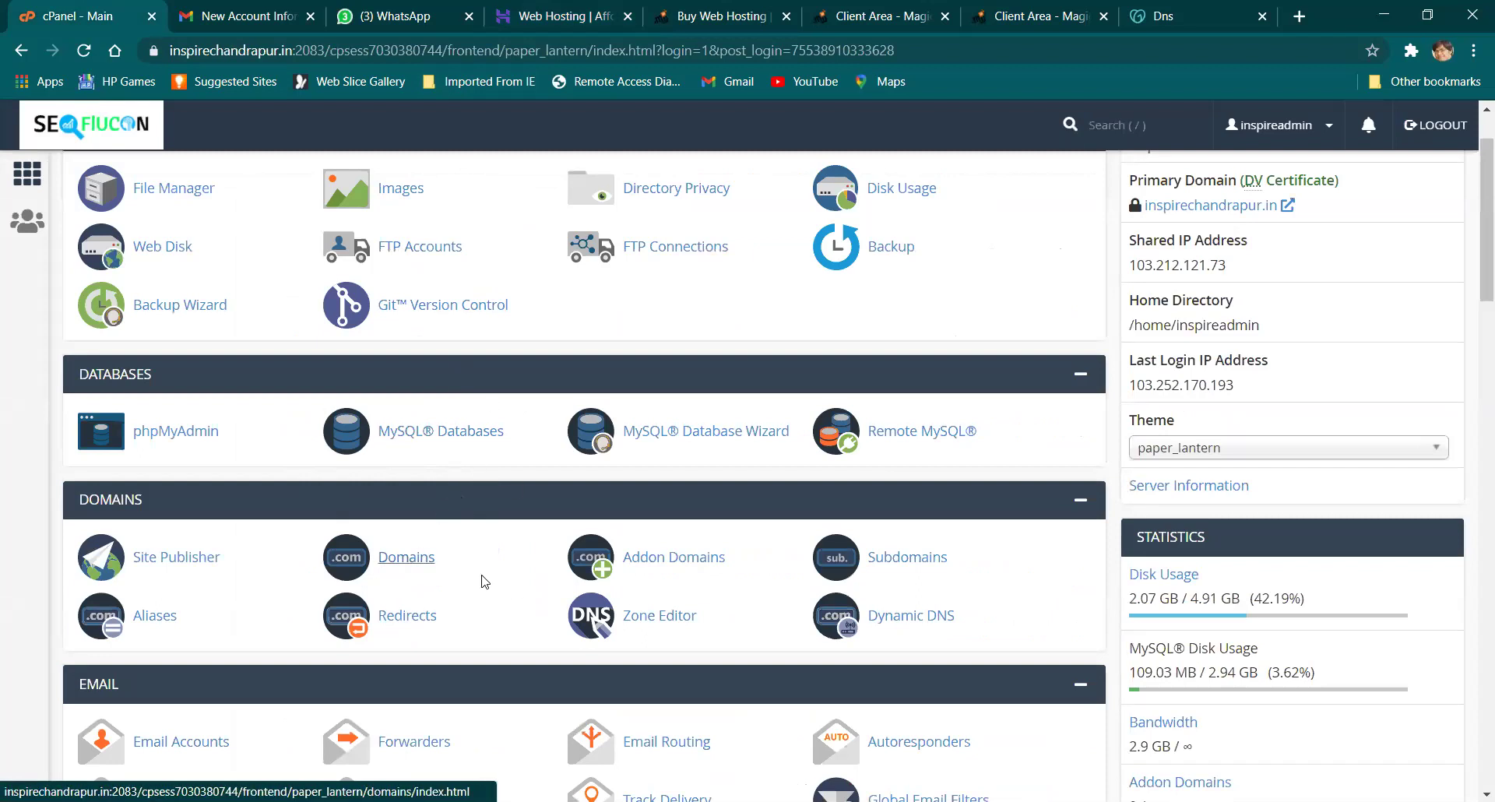
Open cPanel's Domains list of six inspirechandrapur.in domains and start creating a new domain
{"action": "scroll", "coordinate": [717, 495], "scroll_direction": "up", "scroll_amount": 2}
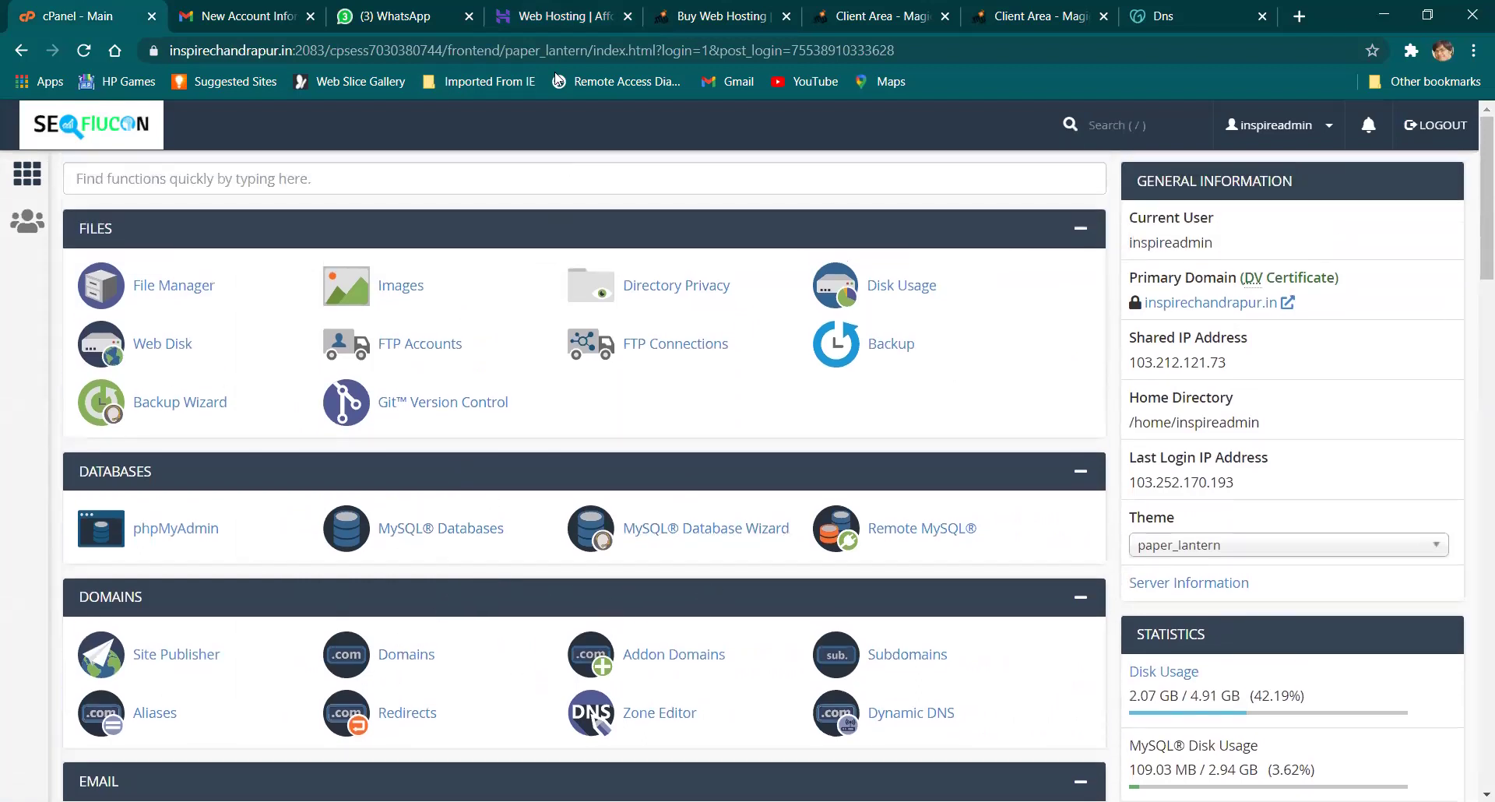
{"action": "left_click", "coordinate": [576, 16]}
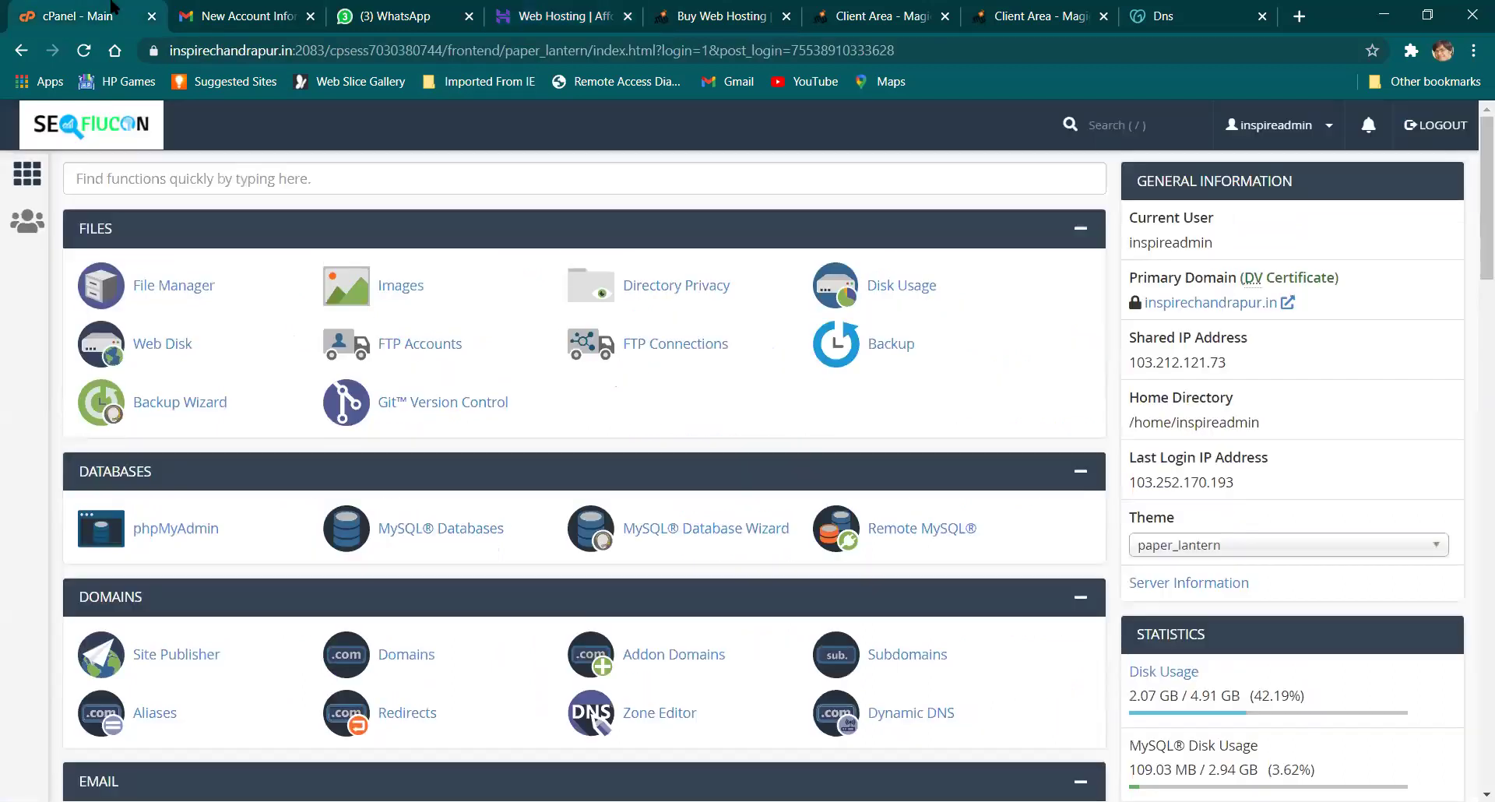
{"action": "left_click", "coordinate": [114, 12]}
{"action": "scroll", "coordinate": [117, 604], "scroll_direction": "down", "scroll_amount": 3}
{"action": "left_click", "coordinate": [407, 461]}
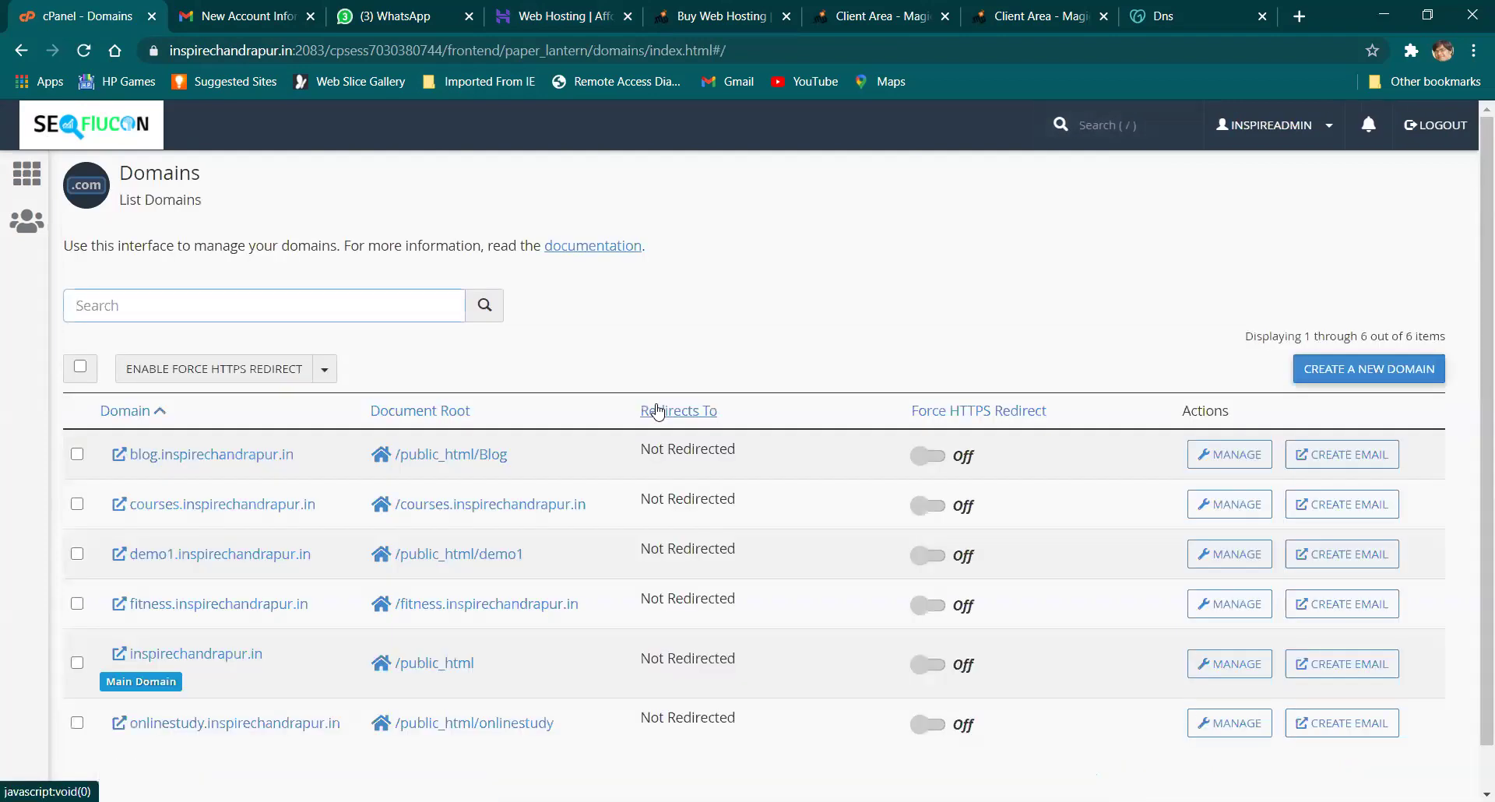
{"action": "scroll", "coordinate": [657, 404], "scroll_direction": "down", "scroll_amount": 2}
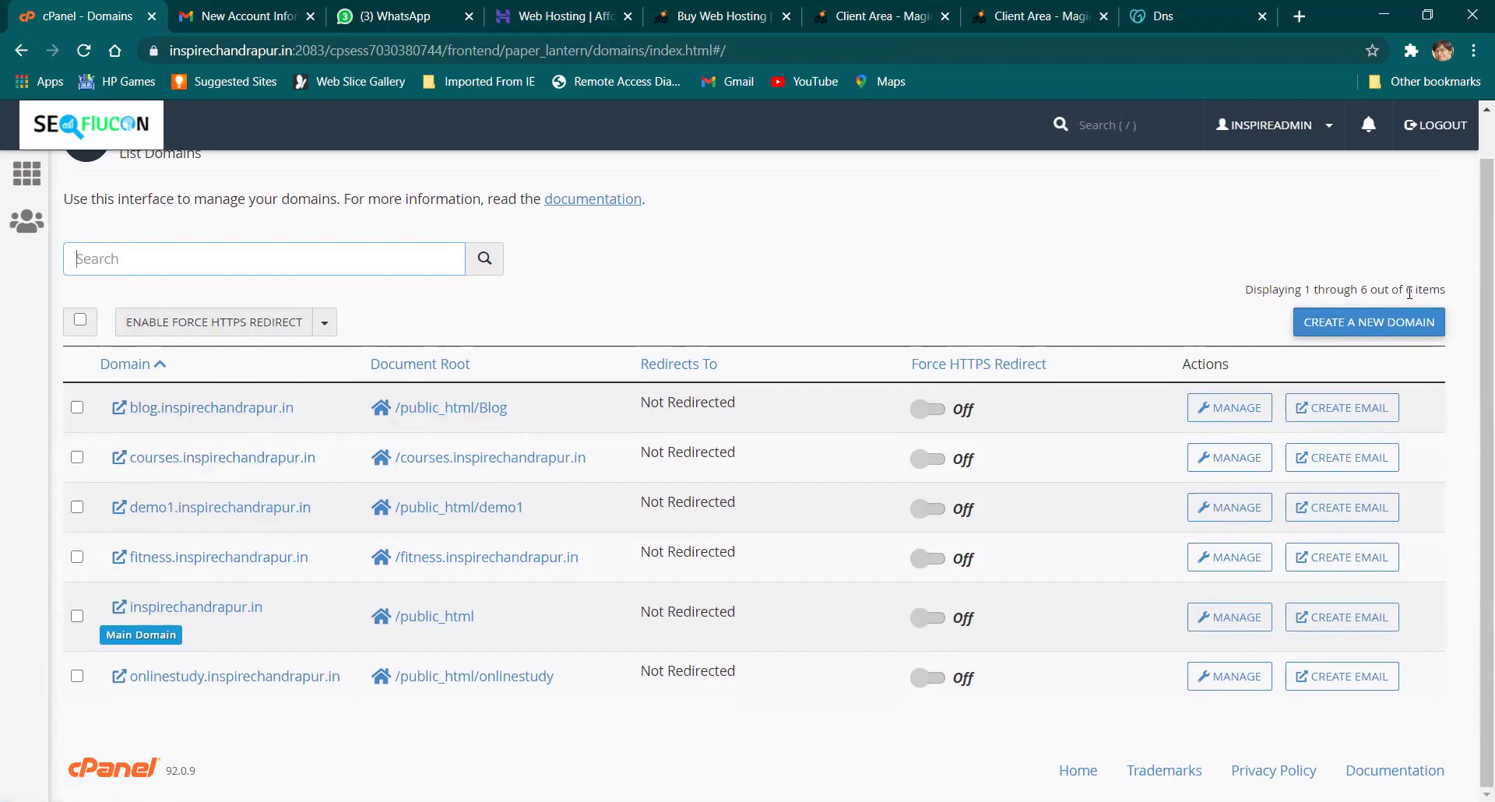
{"action": "left_click", "coordinate": [1380, 333]}
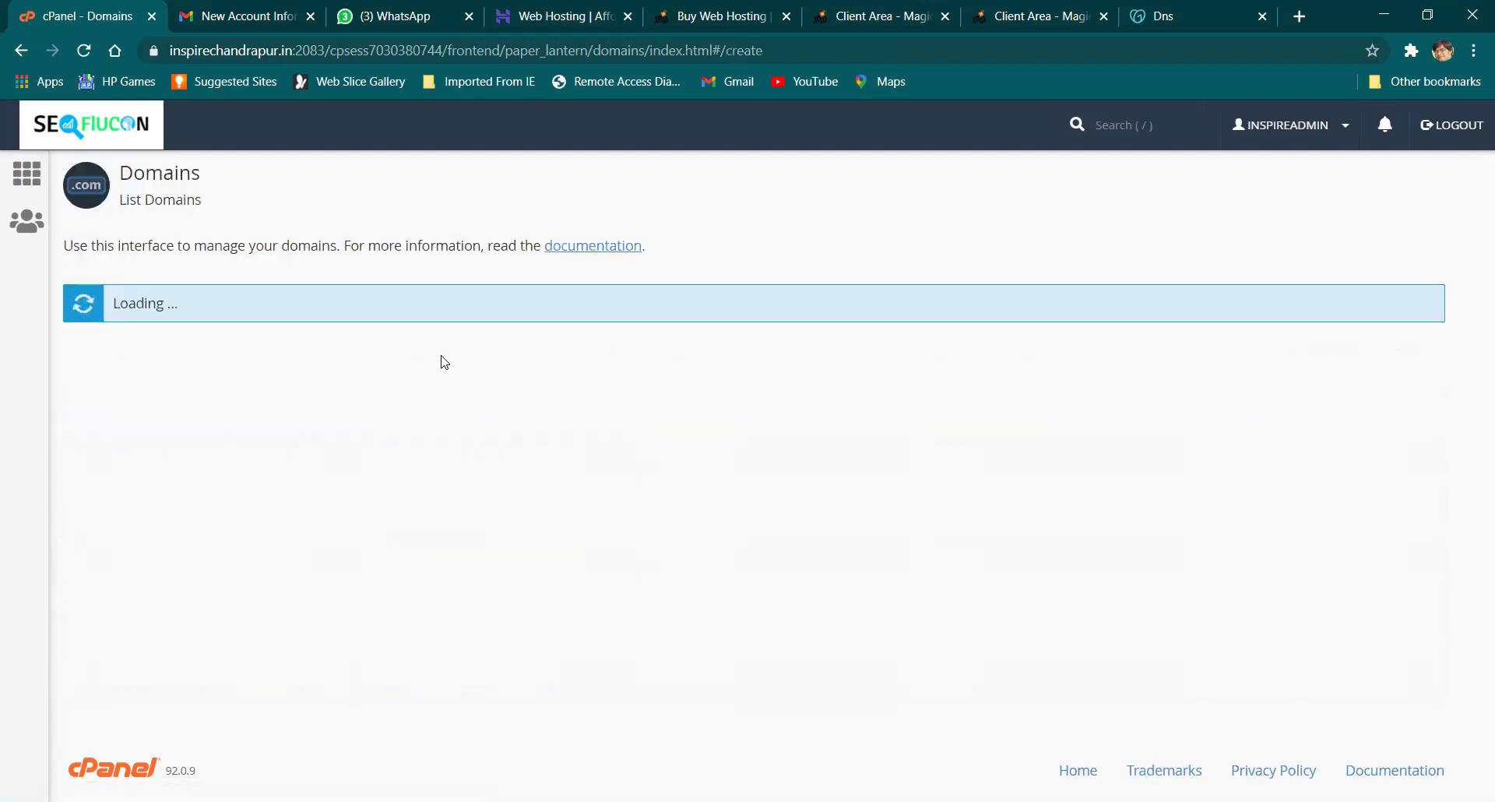
Abandon the Create a New Domain form and return to the six-domain list
{"action": "left_click", "coordinate": [206, 395]}
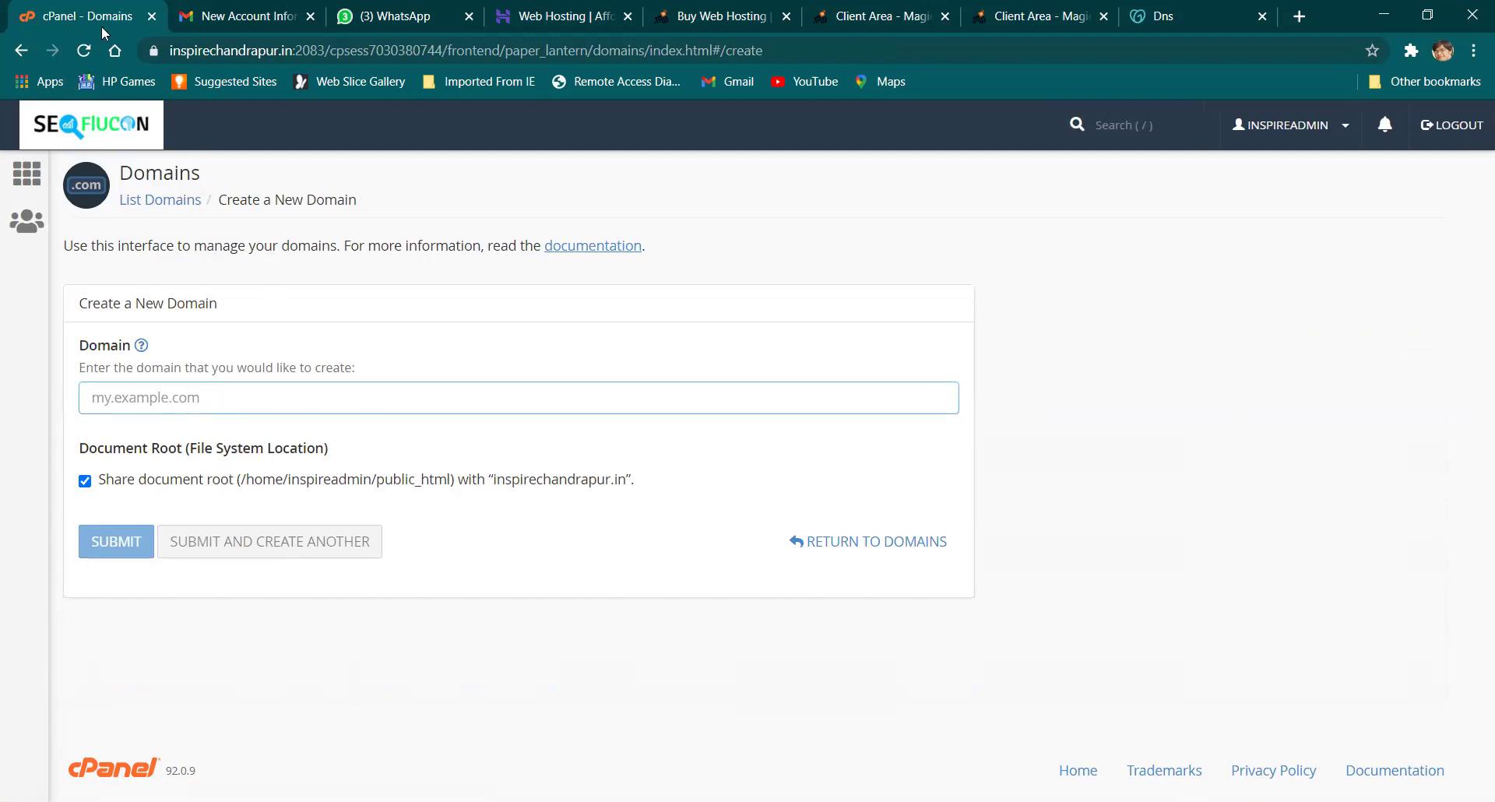
{"action": "left_click", "coordinate": [21, 52]}
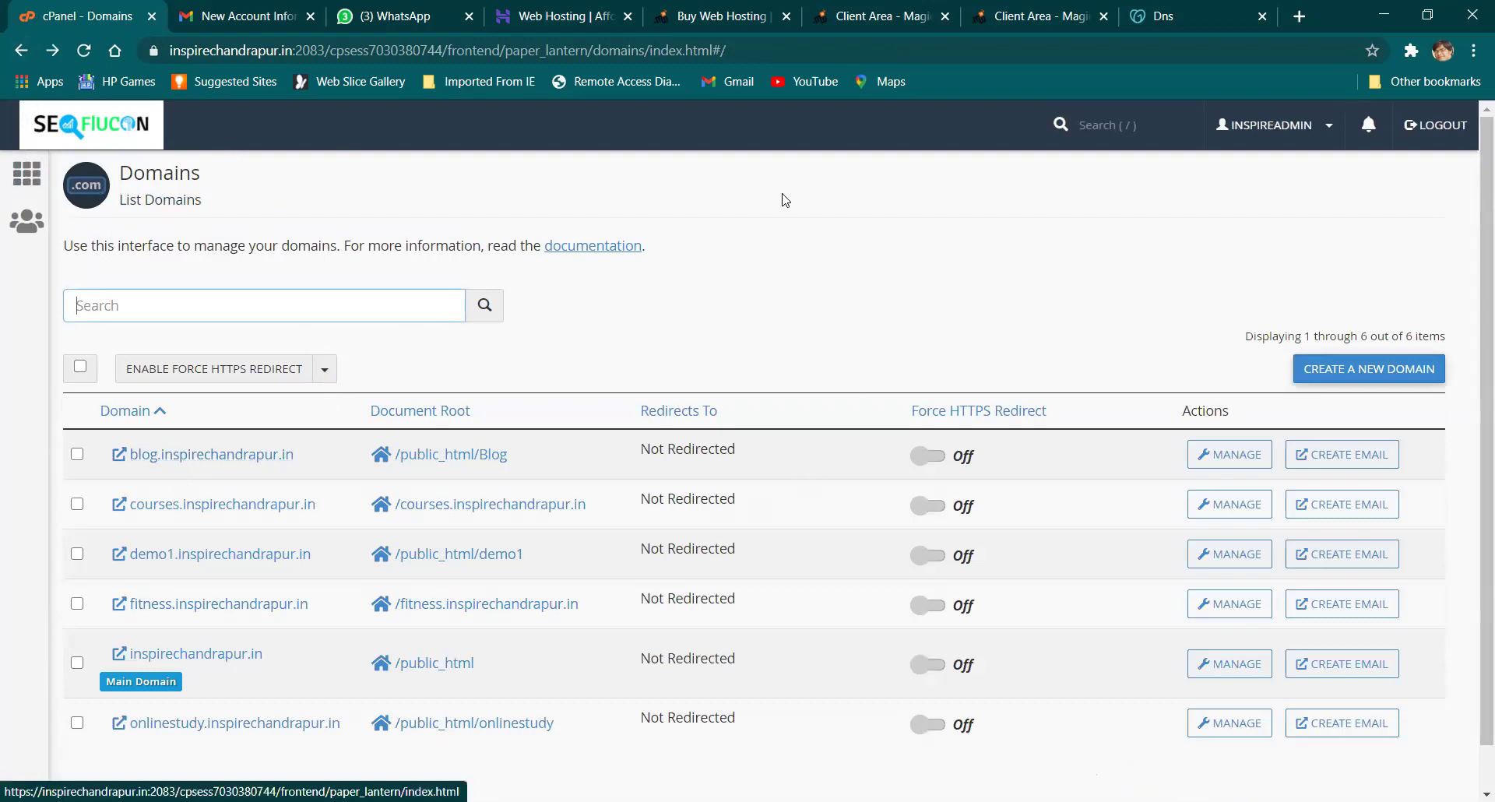
{"action": "left_click", "coordinate": [1338, 385]}
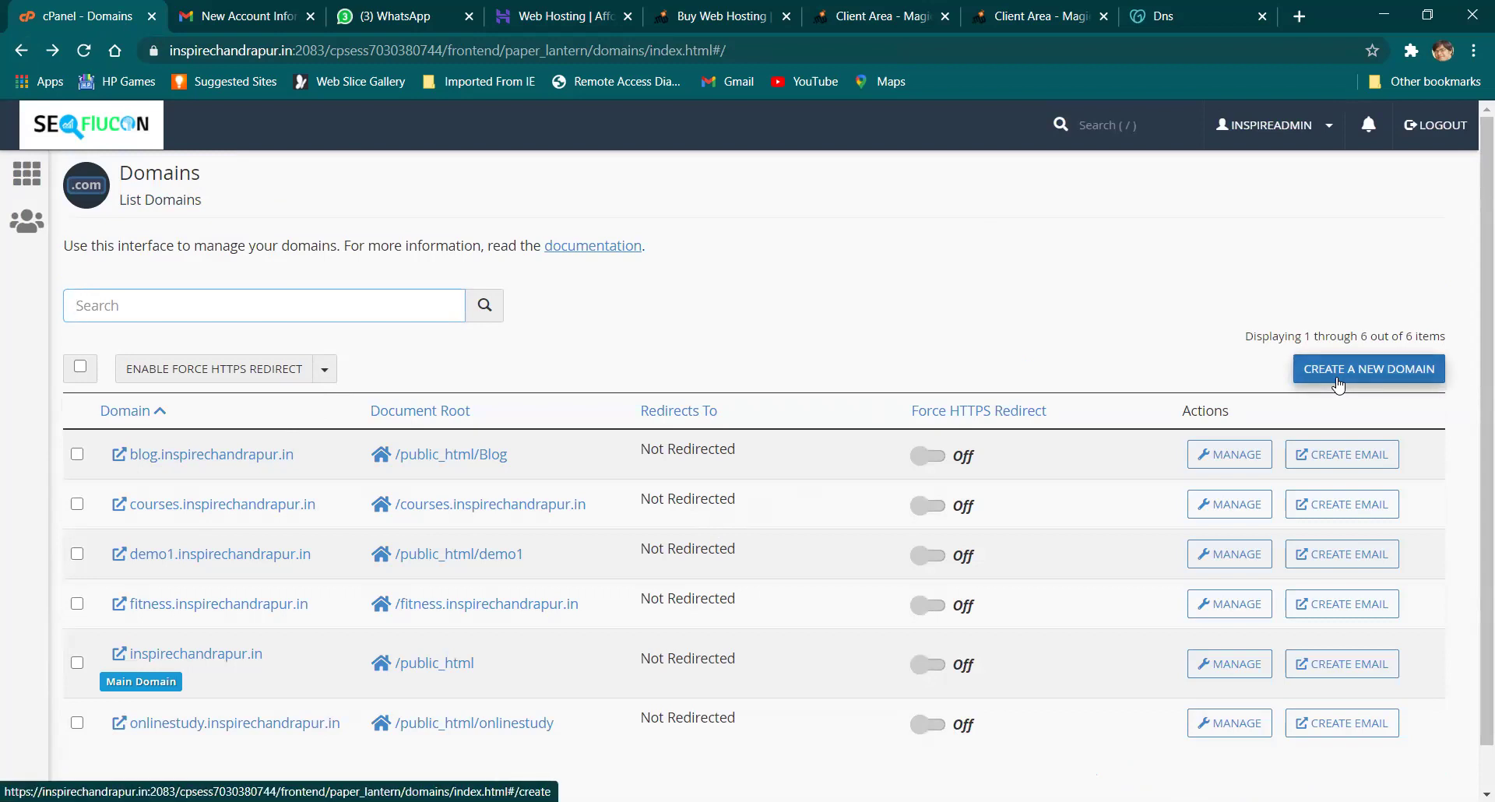
Return from the domain list to cPanel Main, then bring up the Hostinger Web Hosting tab
{"action": "left_click", "coordinate": [22, 53]}
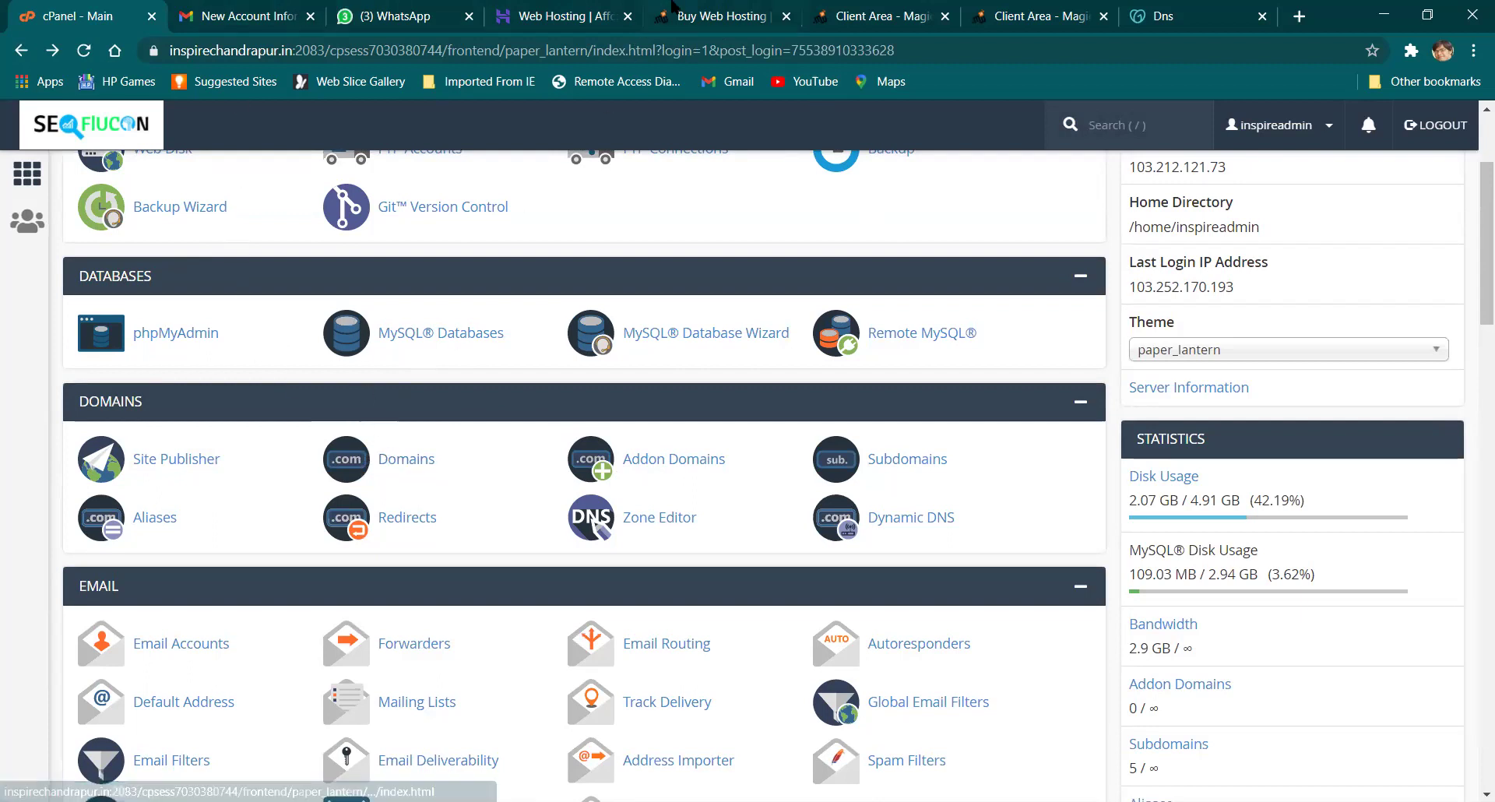
{"action": "left_click", "coordinate": [605, 7]}
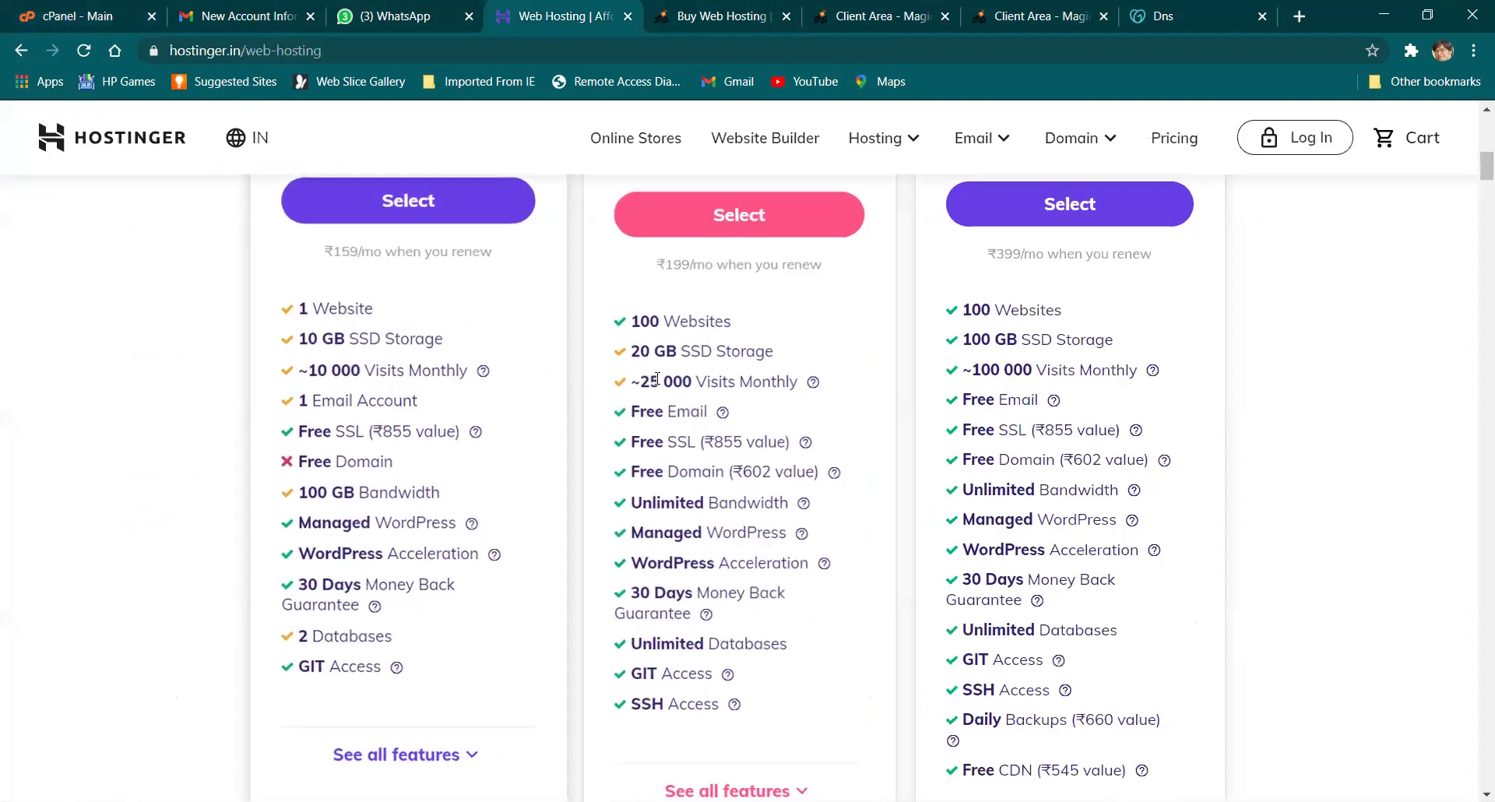
Review Hostinger's discounted ₹59, ₹119 and ₹259/mo prices, then return to the cPanel - Main tab
{"action": "scroll", "coordinate": [711, 517], "scroll_direction": "up", "scroll_amount": 3}
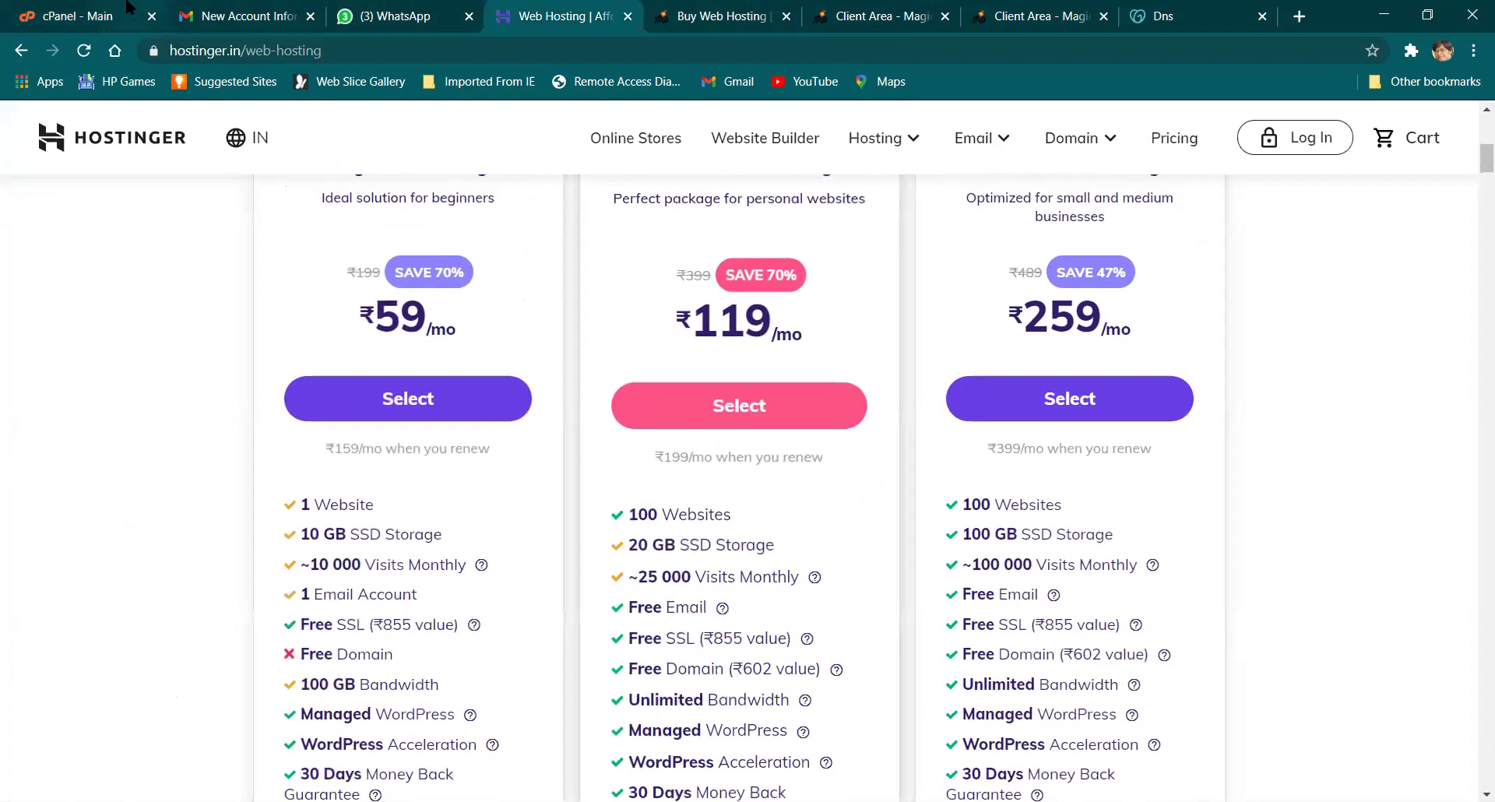
{"action": "left_click", "coordinate": [128, 14]}
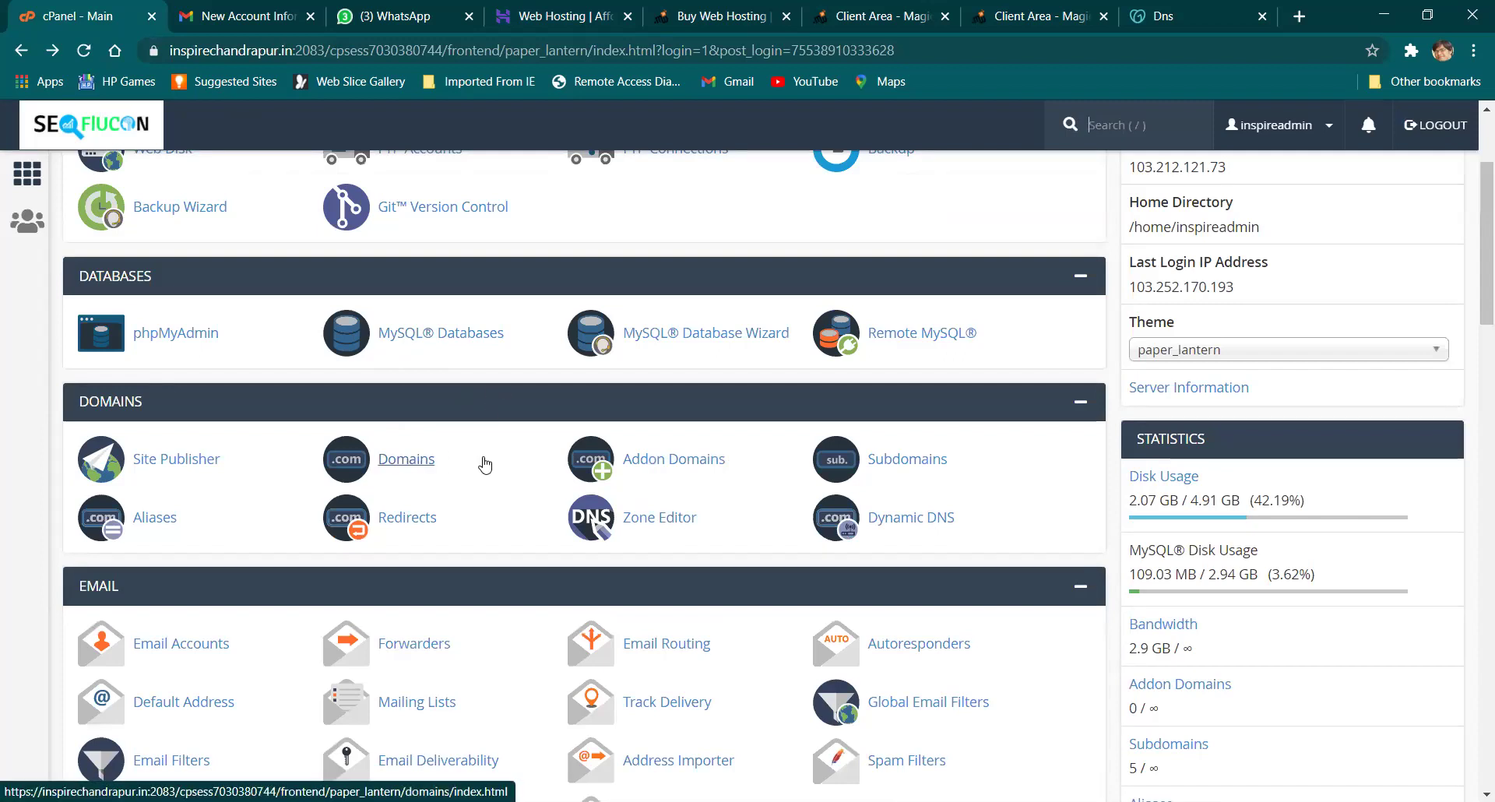
Switch to the Web Hosting | Hostinger tab and view the ₹119/mo plan's features
{"action": "scroll", "coordinate": [484, 465], "scroll_direction": "up", "scroll_amount": 1}
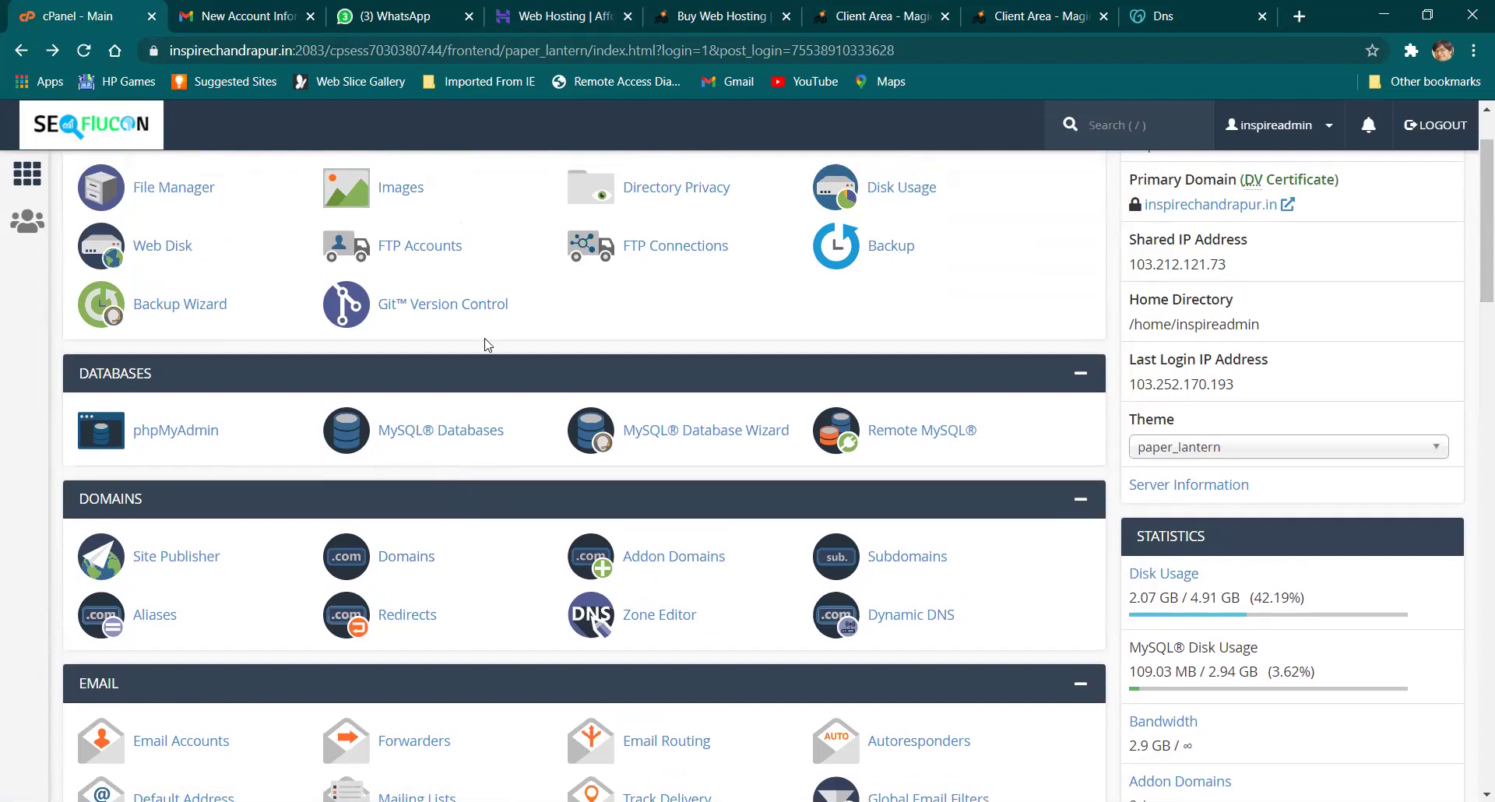
{"action": "left_click", "coordinate": [562, 11]}
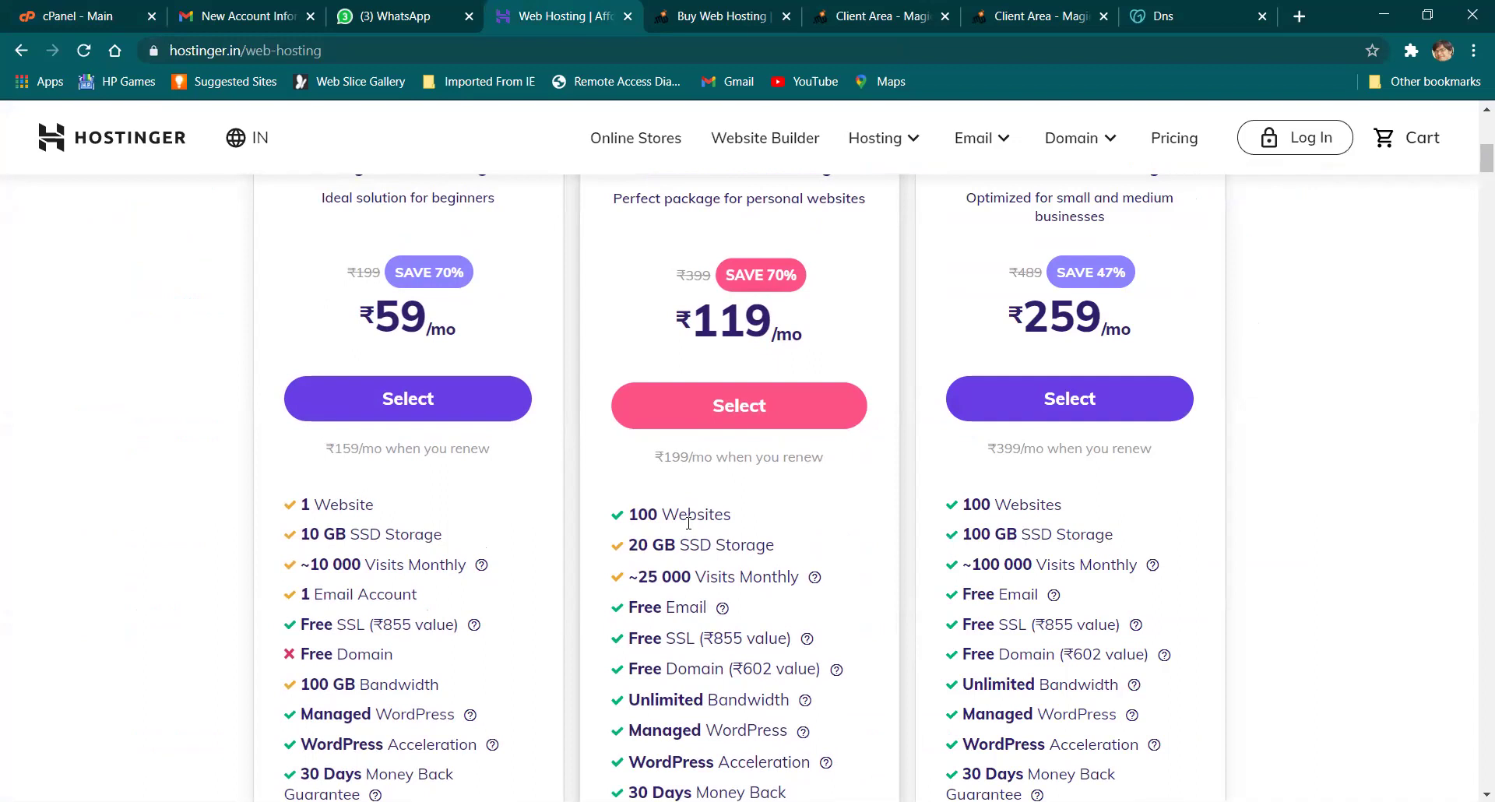
{"action": "scroll", "coordinate": [688, 523], "scroll_direction": "down", "scroll_amount": 1}
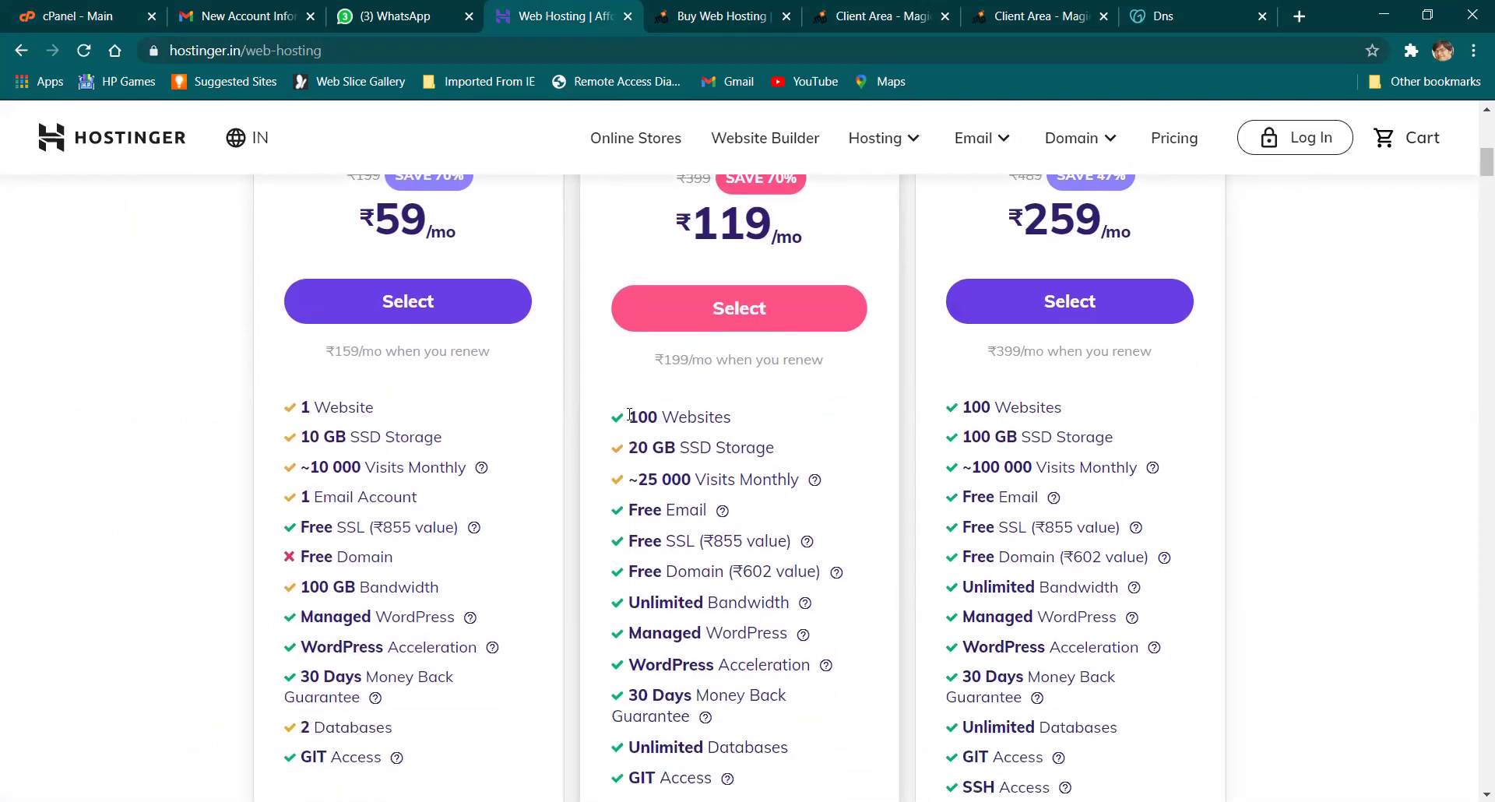
Highlight the middle plan's '100 Websites' feature, then go back to the cPanel dashboard
{"action": "left_click_drag", "start_coordinate": [630, 415], "coordinate": [732, 425]}
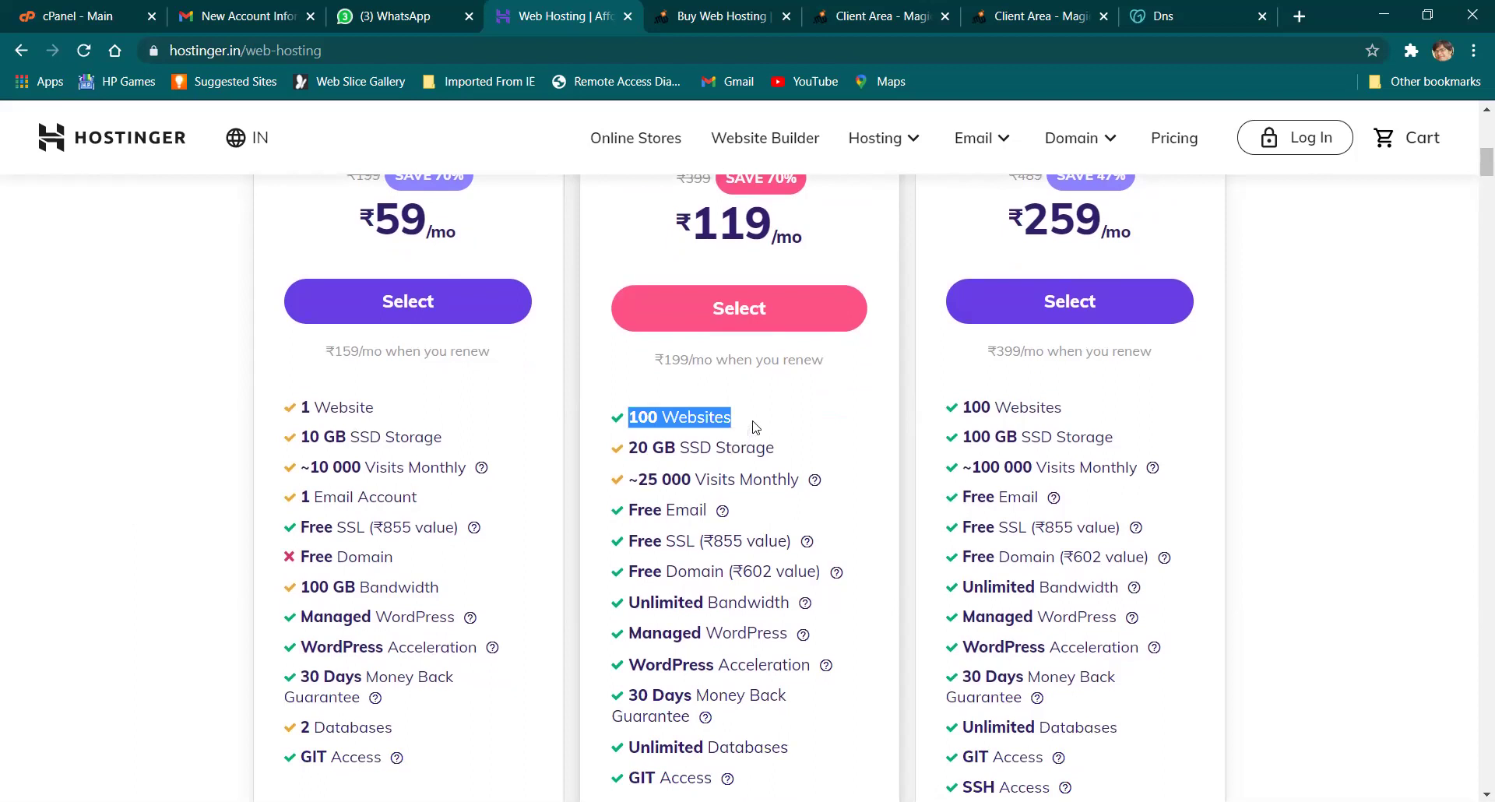
{"action": "left_click", "coordinate": [749, 423]}
{"action": "left_click_drag", "start_coordinate": [732, 418], "coordinate": [632, 408]}
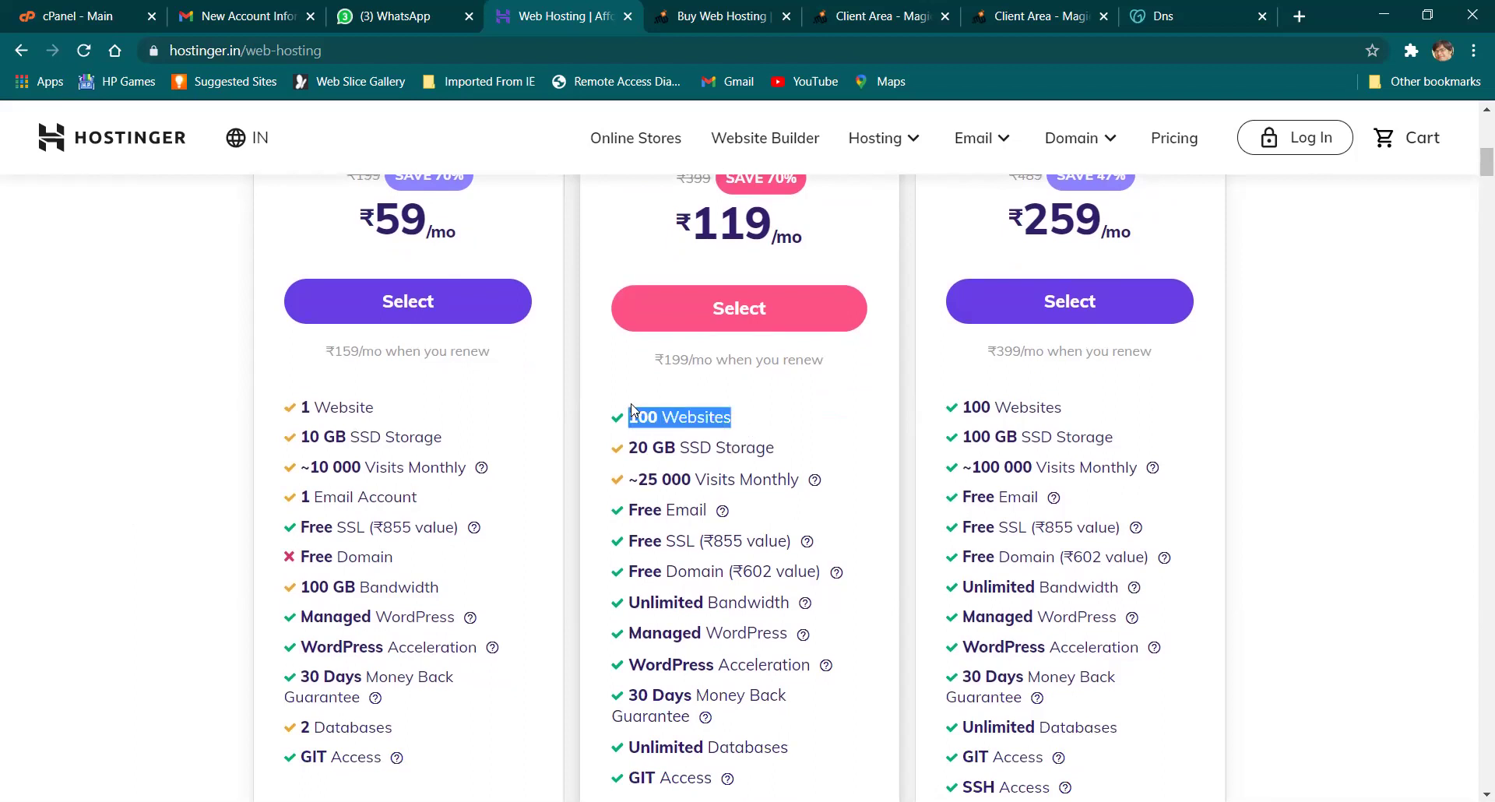
{"action": "left_click", "coordinate": [720, 417]}
{"action": "double_click", "coordinate": [724, 418]}
{"action": "left_click", "coordinate": [745, 427]}
{"action": "scroll", "coordinate": [698, 483], "scroll_direction": "down", "scroll_amount": 2}
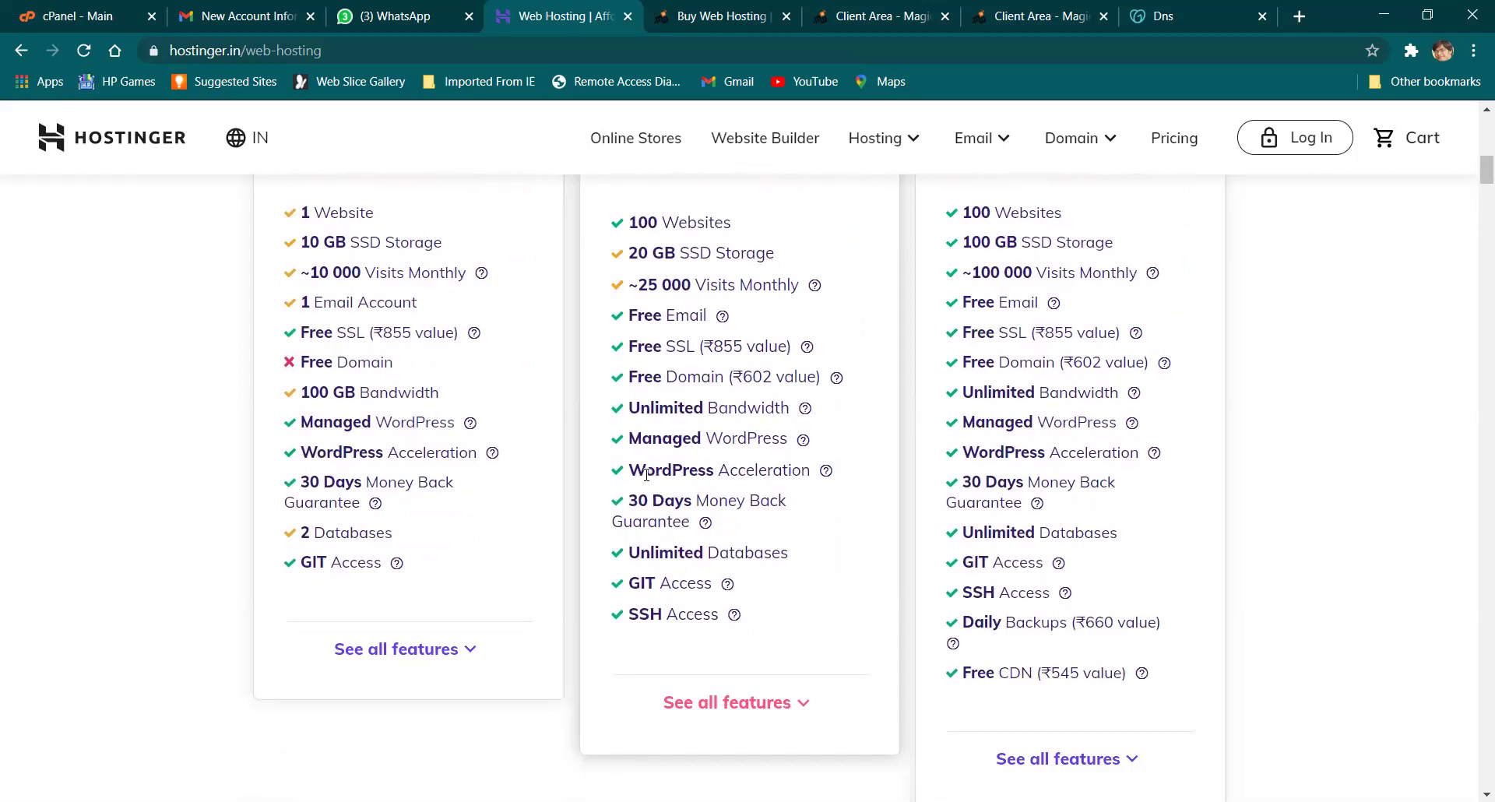
{"action": "scroll", "coordinate": [640, 440], "scroll_direction": "up", "scroll_amount": 2}
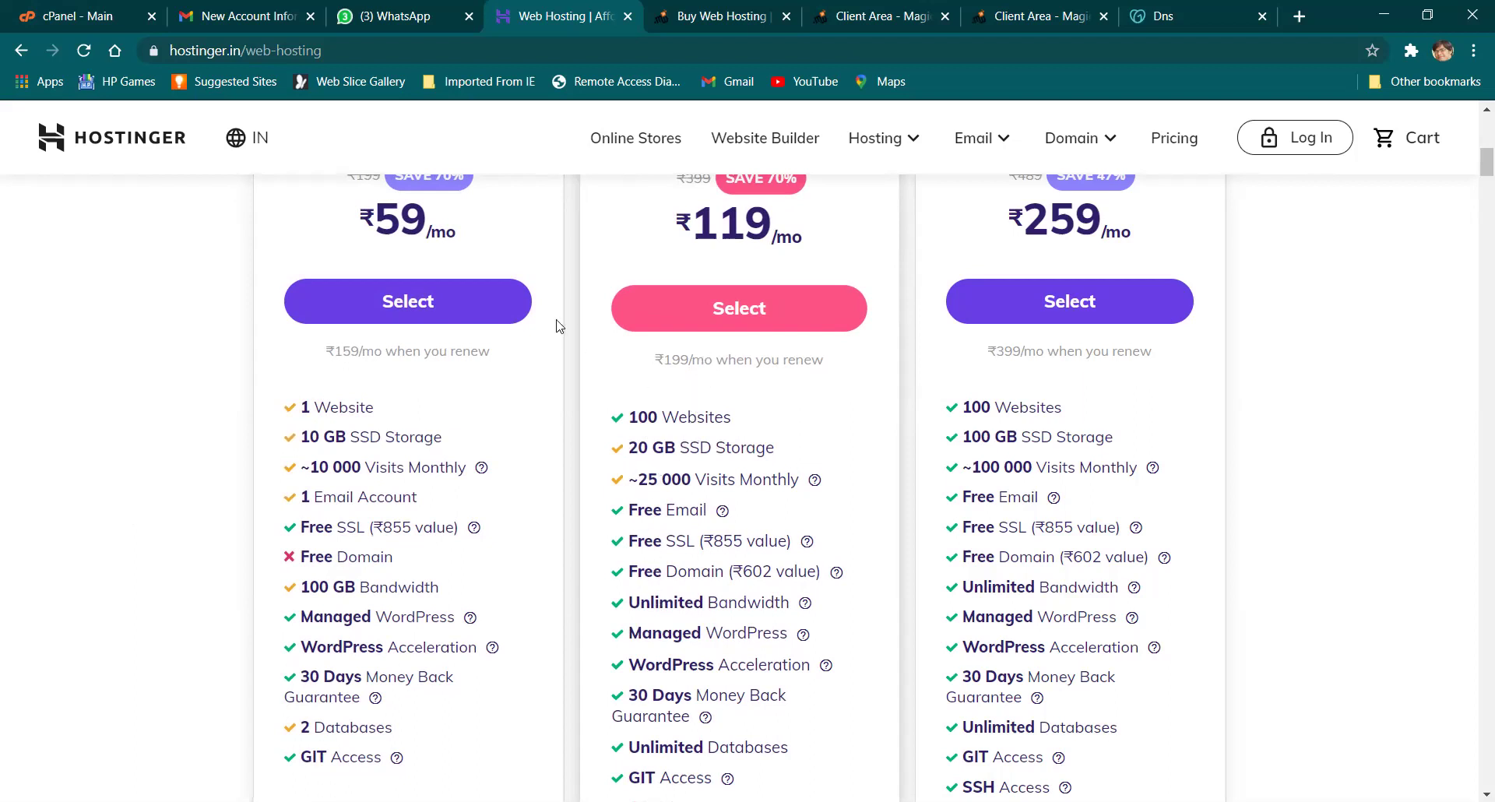
{"action": "left_click", "coordinate": [93, 10]}
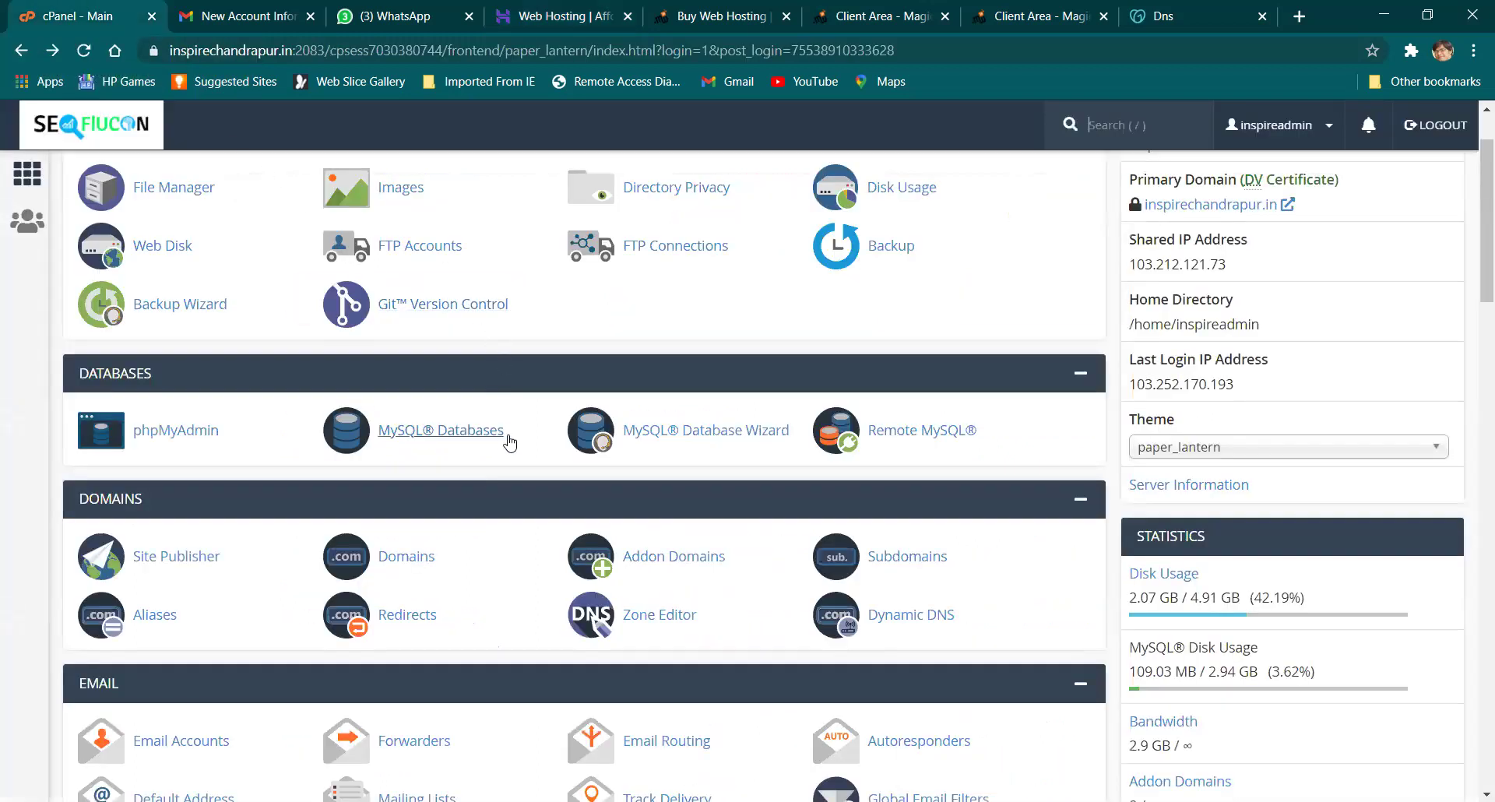
{"action": "scroll", "coordinate": [517, 462], "scroll_direction": "down", "scroll_amount": 3}
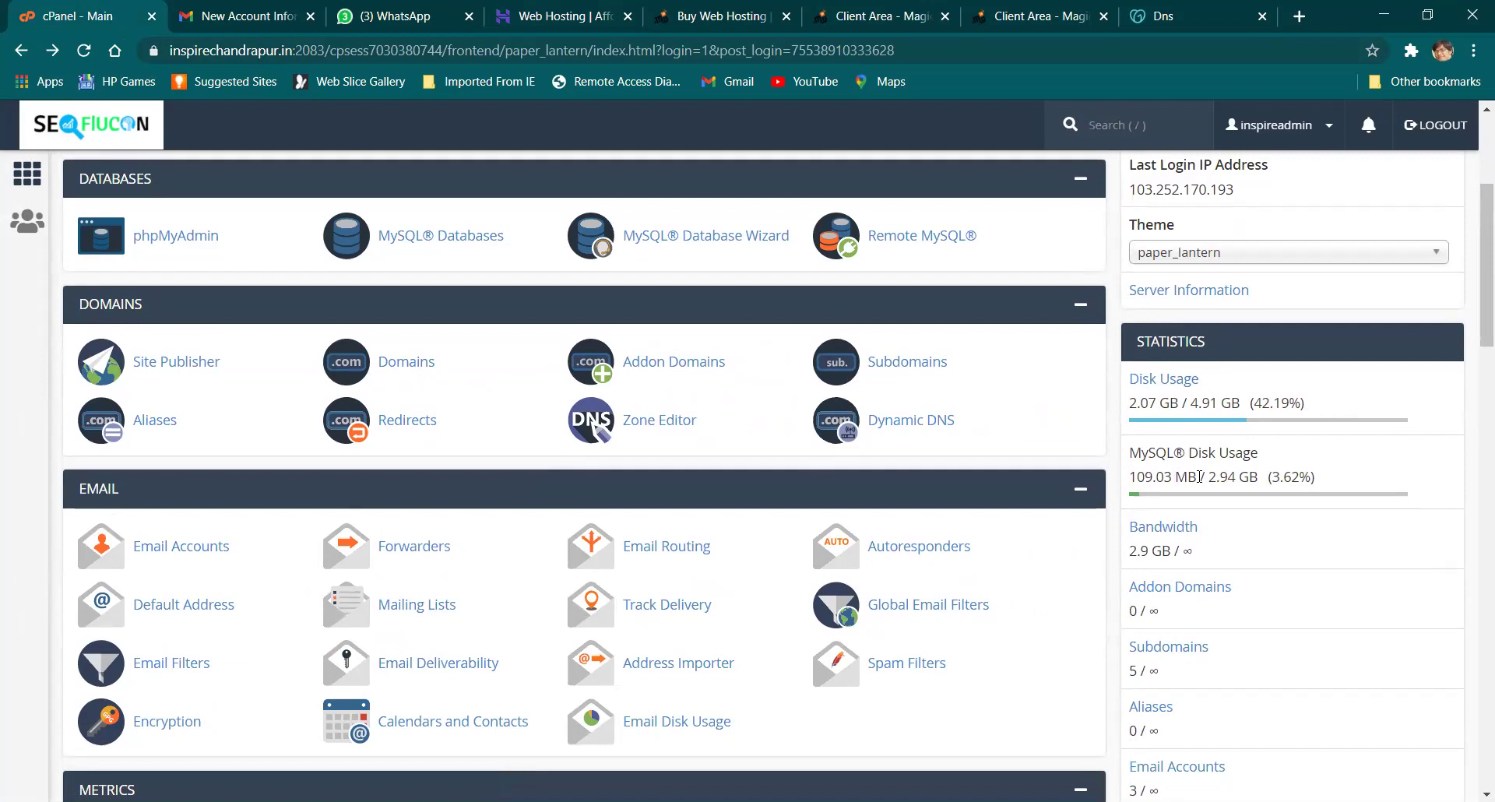
{"action": "scroll", "coordinate": [1199, 477], "scroll_direction": "down", "scroll_amount": 2}
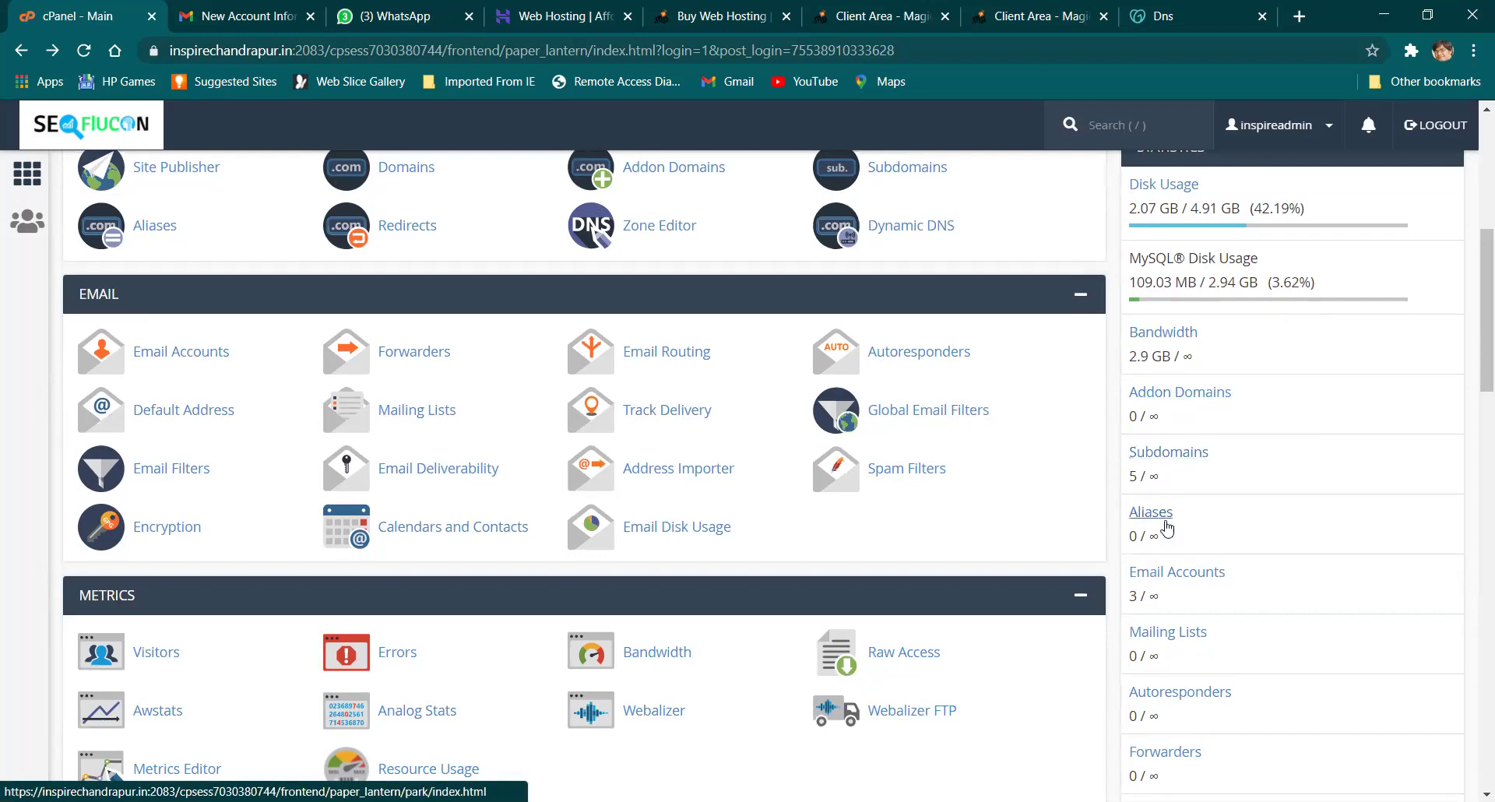
{"action": "scroll", "coordinate": [1195, 591], "scroll_direction": "down", "scroll_amount": 1}
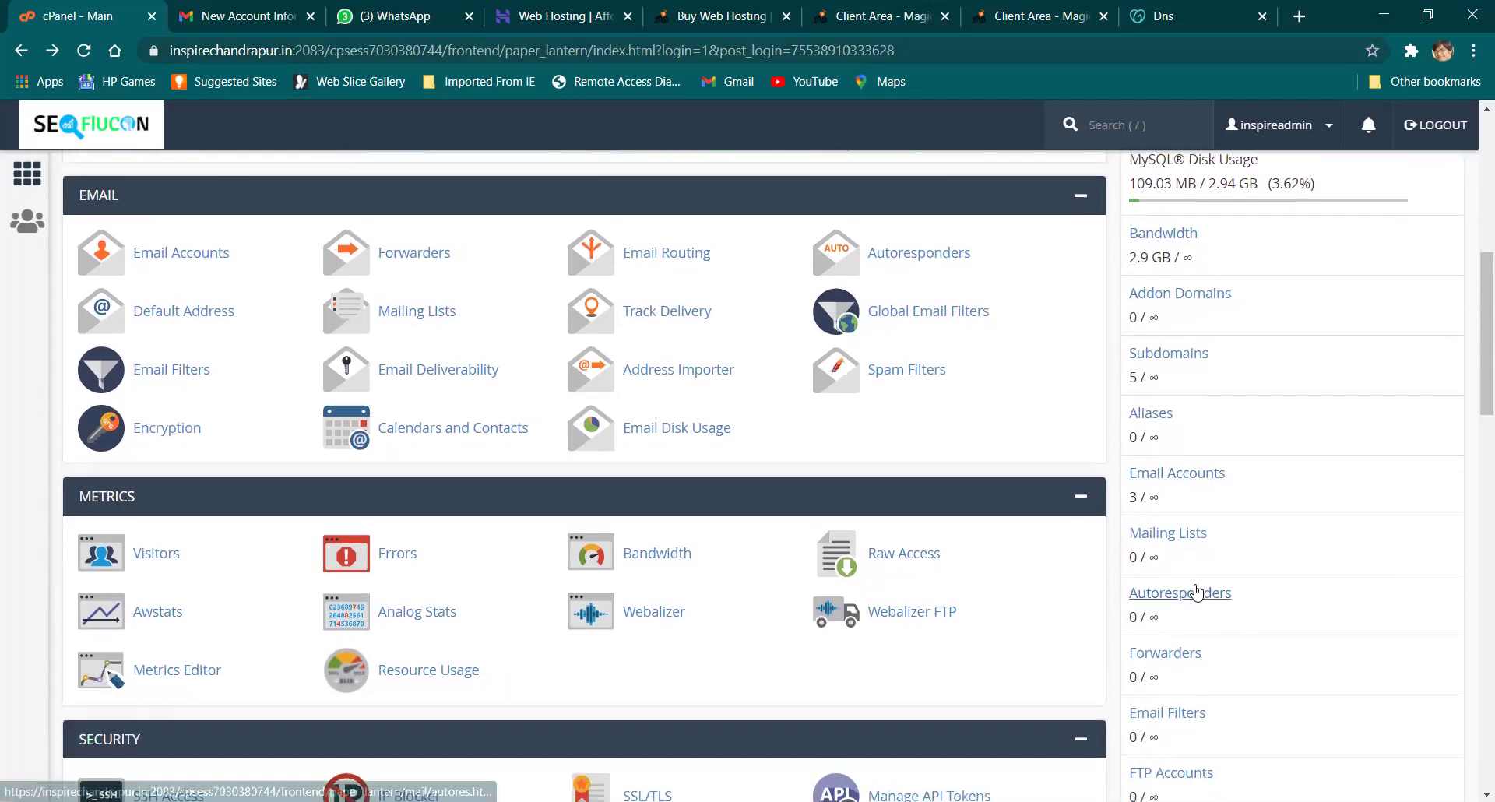
{"action": "scroll", "coordinate": [1197, 592], "scroll_direction": "down", "scroll_amount": 1}
{"action": "scroll", "coordinate": [1171, 553], "scroll_direction": "down", "scroll_amount": 4}
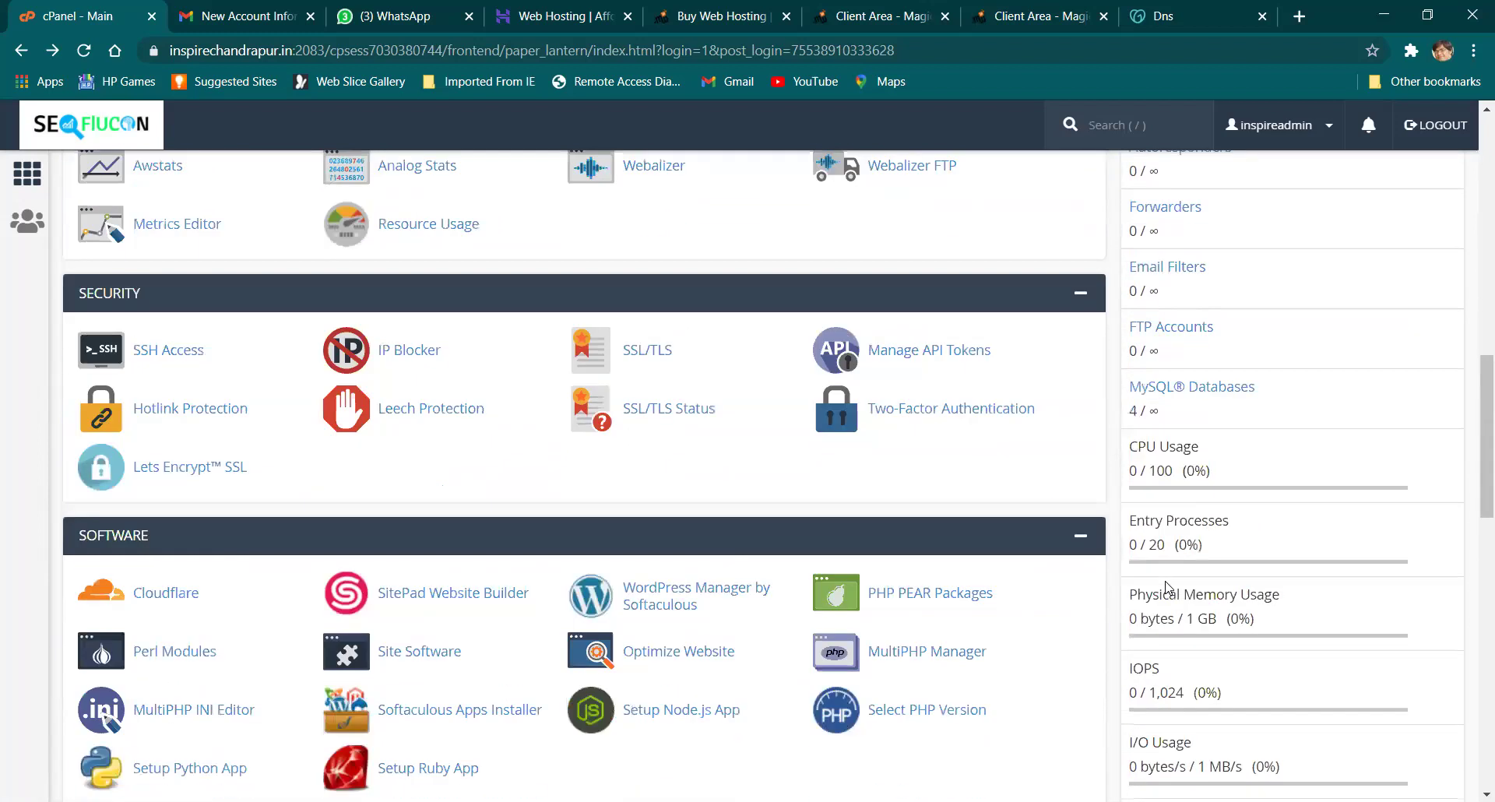
{"action": "scroll", "coordinate": [1165, 588], "scroll_direction": "down", "scroll_amount": 2}
{"action": "scroll", "coordinate": [1168, 588], "scroll_direction": "up", "scroll_amount": 9}
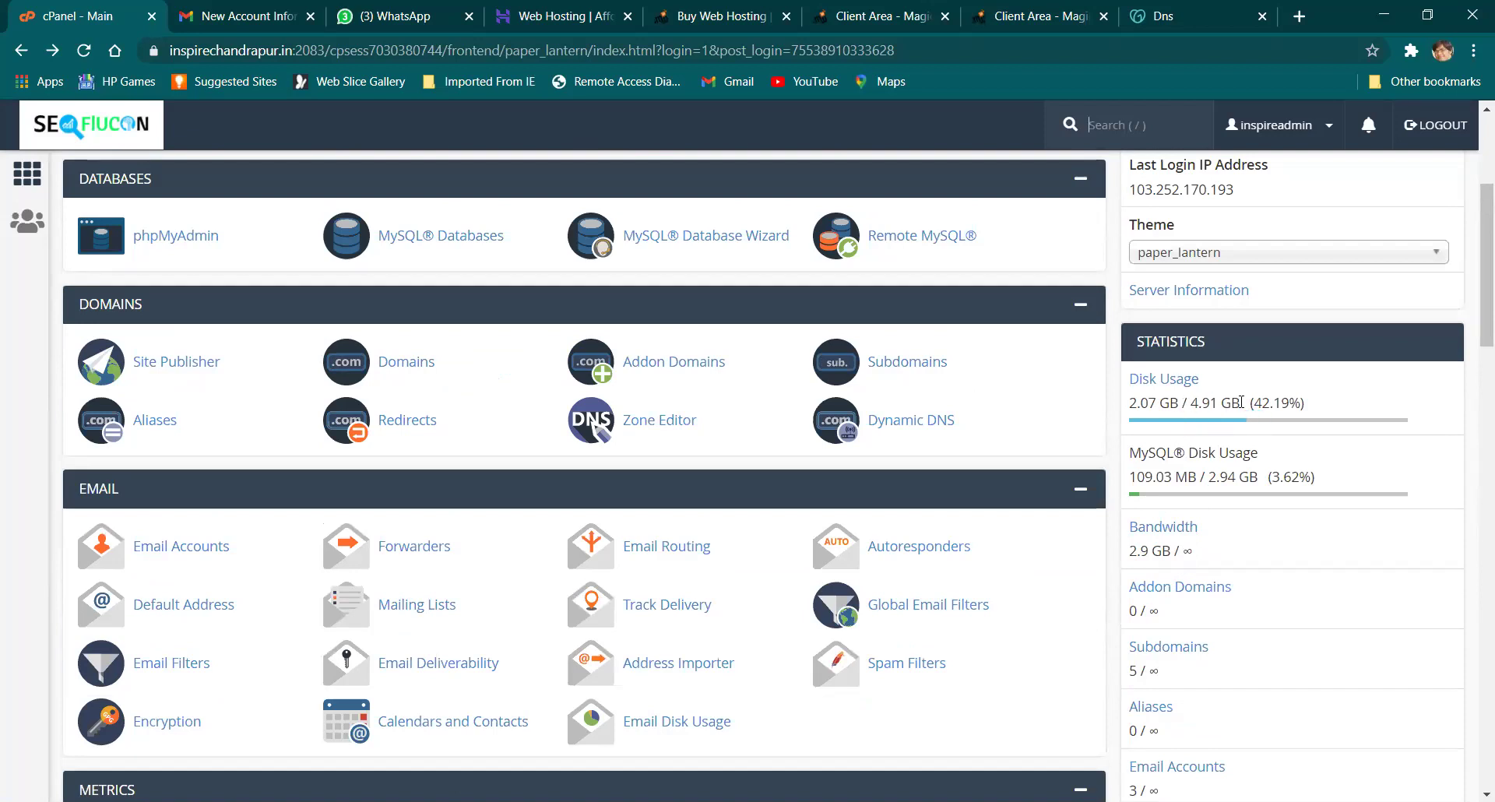
{"action": "scroll", "coordinate": [1183, 446], "scroll_direction": "down", "scroll_amount": 2}
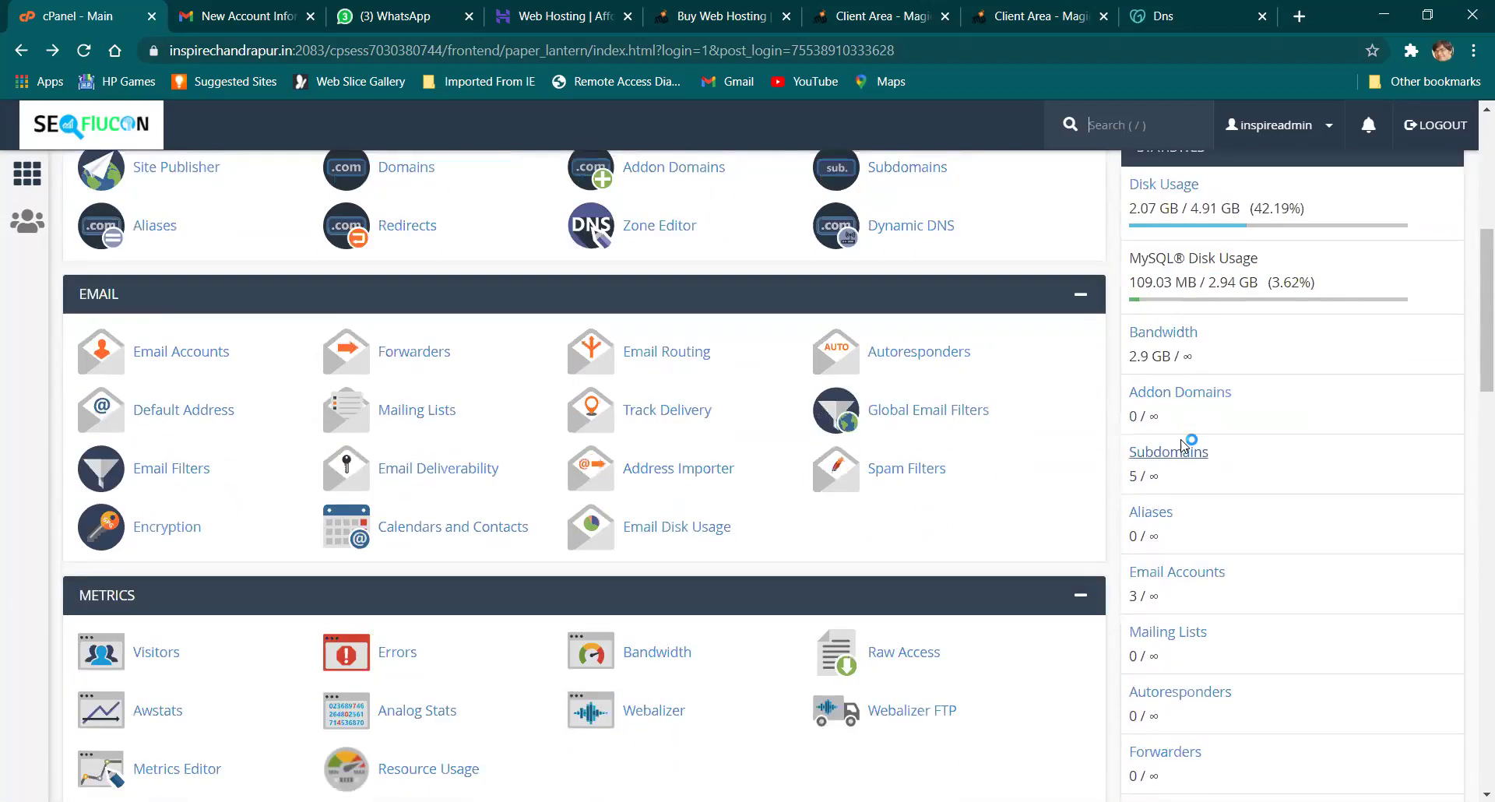
{"action": "scroll", "coordinate": [1255, 427], "scroll_direction": "down", "scroll_amount": 7}
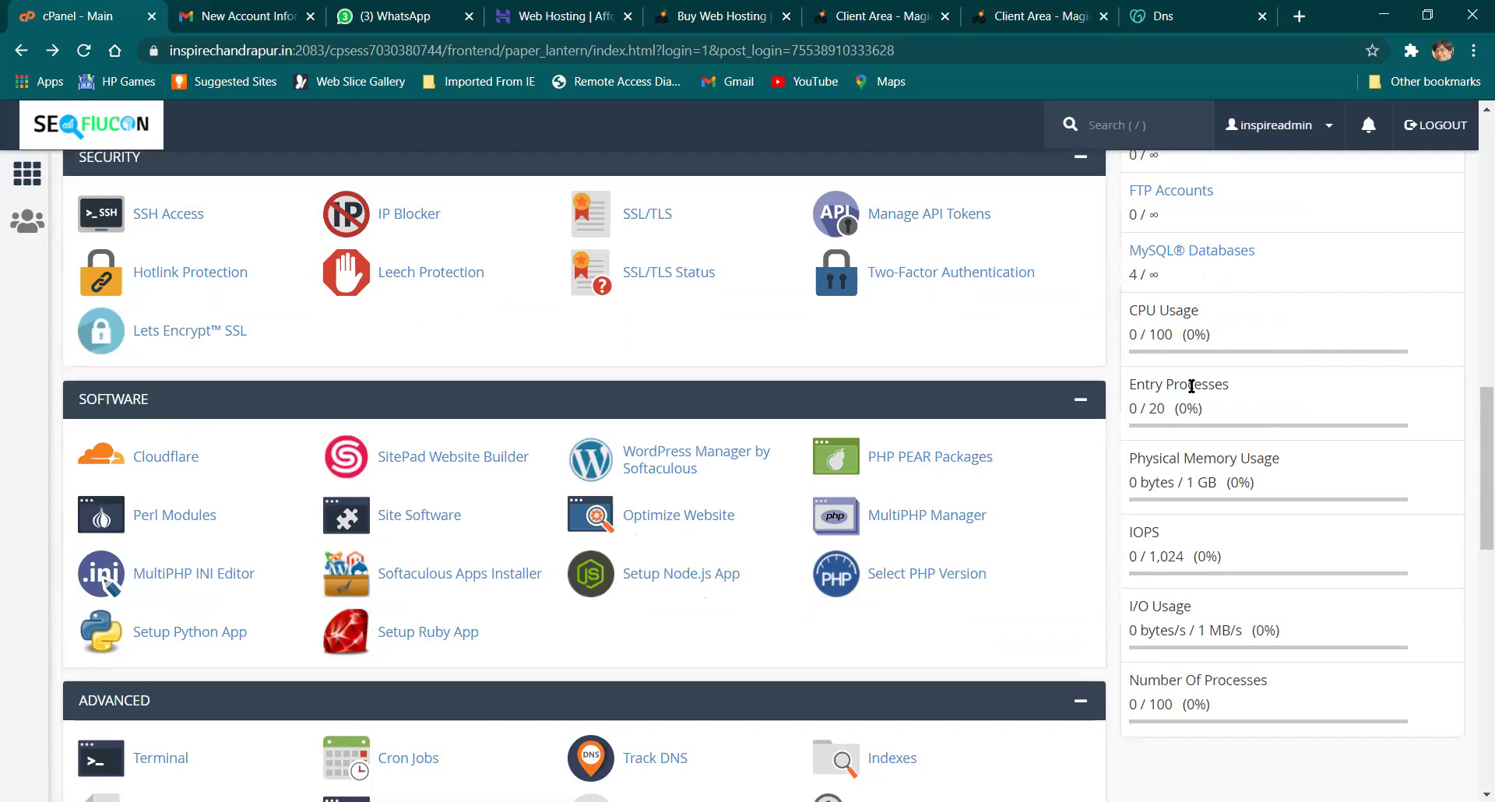
{"action": "scroll", "coordinate": [1190, 386], "scroll_direction": "up", "scroll_amount": 3}
{"action": "scroll", "coordinate": [1190, 386], "scroll_direction": "down", "scroll_amount": 3}
{"action": "scroll", "coordinate": [1189, 386], "scroll_direction": "up", "scroll_amount": 4}
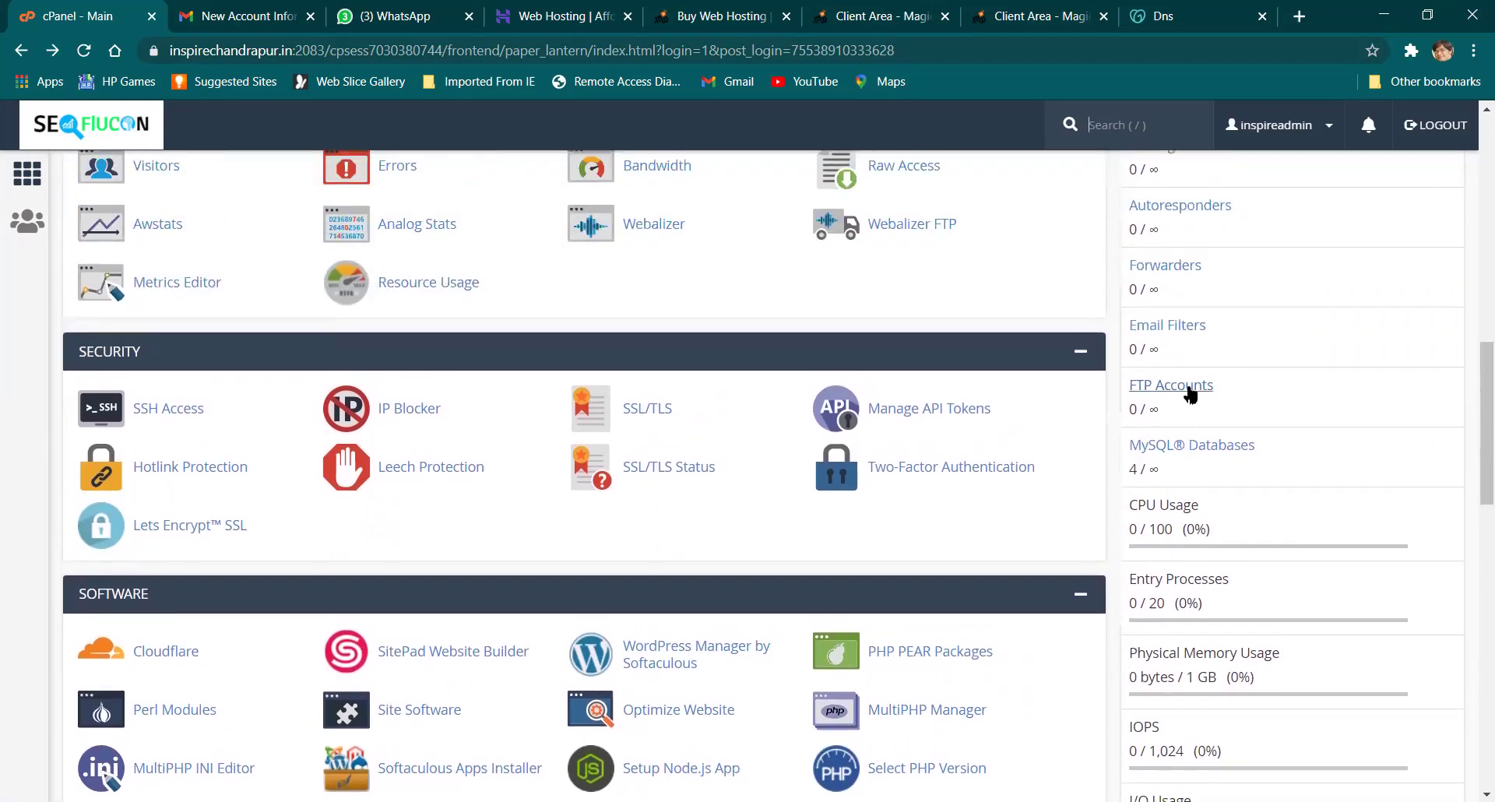
{"action": "scroll", "coordinate": [1188, 384], "scroll_direction": "up", "scroll_amount": 5}
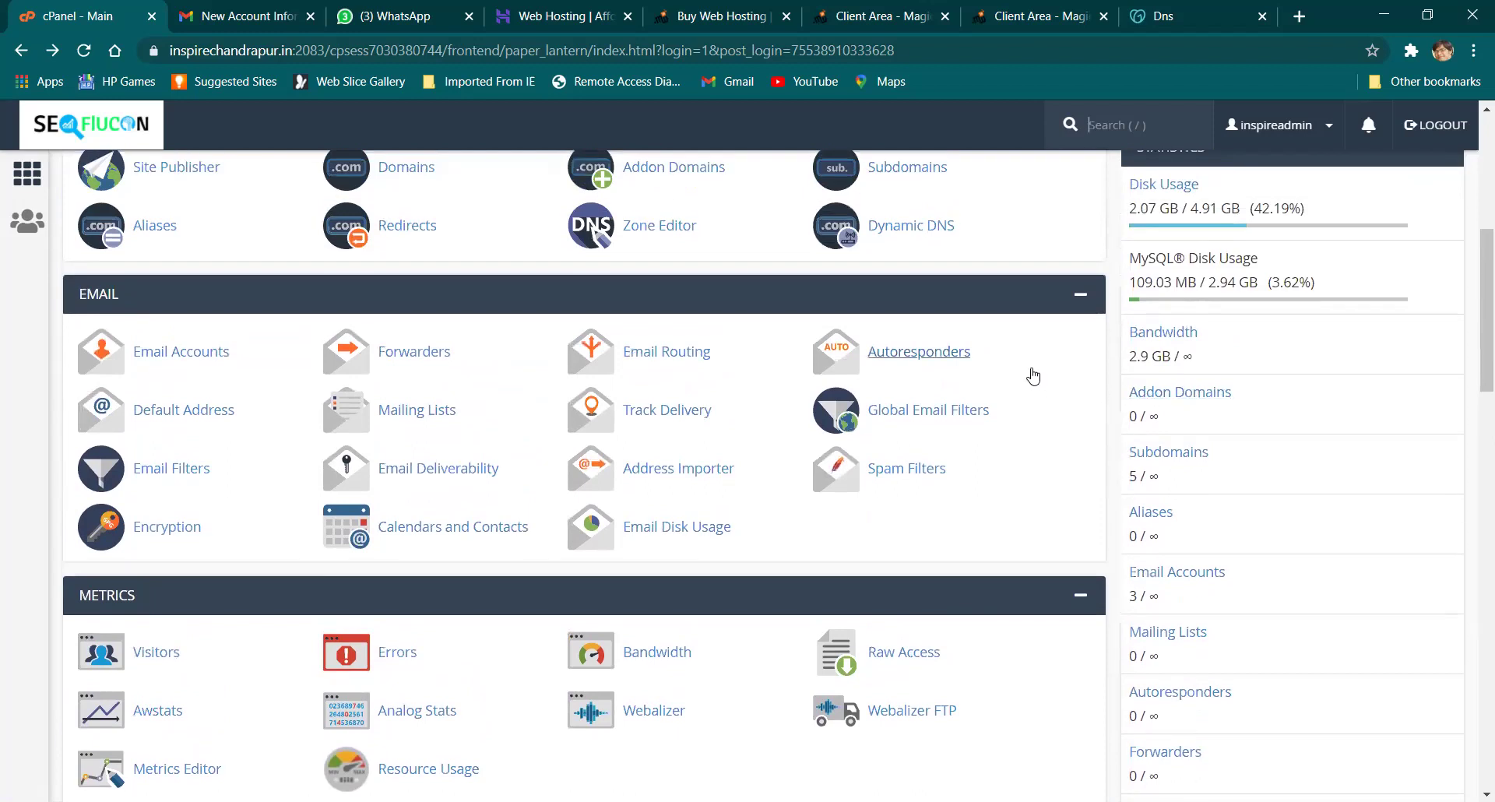
{"action": "scroll", "coordinate": [1308, 354], "scroll_direction": "down", "scroll_amount": 9}
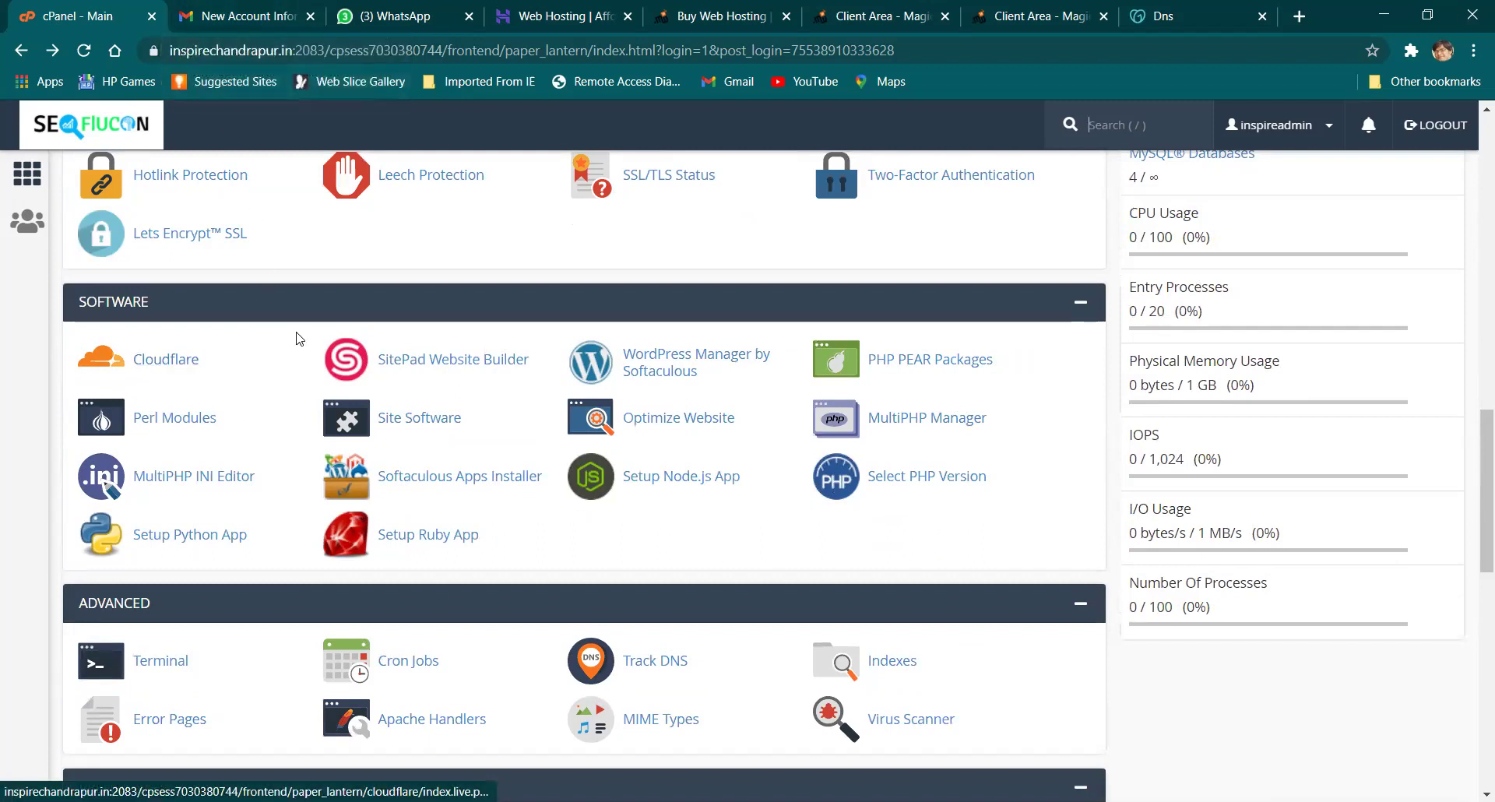
{"action": "key", "text": "/"}
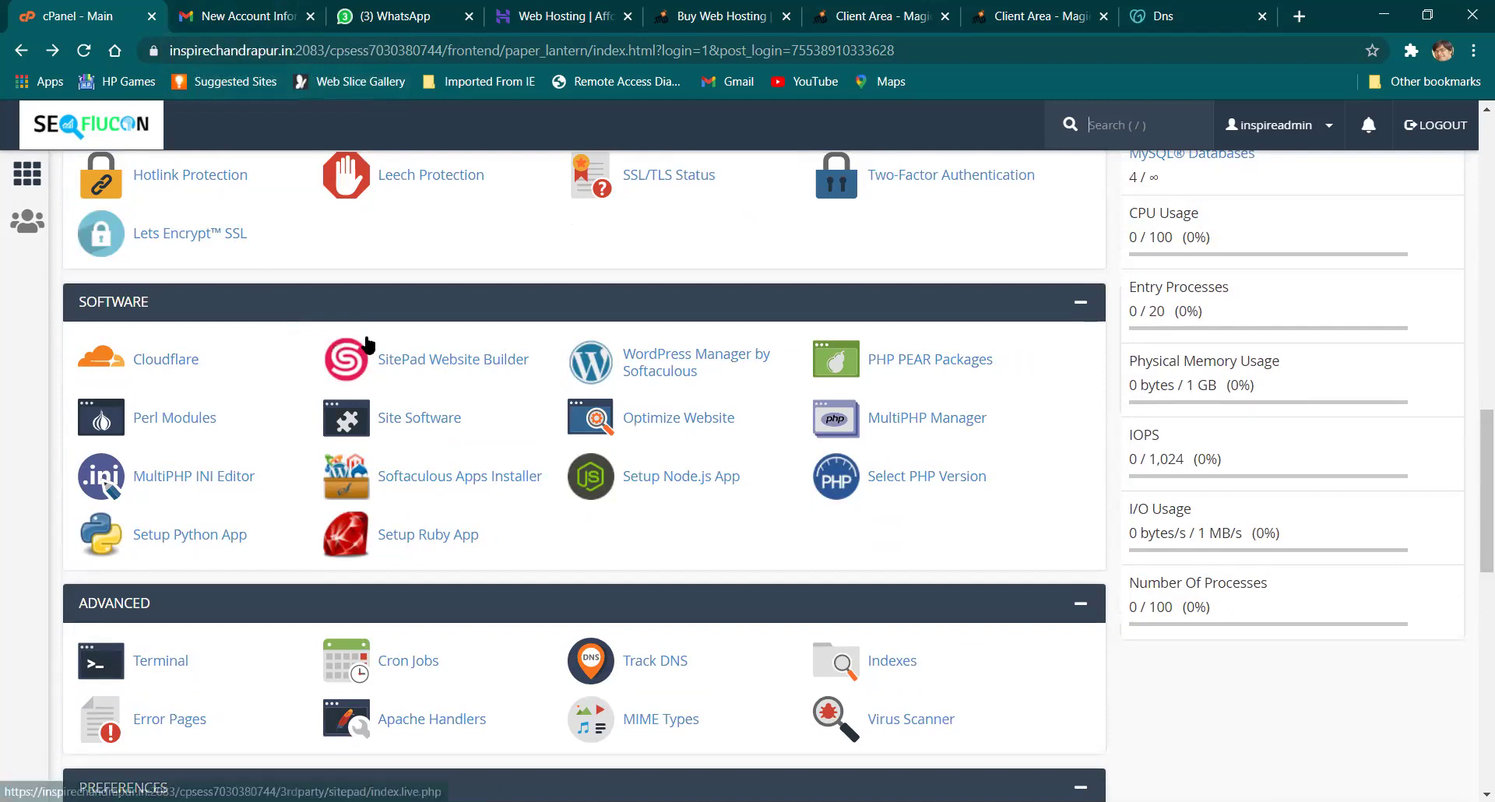
{"action": "scroll", "coordinate": [368, 344], "scroll_direction": "up", "scroll_amount": 1}
{"action": "scroll", "coordinate": [368, 344], "scroll_direction": "up", "scroll_amount": 7}
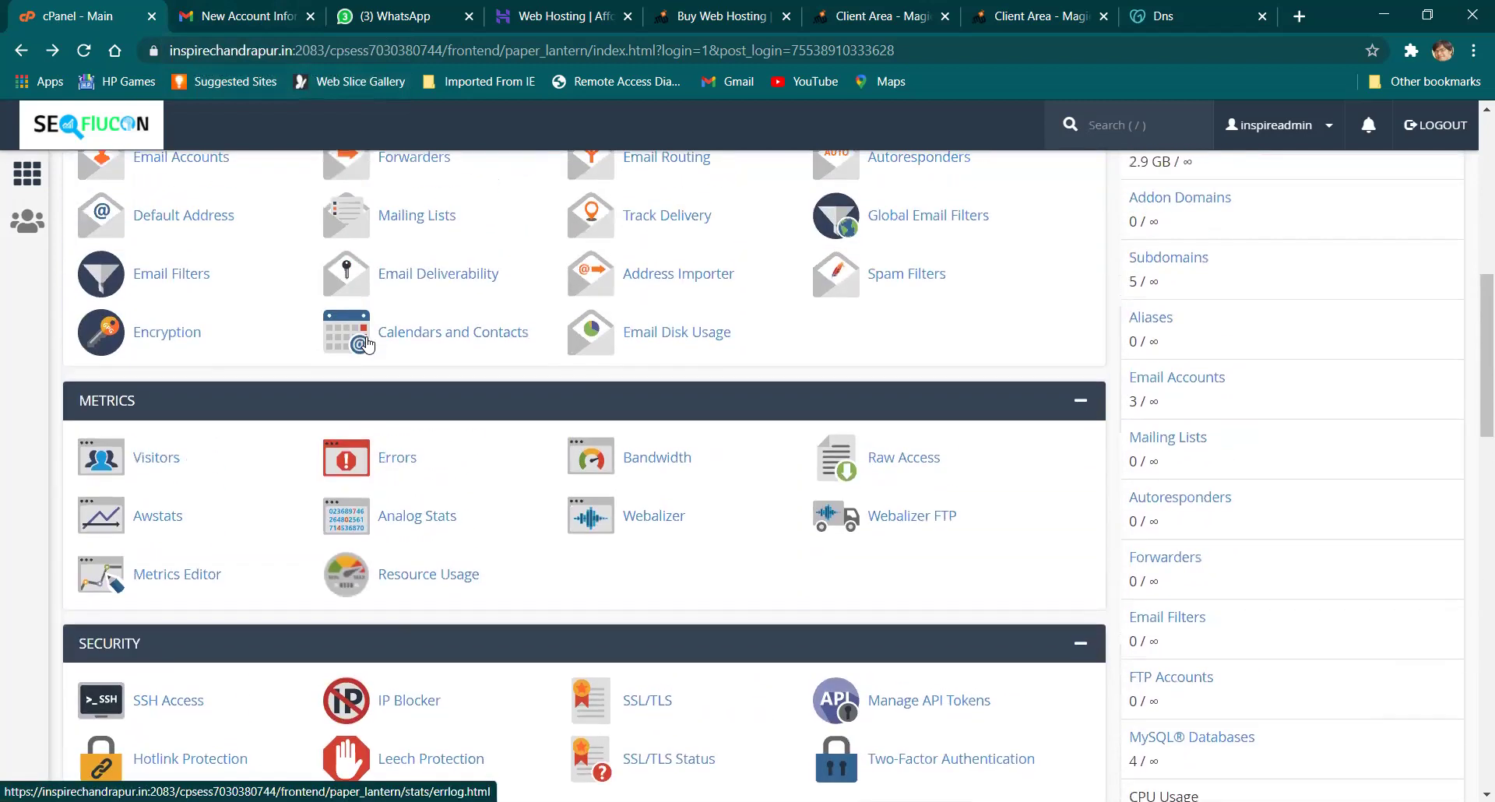
{"action": "scroll", "coordinate": [654, 337], "scroll_direction": "up", "scroll_amount": 3}
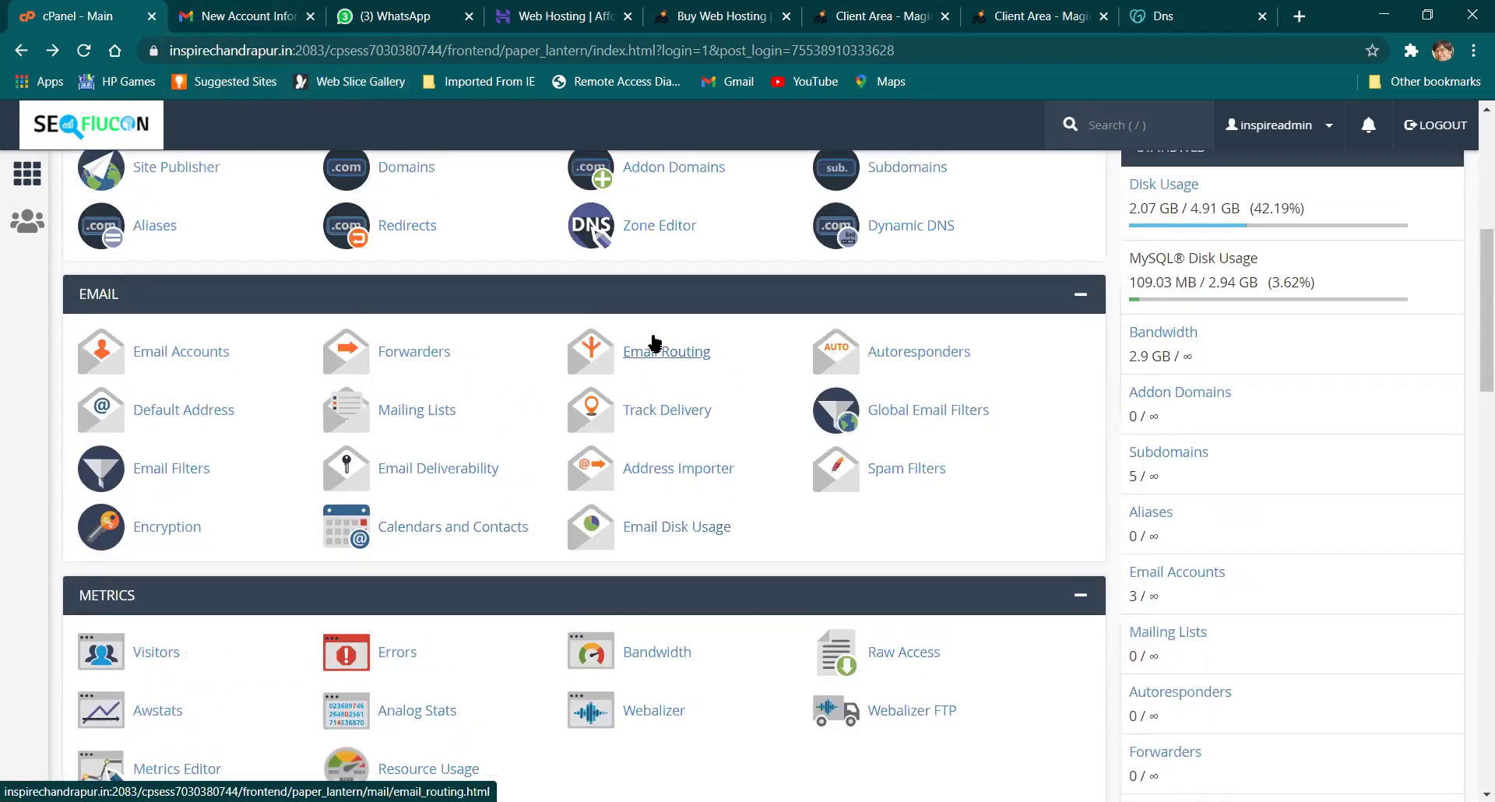
{"action": "scroll", "coordinate": [648, 340], "scroll_direction": "up", "scroll_amount": 3}
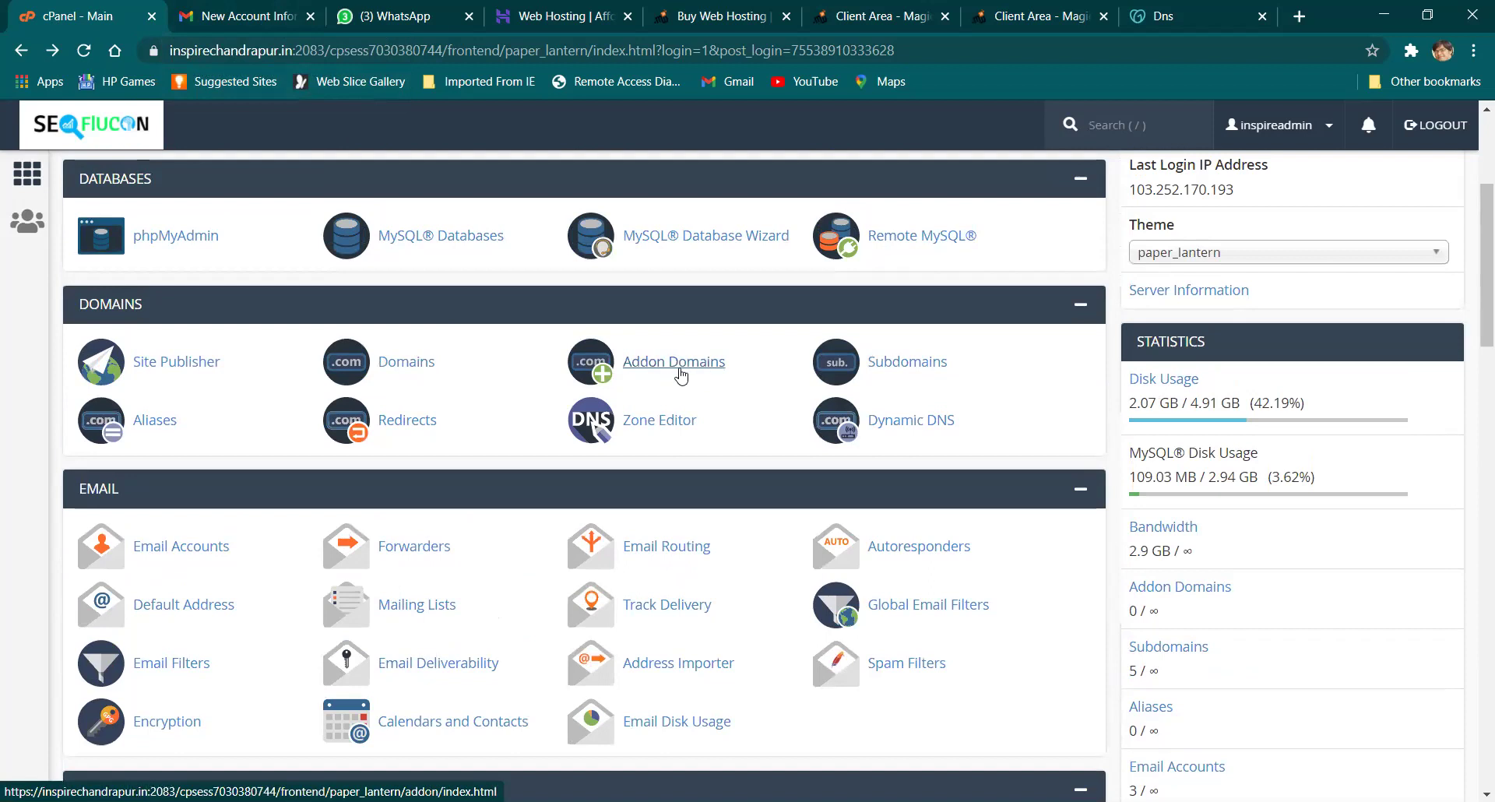
{"action": "left_click", "coordinate": [876, 372]}
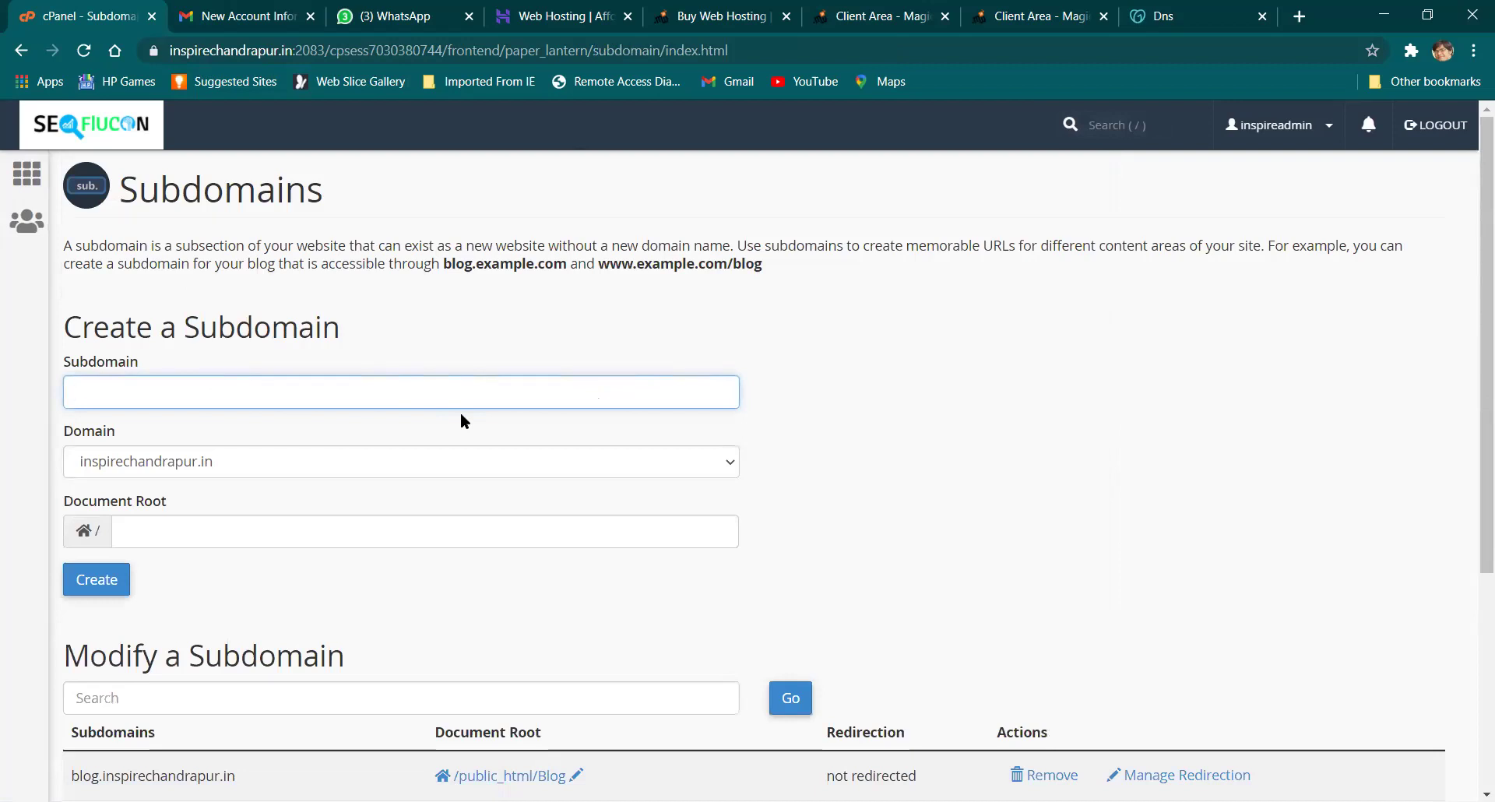
Create subdomain akb under inspirechandrapur.in with document root akb.inspirechandrapur.in
{"action": "left_click", "coordinate": [230, 469]}
{"action": "left_click", "coordinate": [231, 471]}
{"action": "left_click", "coordinate": [230, 471]}
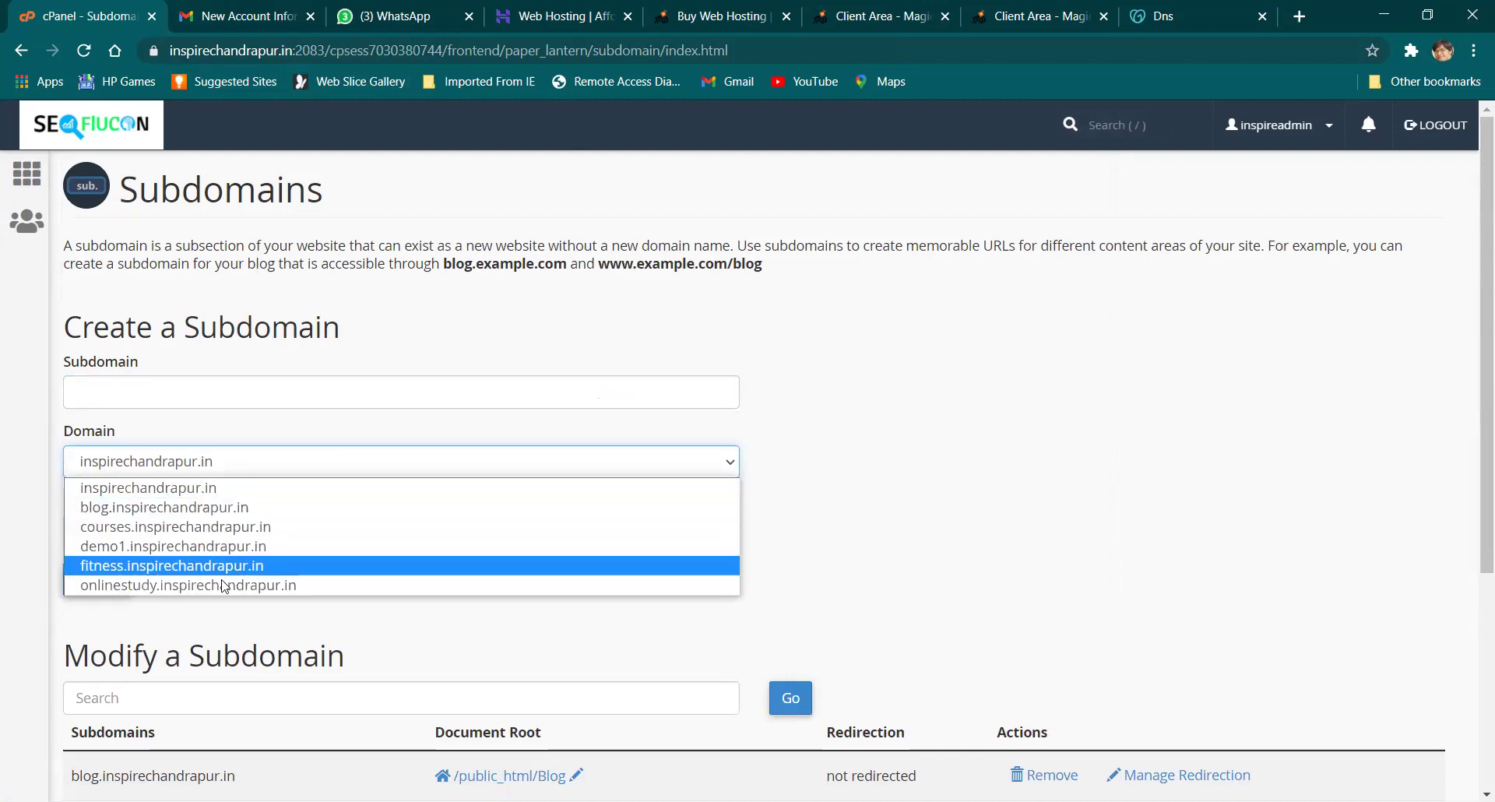
{"action": "left_click", "coordinate": [235, 460]}
{"action": "left_click", "coordinate": [232, 399]}
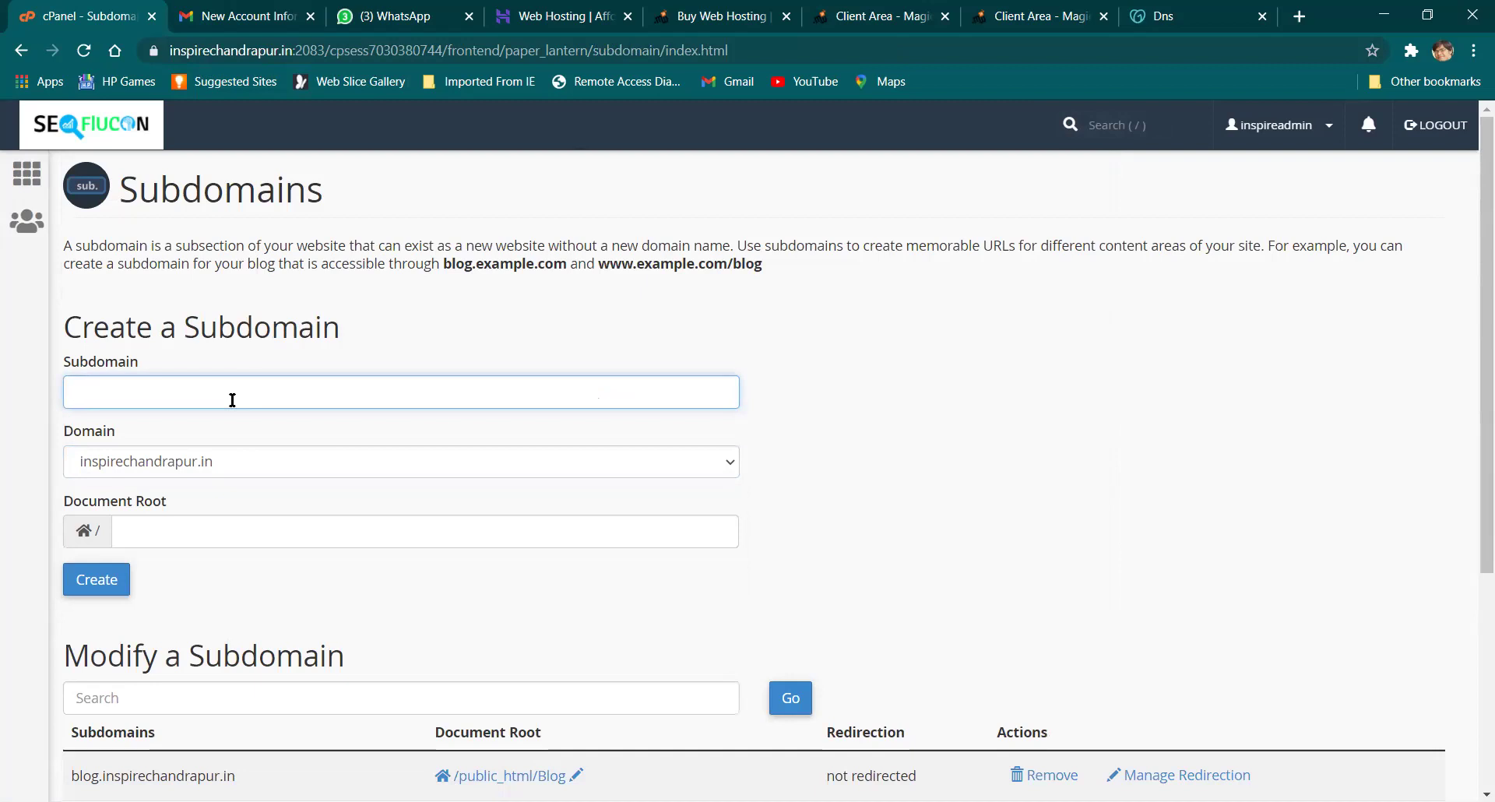
{"action": "type", "text": "kb."}
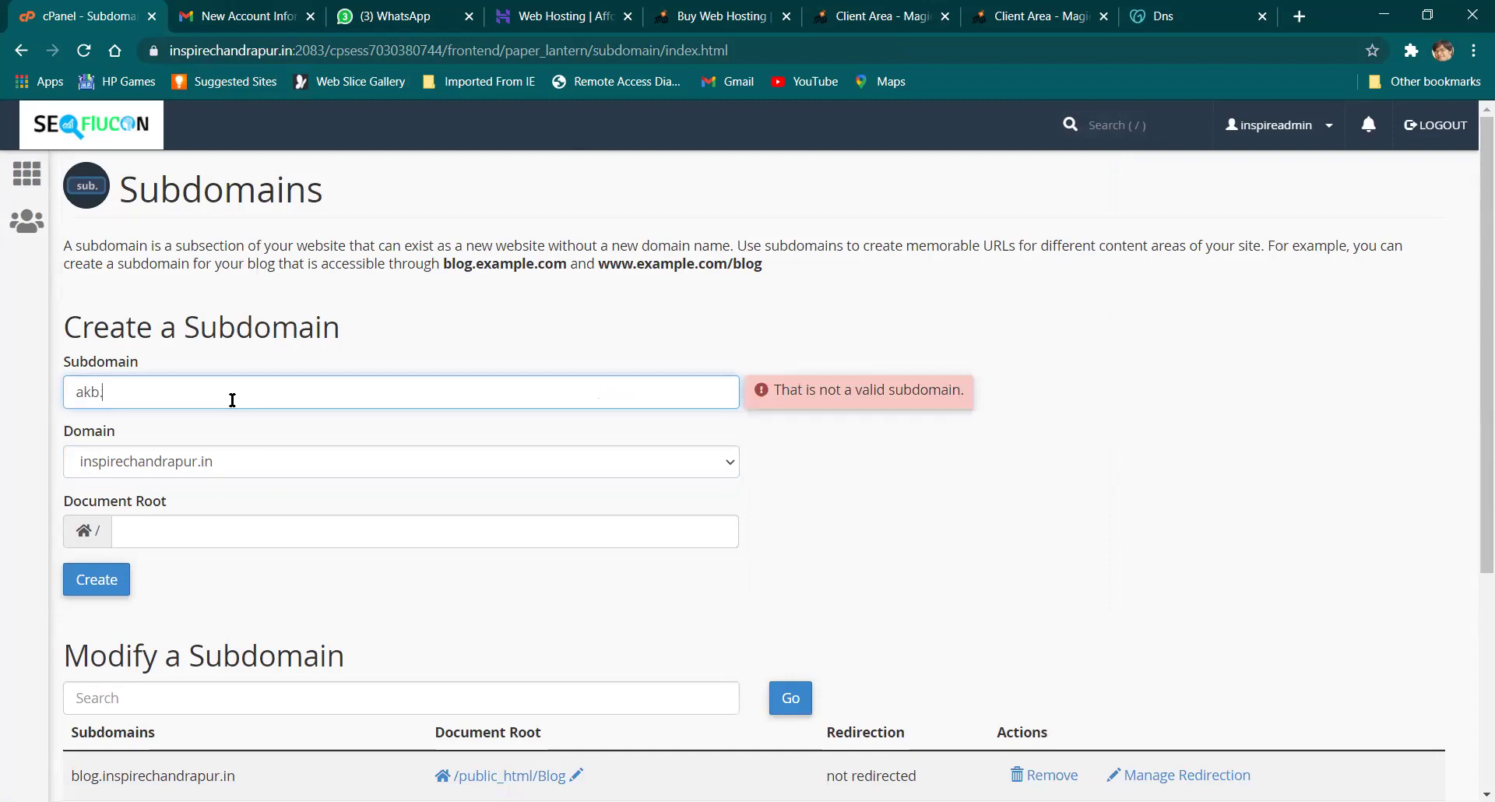
{"action": "key", "text": "BackSpace"}
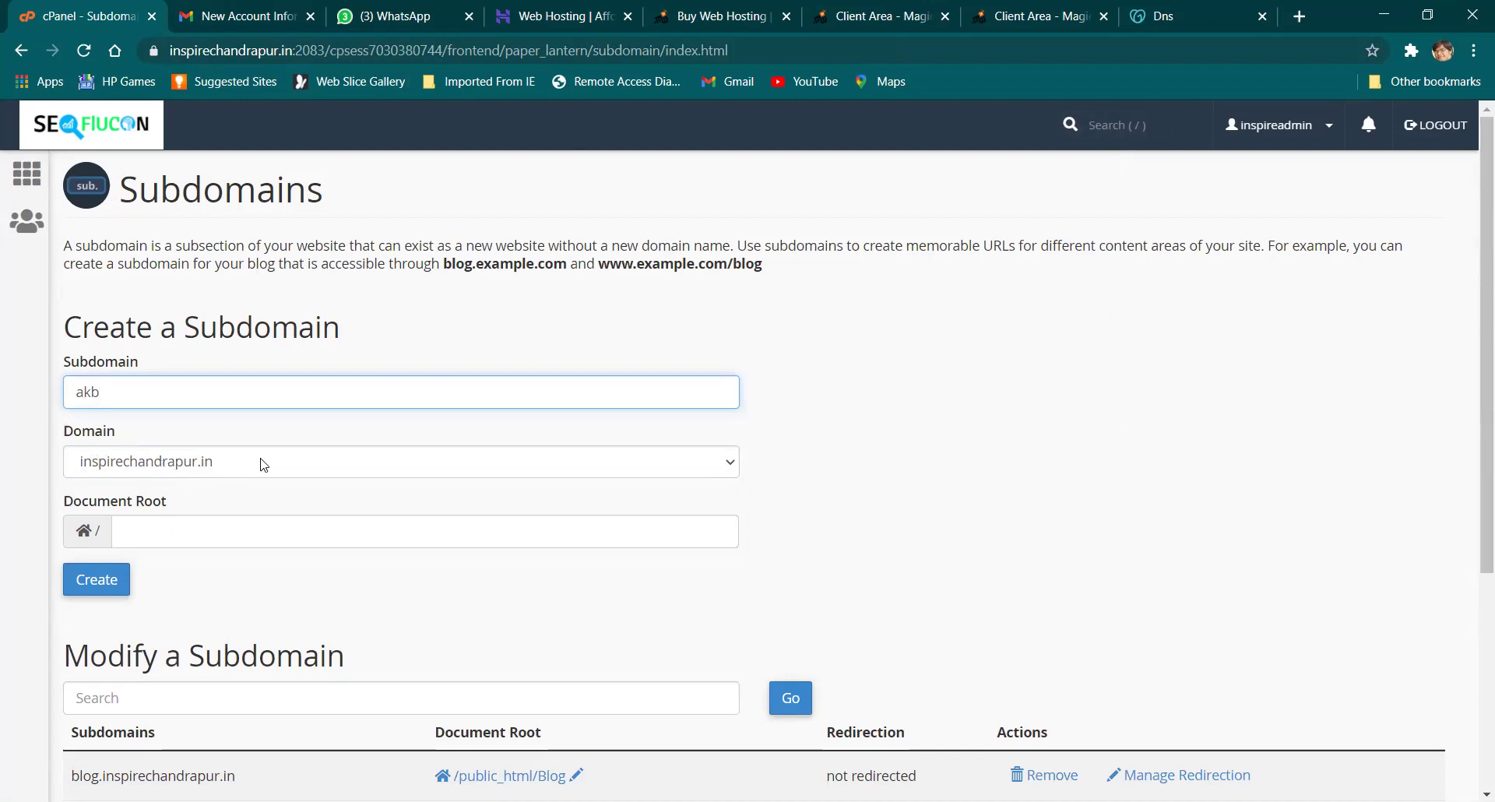
{"action": "scroll", "coordinate": [261, 462], "scroll_direction": "down", "scroll_amount": 2}
{"action": "left_click", "coordinate": [183, 346]}
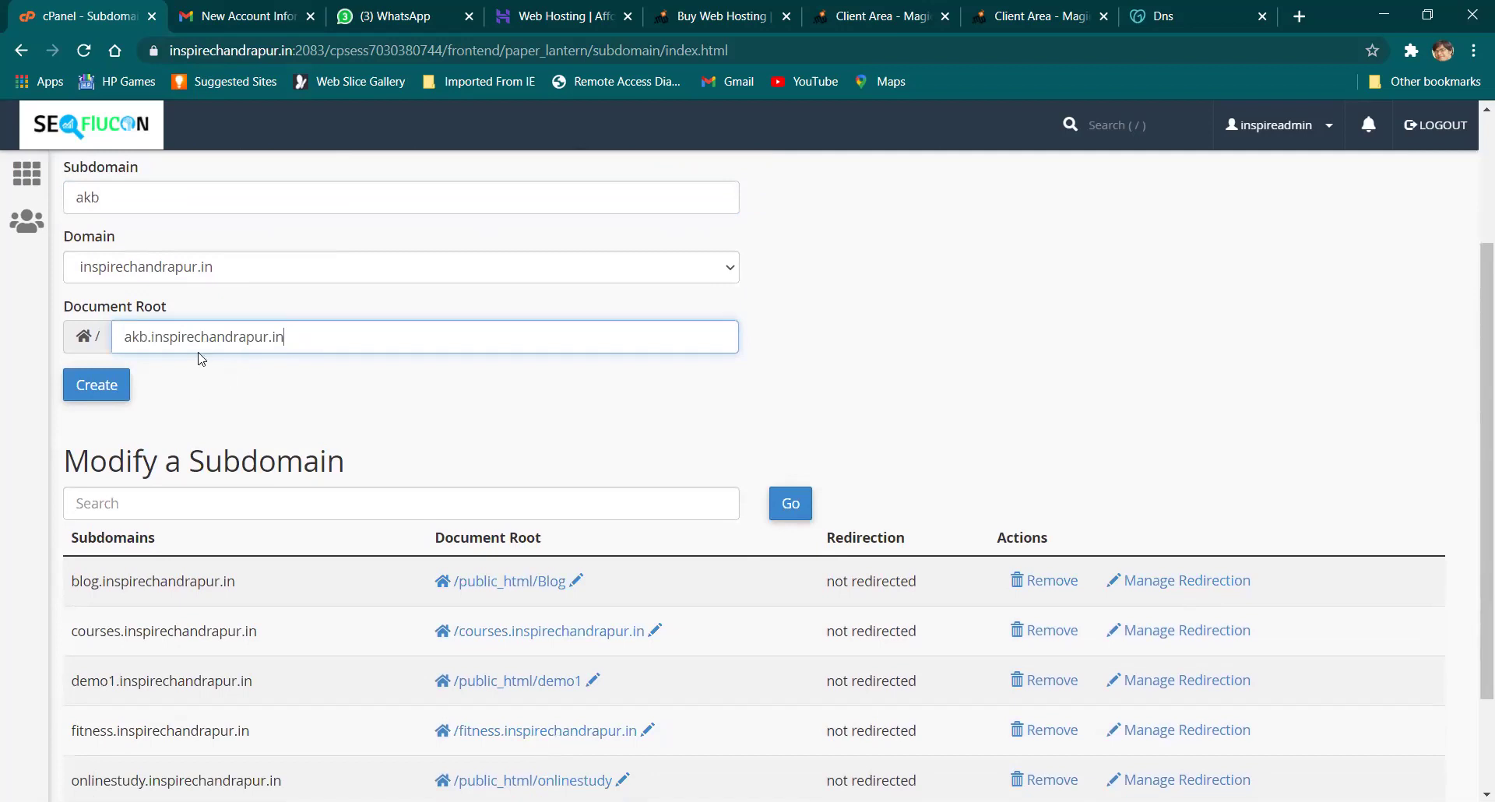
{"action": "left_click", "coordinate": [105, 393]}
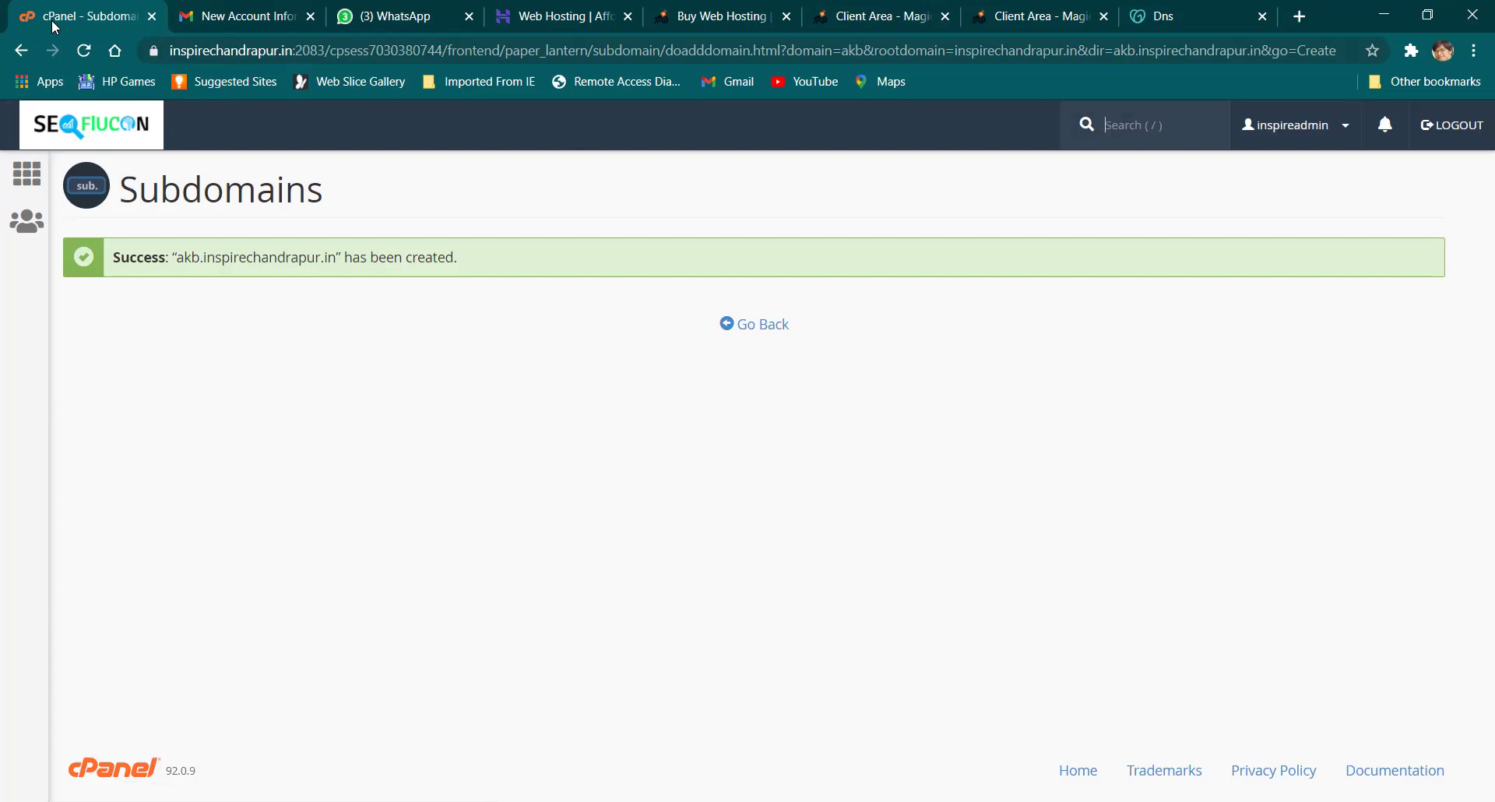
{"action": "left_click", "coordinate": [33, 181]}
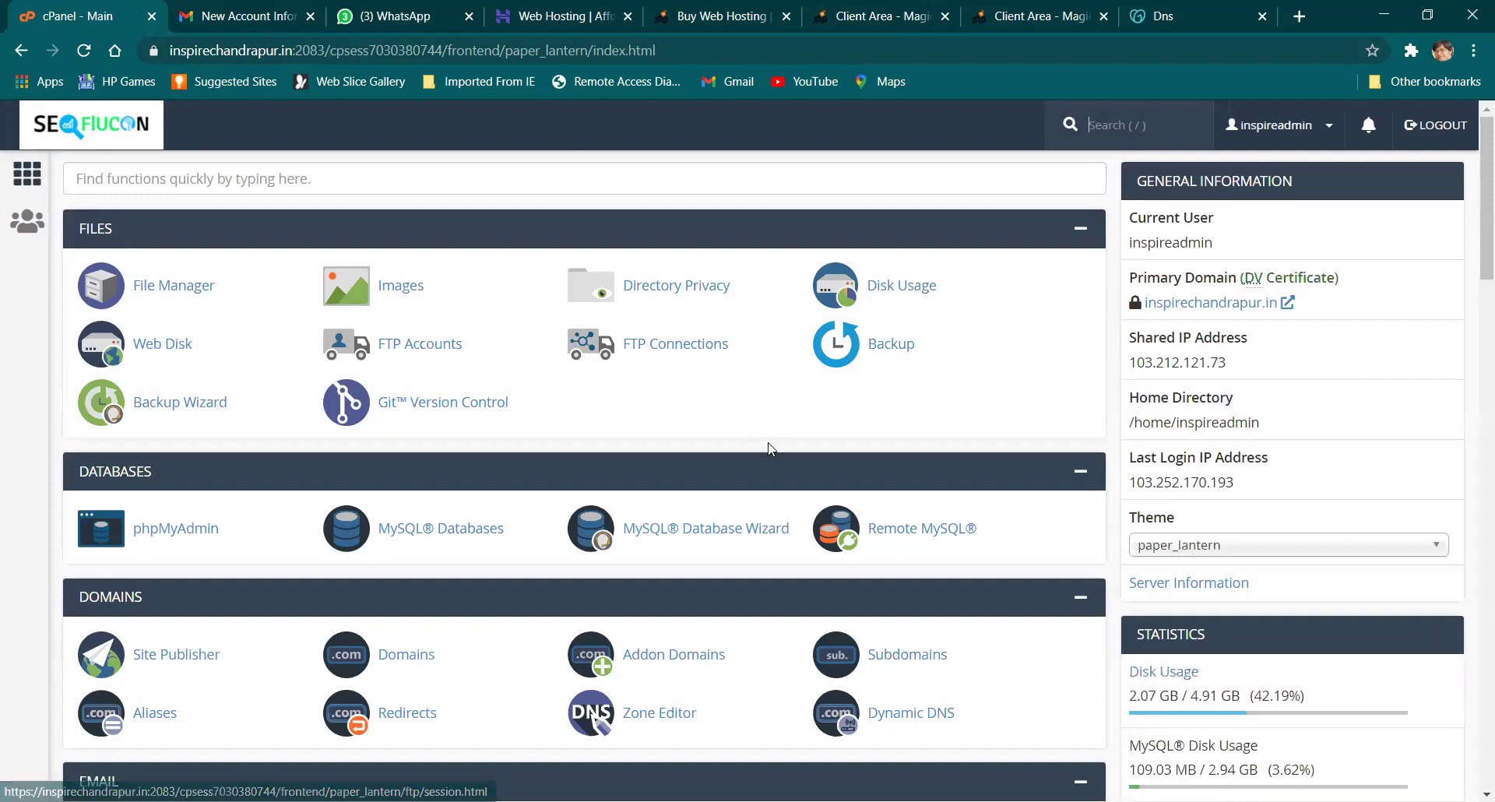
Check that akb.inspirechandrapur.in now appears in the subdomains list
{"action": "scroll", "coordinate": [741, 598], "scroll_direction": "down", "scroll_amount": 2}
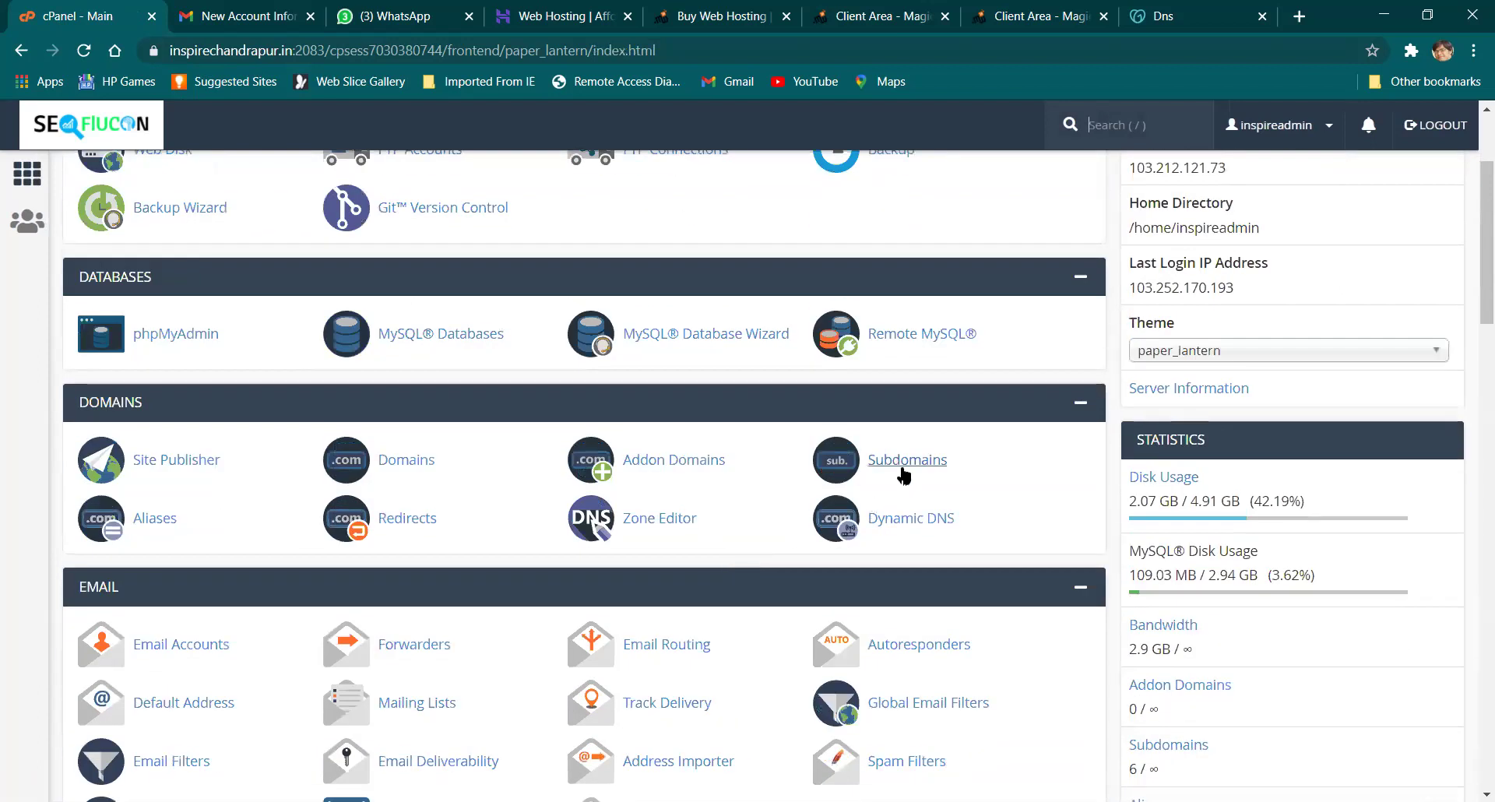
{"action": "left_click", "coordinate": [901, 467]}
{"action": "scroll", "coordinate": [857, 499], "scroll_direction": "down", "scroll_amount": 5}
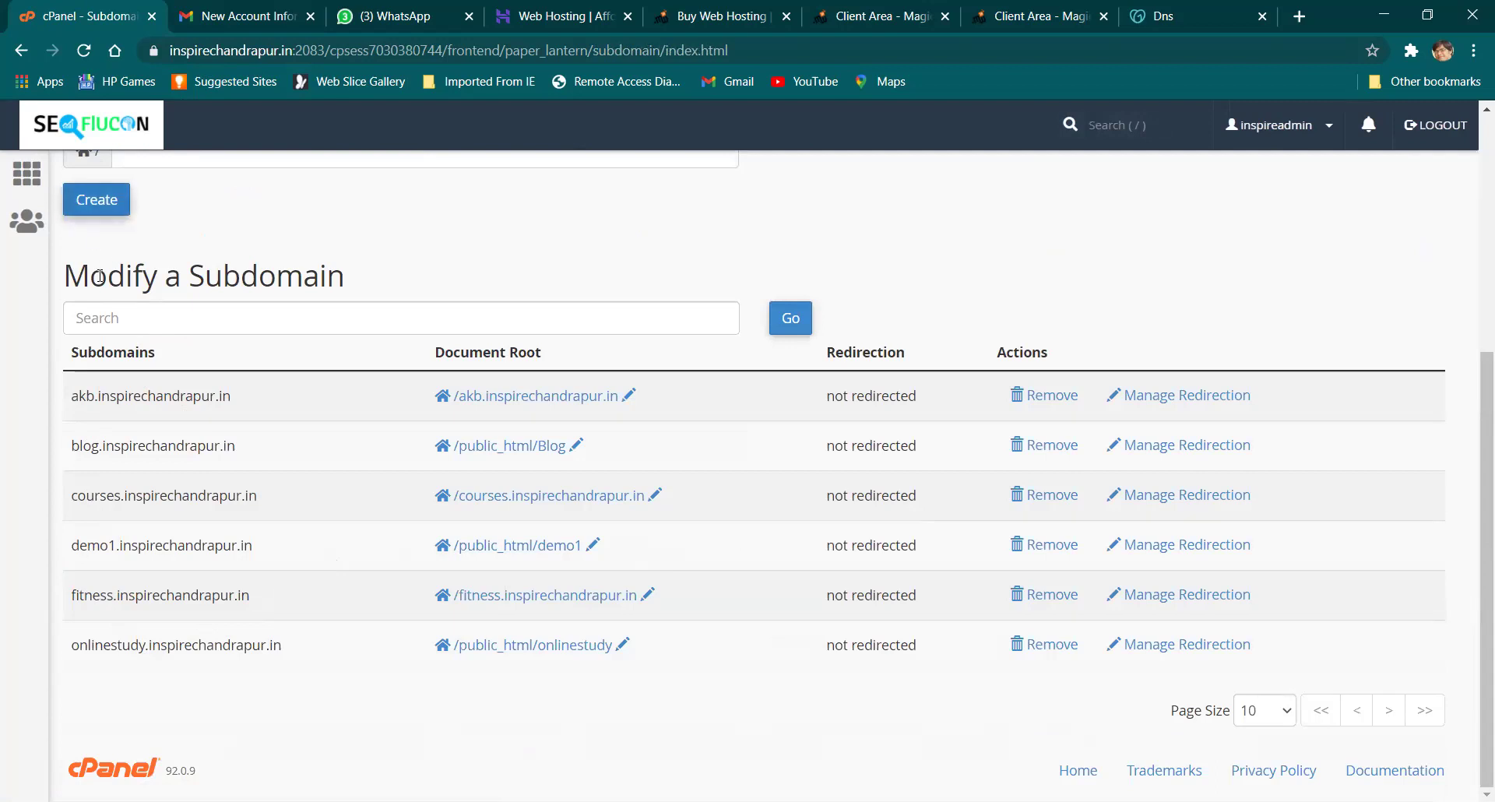
Go back to the cPanel dashboard and scroll down to its Email section
{"action": "left_click", "coordinate": [21, 51]}
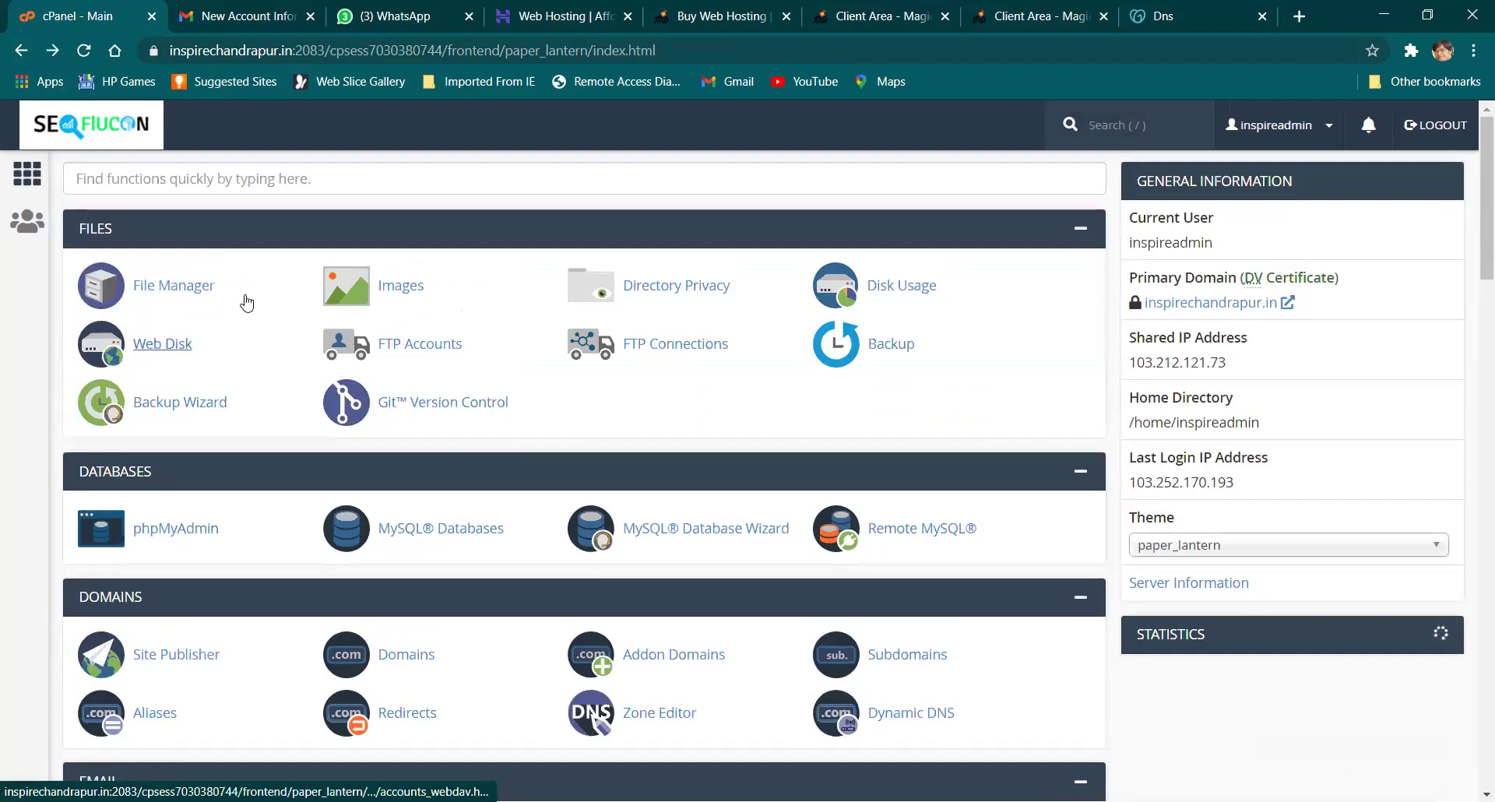
{"action": "scroll", "coordinate": [675, 468], "scroll_direction": "down", "scroll_amount": 2}
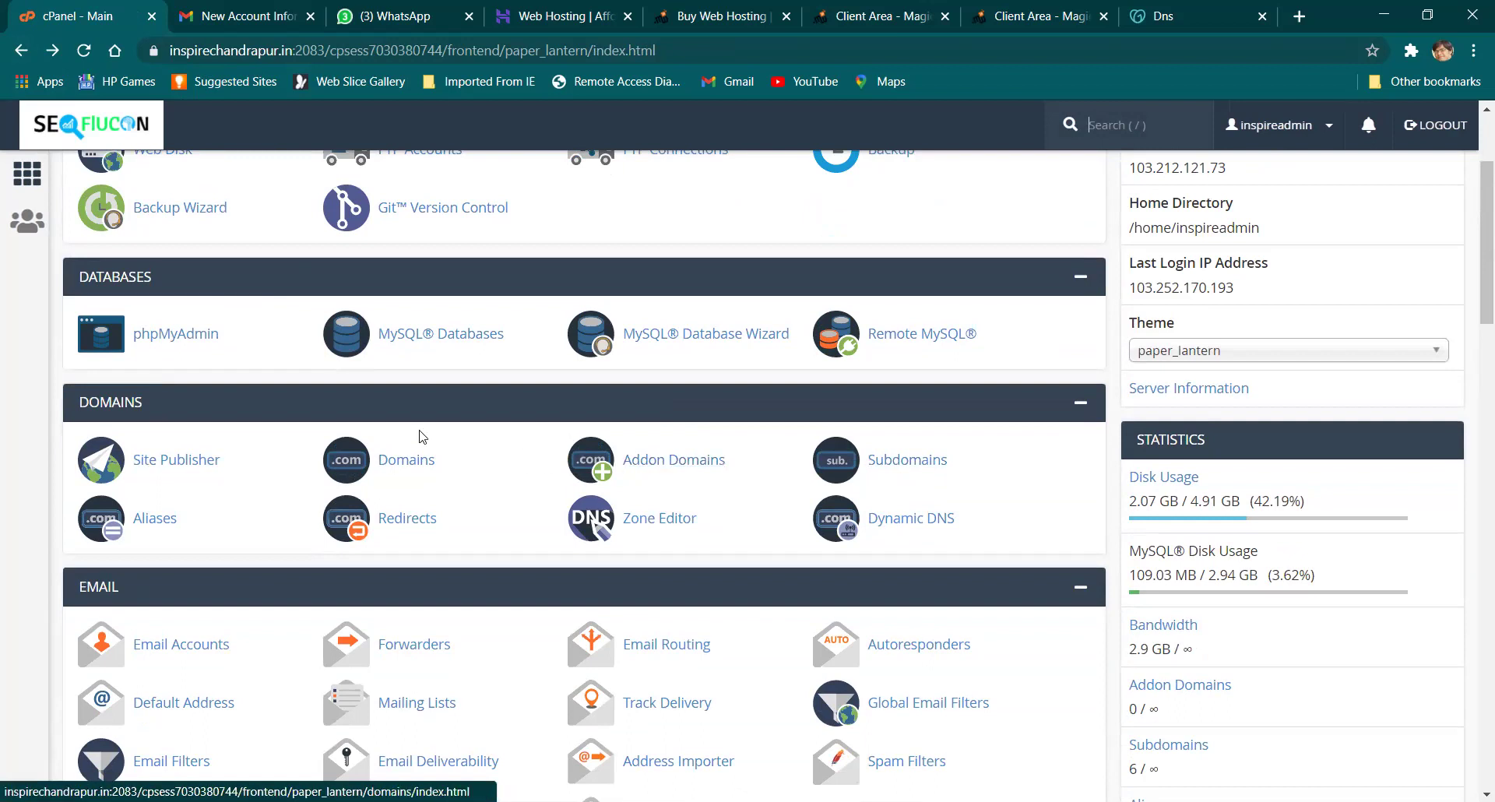
{"action": "key", "text": "/"}
{"action": "scroll", "coordinate": [620, 389], "scroll_direction": "down", "scroll_amount": 3}
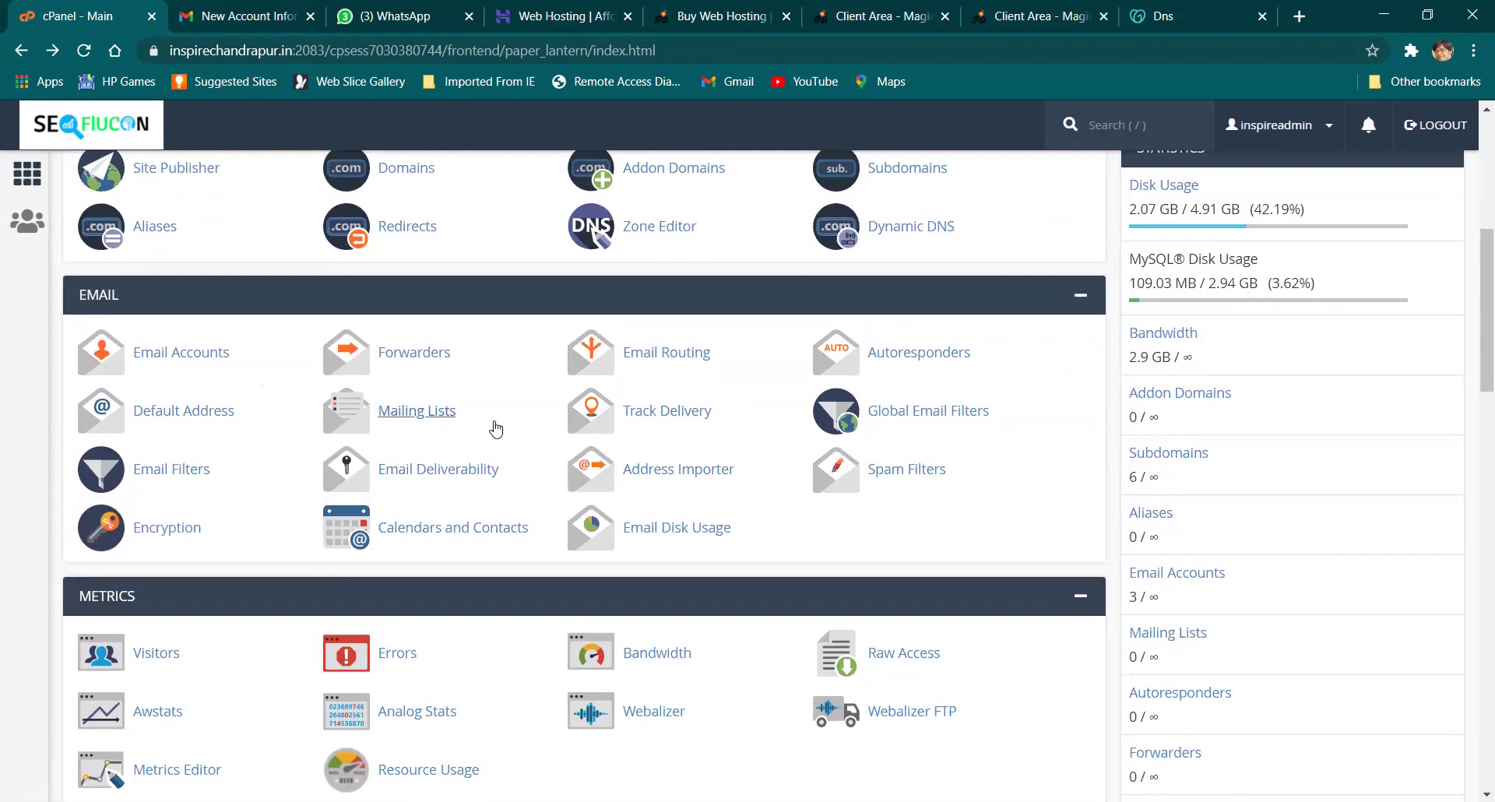
{"action": "scroll", "coordinate": [524, 420], "scroll_direction": "up", "scroll_amount": 4}
{"action": "scroll", "coordinate": [530, 413], "scroll_direction": "down", "scroll_amount": 4}
Start a new account under Email Accounts with akb.inspirechandrapur.in as its domain
{"action": "left_click", "coordinate": [162, 360]}
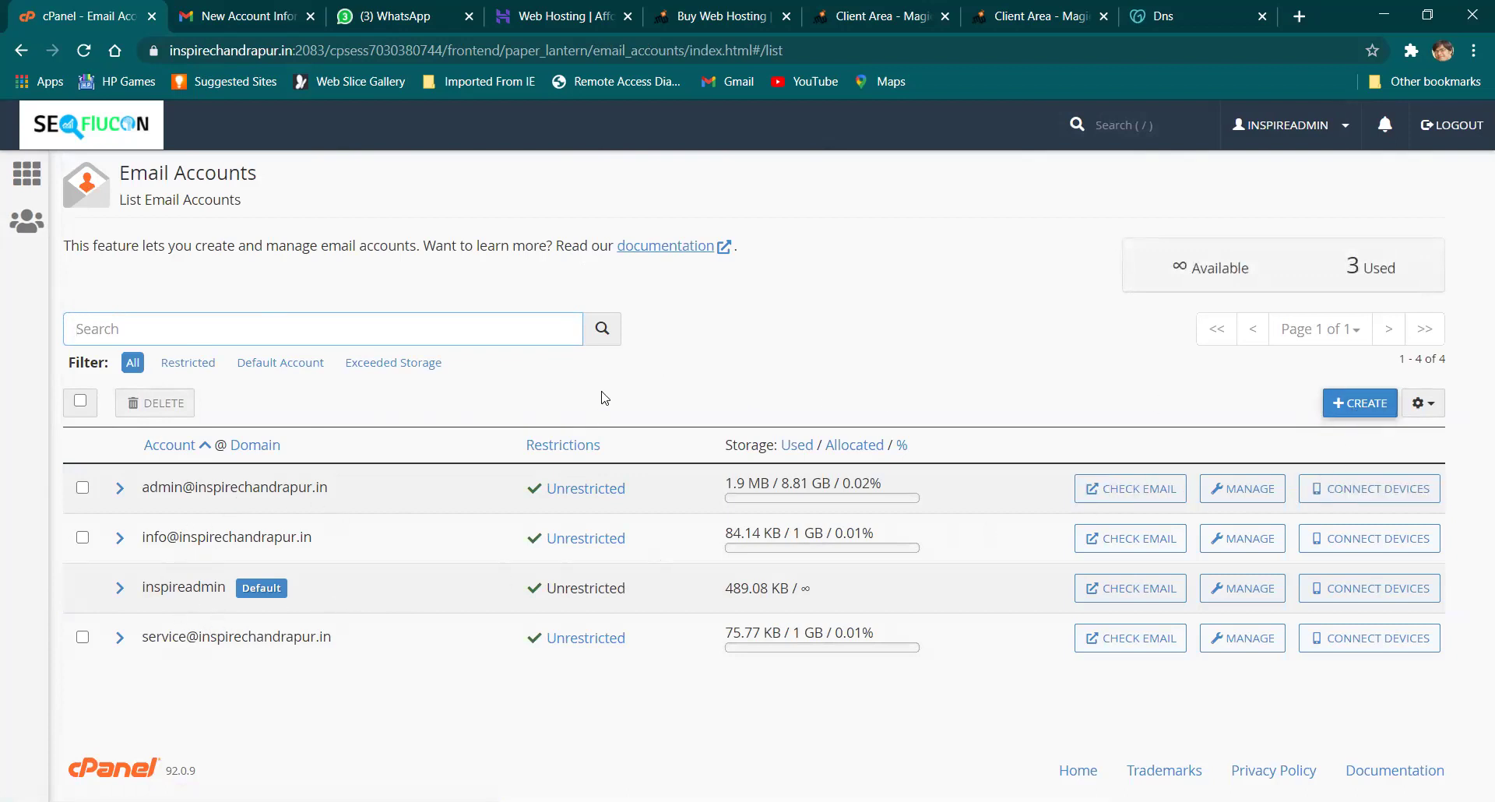
{"action": "left_click", "coordinate": [1357, 403]}
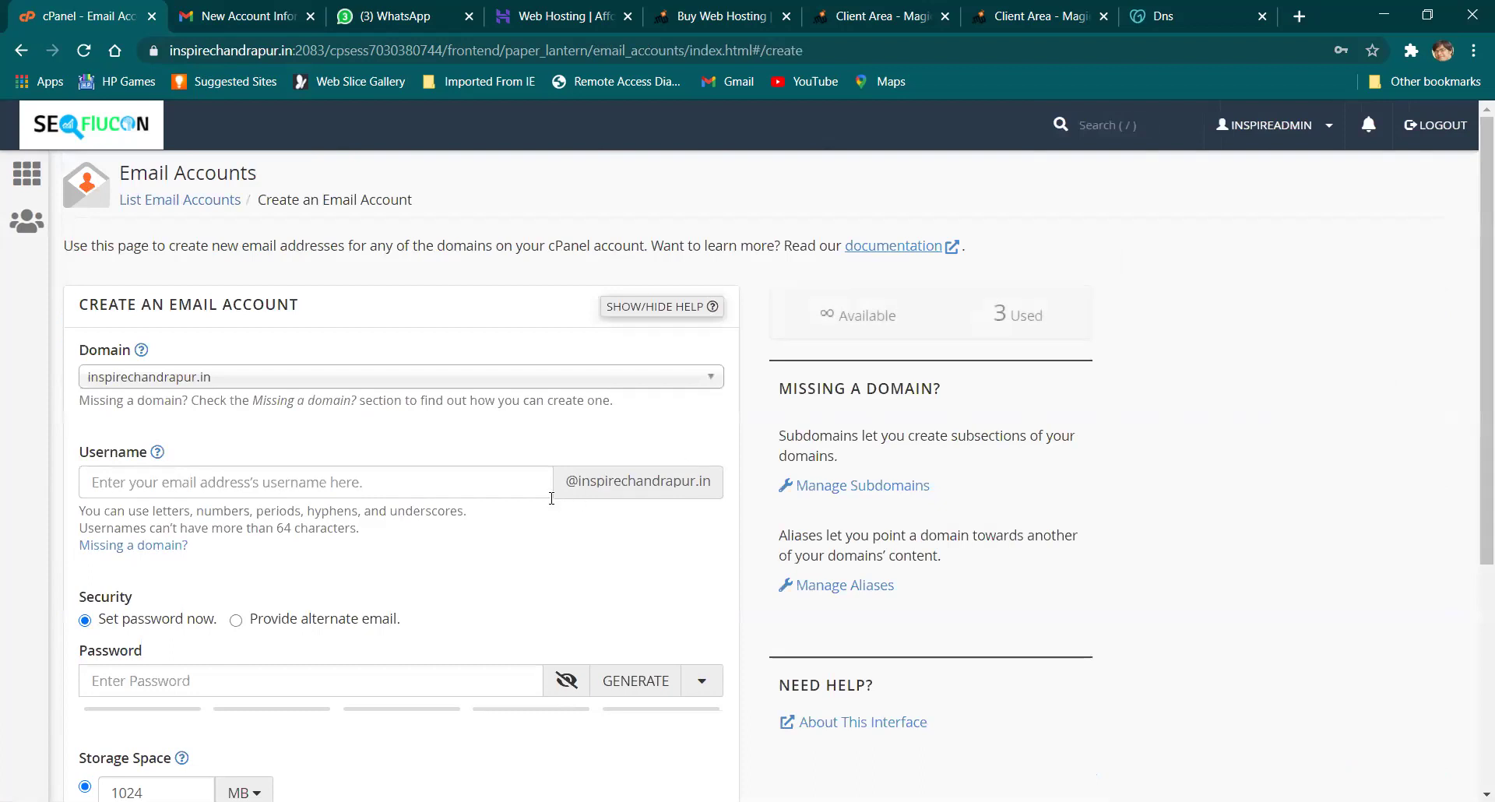
{"action": "scroll", "coordinate": [508, 526], "scroll_direction": "down", "scroll_amount": 3}
{"action": "scroll", "coordinate": [510, 525], "scroll_direction": "down", "scroll_amount": 1}
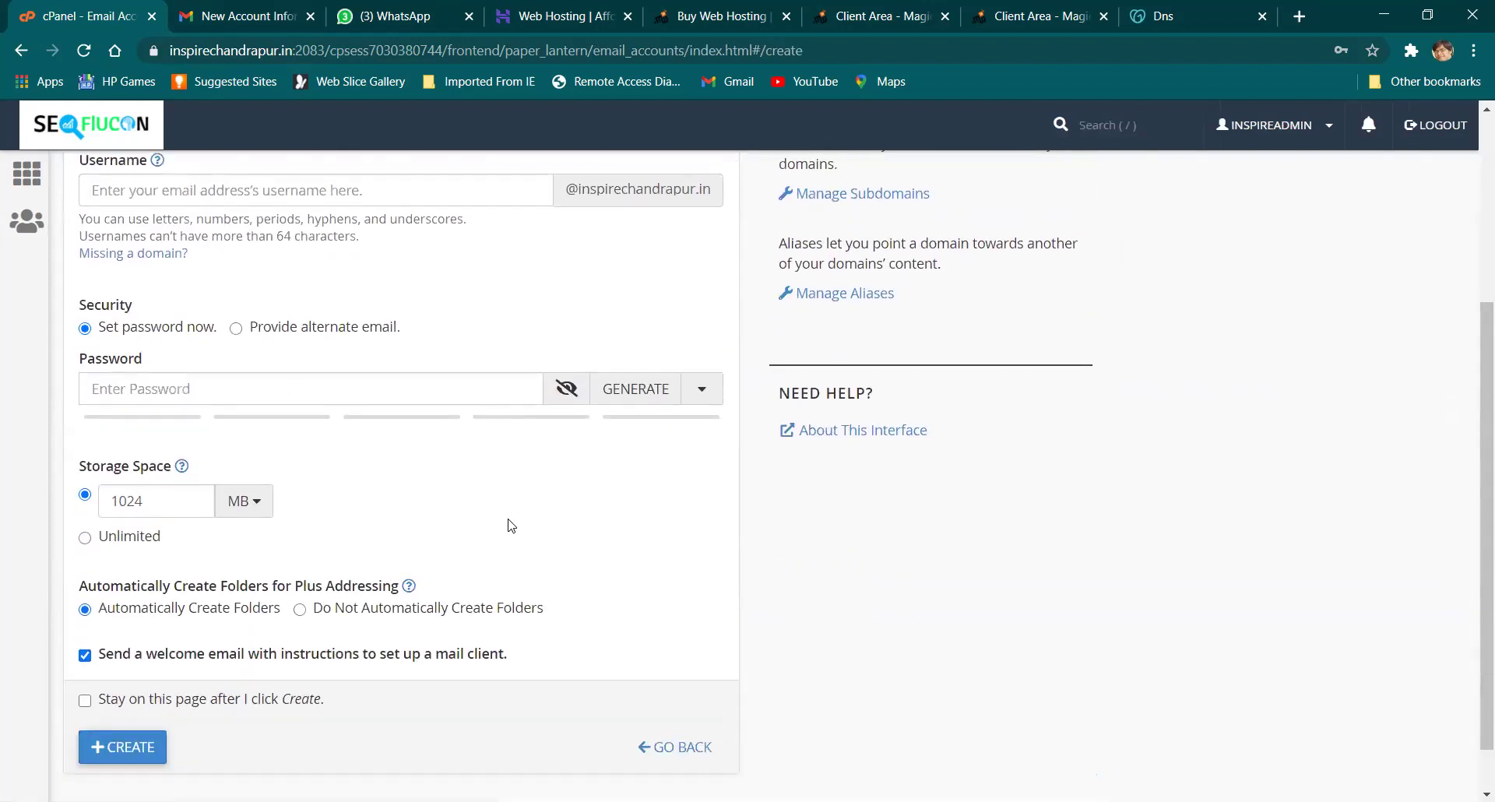
{"action": "scroll", "coordinate": [510, 526], "scroll_direction": "up", "scroll_amount": 3}
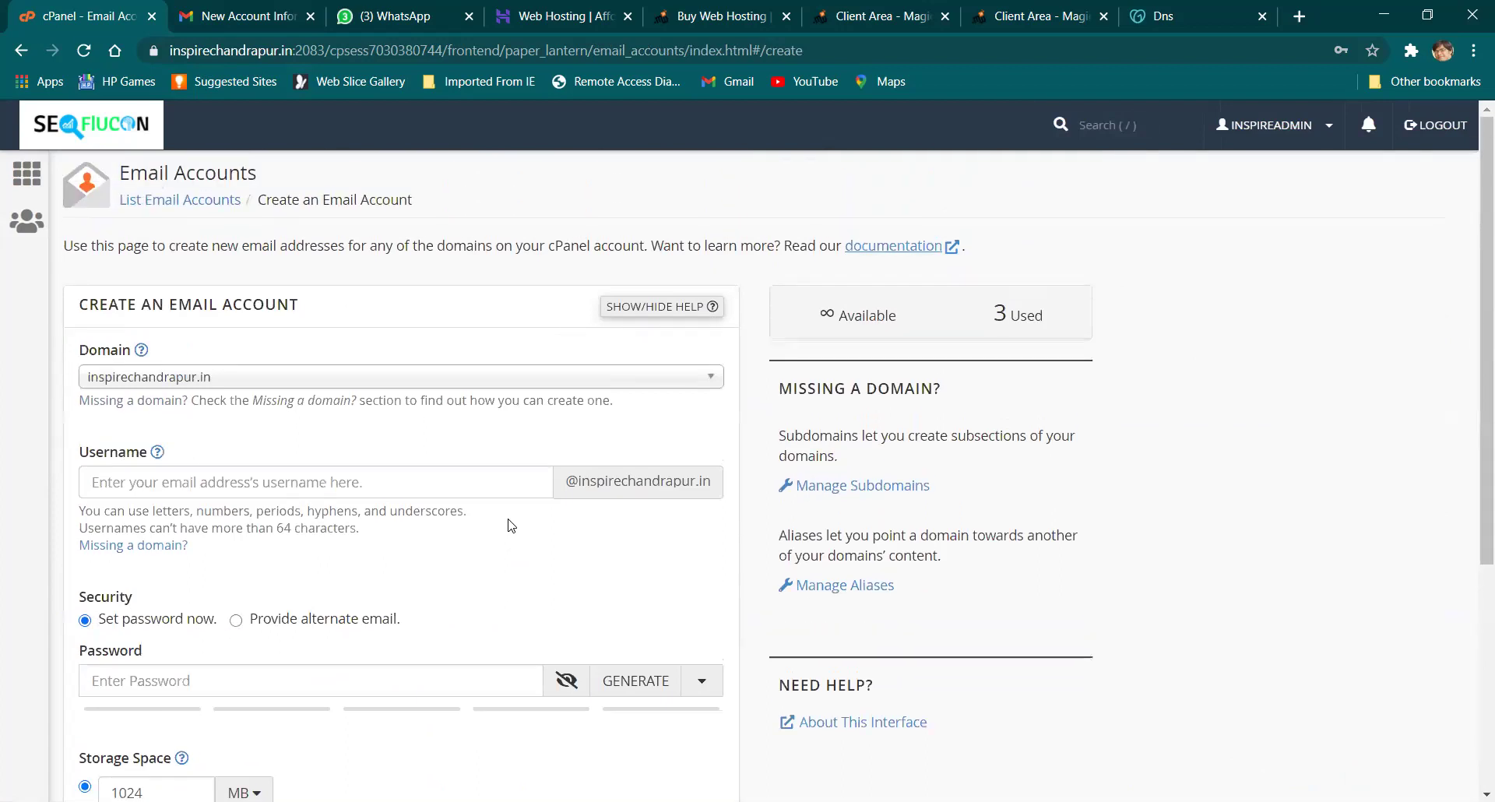
{"action": "left_click", "coordinate": [305, 377]}
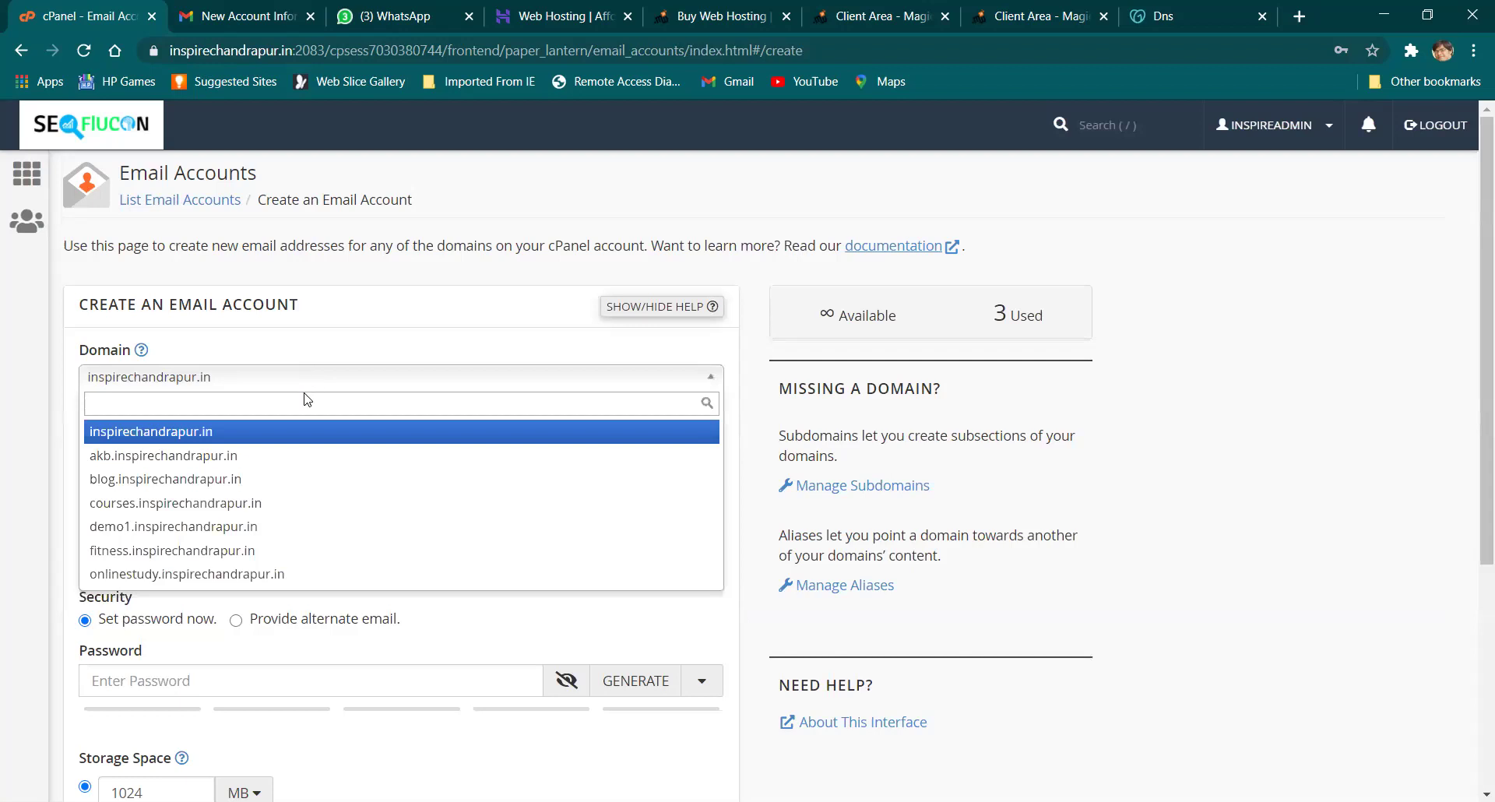
{"action": "left_click", "coordinate": [291, 457]}
{"action": "left_click", "coordinate": [285, 488]}
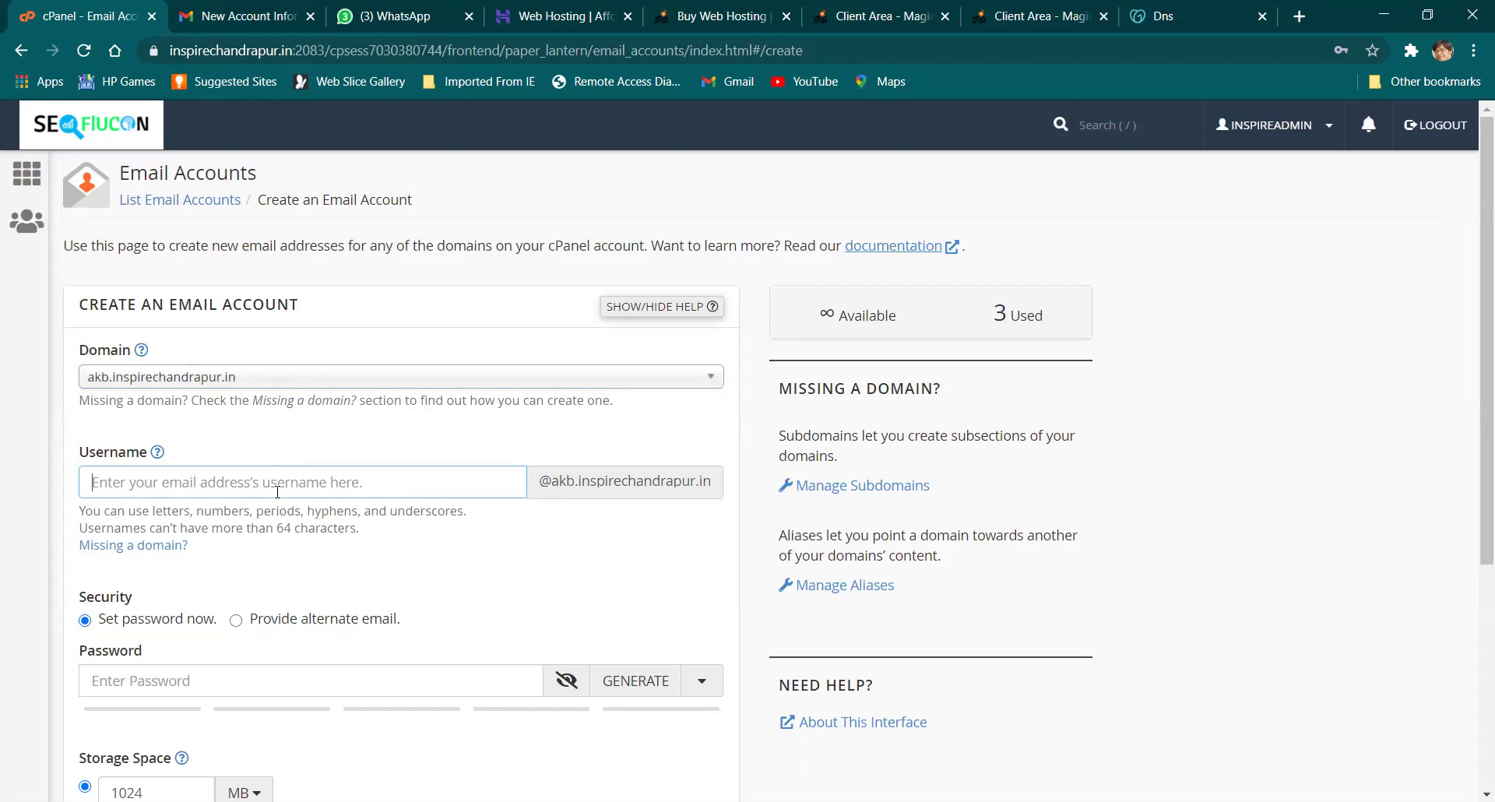
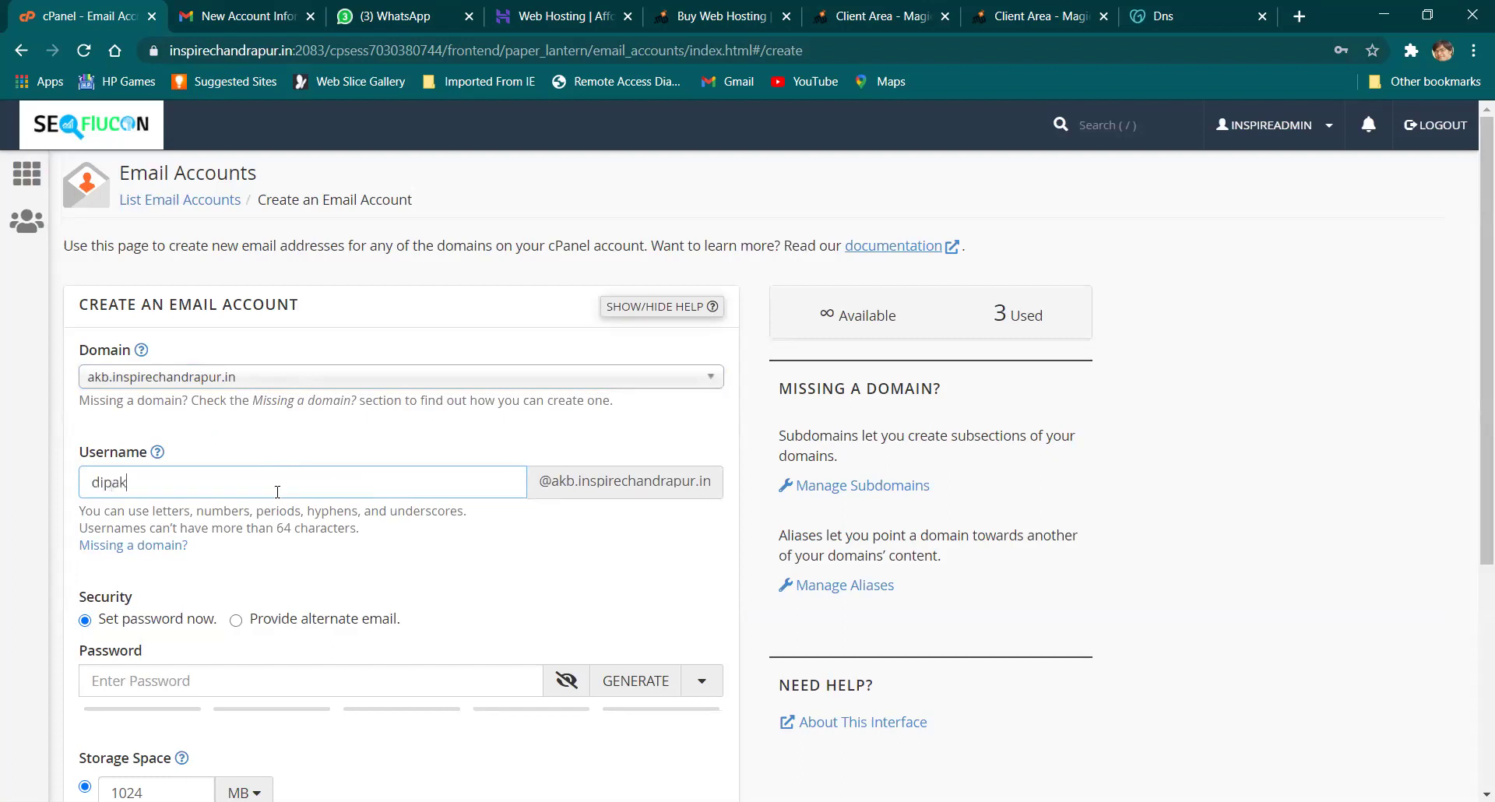
Enter the account username and keep the domain set to akb.inspirechandrapur.in
{"action": "left_click", "coordinate": [292, 562]}
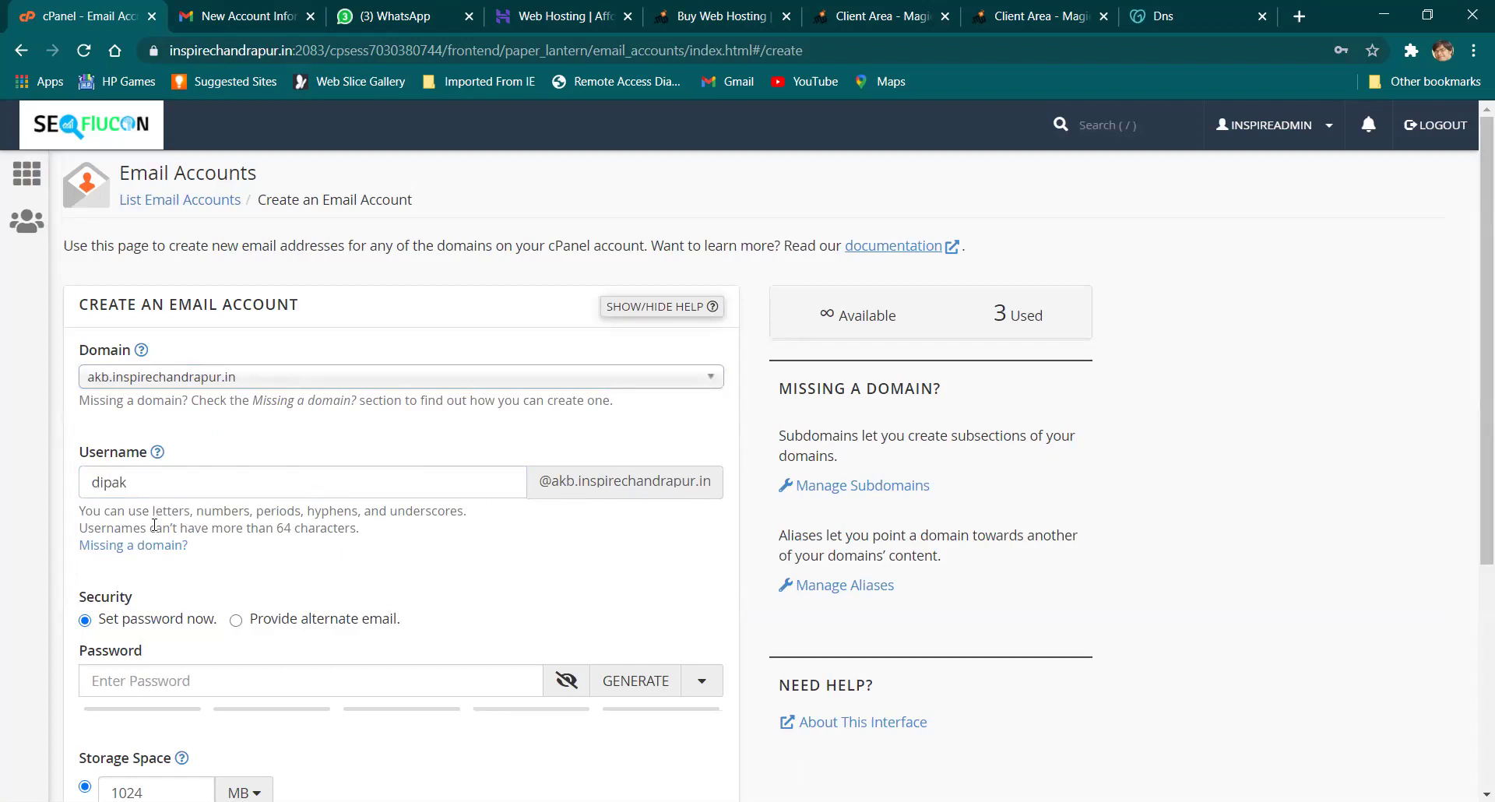
{"action": "scroll", "coordinate": [233, 522], "scroll_direction": "down", "scroll_amount": 3}
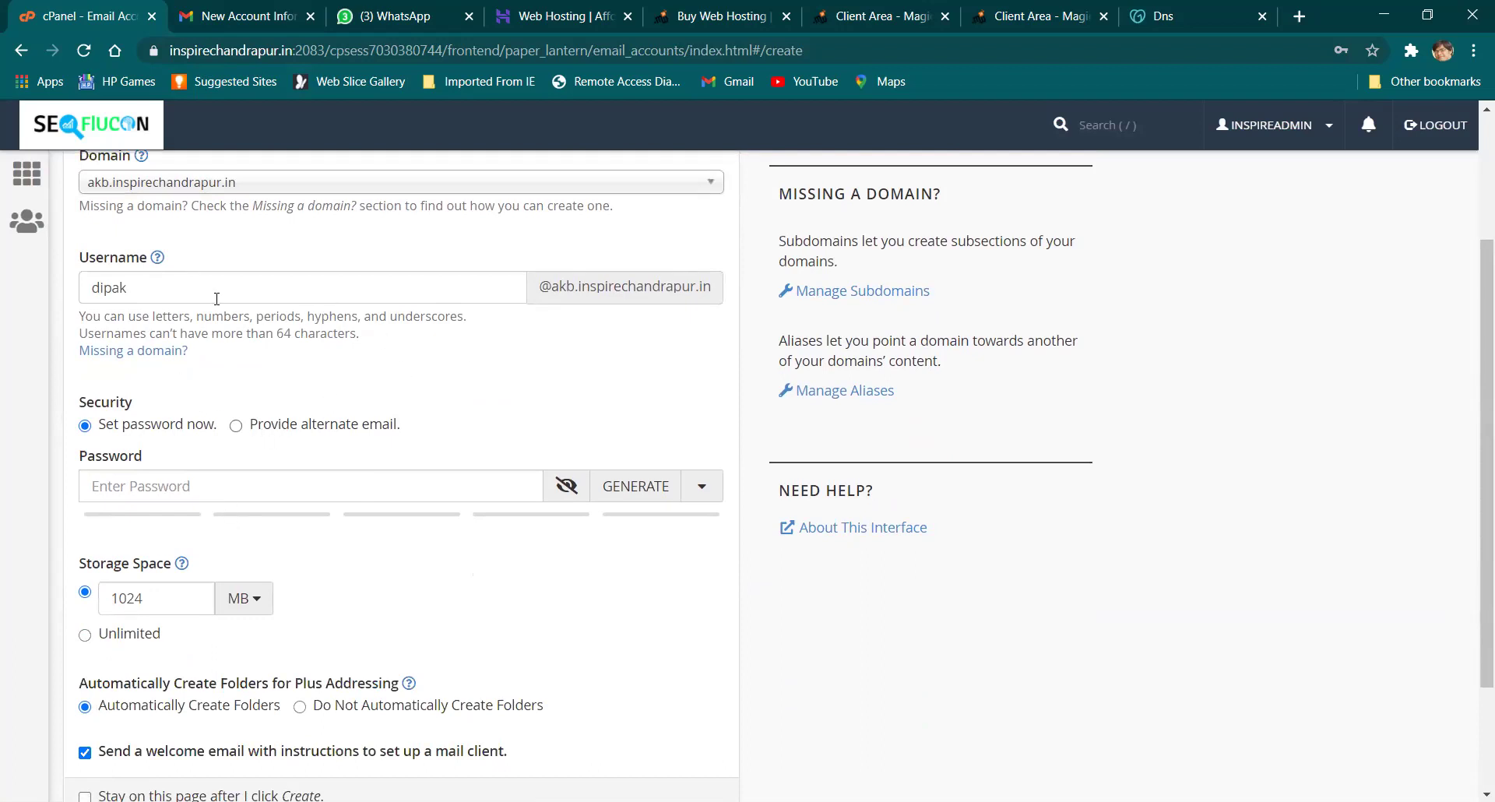
{"action": "scroll", "coordinate": [316, 288], "scroll_direction": "up", "scroll_amount": 2}
{"action": "left_click", "coordinate": [317, 282]}
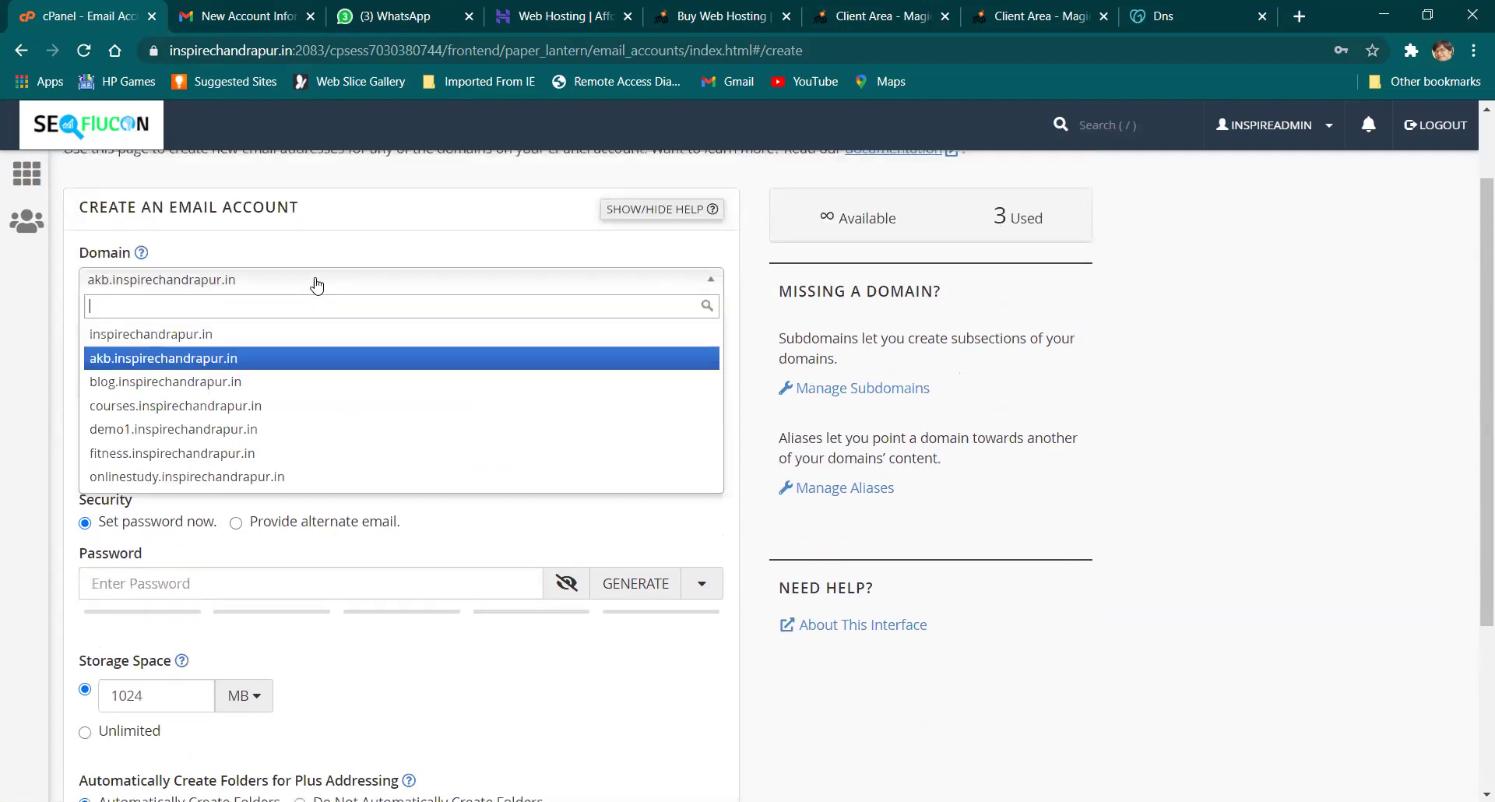
{"action": "left_click", "coordinate": [299, 337]}
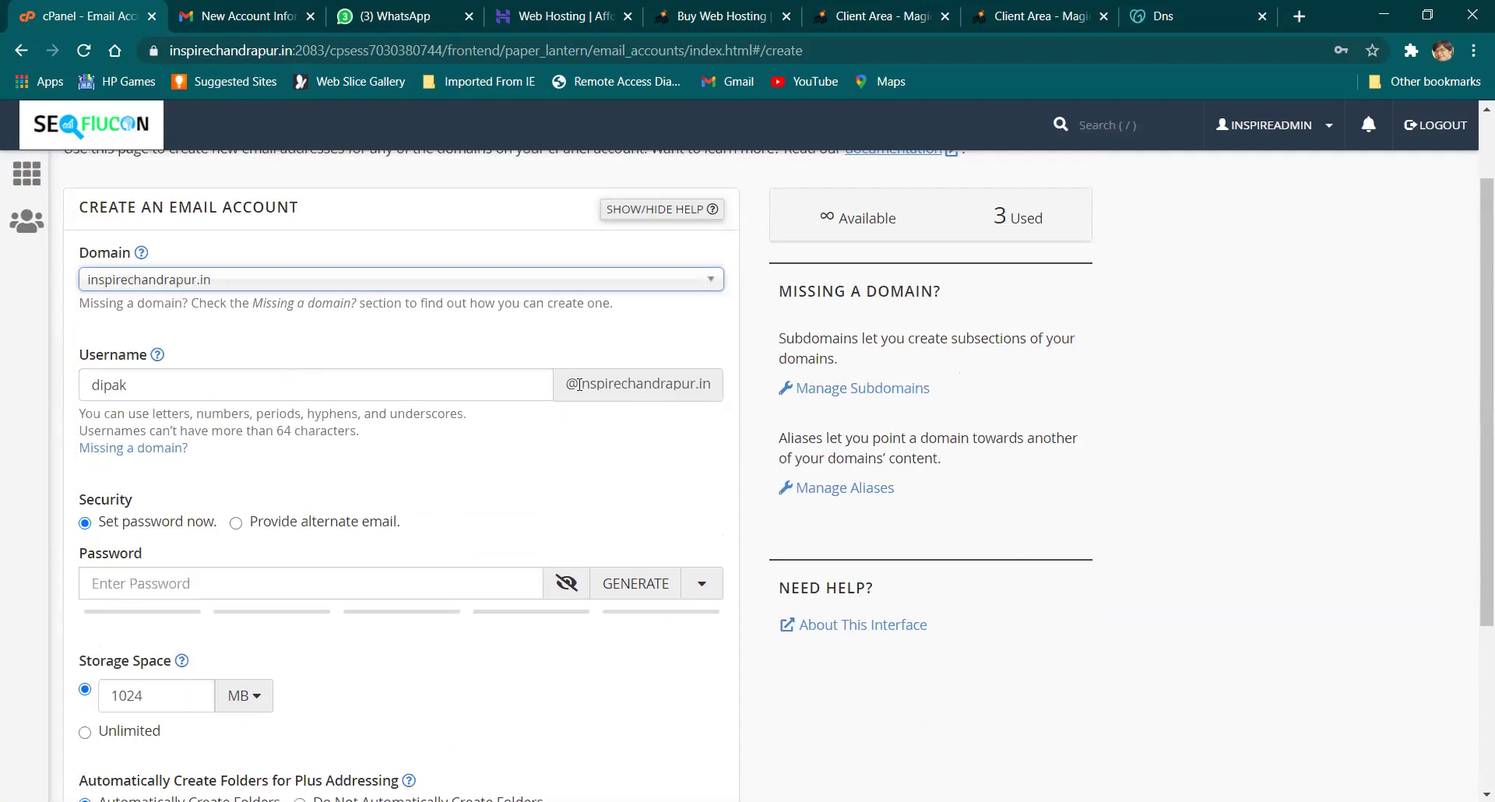
{"action": "left_click", "coordinate": [493, 294]}
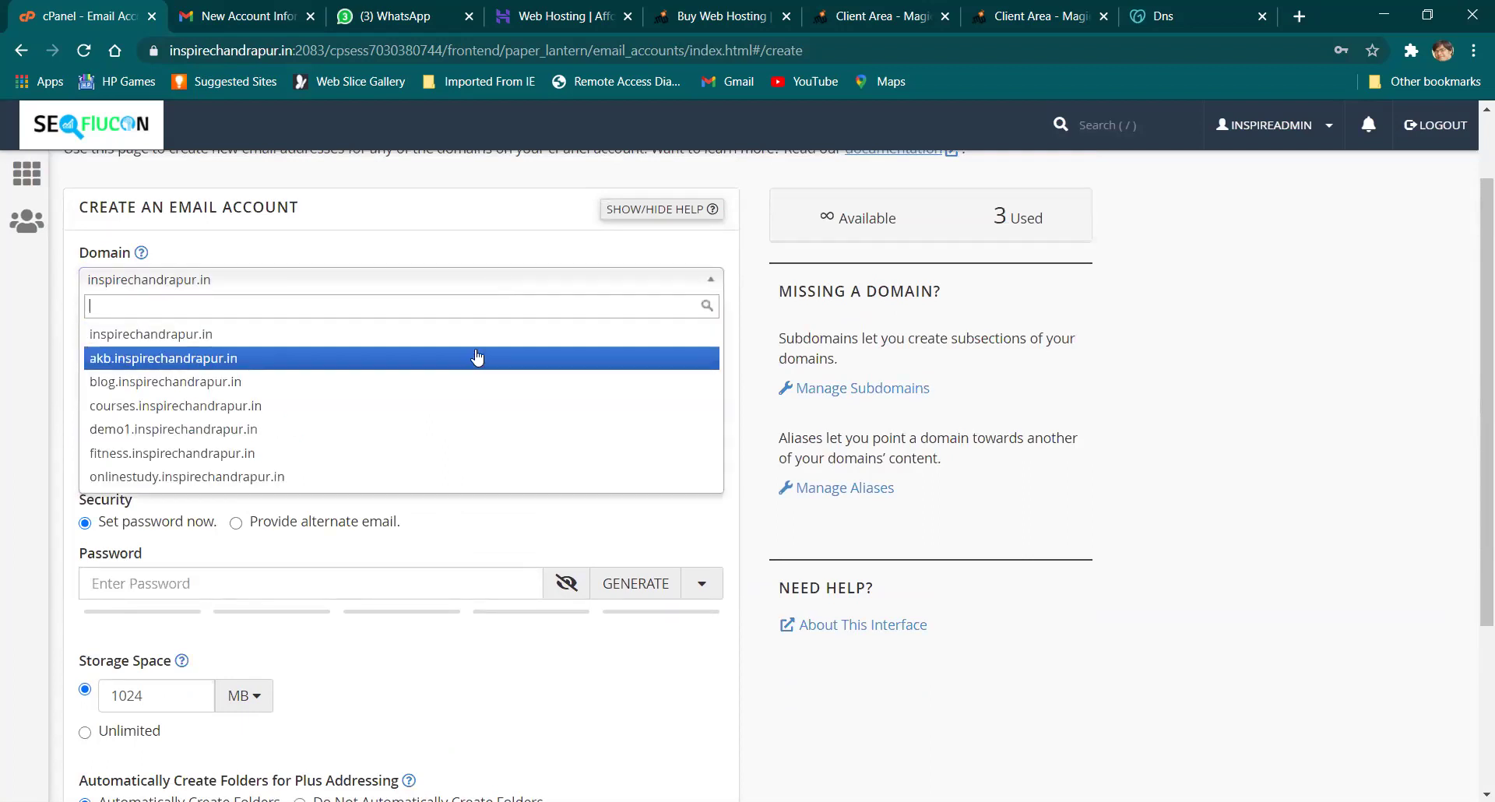
{"action": "left_click", "coordinate": [474, 358]}
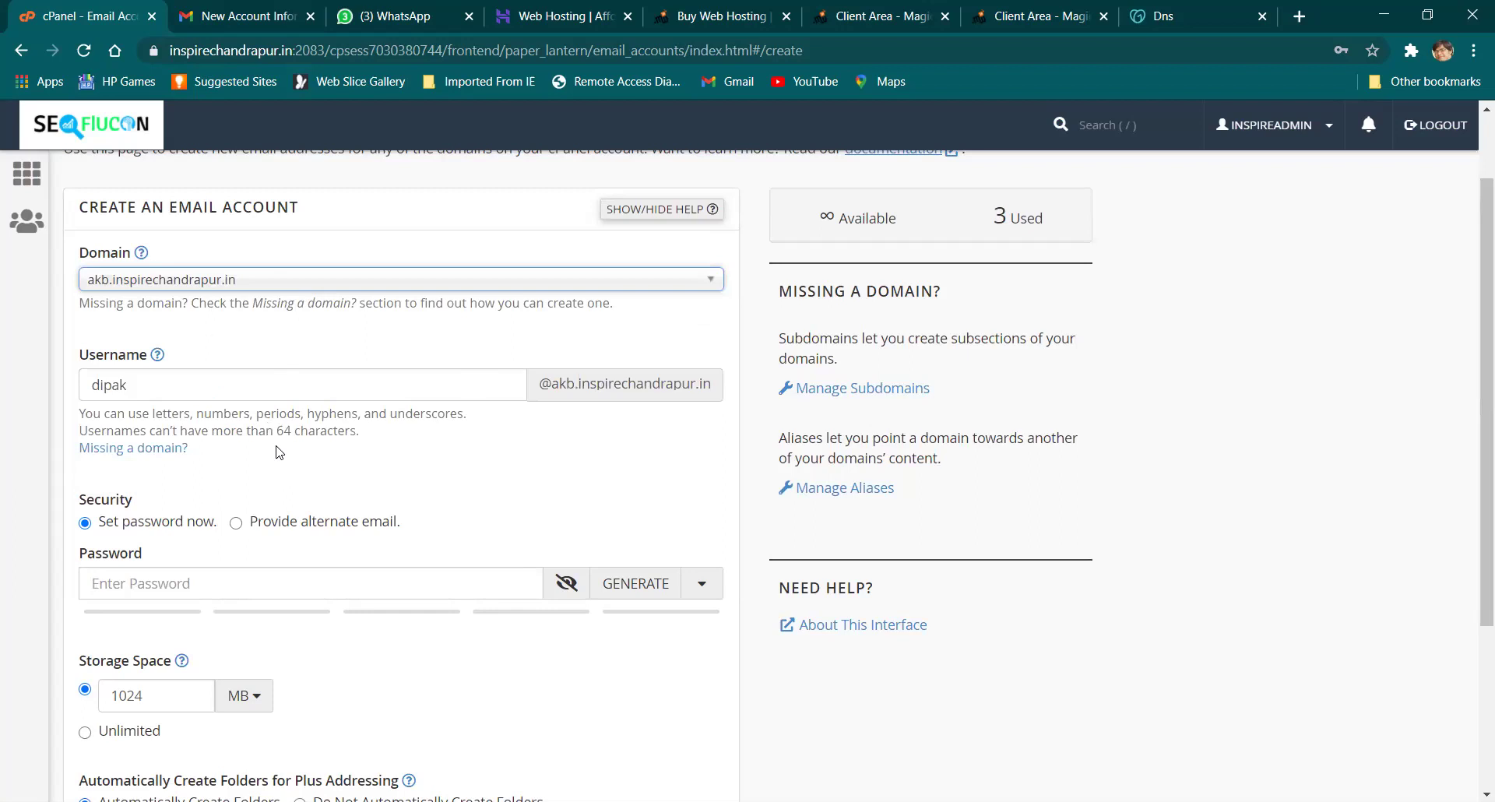
{"action": "scroll", "coordinate": [270, 436], "scroll_direction": "down", "scroll_amount": 1}
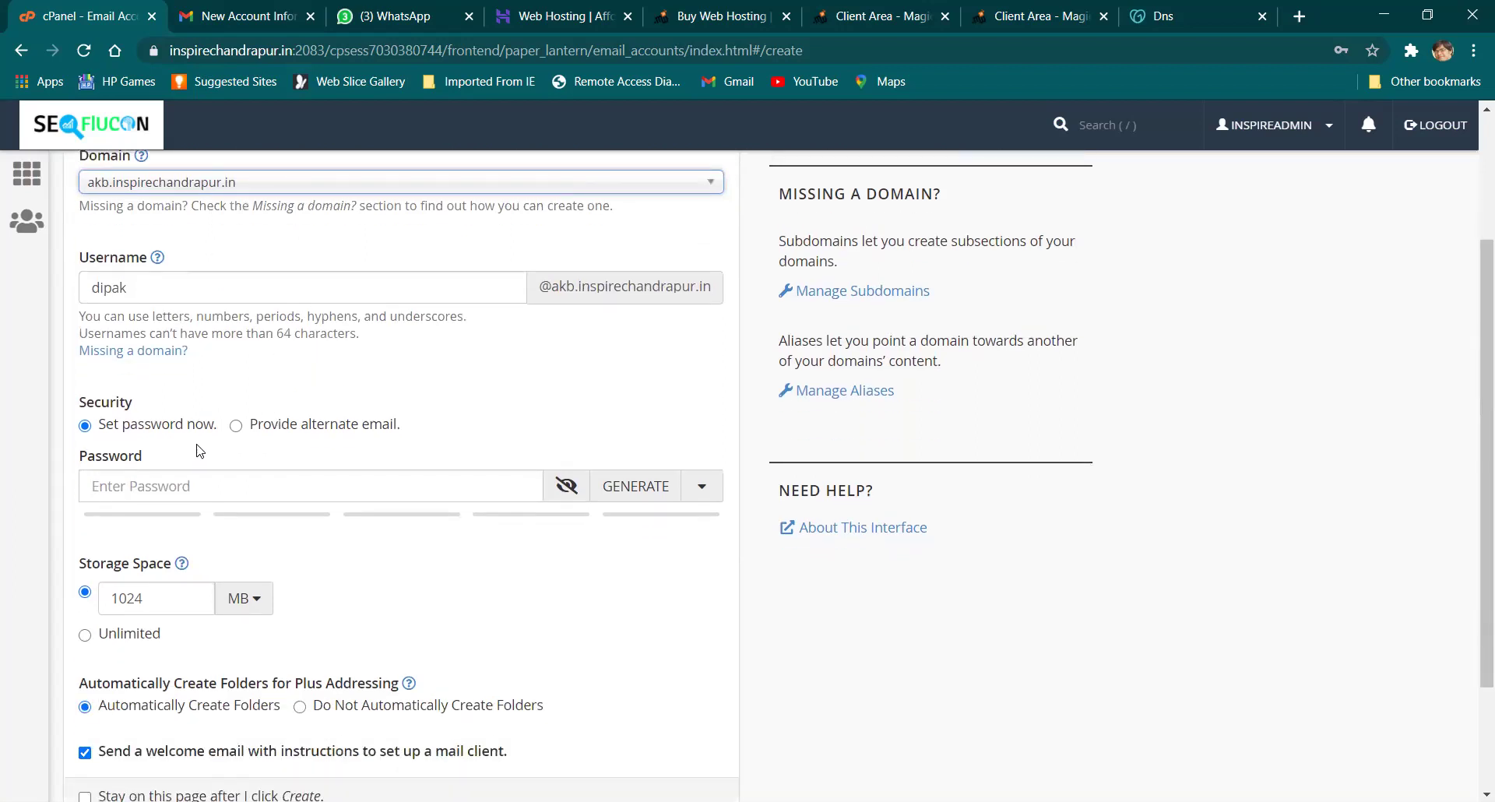
{"action": "left_click", "coordinate": [276, 486]}
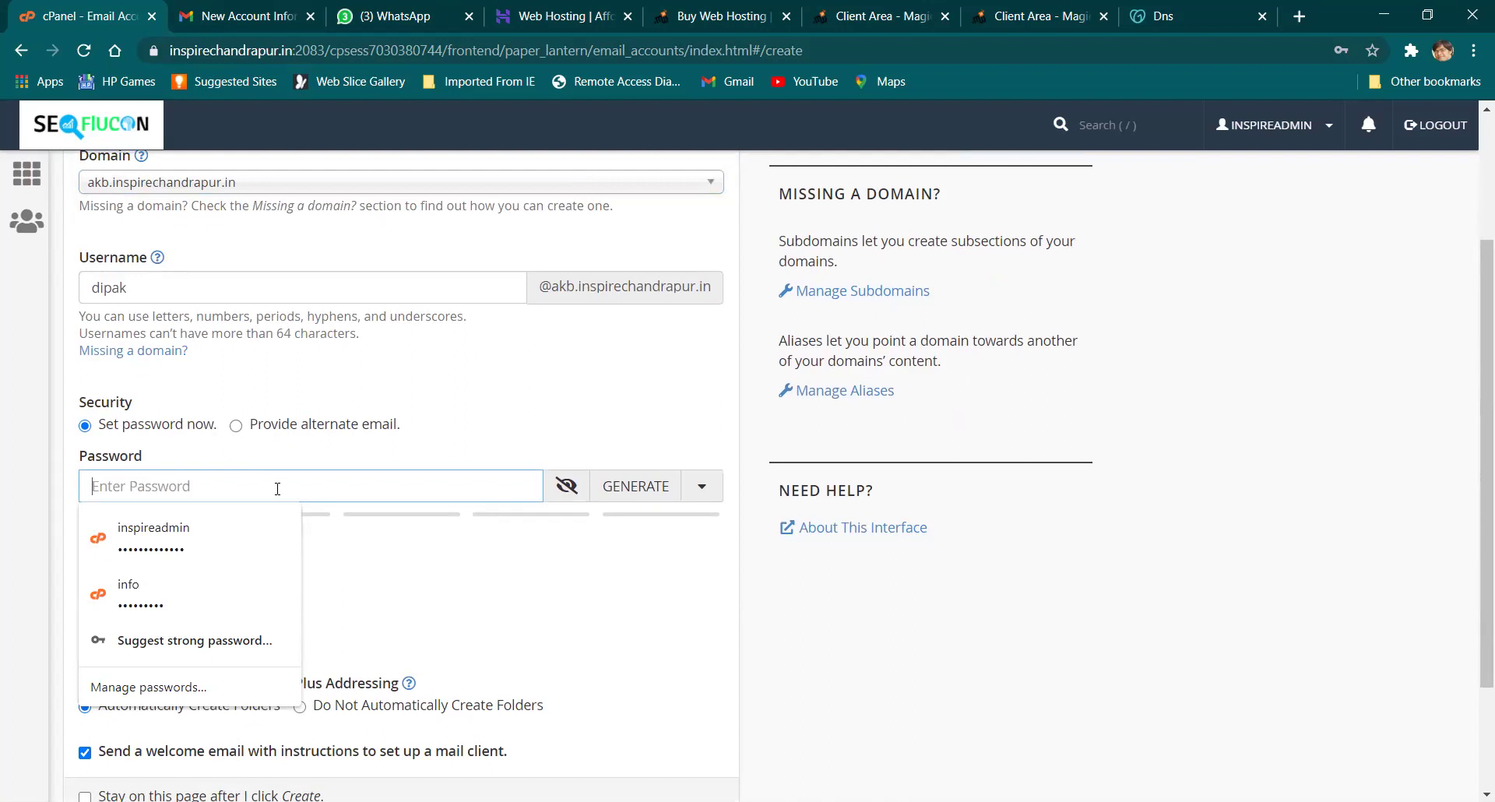
Enter a mailbox password scoring 69, meeting the required strength of 65
{"action": "type", "text": "••••"}
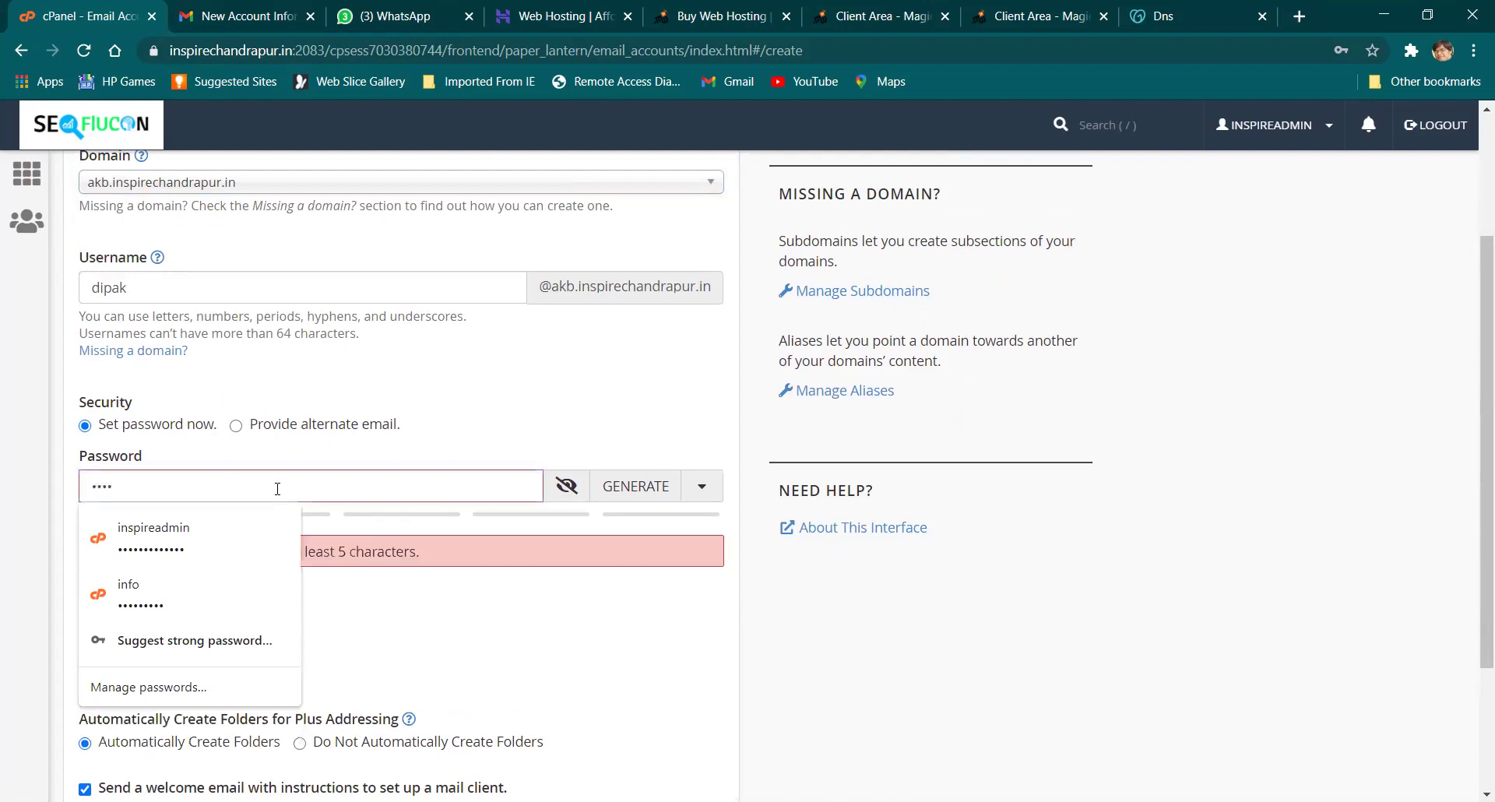
{"action": "type", "text": "•••"}
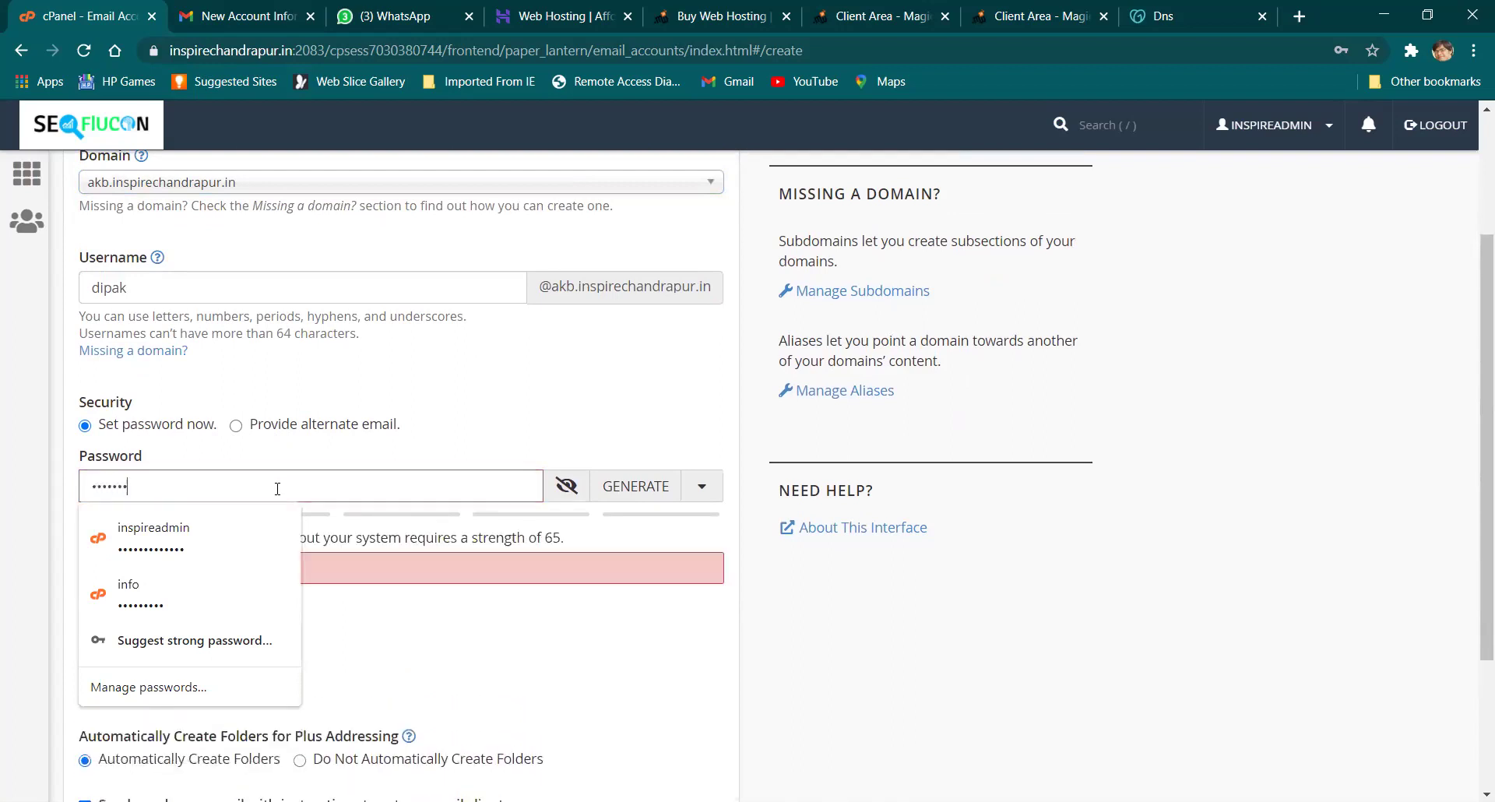
{"action": "left_click", "coordinate": [351, 617]}
{"action": "left_click", "coordinate": [151, 486]}
{"action": "key", "text": "ctrl+a"}
{"action": "key", "text": "BackSpace"}
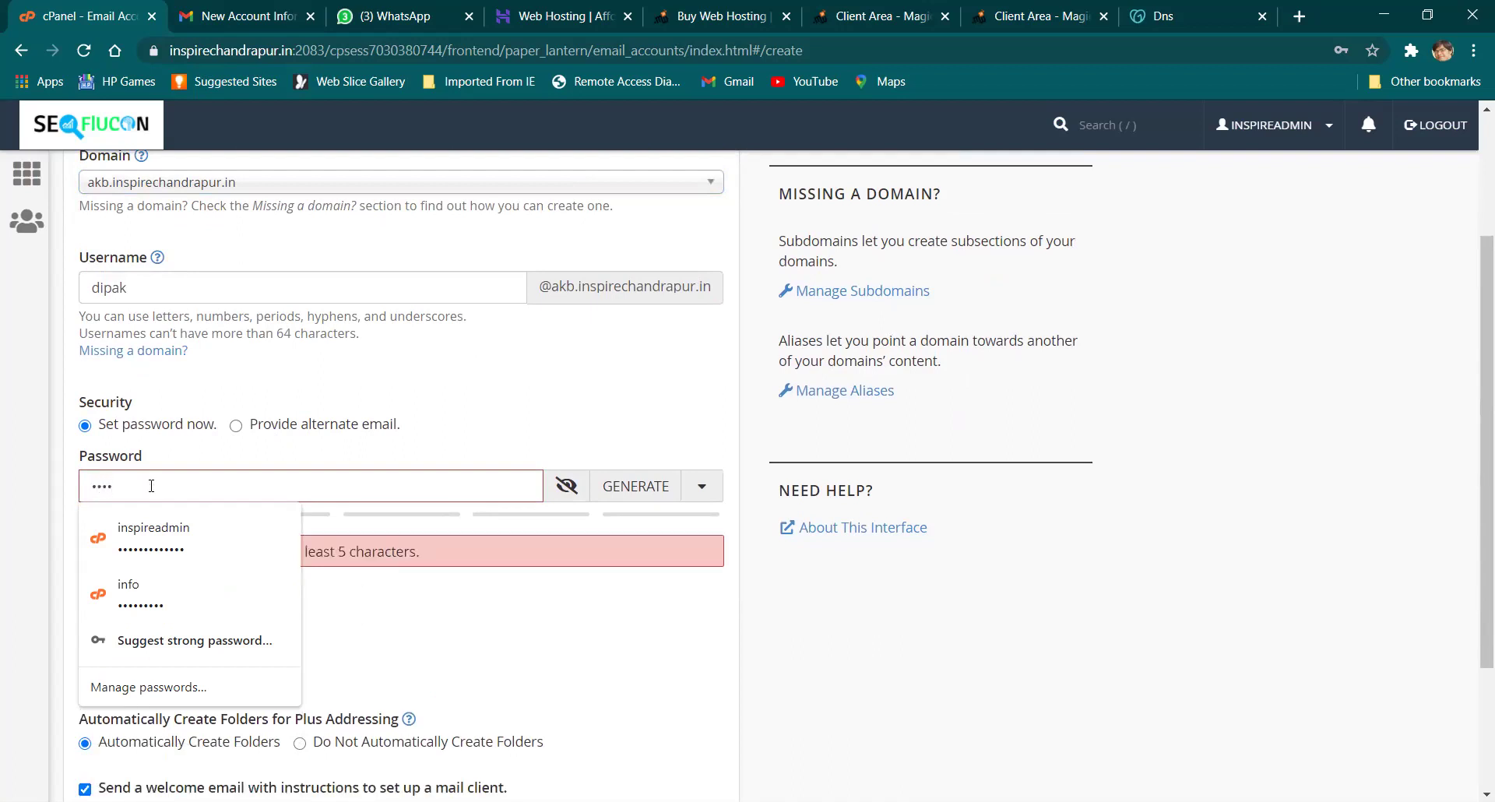
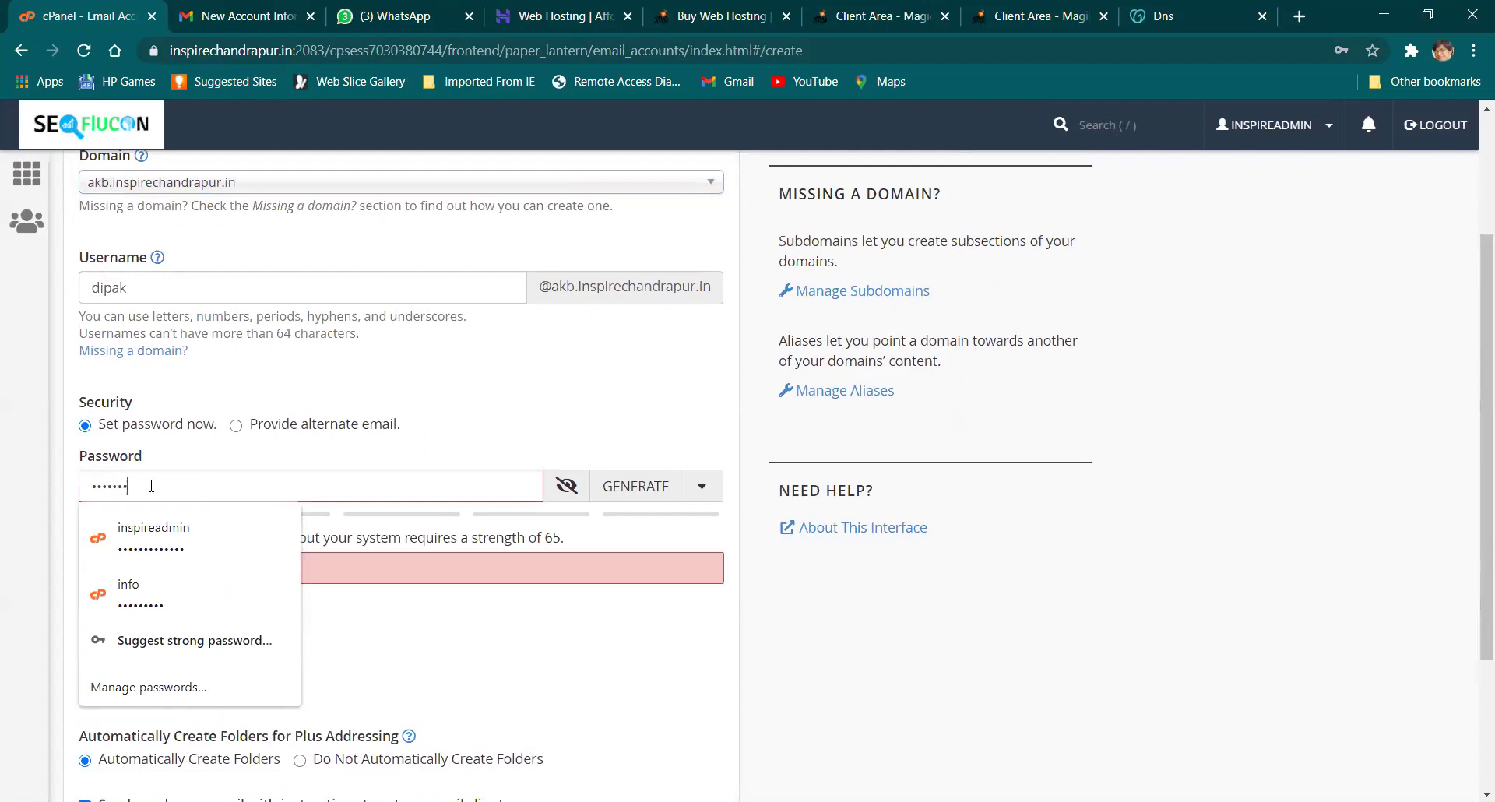
{"action": "left_click", "coordinate": [339, 647]}
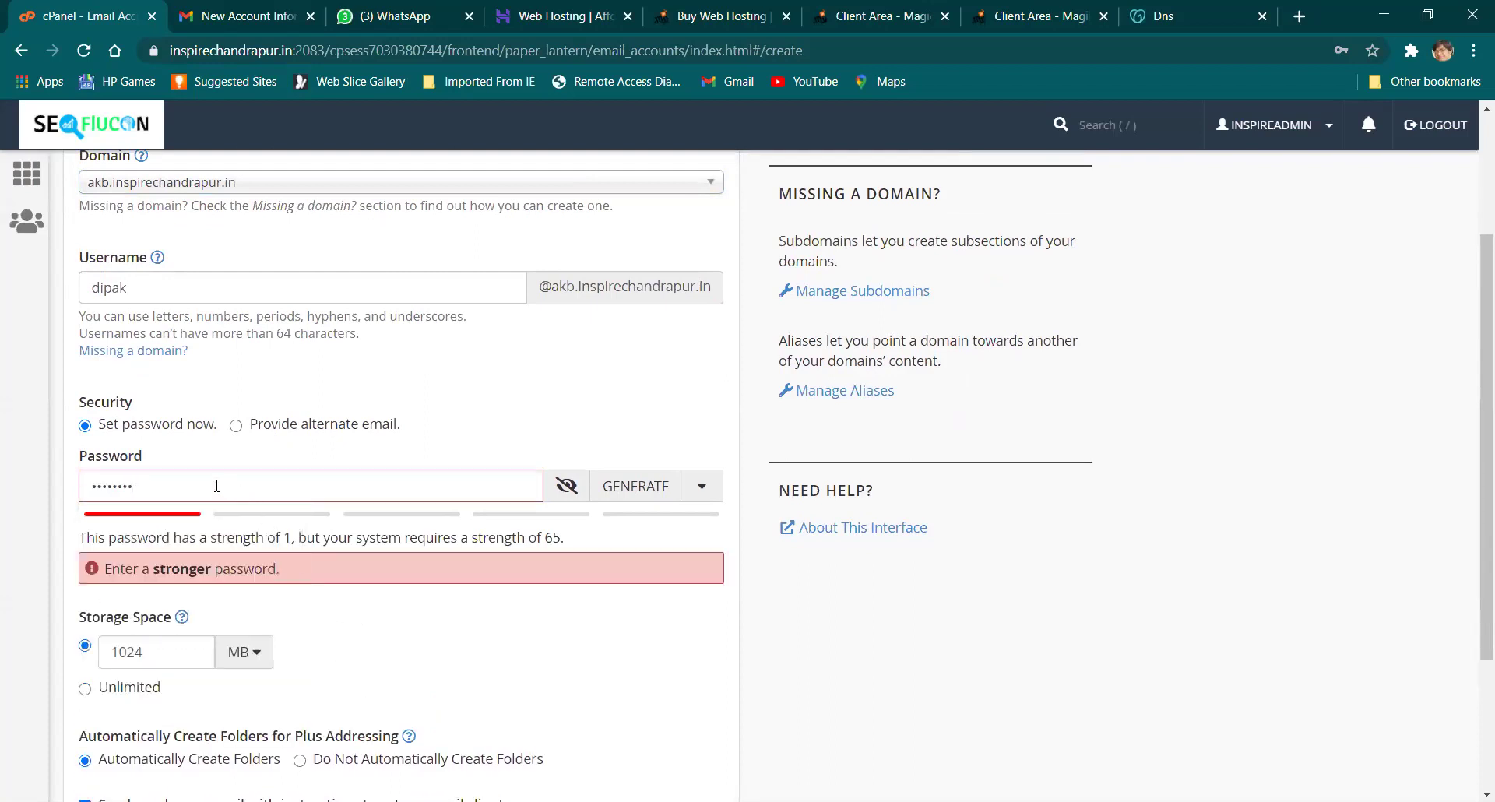
{"action": "left_click_drag", "start_coordinate": [215, 486], "coordinate": [0, 508]}
{"action": "key", "text": "BackSpace"}
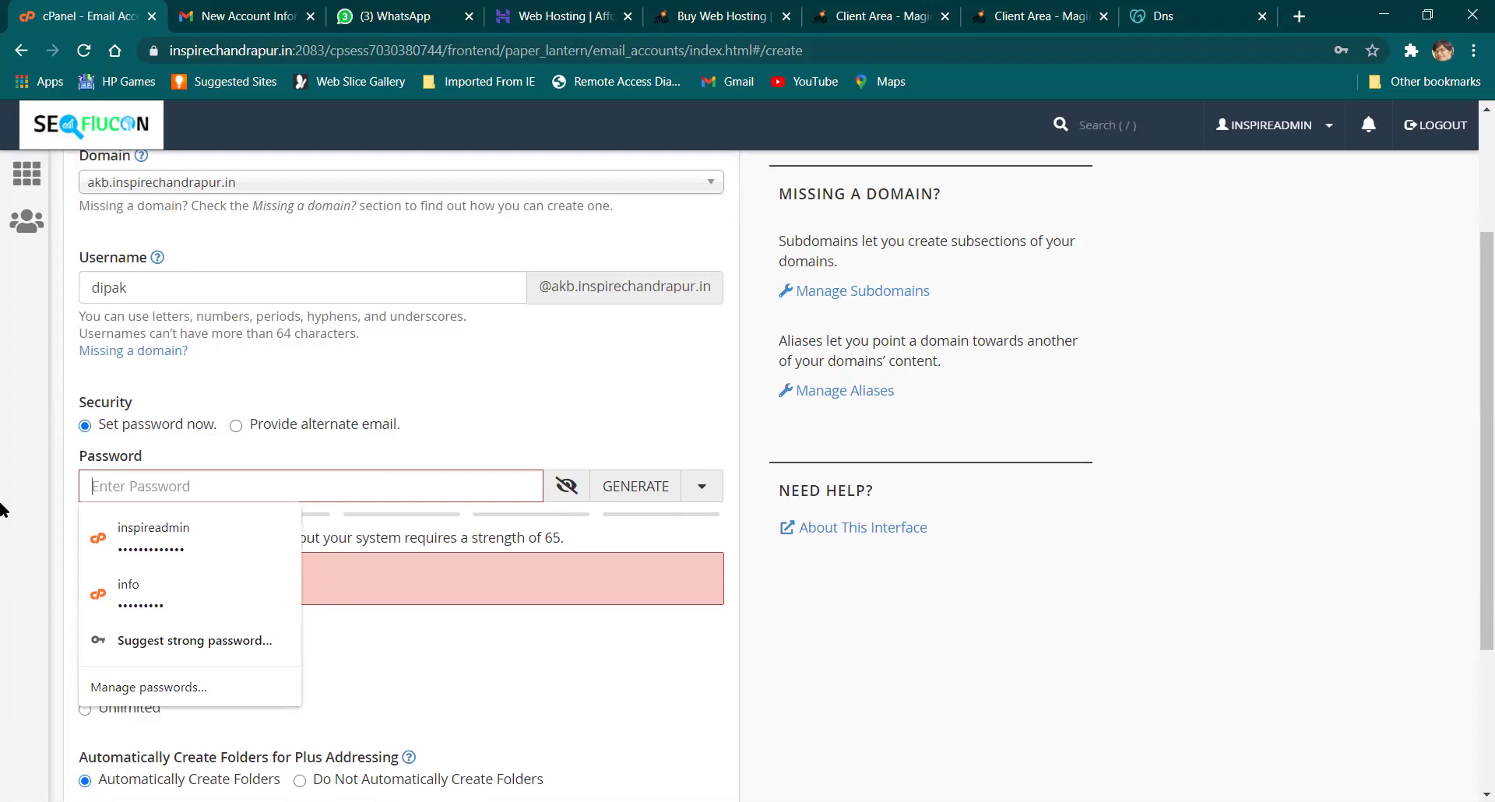
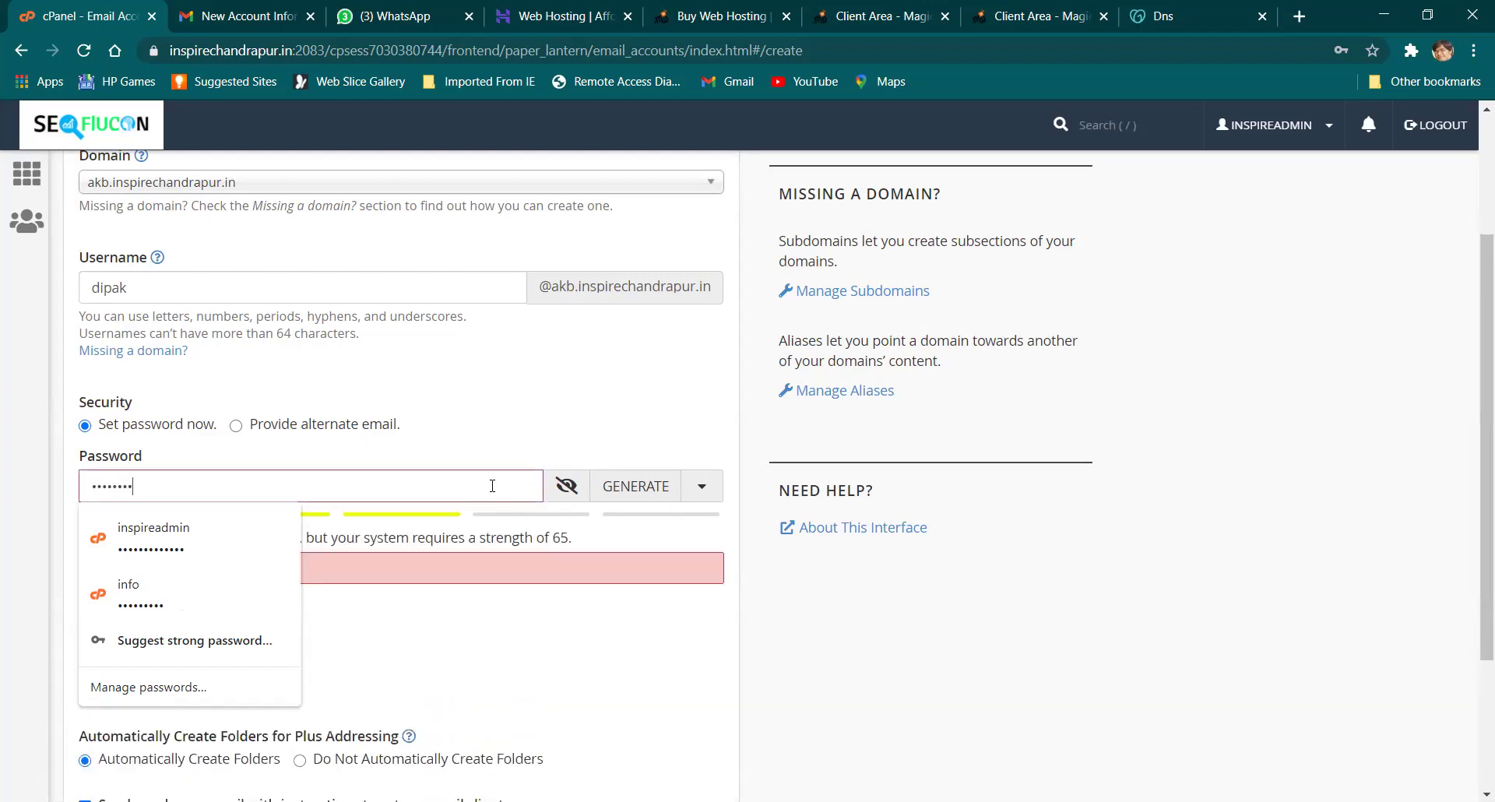
{"action": "left_click", "coordinate": [492, 593]}
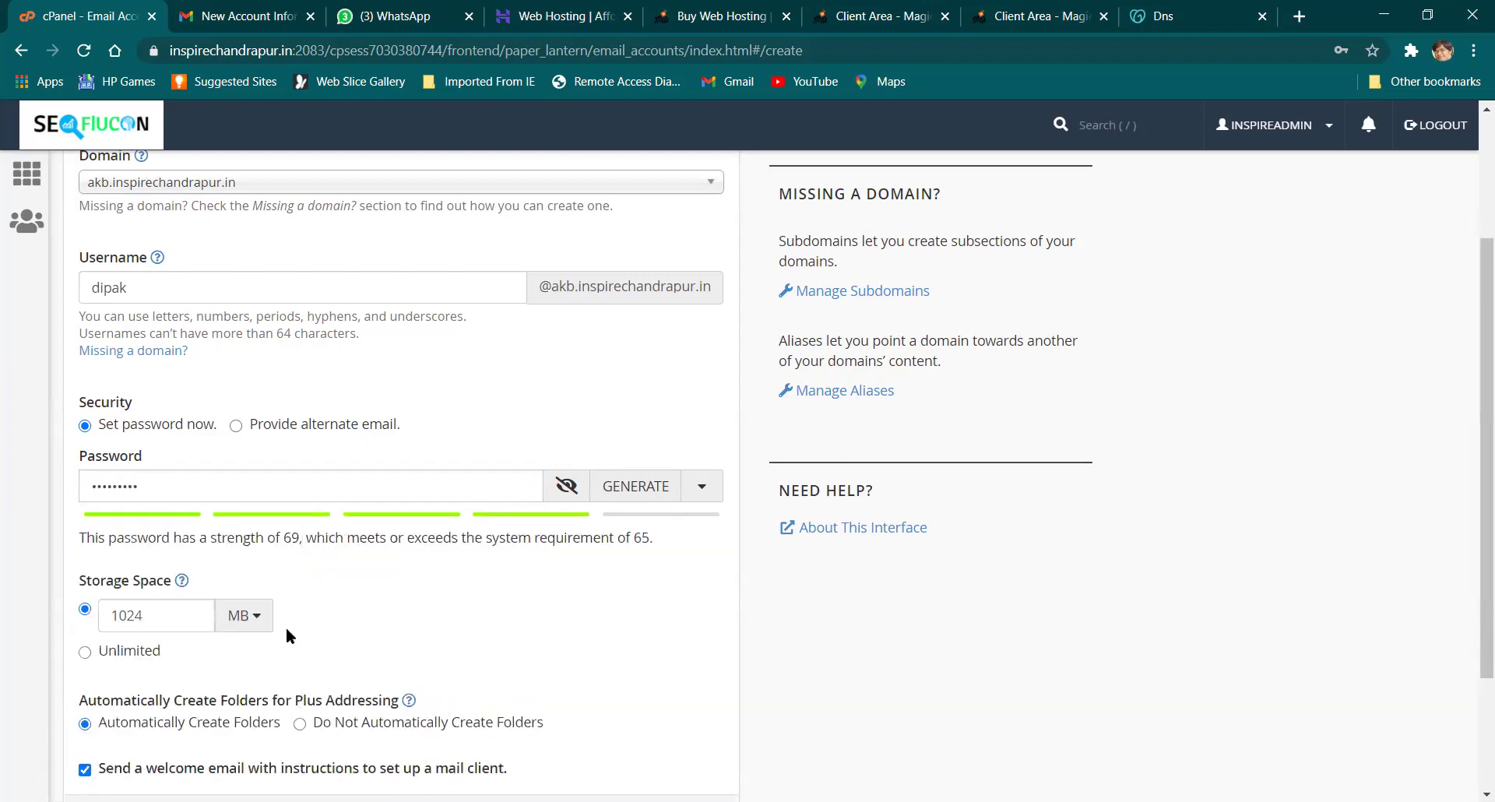
Keep the mailbox storage quota at 1024 MB after briefly trying the GB unit
{"action": "scroll", "coordinate": [233, 527], "scroll_direction": "down", "scroll_amount": 2}
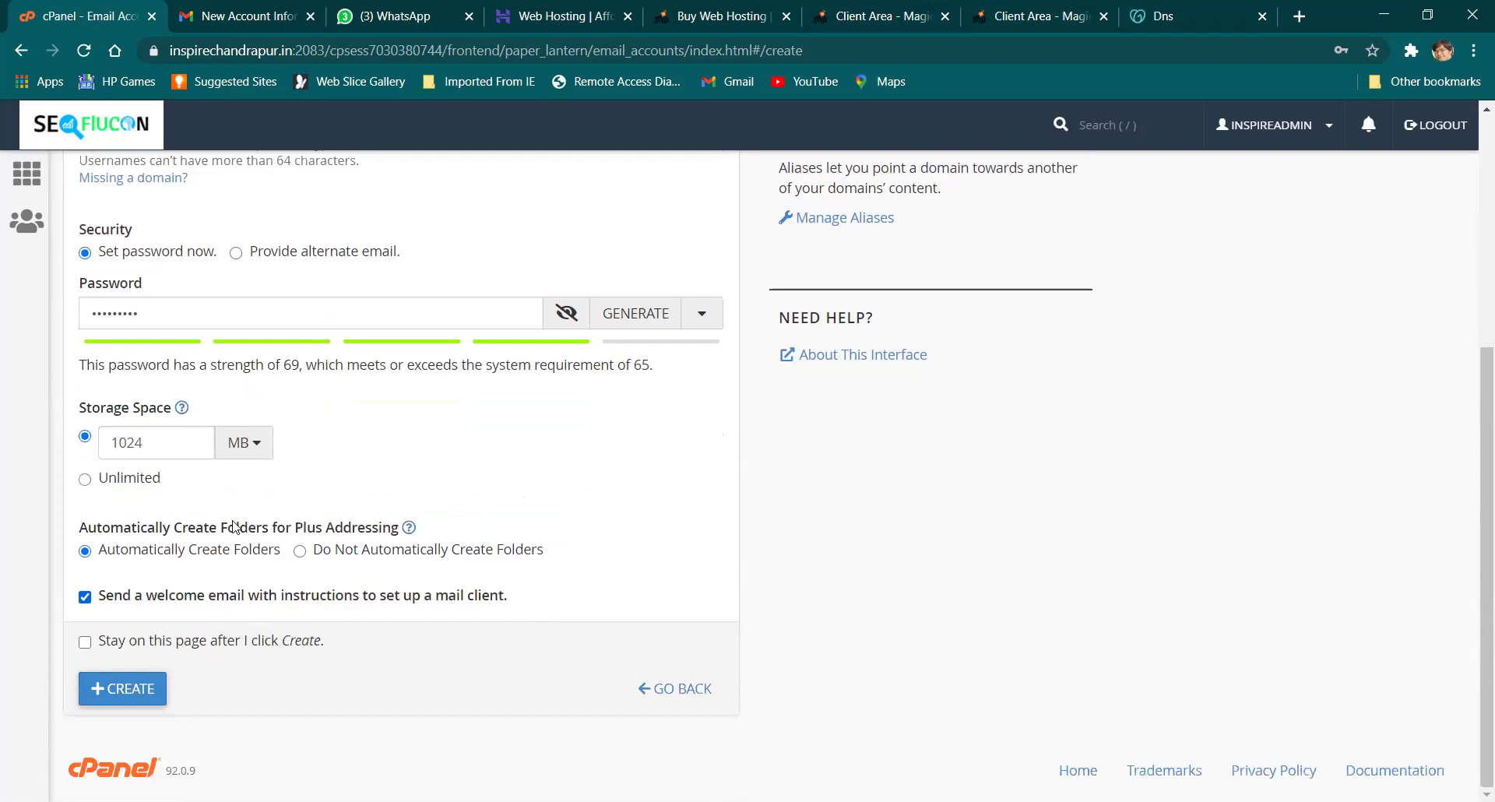
{"action": "double_click", "coordinate": [187, 446]}
{"action": "left_click", "coordinate": [186, 442]}
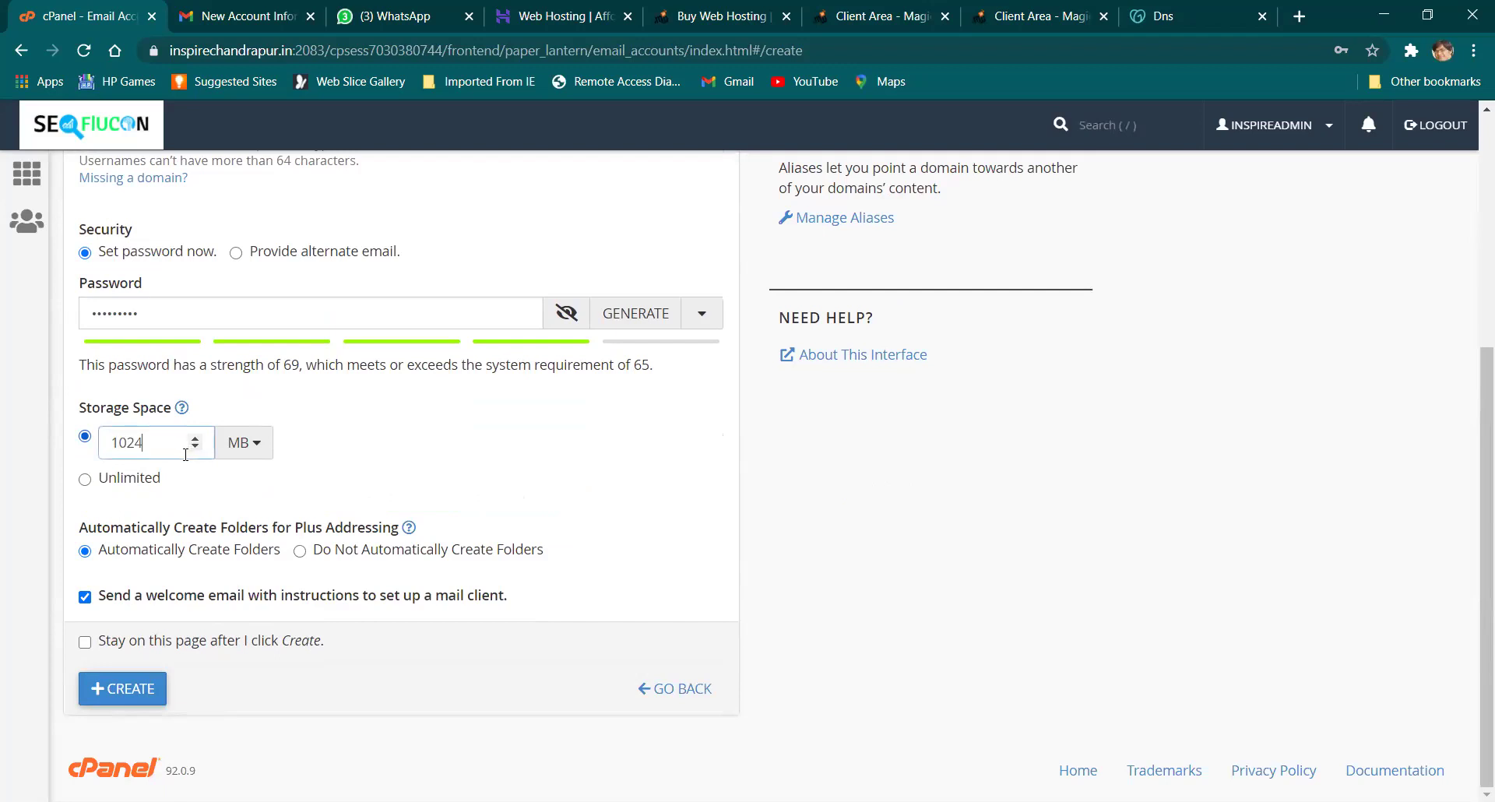
{"action": "left_click", "coordinate": [241, 443]}
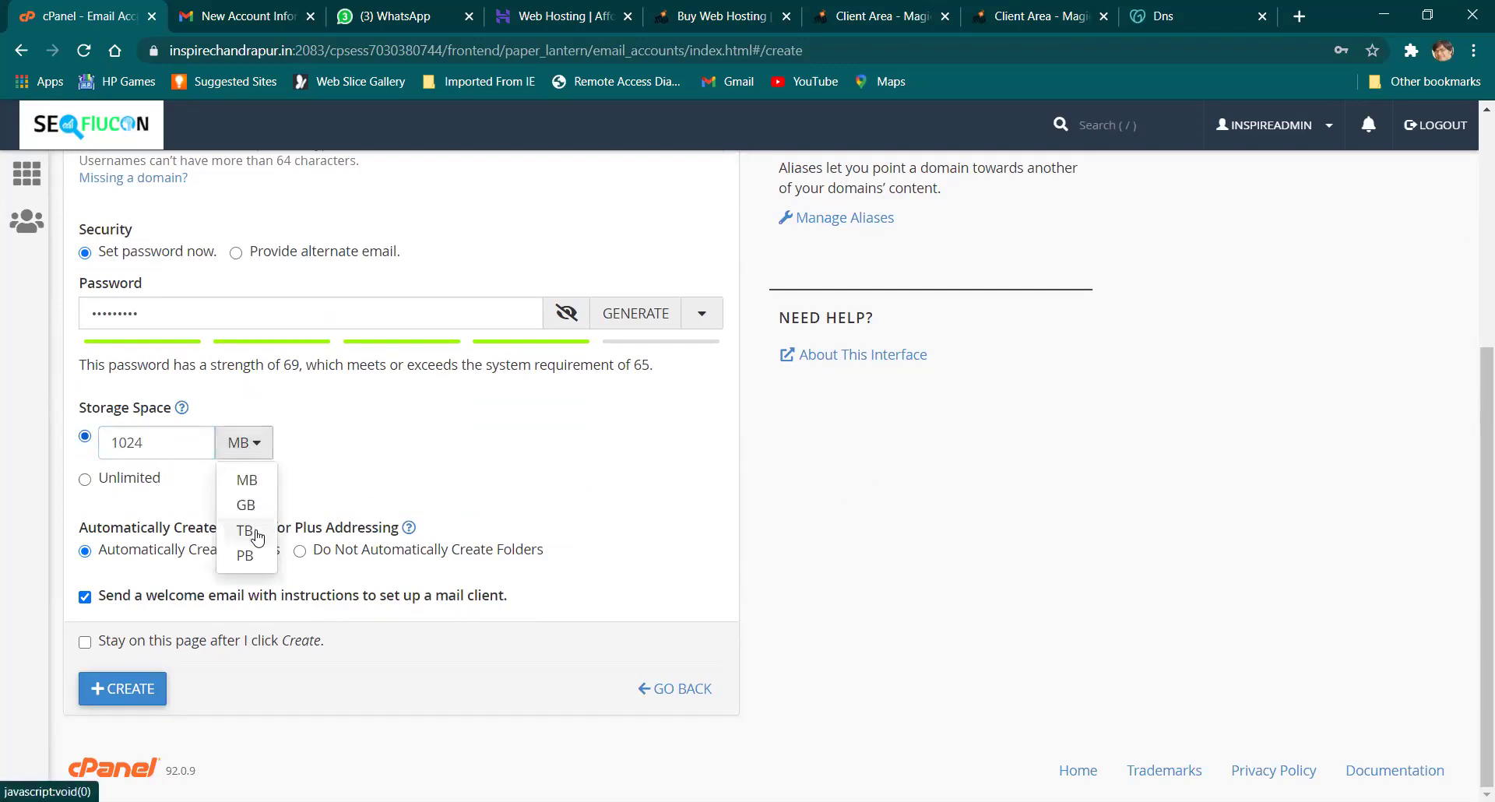
{"action": "left_click", "coordinate": [323, 458]}
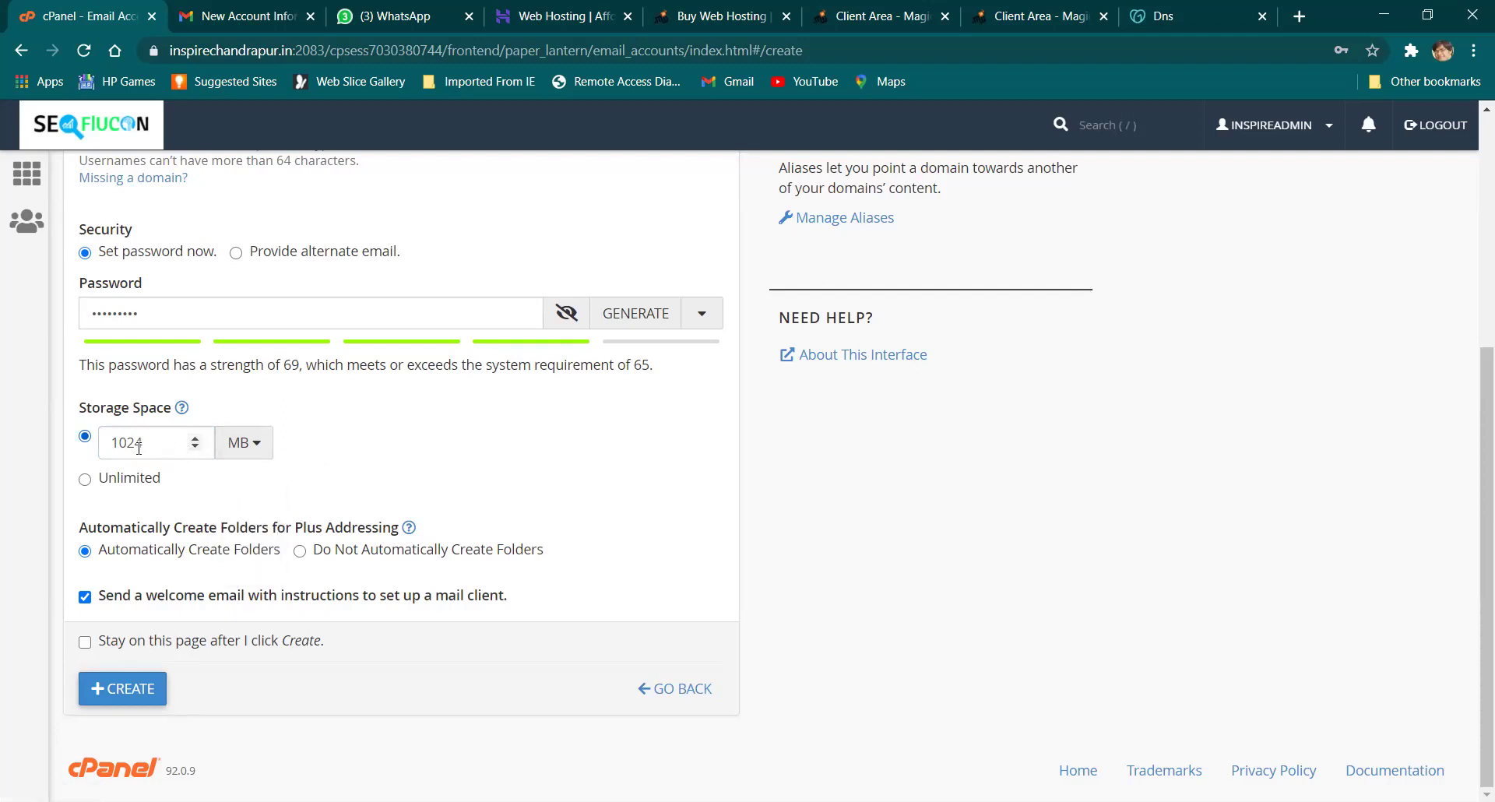
{"action": "left_click", "coordinate": [255, 444]}
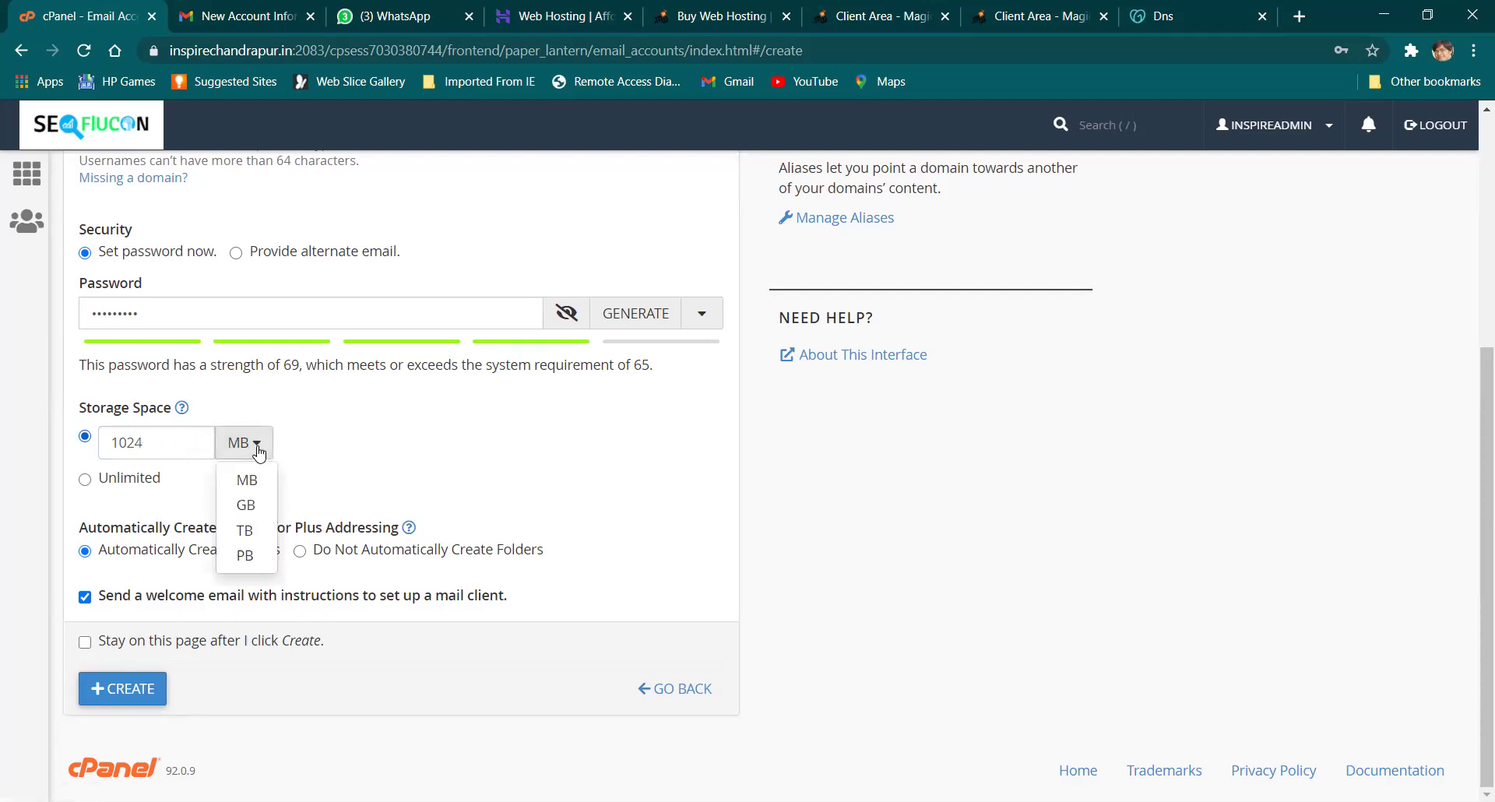
{"action": "left_click", "coordinate": [249, 505]}
{"action": "left_click", "coordinate": [243, 441]}
{"action": "left_click", "coordinate": [256, 484]}
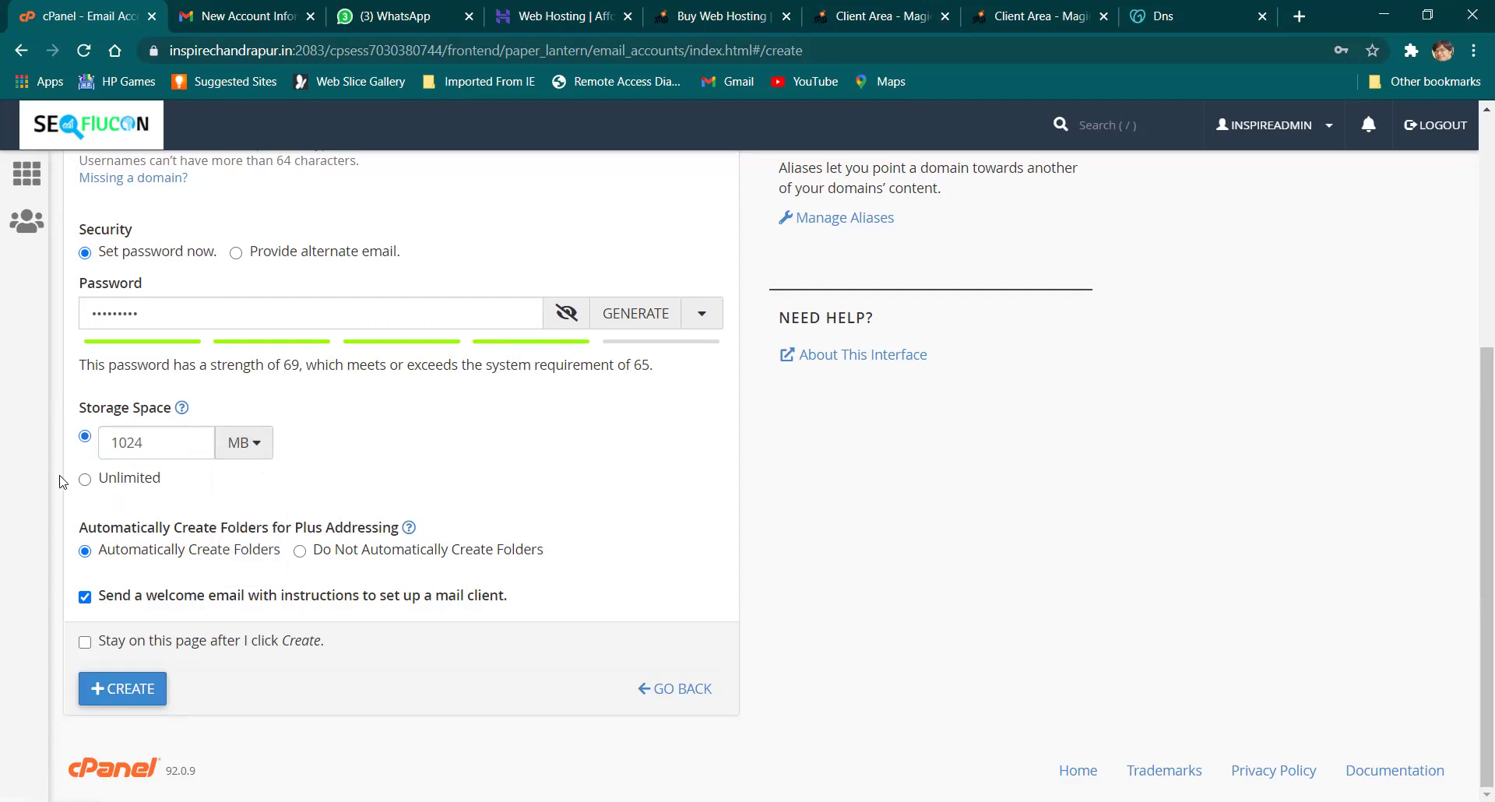
{"action": "scroll", "coordinate": [317, 508], "scroll_direction": "up", "scroll_amount": 2}
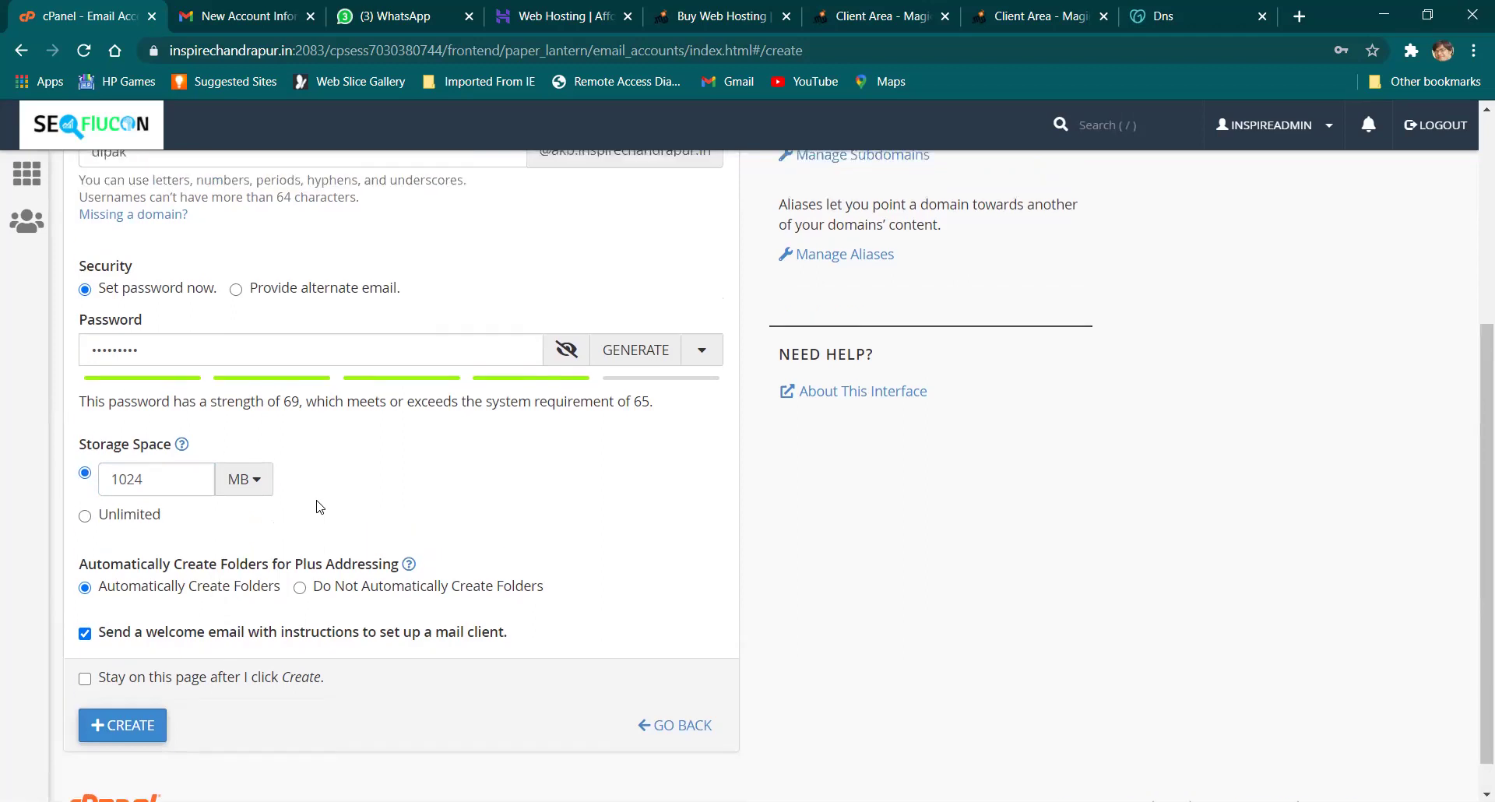
{"action": "scroll", "coordinate": [234, 592], "scroll_direction": "down", "scroll_amount": 2}
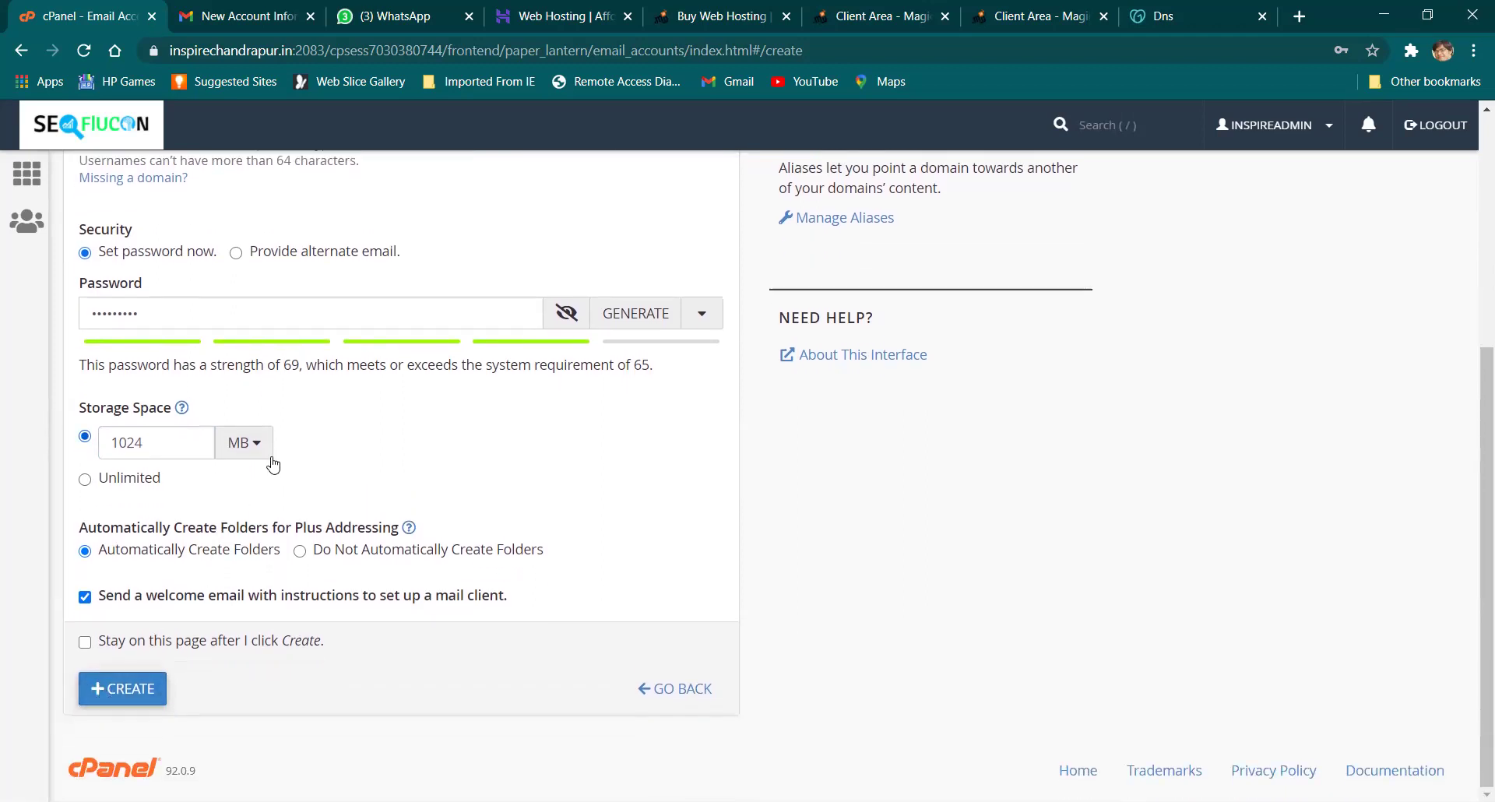
{"action": "scroll", "coordinate": [273, 465], "scroll_direction": "up", "scroll_amount": 5}
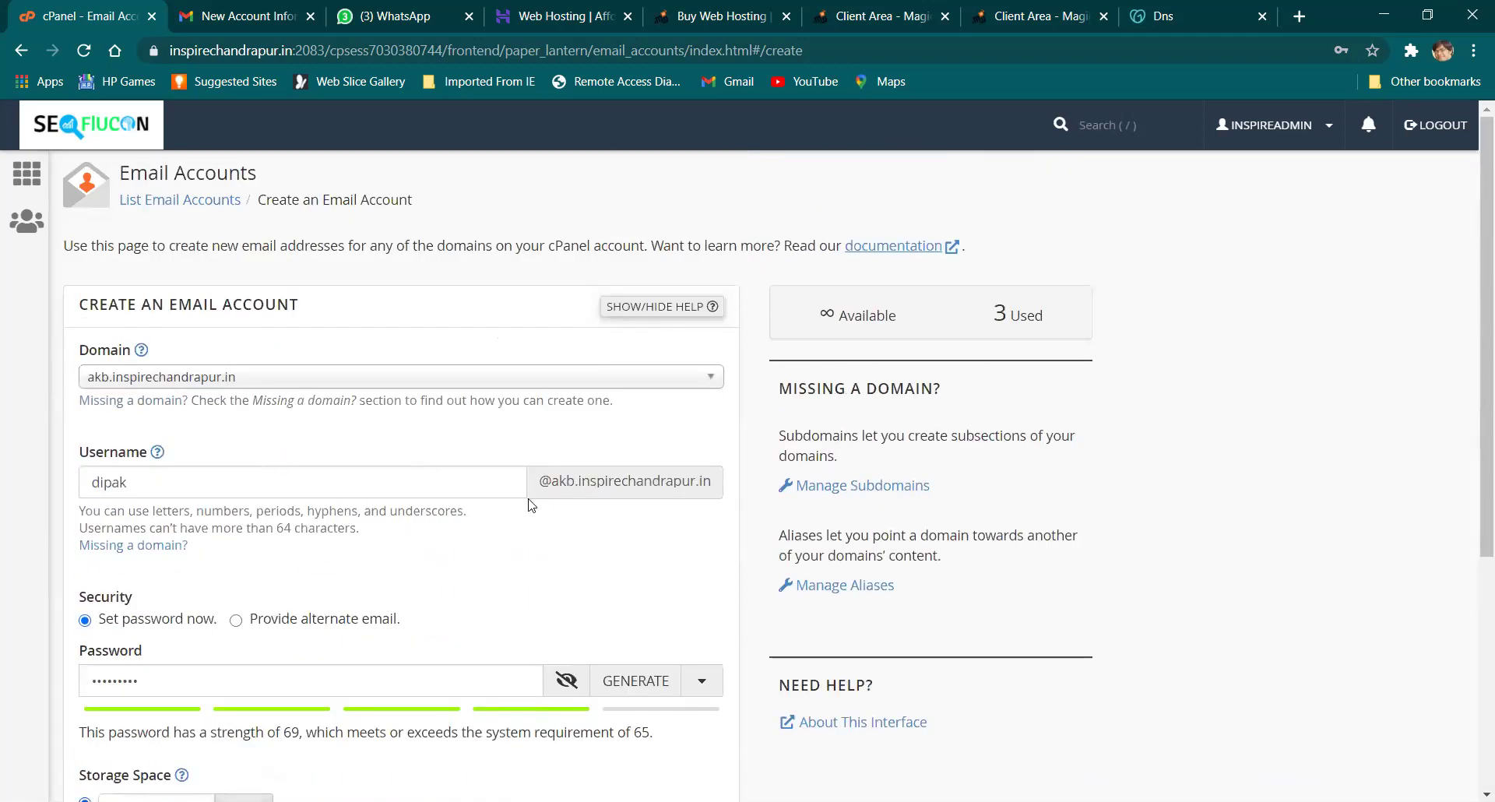
{"action": "scroll", "coordinate": [171, 512], "scroll_direction": "down", "scroll_amount": 5}
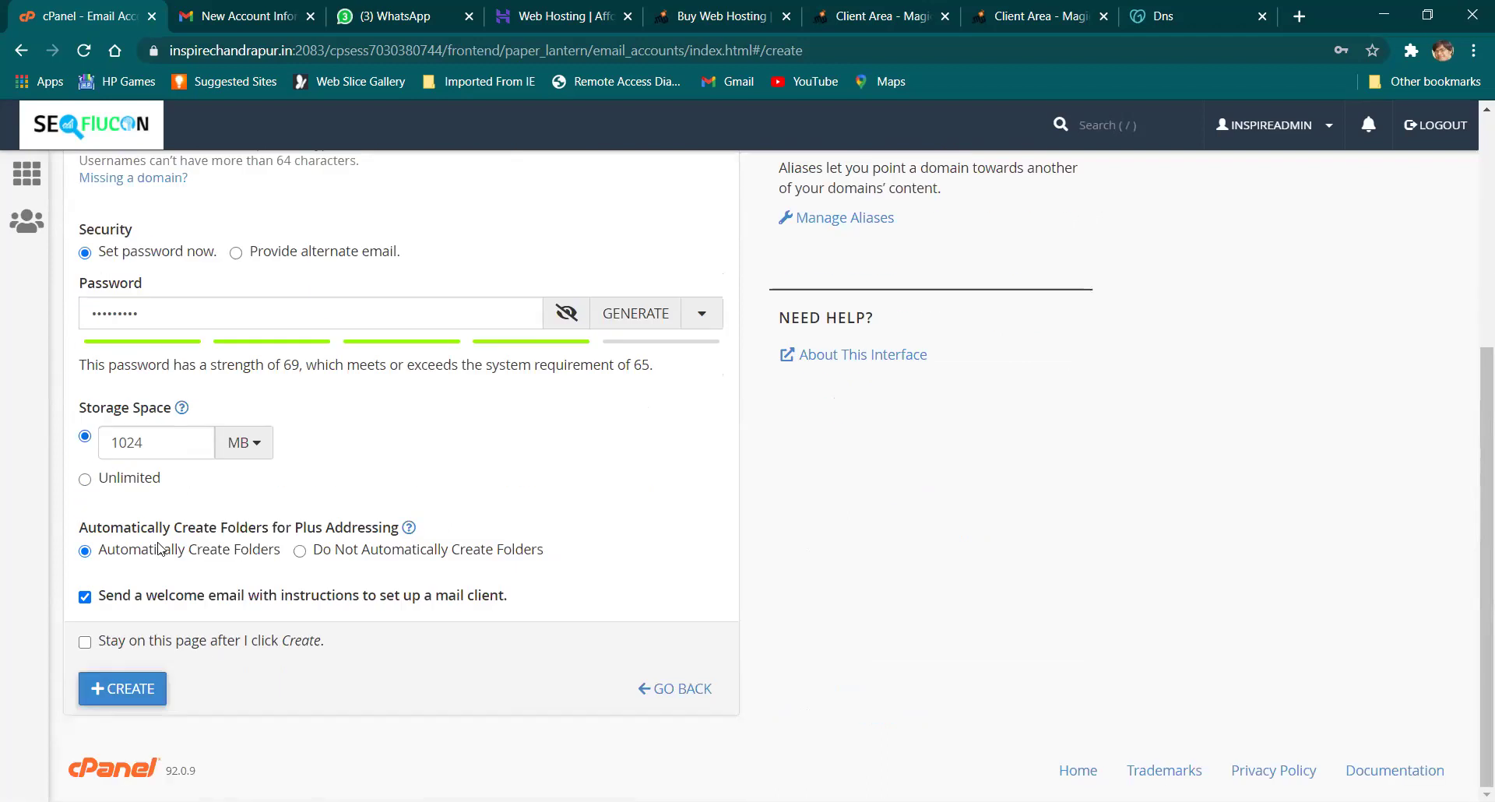
Create the email account and dismiss the browser's save-password prompt
{"action": "left_click", "coordinate": [114, 690]}
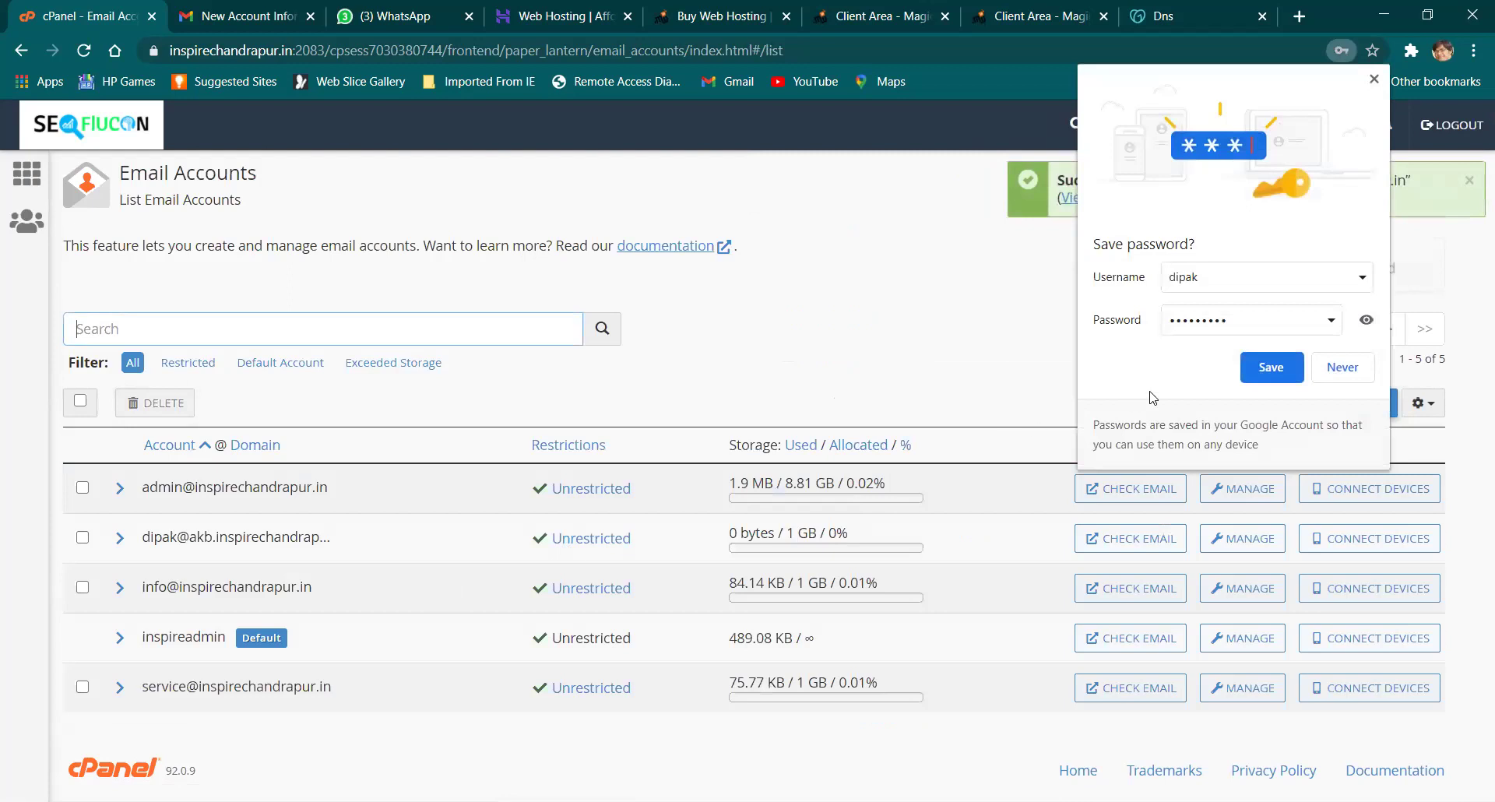
{"action": "left_click", "coordinate": [891, 377]}
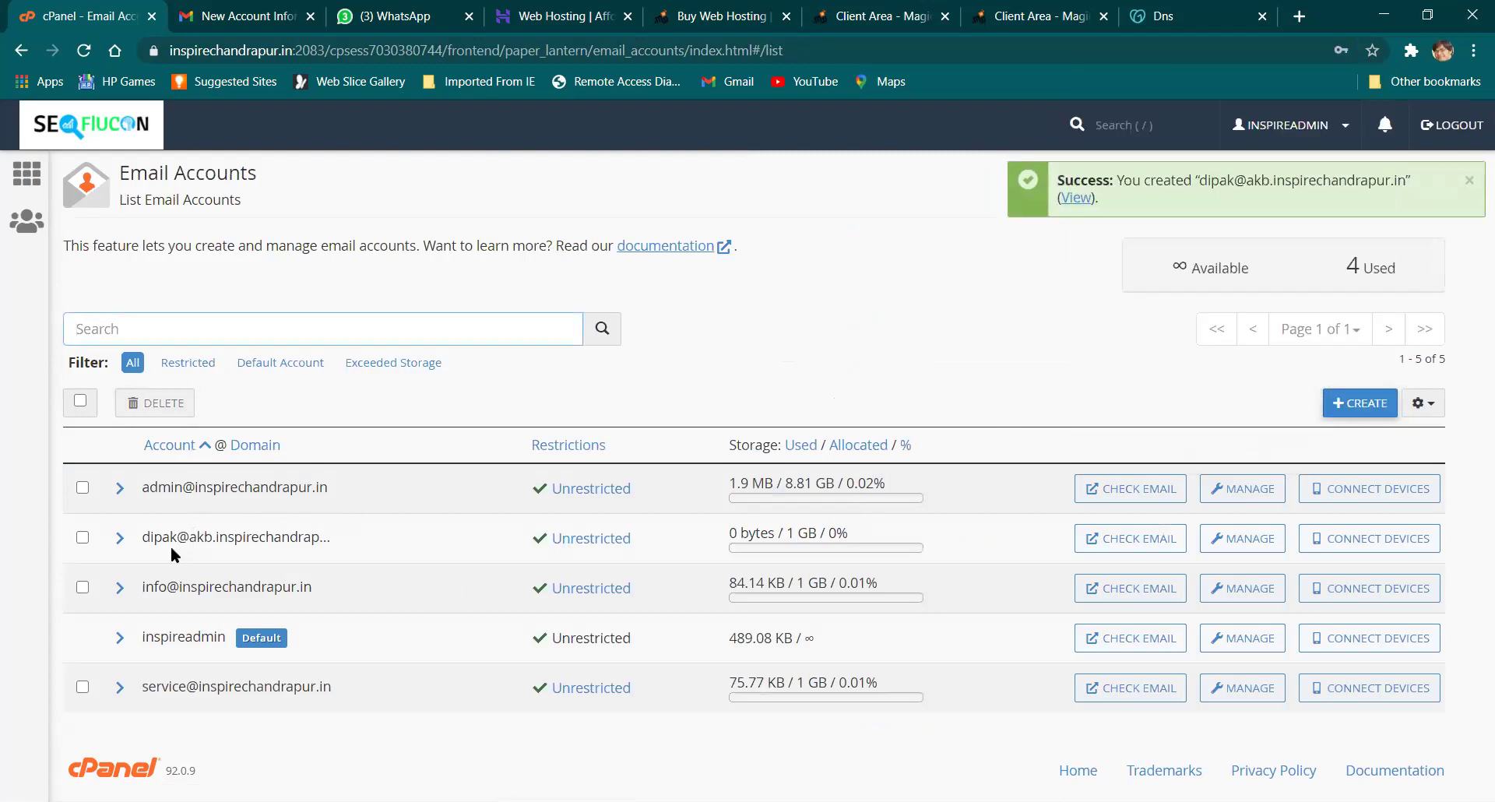
{"action": "left_click_drag", "start_coordinate": [142, 538], "coordinate": [330, 542]}
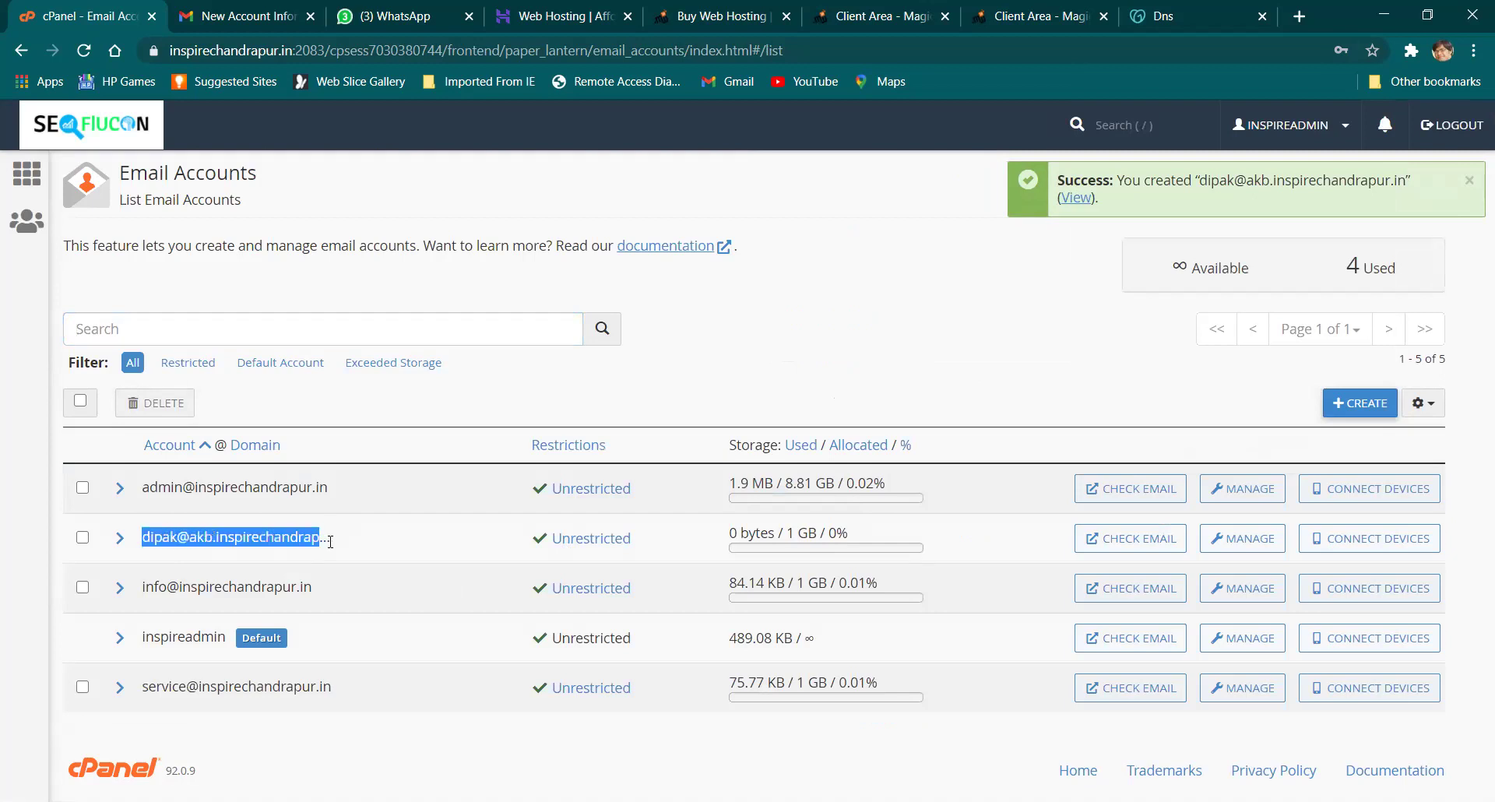
{"action": "left_click", "coordinate": [446, 396]}
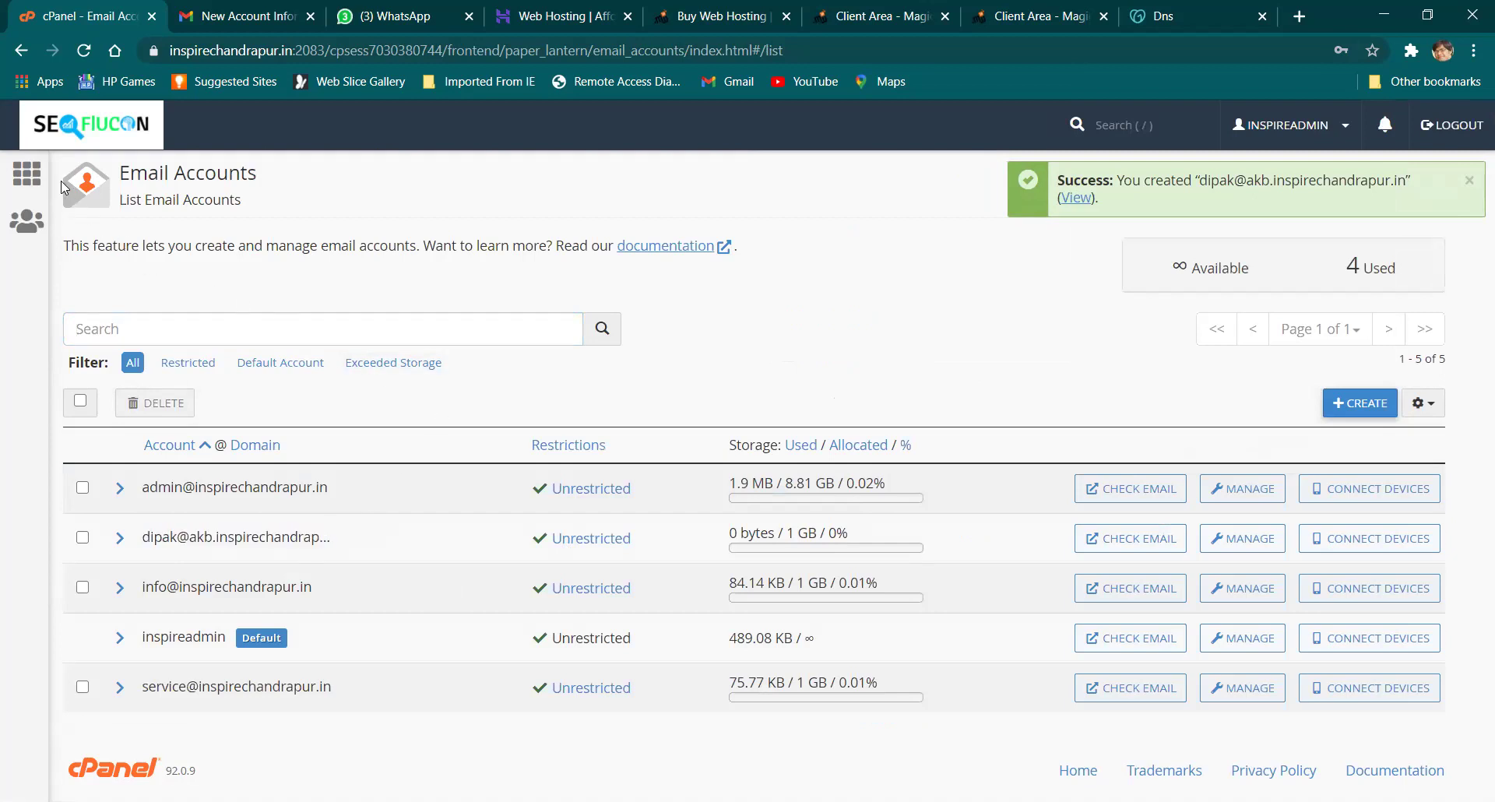
From the cPanel home's Email Accounts list, open webmail for the new akb.inspirechandrapur.in mailbox
{"action": "left_click", "coordinate": [28, 175]}
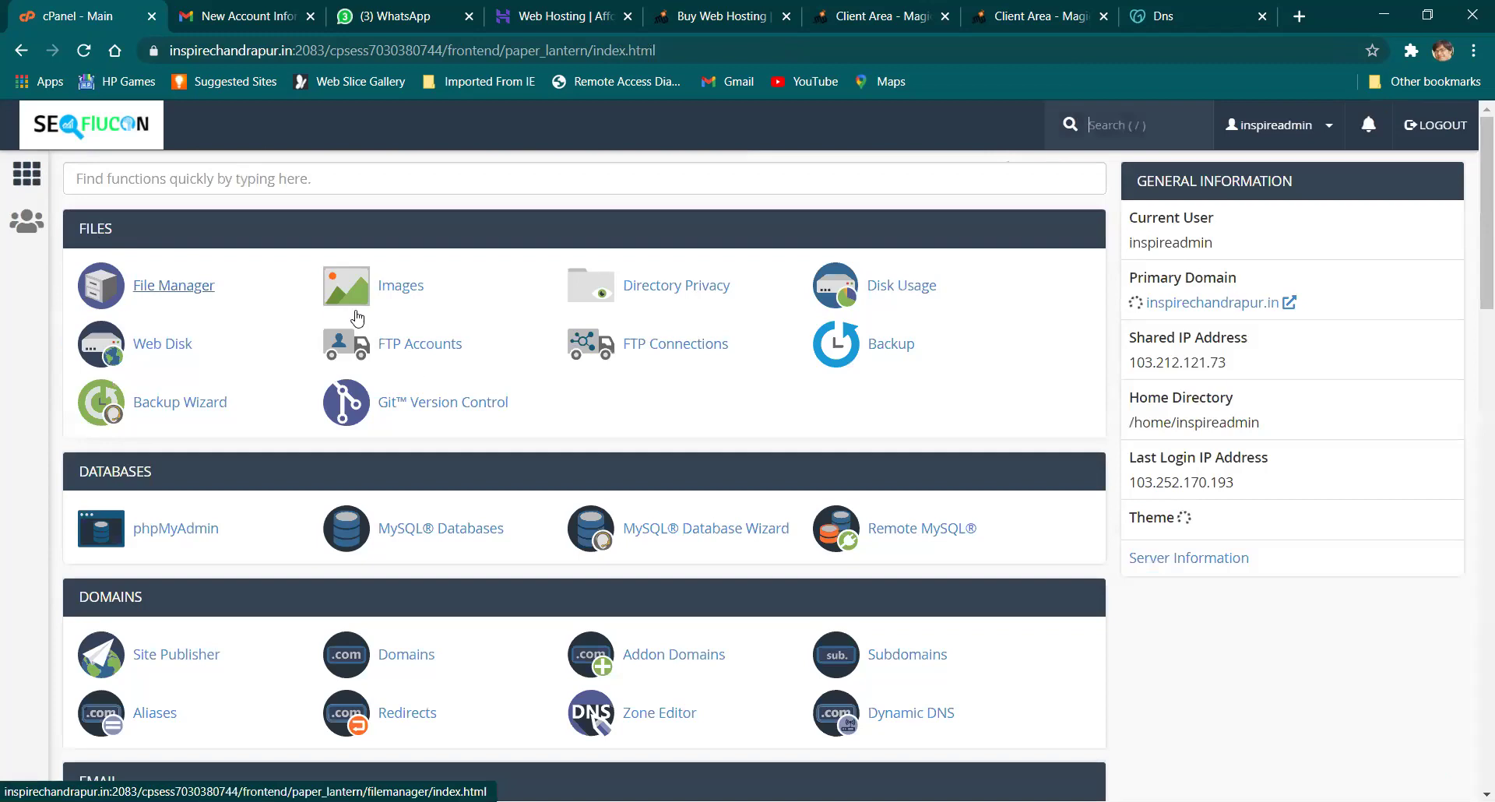
{"action": "scroll", "coordinate": [611, 479], "scroll_direction": "down", "scroll_amount": 3}
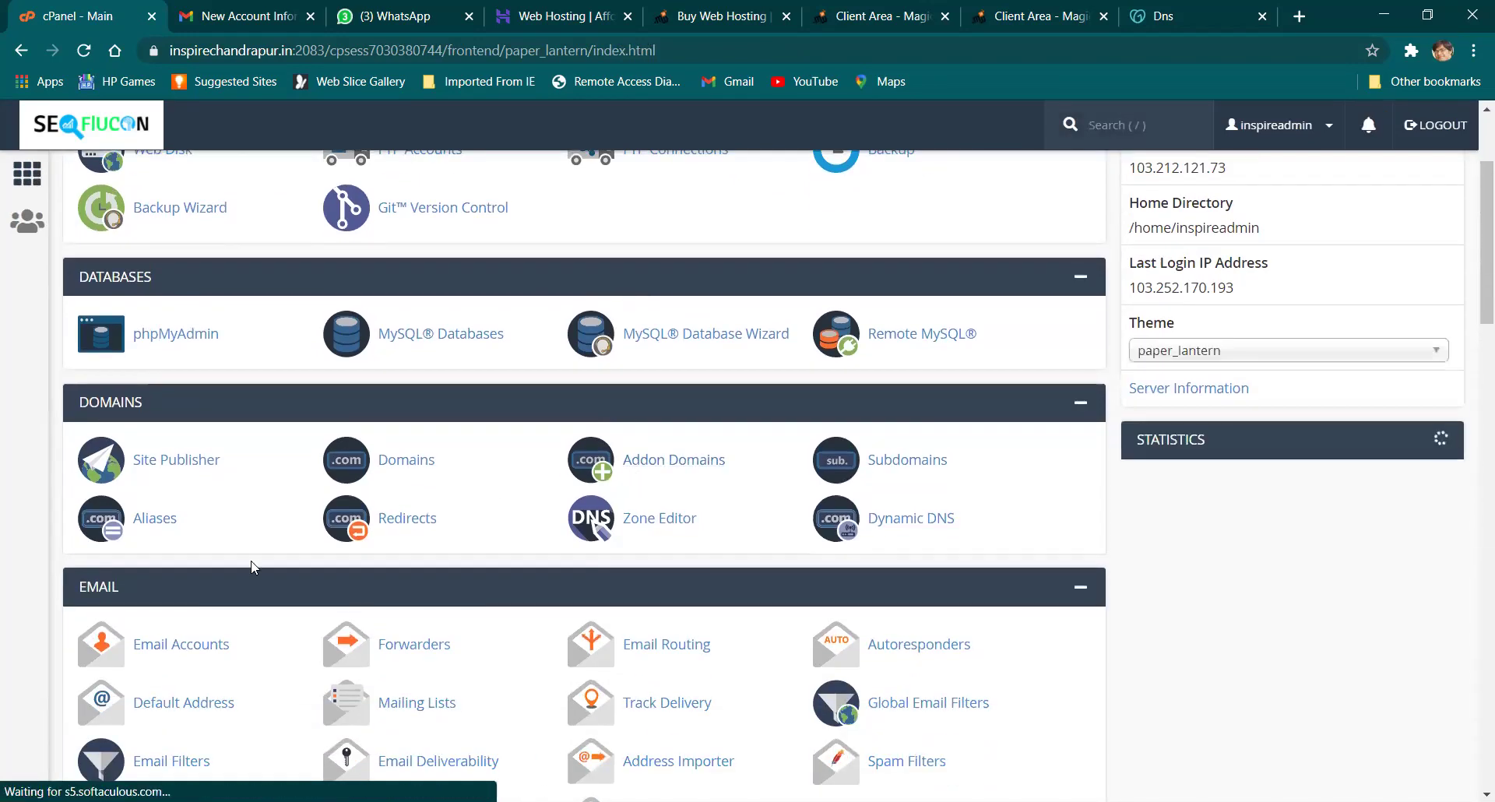
{"action": "scroll", "coordinate": [251, 566], "scroll_direction": "down", "scroll_amount": 3}
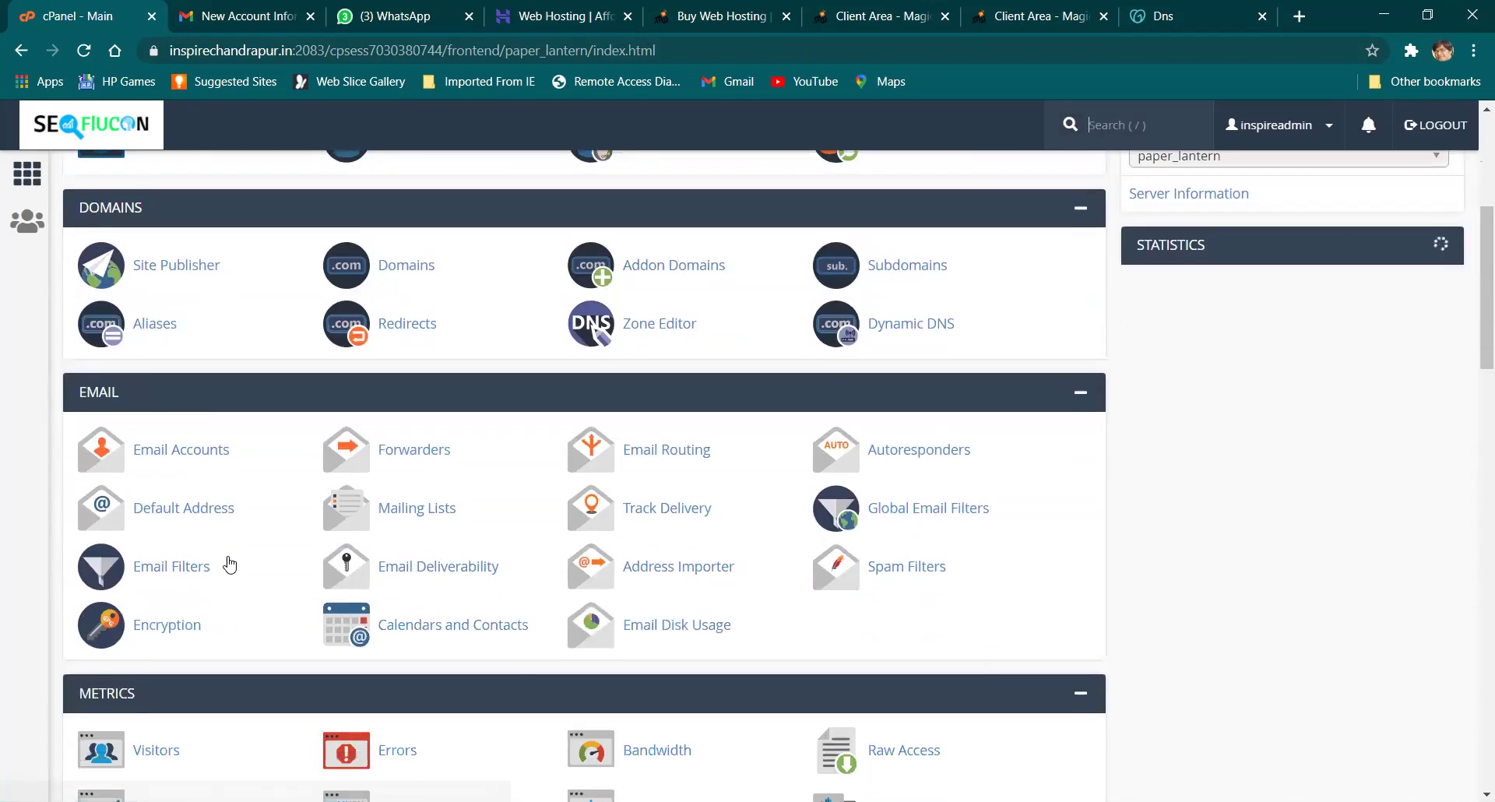
{"action": "left_click", "coordinate": [185, 455]}
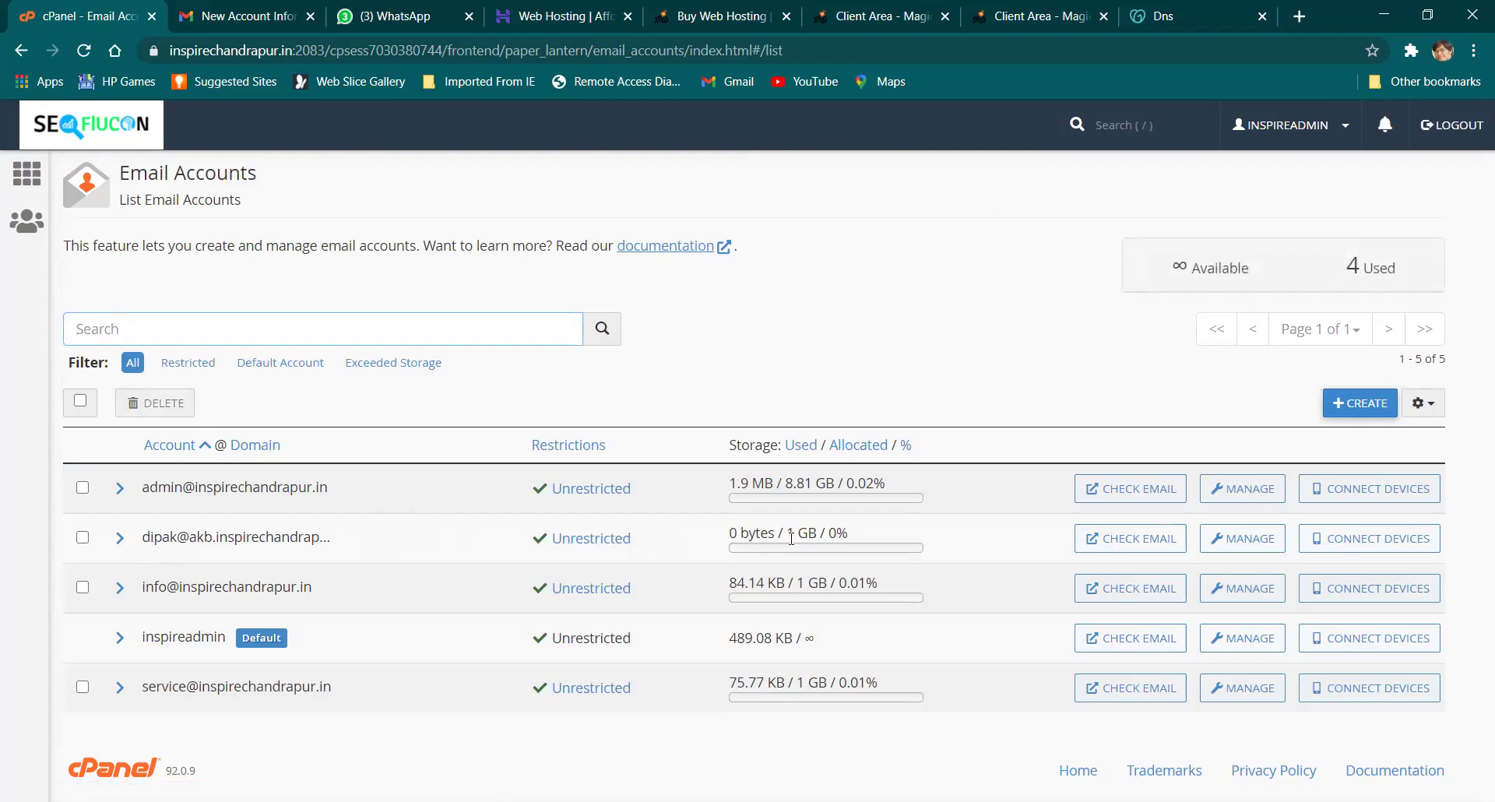
{"action": "left_click", "coordinate": [1131, 545]}
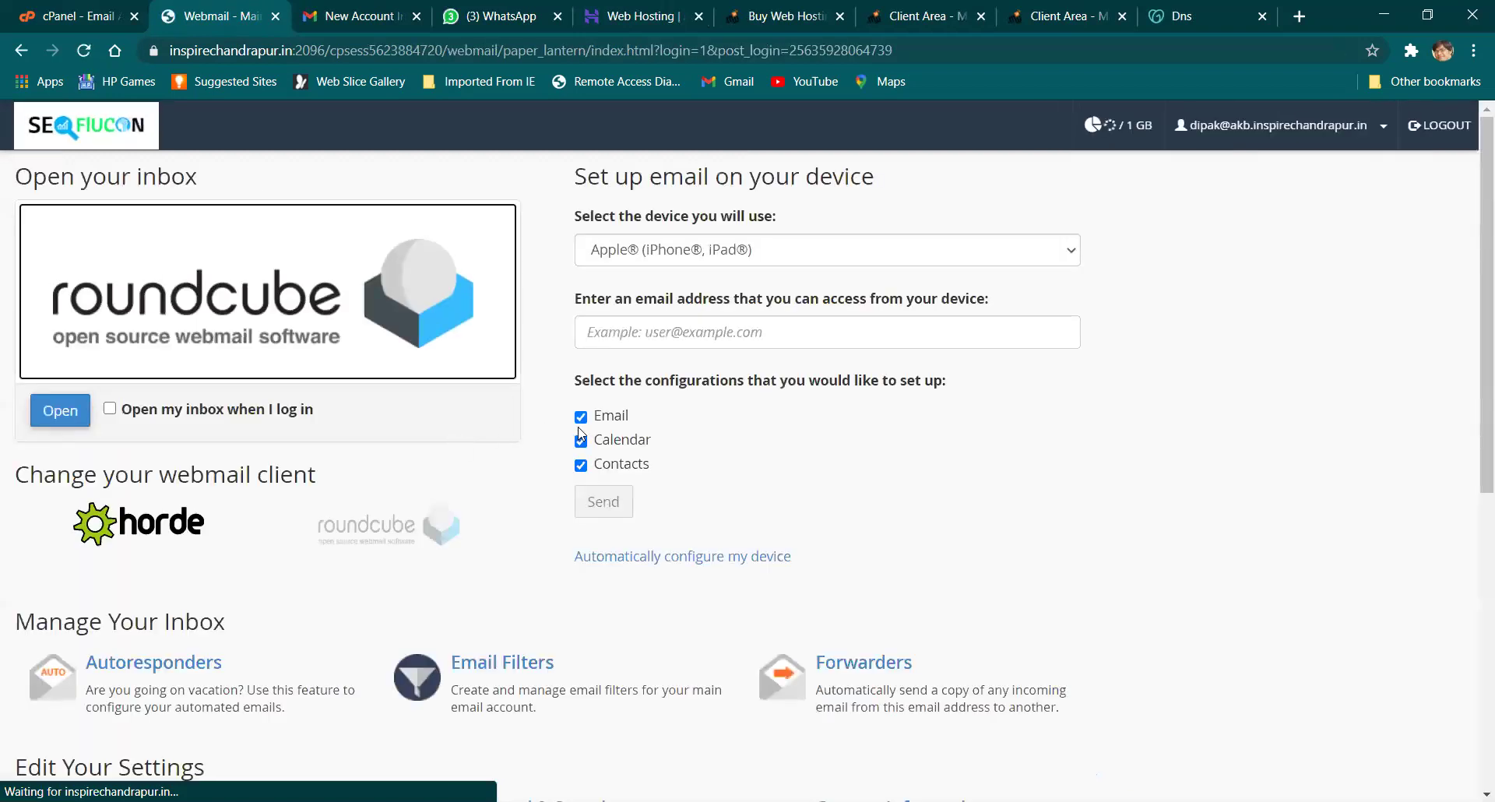
{"action": "scroll", "coordinate": [584, 433], "scroll_direction": "down", "scroll_amount": 4}
Check the empty Roundcube Inbox and Drafts folders, then close webmail to return to Email Accounts
{"action": "scroll", "coordinate": [584, 434], "scroll_direction": "up", "scroll_amount": 2}
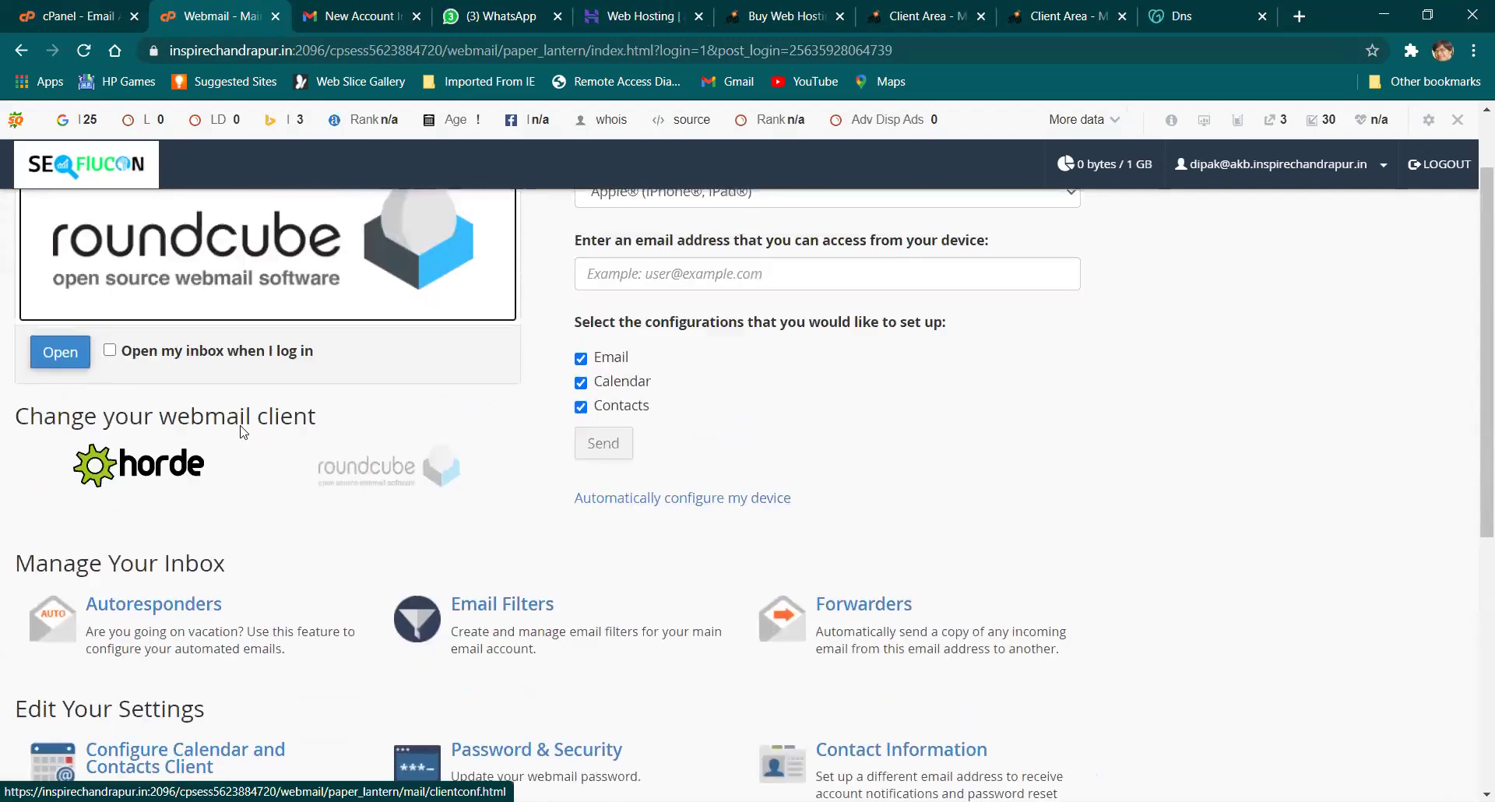
{"action": "left_click", "coordinate": [74, 354]}
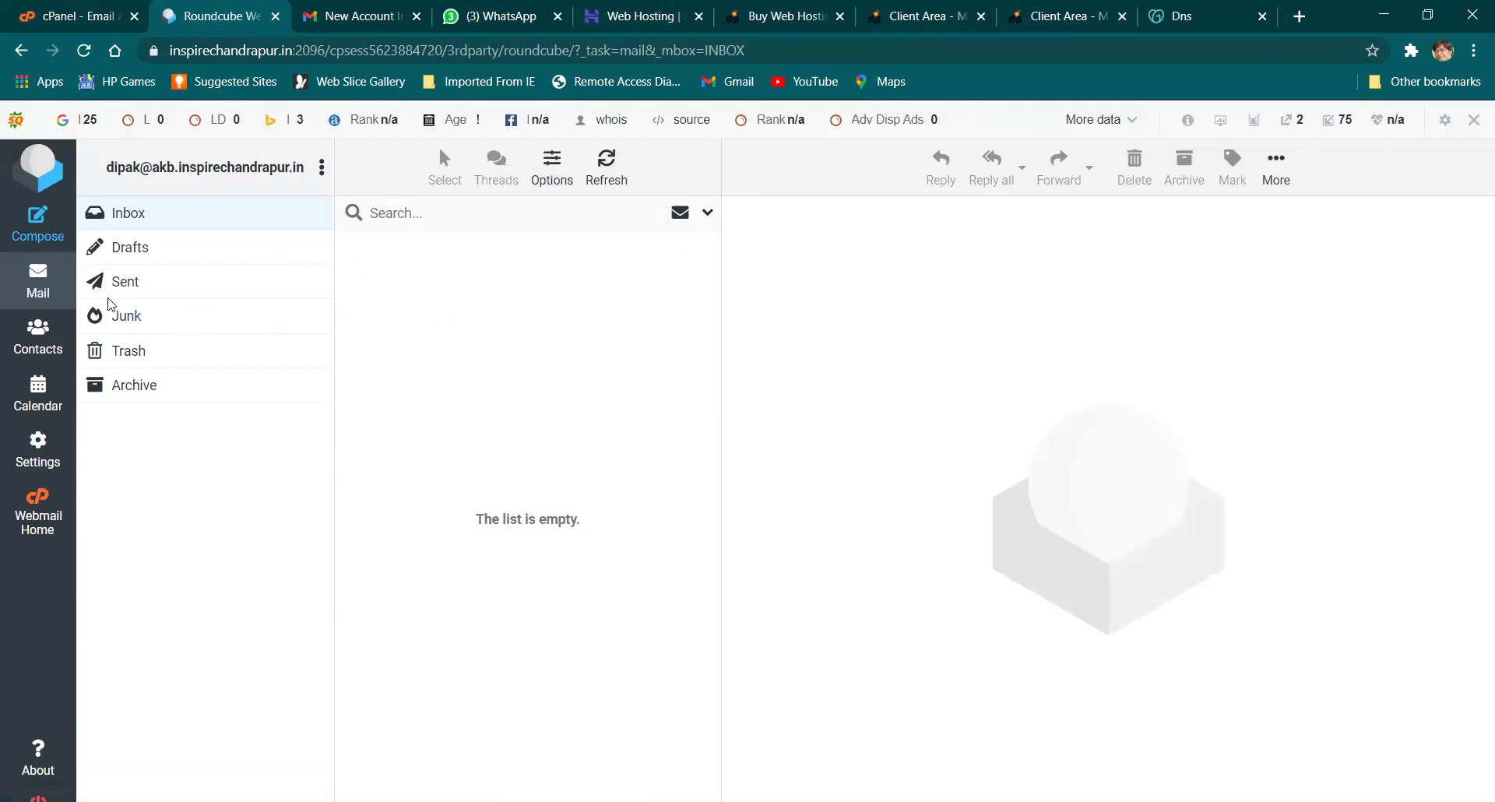
{"action": "left_click", "coordinate": [169, 253]}
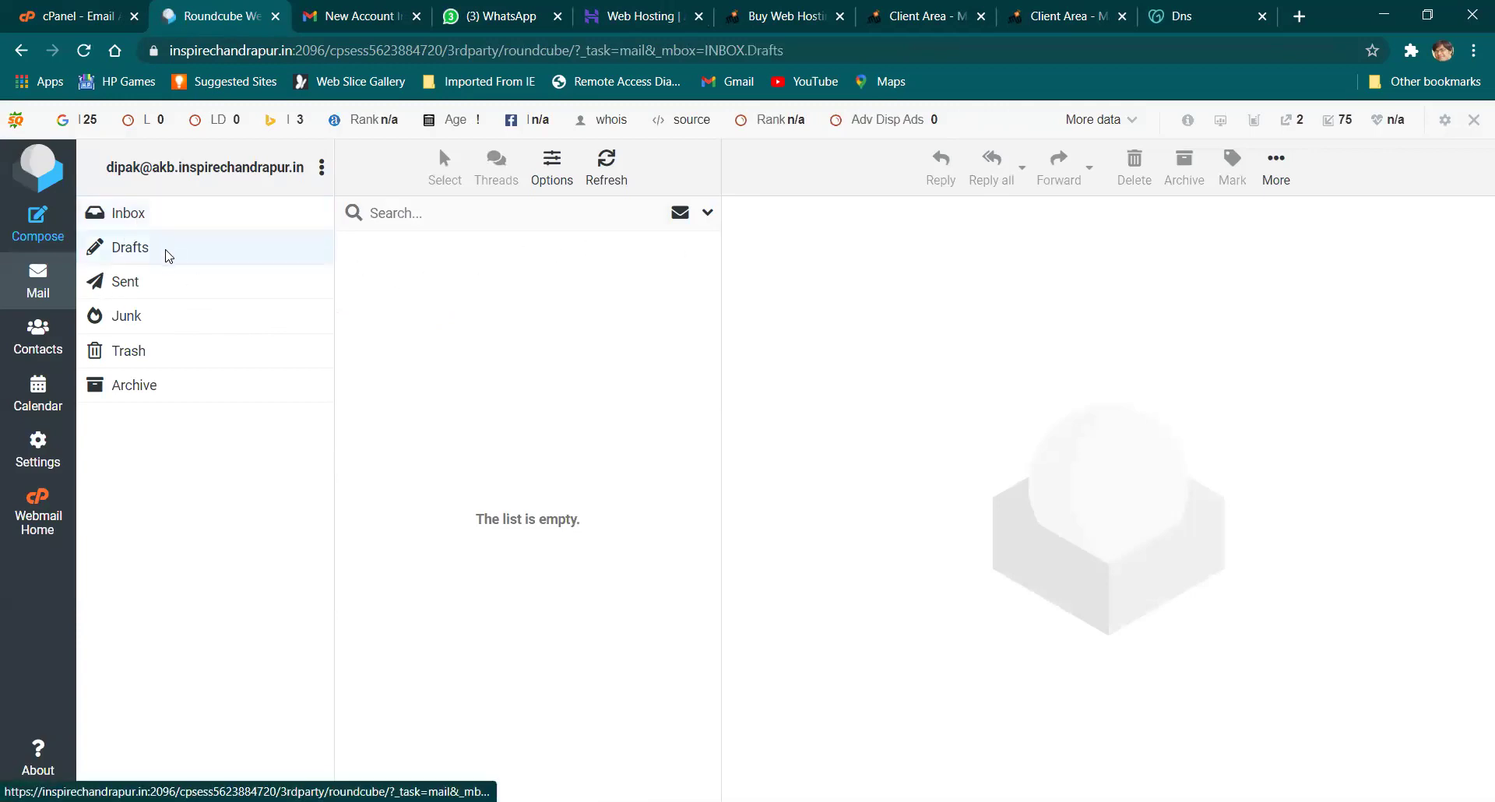
{"action": "left_click", "coordinate": [164, 222]}
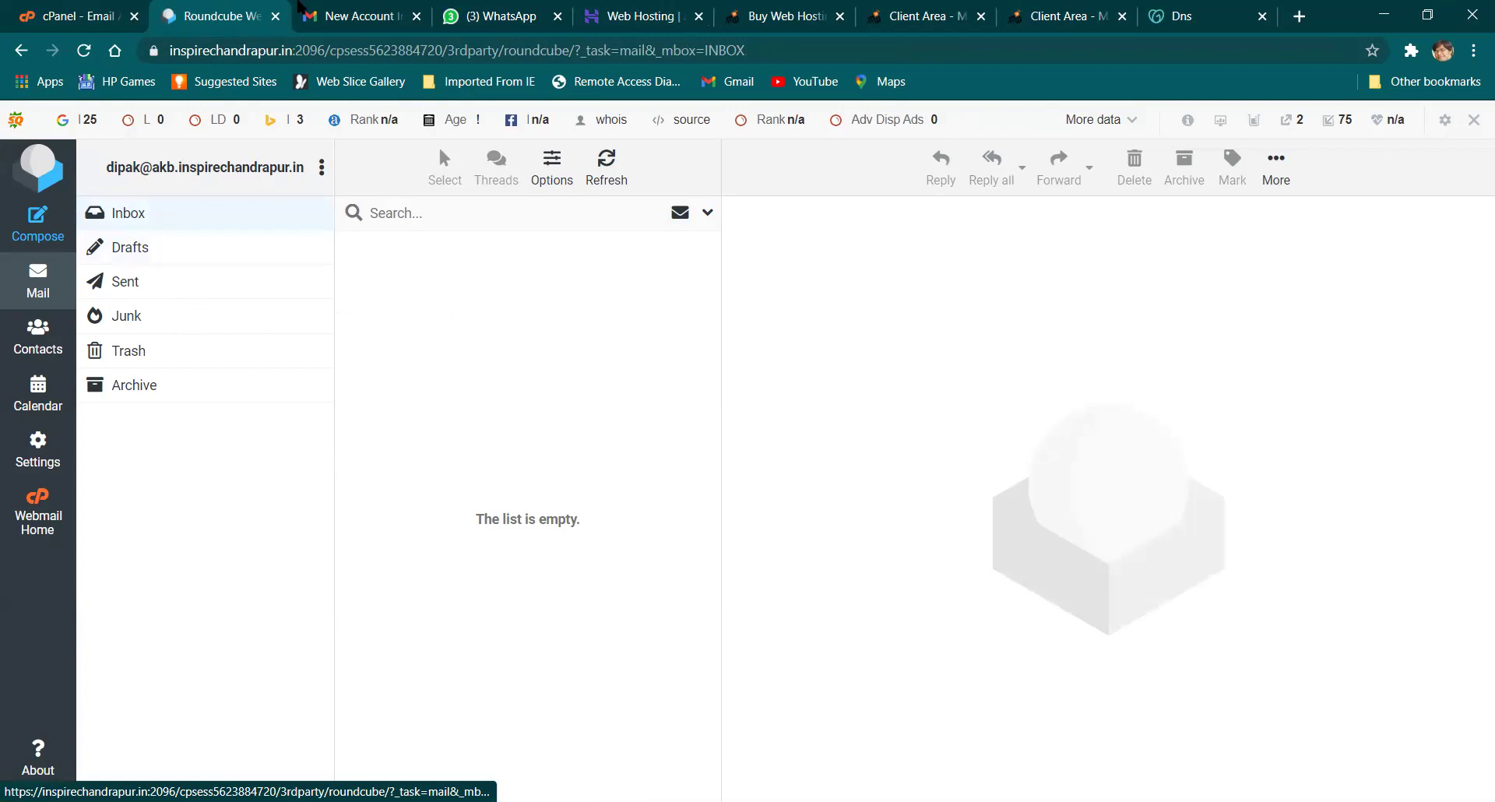
{"action": "left_click", "coordinate": [21, 50]}
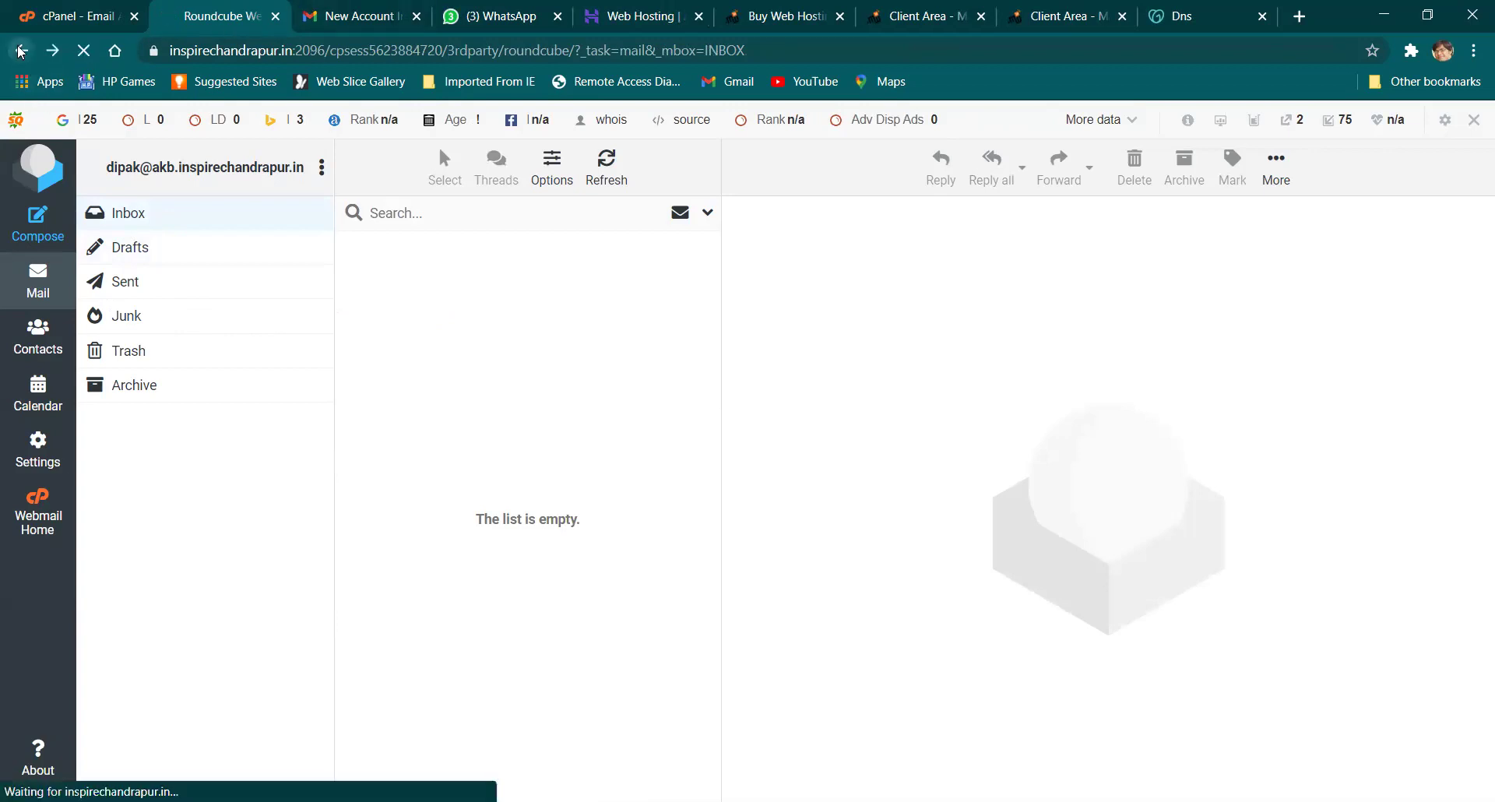
{"action": "left_click", "coordinate": [274, 16]}
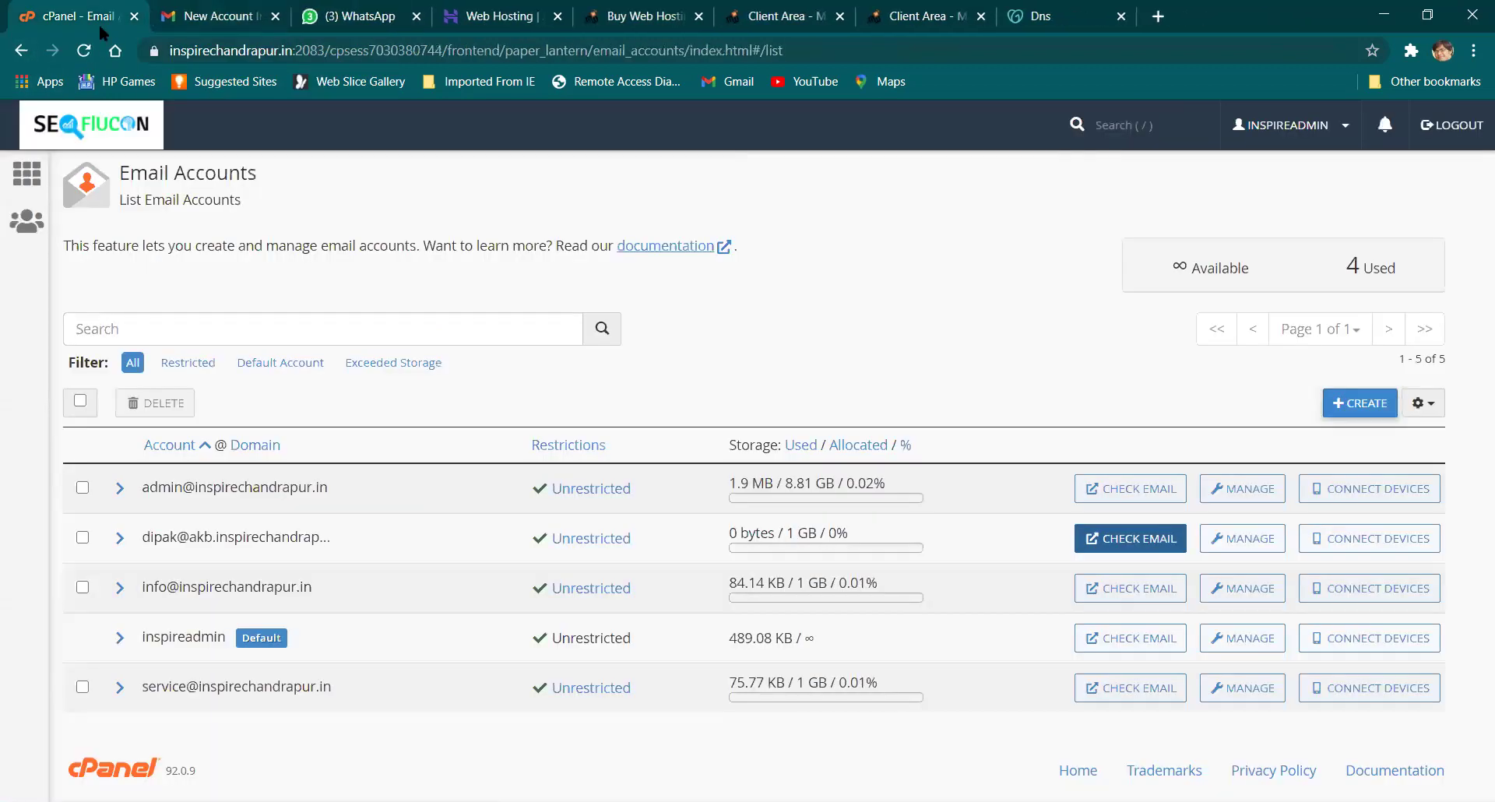
{"action": "left_click", "coordinate": [31, 178]}
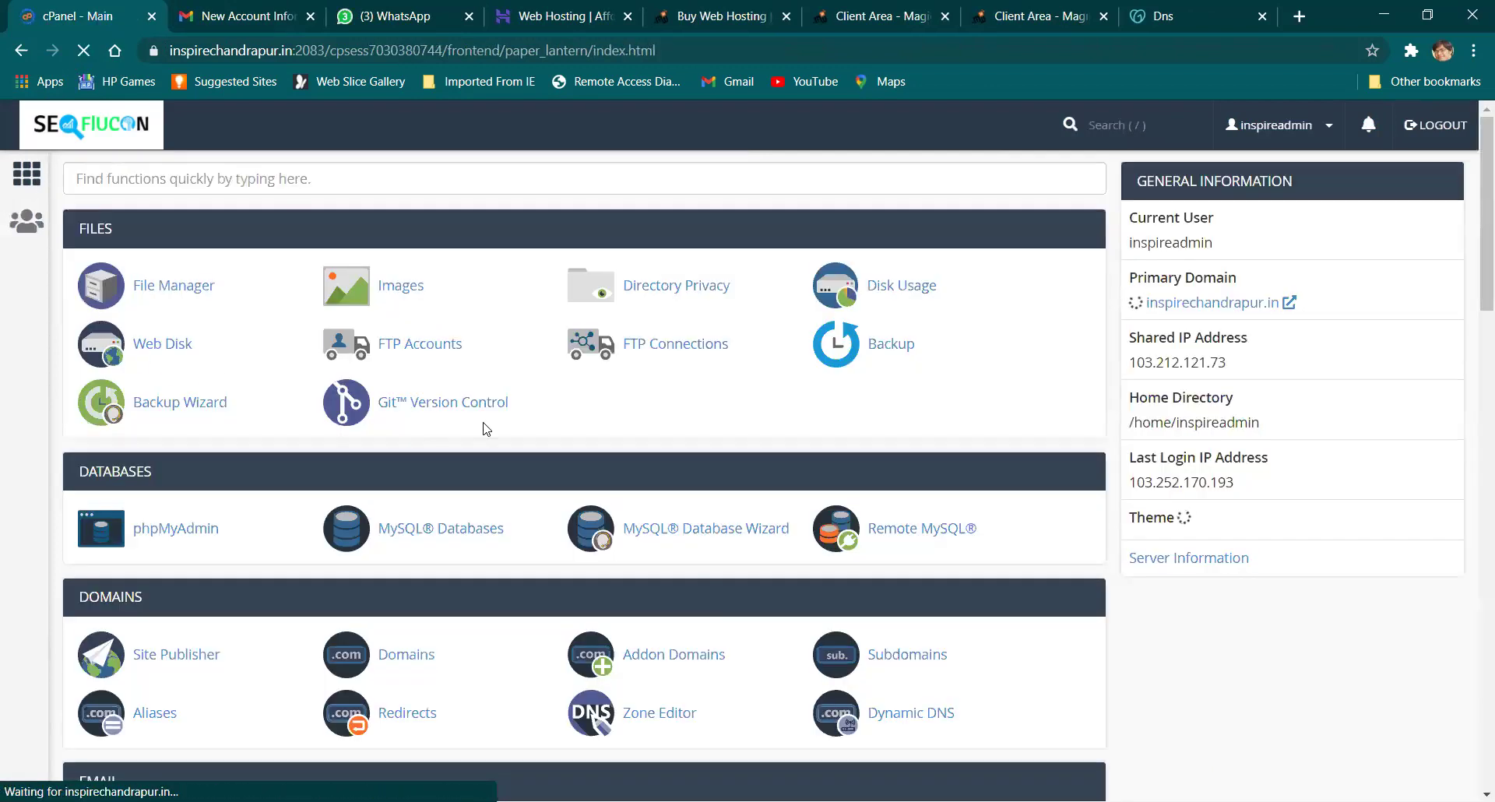
{"action": "scroll", "coordinate": [459, 427], "scroll_direction": "down", "scroll_amount": 5}
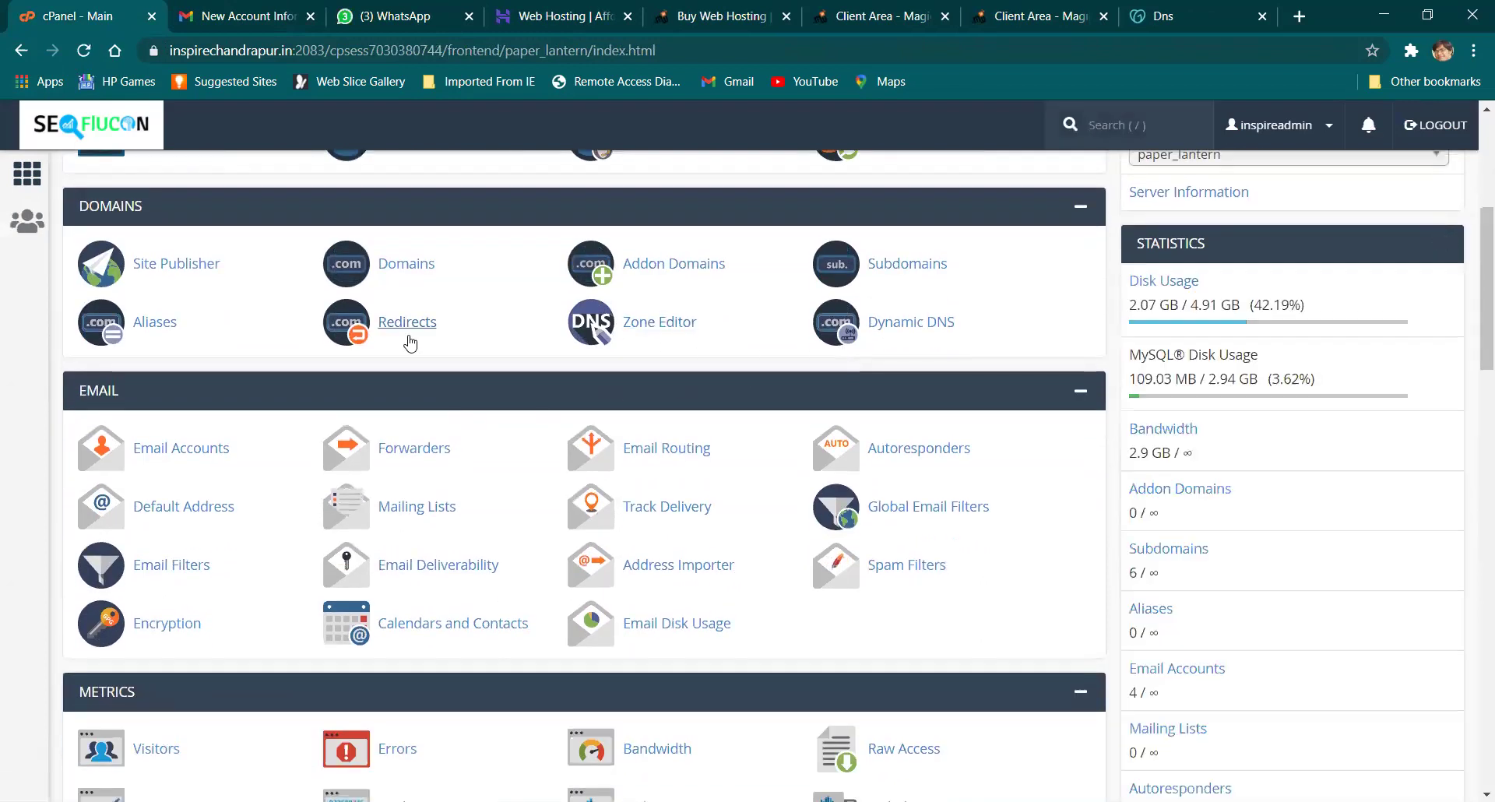
{"action": "scroll", "coordinate": [664, 383], "scroll_direction": "down", "scroll_amount": 4}
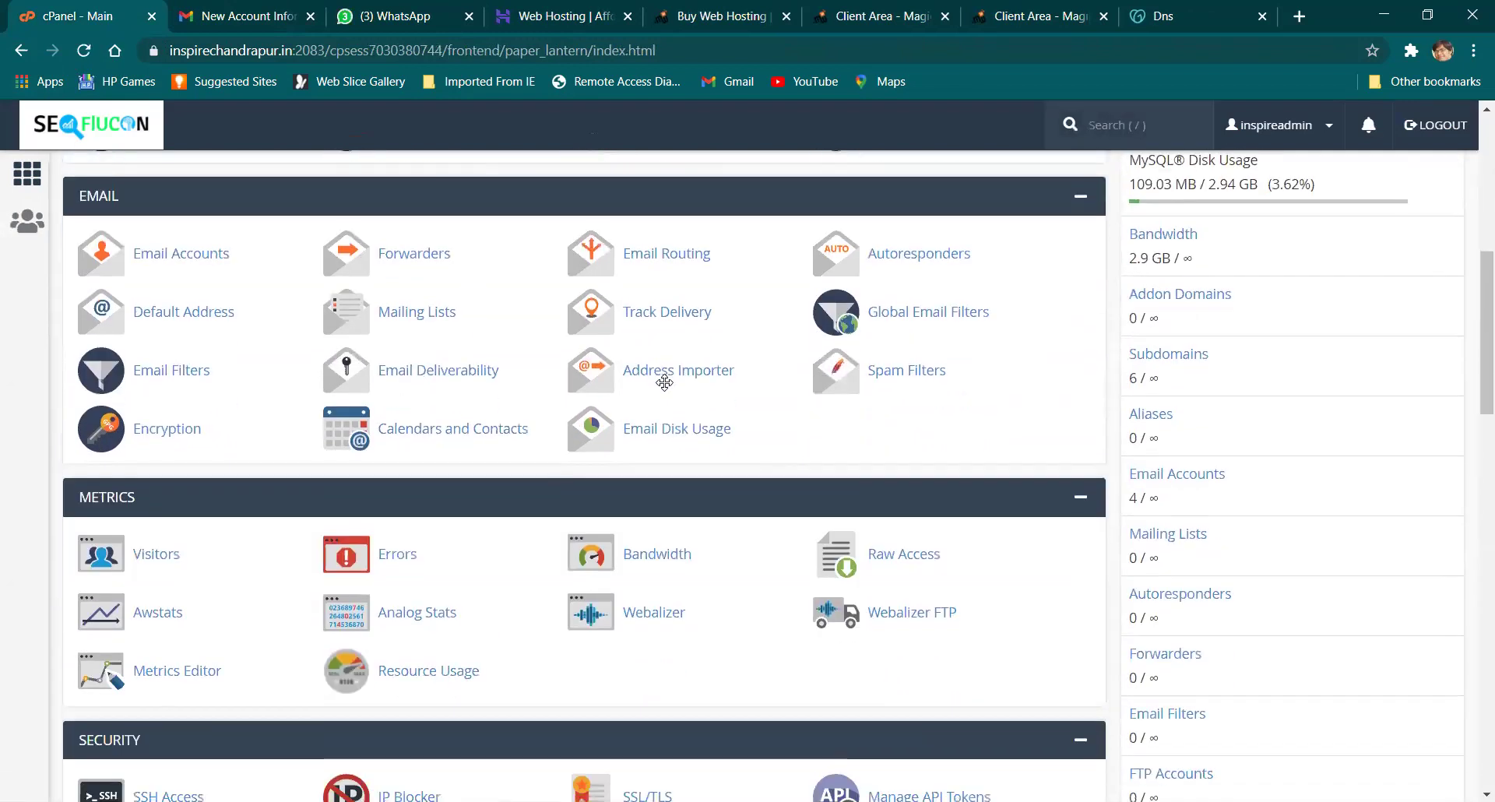
{"action": "scroll", "coordinate": [664, 382], "scroll_direction": "up", "scroll_amount": 3}
{"action": "scroll", "coordinate": [664, 382], "scroll_direction": "down", "scroll_amount": 5}
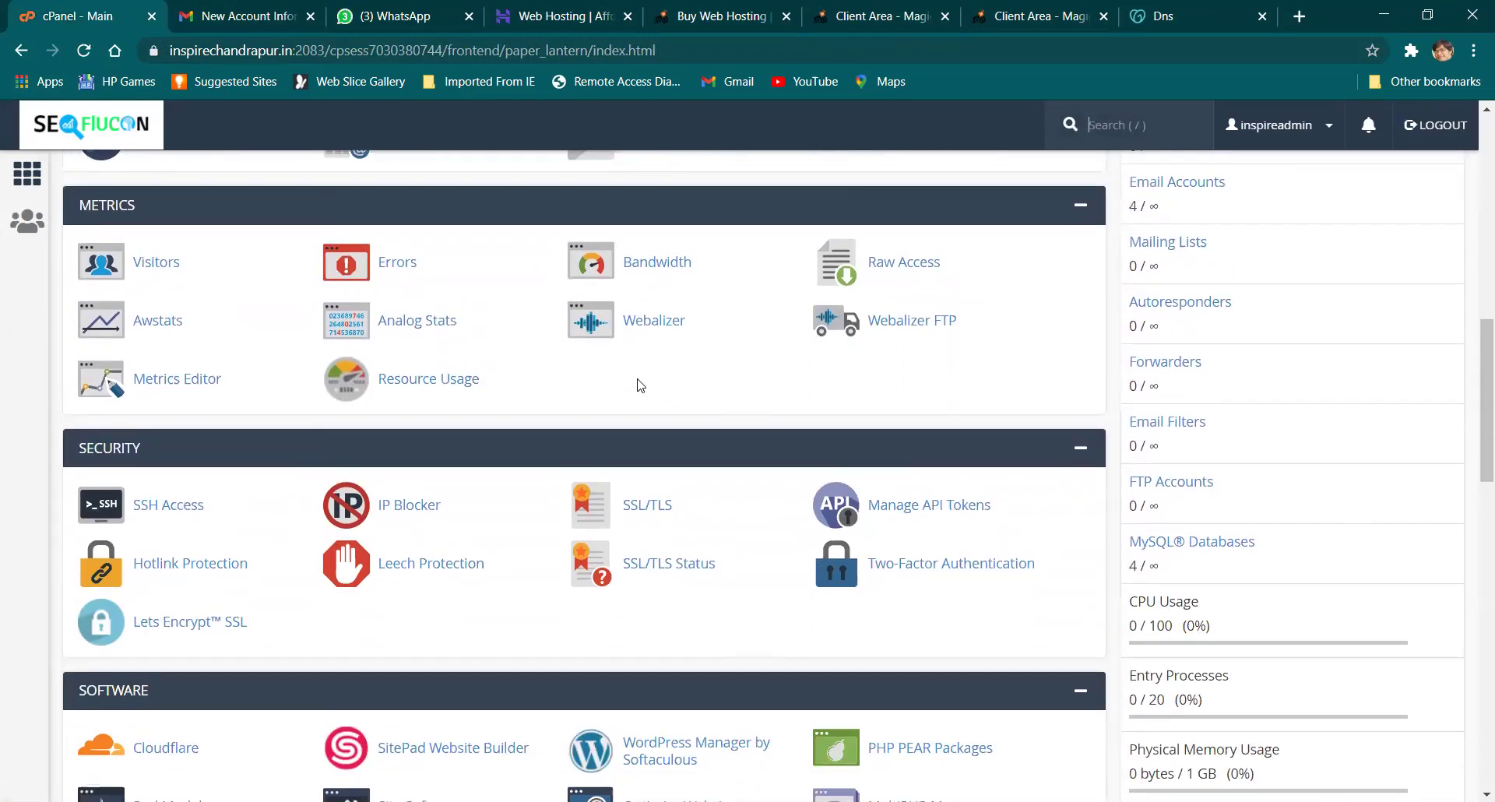
{"action": "scroll", "coordinate": [636, 385], "scroll_direction": "down", "scroll_amount": 3}
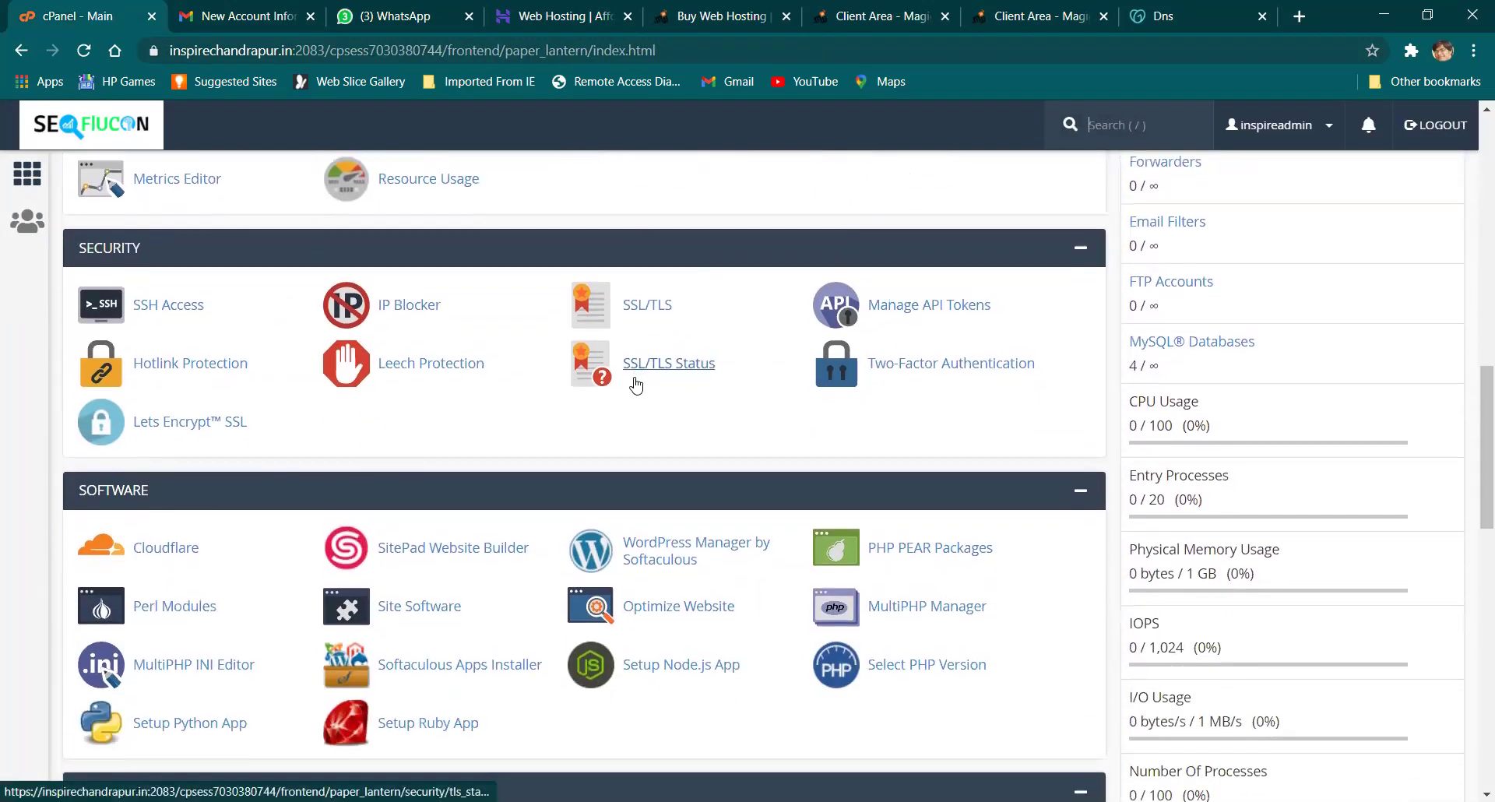
{"action": "scroll", "coordinate": [636, 385], "scroll_direction": "down", "scroll_amount": 3}
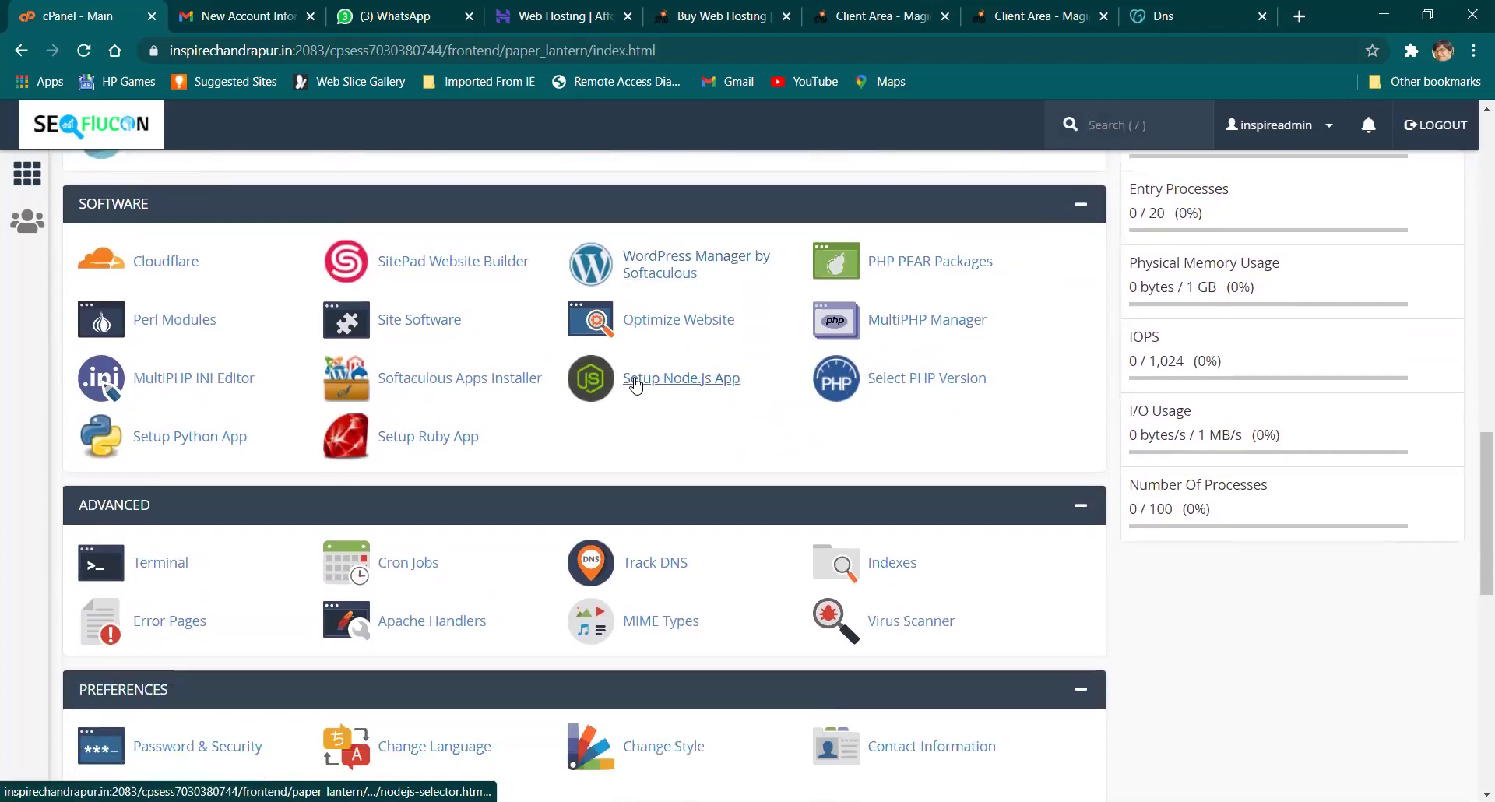
{"action": "scroll", "coordinate": [637, 383], "scroll_direction": "down", "scroll_amount": 3}
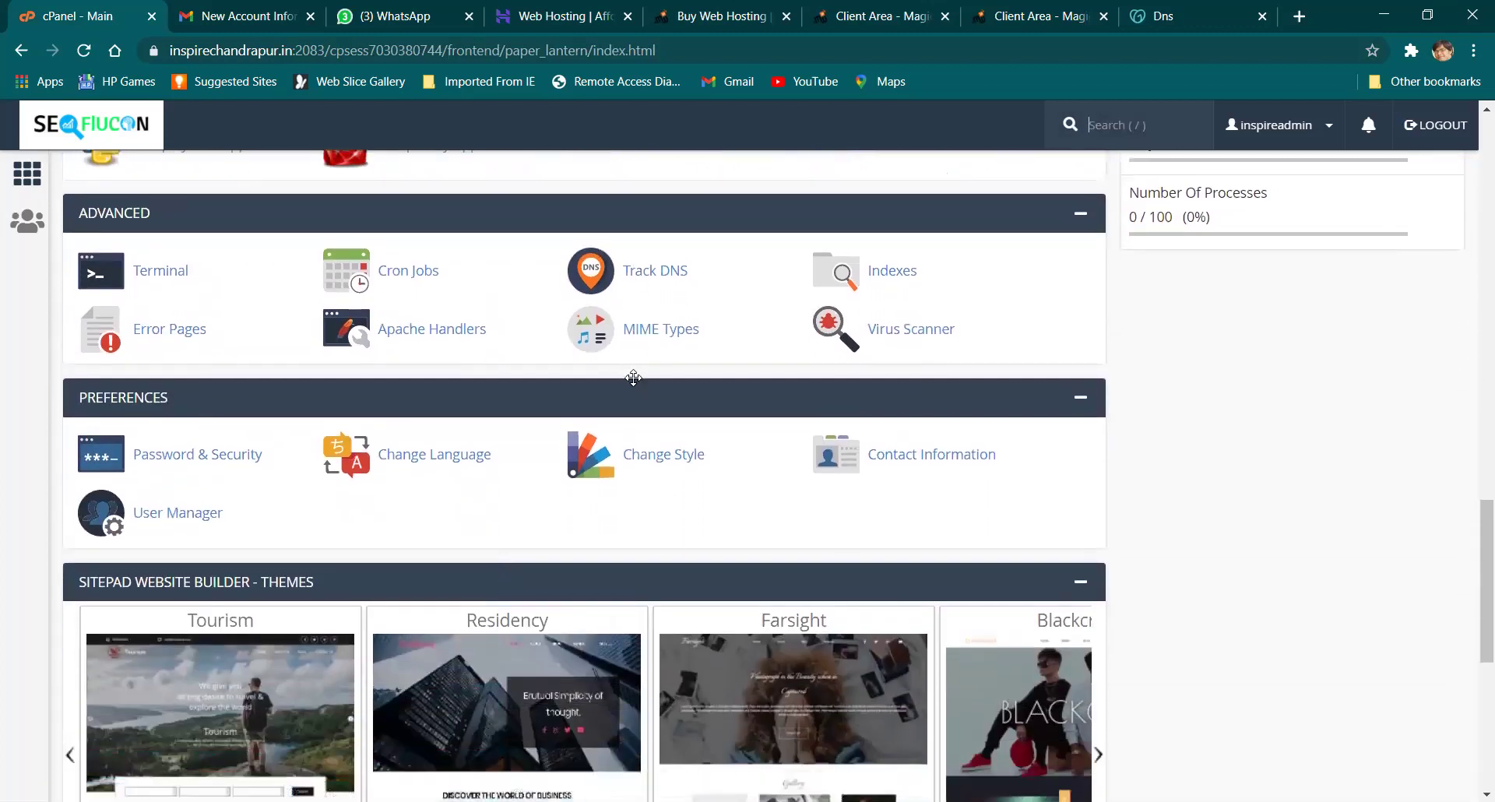
{"action": "scroll", "coordinate": [633, 378], "scroll_direction": "up", "scroll_amount": 15}
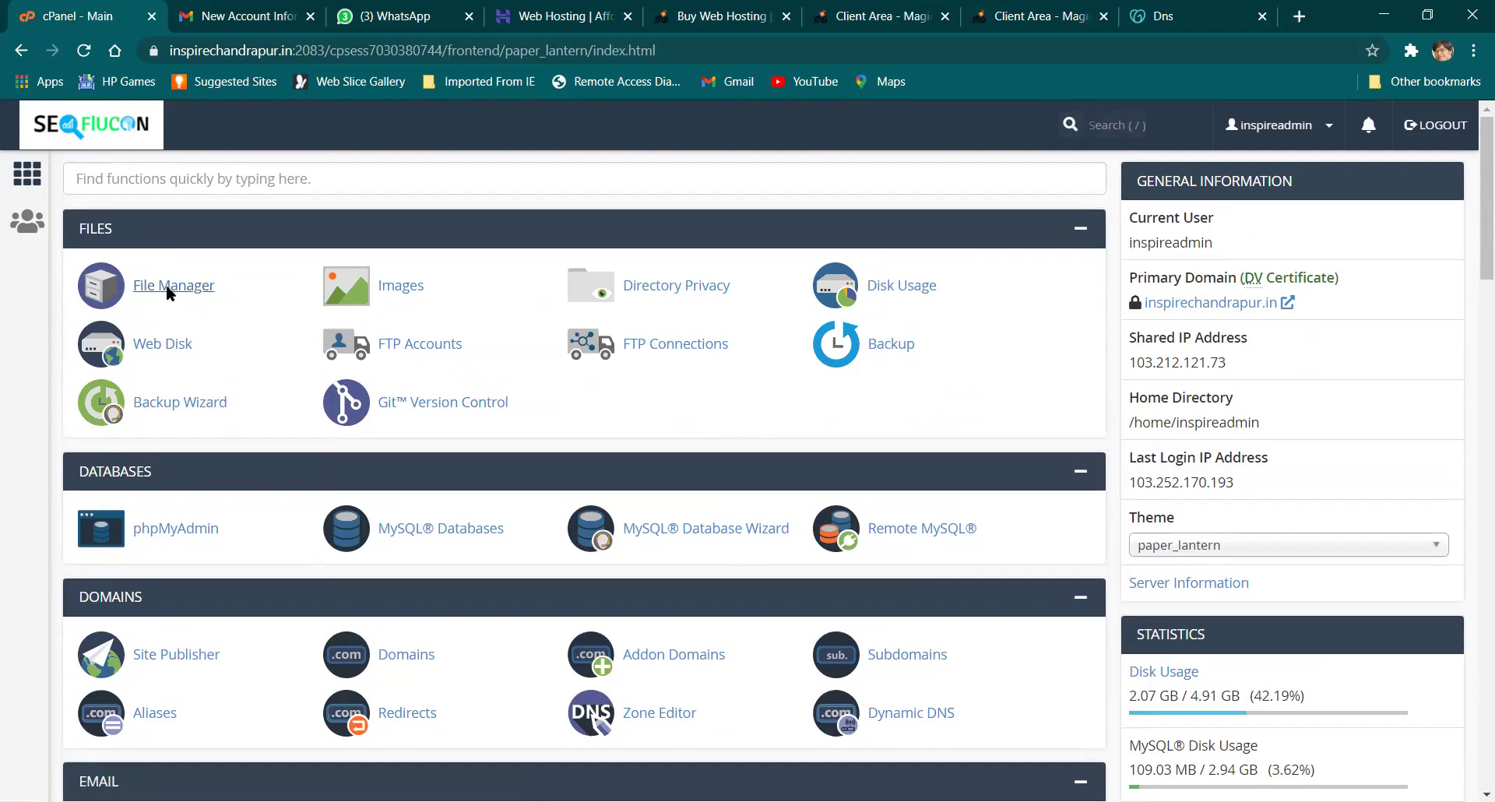
{"action": "left_click", "coordinate": [167, 285]}
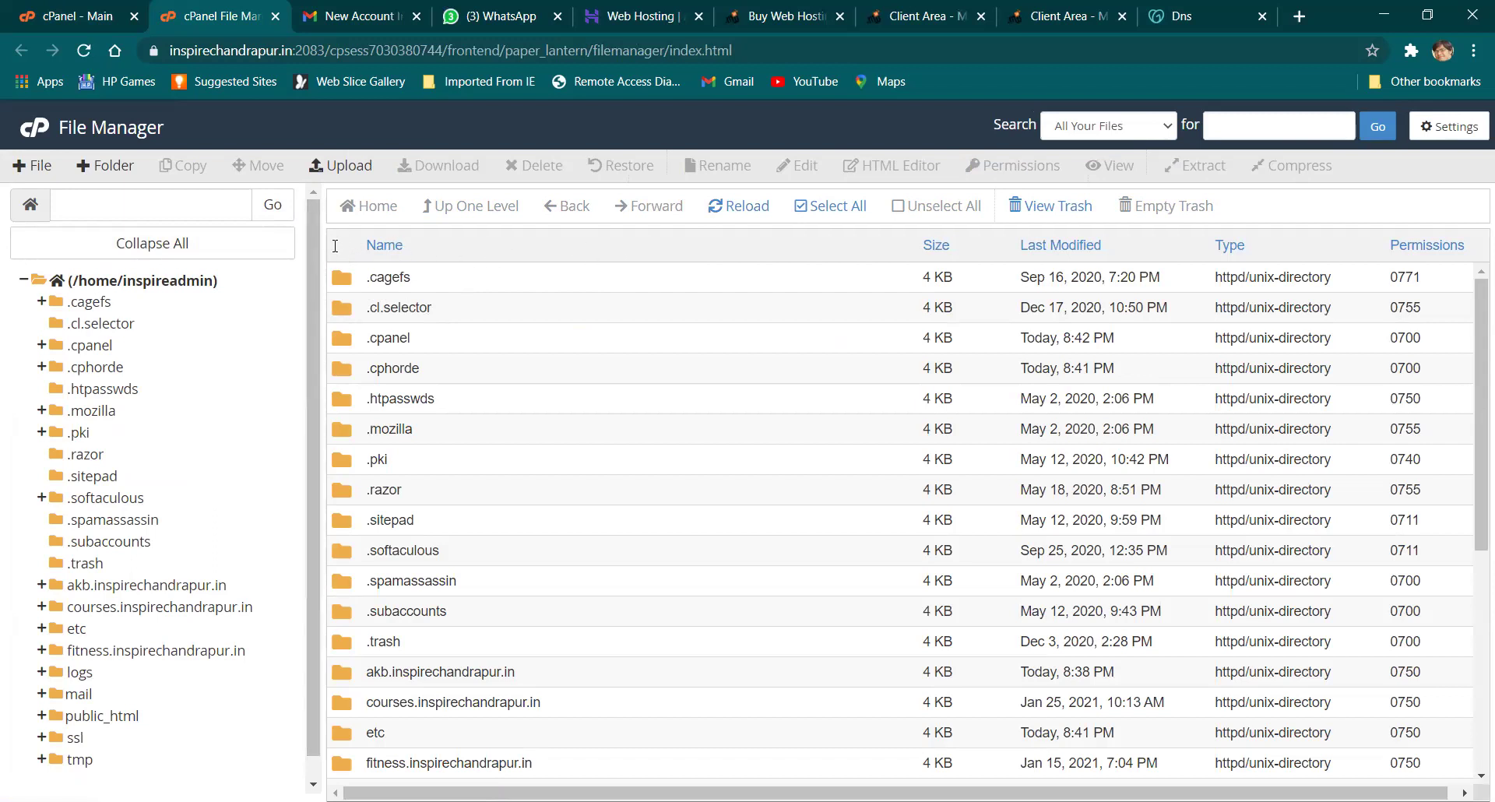
Expand akb.inspirechandrapur.in and courses.inspirechandrapur.in in the File Manager folder tree
{"action": "left_click_drag", "start_coordinate": [314, 237], "coordinate": [306, 207]}
{"action": "scroll", "coordinate": [143, 506], "scroll_direction": "down", "scroll_amount": 1}
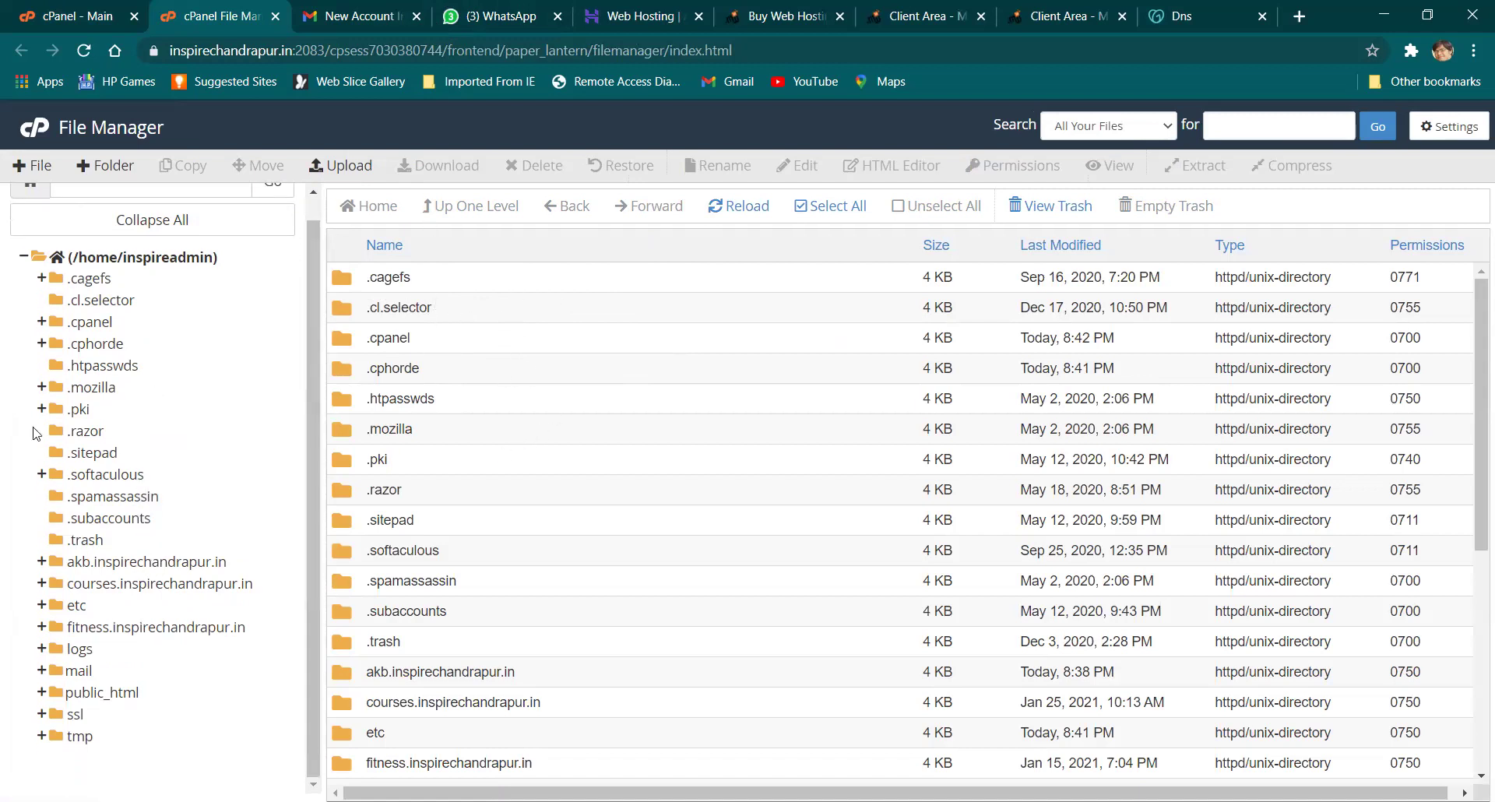
{"action": "left_click", "coordinate": [119, 562]}
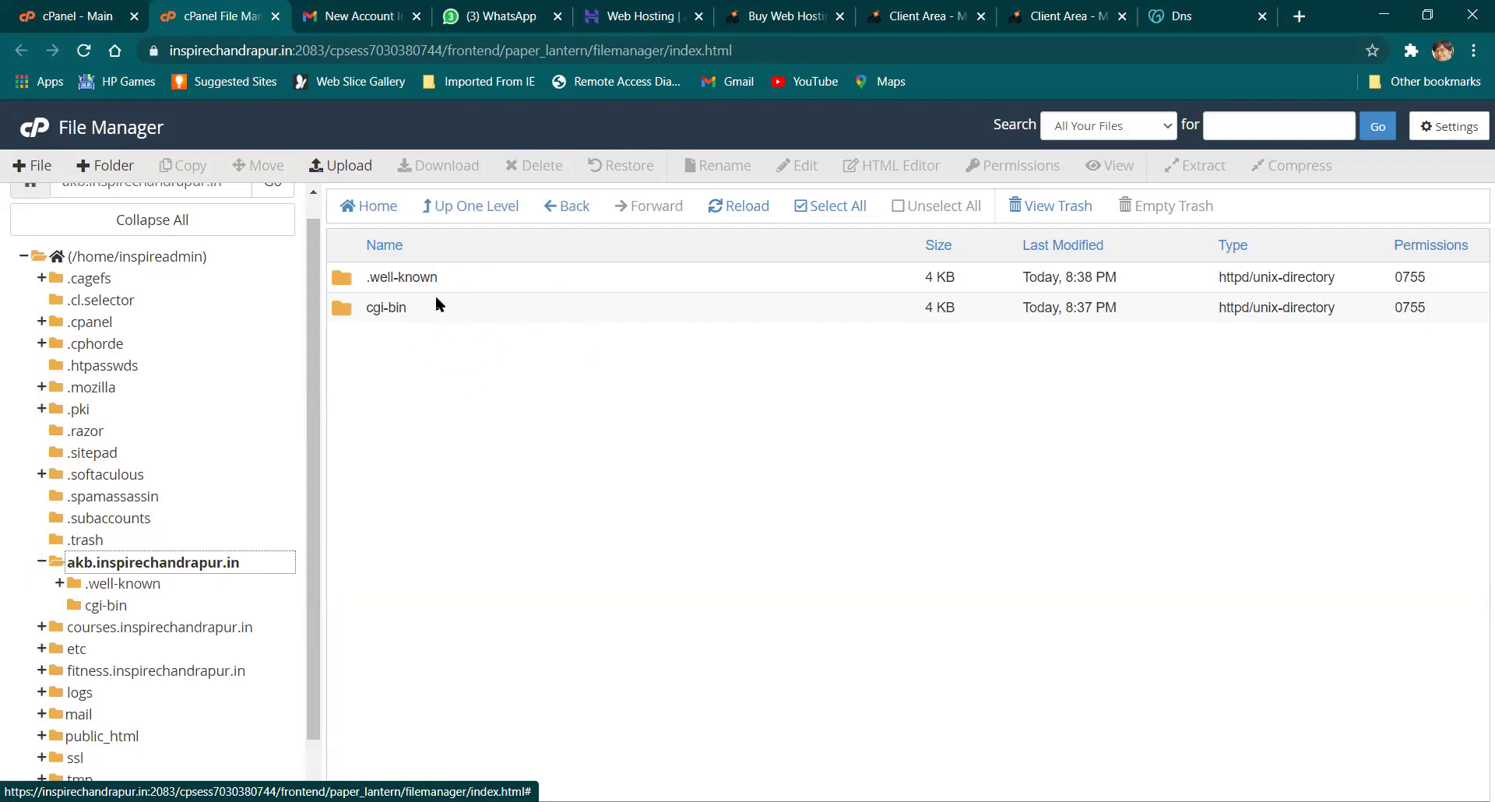
{"action": "left_click", "coordinate": [198, 628]}
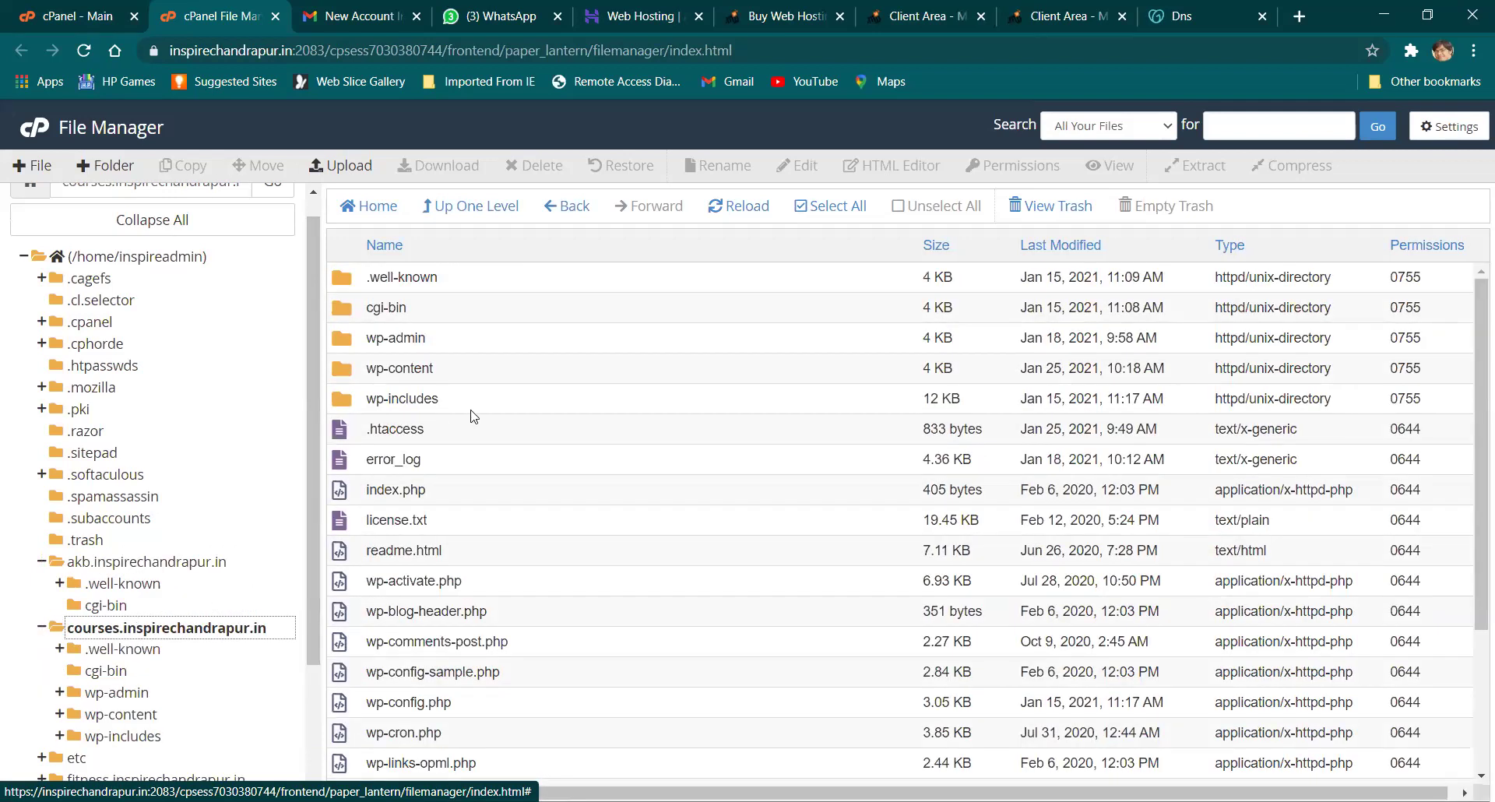
Open courses.inspirechandrapur.in's wp-content folder and then its themes folder
{"action": "scroll", "coordinate": [588, 357], "scroll_direction": "down", "scroll_amount": 3}
{"action": "scroll", "coordinate": [548, 559], "scroll_direction": "up", "scroll_amount": 3}
{"action": "scroll", "coordinate": [545, 541], "scroll_direction": "down", "scroll_amount": 3}
{"action": "scroll", "coordinate": [545, 541], "scroll_direction": "up", "scroll_amount": 1}
{"action": "scroll", "coordinate": [547, 540], "scroll_direction": "up", "scroll_amount": 2}
{"action": "double_click", "coordinate": [449, 370]}
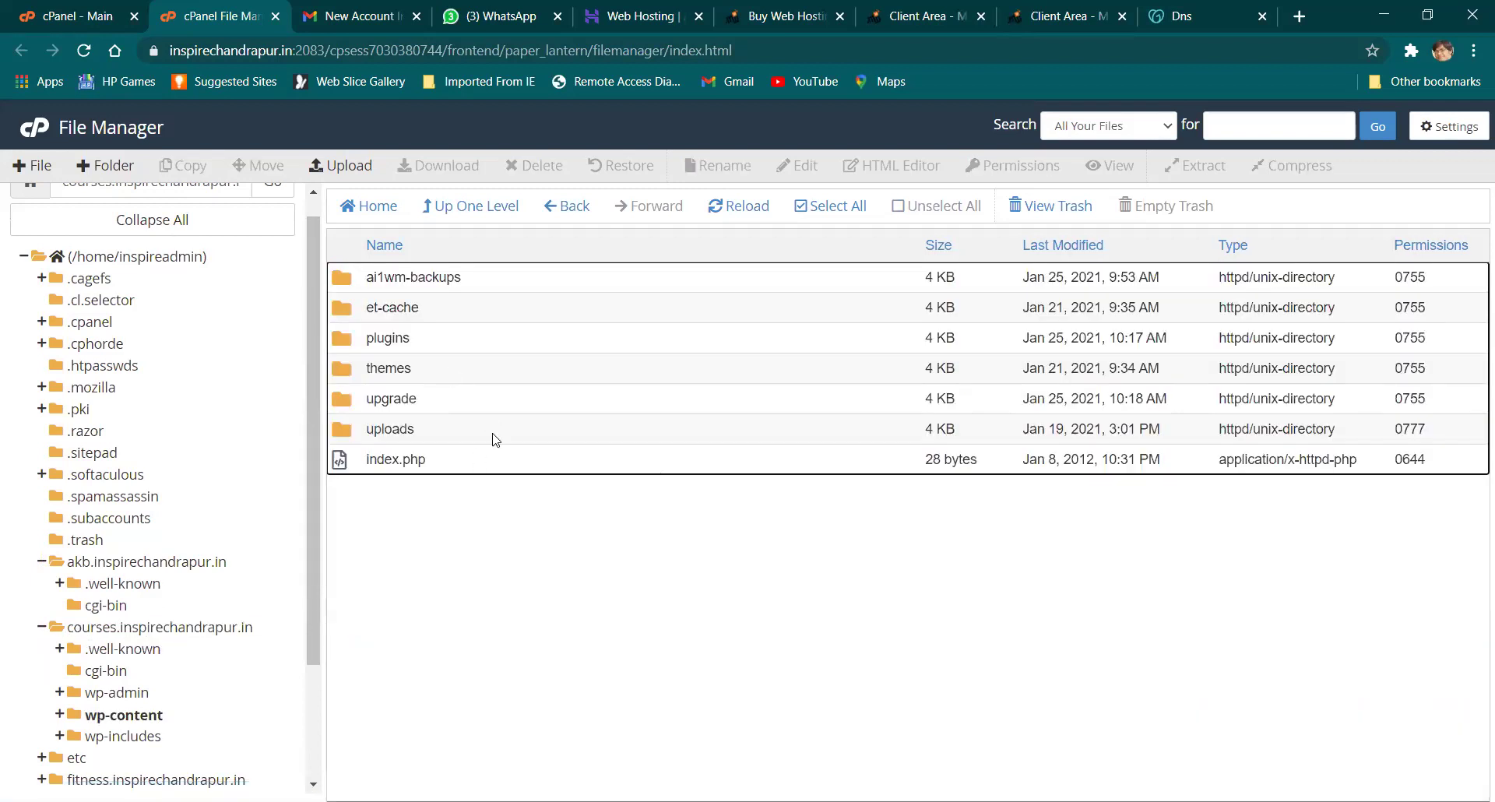
{"action": "double_click", "coordinate": [441, 370]}
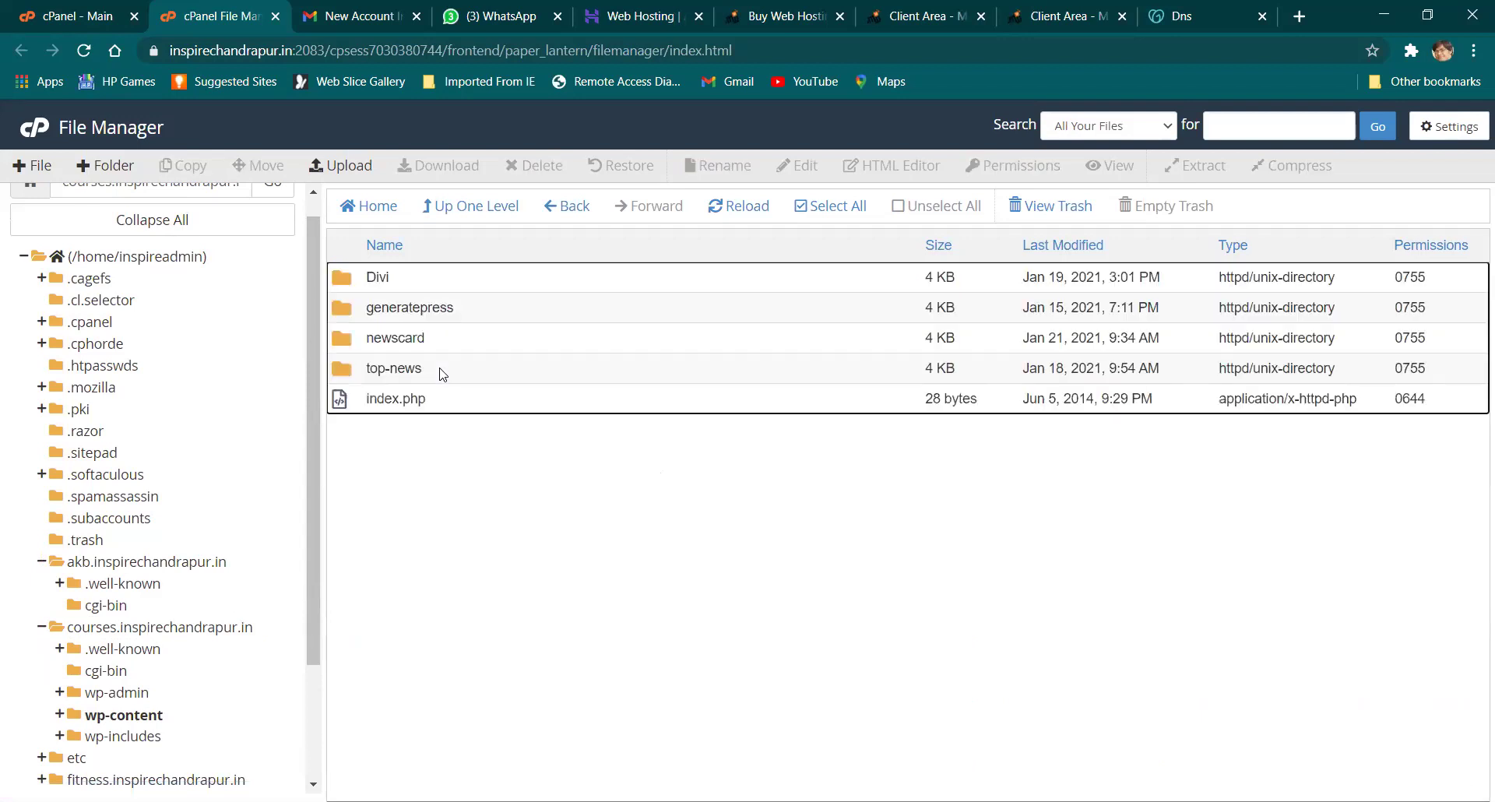
Open the themes folder's upload page, cancel the file picker, and return to the themes listing
{"action": "left_click", "coordinate": [350, 166]}
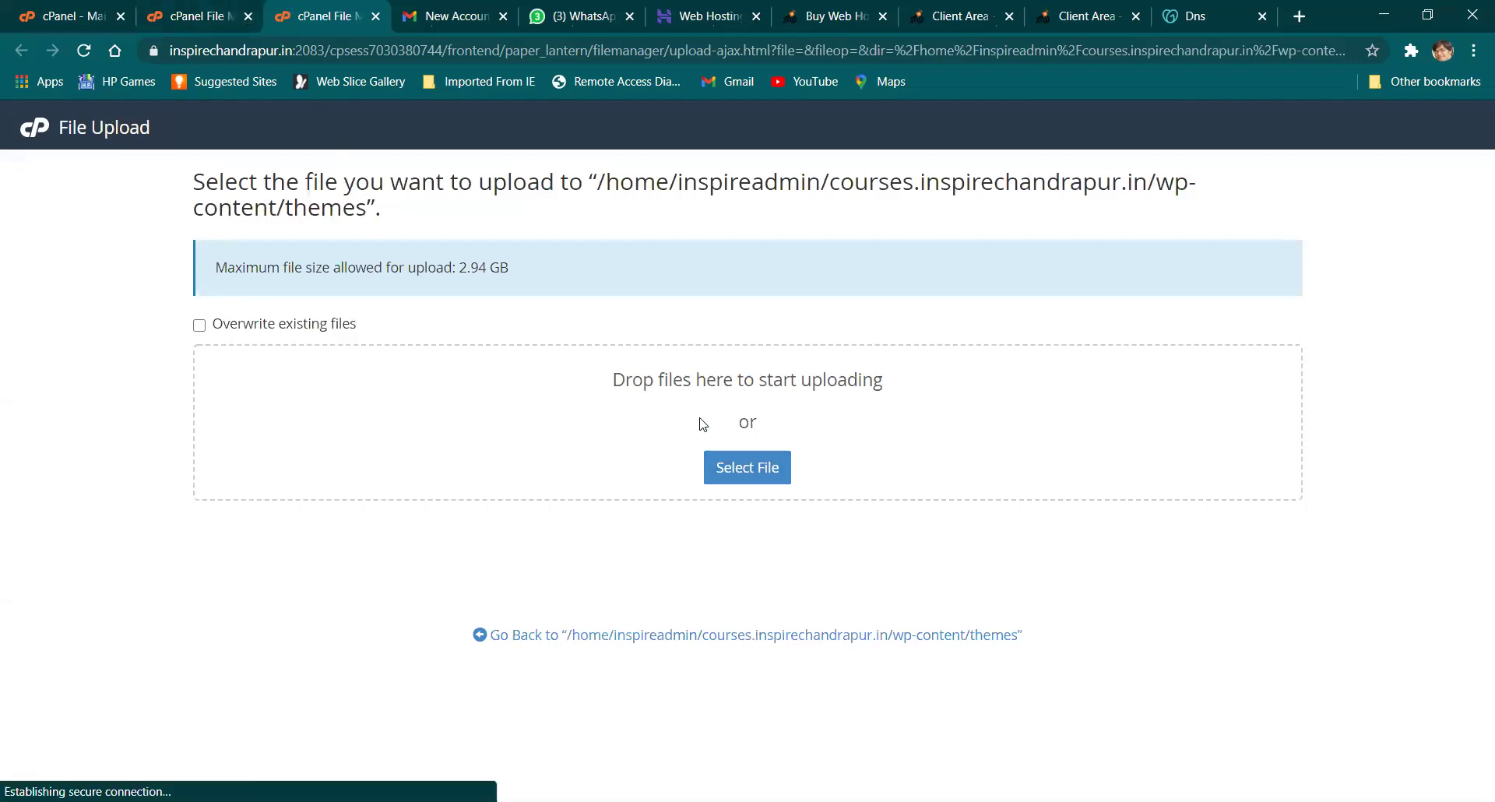
{"action": "left_click", "coordinate": [740, 472]}
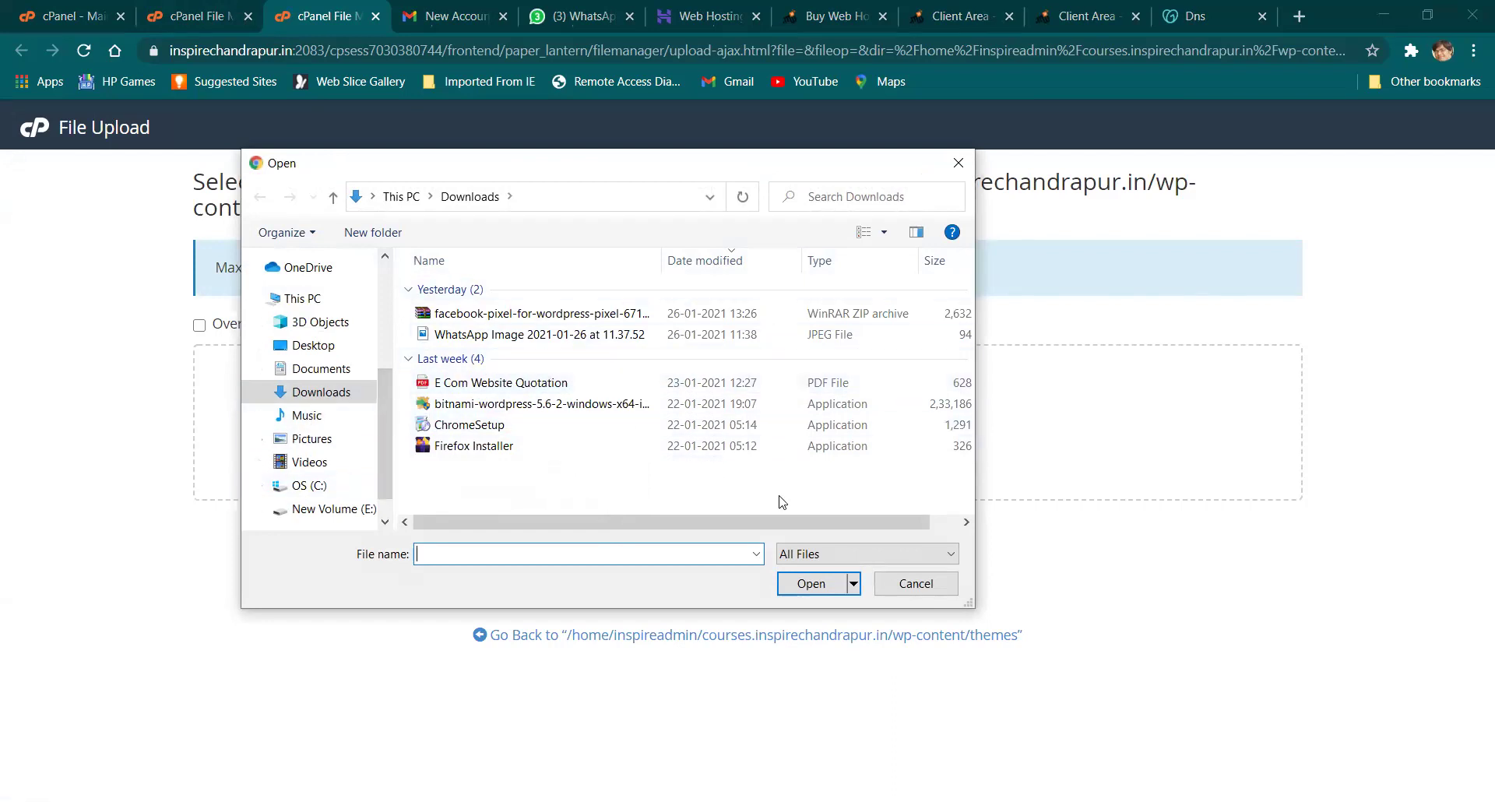
{"action": "left_click", "coordinate": [916, 583]}
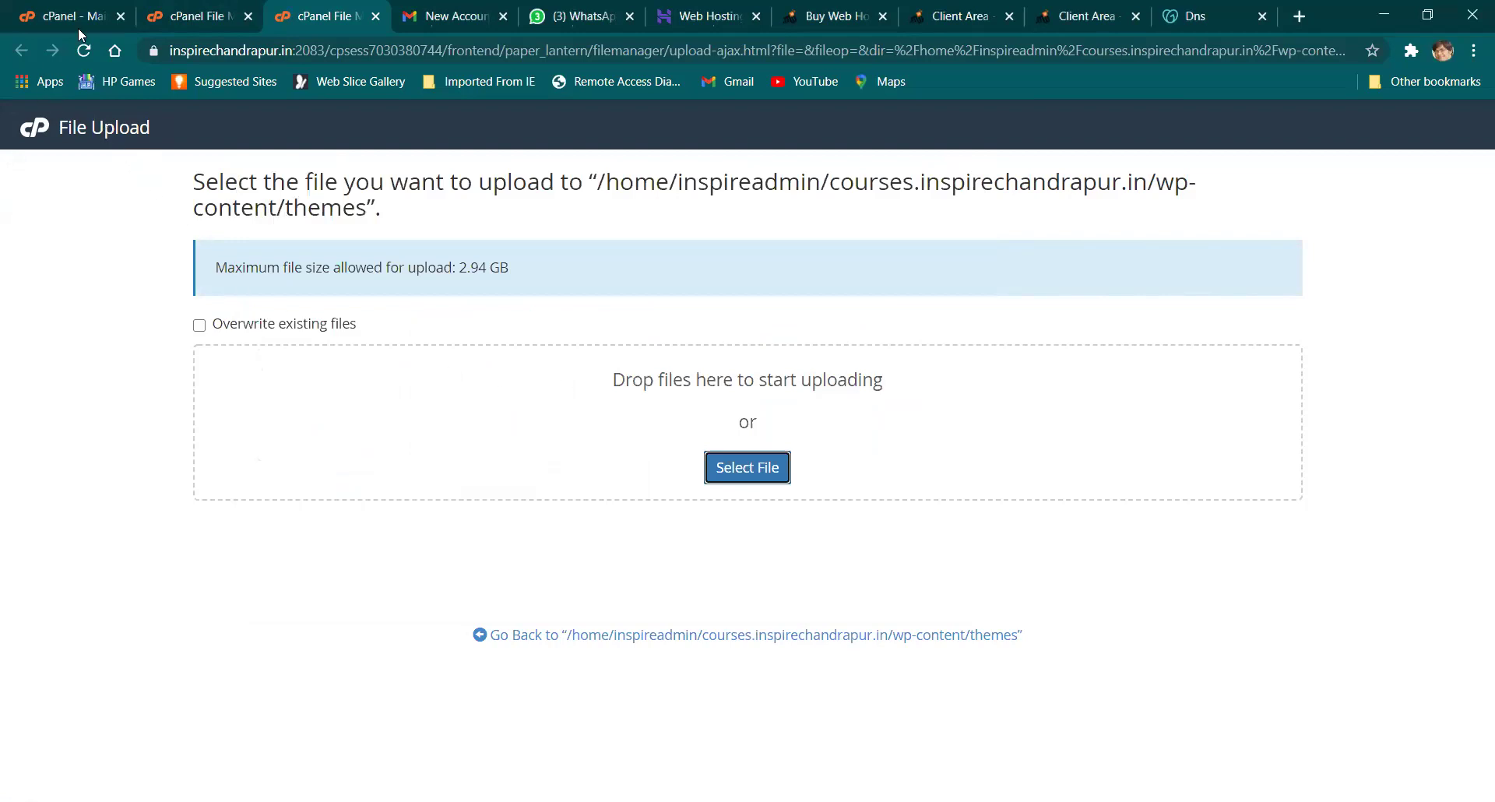
{"action": "left_click", "coordinate": [158, 8]}
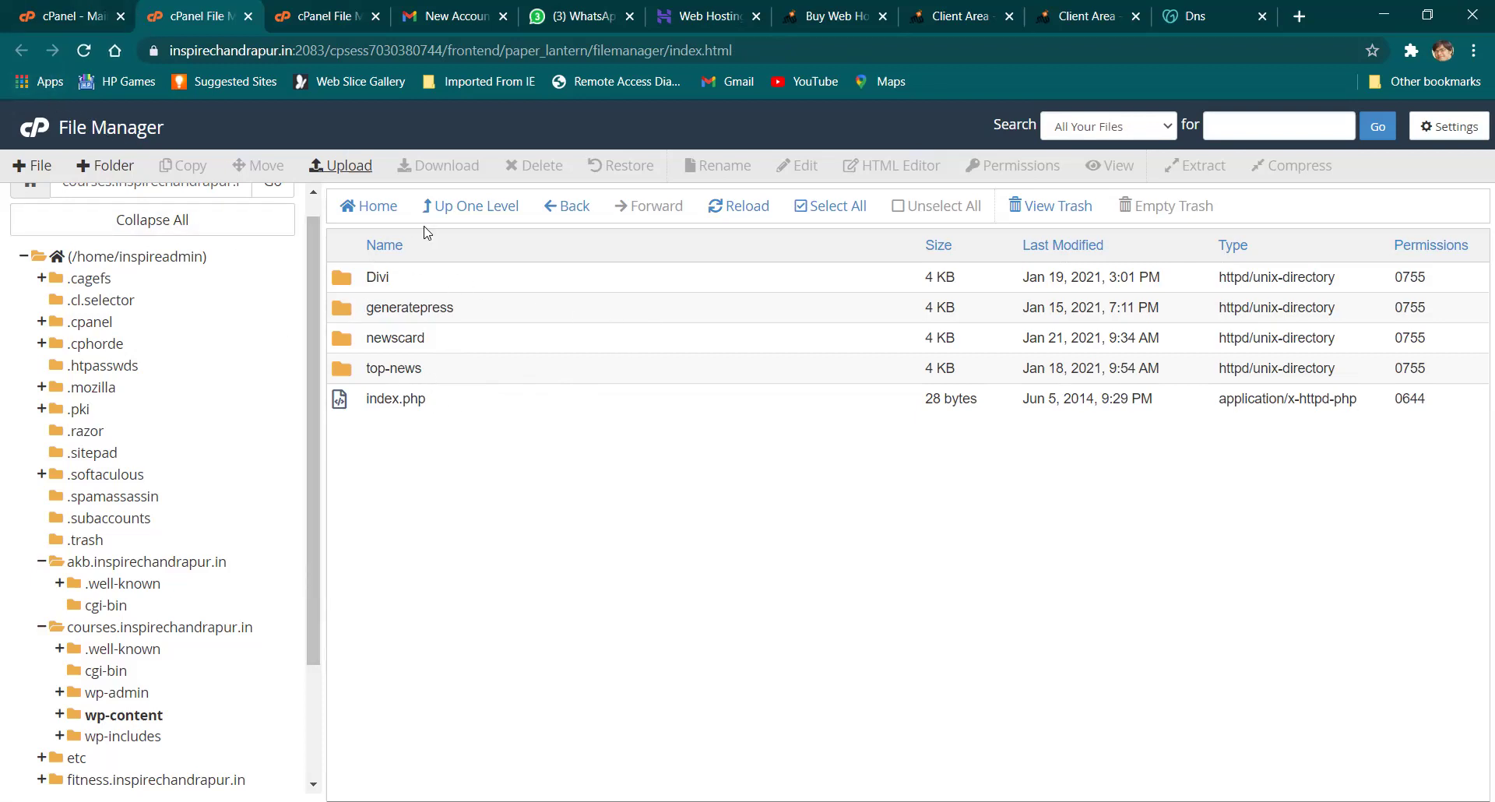
Move into wp-content's plugins folder and view its upload page, then close it
{"action": "left_click", "coordinate": [578, 207]}
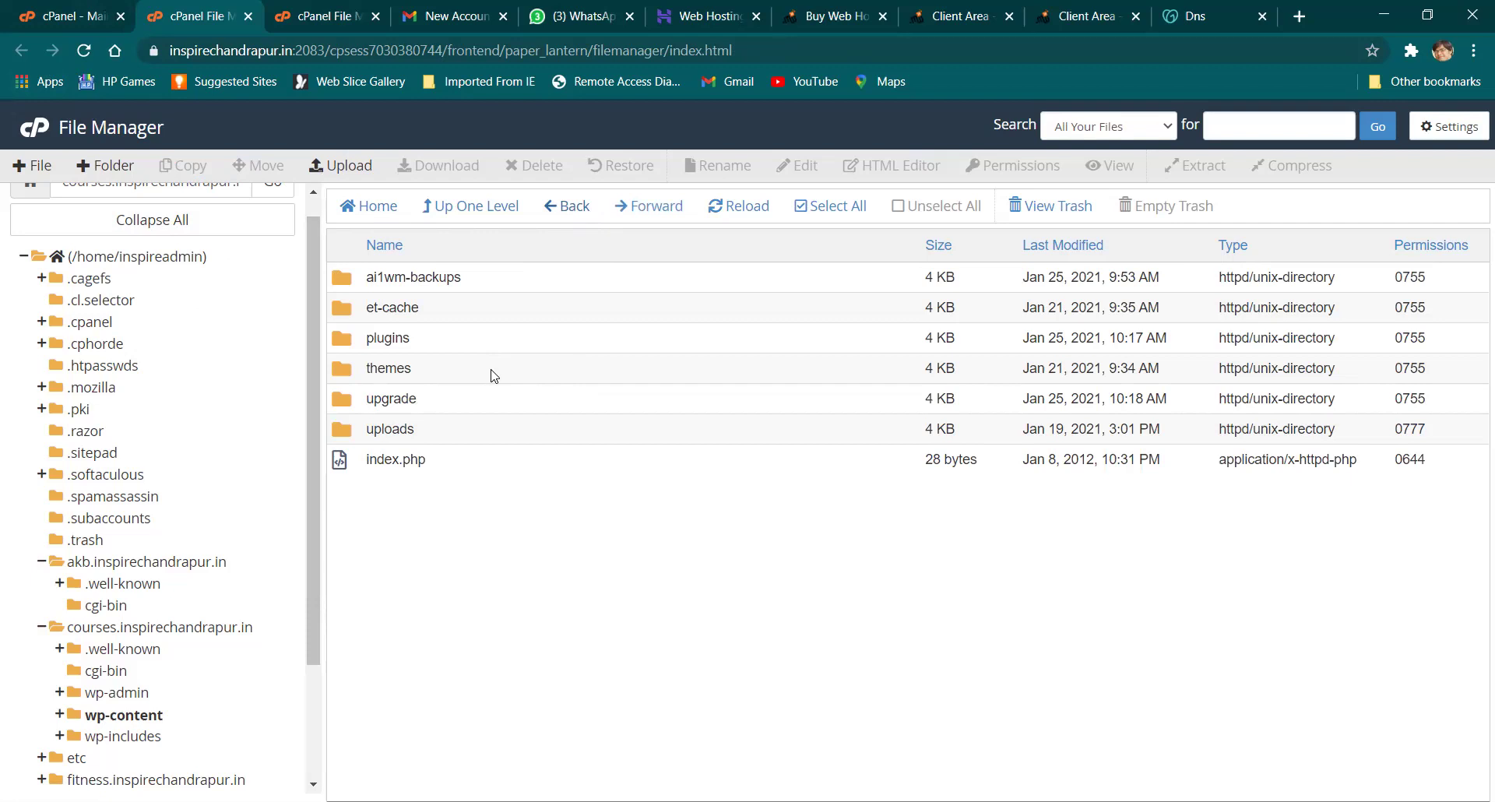
{"action": "double_click", "coordinate": [490, 339]}
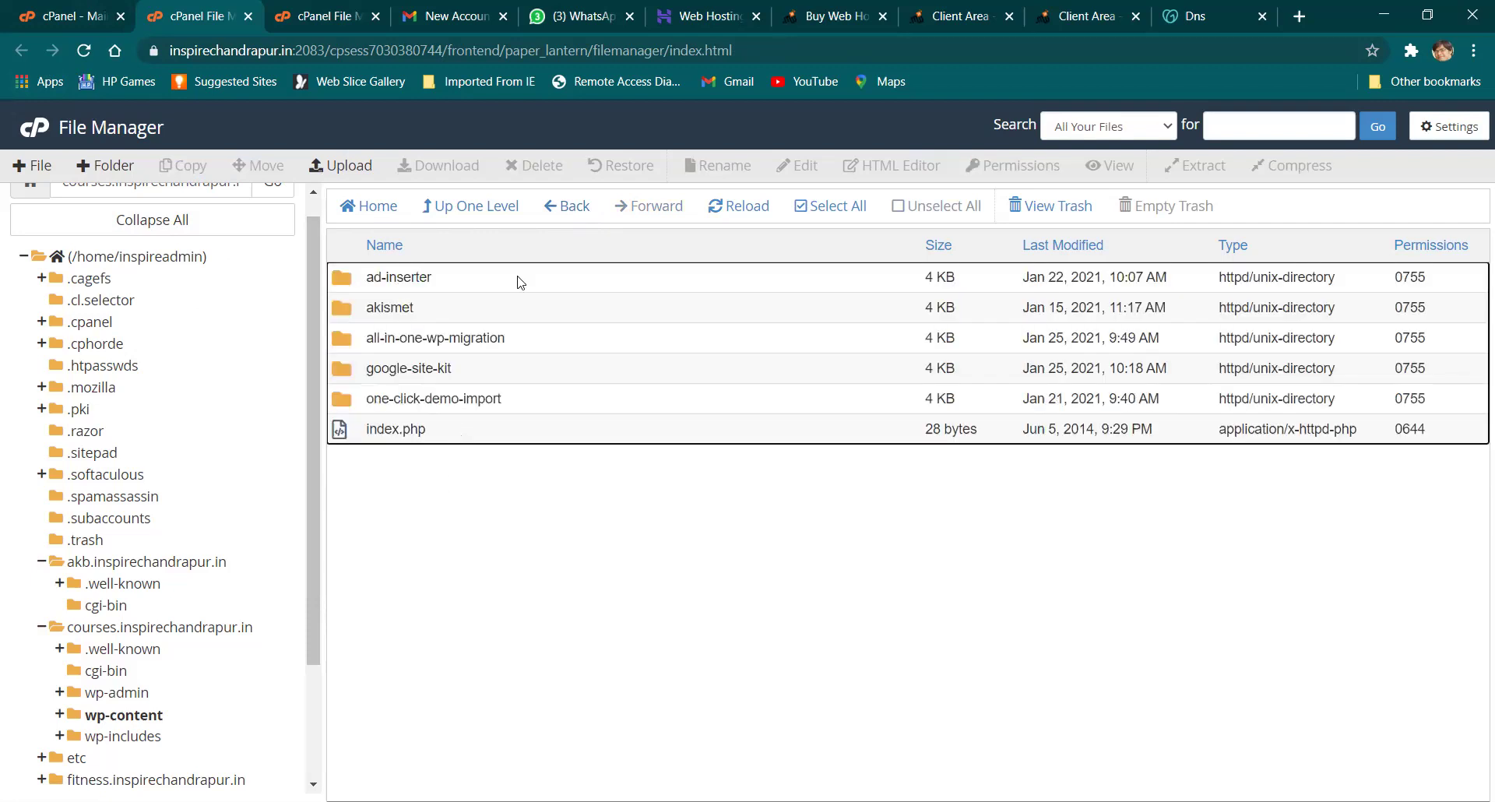
{"action": "left_click", "coordinate": [342, 165]}
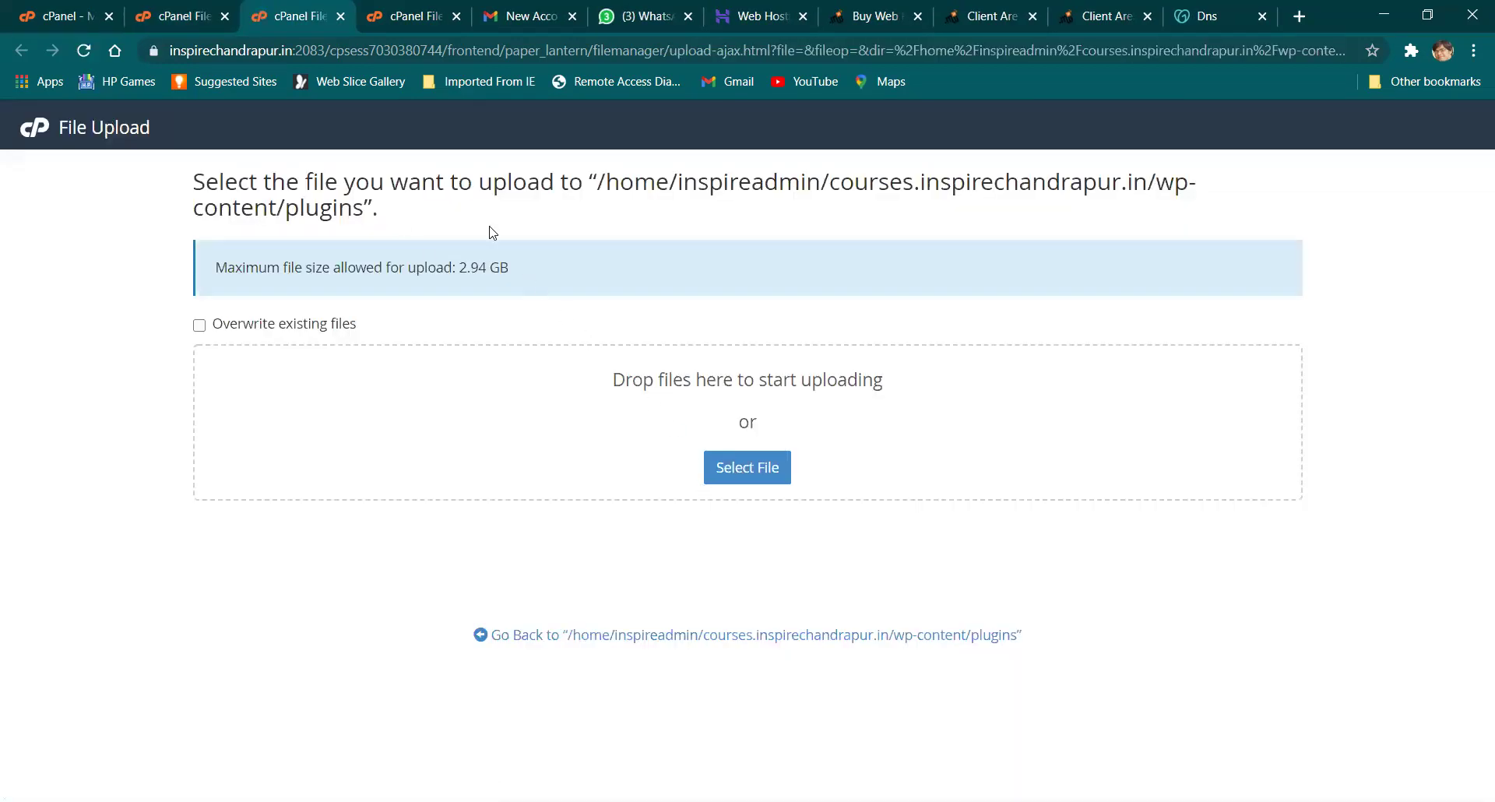
{"action": "left_click", "coordinate": [340, 17]}
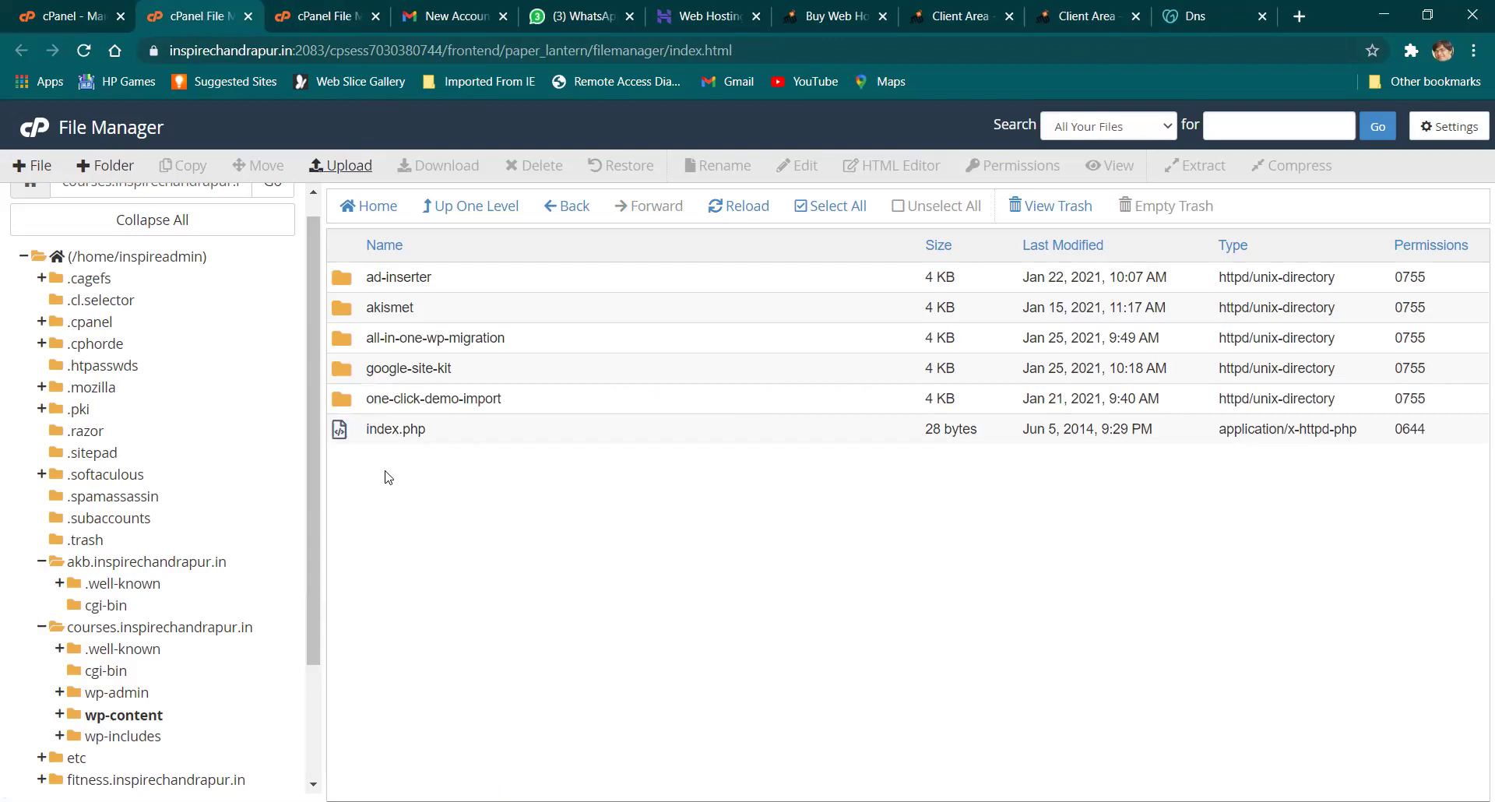
Navigate back up through the folders to the courses.inspirechandrapur.in site root
{"action": "right_click", "coordinate": [387, 476]}
{"action": "left_click", "coordinate": [521, 564]}
{"action": "left_click", "coordinate": [568, 207]}
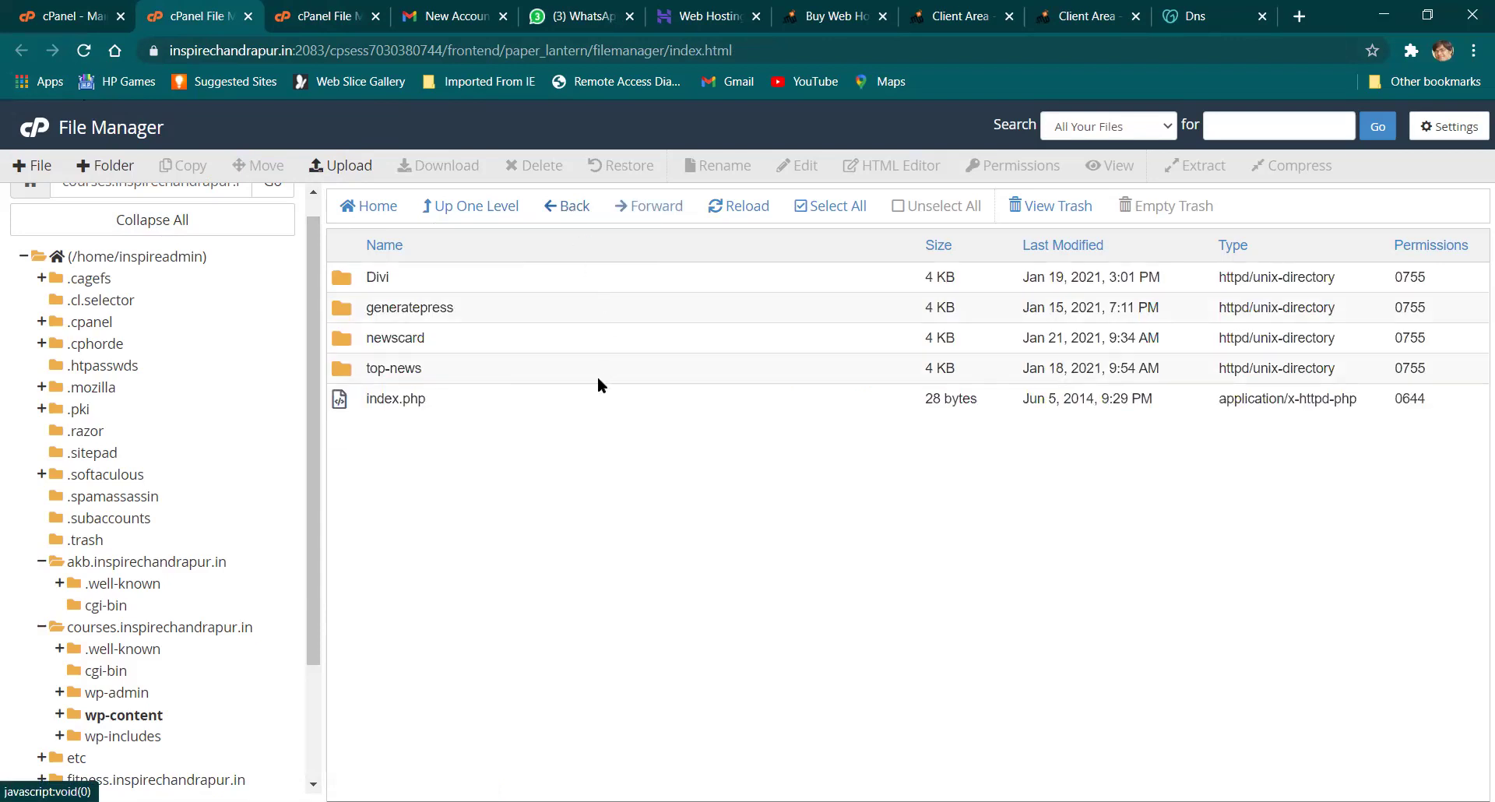
{"action": "left_click", "coordinate": [574, 212]}
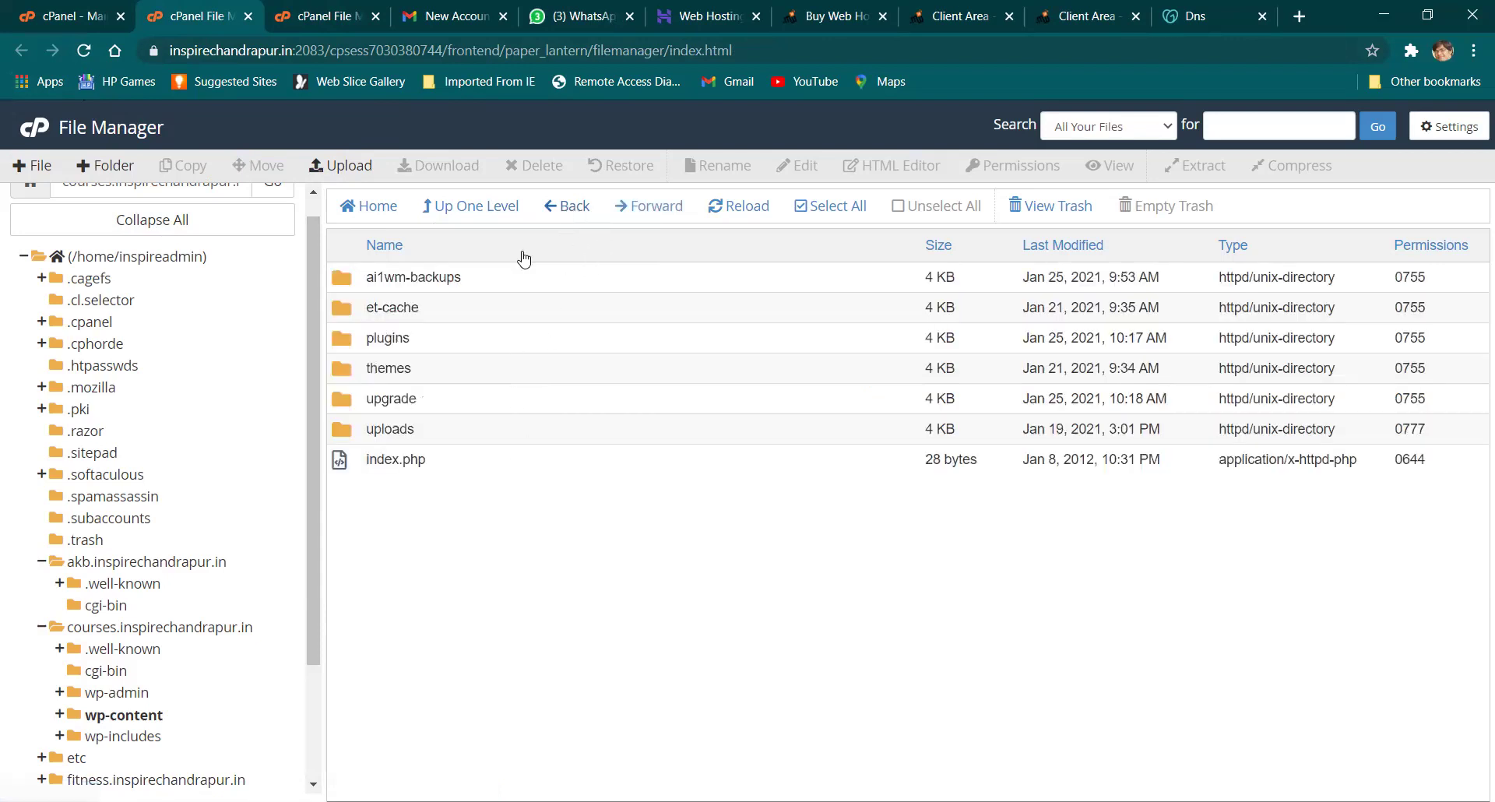
{"action": "left_click", "coordinate": [580, 209]}
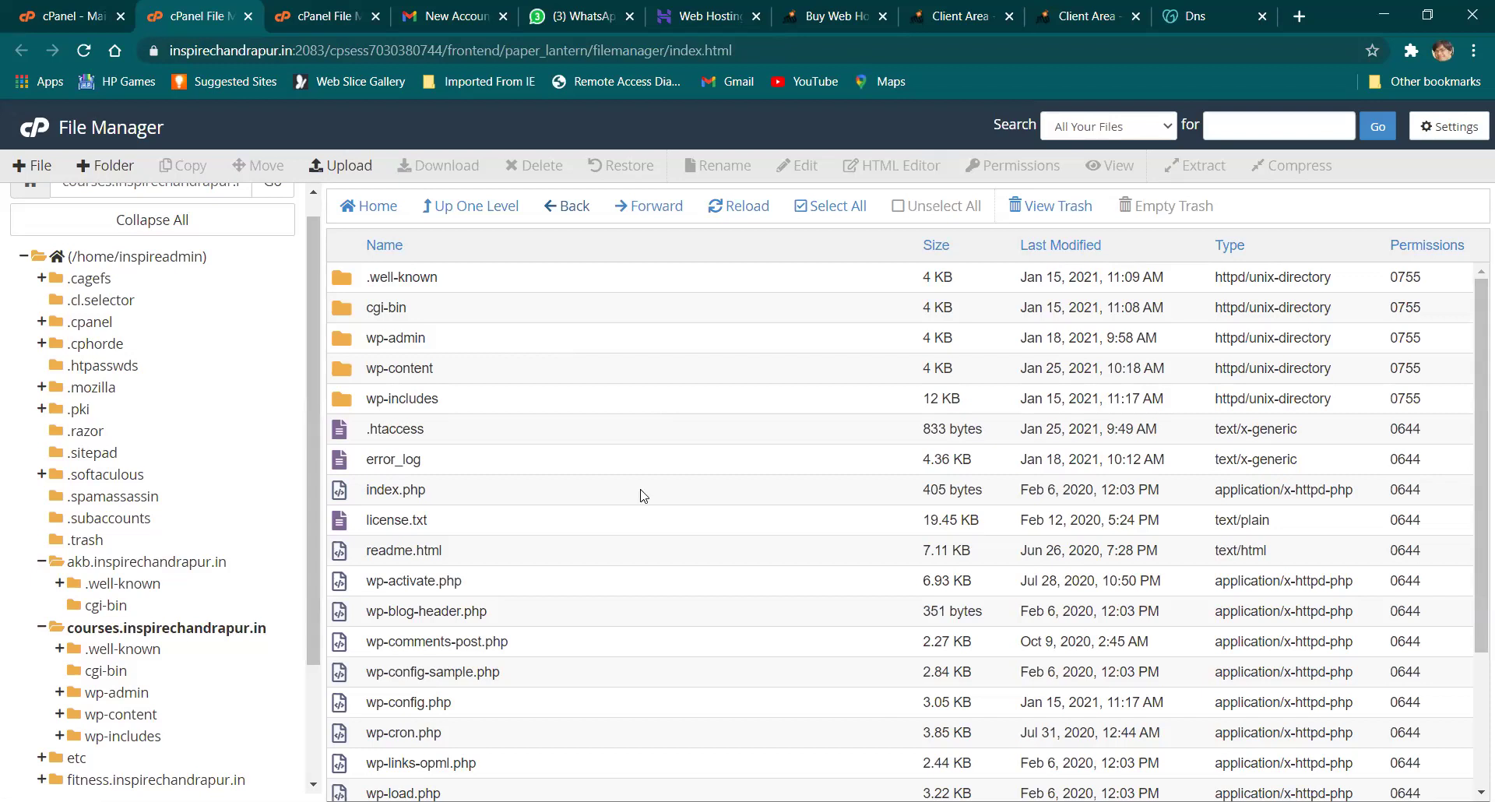
{"action": "scroll", "coordinate": [642, 495], "scroll_direction": "down", "scroll_amount": 2}
{"action": "scroll", "coordinate": [642, 500], "scroll_direction": "up", "scroll_amount": 2}
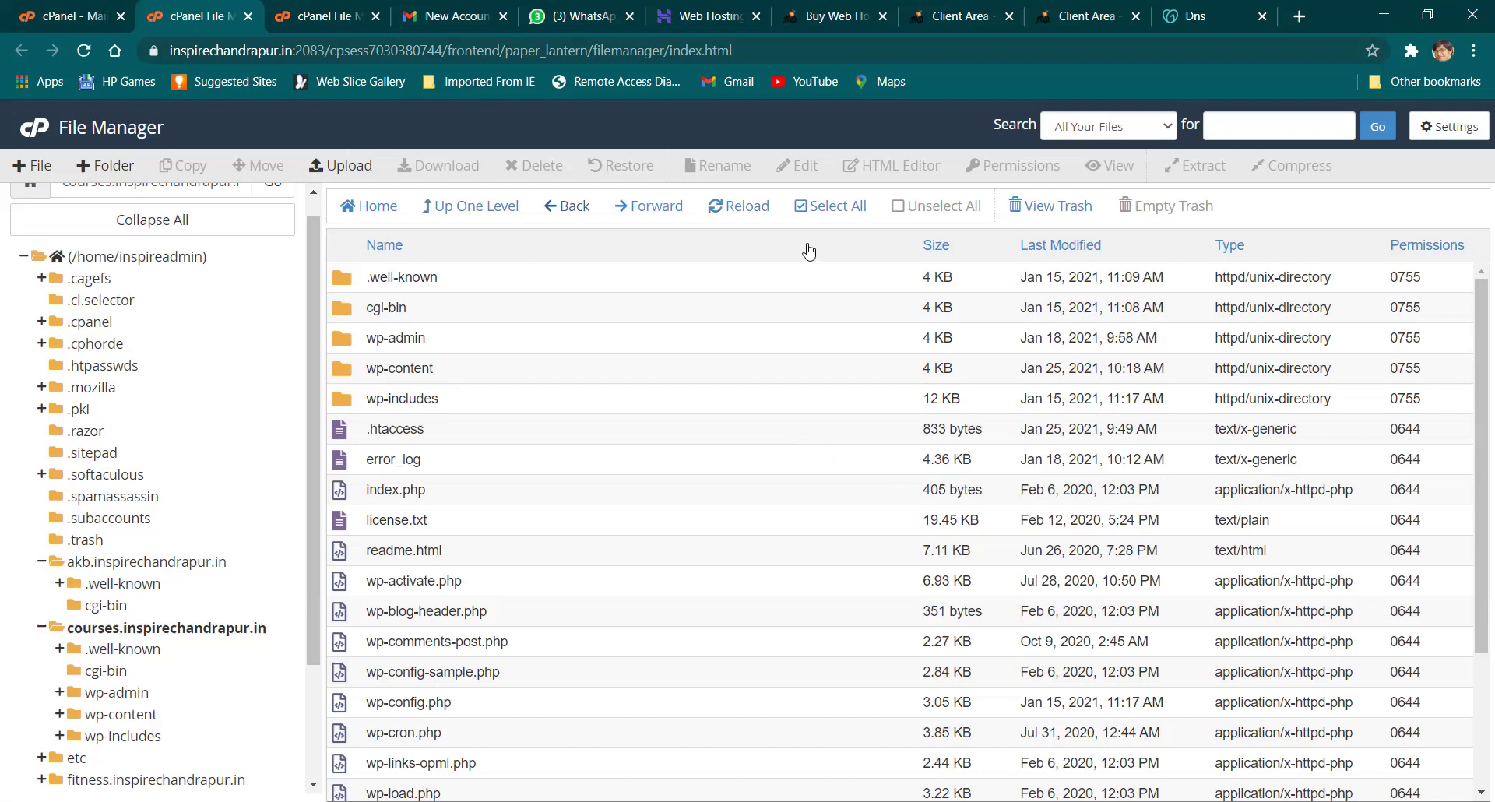
Step back to the home directory listing and open public_html
{"action": "left_click", "coordinate": [557, 218]}
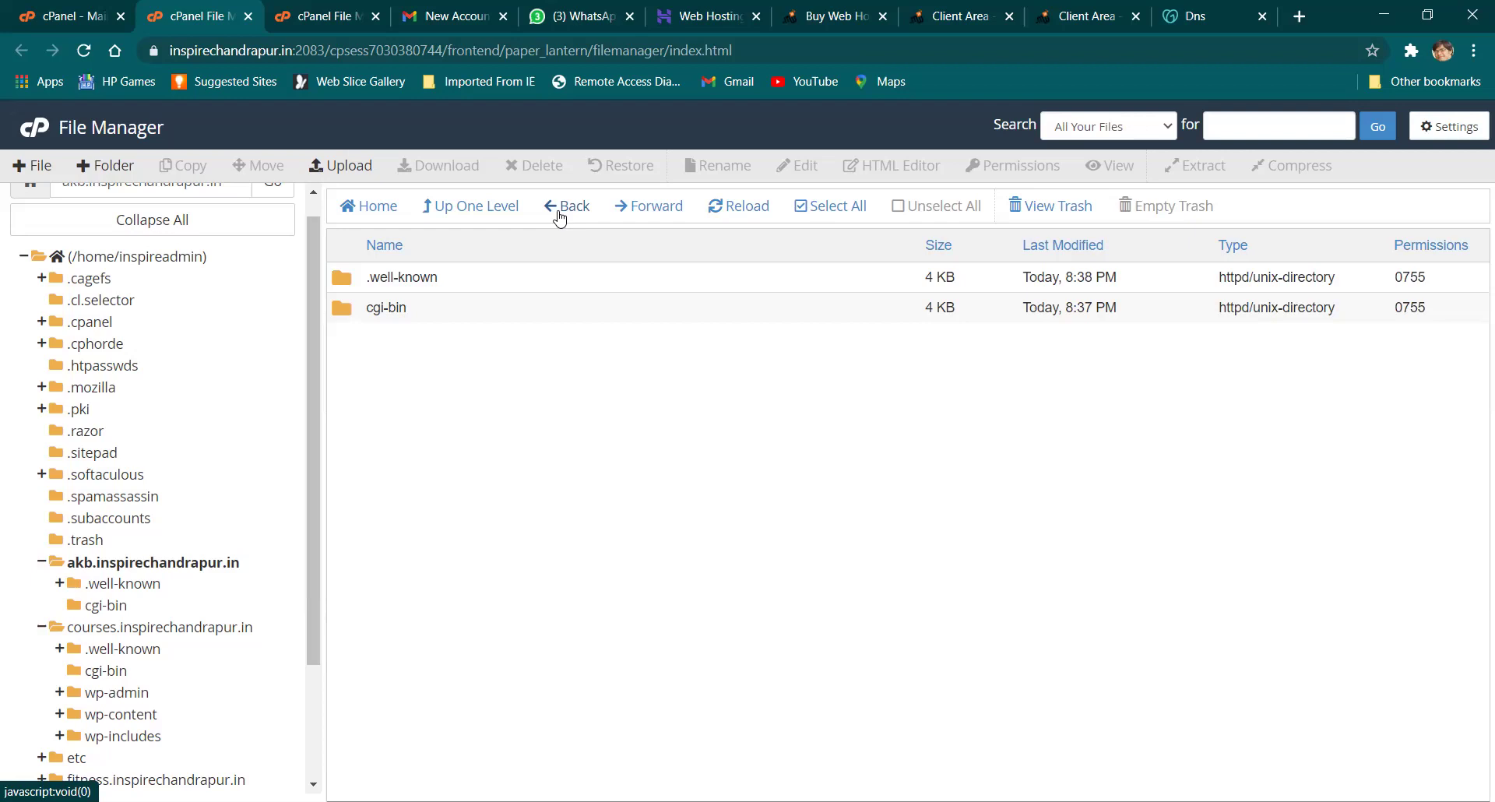
{"action": "left_click", "coordinate": [559, 217]}
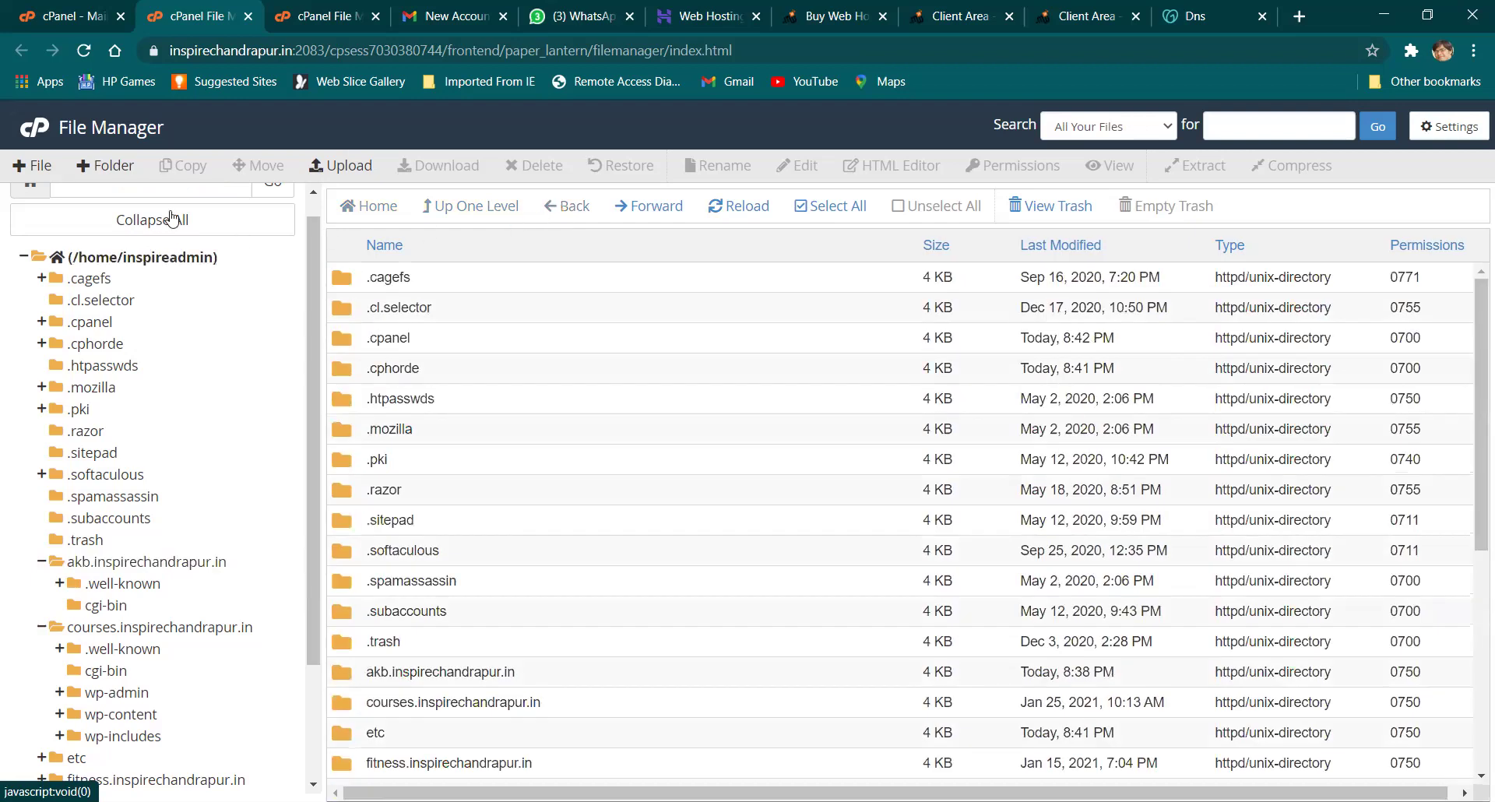
{"action": "scroll", "coordinate": [86, 302], "scroll_direction": "up", "scroll_amount": 1}
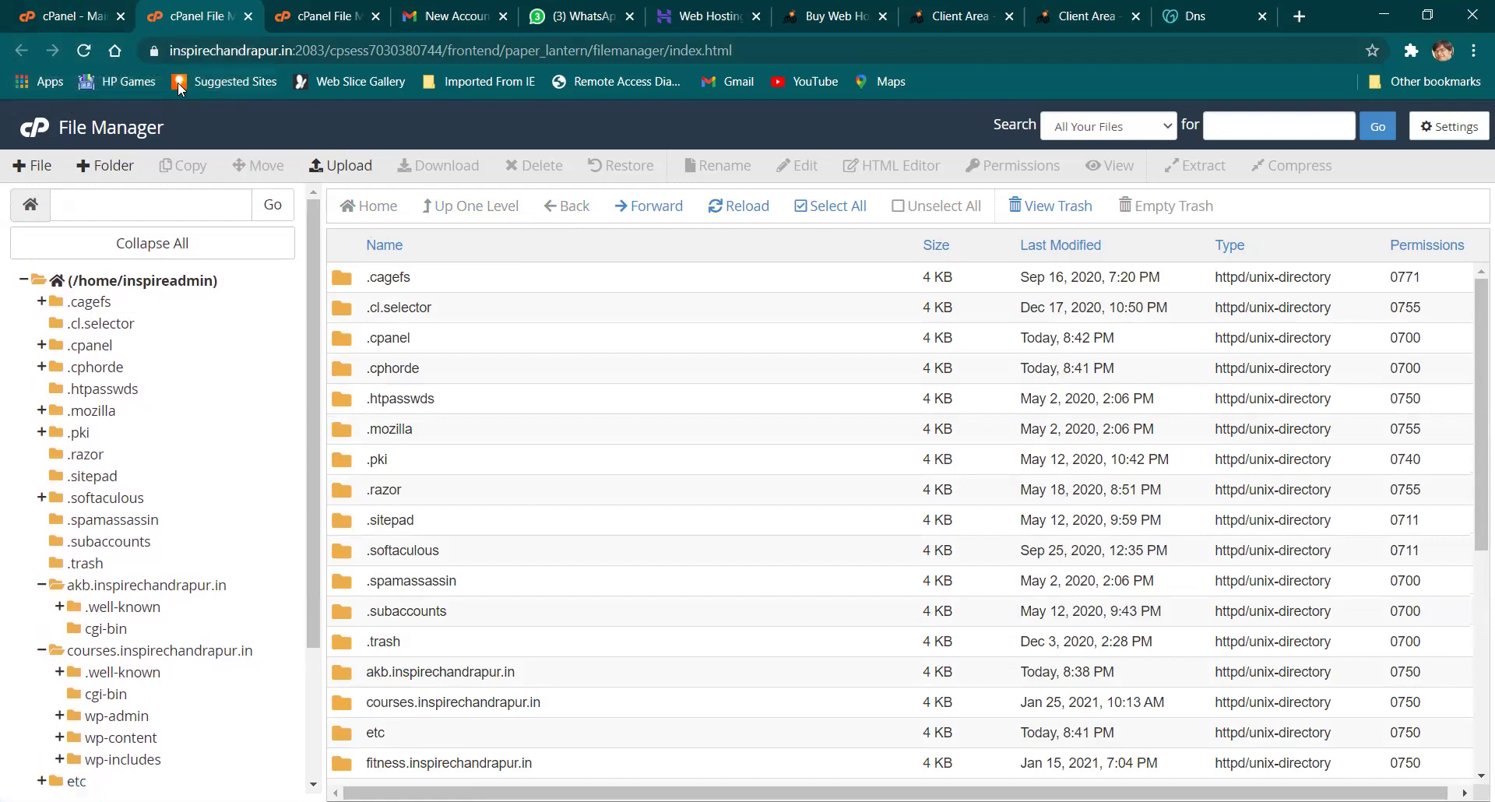
{"action": "scroll", "coordinate": [406, 393], "scroll_direction": "down", "scroll_amount": 5}
{"action": "scroll", "coordinate": [413, 408], "scroll_direction": "down", "scroll_amount": 1}
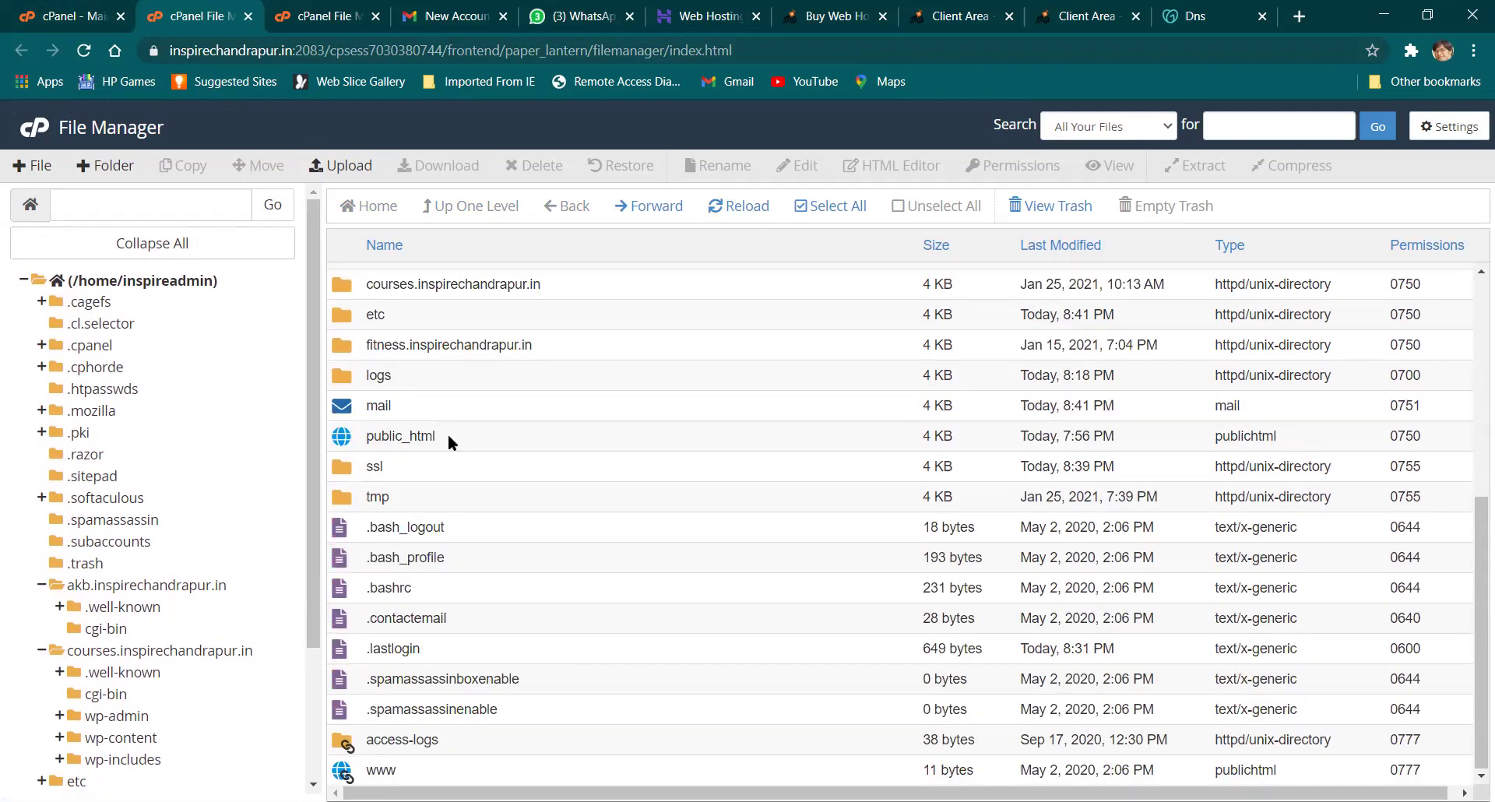
{"action": "double_click", "coordinate": [447, 434]}
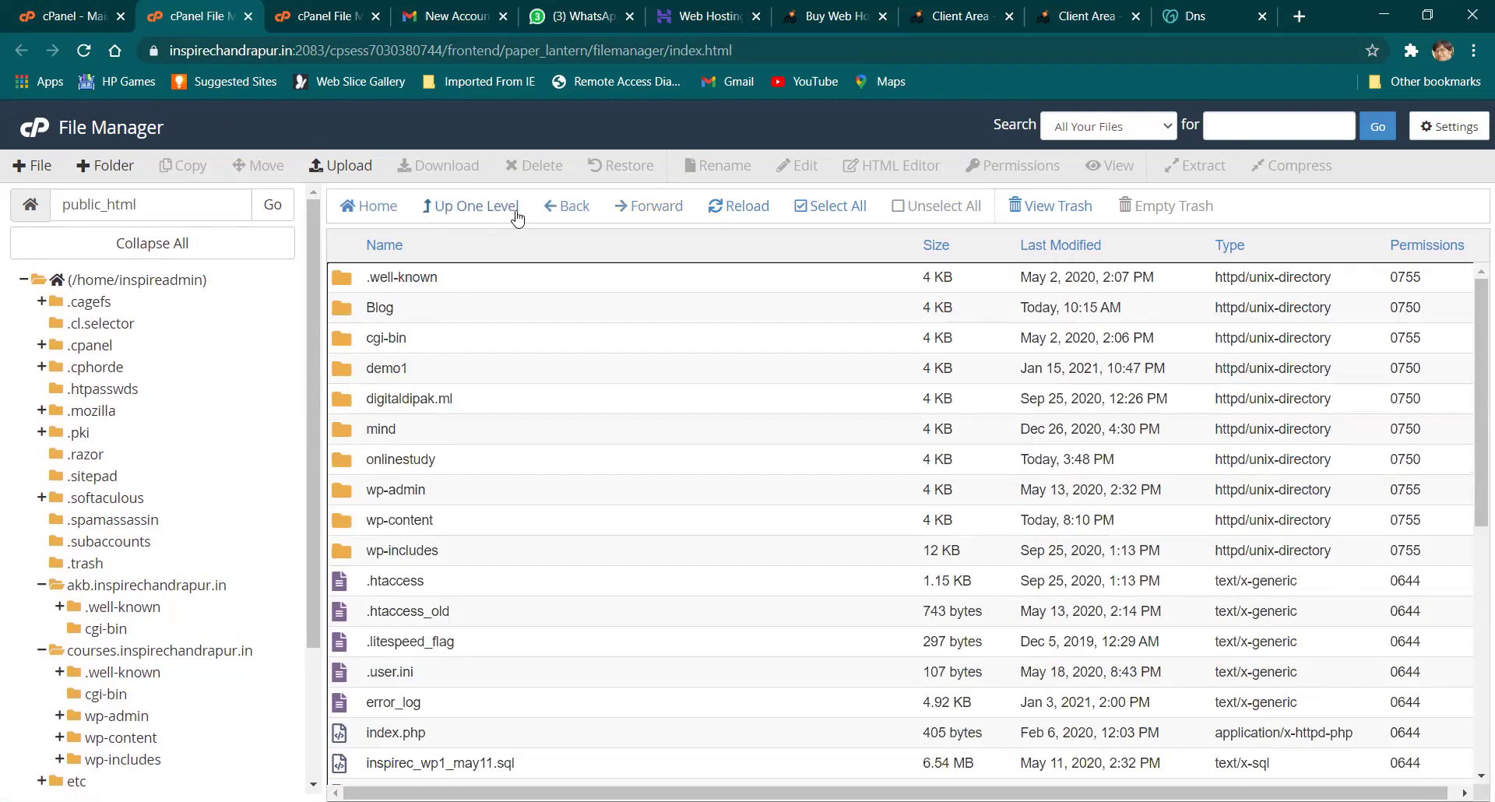
Step back through visited folders to home again and open the courses.inspirechandrapur.in folder
{"action": "left_click", "coordinate": [546, 207]}
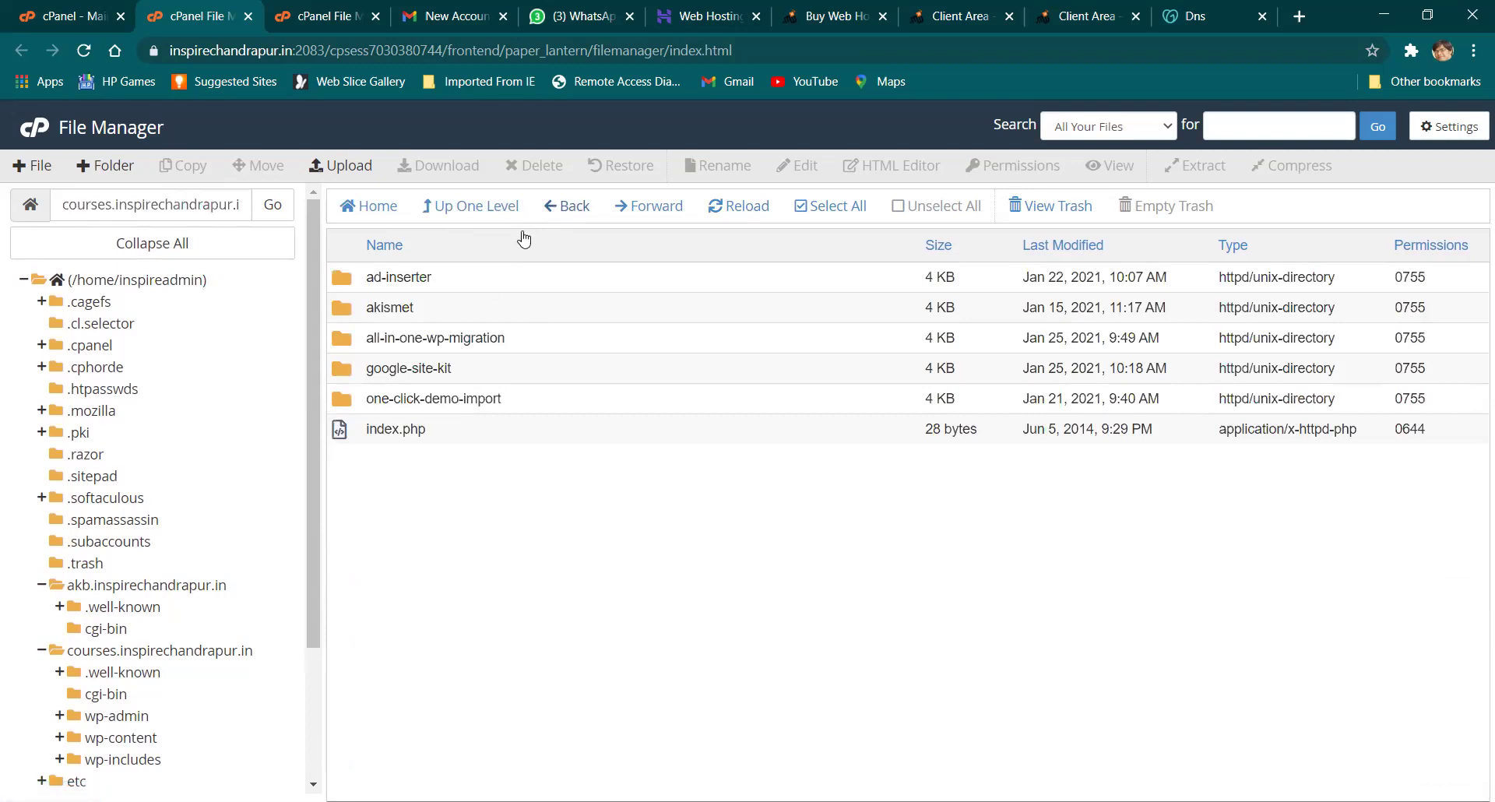
{"action": "left_click", "coordinate": [552, 209]}
{"action": "left_click", "coordinate": [558, 211]}
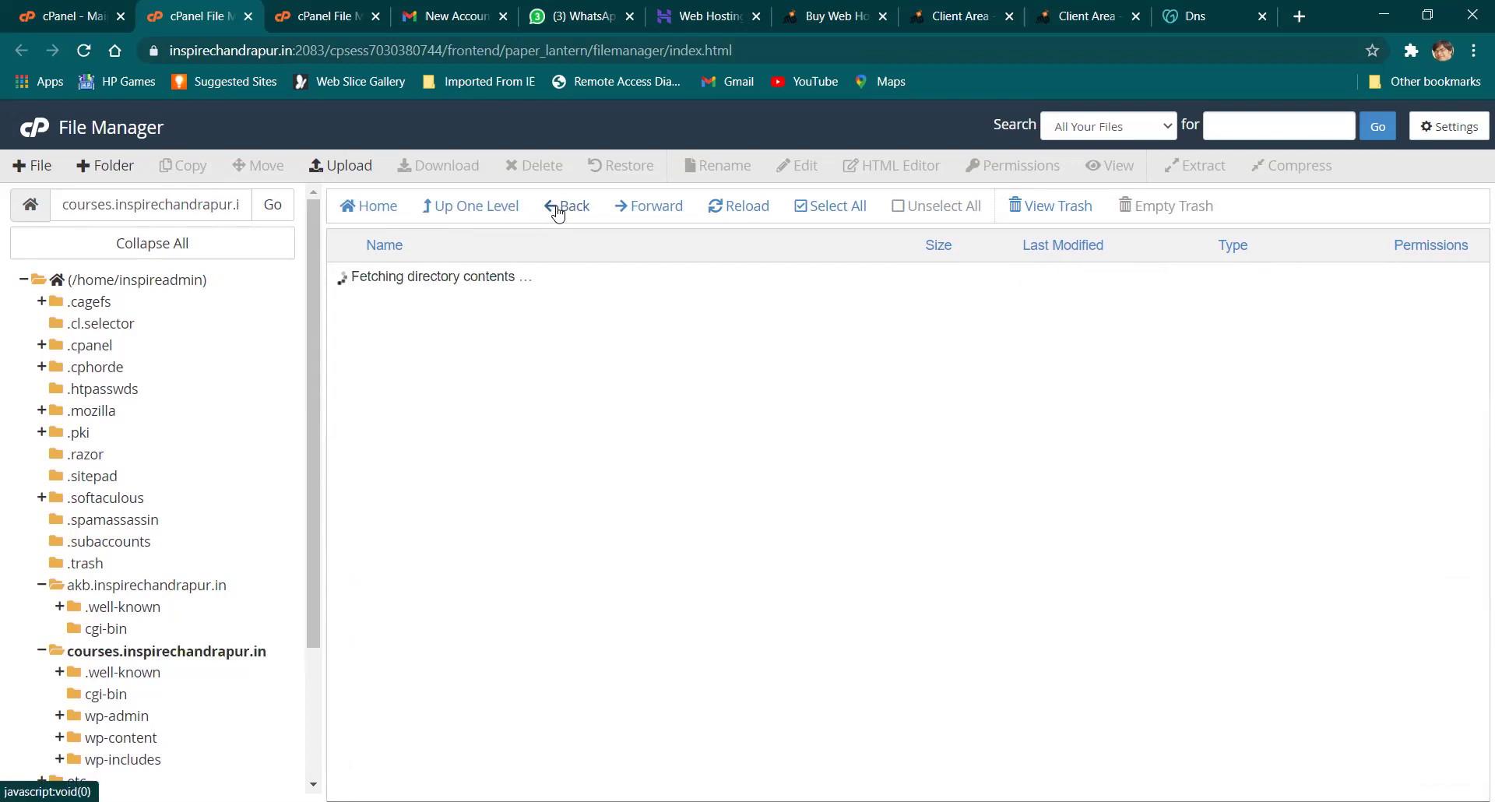
{"action": "left_click", "coordinate": [554, 210]}
{"action": "left_click", "coordinate": [551, 210]}
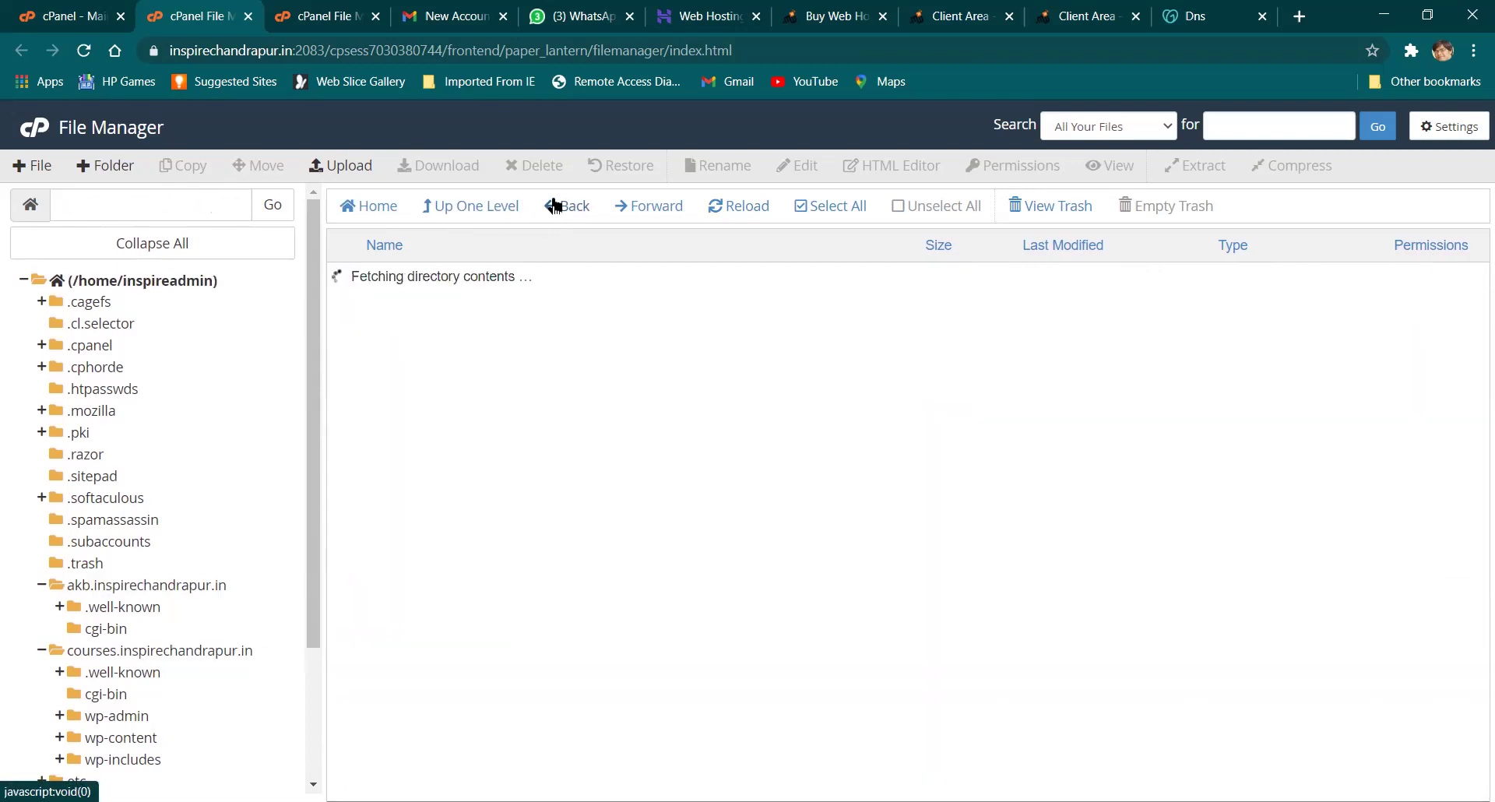
{"action": "scroll", "coordinate": [424, 473], "scroll_direction": "down", "scroll_amount": 5}
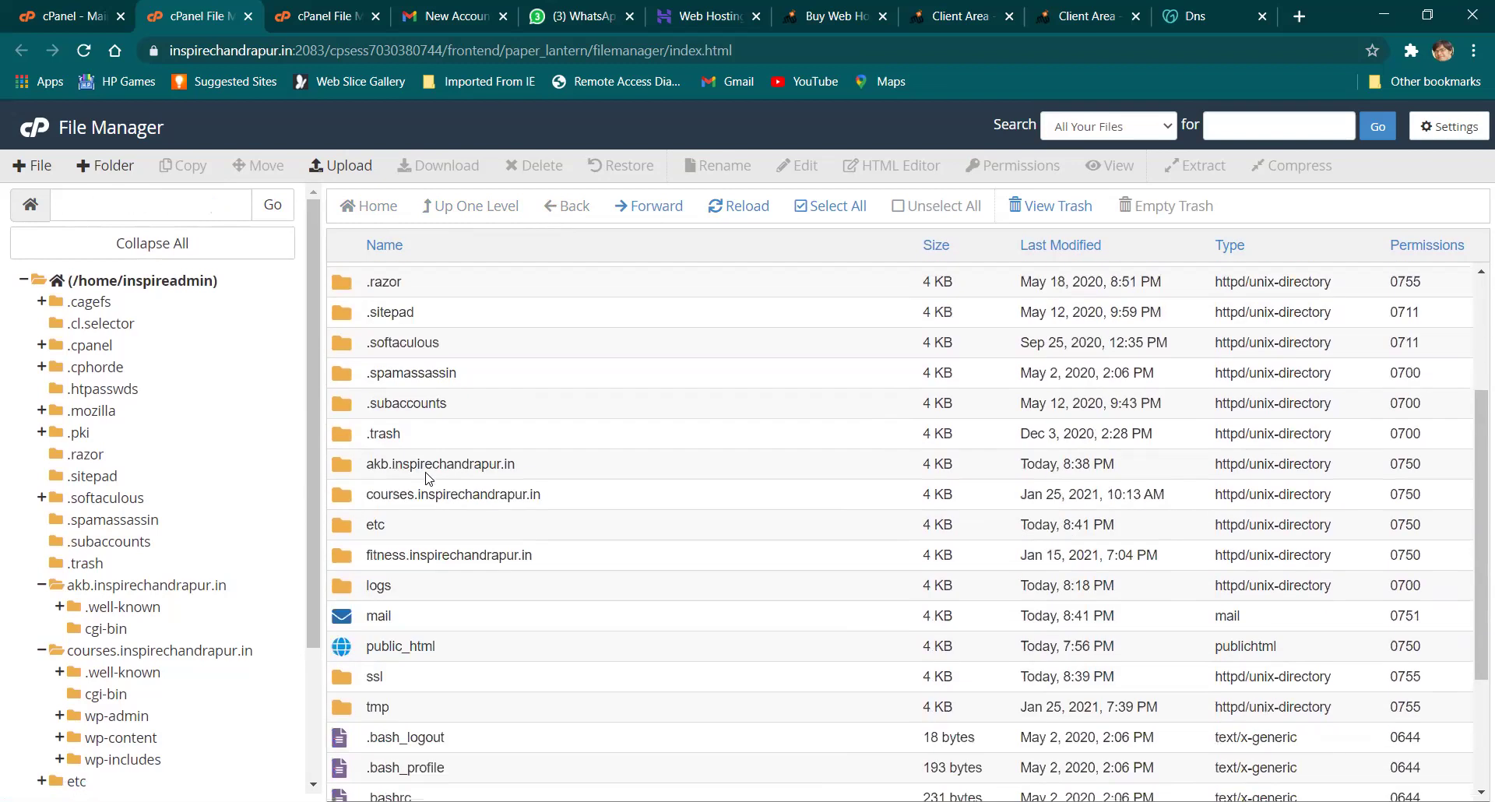
{"action": "scroll", "coordinate": [445, 533], "scroll_direction": "up", "scroll_amount": 5}
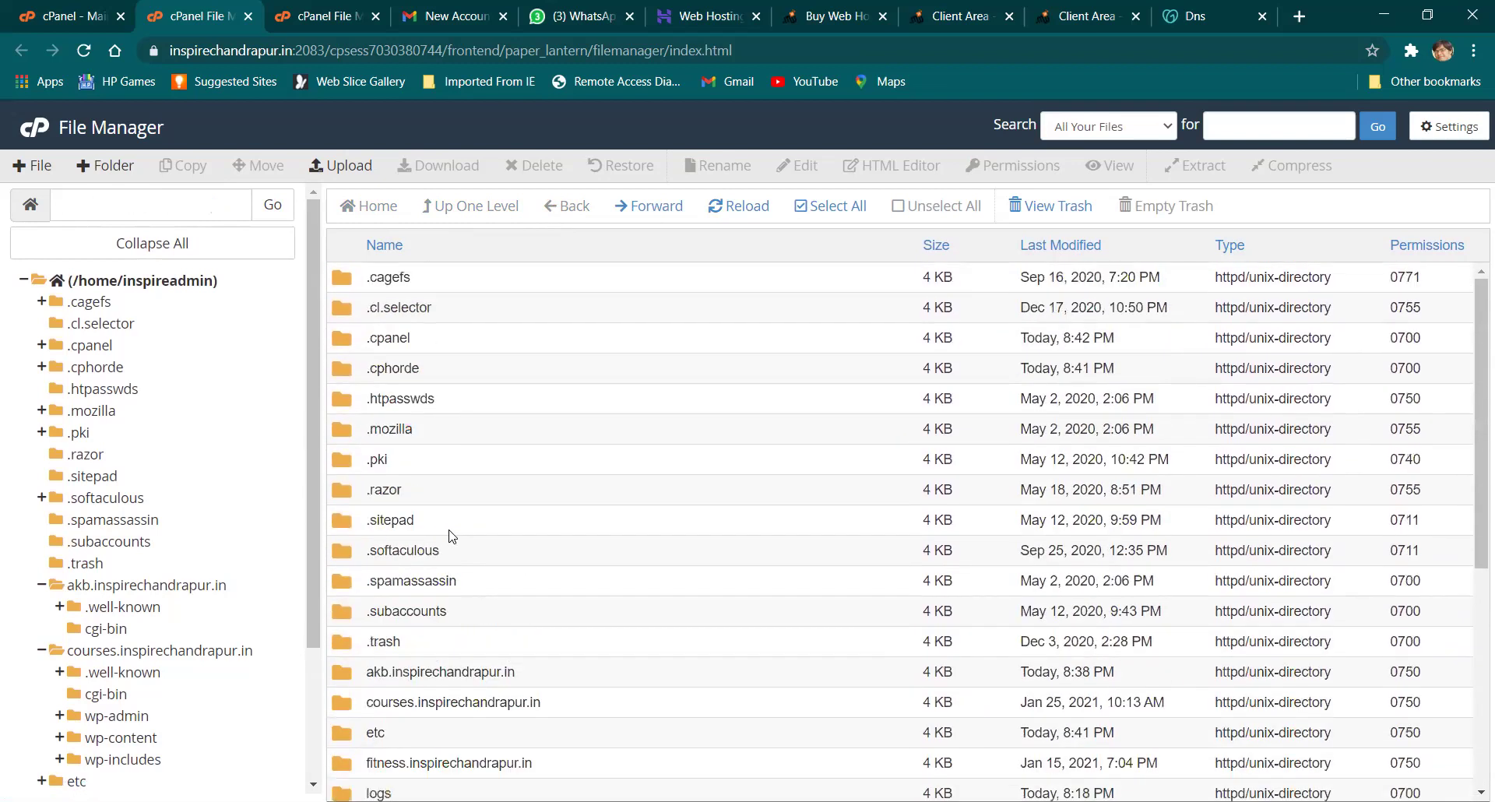
{"action": "scroll", "coordinate": [460, 517], "scroll_direction": "down", "scroll_amount": 5}
{"action": "scroll", "coordinate": [460, 517], "scroll_direction": "up", "scroll_amount": 5}
{"action": "left_click", "coordinate": [147, 653]}
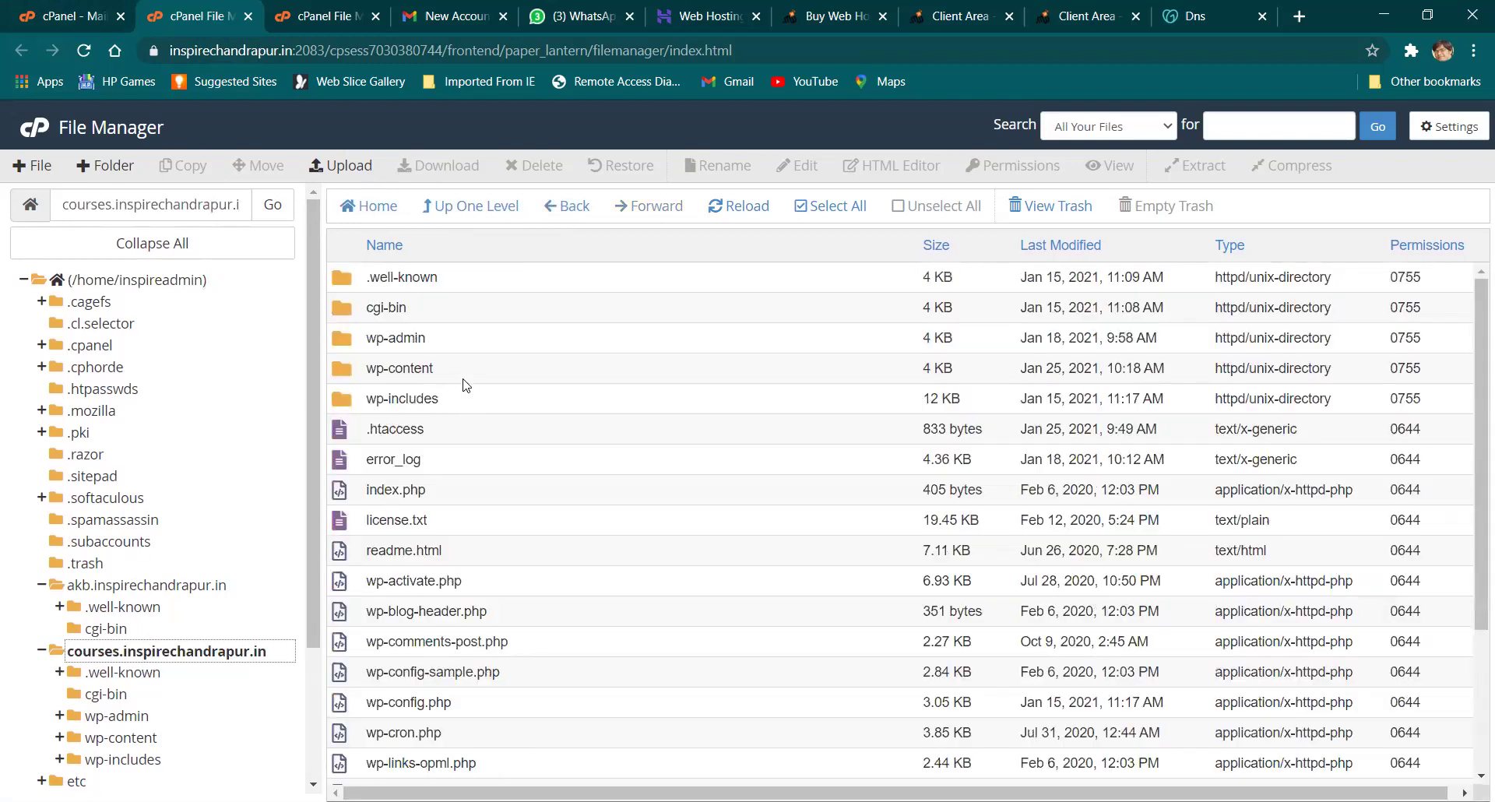
Open wp-content/themes of the courses site to see Divi, generatepress, newscard and top-news
{"action": "double_click", "coordinate": [459, 380]}
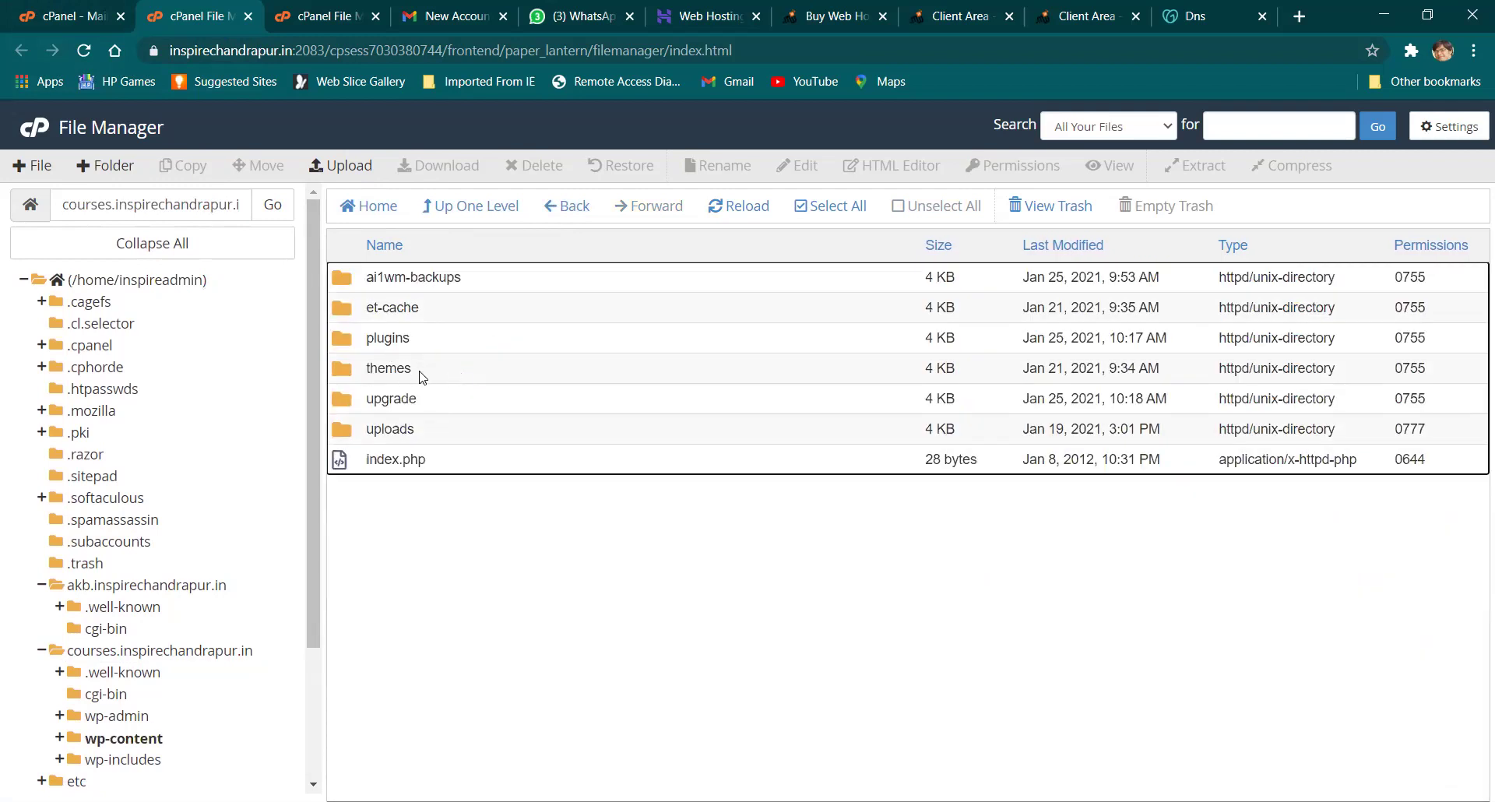
{"action": "double_click", "coordinate": [436, 378]}
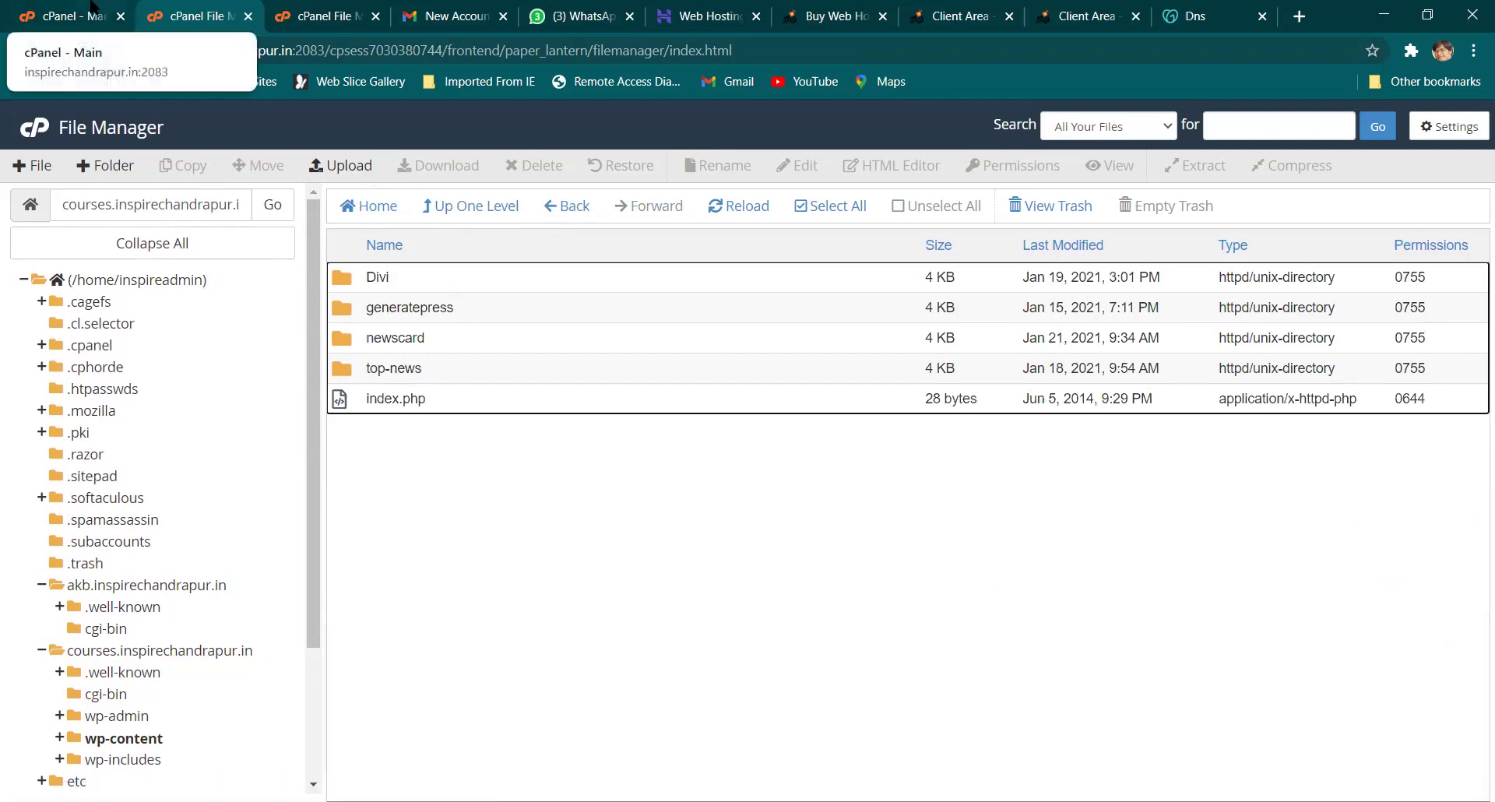
{"action": "left_click", "coordinate": [91, 6]}
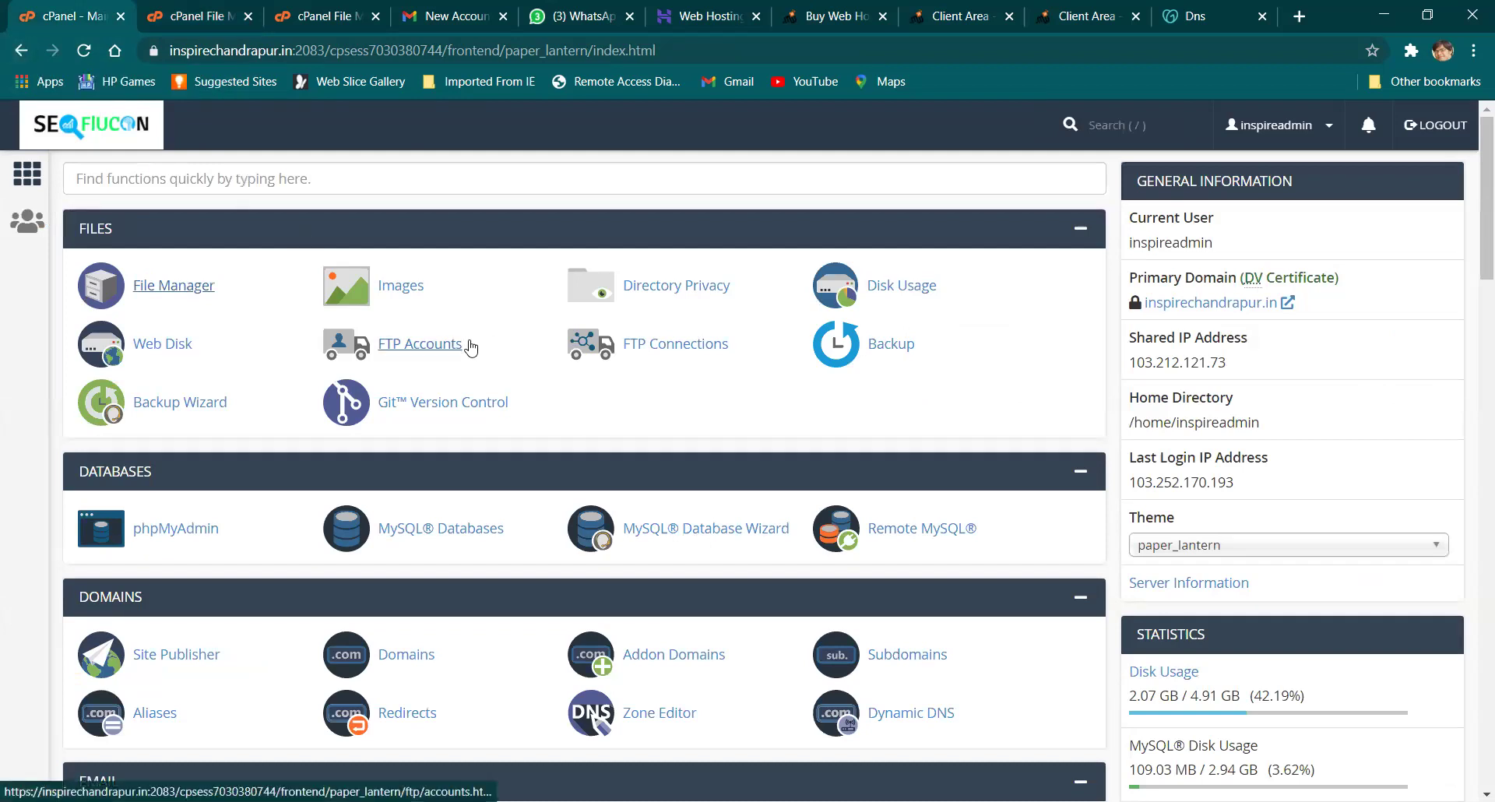
Scroll the cPanel home page past the SitePad themes down to the Softaculous scripts like WordPress and Joomla
{"action": "scroll", "coordinate": [470, 343], "scroll_direction": "down", "scroll_amount": 5}
{"action": "scroll", "coordinate": [478, 381], "scroll_direction": "down", "scroll_amount": 7}
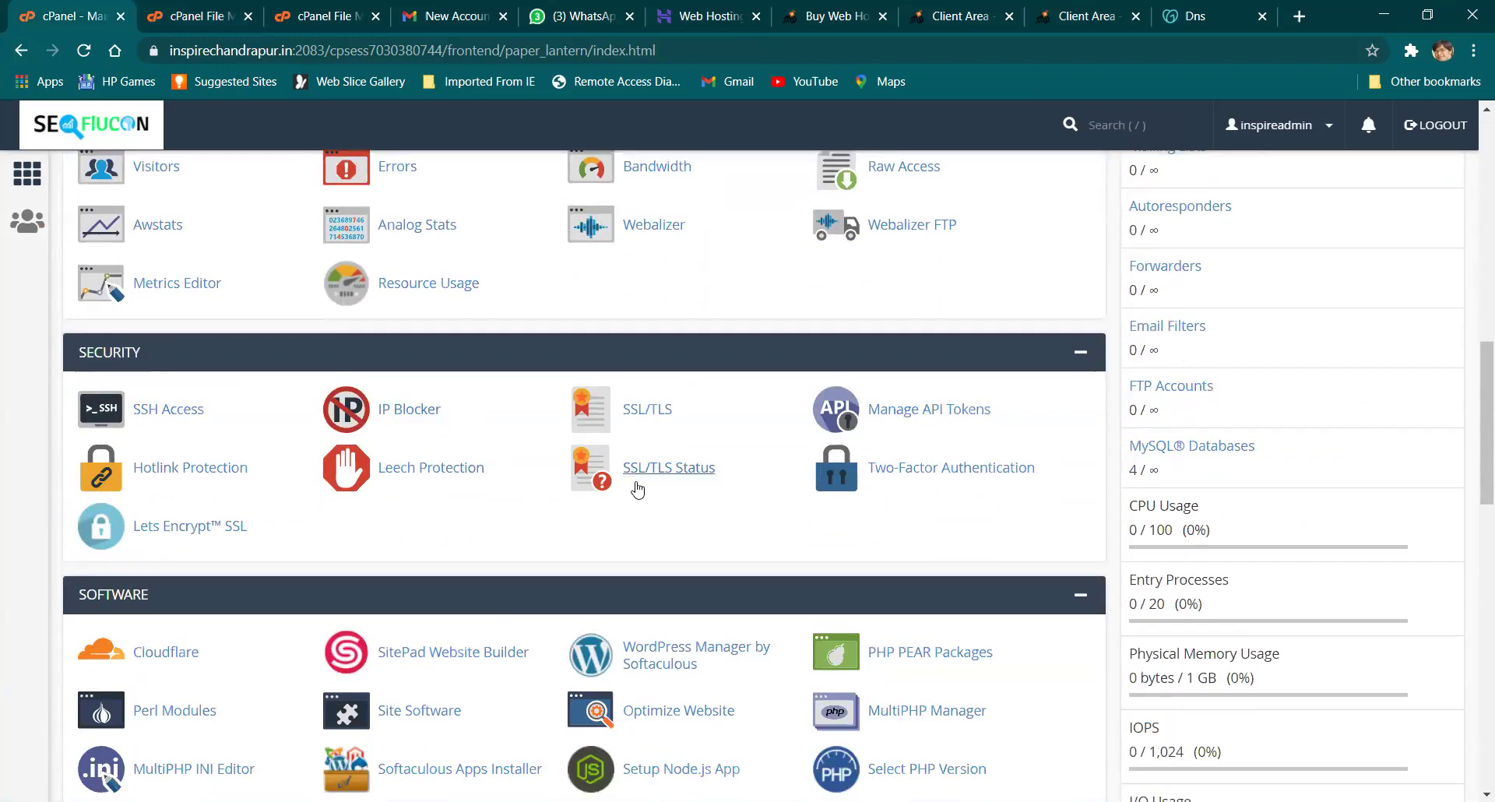
{"action": "scroll", "coordinate": [635, 485], "scroll_direction": "down", "scroll_amount": 4}
{"action": "scroll", "coordinate": [634, 487], "scroll_direction": "down", "scroll_amount": 9}
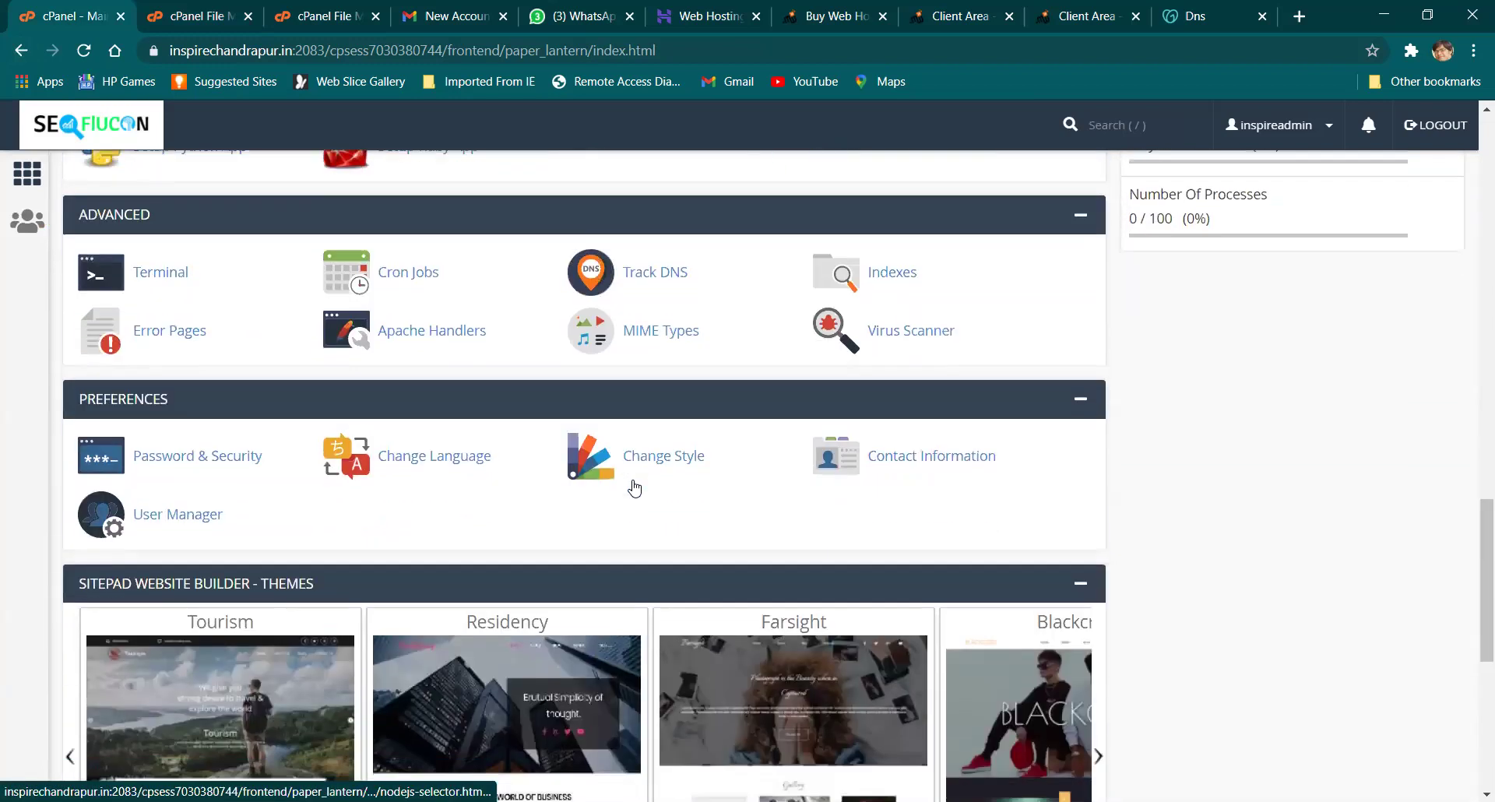
{"action": "scroll", "coordinate": [635, 486], "scroll_direction": "down", "scroll_amount": 3}
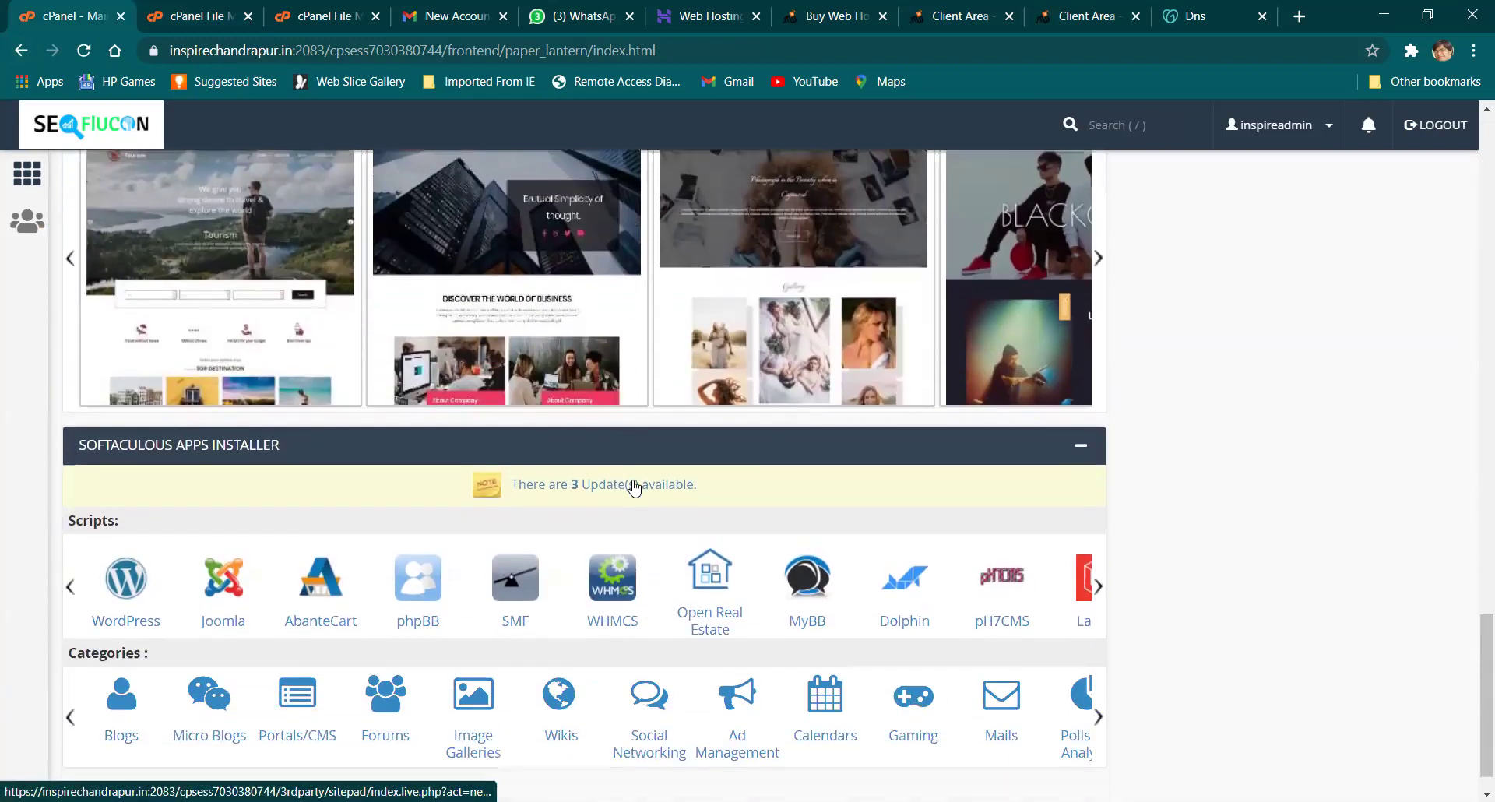
{"action": "scroll", "coordinate": [635, 487], "scroll_direction": "up", "scroll_amount": 5}
{"action": "scroll", "coordinate": [634, 486], "scroll_direction": "up", "scroll_amount": 5}
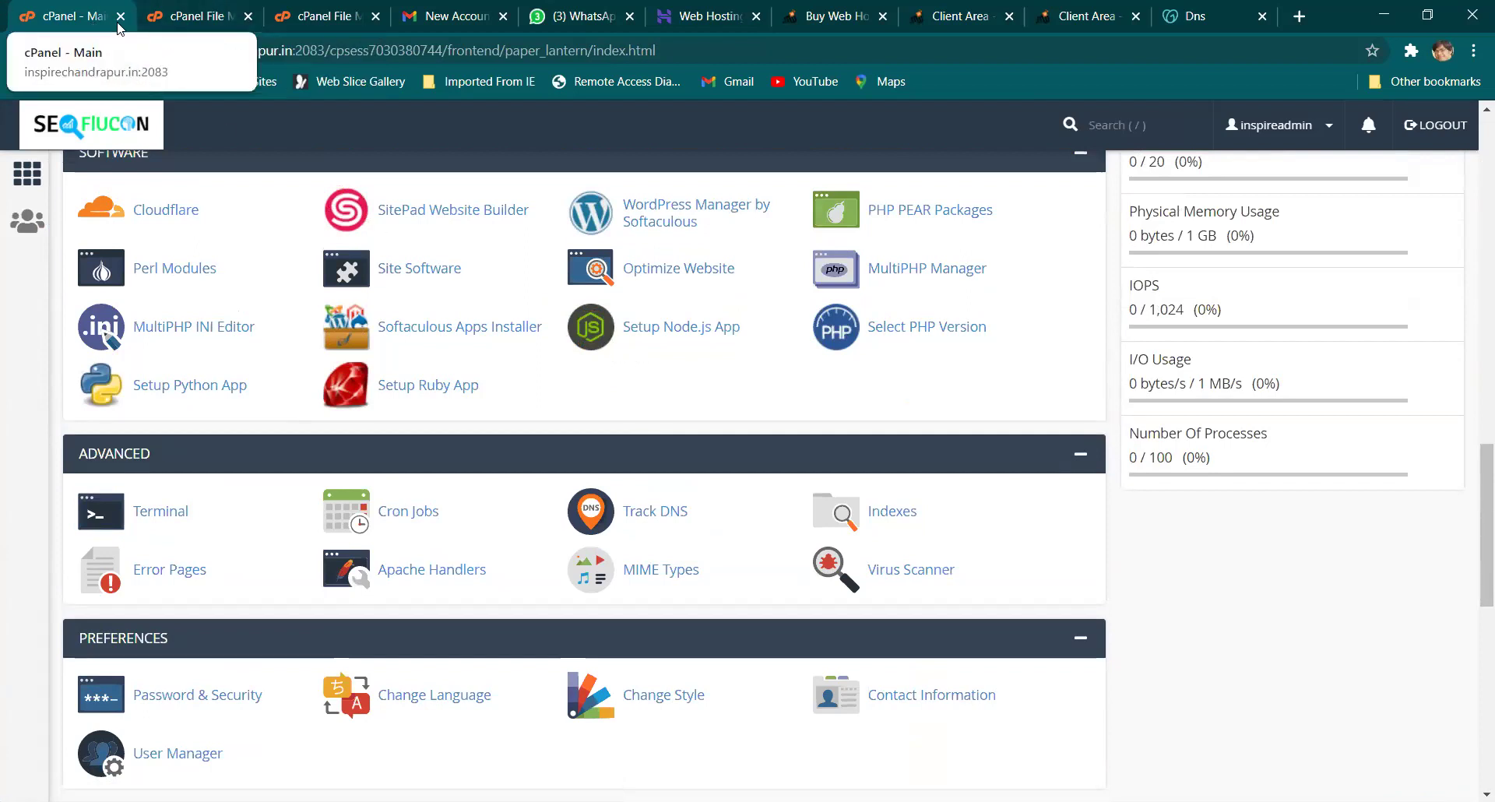
{"action": "scroll", "coordinate": [239, 440], "scroll_direction": "down", "scroll_amount": 10}
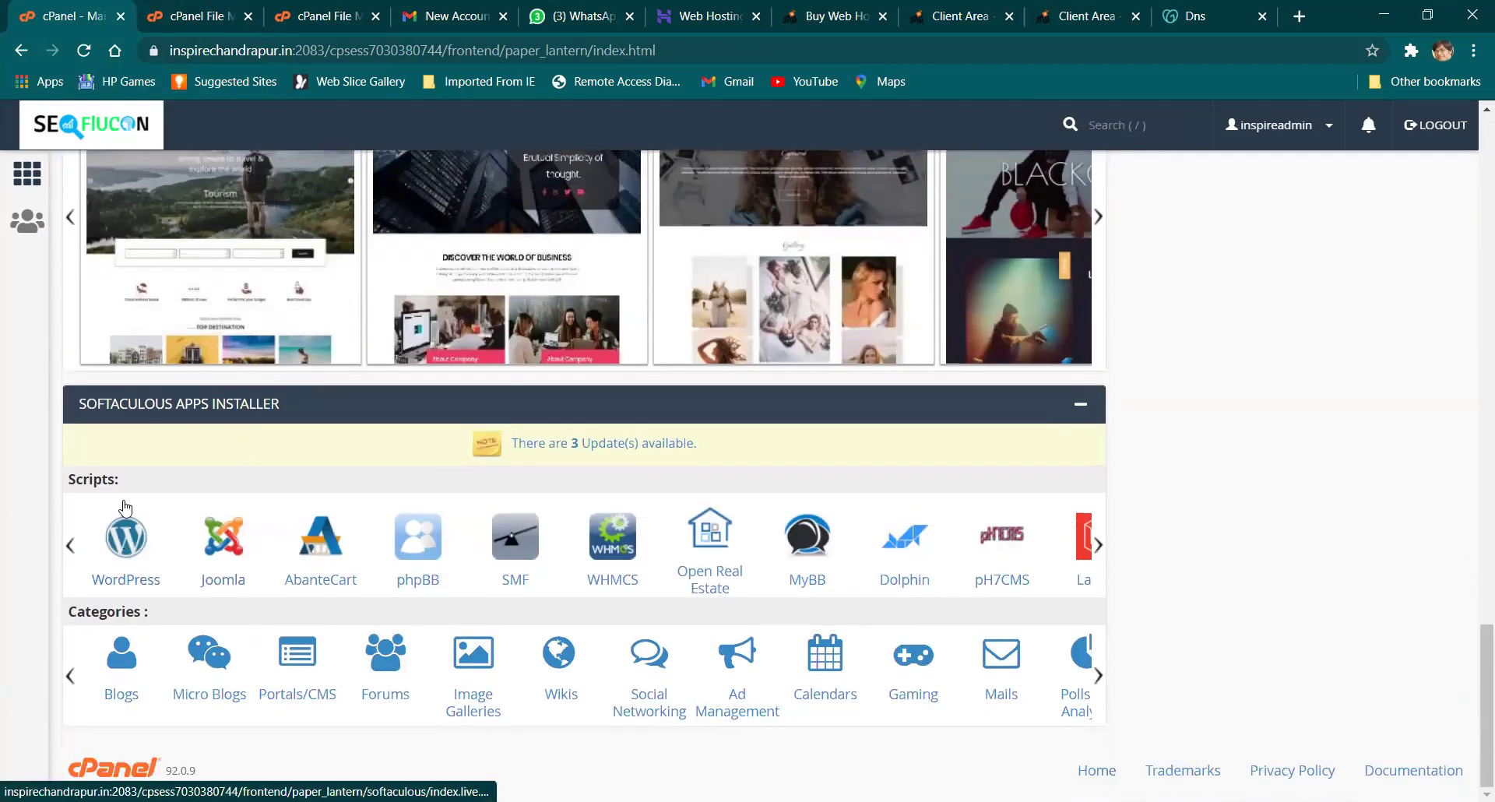
{"action": "scroll", "coordinate": [144, 502], "scroll_direction": "up", "scroll_amount": 7}
{"action": "scroll", "coordinate": [150, 486], "scroll_direction": "up", "scroll_amount": 18}
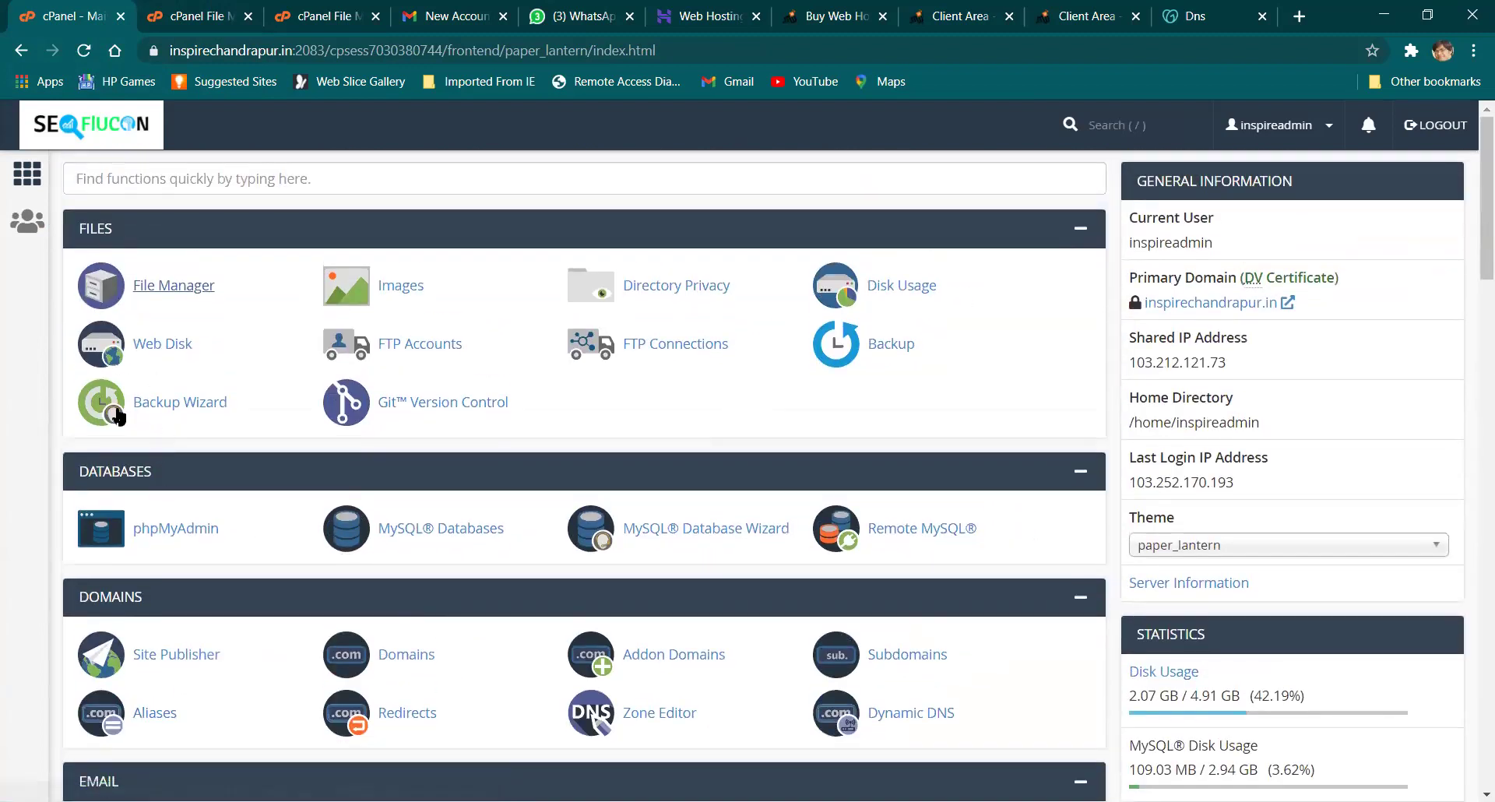
{"action": "scroll", "coordinate": [140, 522], "scroll_direction": "down", "scroll_amount": 7}
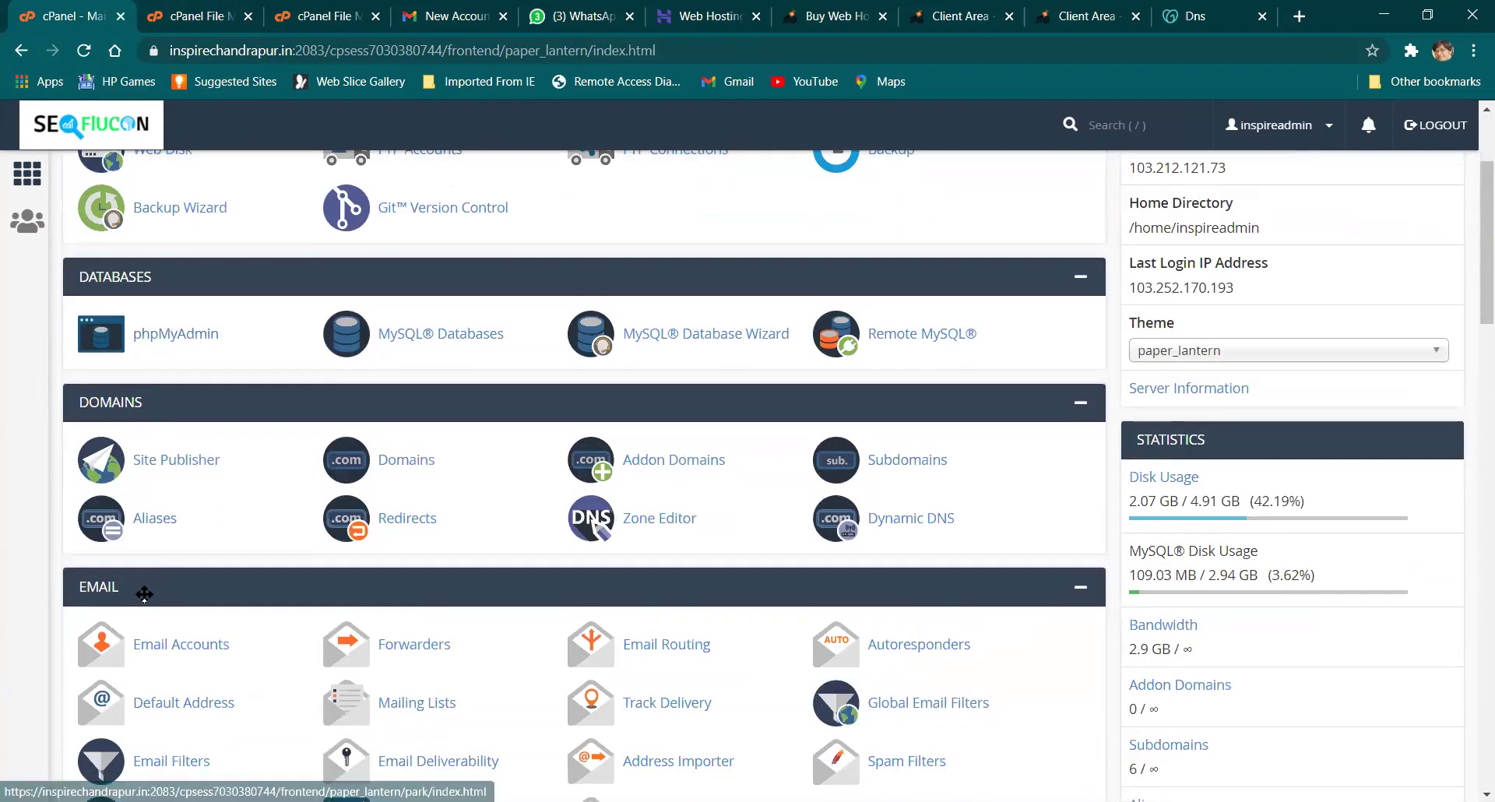
{"action": "scroll", "coordinate": [147, 515], "scroll_direction": "down", "scroll_amount": 5}
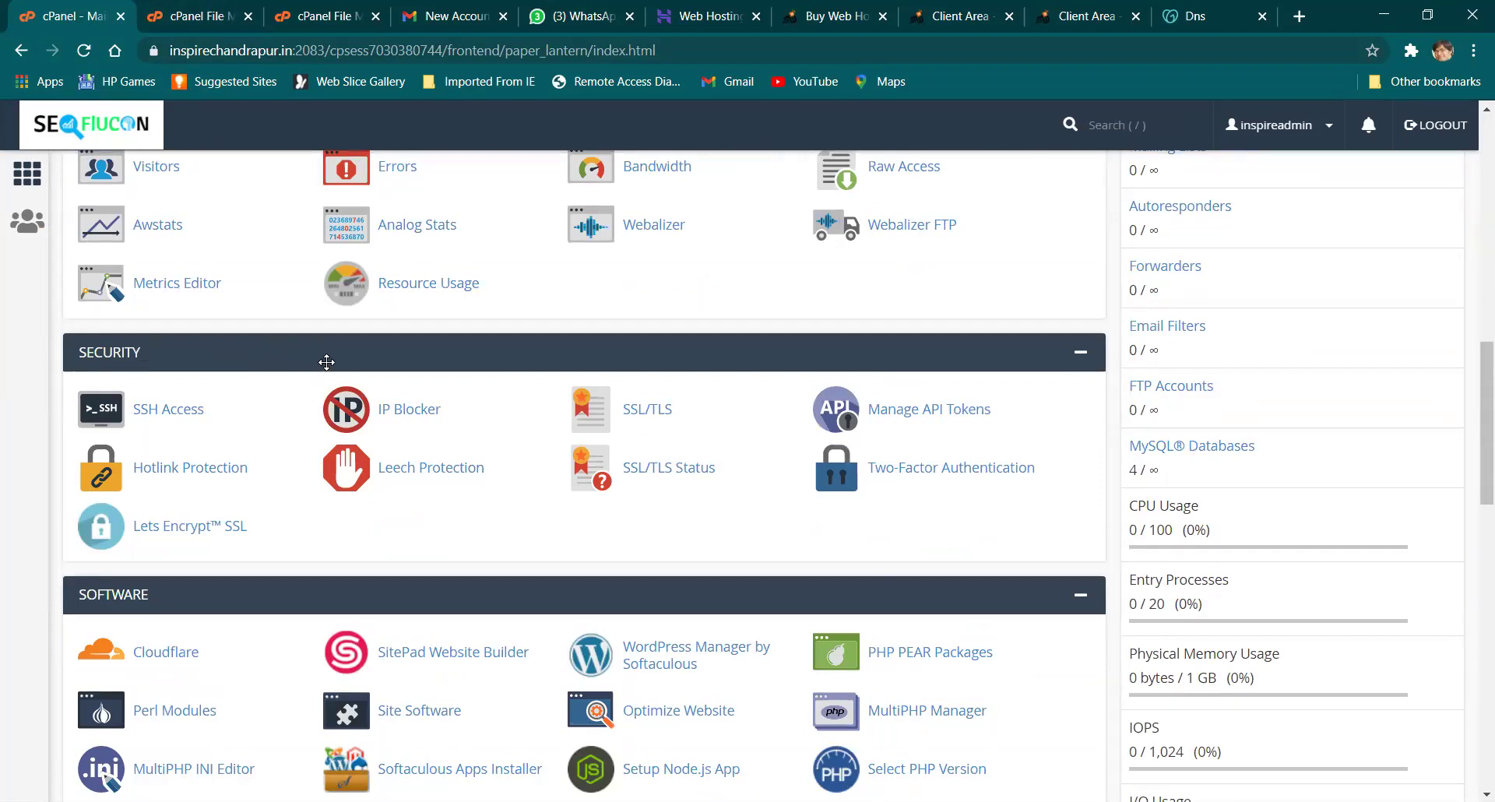
{"action": "scroll", "coordinate": [327, 361], "scroll_direction": "down", "scroll_amount": 1}
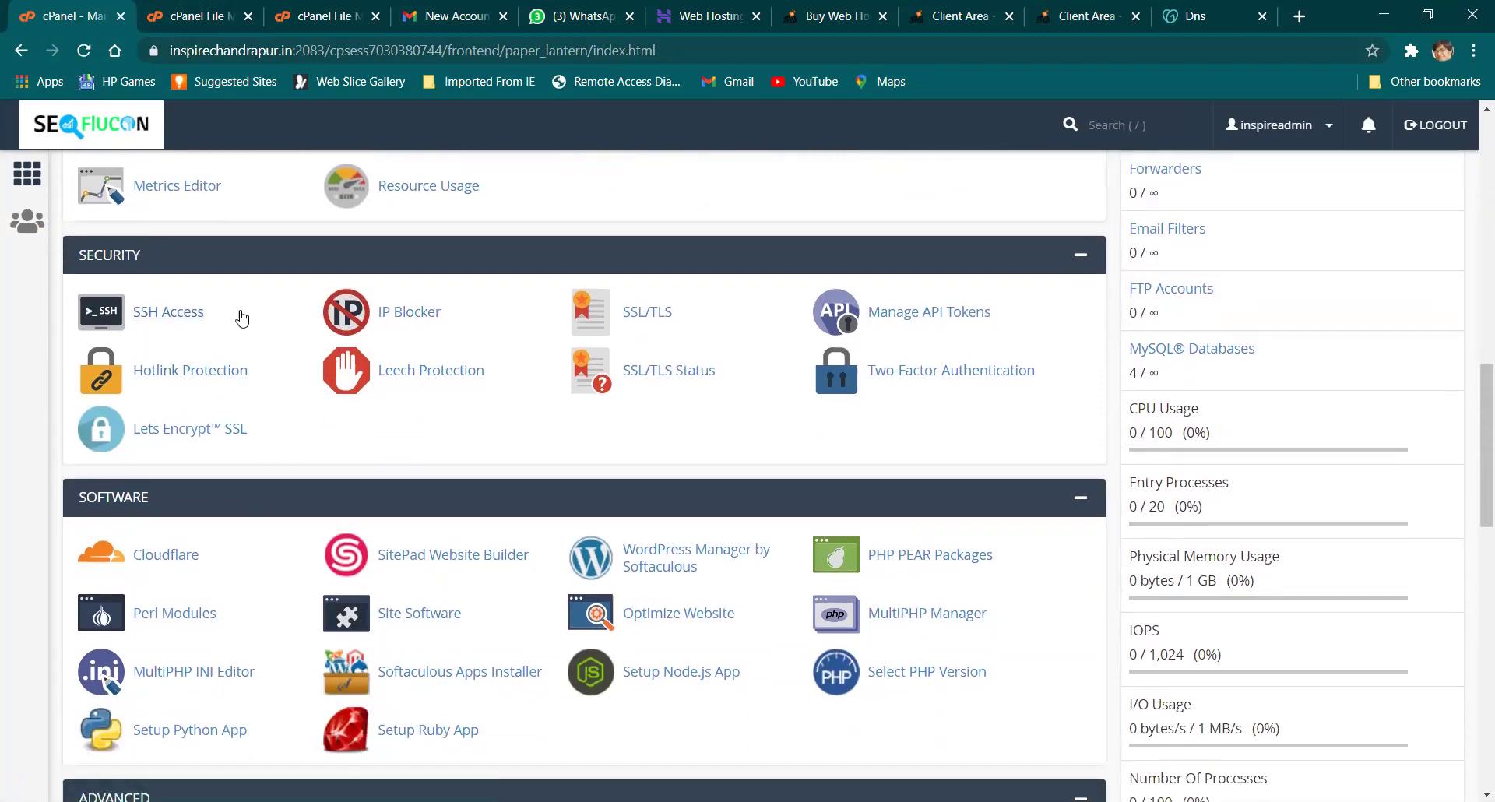
{"action": "scroll", "coordinate": [242, 315], "scroll_direction": "down", "scroll_amount": 2}
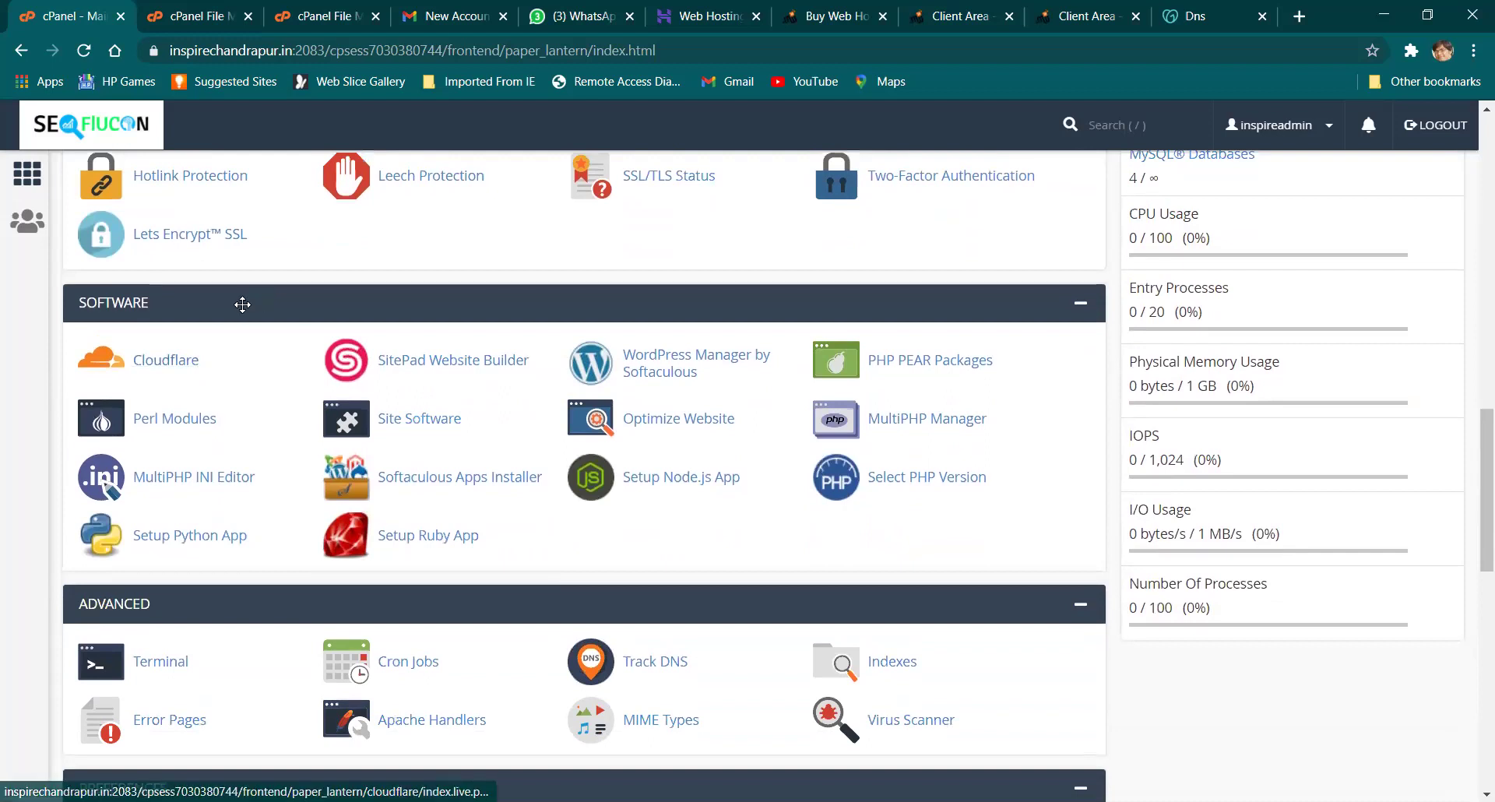
{"action": "scroll", "coordinate": [223, 385], "scroll_direction": "down", "scroll_amount": 3}
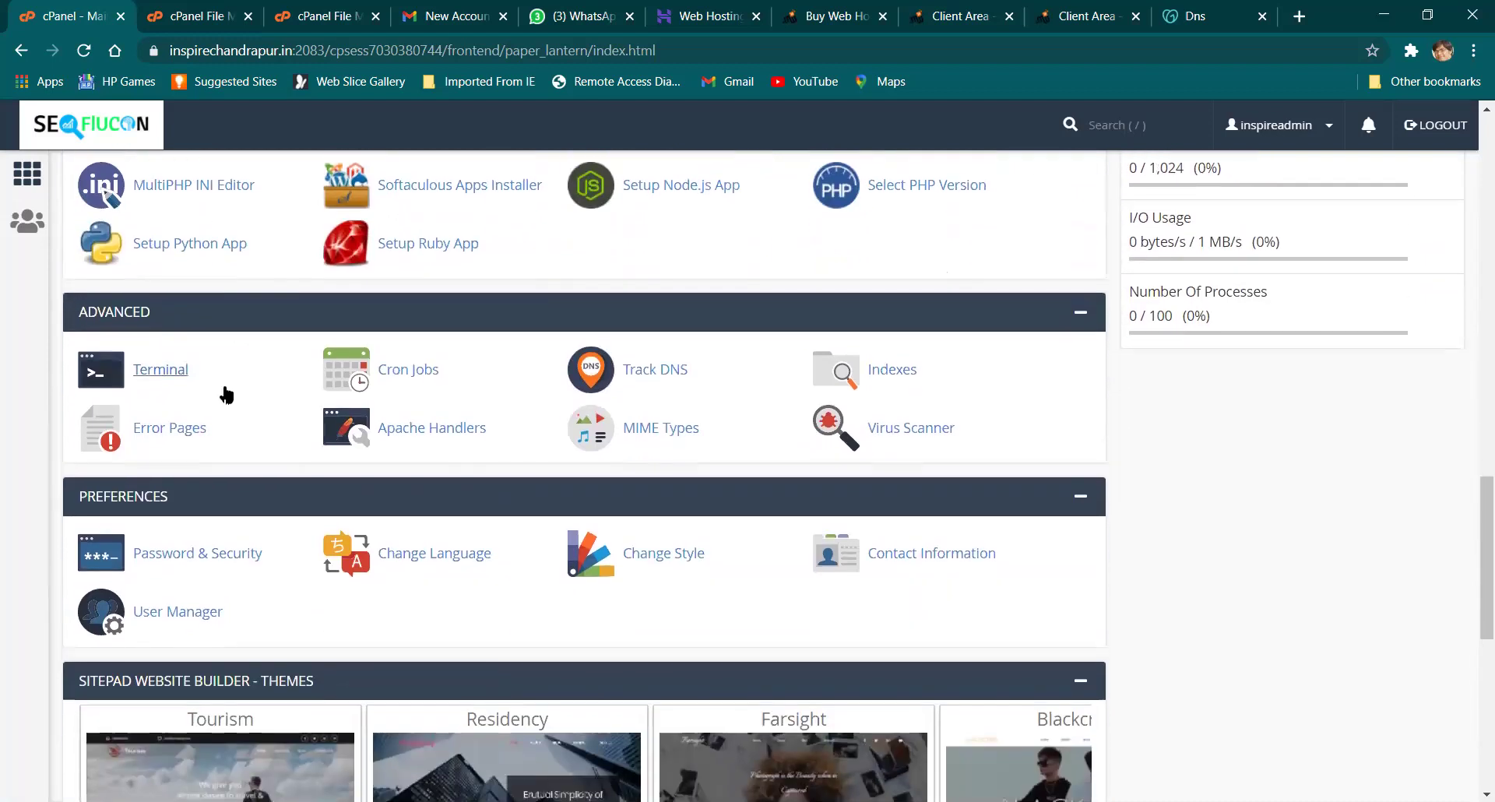
{"action": "scroll", "coordinate": [225, 359], "scroll_direction": "down", "scroll_amount": 4}
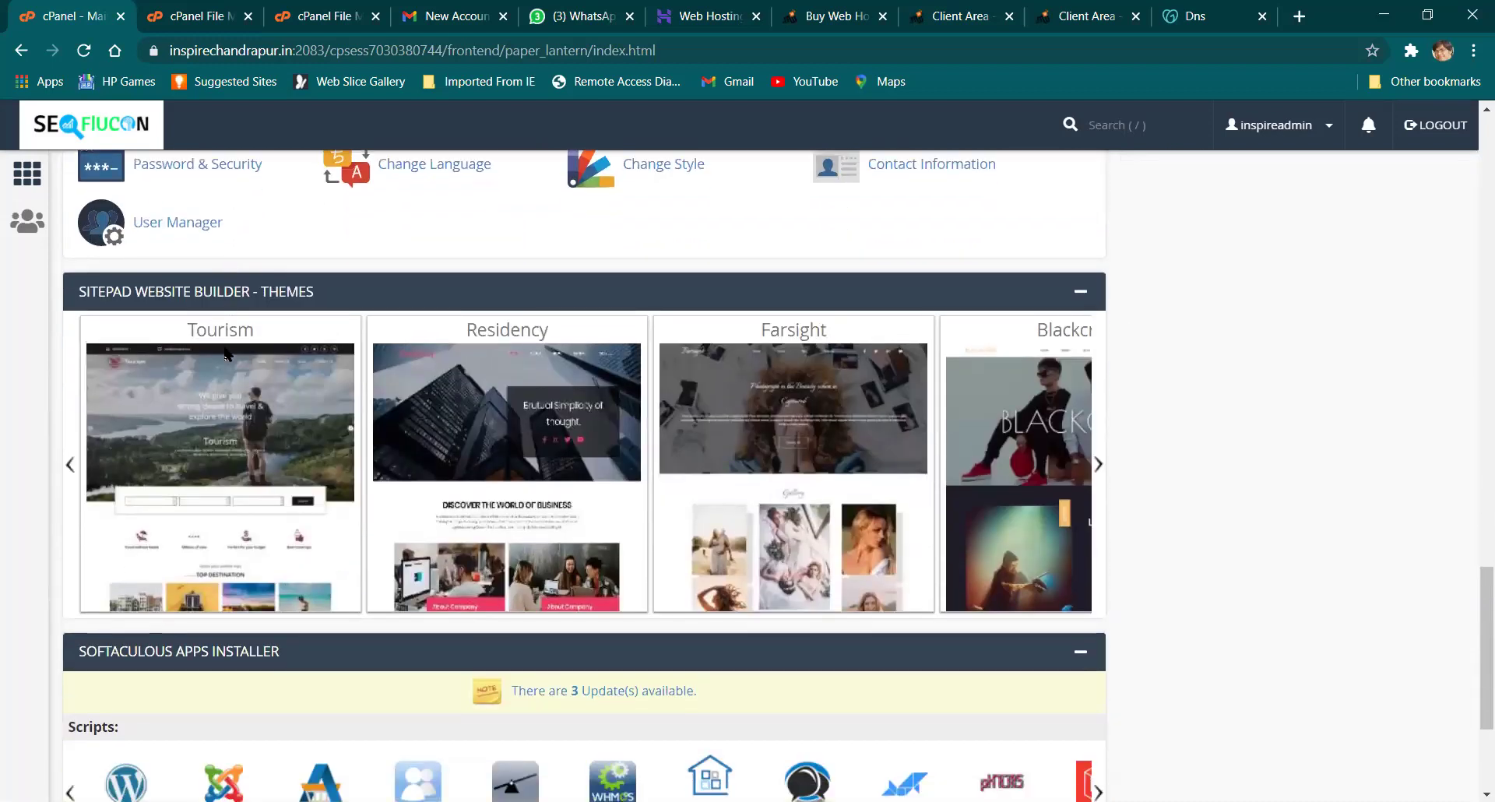
{"action": "scroll", "coordinate": [225, 354], "scroll_direction": "down", "scroll_amount": 2}
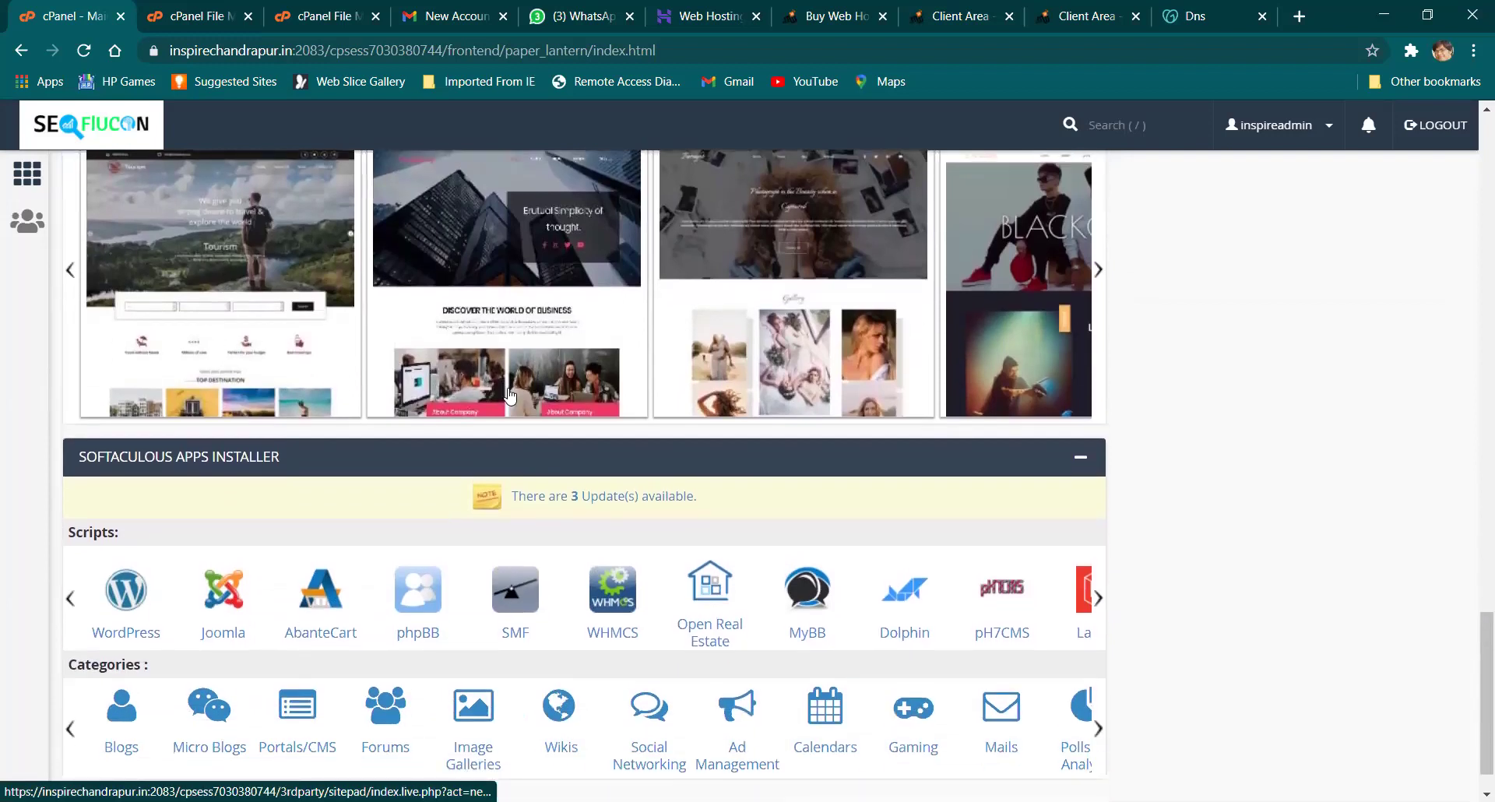
{"action": "scroll", "coordinate": [510, 397], "scroll_direction": "up", "scroll_amount": 1}
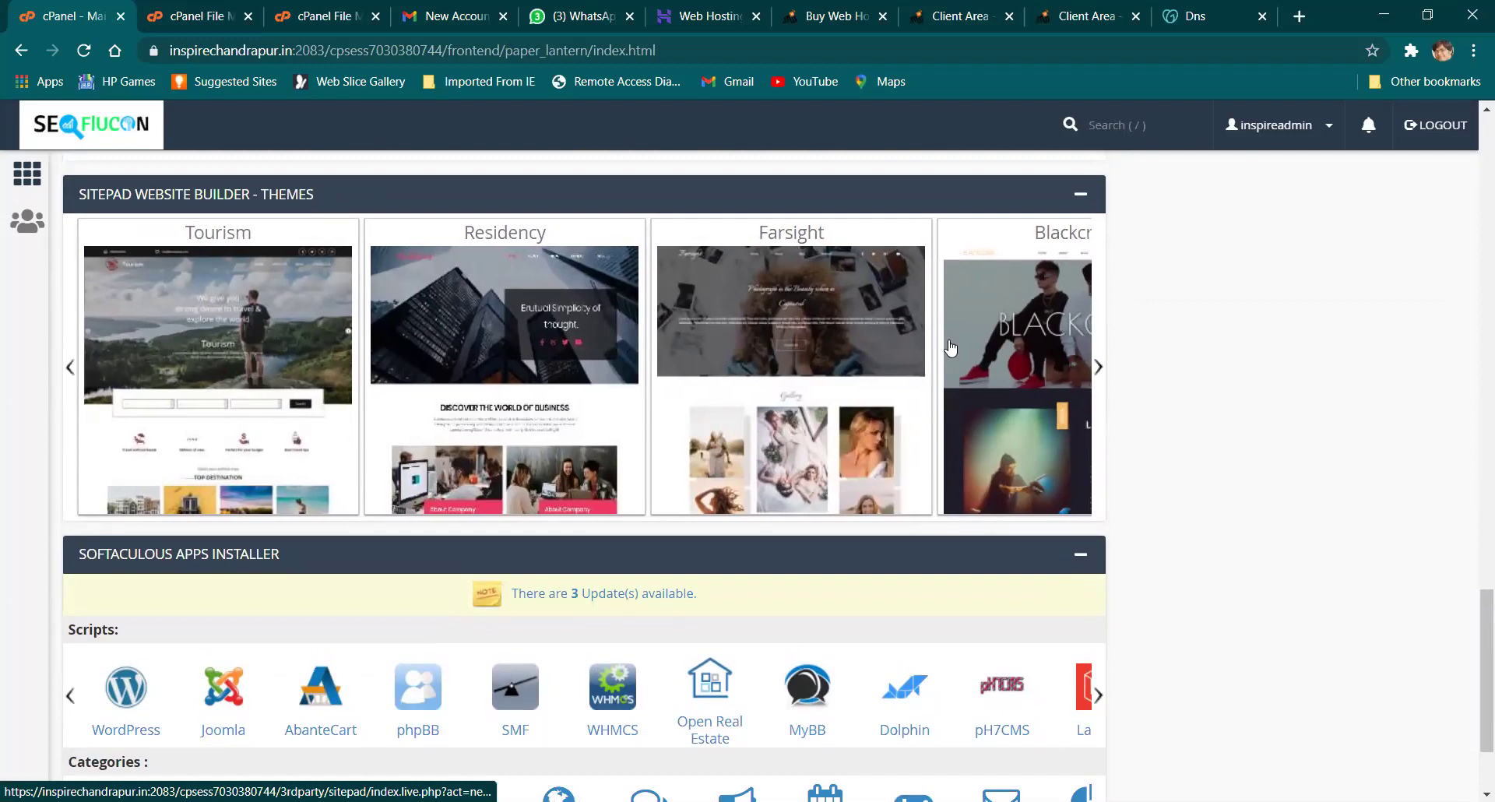
{"action": "scroll", "coordinate": [242, 518], "scroll_direction": "down", "scroll_amount": 2}
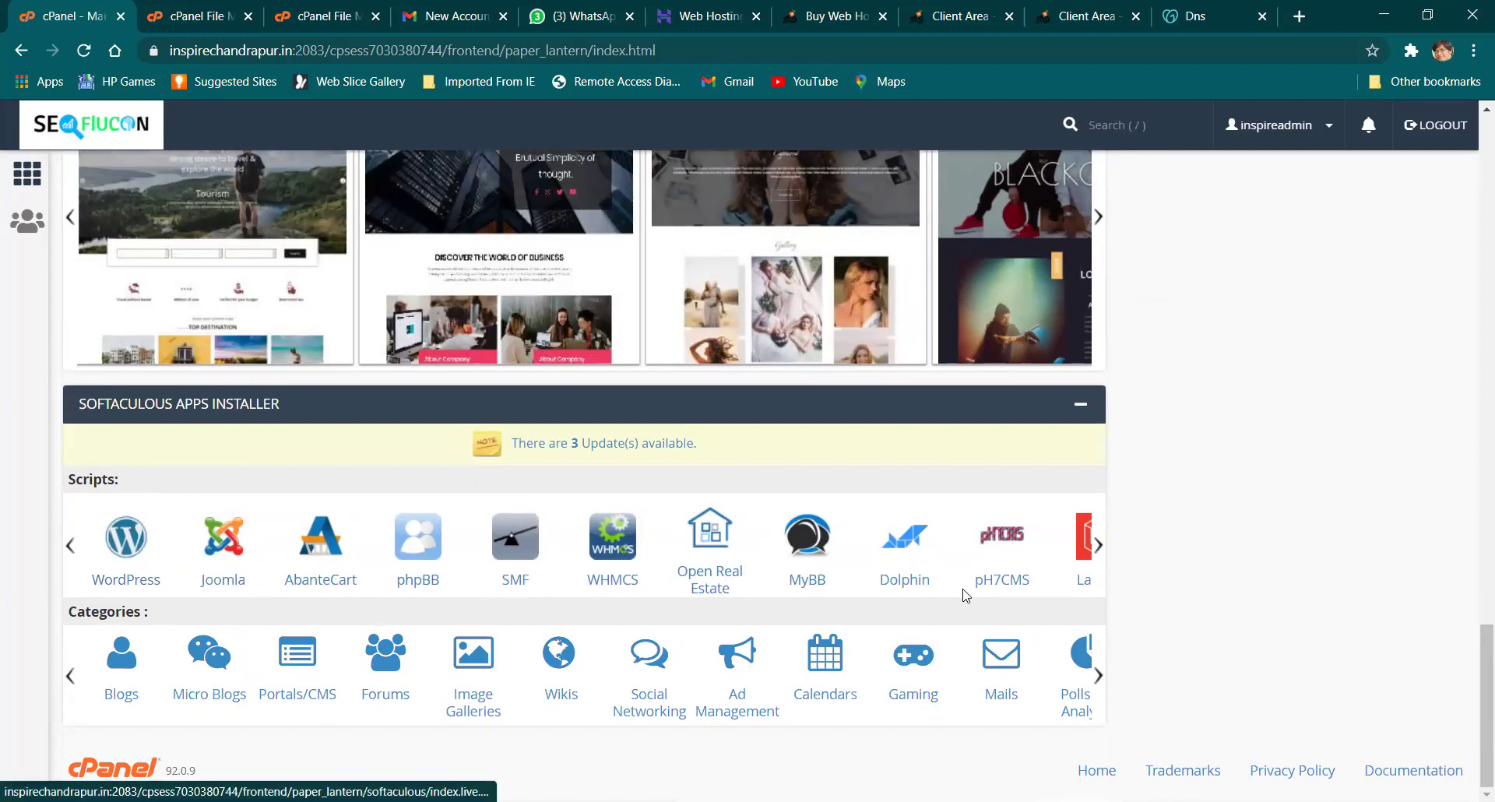
Page the Softaculous Scripts carousel forward and back until WordPress is listed first
{"action": "left_click", "coordinate": [1097, 544]}
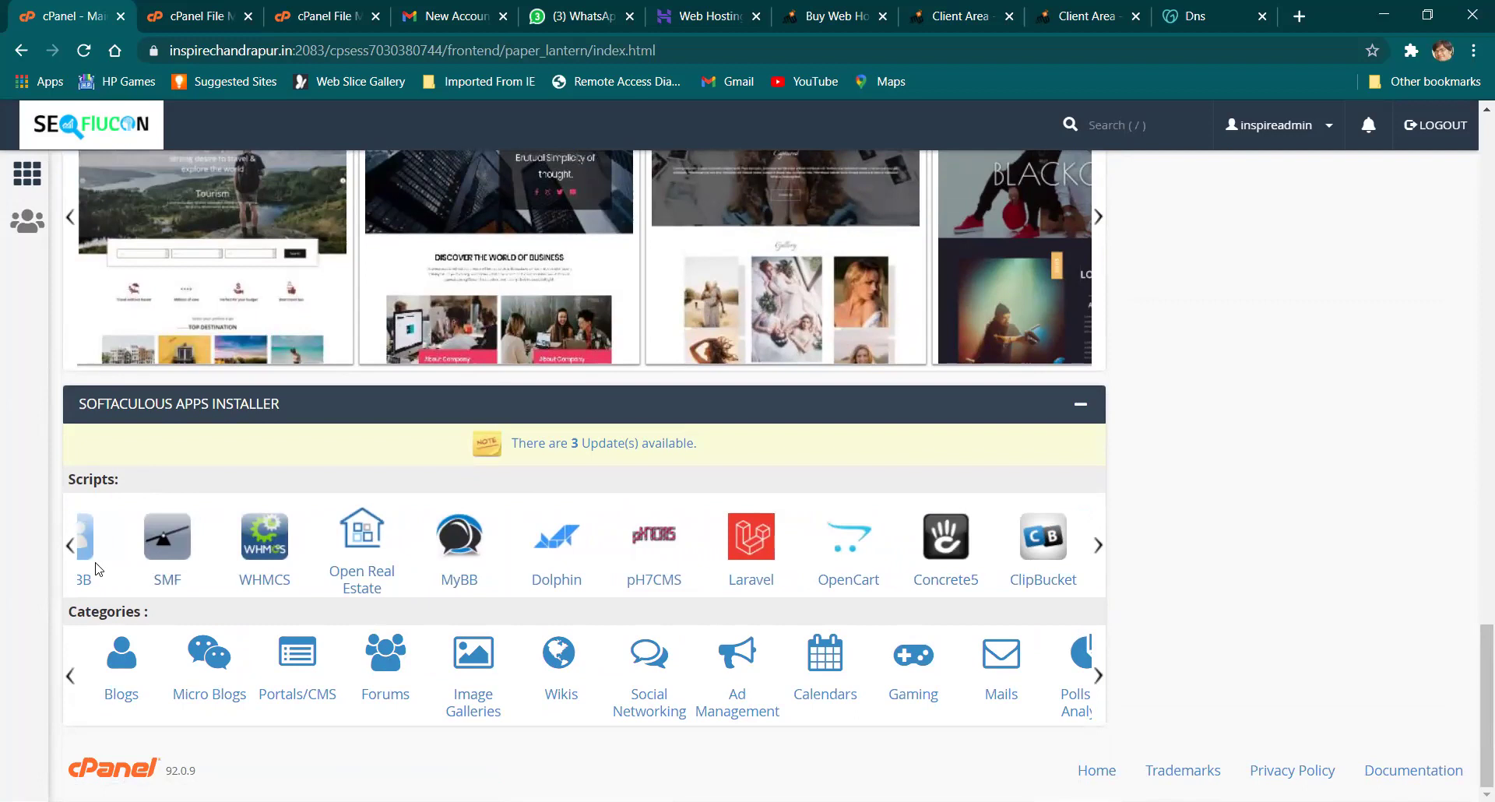
{"action": "left_click", "coordinate": [71, 547]}
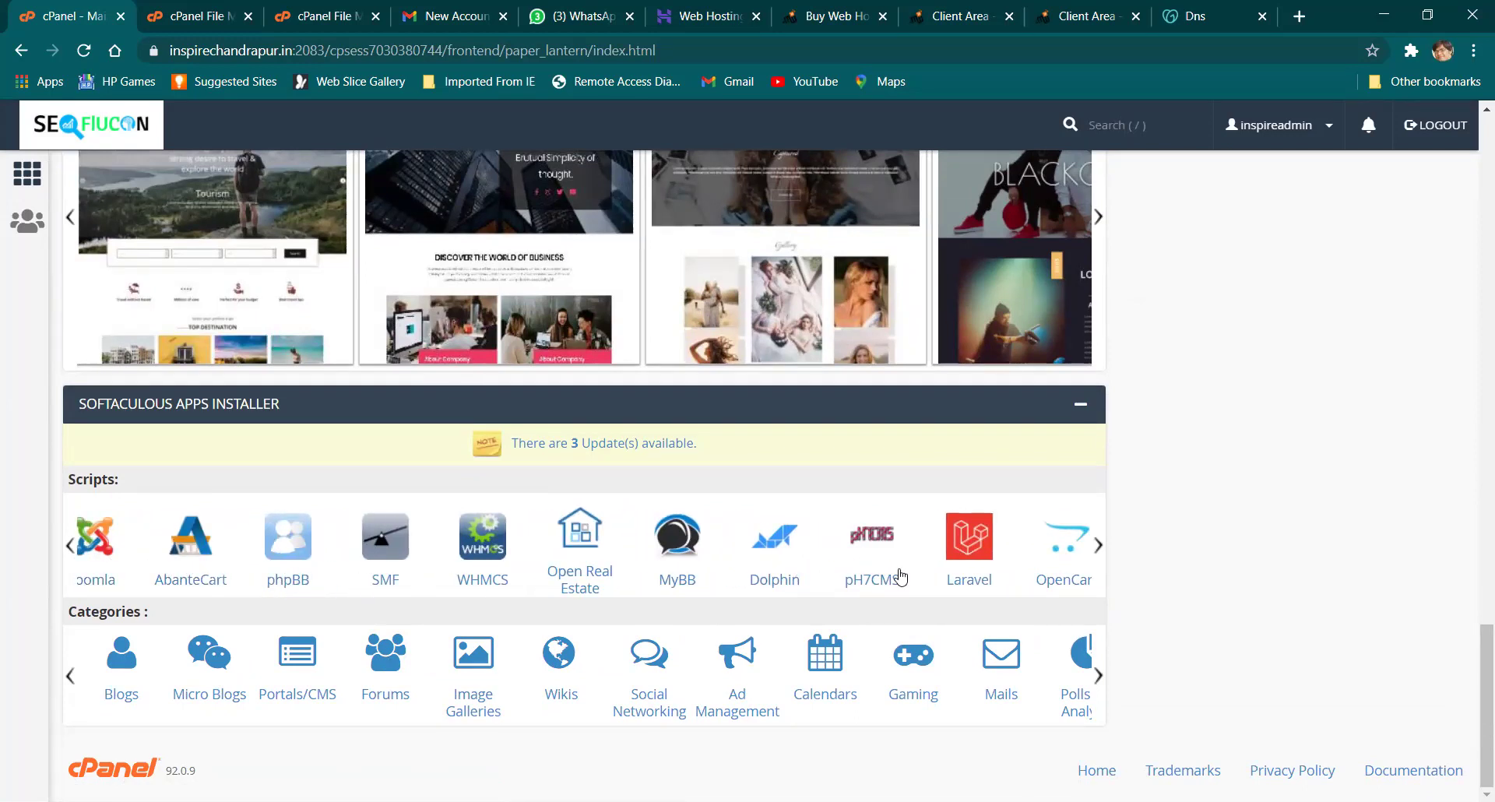
{"action": "left_click", "coordinate": [1091, 554]}
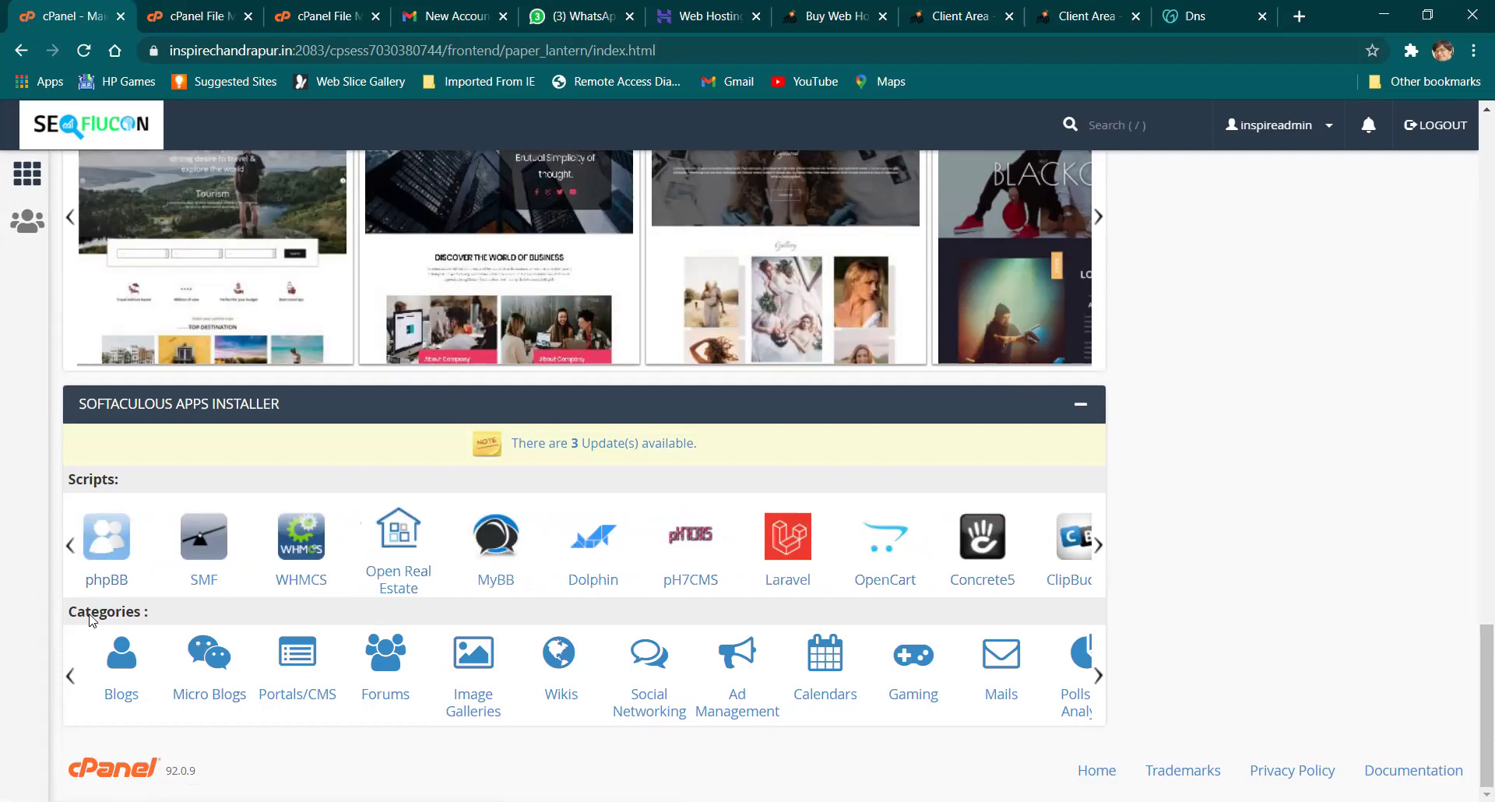
{"action": "mouse_move", "coordinate": [63, 557]}
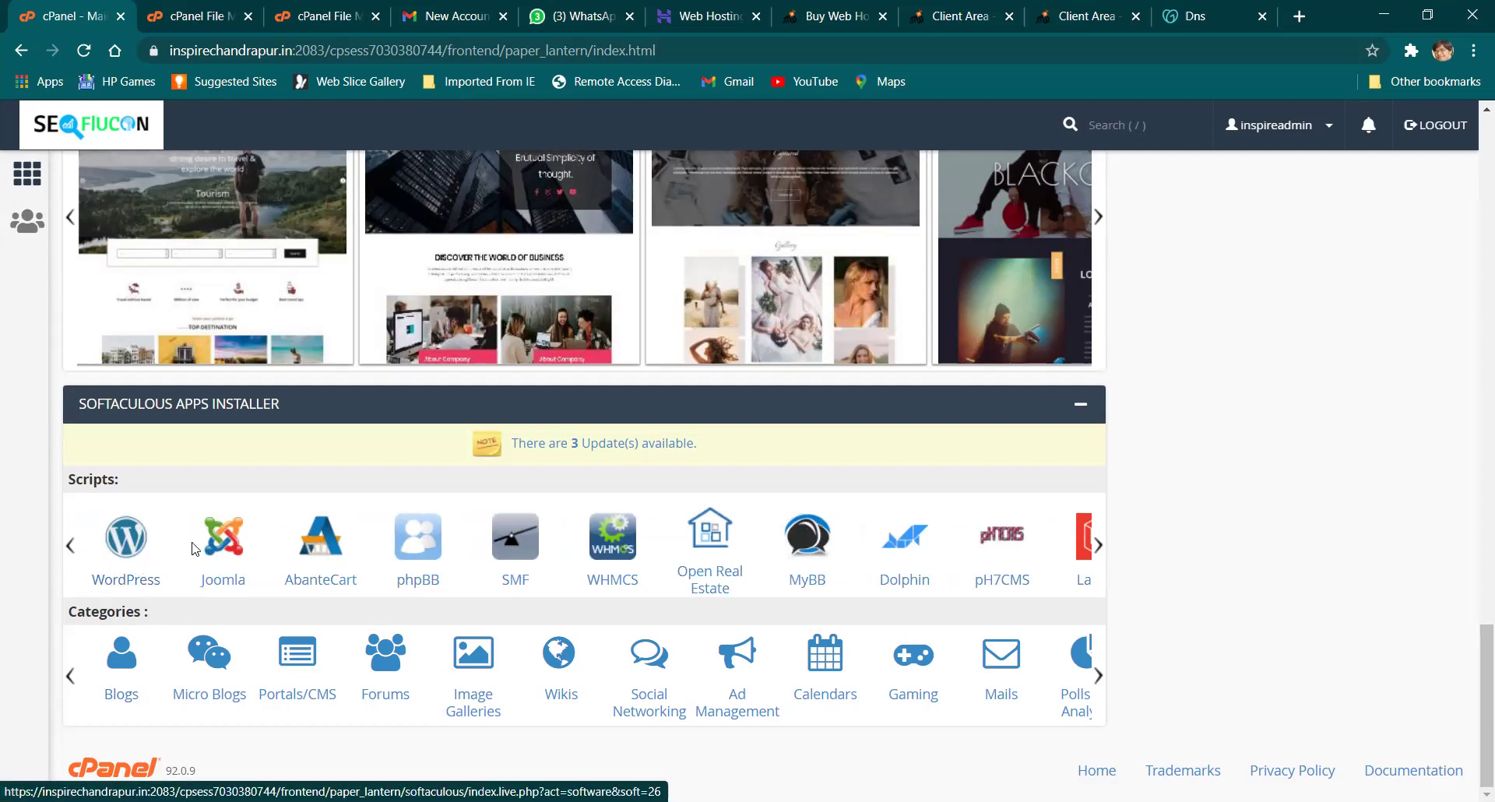
{"action": "scroll", "coordinate": [243, 515], "scroll_direction": "up", "scroll_amount": 20}
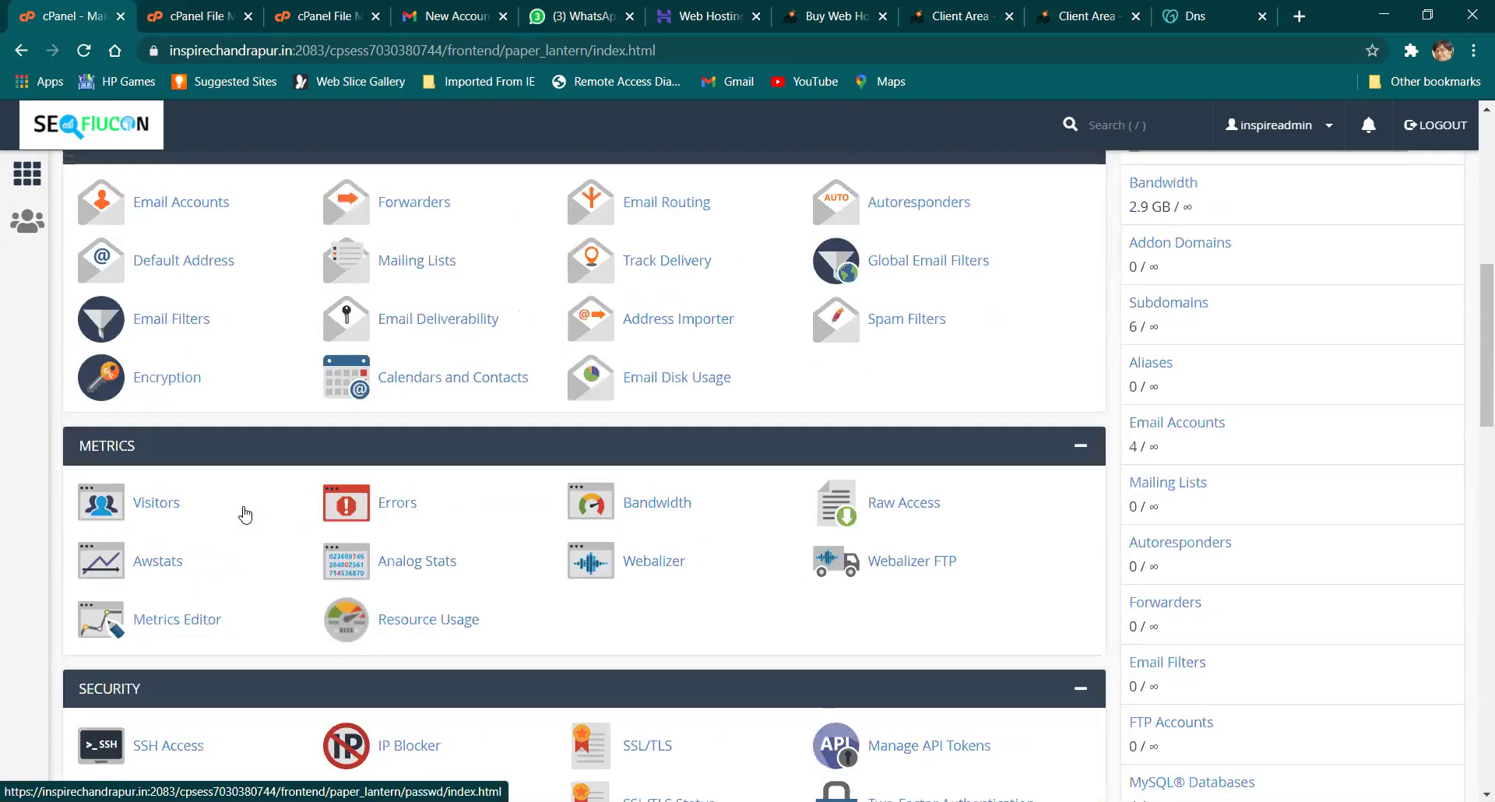
{"action": "scroll", "coordinate": [245, 514], "scroll_direction": "up", "scroll_amount": 10}
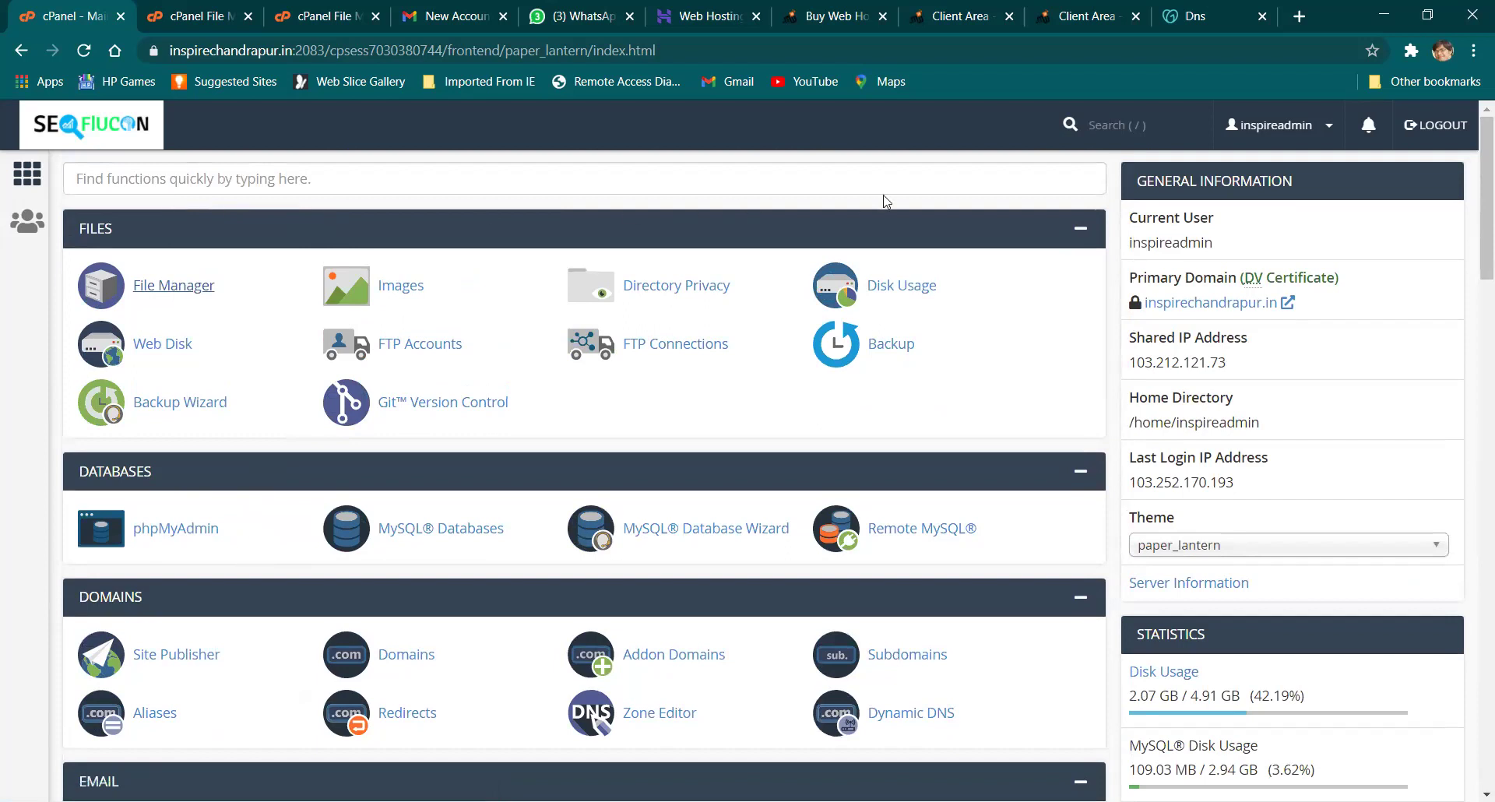
{"action": "scroll", "coordinate": [770, 338], "scroll_direction": "down", "scroll_amount": 5}
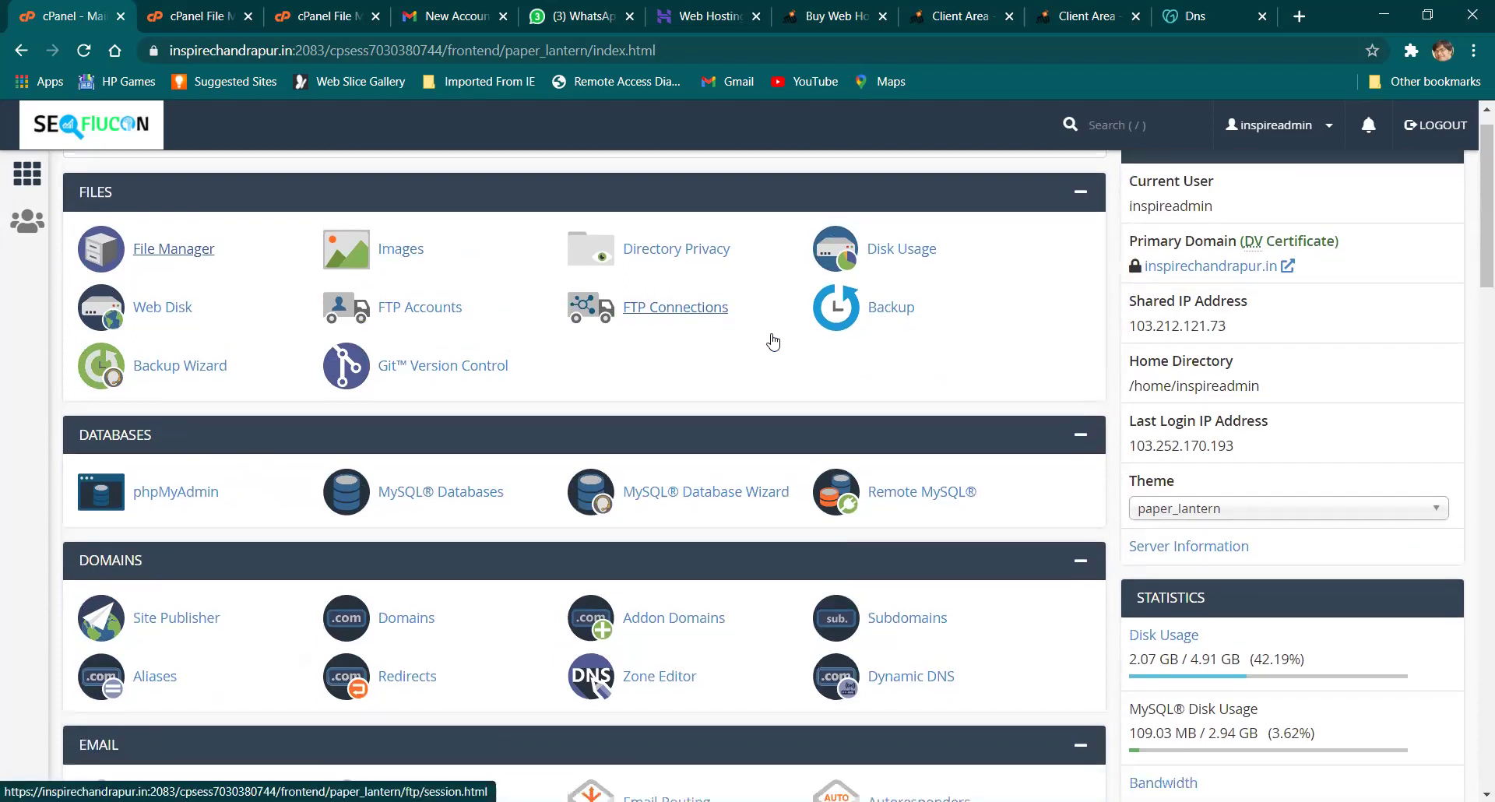
{"action": "scroll", "coordinate": [774, 340], "scroll_direction": "down", "scroll_amount": 6}
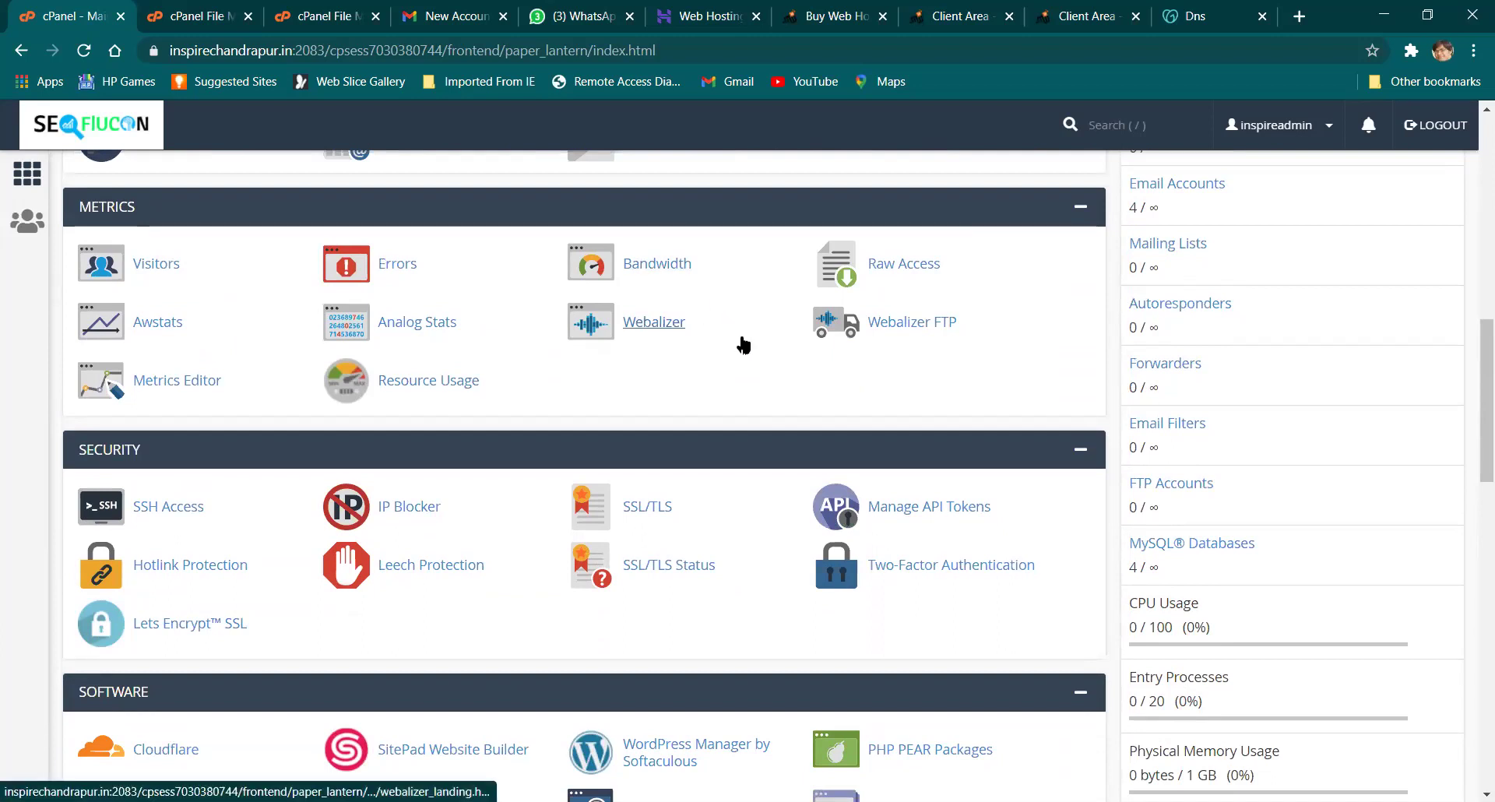
{"action": "scroll", "coordinate": [741, 342], "scroll_direction": "down", "scroll_amount": 3}
{"action": "scroll", "coordinate": [744, 345], "scroll_direction": "down", "scroll_amount": 9}
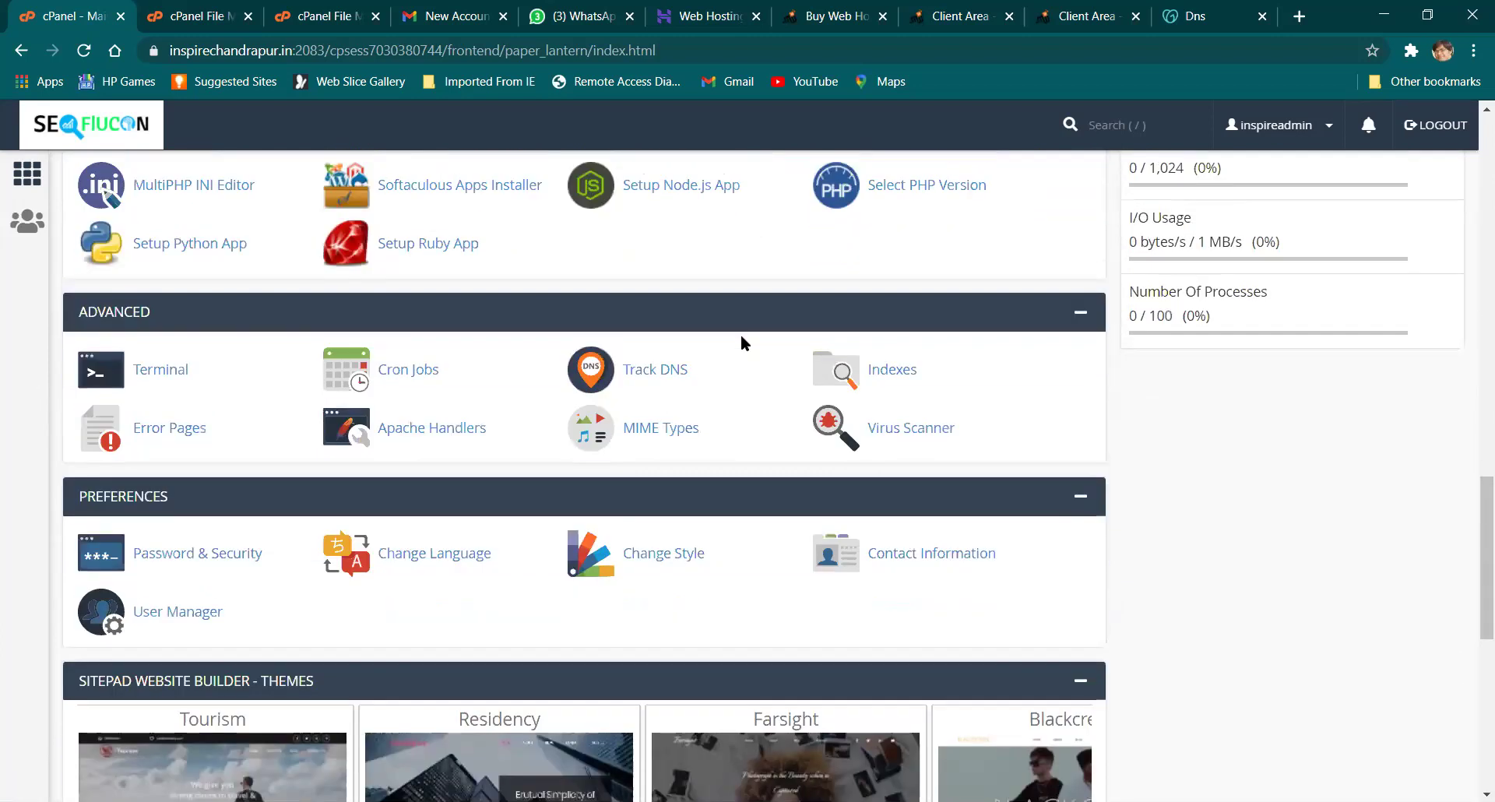
{"action": "scroll", "coordinate": [741, 334], "scroll_direction": "down", "scroll_amount": 4}
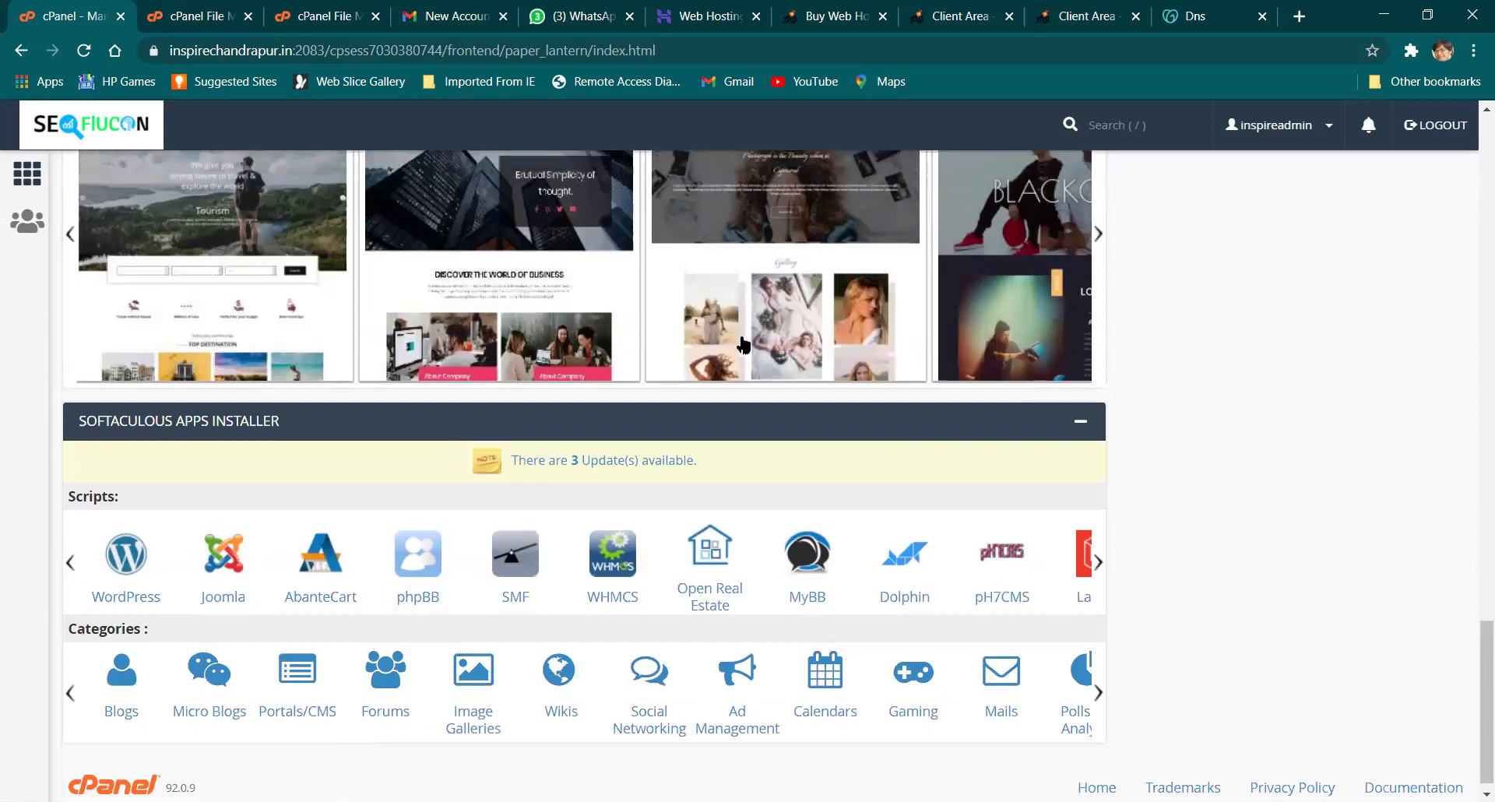
{"action": "scroll", "coordinate": [742, 340], "scroll_direction": "up", "scroll_amount": 6}
{"action": "scroll", "coordinate": [743, 345], "scroll_direction": "up", "scroll_amount": 9}
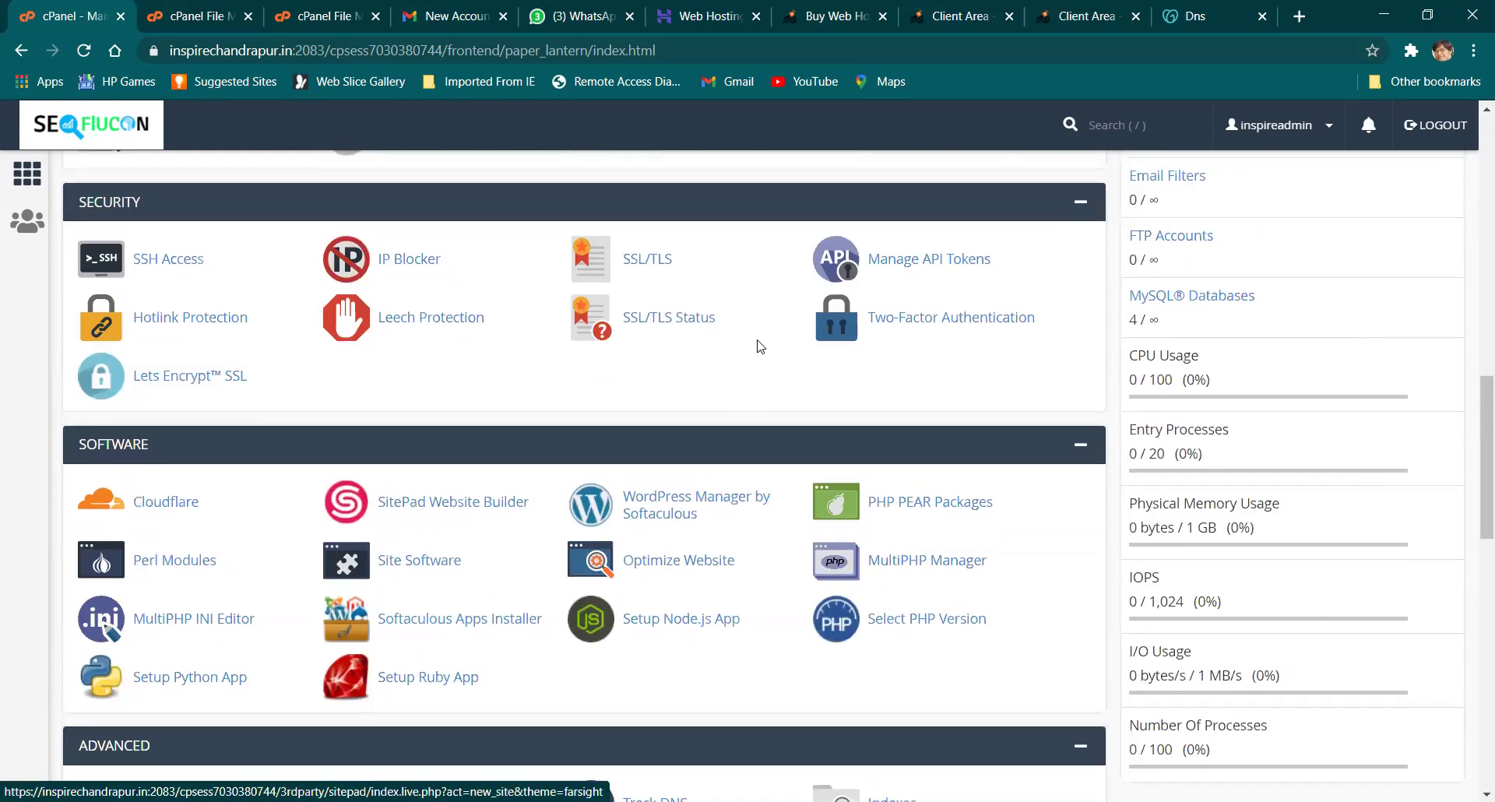
{"action": "scroll", "coordinate": [759, 346], "scroll_direction": "up", "scroll_amount": 4}
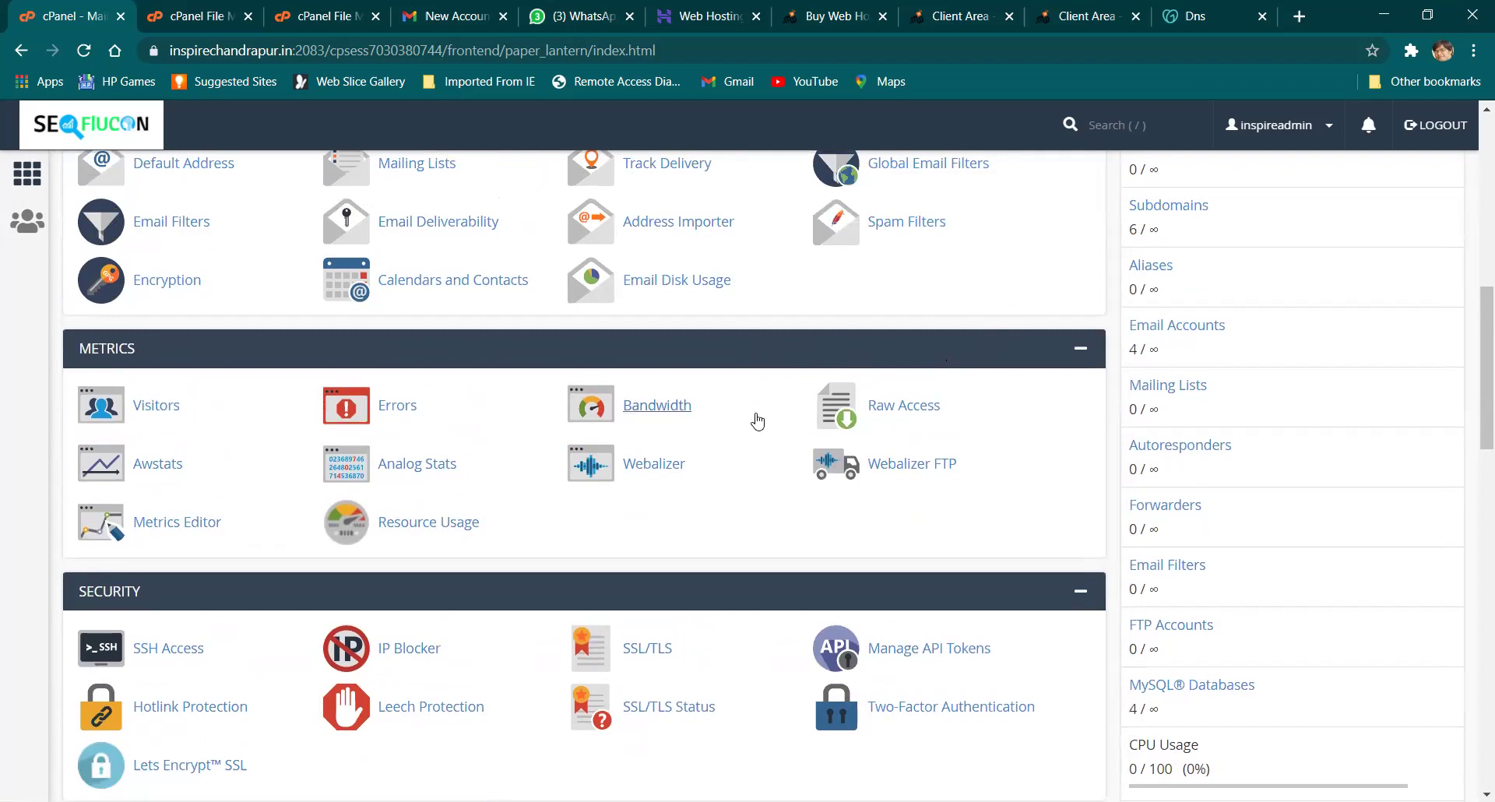
{"action": "scroll", "coordinate": [759, 419], "scroll_direction": "down", "scroll_amount": 4}
{"action": "scroll", "coordinate": [759, 422], "scroll_direction": "down", "scroll_amount": 10}
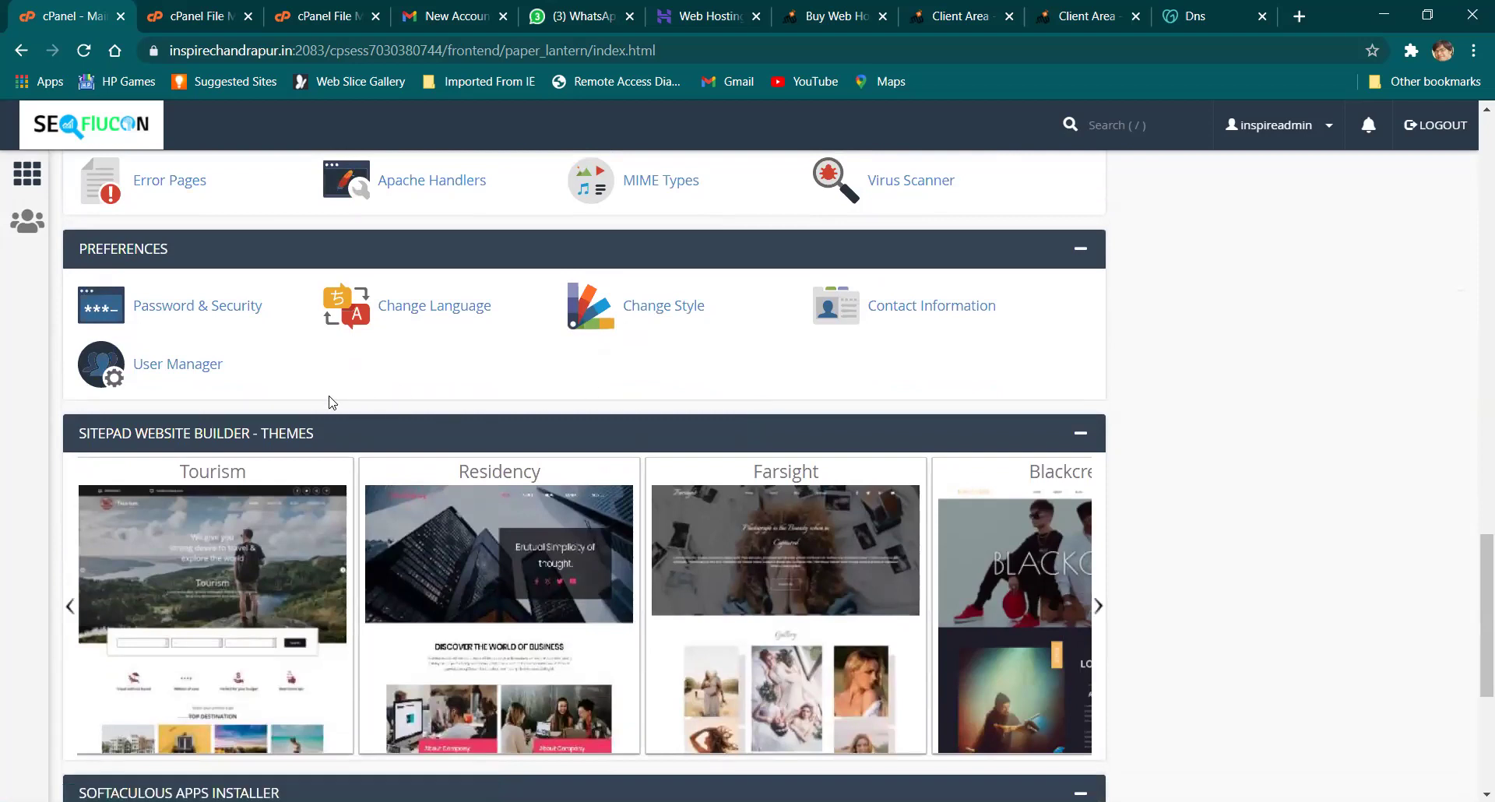
{"action": "scroll", "coordinate": [348, 446], "scroll_direction": "down", "scroll_amount": 5}
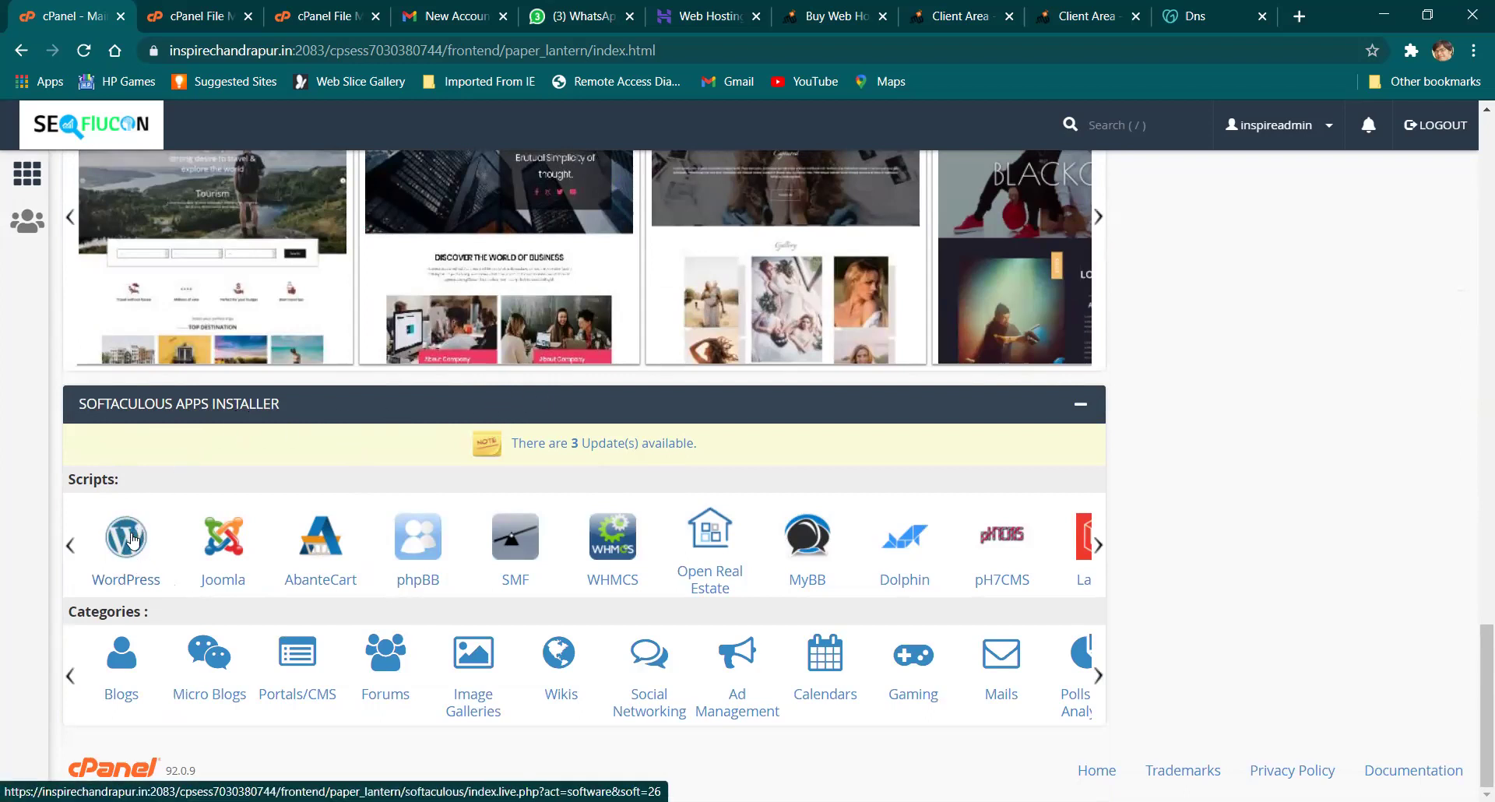
{"action": "left_click", "coordinate": [133, 539]}
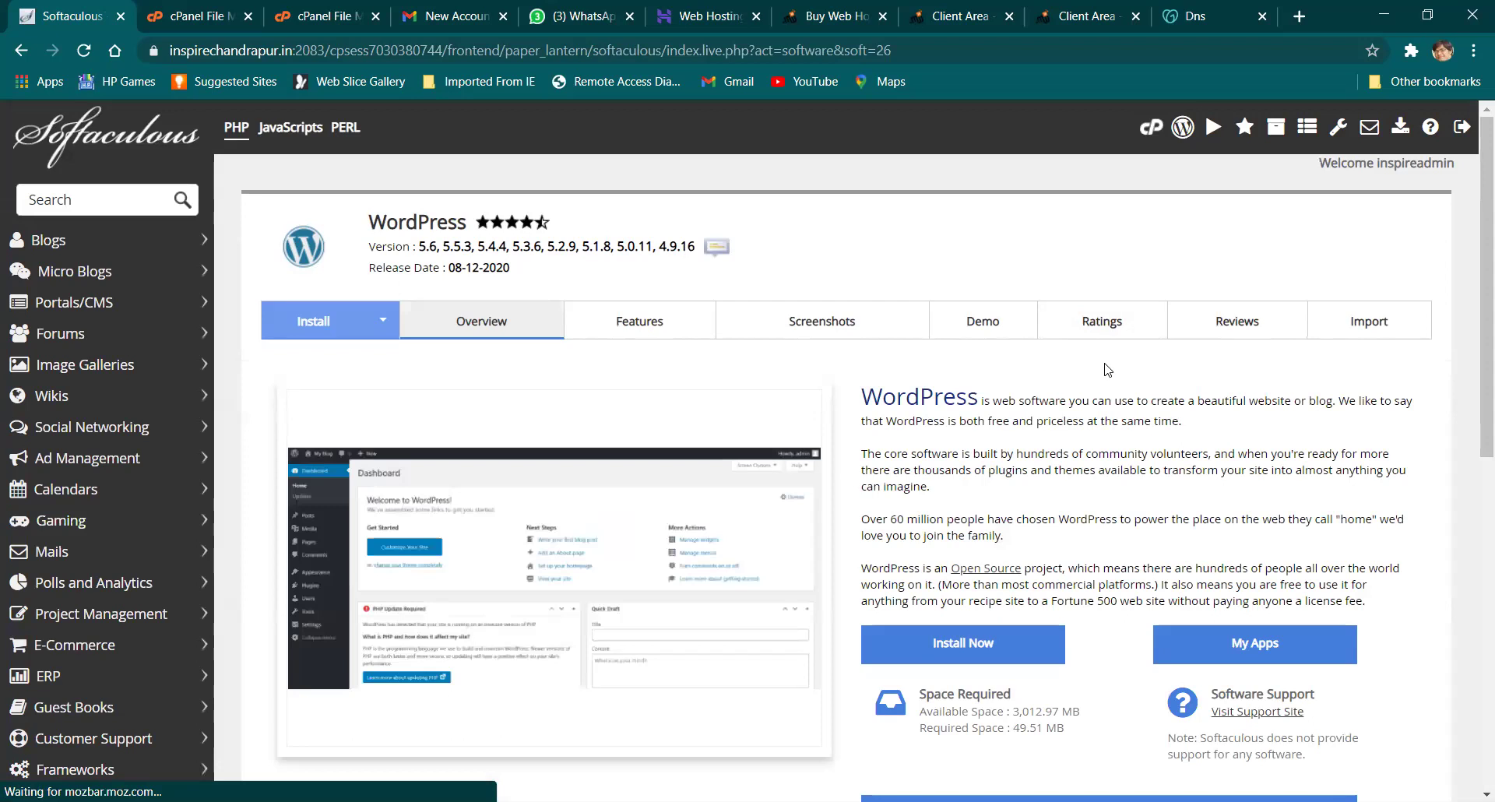
Review the four current WordPress installations on the WordPress app page before starting a new install
{"action": "scroll", "coordinate": [1107, 366], "scroll_direction": "down", "scroll_amount": 2}
{"action": "scroll", "coordinate": [1107, 370], "scroll_direction": "down", "scroll_amount": 3}
{"action": "scroll", "coordinate": [934, 478], "scroll_direction": "down", "scroll_amount": 3}
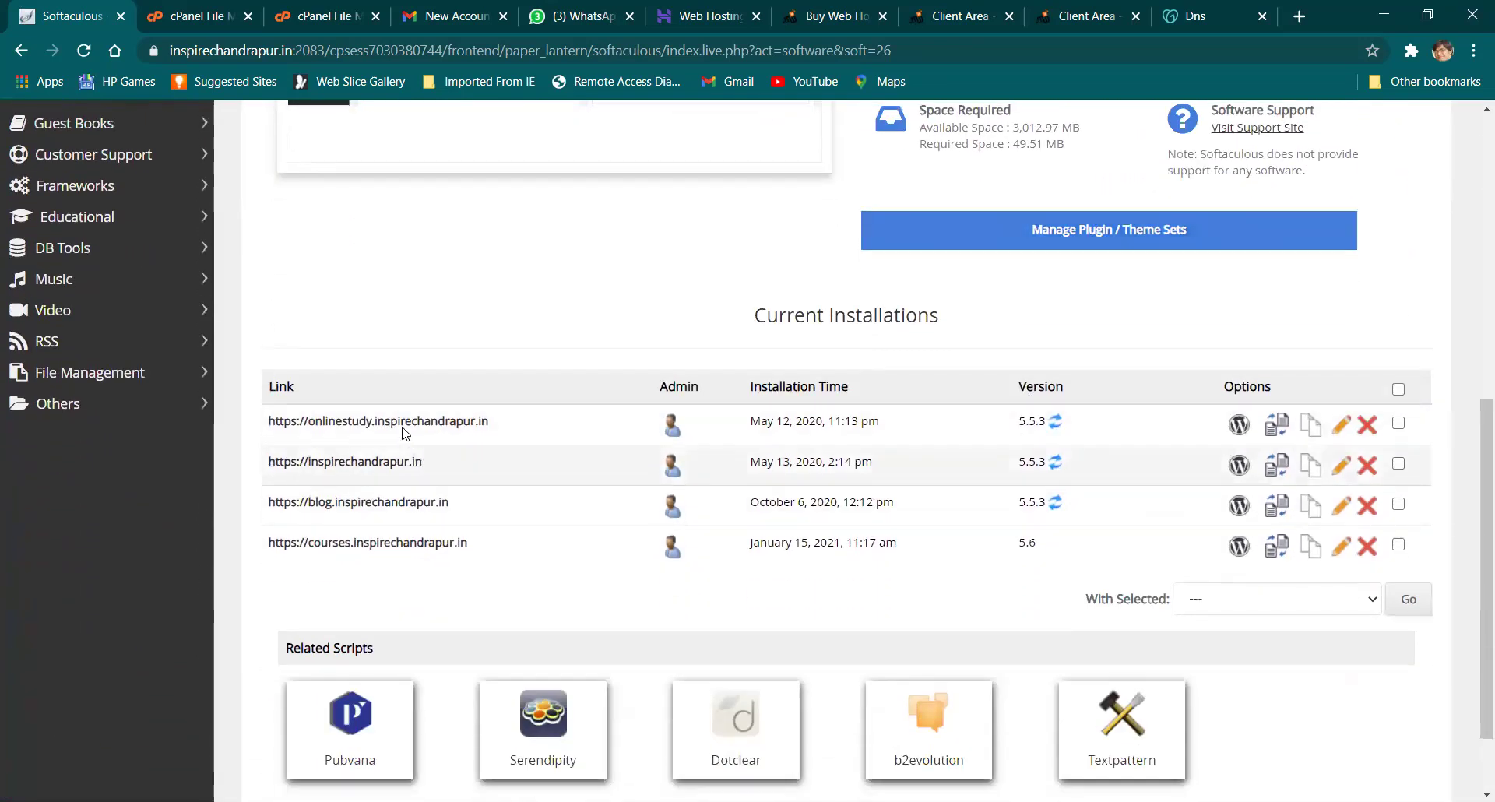
{"action": "left_click_drag", "start_coordinate": [394, 397], "coordinate": [395, 588]}
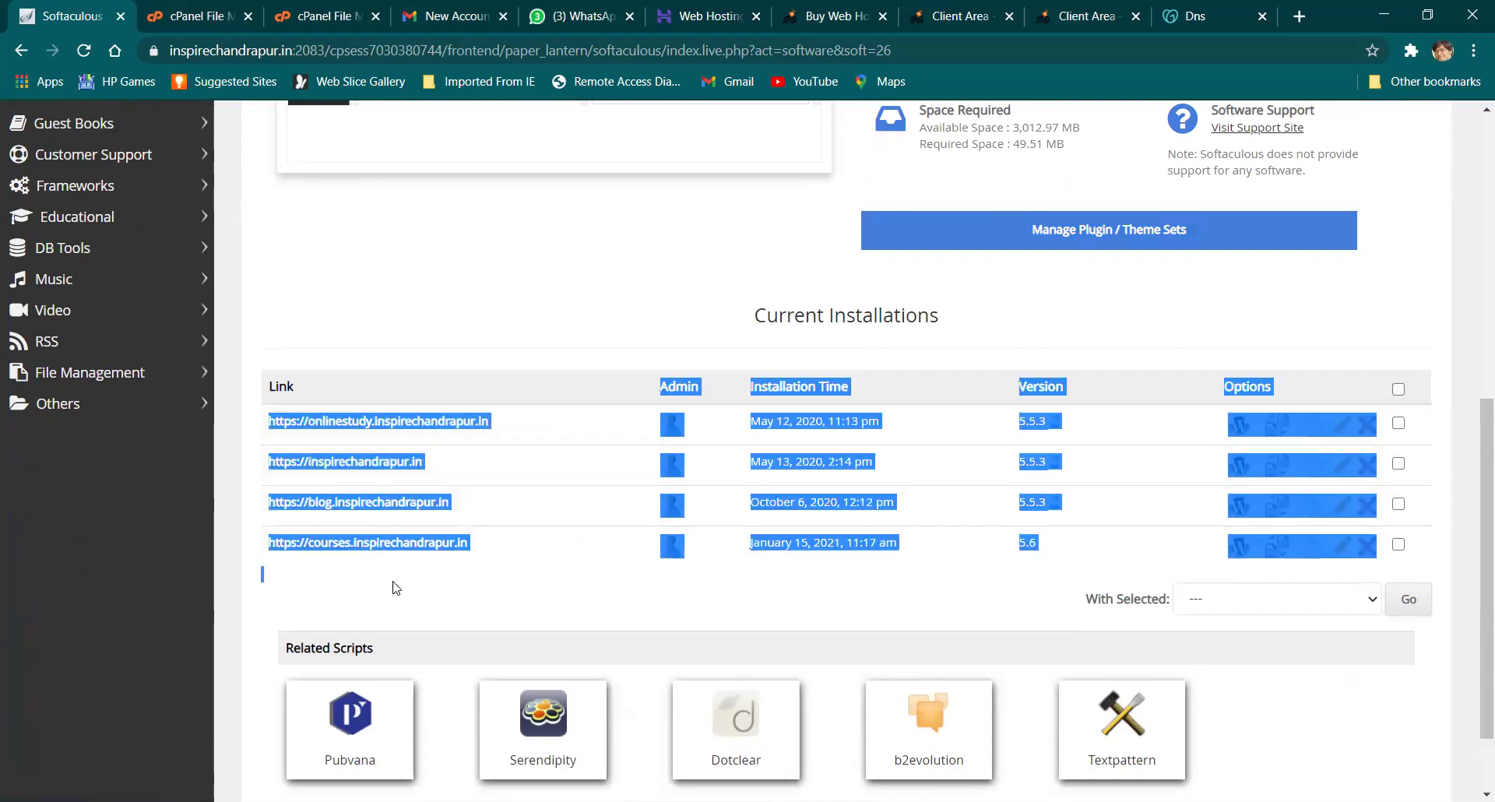
{"action": "left_click", "coordinate": [434, 587]}
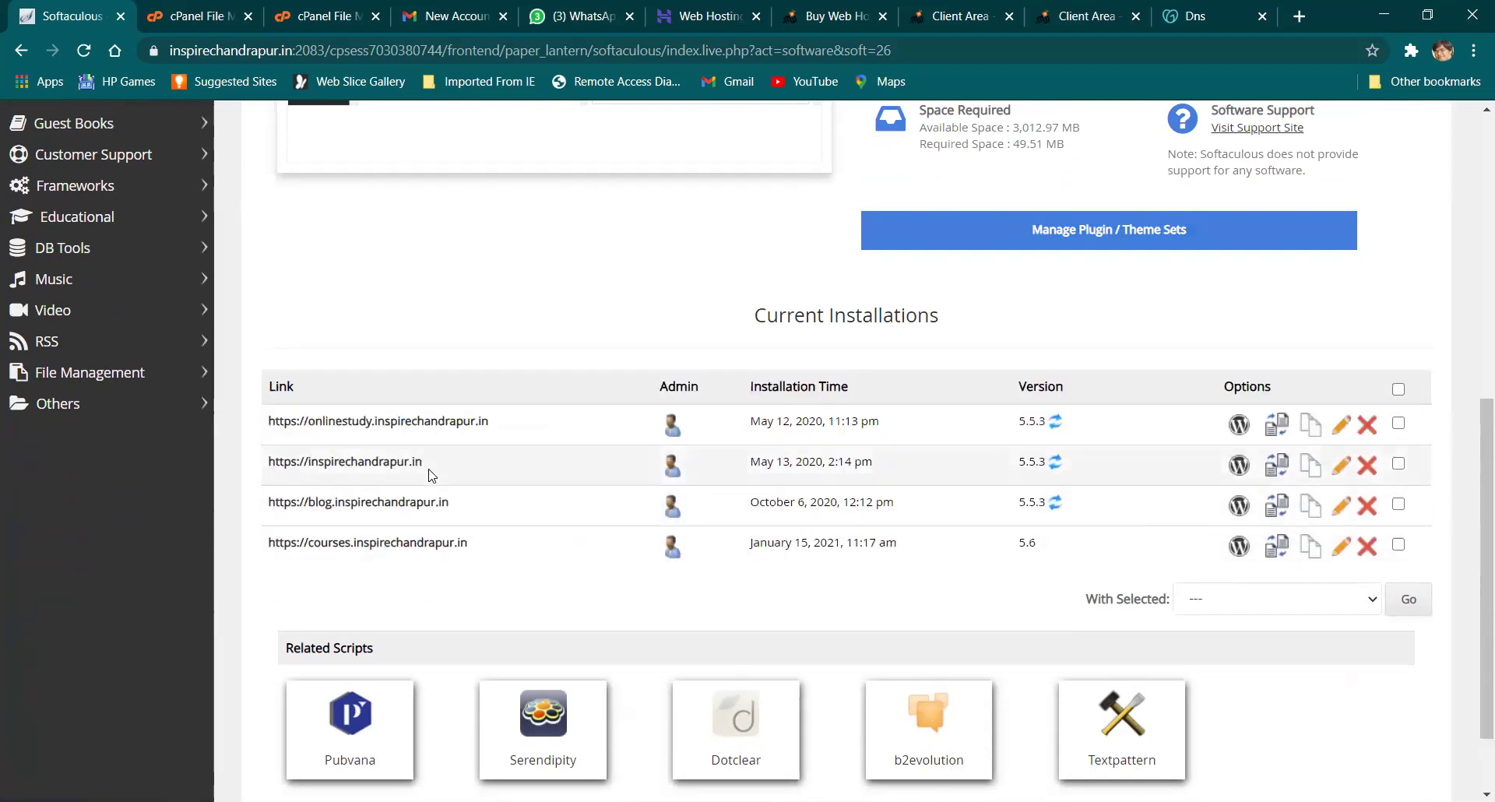
{"action": "scroll", "coordinate": [580, 385], "scroll_direction": "up", "scroll_amount": 5}
{"action": "scroll", "coordinate": [580, 385], "scroll_direction": "up", "scroll_amount": 3}
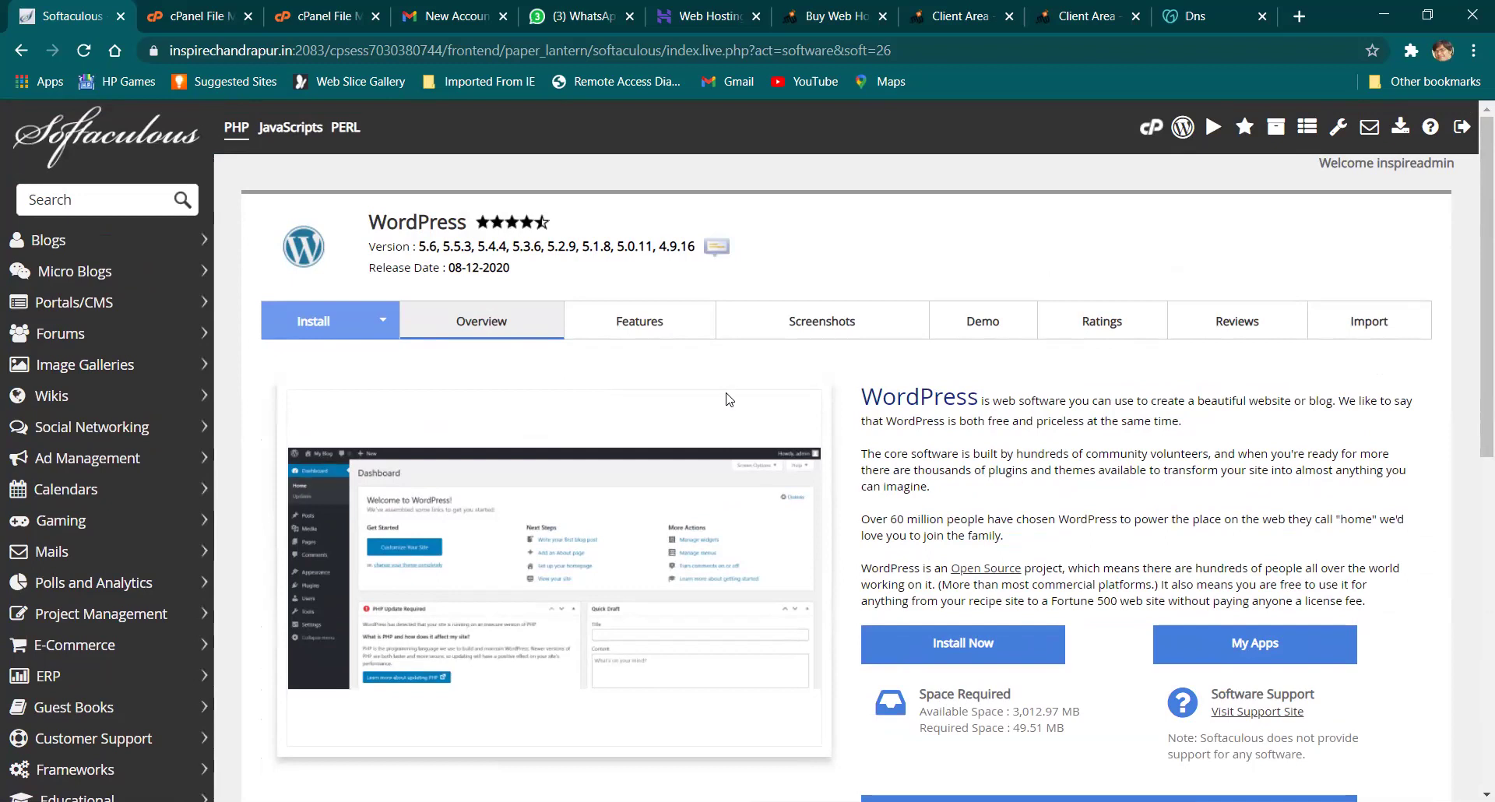
{"action": "scroll", "coordinate": [786, 382], "scroll_direction": "down", "scroll_amount": 3}
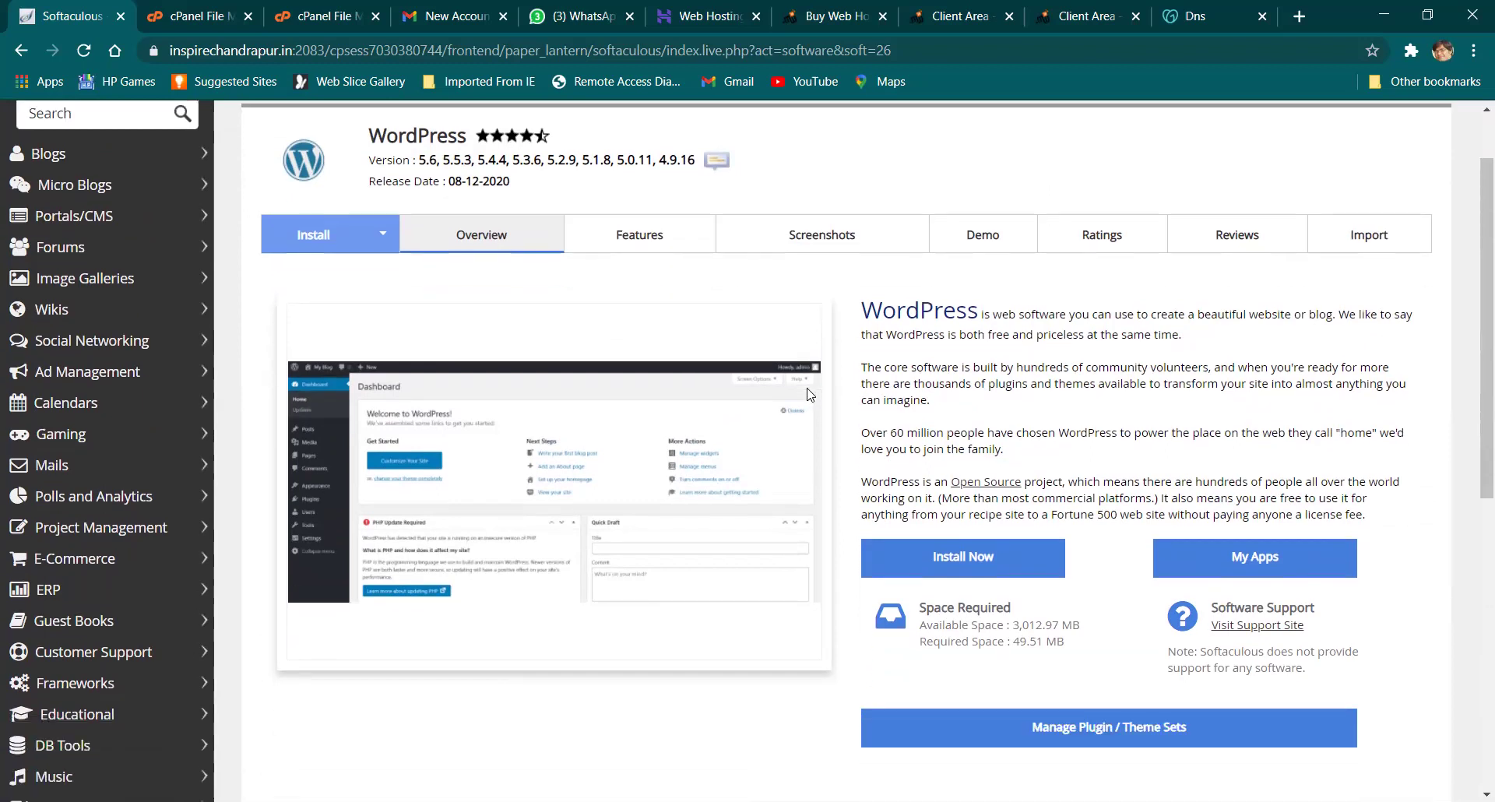
{"action": "scroll", "coordinate": [772, 376], "scroll_direction": "up", "scroll_amount": 3}
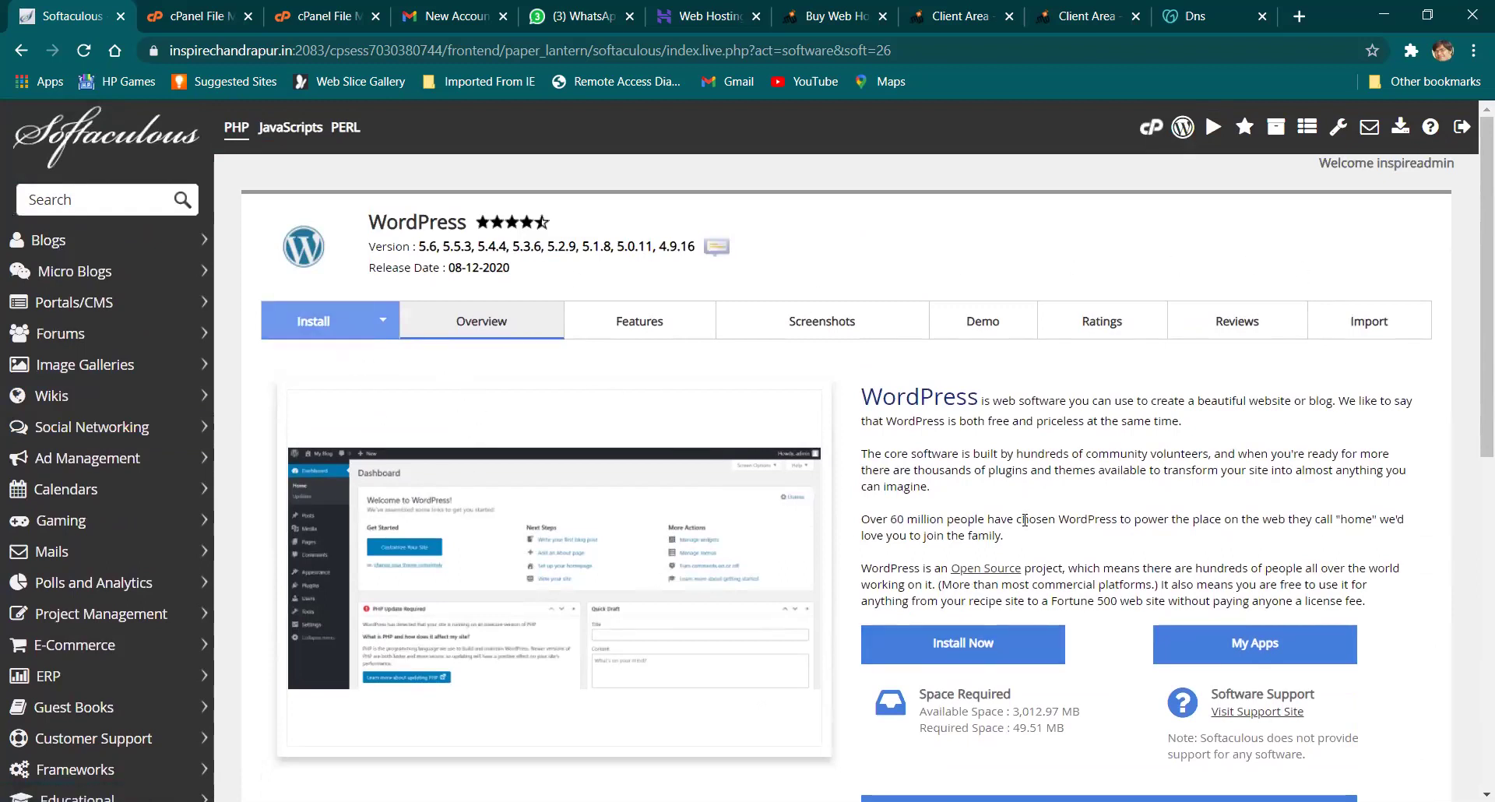
{"action": "scroll", "coordinate": [1051, 507], "scroll_direction": "down", "scroll_amount": 3}
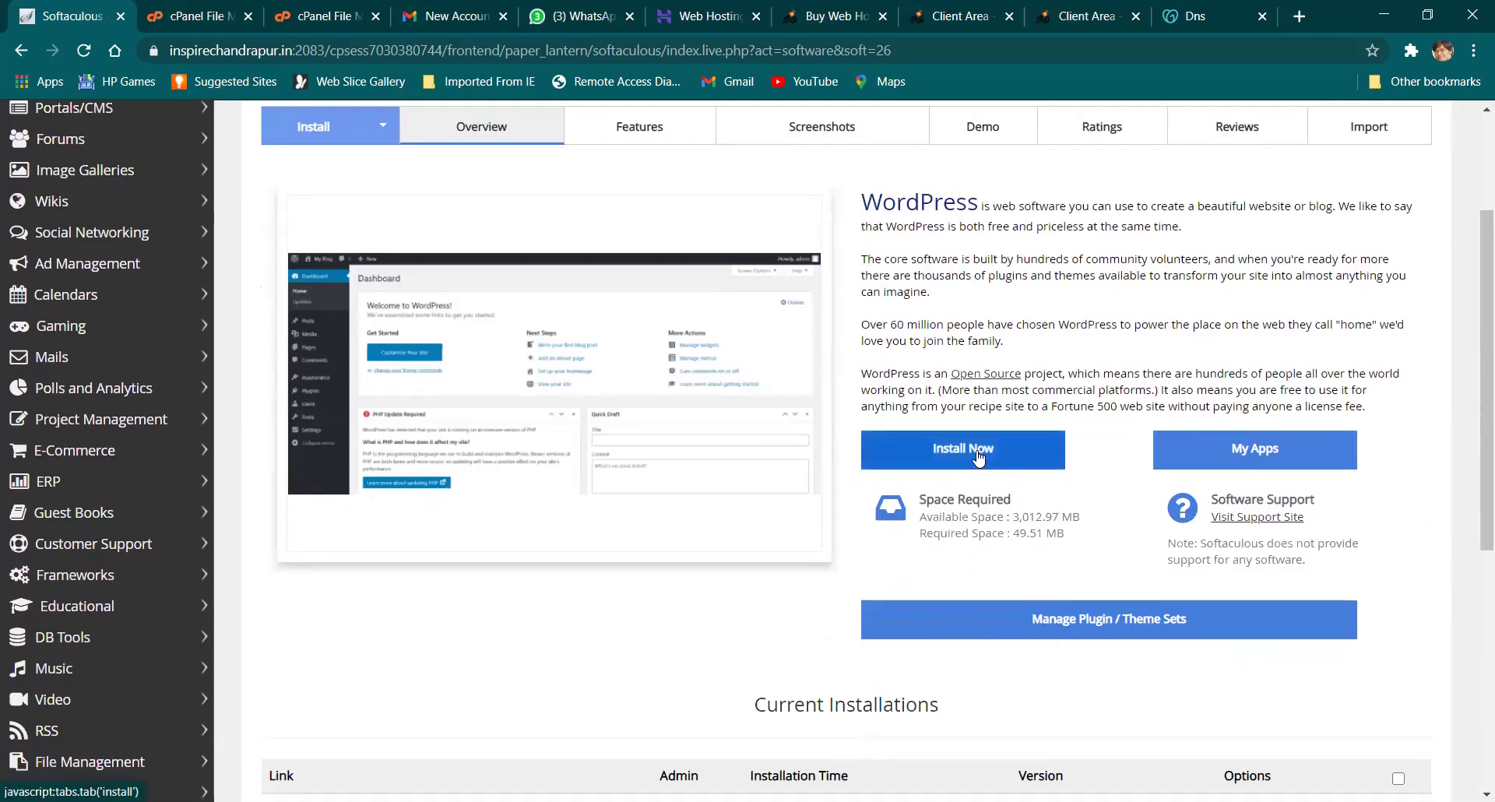
{"action": "left_click", "coordinate": [977, 450]}
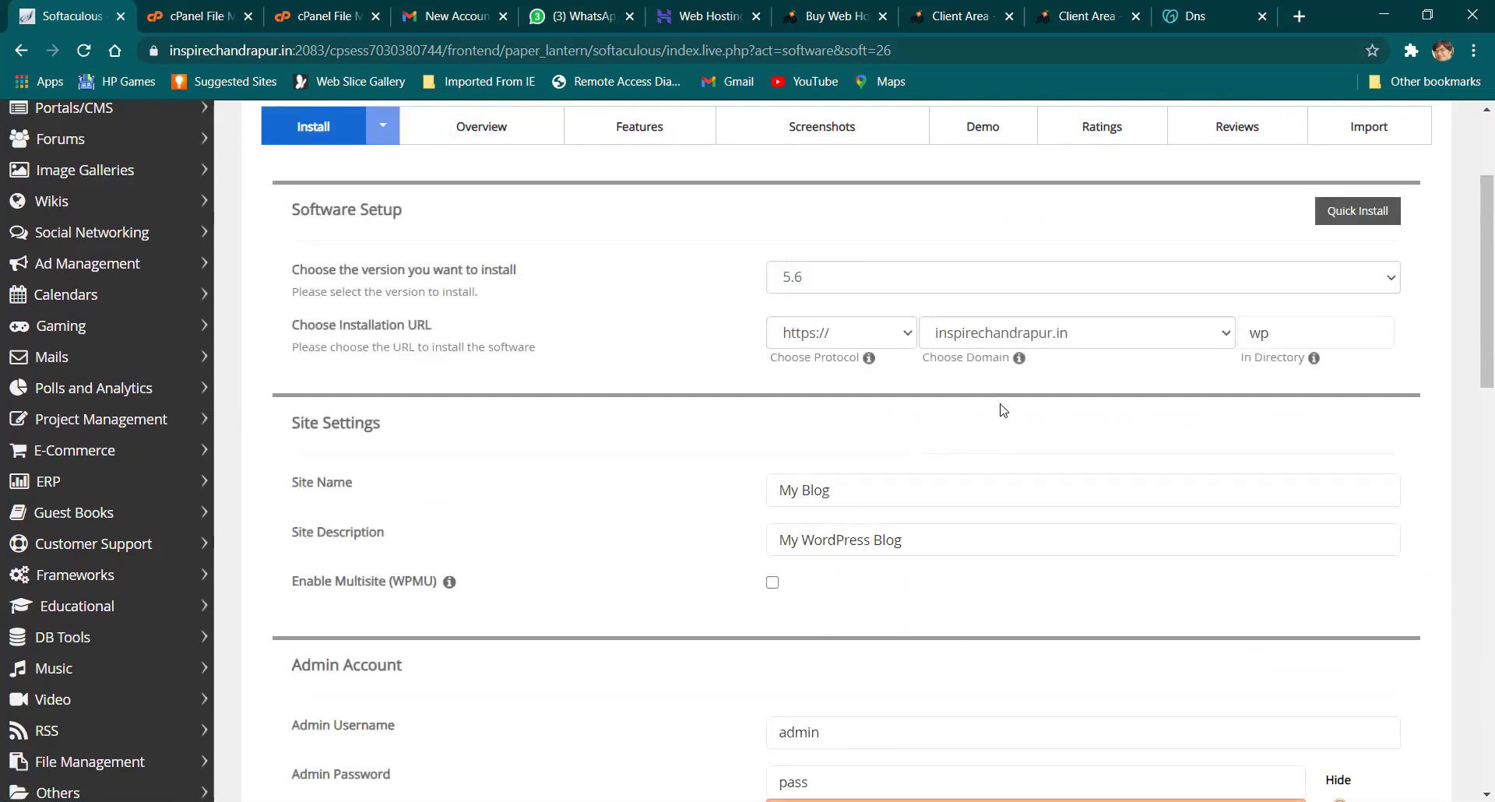
{"action": "left_click", "coordinate": [966, 283]}
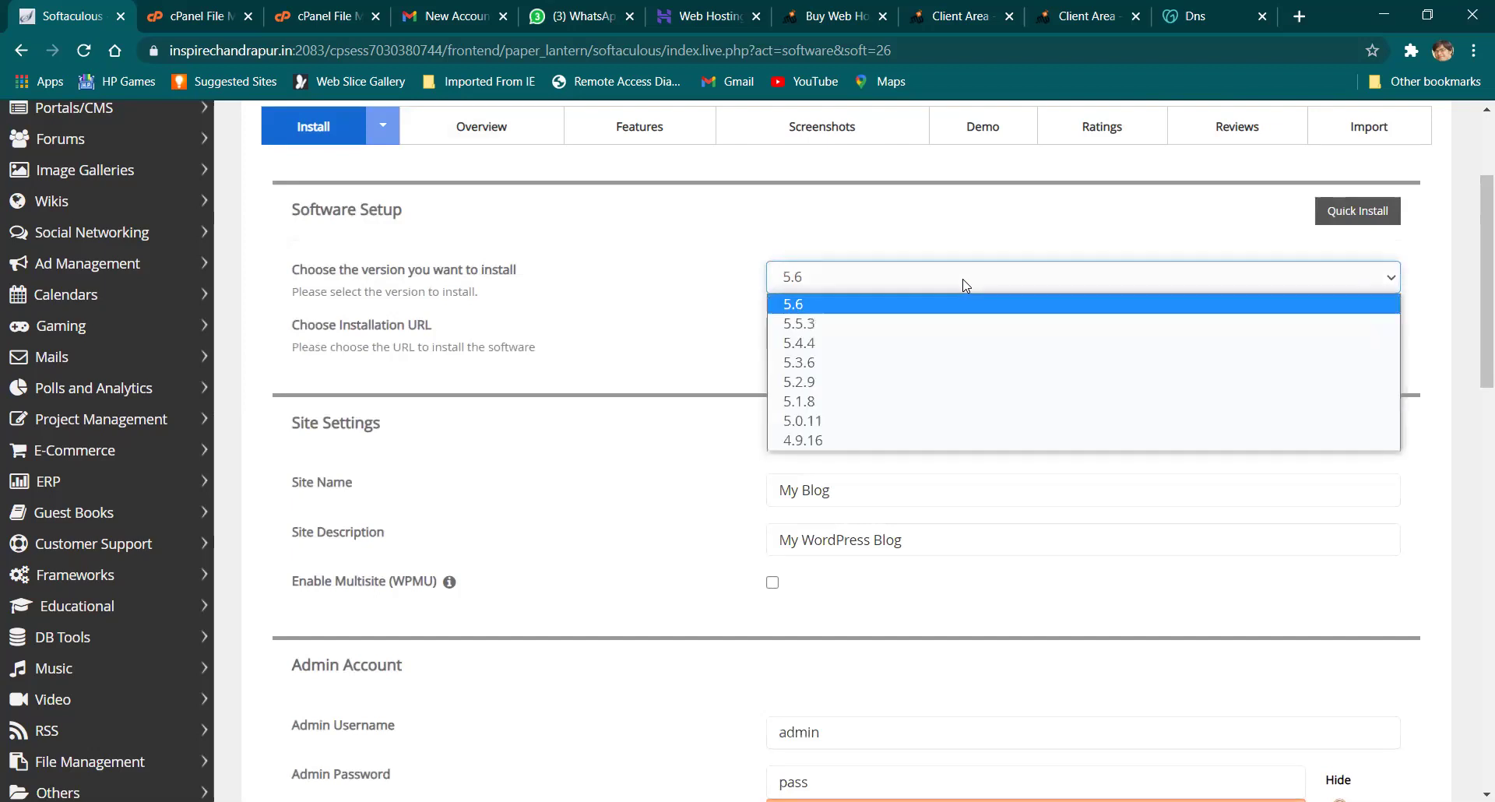
{"action": "left_click", "coordinate": [965, 284]}
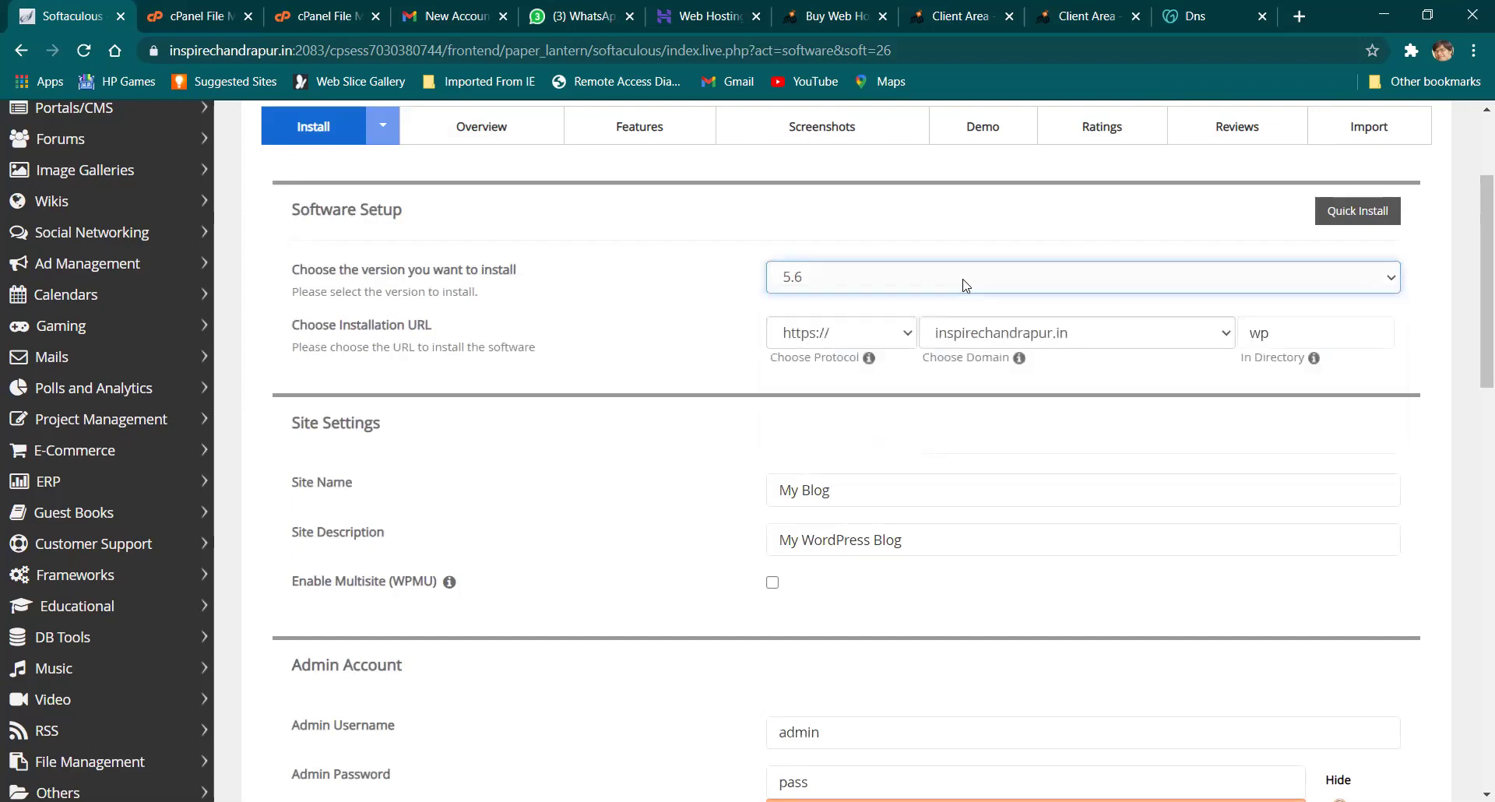
{"action": "left_click", "coordinate": [827, 287]}
{"action": "left_click", "coordinate": [827, 287]}
{"action": "left_click", "coordinate": [884, 277]}
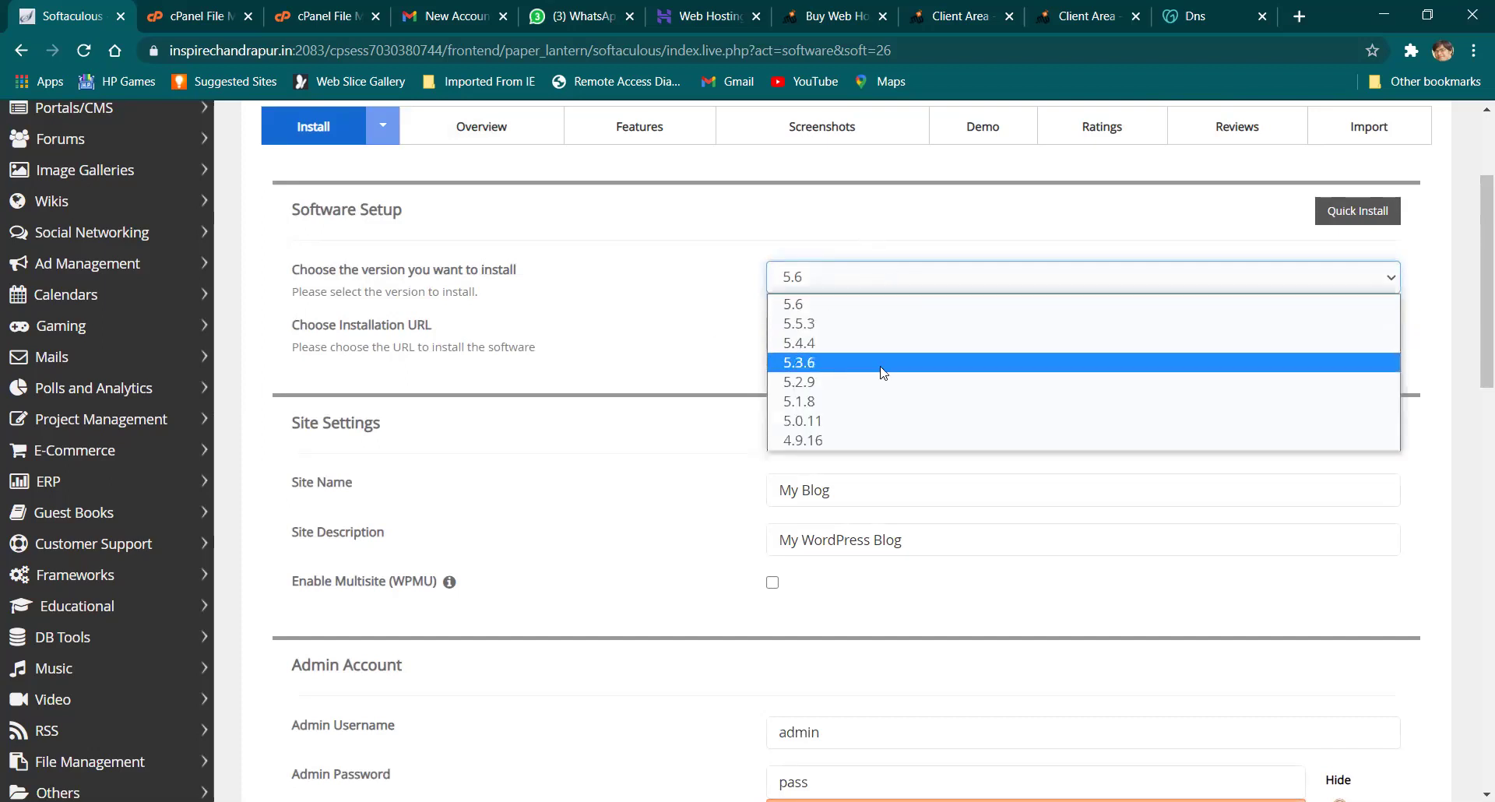
{"action": "left_click", "coordinate": [846, 311]}
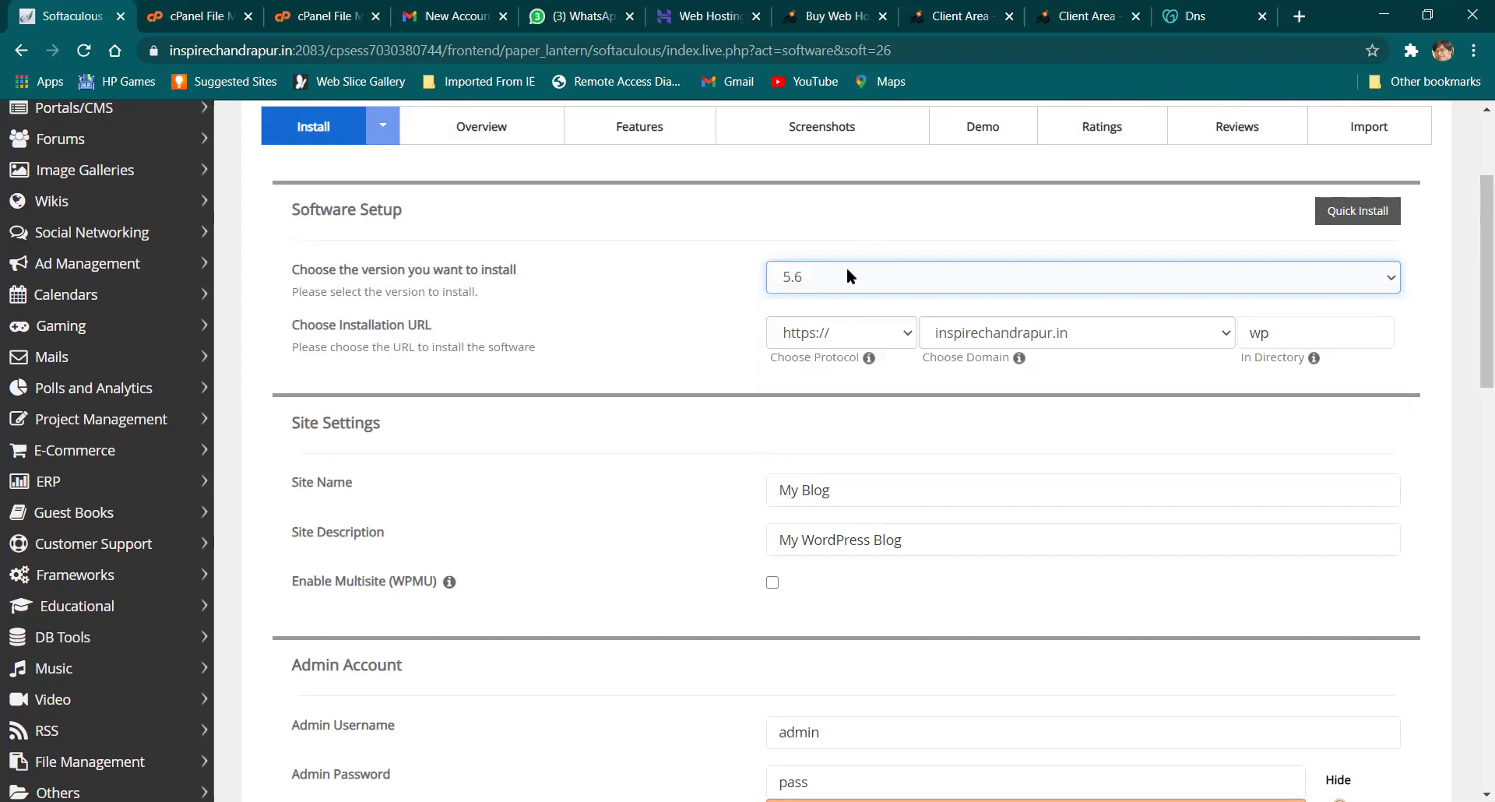
{"action": "left_click", "coordinate": [887, 343]}
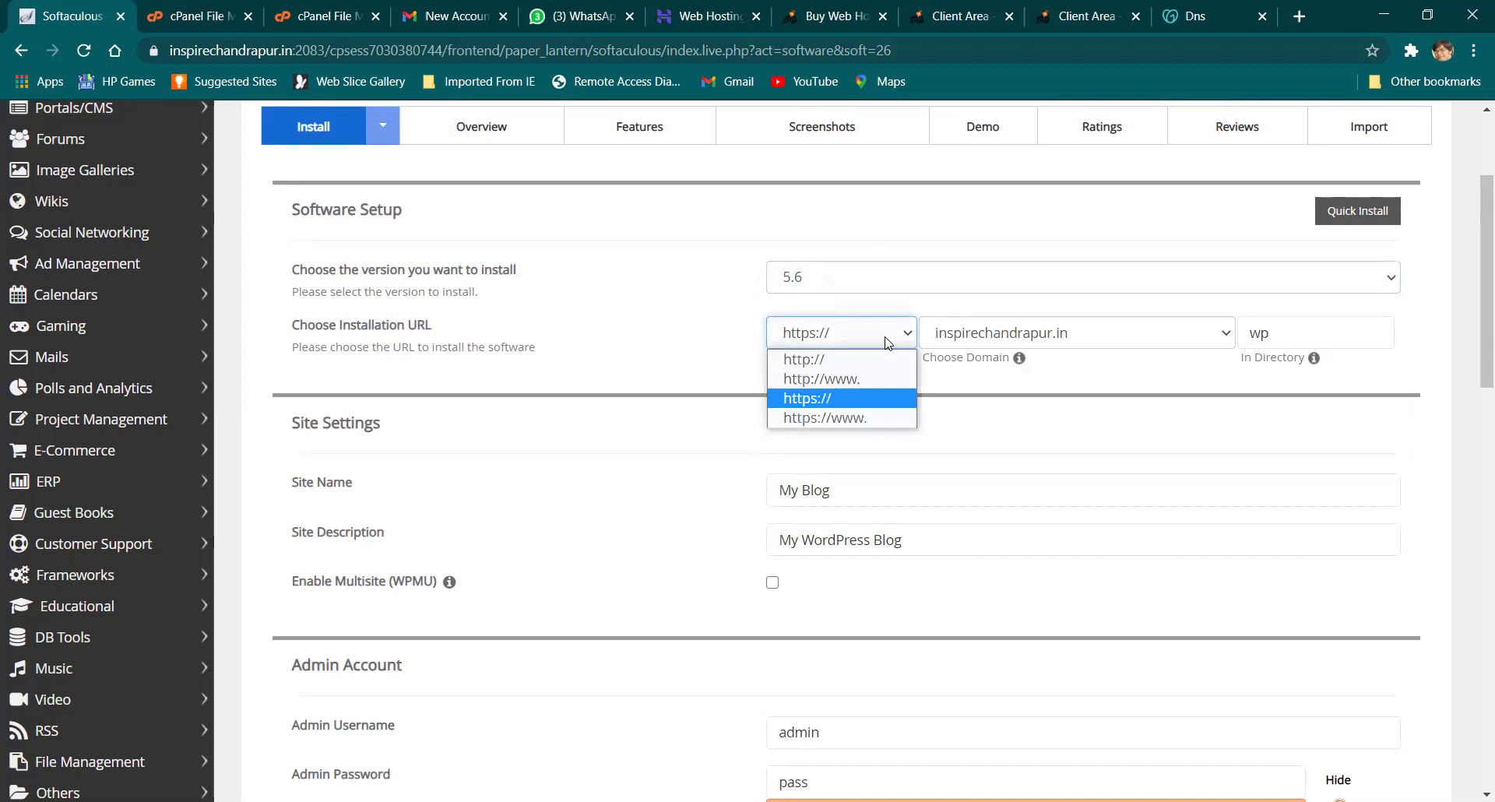
{"action": "left_click", "coordinate": [887, 343]}
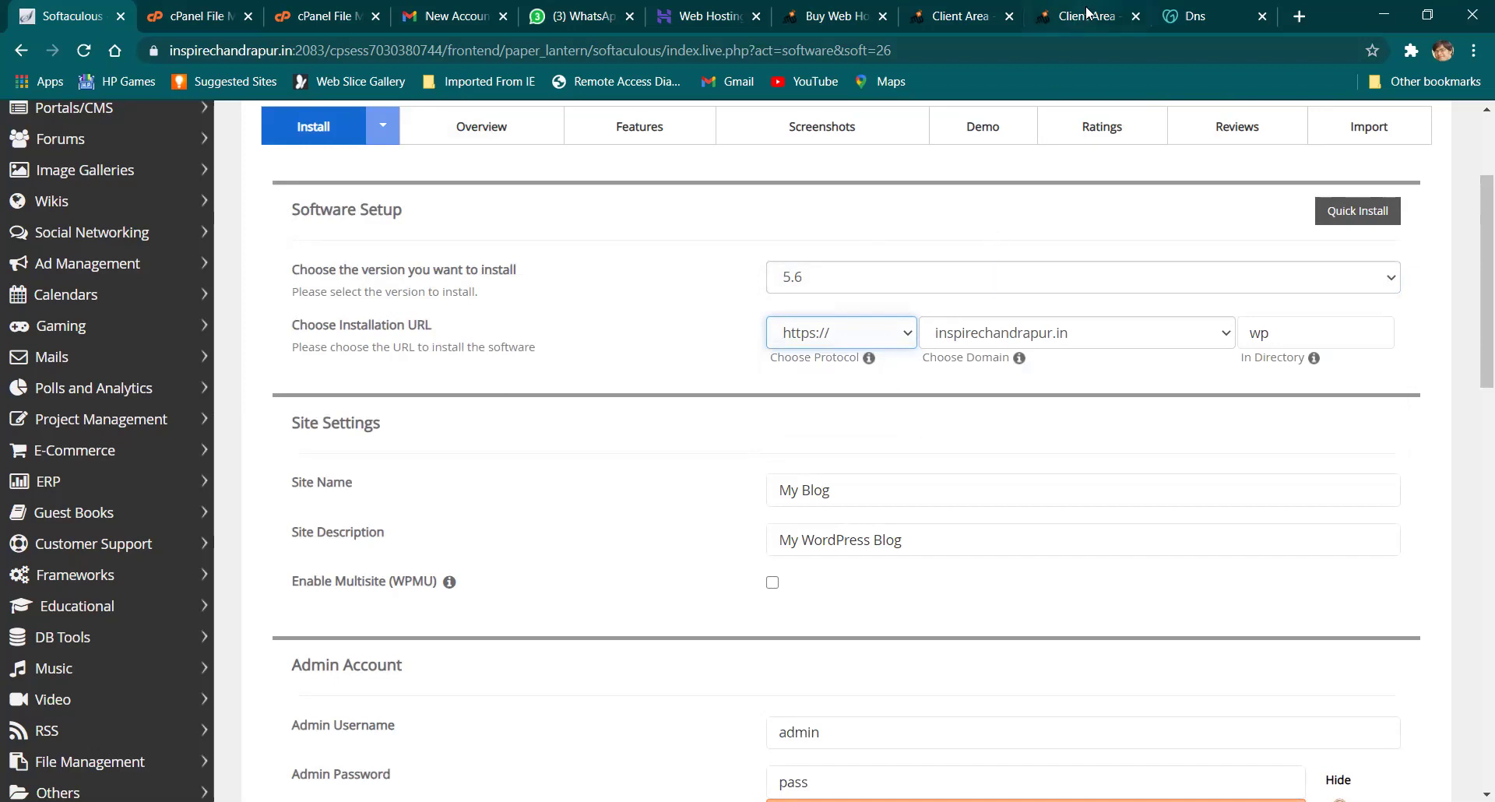
{"action": "left_click", "coordinate": [1174, 11]}
{"action": "scroll", "coordinate": [548, 347], "scroll_direction": "up", "scroll_amount": 4}
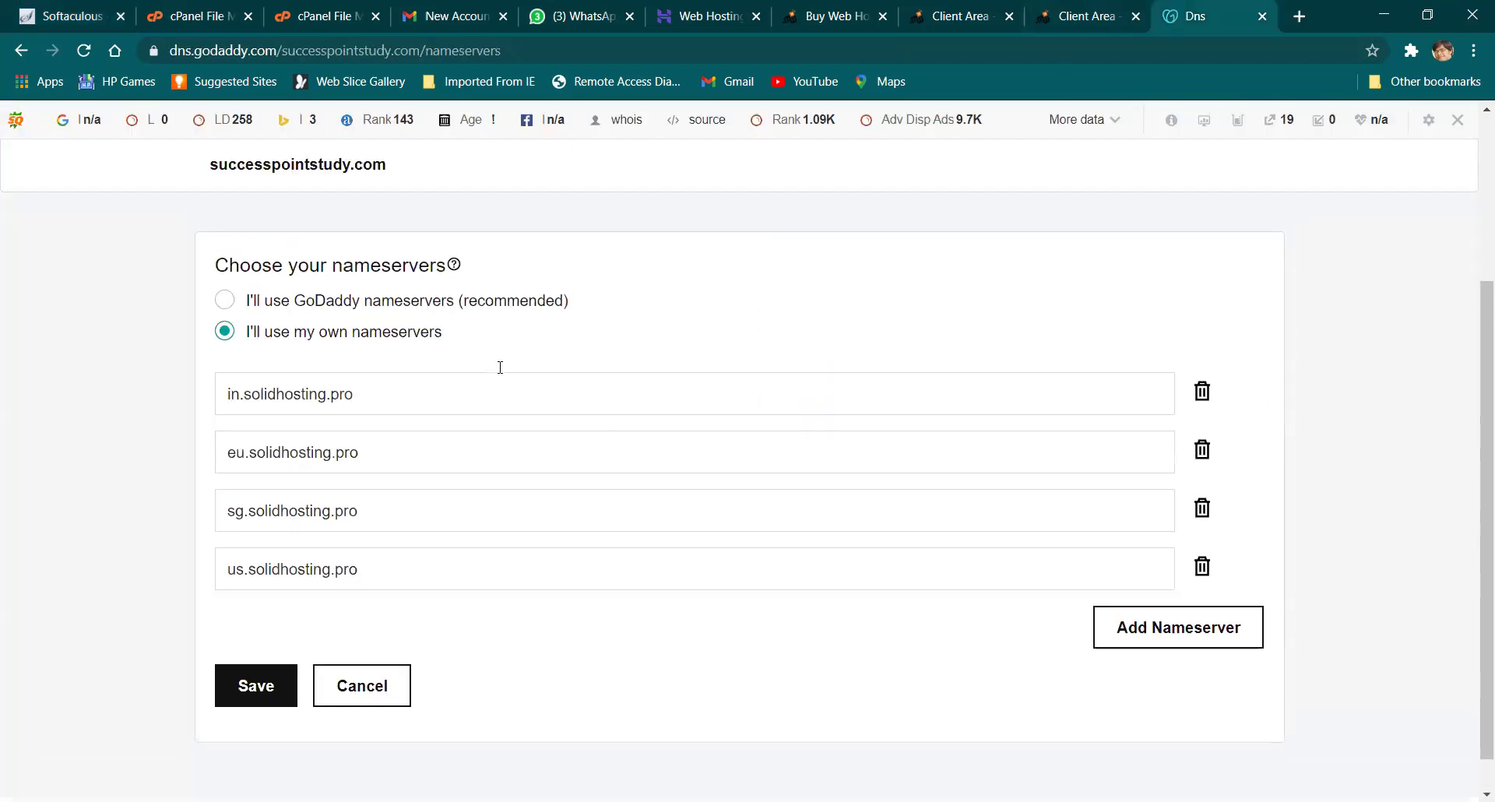
Open GoDaddy's All Domains list, then return to the cPanel File Manager
{"action": "mouse_move", "coordinate": [259, 242]}
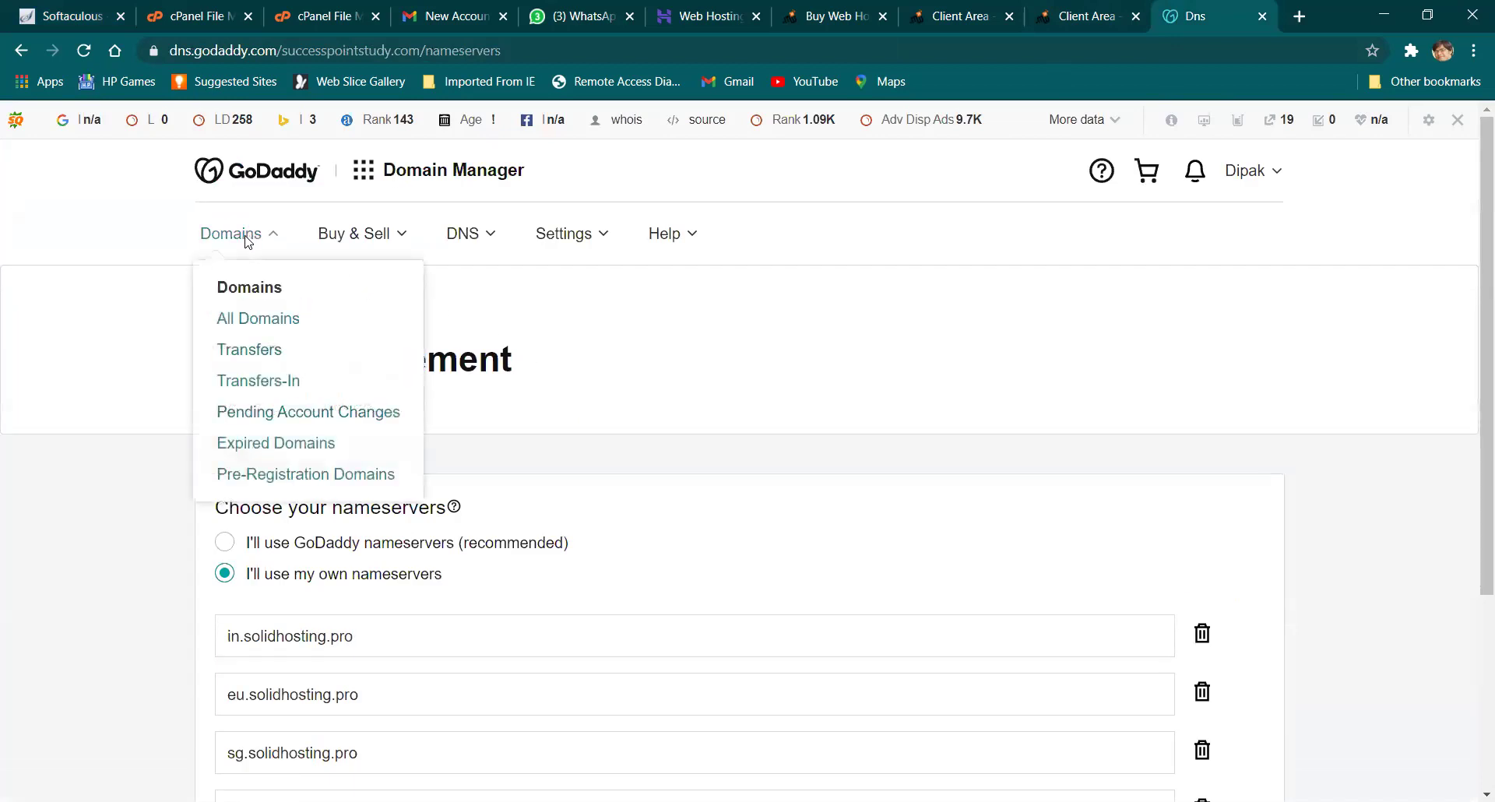
{"action": "left_click", "coordinate": [241, 315]}
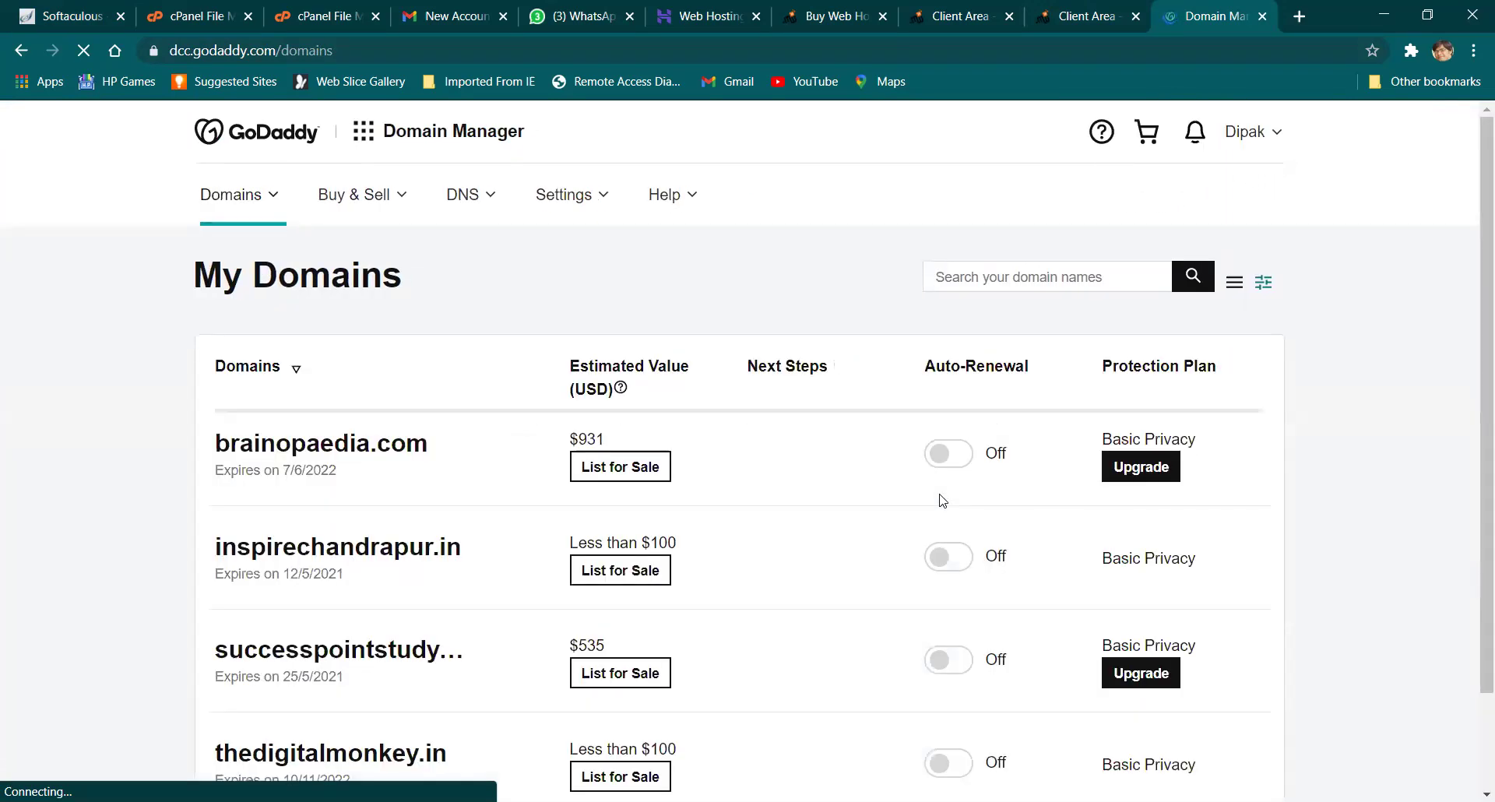
{"action": "left_click", "coordinate": [156, 14]}
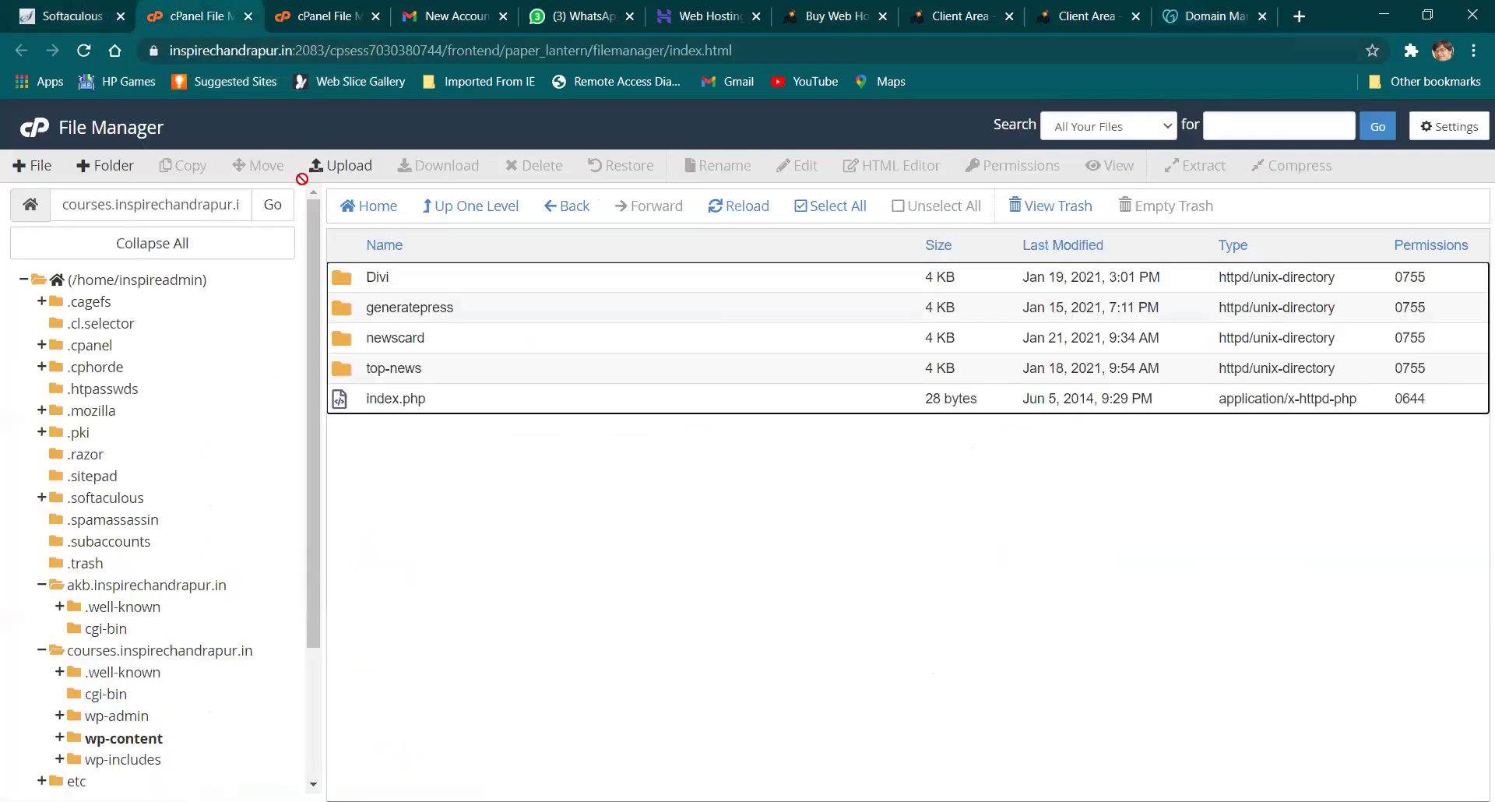
Close the File Manager and File Upload tabs to return to the Softaculous WordPress form
{"action": "left_click", "coordinate": [249, 15]}
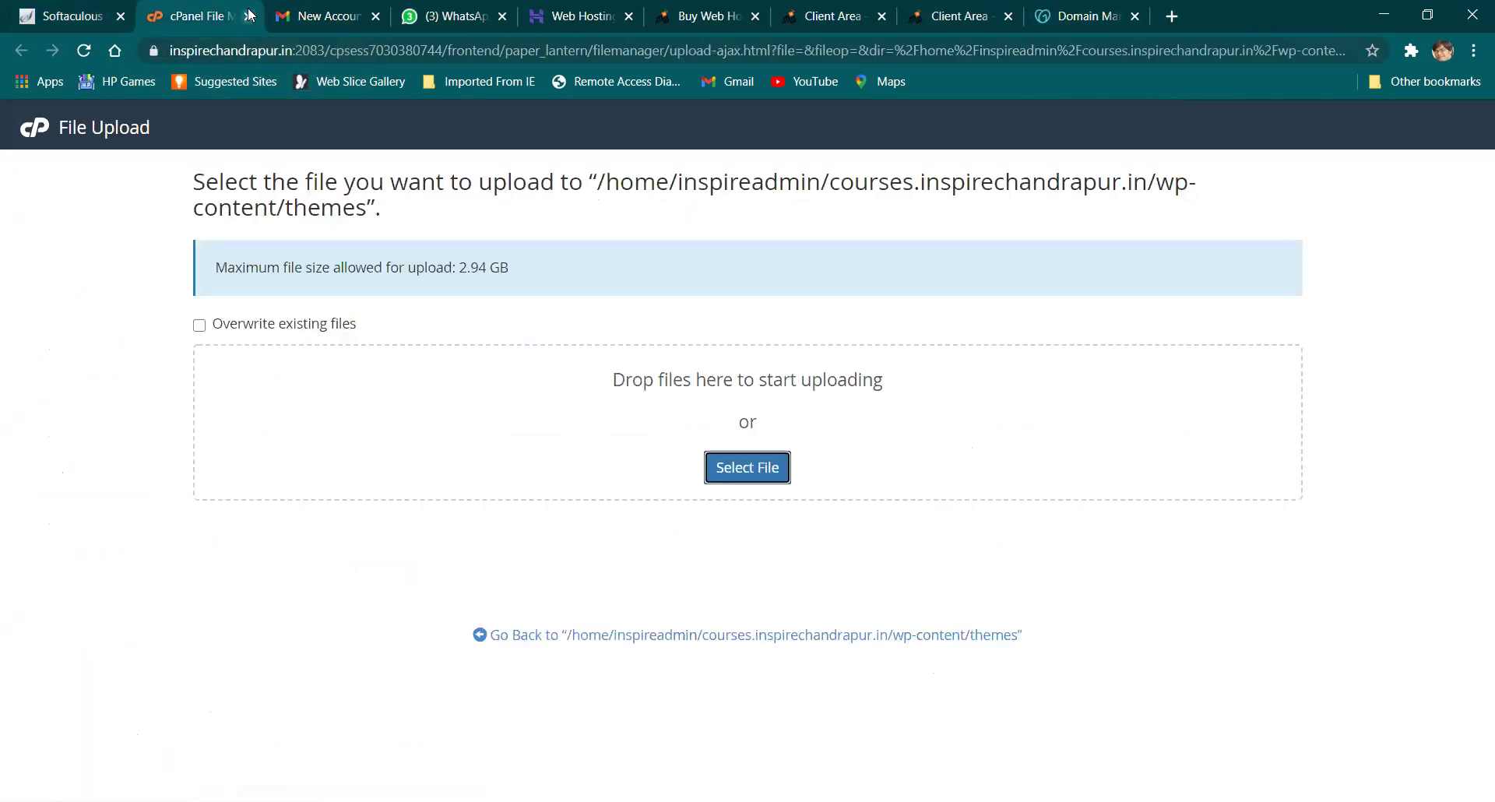
{"action": "left_click", "coordinate": [250, 15]}
{"action": "left_click", "coordinate": [88, 7]}
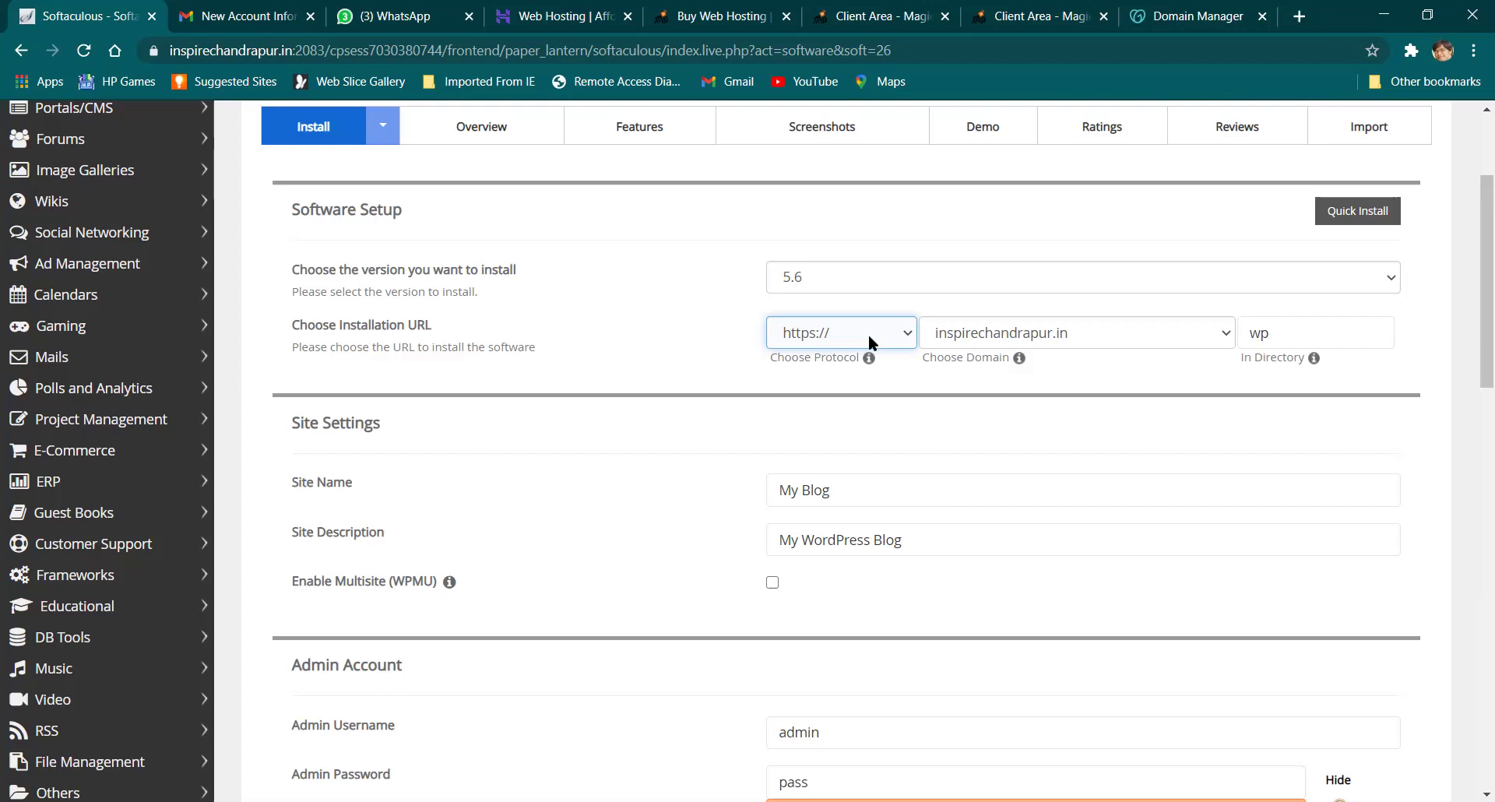
{"action": "left_click", "coordinate": [867, 334]}
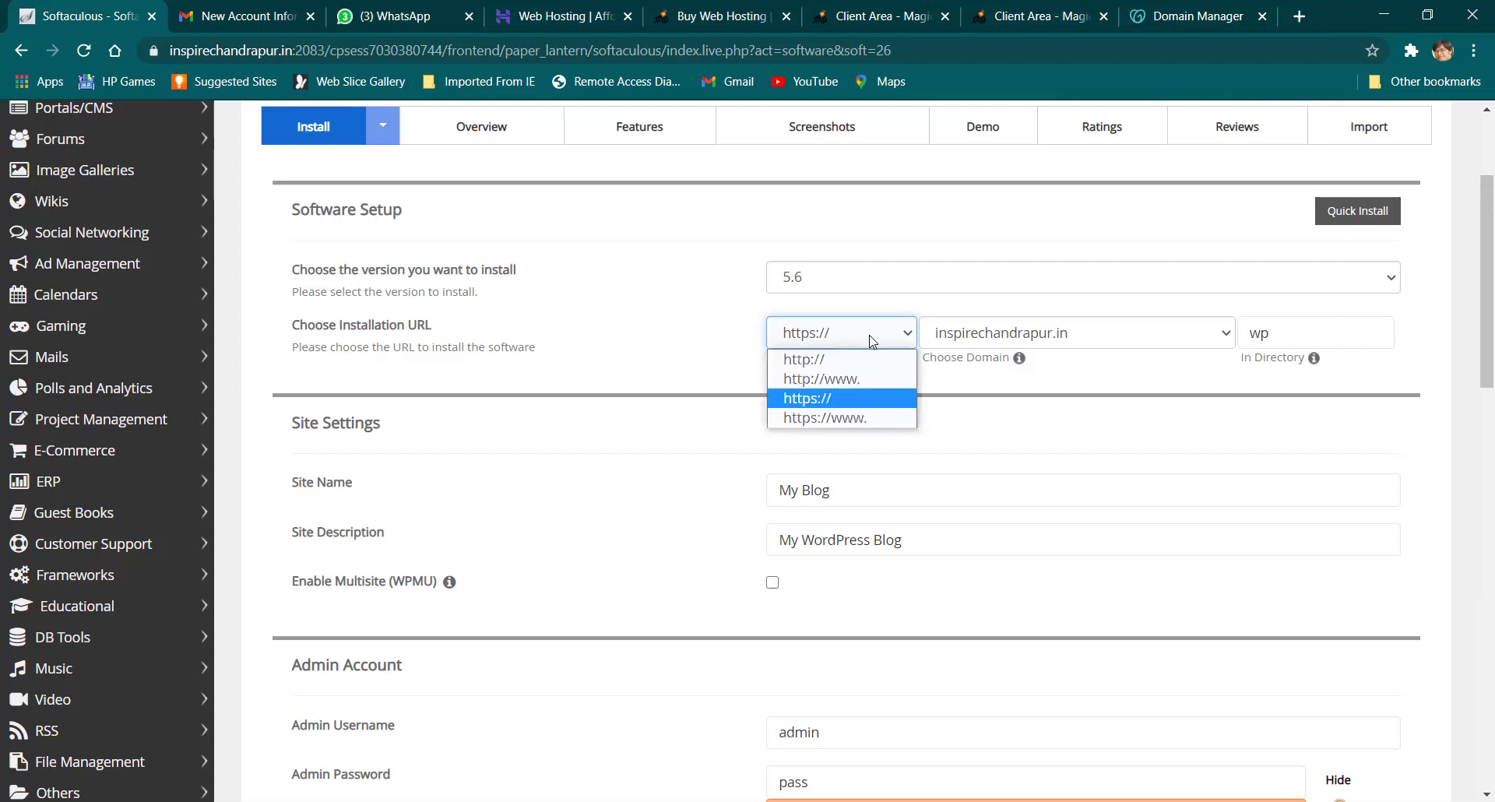
{"action": "left_click", "coordinate": [869, 397]}
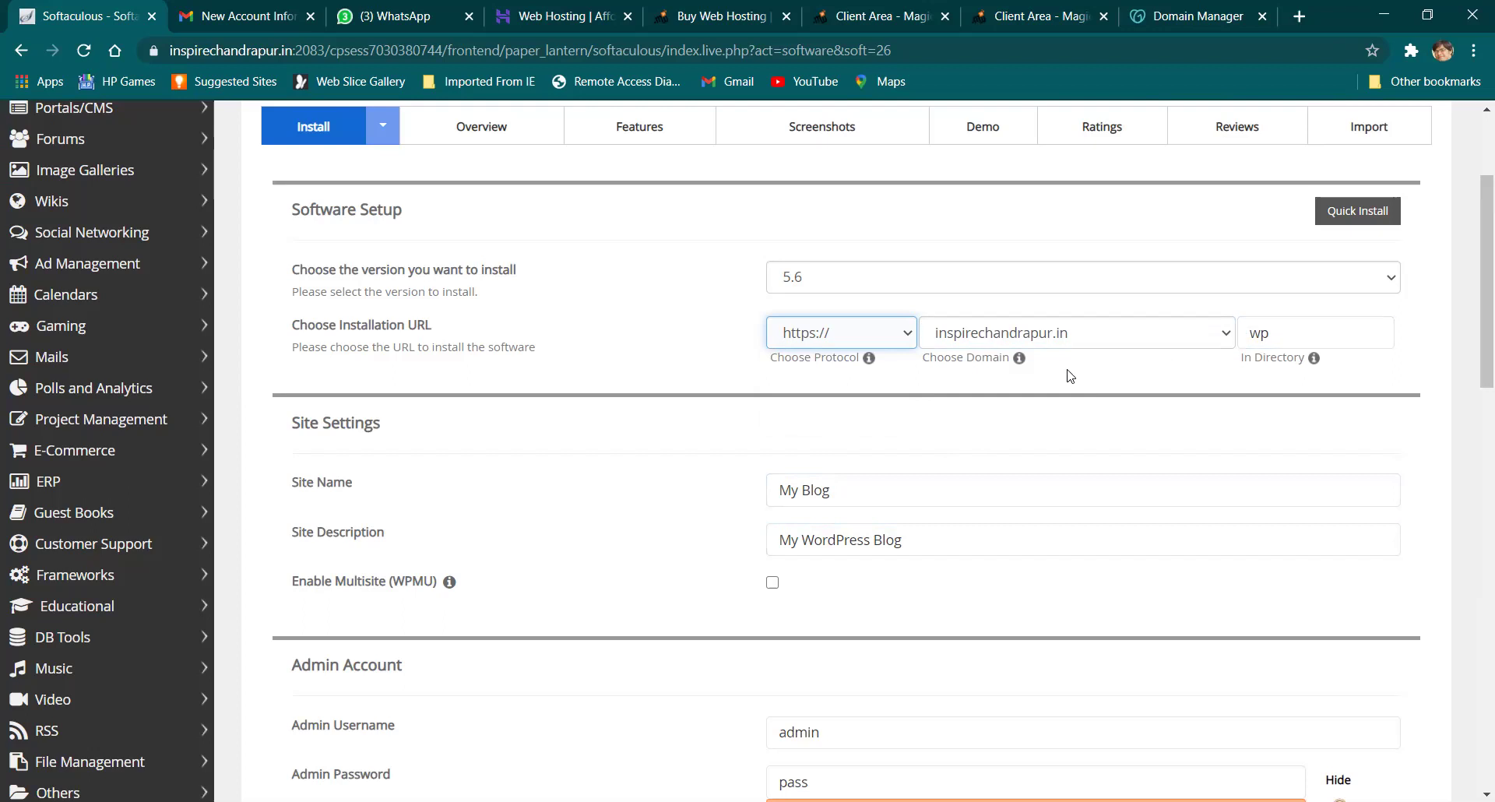
{"action": "double_click", "coordinate": [1263, 333]}
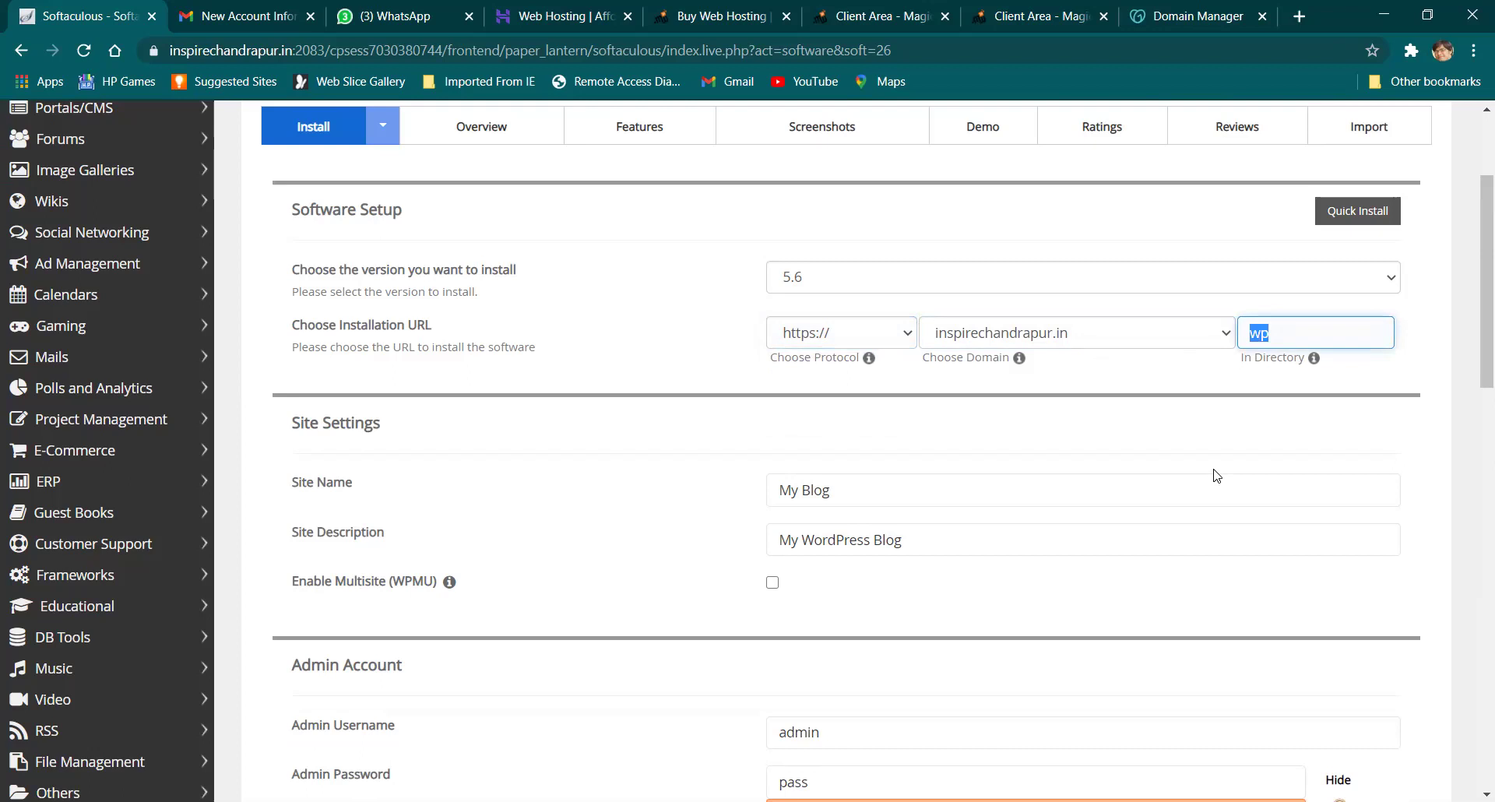
{"action": "left_click", "coordinate": [1032, 391]}
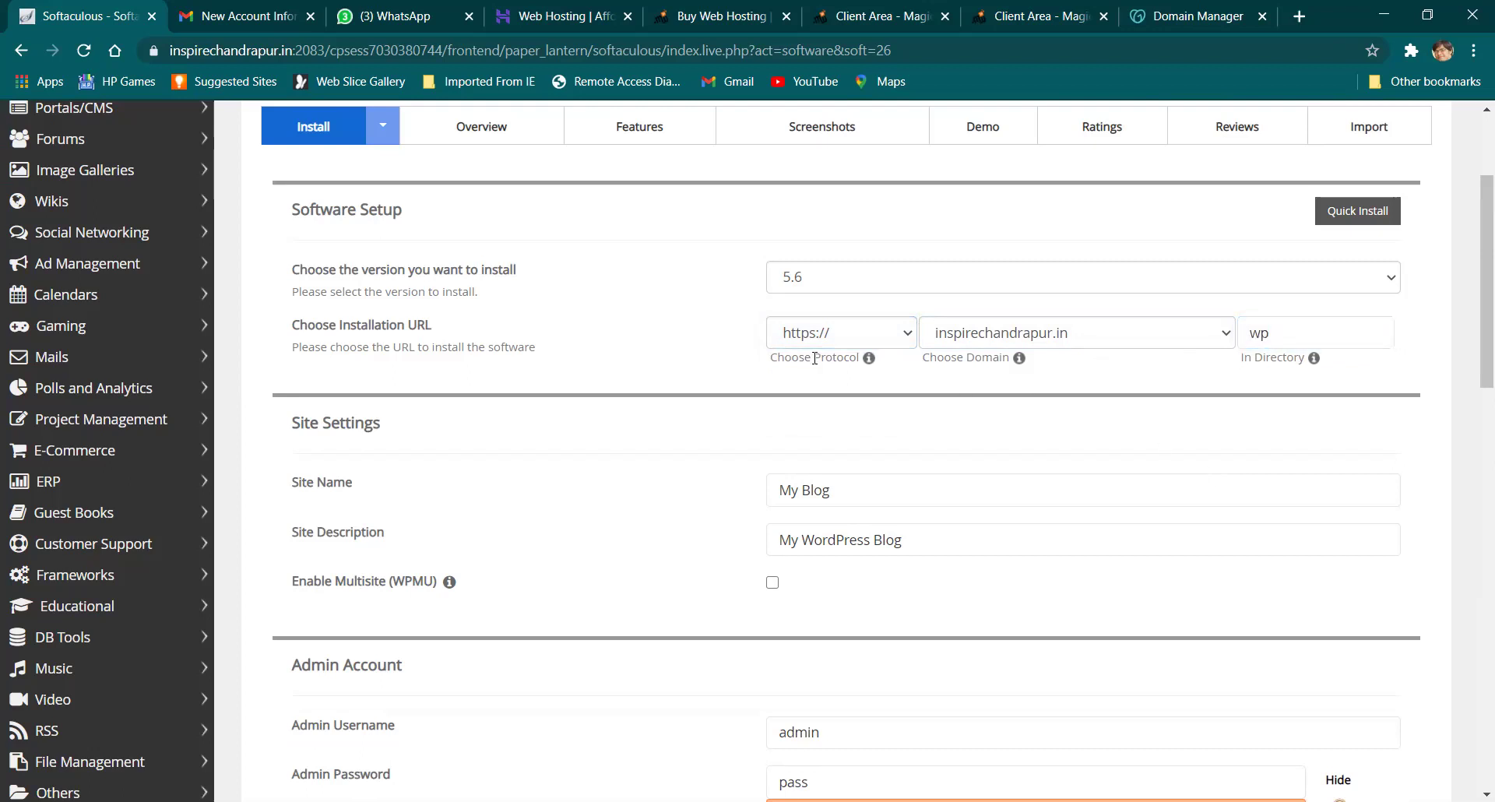
Choose akb.inspirechandrapur.in as the install domain and clear the 'wp' directory
{"action": "left_click", "coordinate": [1128, 340]}
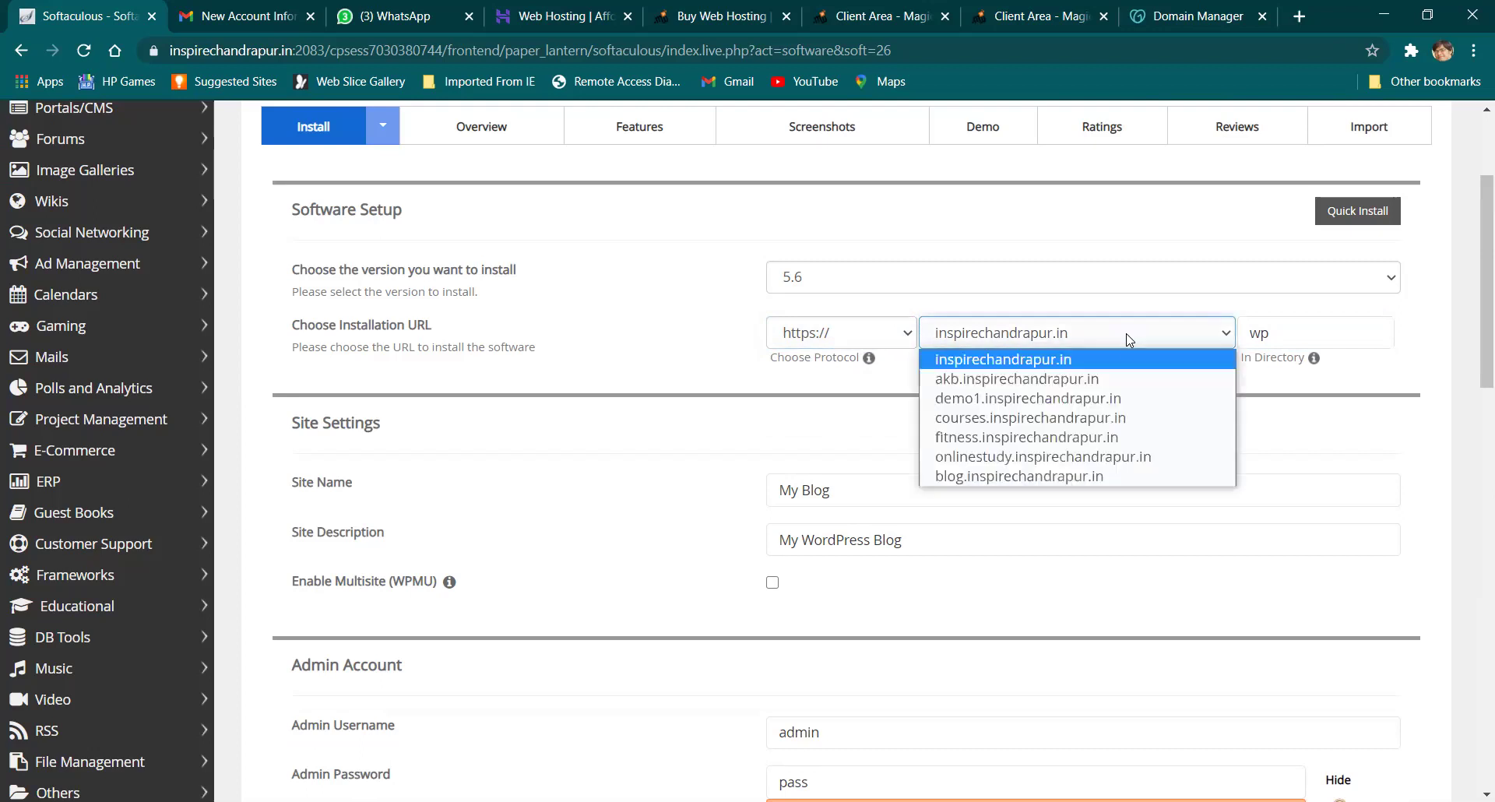
{"action": "left_click", "coordinate": [1097, 379]}
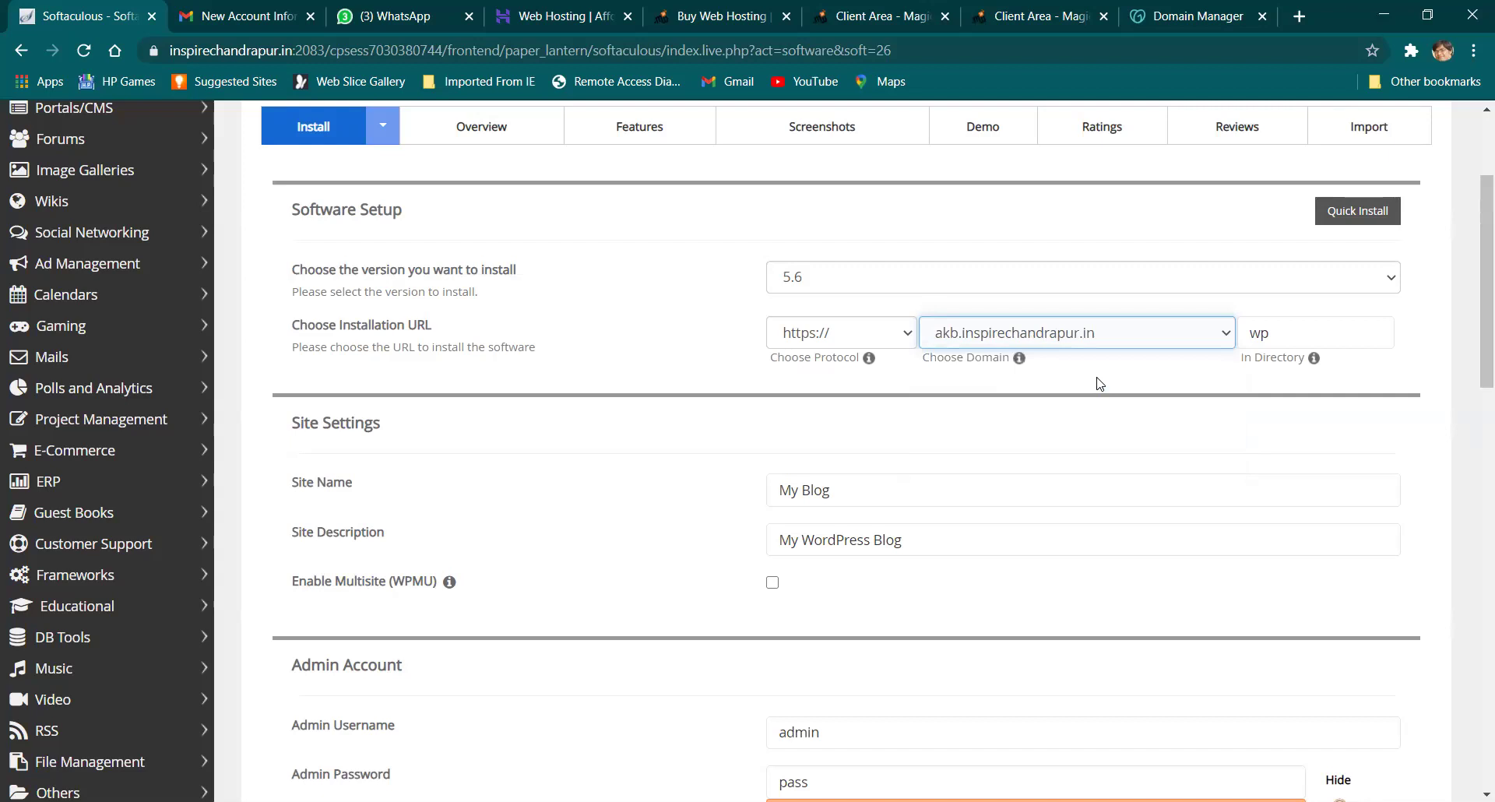
{"action": "left_click", "coordinate": [1095, 379]}
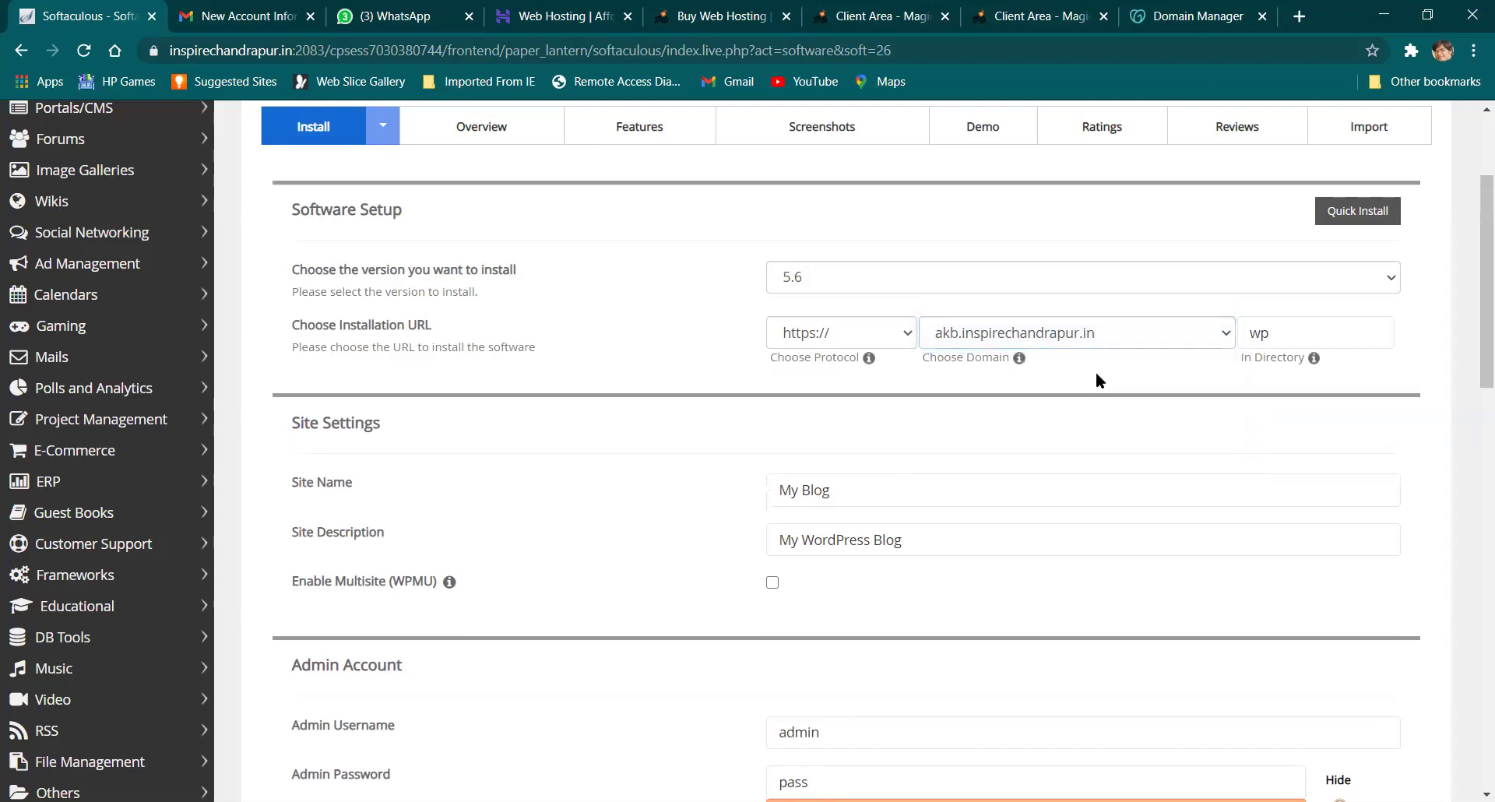
{"action": "left_click", "coordinate": [1265, 334]}
{"action": "double_click", "coordinate": [1266, 334]}
{"action": "key", "text": "BackSpace"}
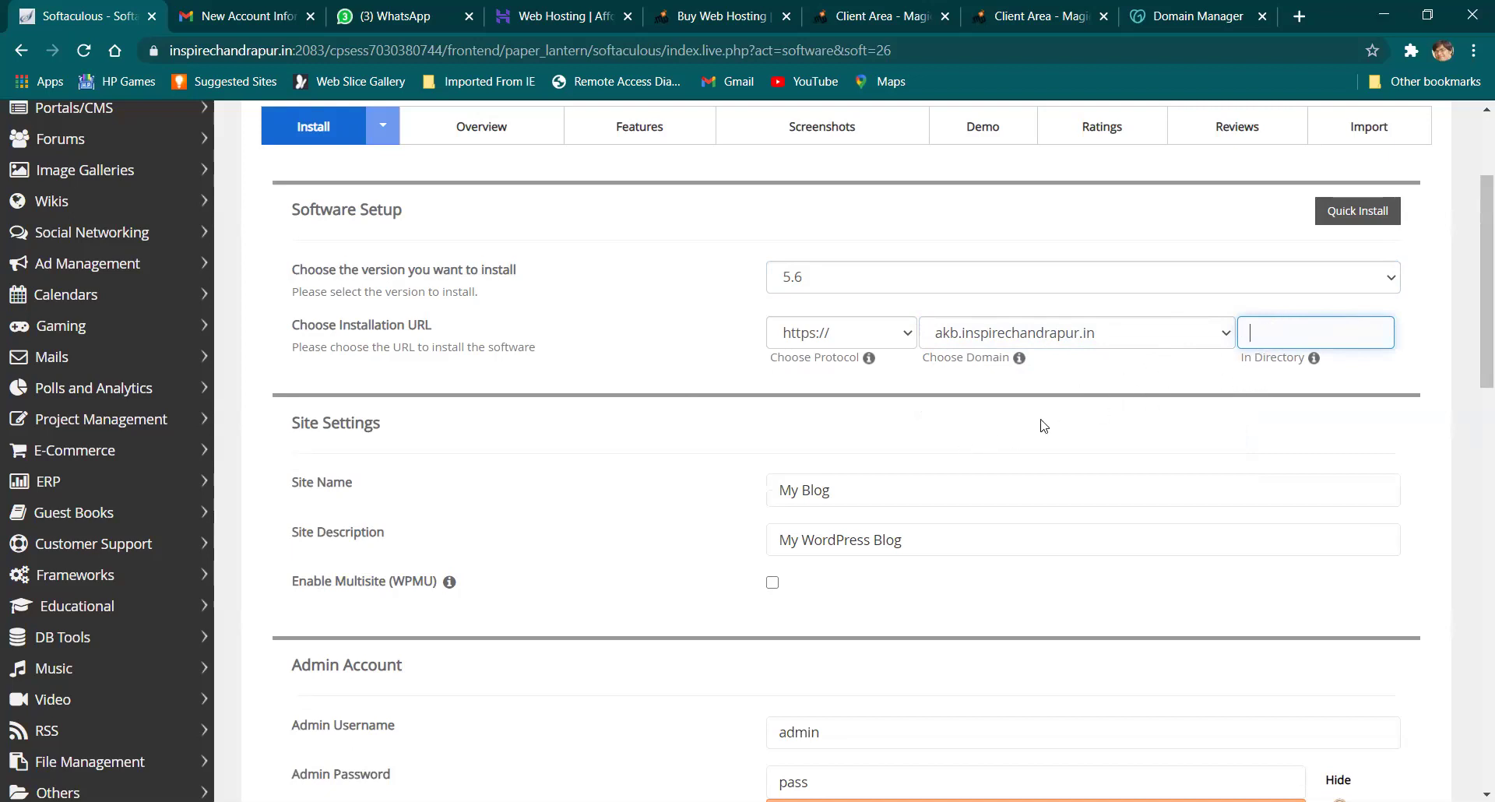
{"action": "scroll", "coordinate": [535, 486], "scroll_direction": "down", "scroll_amount": 3}
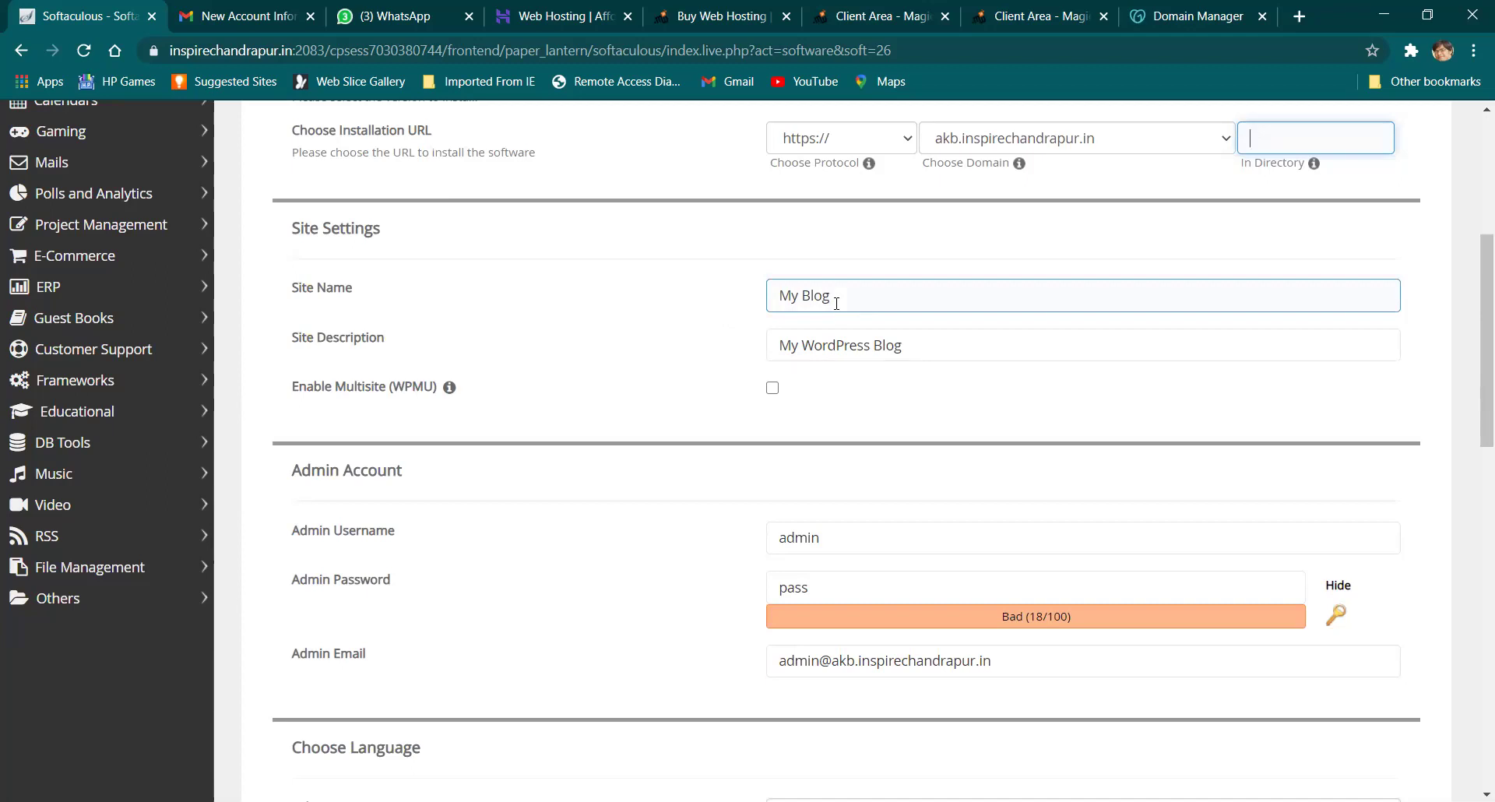
Replace the default site name 'My Blog' with the owner's personal blog title
{"action": "left_click_drag", "start_coordinate": [860, 287], "coordinate": [641, 320]}
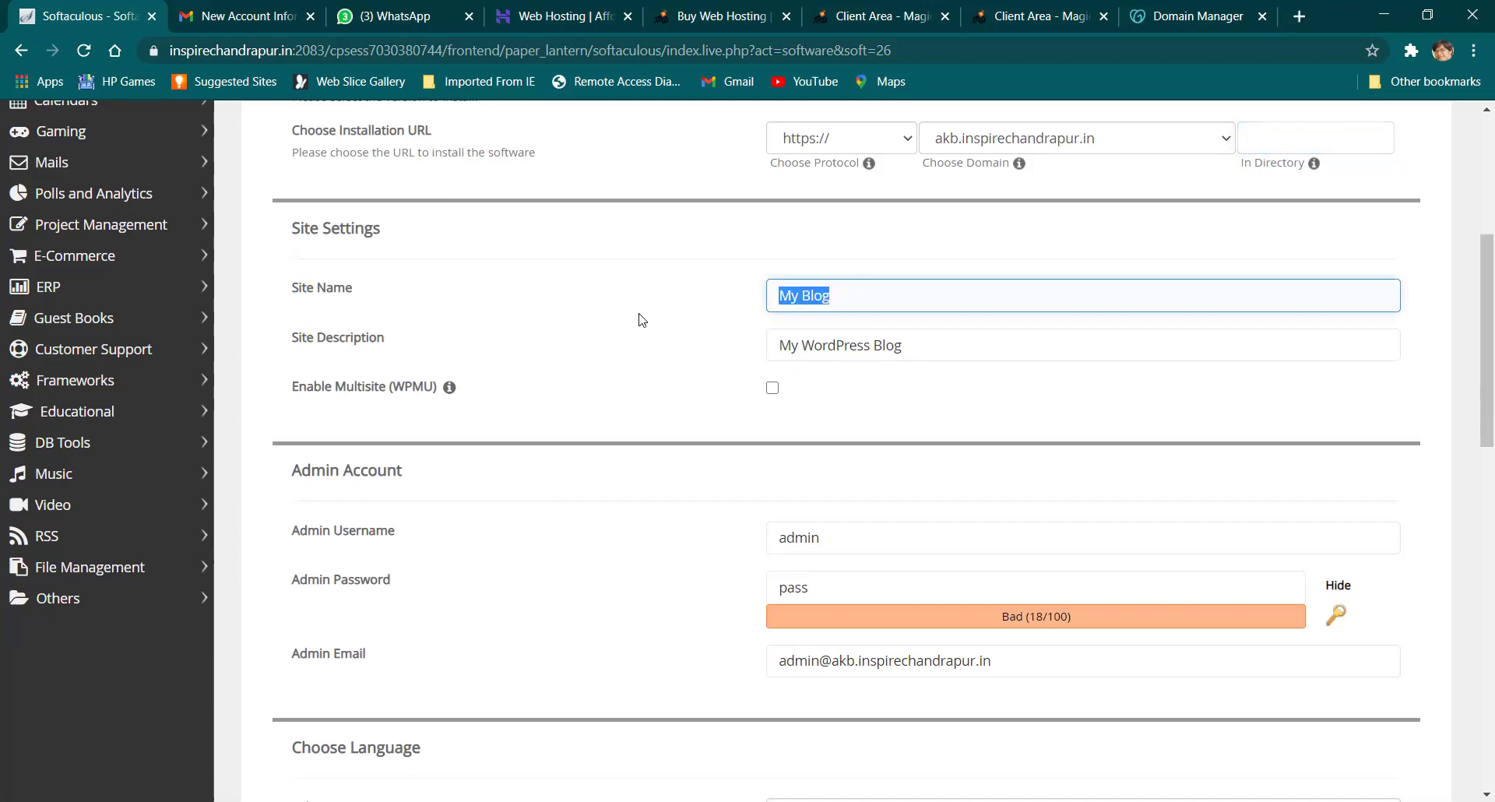
{"action": "left_click_drag", "start_coordinate": [800, 296], "coordinate": [574, 346]}
{"action": "left_click", "coordinate": [802, 295]}
{"action": "key", "text": "BackSpace"}
{"action": "key", "text": "BackSpace"}
{"action": "key", "text": "BackSpace"}
{"action": "type", "text": "Dipak's"}
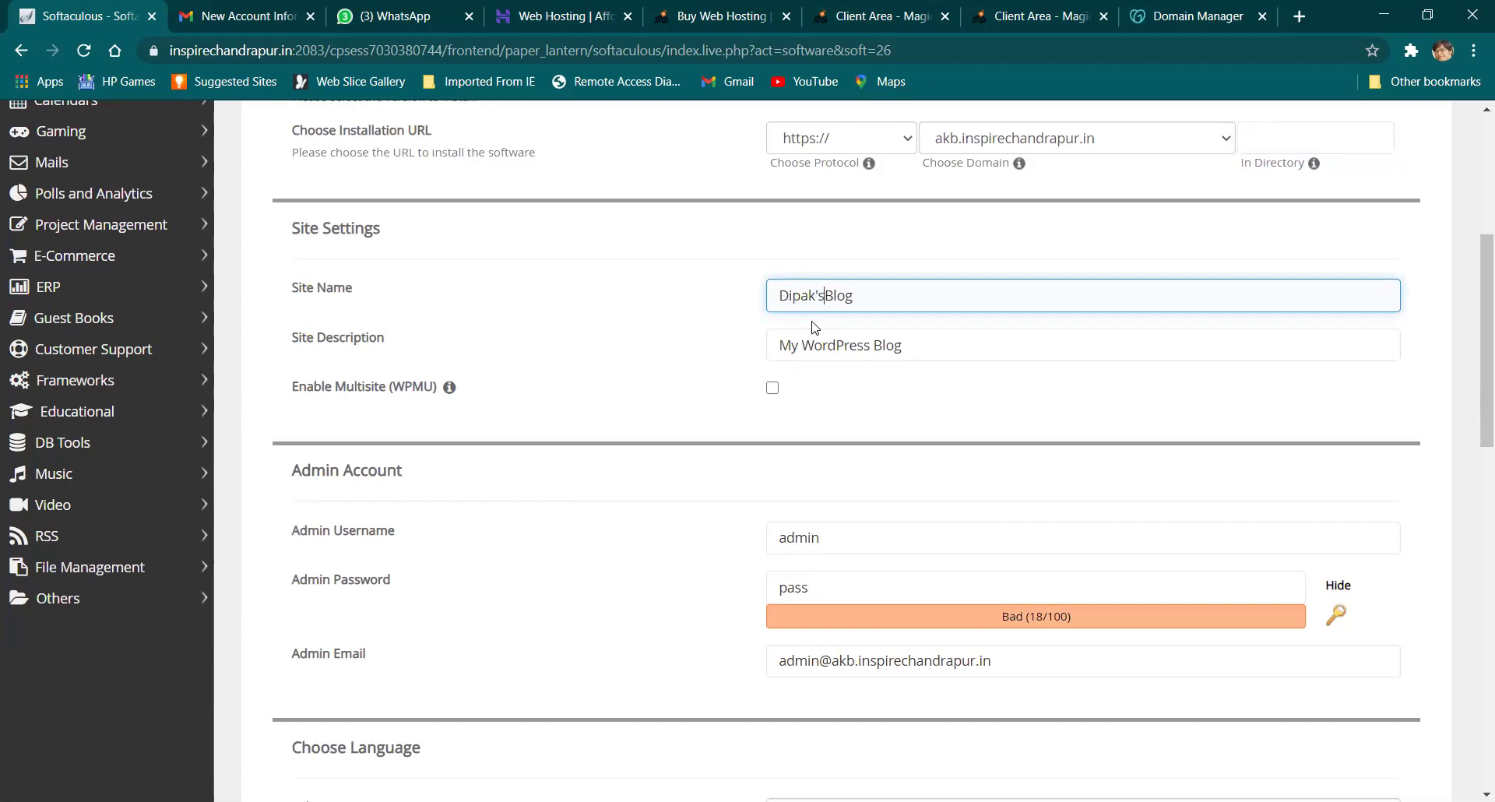
Change the site description from 'My WordPress Blog' to 'Welcome to My Blog'
{"action": "left_click", "coordinate": [859, 346]}
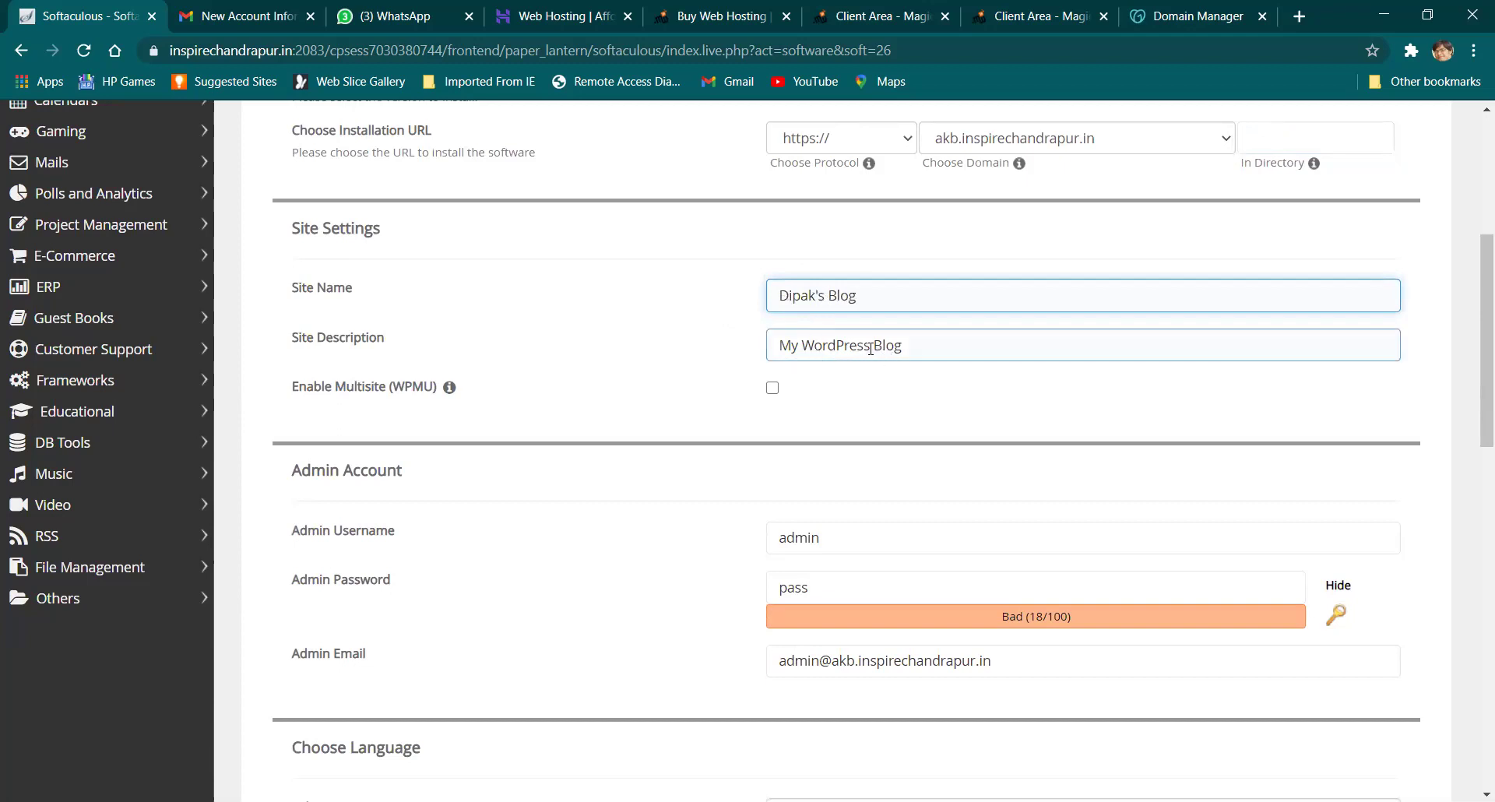
{"action": "double_click", "coordinate": [820, 352]}
{"action": "triple_click", "coordinate": [908, 352]}
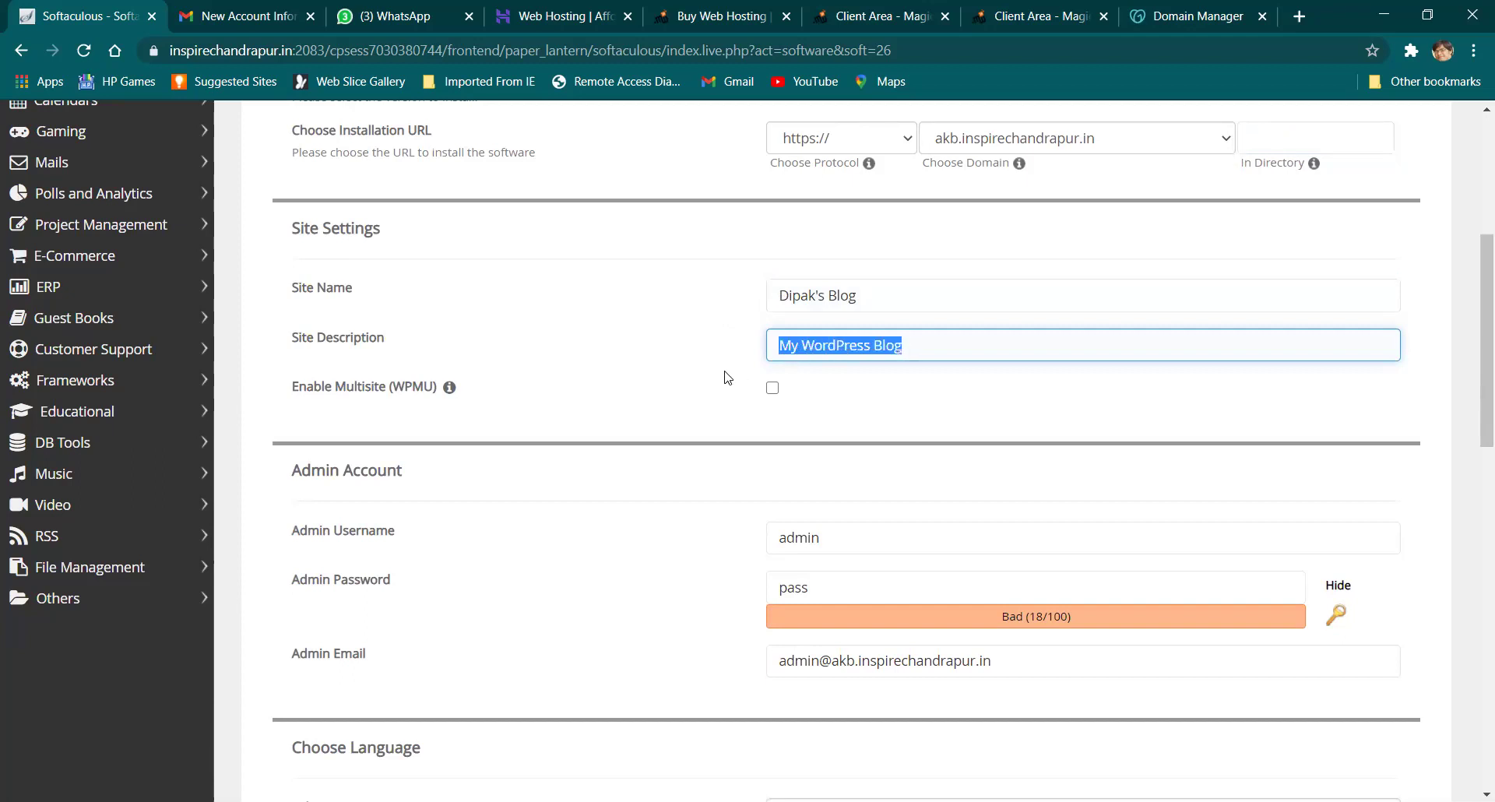
{"action": "type", "text": "We"}
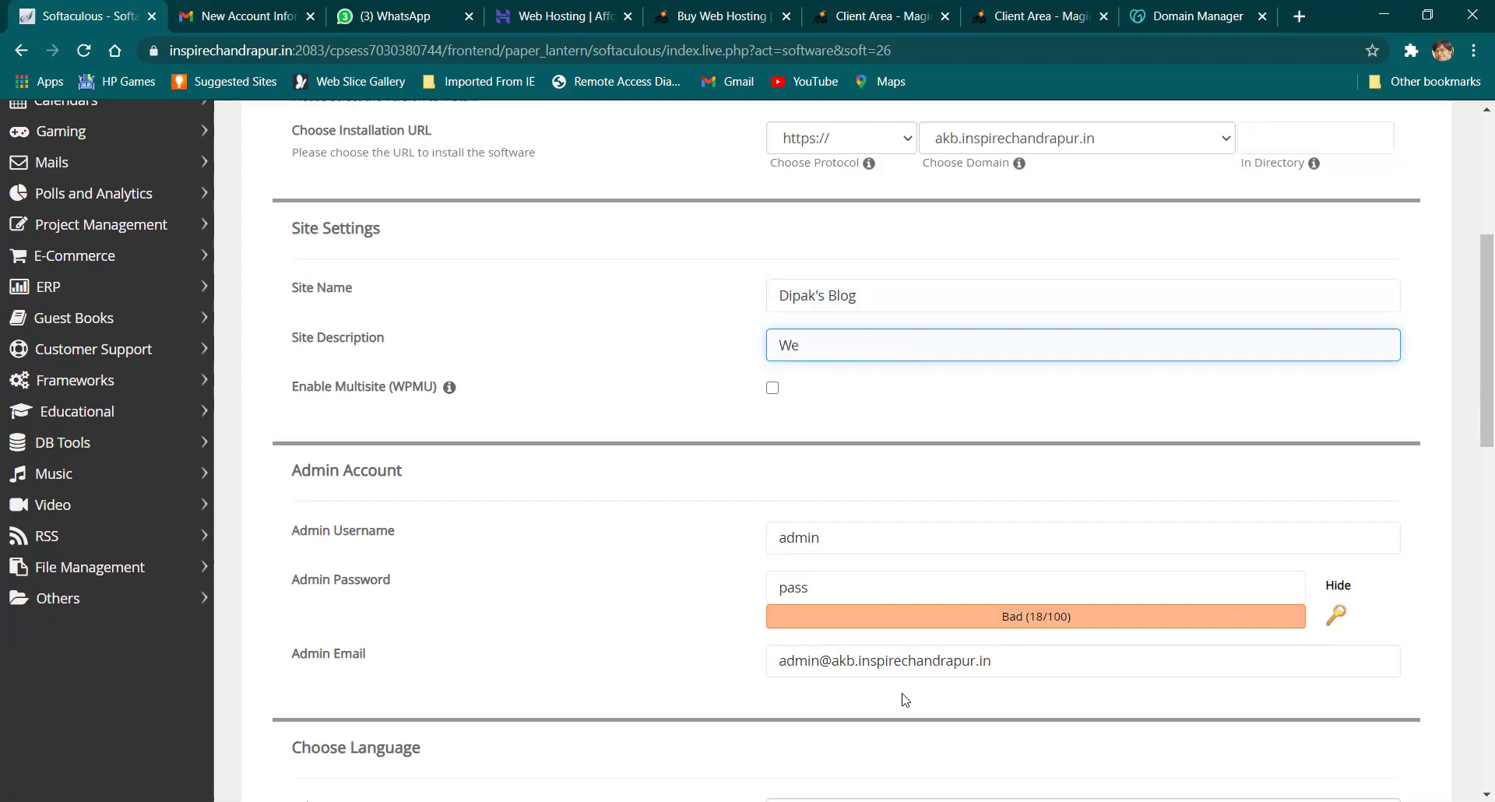
{"action": "type", "text": "lcome to M"}
{"action": "type", "text": "N"}
{"action": "key", "text": "BackSpace"}
{"action": "type", "text": "Blog"}
{"action": "left_click", "coordinate": [954, 415]}
{"action": "left_click", "coordinate": [857, 343]}
{"action": "left_click", "coordinate": [964, 294]}
{"action": "left_click", "coordinate": [916, 352]}
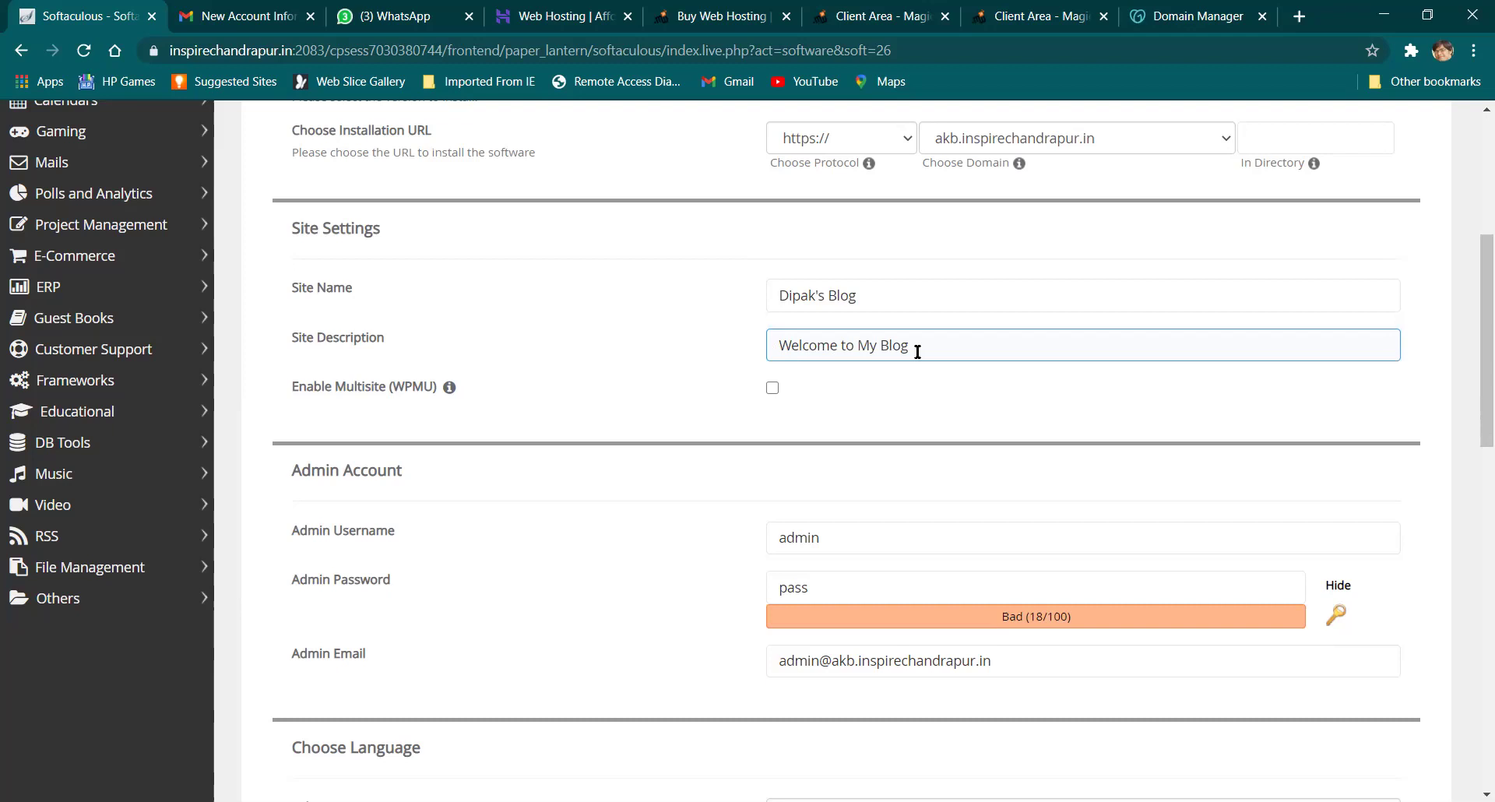
{"action": "left_click", "coordinate": [903, 390]}
{"action": "scroll", "coordinate": [883, 412], "scroll_direction": "down", "scroll_amount": 1}
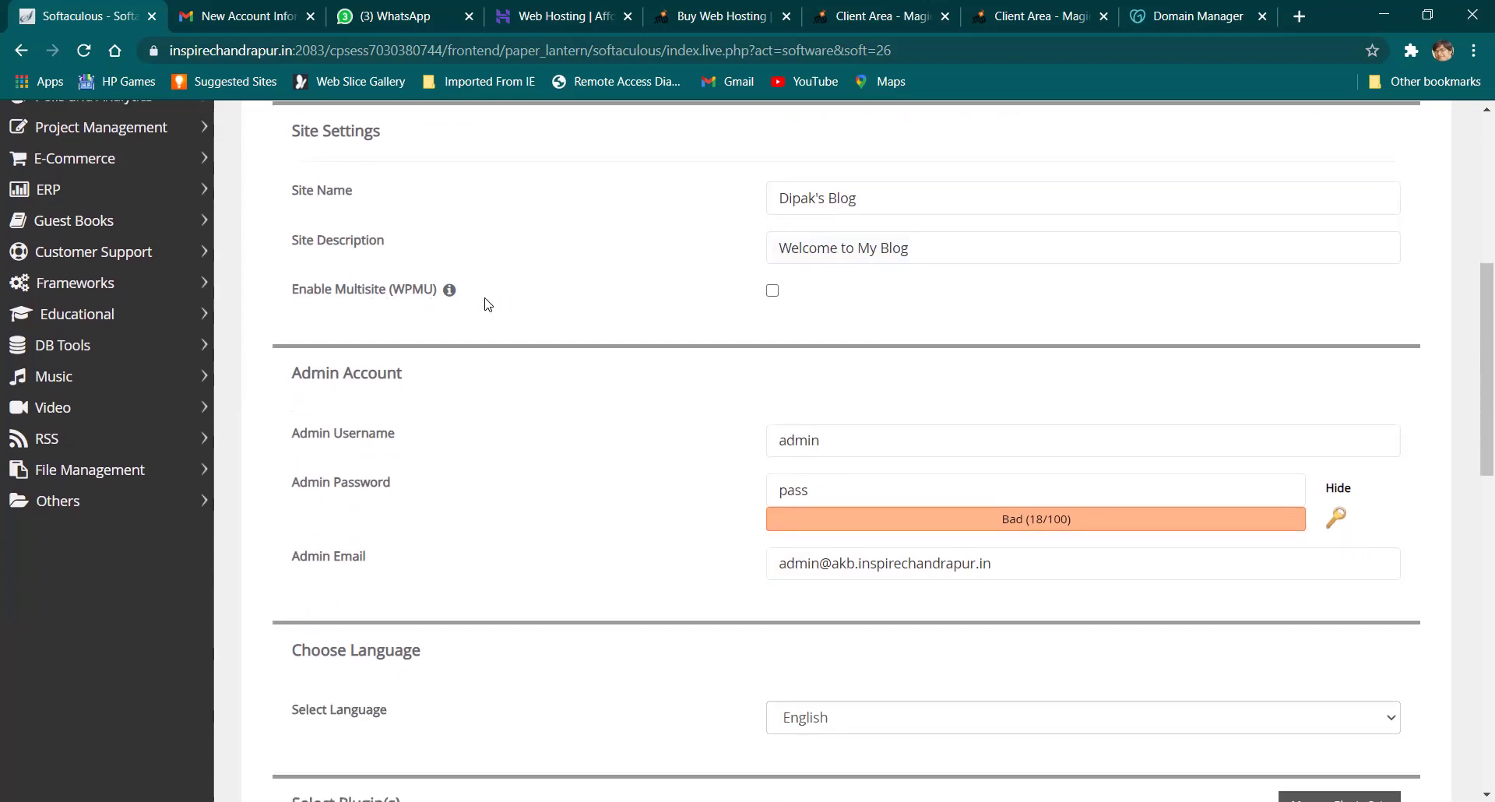
Keep the default admin username 'admin'
{"action": "left_click", "coordinate": [876, 436]}
{"action": "scroll", "coordinate": [827, 336], "scroll_direction": "down", "scroll_amount": 2}
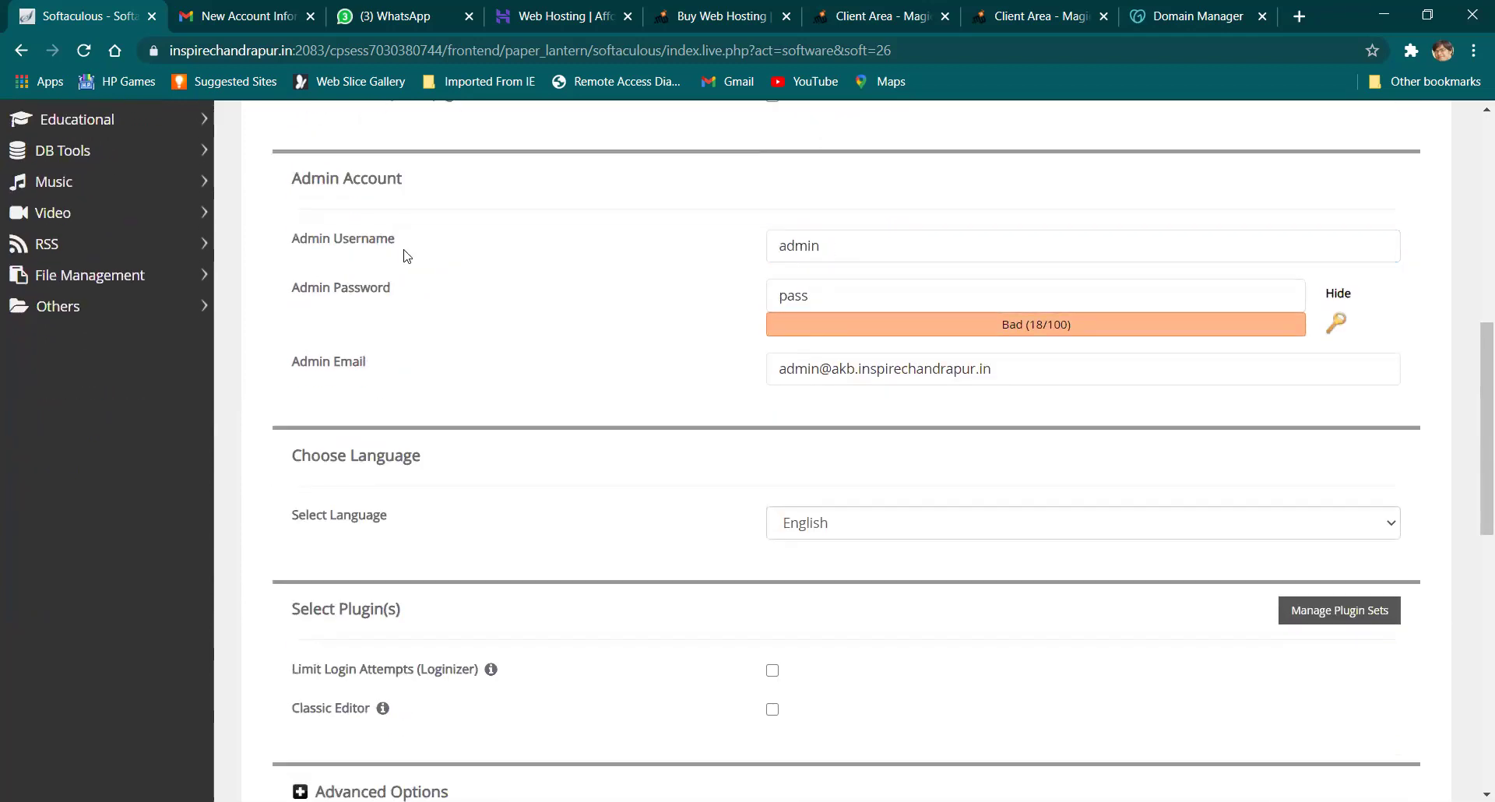
{"action": "double_click", "coordinate": [824, 245]}
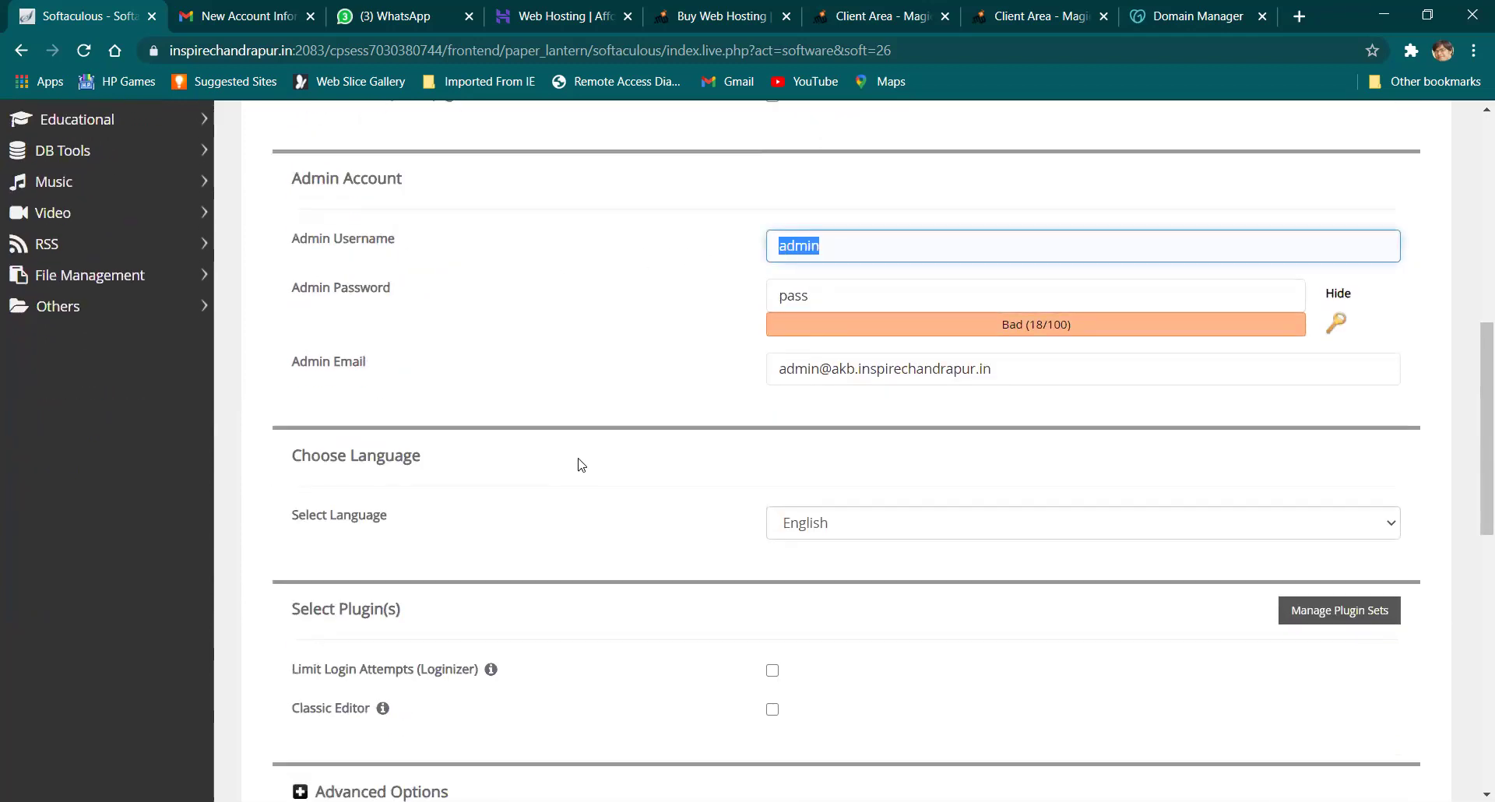
{"action": "left_click", "coordinate": [839, 244]}
{"action": "double_click", "coordinate": [877, 241]}
{"action": "left_click", "coordinate": [876, 243]}
Replace the admin password with a stronger one rated Good (48/100)
{"action": "left_click", "coordinate": [830, 296]}
{"action": "left_click", "coordinate": [830, 297]}
{"action": "key", "text": "ctrl+a"}
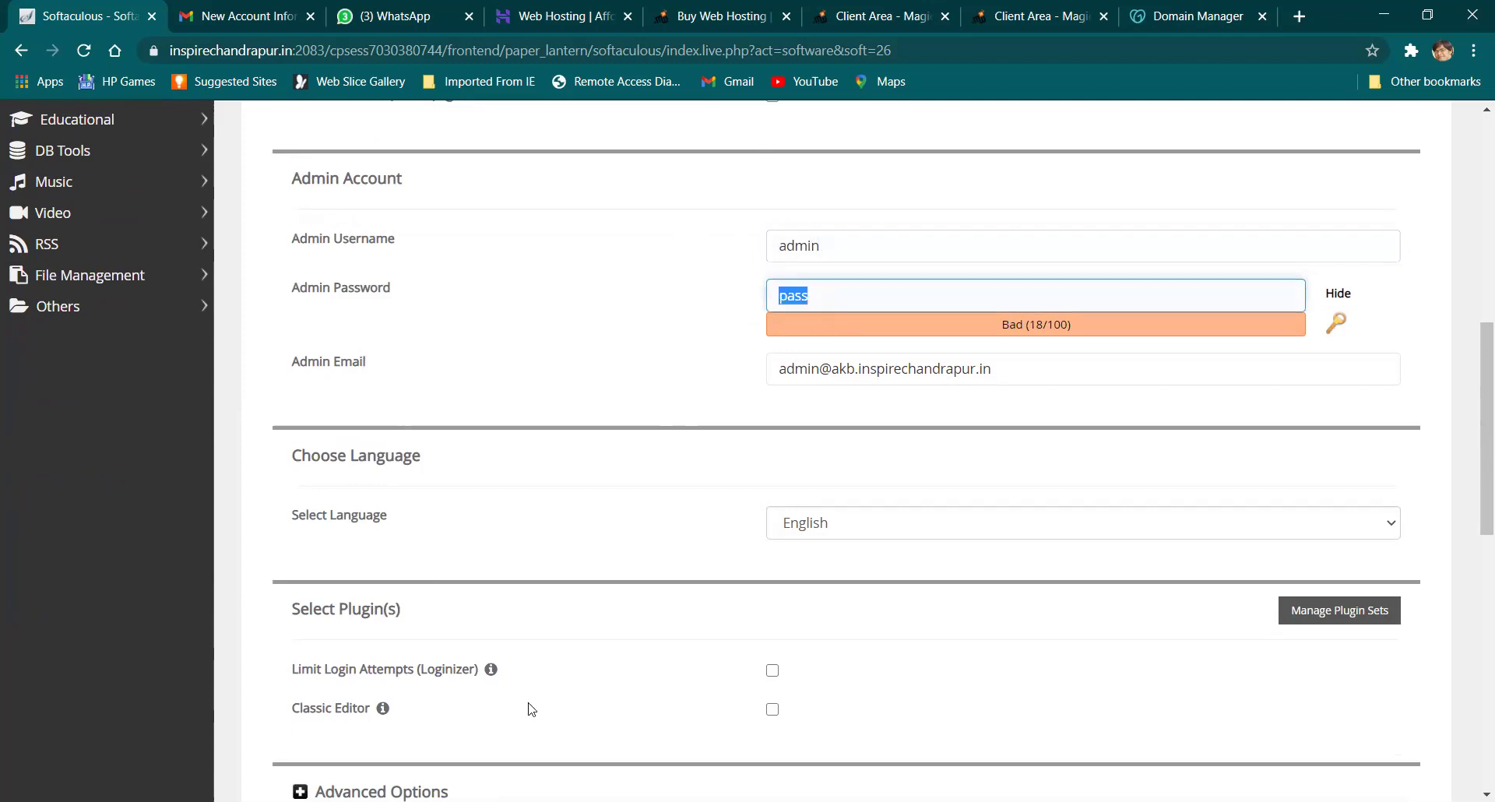
{"action": "left_click", "coordinate": [803, 300]}
{"action": "type", "text": "@"}
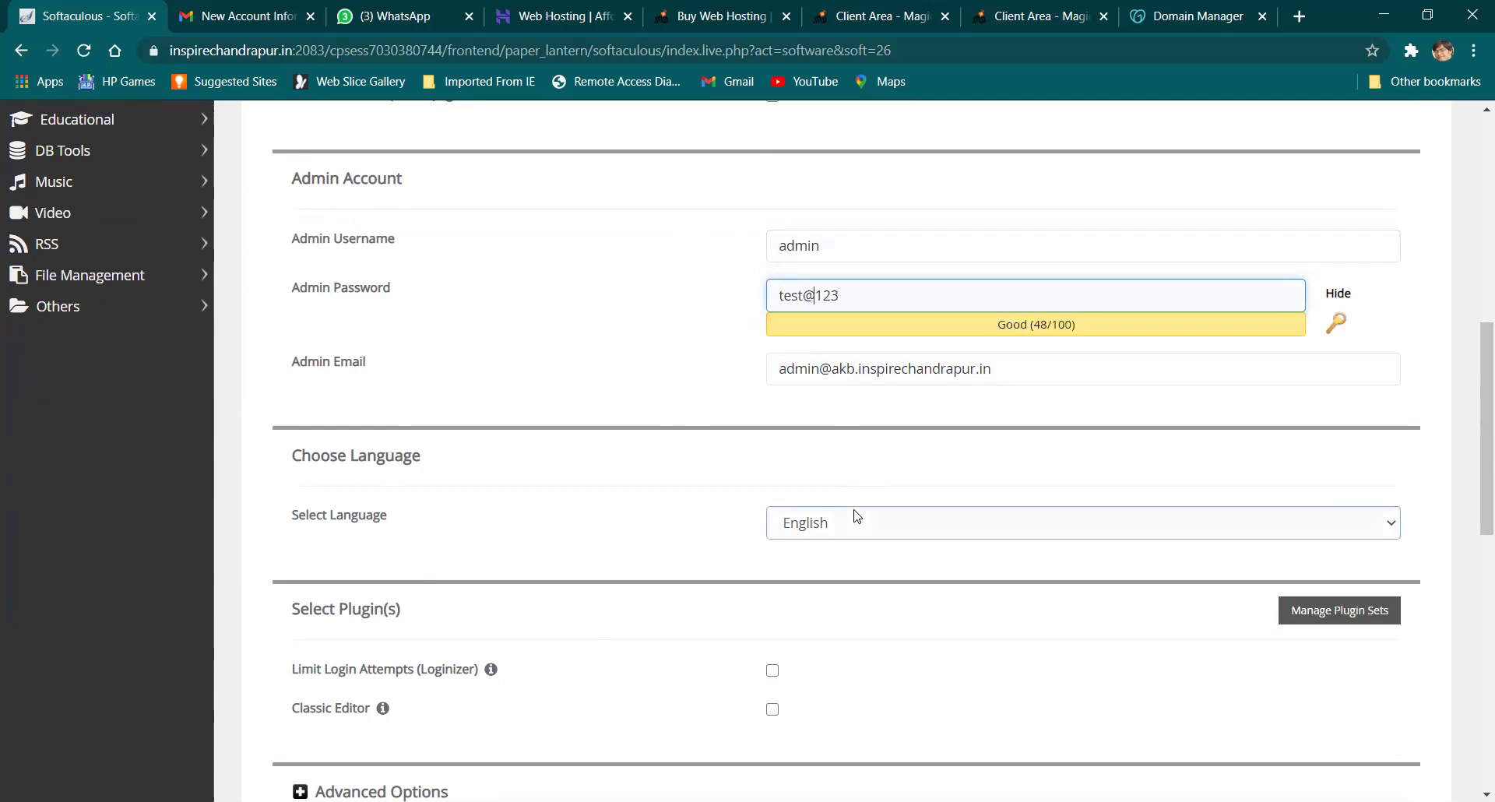
{"action": "left_click", "coordinate": [892, 408]}
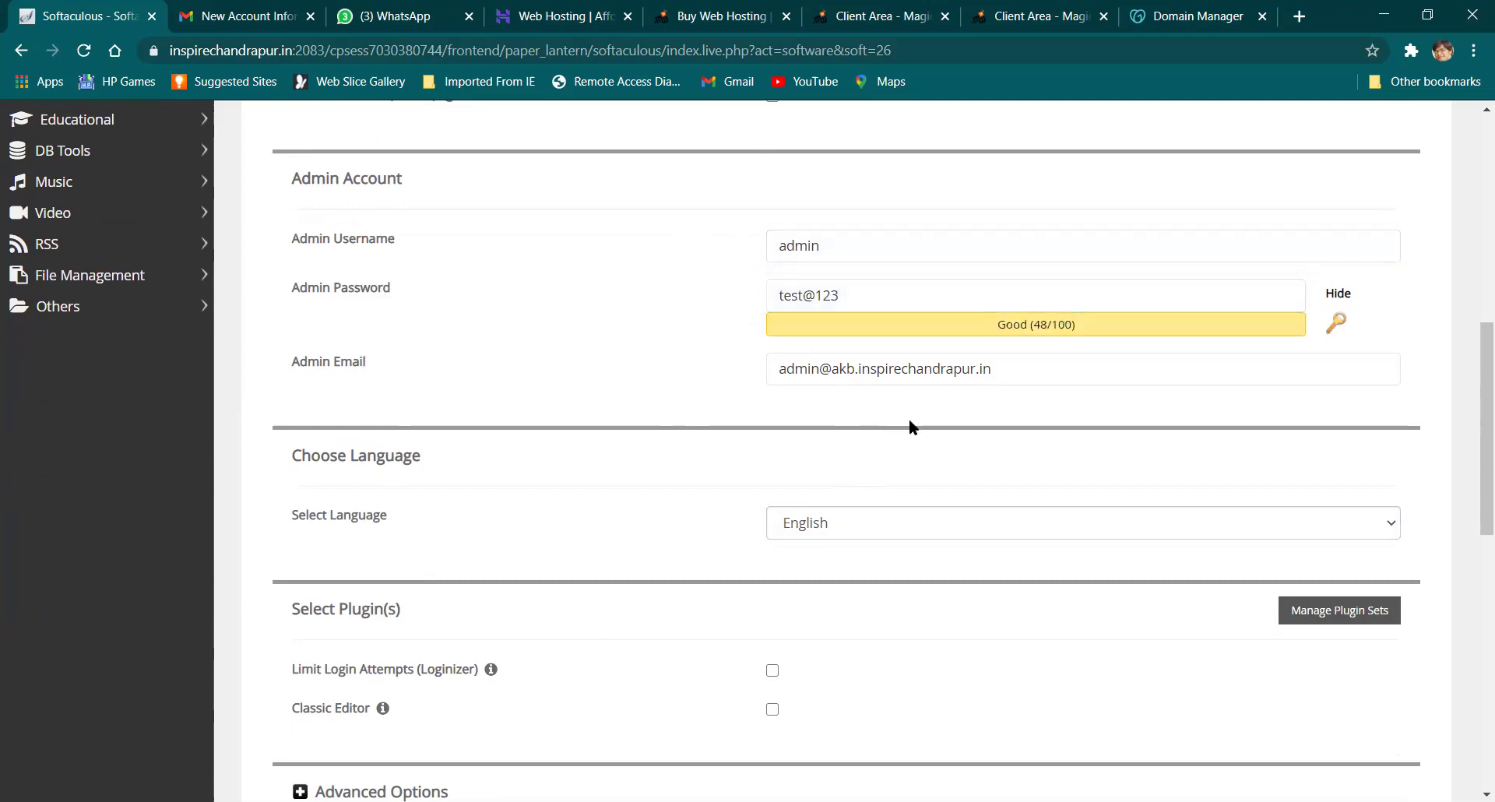
Replace 'admin' in the Admin Email with the owner's name
{"action": "left_click", "coordinate": [802, 377]}
{"action": "double_click", "coordinate": [818, 374]}
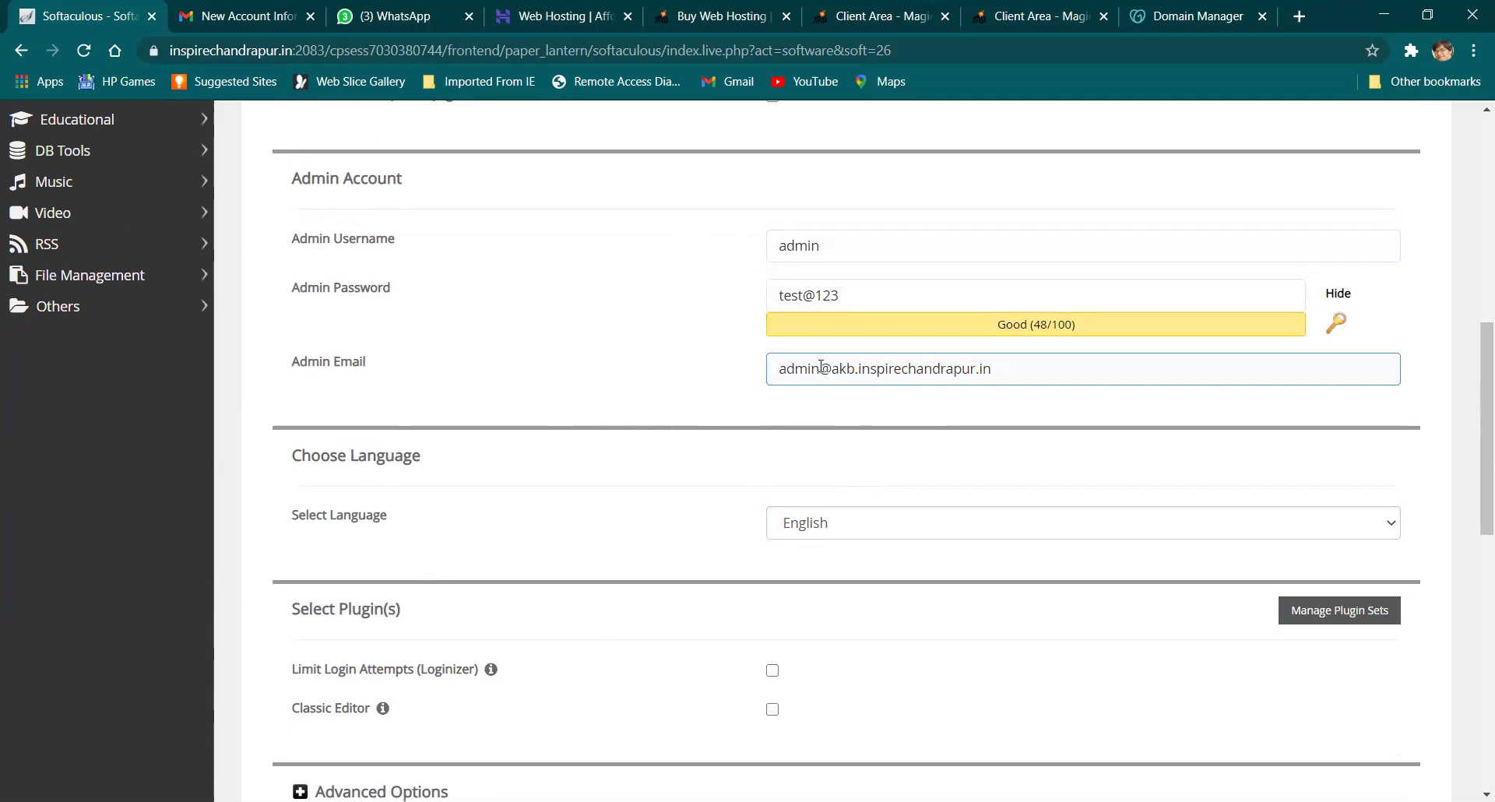
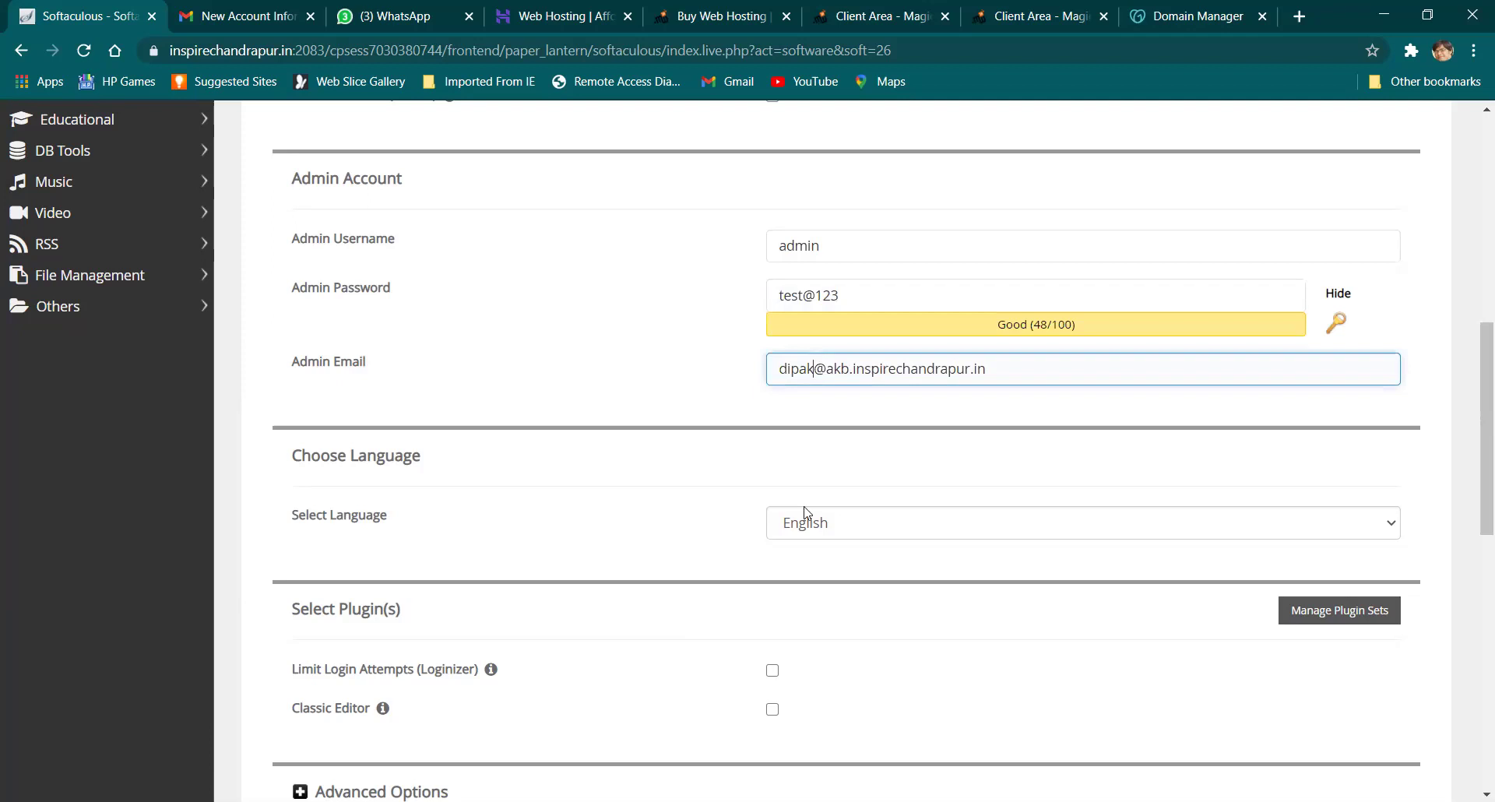
{"action": "left_click", "coordinate": [863, 407]}
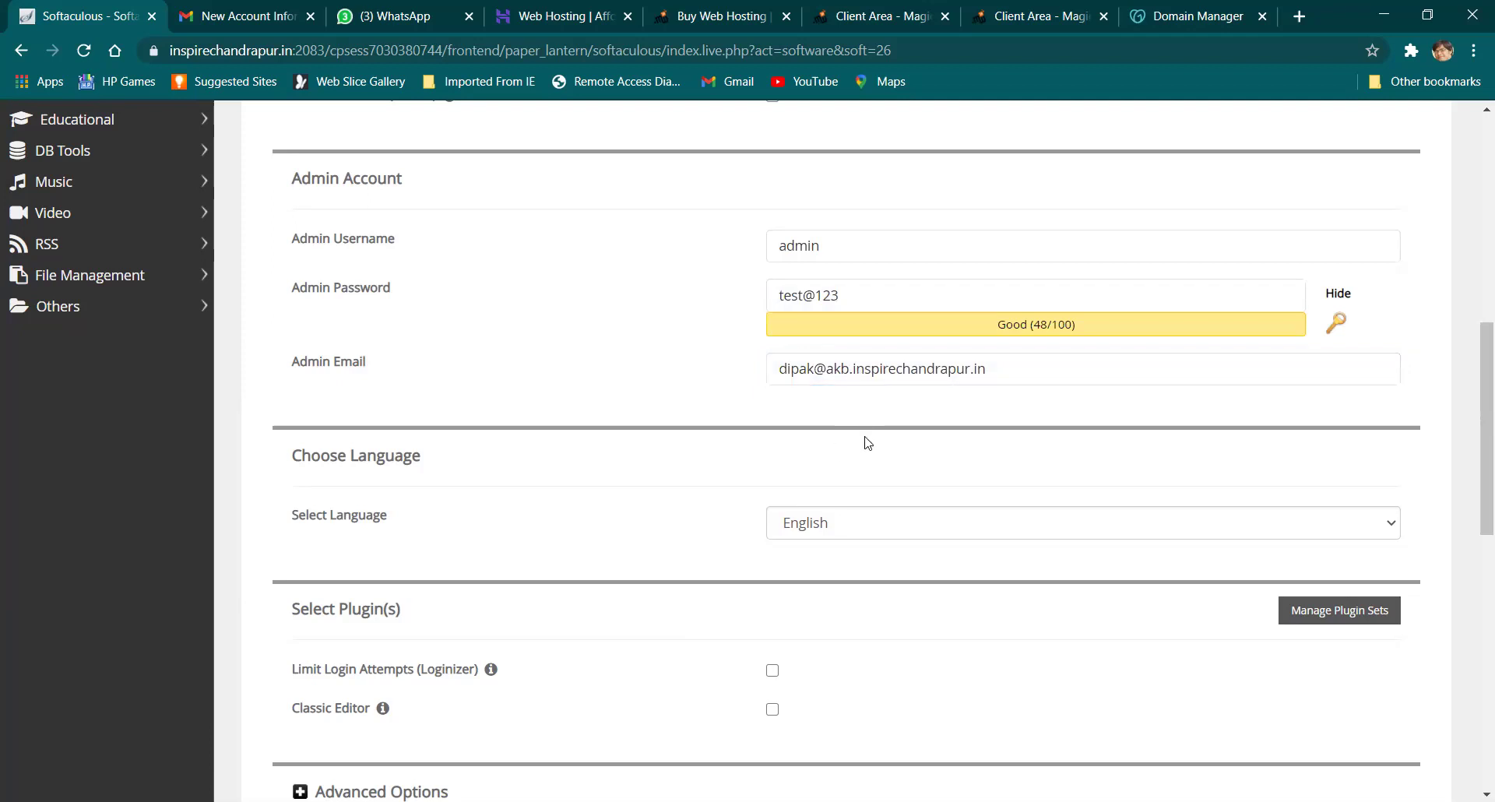
{"action": "scroll", "coordinate": [865, 436], "scroll_direction": "down", "scroll_amount": 2}
Keep English selected as the site language
{"action": "left_click", "coordinate": [862, 330]}
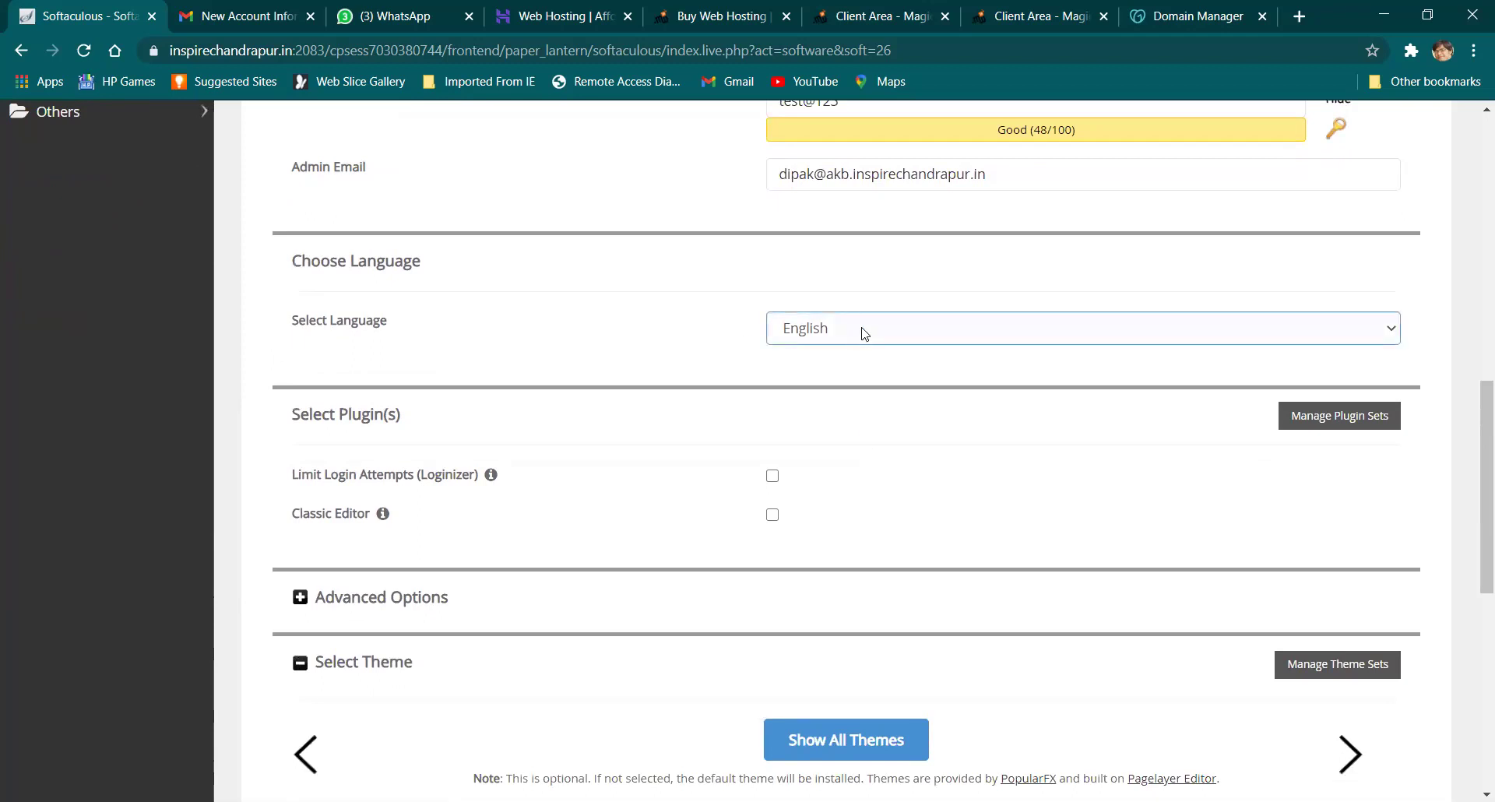
{"action": "left_click", "coordinate": [864, 332]}
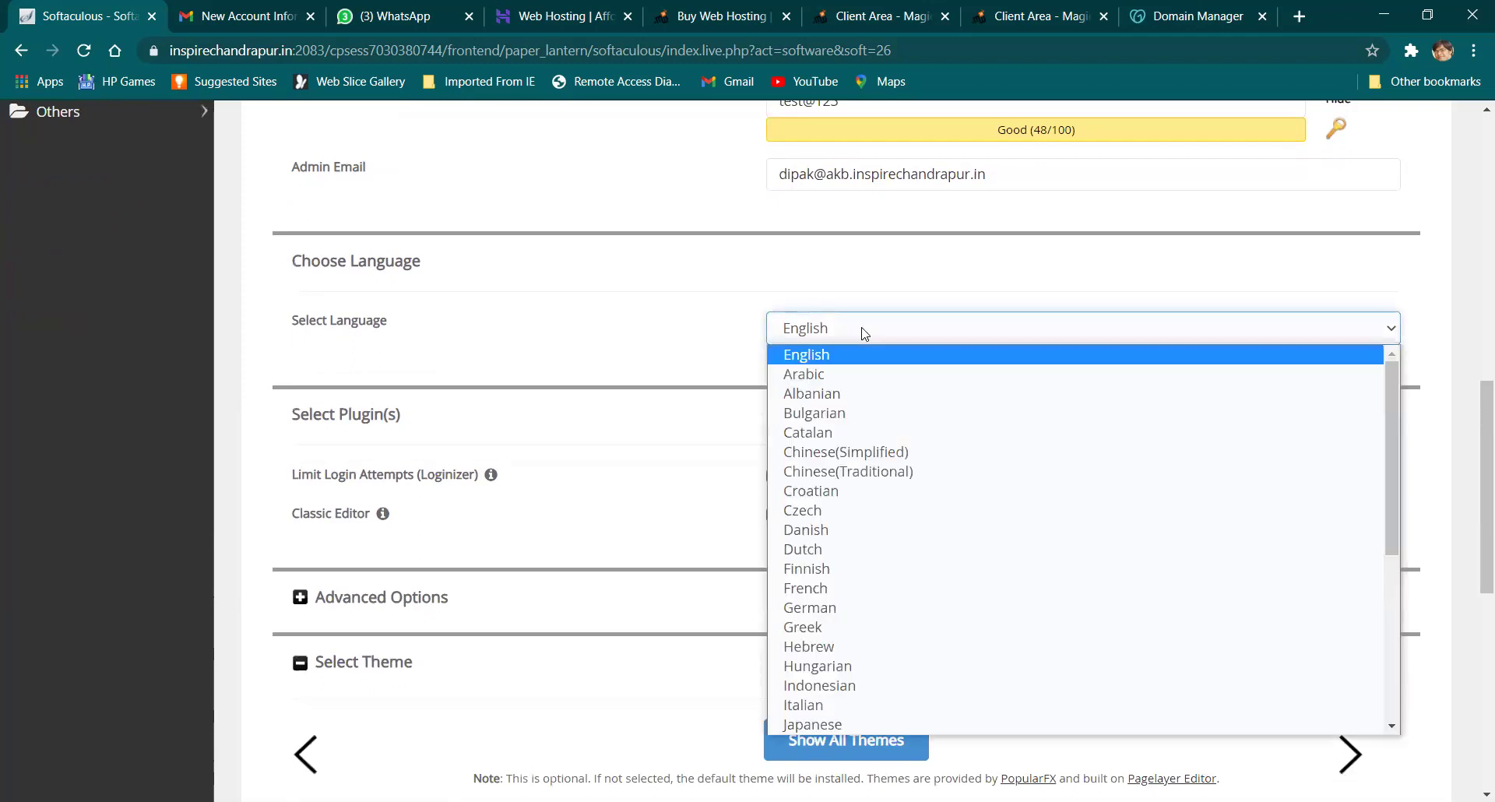
{"action": "left_click", "coordinate": [863, 332]}
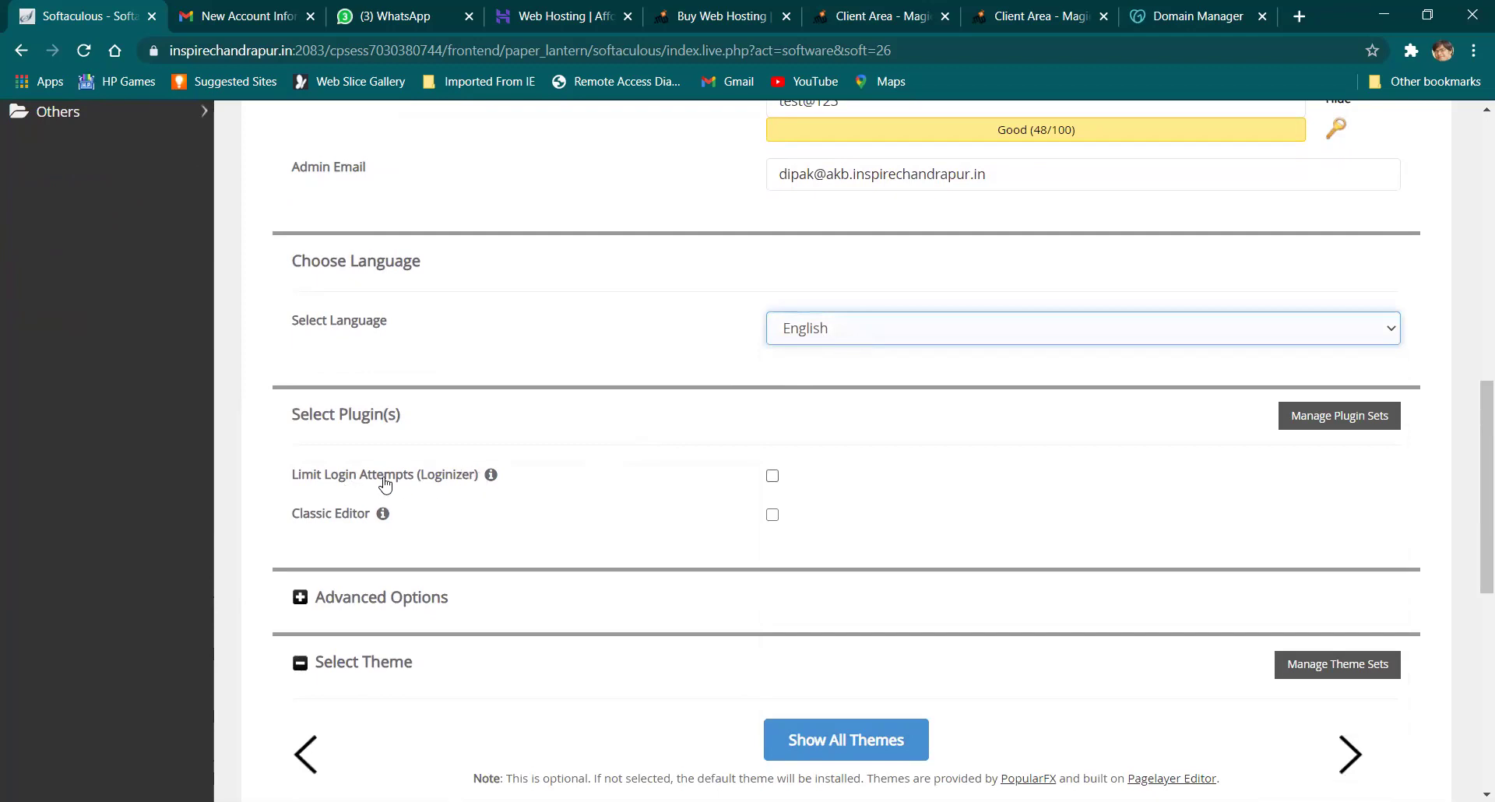
Leave Loginizer unticked and expand Advanced Options, showing database inspireadmin_wp562 and prefix wp7n_
{"action": "mouse_move", "coordinate": [492, 476]}
{"action": "left_click", "coordinate": [772, 477]}
{"action": "left_click", "coordinate": [772, 476]}
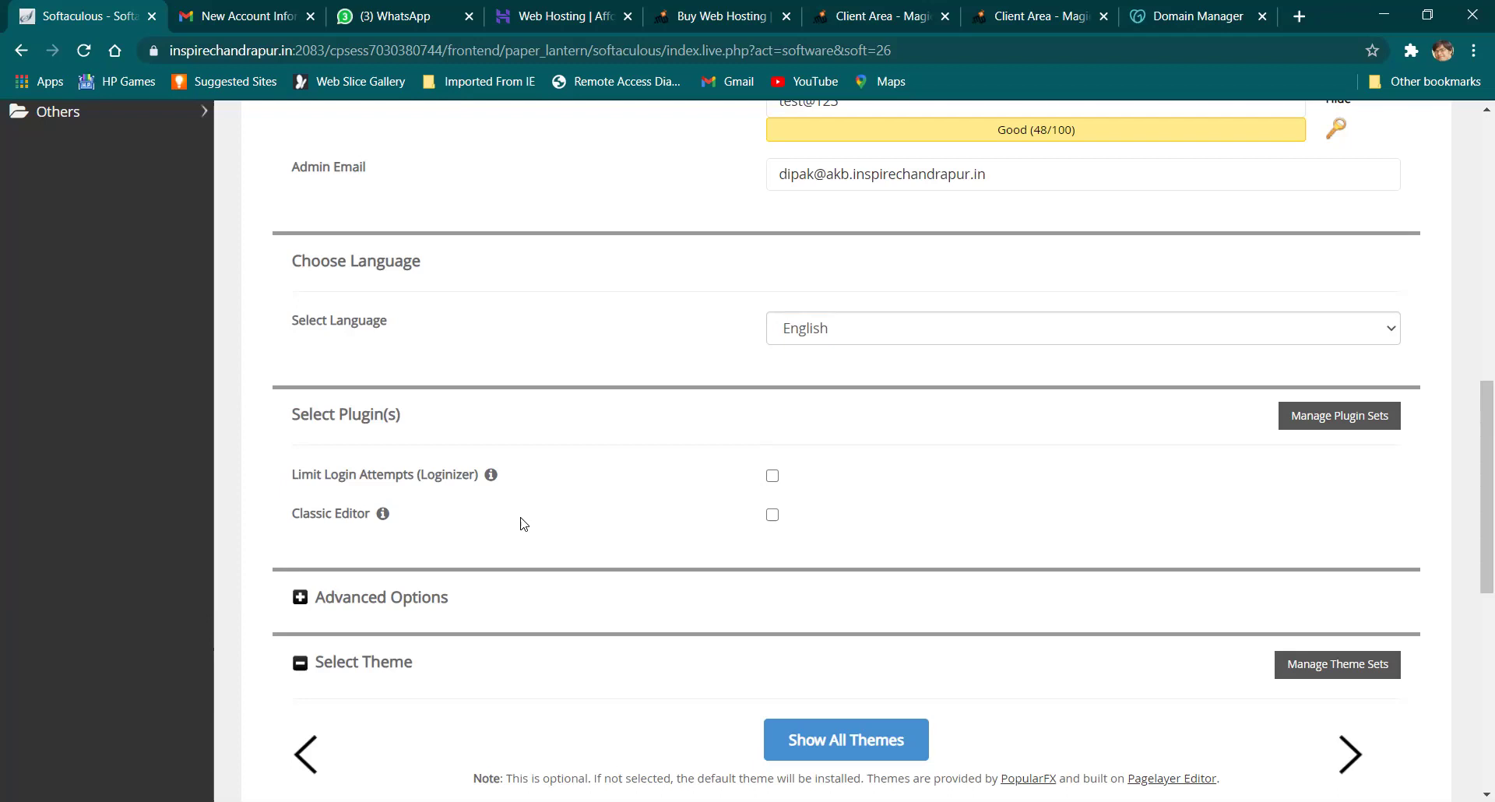
{"action": "mouse_move", "coordinate": [491, 476]}
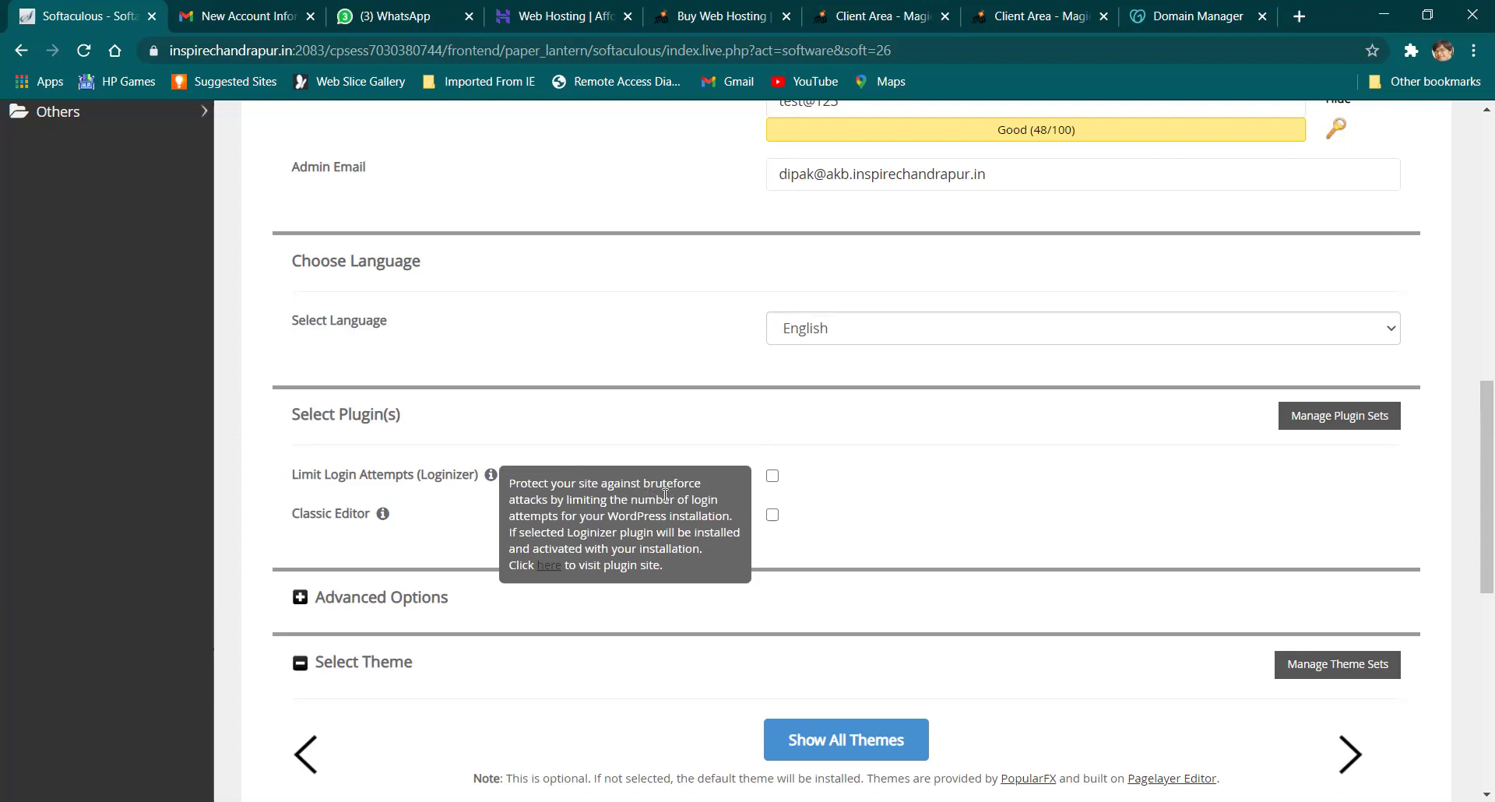
{"action": "left_click_drag", "start_coordinate": [643, 483], "coordinate": [689, 481]}
{"action": "left_click", "coordinate": [721, 613]}
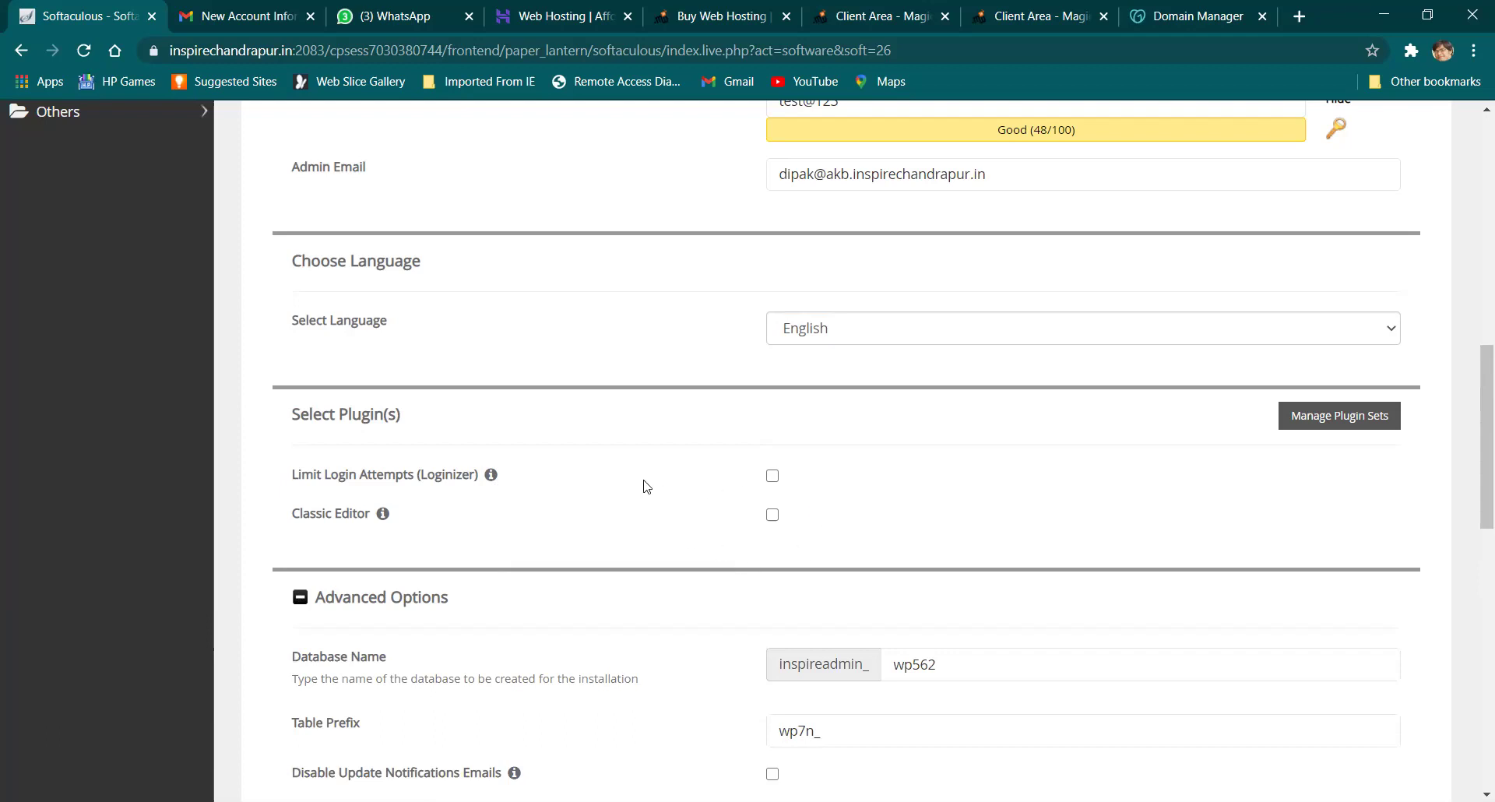
{"action": "scroll", "coordinate": [634, 483], "scroll_direction": "down", "scroll_amount": 1}
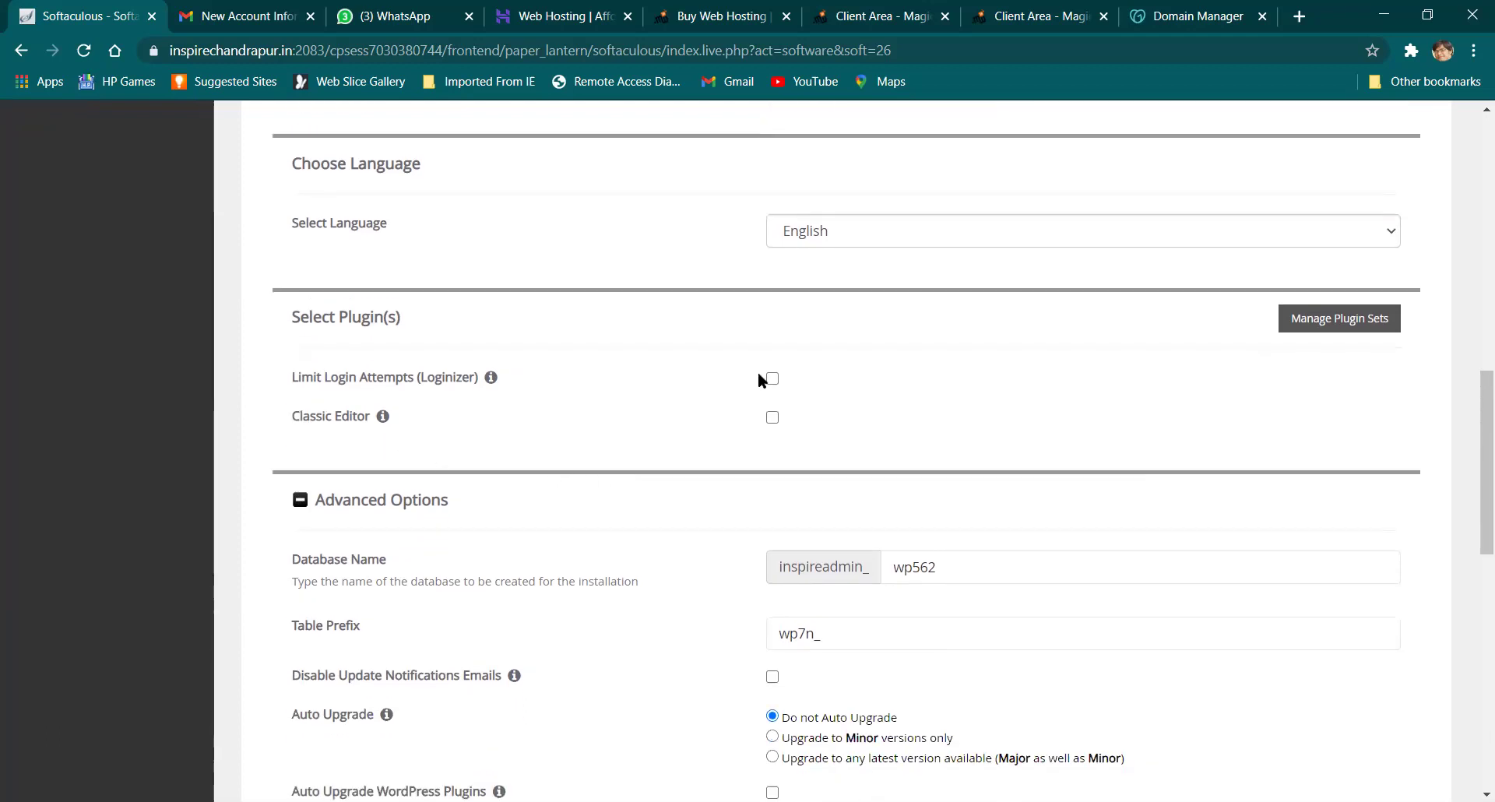
Tick Auto Upgrade WordPress Plugins, leaving Do not Auto Upgrade and theme auto-upgrade off
{"action": "scroll", "coordinate": [942, 394], "scroll_direction": "down", "scroll_amount": 2}
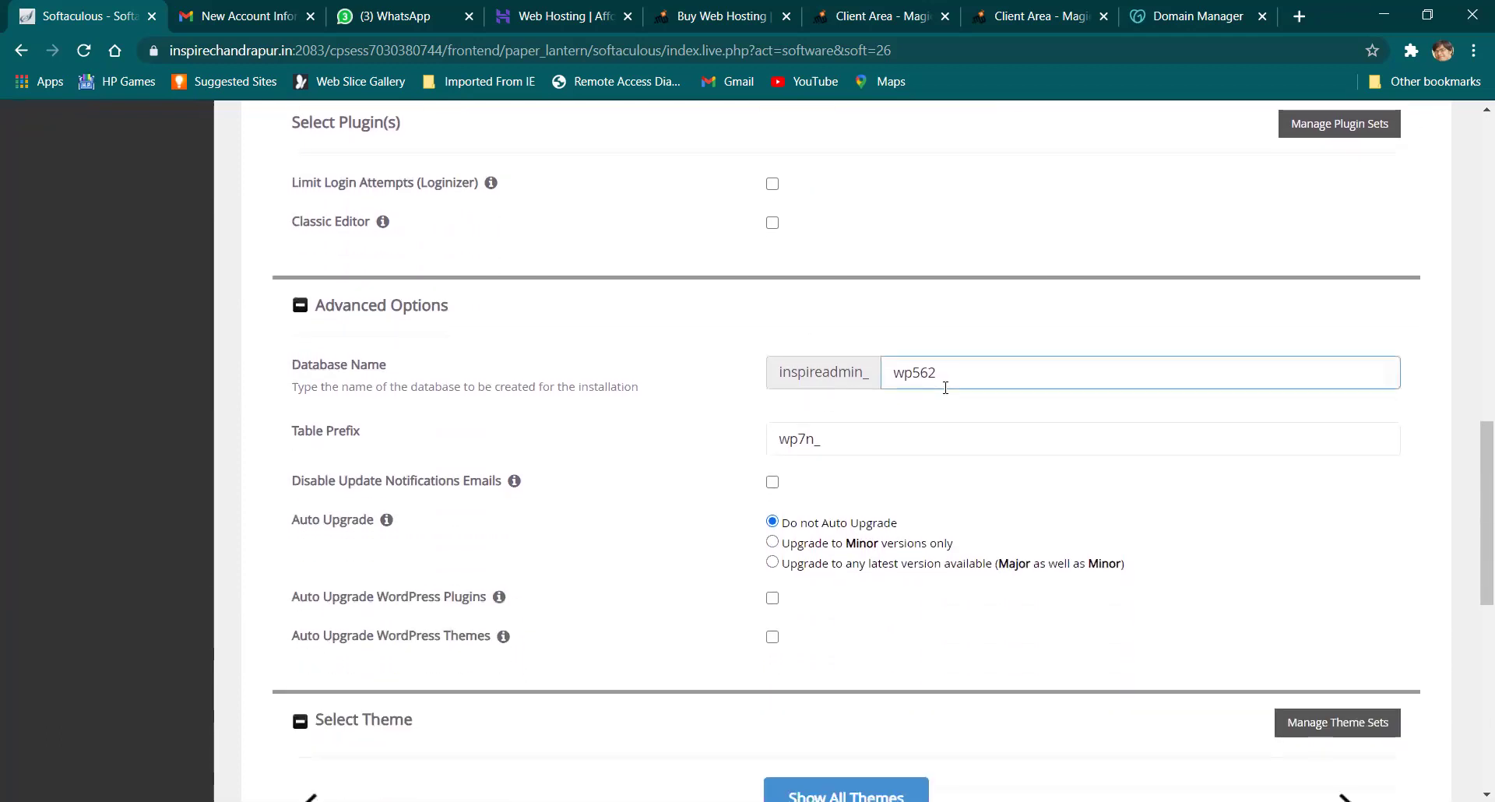
{"action": "scroll", "coordinate": [881, 469], "scroll_direction": "down", "scroll_amount": 1}
{"action": "scroll", "coordinate": [881, 470], "scroll_direction": "down", "scroll_amount": 1}
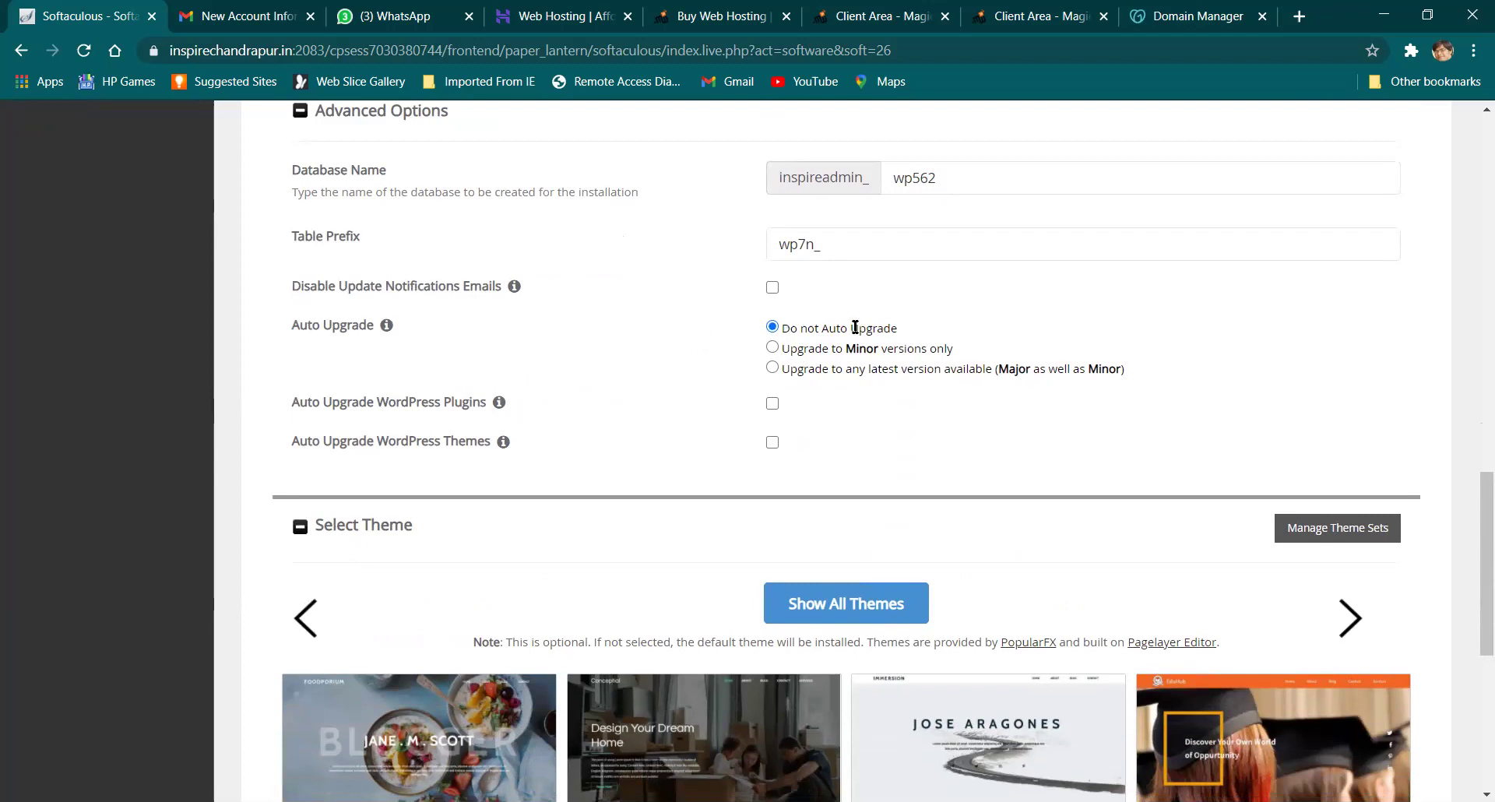
{"action": "scroll", "coordinate": [873, 447], "scroll_direction": "down", "scroll_amount": 1}
{"action": "scroll", "coordinate": [873, 447], "scroll_direction": "down", "scroll_amount": 3}
{"action": "scroll", "coordinate": [561, 377], "scroll_direction": "up", "scroll_amount": 3}
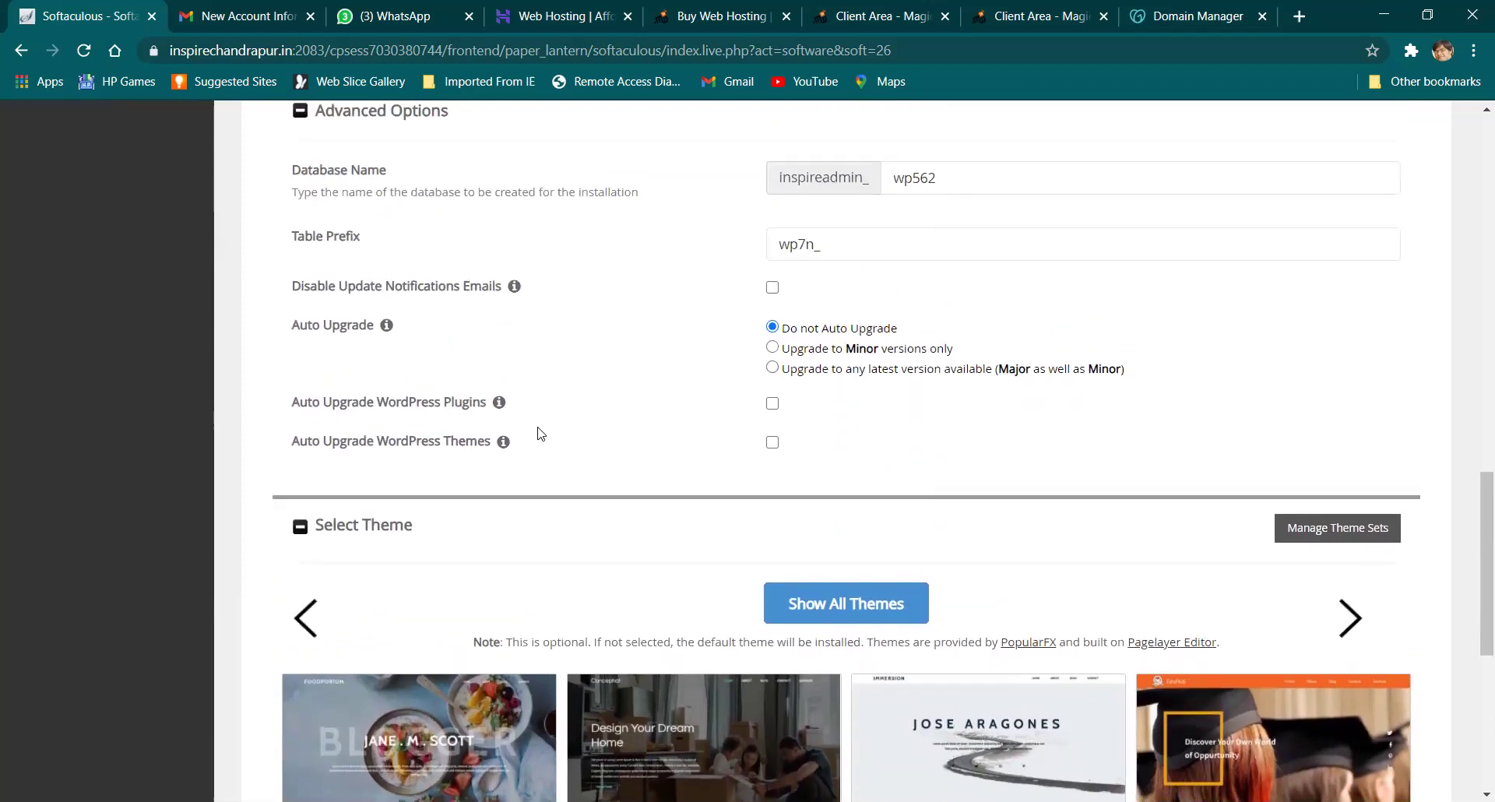
{"action": "scroll", "coordinate": [566, 359], "scroll_direction": "up", "scroll_amount": 1}
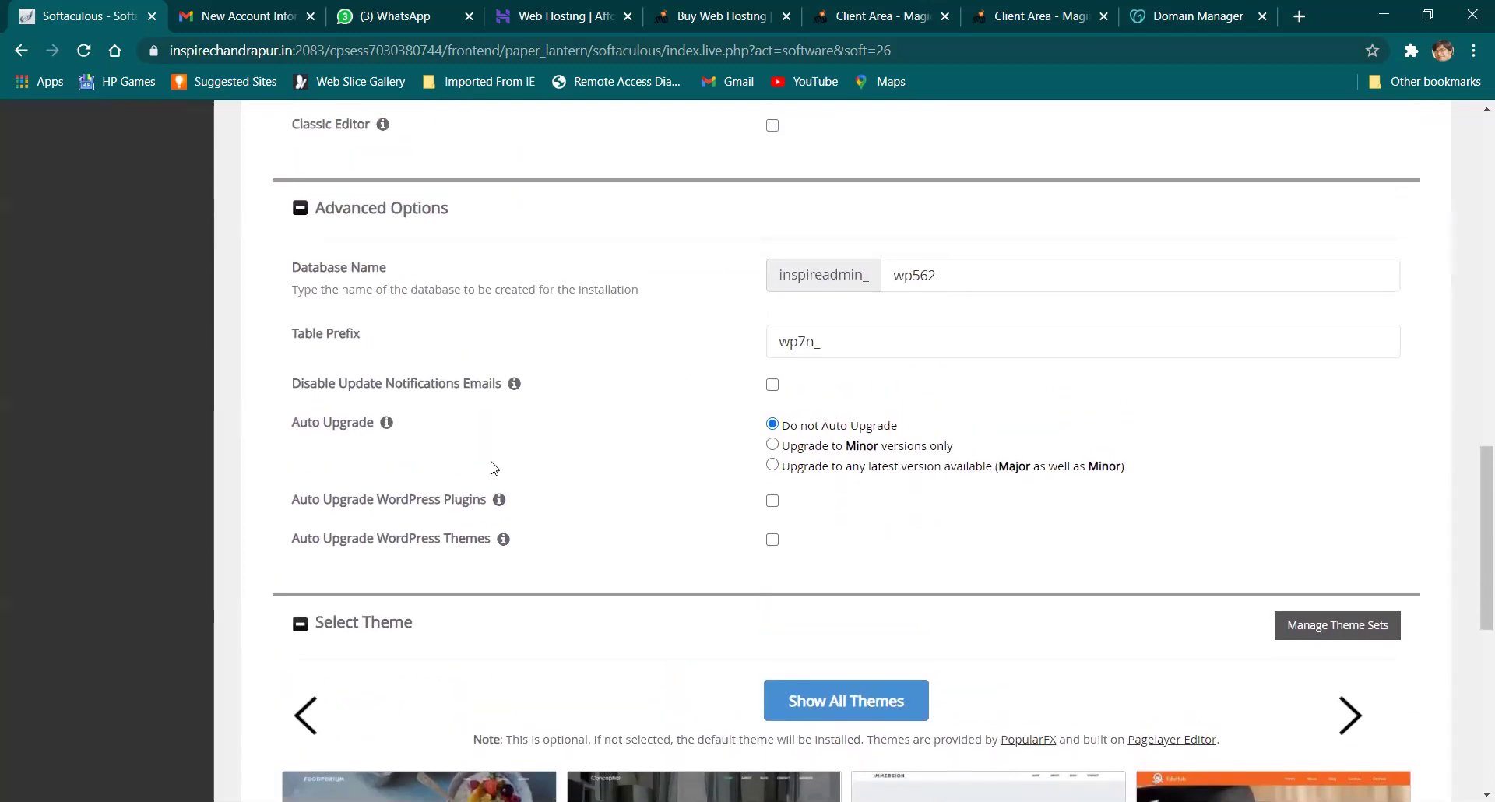
{"action": "scroll", "coordinate": [633, 344], "scroll_direction": "up", "scroll_amount": 8}
{"action": "scroll", "coordinate": [639, 349], "scroll_direction": "down", "scroll_amount": 10}
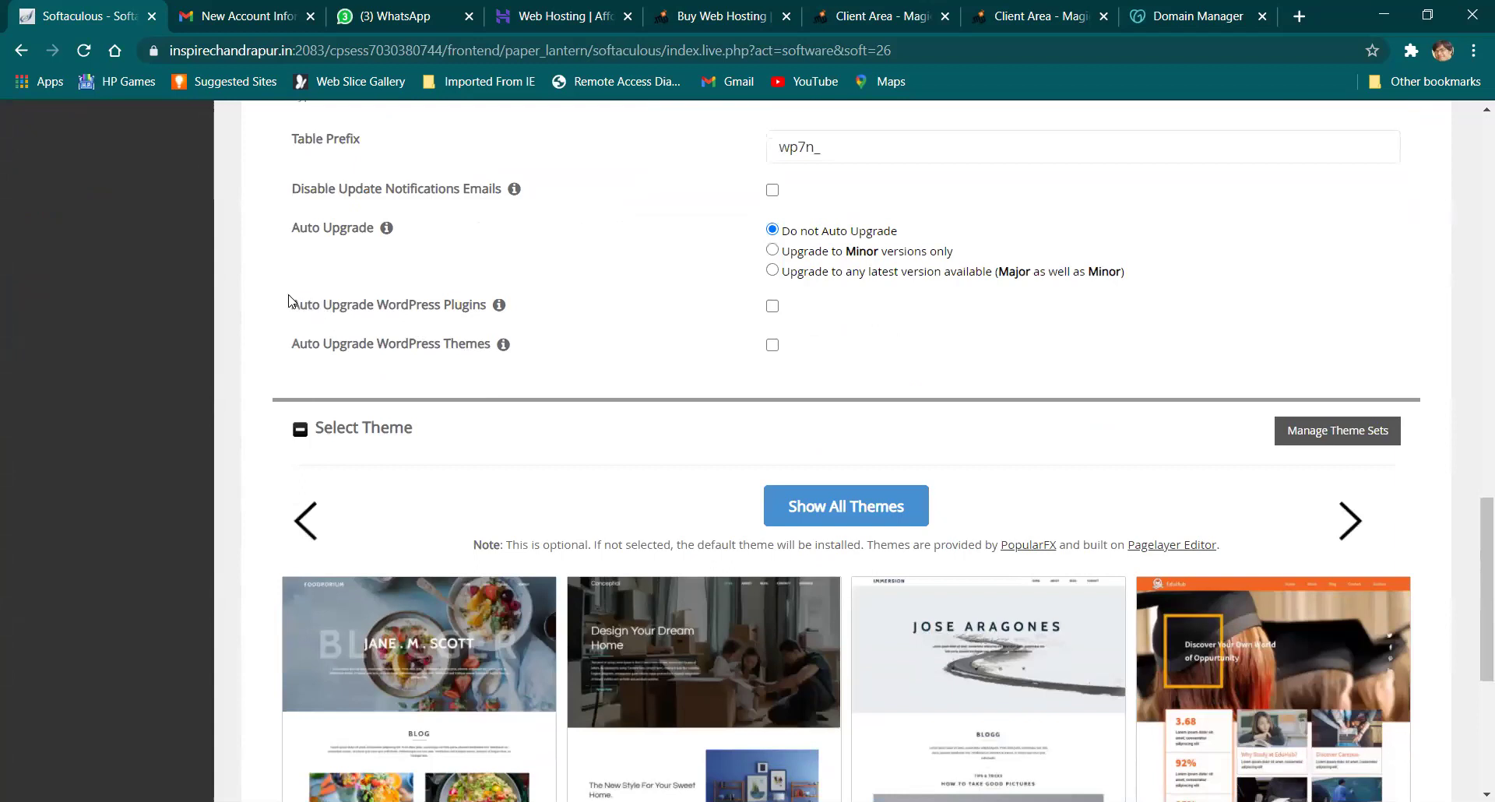
{"action": "left_click_drag", "start_coordinate": [289, 305], "coordinate": [763, 315]}
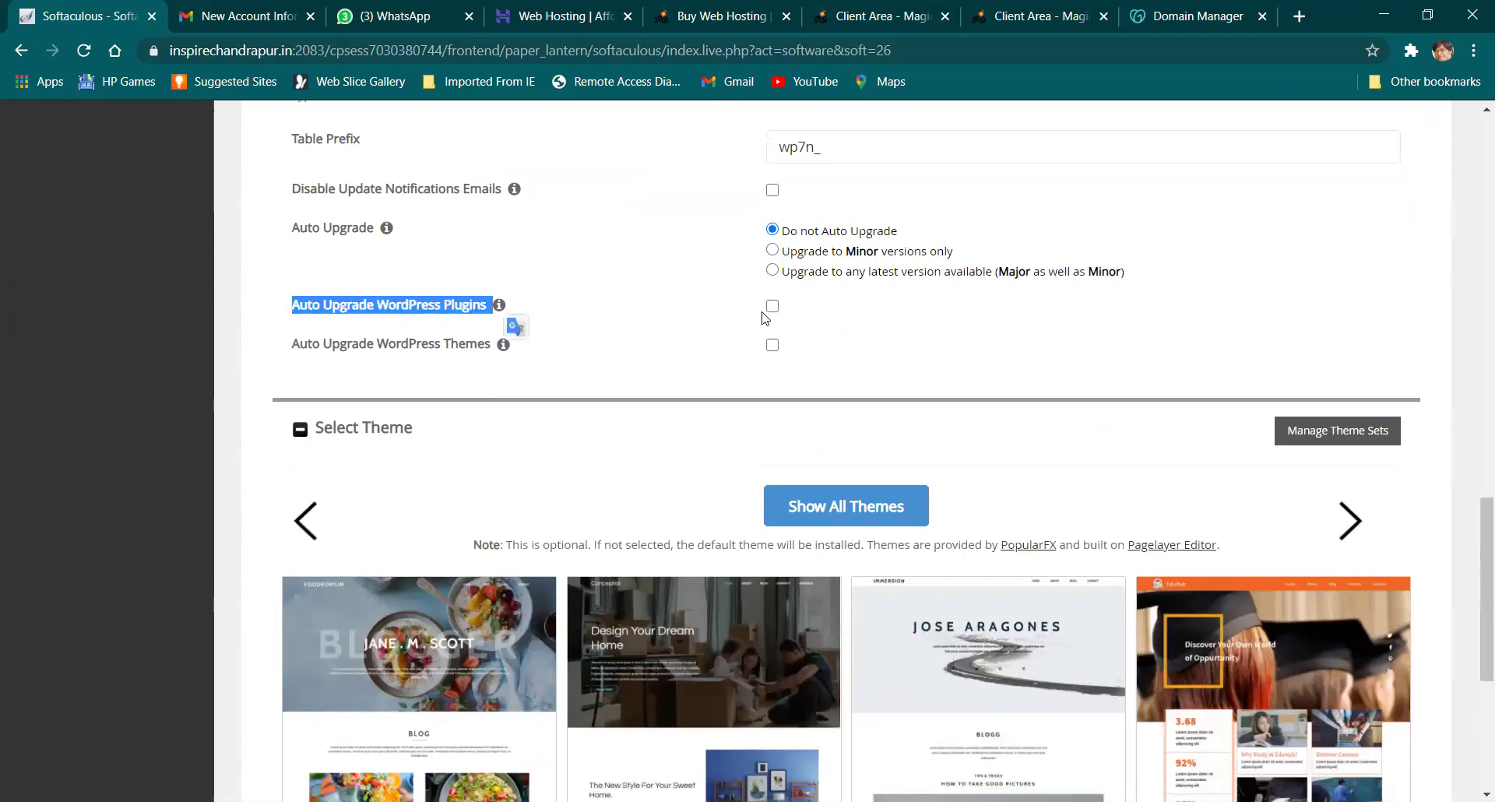
{"action": "left_click", "coordinate": [773, 308]}
{"action": "left_click", "coordinate": [872, 327]}
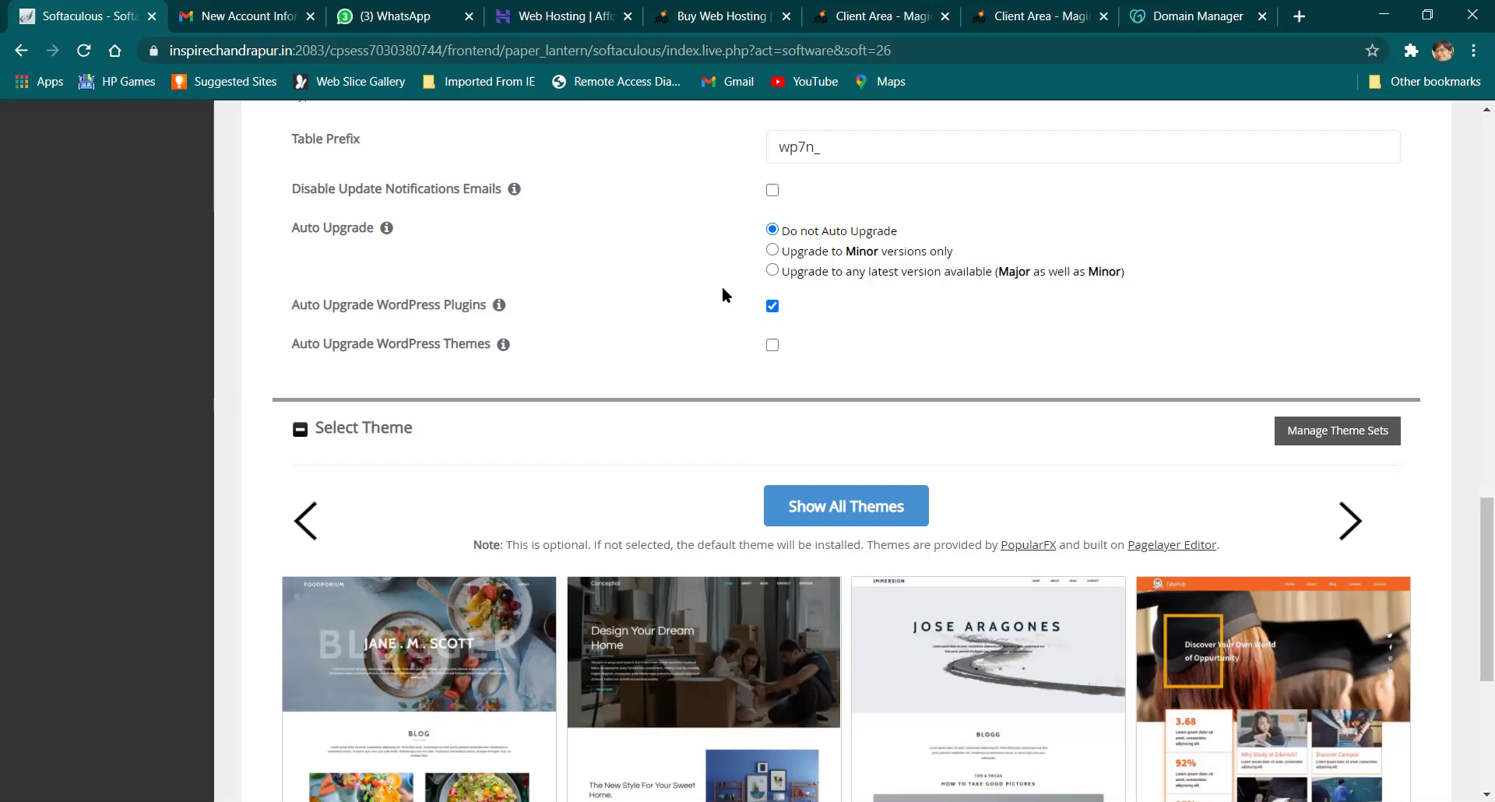
{"action": "left_click", "coordinate": [772, 306]}
{"action": "left_click", "coordinate": [772, 306]}
{"action": "scroll", "coordinate": [825, 342], "scroll_direction": "down", "scroll_amount": 2}
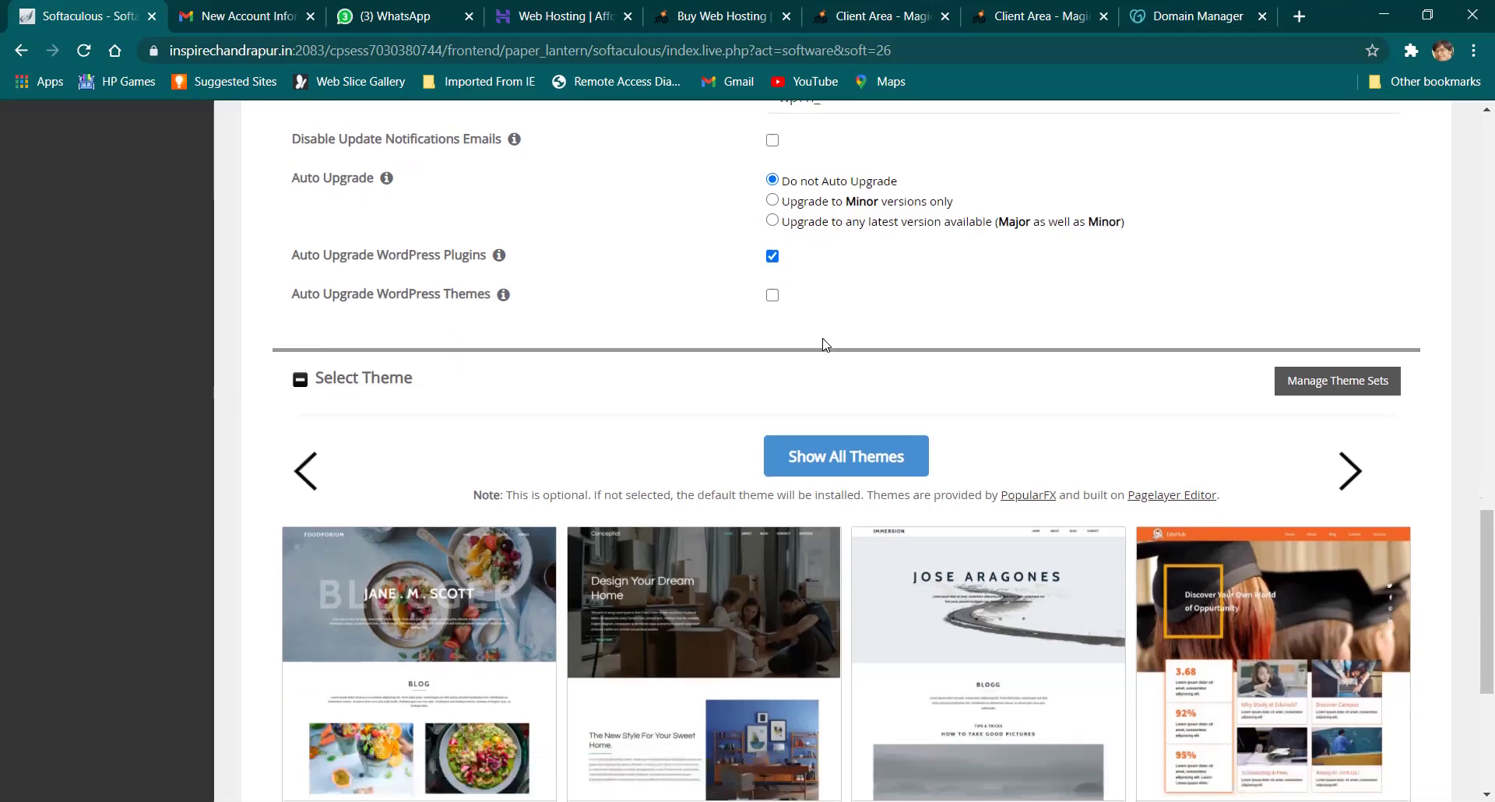
{"action": "scroll", "coordinate": [825, 343], "scroll_direction": "up", "scroll_amount": 2}
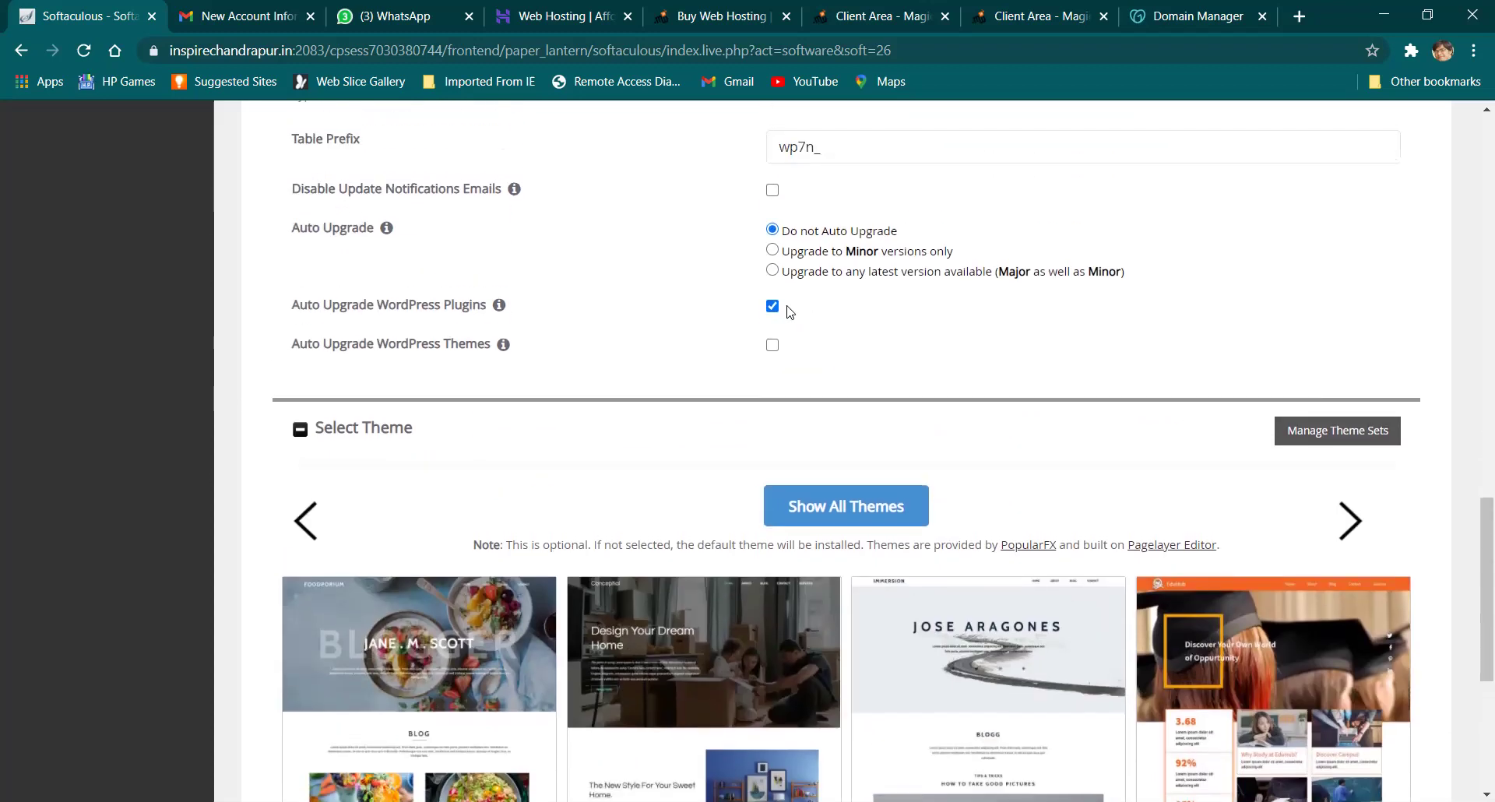
{"action": "scroll", "coordinate": [789, 312], "scroll_direction": "down", "scroll_amount": 4}
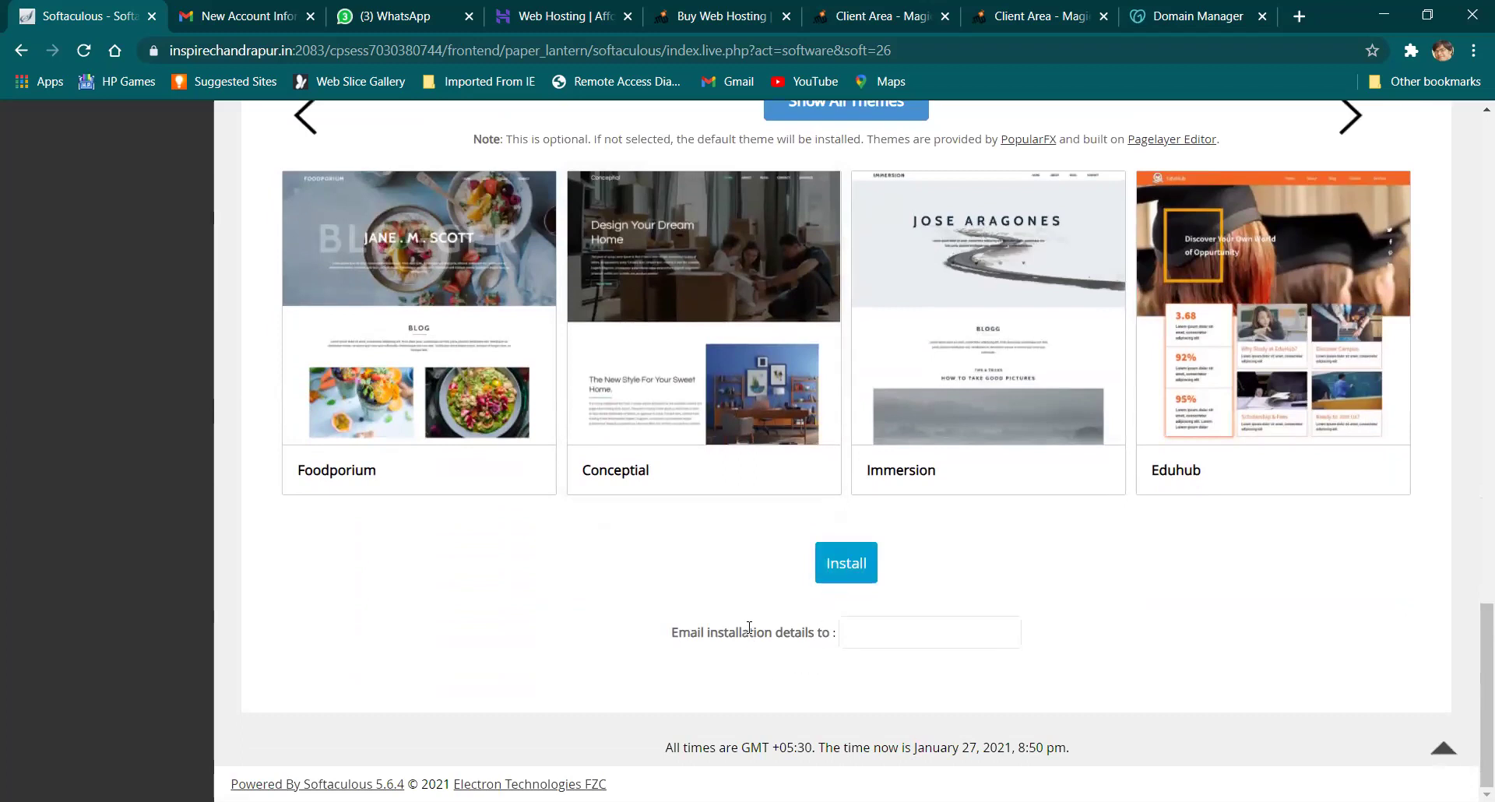
Copy the Admin Email into the 'Email installation details to' field
{"action": "left_click", "coordinate": [906, 639]}
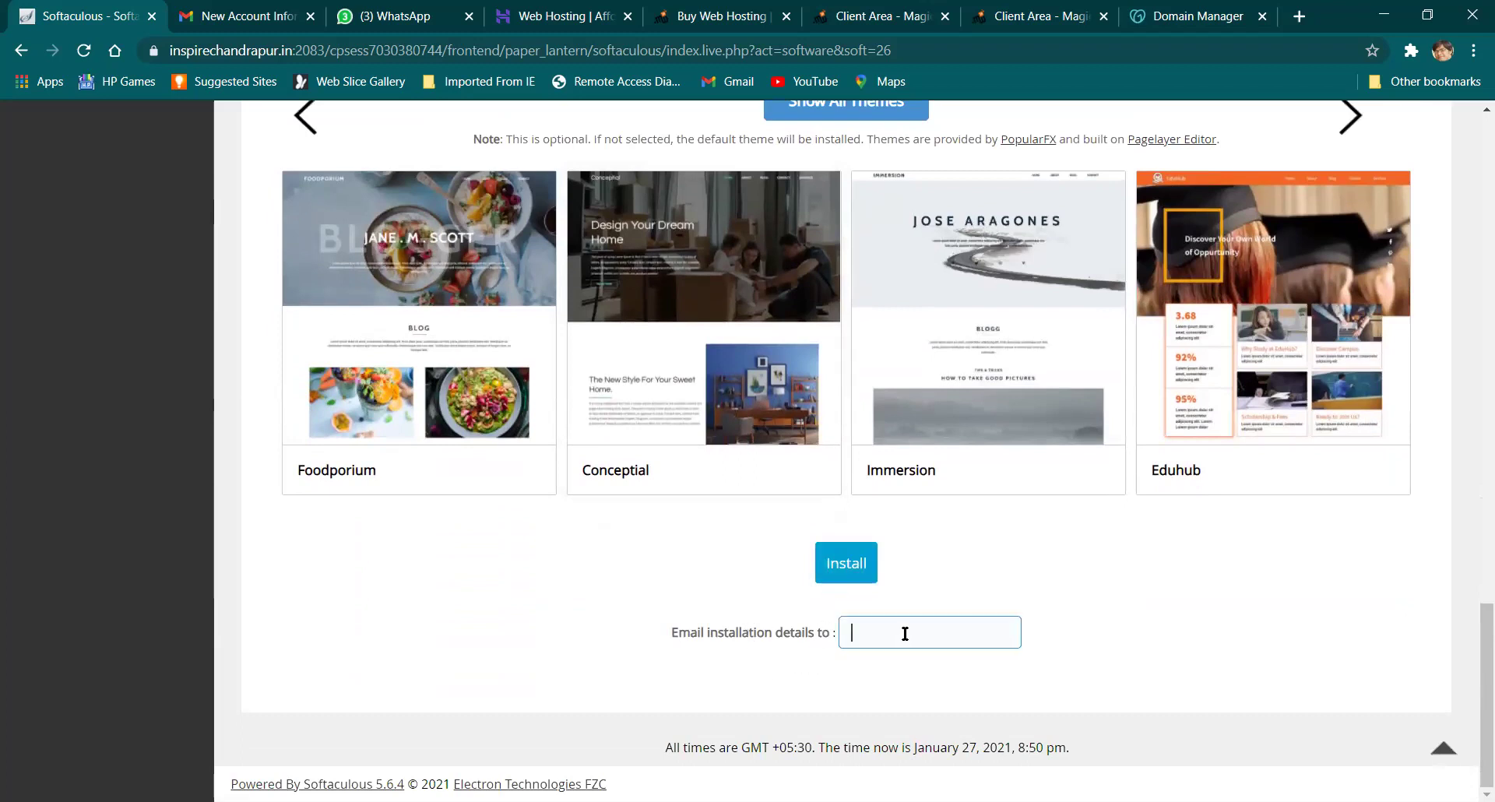
{"action": "scroll", "coordinate": [888, 627], "scroll_direction": "up", "scroll_amount": 17}
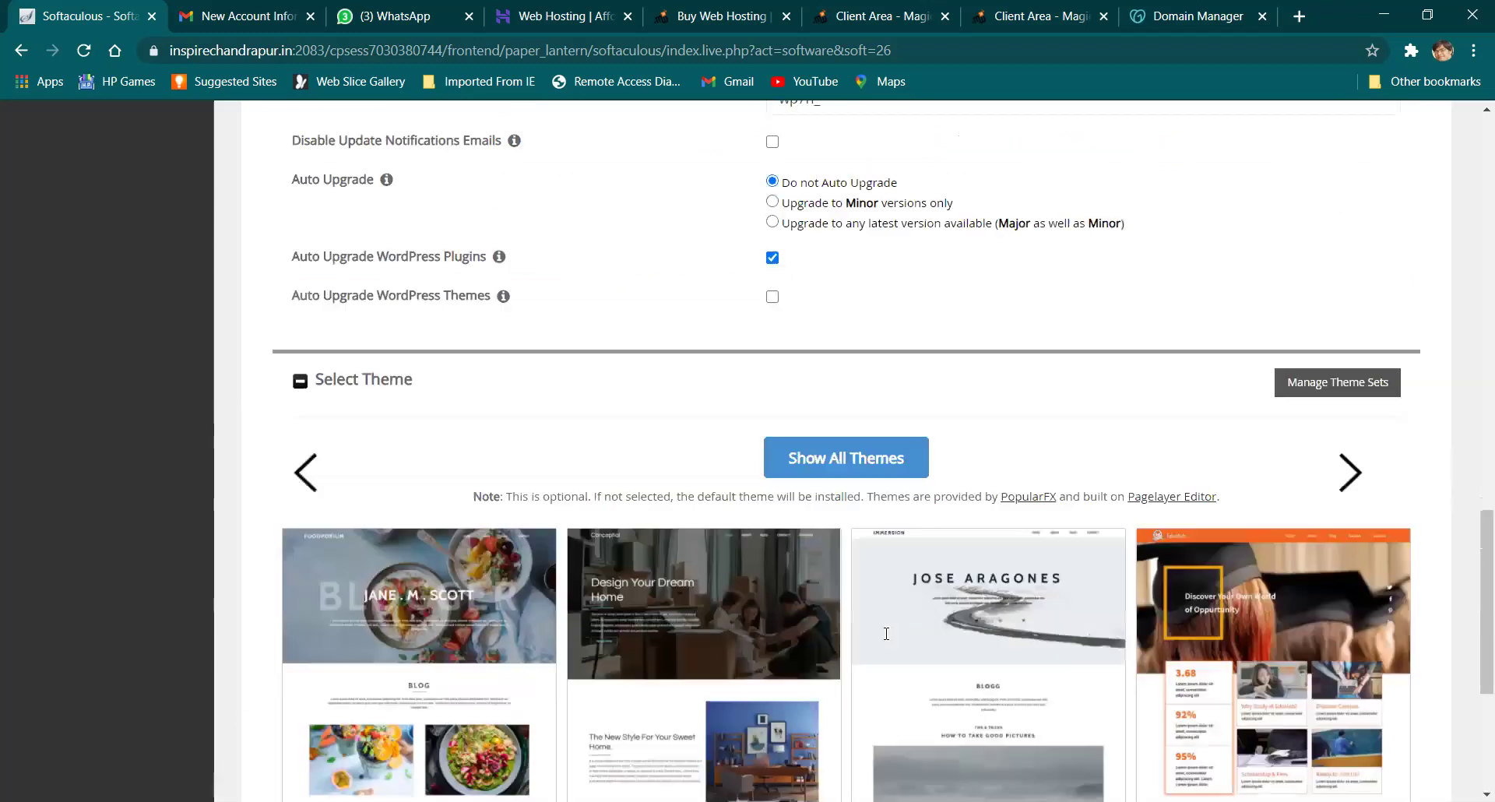
{"action": "left_click", "coordinate": [979, 548]}
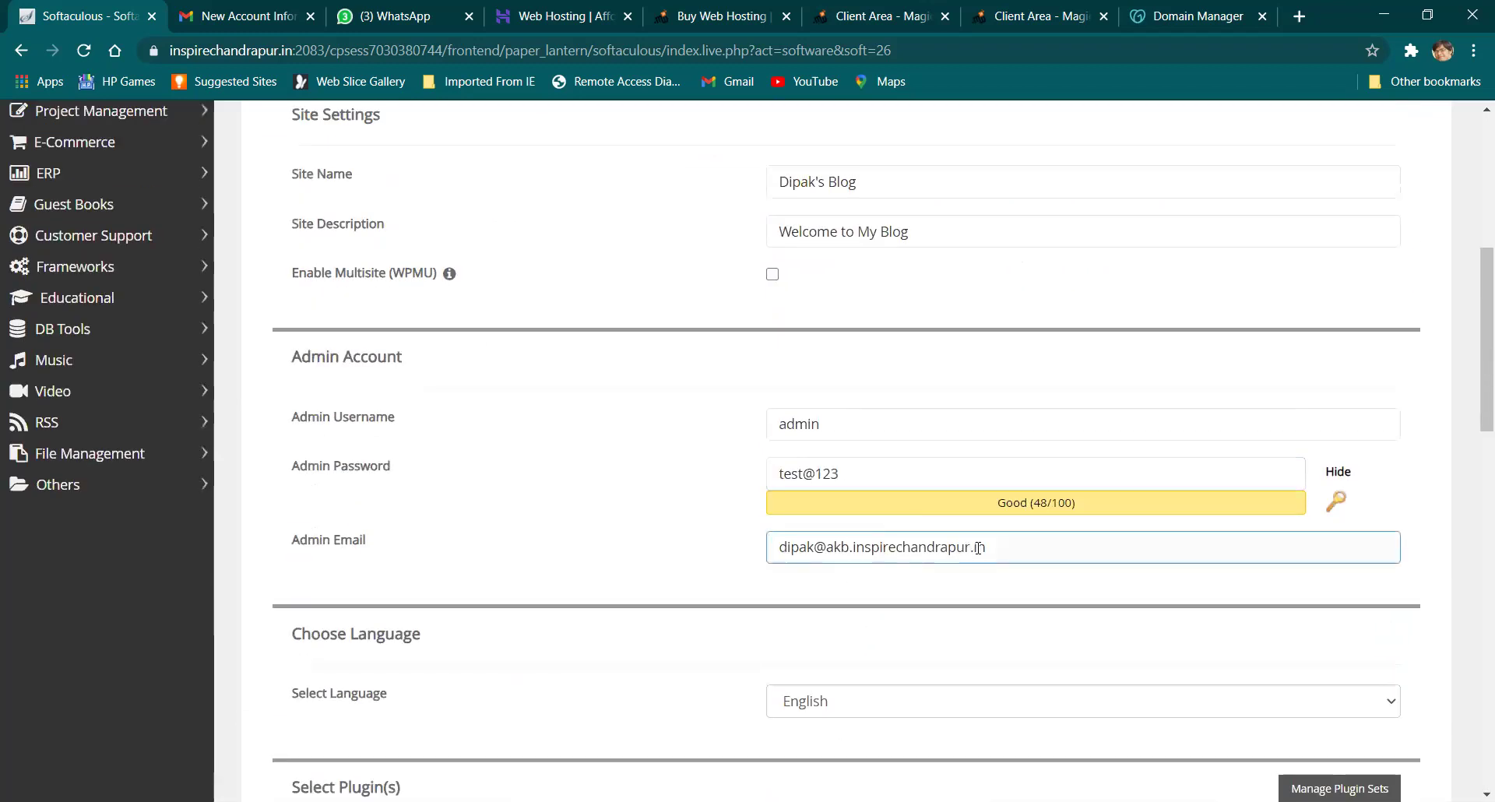
{"action": "left_click_drag", "start_coordinate": [985, 547], "coordinate": [744, 553]}
{"action": "key", "text": "ctrl+c"}
{"action": "right_click", "coordinate": [789, 548]}
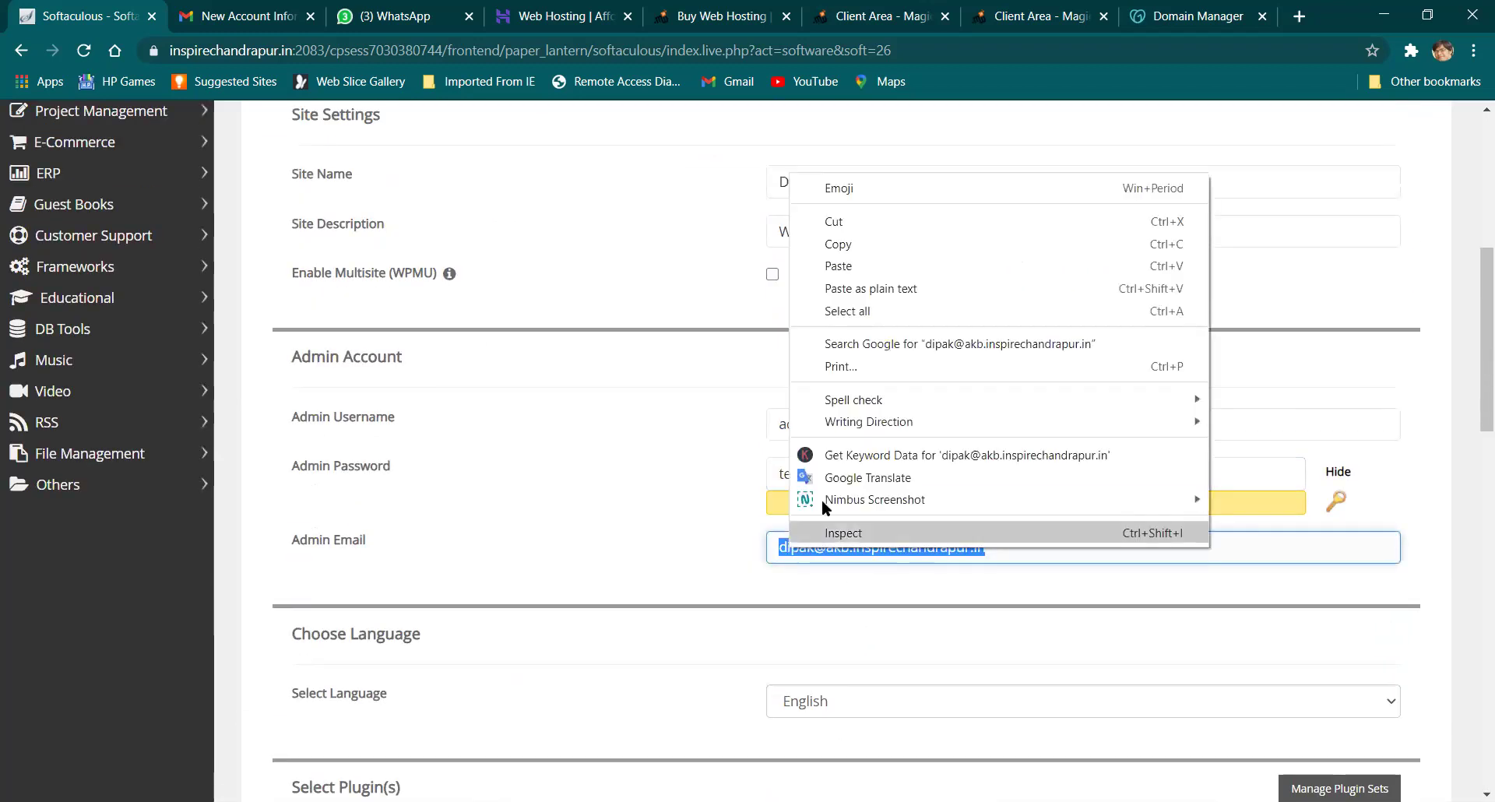
{"action": "left_click", "coordinate": [851, 241]}
{"action": "scroll", "coordinate": [861, 307], "scroll_direction": "down", "scroll_amount": 15}
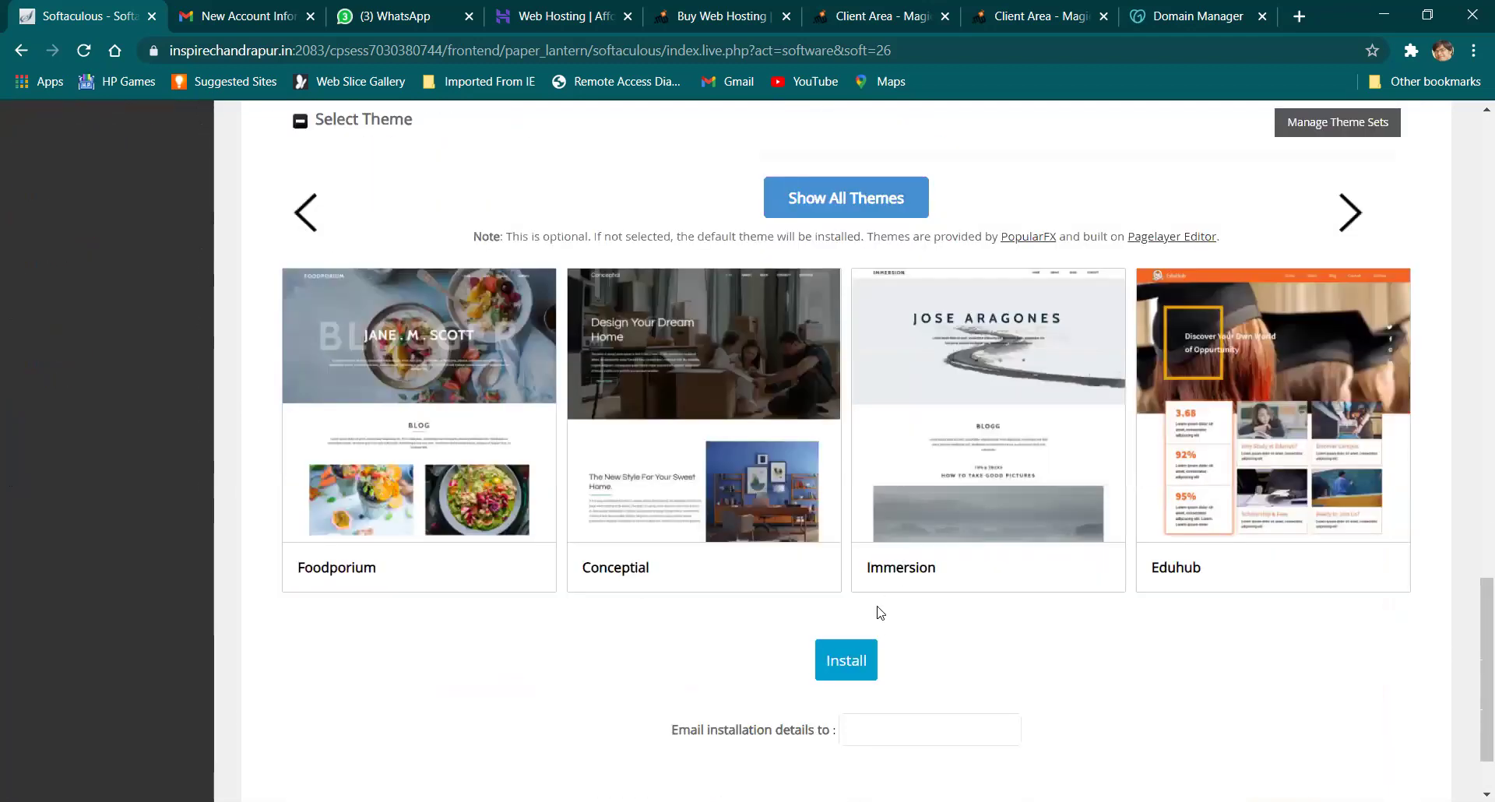
{"action": "left_click", "coordinate": [852, 628]}
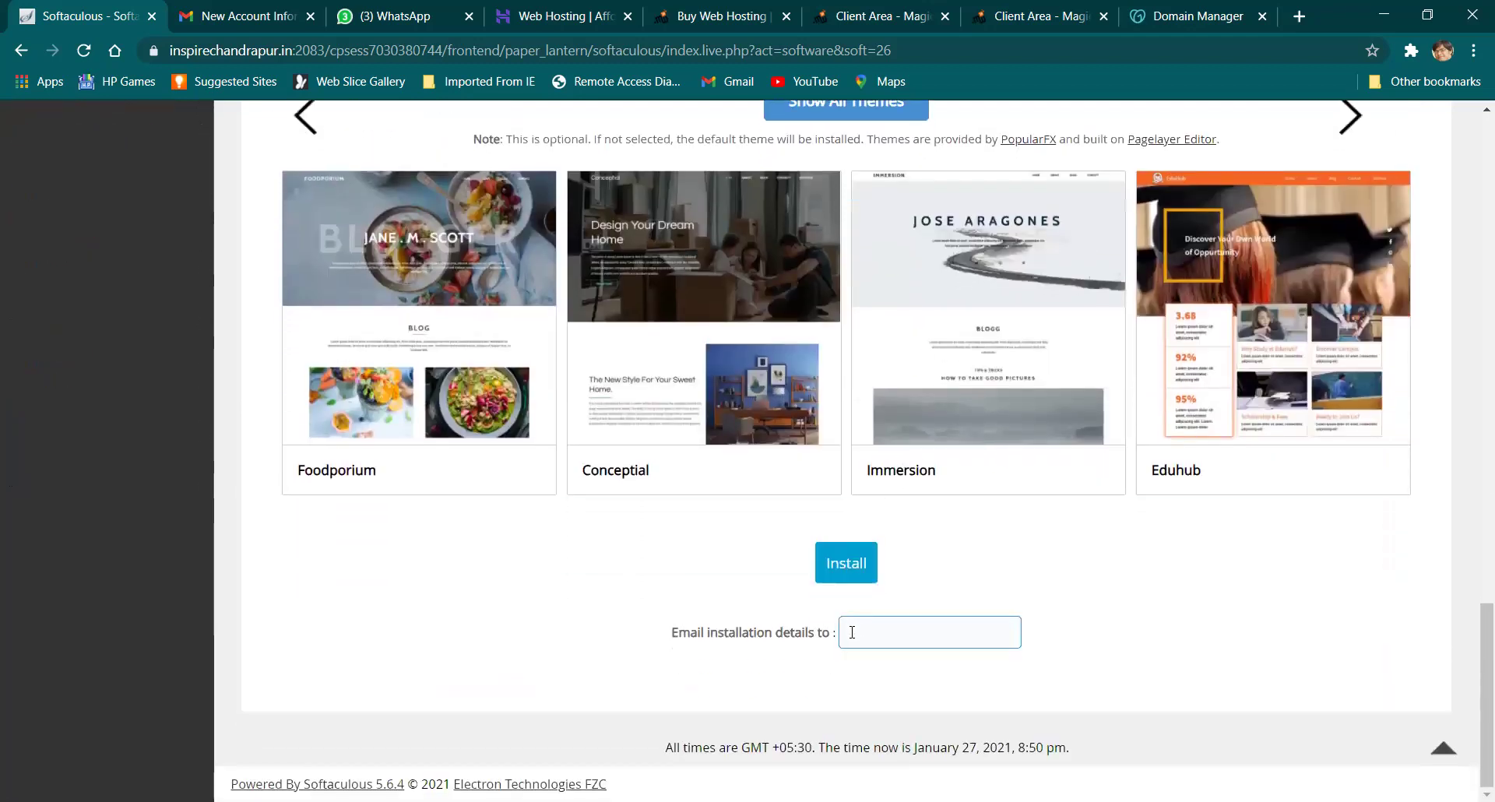
{"action": "right_click", "coordinate": [852, 632]}
{"action": "left_click", "coordinate": [942, 448]}
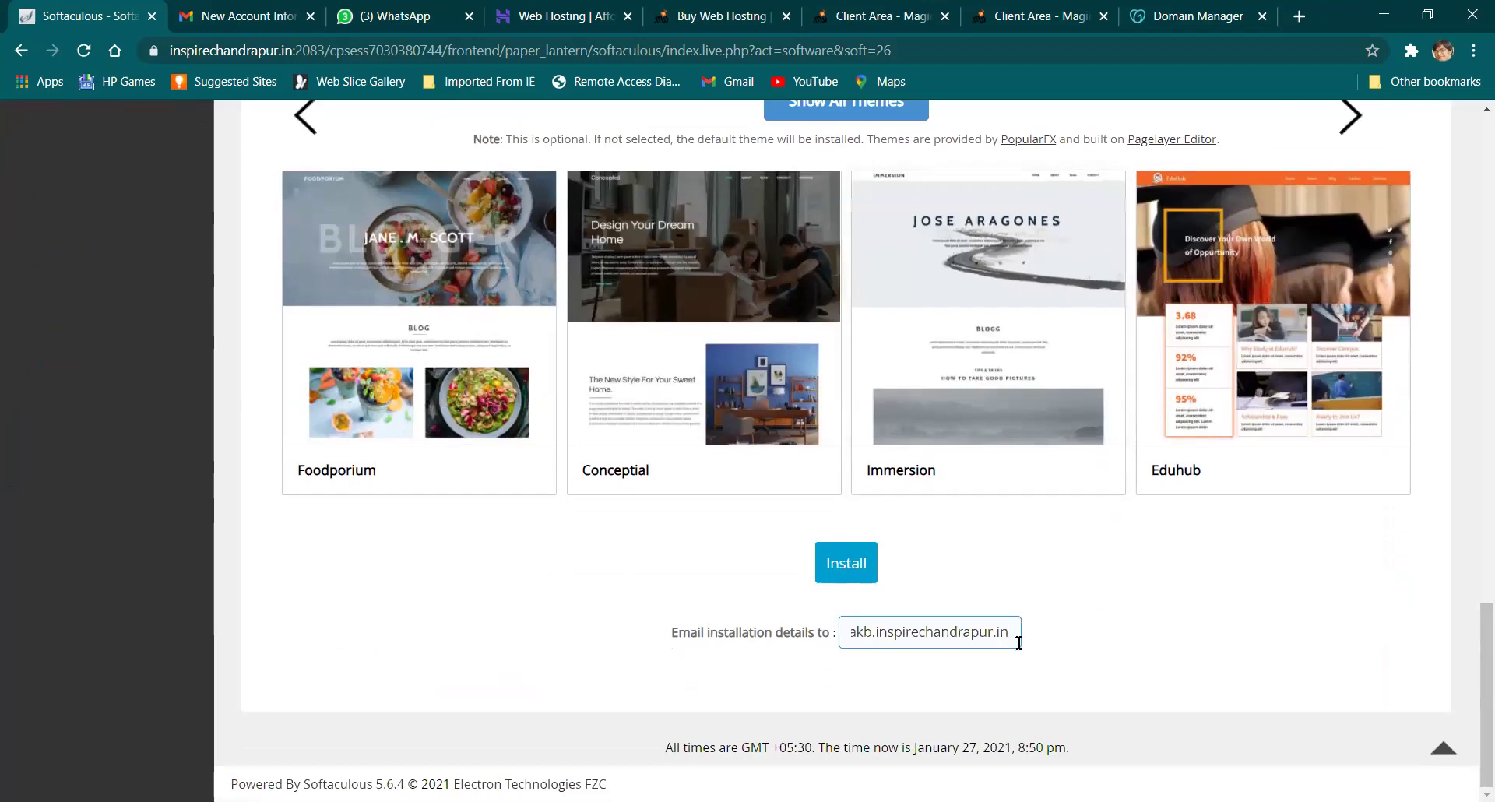
Launch the WordPress installation on akb.inspirechandrapur.in
{"action": "left_click", "coordinate": [847, 562]}
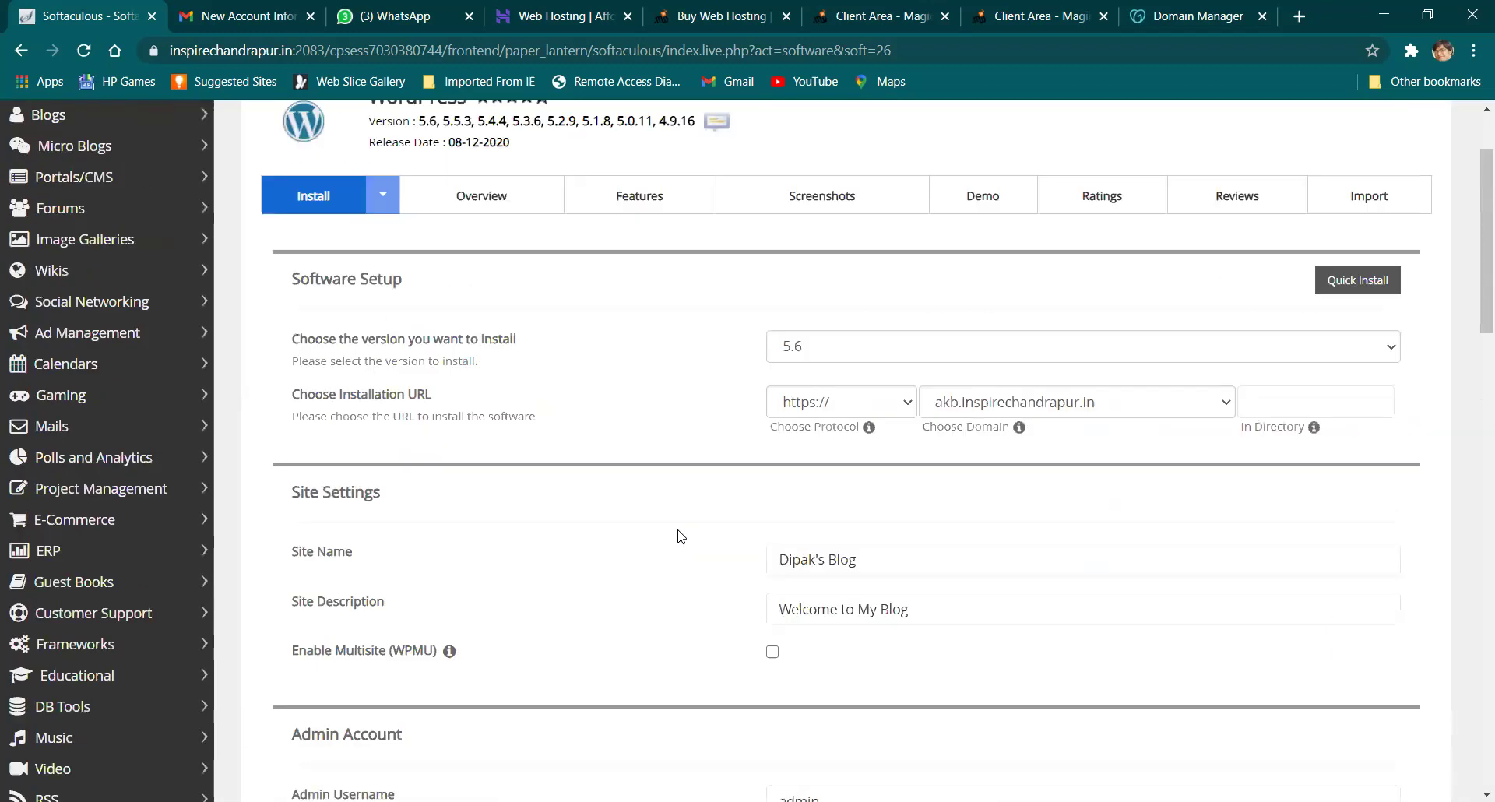
{"action": "scroll", "coordinate": [947, 498], "scroll_direction": "down", "scroll_amount": 20}
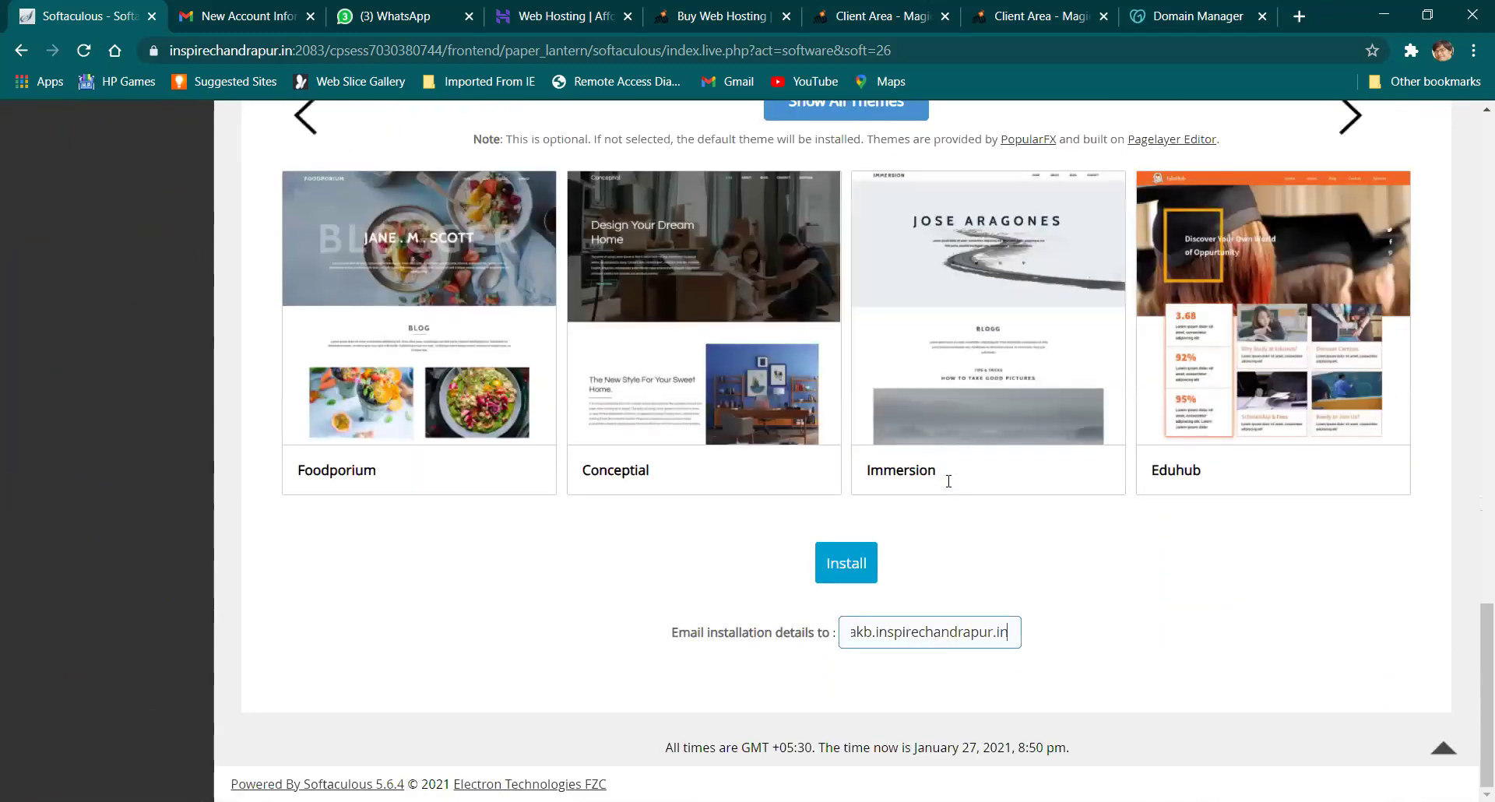
{"action": "left_click", "coordinate": [845, 565]}
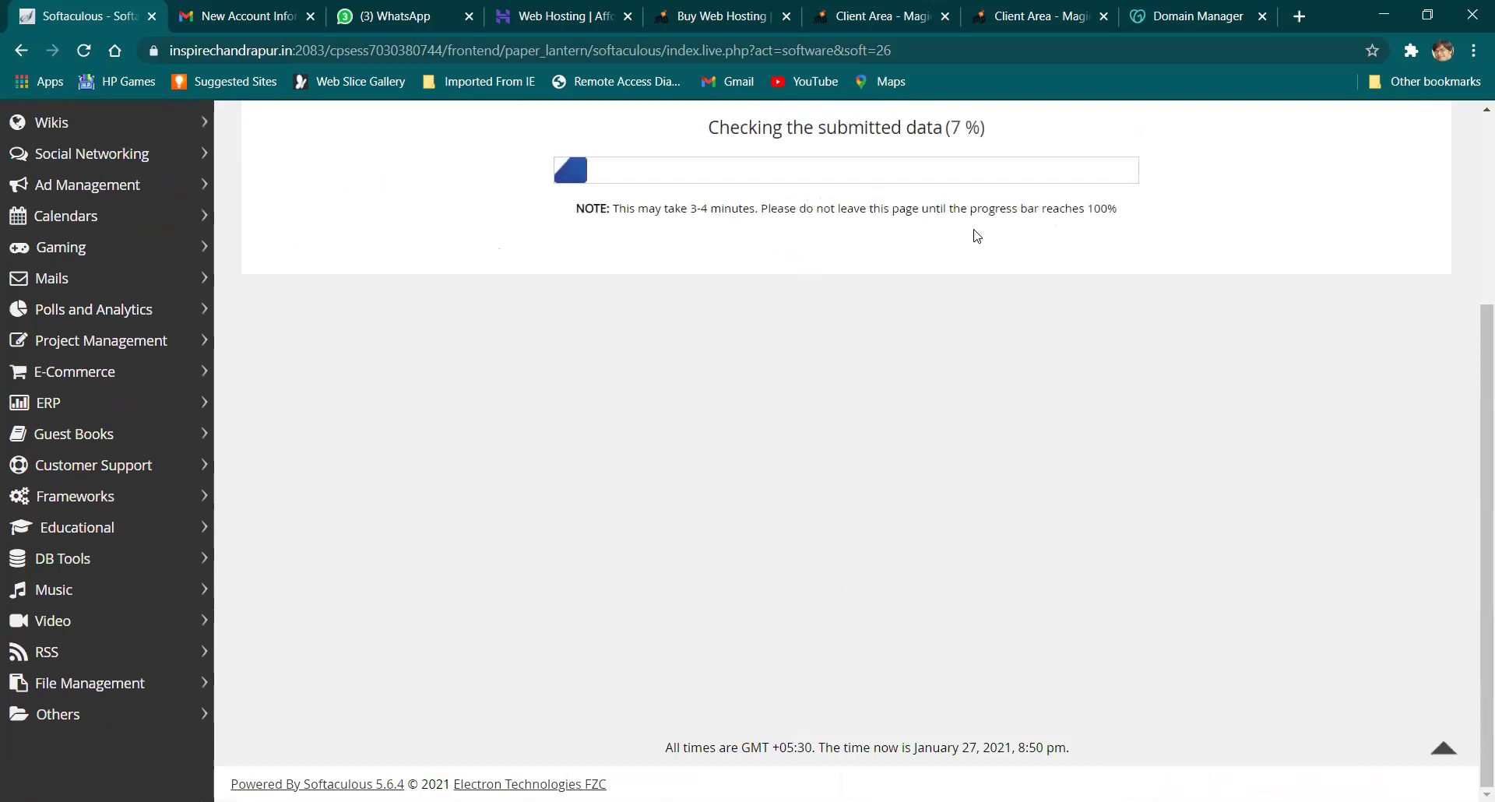
Close the leftover account, WhatsApp, hosting, client area and domain manager tabs
{"action": "scroll", "coordinate": [885, 352], "scroll_direction": "up", "scroll_amount": 1}
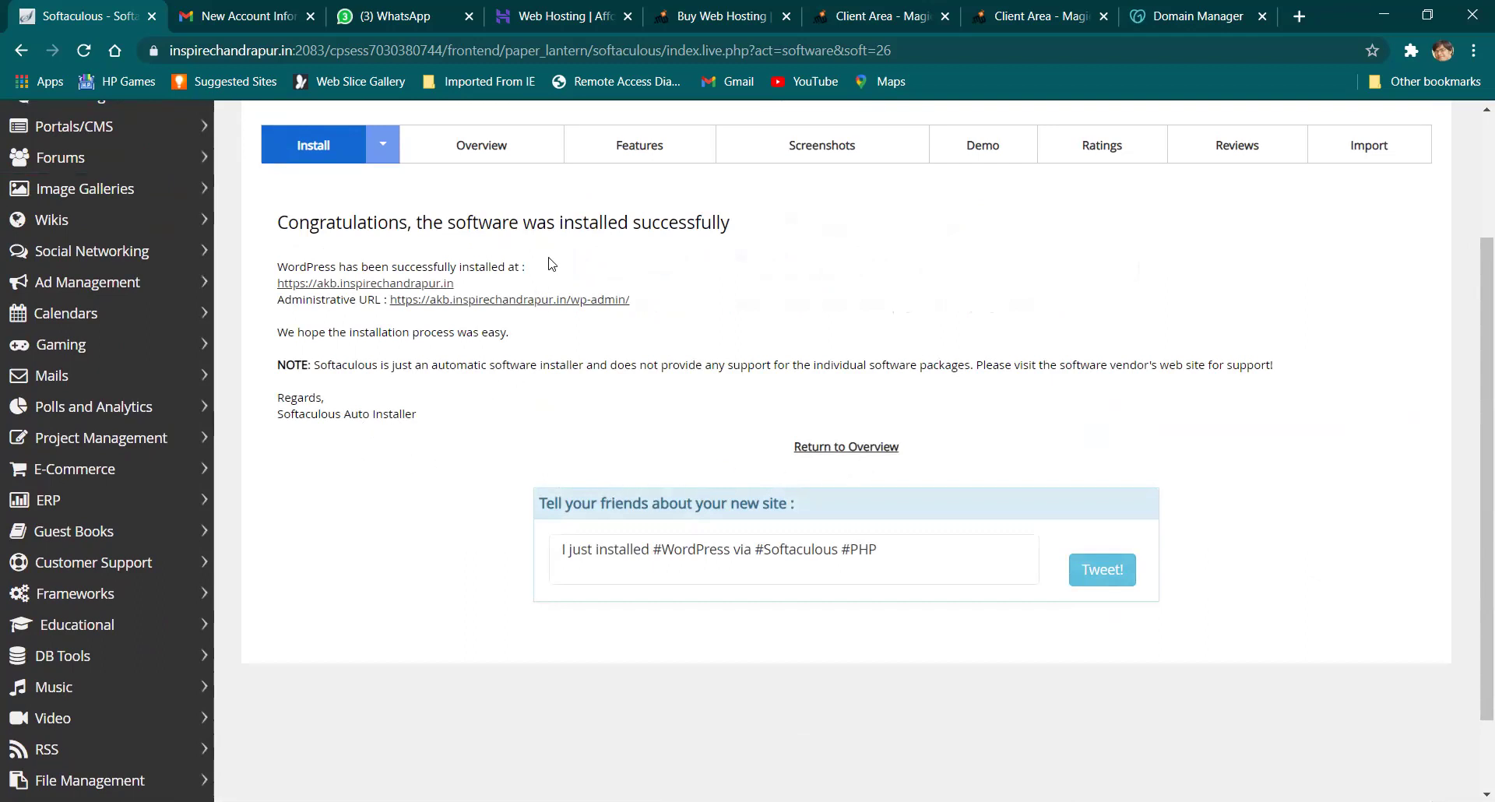
{"action": "left_click", "coordinate": [312, 16]}
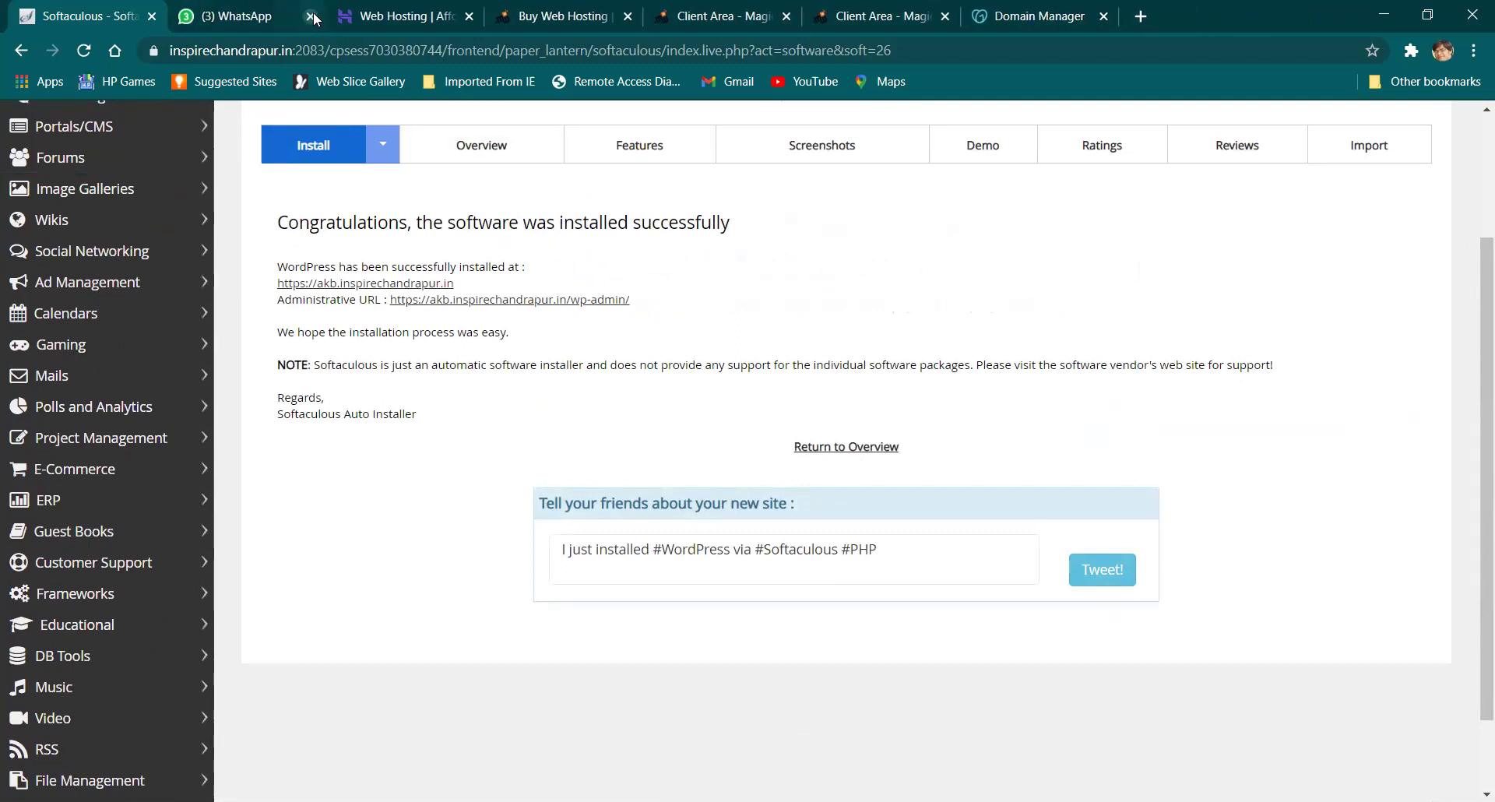
{"action": "left_click", "coordinate": [311, 16]}
{"action": "left_click", "coordinate": [312, 16]}
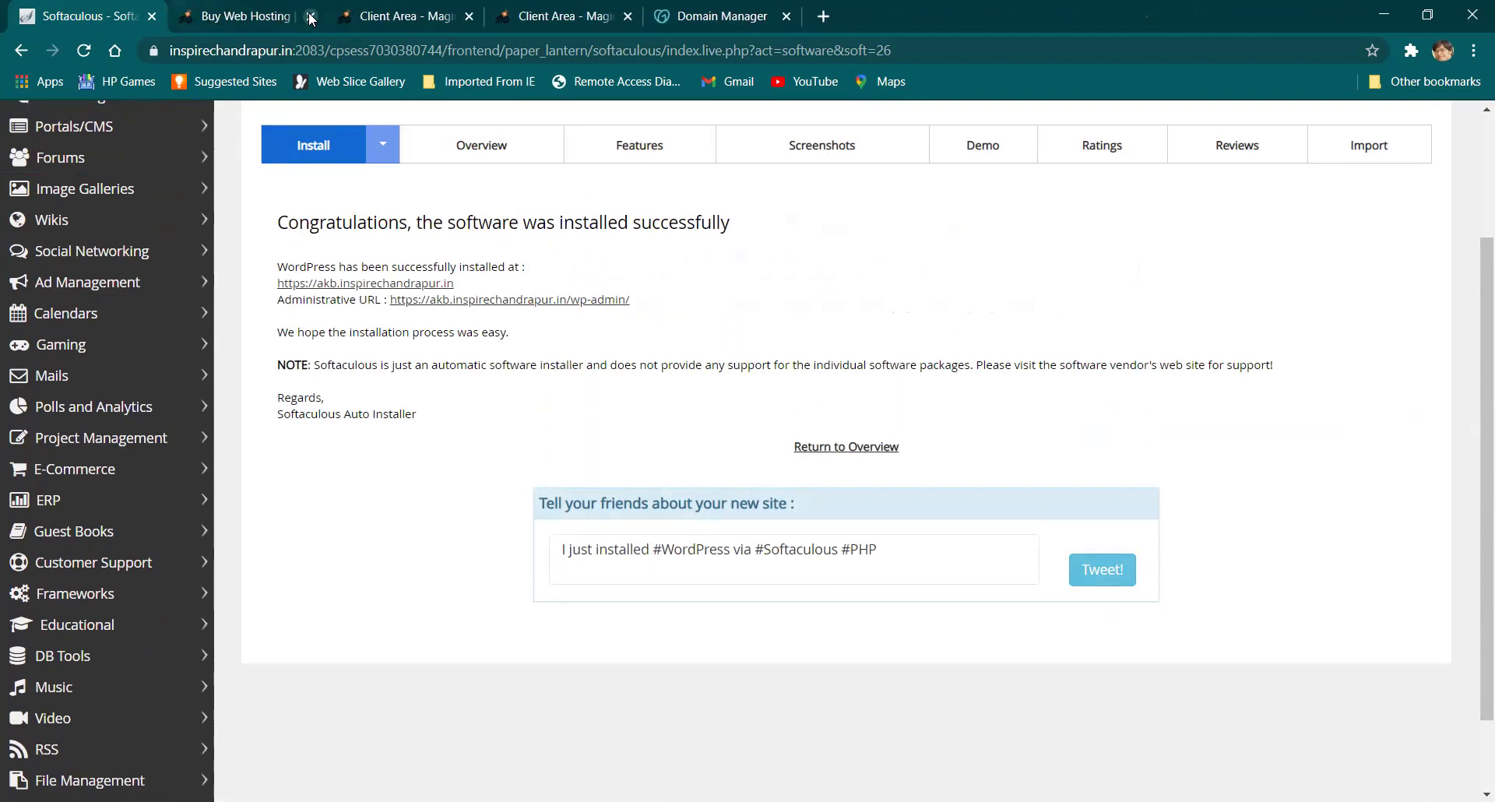
{"action": "left_click", "coordinate": [311, 16]}
{"action": "left_click", "coordinate": [312, 16]}
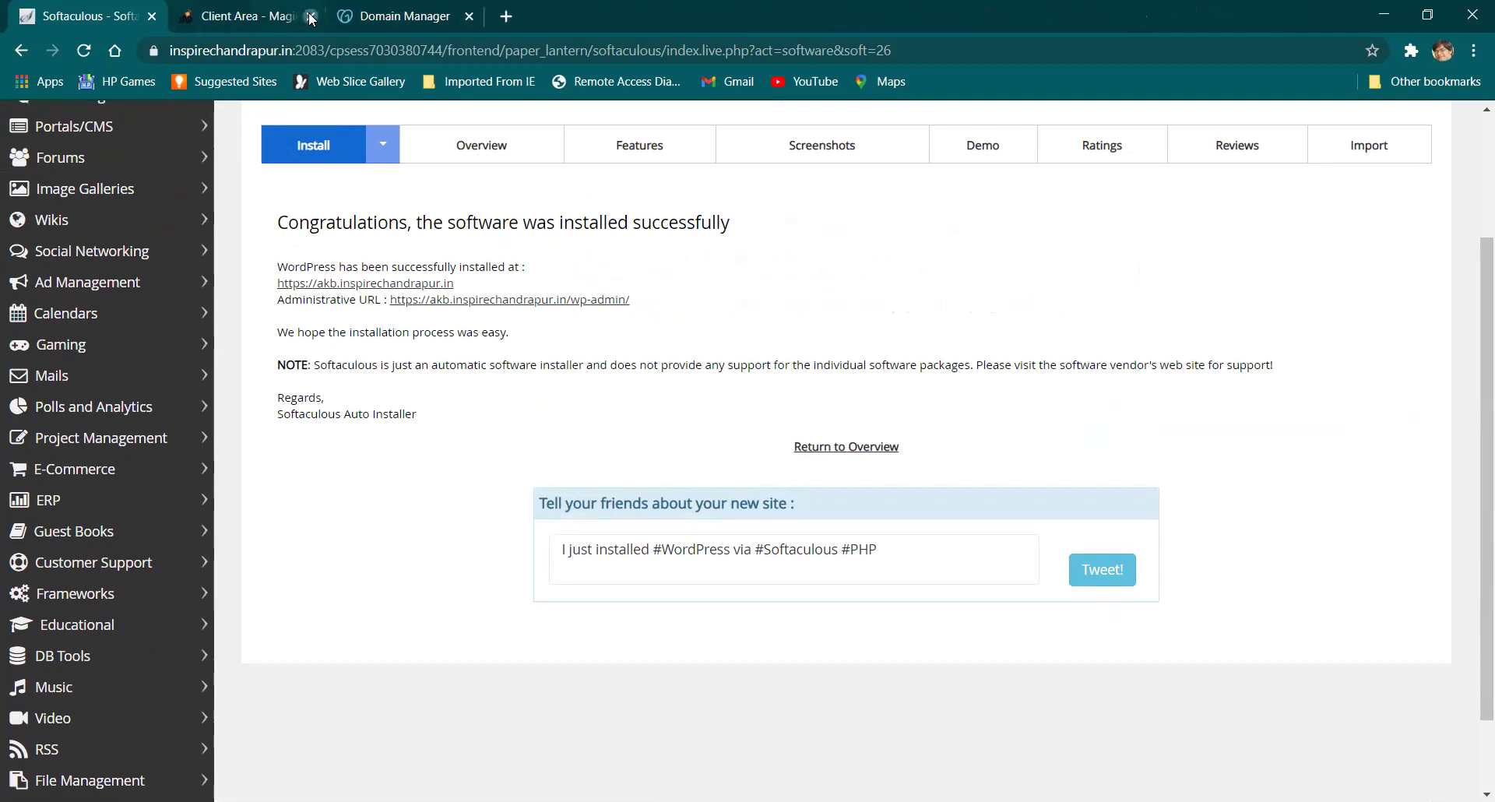
{"action": "left_click", "coordinate": [310, 16]}
{"action": "left_click", "coordinate": [310, 16]}
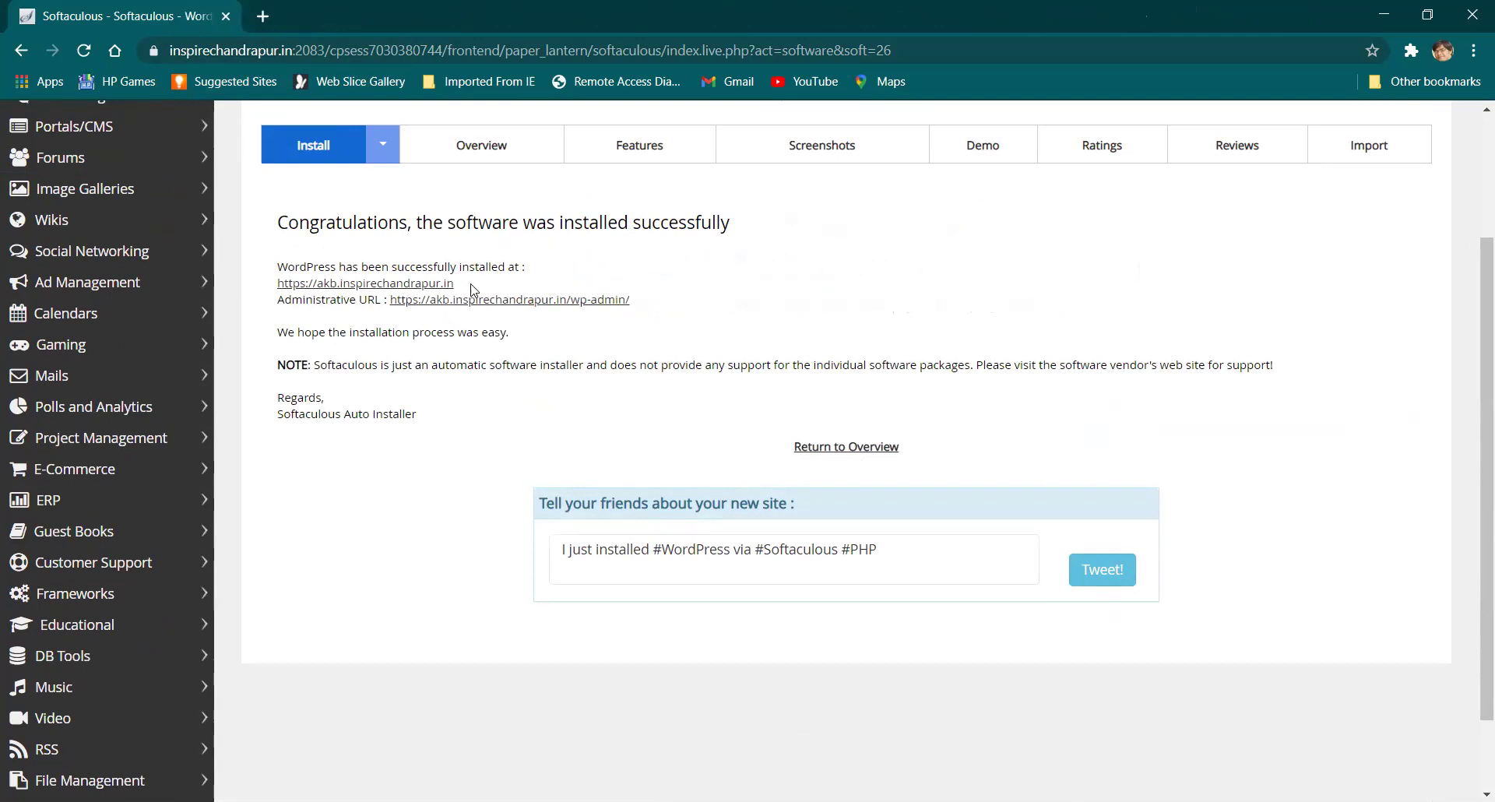
Open the new blog and its admin page from the installed-site links in new tabs
{"action": "left_click_drag", "start_coordinate": [468, 286], "coordinate": [274, 289]}
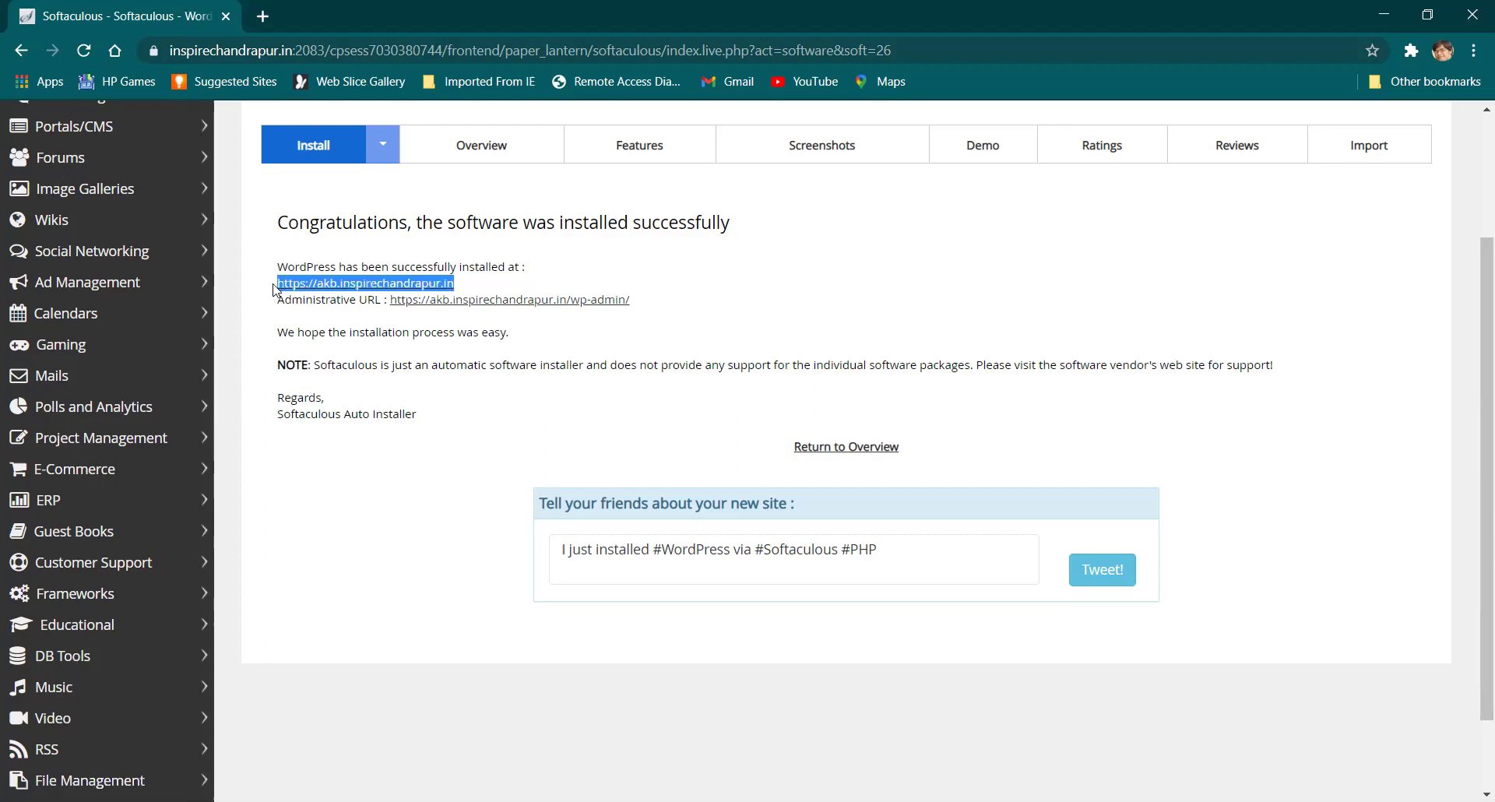
{"action": "left_click", "coordinate": [569, 354]}
{"action": "left_click_drag", "start_coordinate": [632, 304], "coordinate": [467, 304]}
{"action": "left_click", "coordinate": [421, 307]}
{"action": "left_click_drag", "start_coordinate": [632, 303], "coordinate": [392, 300]}
{"action": "left_click", "coordinate": [345, 328]}
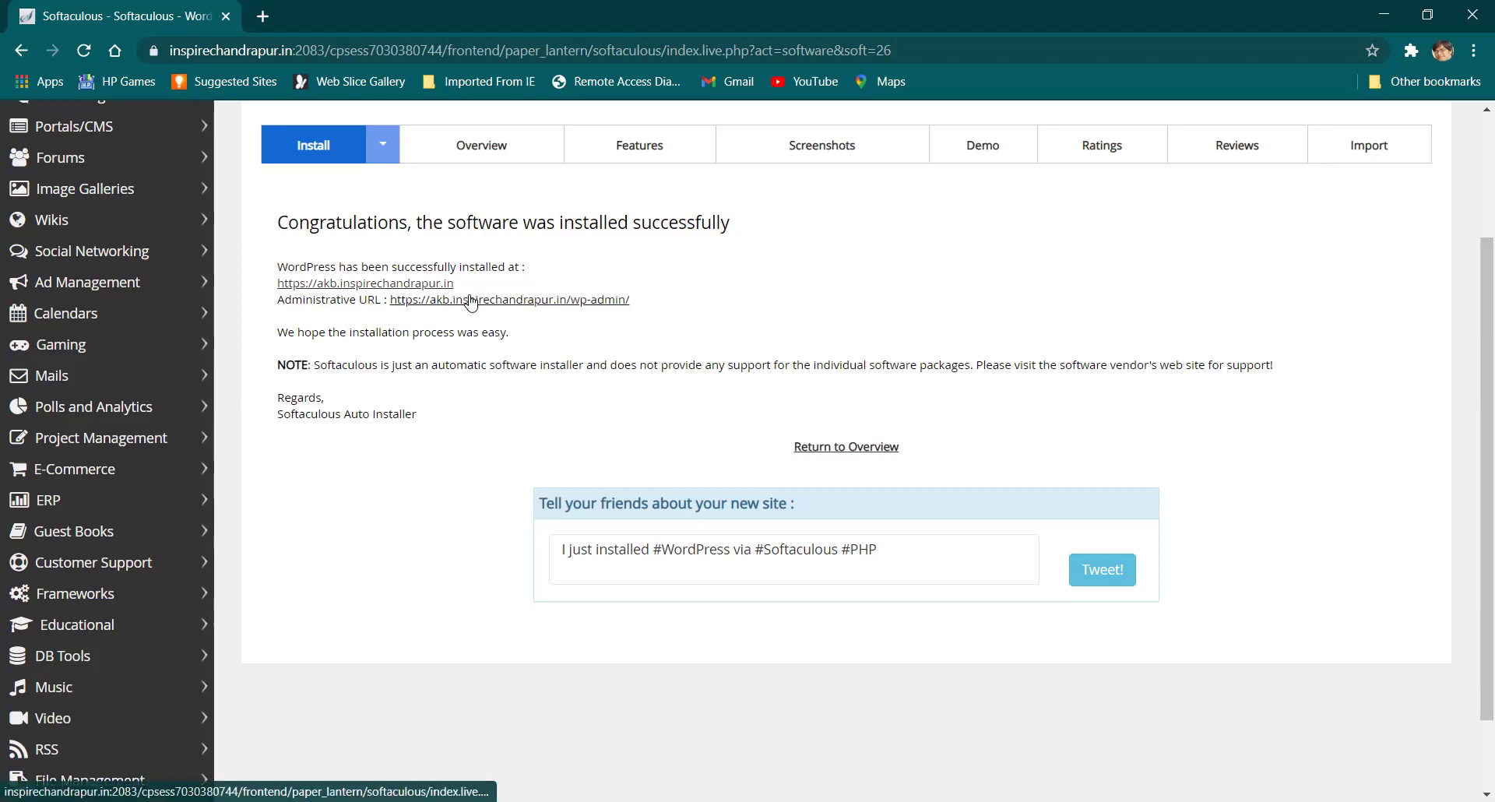
{"action": "right_click", "coordinate": [384, 288]}
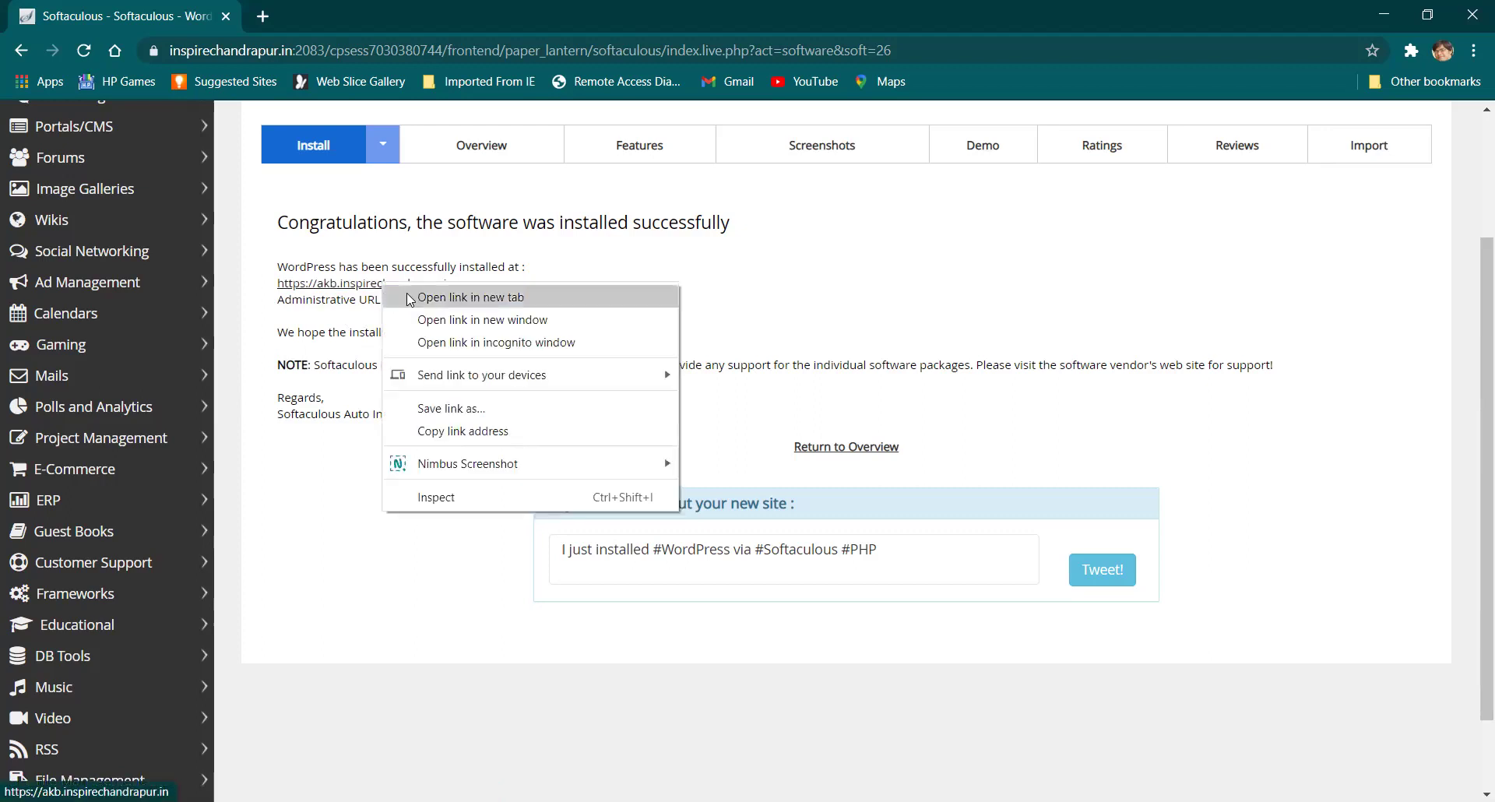
{"action": "left_click", "coordinate": [415, 300]}
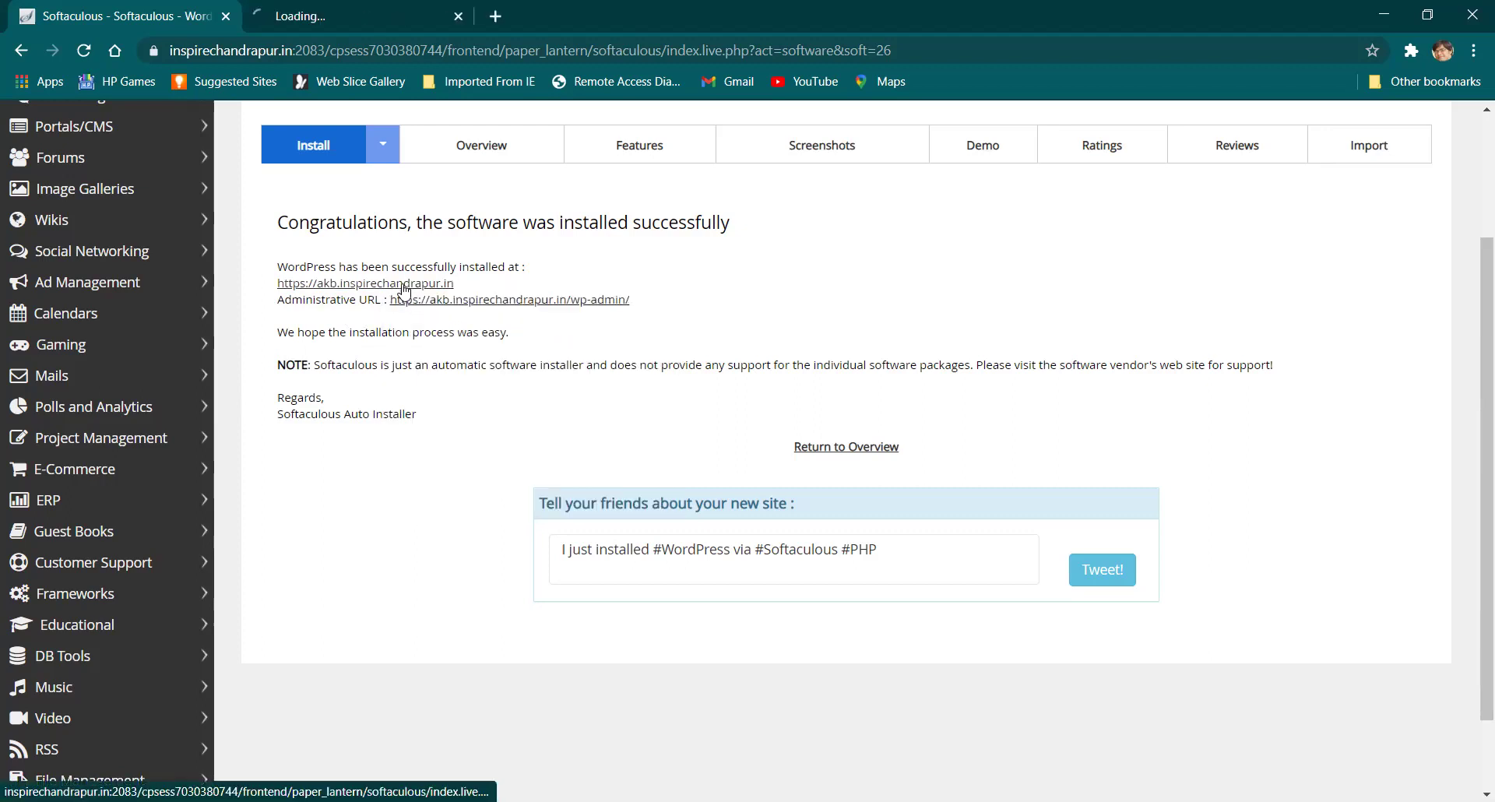
{"action": "right_click", "coordinate": [514, 302]}
{"action": "left_click", "coordinate": [539, 313]}
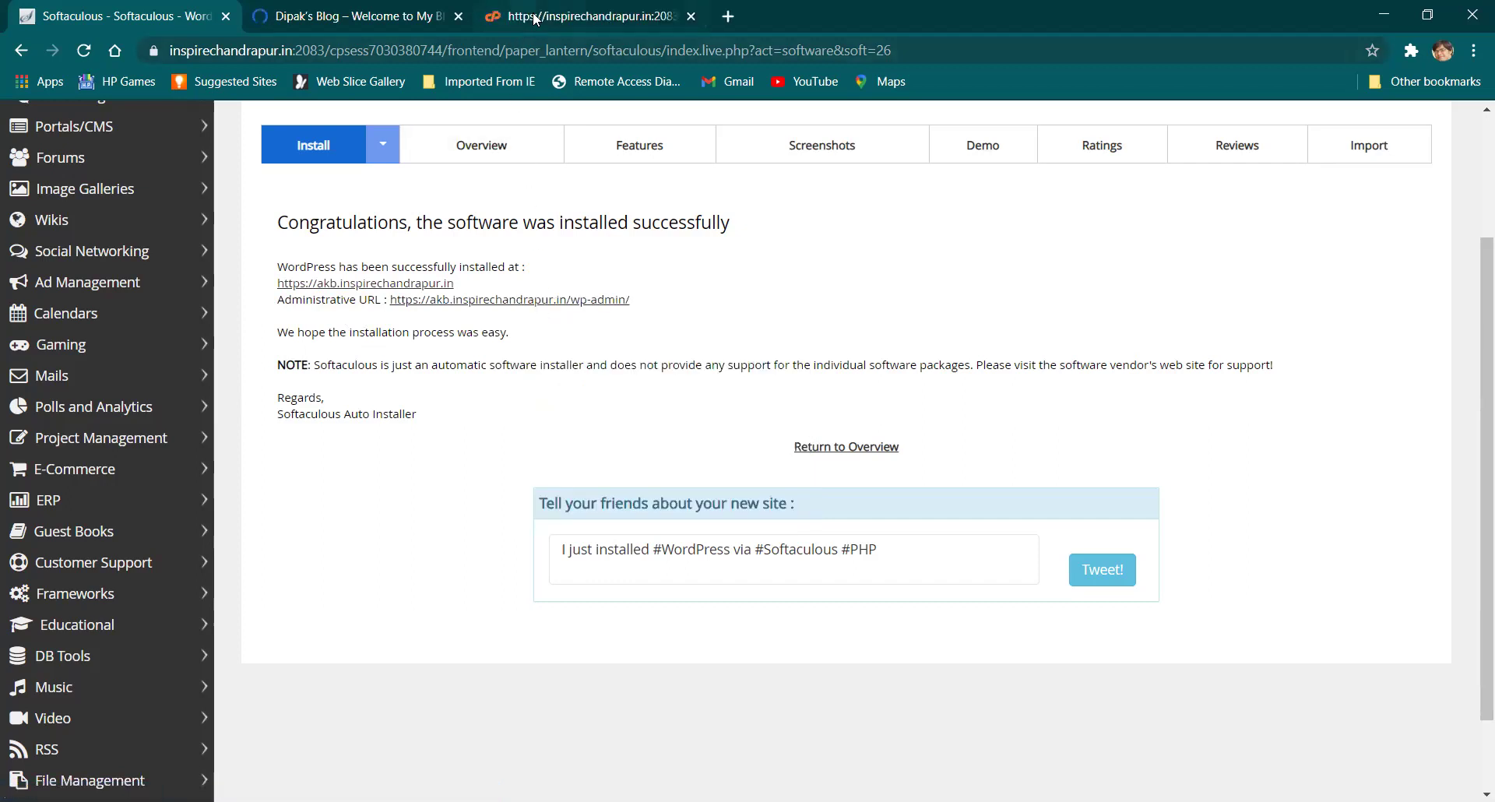
{"action": "left_click", "coordinate": [417, 8]}
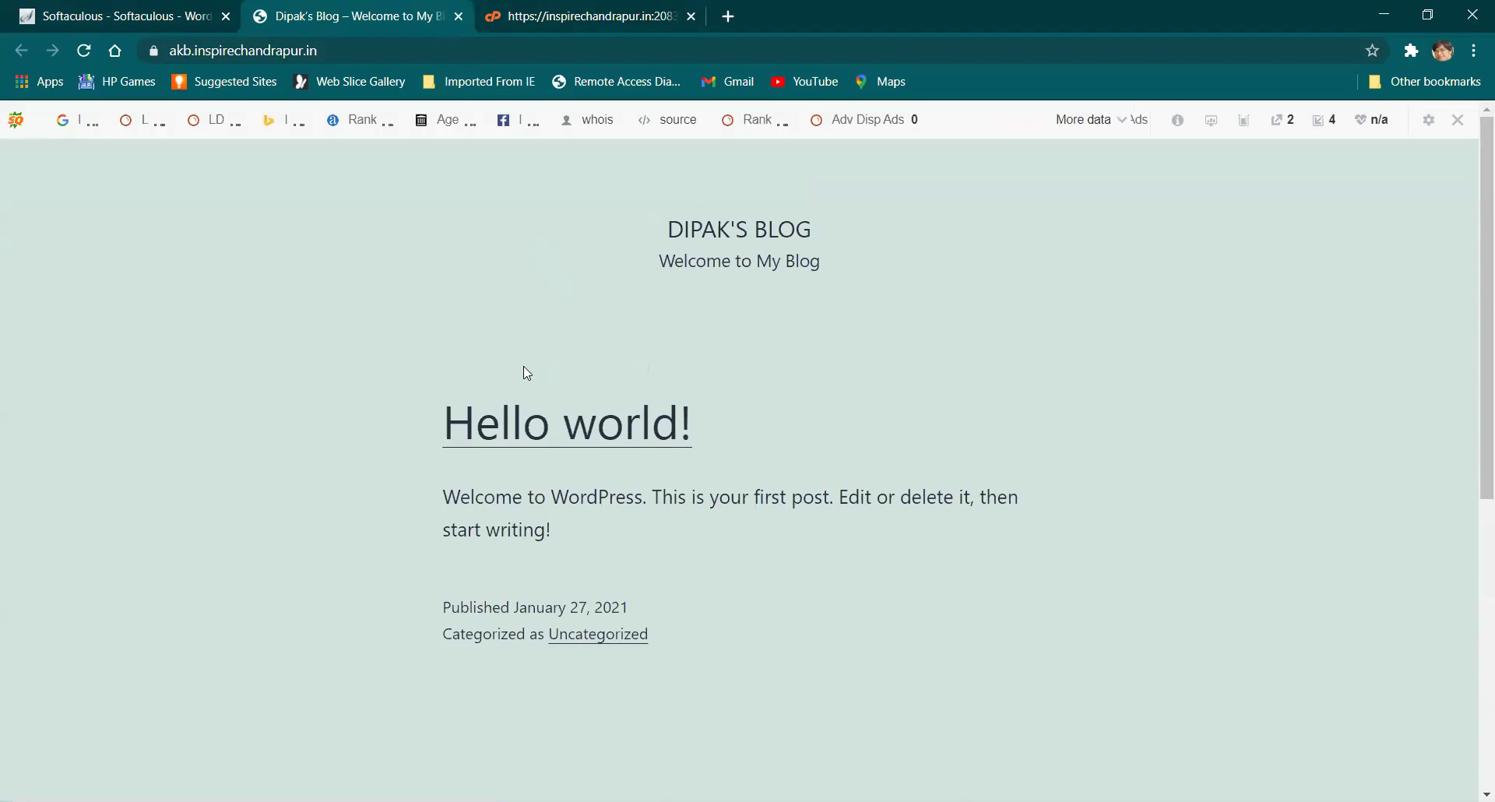
Disable the SEO toolbar for the blog's domain and review the blog, dashboard and summary tabs
{"action": "left_click", "coordinate": [1457, 120]}
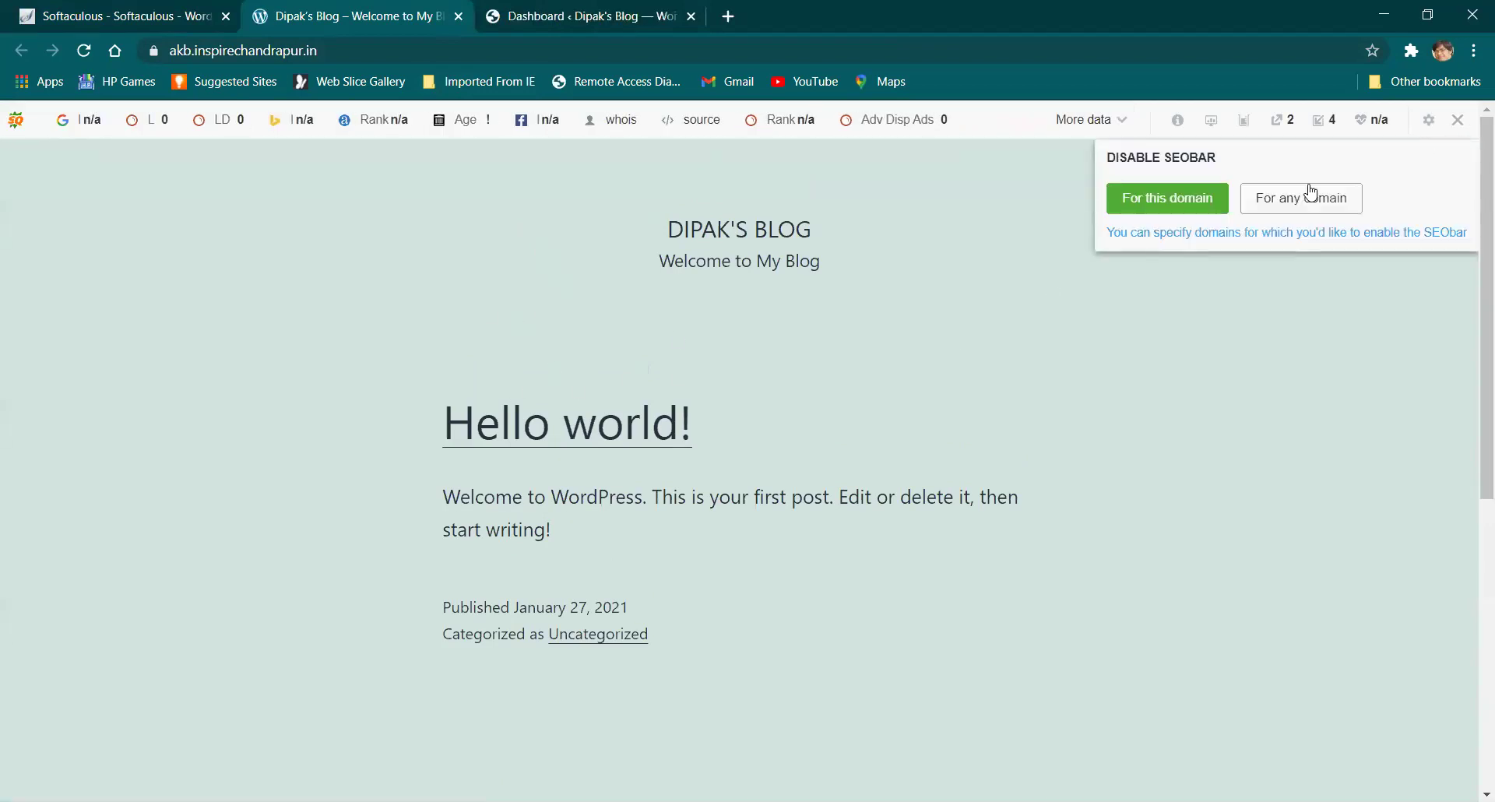
{"action": "left_click", "coordinate": [1174, 195]}
{"action": "left_click", "coordinate": [592, 15]}
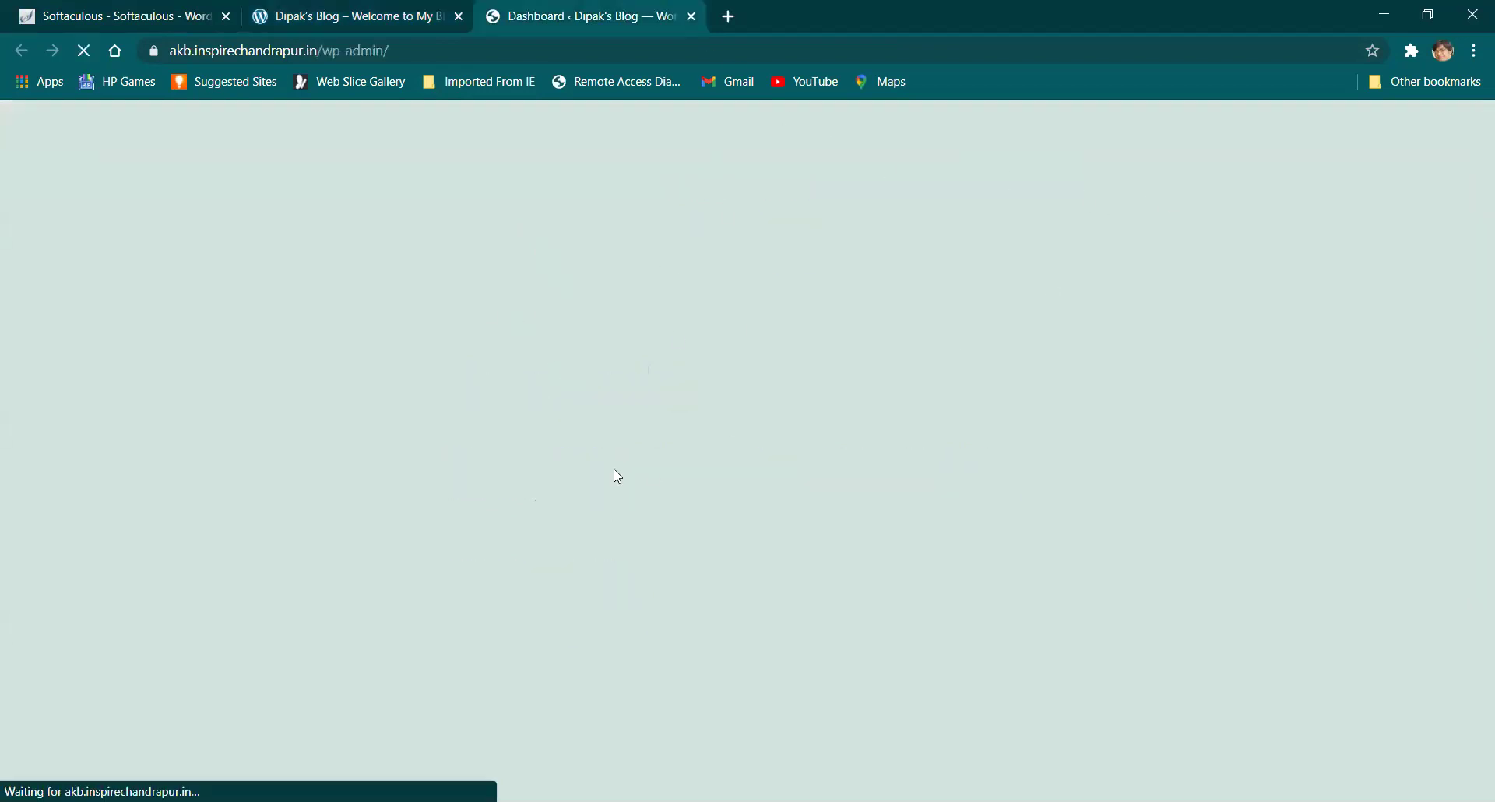
{"action": "left_click", "coordinate": [300, 8]}
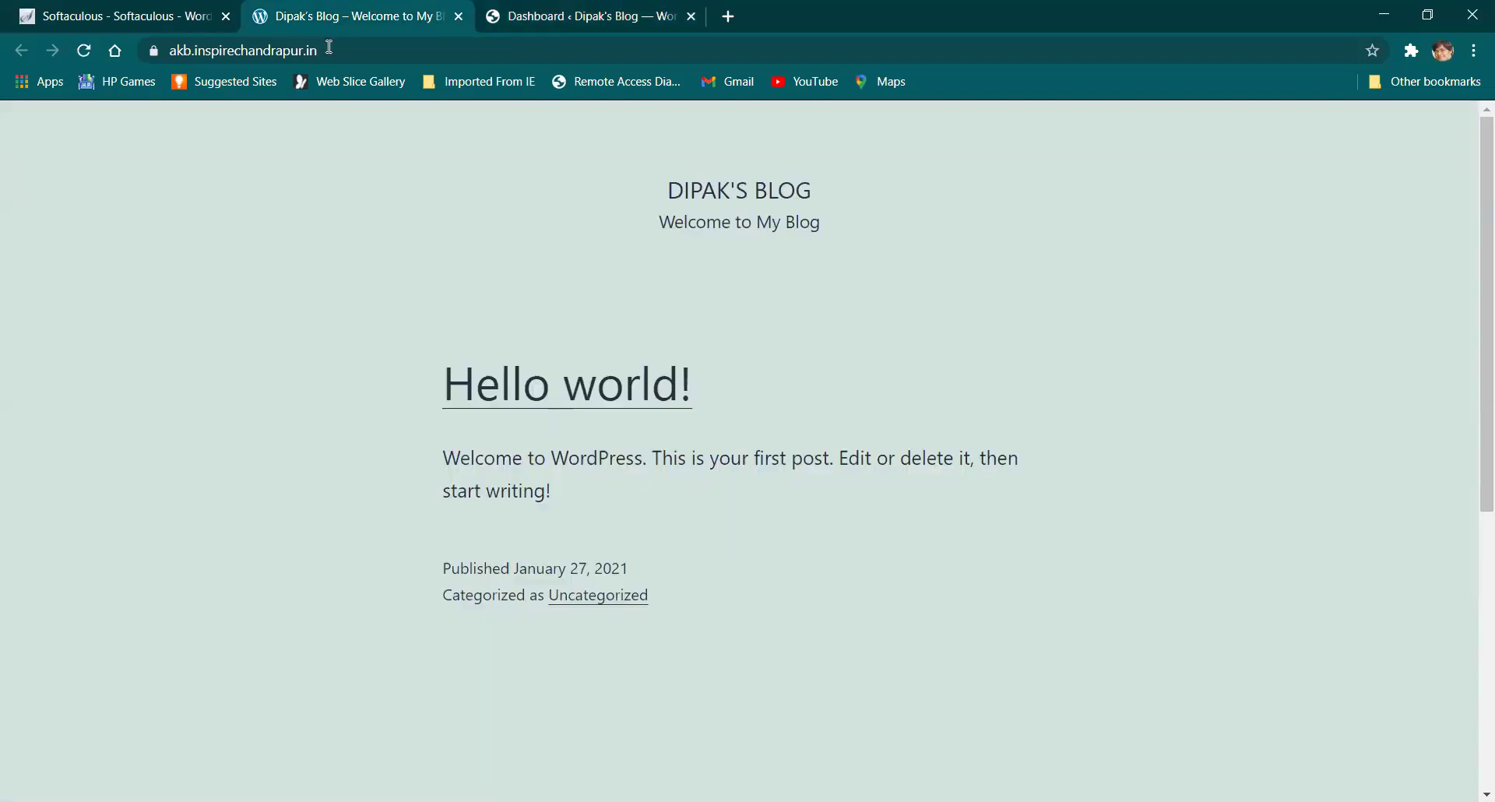
{"action": "left_click", "coordinate": [607, 18]}
{"action": "left_click", "coordinate": [162, 8]}
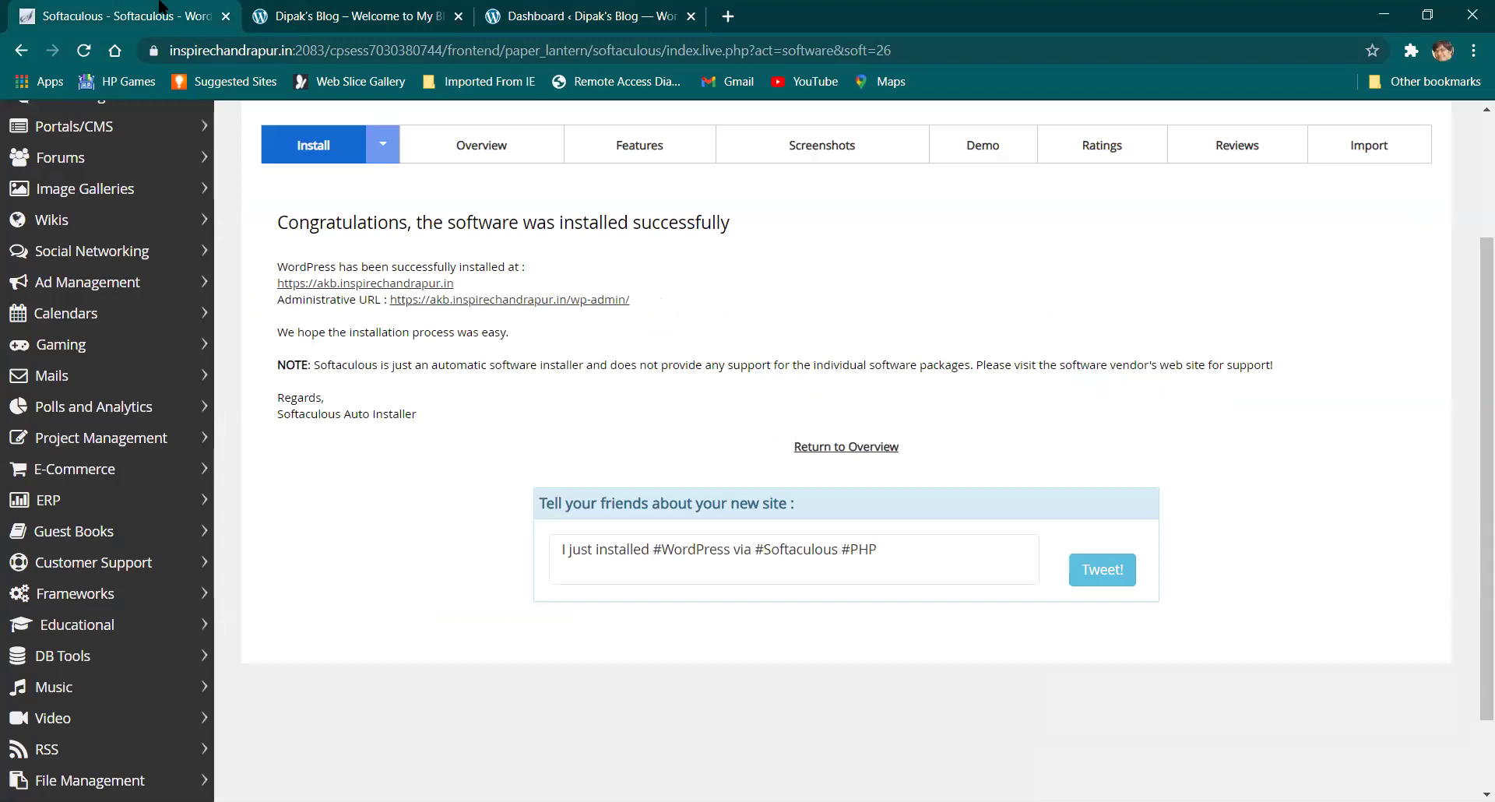
{"action": "left_click", "coordinate": [338, 14]}
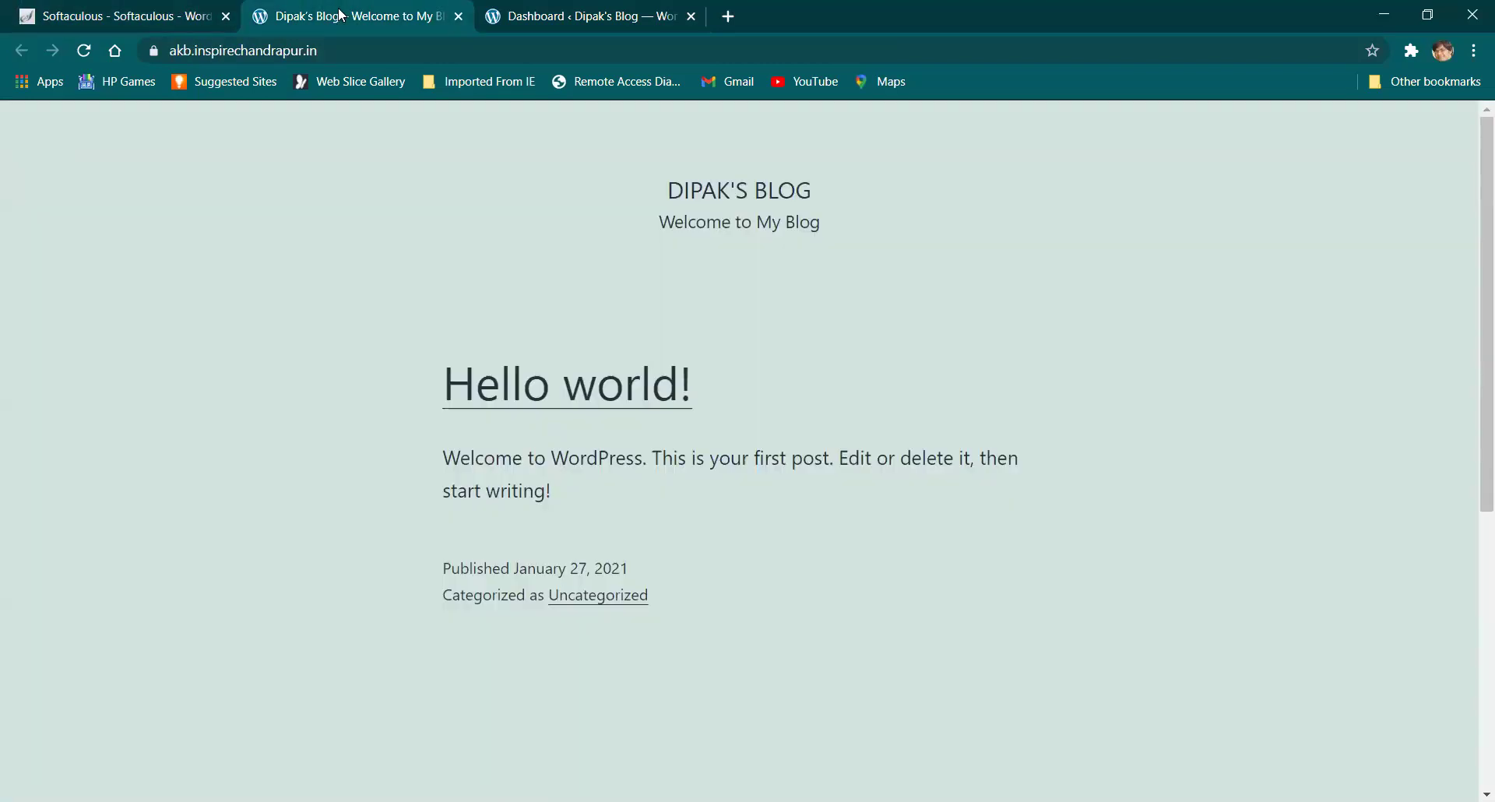
{"action": "left_click", "coordinate": [559, 17]}
Close the blog's front-page tab, leaving the WordPress admin Dashboard
{"action": "left_click", "coordinate": [370, 12]}
{"action": "left_click", "coordinate": [184, 6]}
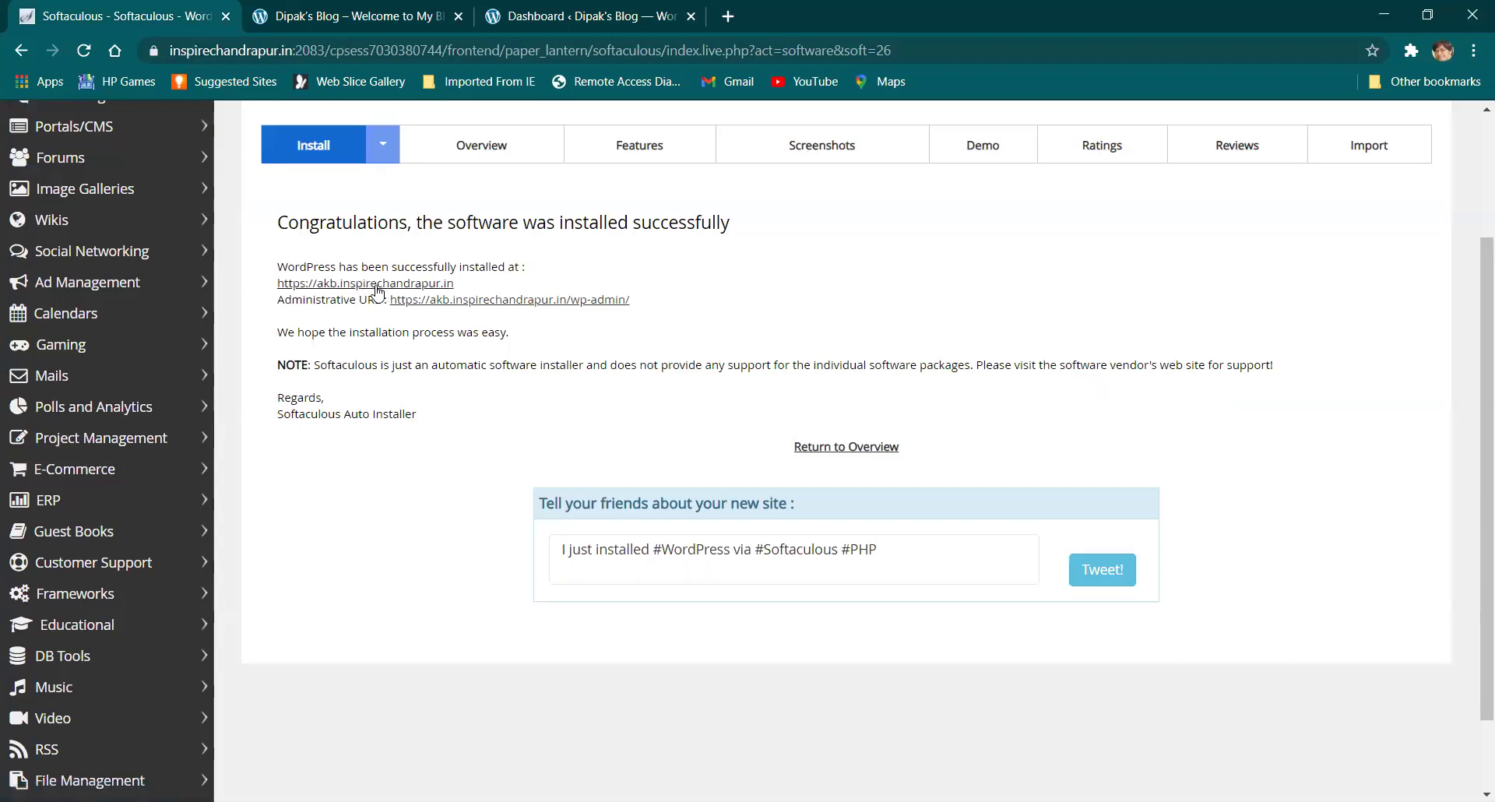
{"action": "left_click", "coordinate": [350, 21]}
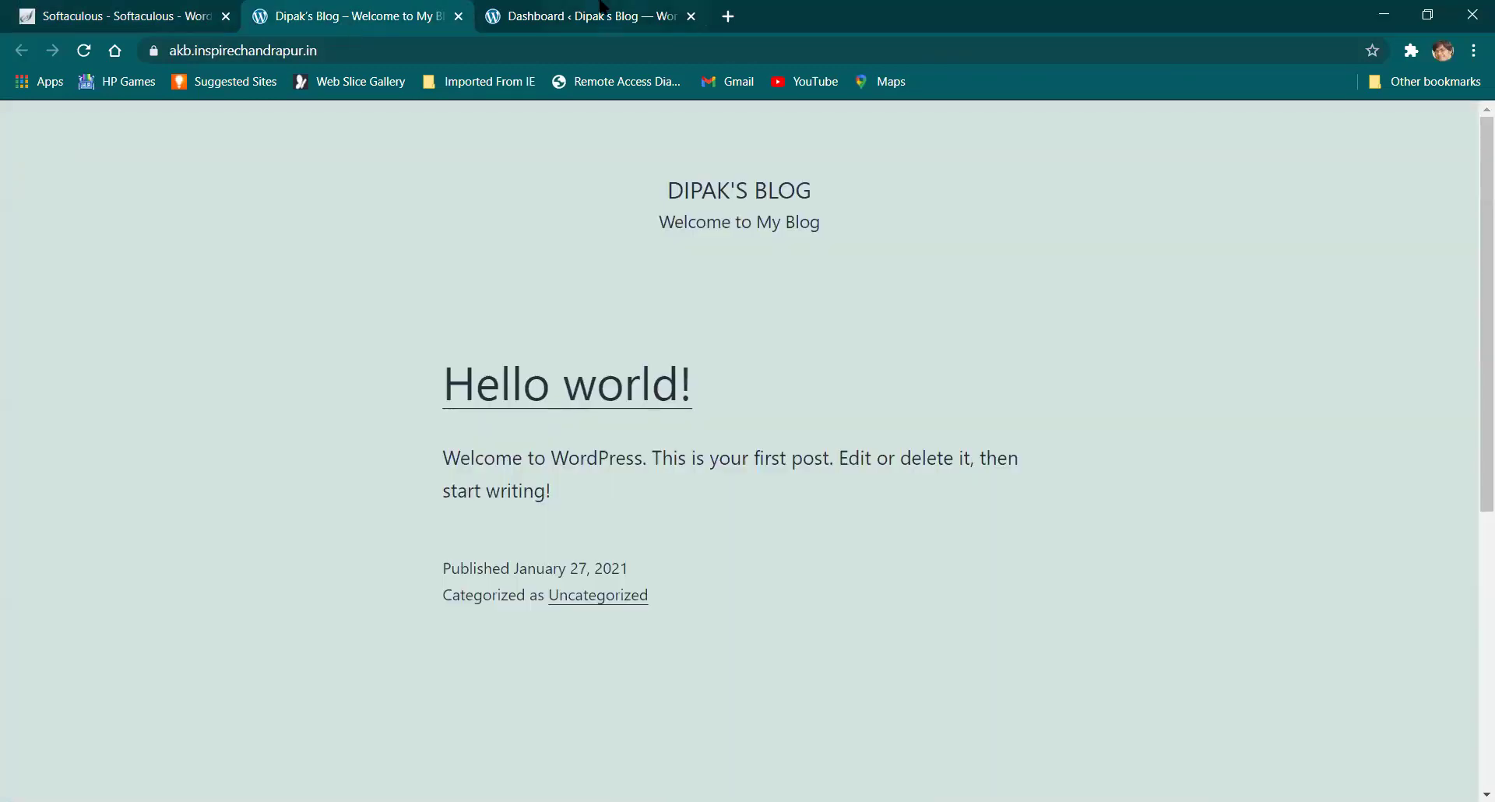
{"action": "left_click", "coordinate": [594, 12]}
{"action": "left_click", "coordinate": [371, 10]}
{"action": "left_click", "coordinate": [555, 16]}
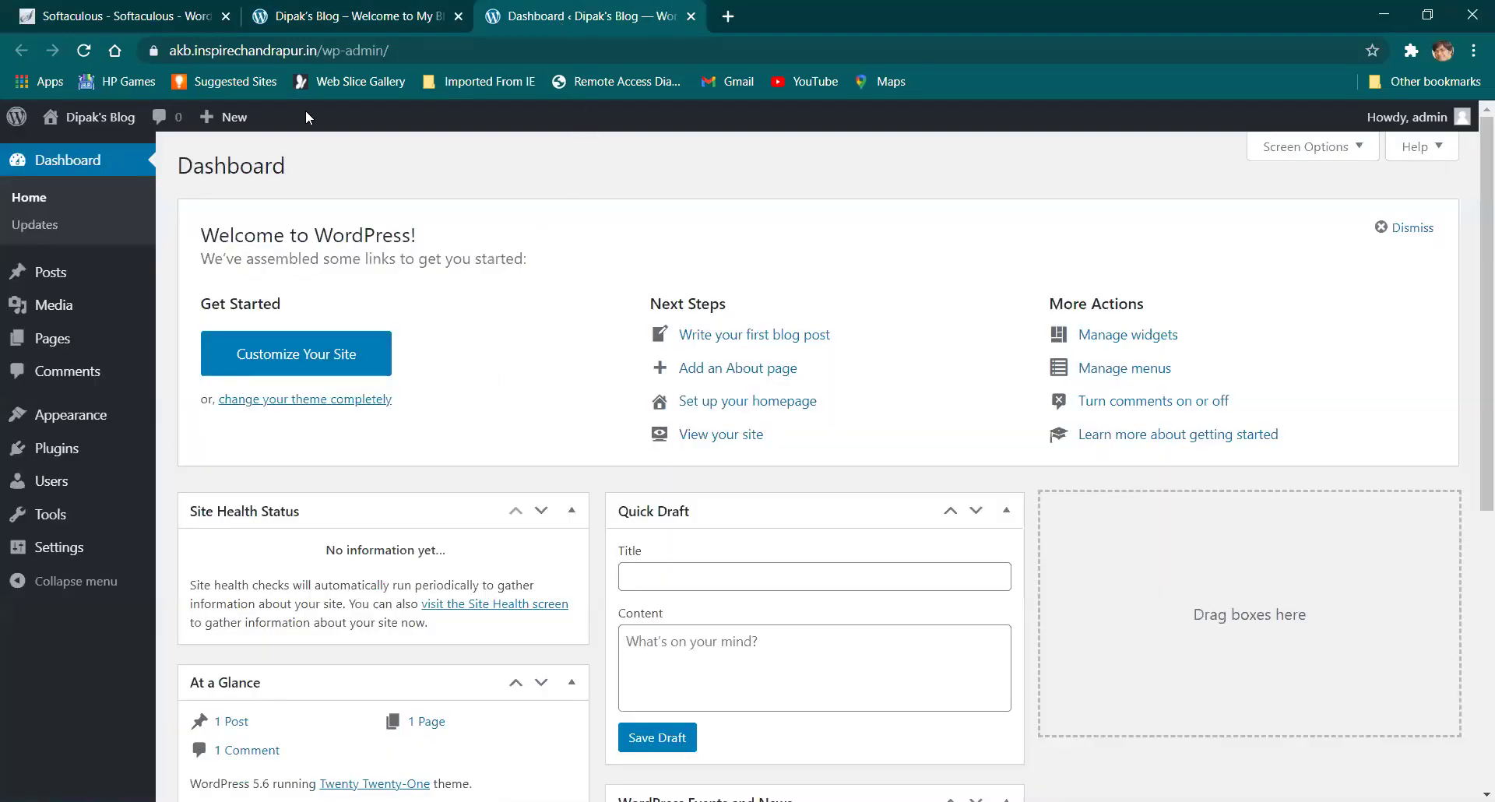
{"action": "left_click", "coordinate": [371, 6]}
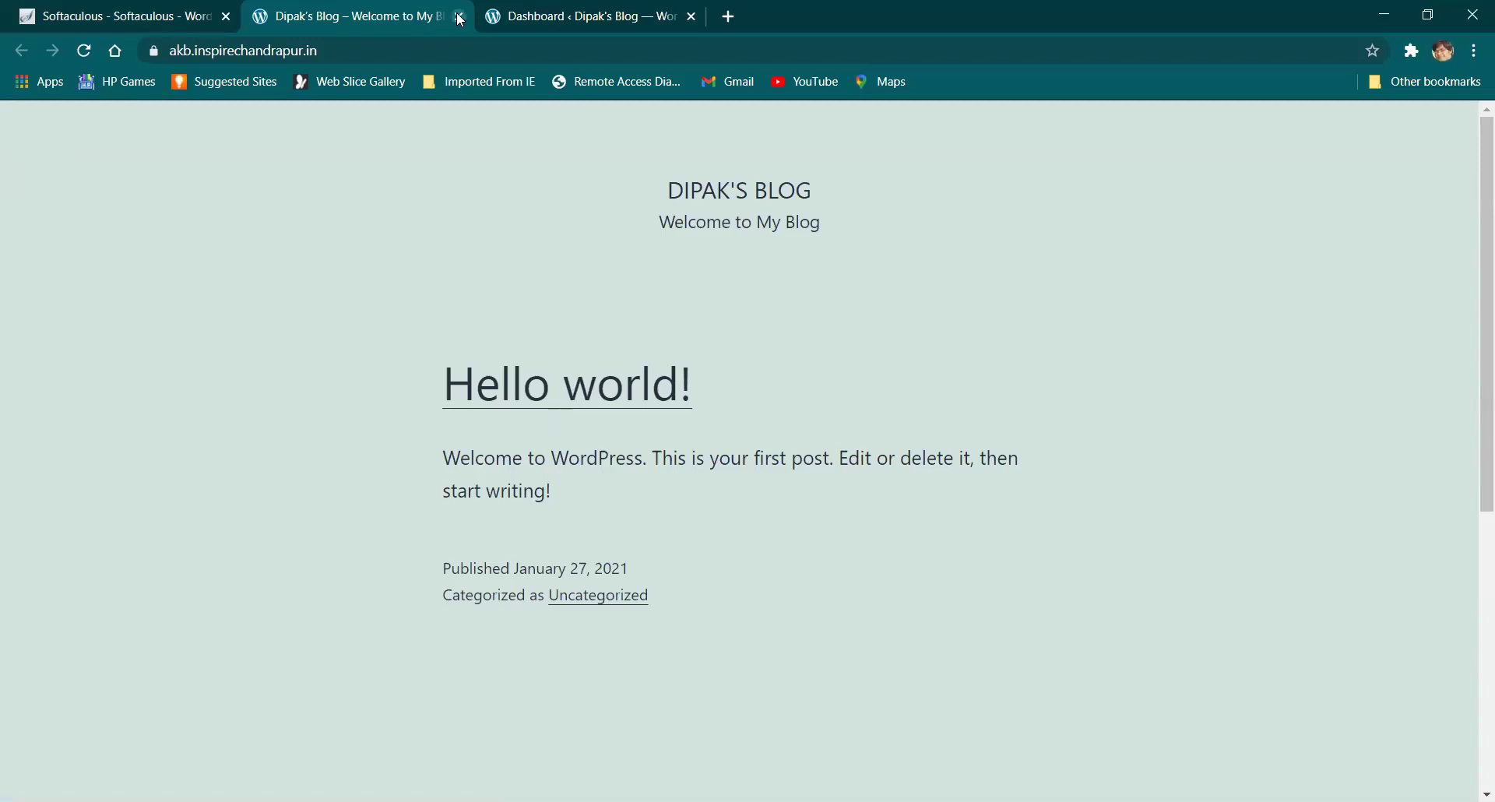
{"action": "left_click", "coordinate": [459, 16]}
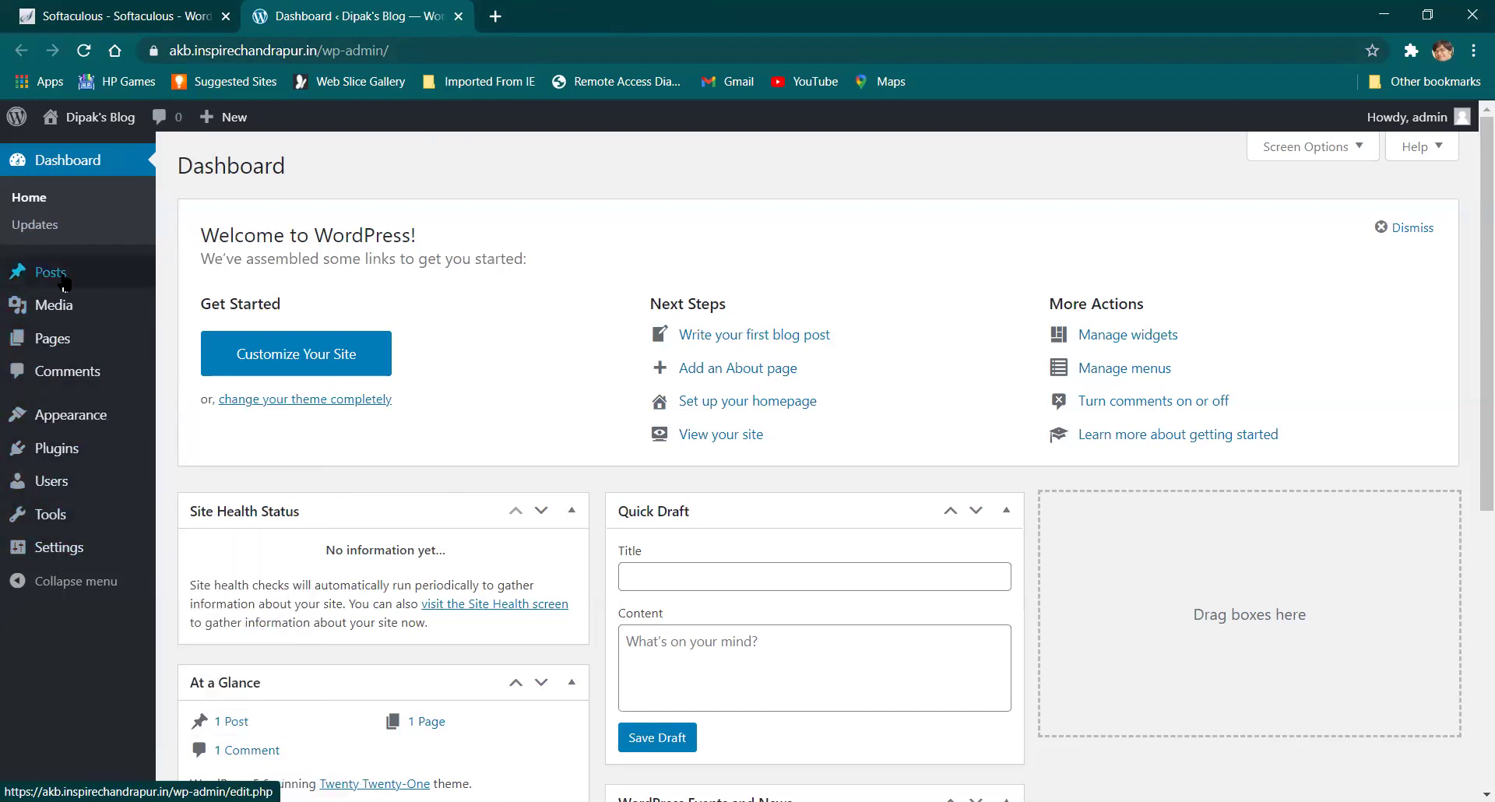
Open Appearance > Themes in a new tab, listing Twenty Twenty-One, Twenty Nineteen and Twenty Twenty
{"action": "mouse_move", "coordinate": [91, 421]}
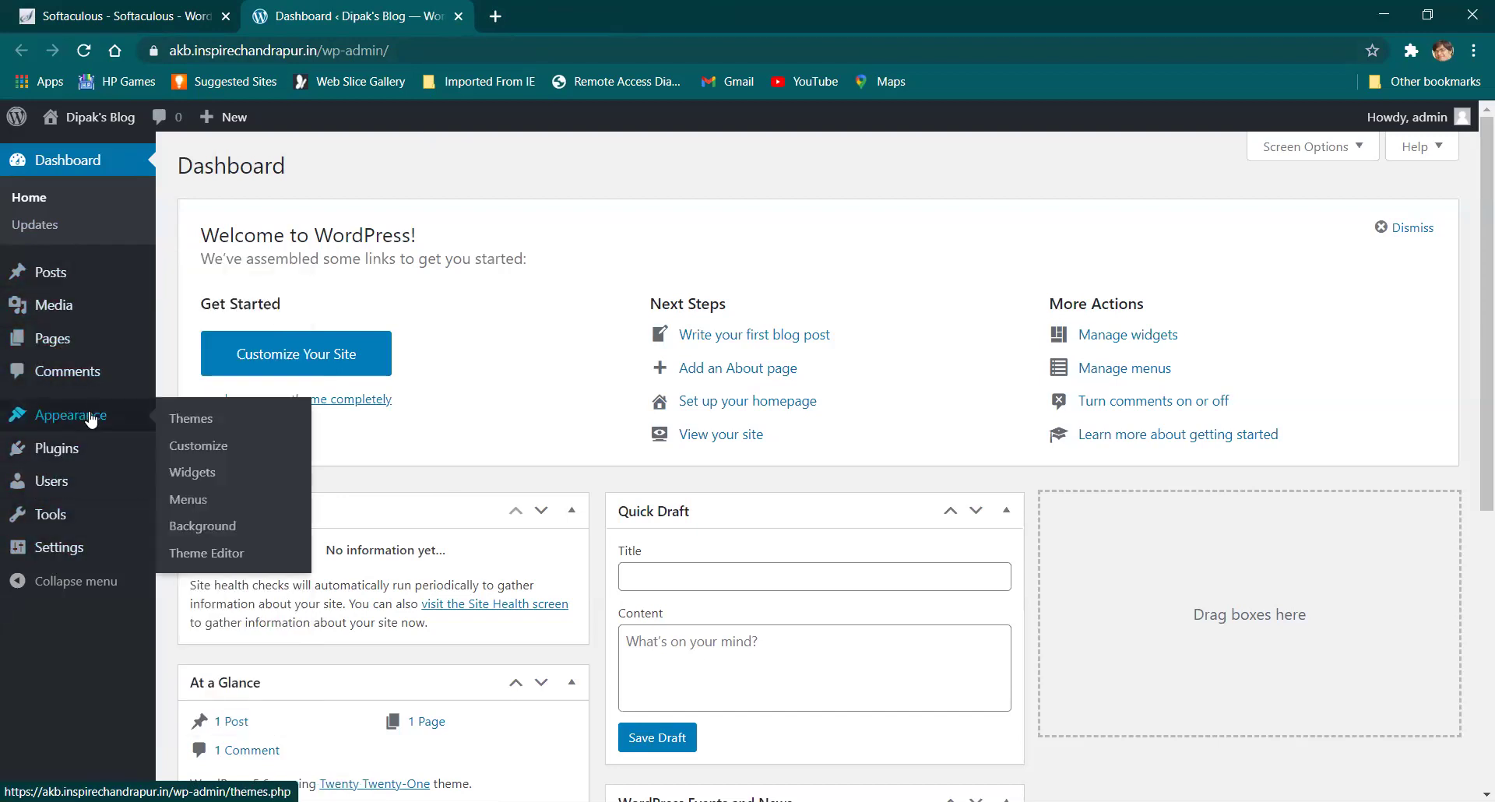
{"action": "mouse_move", "coordinate": [68, 555]}
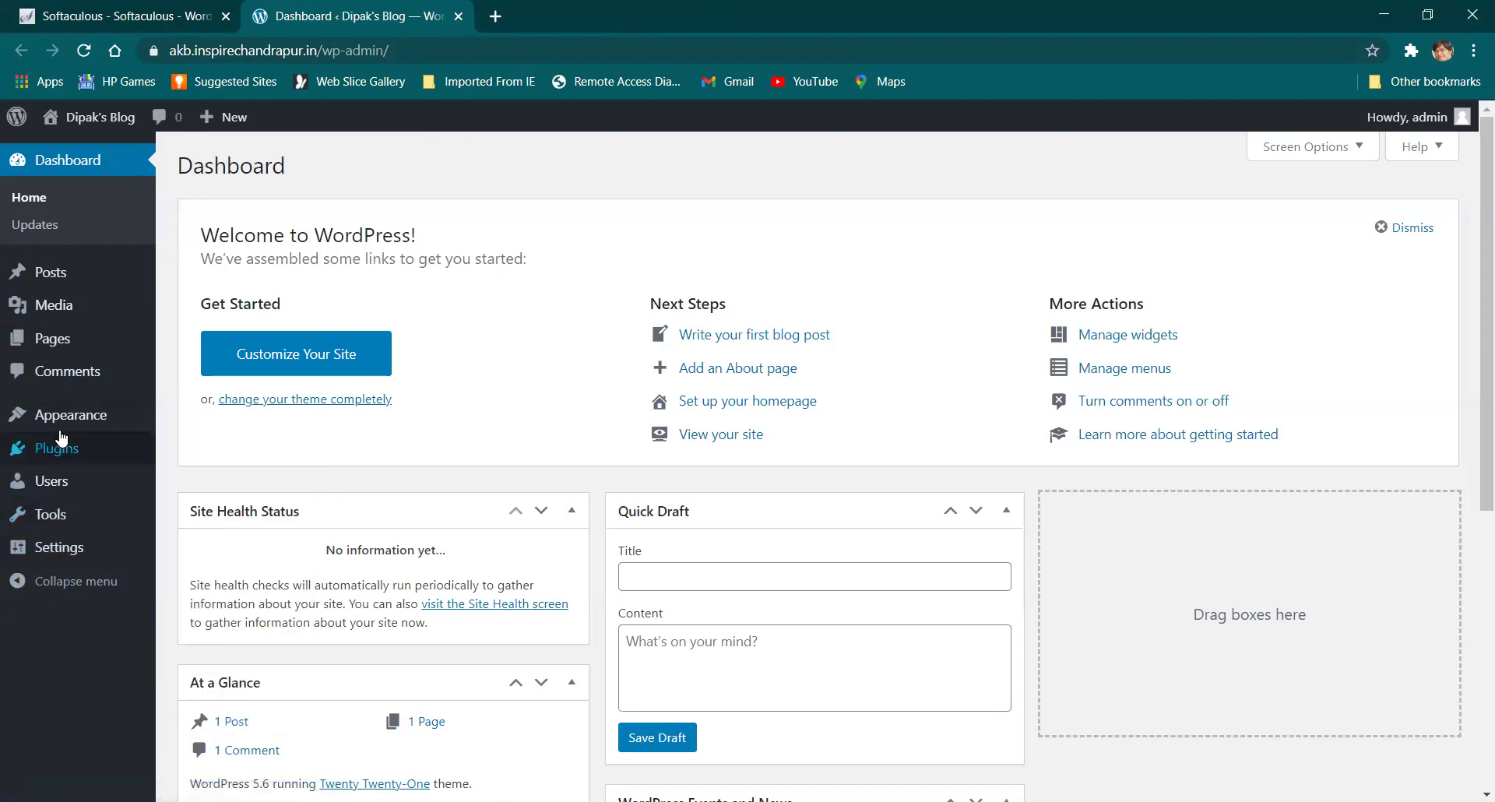
{"action": "mouse_move", "coordinate": [146, 430]}
{"action": "right_click", "coordinate": [202, 425]}
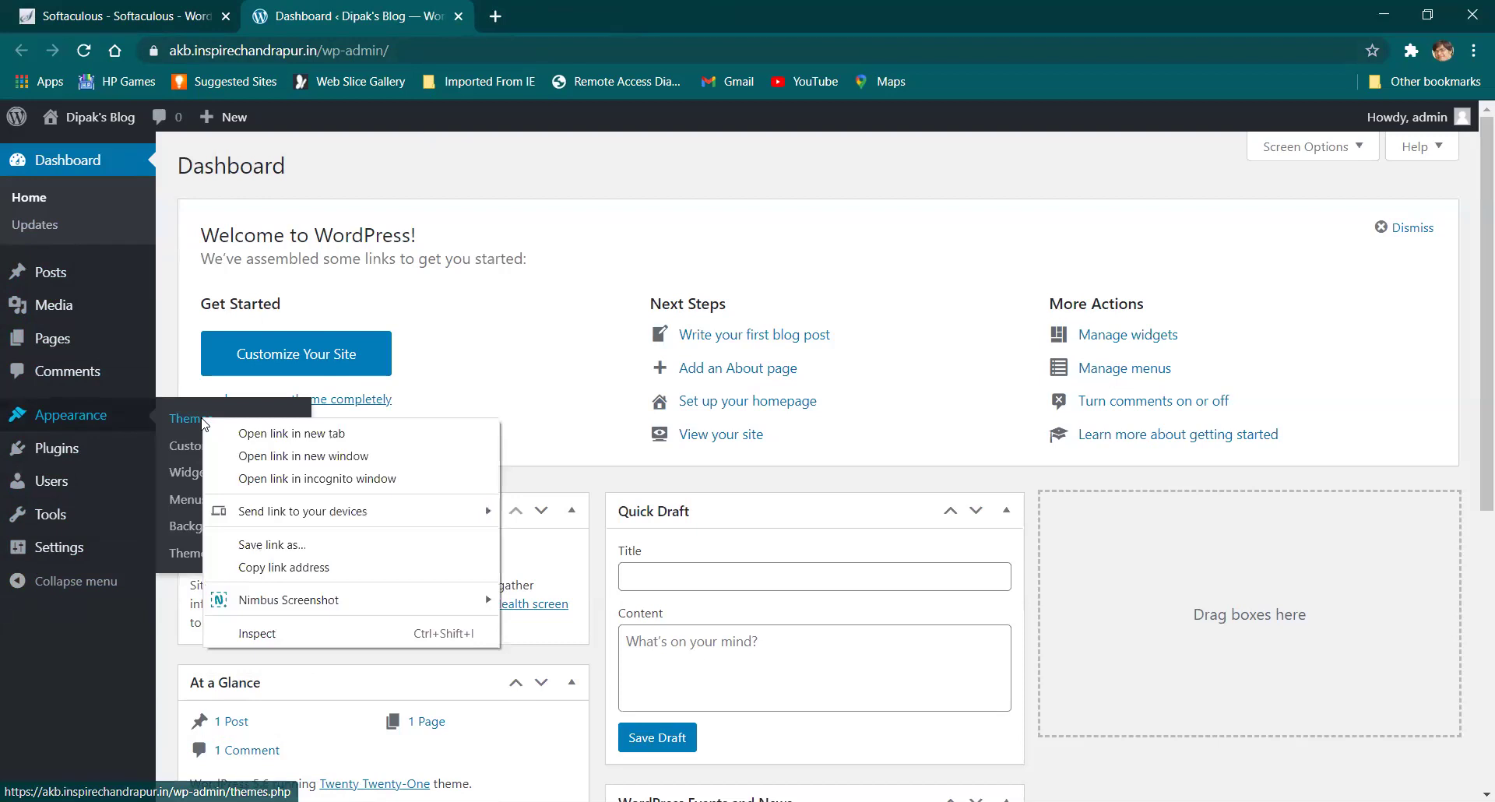
{"action": "left_click", "coordinate": [238, 436]}
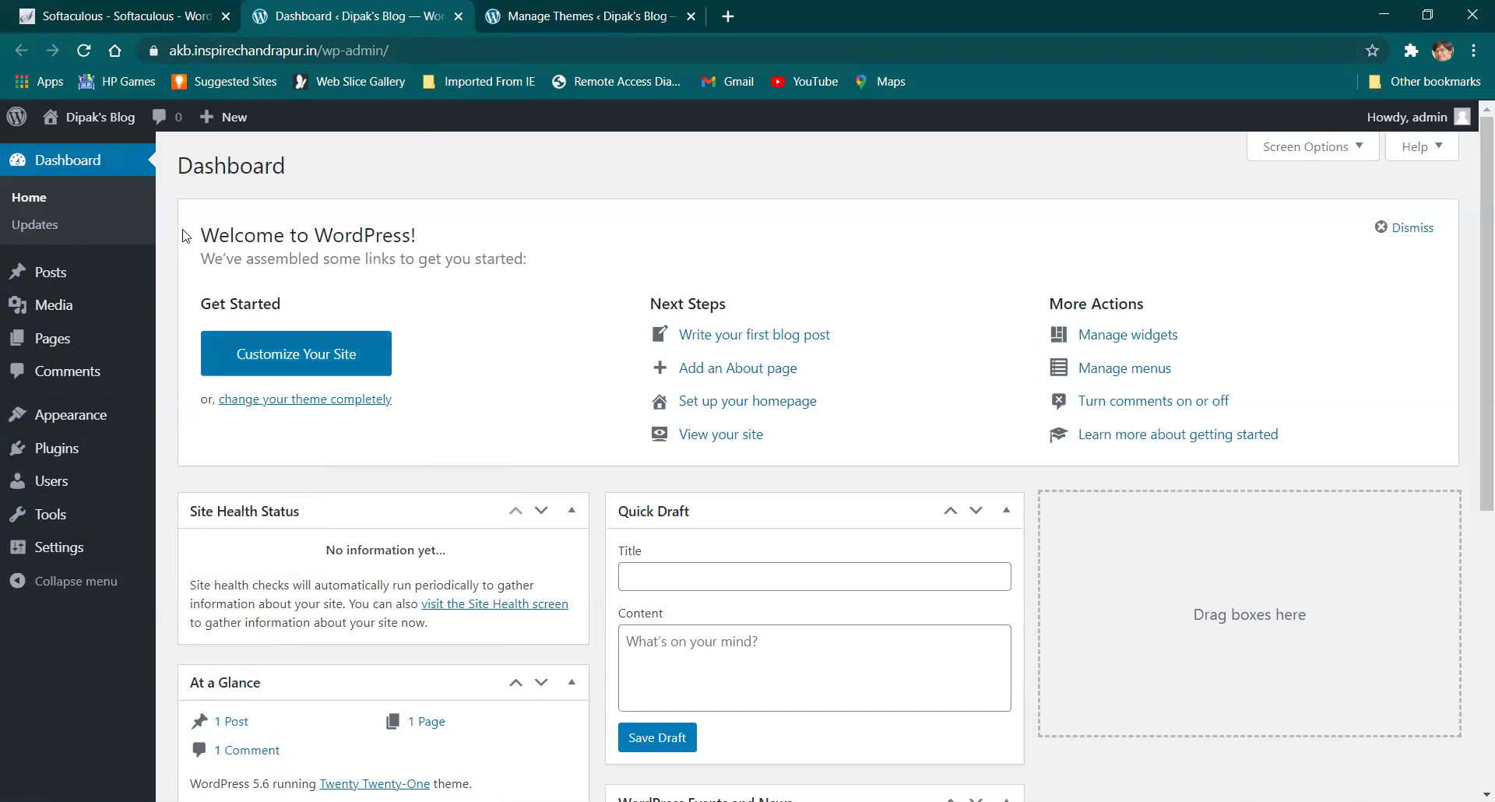
{"action": "left_click", "coordinate": [626, 7]}
{"action": "mouse_move", "coordinate": [788, 366]}
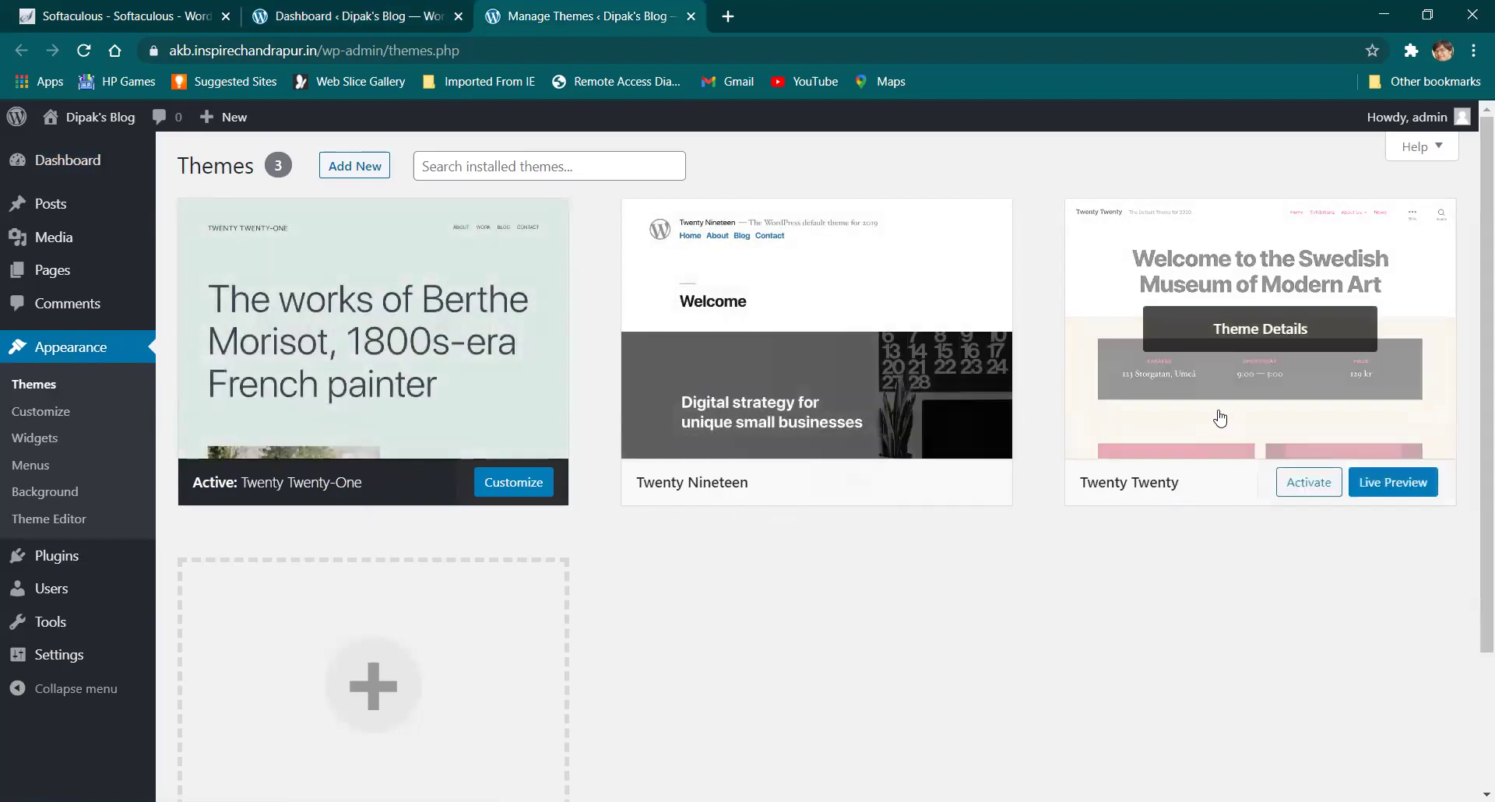
Delete the Twenty Twenty and Twenty Nineteen themes from their Theme Details panels
{"action": "left_click", "coordinate": [1219, 410]}
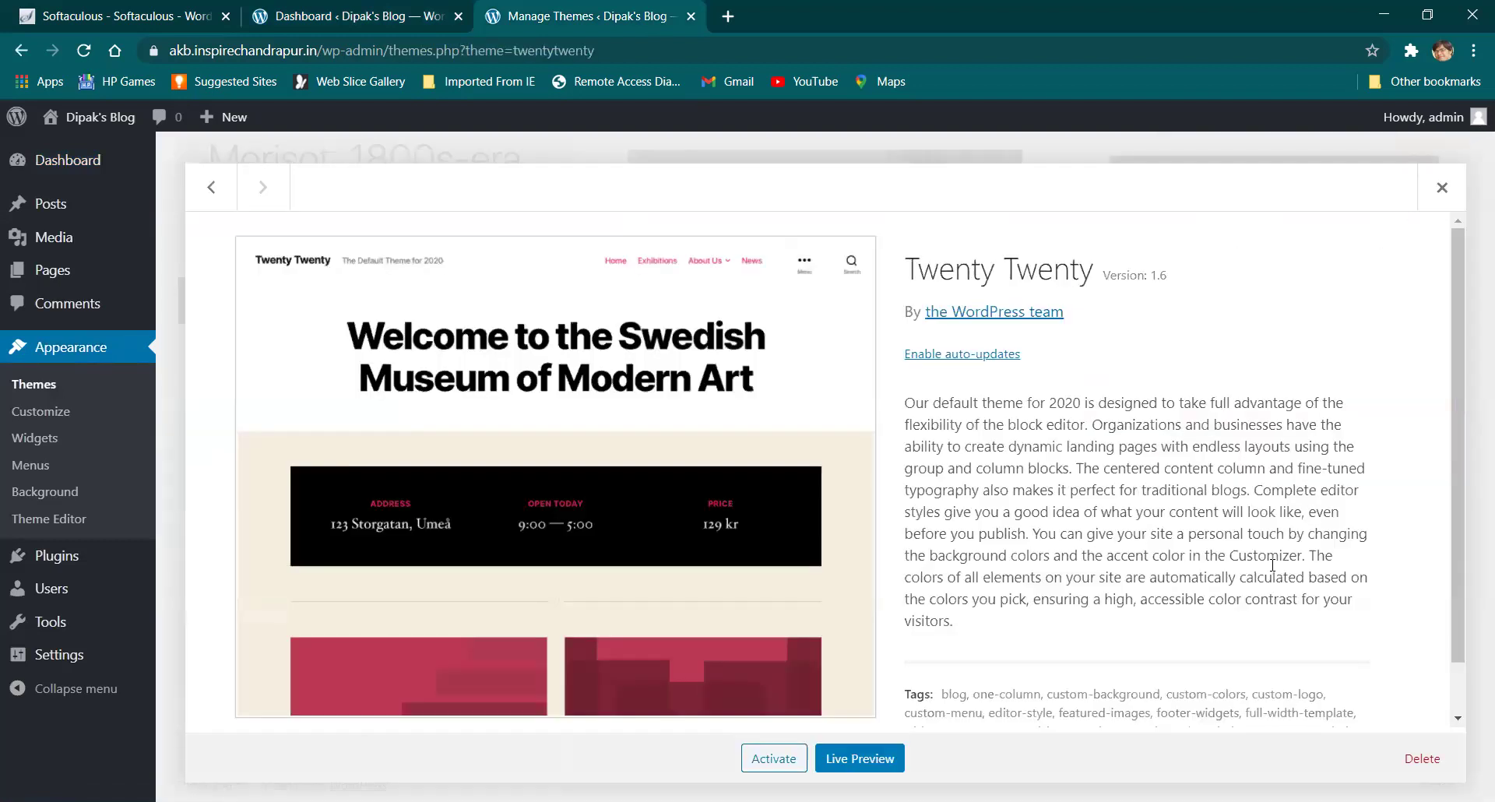
{"action": "left_click", "coordinate": [1424, 761]}
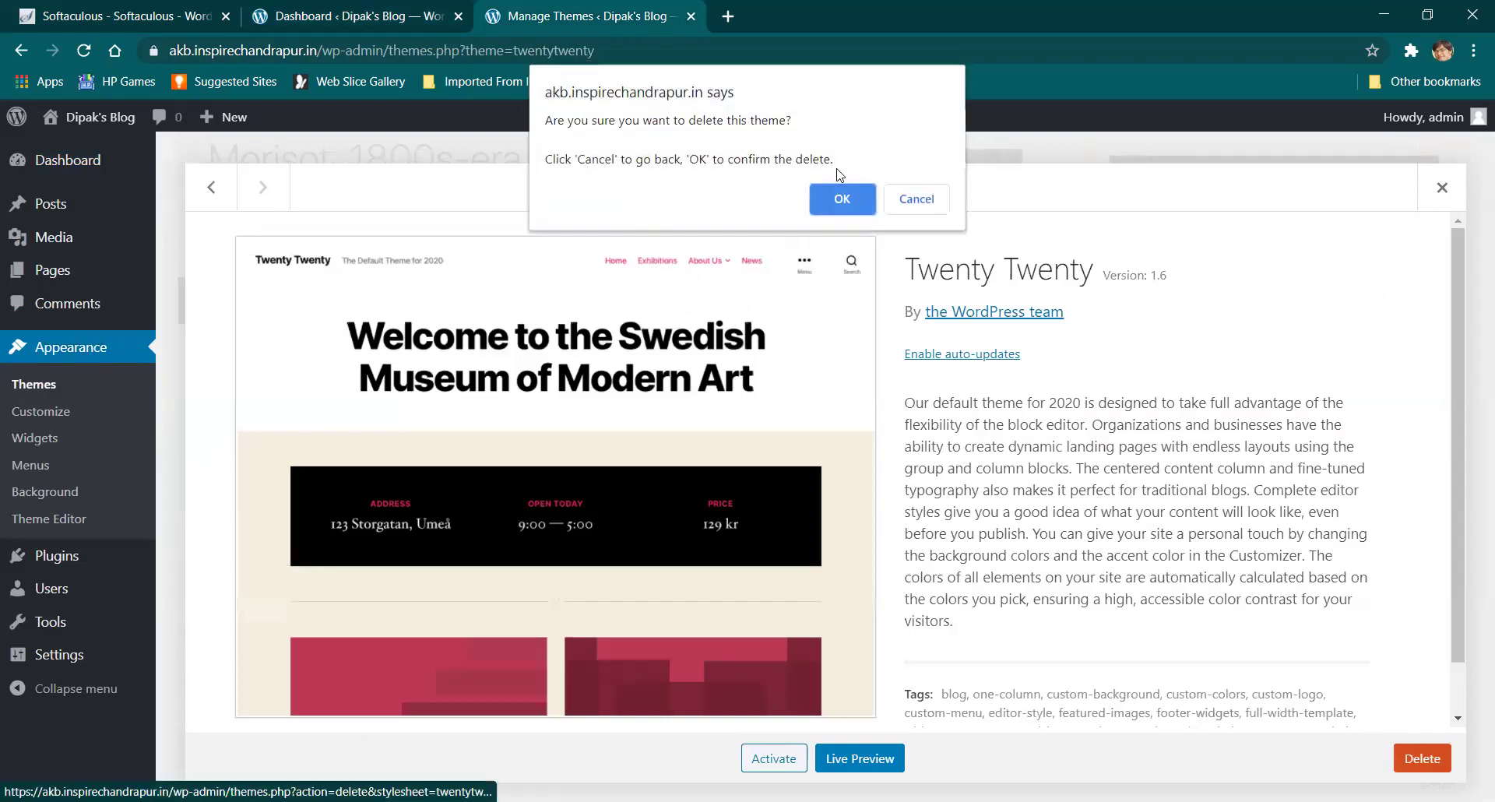
{"action": "left_click", "coordinate": [827, 198]}
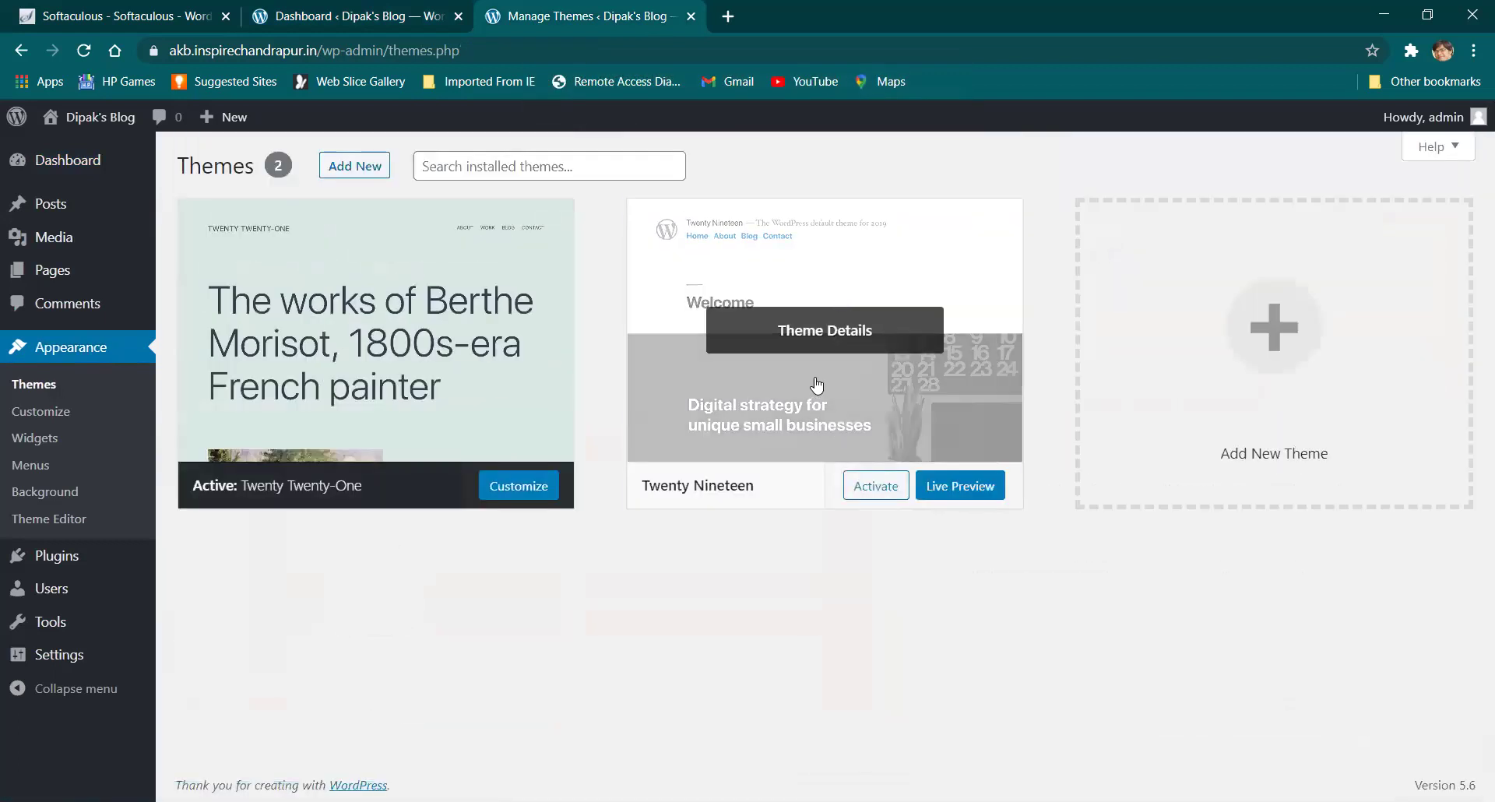
{"action": "left_click", "coordinate": [849, 307]}
{"action": "left_click", "coordinate": [1430, 760]}
{"action": "left_click", "coordinate": [830, 198]}
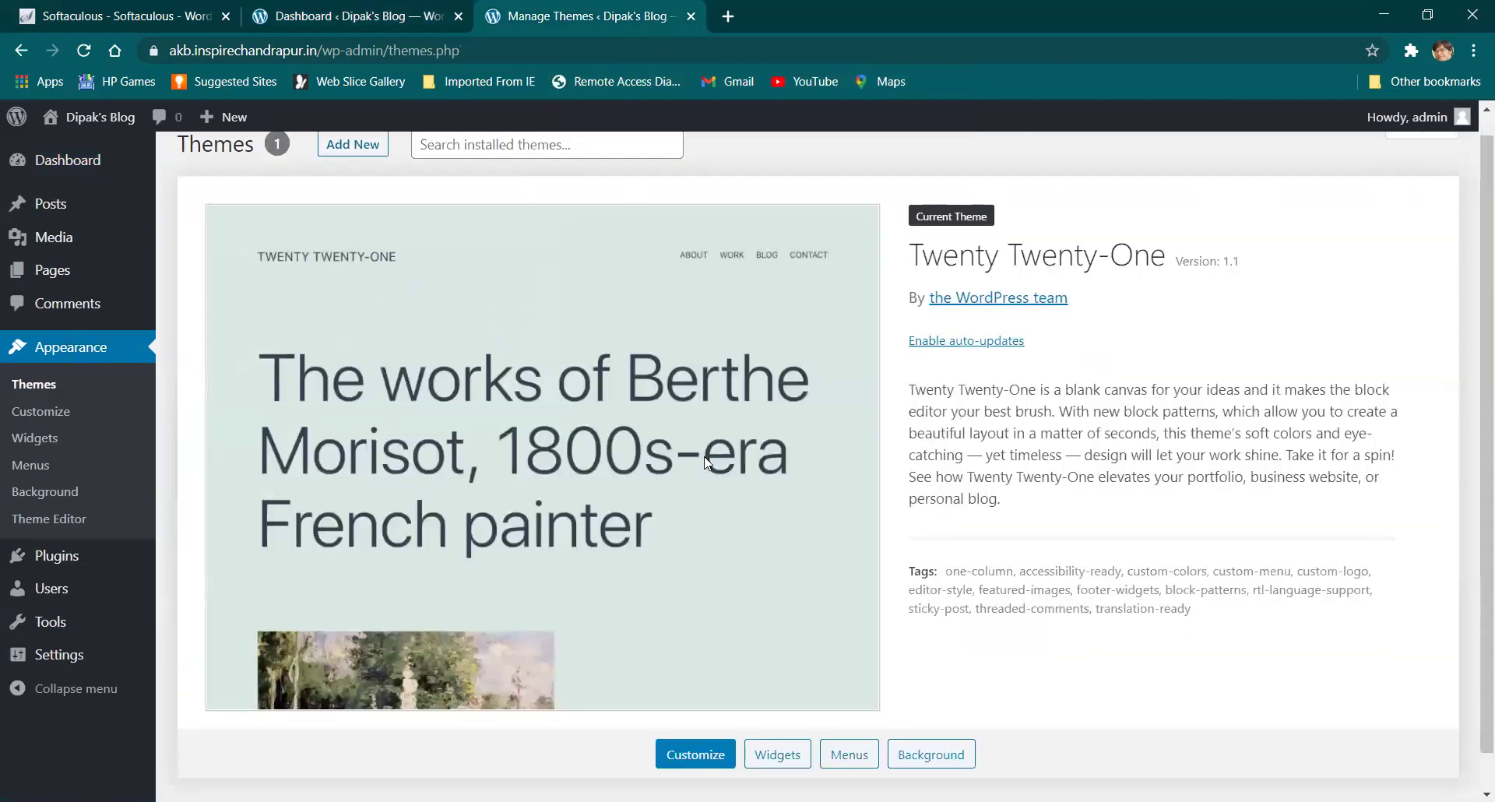
{"action": "scroll", "coordinate": [623, 428], "scroll_direction": "down", "scroll_amount": 1}
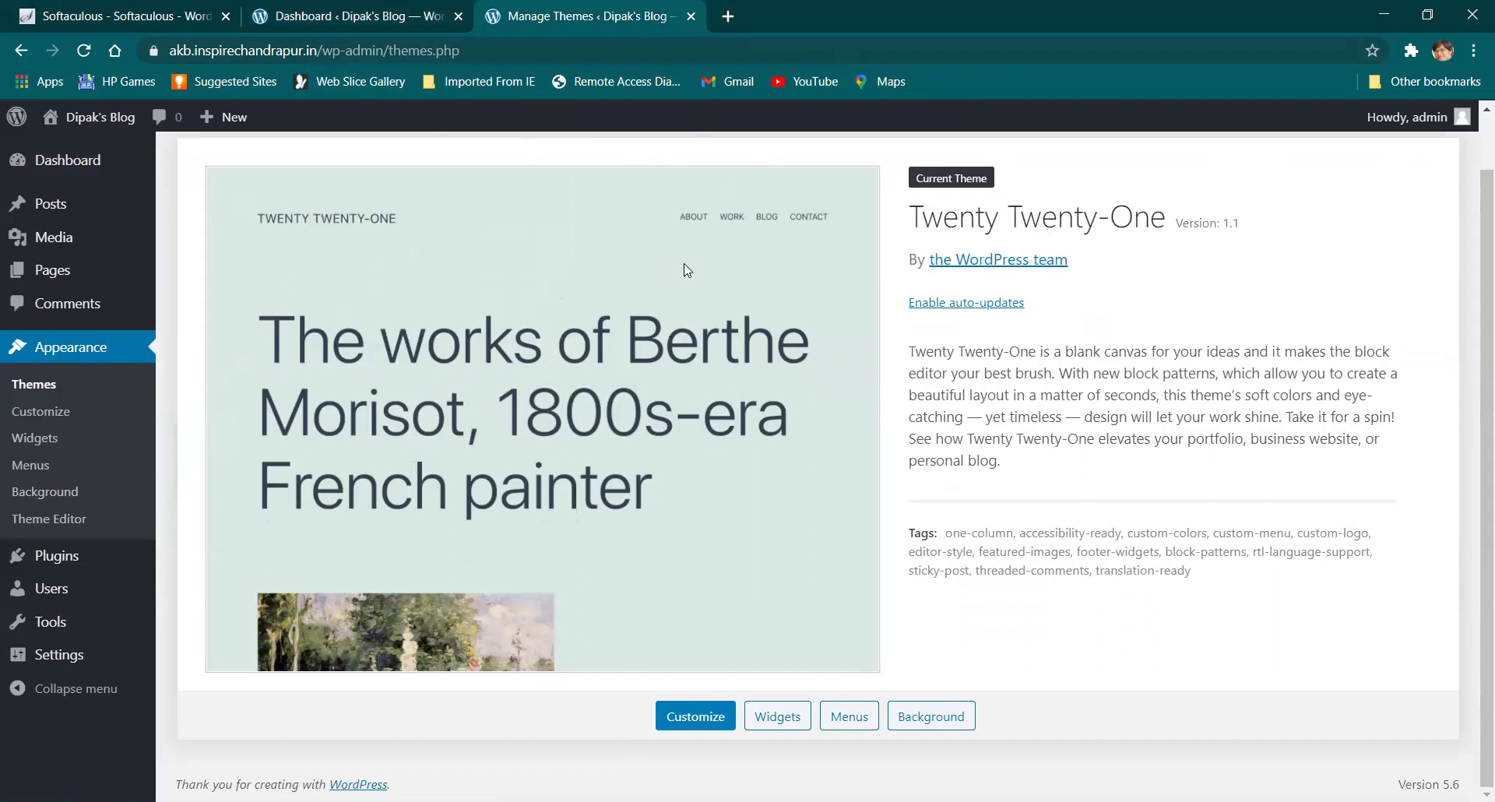
Open a new Chrome tab showing the Google start page
{"action": "left_click", "coordinate": [729, 17]}
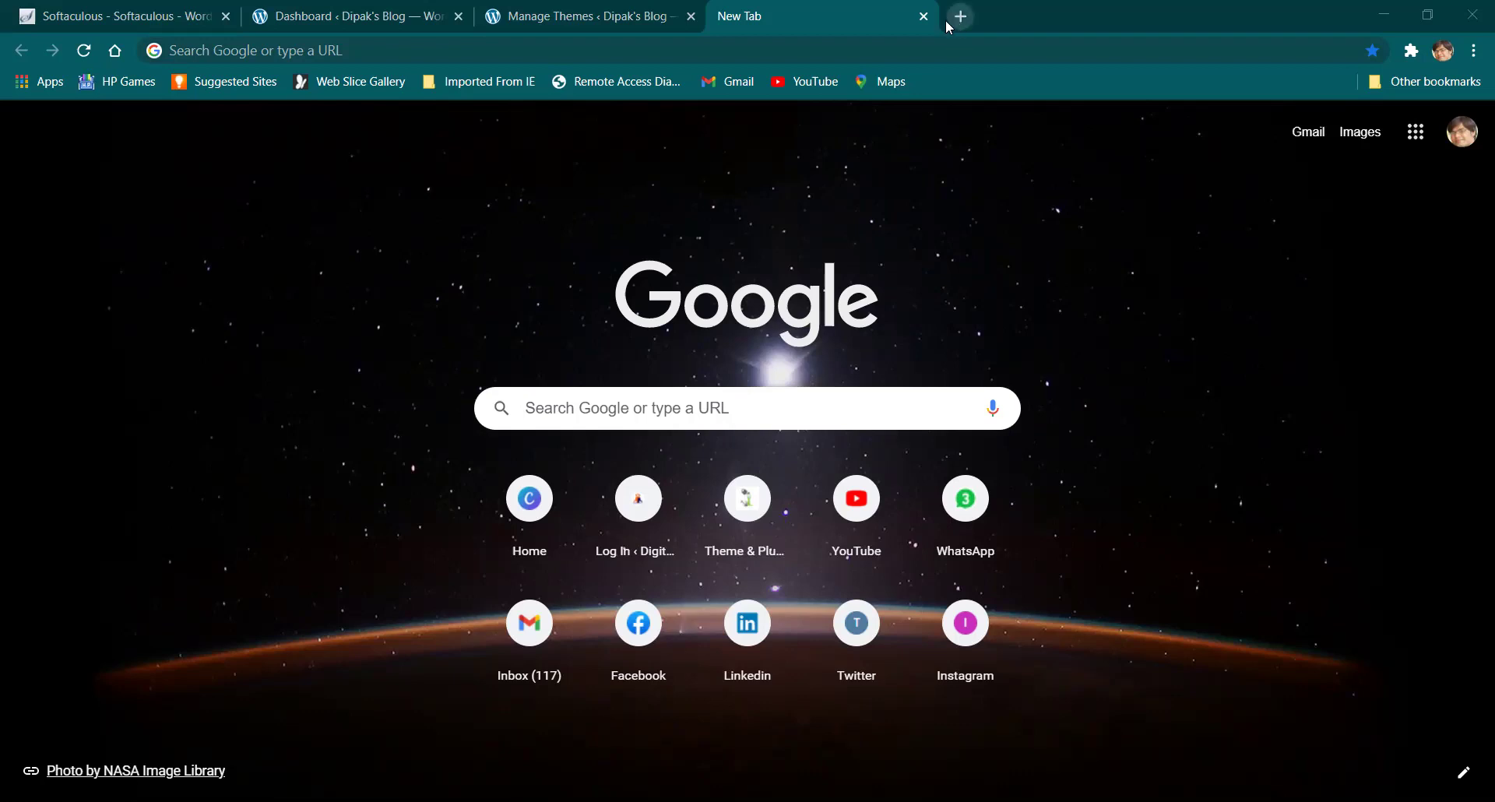
Search Google for shoutmeloud, open its homepage, and disable the SEO toolbar for that domain
{"action": "left_click", "coordinate": [845, 48]}
{"action": "type", "text": "sho"}
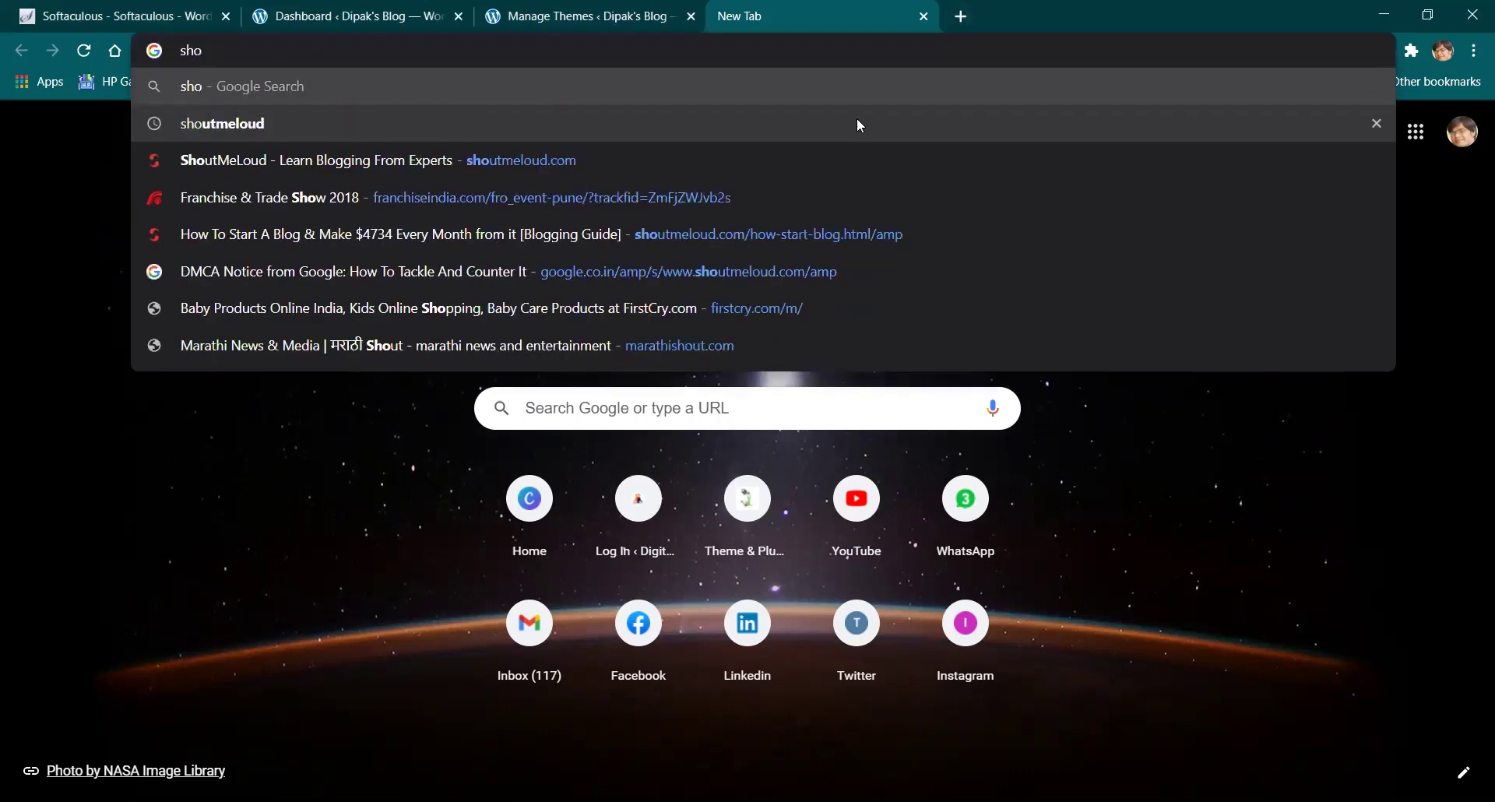
{"action": "left_click", "coordinate": [860, 124]}
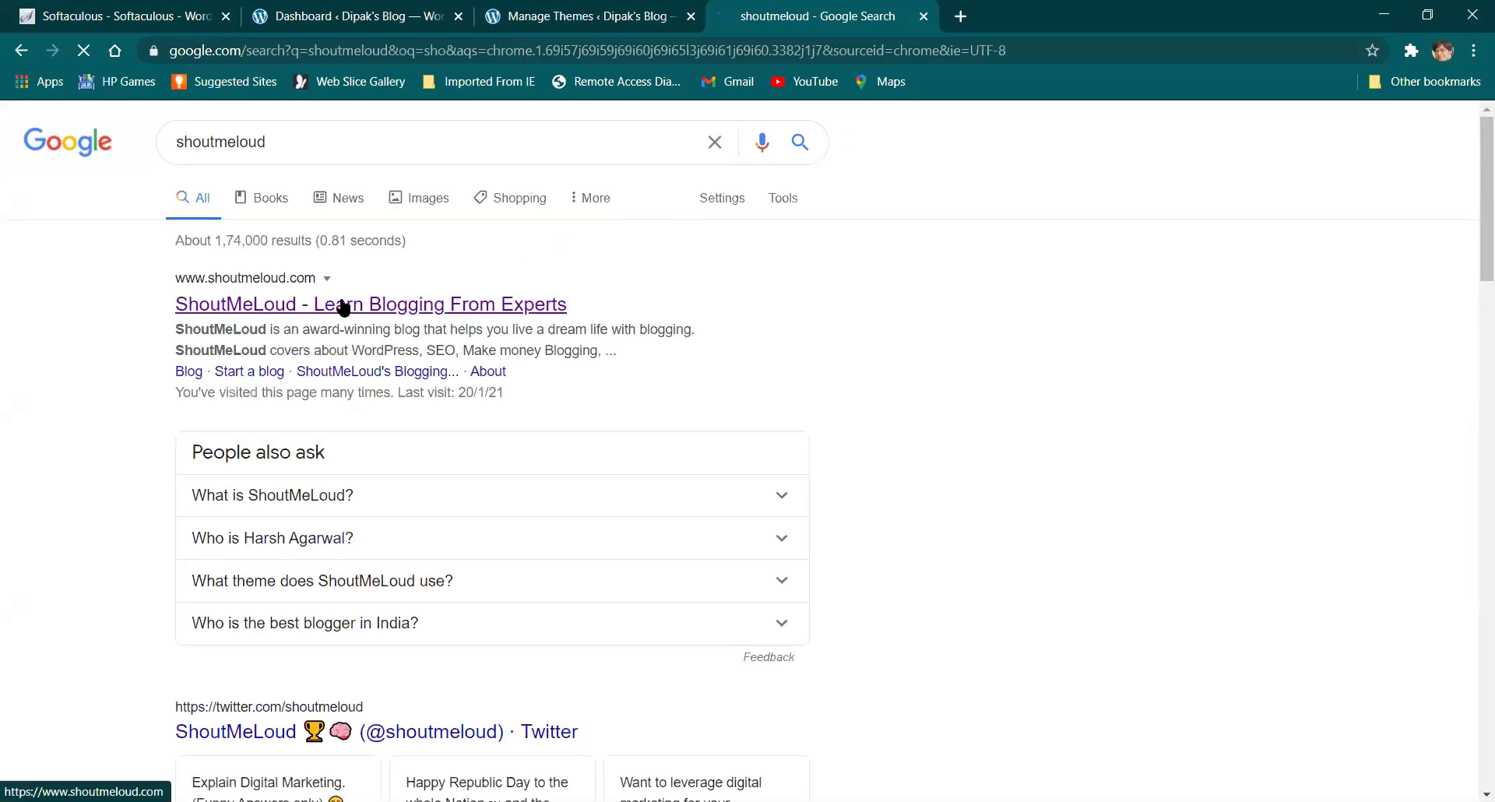
{"action": "left_click", "coordinate": [344, 306]}
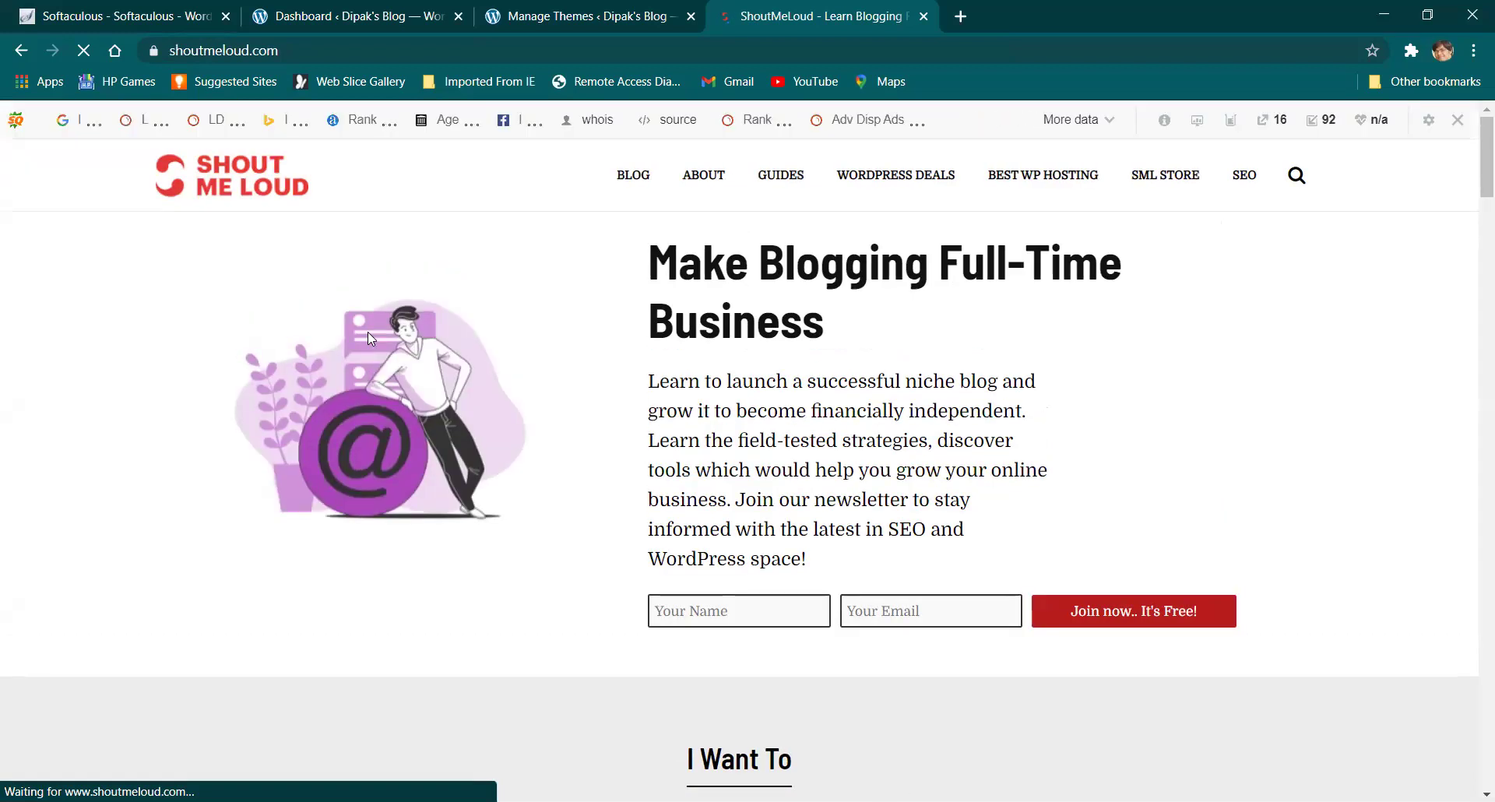
{"action": "left_click", "coordinate": [1454, 122]}
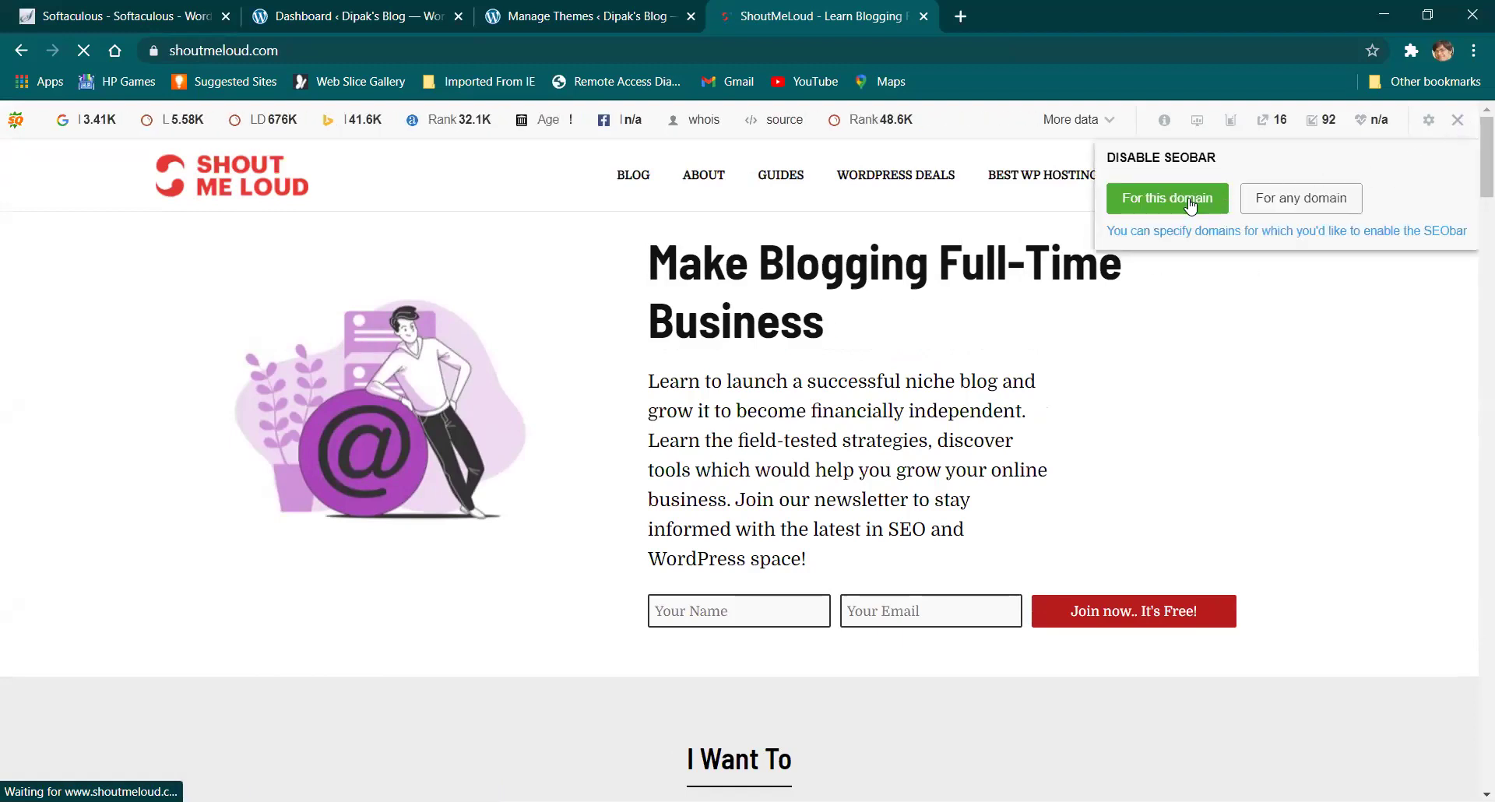
{"action": "left_click", "coordinate": [1191, 201]}
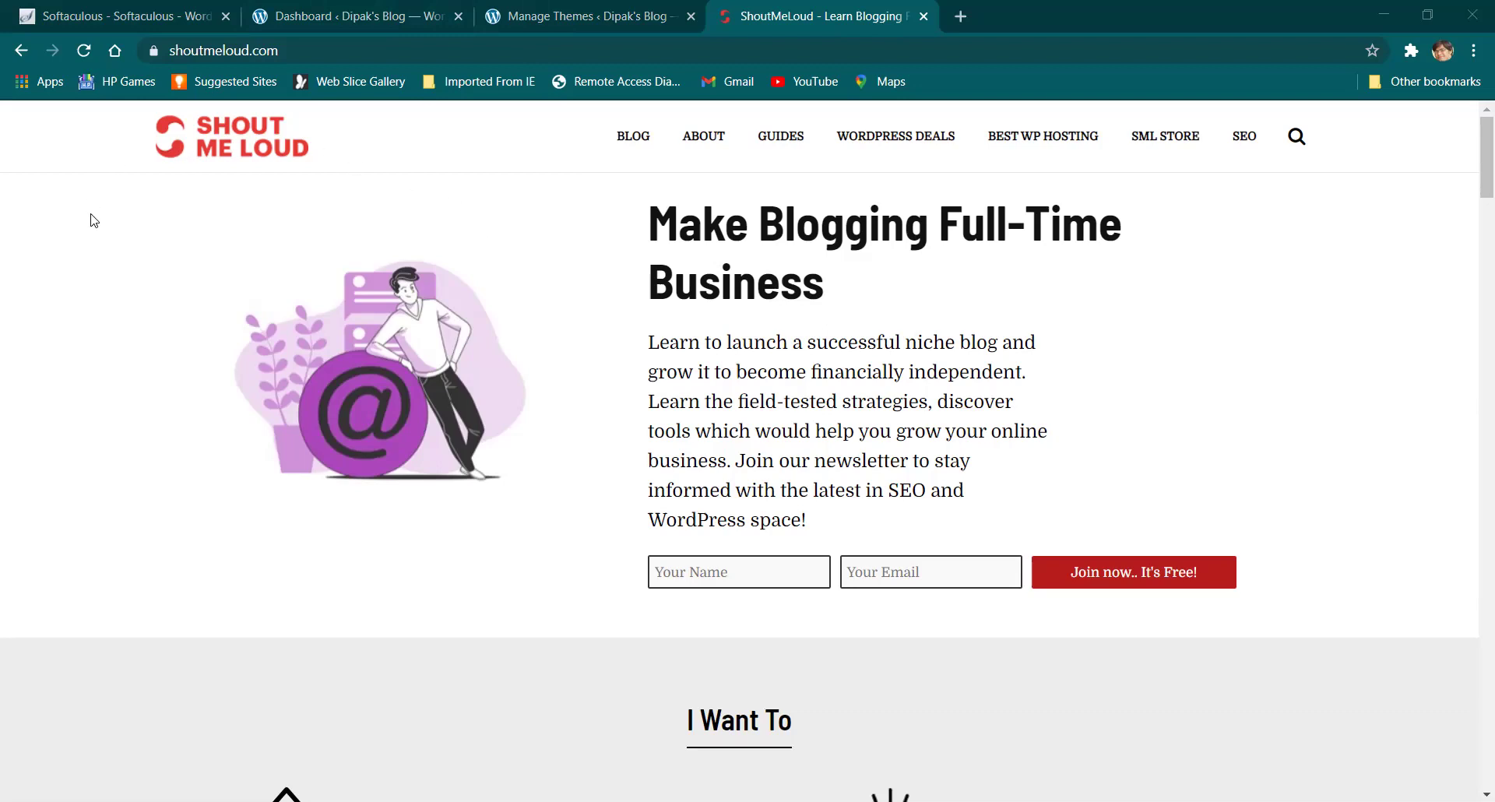
Open Chrome's extensions list, scroll down to Scan WP and run it on the ShoutMeLoud site
{"action": "left_click", "coordinate": [1409, 55]}
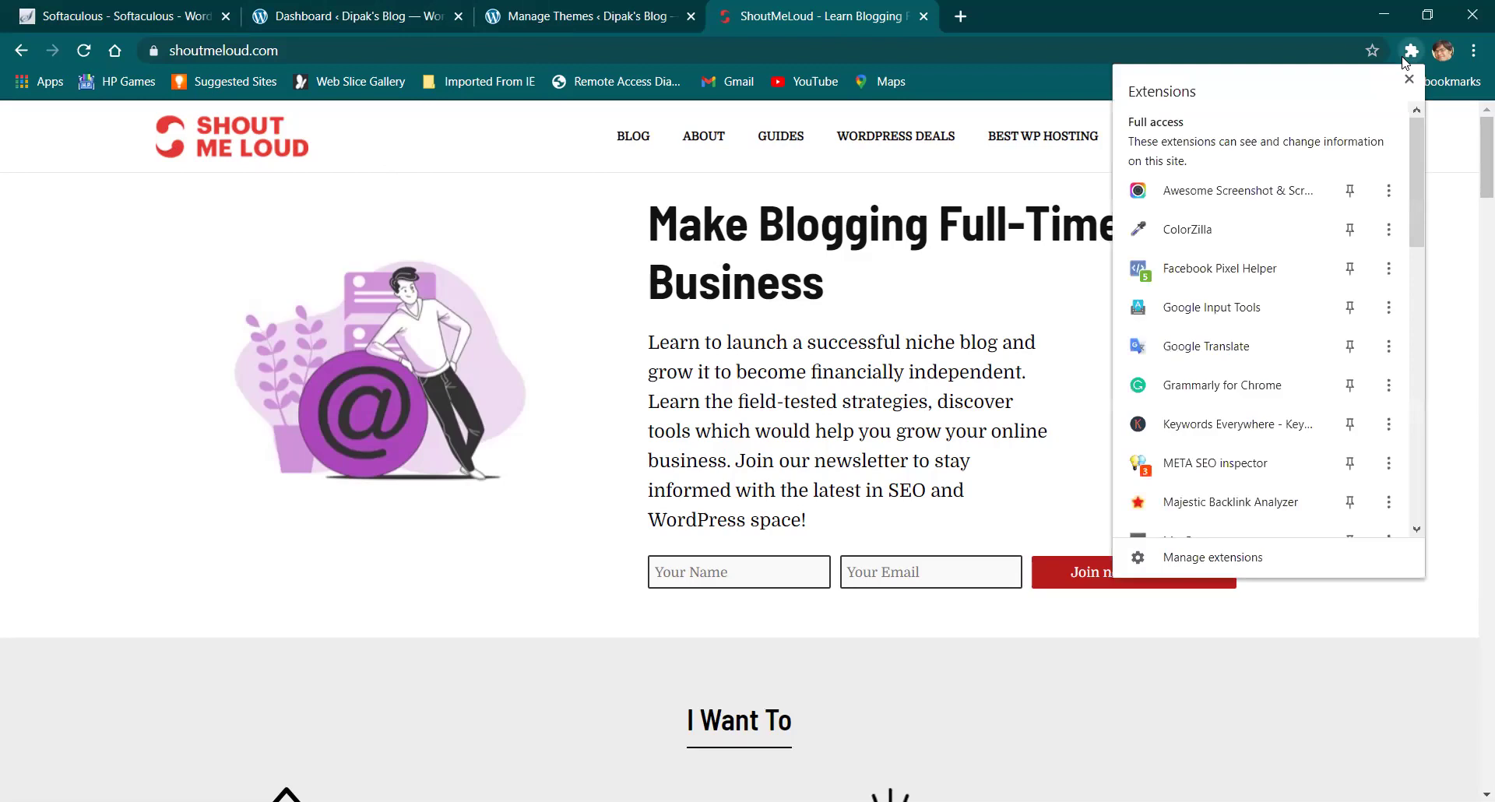
{"action": "mouse_move", "coordinate": [1011, 152]}
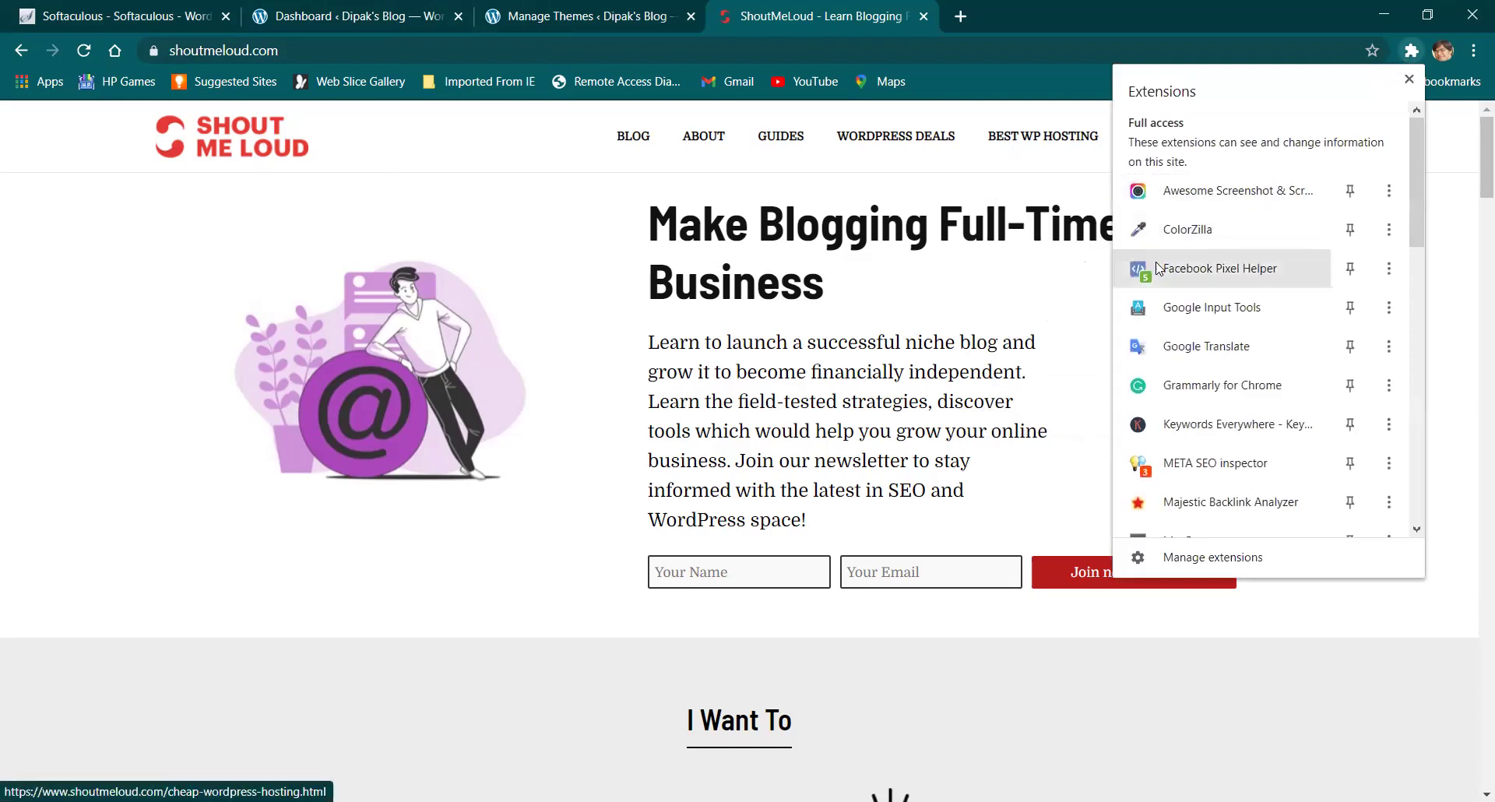
{"action": "scroll", "coordinate": [1171, 288], "scroll_direction": "down", "scroll_amount": 5}
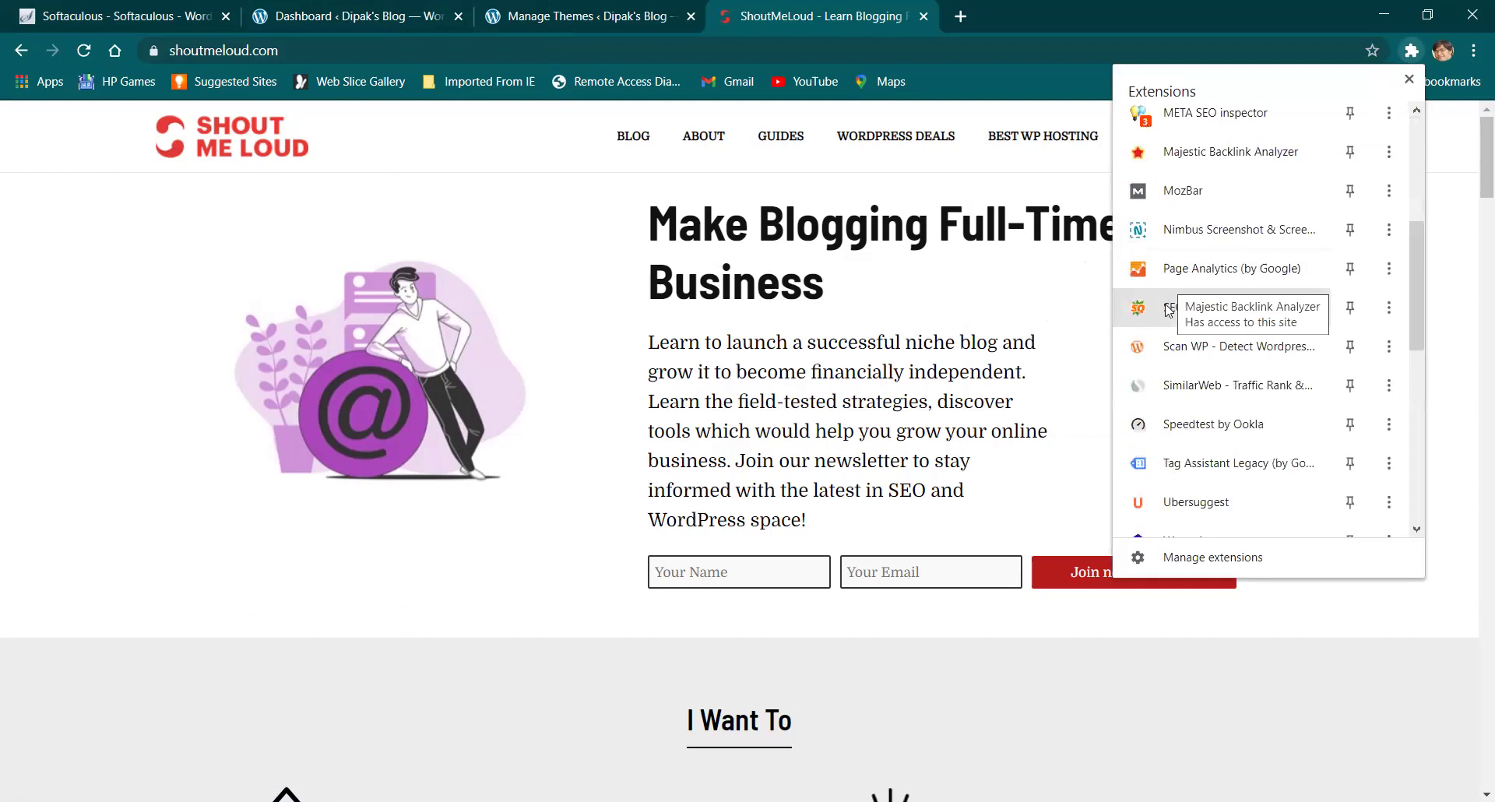
{"action": "scroll", "coordinate": [1171, 310], "scroll_direction": "up", "scroll_amount": 5}
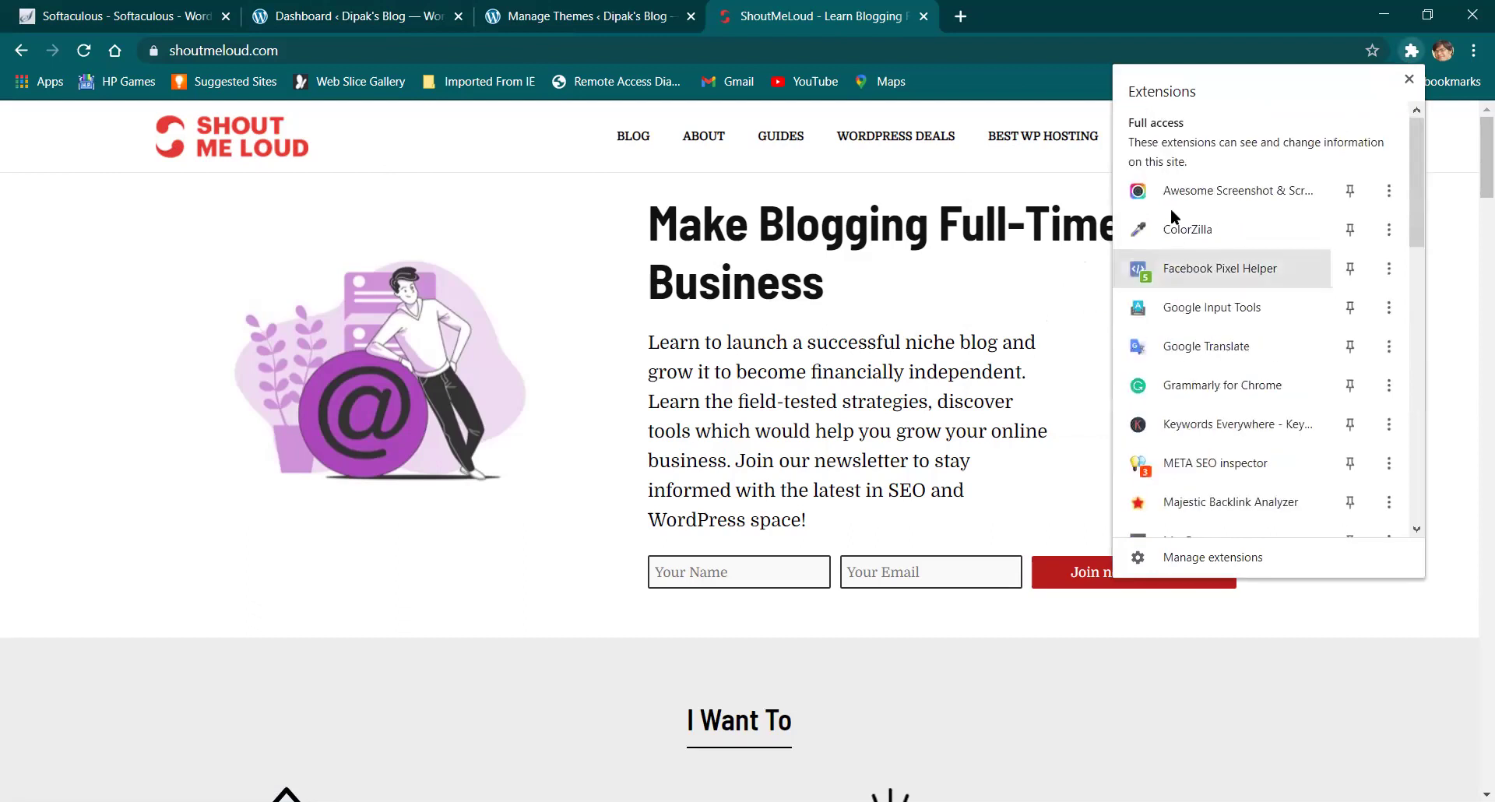
{"action": "left_click", "coordinate": [1087, 70]}
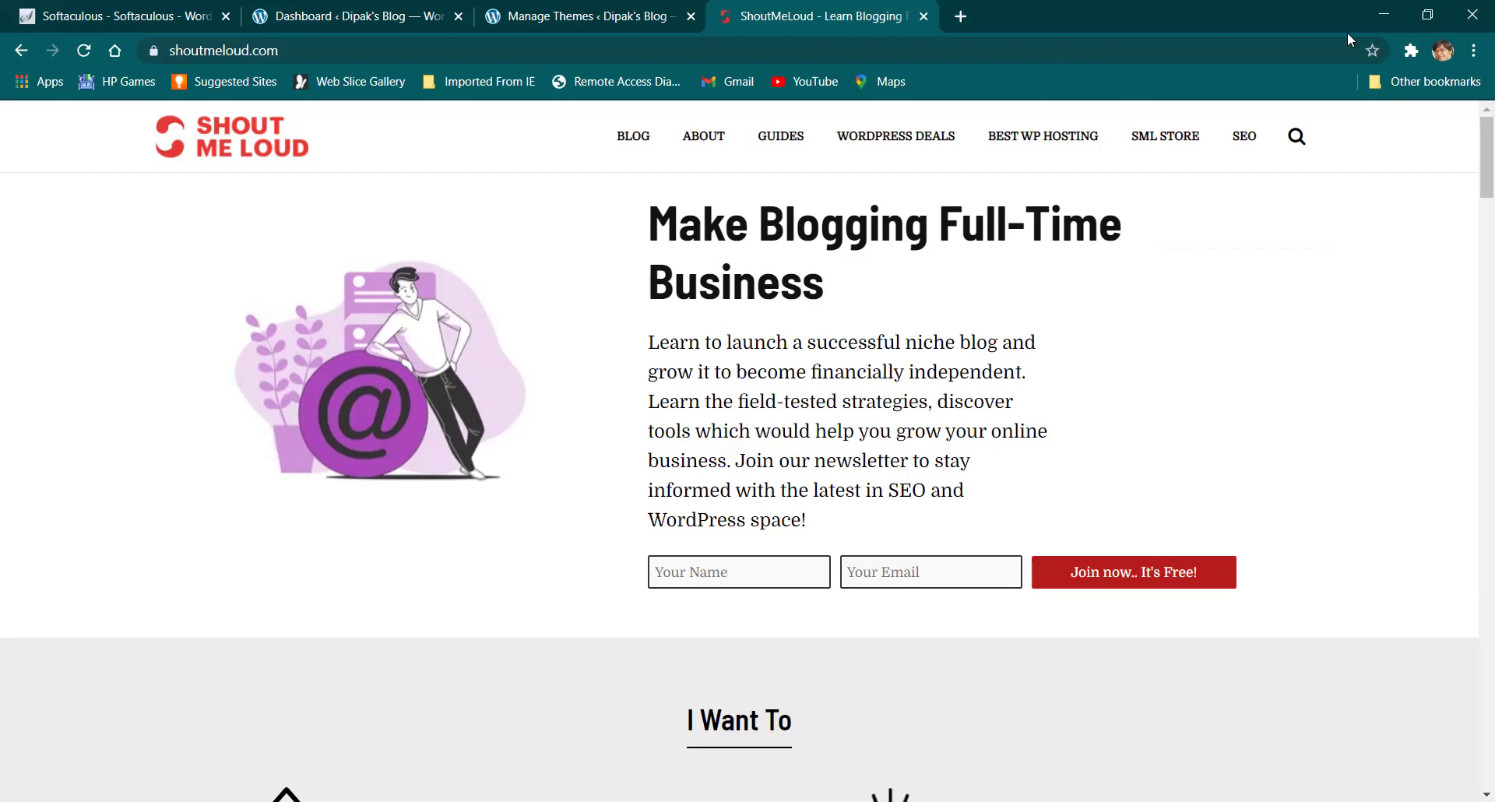
{"action": "mouse_move", "coordinate": [968, 166]}
{"action": "left_click", "coordinate": [1411, 53]}
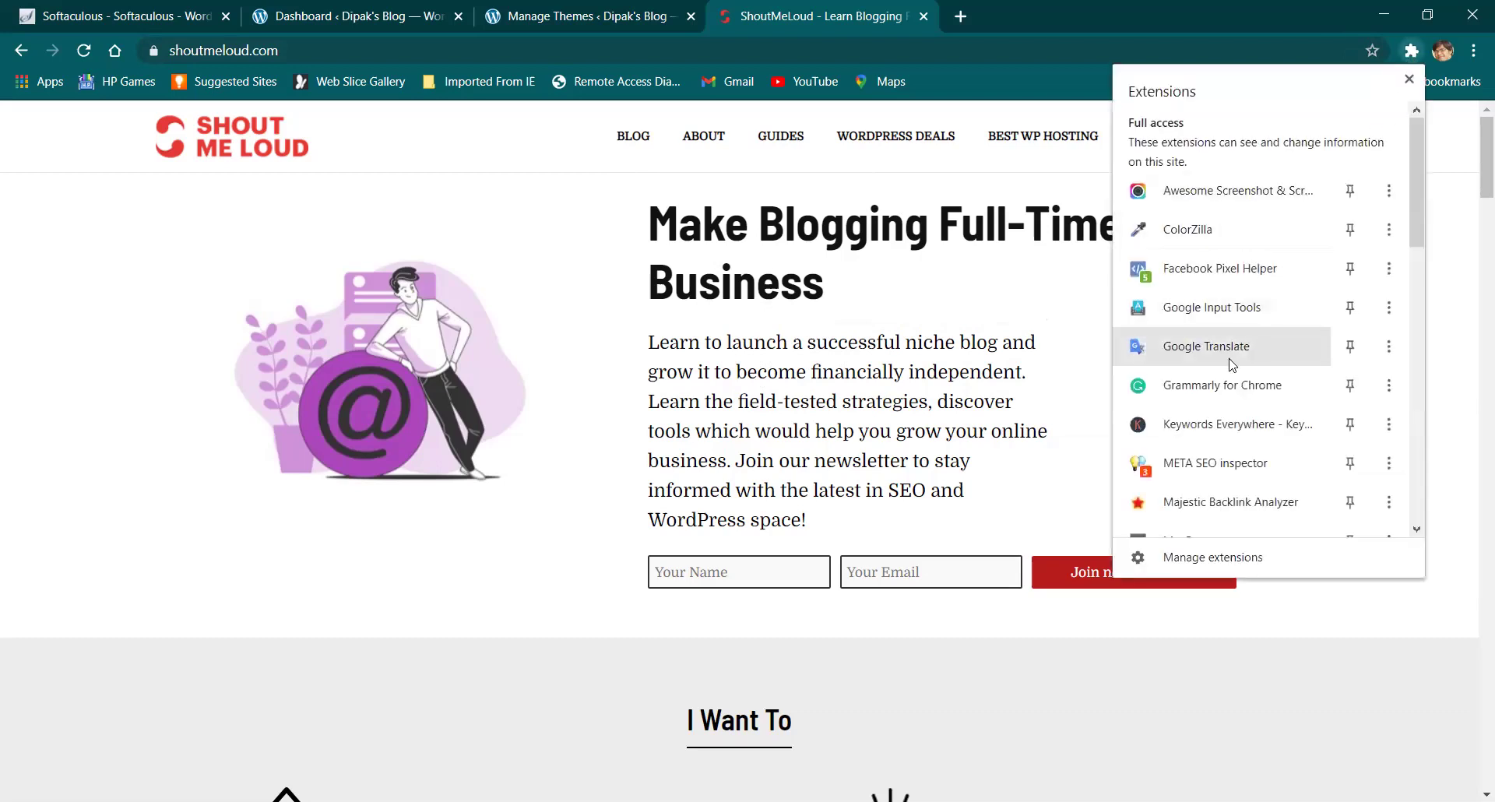
{"action": "scroll", "coordinate": [1221, 385], "scroll_direction": "down", "scroll_amount": 5}
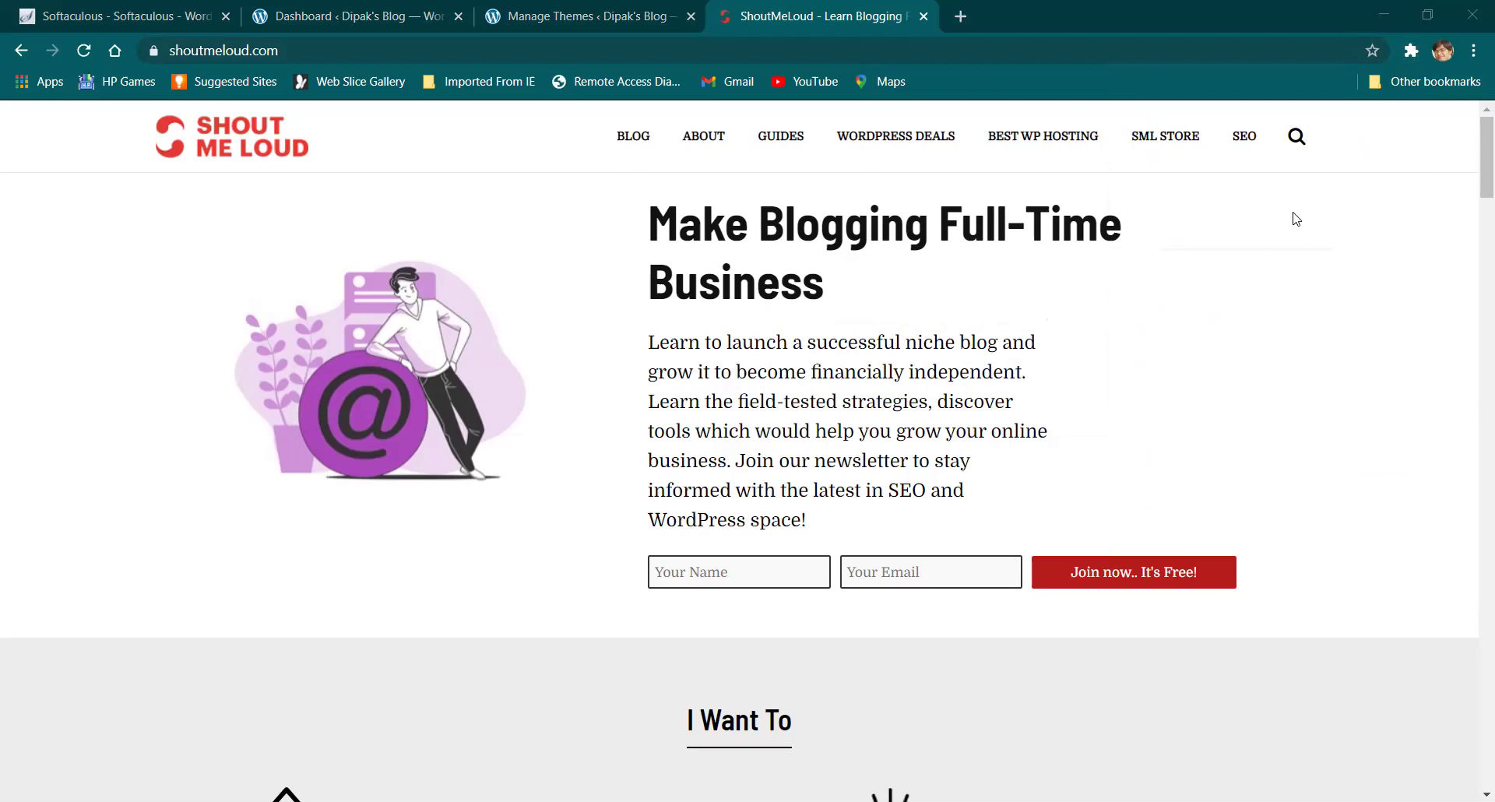
{"action": "left_click", "coordinate": [1407, 58]}
{"action": "scroll", "coordinate": [1226, 491], "scroll_direction": "down", "scroll_amount": 3}
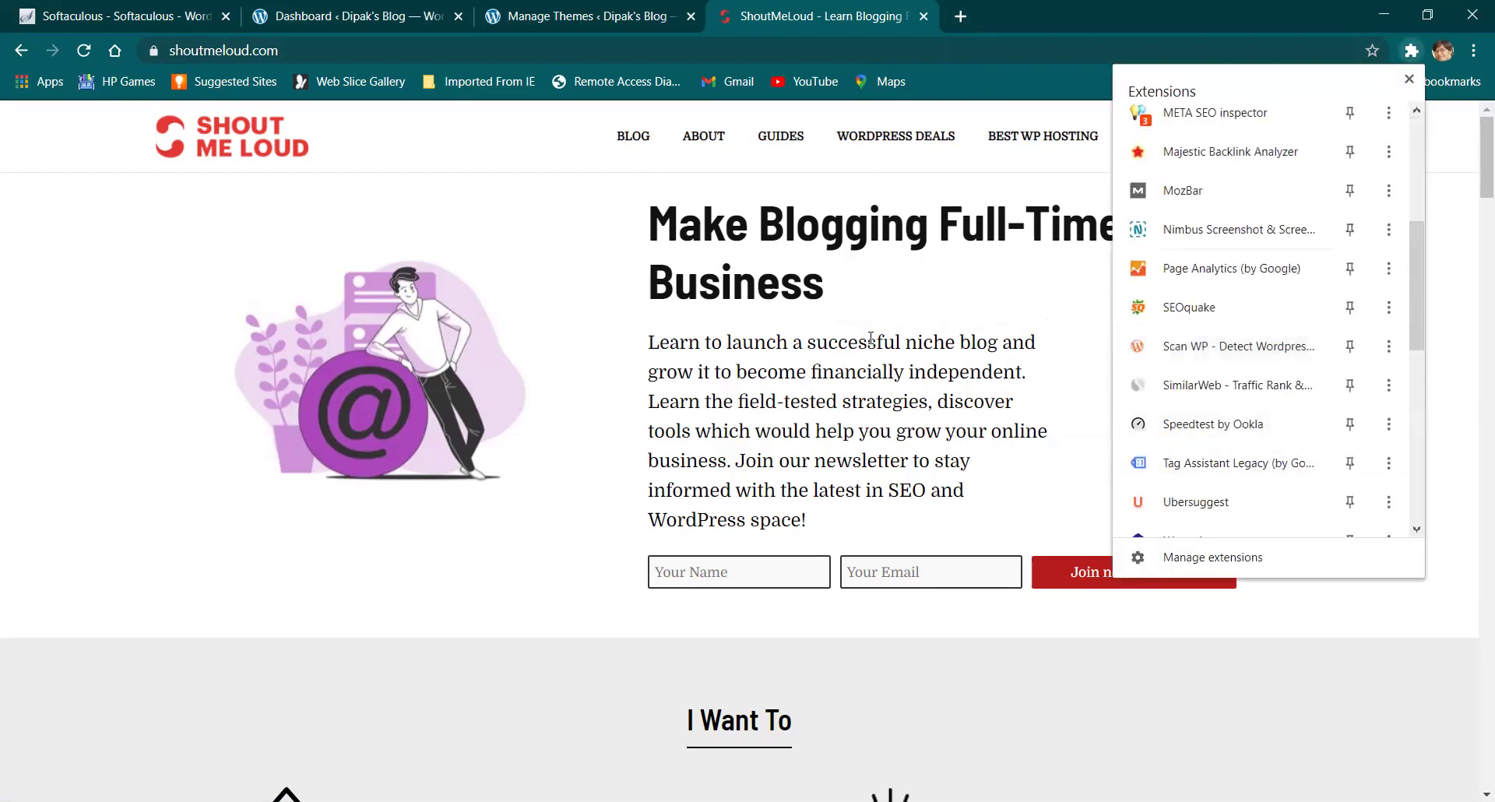
{"action": "left_click", "coordinate": [1207, 347]}
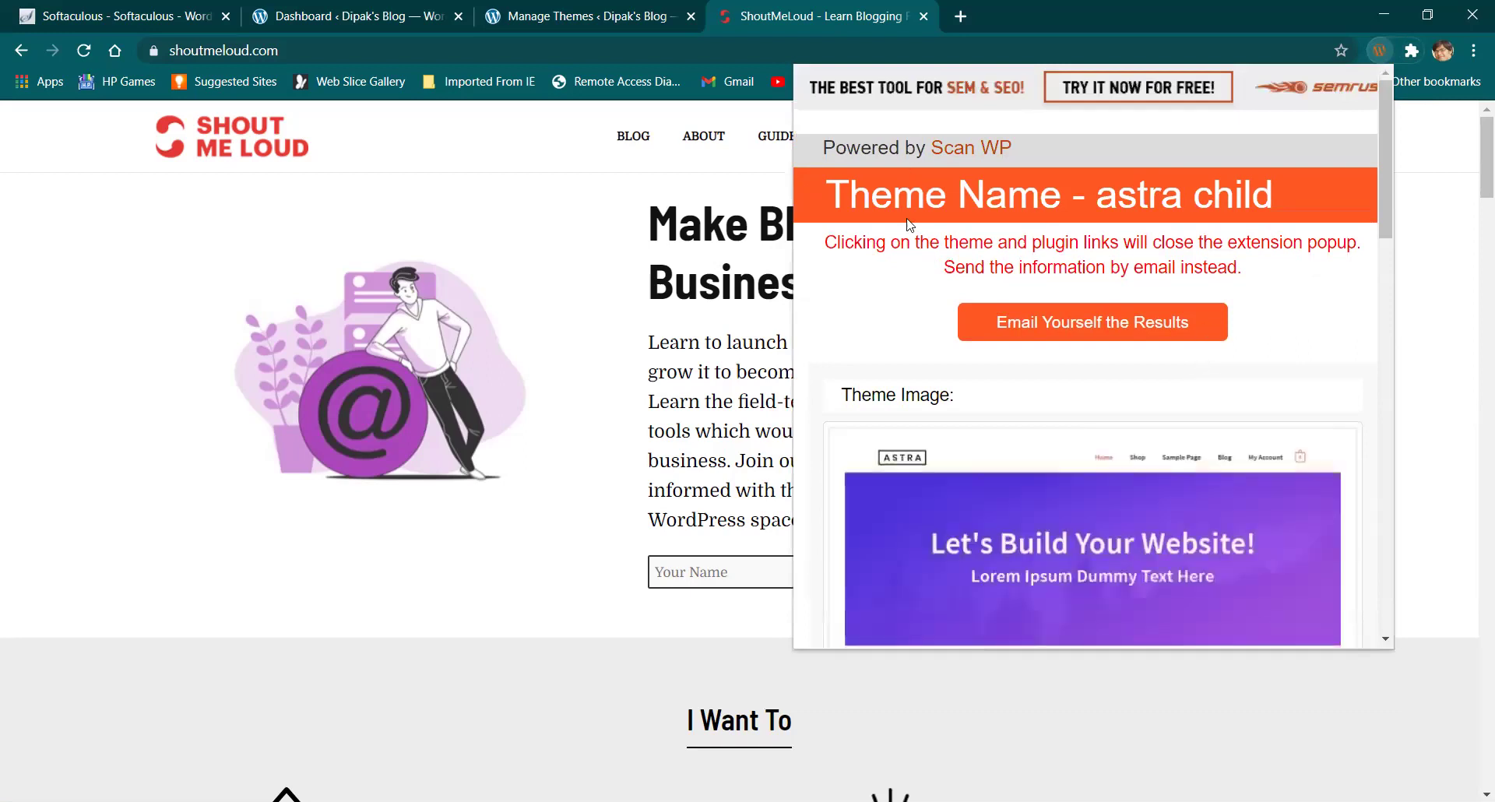
Review Scan WP's report (astra child theme, 16 scanned plugins) for ShoutMeLoud, then close it
{"action": "scroll", "coordinate": [1085, 287], "scroll_direction": "down", "scroll_amount": 4}
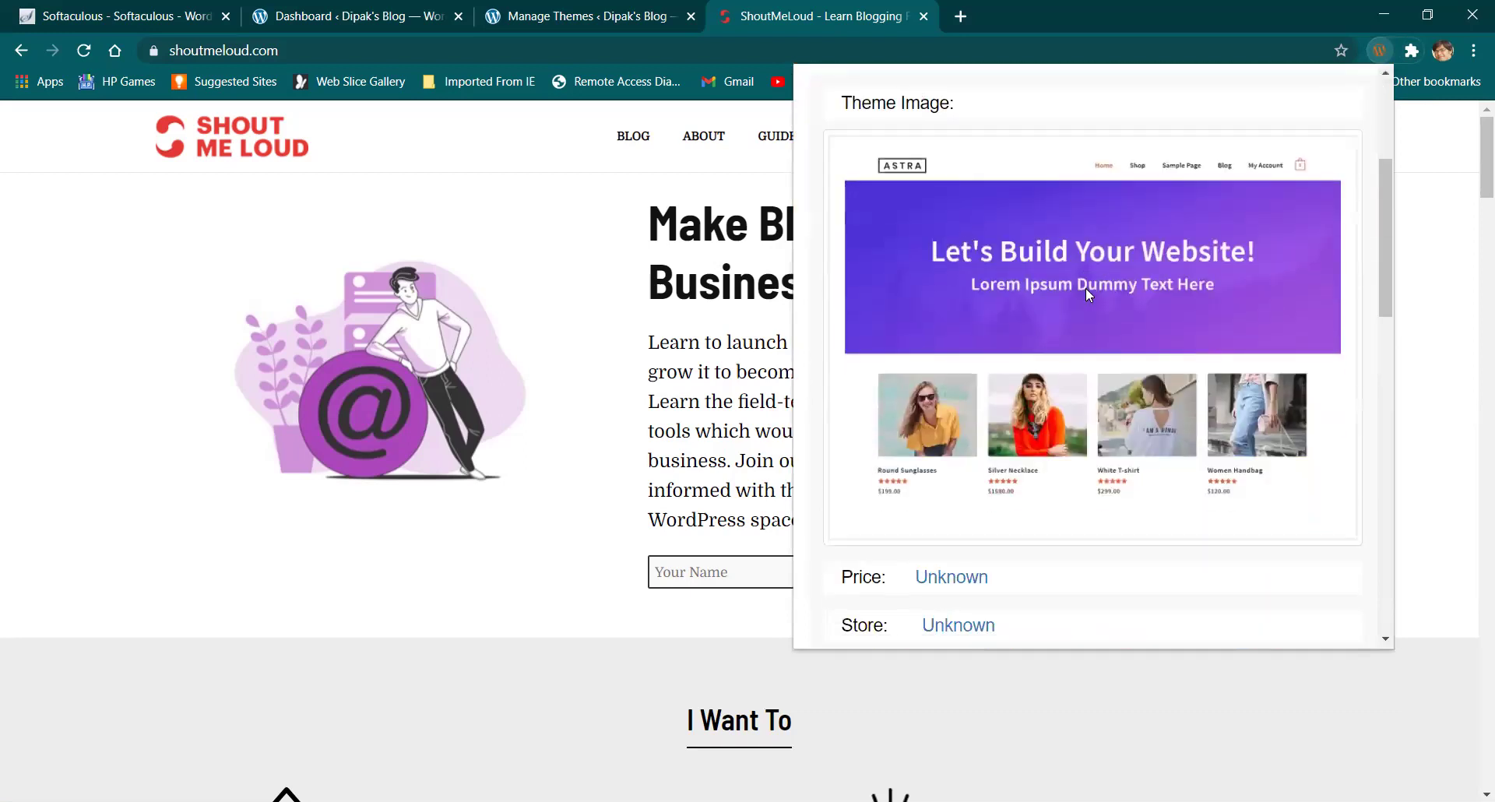
{"action": "scroll", "coordinate": [1087, 297], "scroll_direction": "down", "scroll_amount": 4}
{"action": "scroll", "coordinate": [1088, 297], "scroll_direction": "down", "scroll_amount": 5}
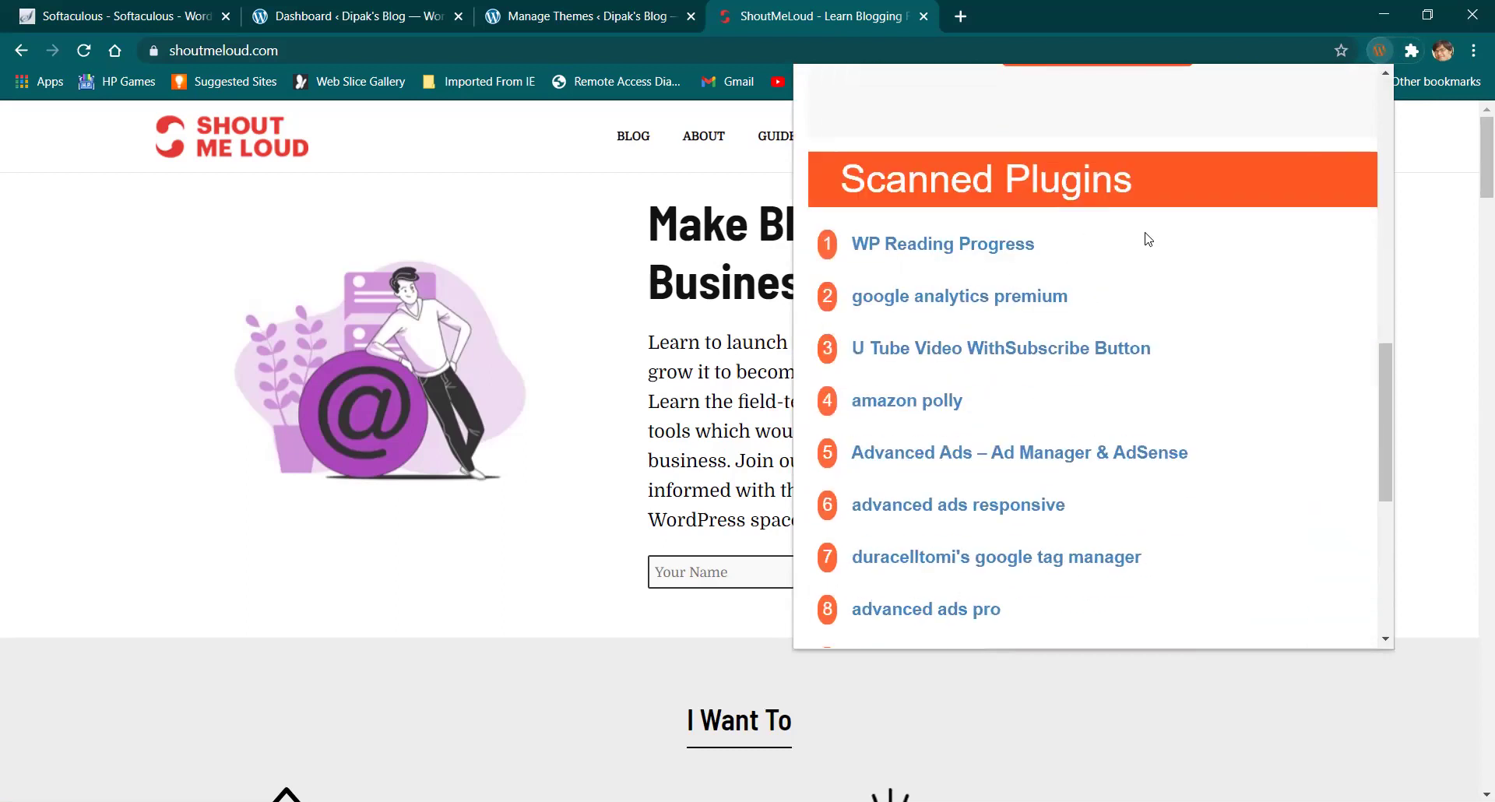
{"action": "scroll", "coordinate": [1148, 239], "scroll_direction": "down", "scroll_amount": 6}
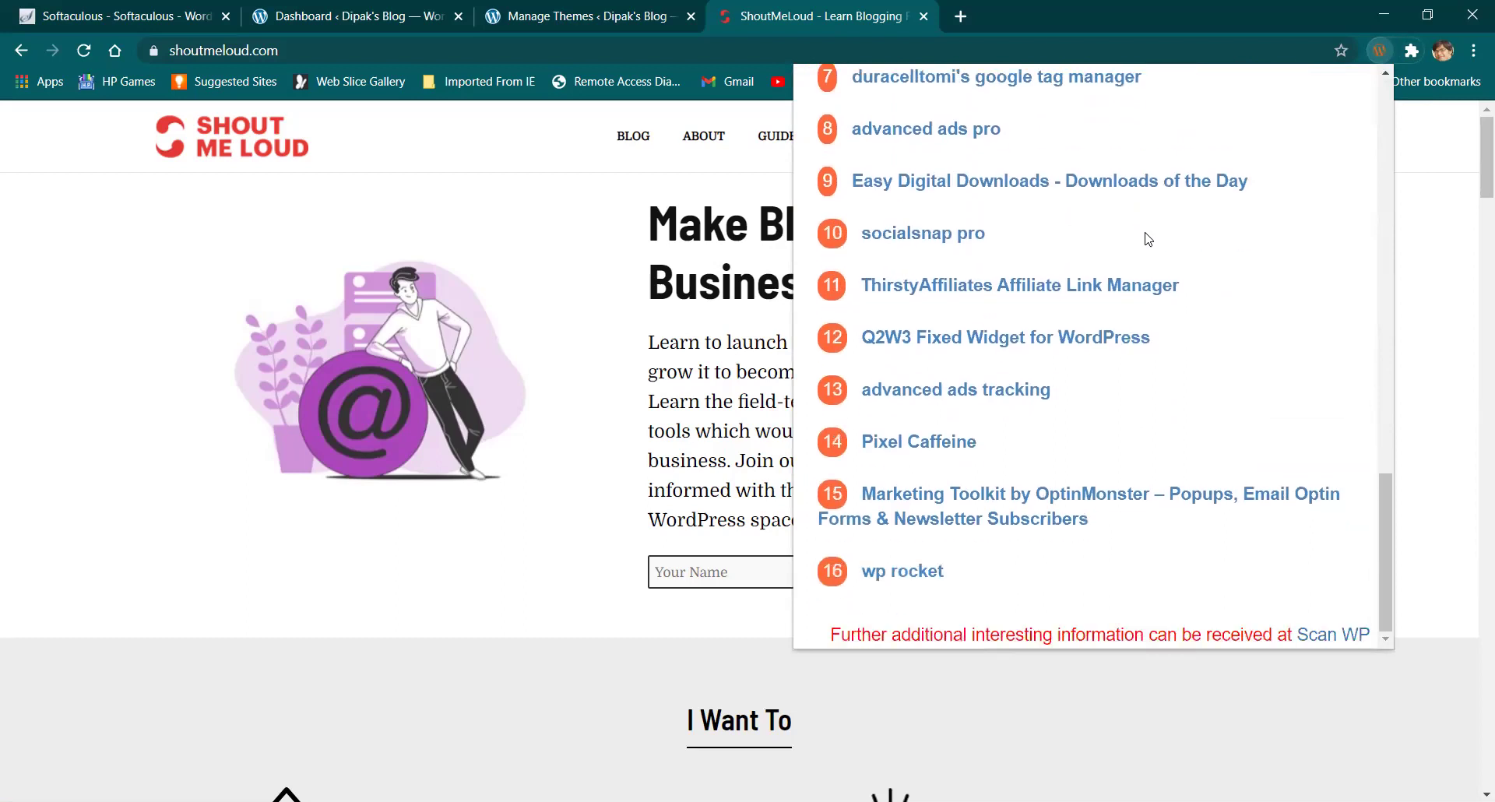
{"action": "scroll", "coordinate": [1148, 239], "scroll_direction": "up", "scroll_amount": 5}
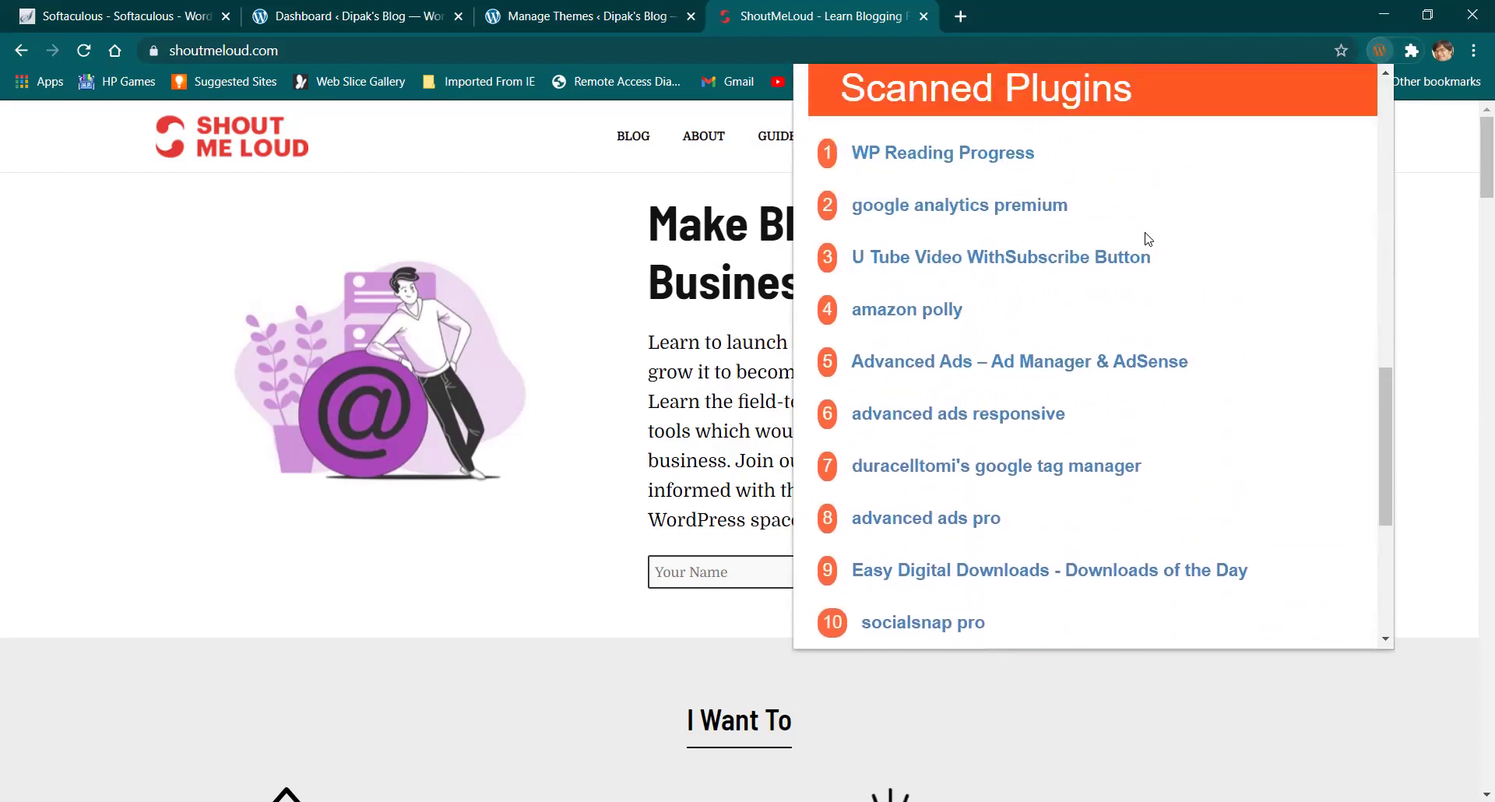
{"action": "scroll", "coordinate": [1156, 240], "scroll_direction": "up", "scroll_amount": 4}
{"action": "scroll", "coordinate": [1156, 240], "scroll_direction": "down", "scroll_amount": 4}
{"action": "scroll", "coordinate": [1157, 246], "scroll_direction": "down", "scroll_amount": 5}
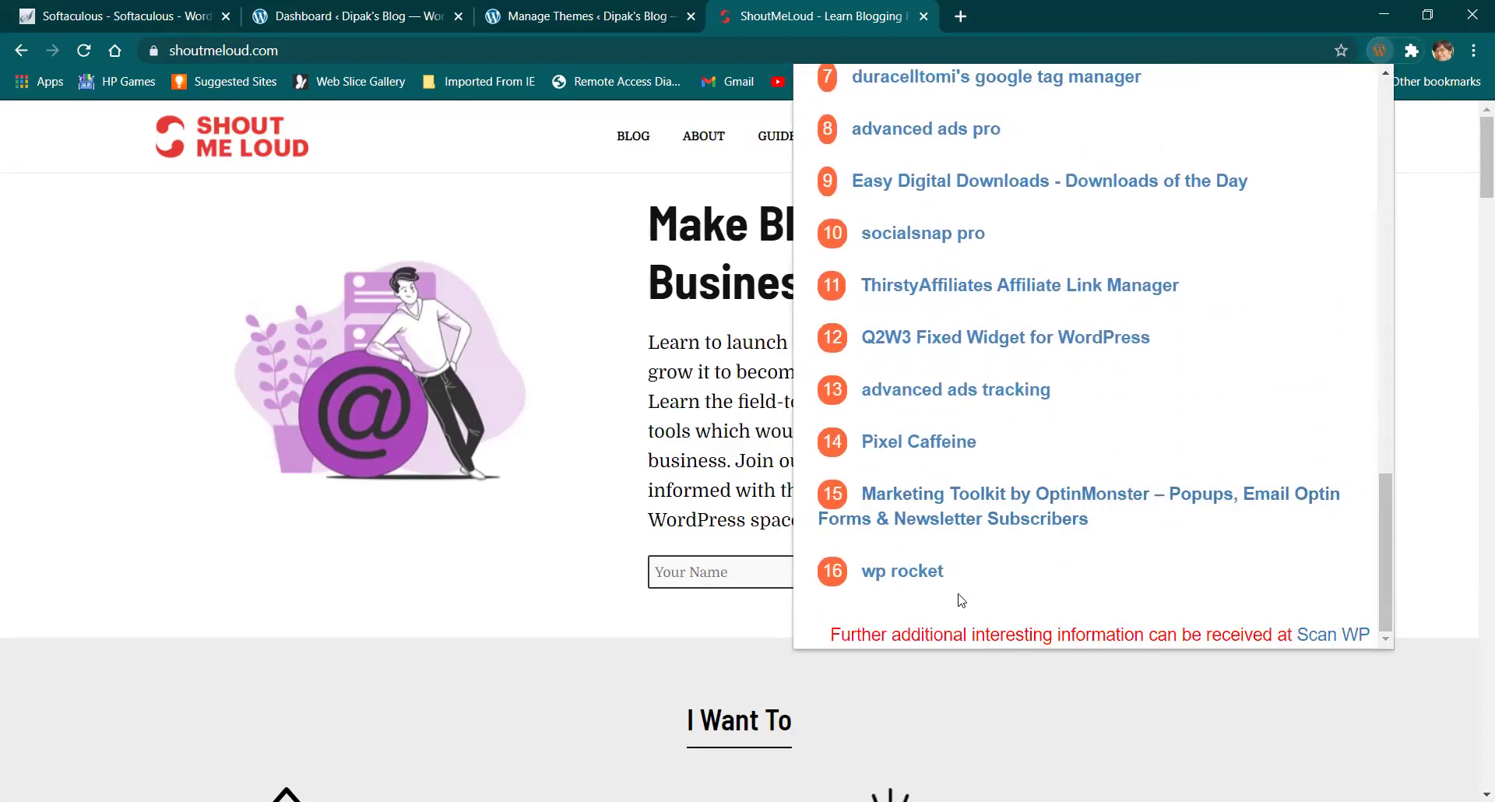
{"action": "scroll", "coordinate": [961, 599], "scroll_direction": "up", "scroll_amount": 8}
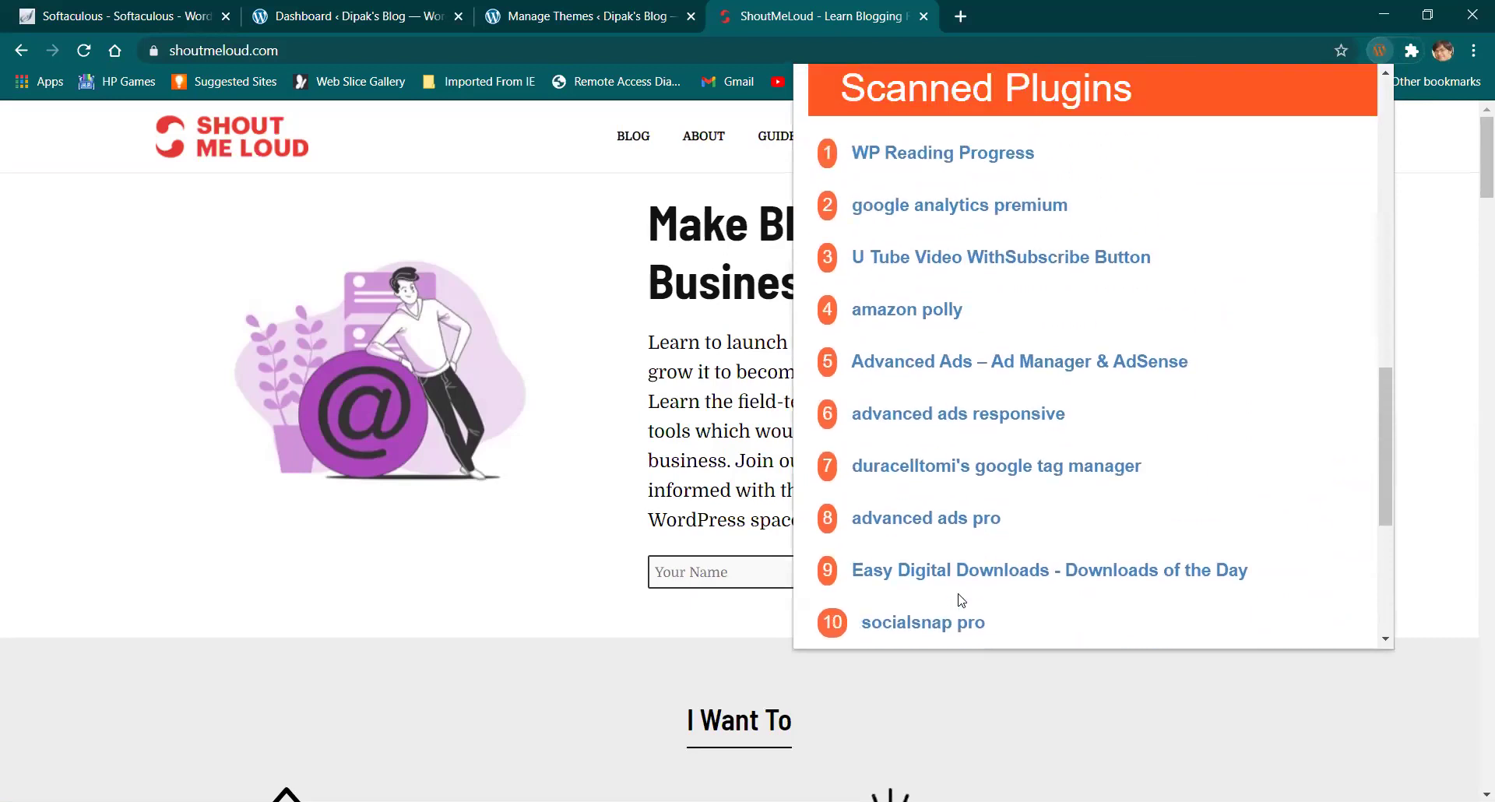
{"action": "scroll", "coordinate": [892, 470], "scroll_direction": "up", "scroll_amount": 5}
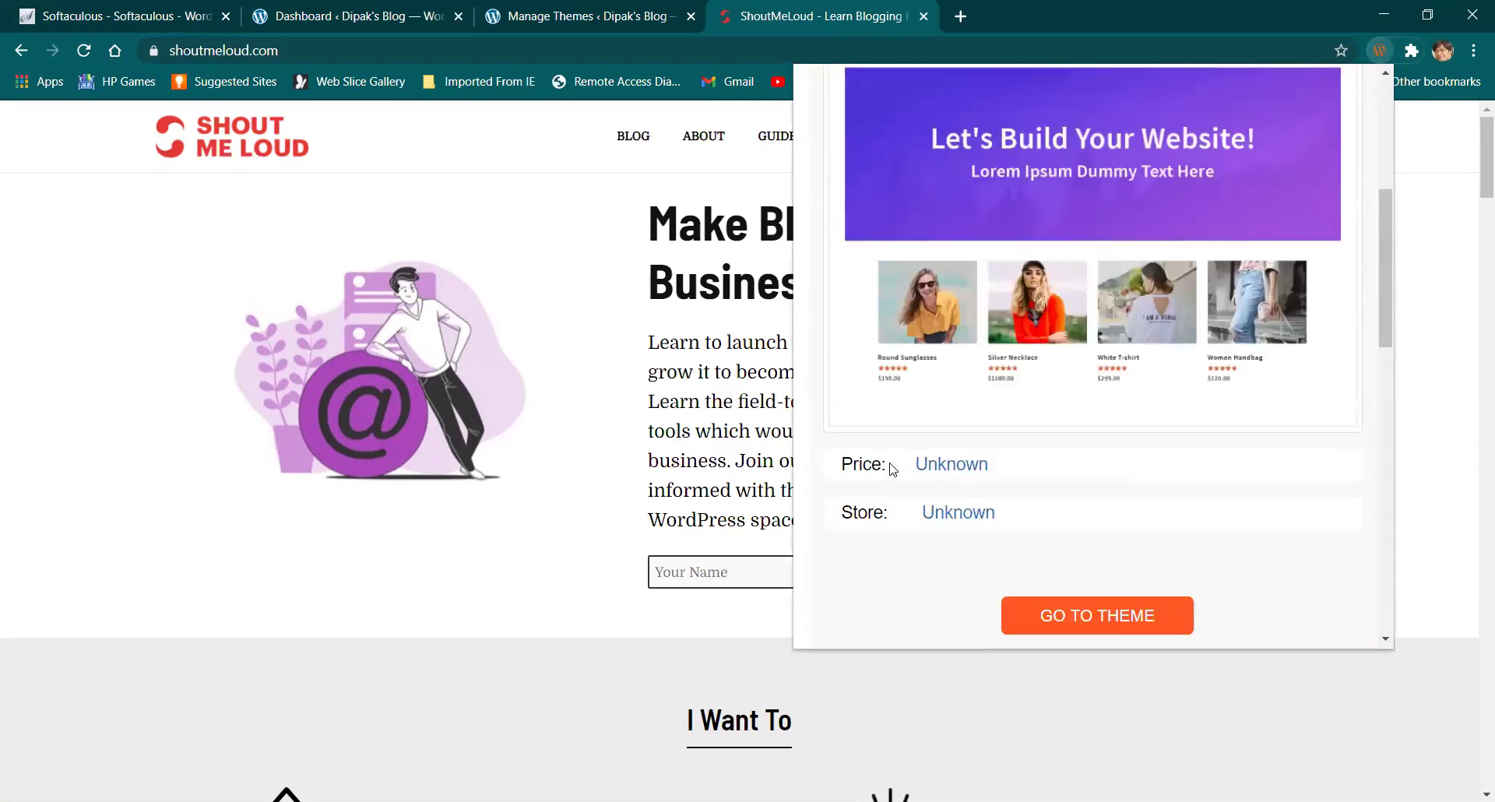
{"action": "scroll", "coordinate": [884, 240], "scroll_direction": "up", "scroll_amount": 2}
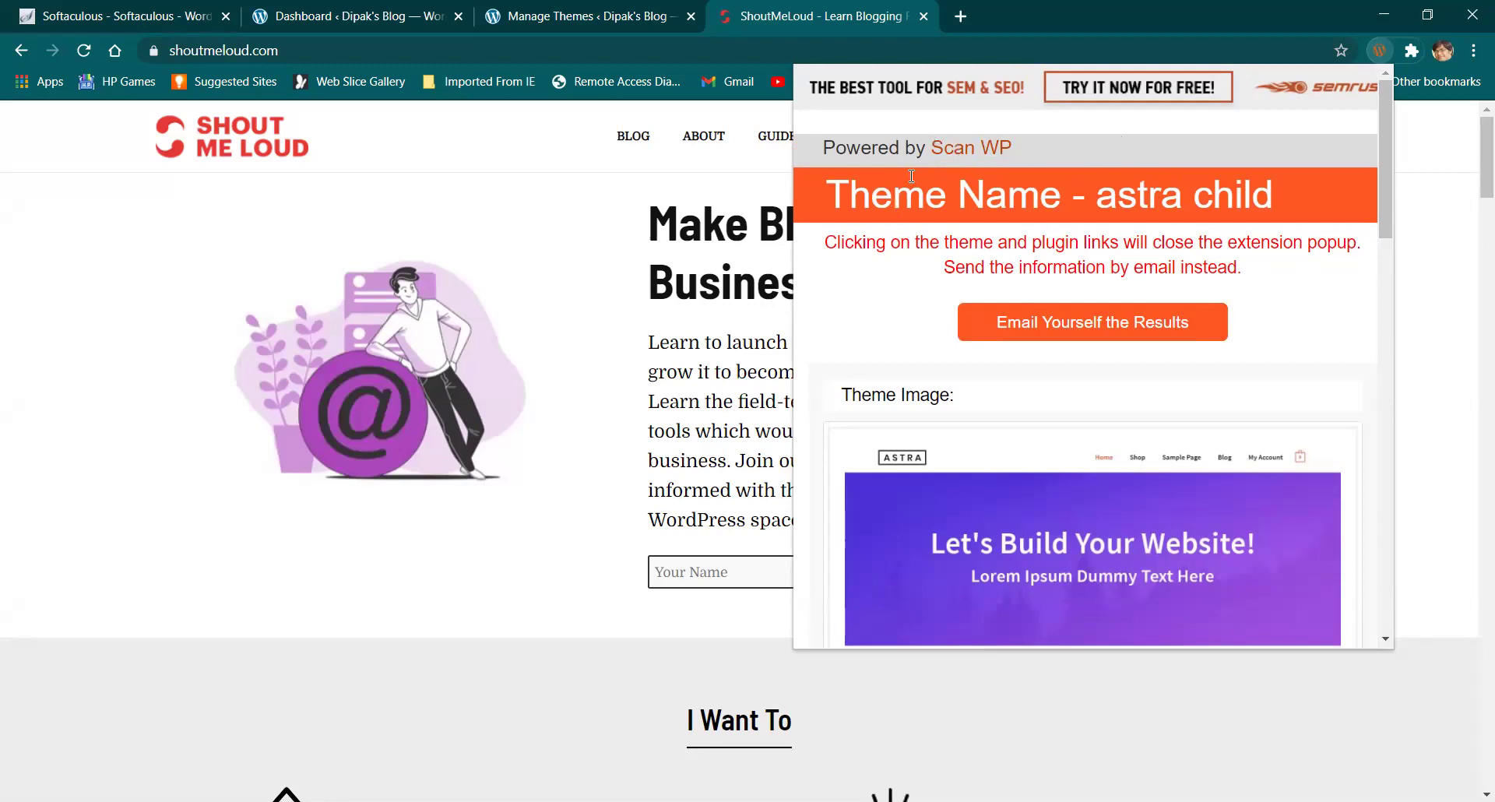
{"action": "left_click", "coordinate": [1424, 185]}
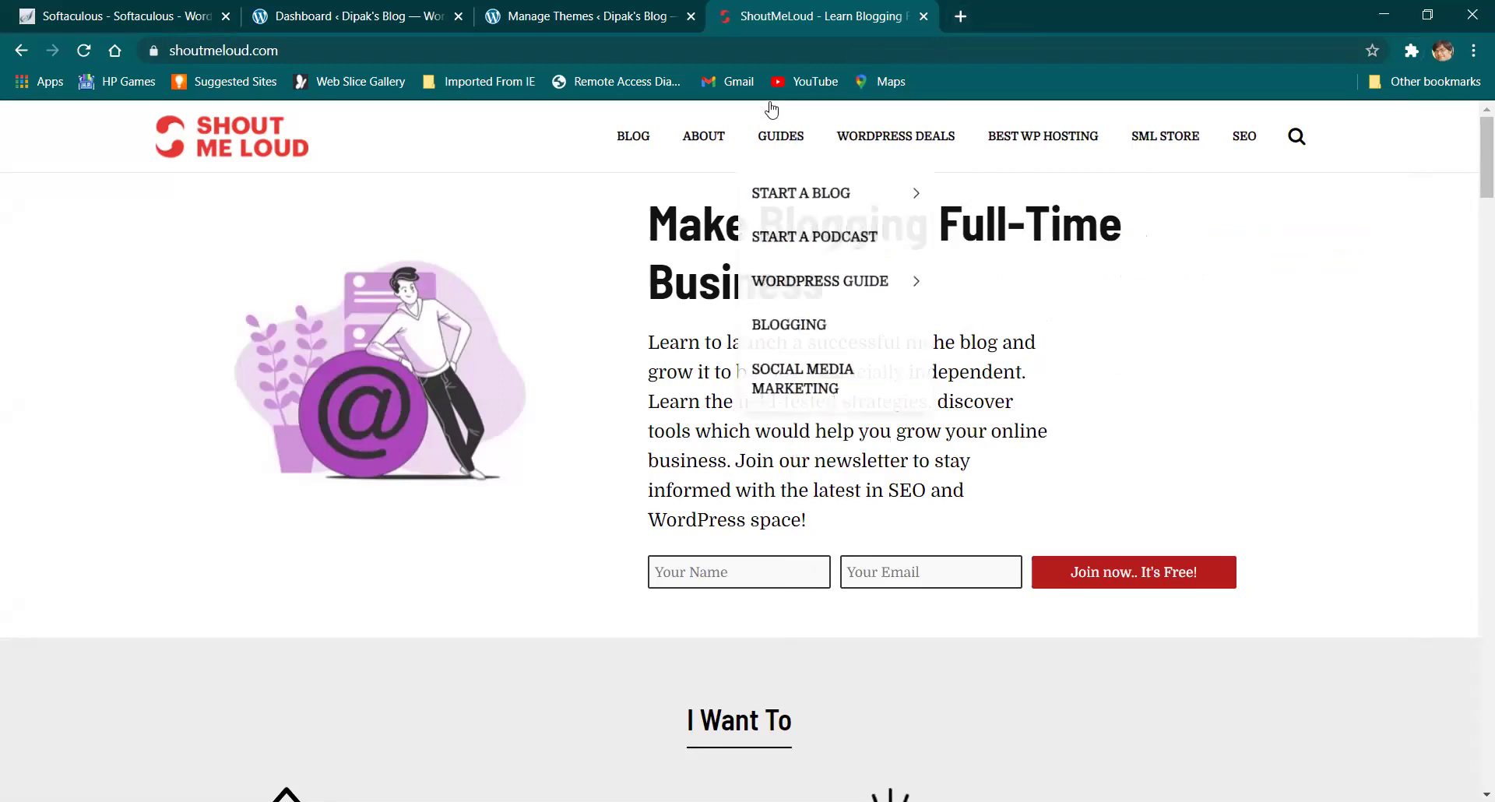
{"action": "left_click", "coordinate": [966, 16]}
Search Google for 'problogger' and bring up link options on the top ProBlogger result
{"action": "left_click", "coordinate": [954, 51]}
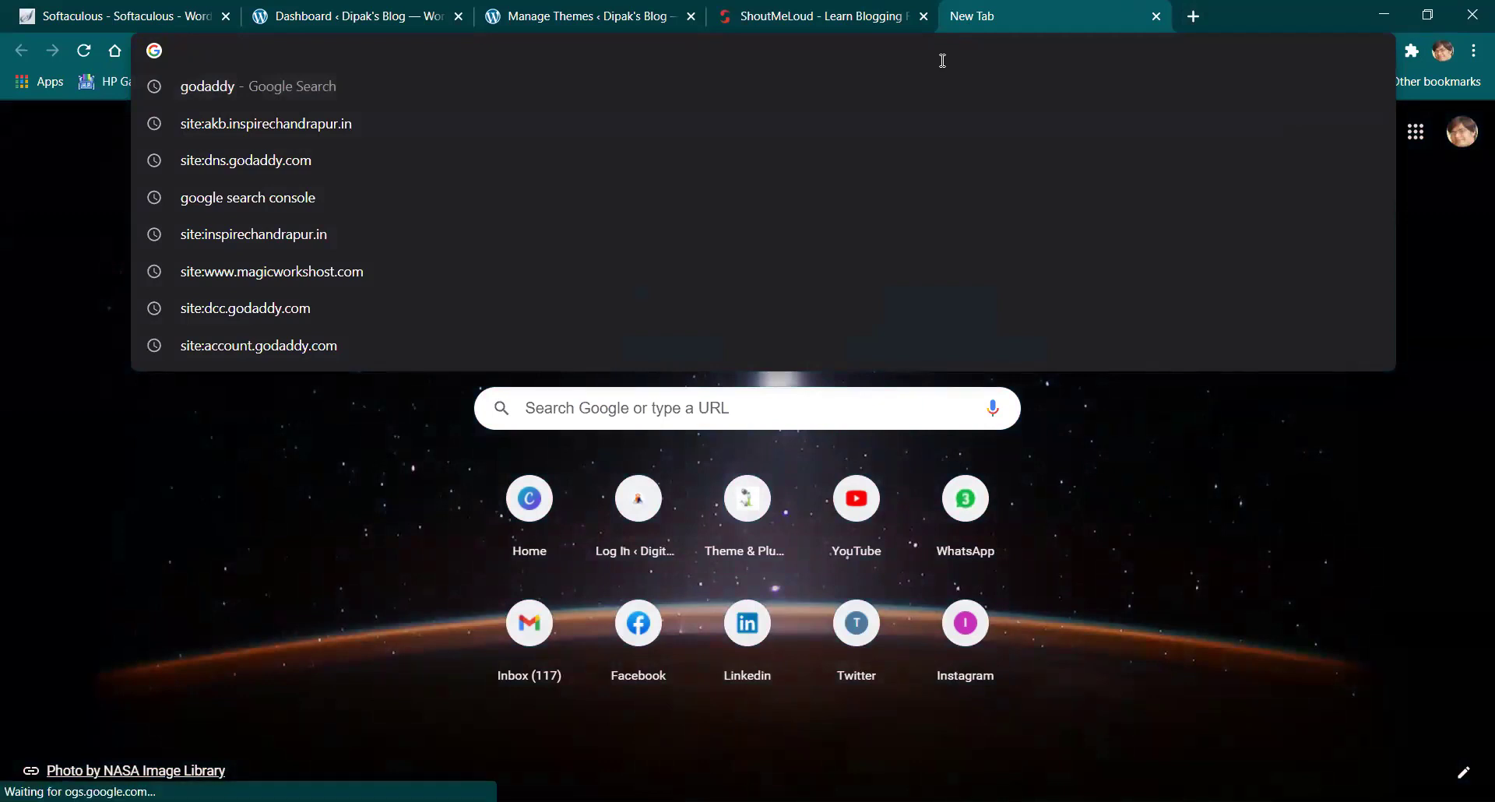
{"action": "type", "text": "pr"}
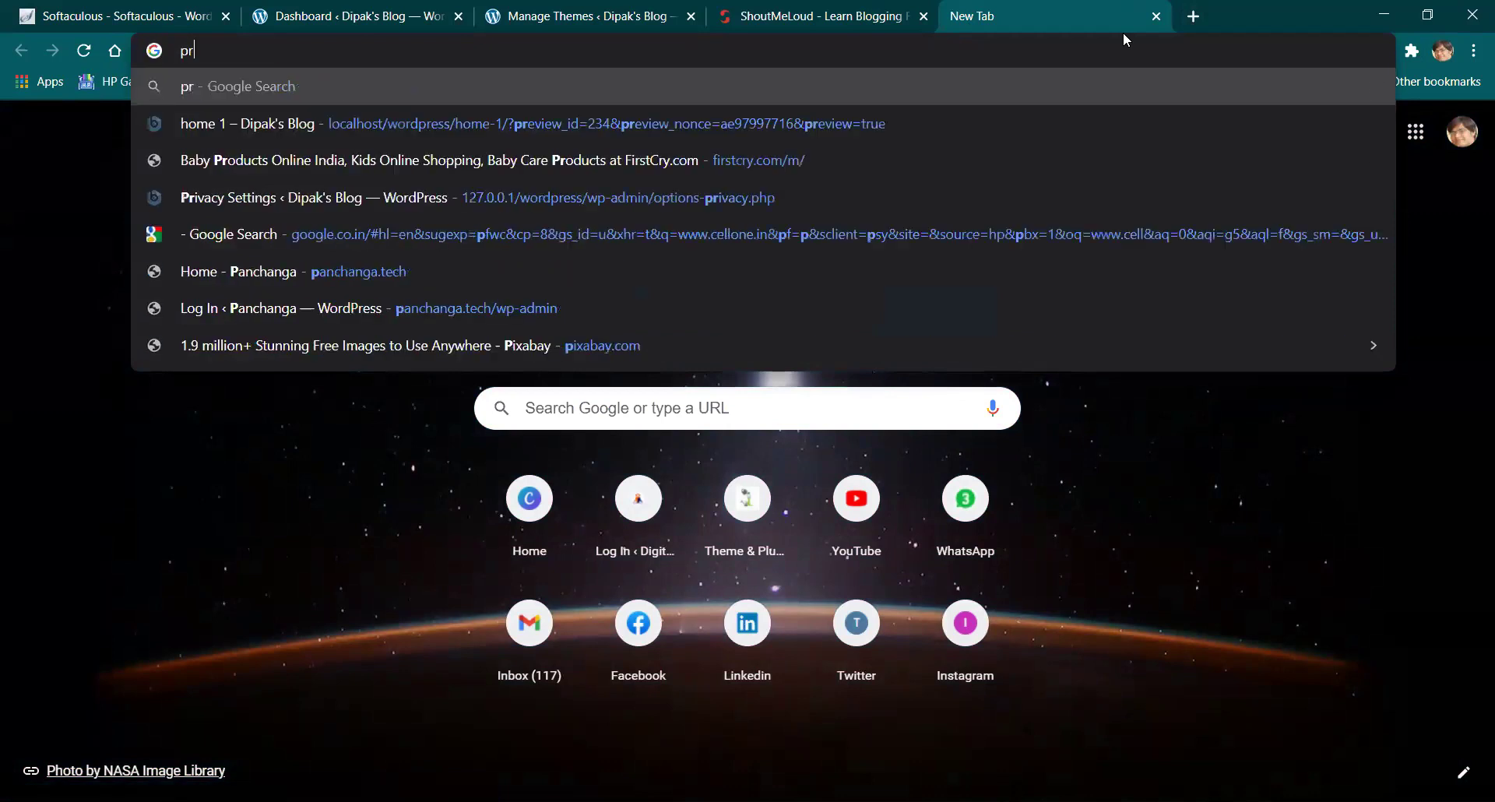
{"action": "type", "text": "ob"}
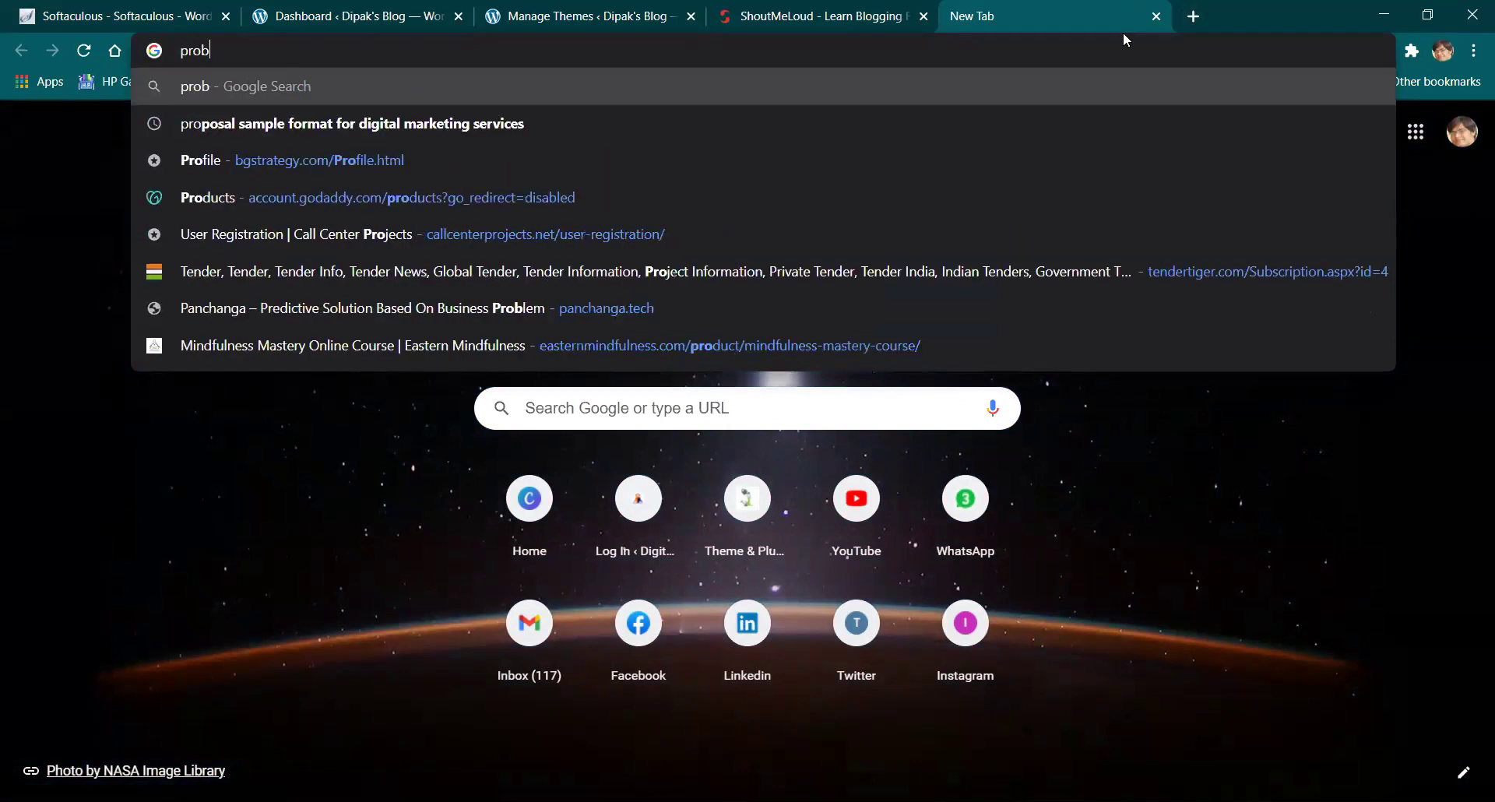
{"action": "type", "text": "logger"}
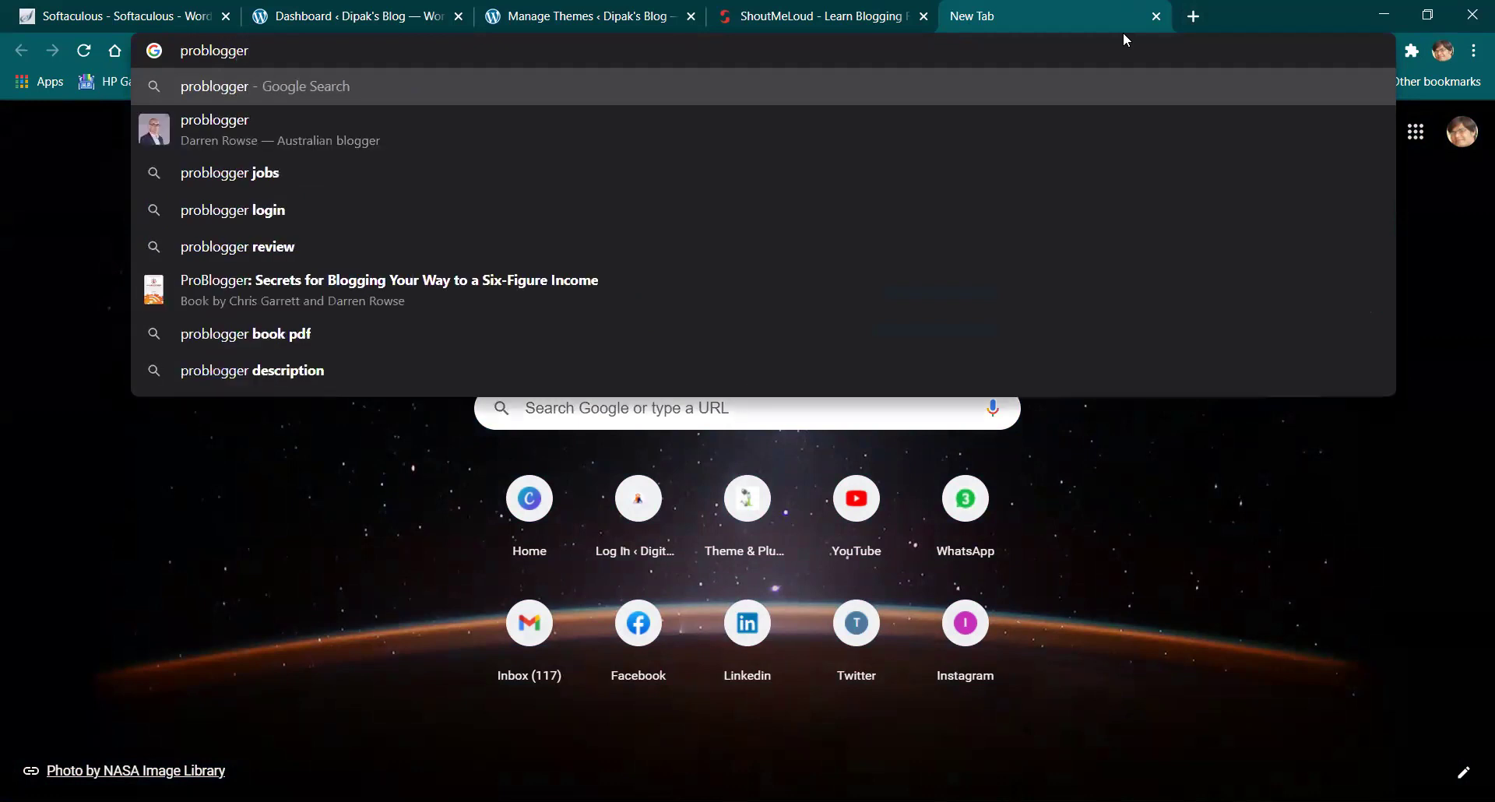
{"action": "key", "text": "Return"}
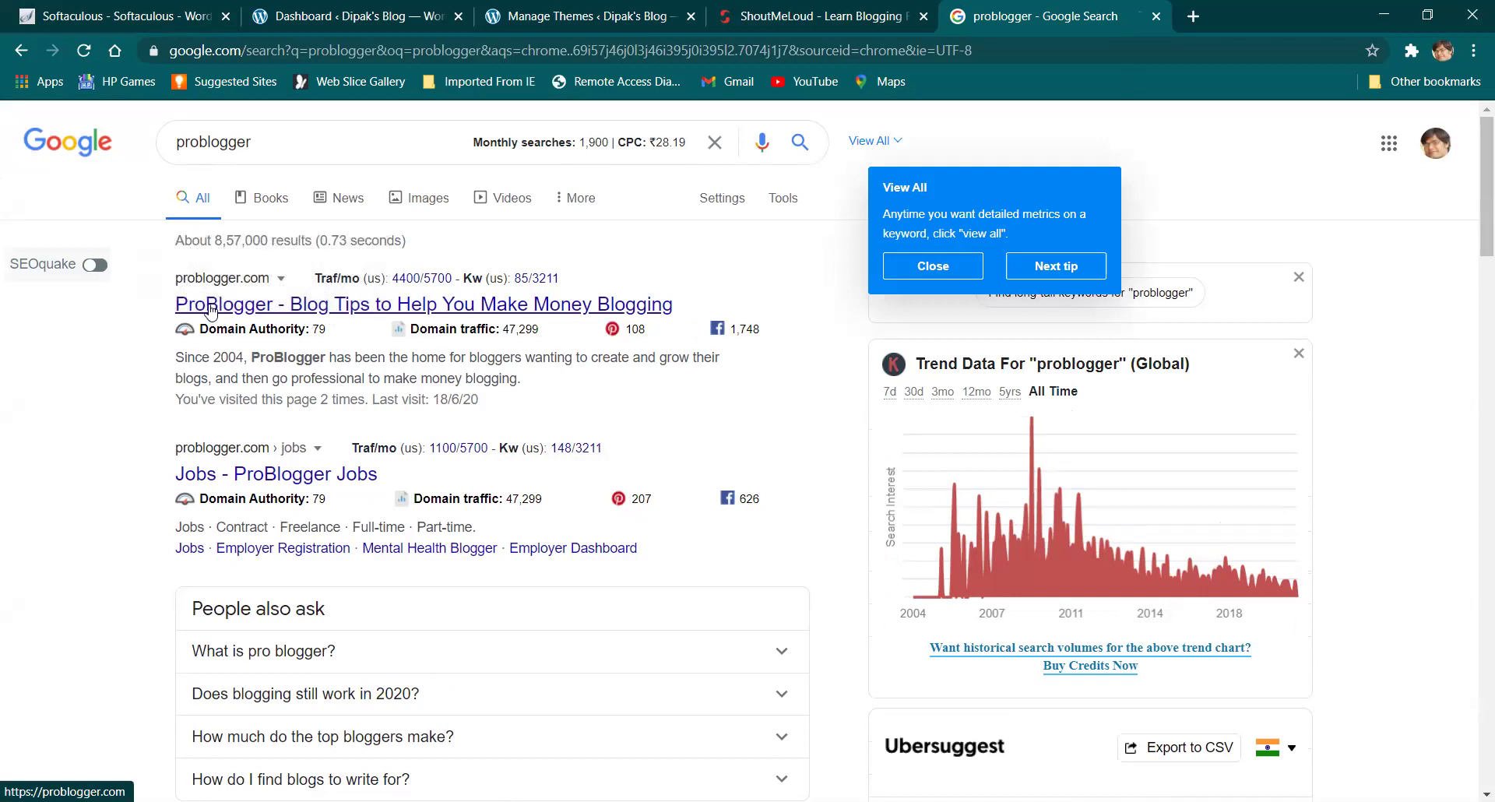
{"action": "right_click", "coordinate": [263, 311]}
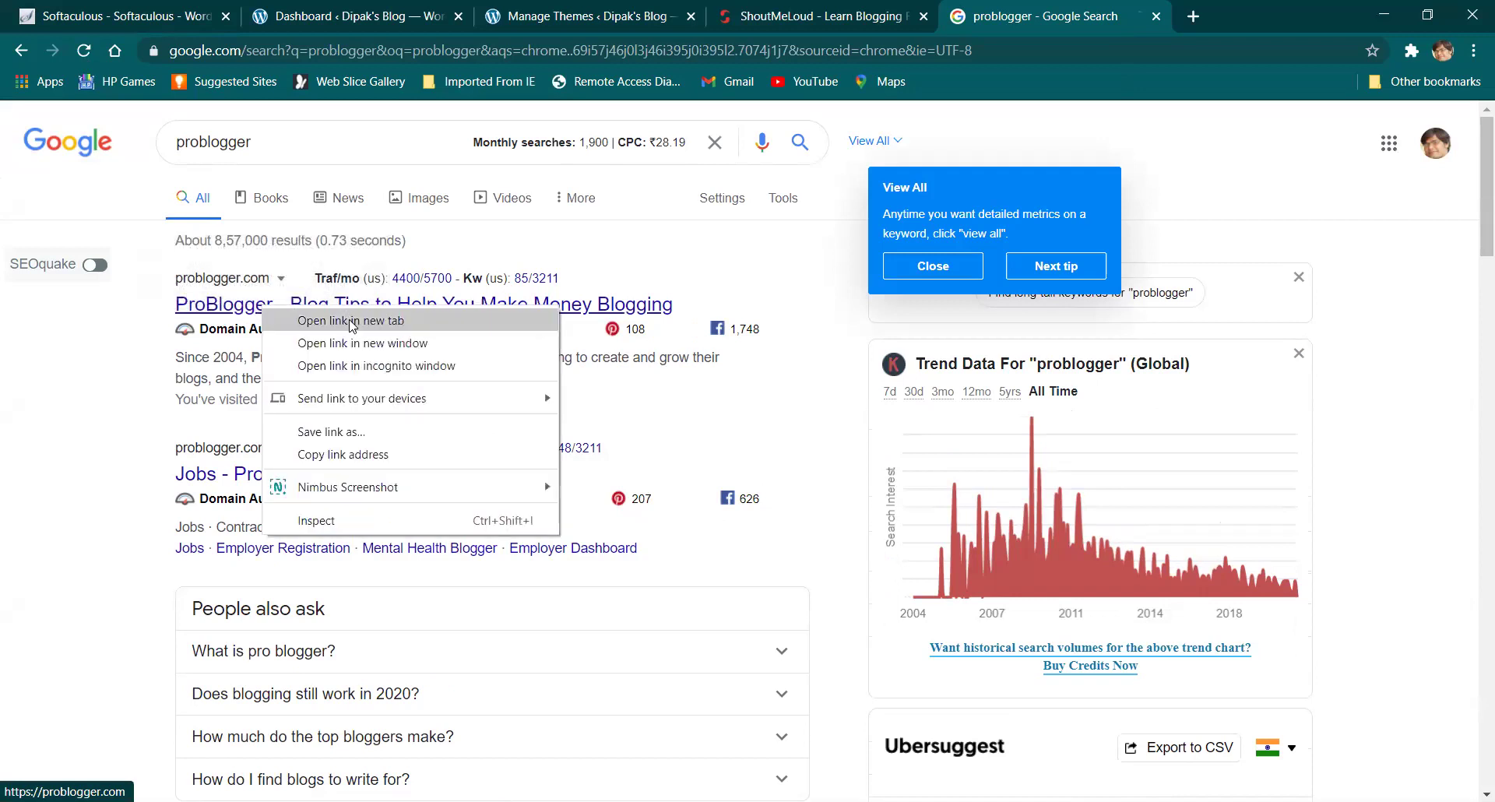
{"action": "left_click", "coordinate": [349, 320]}
{"action": "left_click", "coordinate": [1121, 16]}
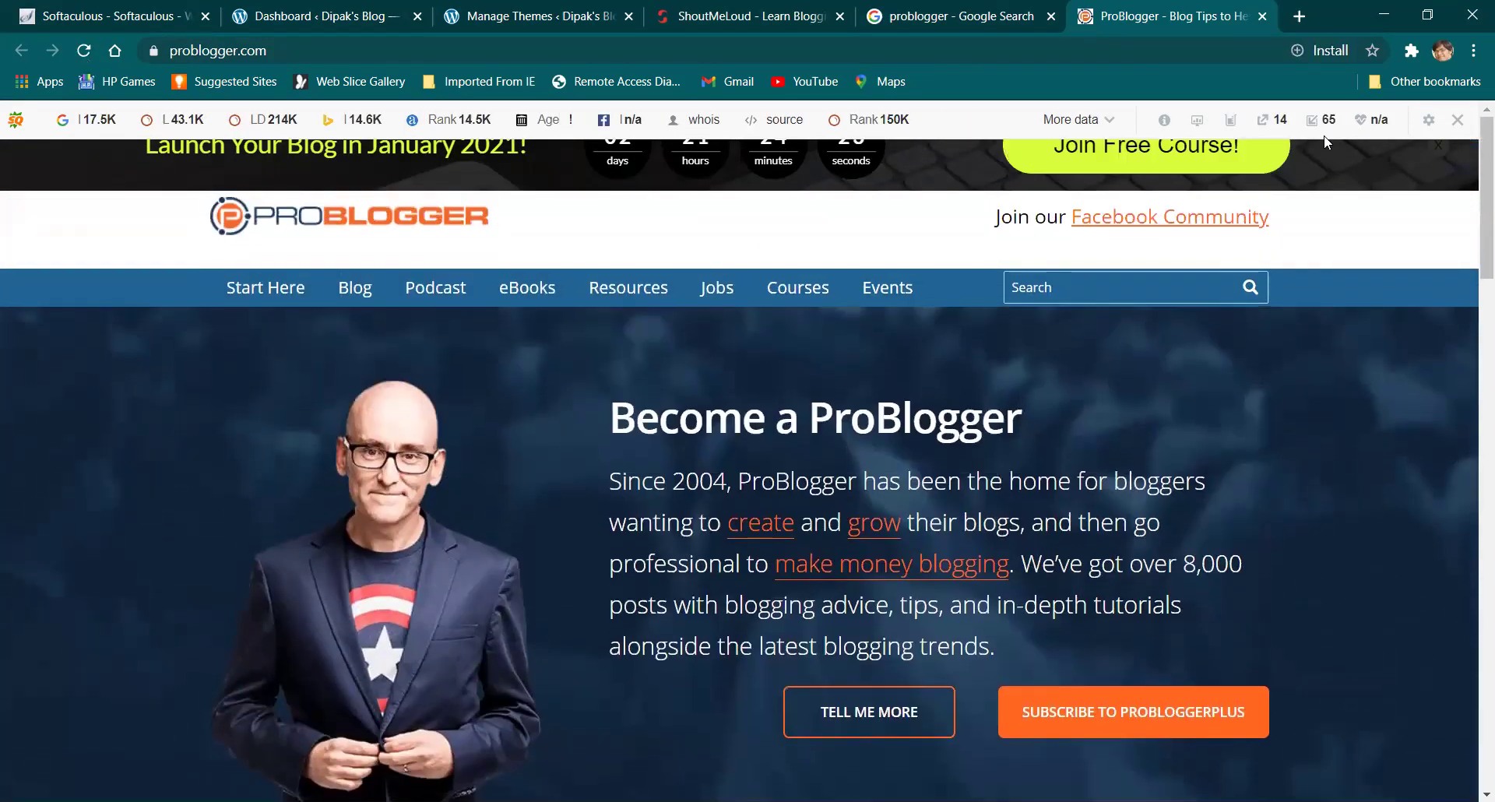
{"action": "left_click", "coordinate": [1457, 121]}
{"action": "left_click", "coordinate": [1157, 197]}
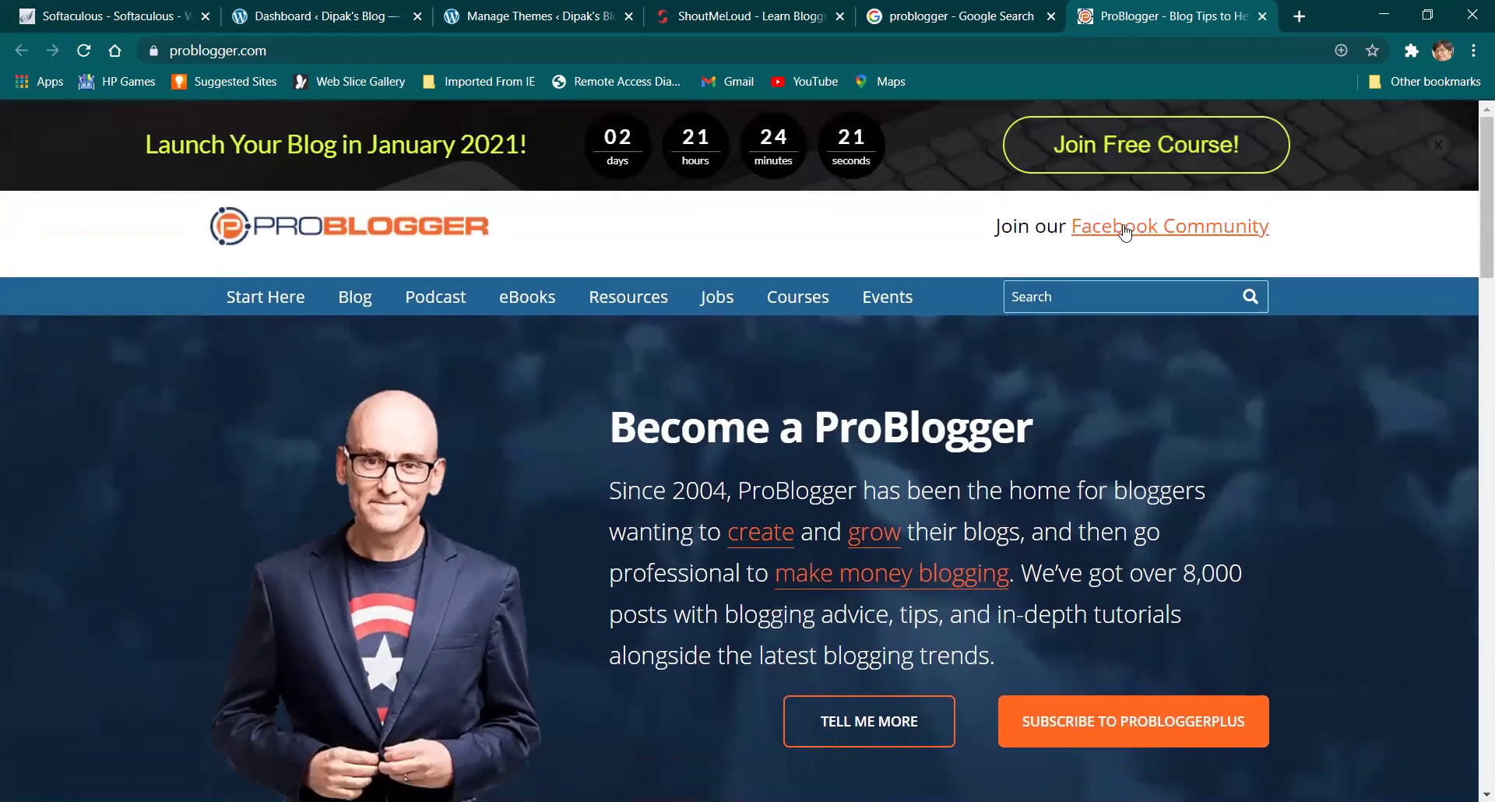
{"action": "scroll", "coordinate": [517, 342], "scroll_direction": "down", "scroll_amount": 5}
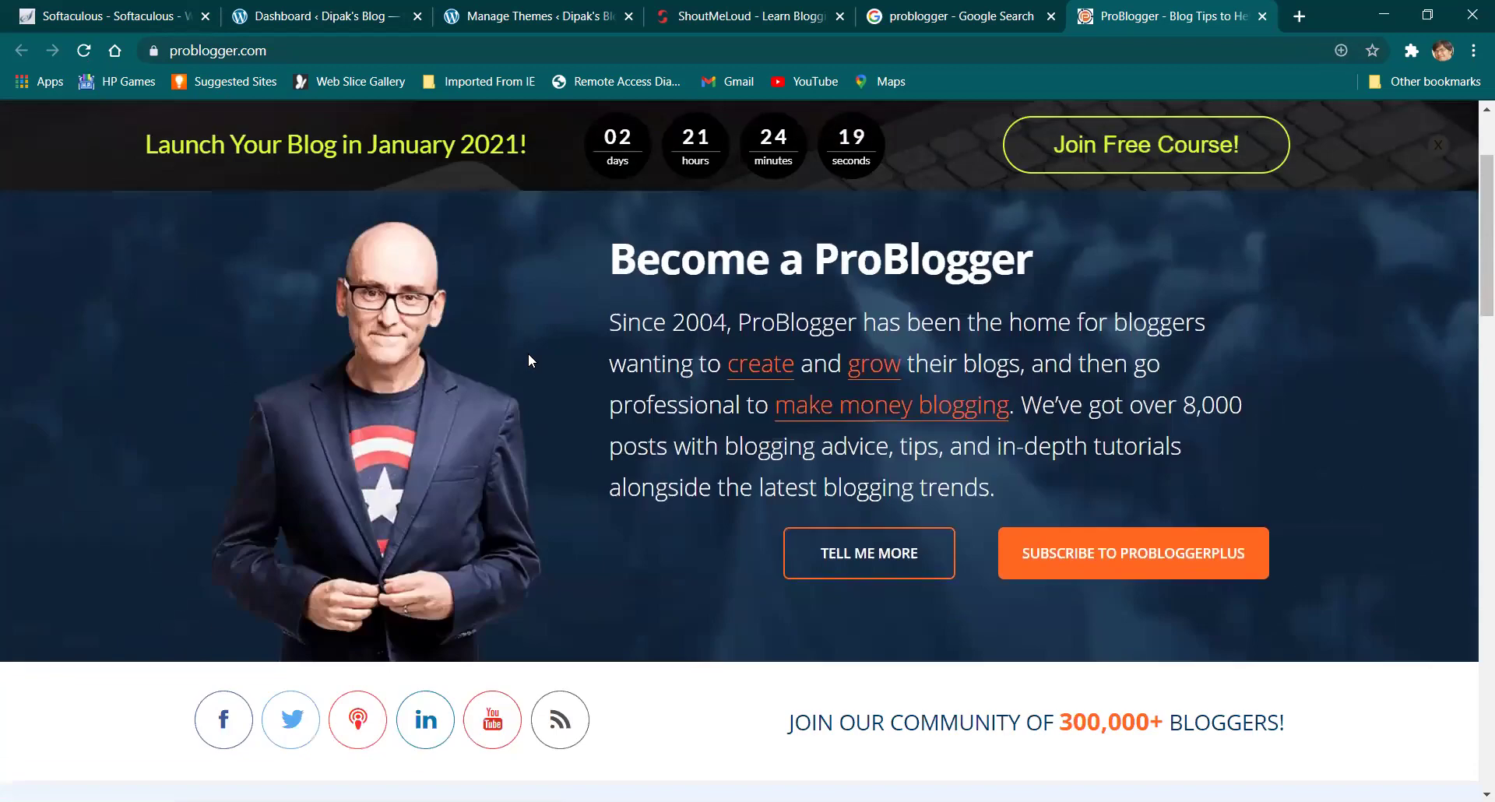
{"action": "scroll", "coordinate": [528, 359], "scroll_direction": "down", "scroll_amount": 3}
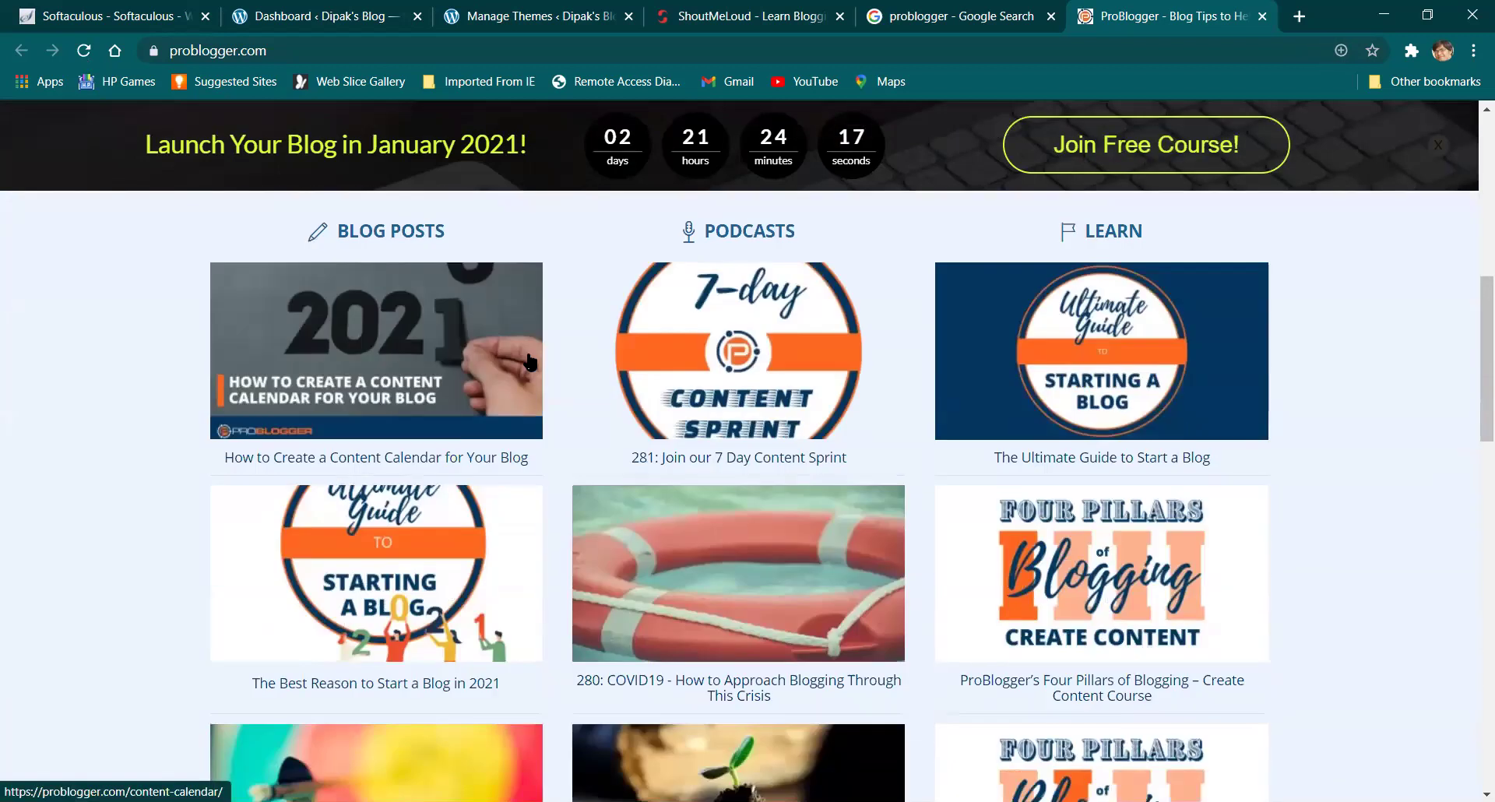
{"action": "scroll", "coordinate": [528, 361], "scroll_direction": "down", "scroll_amount": 4}
{"action": "scroll", "coordinate": [528, 360], "scroll_direction": "up", "scroll_amount": 8}
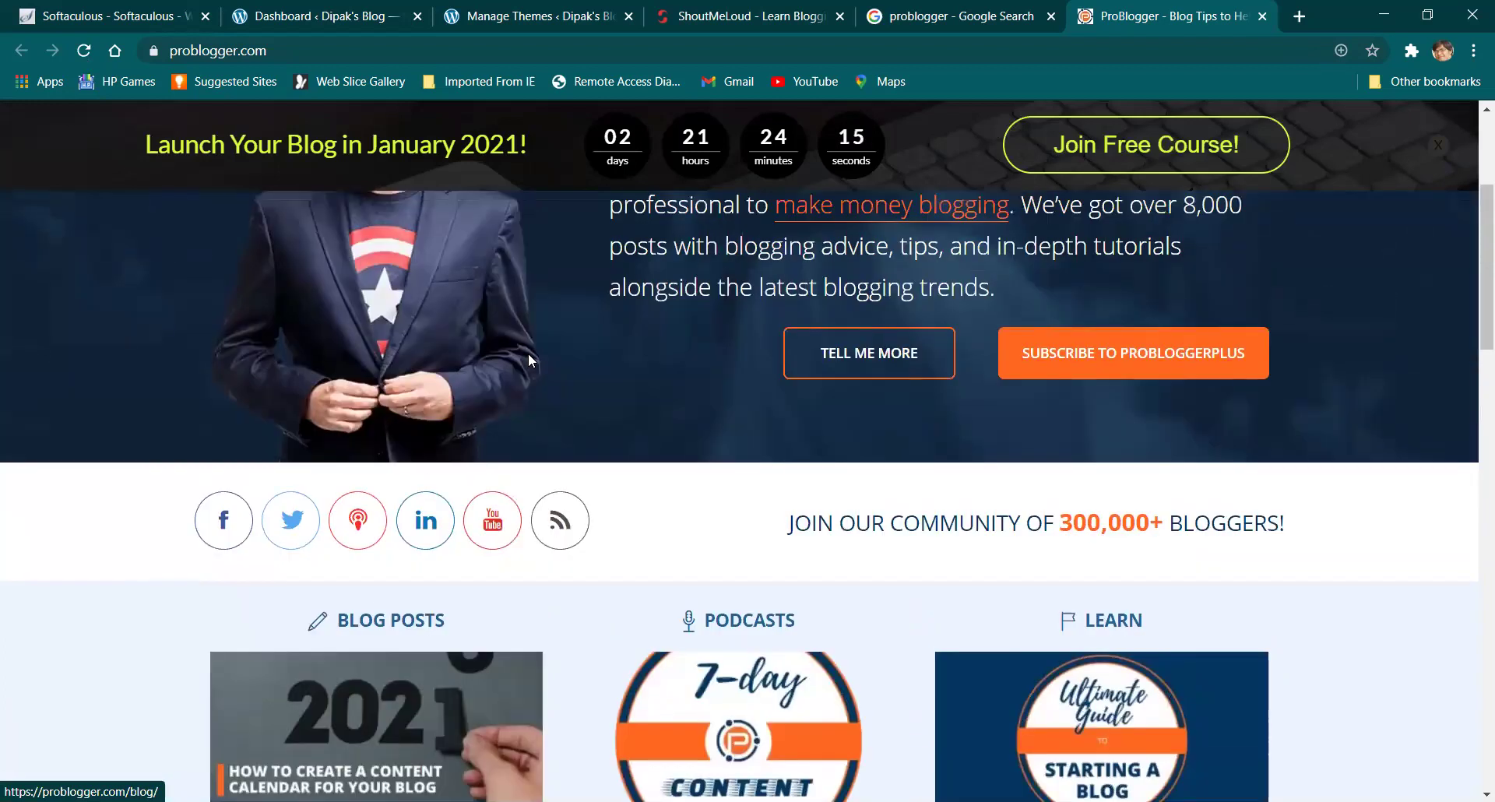
{"action": "scroll", "coordinate": [528, 359], "scroll_direction": "down", "scroll_amount": 3}
{"action": "scroll", "coordinate": [557, 396], "scroll_direction": "up", "scroll_amount": 1}
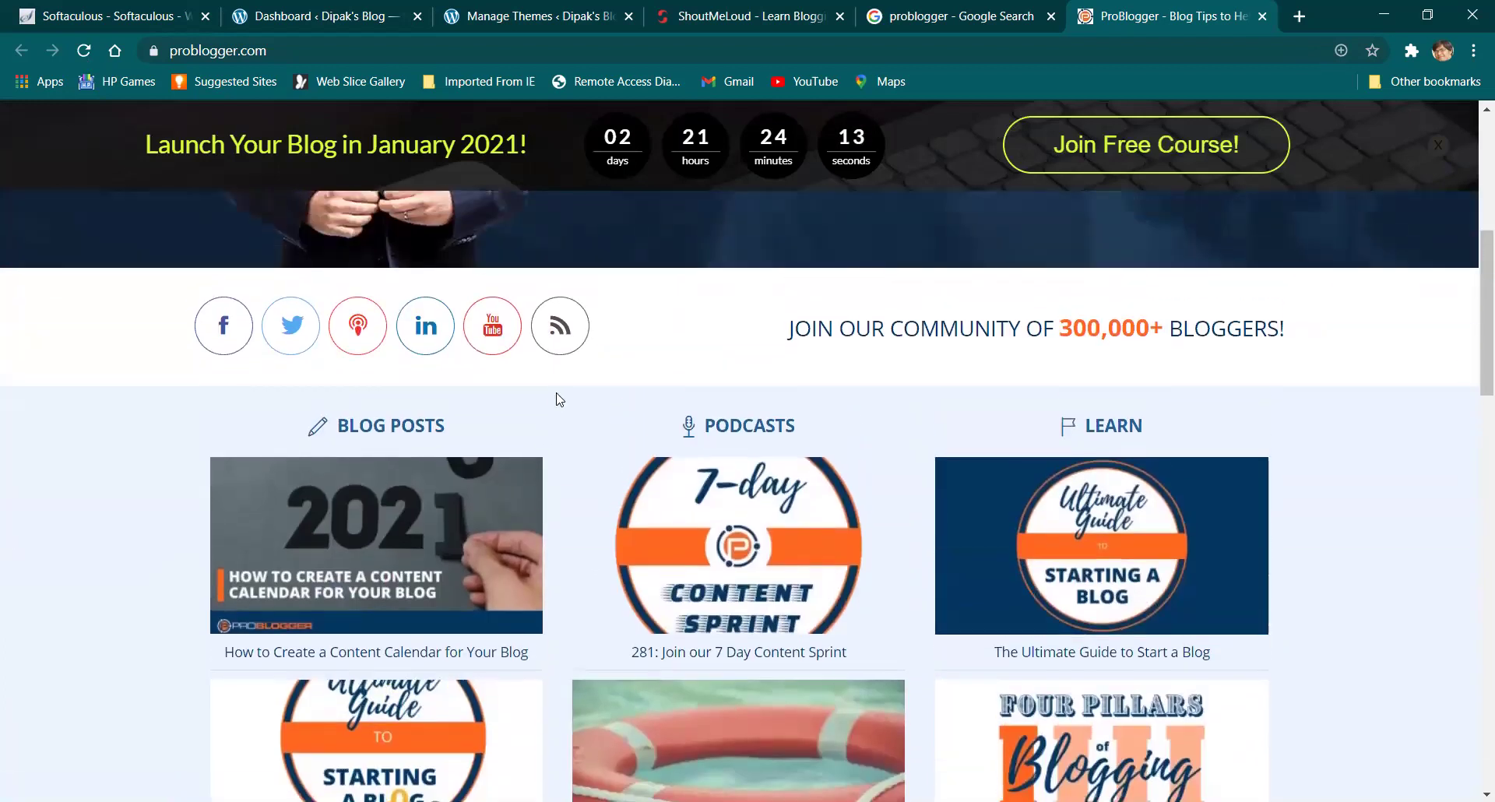
{"action": "scroll", "coordinate": [615, 357], "scroll_direction": "up", "scroll_amount": 1}
{"action": "scroll", "coordinate": [615, 357], "scroll_direction": "up", "scroll_amount": 3}
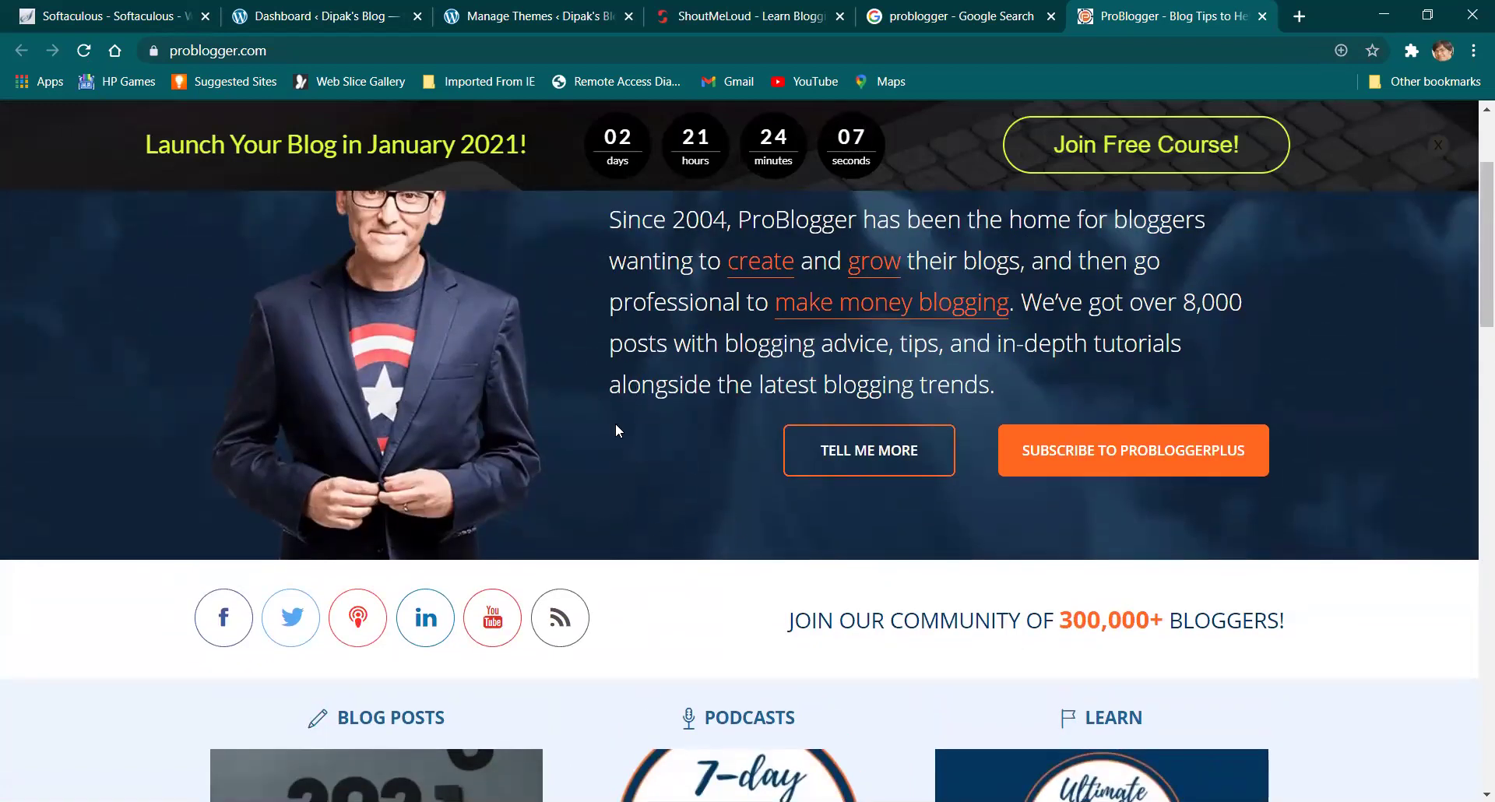
{"action": "scroll", "coordinate": [616, 425], "scroll_direction": "up", "scroll_amount": 3}
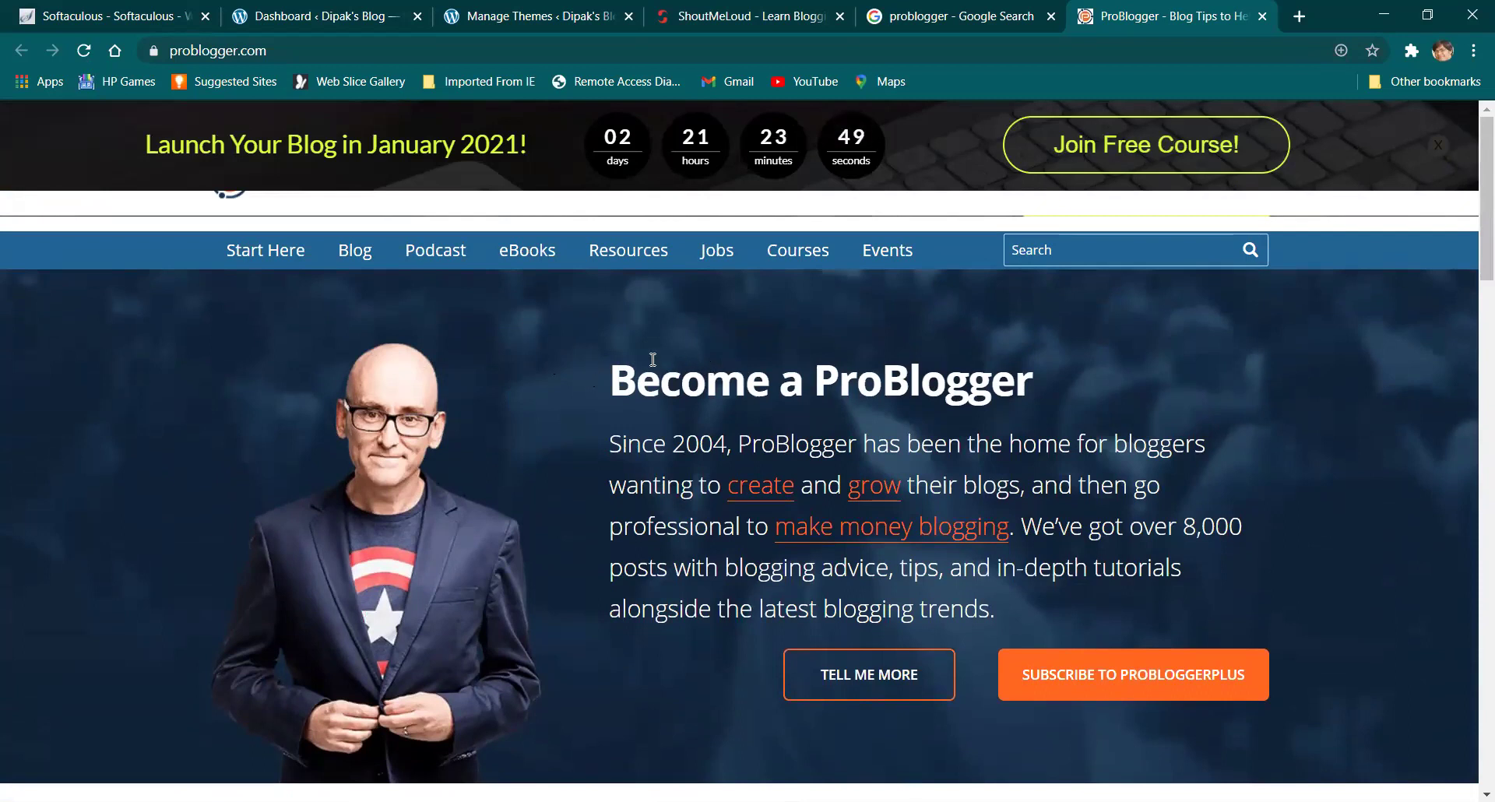
{"action": "scroll", "coordinate": [544, 366], "scroll_direction": "down", "scroll_amount": 5}
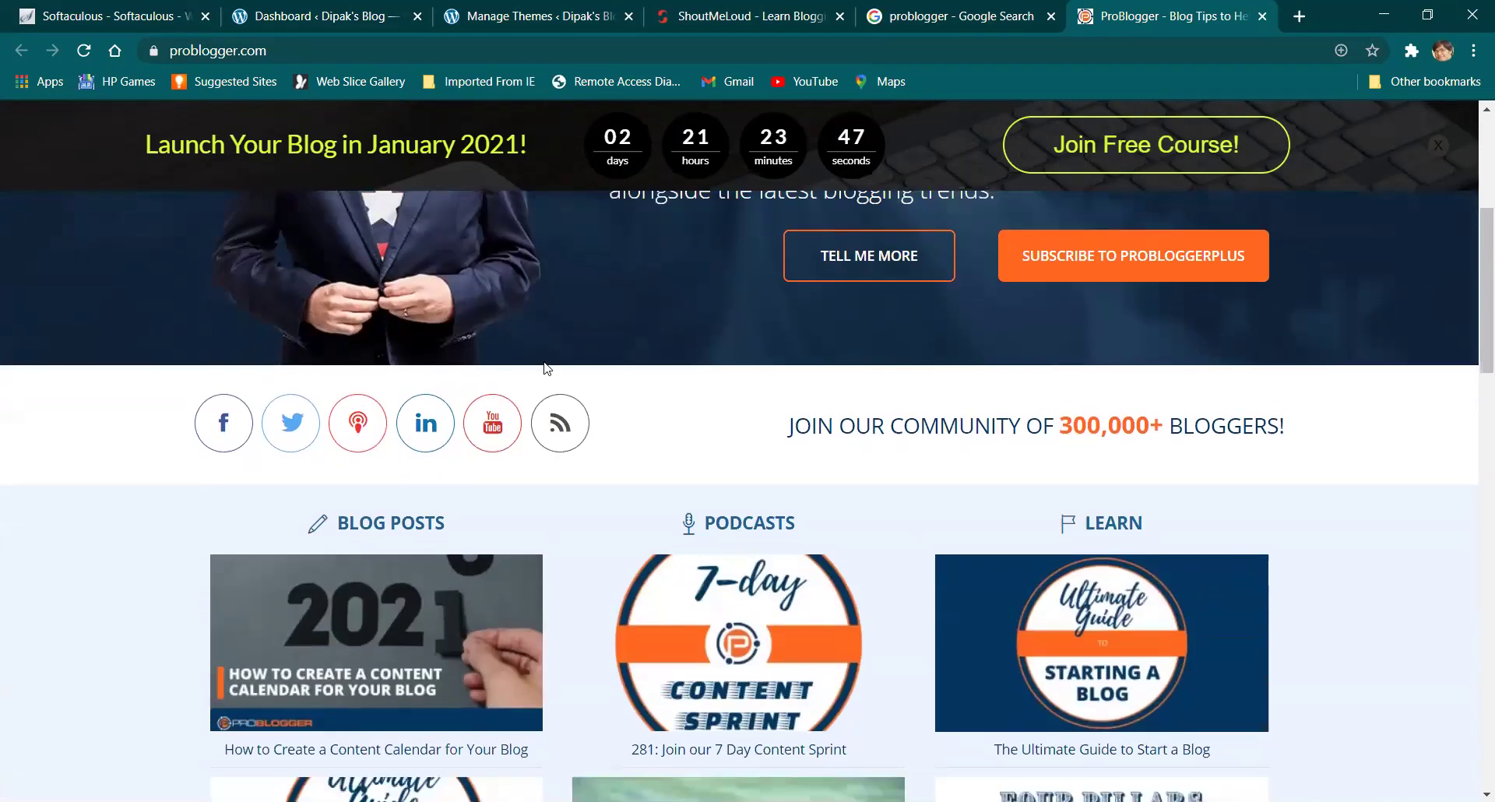
{"action": "scroll", "coordinate": [544, 366], "scroll_direction": "up", "scroll_amount": 6}
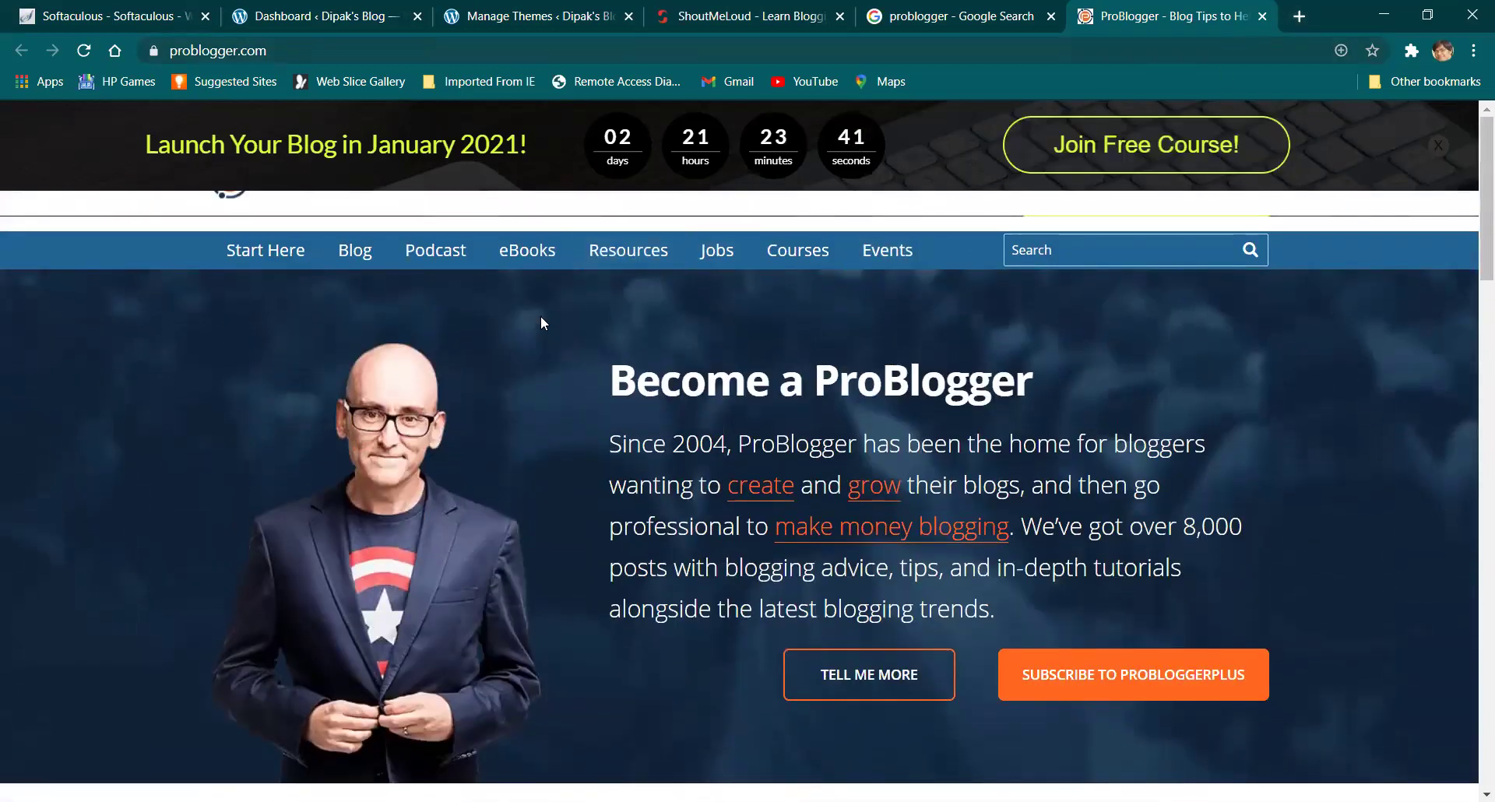
{"action": "scroll", "coordinate": [508, 366], "scroll_direction": "down", "scroll_amount": 6}
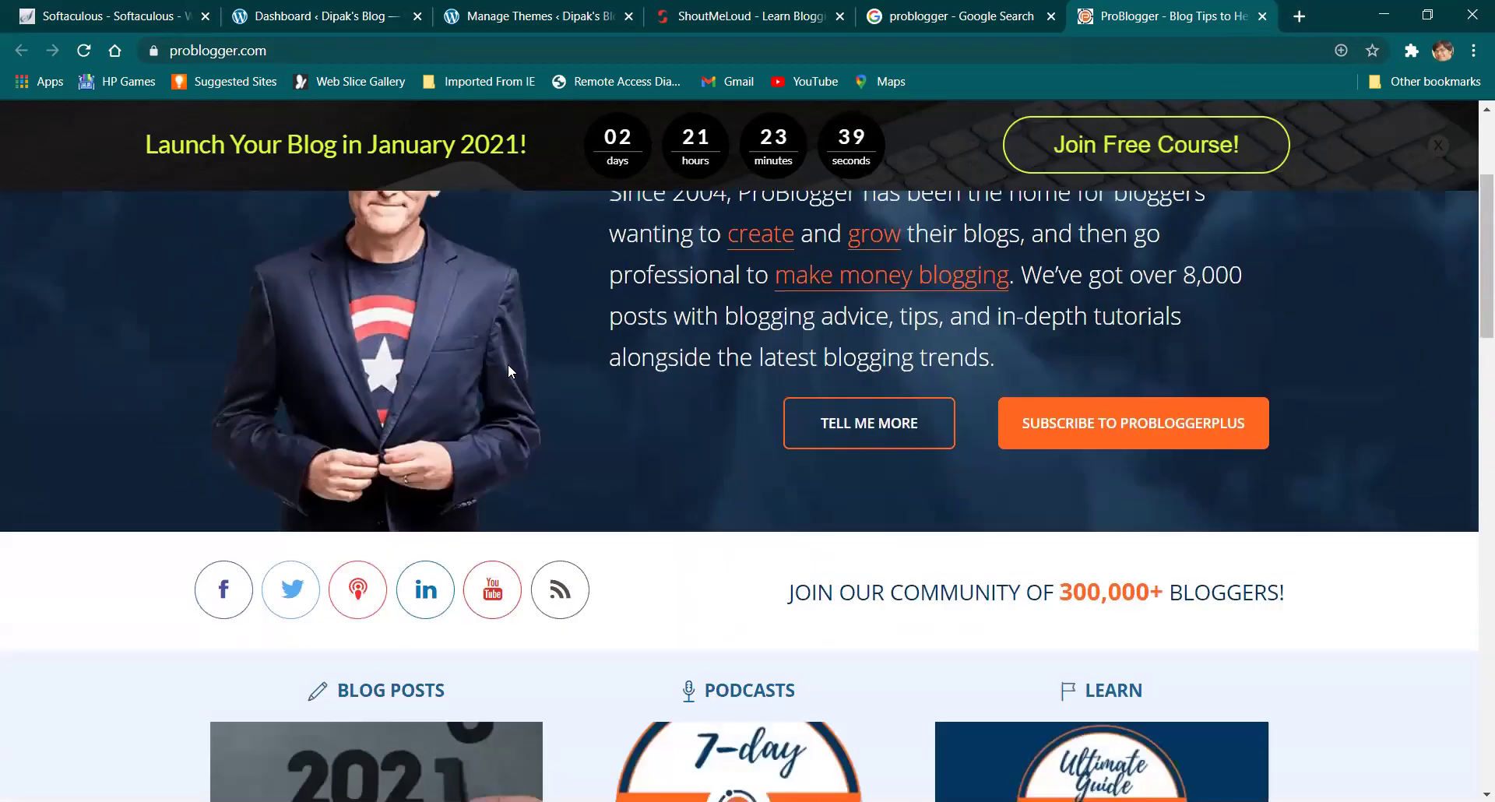
{"action": "scroll", "coordinate": [512, 366], "scroll_direction": "down", "scroll_amount": 3}
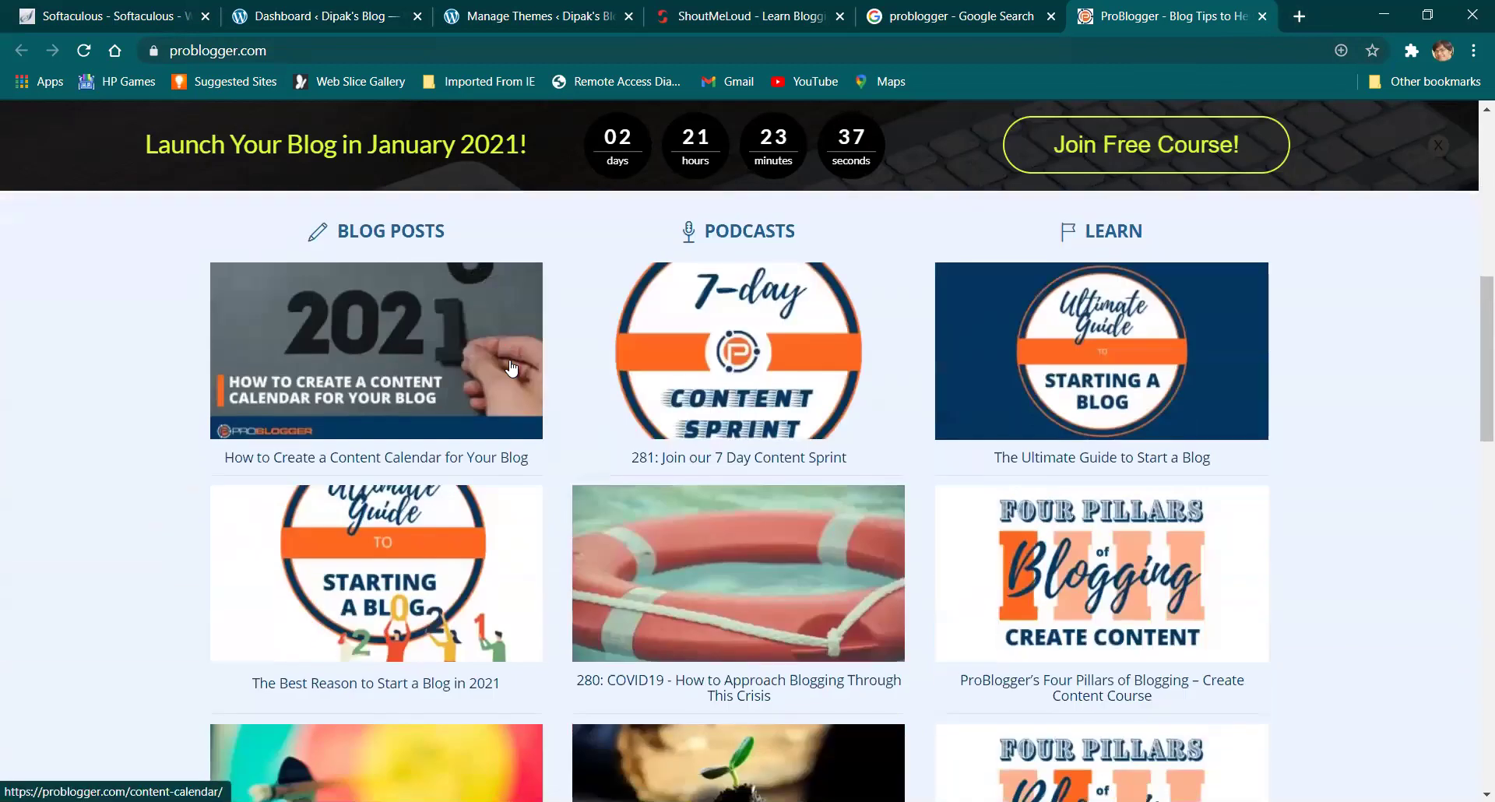
{"action": "scroll", "coordinate": [509, 390], "scroll_direction": "up", "scroll_amount": 8}
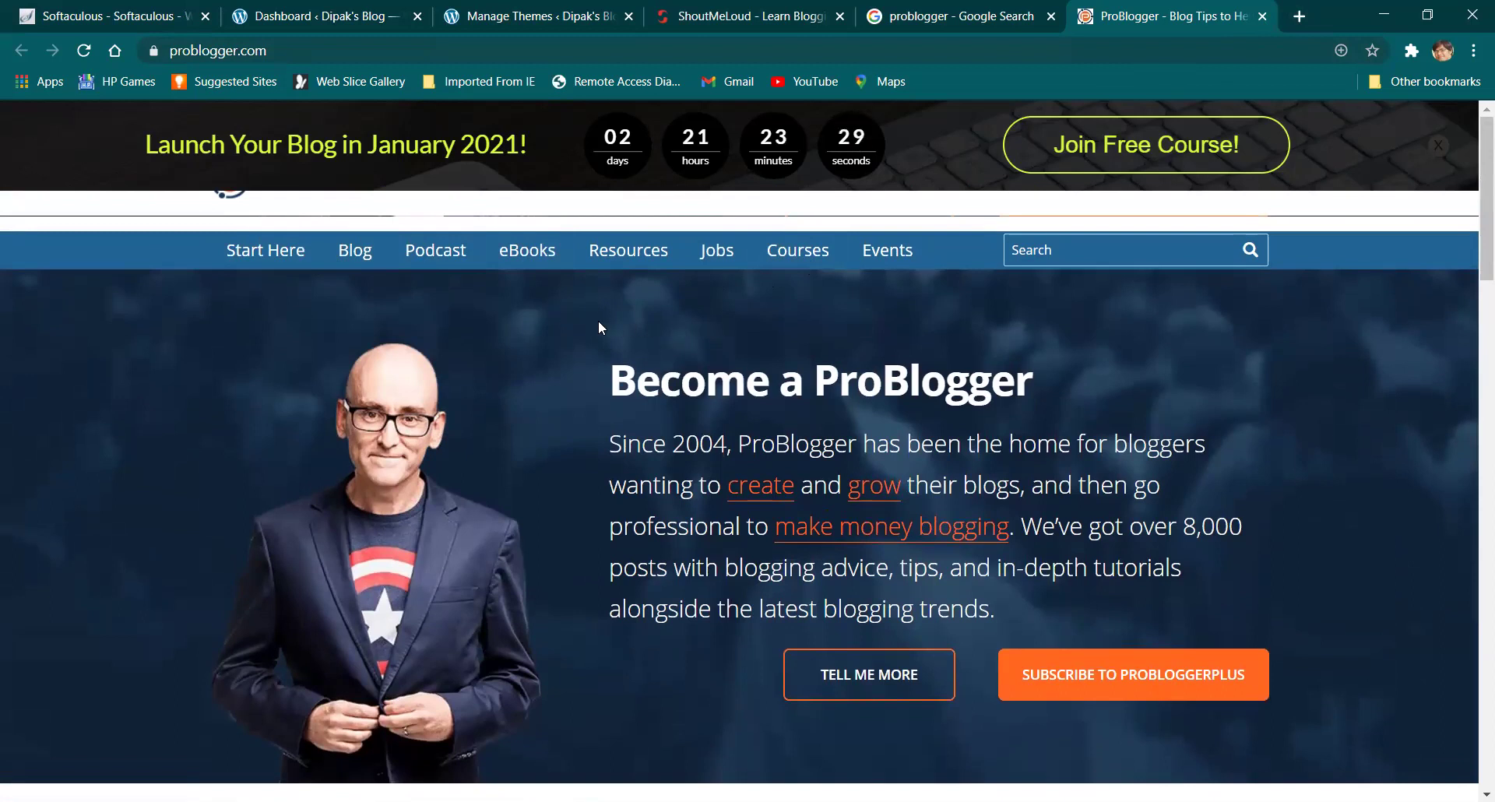
{"action": "left_click", "coordinate": [972, 6]}
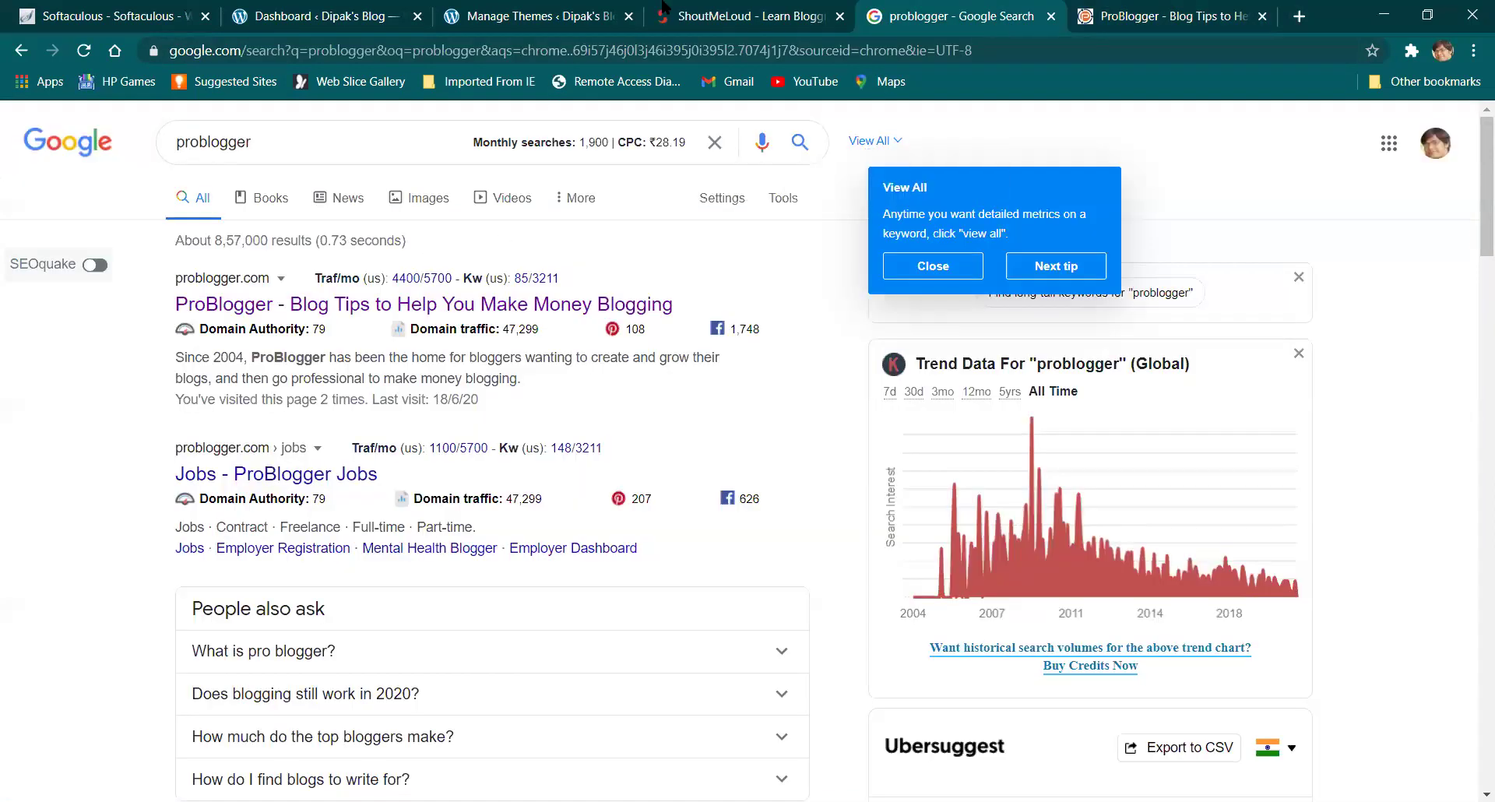
{"action": "left_click", "coordinate": [677, 8]}
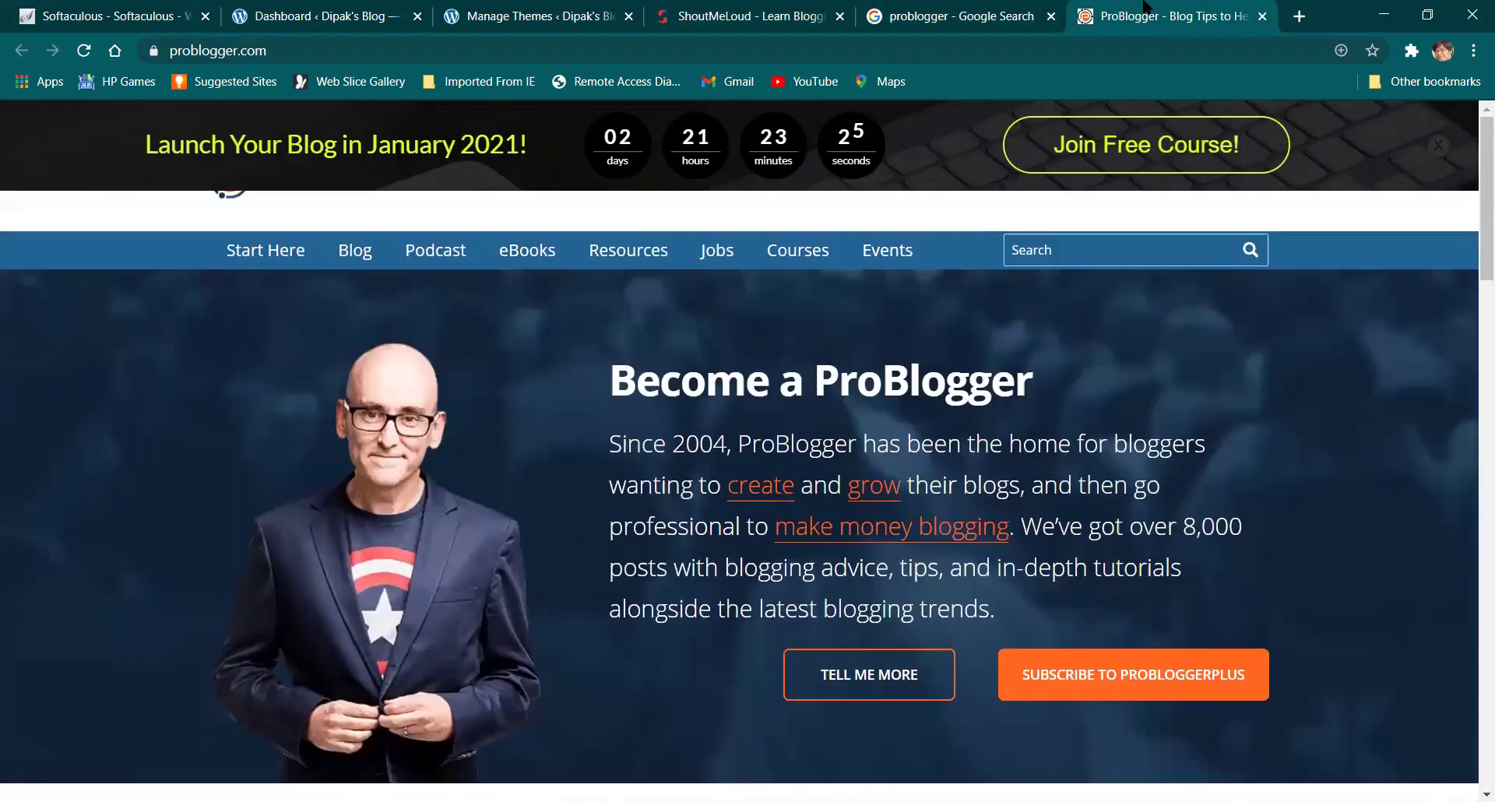
{"action": "left_click", "coordinate": [1143, 10]}
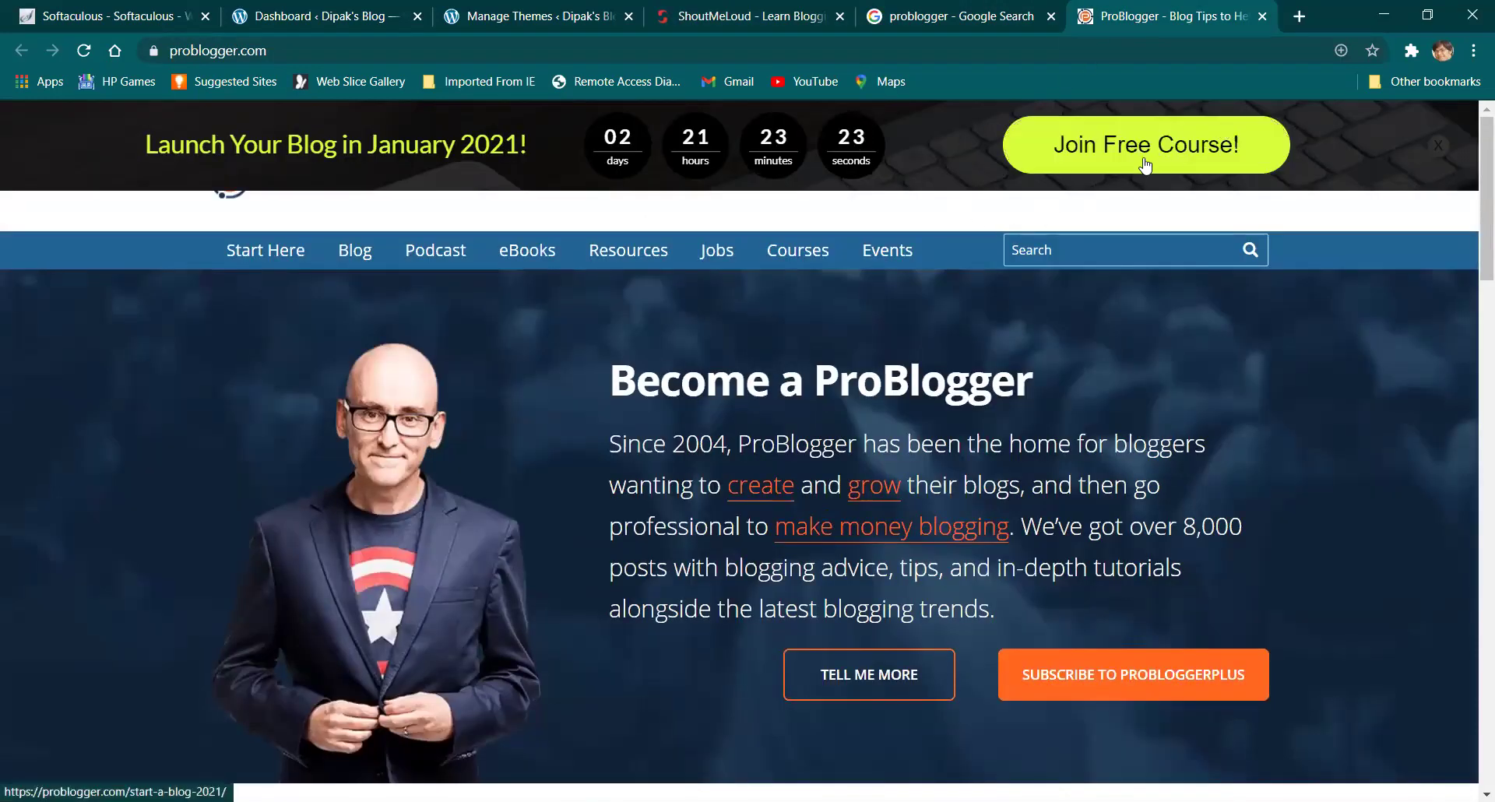
Run Scan WP on problogger.com from the extensions list
{"action": "left_click", "coordinate": [1410, 56]}
{"action": "scroll", "coordinate": [1230, 436], "scroll_direction": "down", "scroll_amount": 3}
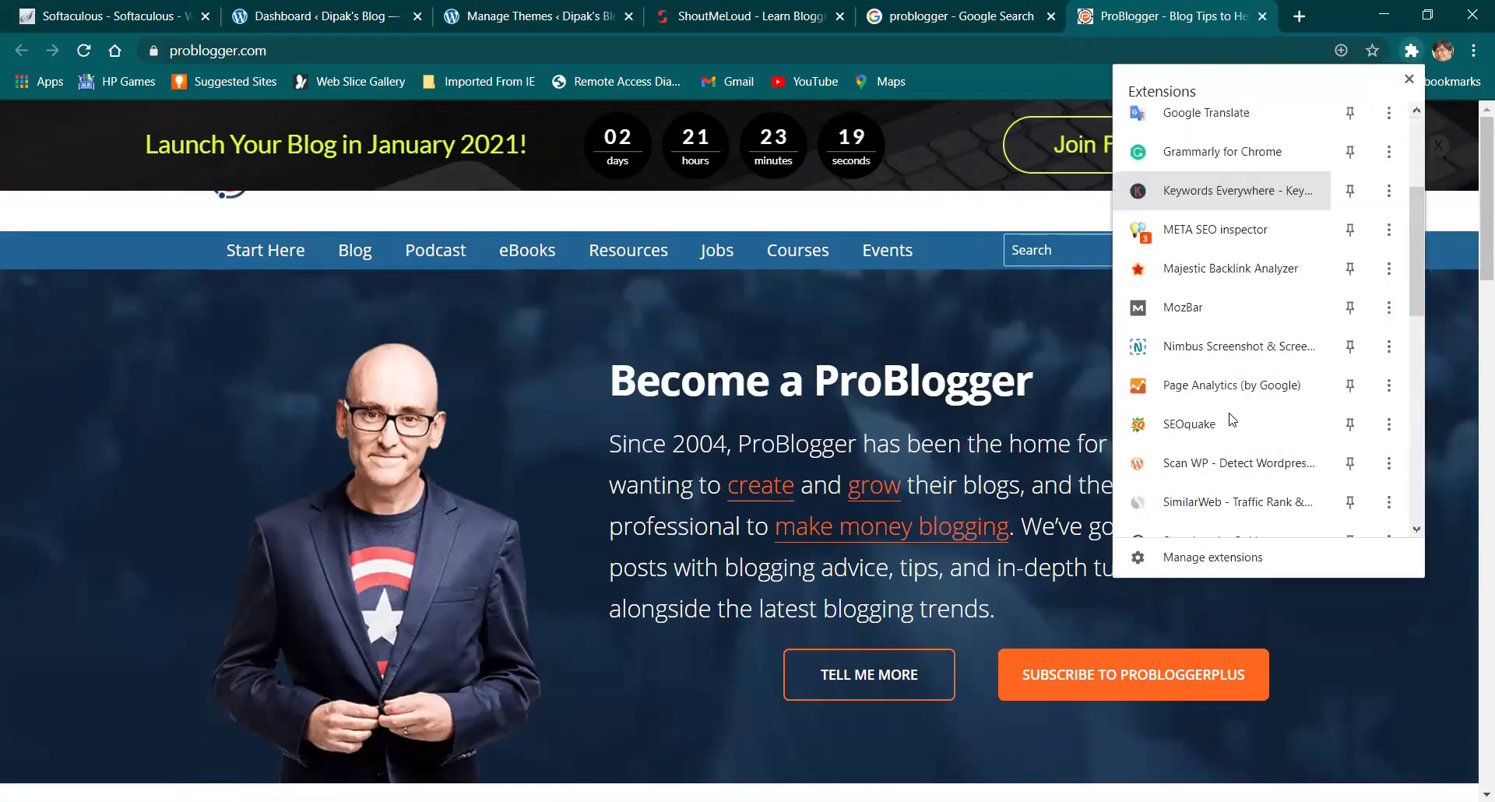
{"action": "left_click", "coordinate": [1211, 465]}
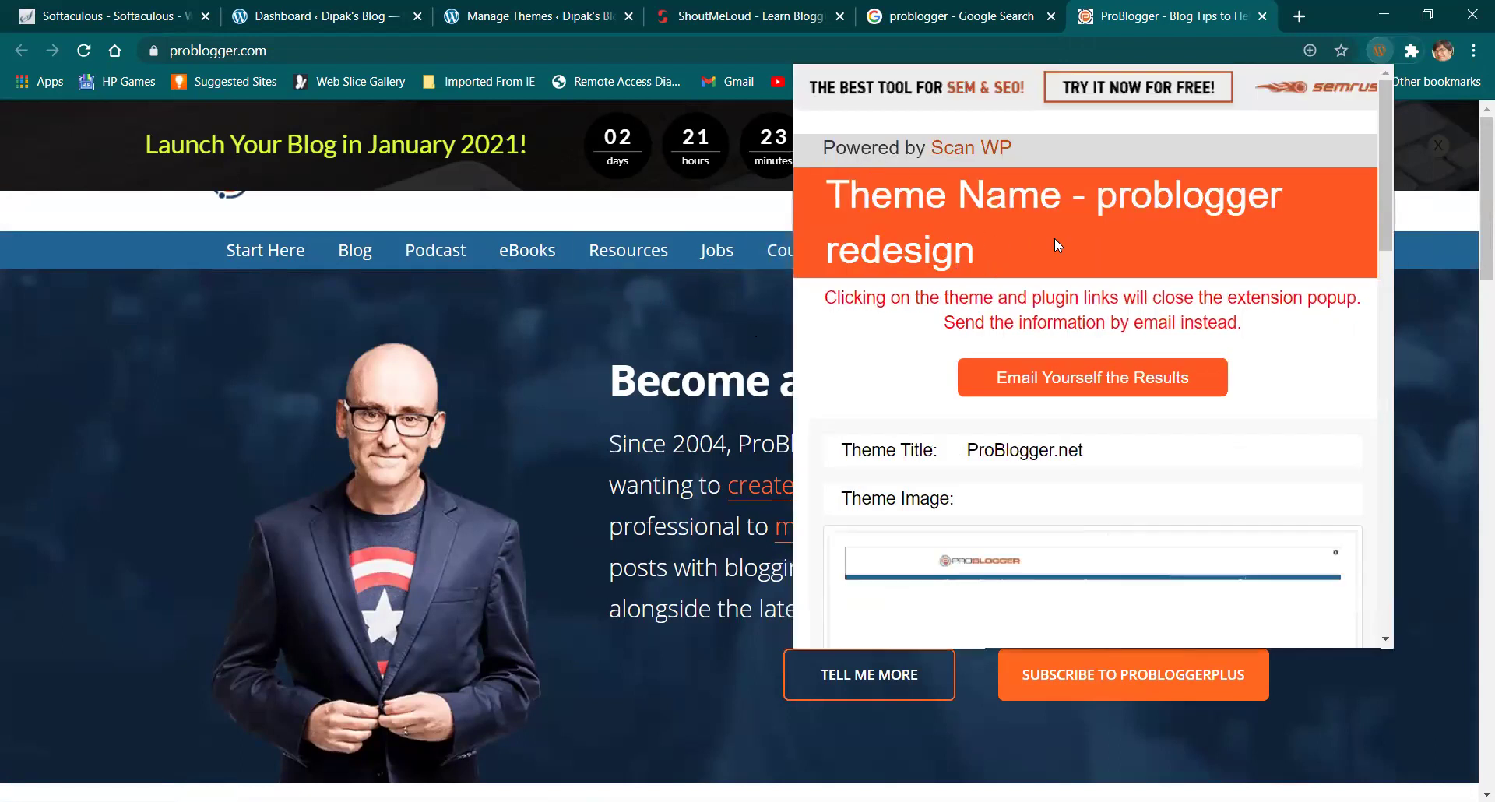
Review the problogger redesign theme (version 1.0) and eight plugins, including jetpack and Yoast SEO
{"action": "scroll", "coordinate": [926, 272], "scroll_direction": "down", "scroll_amount": 6}
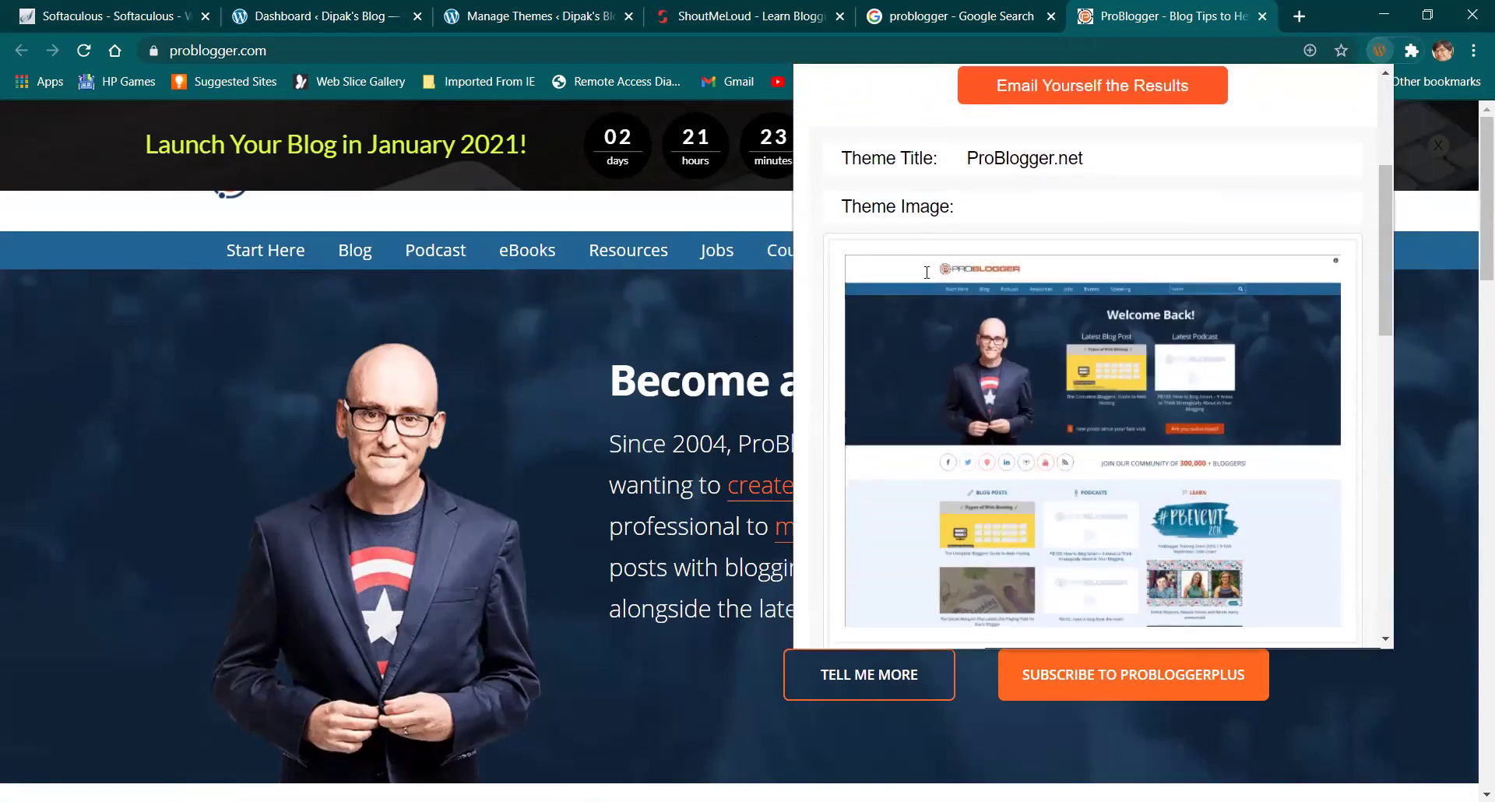
{"action": "scroll", "coordinate": [1012, 319], "scroll_direction": "down", "scroll_amount": 5}
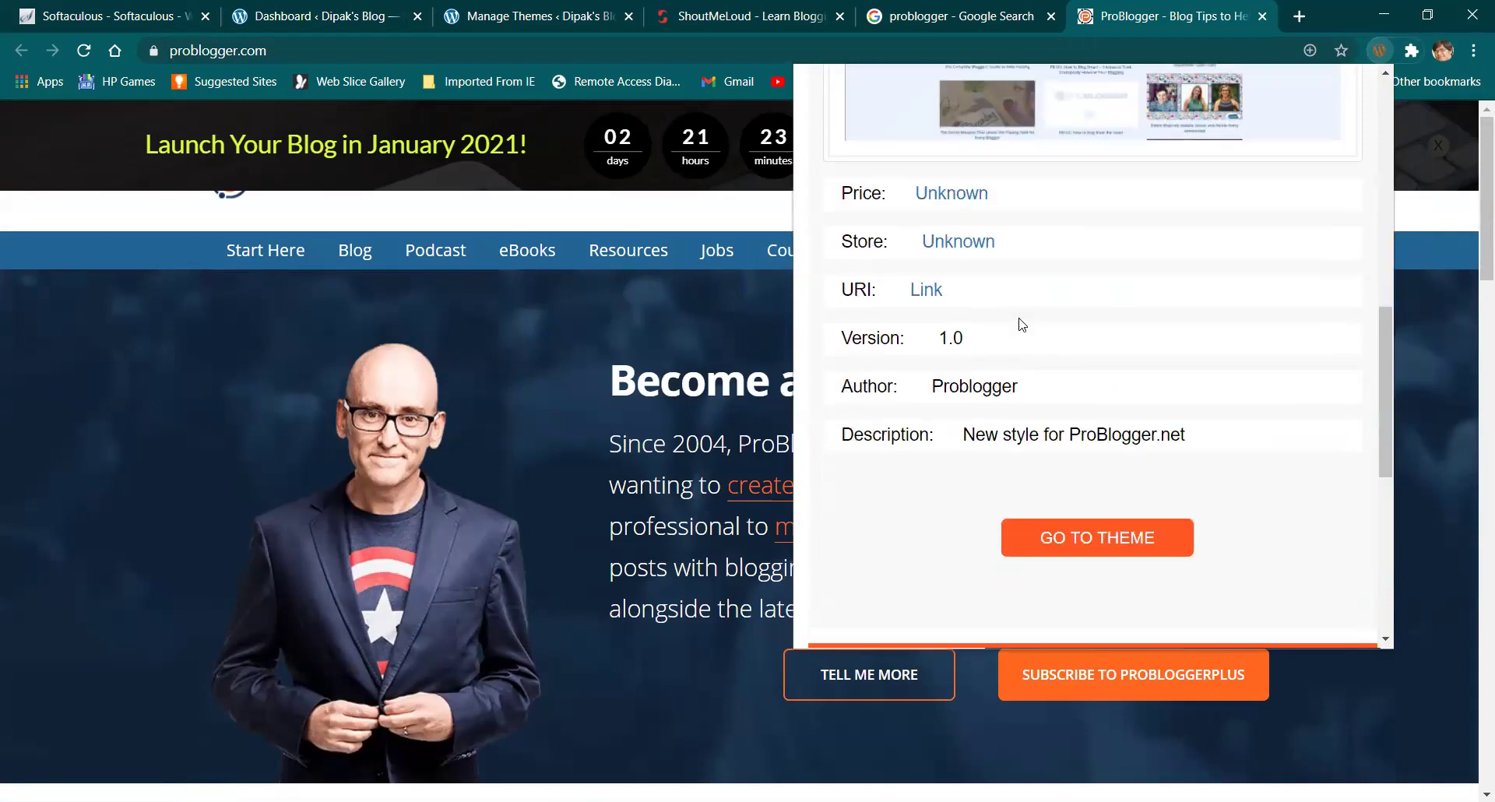
{"action": "scroll", "coordinate": [1021, 324], "scroll_direction": "up", "scroll_amount": 2}
{"action": "scroll", "coordinate": [1020, 324], "scroll_direction": "up", "scroll_amount": 2}
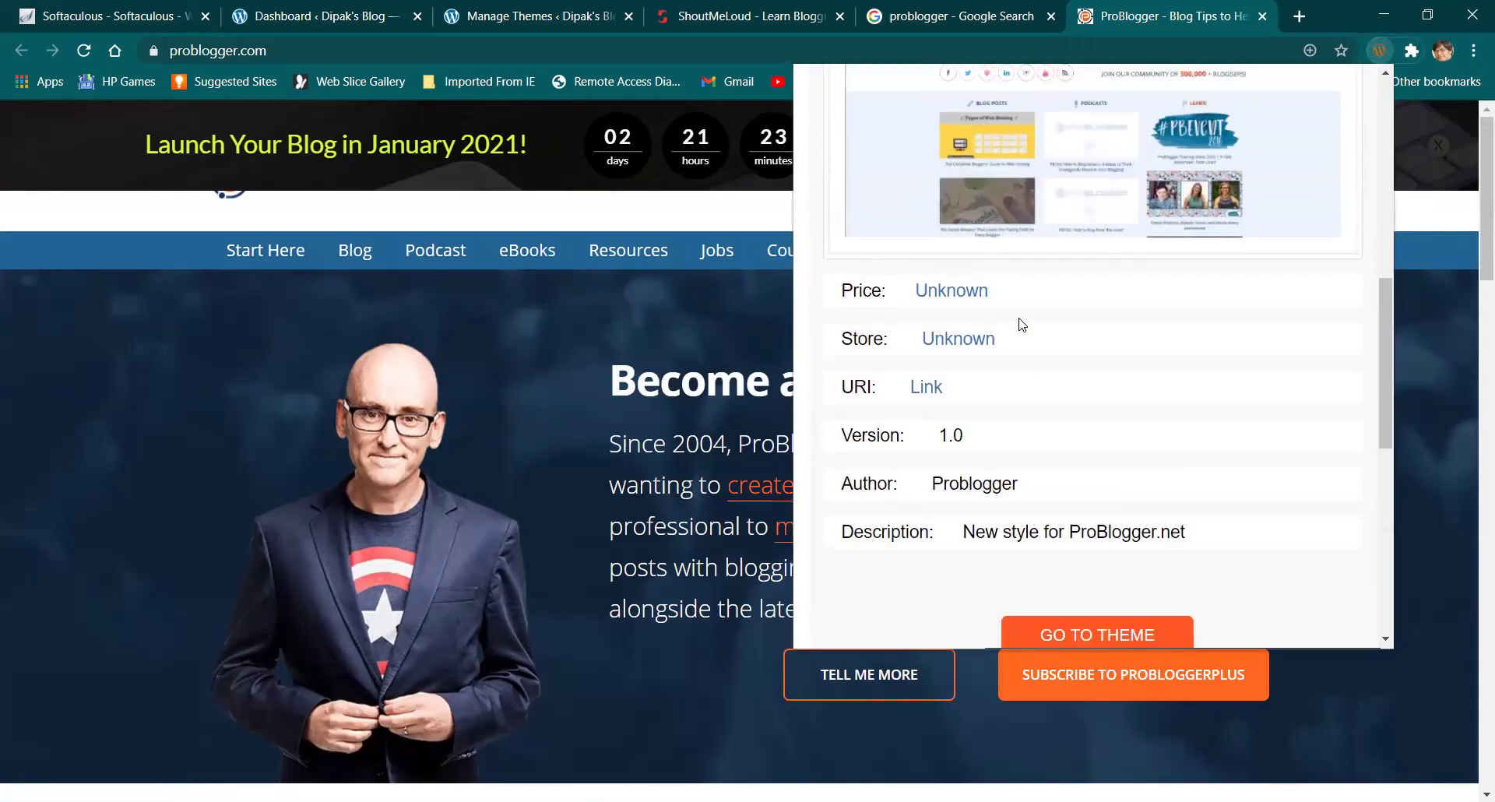
{"action": "scroll", "coordinate": [1013, 312], "scroll_direction": "up", "scroll_amount": 8}
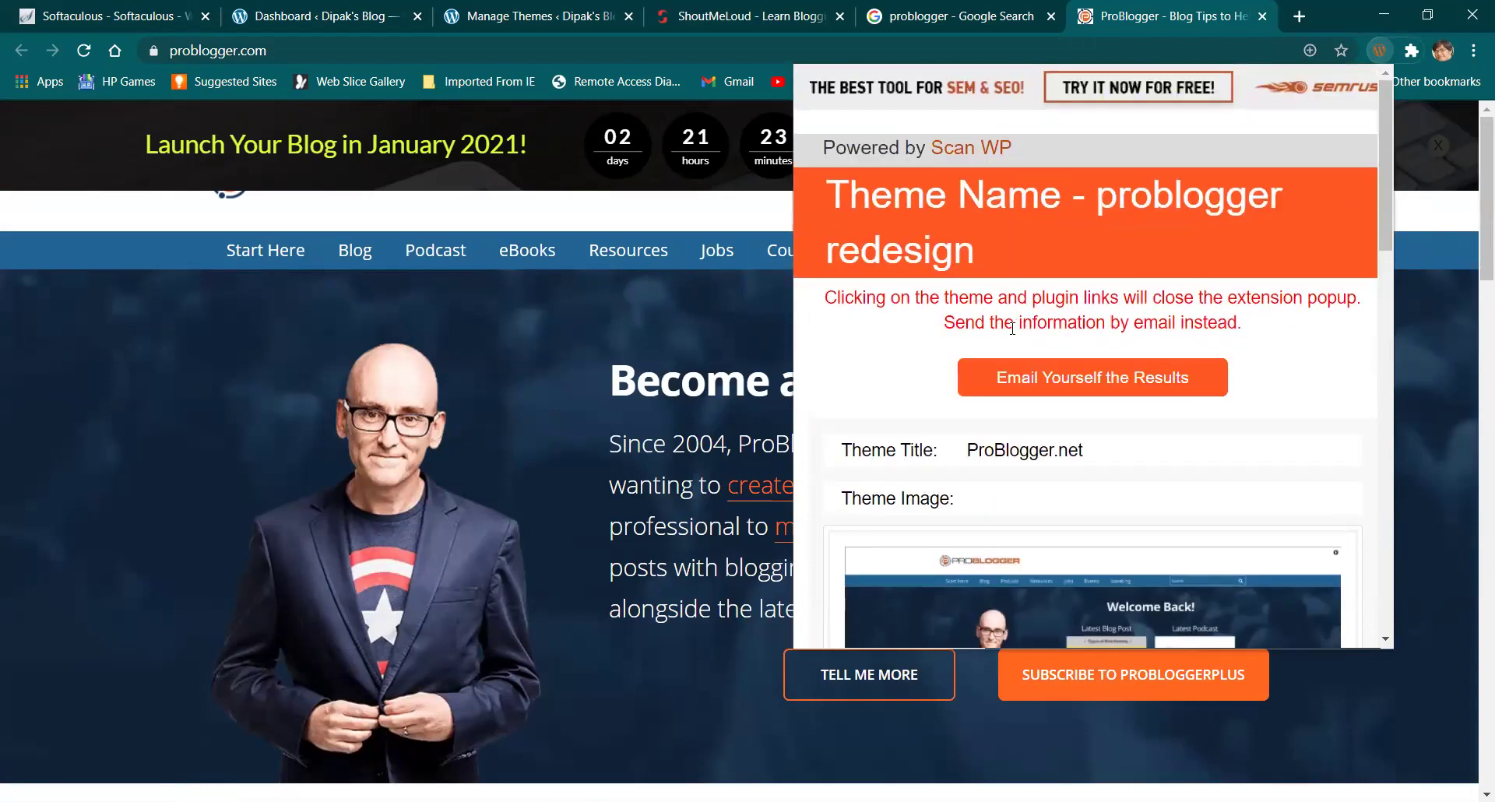
{"action": "scroll", "coordinate": [1013, 319], "scroll_direction": "down", "scroll_amount": 3}
{"action": "scroll", "coordinate": [1012, 320], "scroll_direction": "up", "scroll_amount": 2}
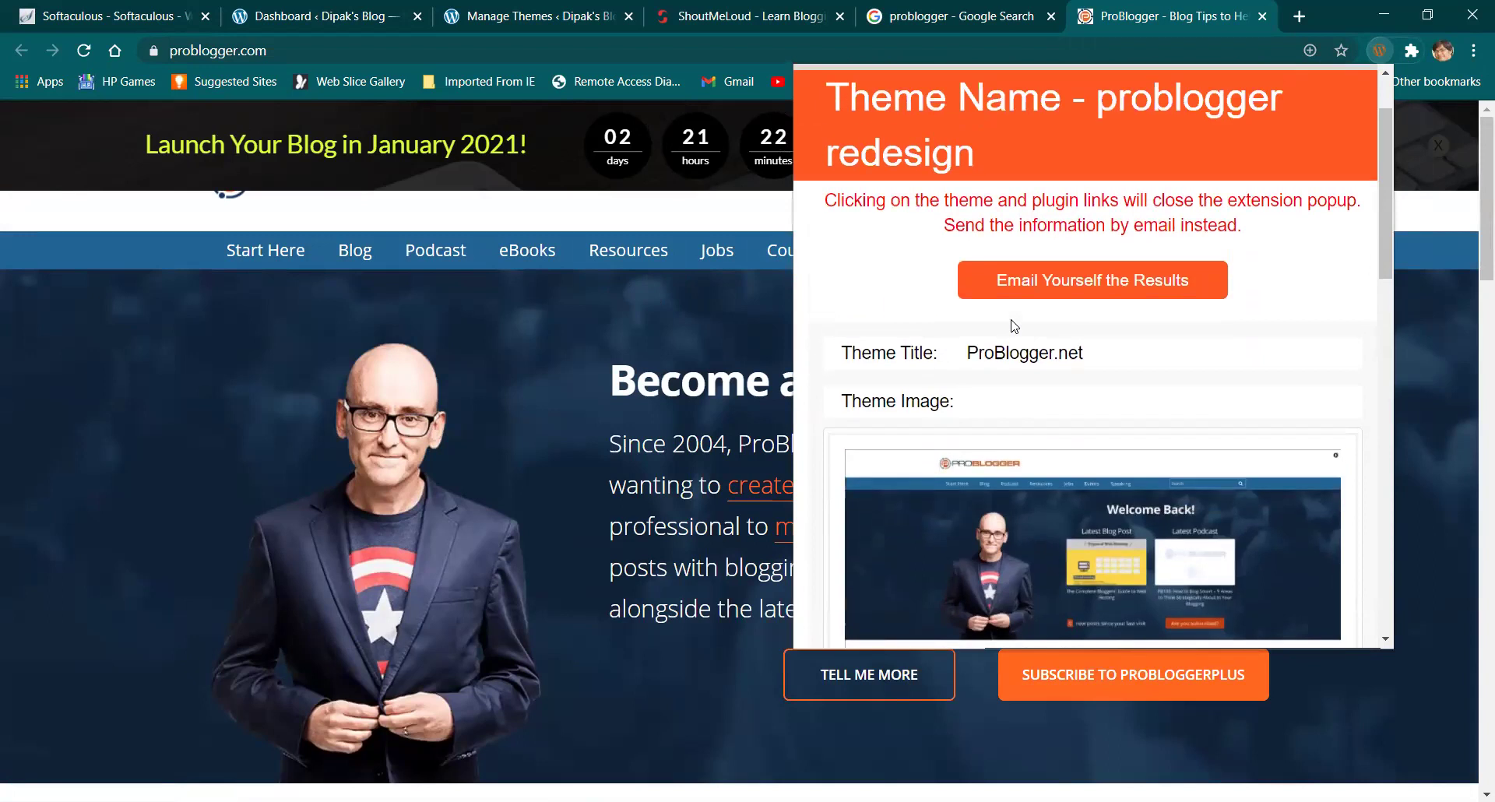
{"action": "scroll", "coordinate": [1012, 319], "scroll_direction": "down", "scroll_amount": 4}
{"action": "scroll", "coordinate": [1011, 321], "scroll_direction": "down", "scroll_amount": 10}
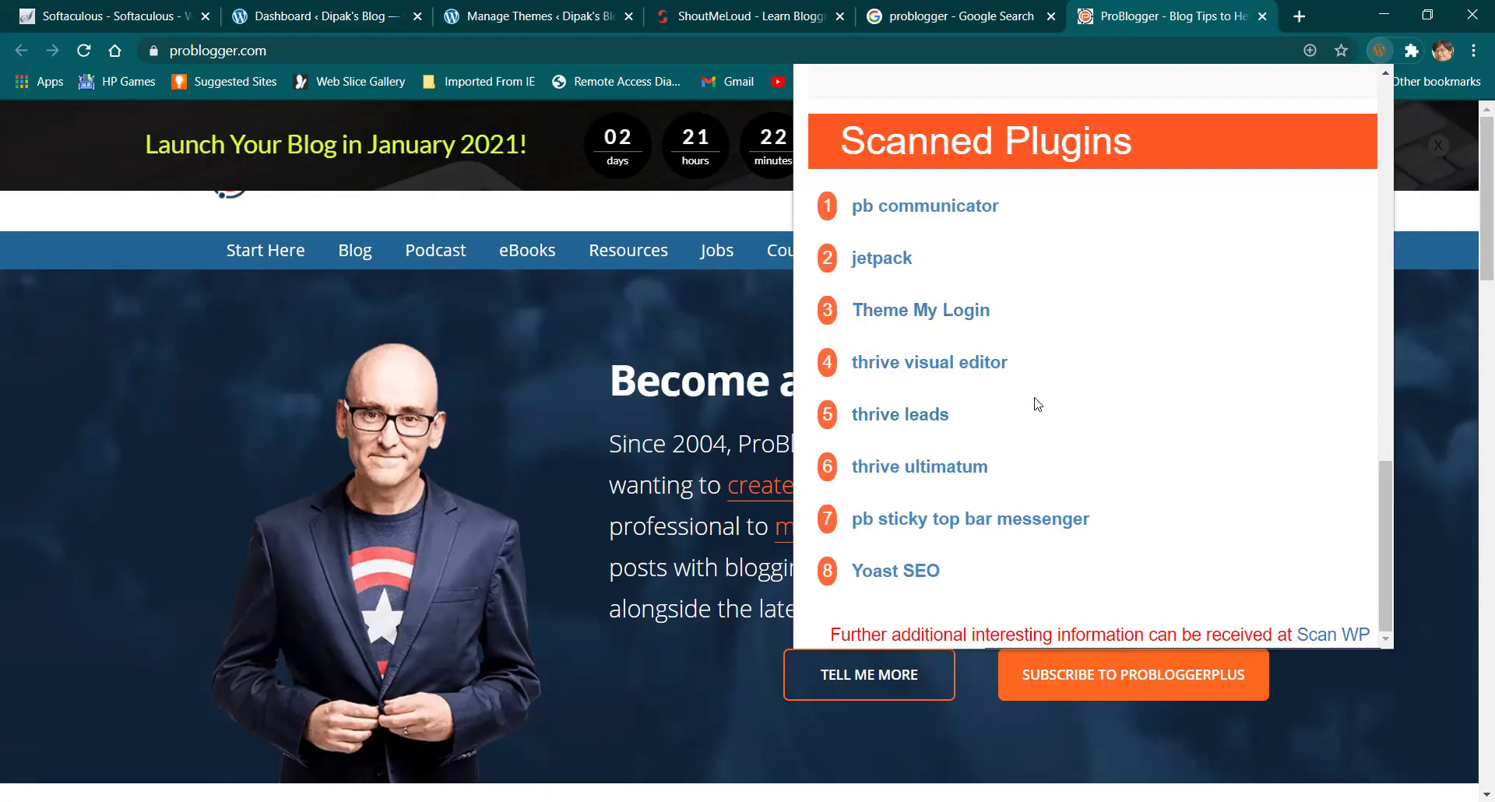
{"action": "scroll", "coordinate": [1047, 377], "scroll_direction": "up", "scroll_amount": 10}
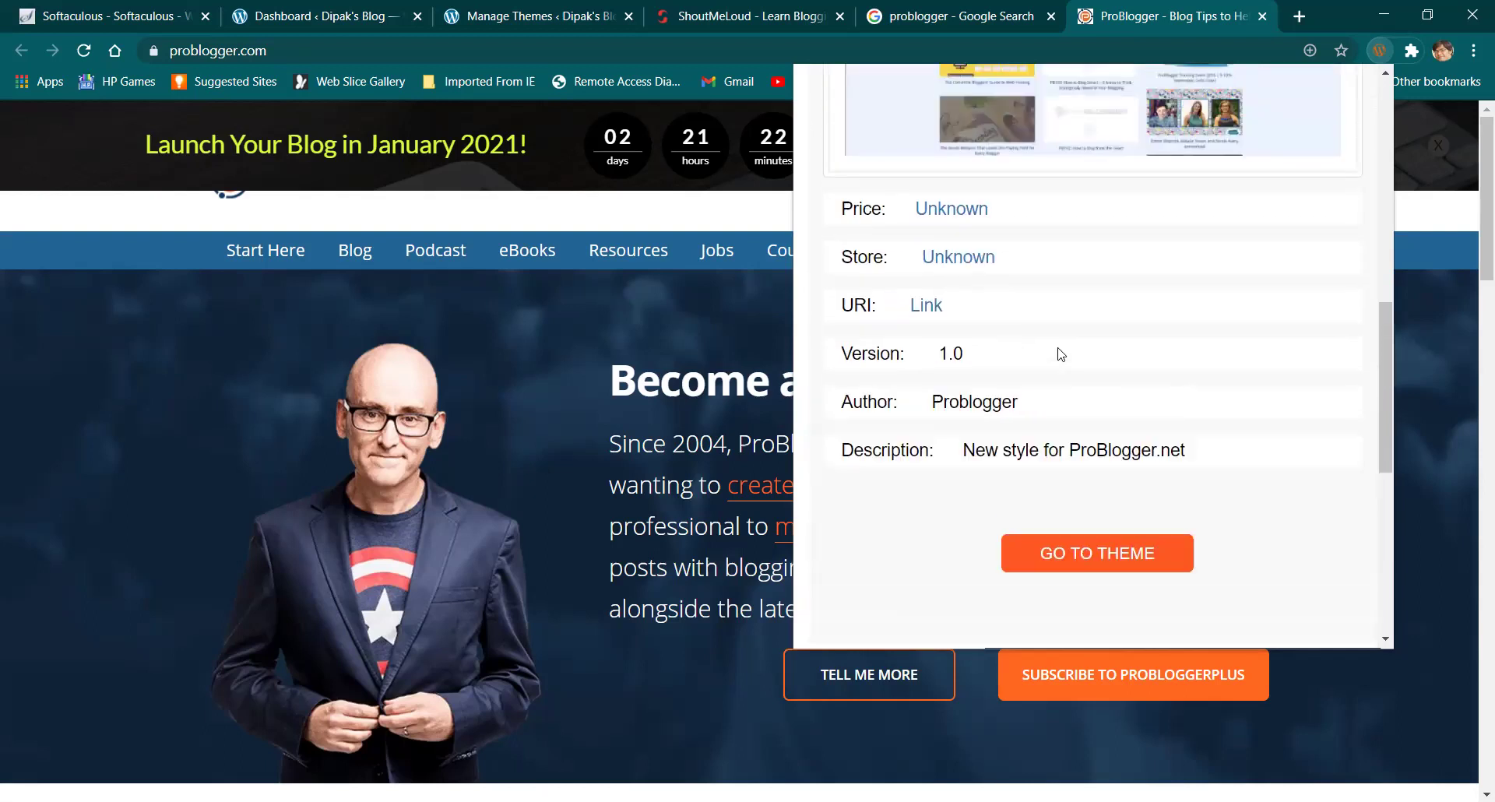
Close the scan results and open ndtv.com in a new tab via a Google search for 'ndtv'
{"action": "left_click", "coordinate": [1302, 17]}
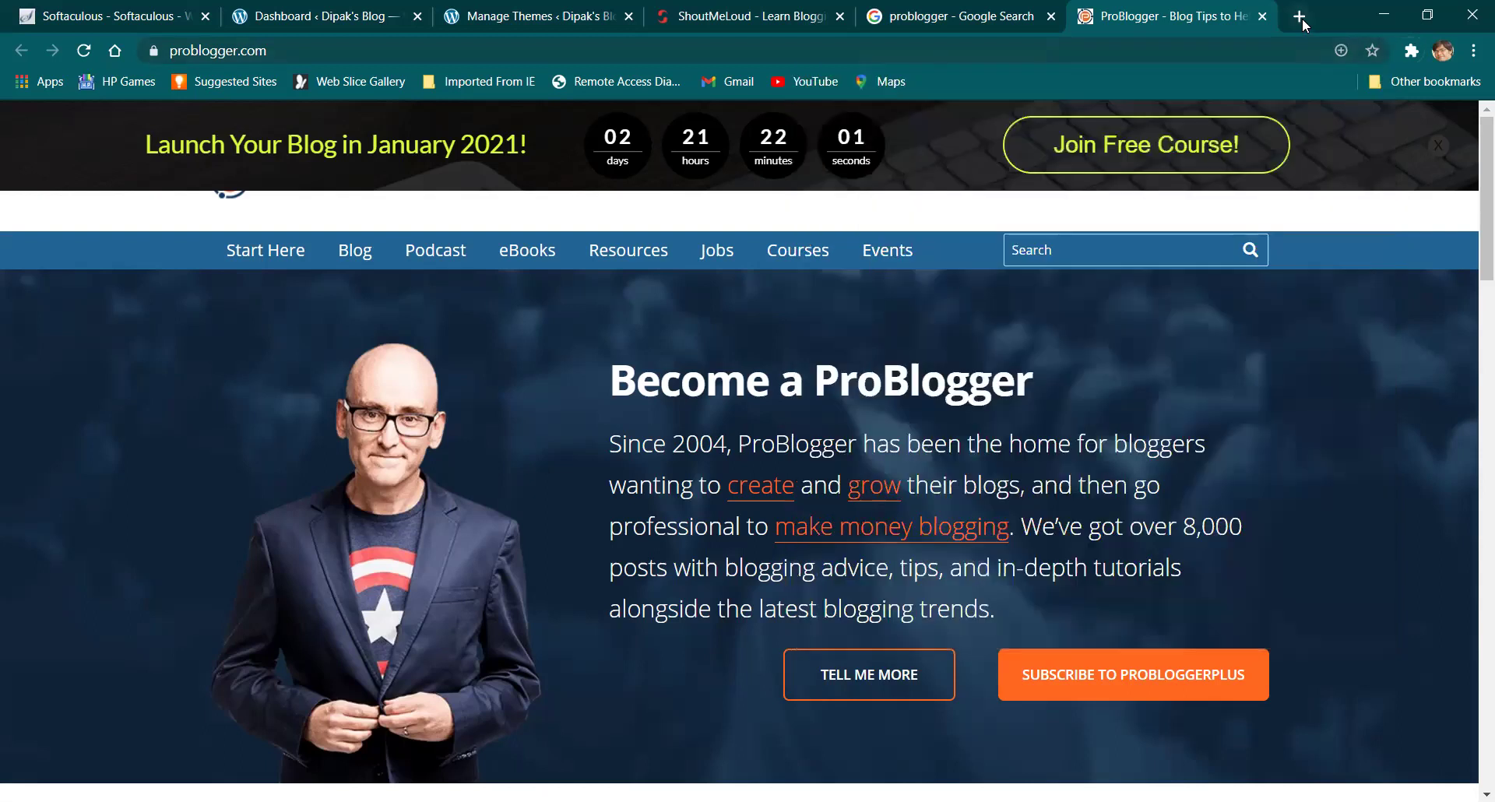
{"action": "left_click", "coordinate": [1302, 18]}
{"action": "left_click", "coordinate": [1092, 51]}
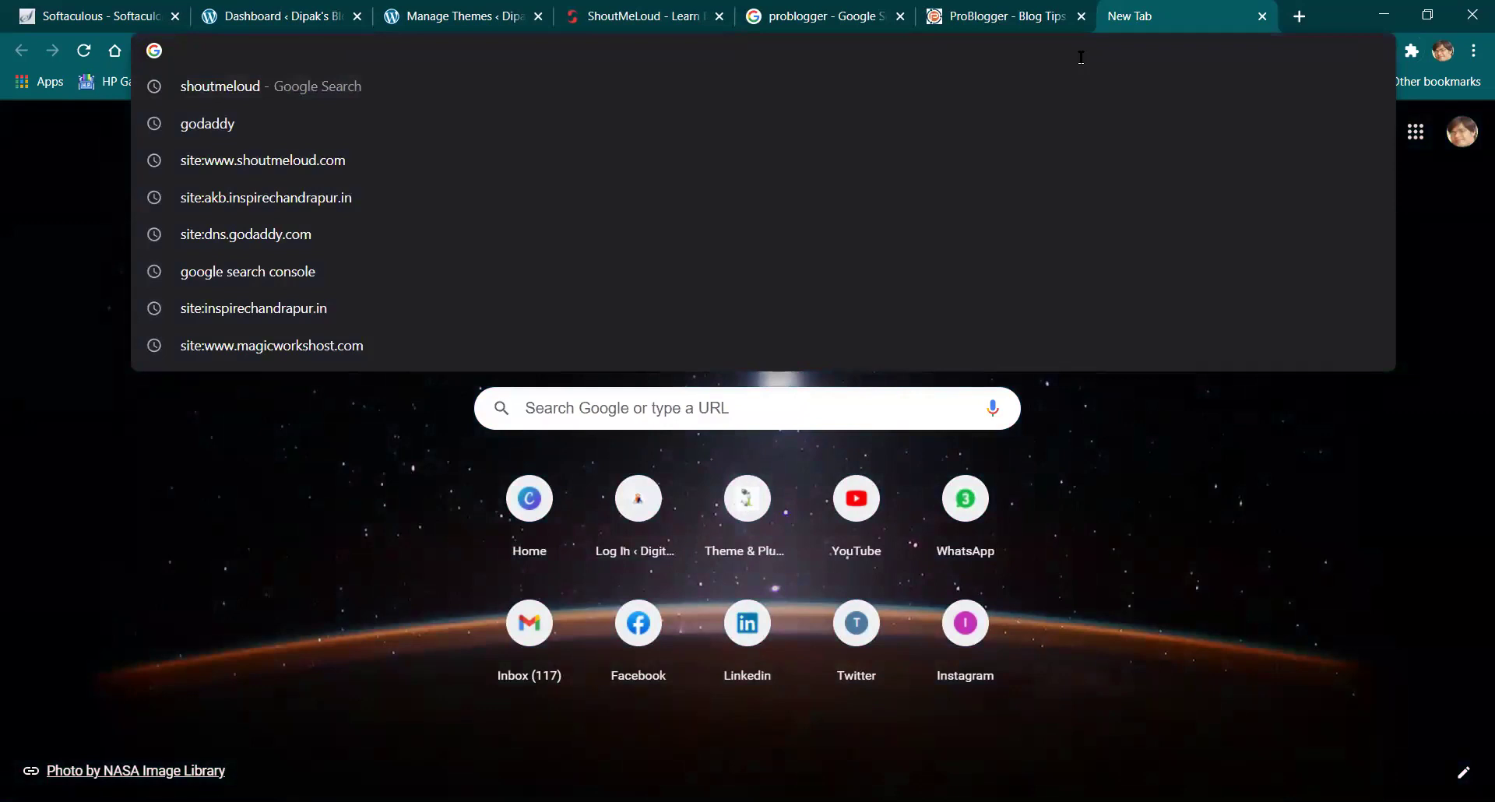
{"action": "type", "text": "ndtv"}
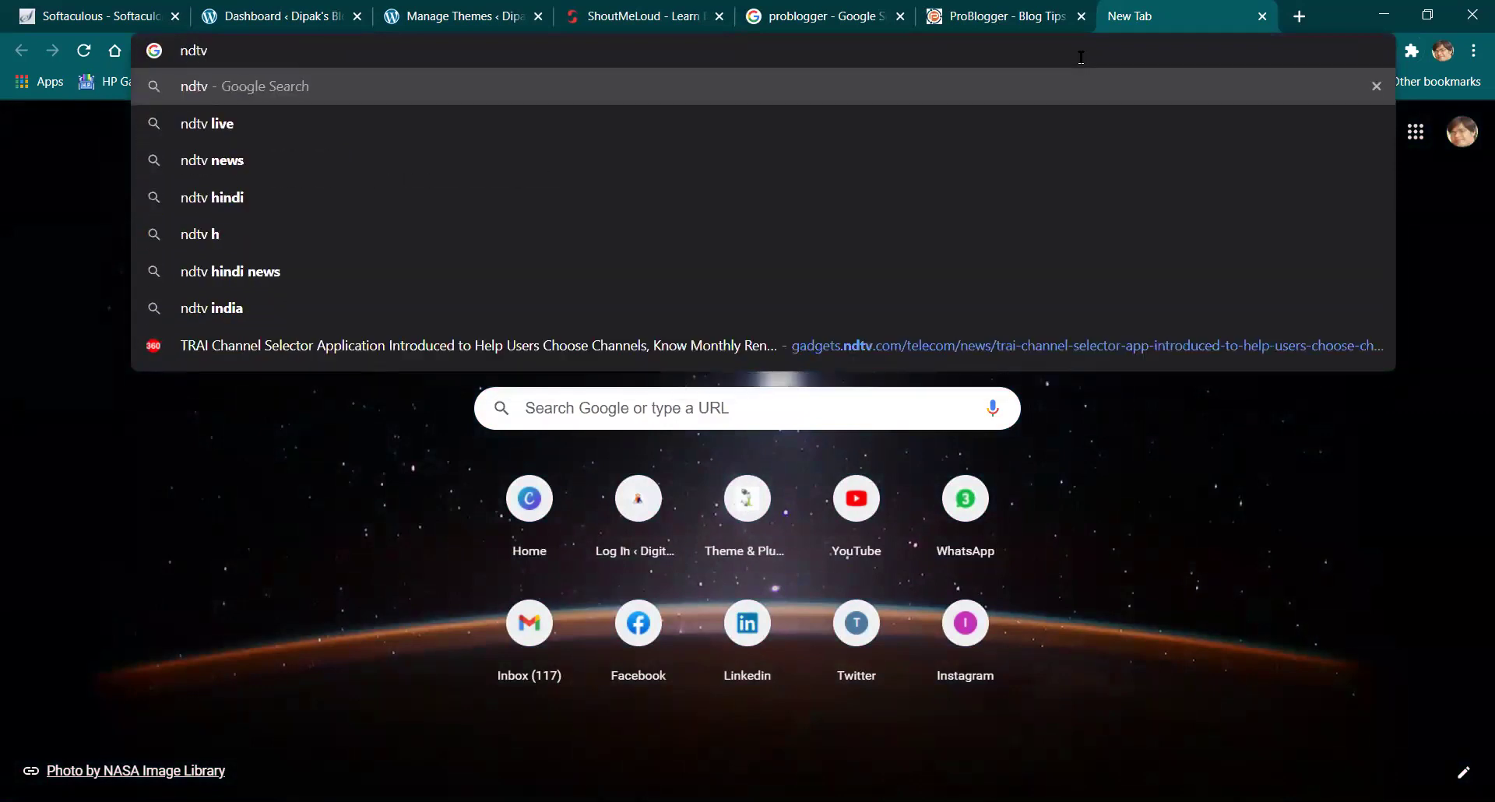
{"action": "key", "text": "Return"}
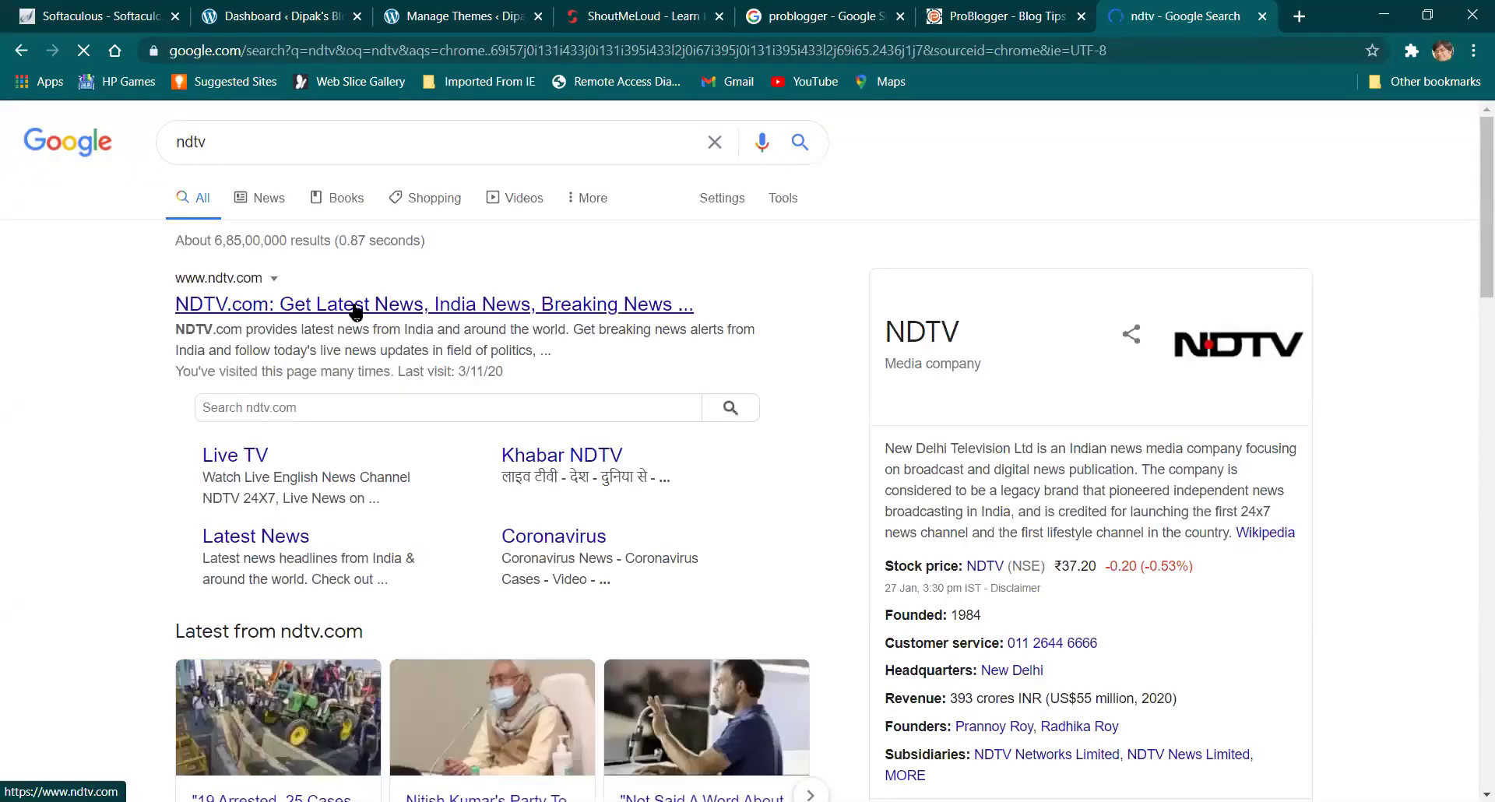
{"action": "left_click", "coordinate": [356, 307]}
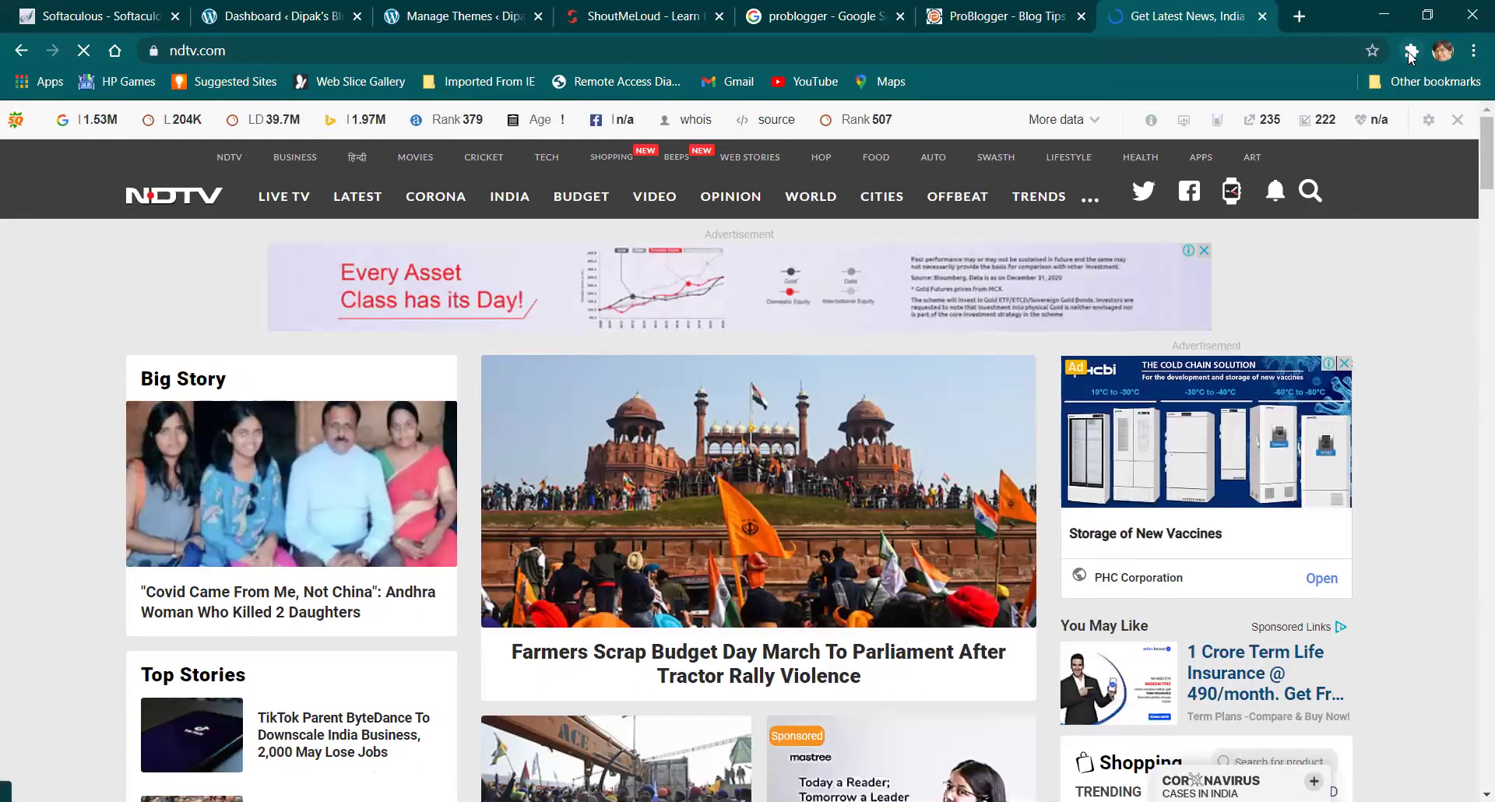
Turn off the SEO toolbar for ndtv.com and dismiss the breaking news alerts prompt
{"action": "left_click", "coordinate": [1457, 119]}
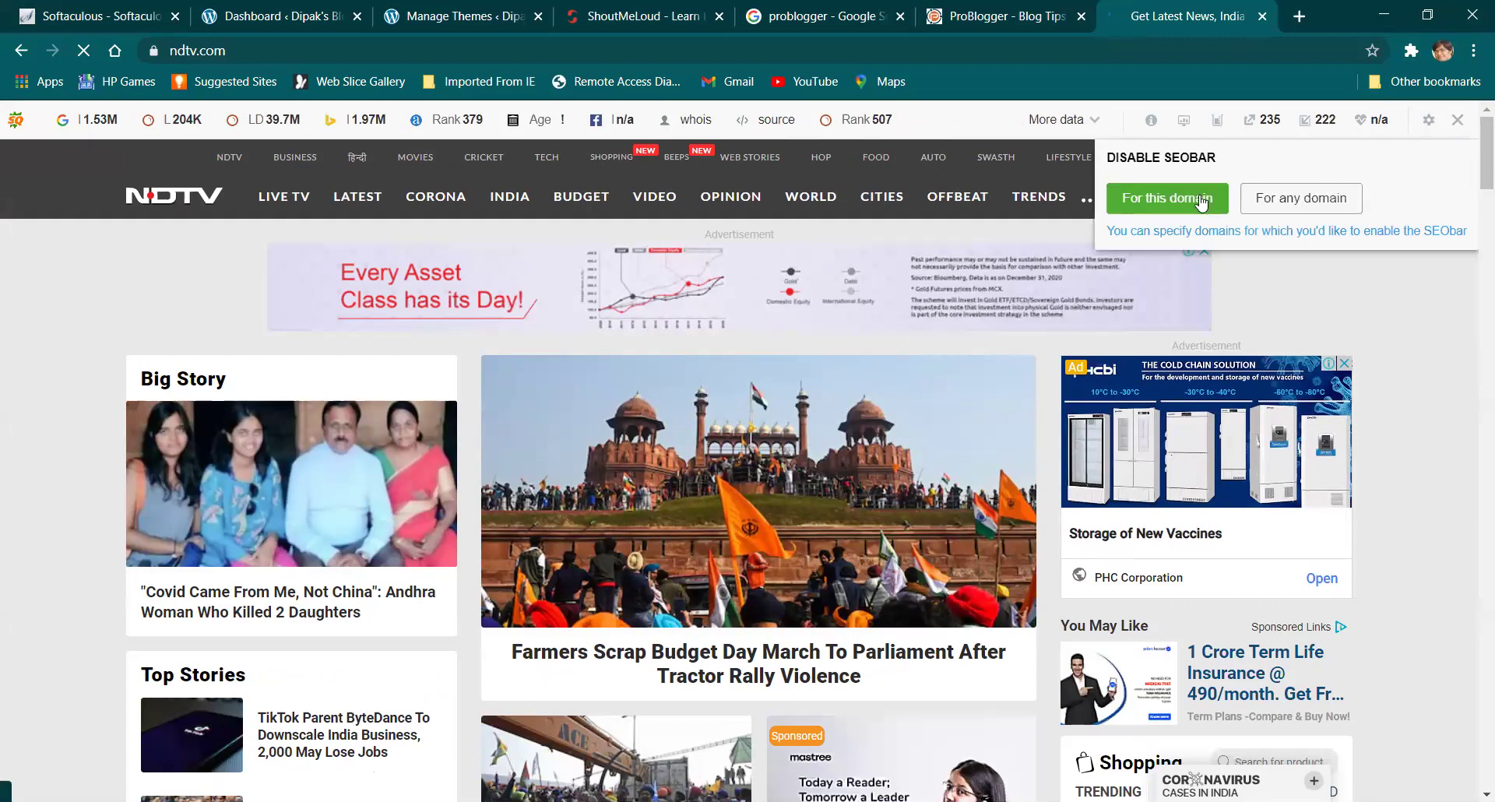
{"action": "left_click", "coordinate": [1195, 198]}
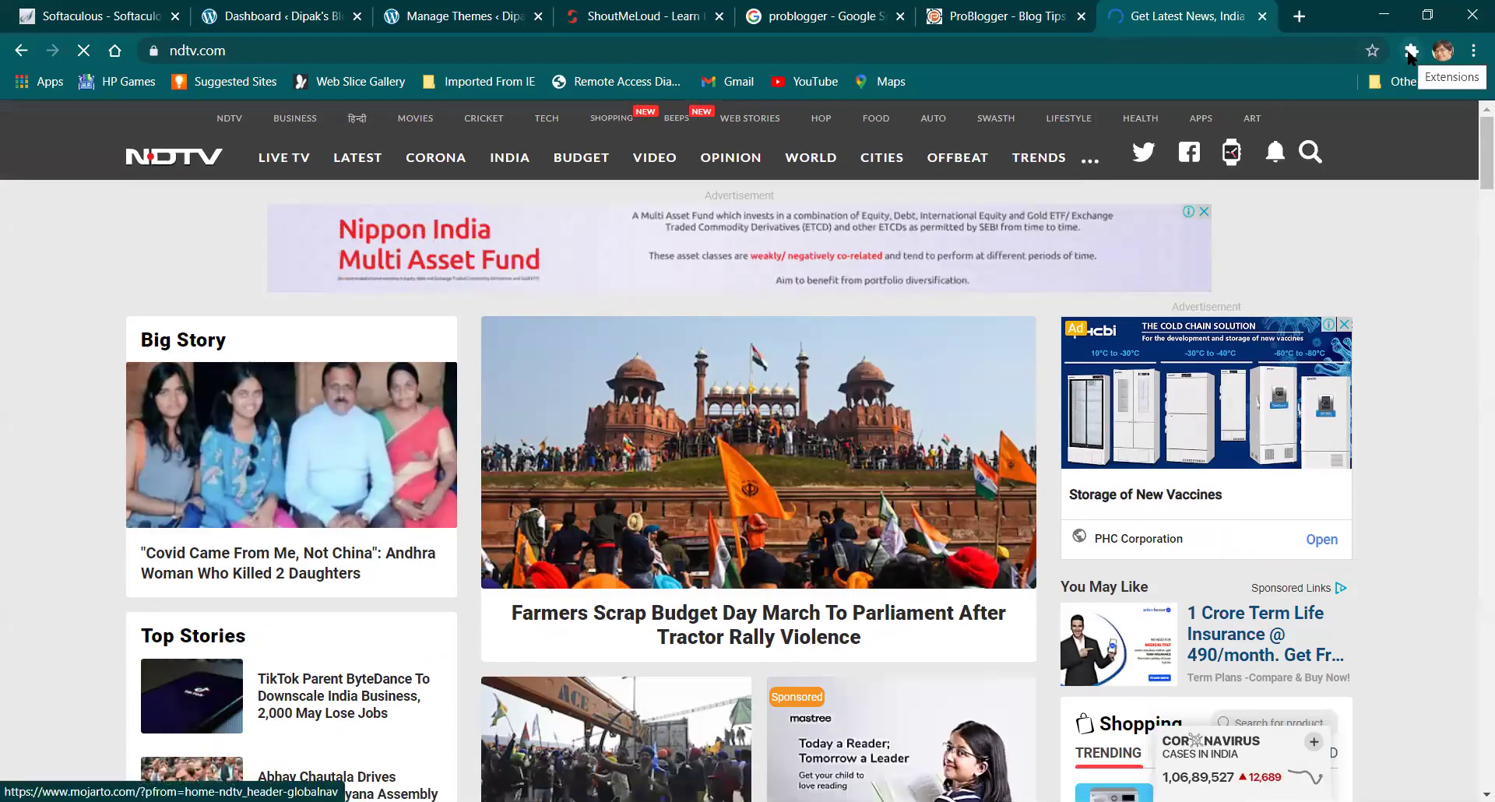
{"action": "left_click", "coordinate": [1411, 50]}
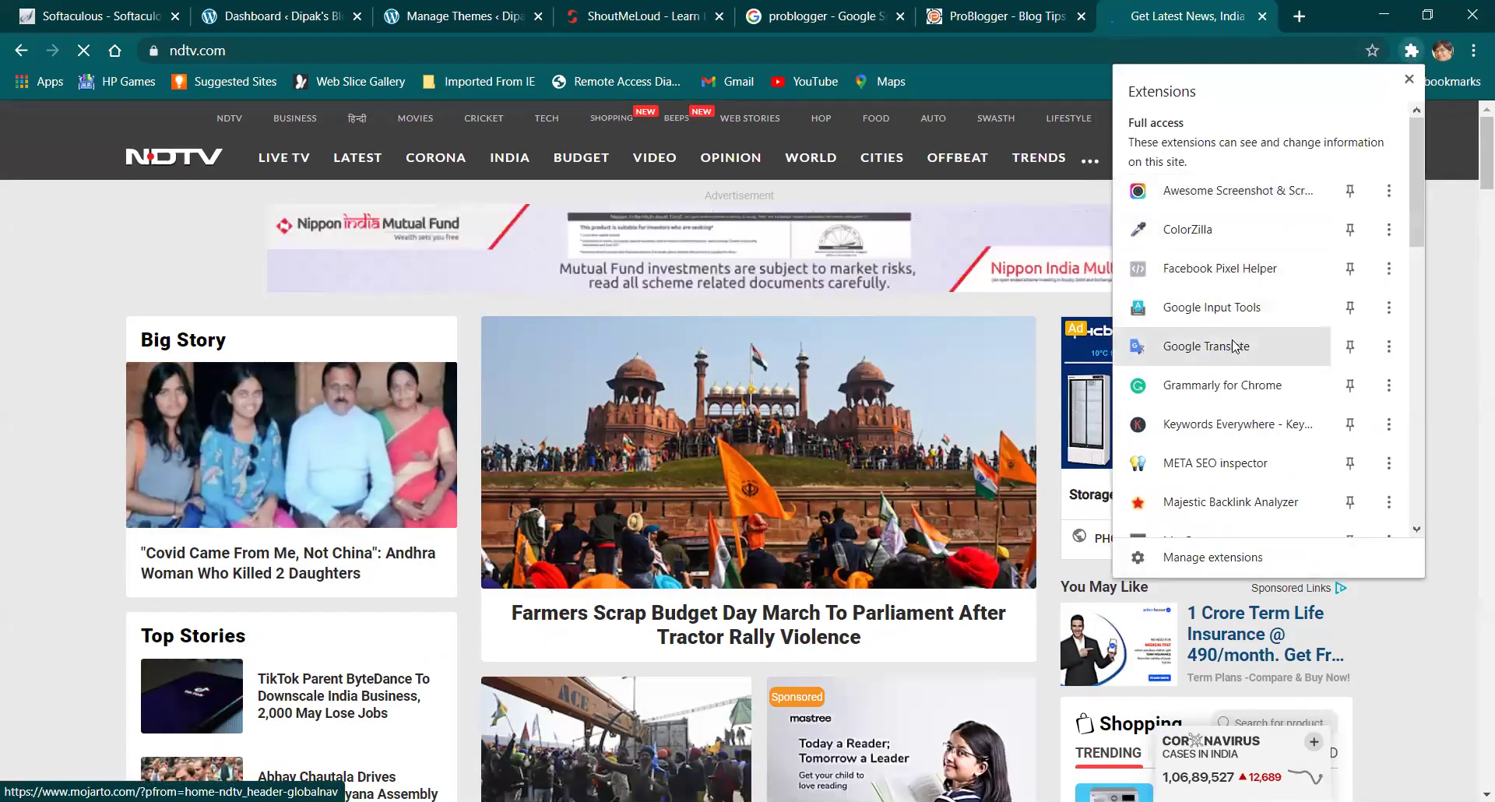
{"action": "scroll", "coordinate": [1233, 346], "scroll_direction": "down", "scroll_amount": 10}
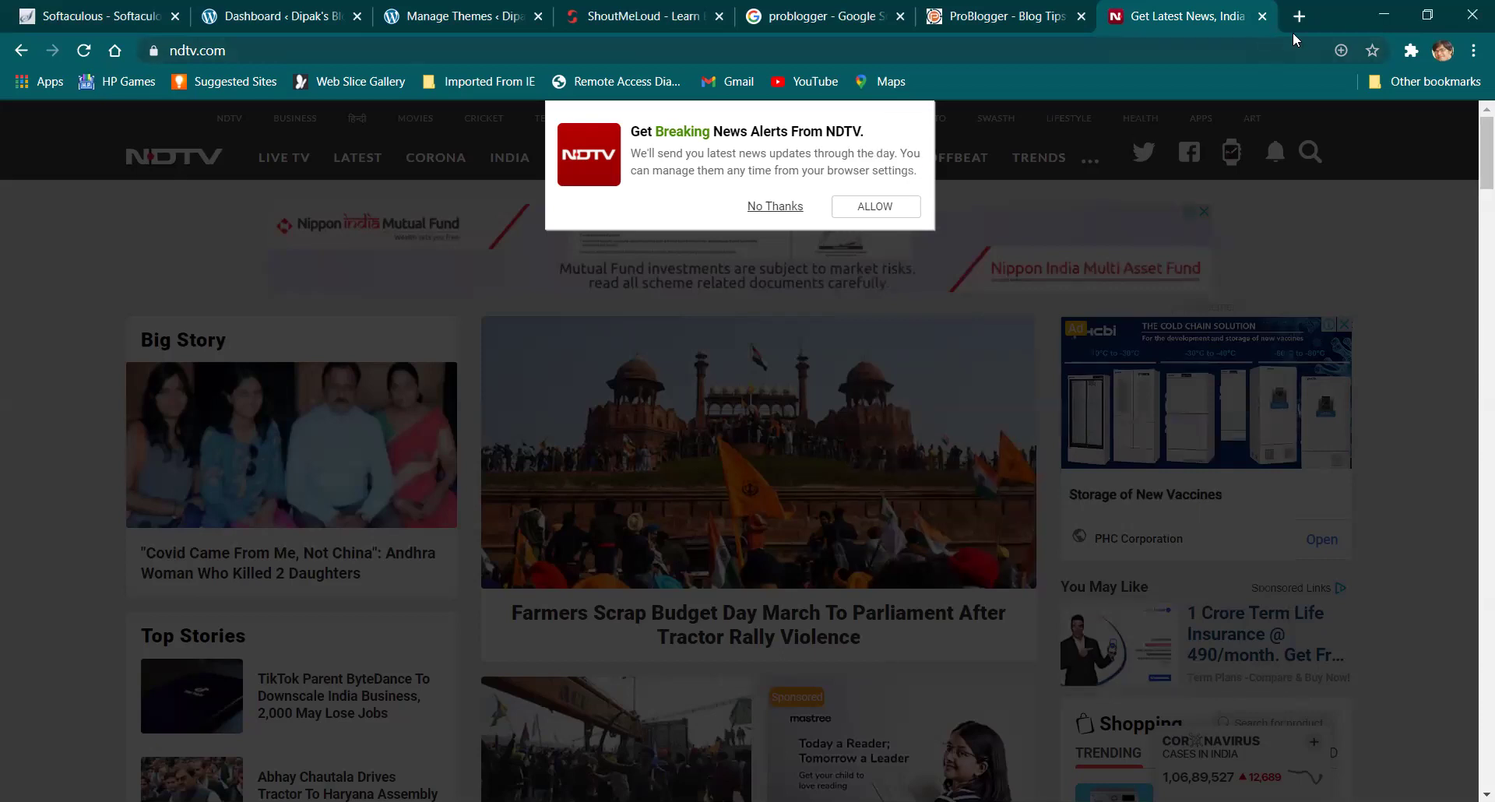
{"action": "left_click", "coordinate": [772, 206]}
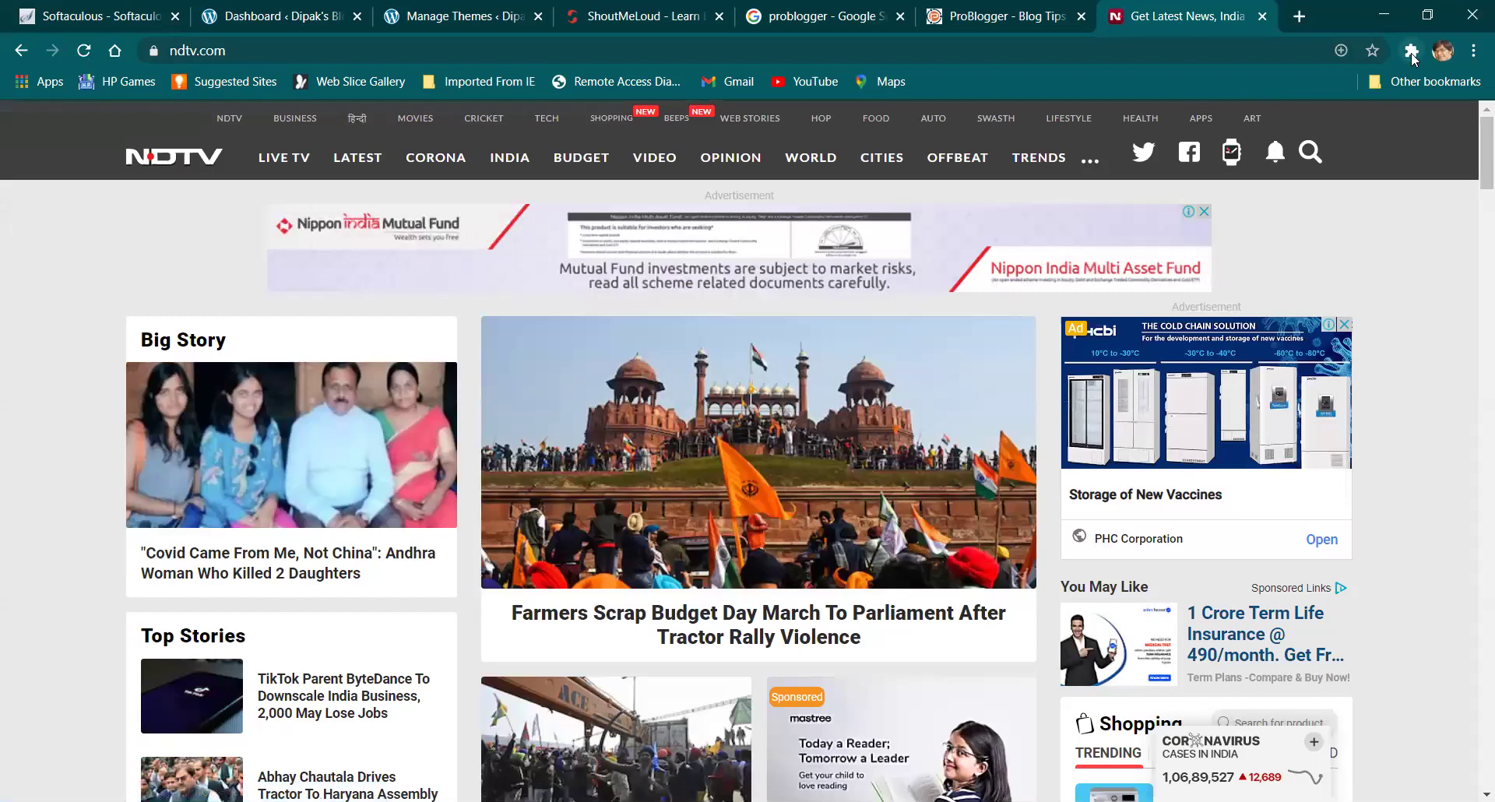
Run Wappalyzer on ndtv.com, review Nginx, AMP and jQuery 1.11.2, then return to ProBlogger
{"action": "left_click", "coordinate": [1411, 51]}
{"action": "scroll", "coordinate": [1245, 374], "scroll_direction": "down", "scroll_amount": 5}
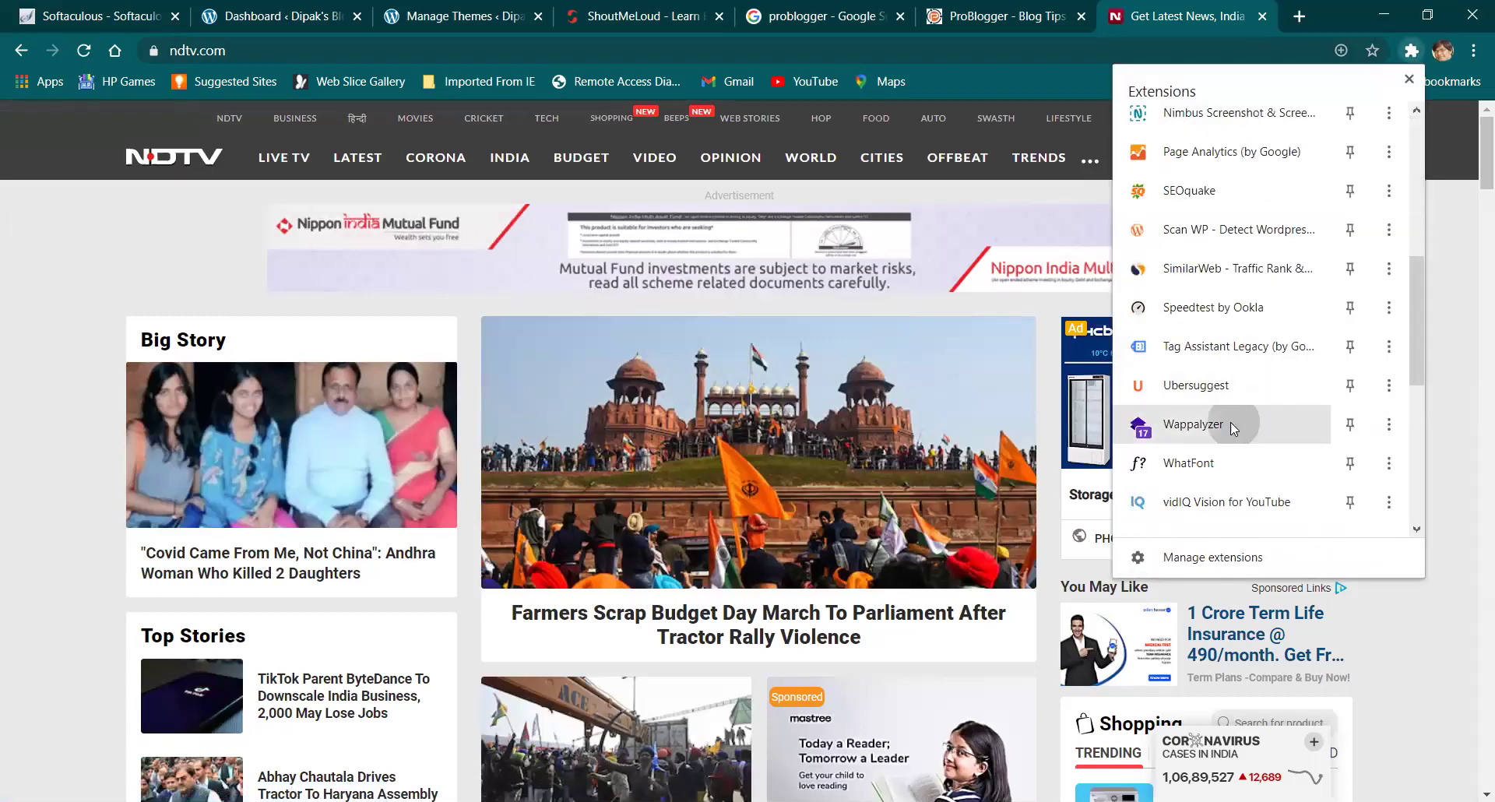
{"action": "left_click", "coordinate": [1234, 425]}
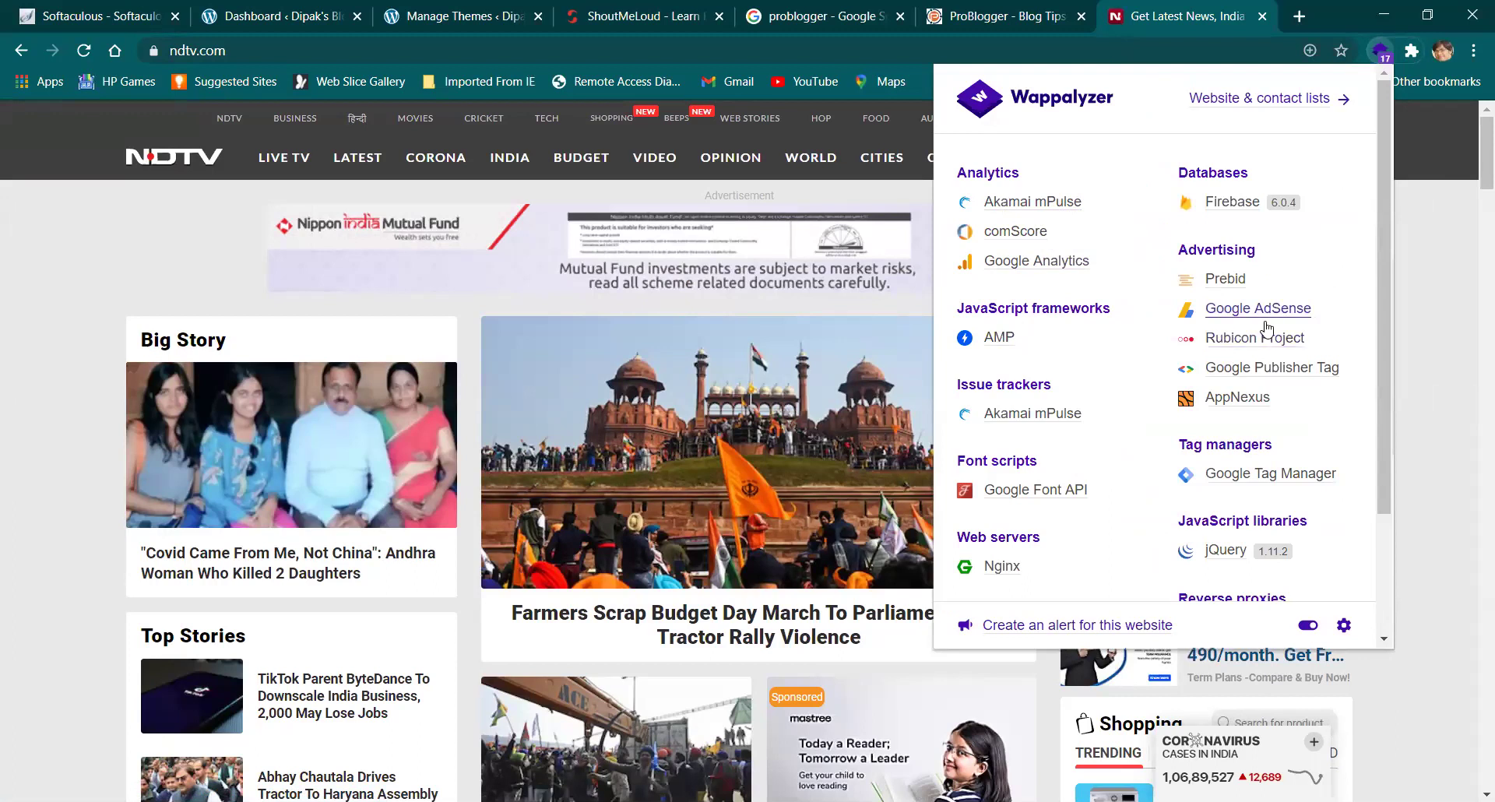
{"action": "scroll", "coordinate": [1266, 327], "scroll_direction": "down", "scroll_amount": 2}
{"action": "scroll", "coordinate": [1084, 333], "scroll_direction": "up", "scroll_amount": 2}
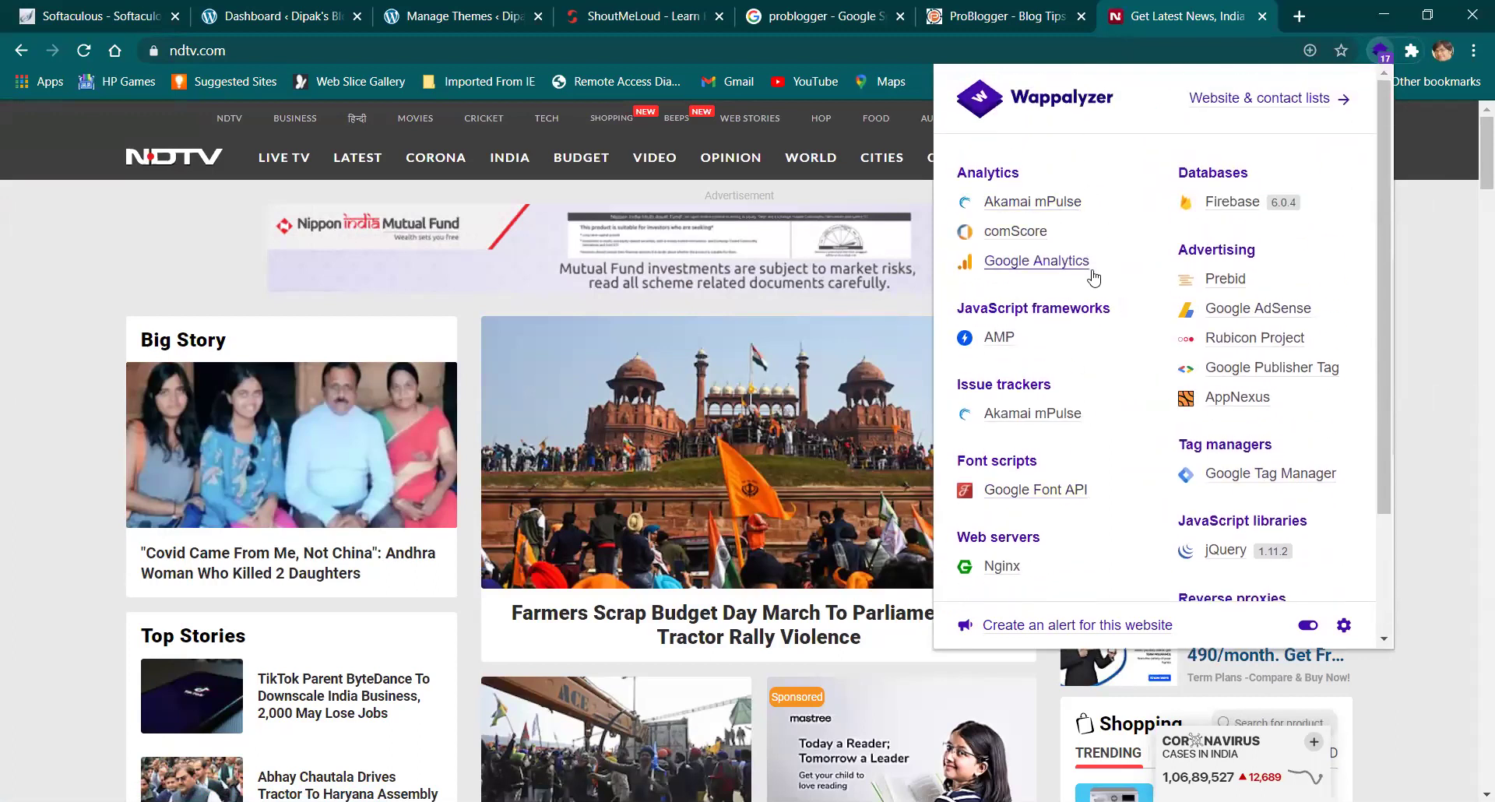
{"action": "scroll", "coordinate": [1115, 355], "scroll_direction": "down", "scroll_amount": 2}
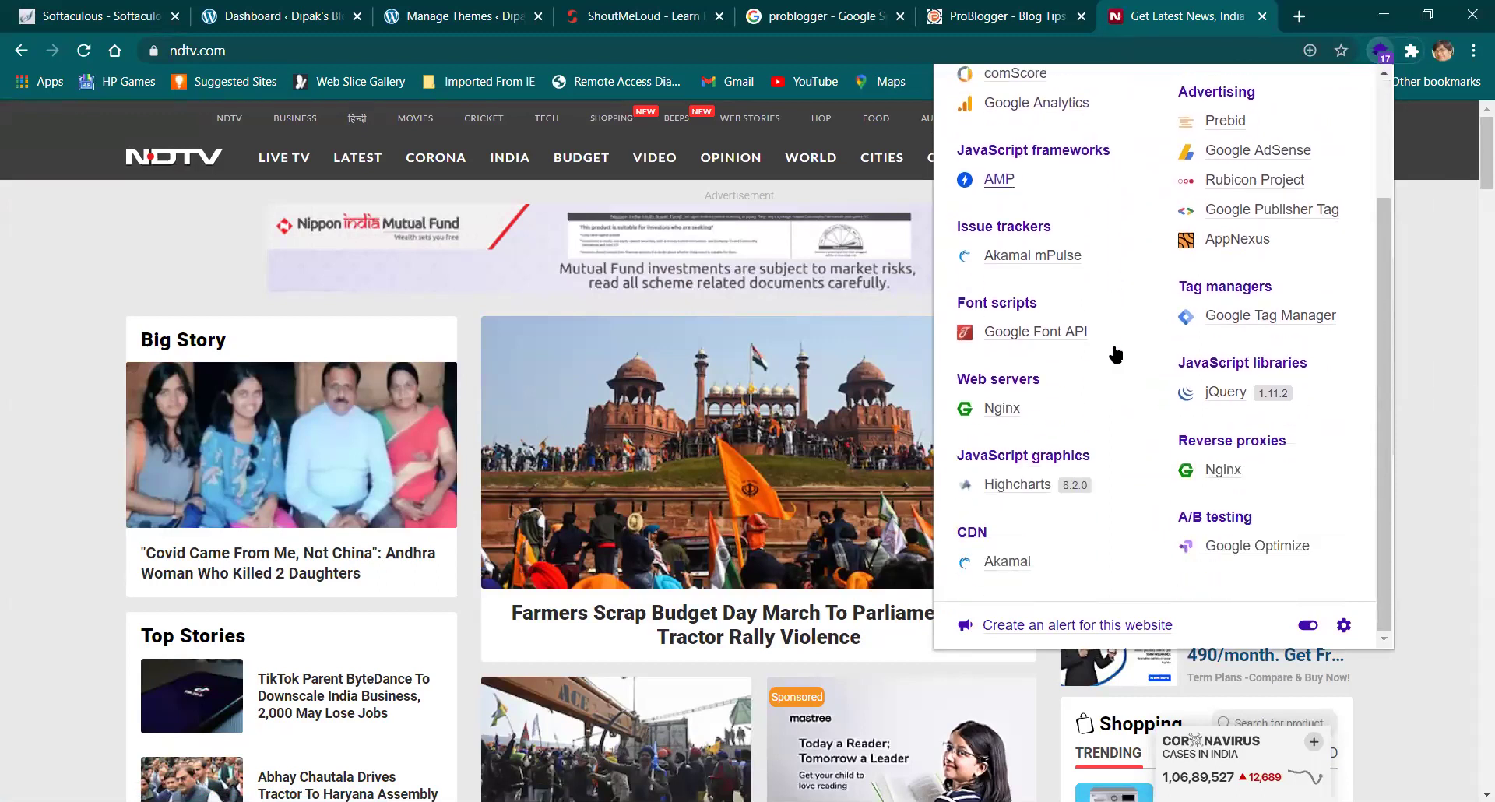
{"action": "scroll", "coordinate": [1115, 355], "scroll_direction": "up", "scroll_amount": 2}
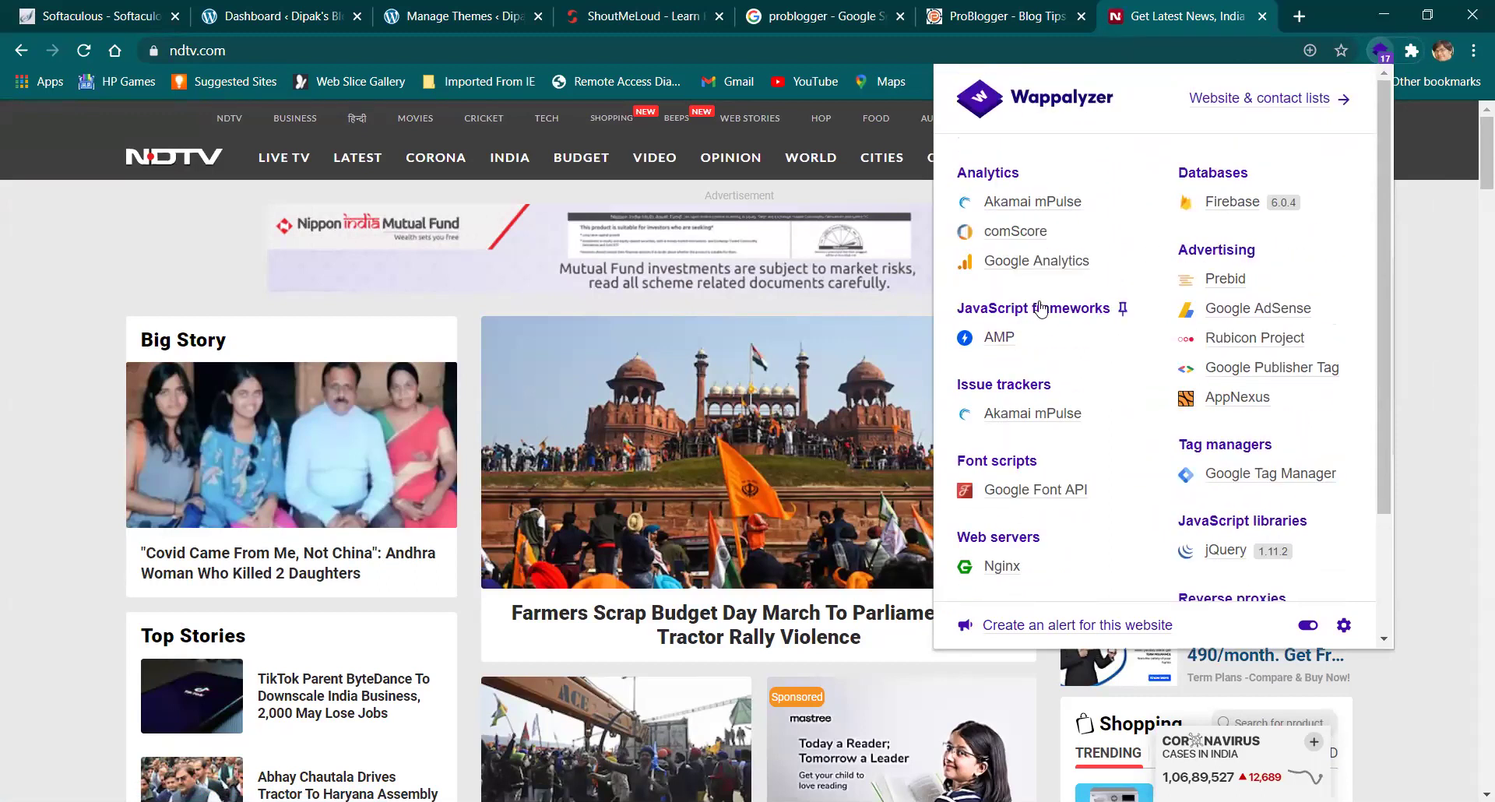
{"action": "scroll", "coordinate": [1178, 296], "scroll_direction": "down", "scroll_amount": 2}
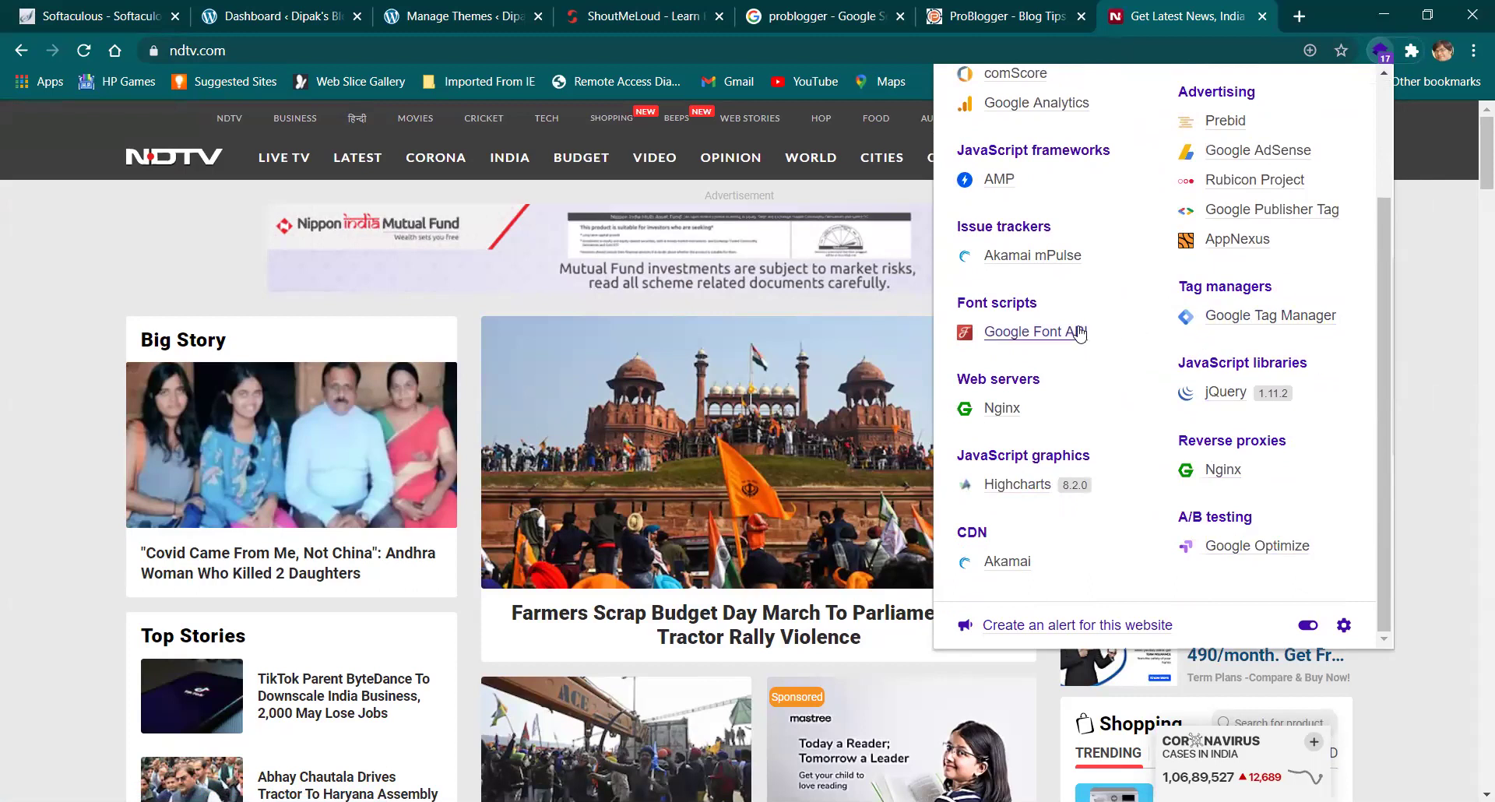
{"action": "scroll", "coordinate": [1027, 316], "scroll_direction": "up", "scroll_amount": 1}
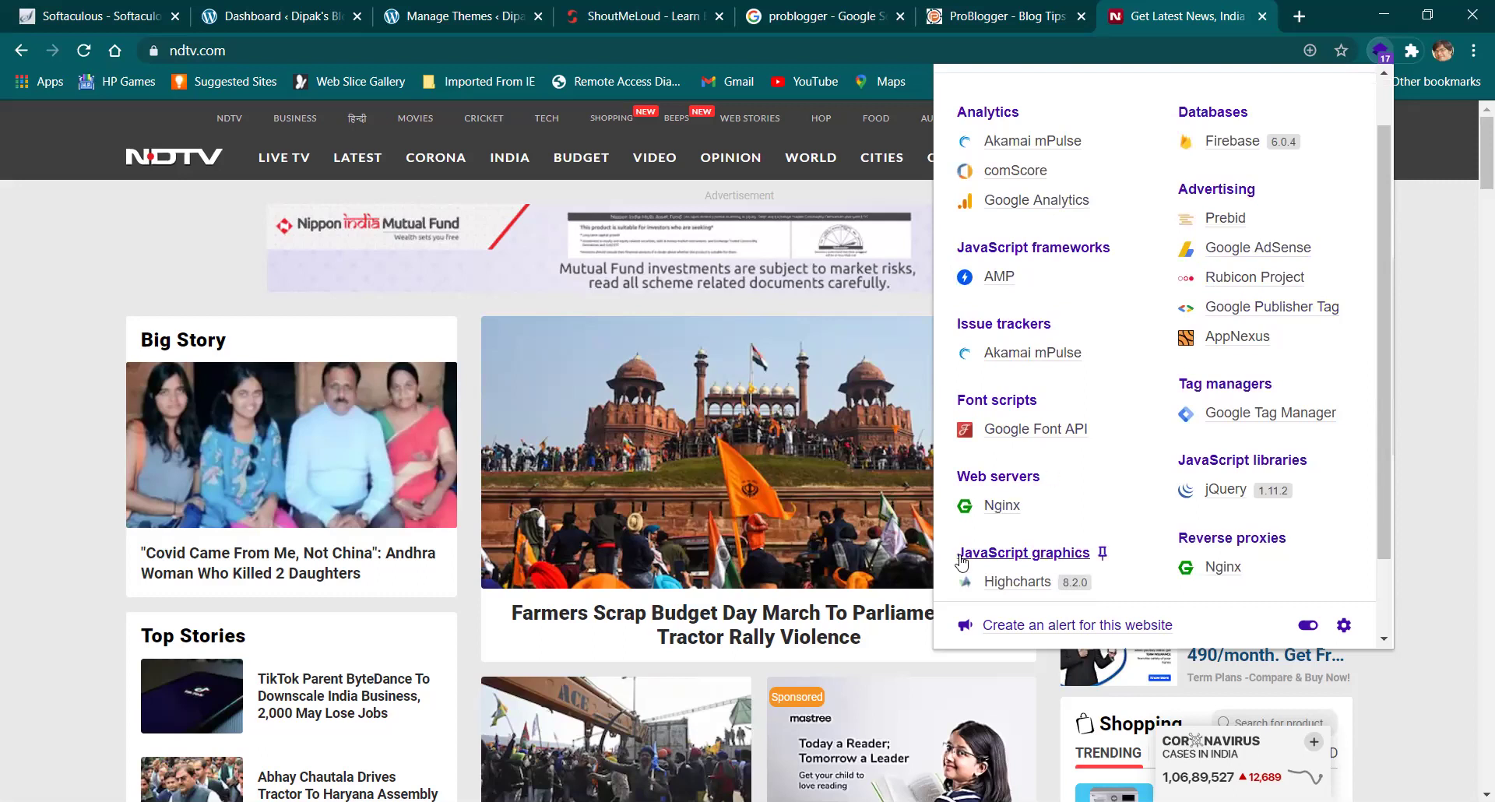
{"action": "scroll", "coordinate": [962, 559], "scroll_direction": "down", "scroll_amount": 1}
{"action": "scroll", "coordinate": [1013, 389], "scroll_direction": "up", "scroll_amount": 2}
{"action": "left_click", "coordinate": [978, 13]}
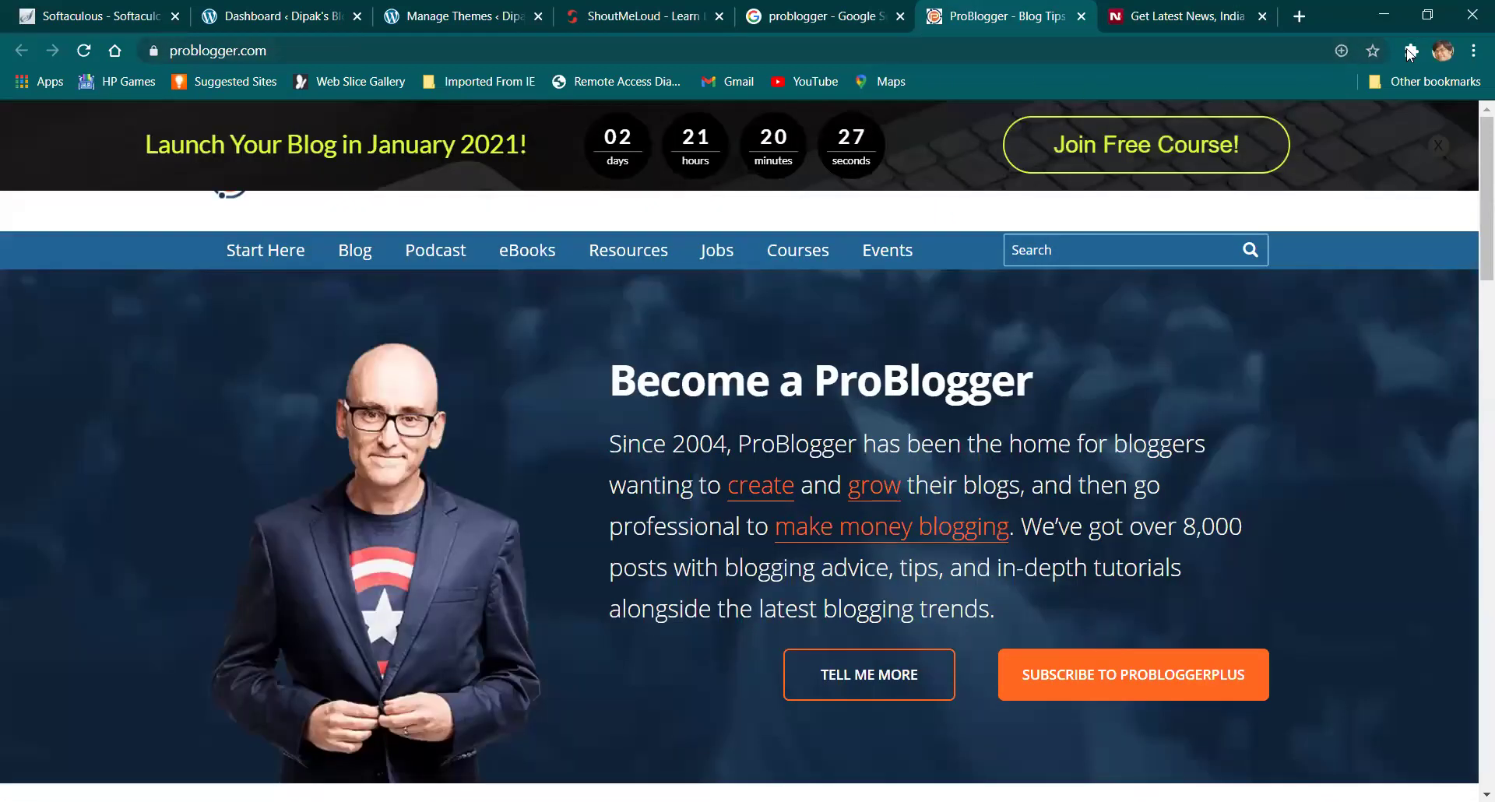
{"action": "left_click", "coordinate": [1411, 50]}
{"action": "scroll", "coordinate": [1227, 444], "scroll_direction": "down", "scroll_amount": 5}
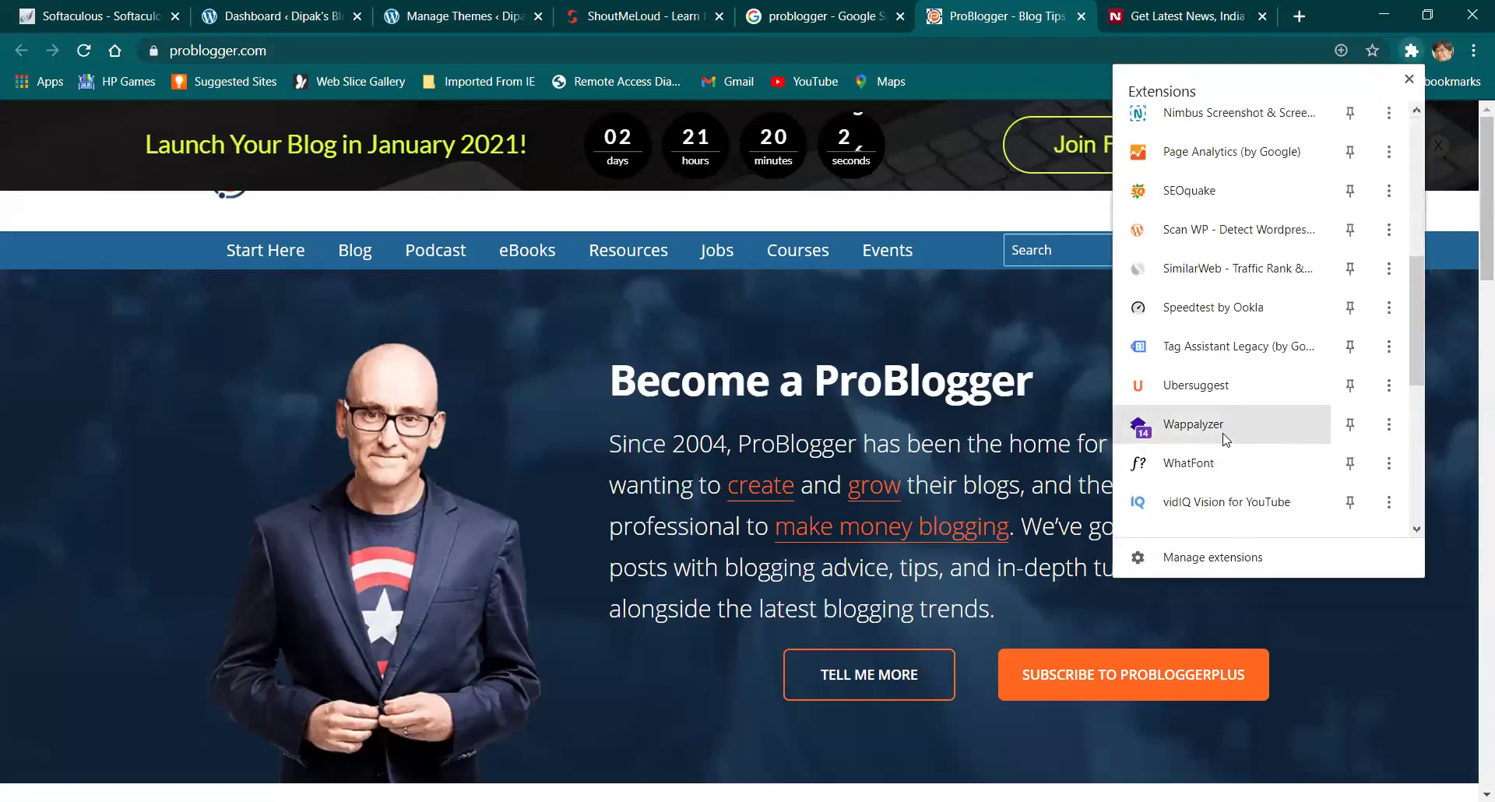
{"action": "left_click", "coordinate": [1225, 442]}
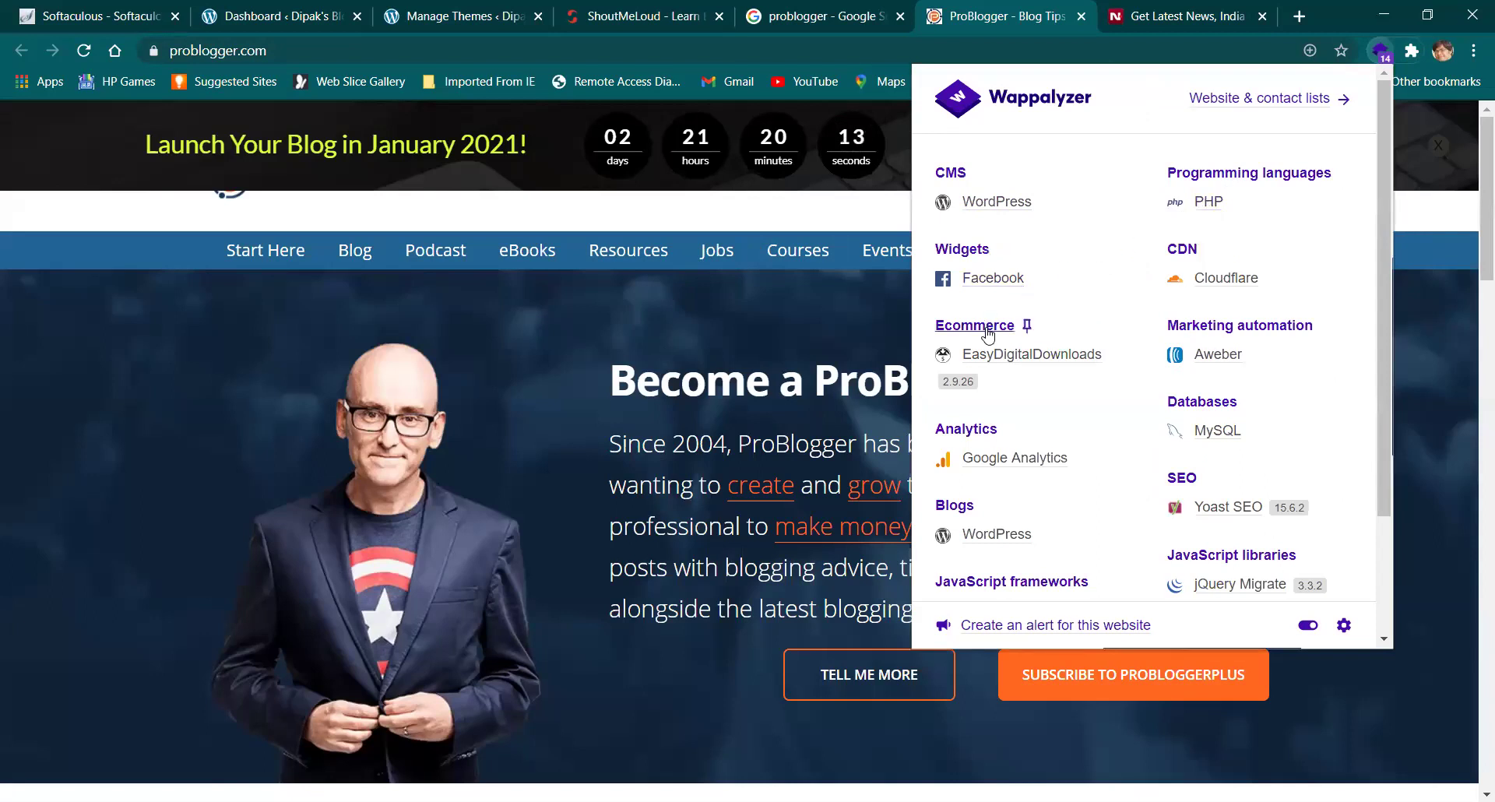
{"action": "scroll", "coordinate": [970, 293], "scroll_direction": "down", "scroll_amount": 2}
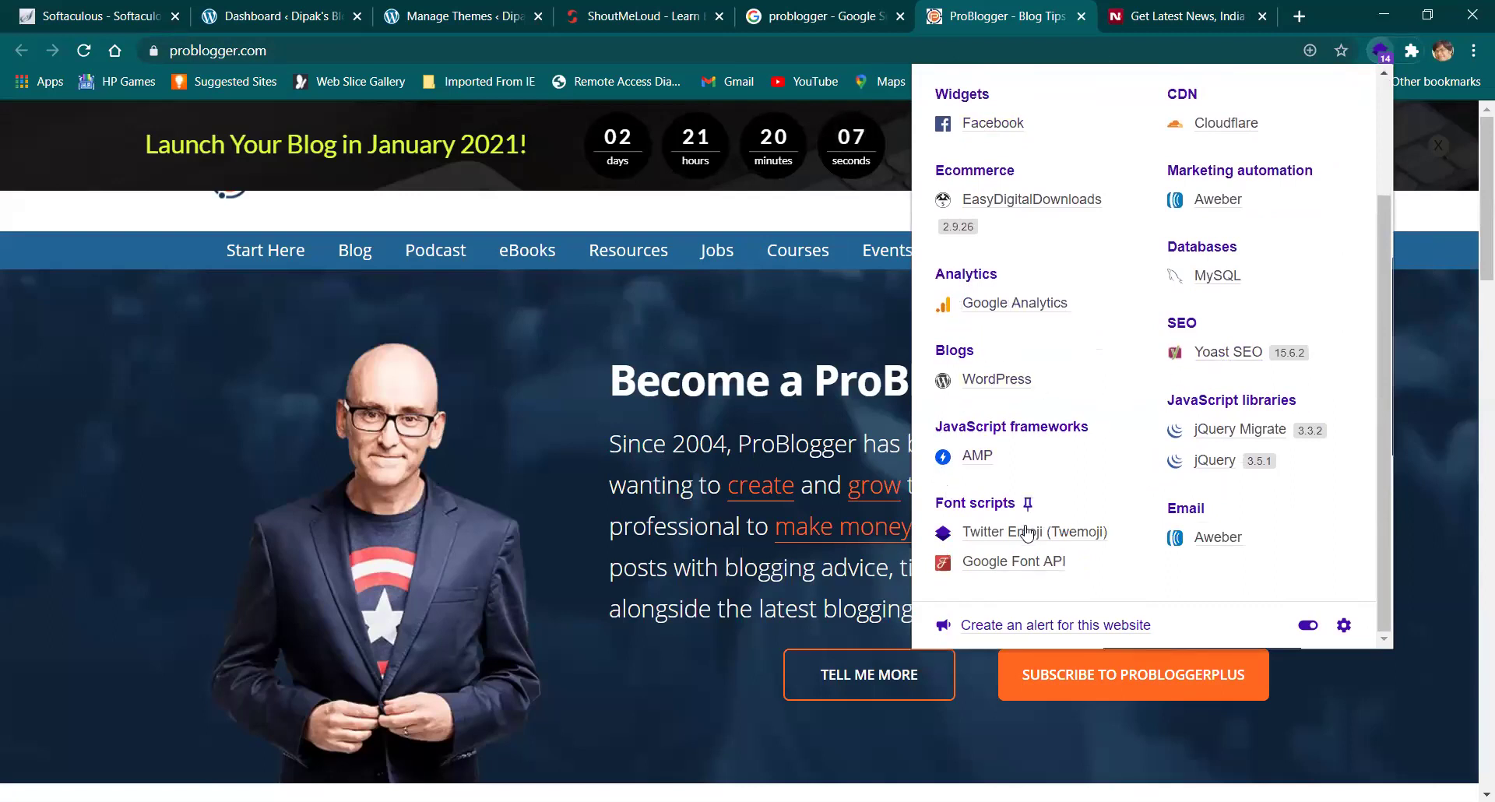
{"action": "scroll", "coordinate": [1025, 312], "scroll_direction": "up", "scroll_amount": 2}
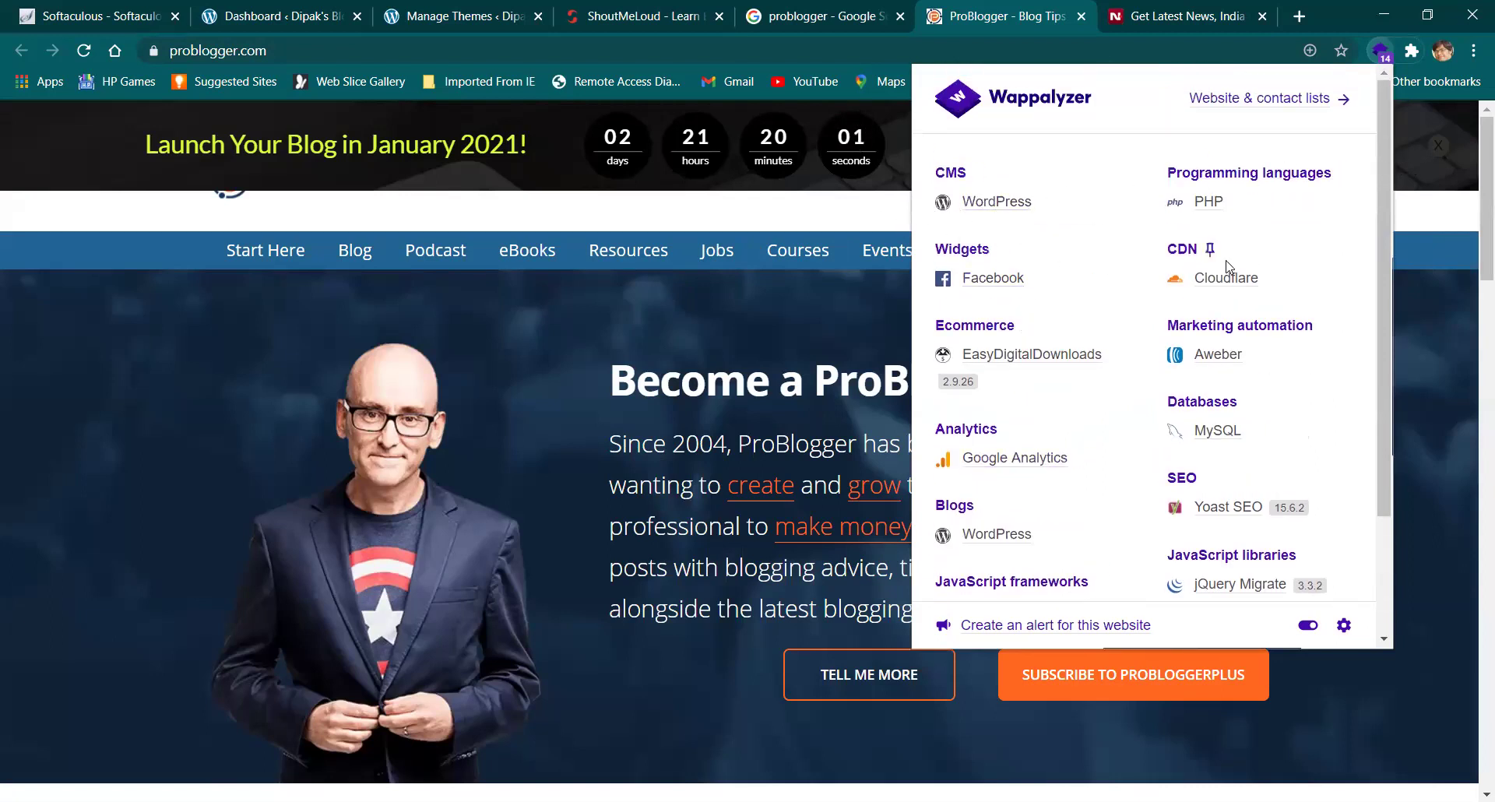
{"action": "left_click", "coordinate": [1411, 170]}
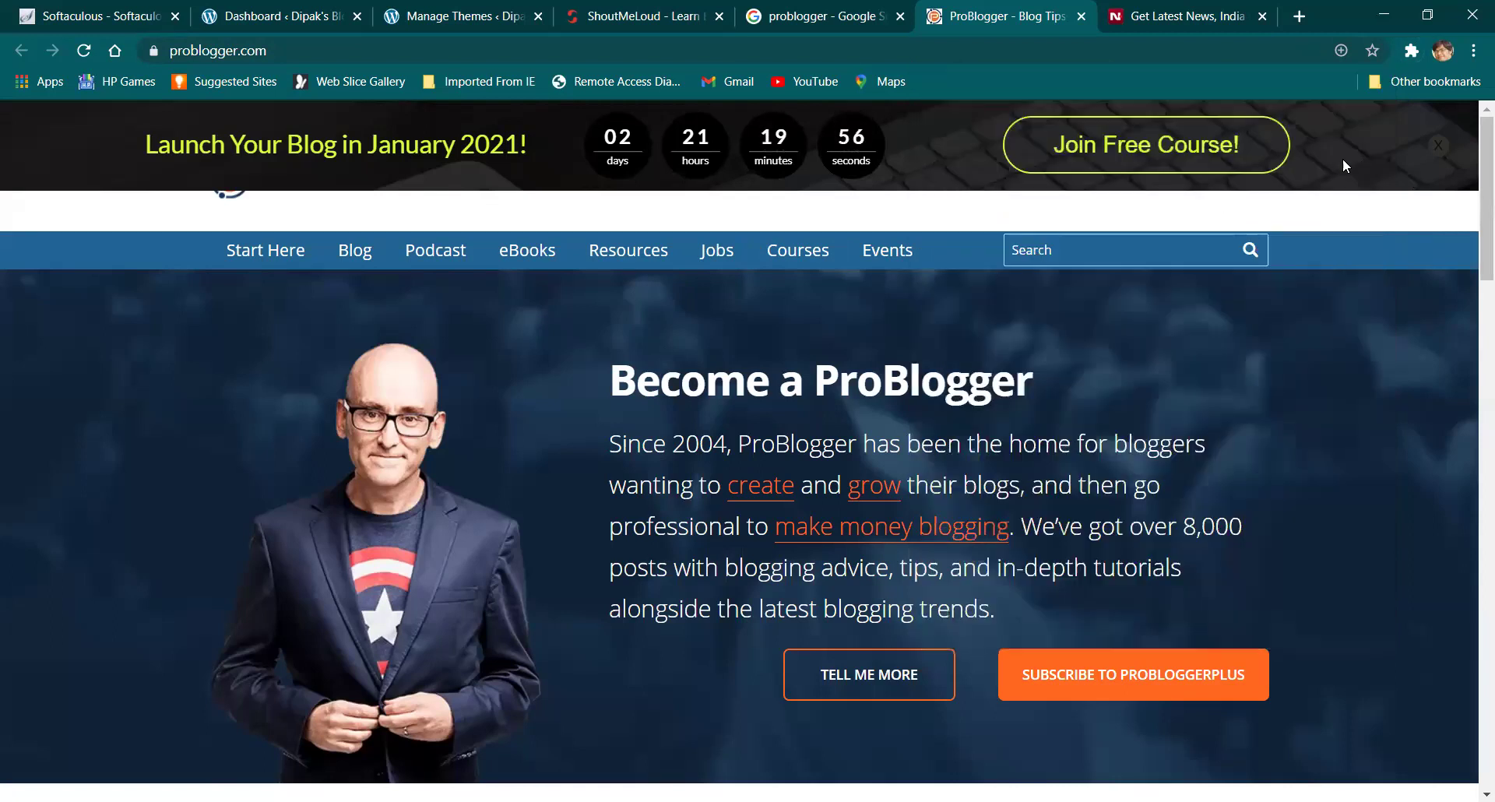
Switch to the problogger search results tab and glance through the extensions list
{"action": "left_click", "coordinate": [831, 18]}
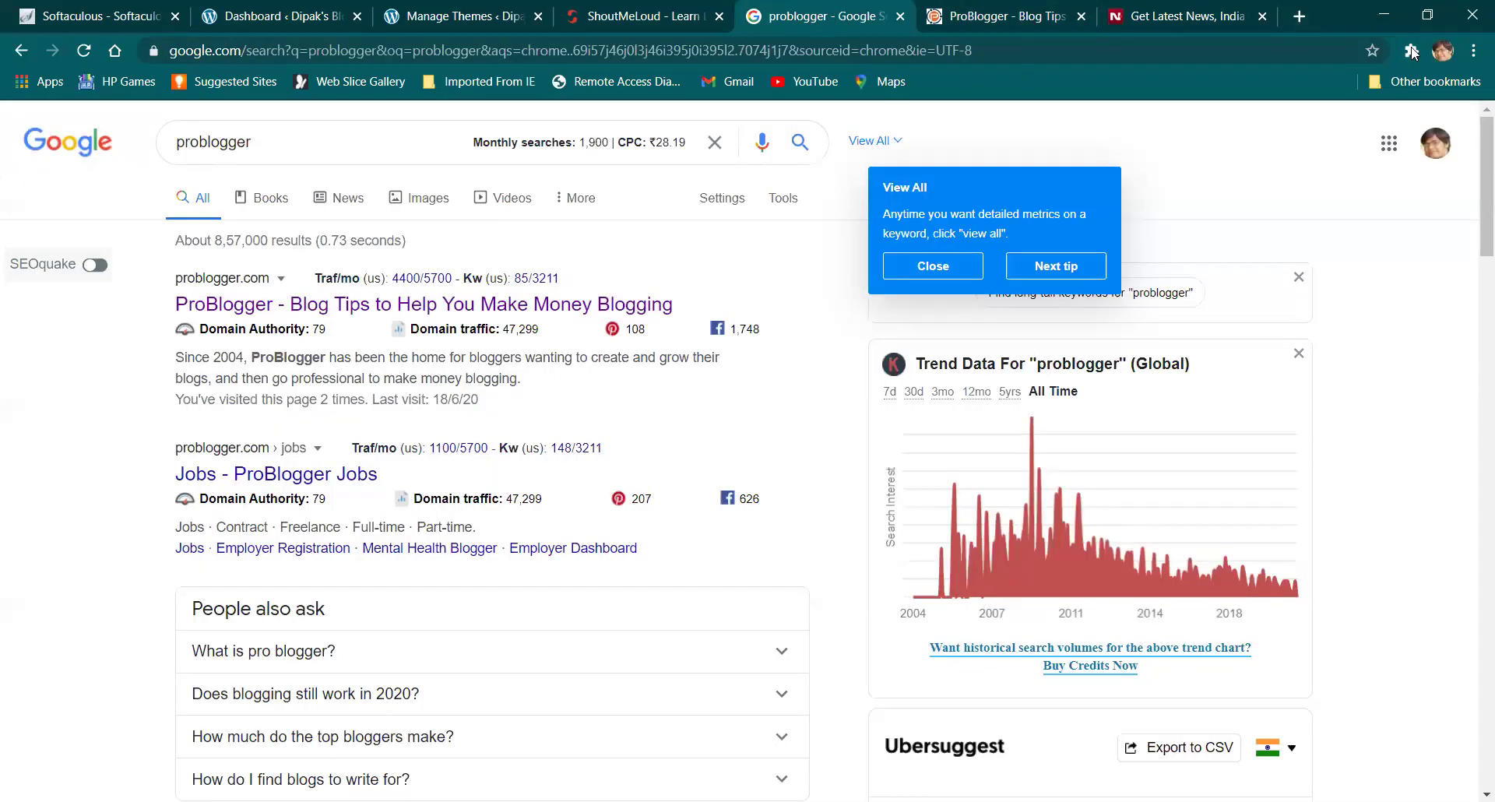
{"action": "left_click", "coordinate": [1411, 51]}
{"action": "scroll", "coordinate": [1244, 321], "scroll_direction": "down", "scroll_amount": 5}
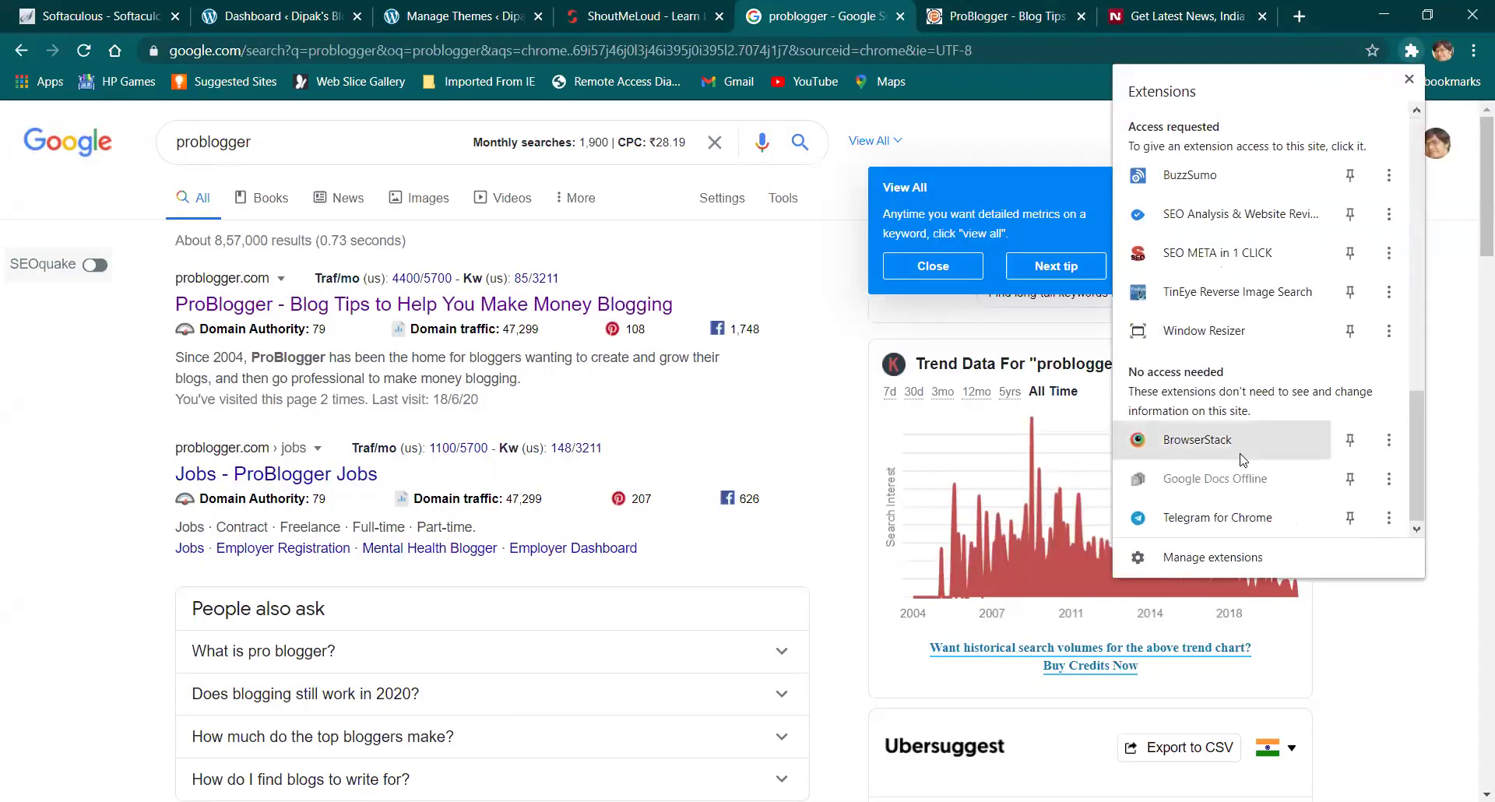
{"action": "scroll", "coordinate": [1244, 459], "scroll_direction": "up", "scroll_amount": 10}
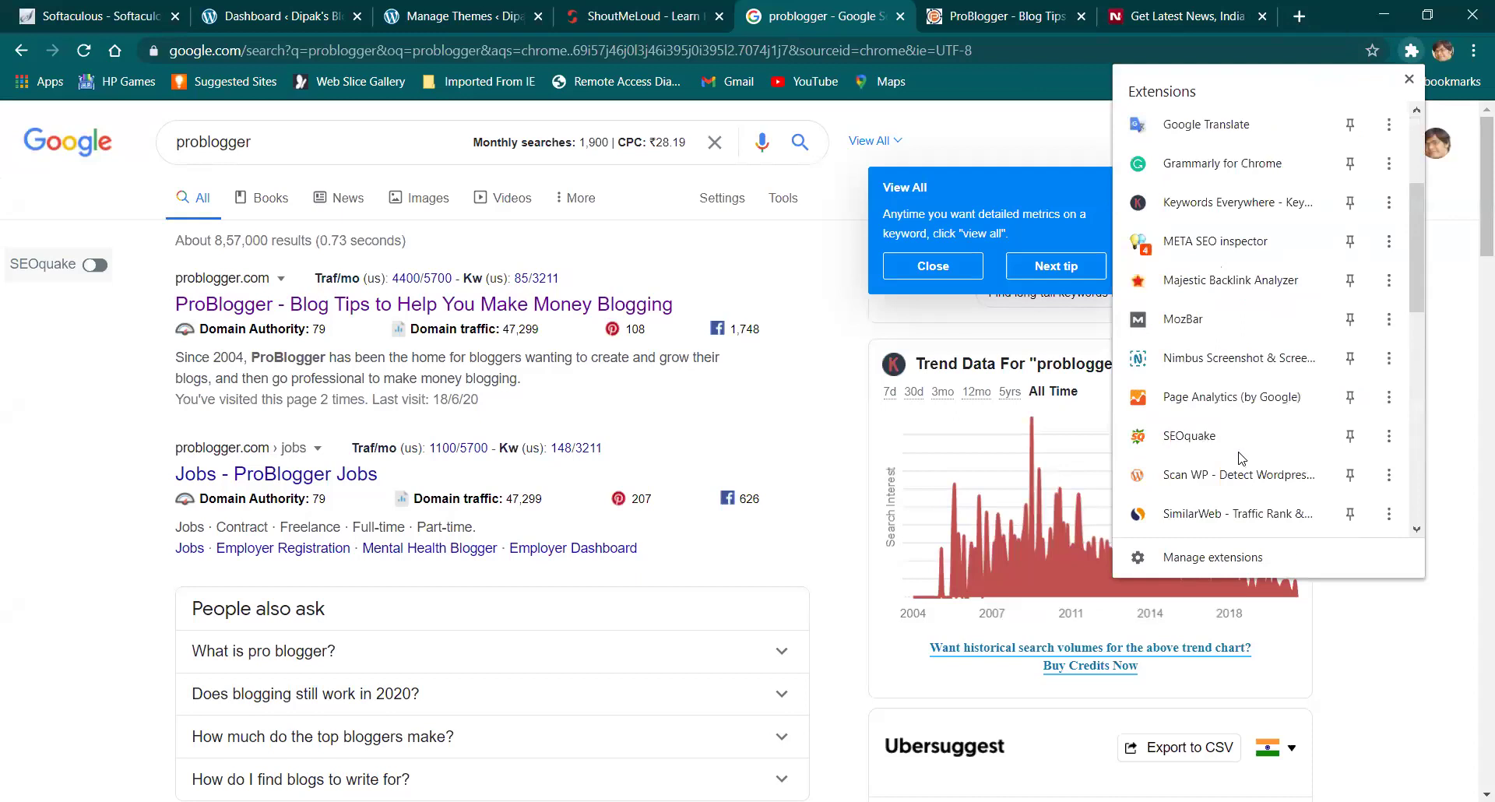
{"action": "left_click", "coordinate": [1055, 155]}
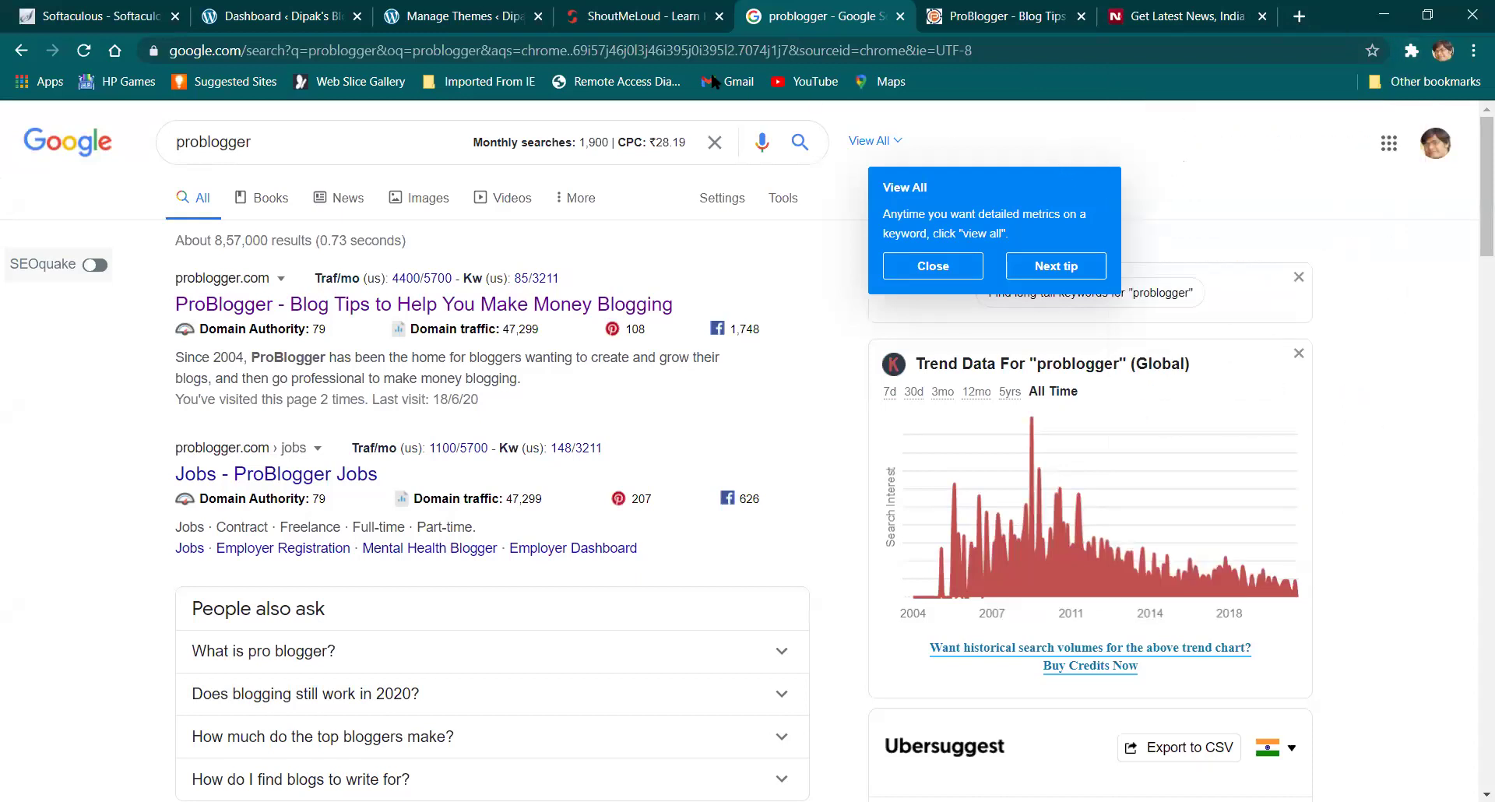
Switch to the blog's WordPress Dashboard tab, checking and closing the extensions list there
{"action": "left_click", "coordinate": [315, 9]}
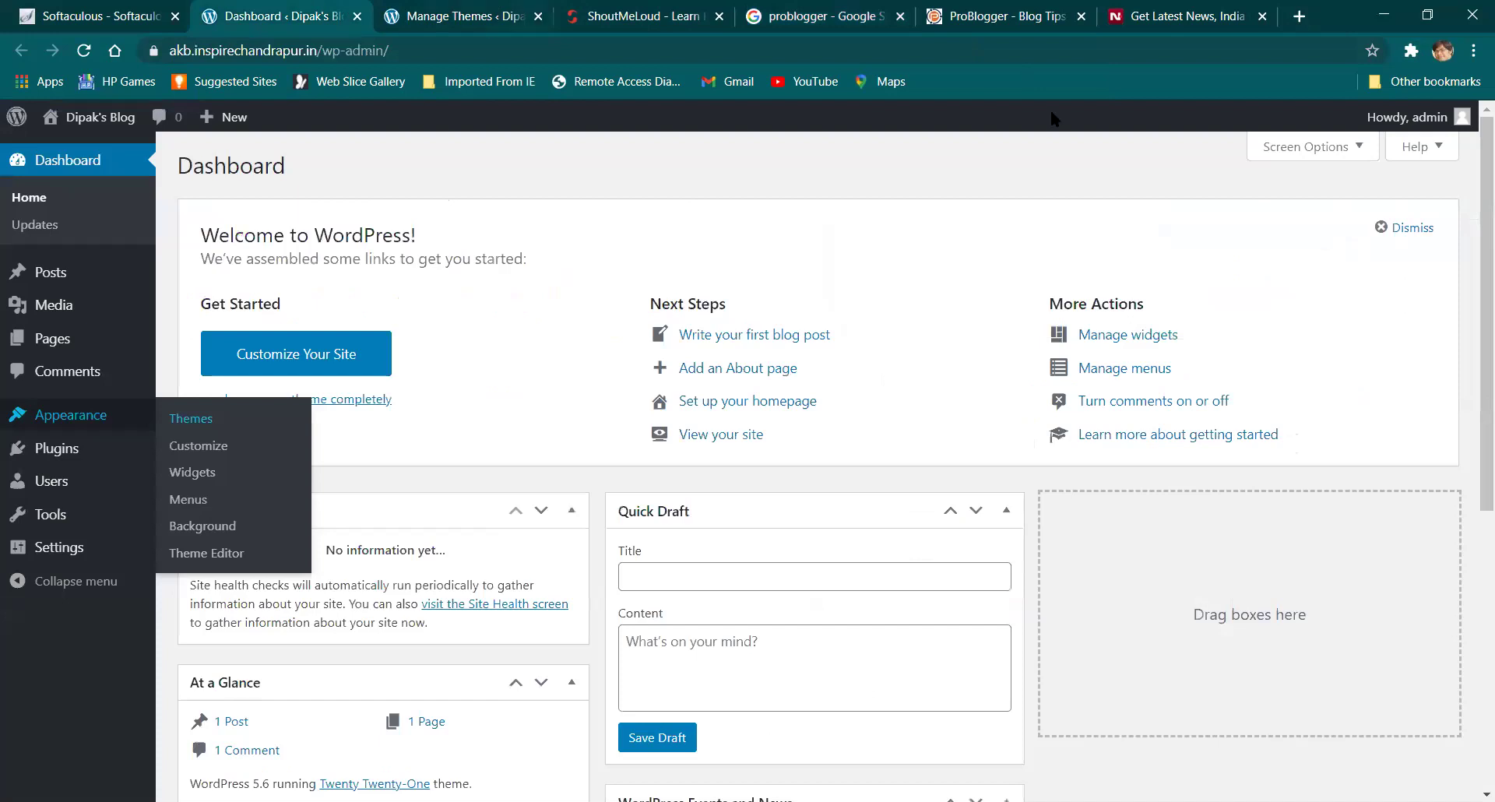
{"action": "left_click", "coordinate": [1411, 50]}
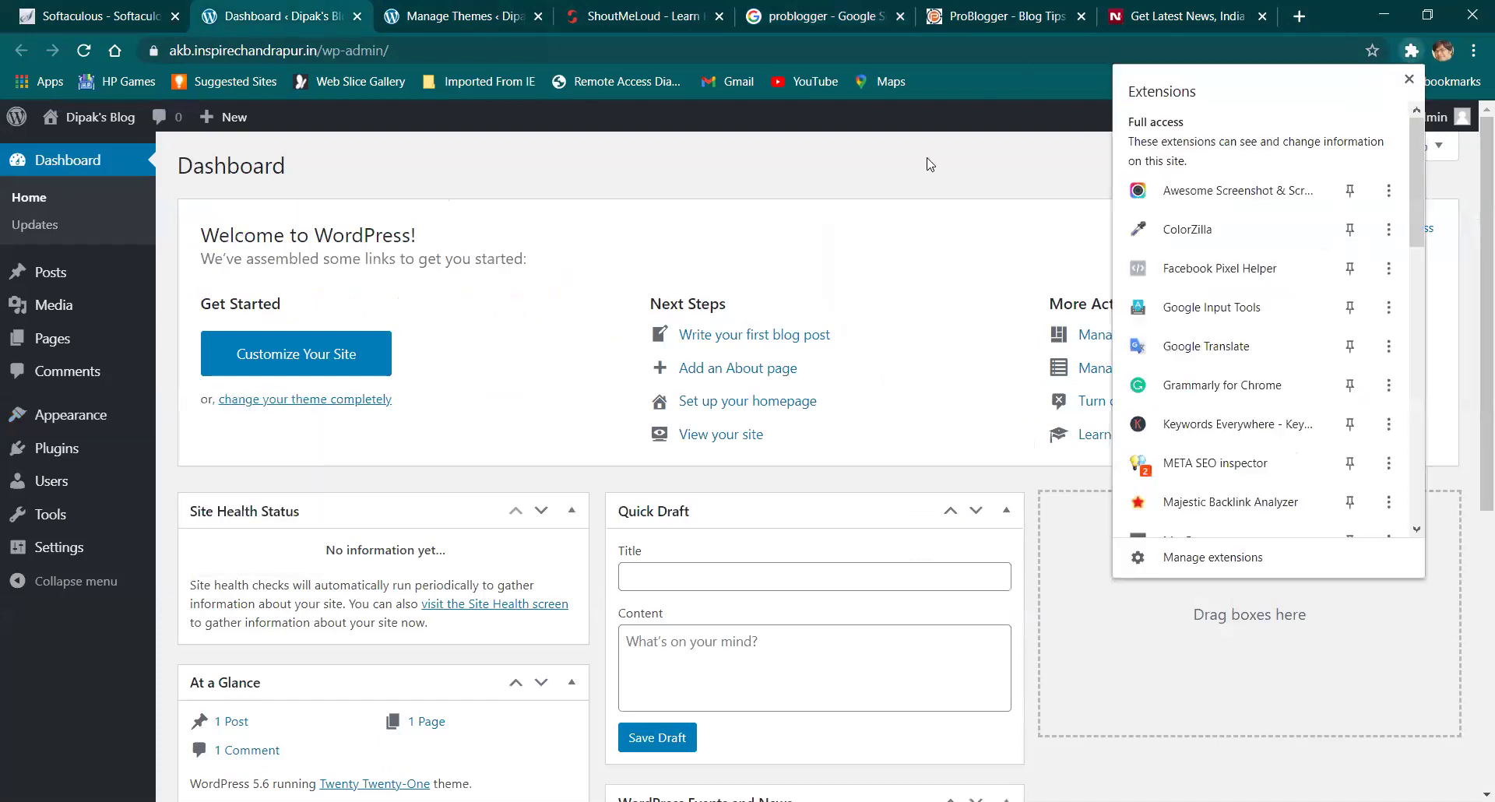
{"action": "scroll", "coordinate": [1235, 260], "scroll_direction": "down", "scroll_amount": 5}
{"action": "scroll", "coordinate": [1238, 267], "scroll_direction": "down", "scroll_amount": 2}
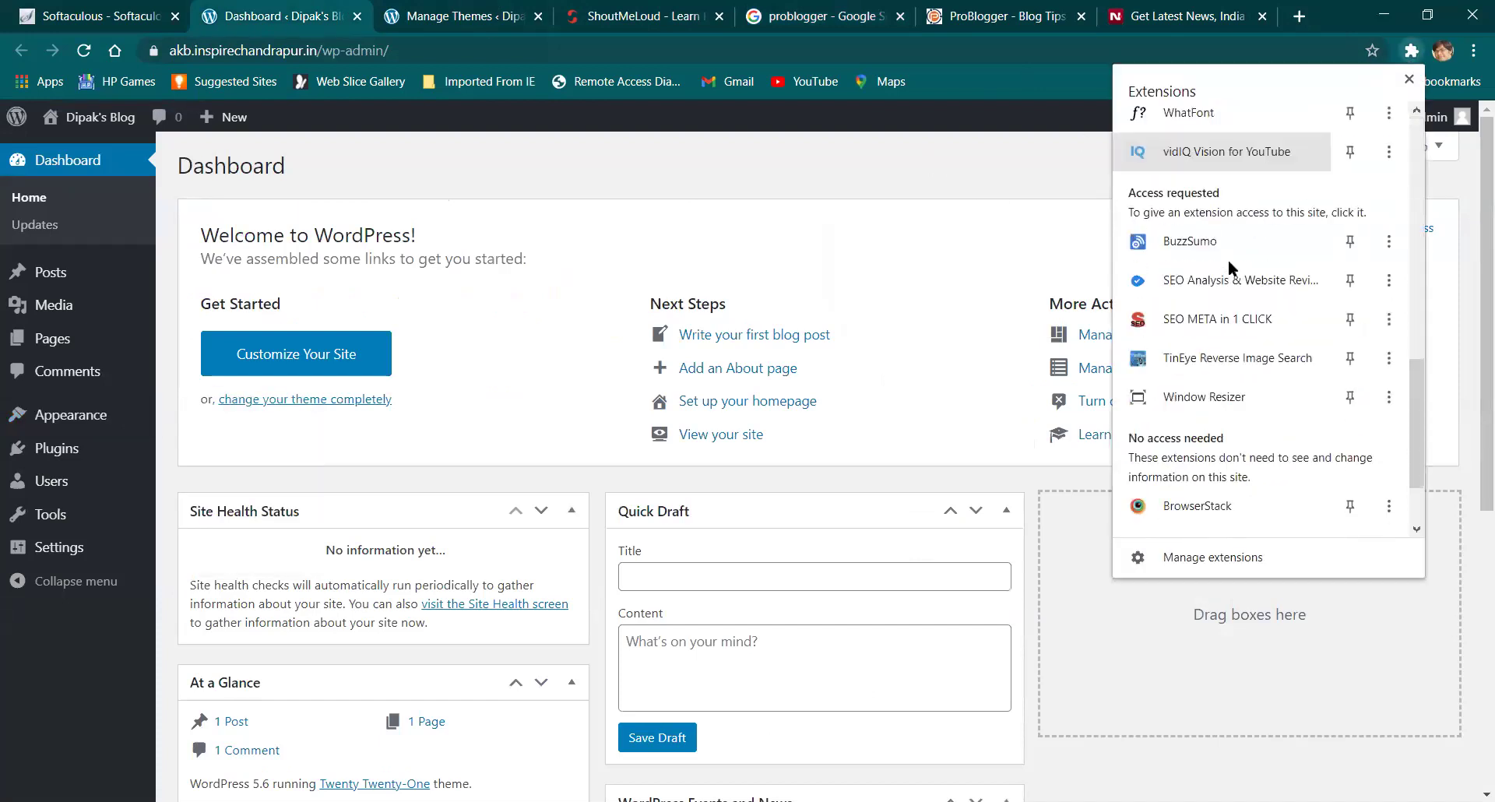
{"action": "scroll", "coordinate": [1229, 267], "scroll_direction": "down", "scroll_amount": 3}
{"action": "scroll", "coordinate": [1184, 330], "scroll_direction": "up", "scroll_amount": 5}
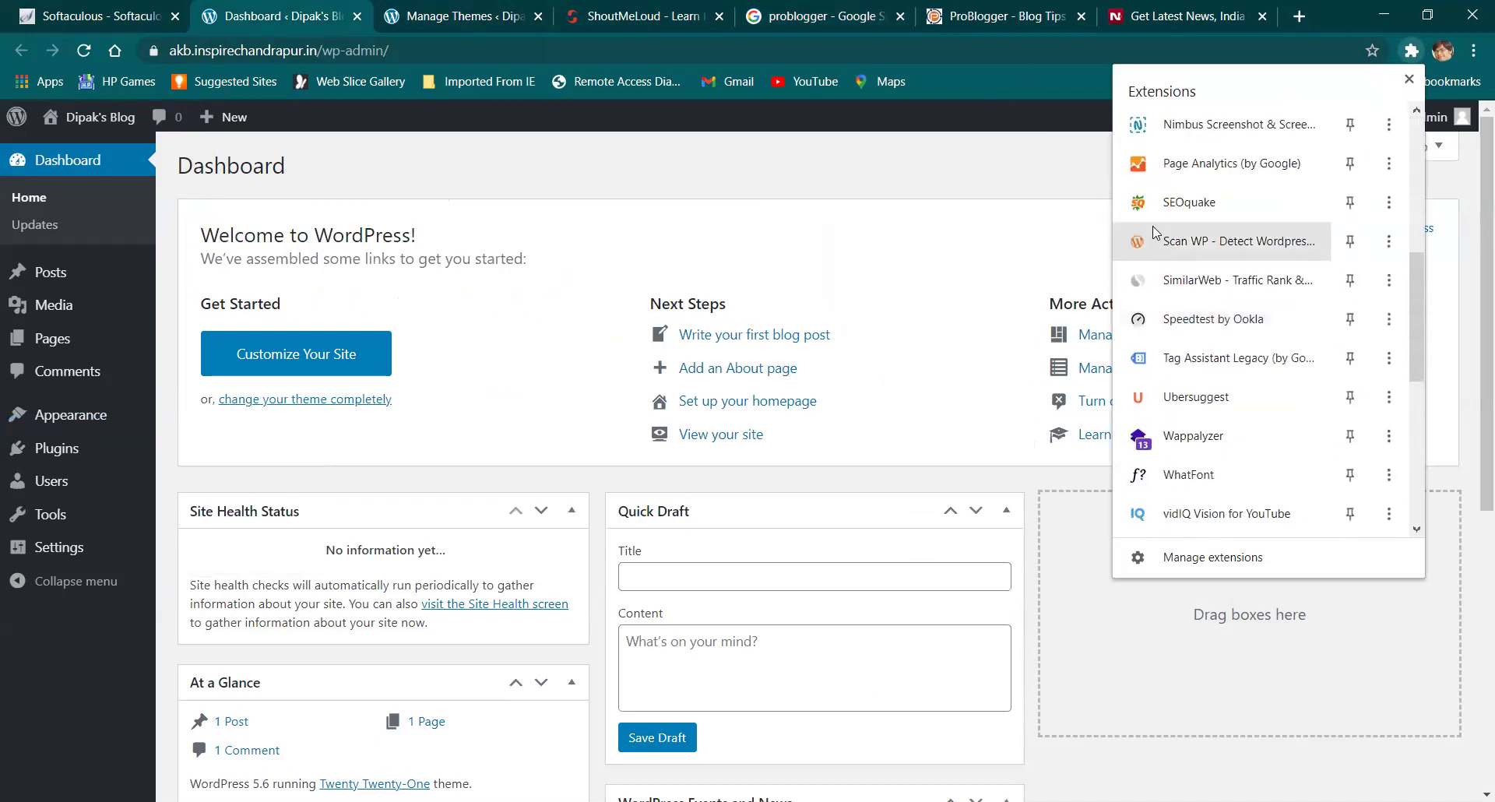
{"action": "left_click", "coordinate": [984, 166]}
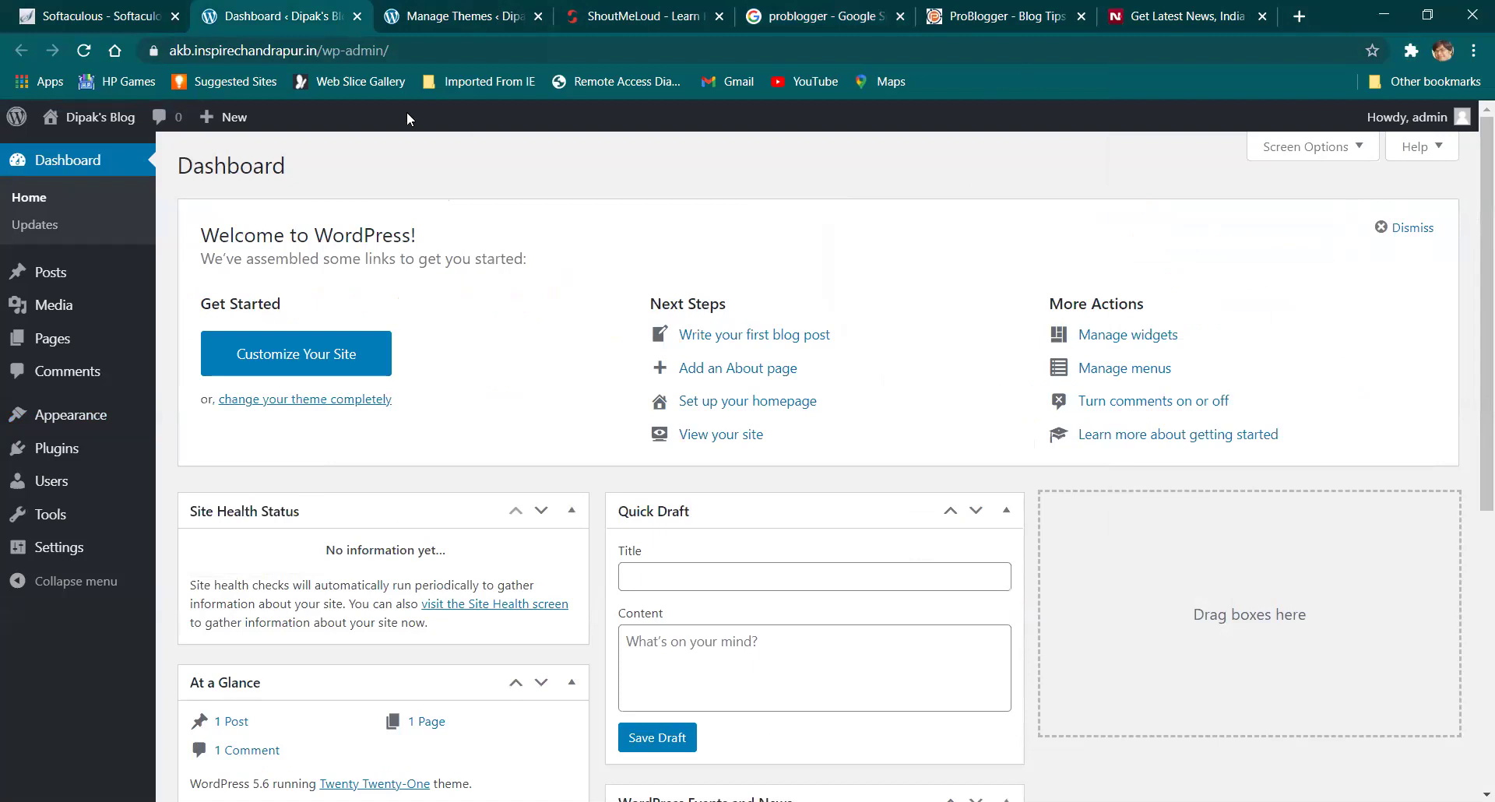
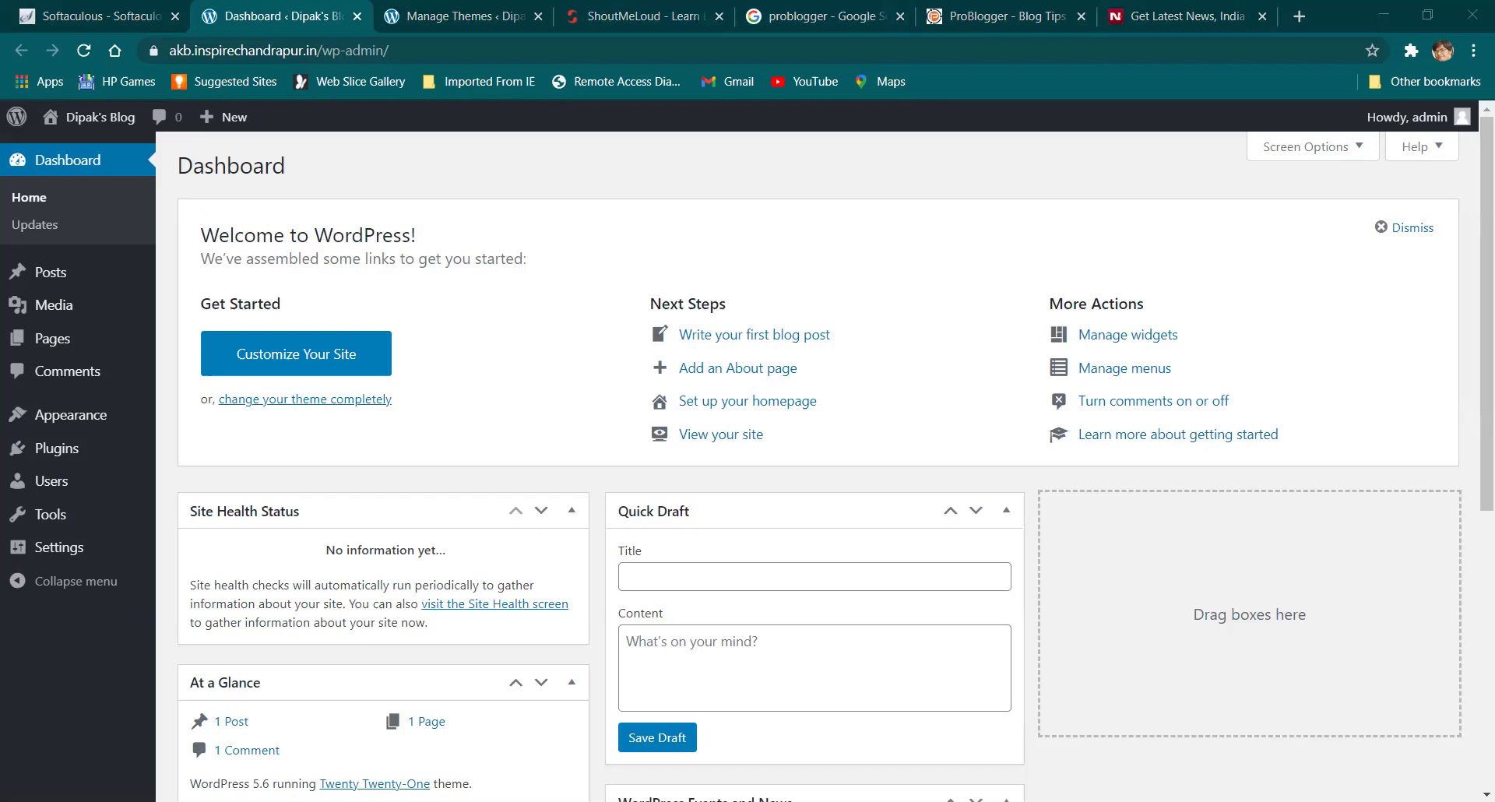
Close the ProBlogger, NDTV, problogger search results and ShoutMeLoud tabs
{"action": "left_click", "coordinate": [991, 10]}
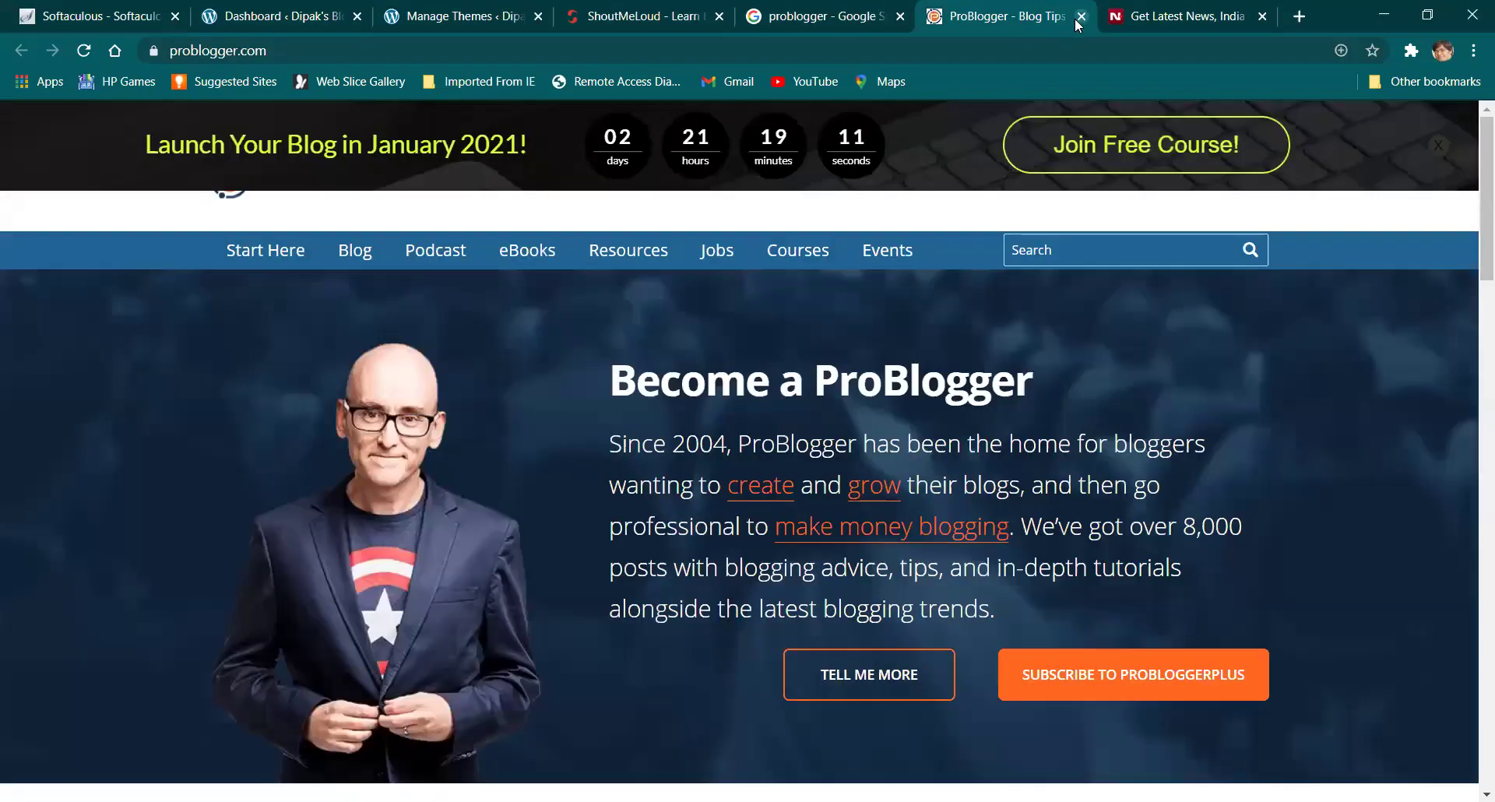
{"action": "left_click", "coordinate": [1081, 16]}
{"action": "left_click", "coordinate": [1081, 16]}
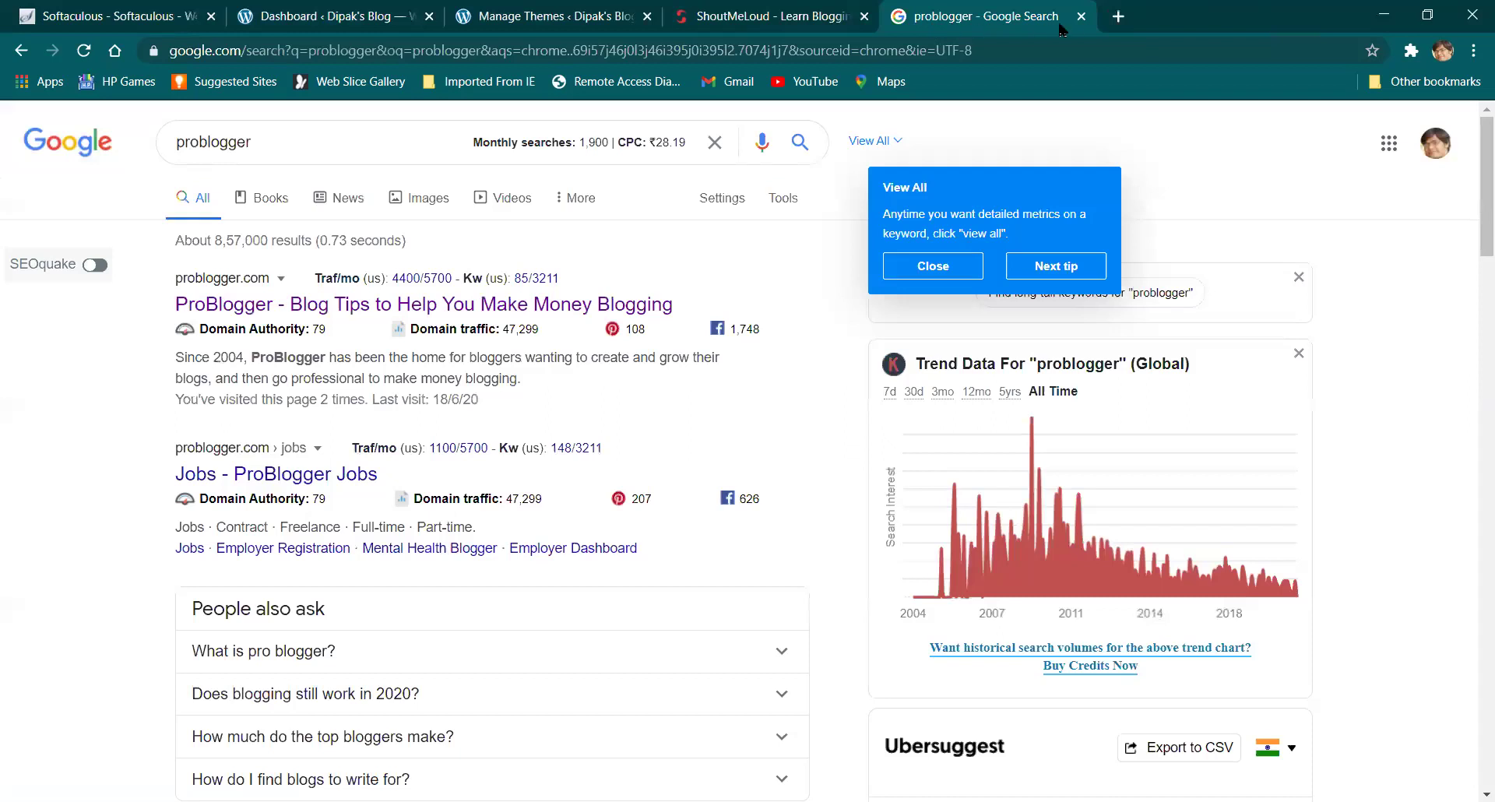
{"action": "left_click", "coordinate": [1081, 15]}
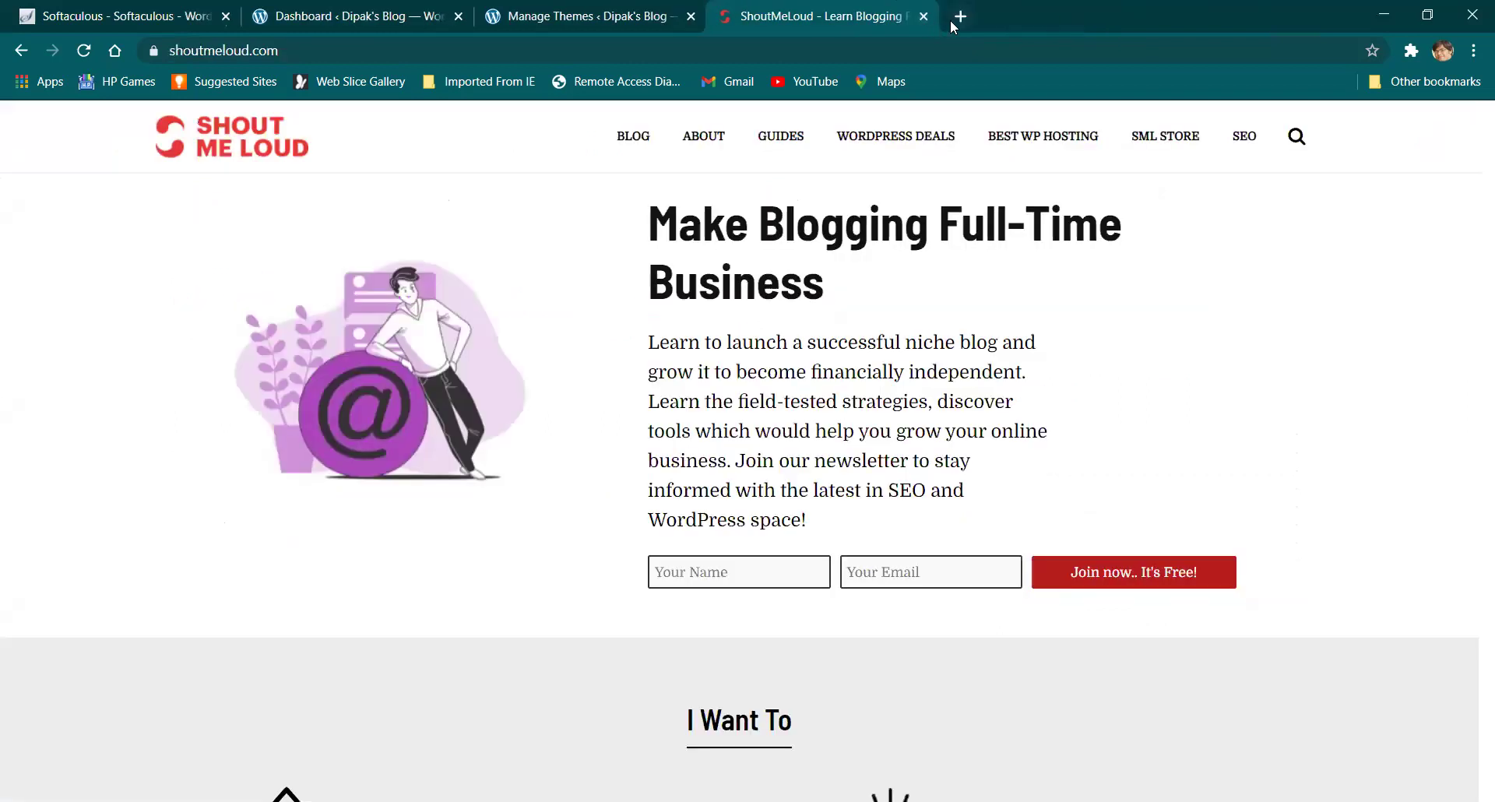
{"action": "left_click", "coordinate": [923, 15]}
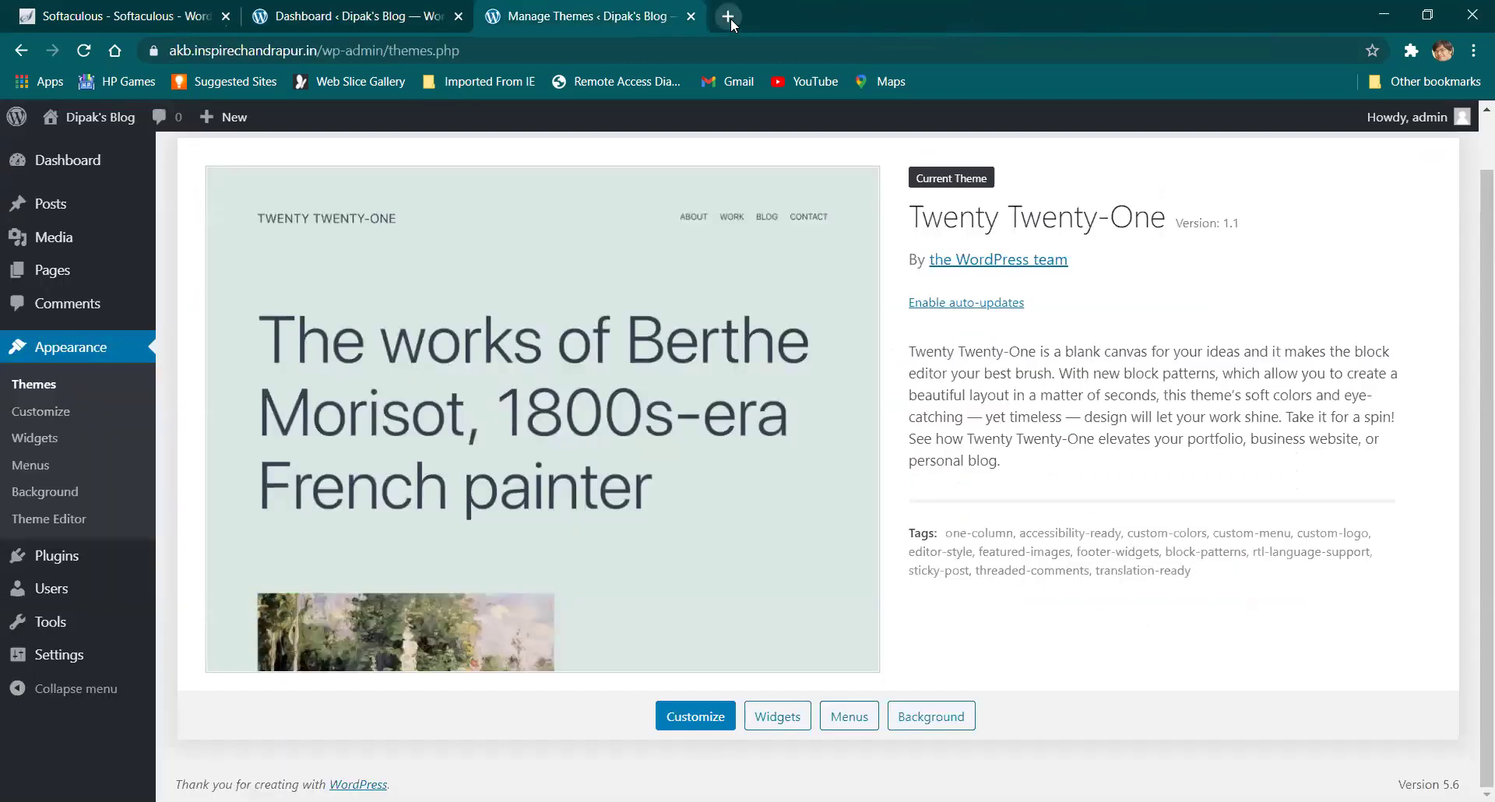
Search Google for 'master blogging' in a new tab
{"action": "left_click", "coordinate": [728, 17]}
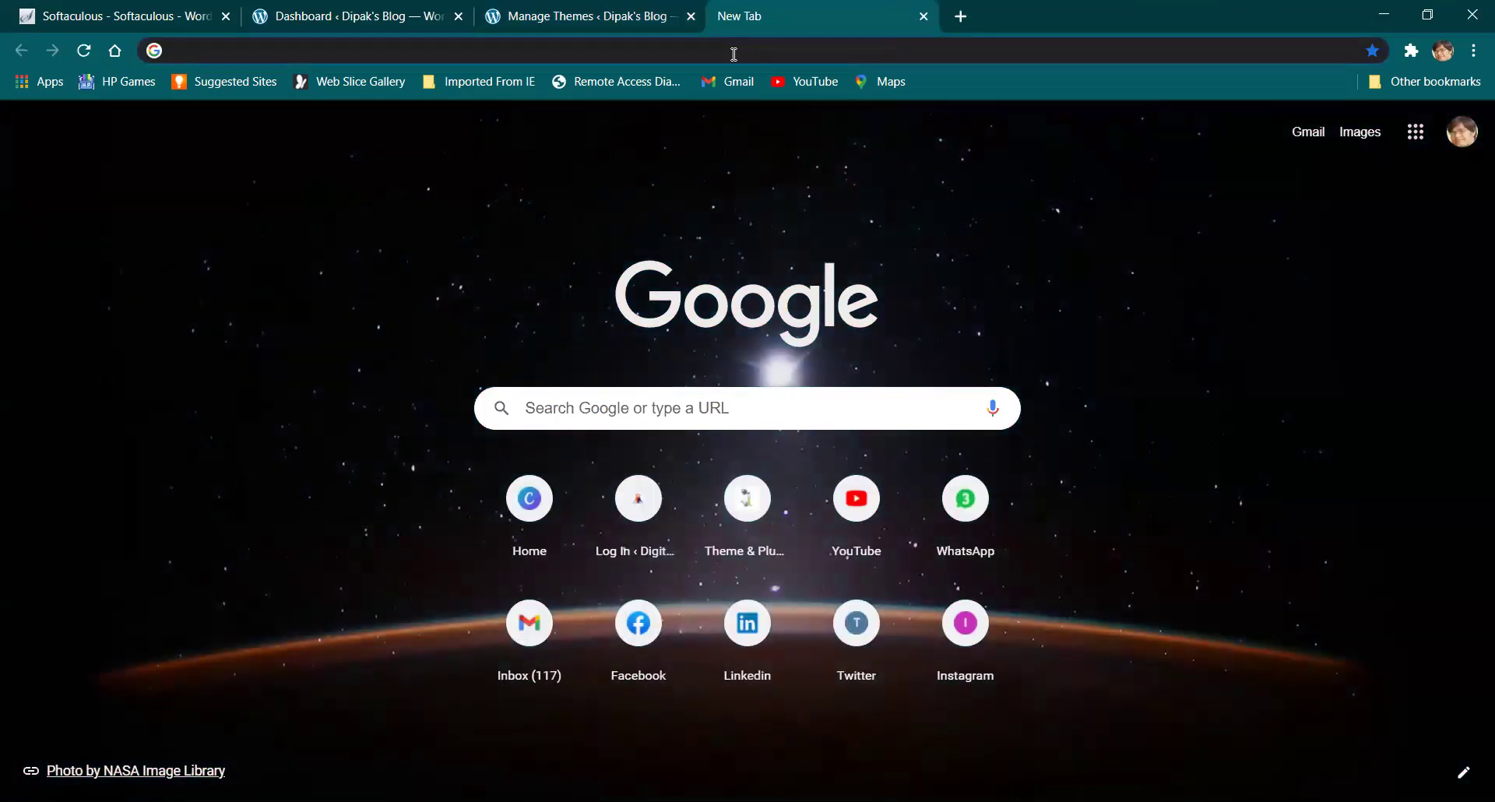
{"action": "type", "text": "a"}
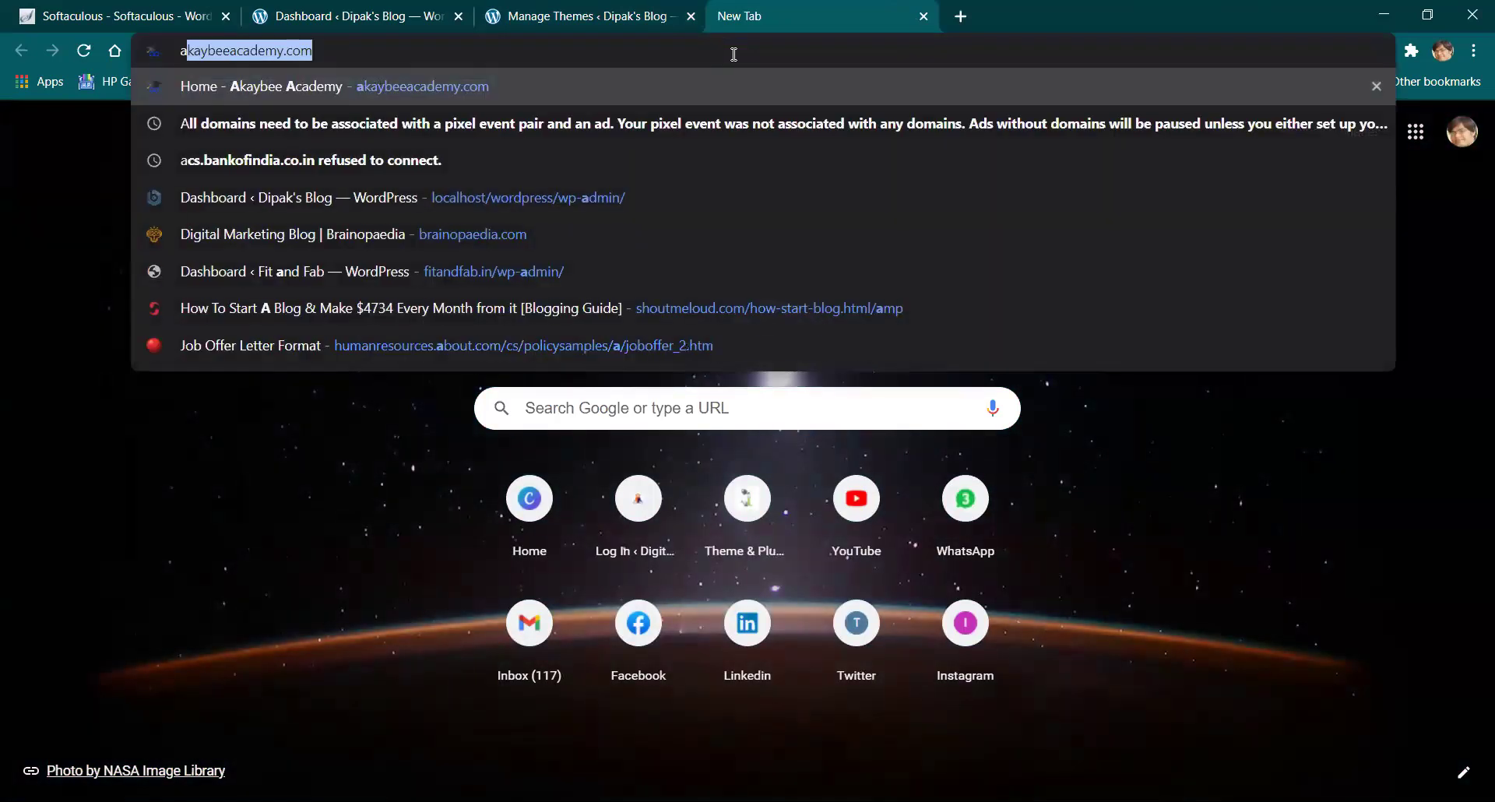
{"action": "key", "text": "BackSpace"}
{"action": "key", "text": "BackSpace"}
{"action": "type", "text": "b"}
{"action": "key", "text": "BackSpace"}
{"action": "type", "text": "mas"}
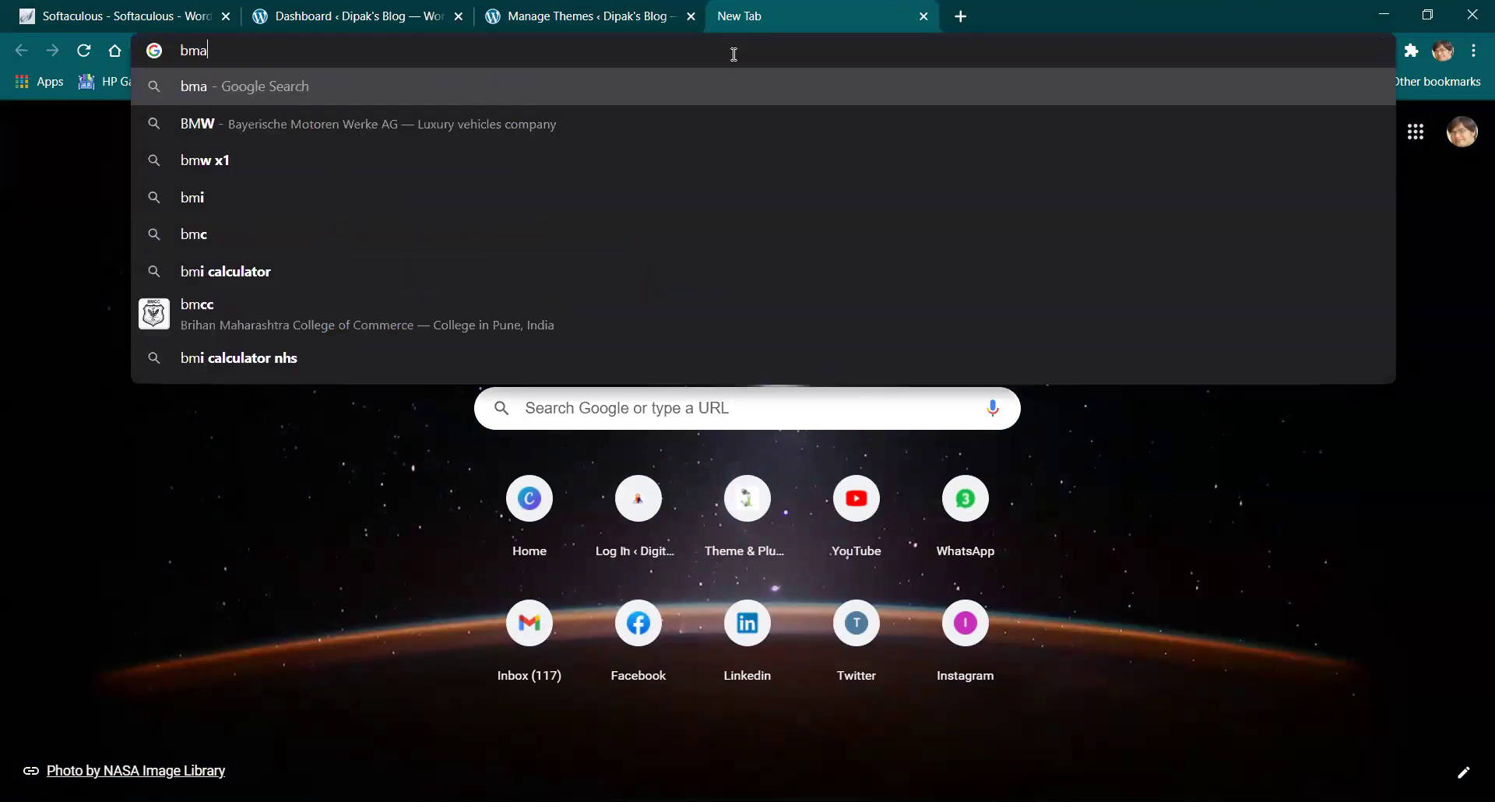
{"action": "type", "text": "ter"}
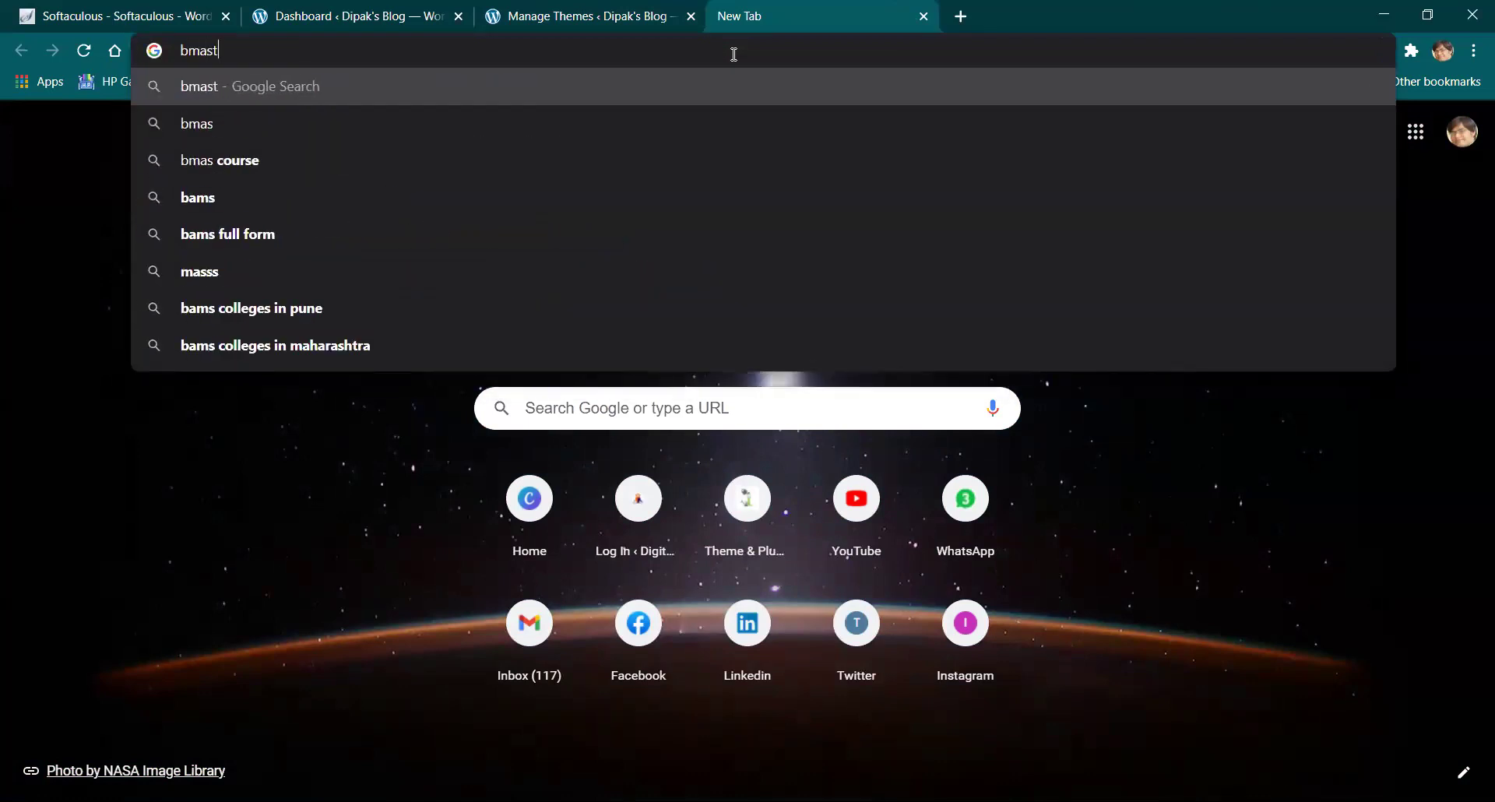
{"action": "key", "text": "ctrl+a"}
{"action": "key", "text": "BackSpace"}
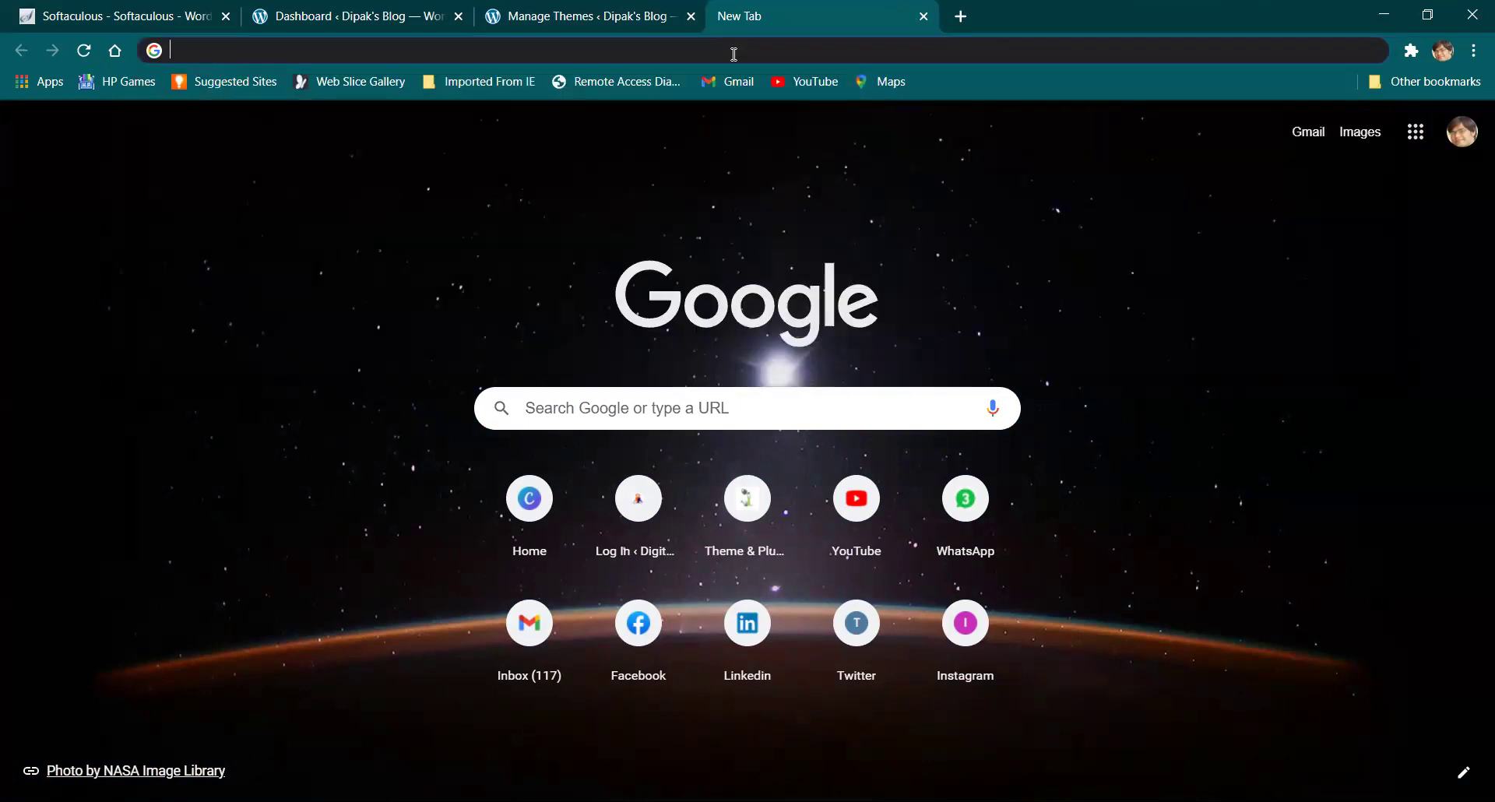
{"action": "type", "text": "mast"}
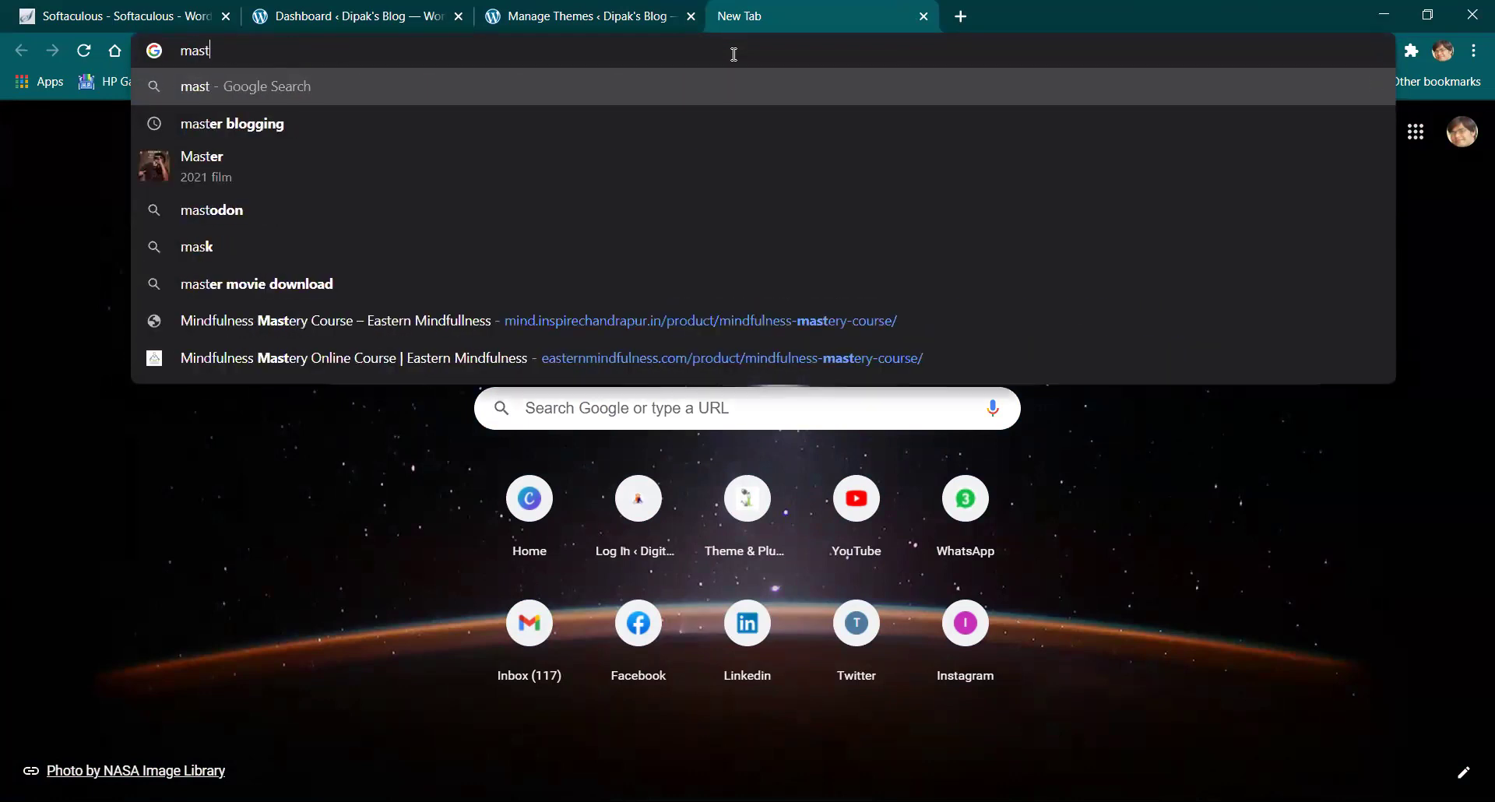
{"action": "type", "text": "erb"}
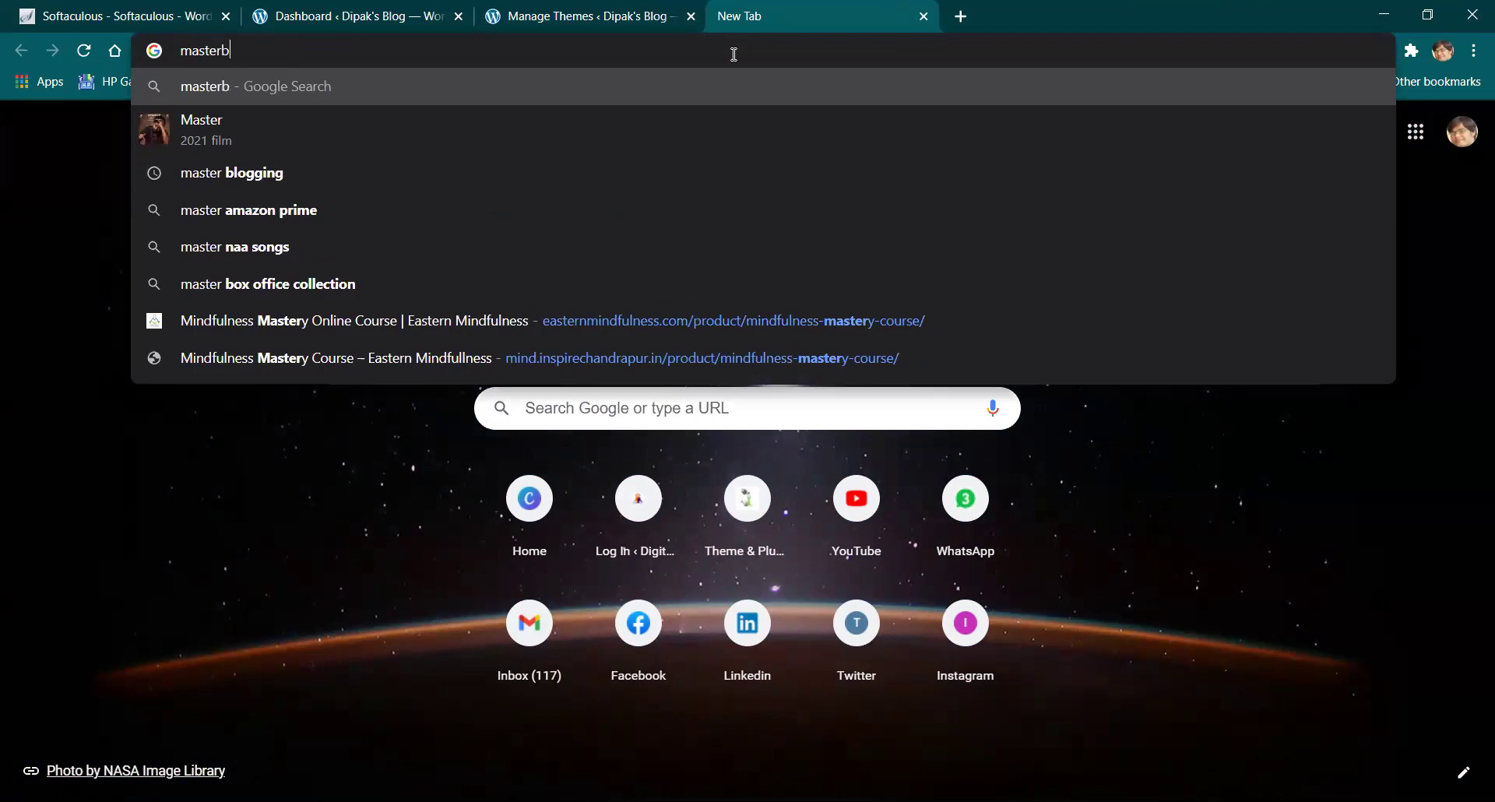
{"action": "type", "text": "lo"}
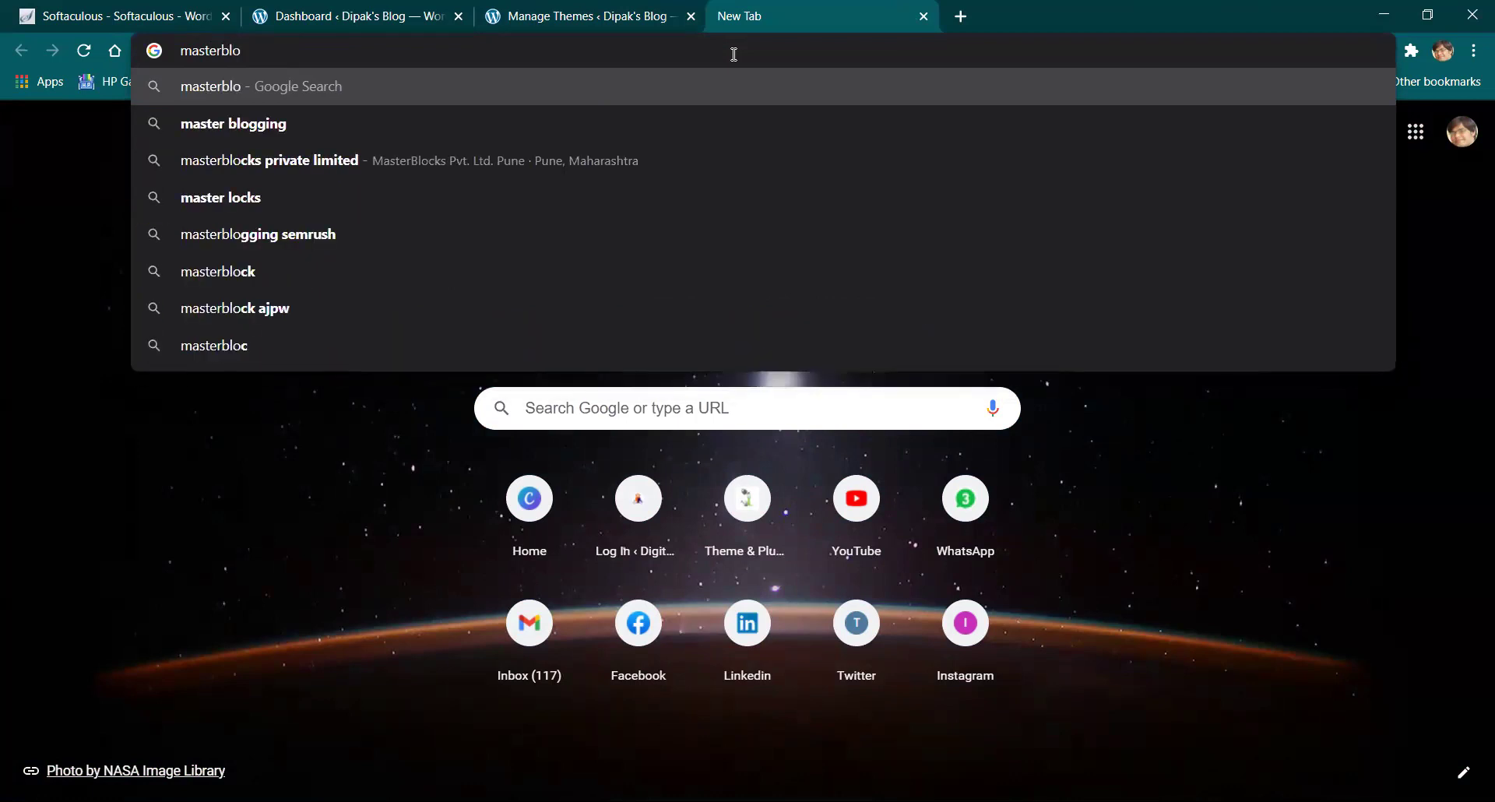
{"action": "key", "text": "Down"}
{"action": "key", "text": "Return"}
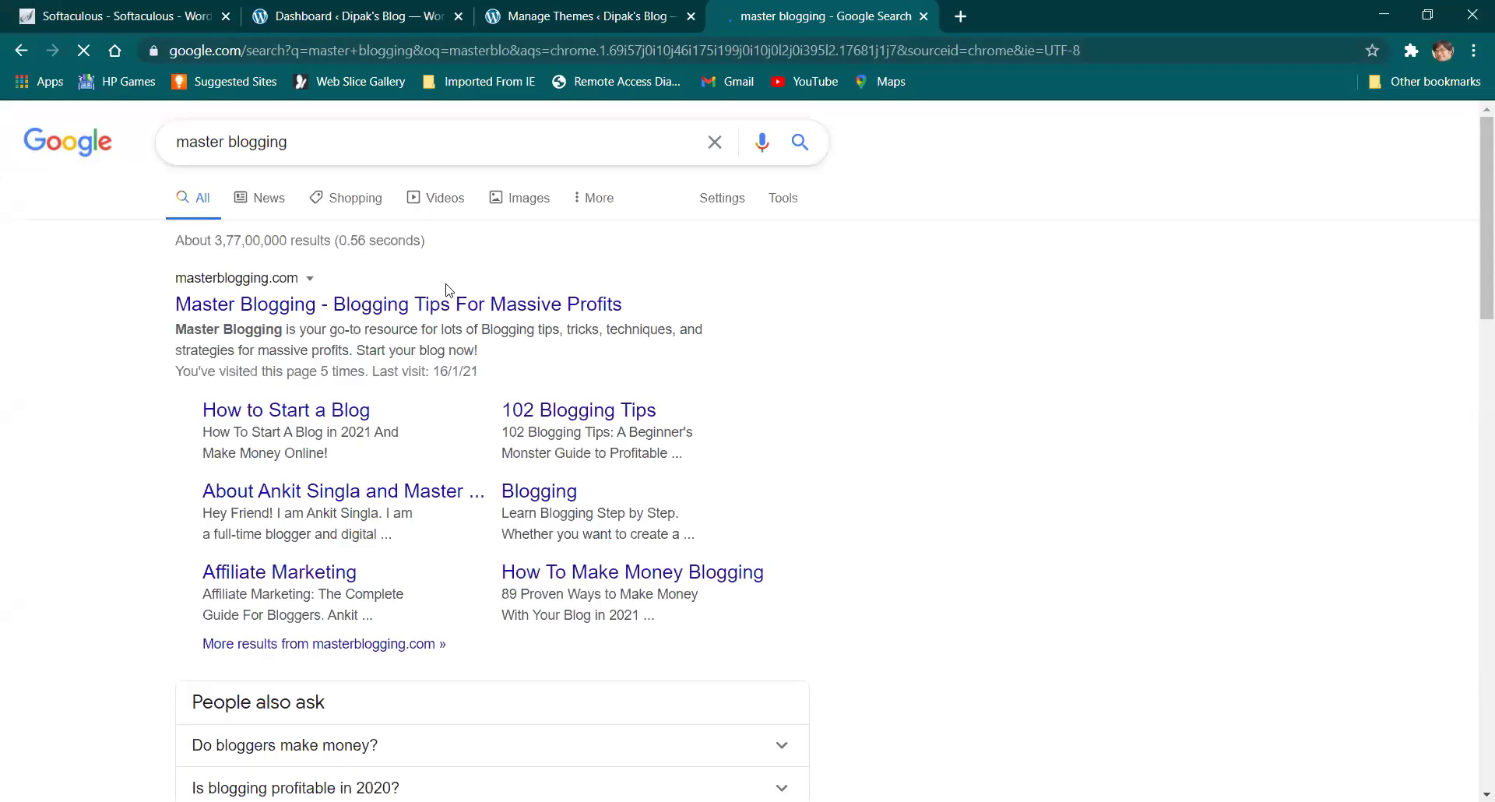
Open masterblogging.com from the results and launch Scan WP on it
{"action": "left_click", "coordinate": [447, 294]}
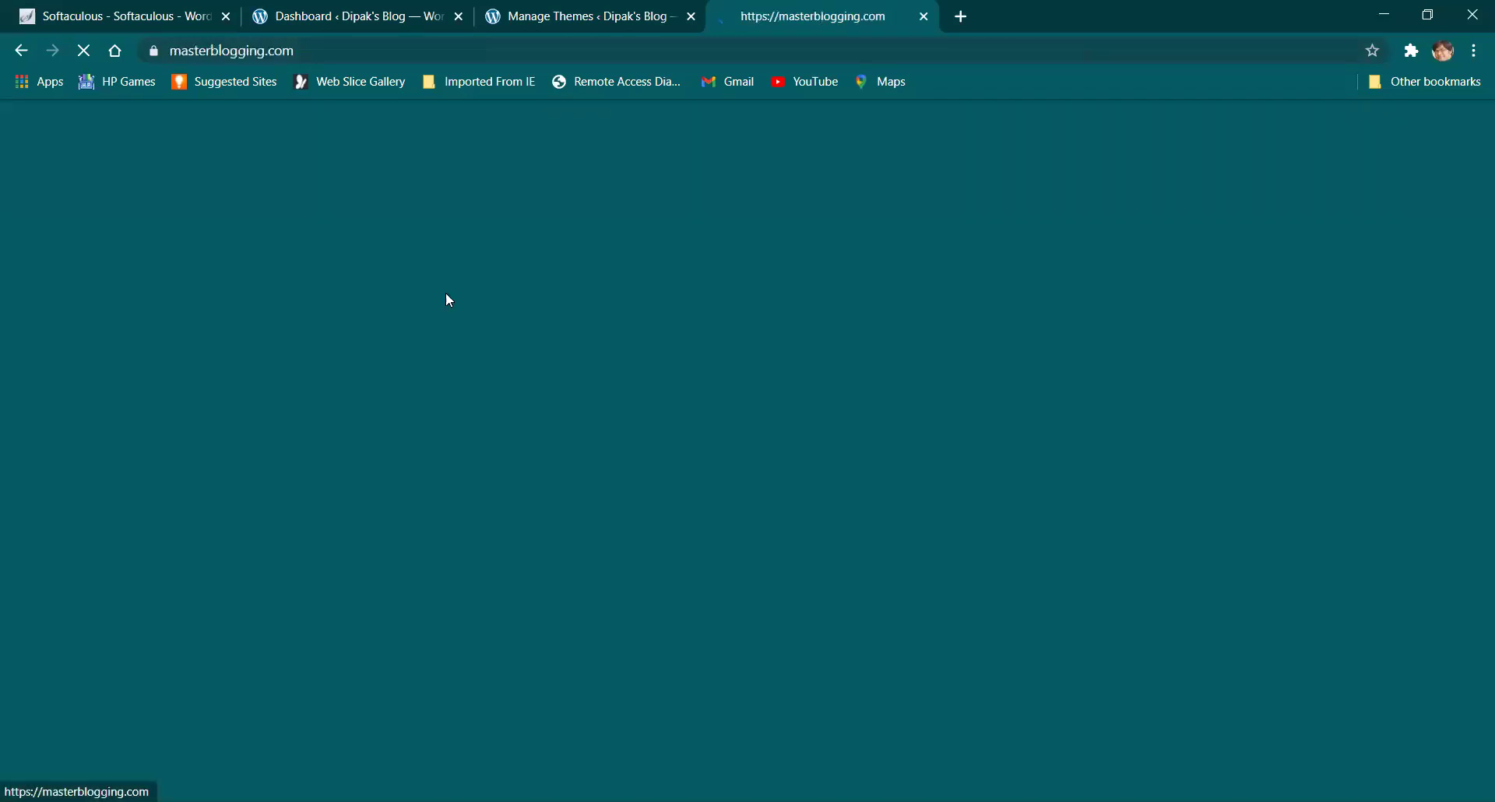
{"action": "left_click", "coordinate": [961, 17]}
{"action": "left_click", "coordinate": [817, 16]}
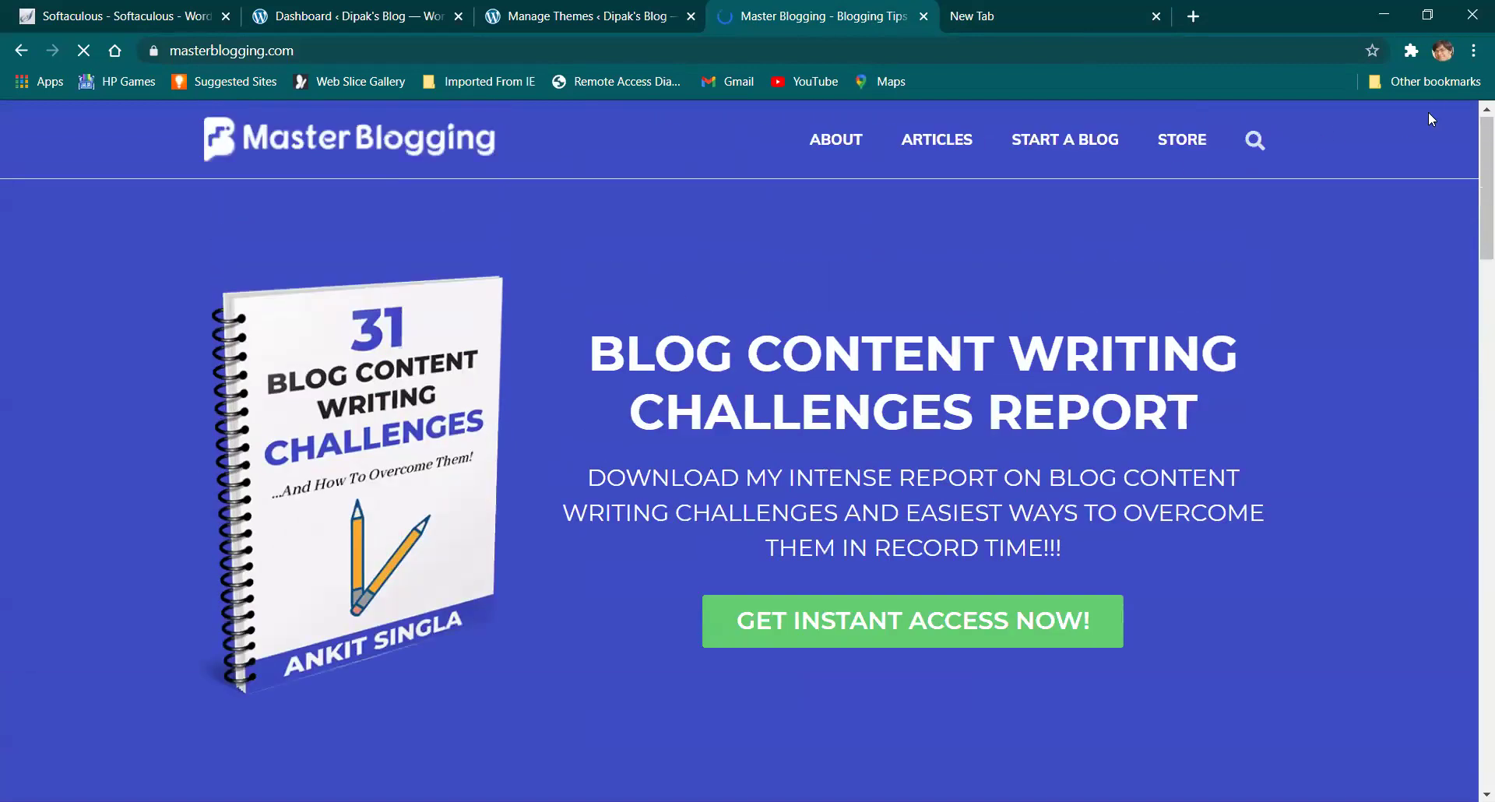
{"action": "left_click", "coordinate": [1411, 50]}
{"action": "scroll", "coordinate": [1215, 311], "scroll_direction": "down", "scroll_amount": 5}
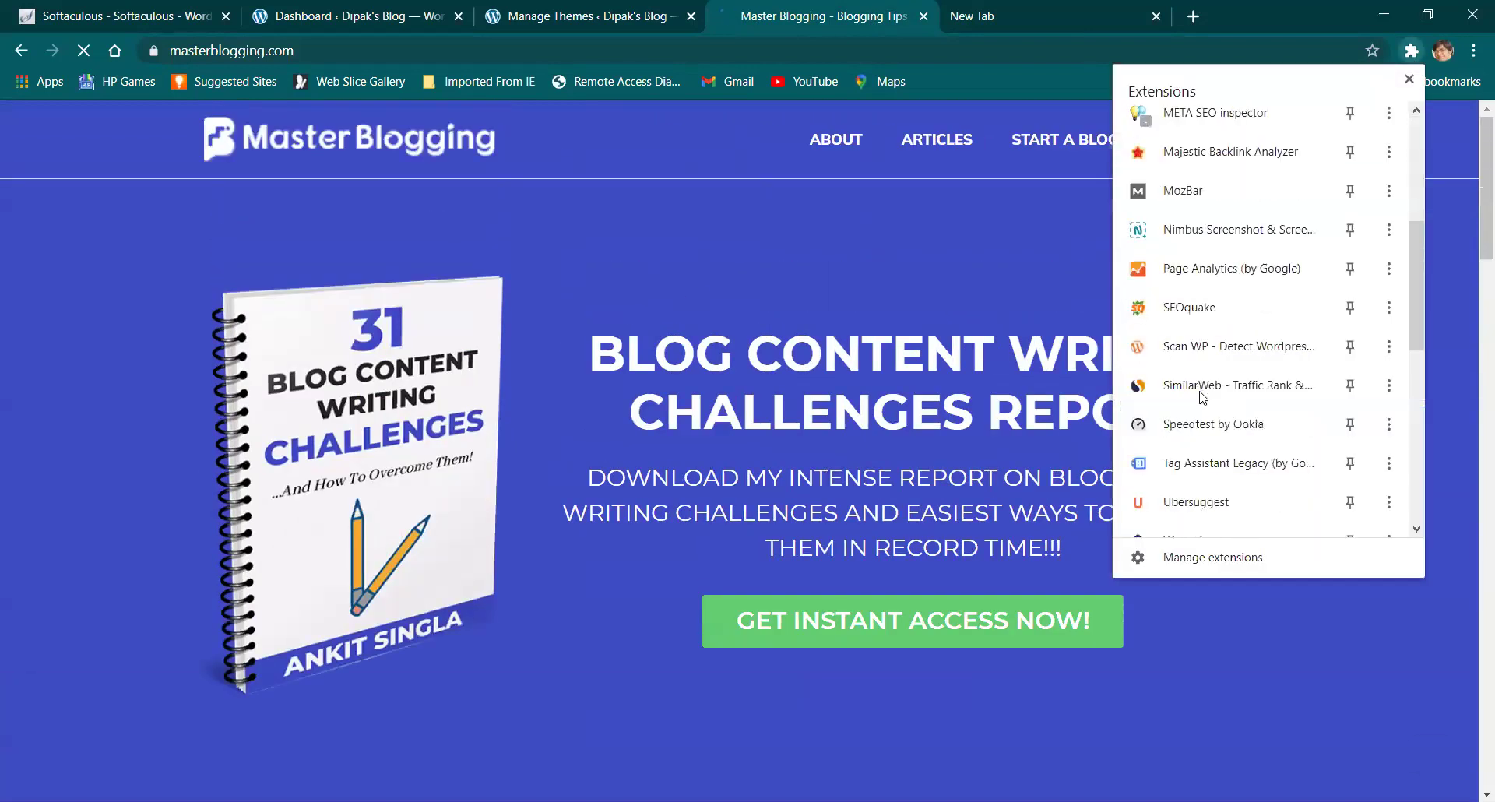
{"action": "left_click", "coordinate": [1204, 354]}
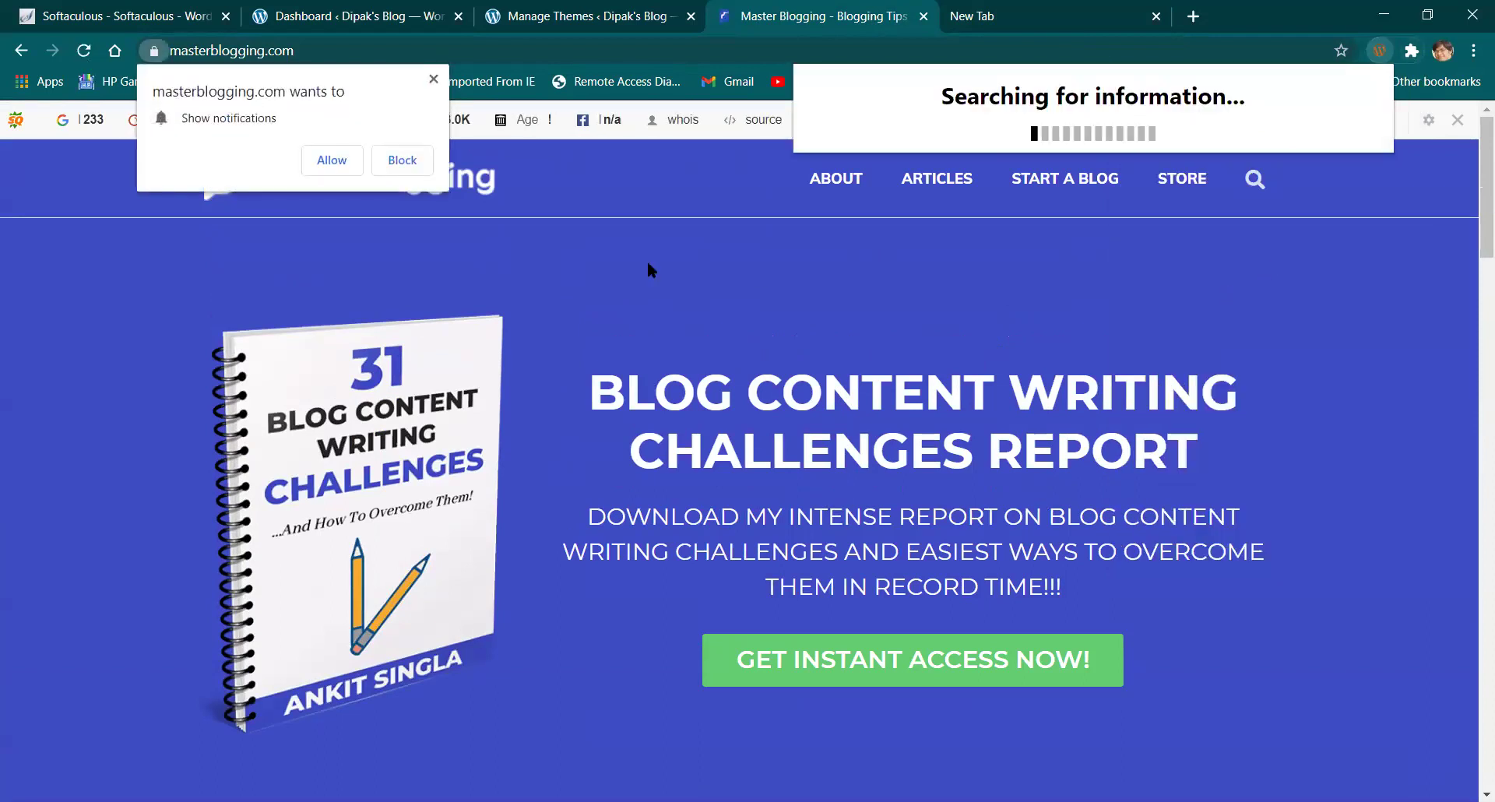
{"action": "left_click", "coordinate": [460, 174]}
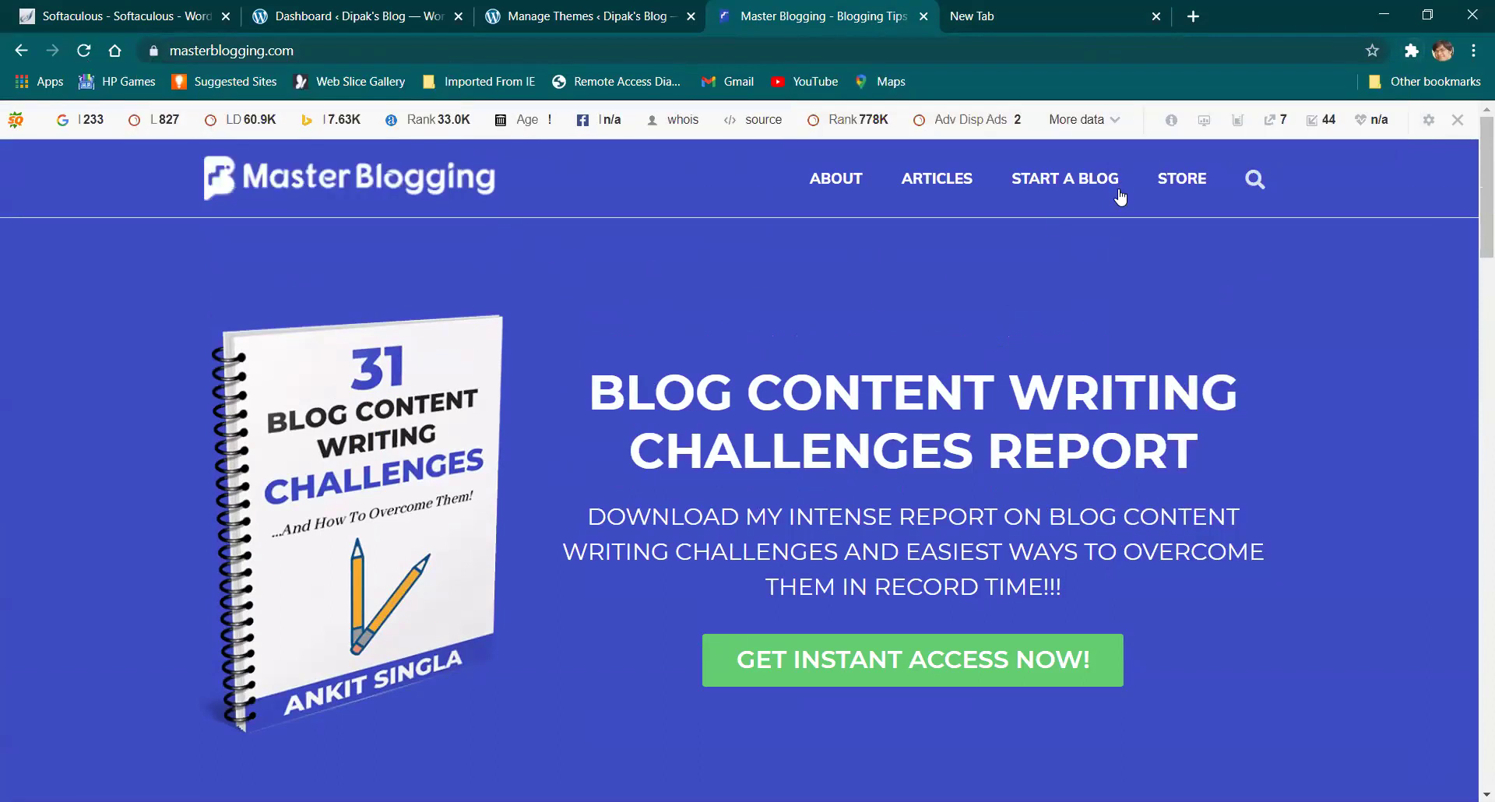
Rerun Scan WP to identify GeneratePress as the theme, then move to the blank new tab
{"action": "left_click", "coordinate": [1408, 53]}
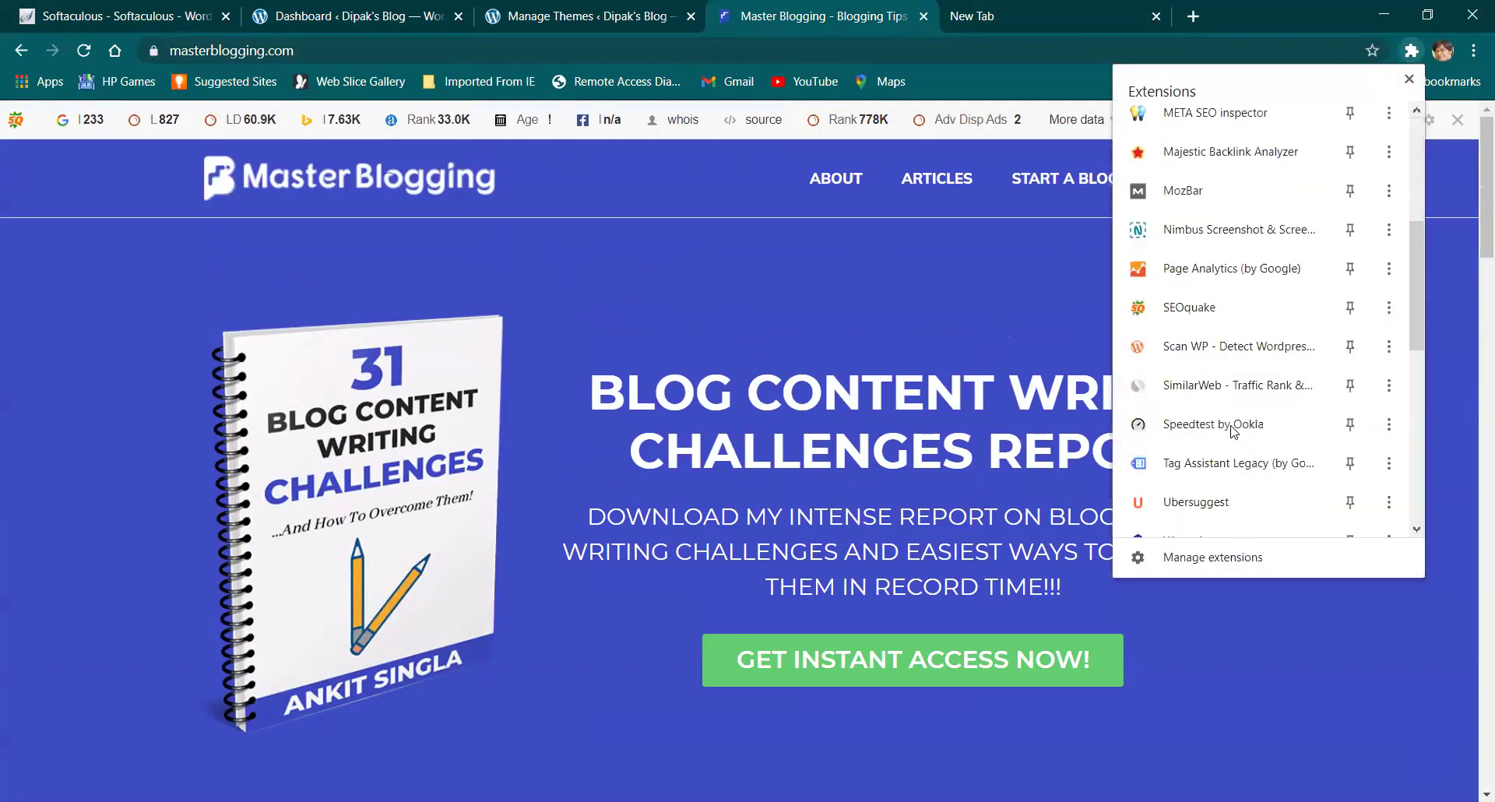
{"action": "left_click", "coordinate": [1210, 355]}
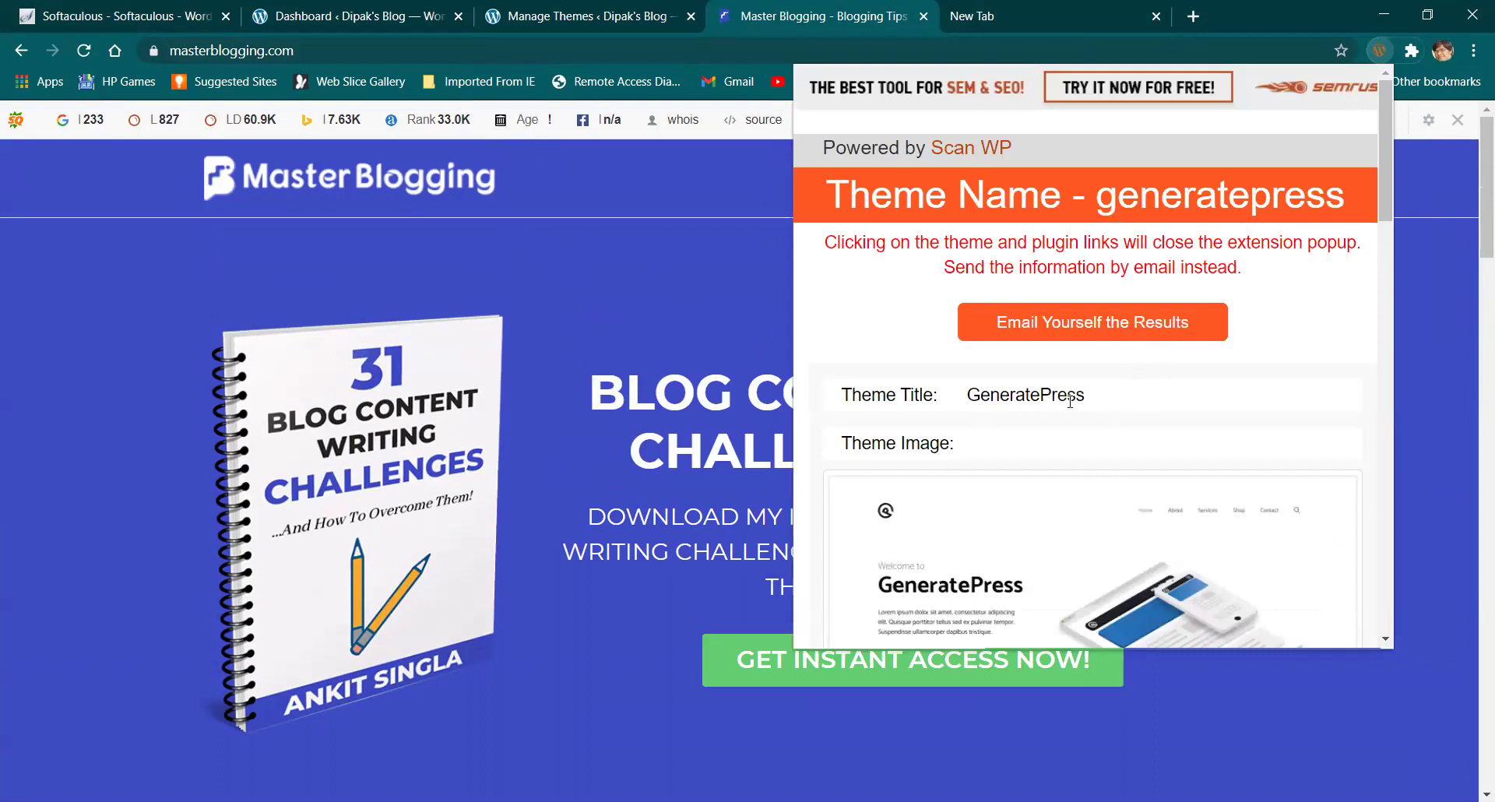
{"action": "scroll", "coordinate": [434, 450], "scroll_direction": "down", "scroll_amount": 8}
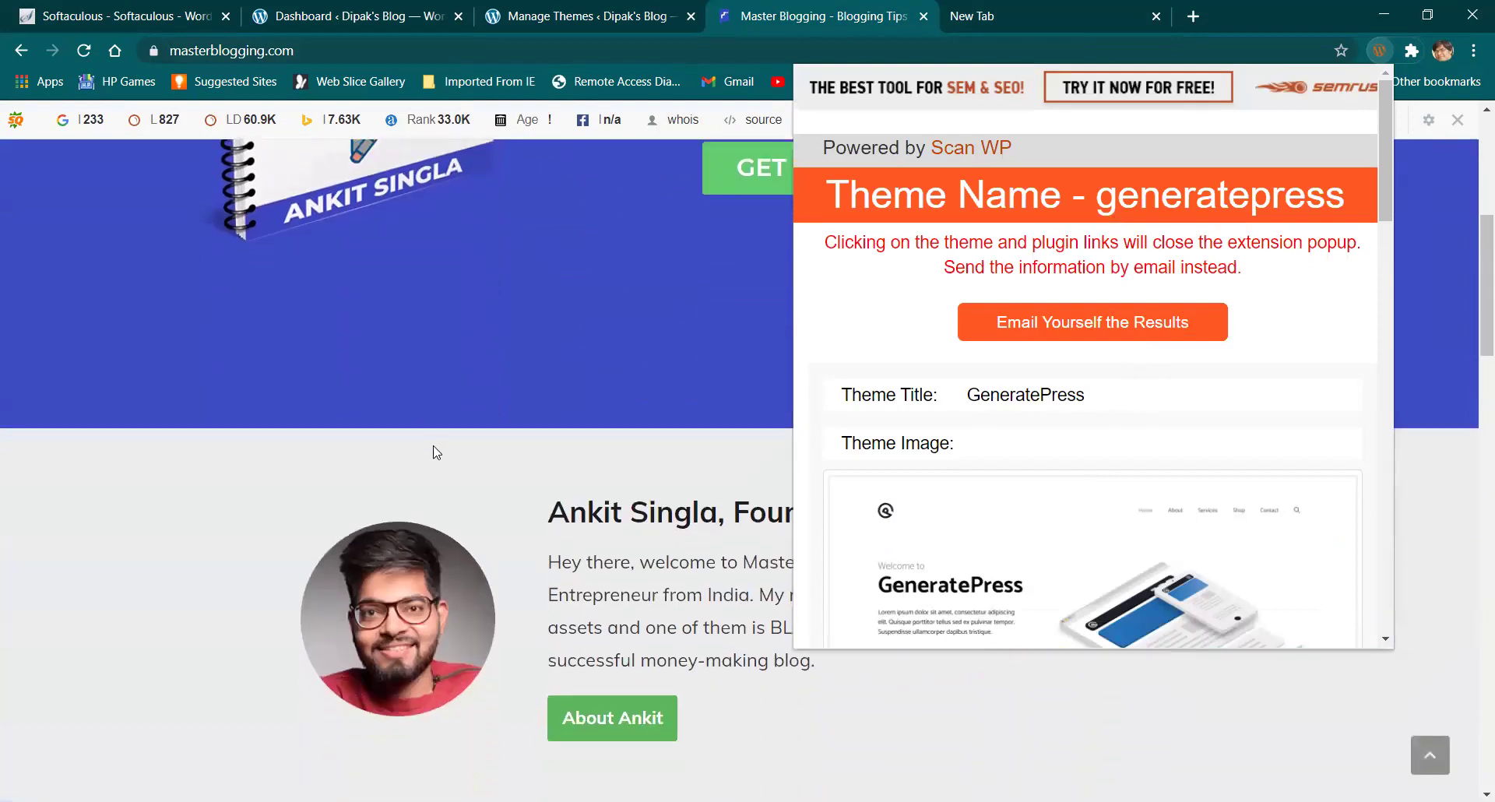
{"action": "scroll", "coordinate": [411, 445], "scroll_direction": "down", "scroll_amount": 7}
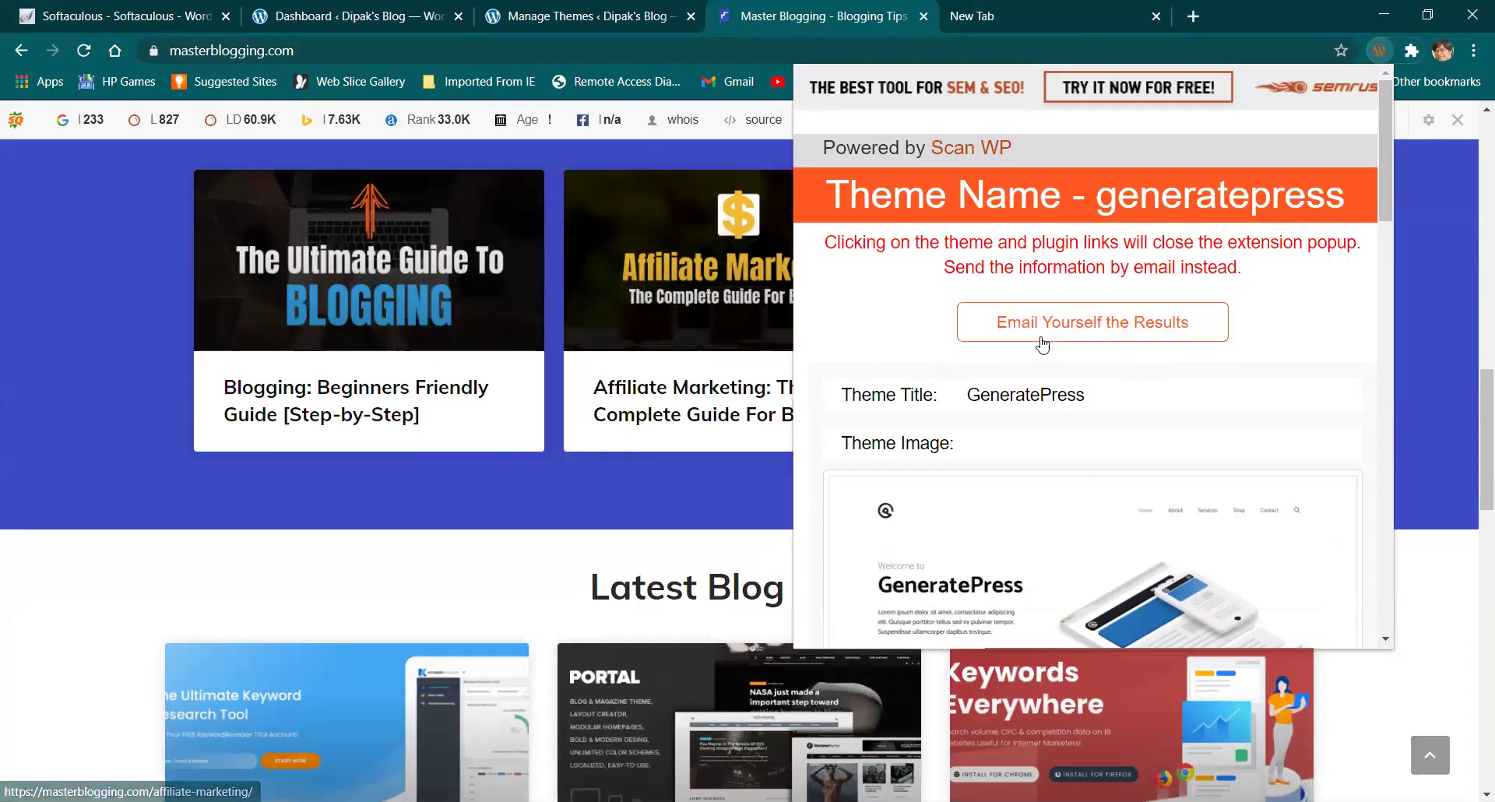
{"action": "left_click", "coordinate": [1005, 14]}
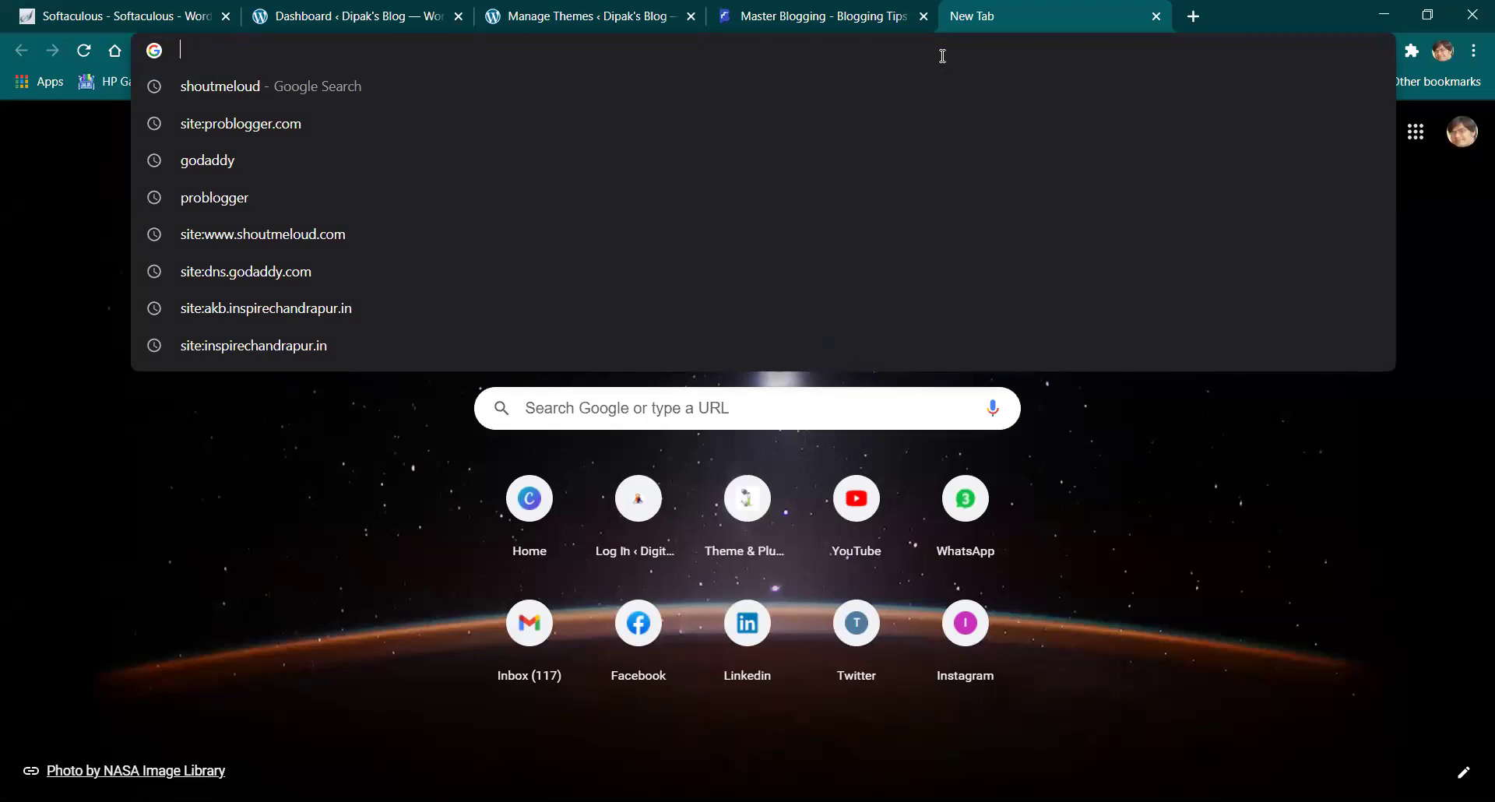
{"action": "type", "text": "kulwa"}
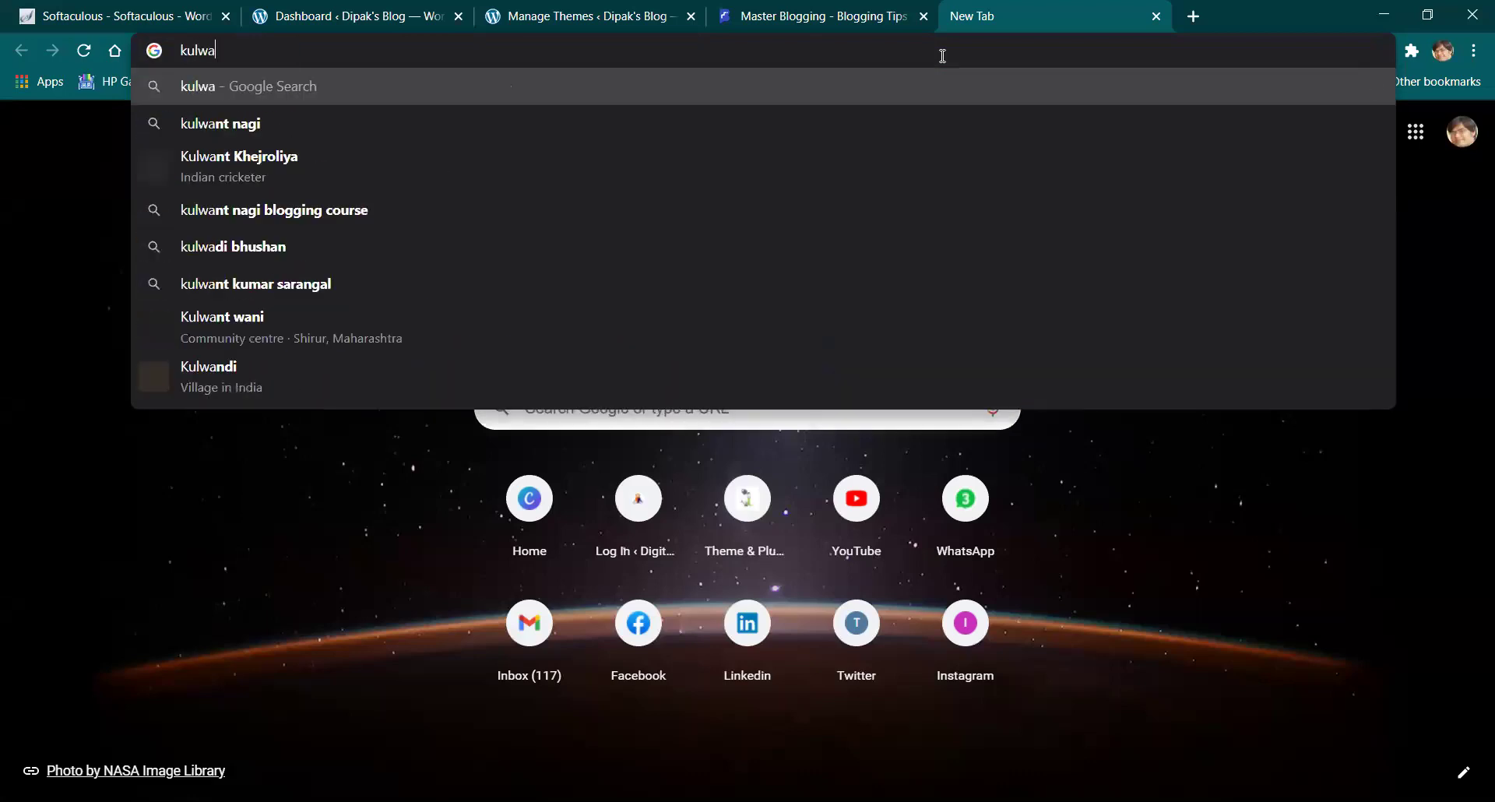
{"action": "type", "text": "nt"}
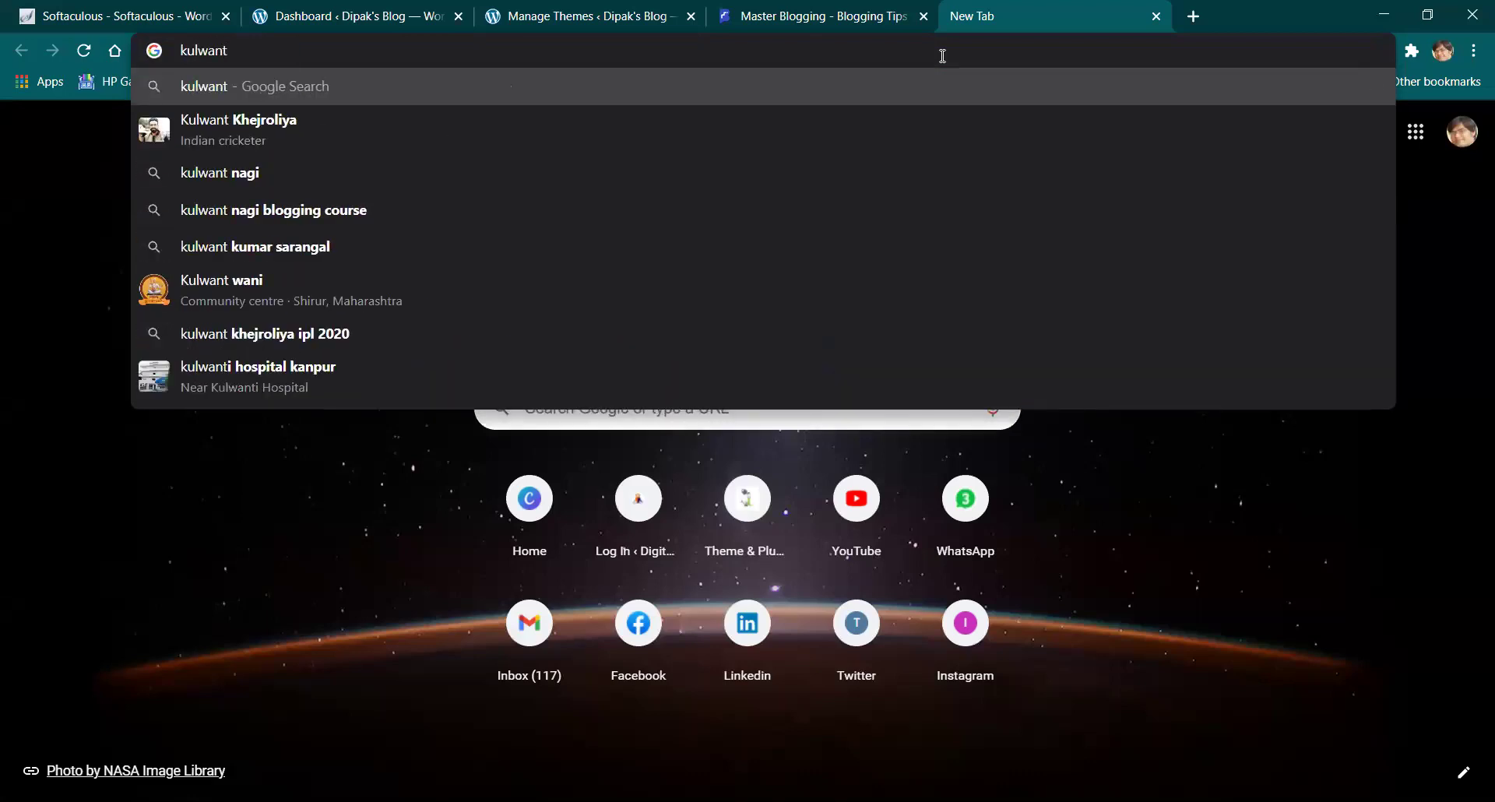
{"action": "type", "text": "n"}
Search Google for bloggingcage and open the bloggingcage.com homepage
{"action": "key", "text": "BackSpace"}
{"action": "key", "text": "BackSpace"}
{"action": "key", "text": "BackSpace"}
{"action": "key", "text": "BackSpace"}
{"action": "key", "text": "BackSpace"}
{"action": "key", "text": "BackSpace"}
{"action": "key", "text": "BackSpace"}
{"action": "key", "text": "BackSpace"}
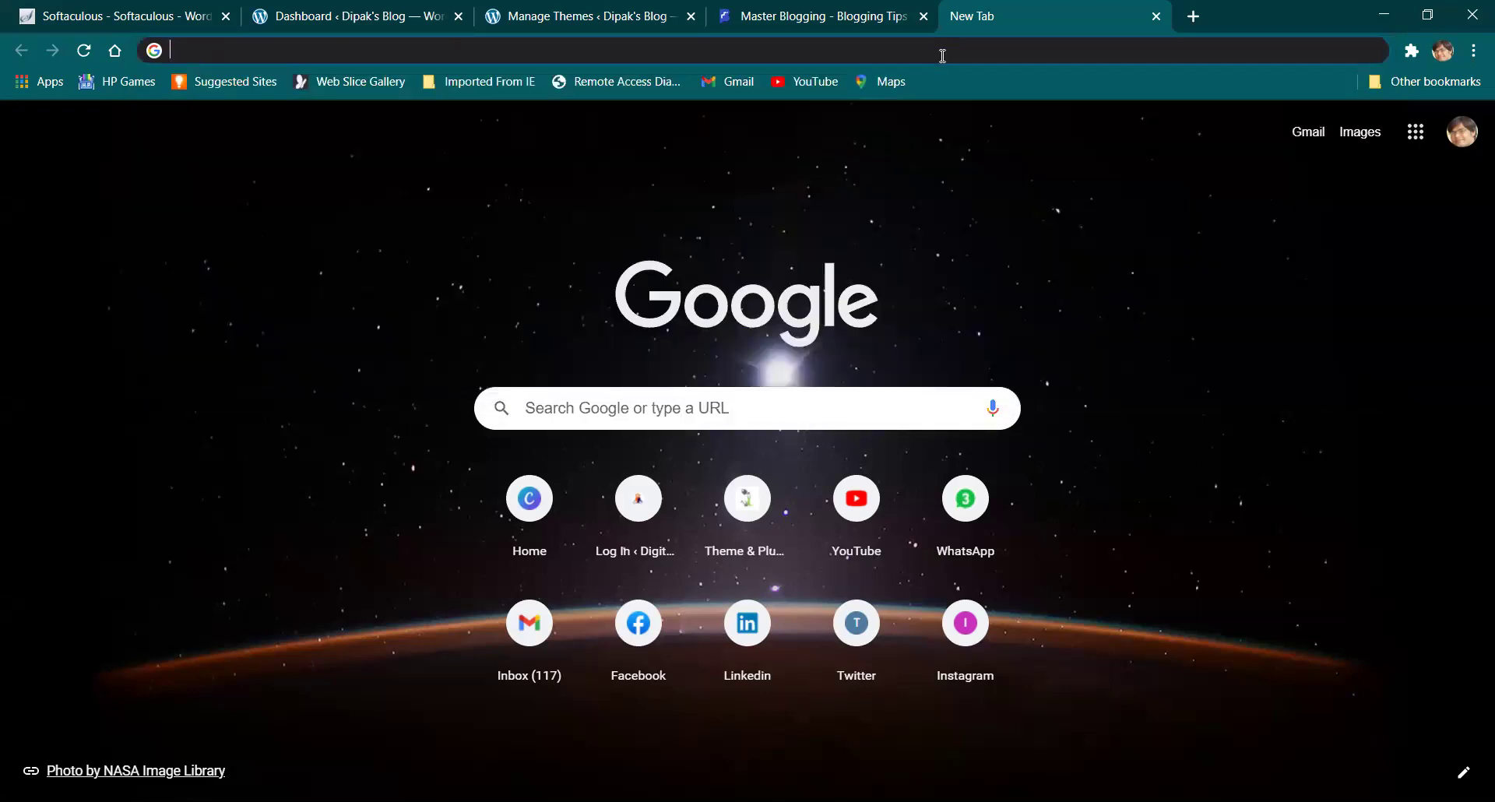
{"action": "type", "text": "blogg"}
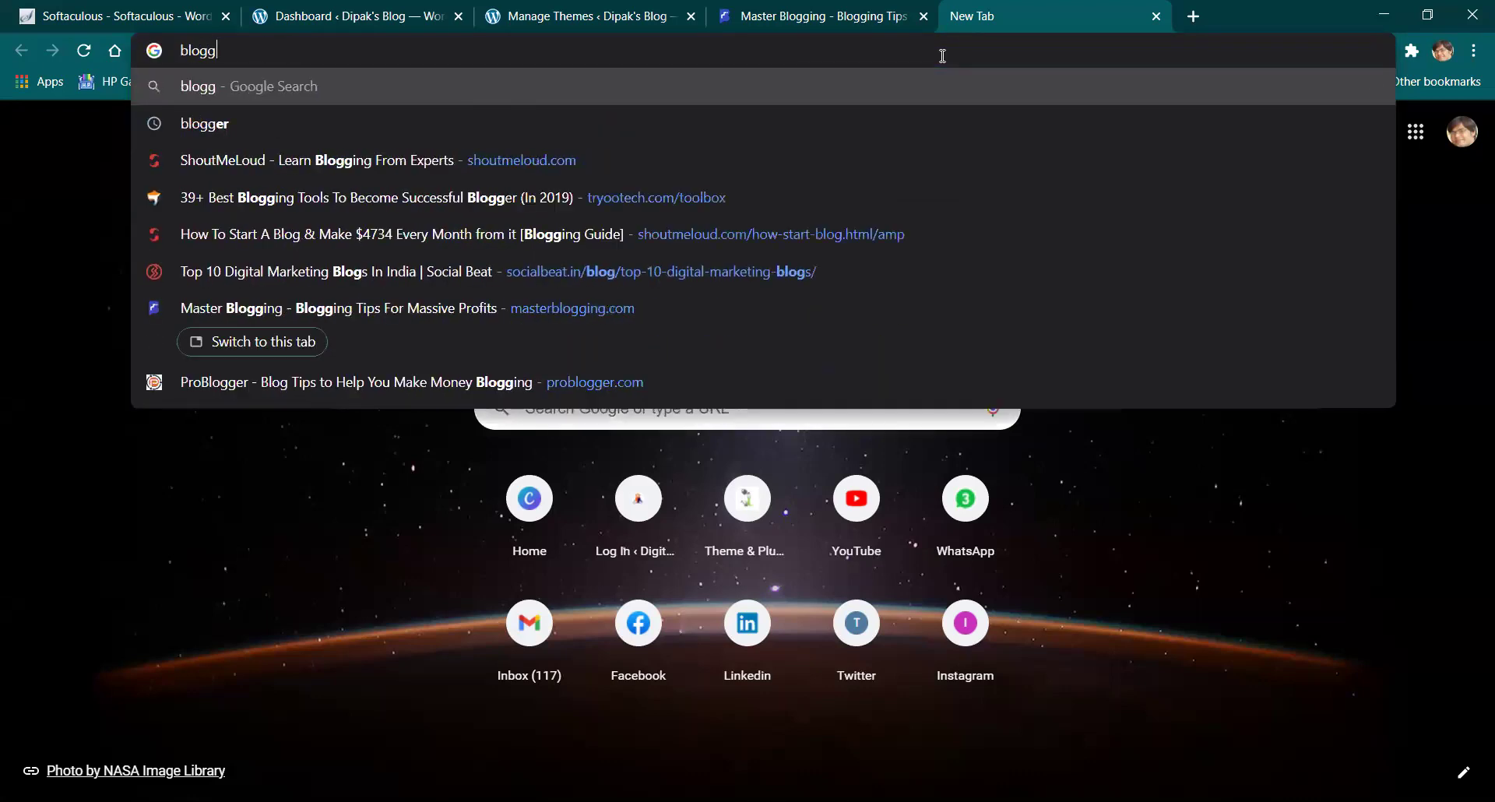
{"action": "type", "text": "ingcage"}
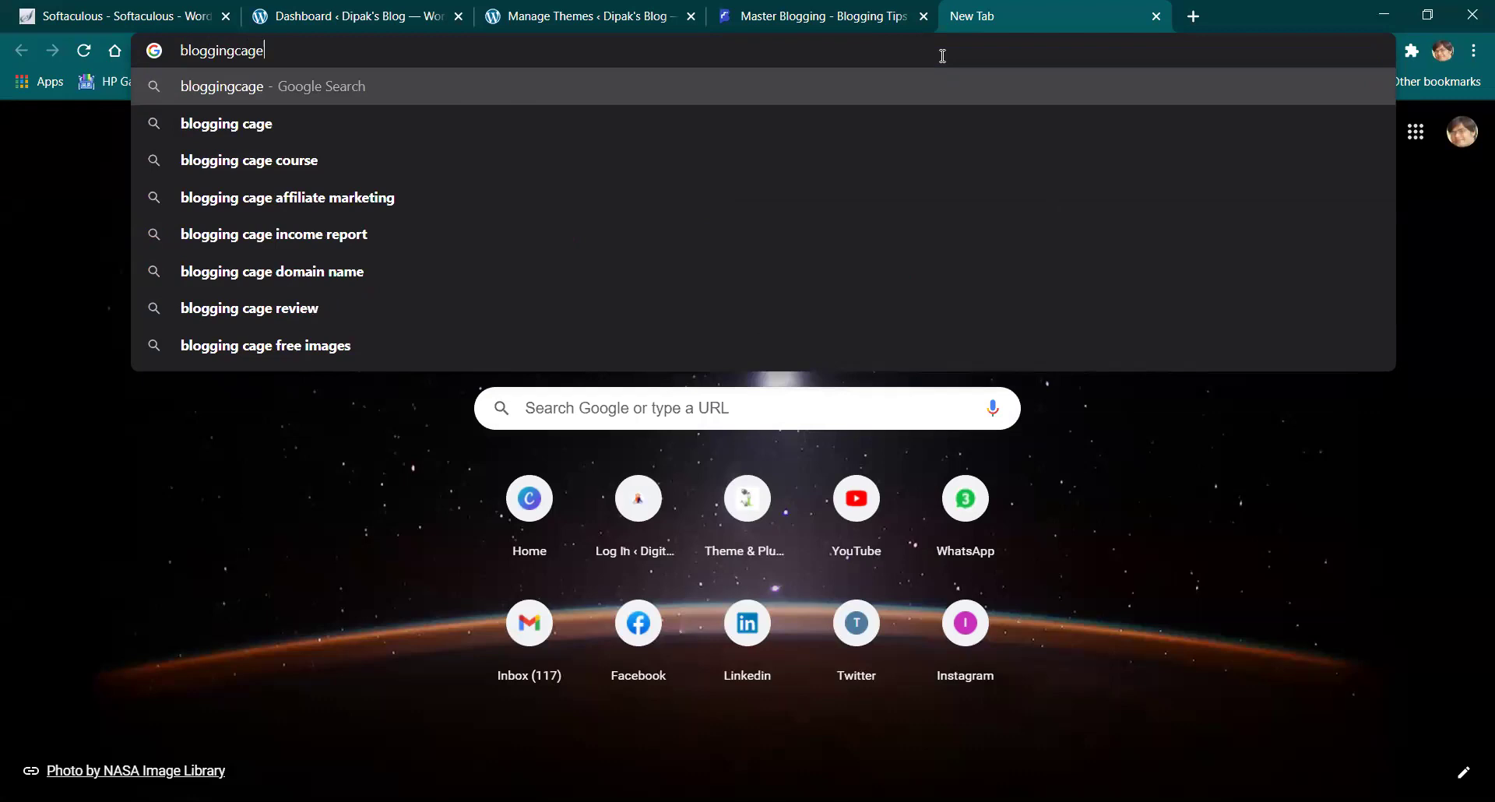
{"action": "key", "text": "Return"}
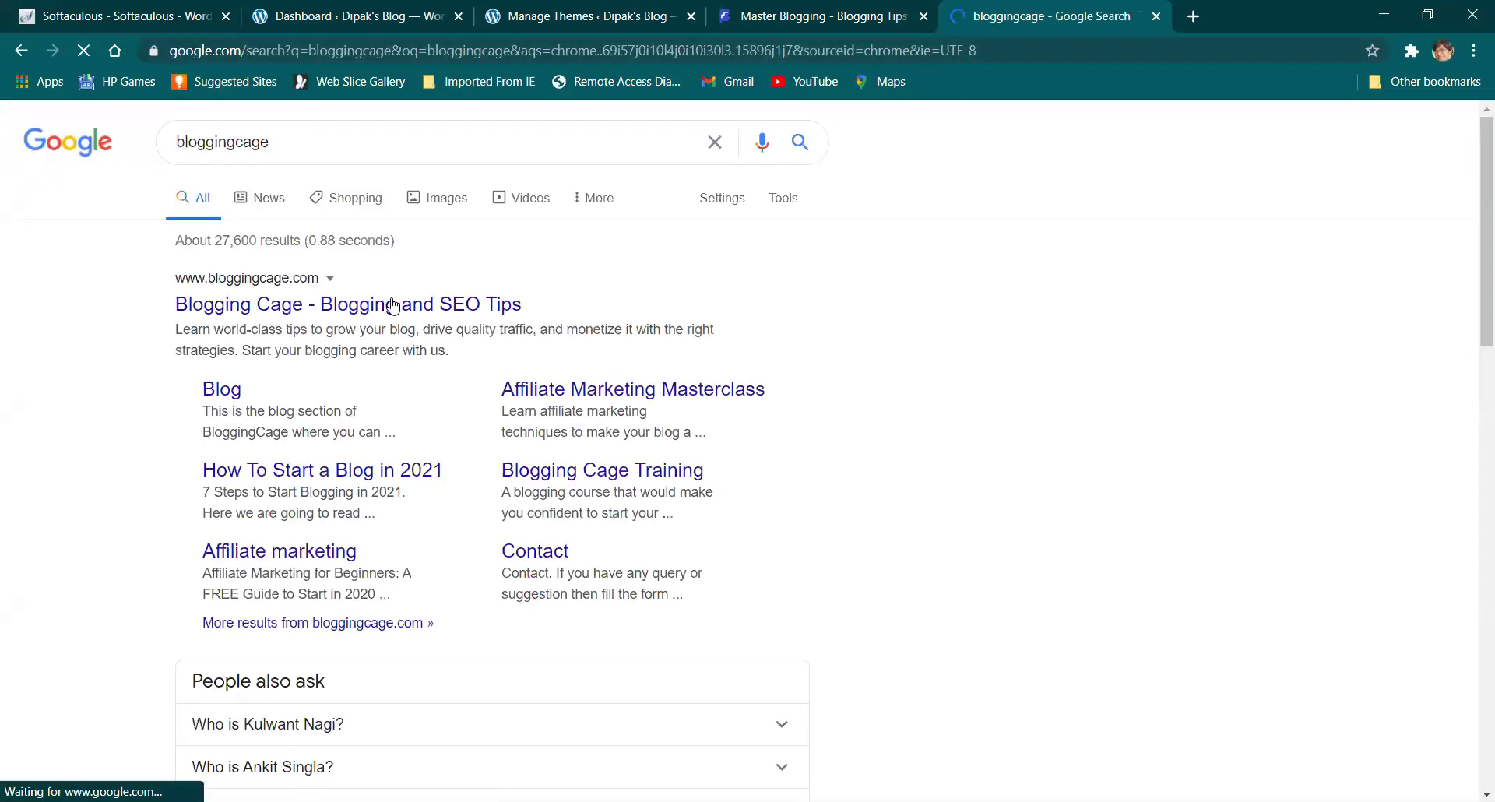
{"action": "left_click", "coordinate": [393, 305]}
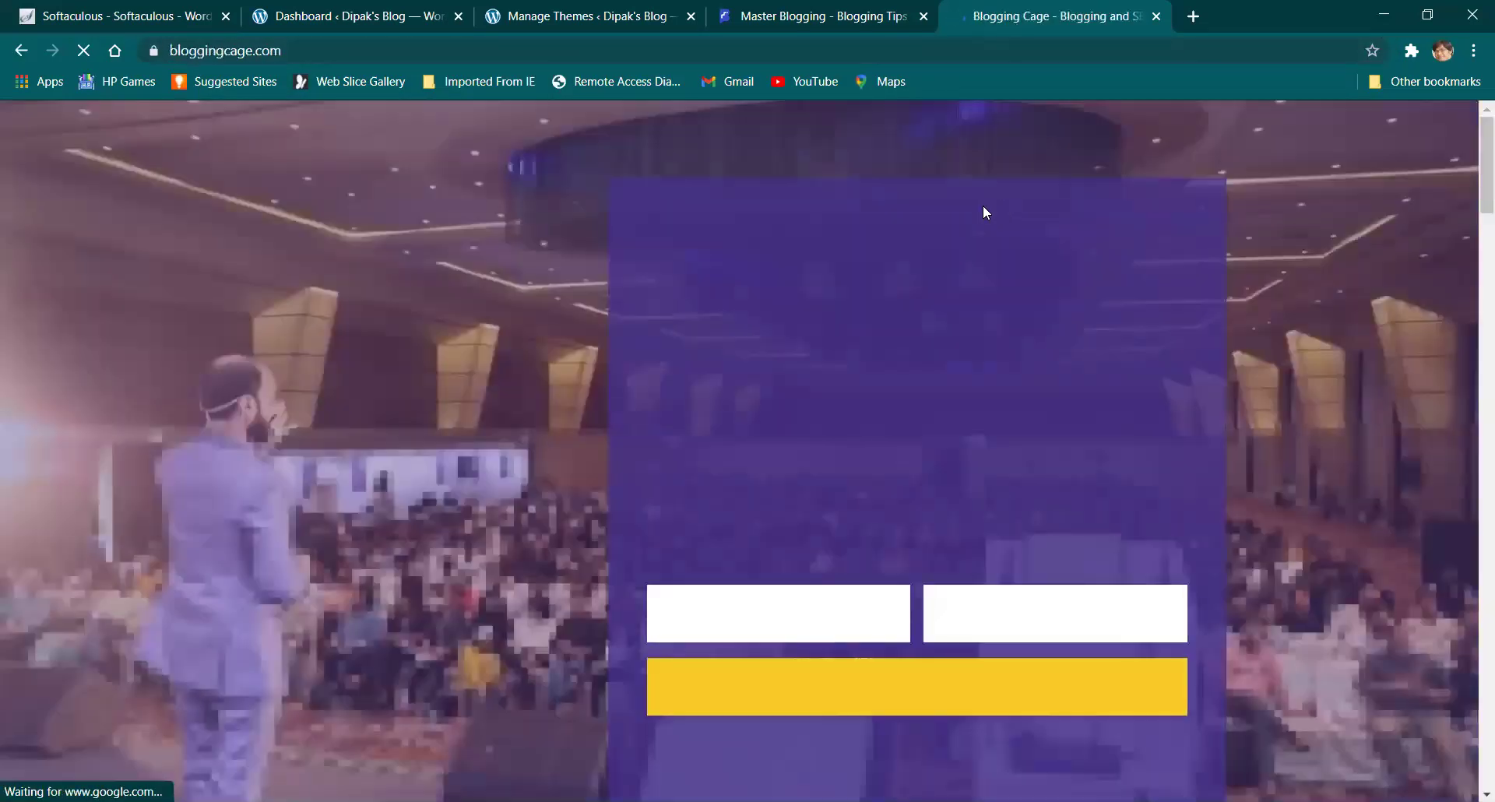
{"action": "scroll", "coordinate": [422, 397], "scroll_direction": "down", "scroll_amount": 5}
{"action": "scroll", "coordinate": [808, 257], "scroll_direction": "up", "scroll_amount": 5}
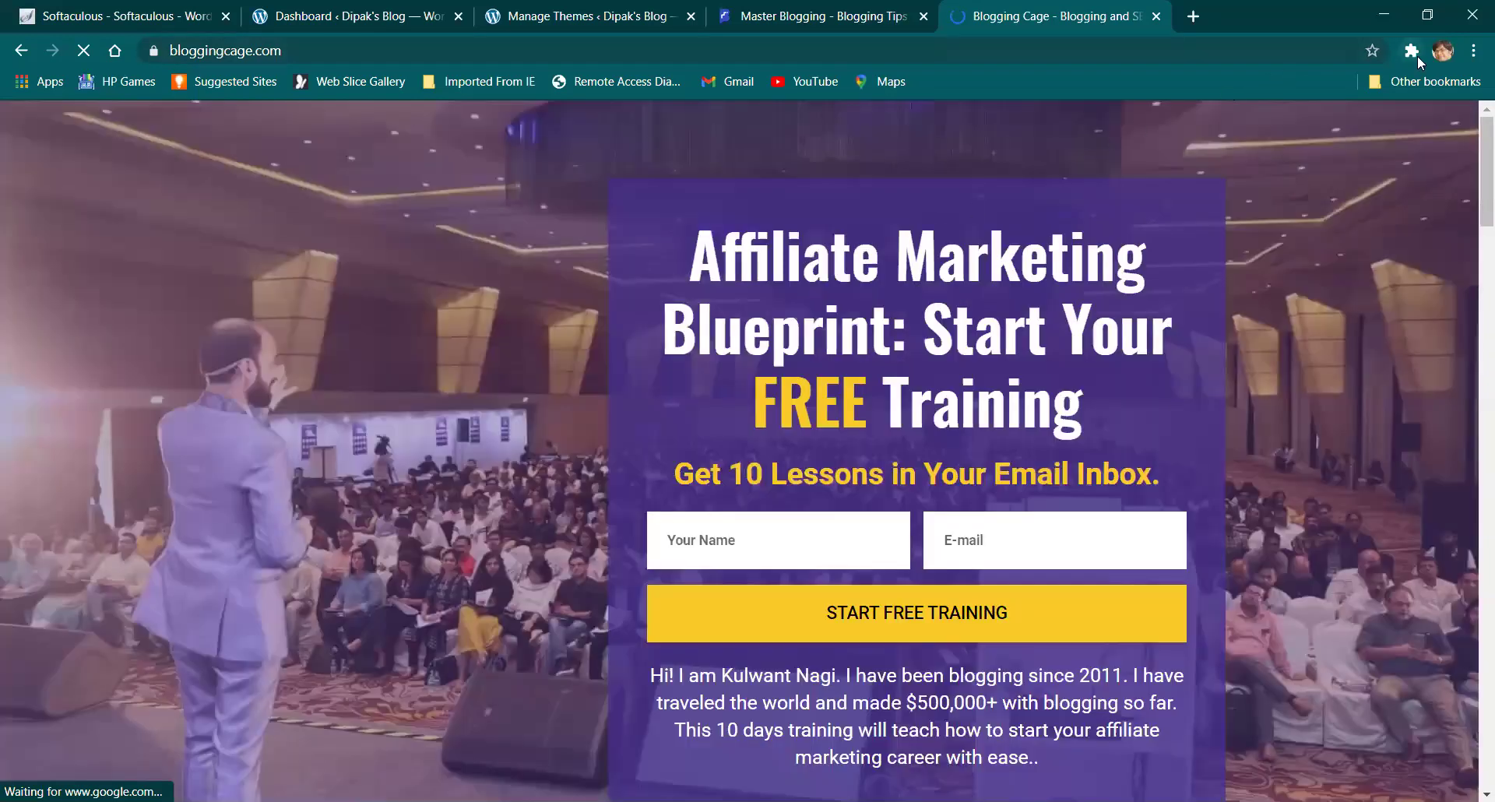
{"action": "left_click", "coordinate": [1411, 50]}
Scan bloggingcage.com with Scan WP, finding the AffiliateBooster theme, and close the results
{"action": "scroll", "coordinate": [1215, 303], "scroll_direction": "down", "scroll_amount": 3}
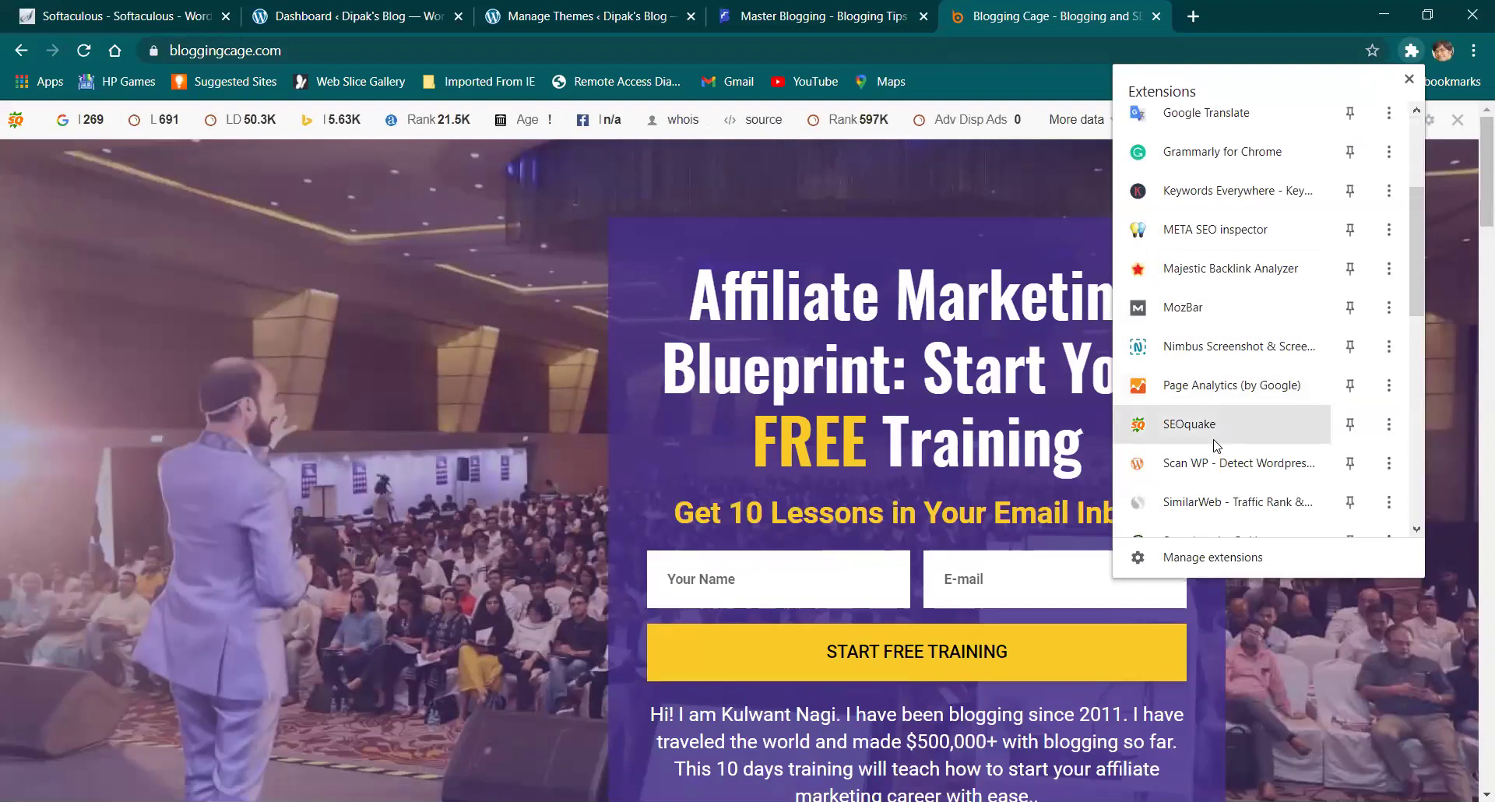
{"action": "left_click", "coordinate": [1208, 464]}
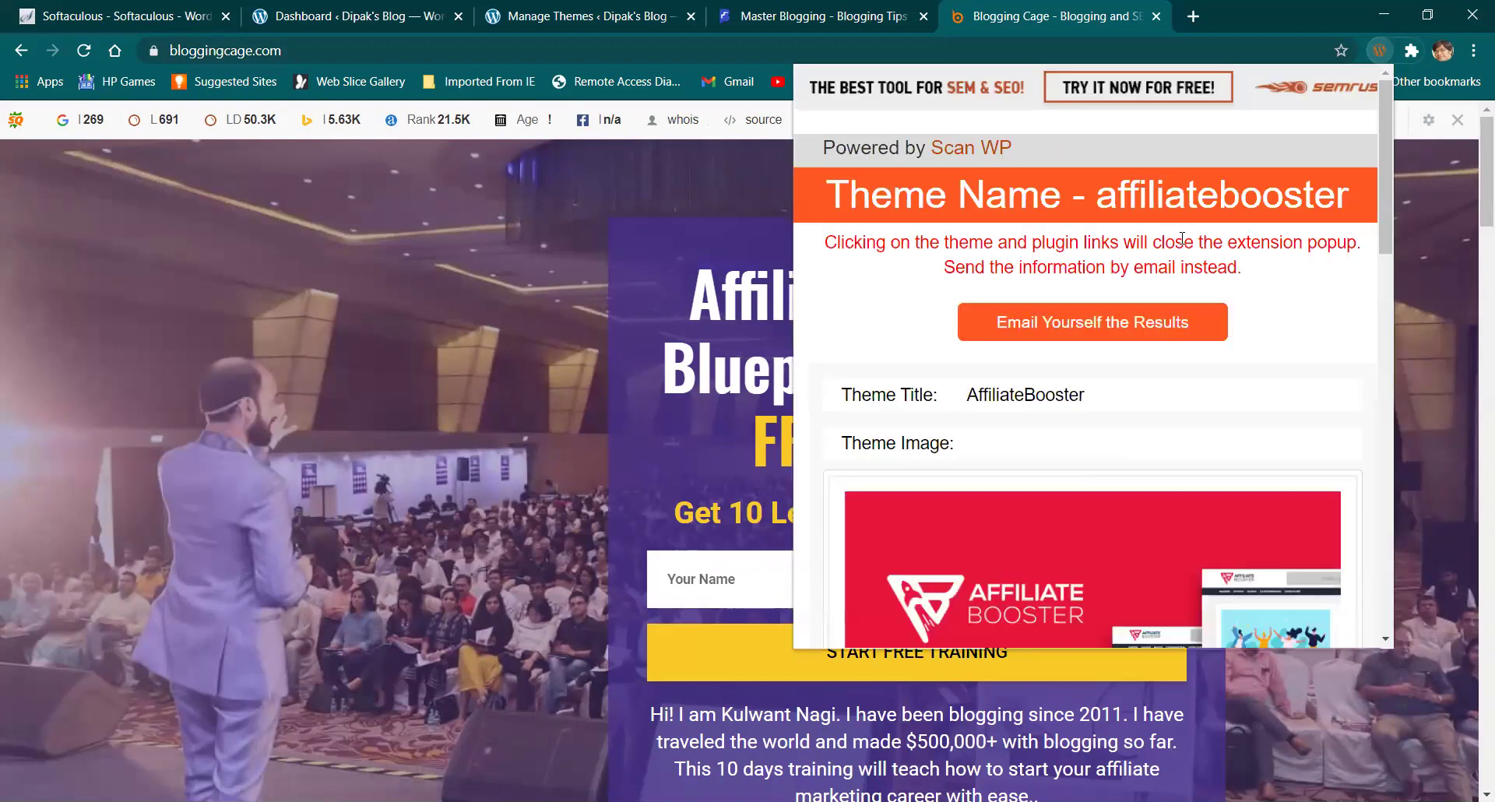
{"action": "scroll", "coordinate": [1220, 265], "scroll_direction": "down", "scroll_amount": 8}
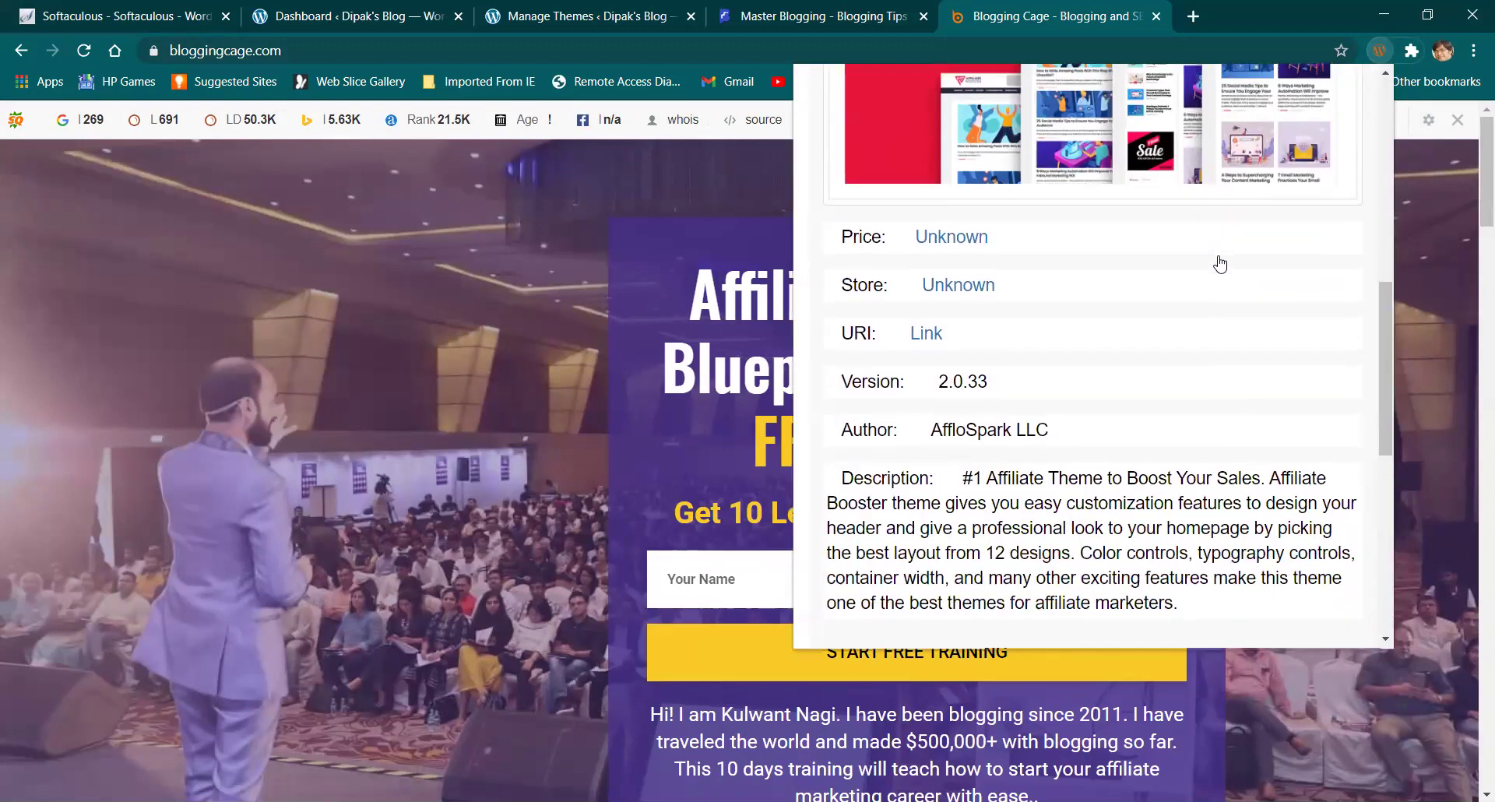
{"action": "scroll", "coordinate": [1220, 265], "scroll_direction": "down", "scroll_amount": 7}
{"action": "scroll", "coordinate": [1218, 261], "scroll_direction": "up", "scroll_amount": 15}
{"action": "scroll", "coordinate": [1266, 159], "scroll_direction": "up", "scroll_amount": 1}
{"action": "left_click", "coordinate": [722, 218]}
{"action": "scroll", "coordinate": [921, 337], "scroll_direction": "down", "scroll_amount": 12}
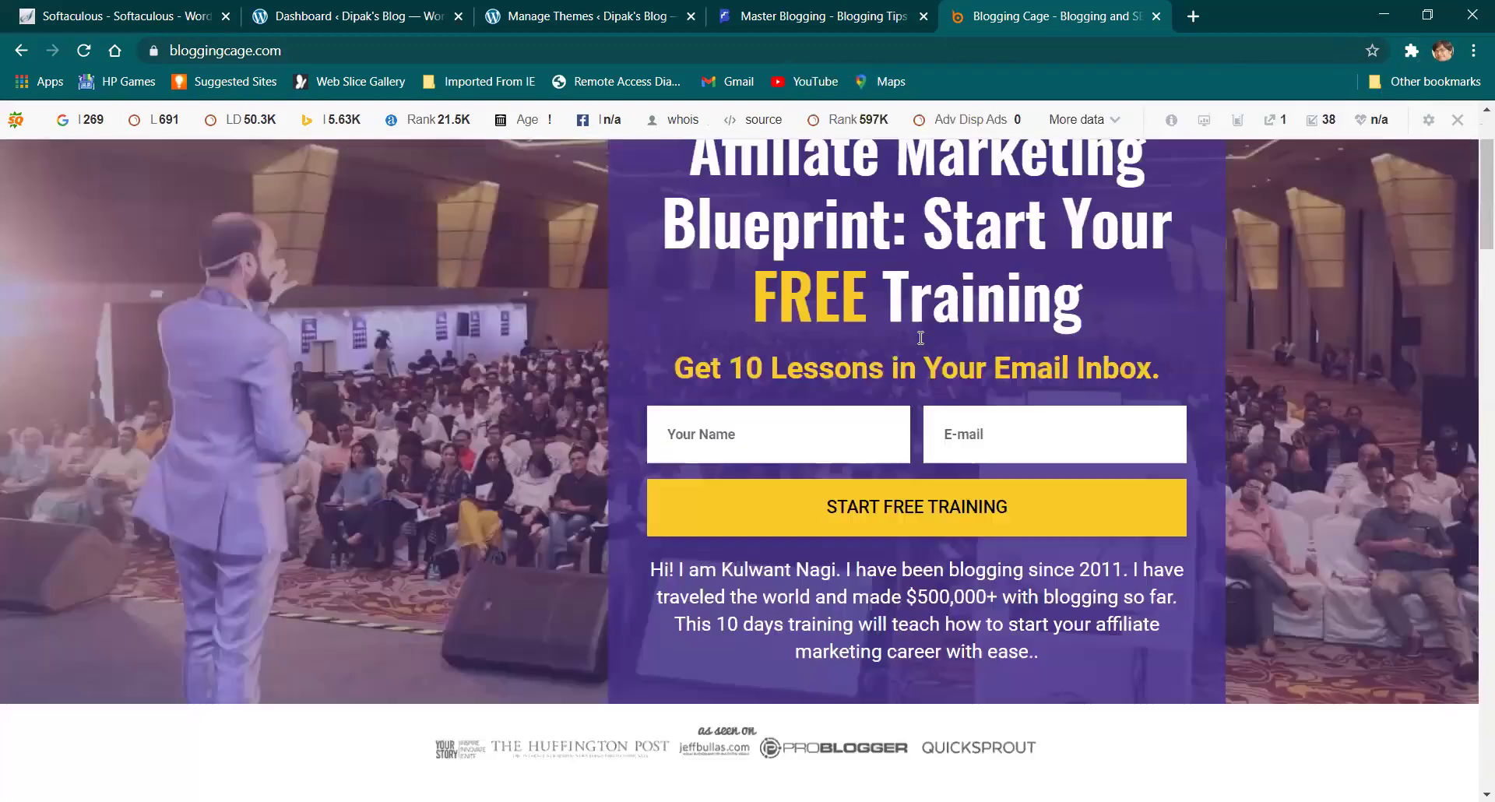
{"action": "scroll", "coordinate": [920, 337], "scroll_direction": "down", "scroll_amount": 4}
{"action": "scroll", "coordinate": [921, 337], "scroll_direction": "up", "scroll_amount": 16}
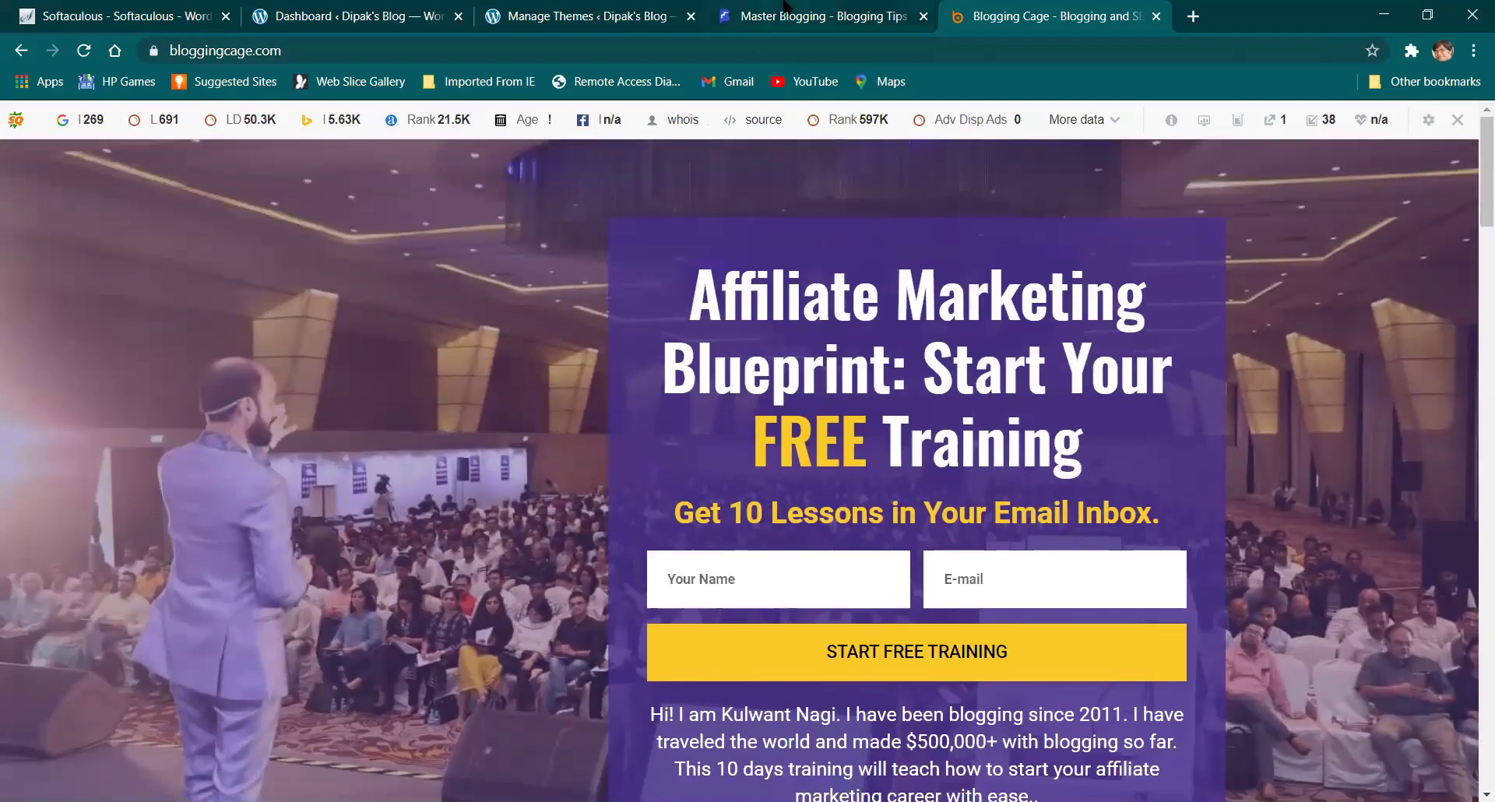
Switch to the Master Blogging tab and disable SEObar for its domain
{"action": "left_click", "coordinate": [802, 16]}
{"action": "scroll", "coordinate": [792, 215], "scroll_direction": "up", "scroll_amount": 6}
{"action": "scroll", "coordinate": [748, 315], "scroll_direction": "down", "scroll_amount": 20}
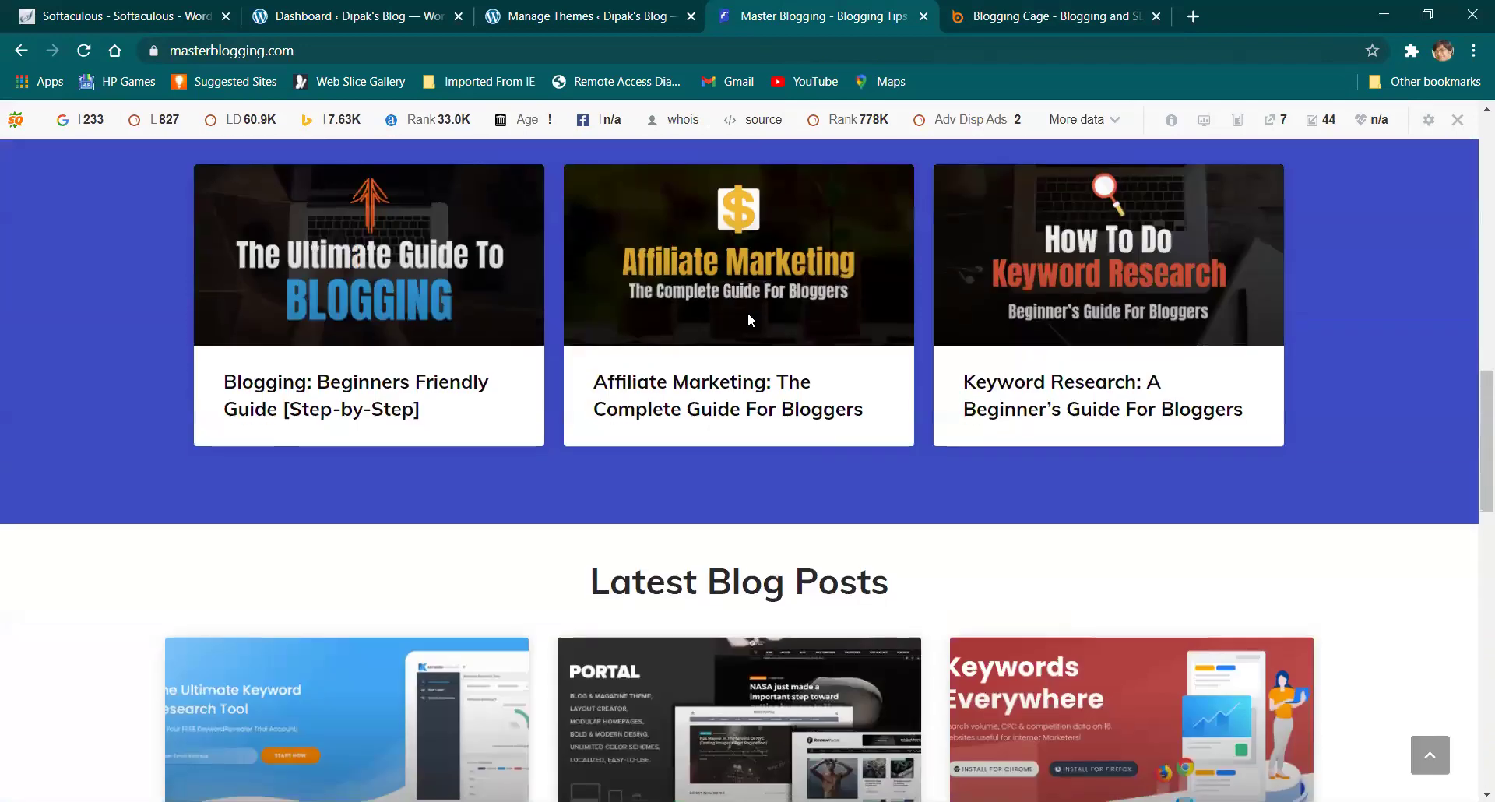
{"action": "scroll", "coordinate": [749, 319], "scroll_direction": "down", "scroll_amount": 6}
{"action": "scroll", "coordinate": [748, 312], "scroll_direction": "up", "scroll_amount": 15}
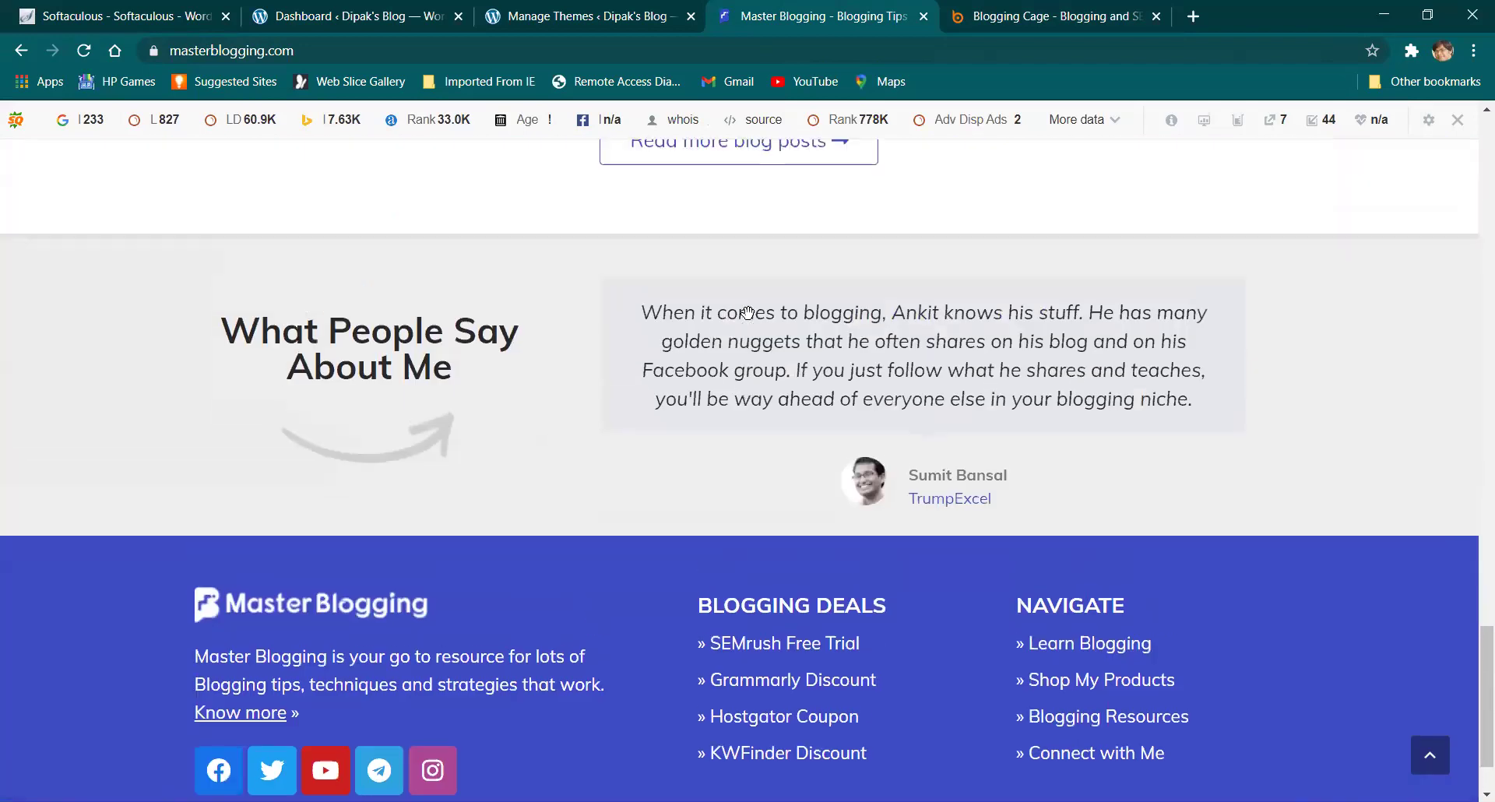
{"action": "scroll", "coordinate": [747, 312], "scroll_direction": "up", "scroll_amount": 10}
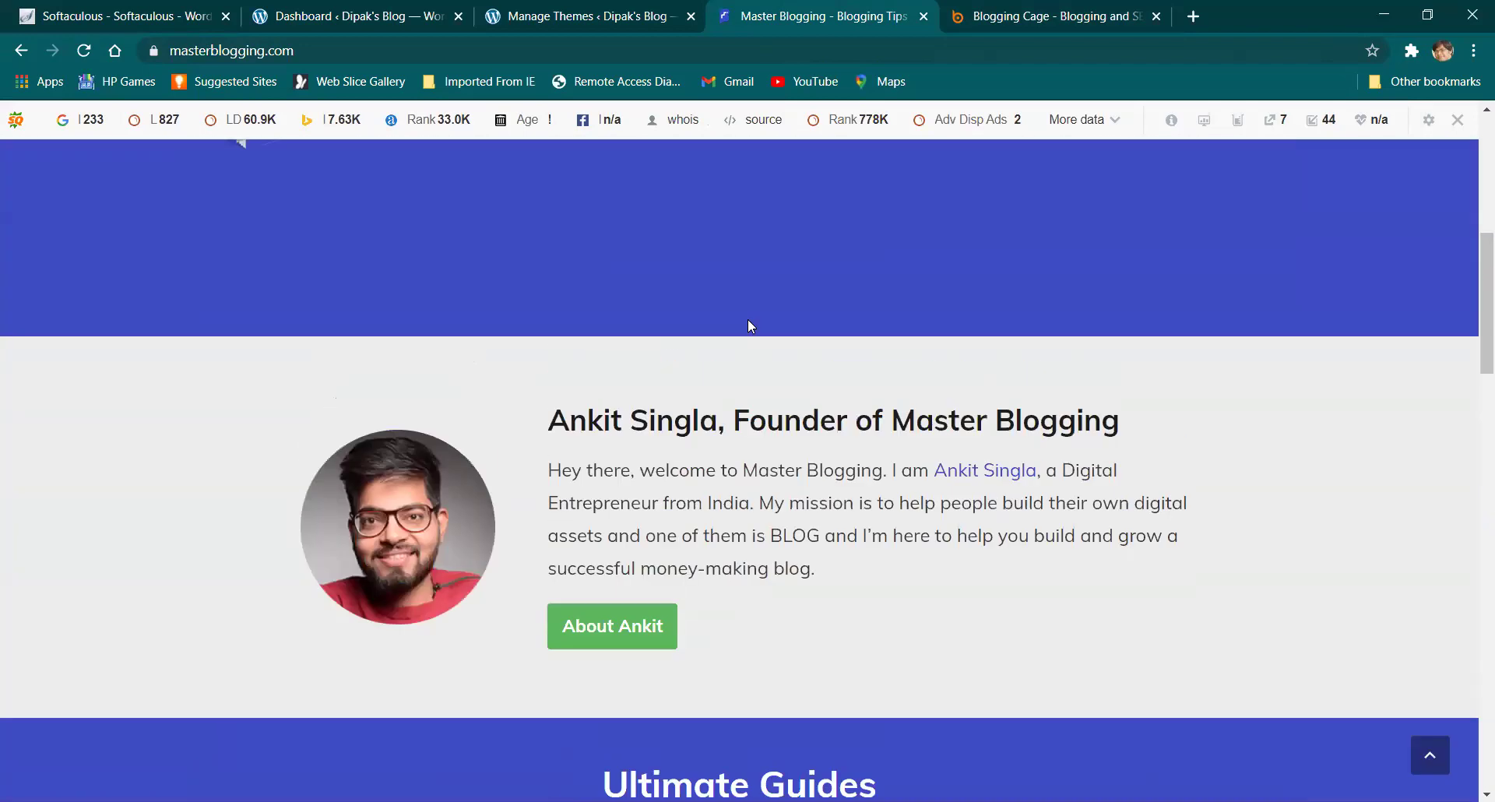
{"action": "left_click", "coordinate": [1457, 119]}
{"action": "left_click", "coordinate": [1199, 200]}
Open the 'Blogging: Beginners Friendly Guide' article, skim it, and close its tab
{"action": "scroll", "coordinate": [851, 384], "scroll_direction": "down", "scroll_amount": 10}
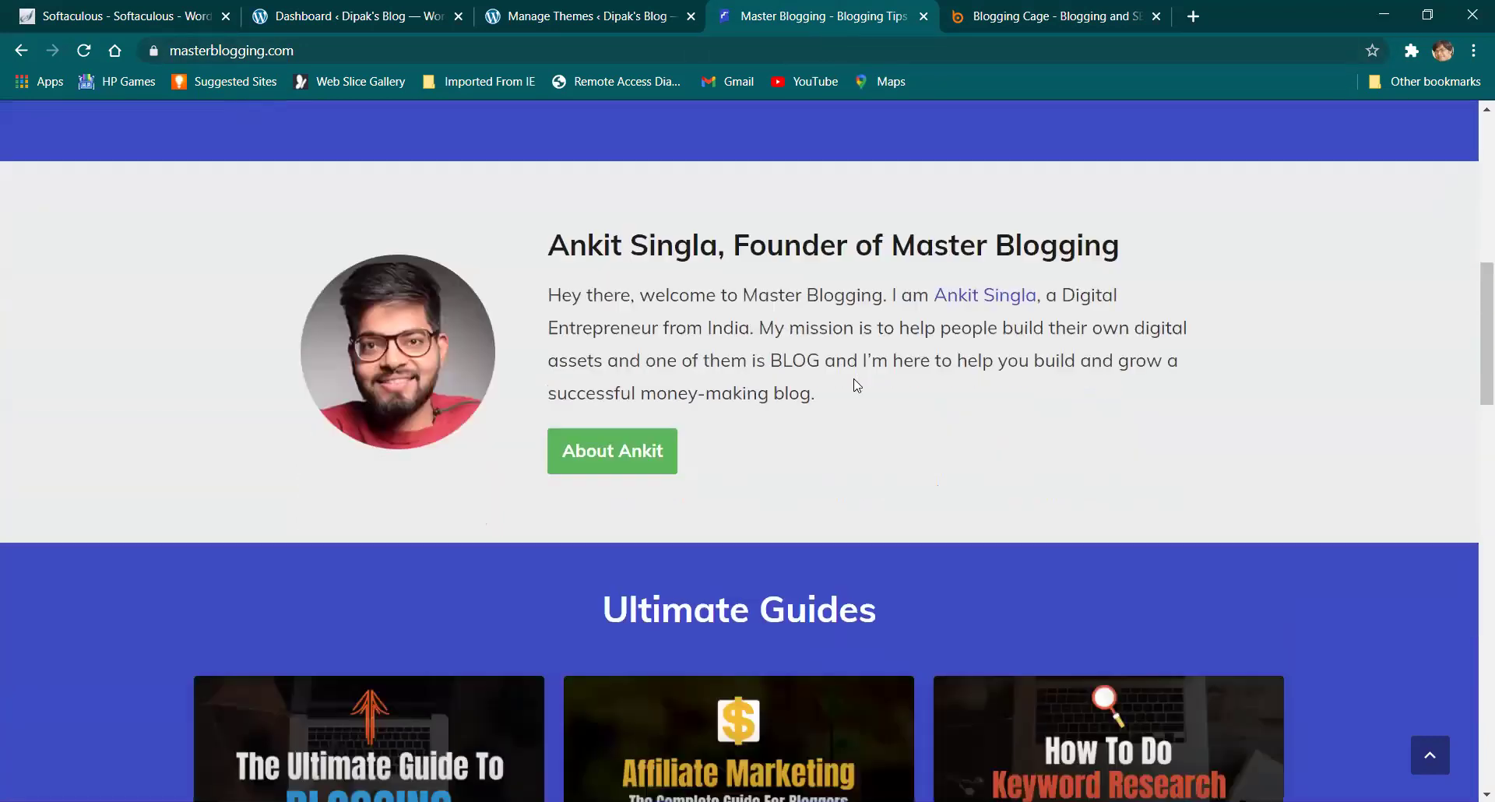
{"action": "scroll", "coordinate": [366, 467], "scroll_direction": "up", "scroll_amount": 4}
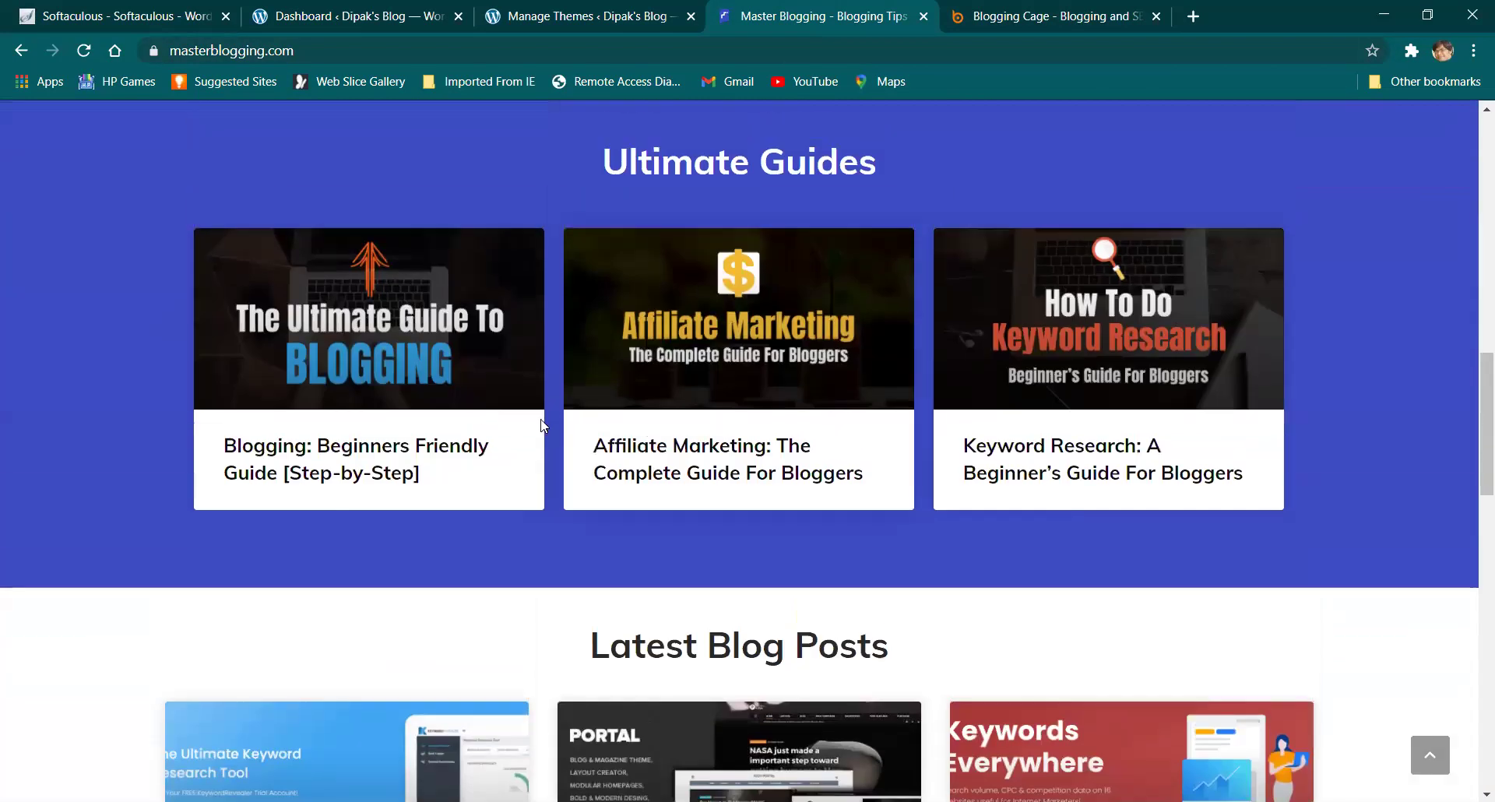
{"action": "left_click", "coordinate": [364, 465]}
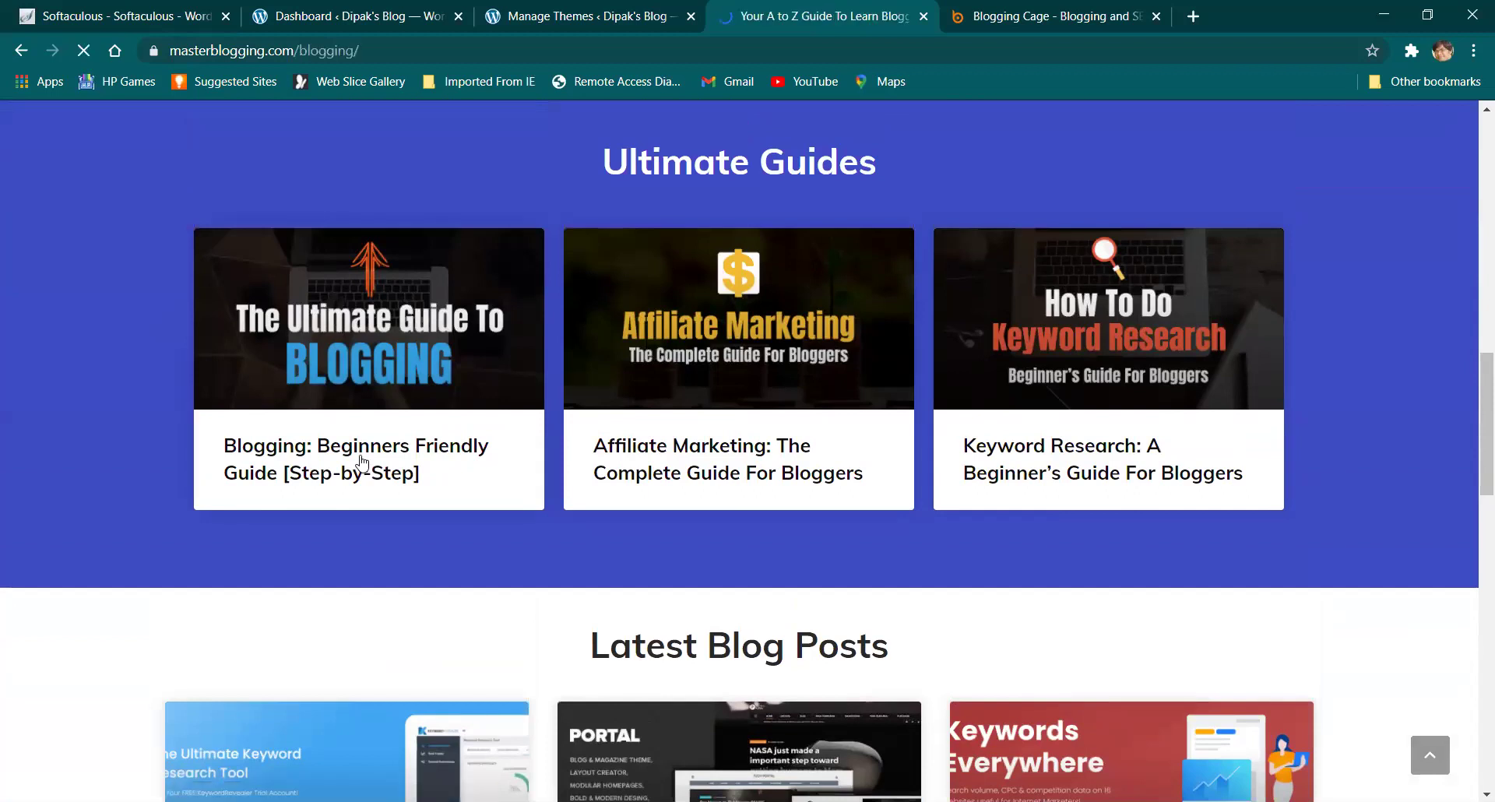
{"action": "scroll", "coordinate": [721, 375], "scroll_direction": "down", "scroll_amount": 1}
{"action": "scroll", "coordinate": [724, 375], "scroll_direction": "down", "scroll_amount": 15}
{"action": "scroll", "coordinate": [724, 374], "scroll_direction": "down", "scroll_amount": 5}
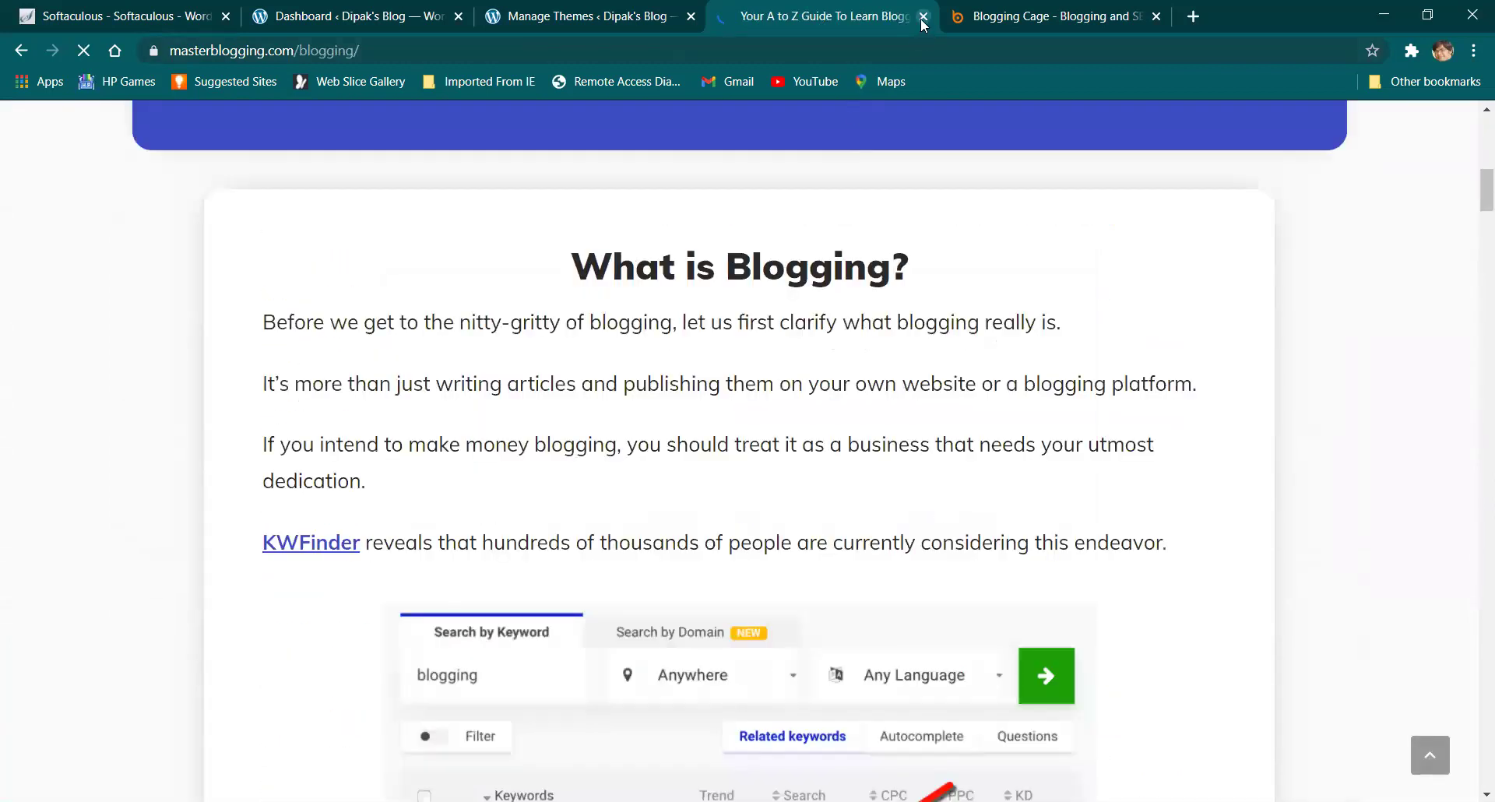
{"action": "left_click", "coordinate": [923, 17]}
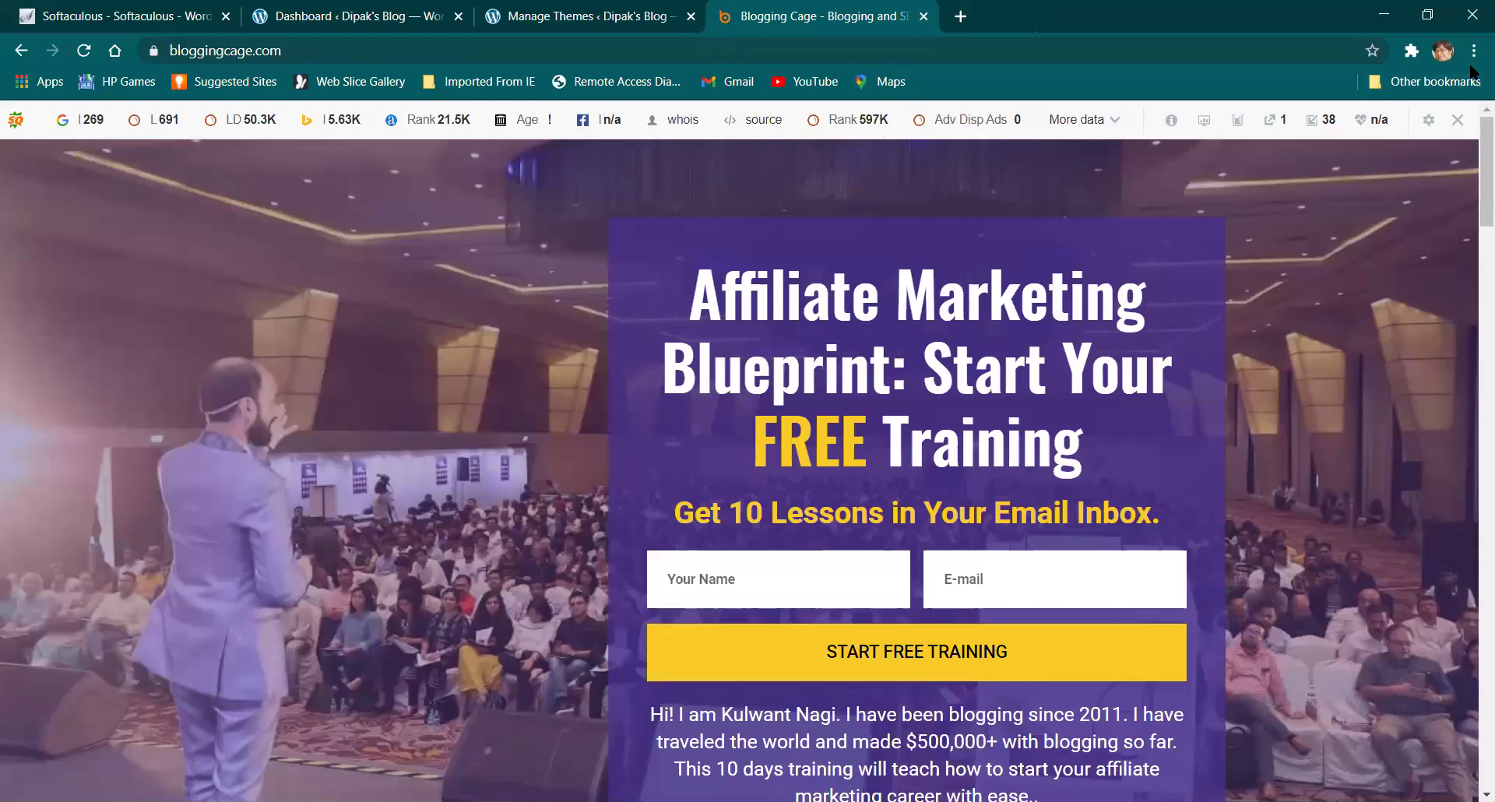
Disable SEObar for bloggingcage.com and return to the WordPress dashboard
{"action": "left_click", "coordinate": [1457, 119]}
{"action": "left_click", "coordinate": [1203, 207]}
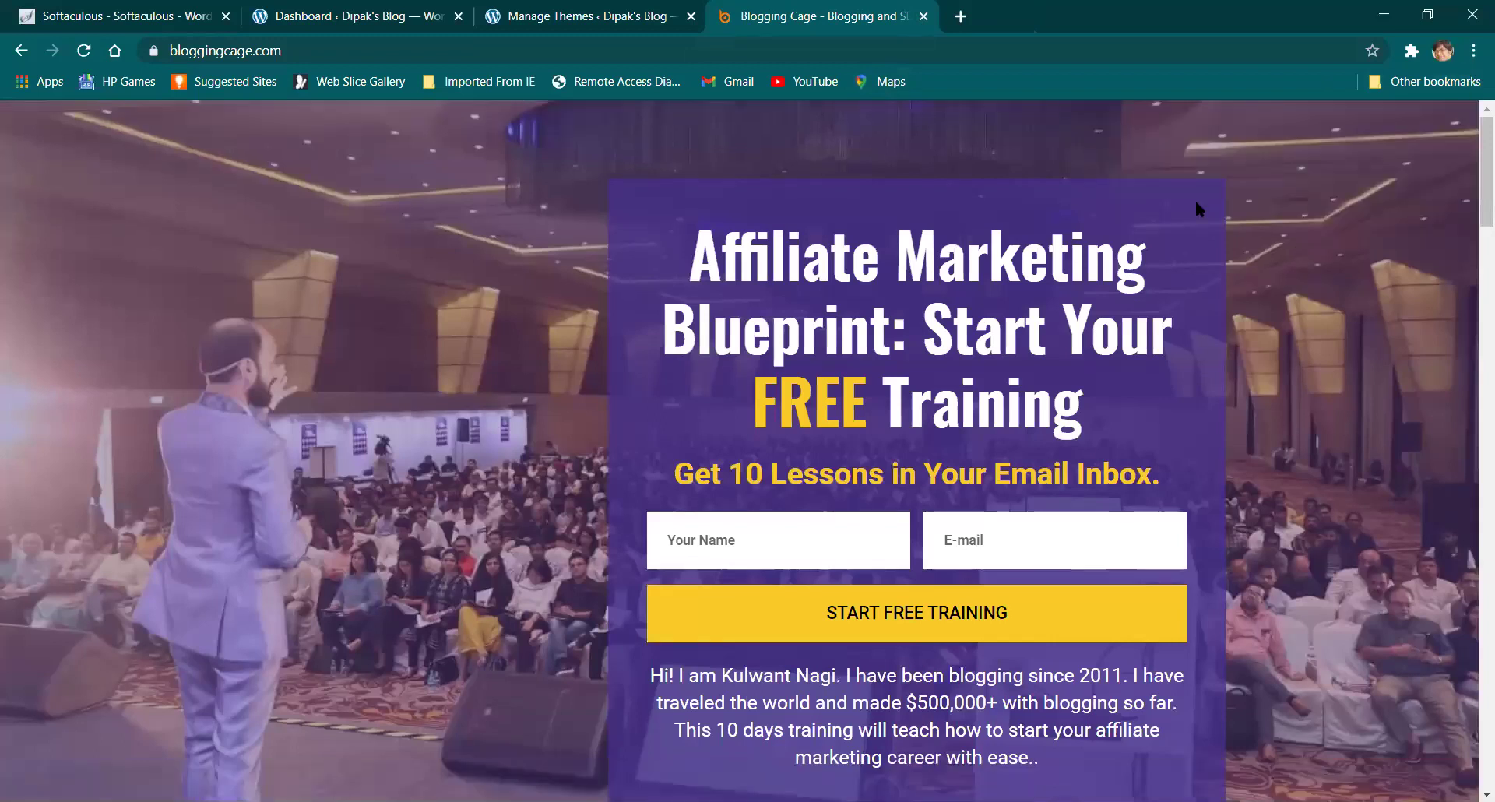
{"action": "left_click", "coordinate": [370, 17]}
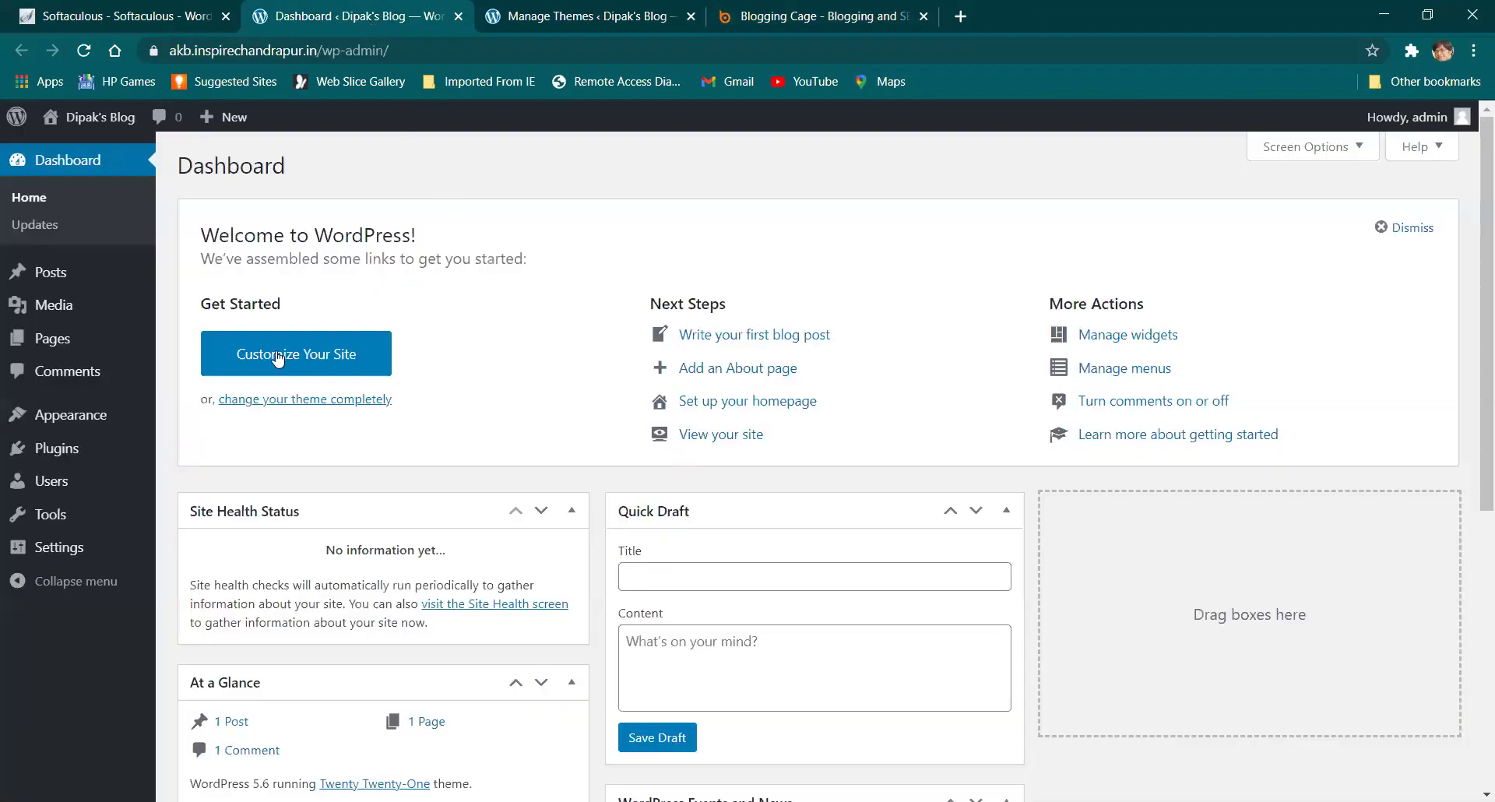
Search Google for 'newspaper theme' in a new tab
{"action": "left_click", "coordinate": [959, 18]}
{"action": "left_click", "coordinate": [958, 51]}
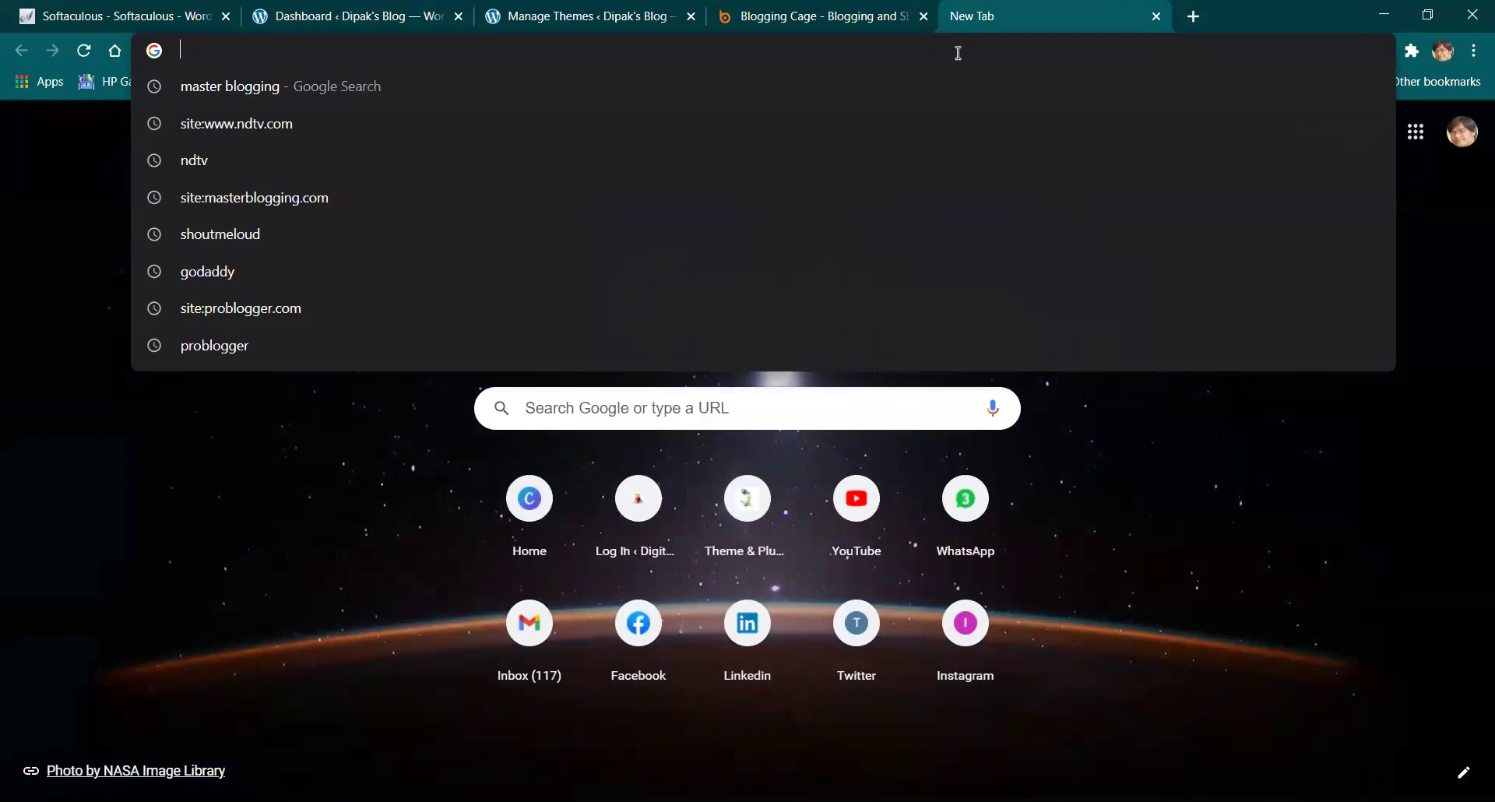
{"action": "type", "text": "new"}
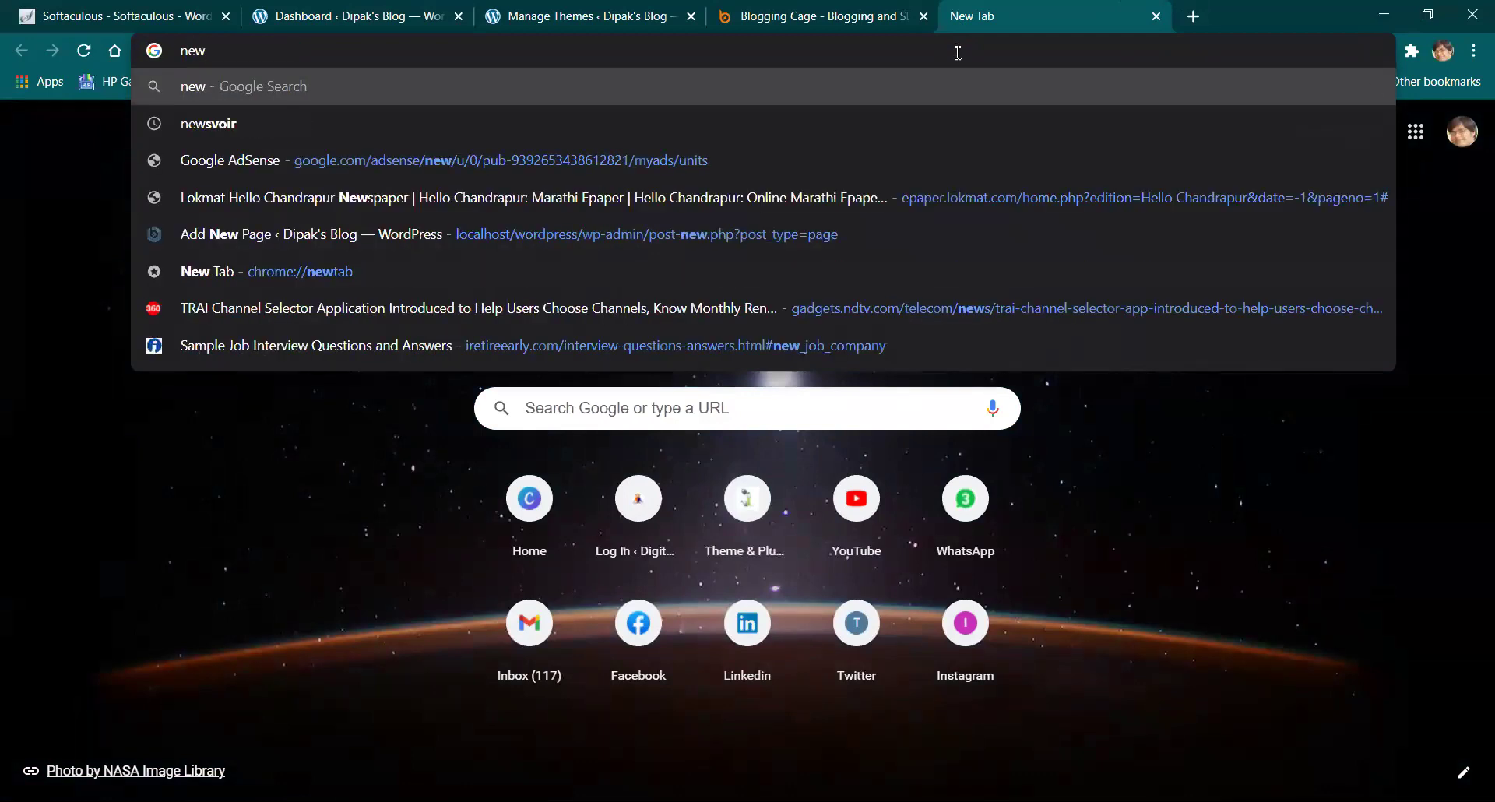
{"action": "type", "text": "sp"}
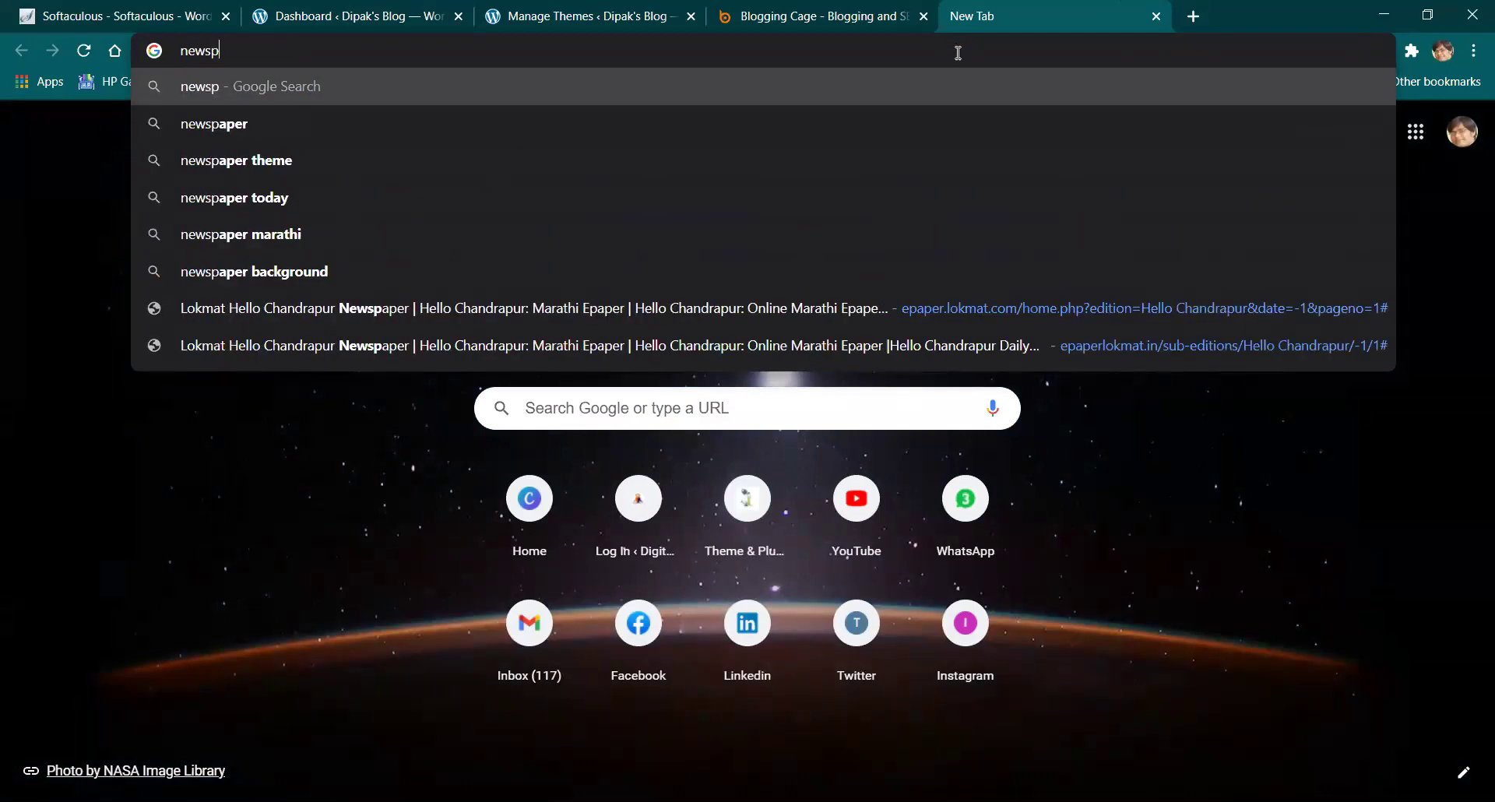
{"action": "key", "text": "Down"}
{"action": "key", "text": "Down"}
{"action": "key", "text": "Return"}
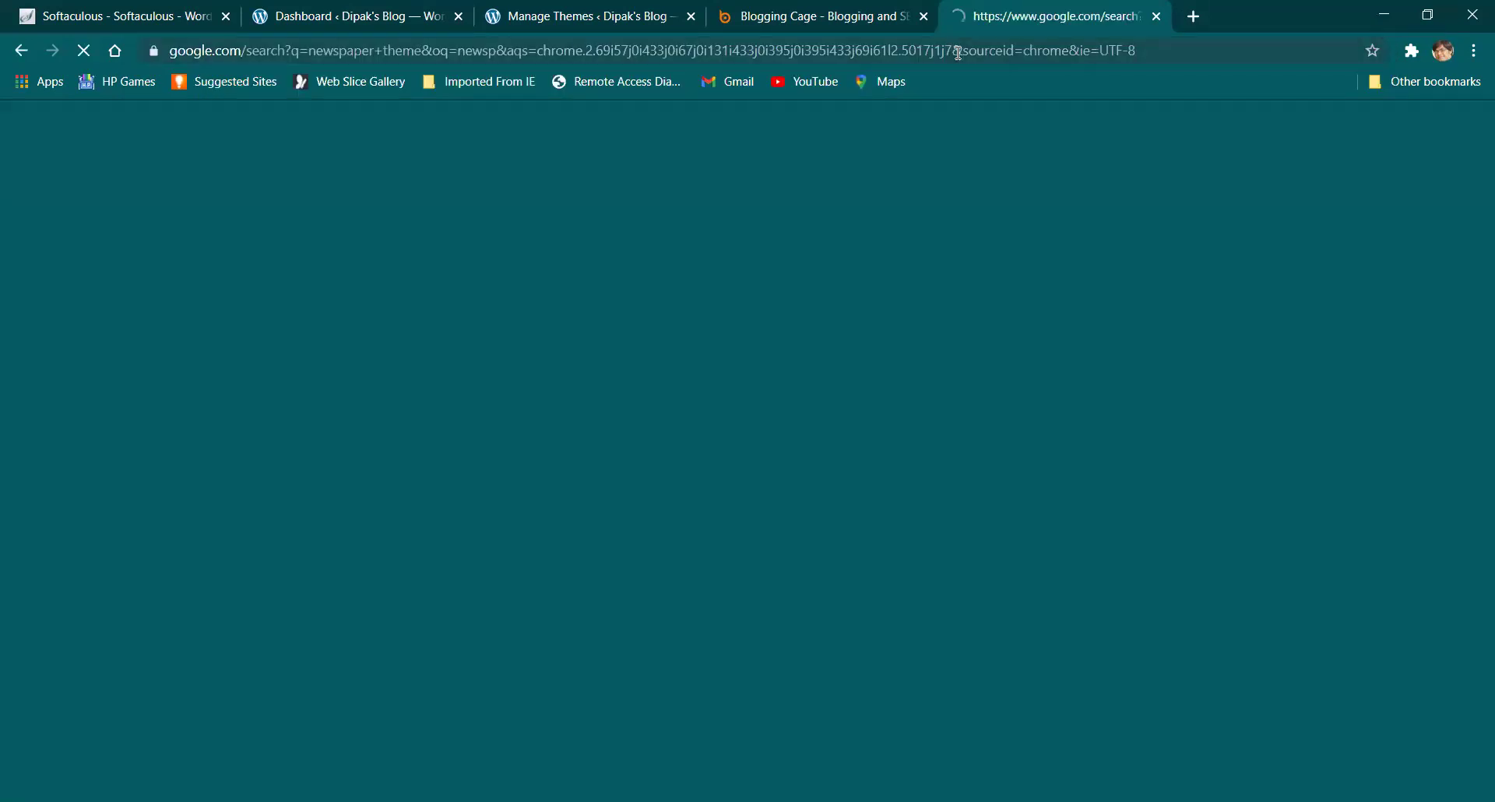
Open the ThemeForest Newspaper by tagDiv page and launch its Live Preview
{"action": "left_click", "coordinate": [382, 306]}
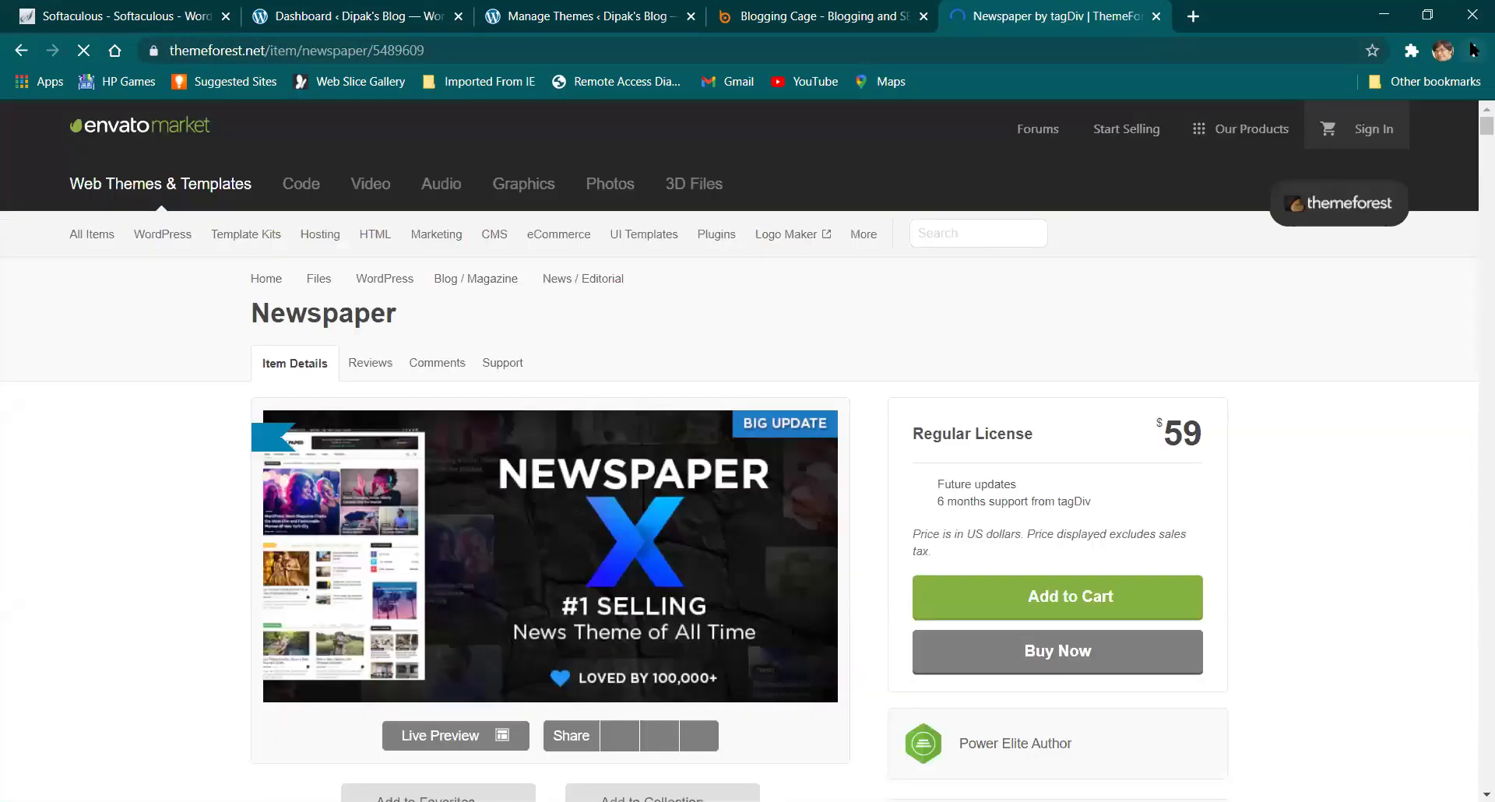
{"action": "scroll", "coordinate": [753, 400], "scroll_direction": "down", "scroll_amount": 7}
{"action": "scroll", "coordinate": [660, 432], "scroll_direction": "down", "scroll_amount": 2}
{"action": "scroll", "coordinate": [623, 424], "scroll_direction": "up", "scroll_amount": 4}
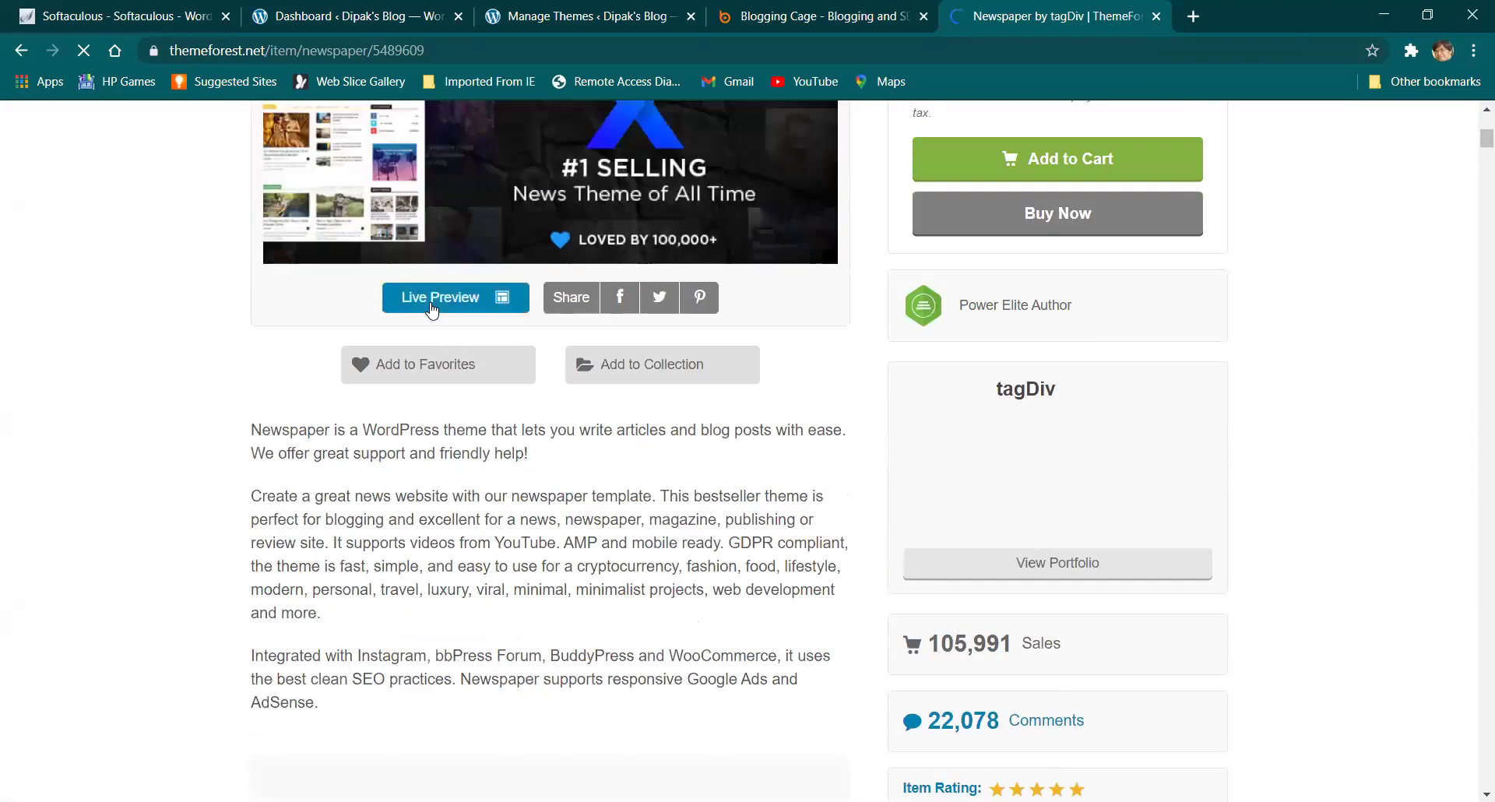
{"action": "left_click", "coordinate": [432, 307]}
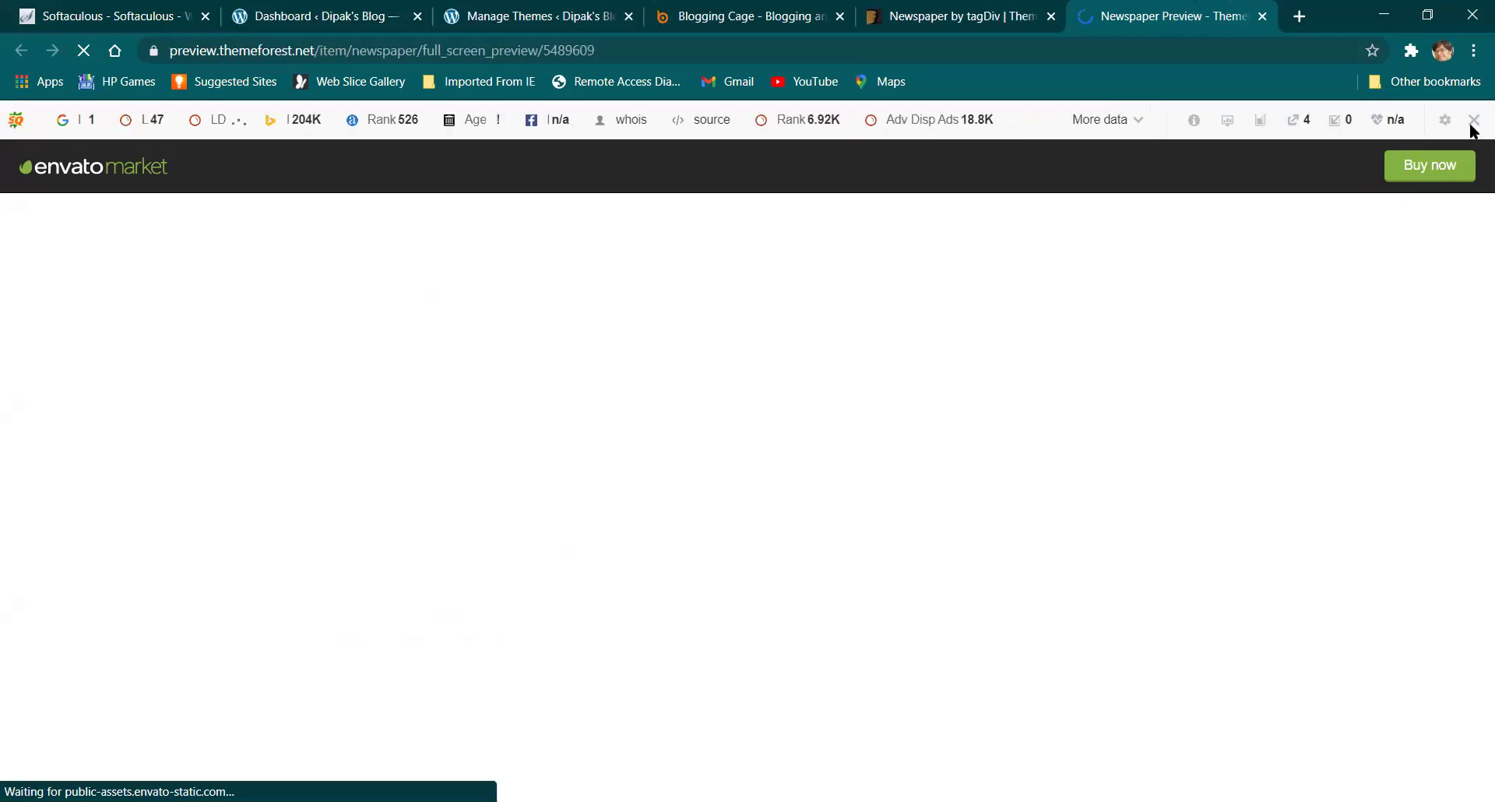
Disable SEObar on the Newspaper preview and scroll through its demo layouts
{"action": "left_click", "coordinate": [1476, 121]}
{"action": "left_click", "coordinate": [1226, 192]}
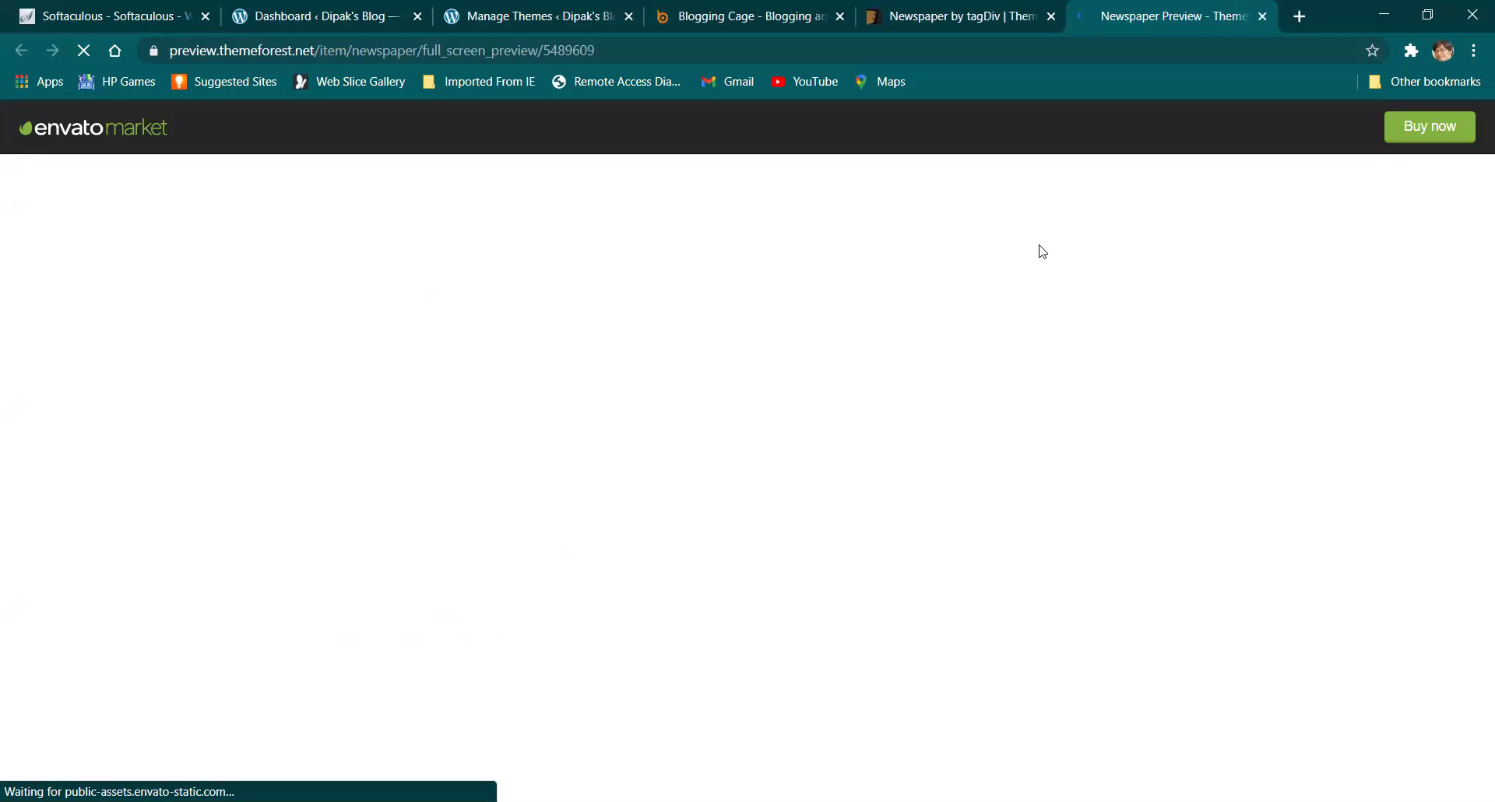
{"action": "scroll", "coordinate": [937, 374], "scroll_direction": "down", "scroll_amount": 4}
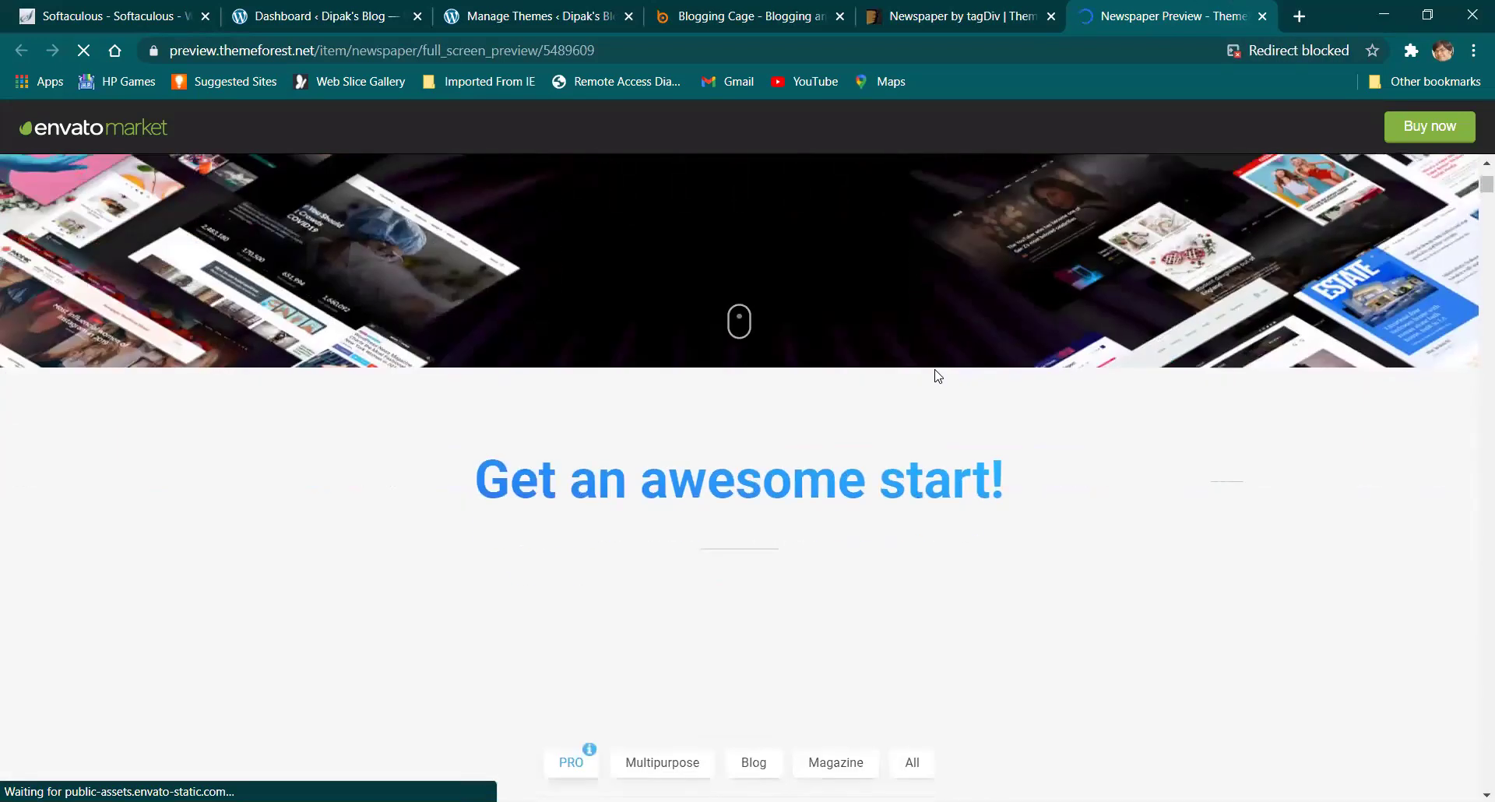
{"action": "scroll", "coordinate": [936, 377], "scroll_direction": "down", "scroll_amount": 9}
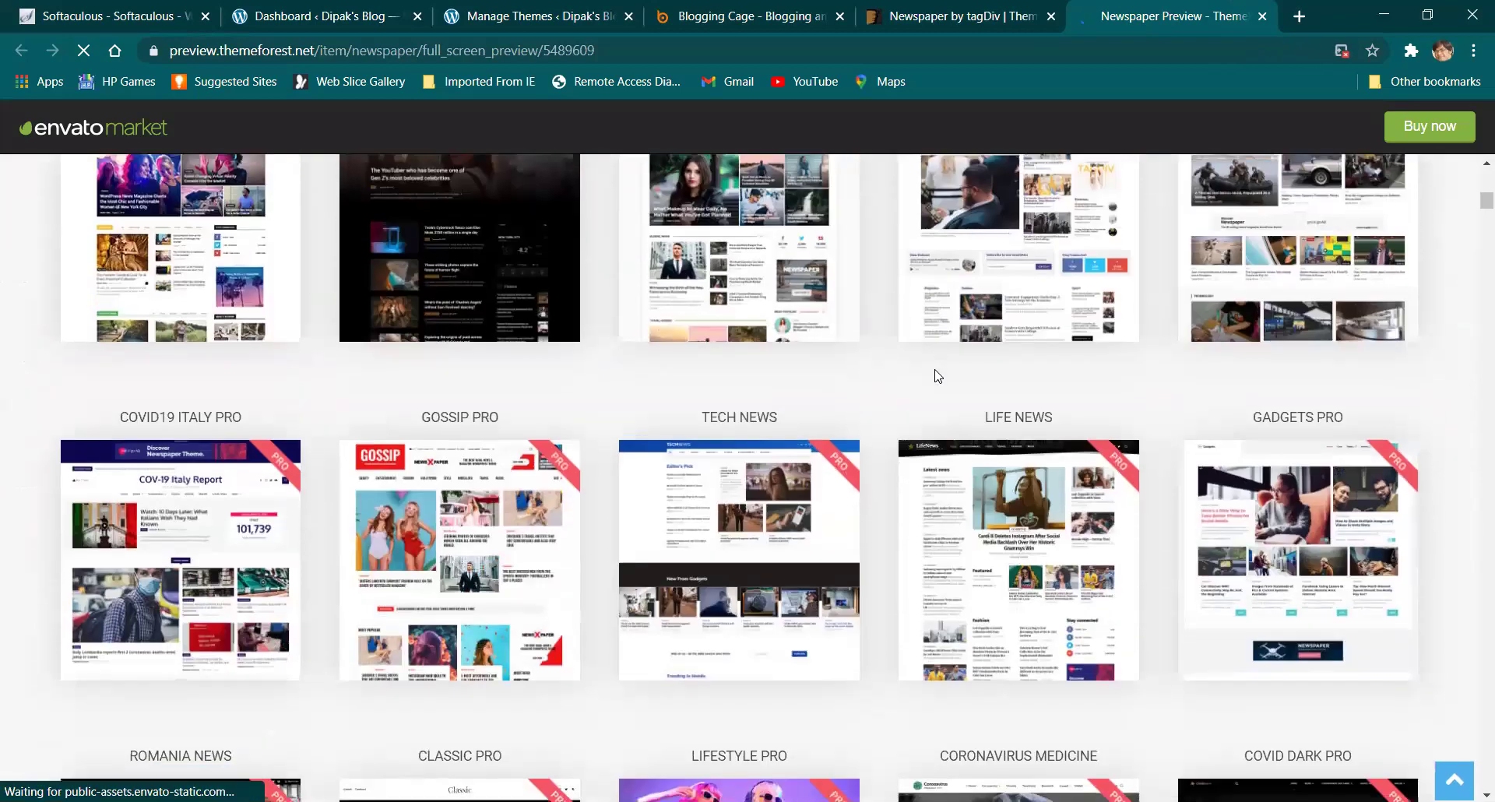
{"action": "scroll", "coordinate": [937, 376], "scroll_direction": "down", "scroll_amount": 5}
{"action": "scroll", "coordinate": [996, 460], "scroll_direction": "down", "scroll_amount": 4}
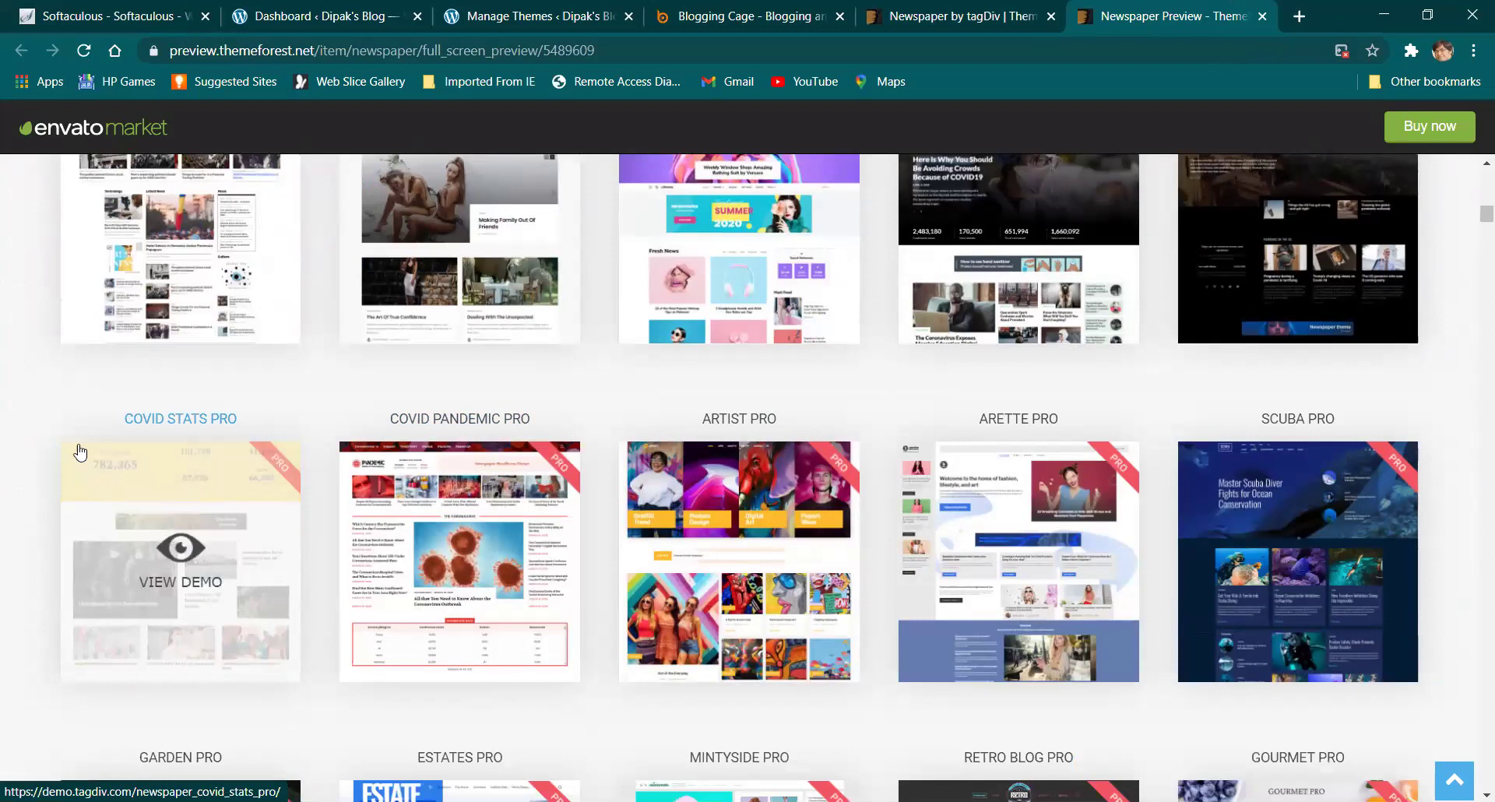
{"action": "scroll", "coordinate": [48, 407], "scroll_direction": "up", "scroll_amount": 3}
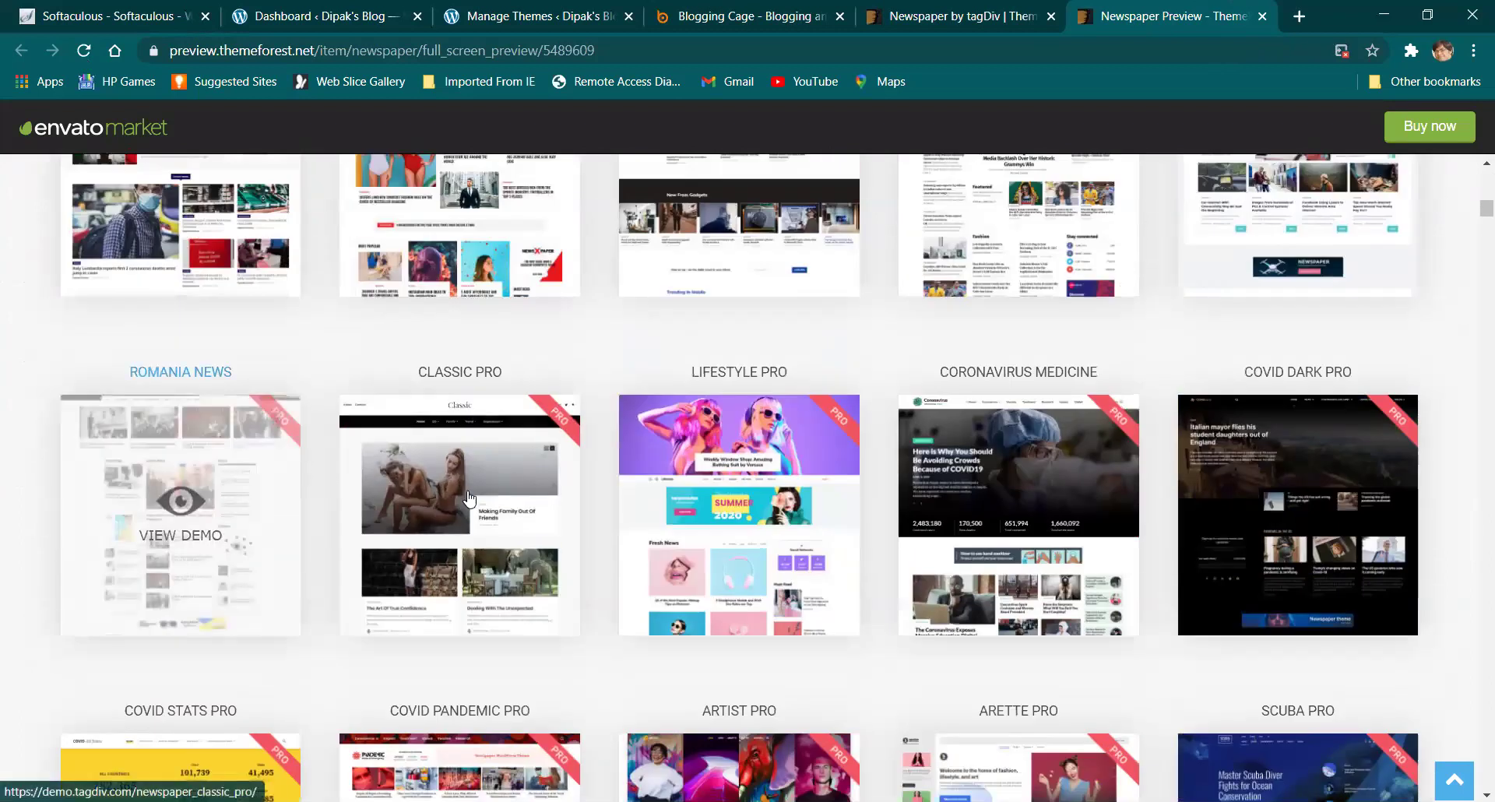
{"action": "scroll", "coordinate": [1151, 494], "scroll_direction": "up", "scroll_amount": 5}
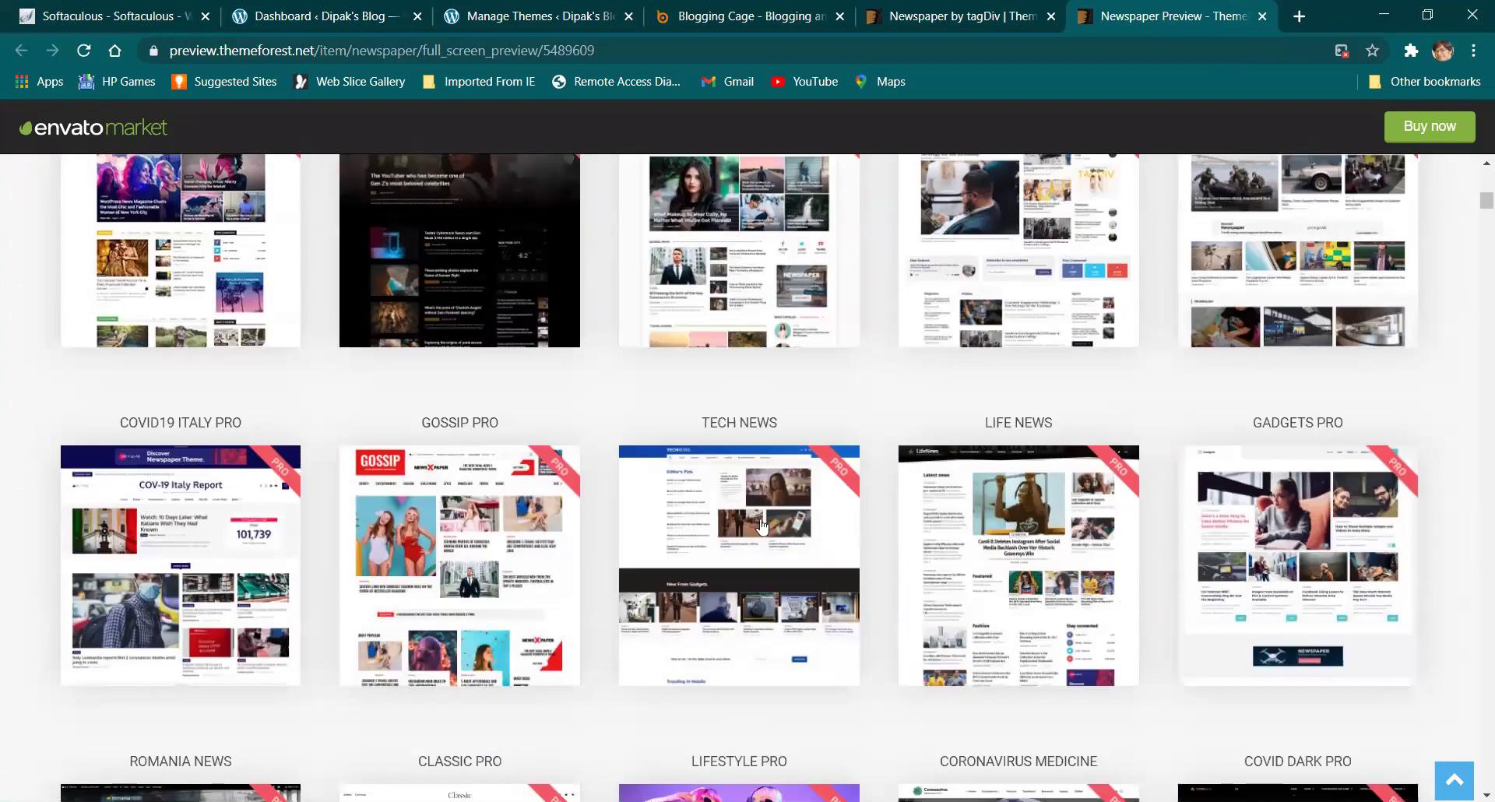
{"action": "scroll", "coordinate": [180, 514], "scroll_direction": "up", "scroll_amount": 4}
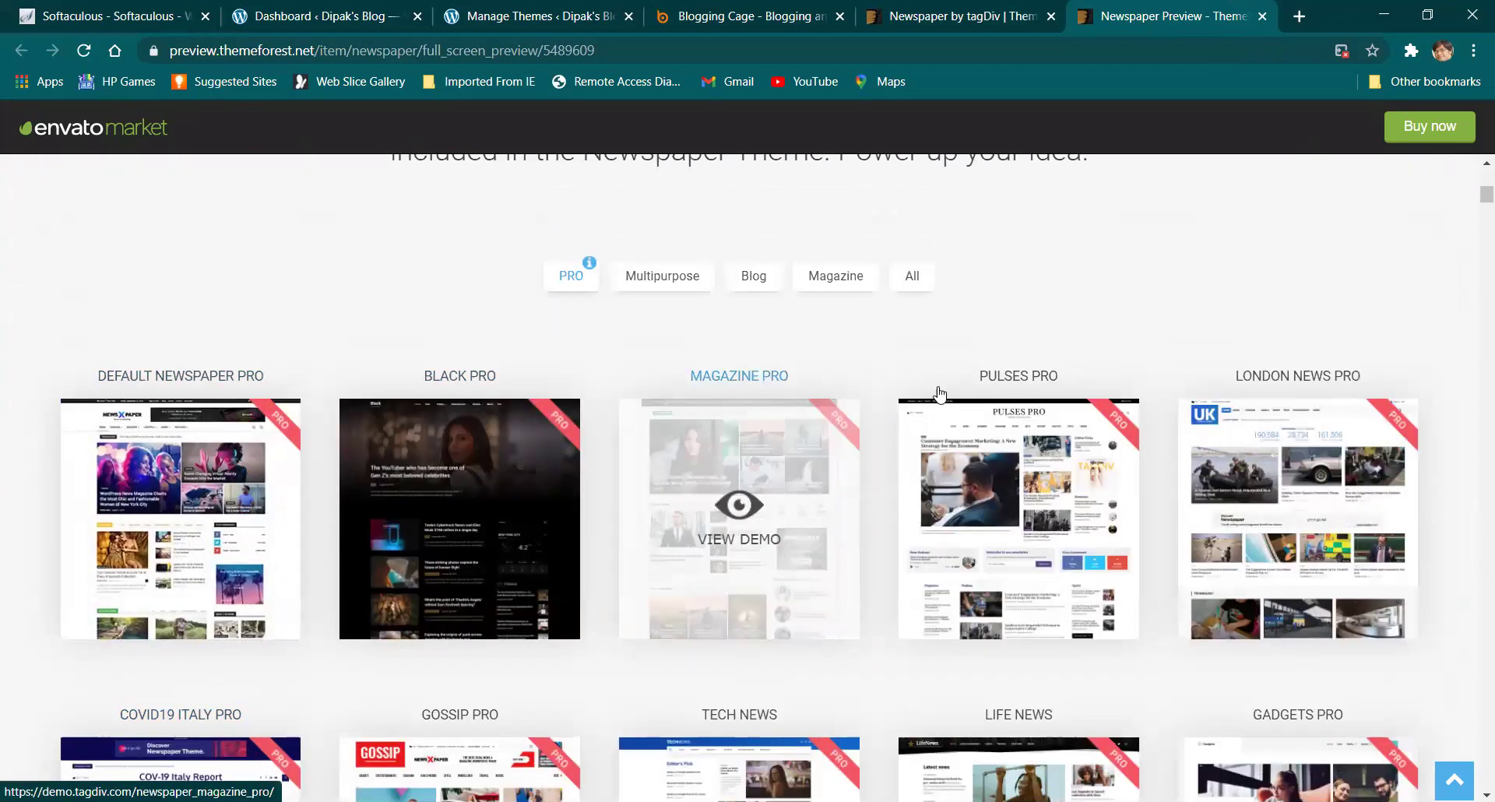
{"action": "scroll", "coordinate": [1328, 396], "scroll_direction": "down", "scroll_amount": 4}
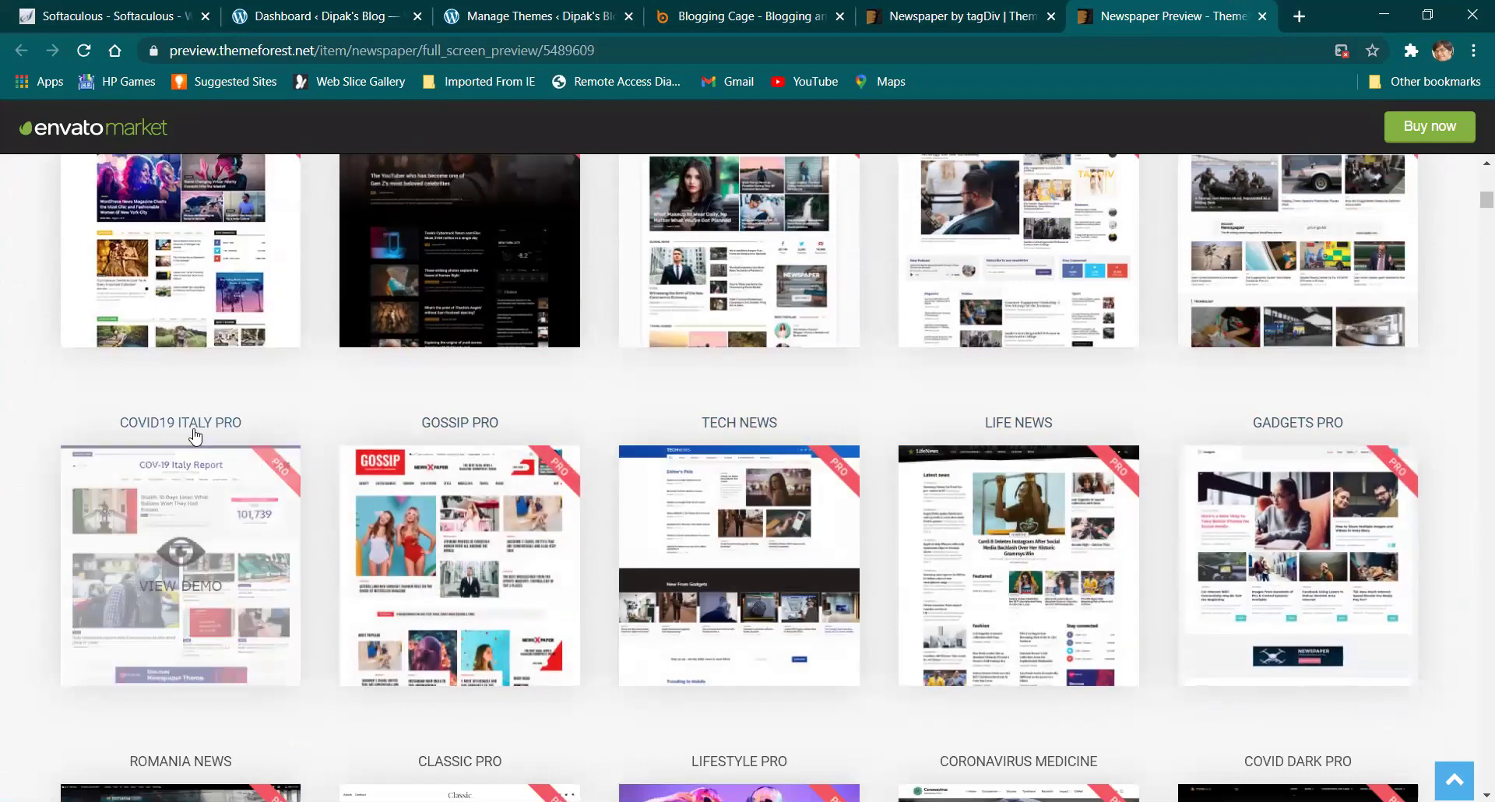
Finish browsing the Newspaper demos and return to the WordPress dashboard
{"action": "scroll", "coordinate": [194, 436], "scroll_direction": "down", "scroll_amount": 5}
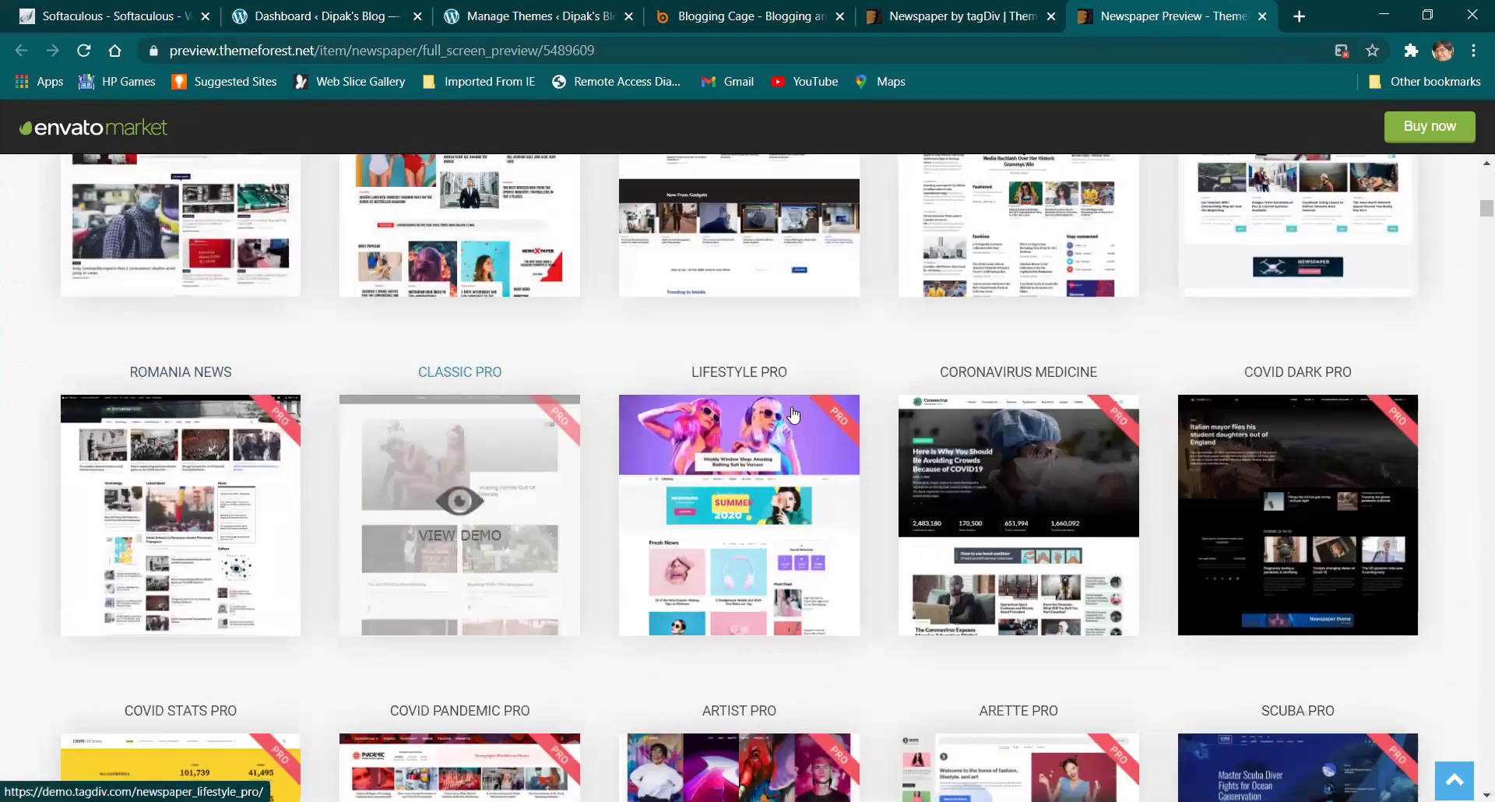
{"action": "scroll", "coordinate": [1212, 421], "scroll_direction": "down", "scroll_amount": 3}
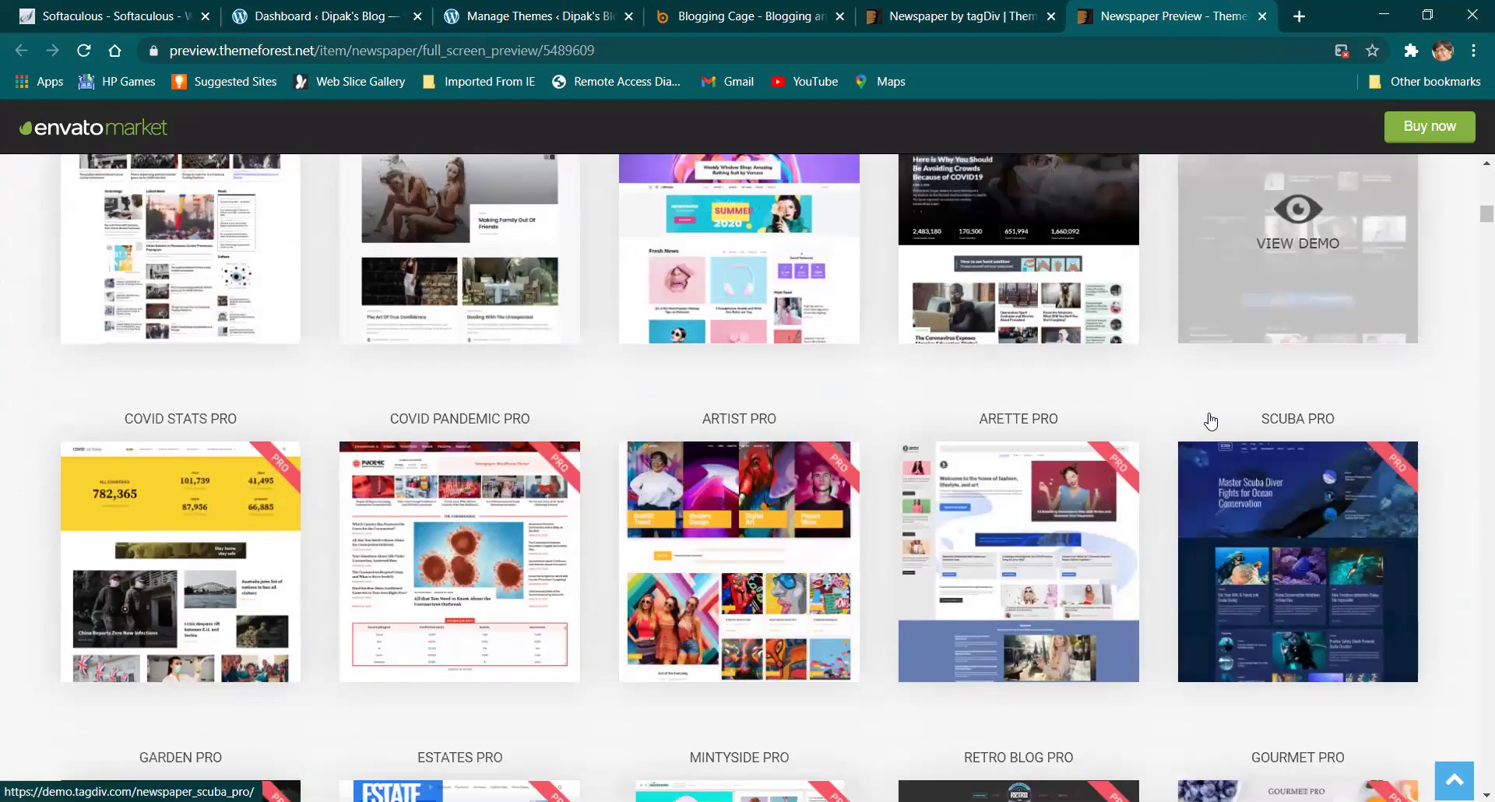
{"action": "scroll", "coordinate": [347, 420], "scroll_direction": "down", "scroll_amount": 2}
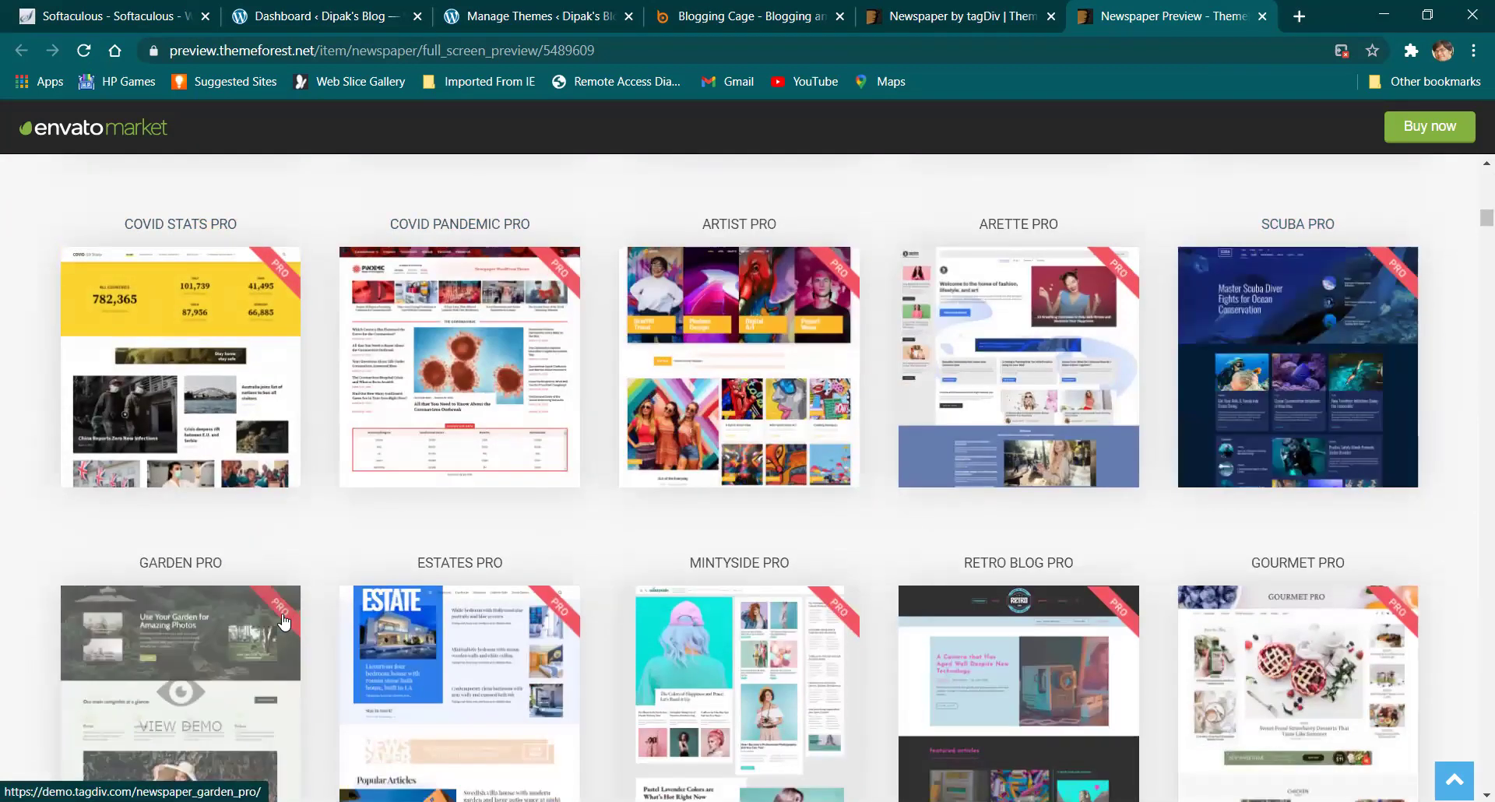
{"action": "scroll", "coordinate": [350, 608], "scroll_direction": "down", "scroll_amount": 2}
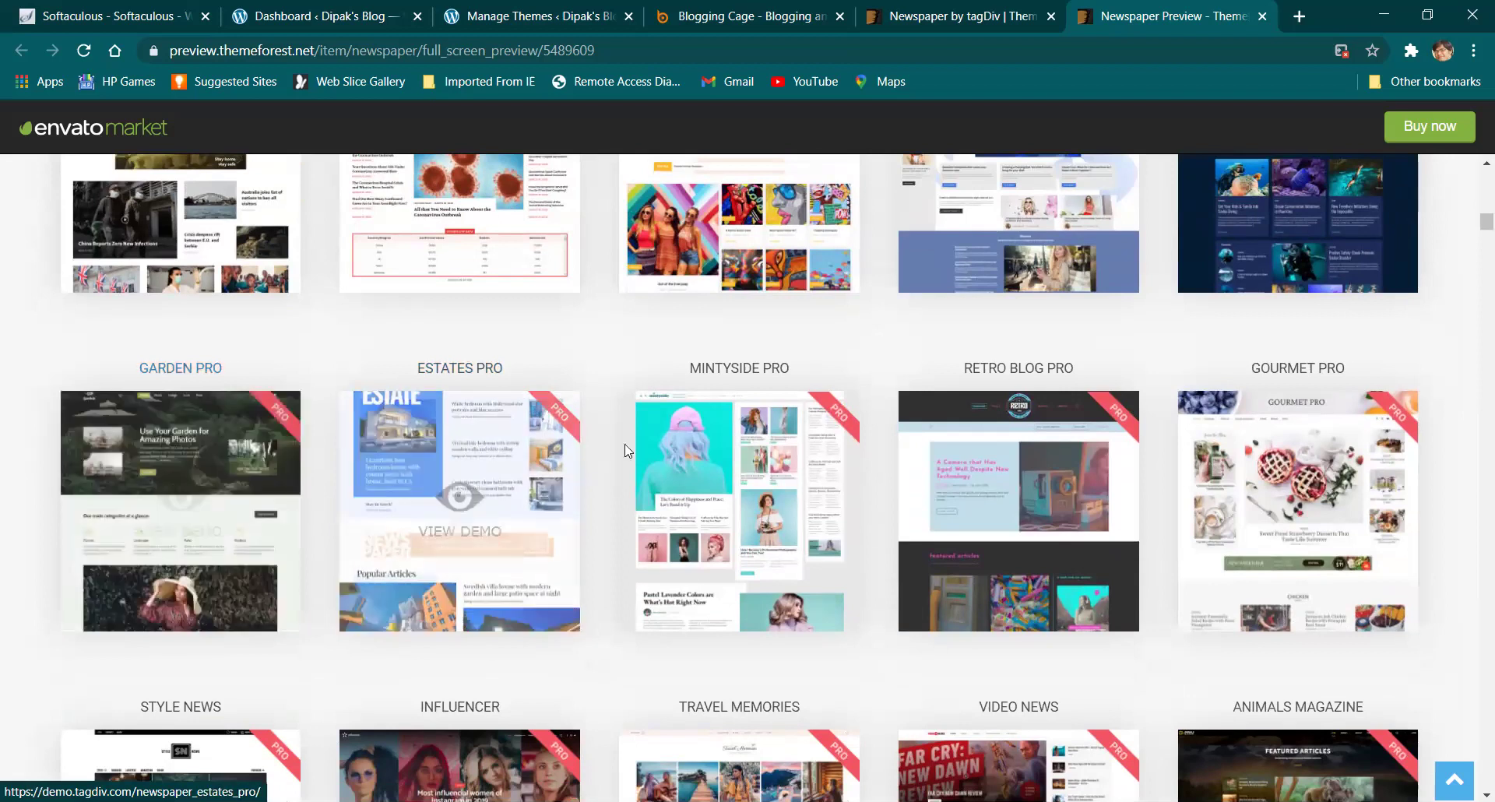
{"action": "scroll", "coordinate": [739, 524], "scroll_direction": "down", "scroll_amount": 1}
{"action": "scroll", "coordinate": [701, 524], "scroll_direction": "down", "scroll_amount": 2}
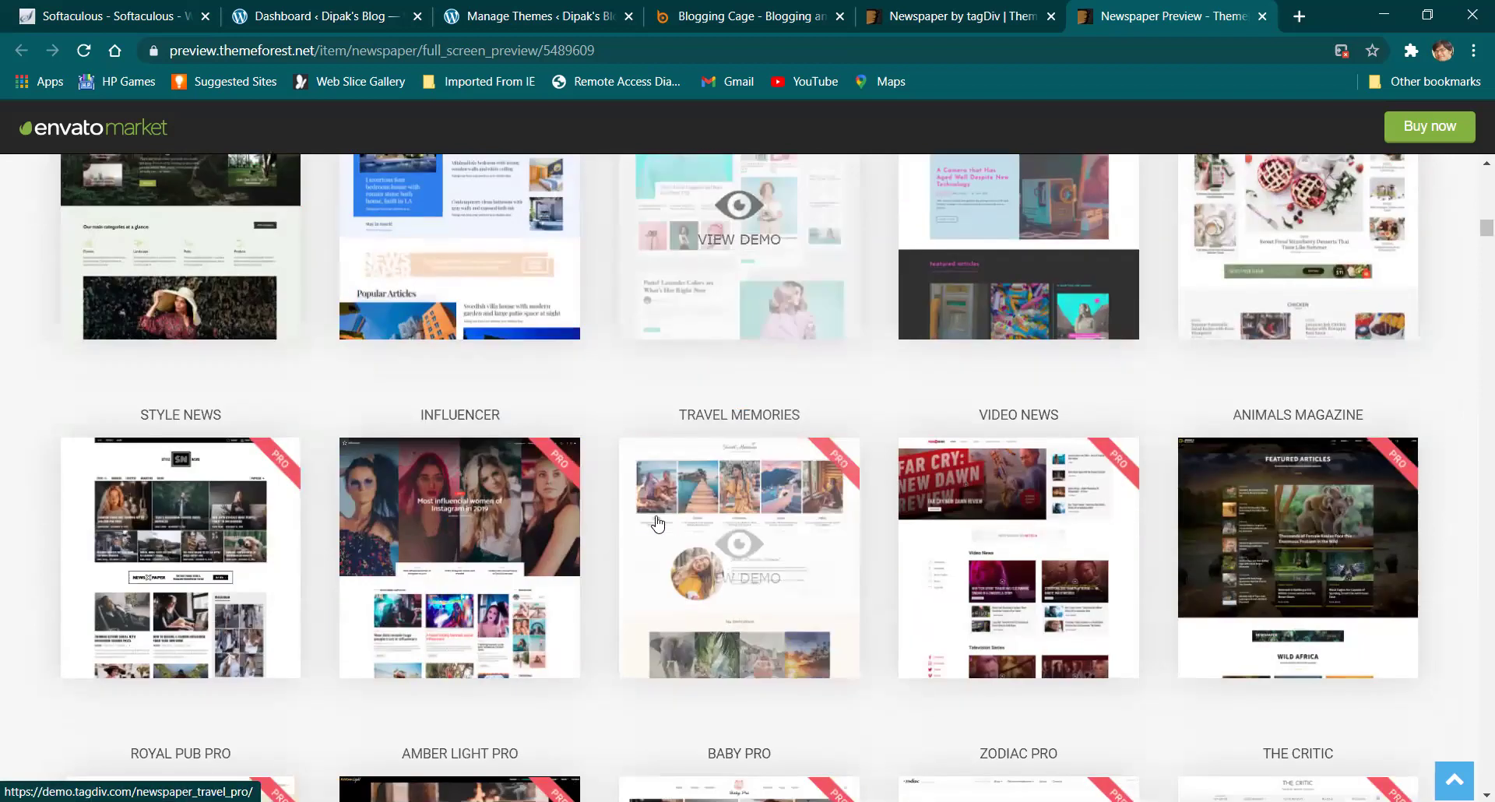
{"action": "scroll", "coordinate": [582, 524], "scroll_direction": "down", "scroll_amount": 5}
{"action": "scroll", "coordinate": [580, 524], "scroll_direction": "up", "scroll_amount": 3}
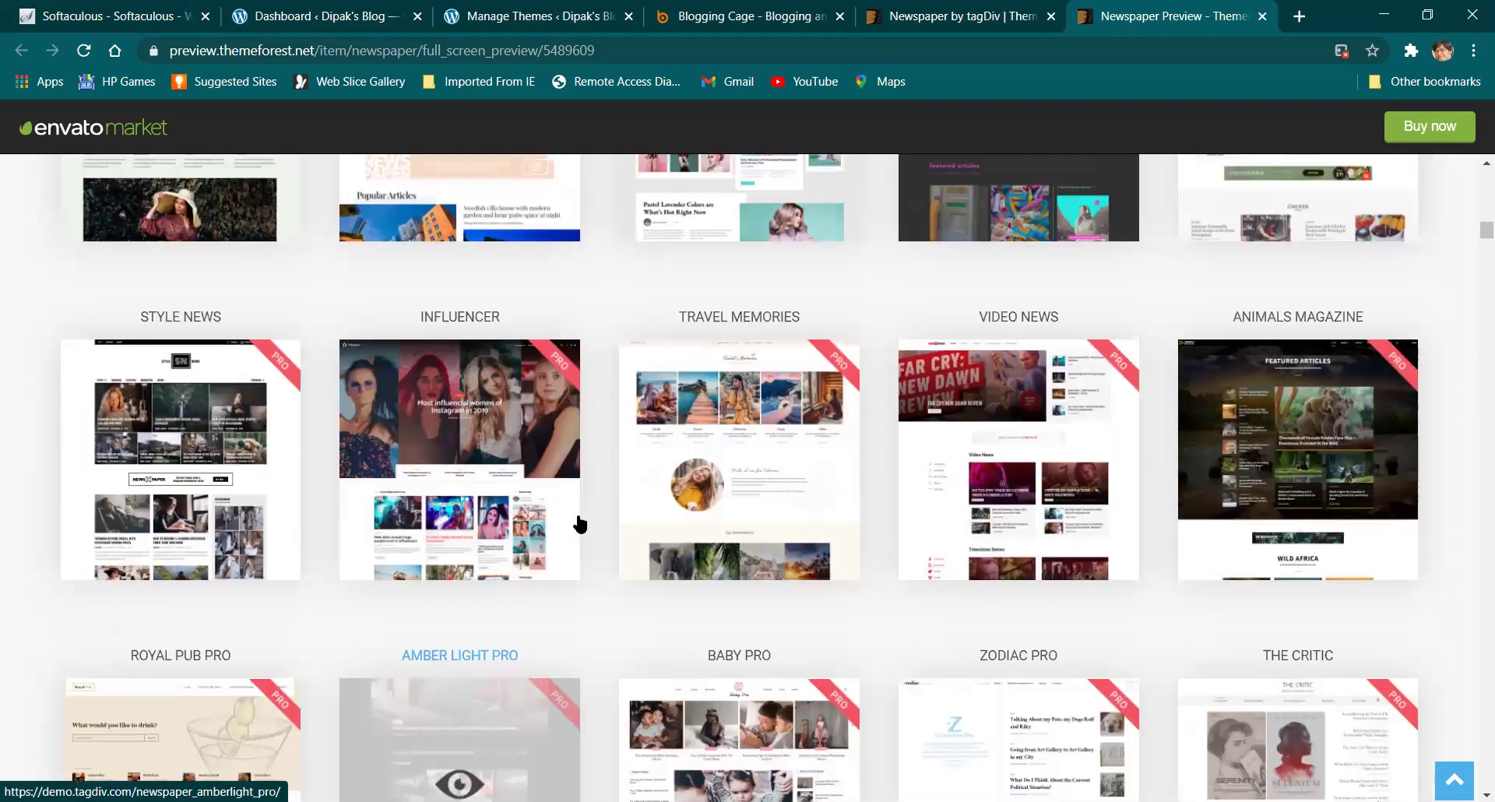
{"action": "scroll", "coordinate": [578, 521], "scroll_direction": "up", "scroll_amount": 3}
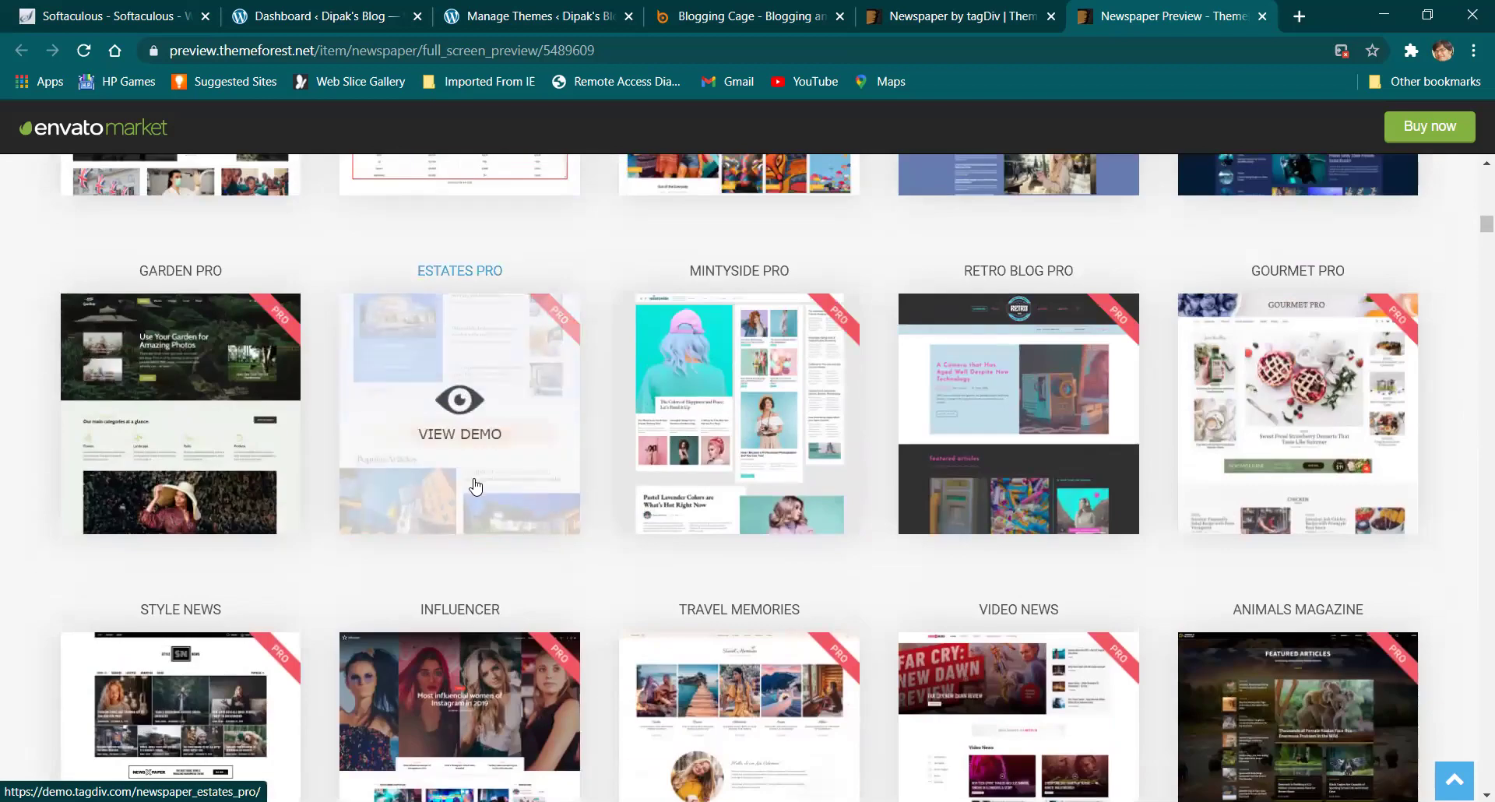
{"action": "scroll", "coordinate": [475, 487], "scroll_direction": "down", "scroll_amount": 9}
{"action": "scroll", "coordinate": [481, 489], "scroll_direction": "up", "scroll_amount": 17}
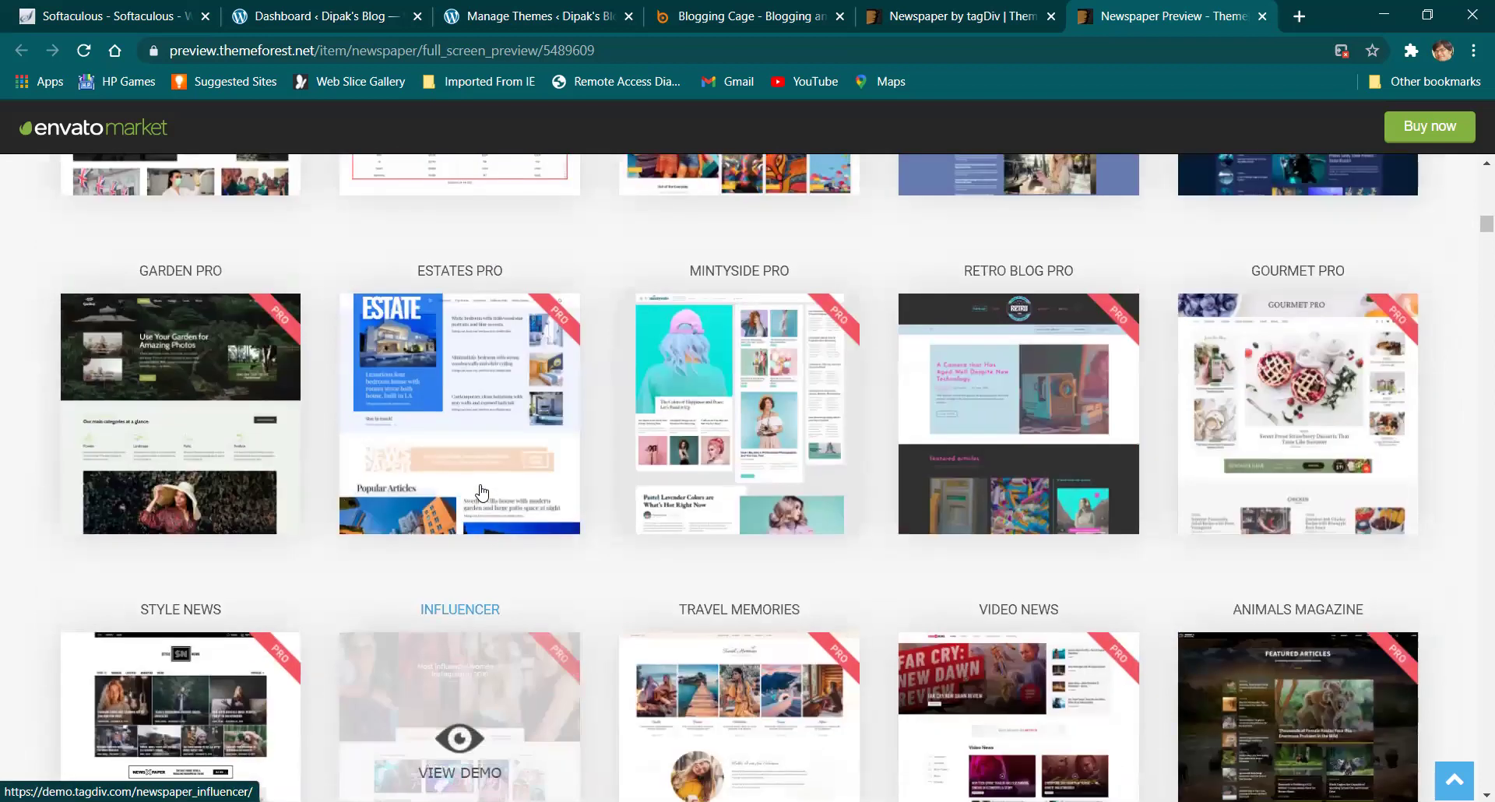
{"action": "left_click", "coordinate": [327, 19]}
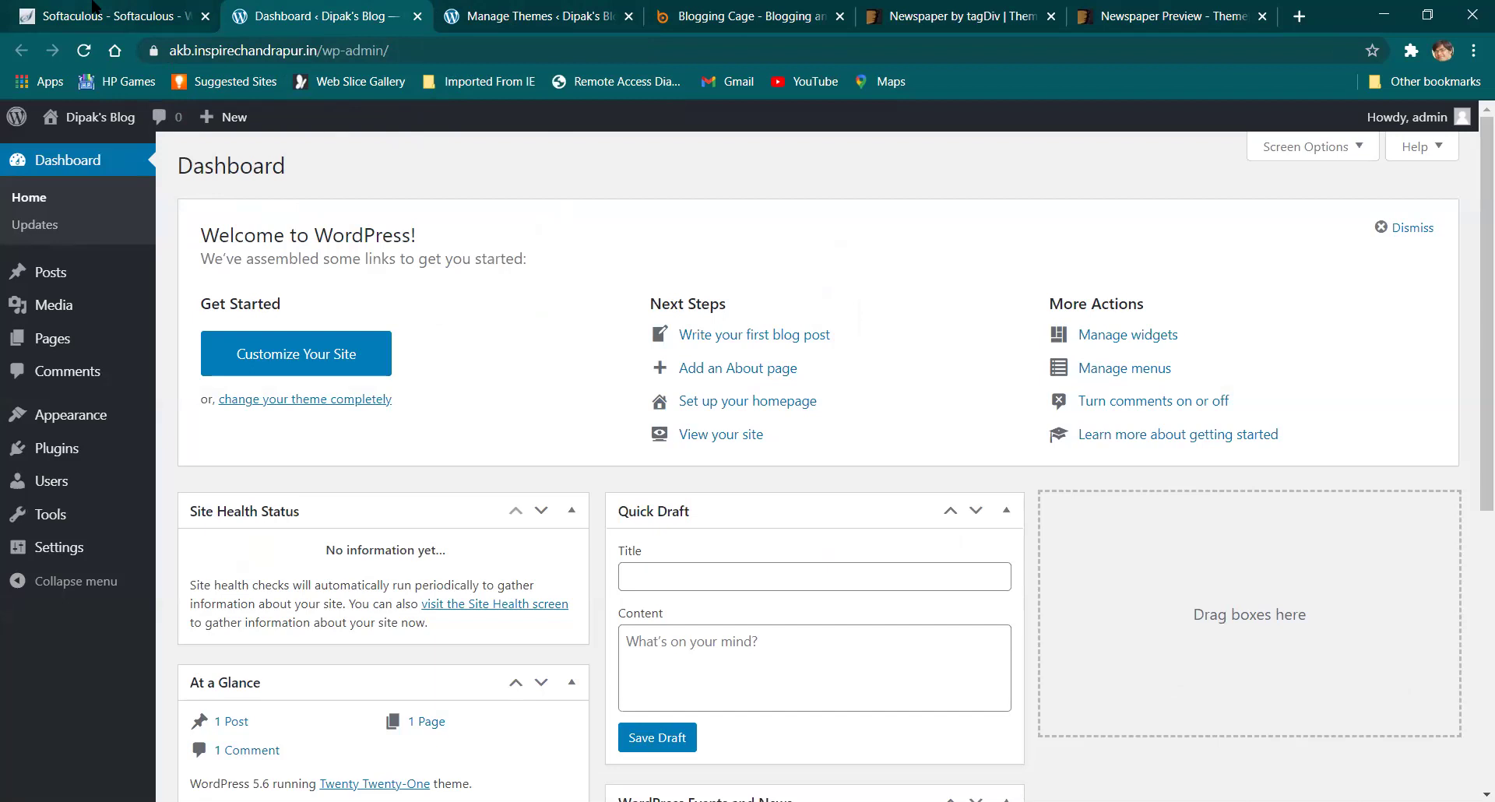
{"action": "left_click", "coordinate": [94, 8]}
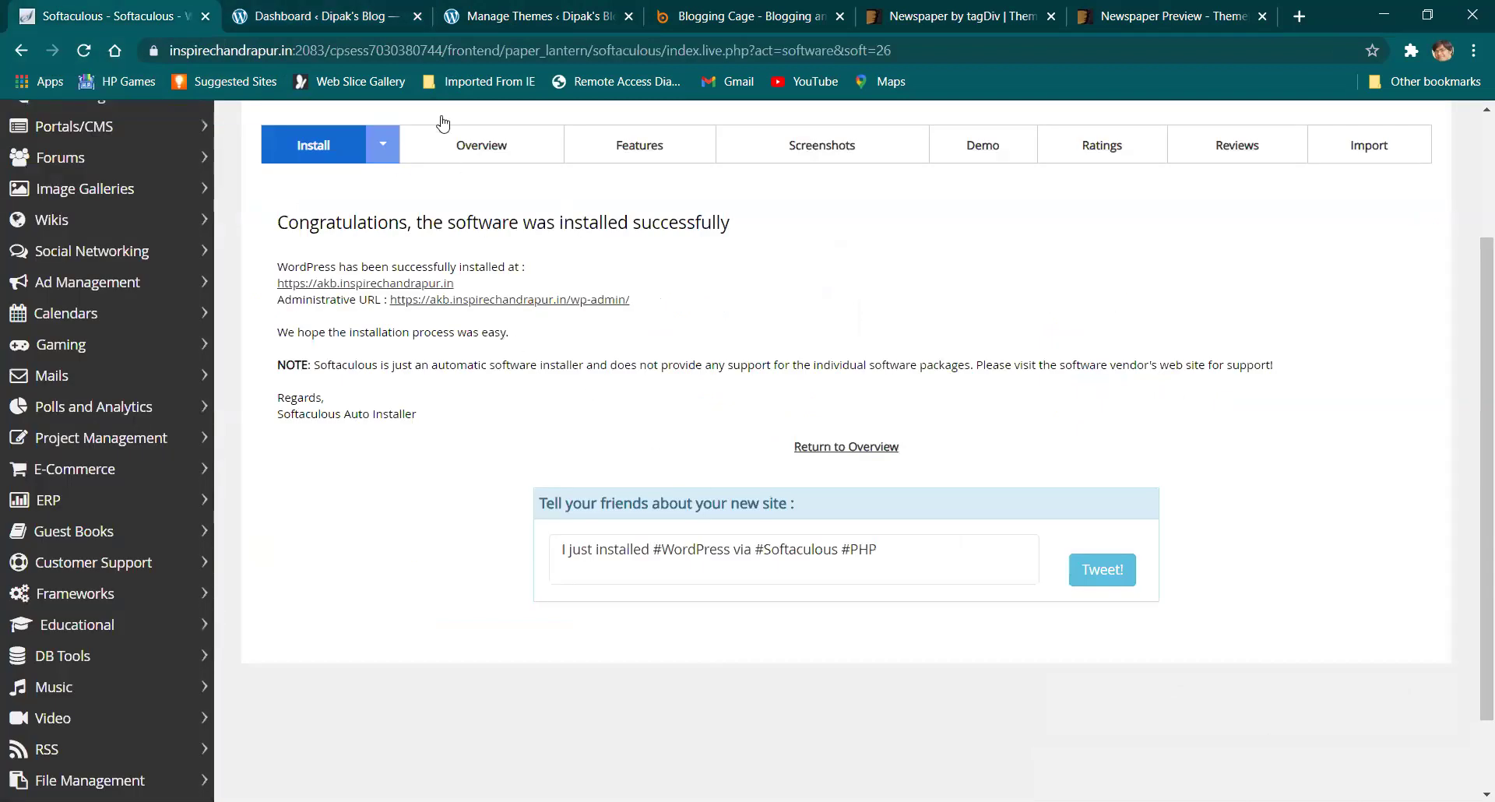
Close the Newspaper item, Newspaper Preview and Blogging Cage tabs, keeping the WordPress themes page
{"action": "left_click", "coordinate": [338, 8]}
{"action": "left_click", "coordinate": [514, 11]}
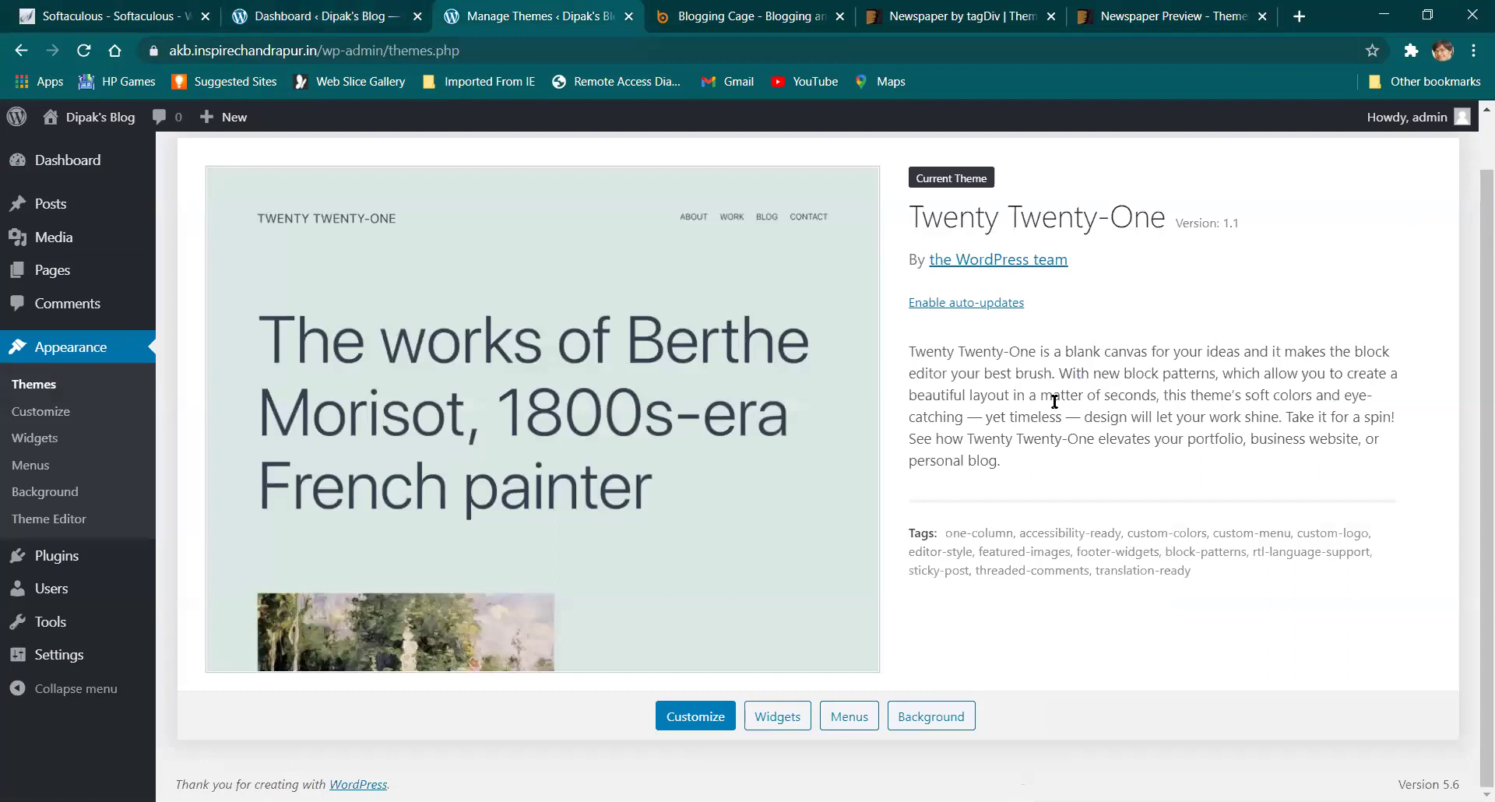
{"action": "scroll", "coordinate": [985, 487], "scroll_direction": "up", "scroll_amount": 1}
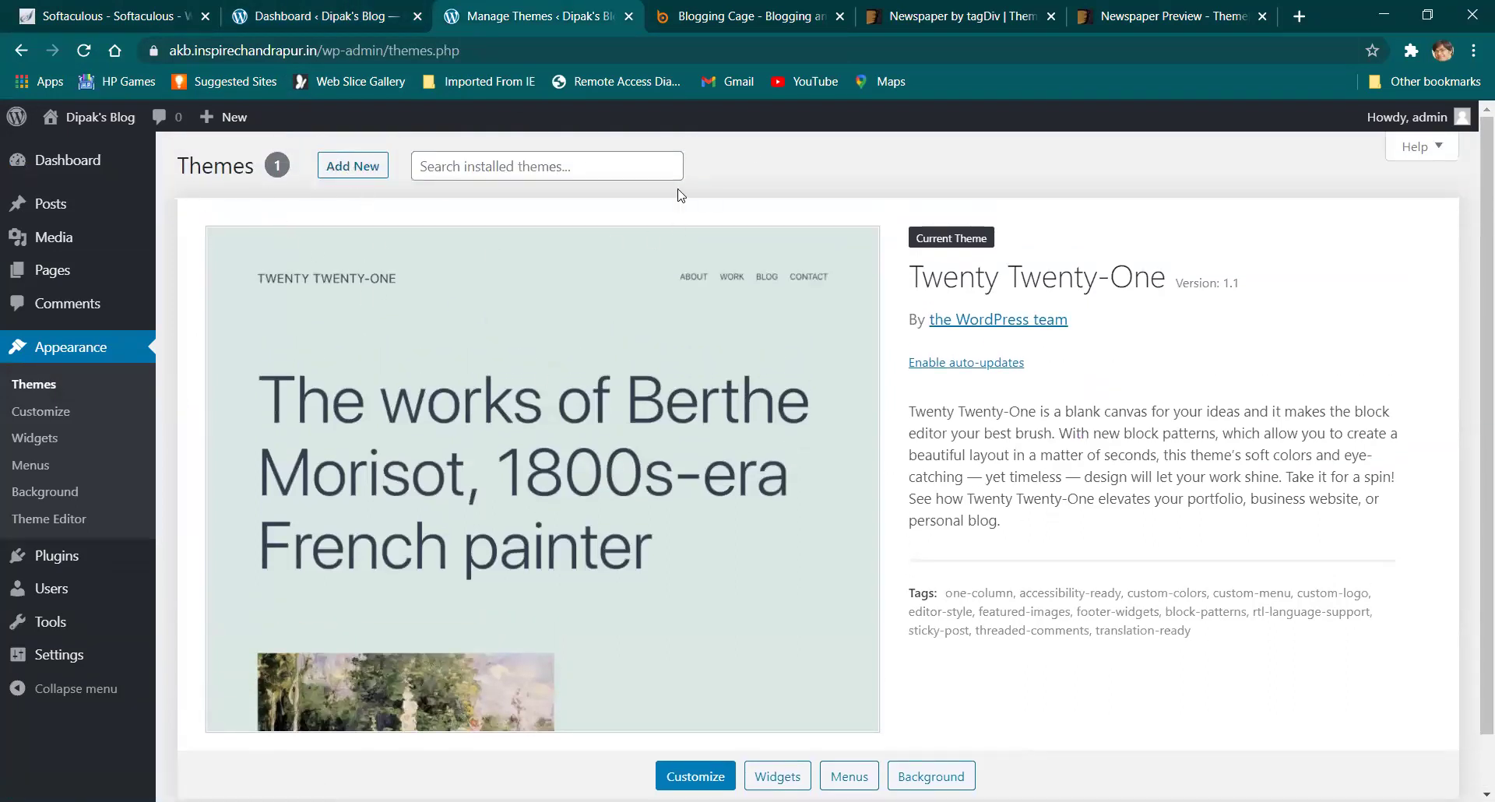
{"action": "left_click", "coordinate": [965, 11]}
{"action": "left_click", "coordinate": [1047, 16]}
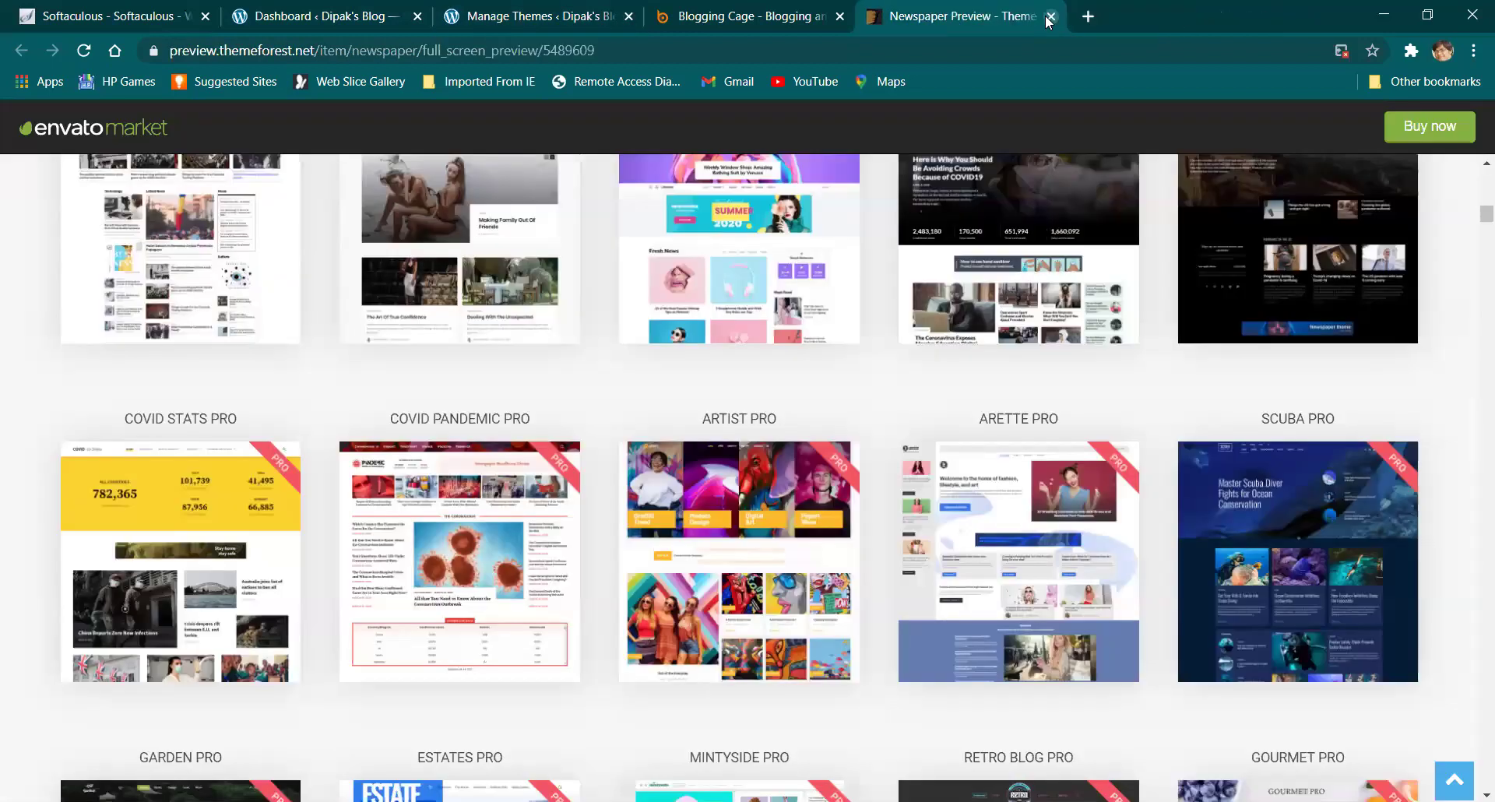
{"action": "left_click", "coordinate": [1047, 16]}
{"action": "left_click", "coordinate": [923, 16]}
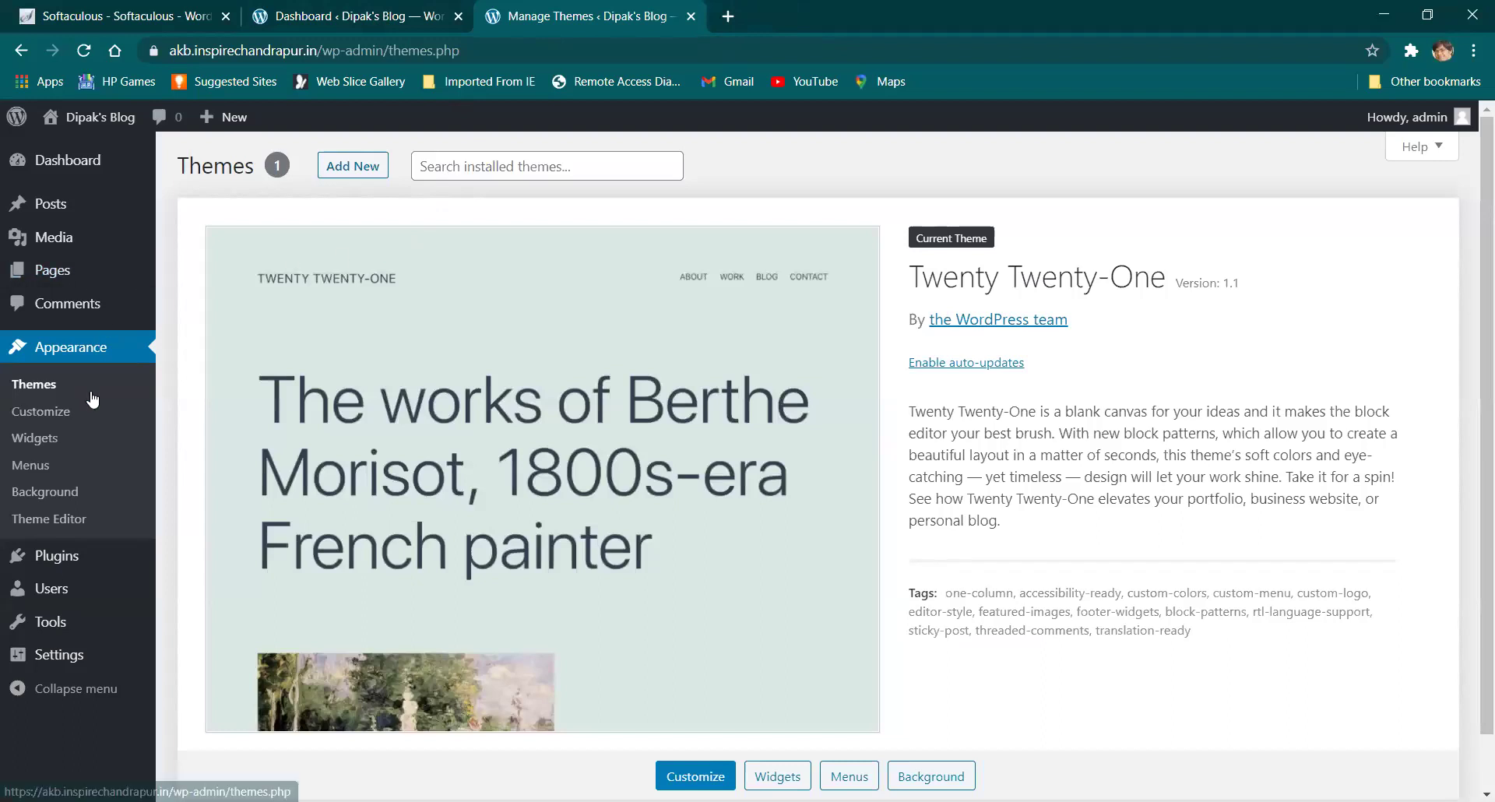
Open Add New themes and start searching the theme directory for 'generate'
{"action": "left_click", "coordinate": [349, 172]}
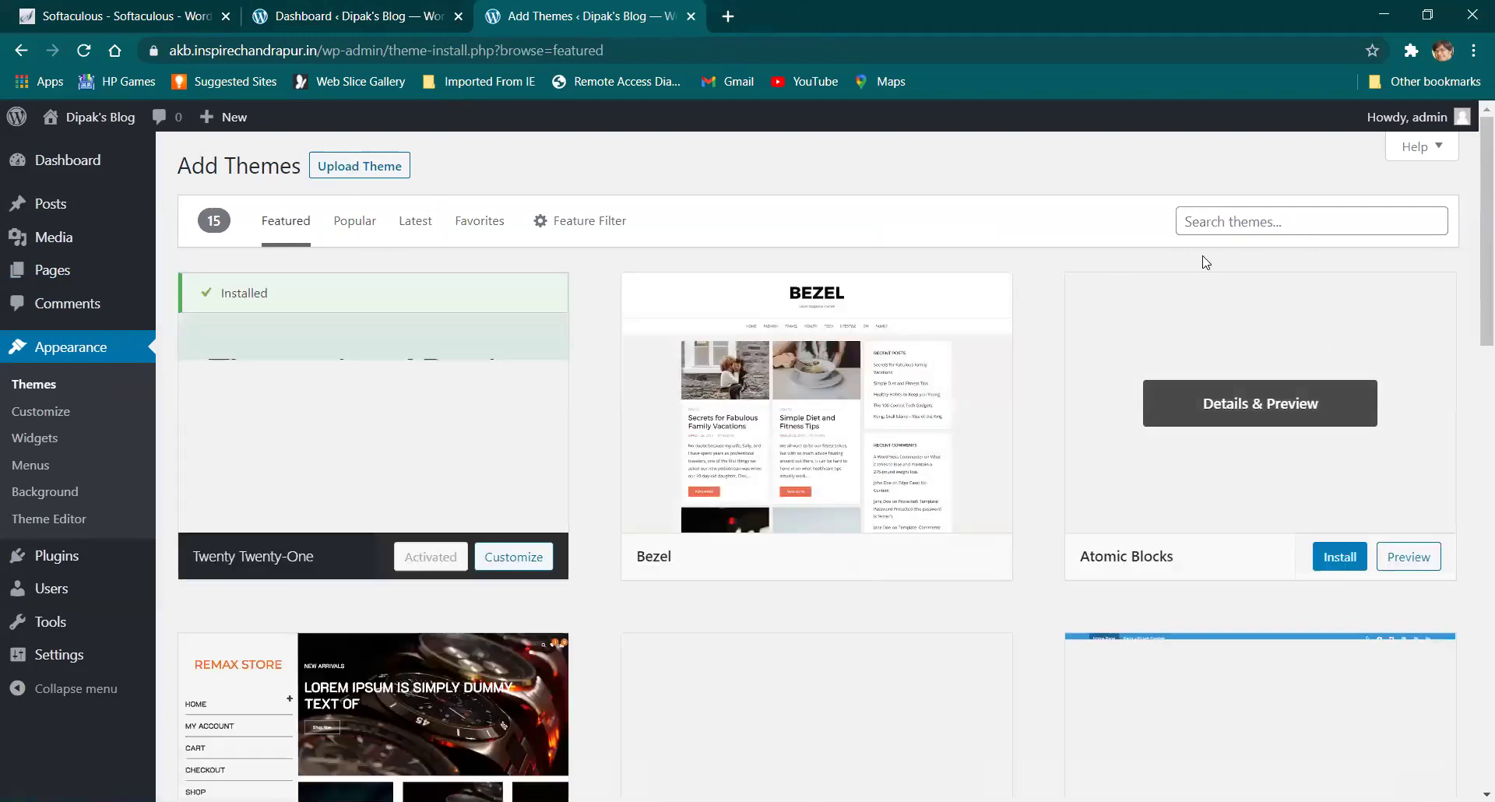
{"action": "left_click", "coordinate": [1245, 221]}
{"action": "type", "text": "ge"}
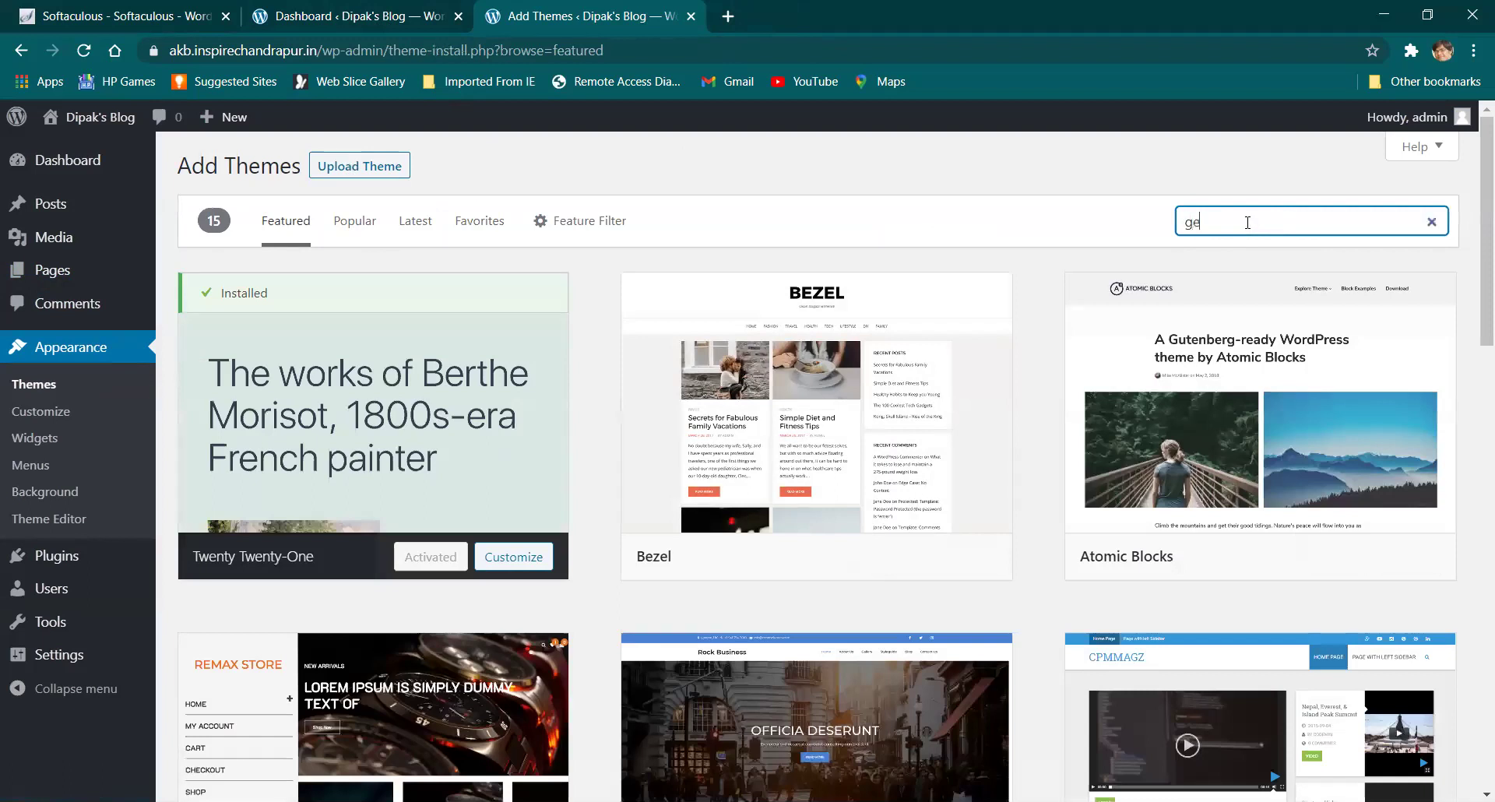
{"action": "type", "text": "n"}
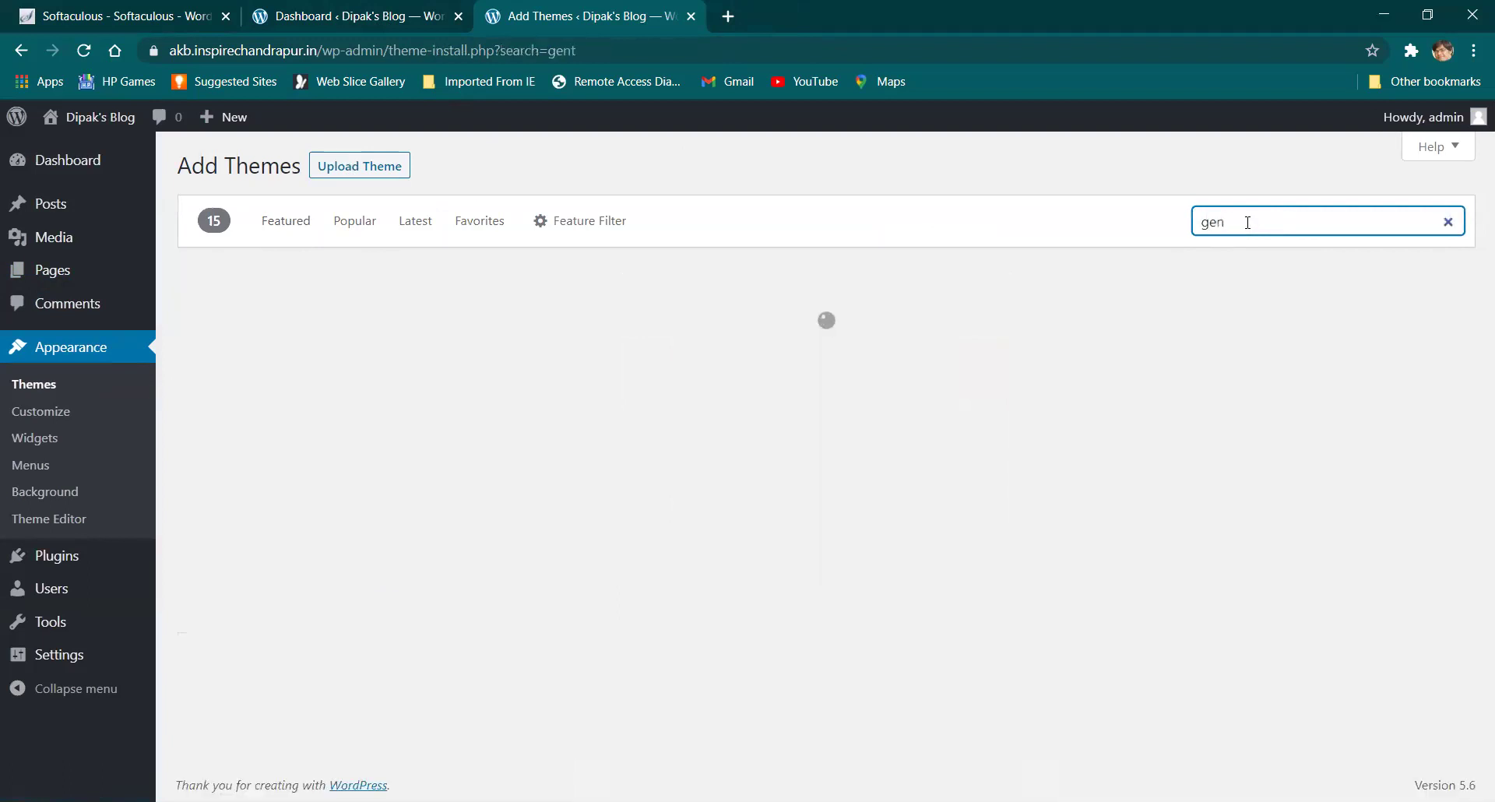
{"action": "type", "text": "traye"}
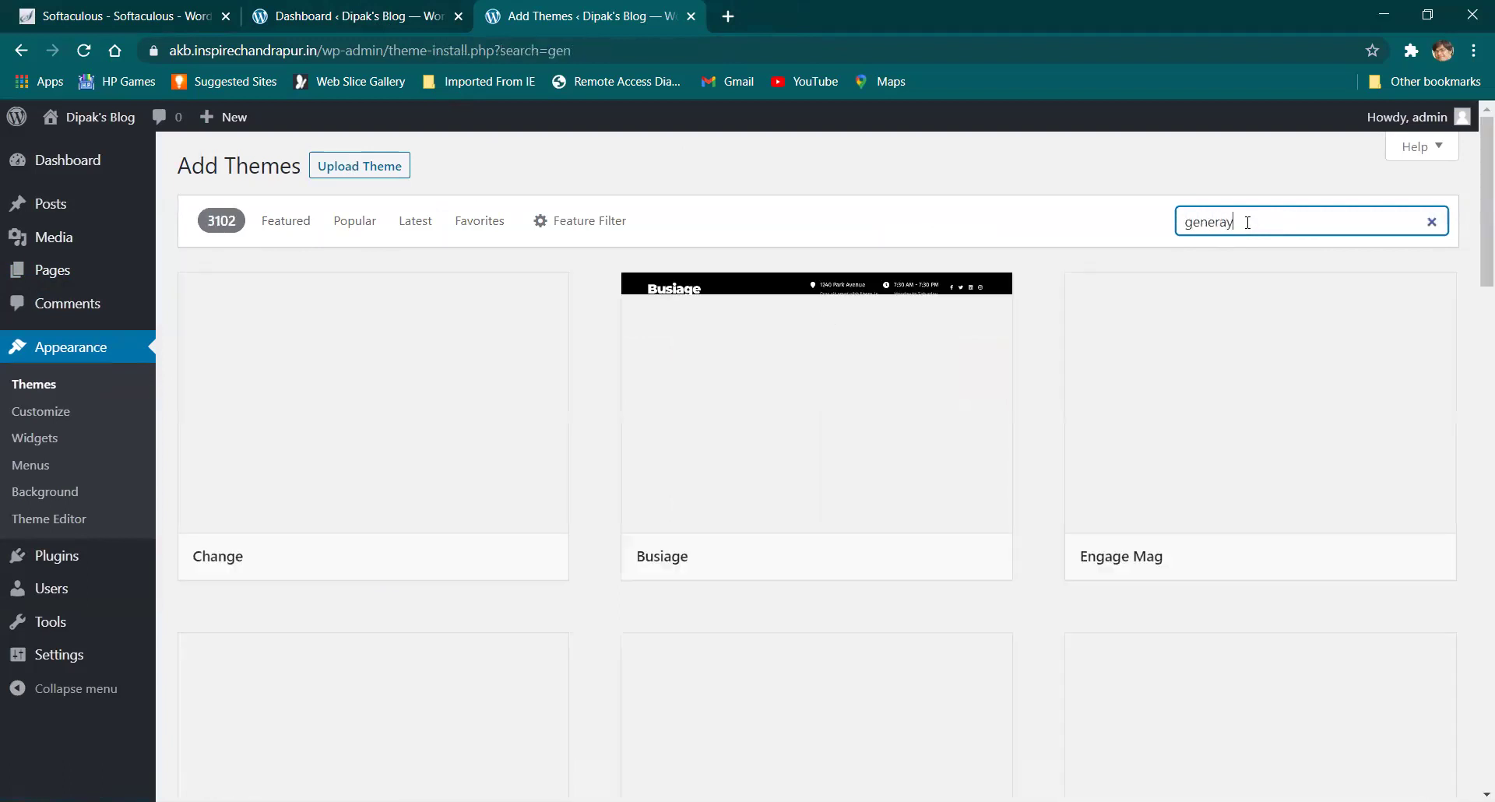
{"action": "key", "text": "BackSpace"}
{"action": "key", "text": "BackSpace"}
{"action": "type", "text": "te"}
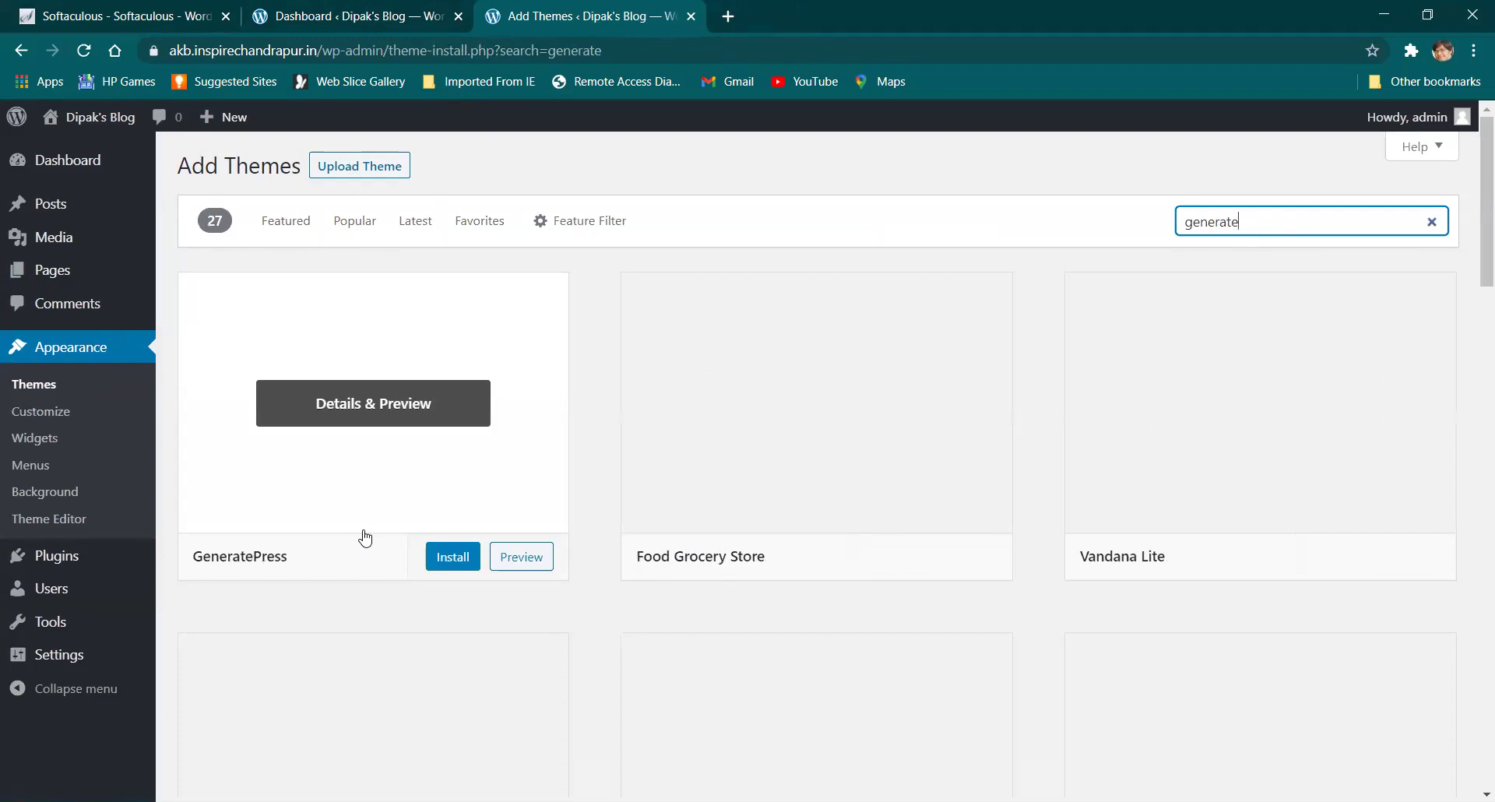
Preview GeneratePress from the 'generate' results, scroll it, and close the preview
{"action": "left_click", "coordinate": [510, 562]}
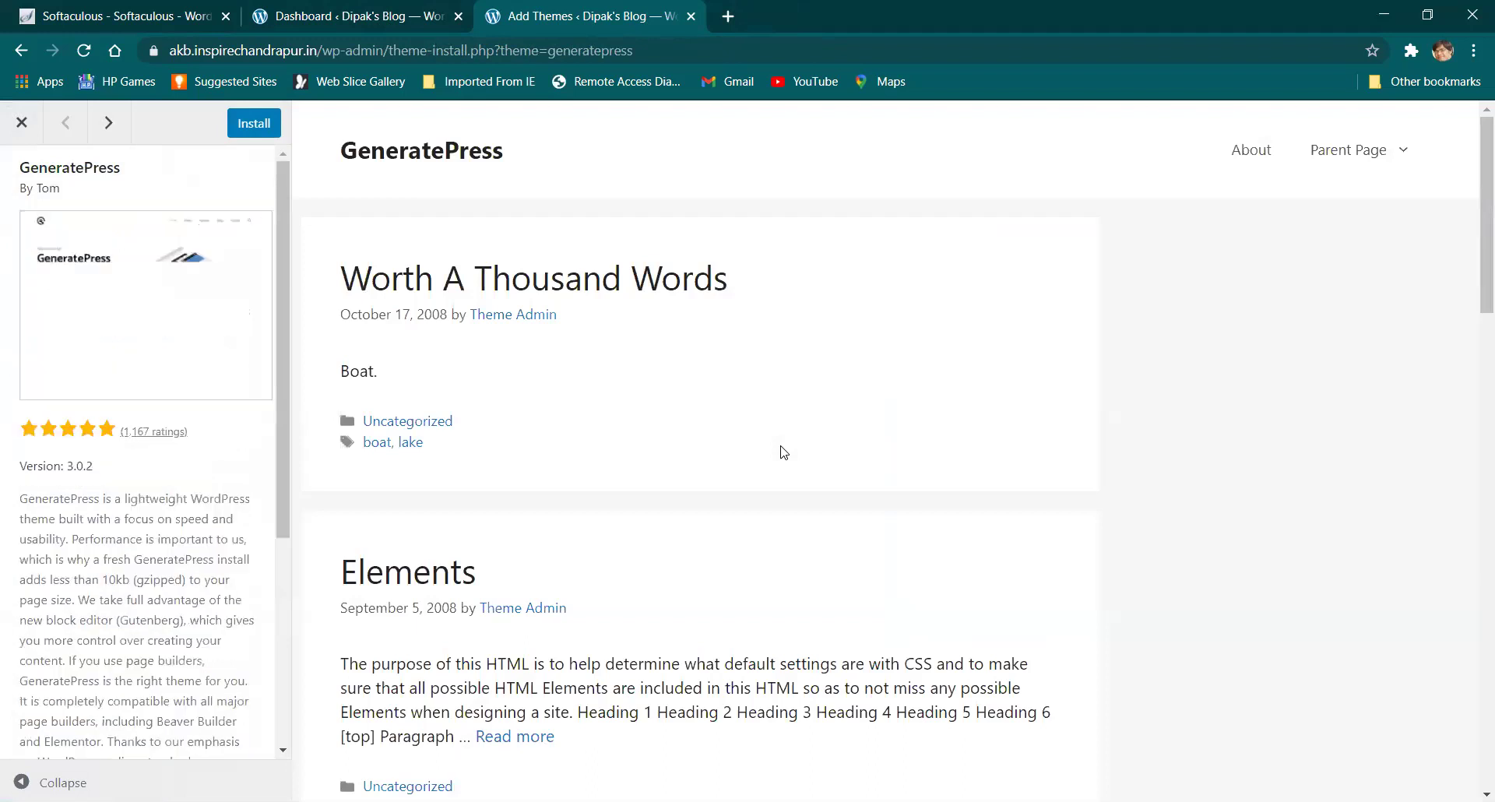
{"action": "scroll", "coordinate": [783, 452], "scroll_direction": "down", "scroll_amount": 3}
{"action": "scroll", "coordinate": [783, 452], "scroll_direction": "down", "scroll_amount": 4}
{"action": "scroll", "coordinate": [783, 452], "scroll_direction": "up", "scroll_amount": 7}
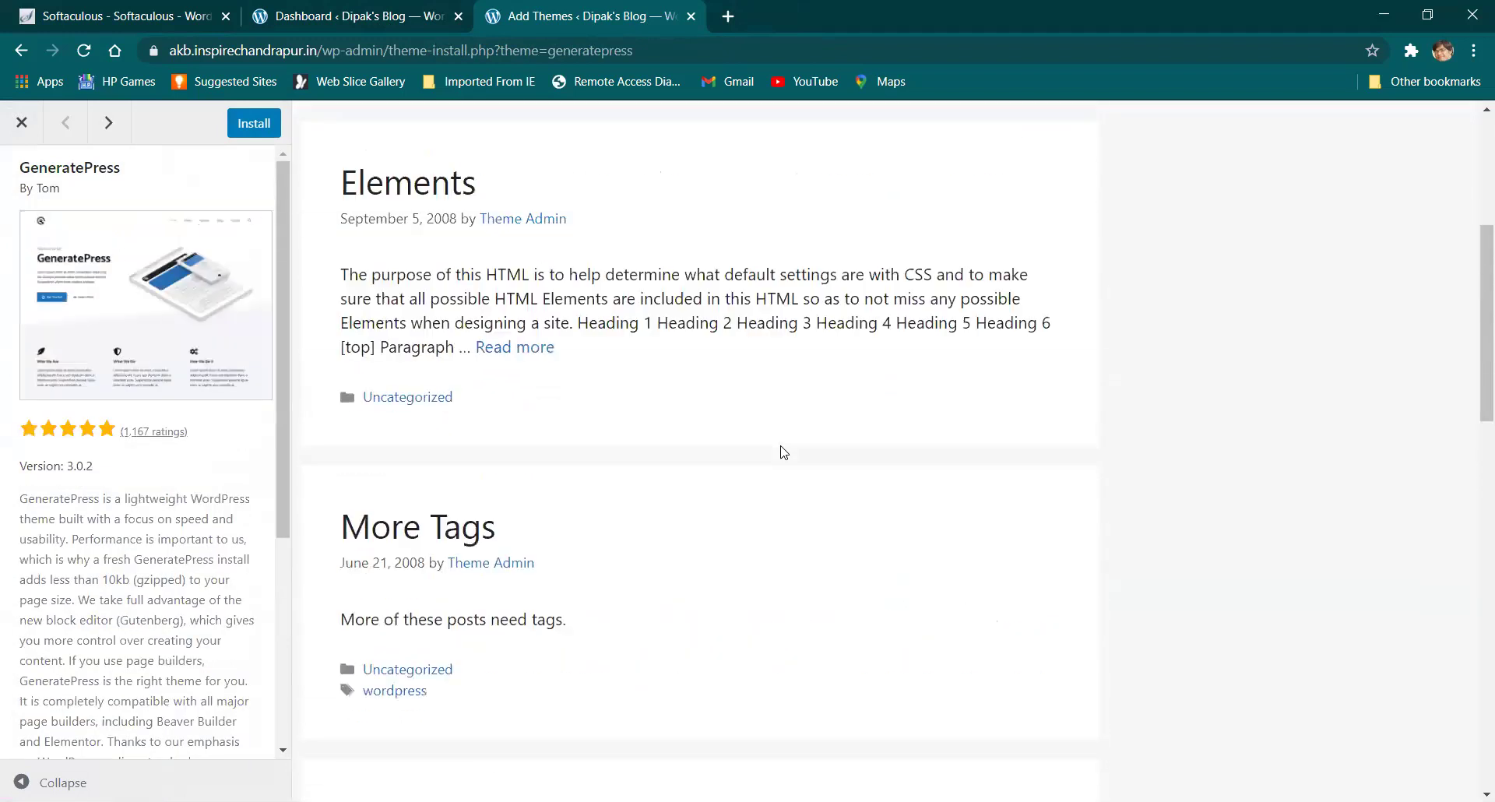
{"action": "left_click", "coordinate": [22, 122]}
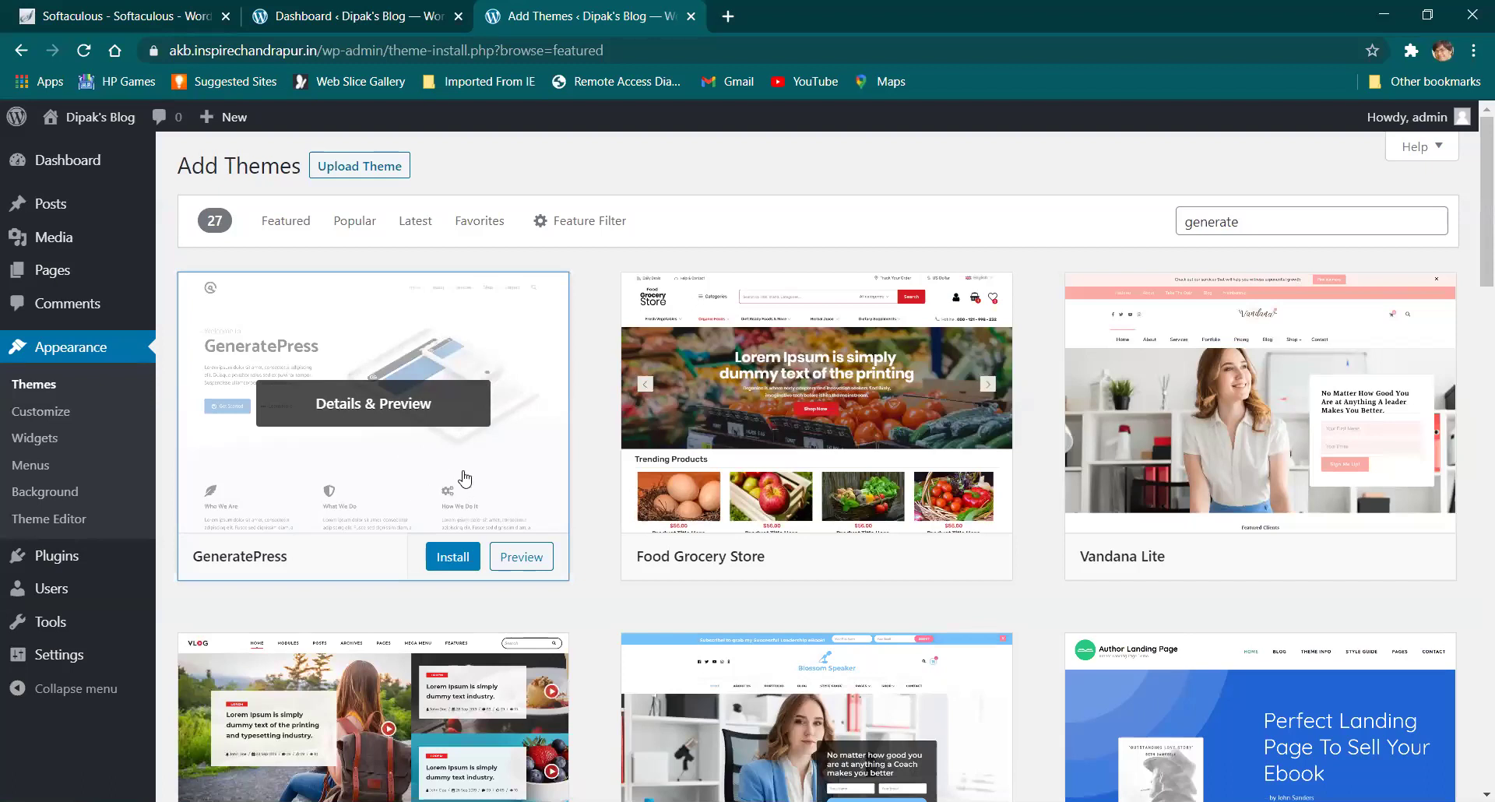
{"action": "left_click_drag", "start_coordinate": [1244, 222], "coordinate": [1117, 257]}
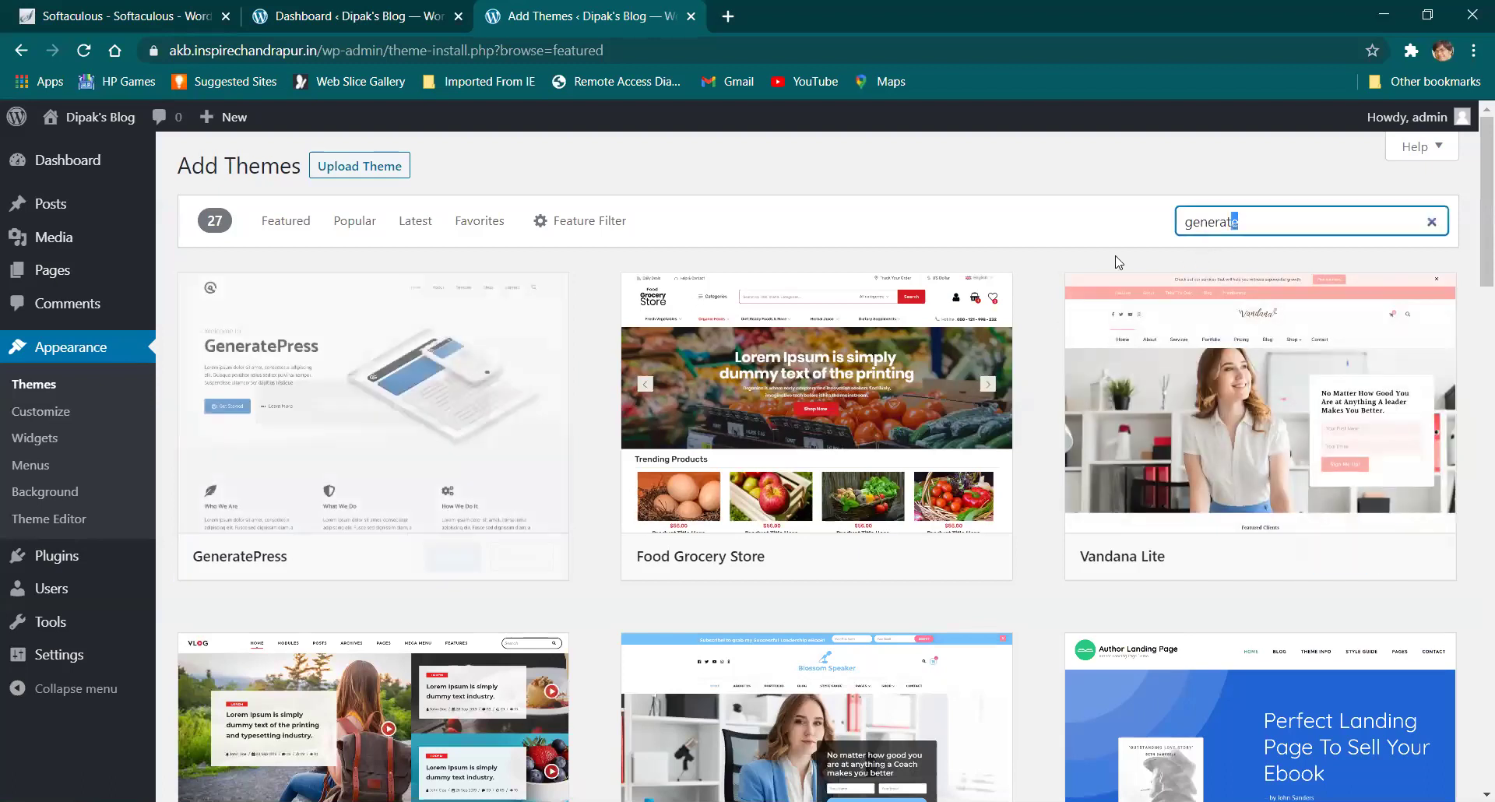
Clear the theme search and switch to the Popular themes listing
{"action": "key", "text": "BackSpace"}
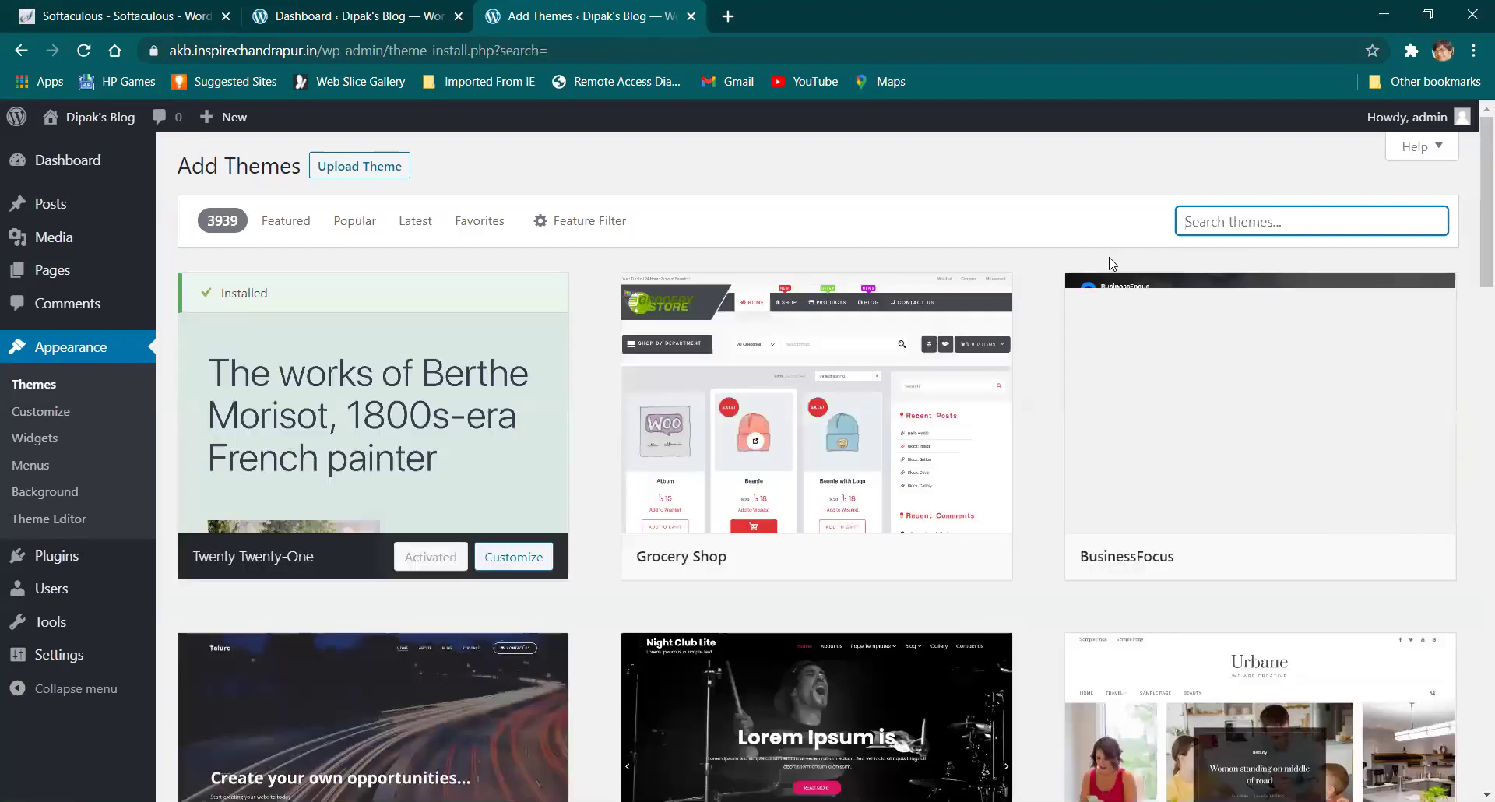
{"action": "left_click", "coordinate": [304, 227]}
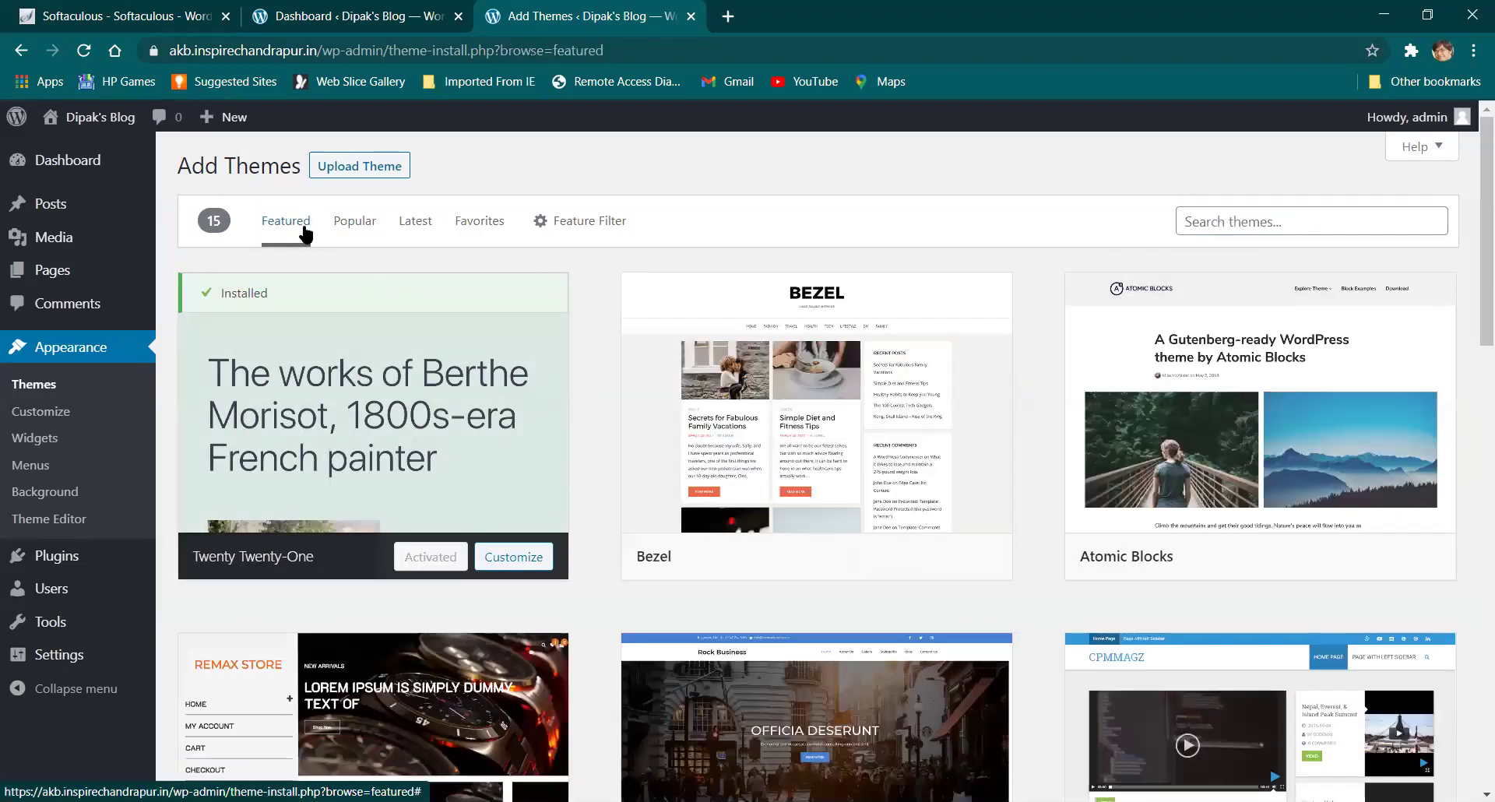
{"action": "left_click", "coordinate": [355, 225]}
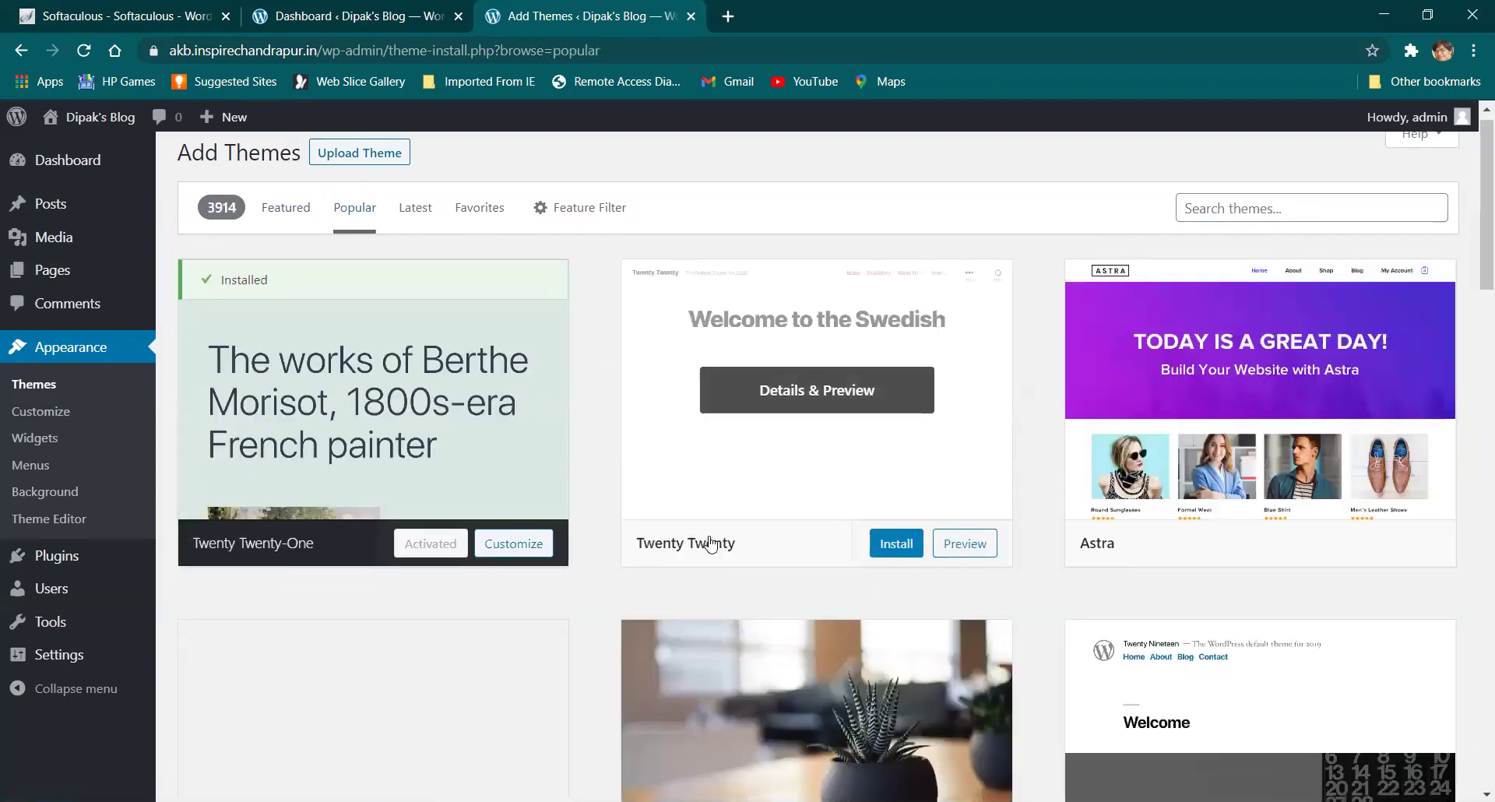
Scroll the 3914 popular themes, led by Twenty Twenty-One, Twenty Twenty and Astra
{"action": "scroll", "coordinate": [728, 529], "scroll_direction": "down", "scroll_amount": 2}
{"action": "scroll", "coordinate": [747, 475], "scroll_direction": "down", "scroll_amount": 5}
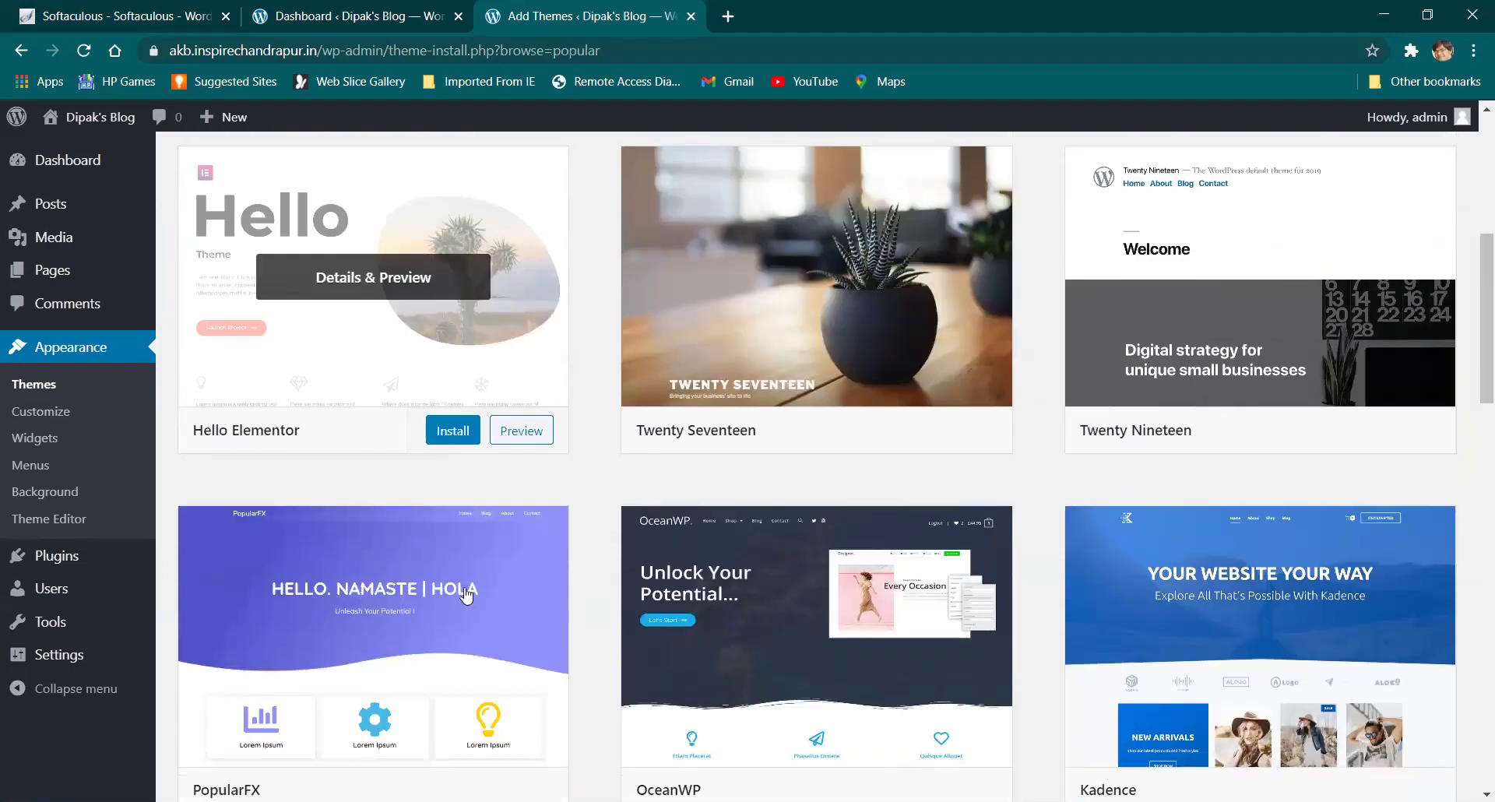
{"action": "scroll", "coordinate": [768, 587], "scroll_direction": "up", "scroll_amount": 1}
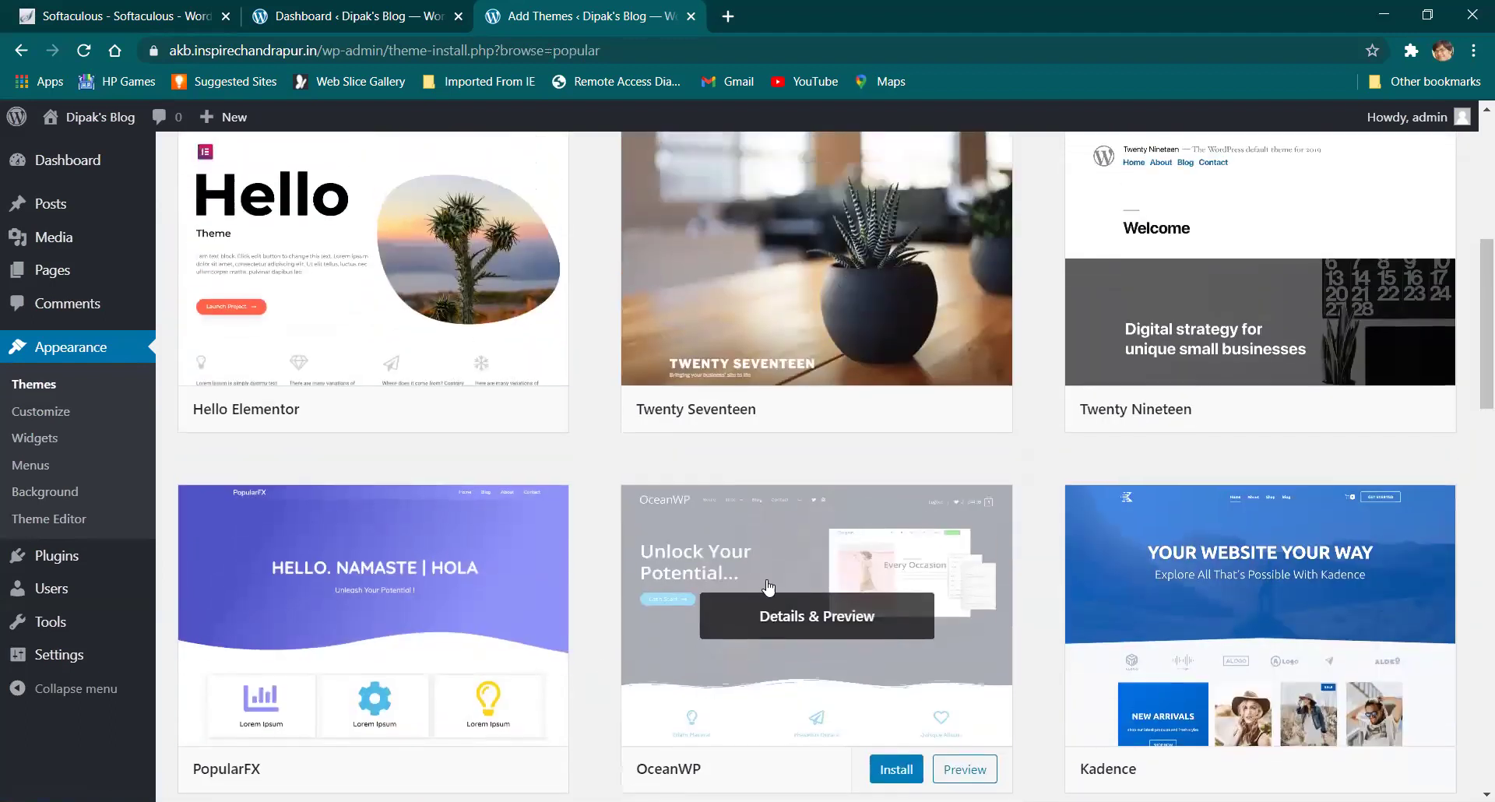
{"action": "scroll", "coordinate": [296, 577], "scroll_direction": "down", "scroll_amount": 2}
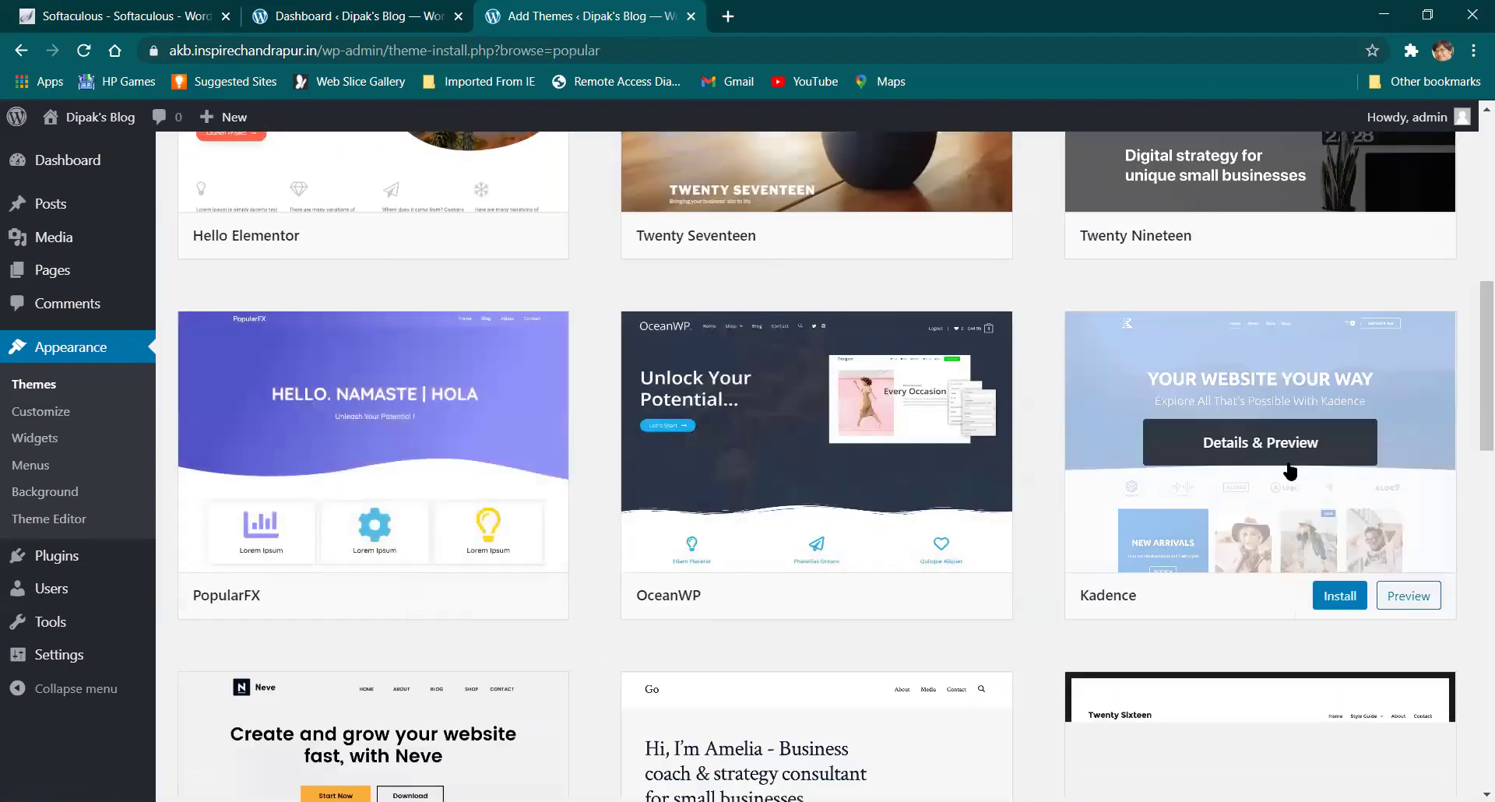
{"action": "scroll", "coordinate": [817, 534], "scroll_direction": "down", "scroll_amount": 2}
{"action": "scroll", "coordinate": [816, 538], "scroll_direction": "up", "scroll_amount": 2}
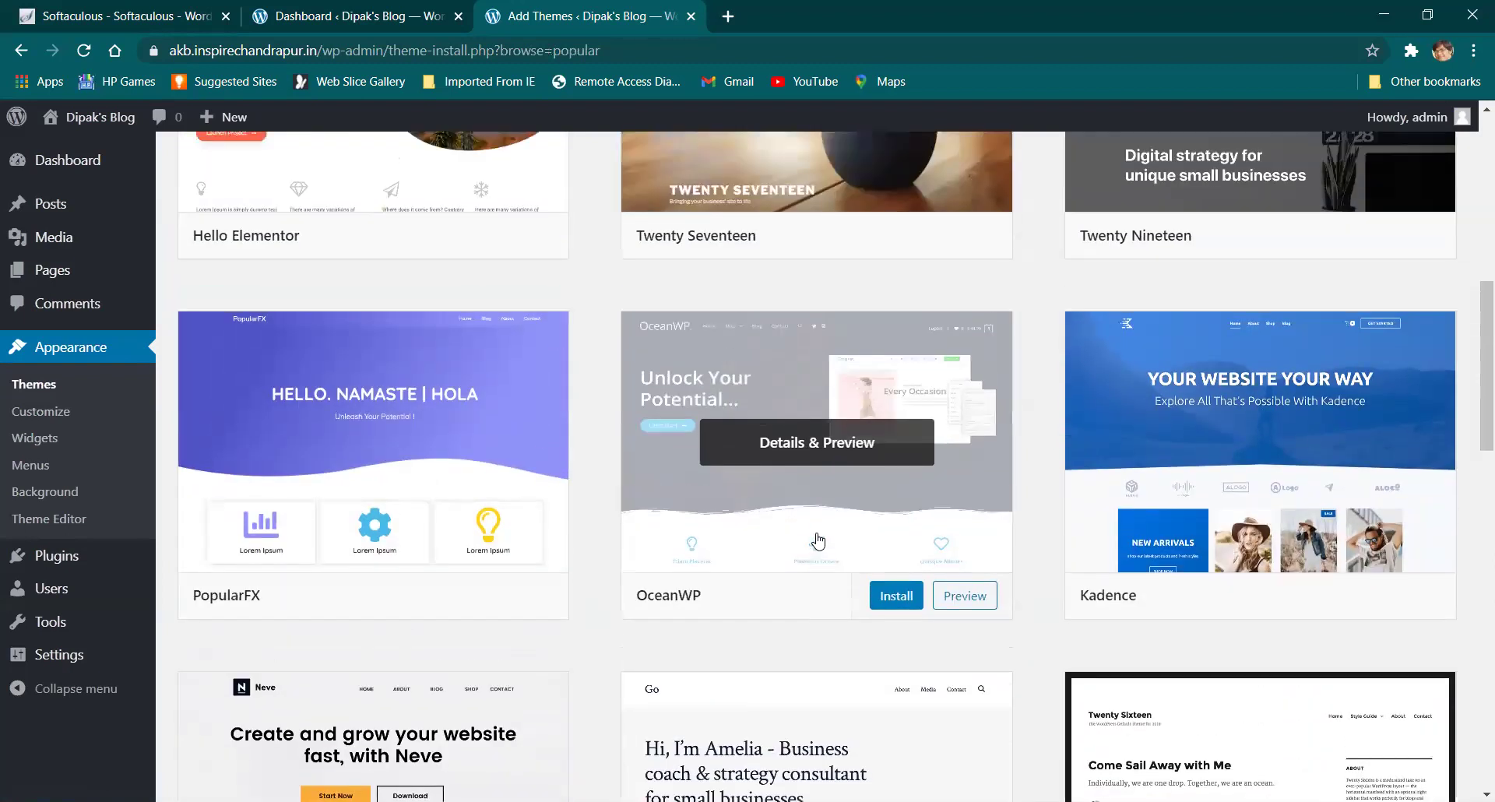
{"action": "scroll", "coordinate": [818, 538], "scroll_direction": "up", "scroll_amount": 8}
{"action": "scroll", "coordinate": [889, 510], "scroll_direction": "down", "scroll_amount": 3}
{"action": "scroll", "coordinate": [888, 510], "scroll_direction": "down", "scroll_amount": 3}
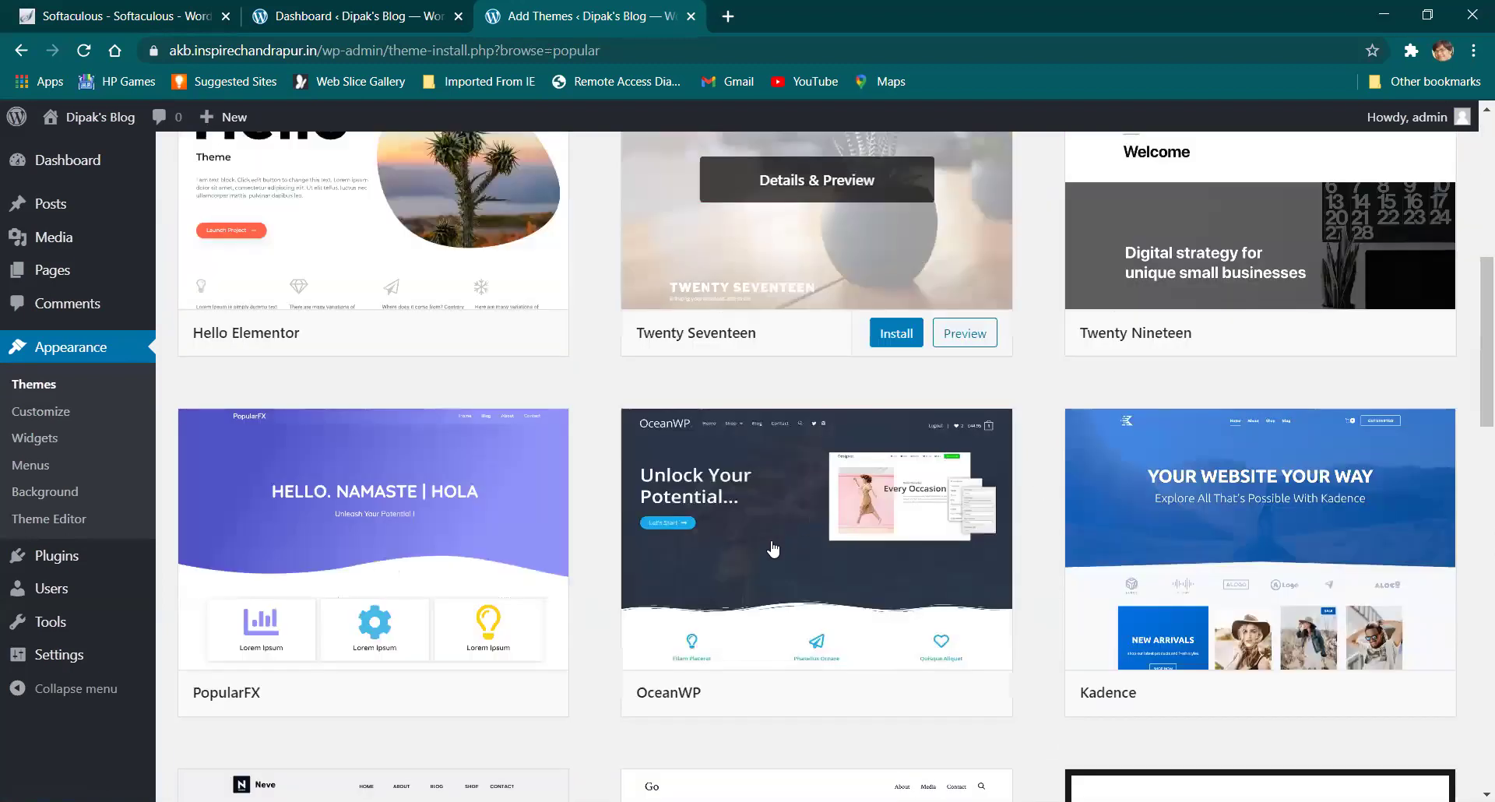
{"action": "scroll", "coordinate": [736, 622], "scroll_direction": "up", "scroll_amount": 6}
{"action": "scroll", "coordinate": [733, 637], "scroll_direction": "down", "scroll_amount": 8}
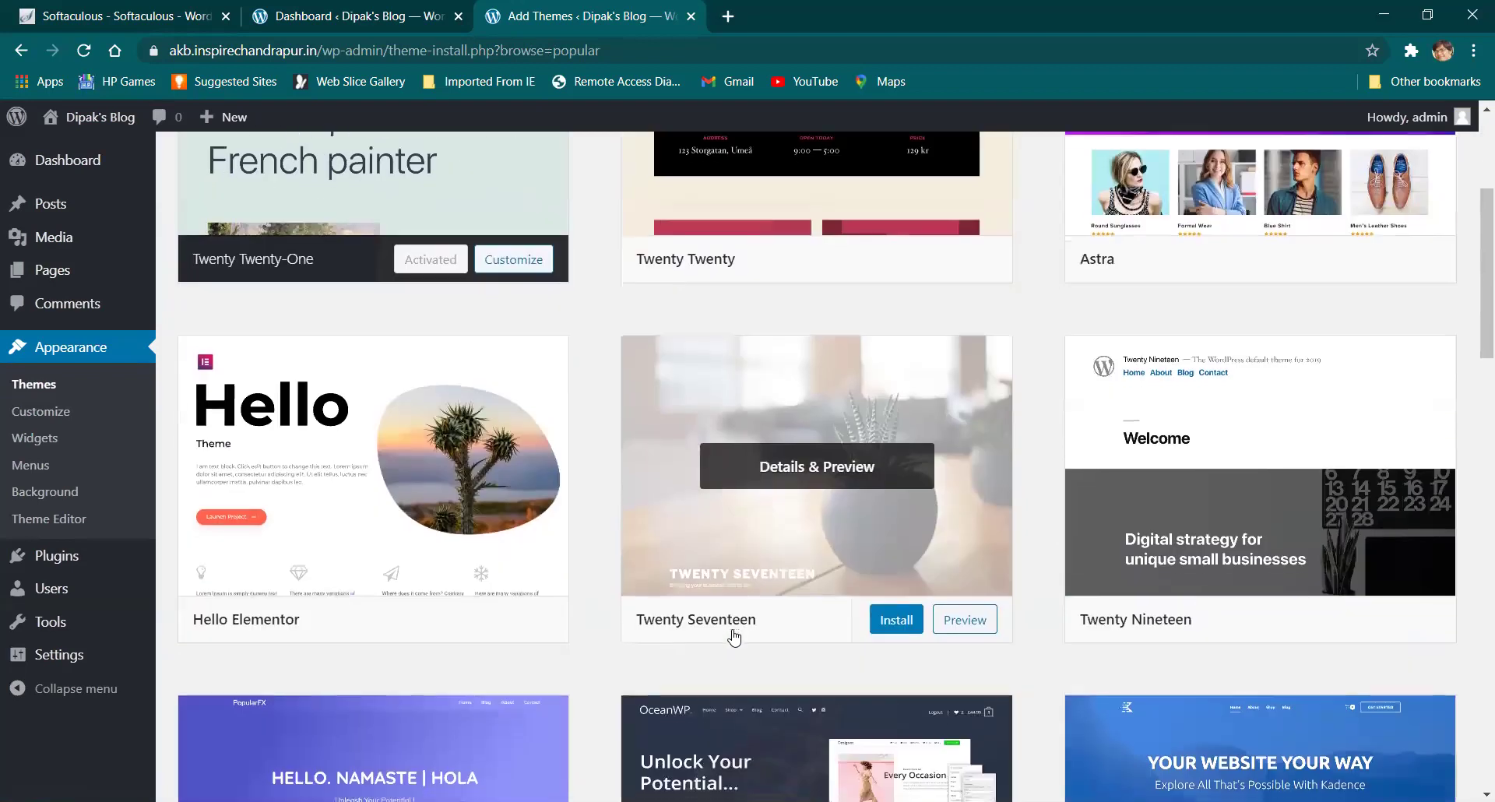
{"action": "scroll", "coordinate": [735, 635], "scroll_direction": "up", "scroll_amount": 1}
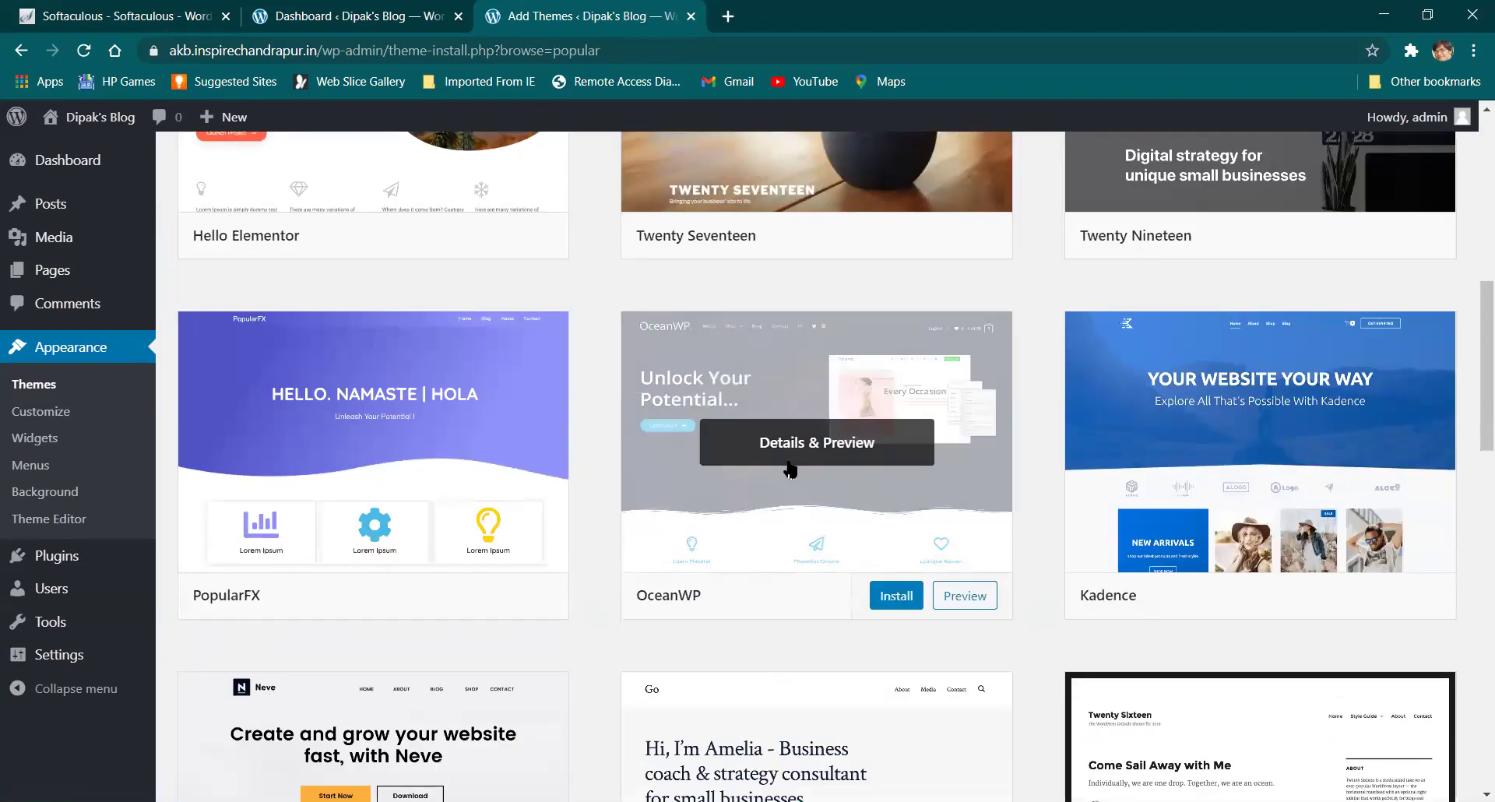
{"action": "scroll", "coordinate": [1078, 422], "scroll_direction": "up", "scroll_amount": 7}
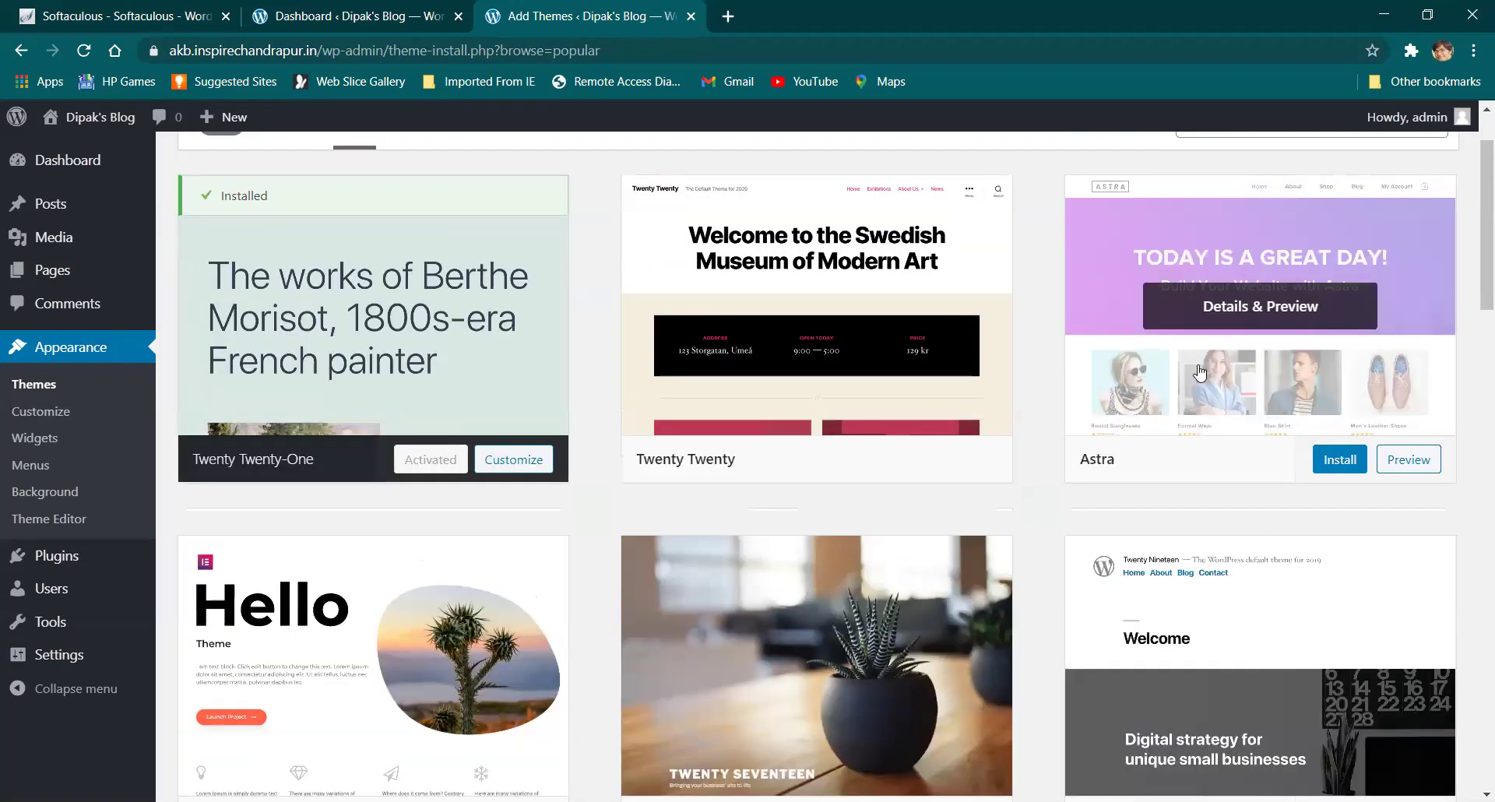
{"action": "scroll", "coordinate": [1191, 350], "scroll_direction": "down", "scroll_amount": 3}
{"action": "scroll", "coordinate": [774, 705], "scroll_direction": "up", "scroll_amount": 5}
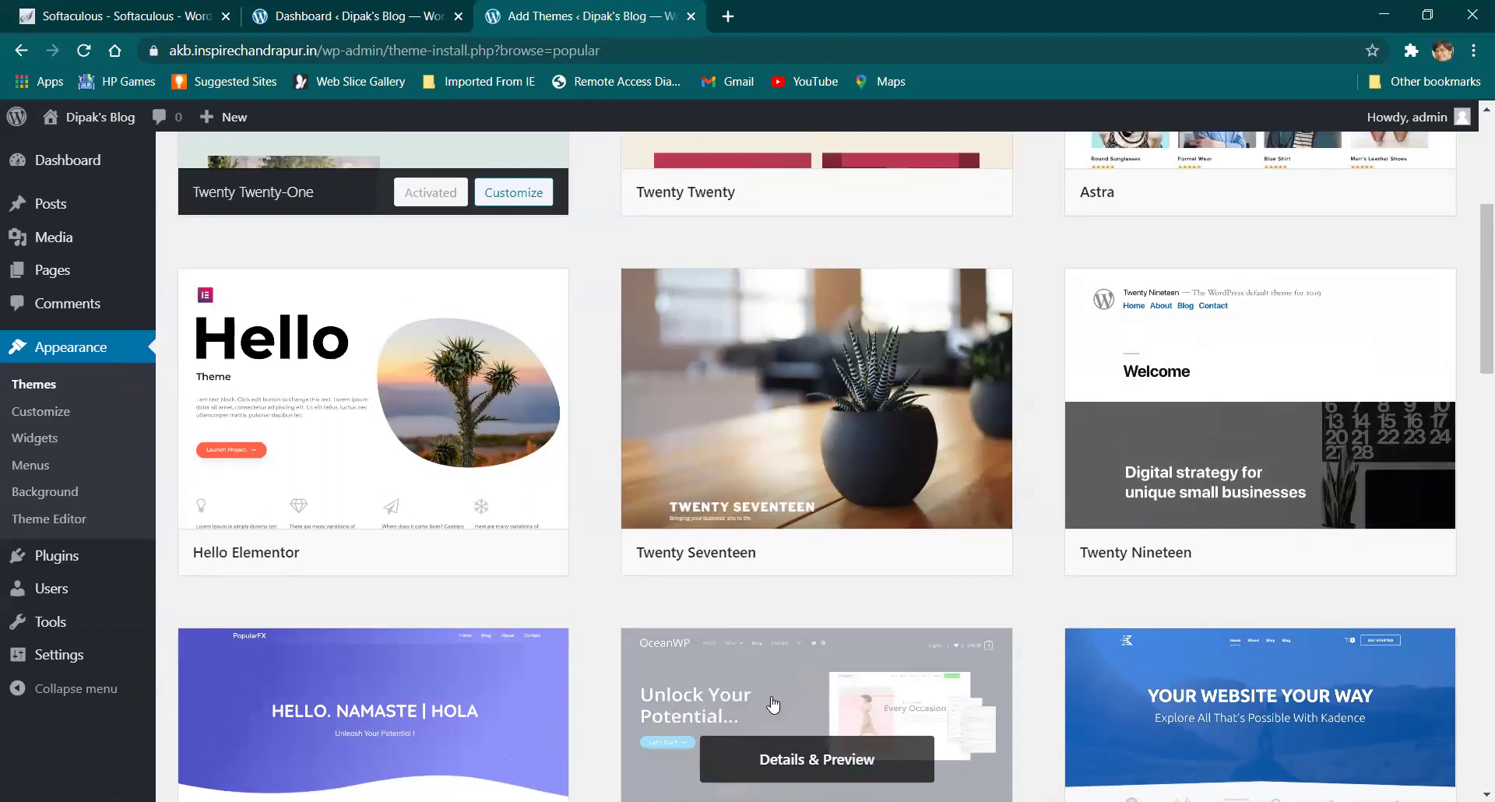
{"action": "left_click", "coordinate": [1220, 227]}
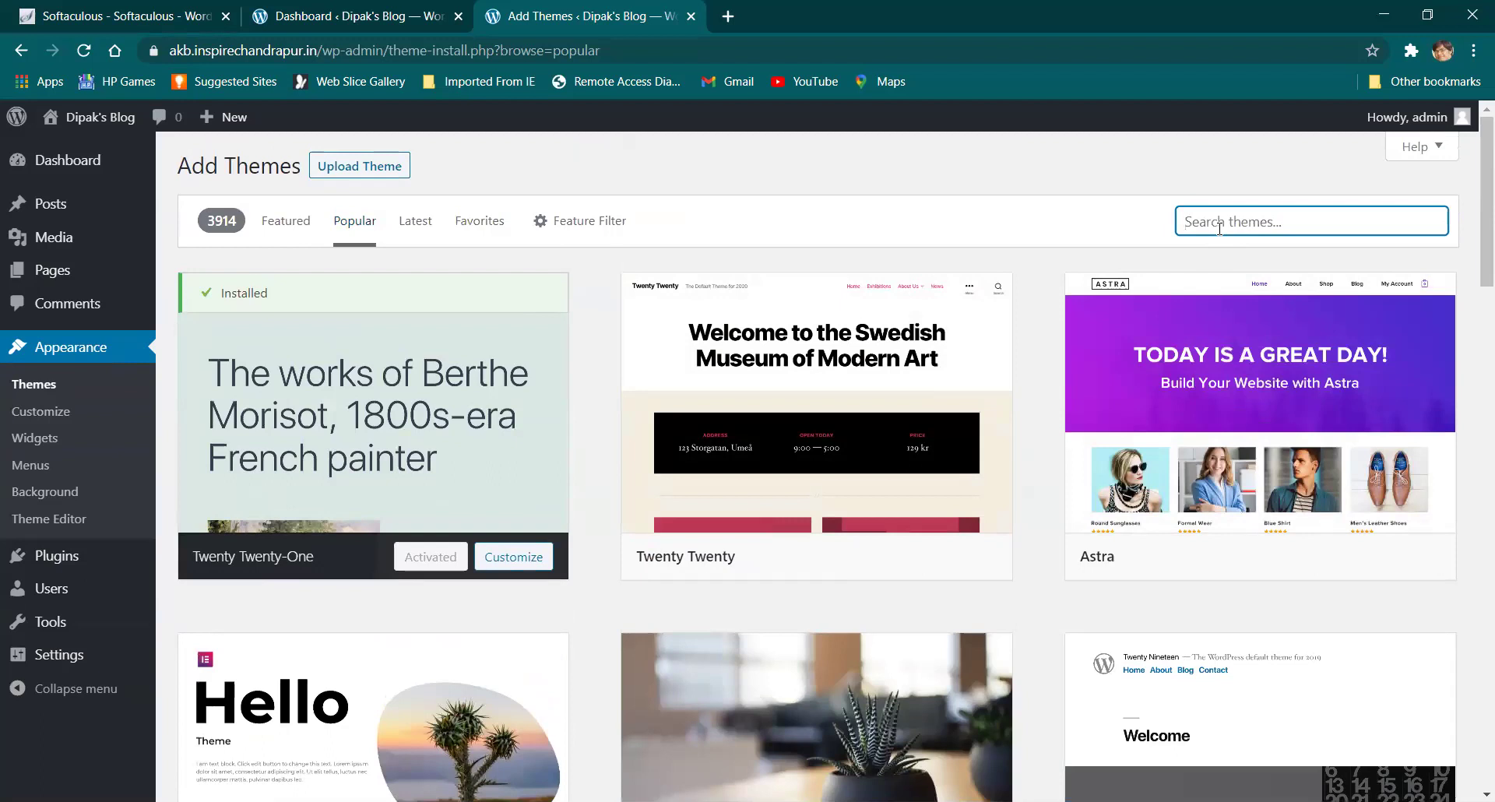
Search themes for 'newscard', then install and activate the NewsCard theme
{"action": "type", "text": "newscard"}
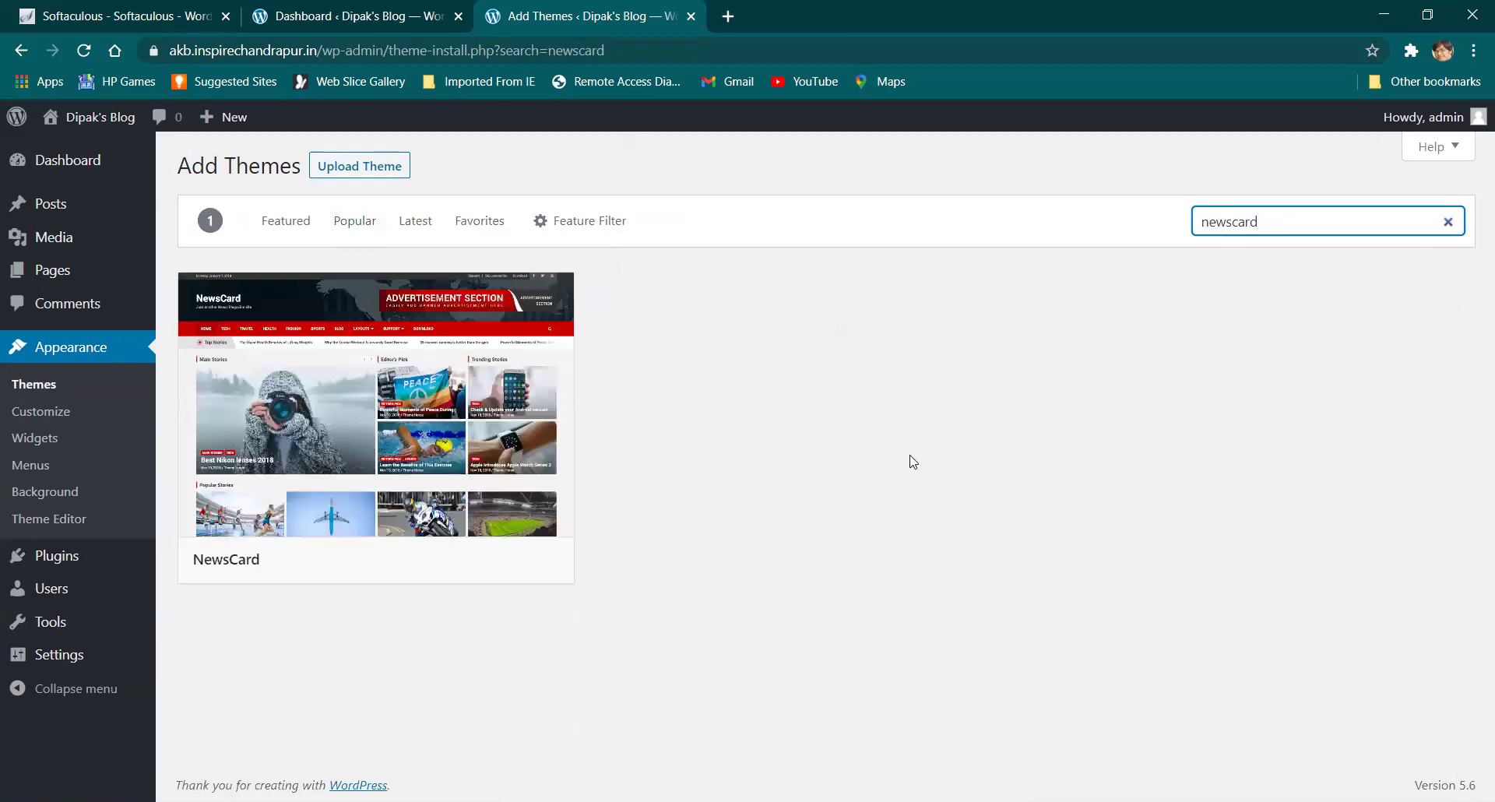
{"action": "mouse_move", "coordinate": [348, 491]}
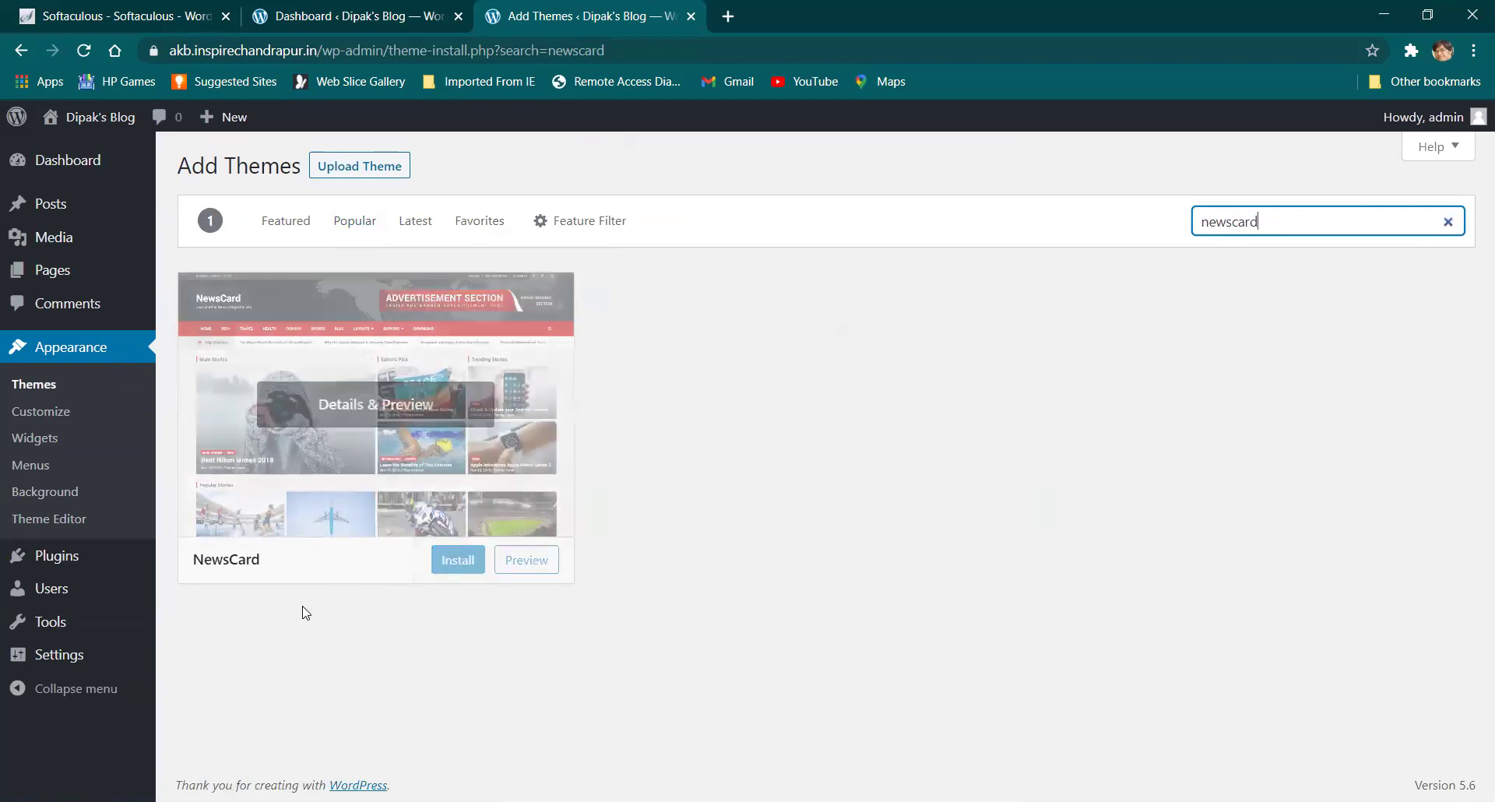
{"action": "mouse_move", "coordinate": [424, 561]}
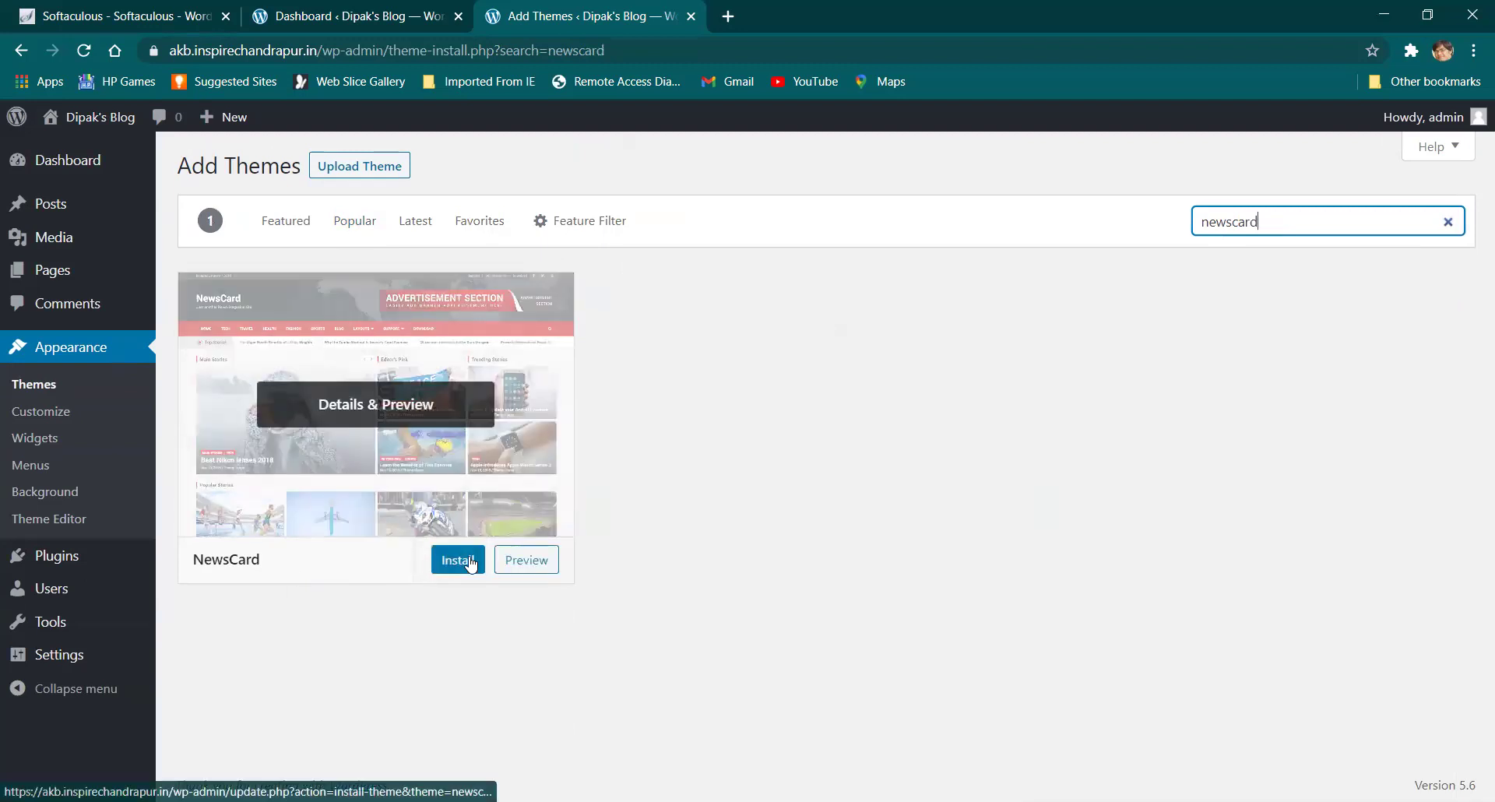
{"action": "left_click", "coordinate": [447, 564]}
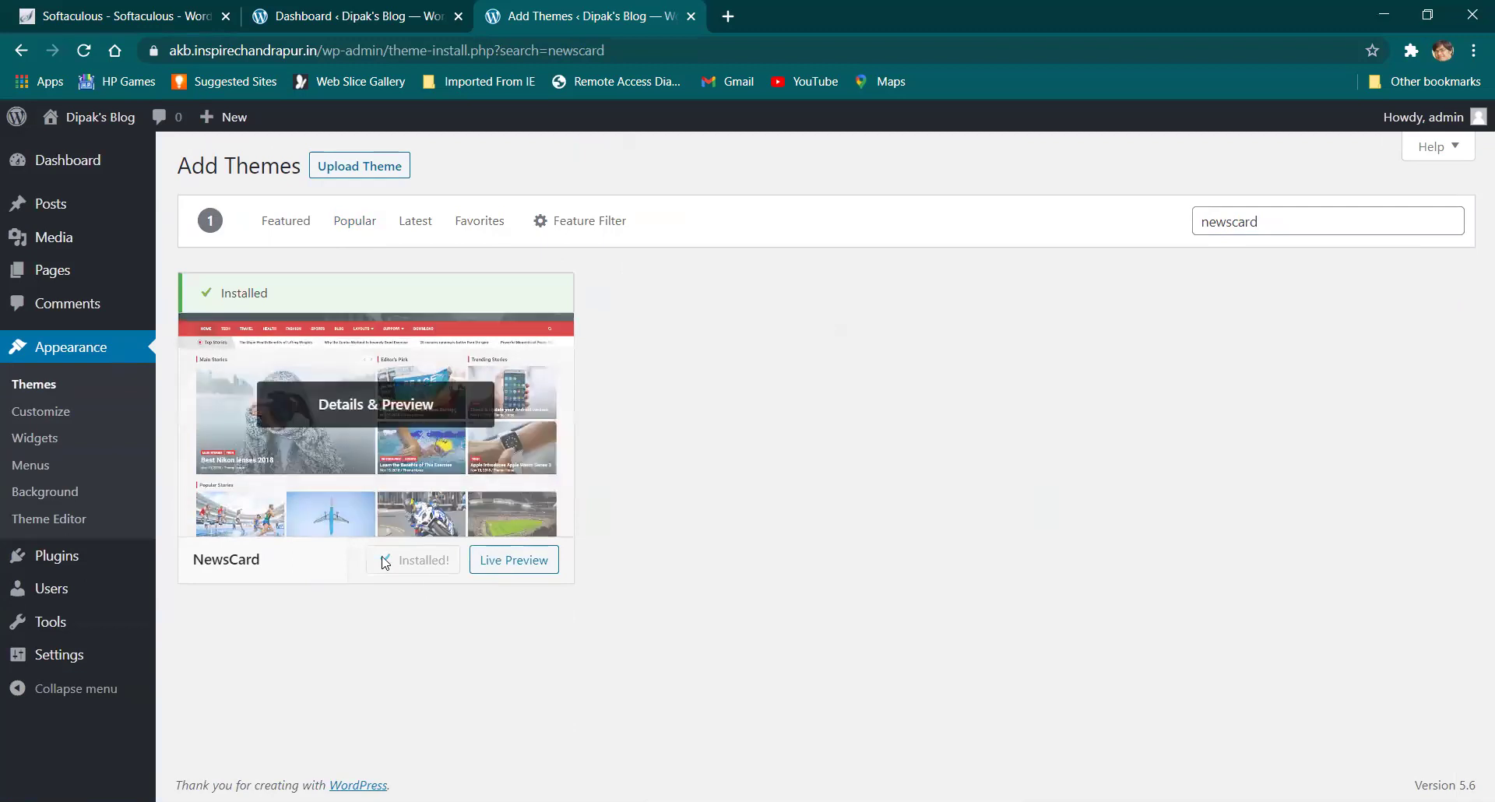
{"action": "left_click", "coordinate": [420, 562]}
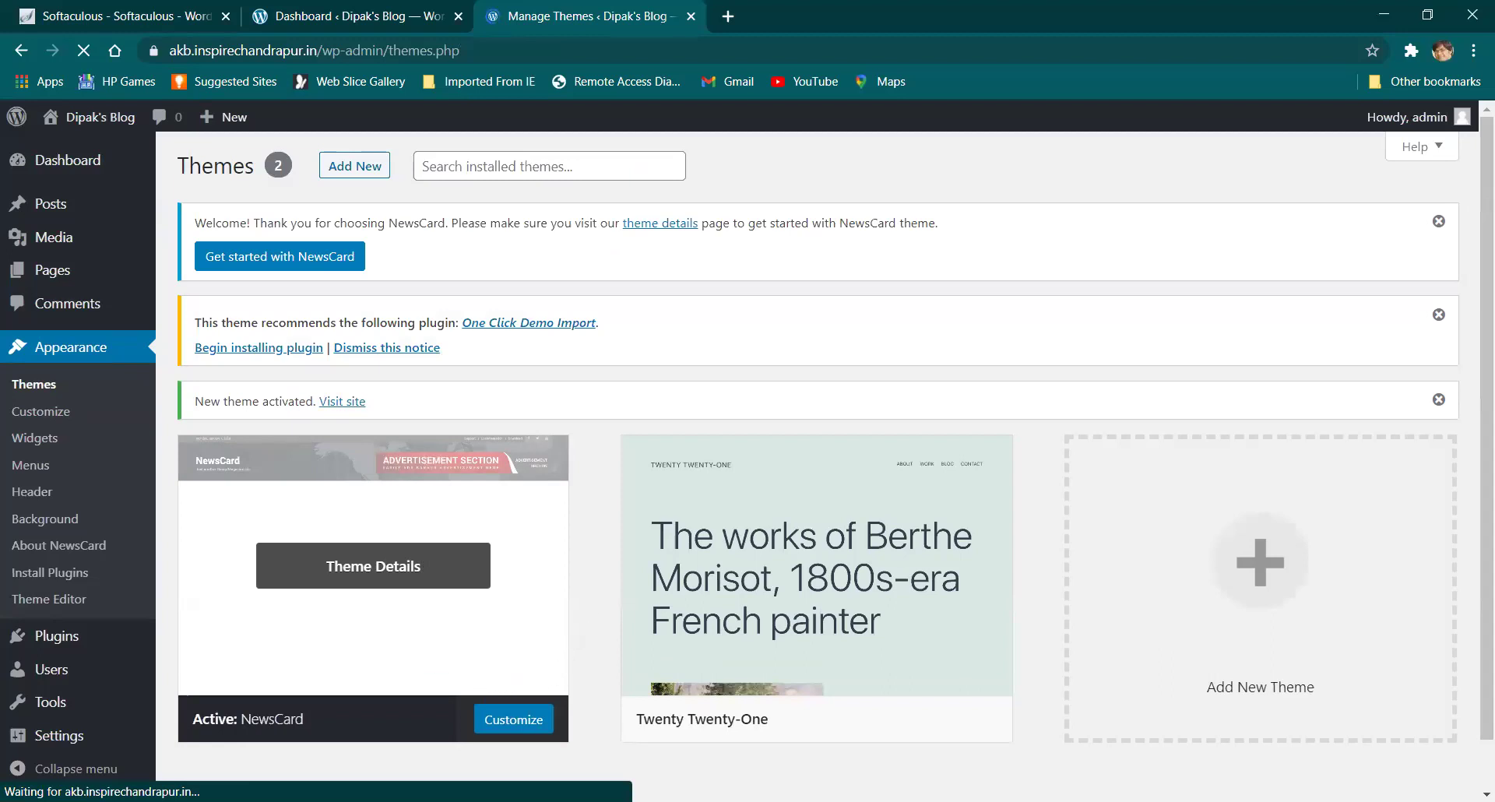
Open the blog's live site from the admin bar's Visit Site link in a new tab
{"action": "mouse_move", "coordinate": [87, 126]}
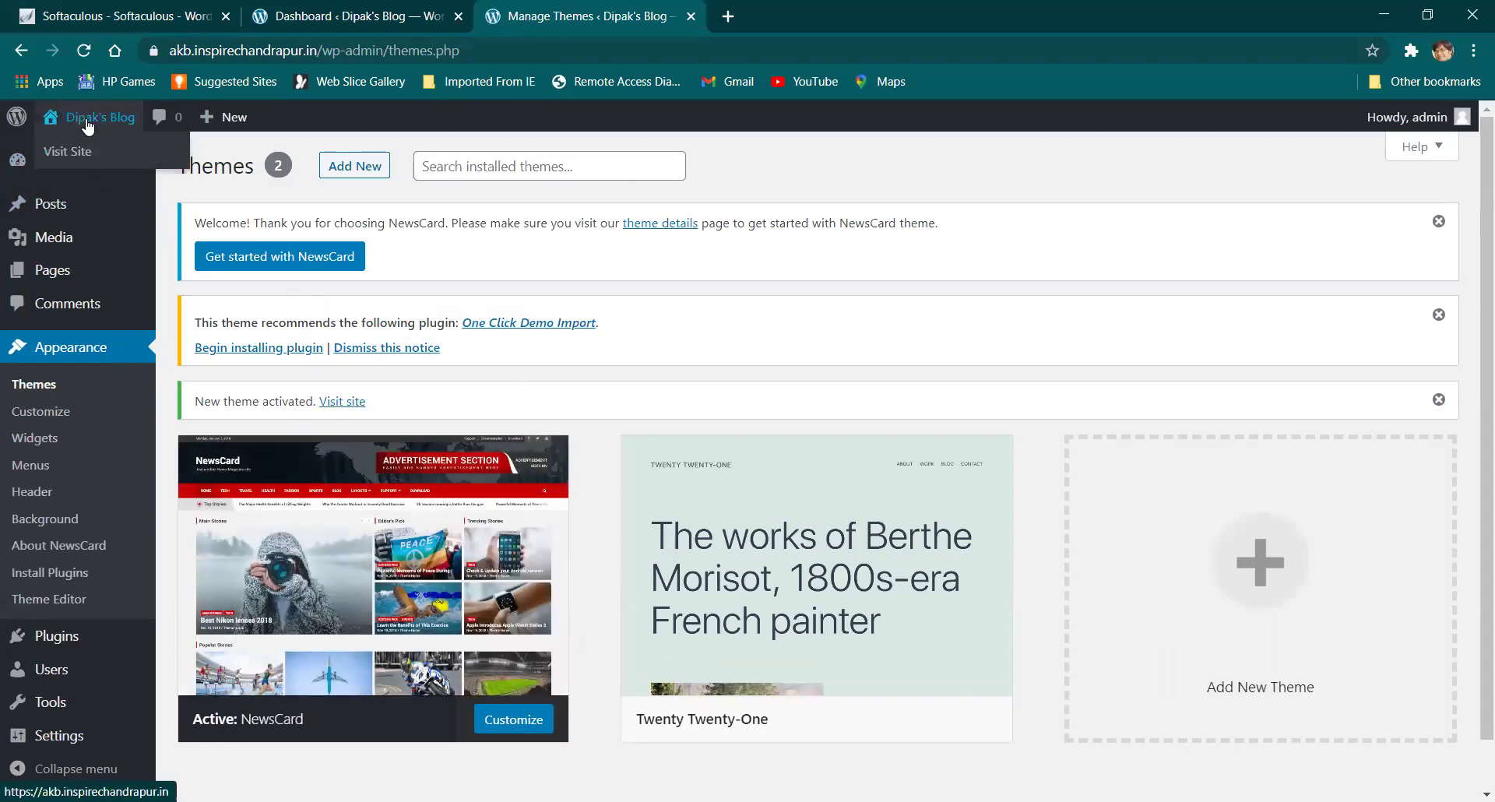
{"action": "right_click", "coordinate": [84, 156]}
{"action": "left_click", "coordinate": [124, 163]}
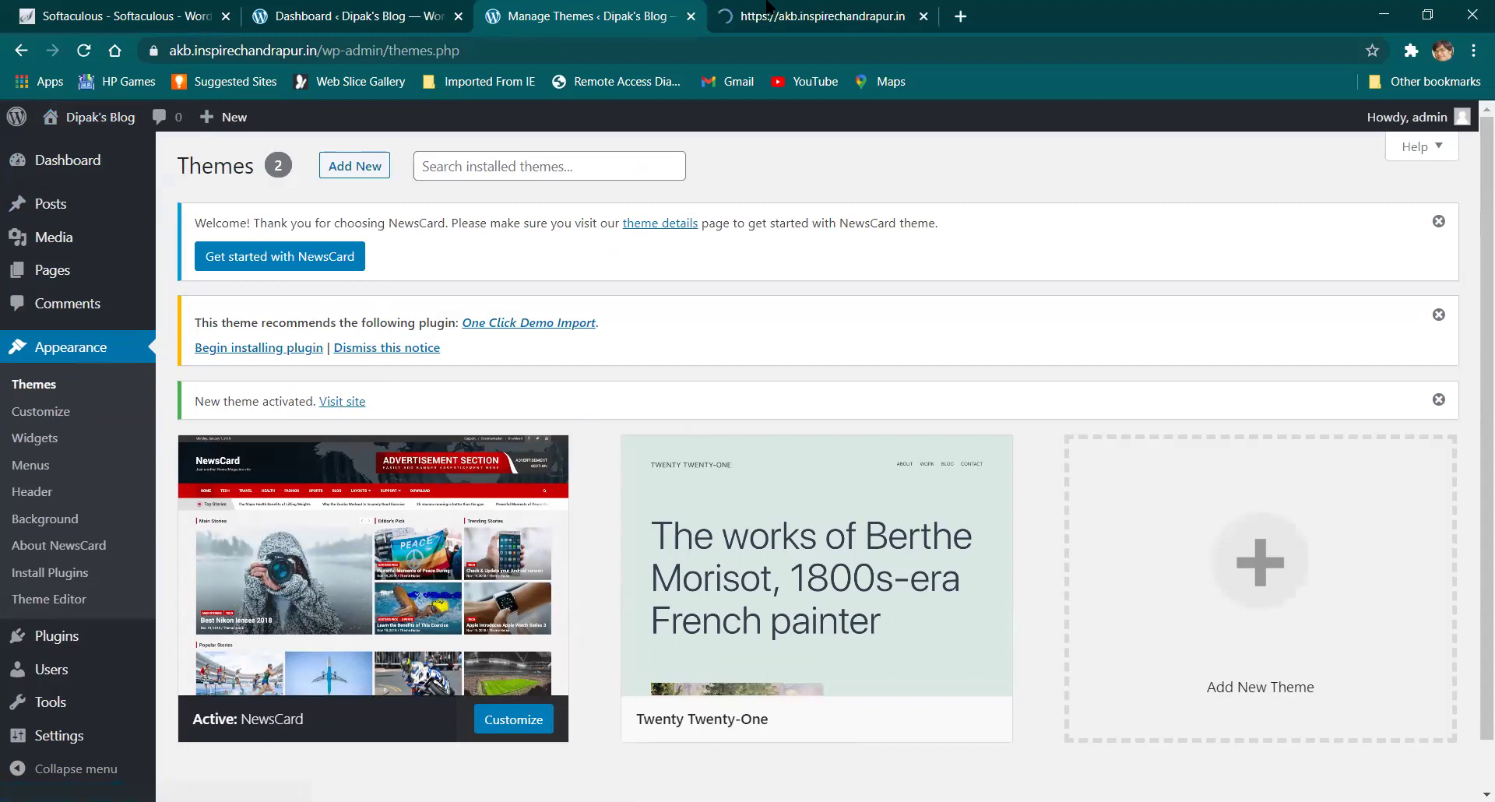
Scroll through the live blog in its NewsCard layout, then return to the Themes page
{"action": "left_click", "coordinate": [830, 15]}
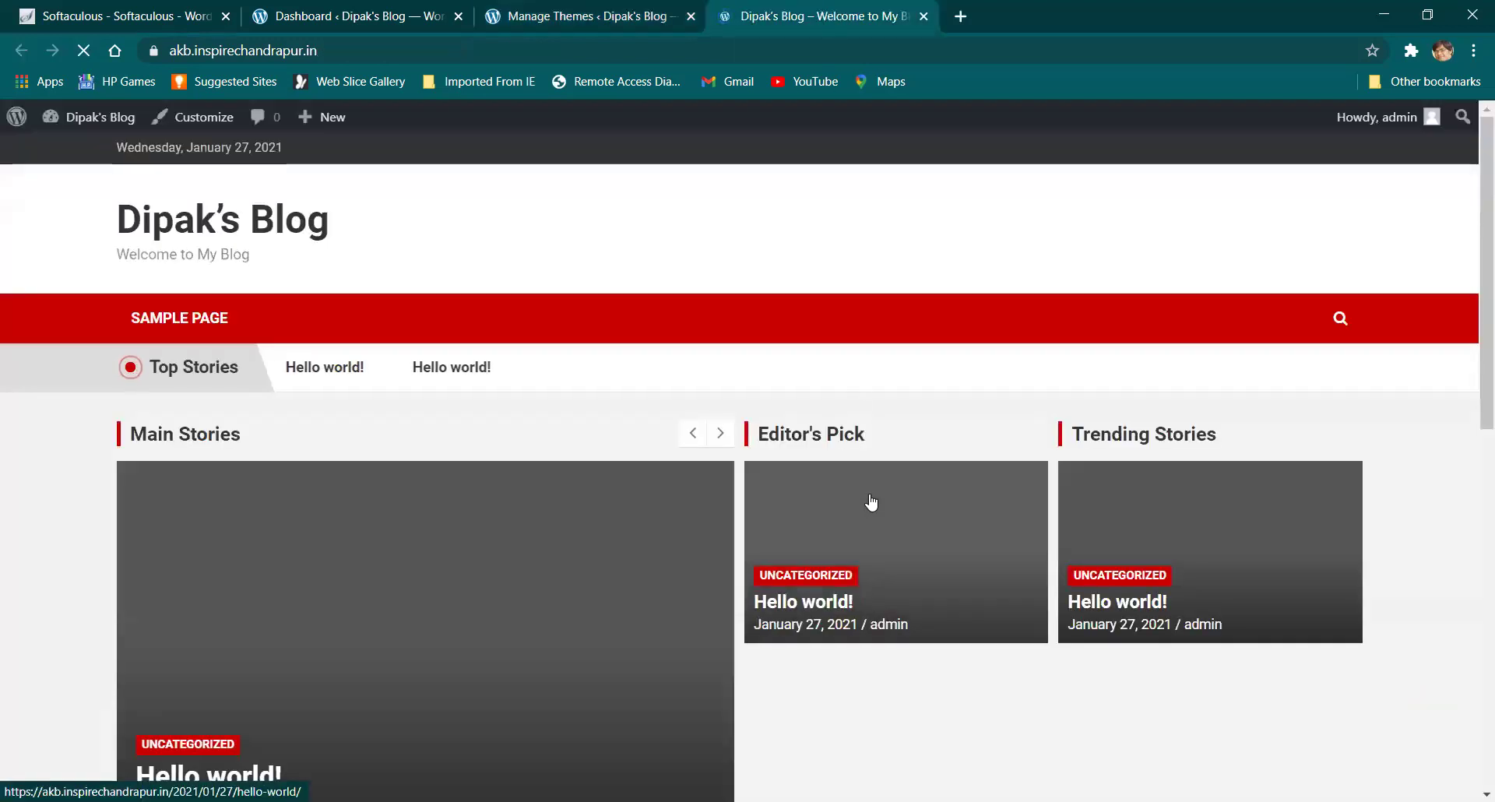
{"action": "scroll", "coordinate": [868, 501], "scroll_direction": "down", "scroll_amount": 5}
{"action": "scroll", "coordinate": [871, 502], "scroll_direction": "up", "scroll_amount": 5}
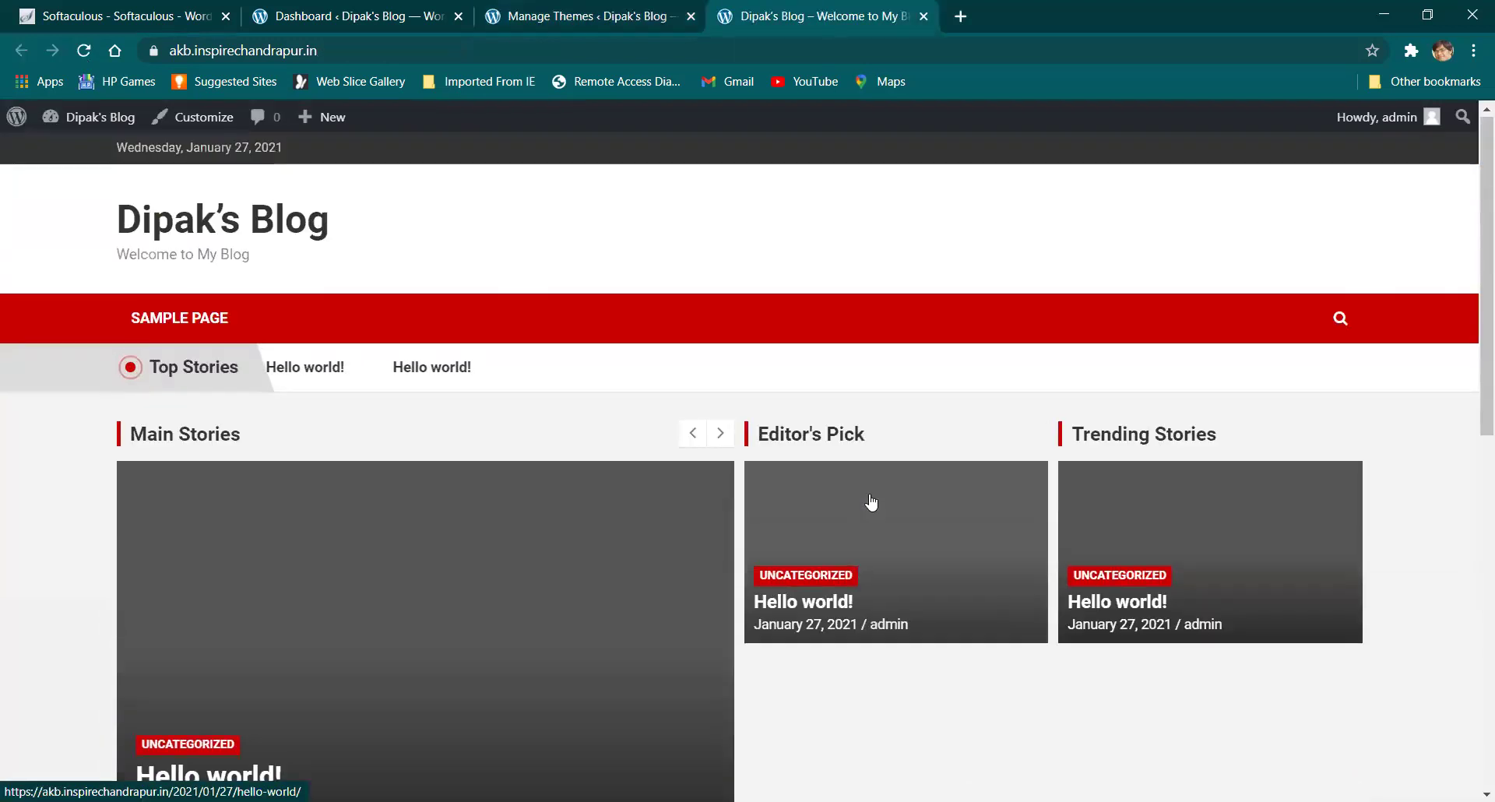
{"action": "scroll", "coordinate": [870, 502], "scroll_direction": "down", "scroll_amount": 6}
{"action": "scroll", "coordinate": [870, 502], "scroll_direction": "down", "scroll_amount": 5}
{"action": "scroll", "coordinate": [870, 503], "scroll_direction": "up", "scroll_amount": 10}
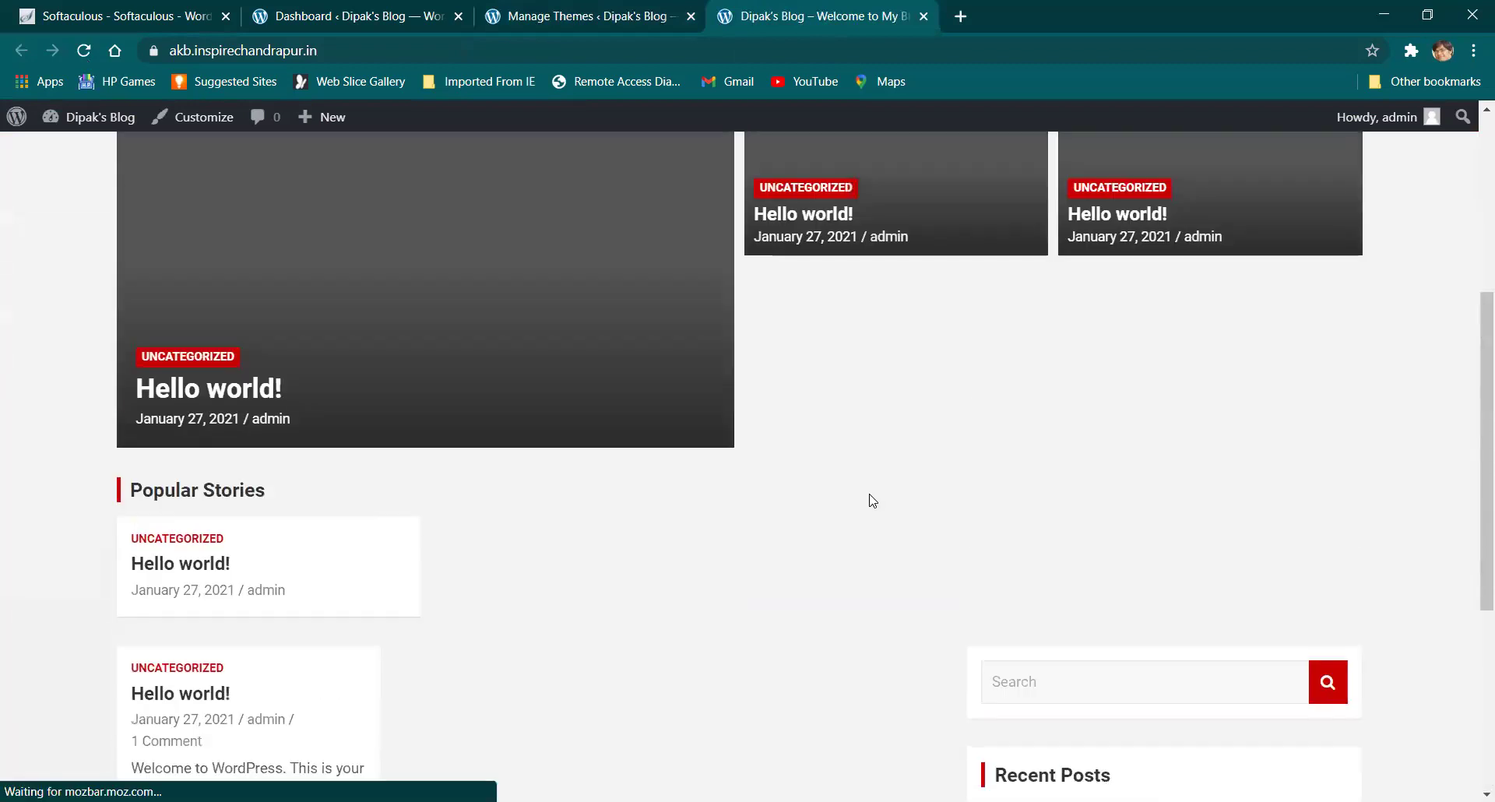
{"action": "scroll", "coordinate": [870, 502], "scroll_direction": "down", "scroll_amount": 3}
{"action": "scroll", "coordinate": [872, 501], "scroll_direction": "down", "scroll_amount": 1}
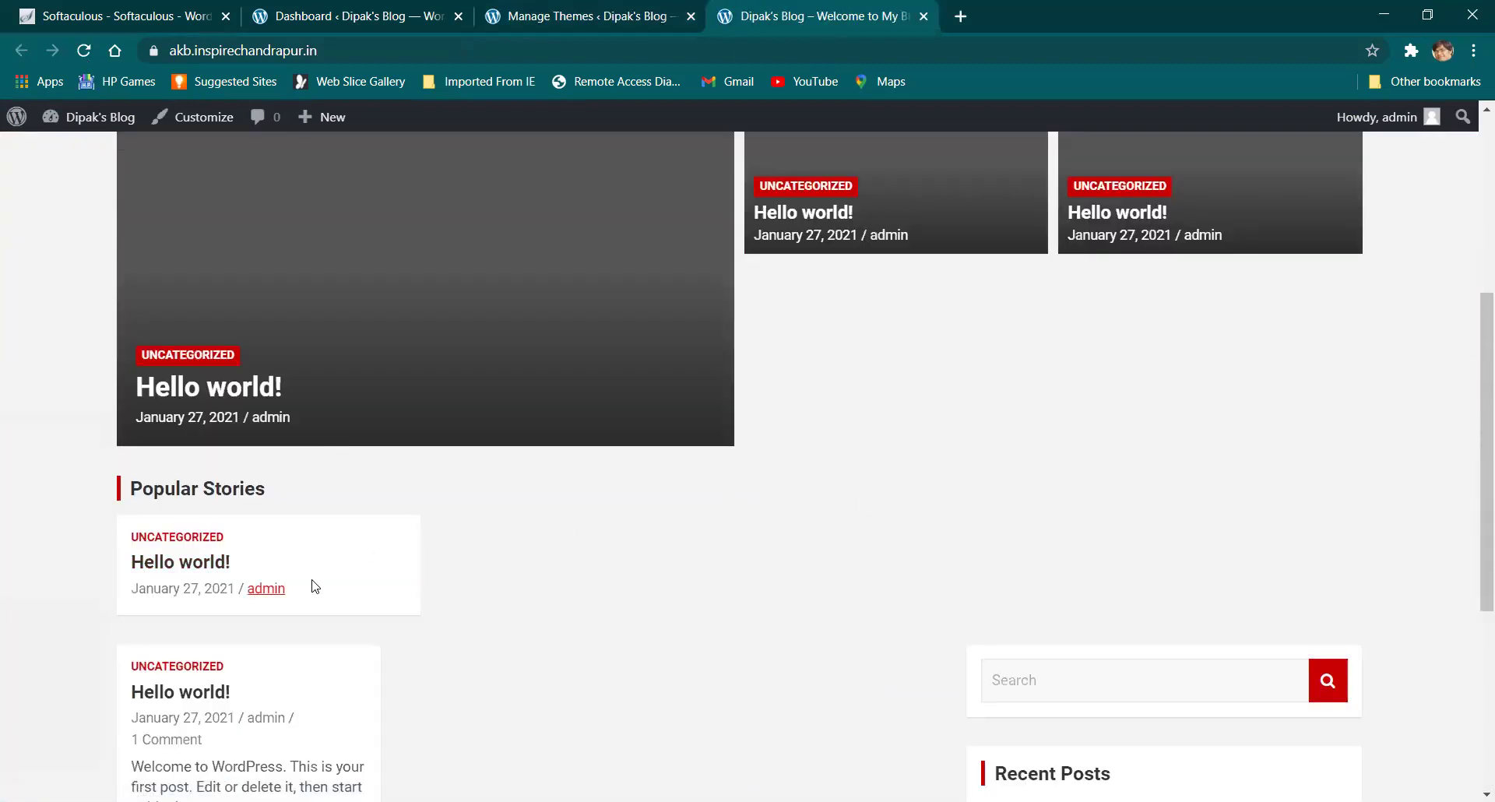
{"action": "scroll", "coordinate": [500, 577], "scroll_direction": "down", "scroll_amount": 1}
{"action": "scroll", "coordinate": [498, 576], "scroll_direction": "down", "scroll_amount": 2}
{"action": "scroll", "coordinate": [497, 575], "scroll_direction": "up", "scroll_amount": 7}
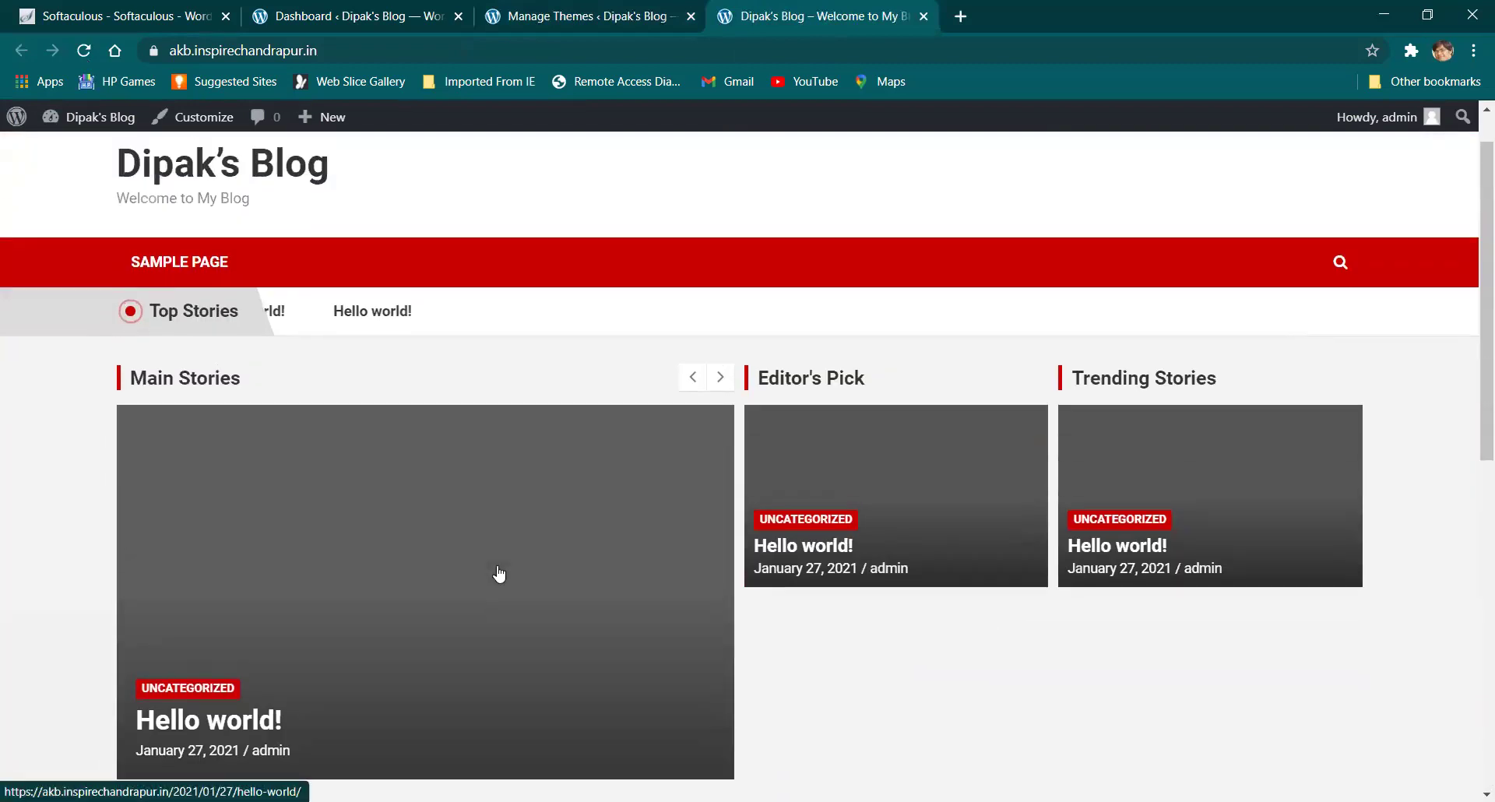
{"action": "left_click", "coordinate": [531, 8]}
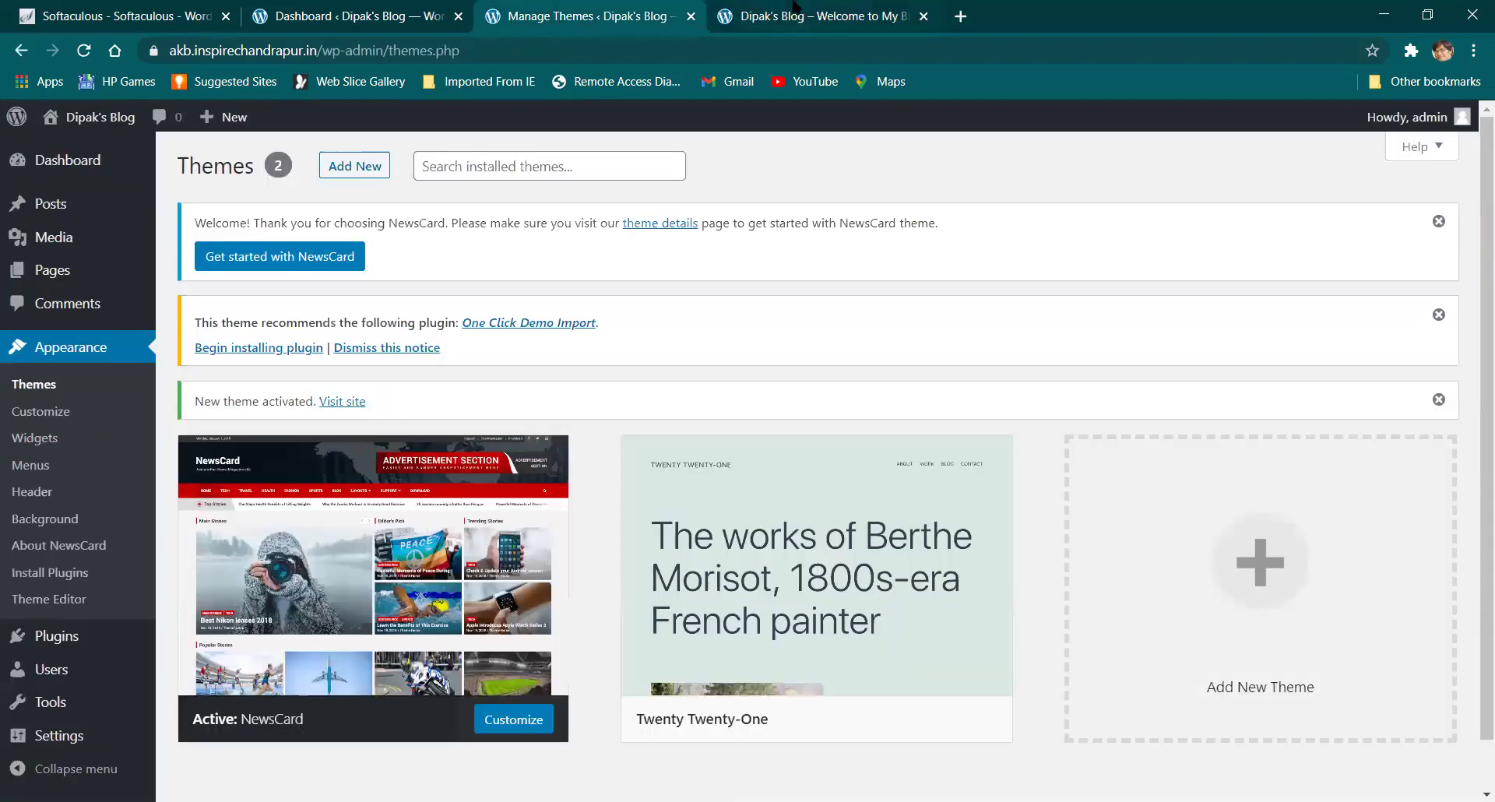
{"action": "left_click", "coordinate": [796, 14]}
{"action": "left_click", "coordinate": [626, 8]}
{"action": "mouse_move", "coordinate": [478, 505]}
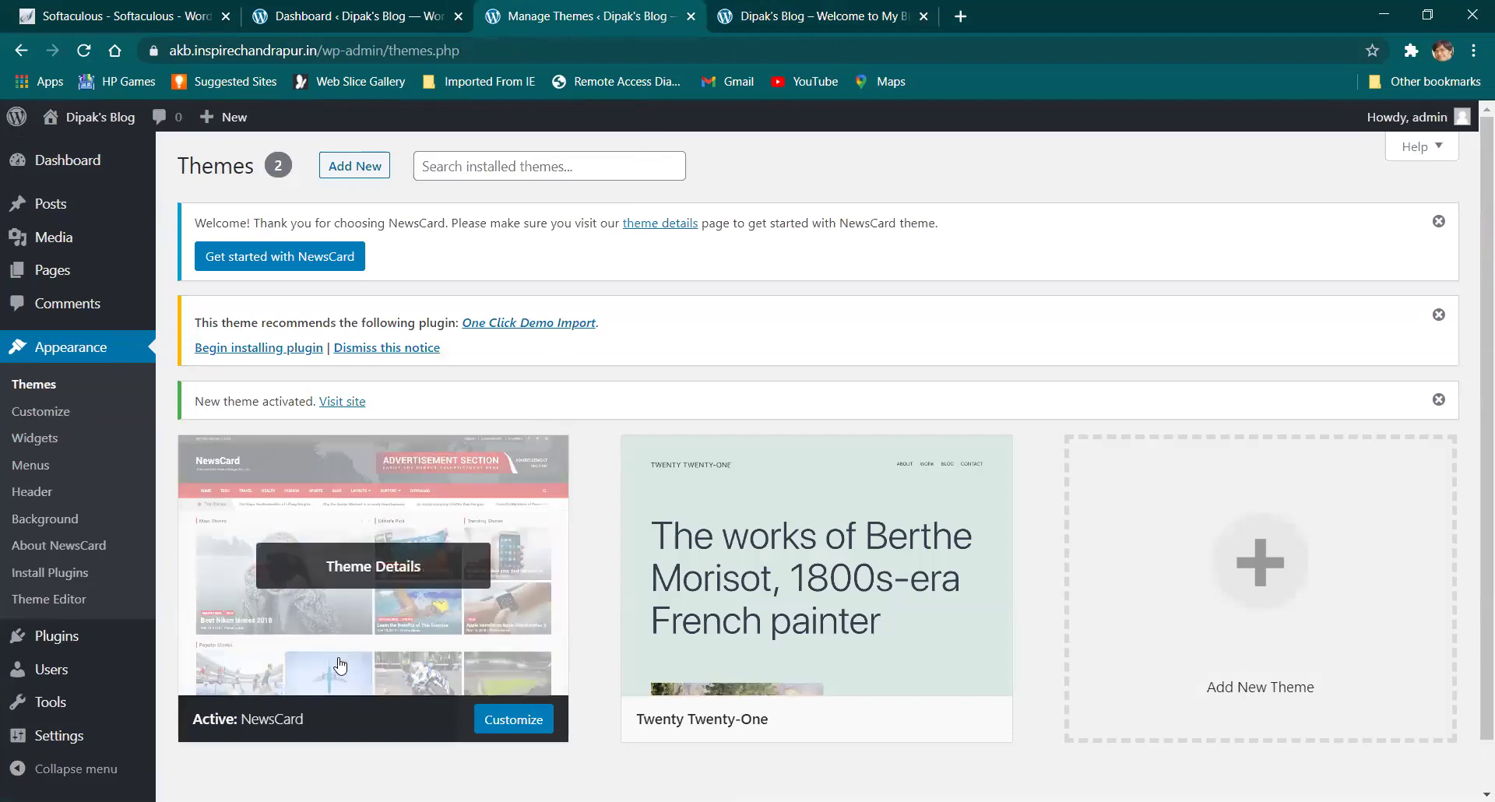
{"action": "scroll", "coordinate": [367, 707], "scroll_direction": "down", "scroll_amount": 1}
{"action": "scroll", "coordinate": [366, 707], "scroll_direction": "up", "scroll_amount": 1}
{"action": "scroll", "coordinate": [364, 702], "scroll_direction": "down", "scroll_amount": 1}
{"action": "scroll", "coordinate": [362, 700], "scroll_direction": "up", "scroll_amount": 1}
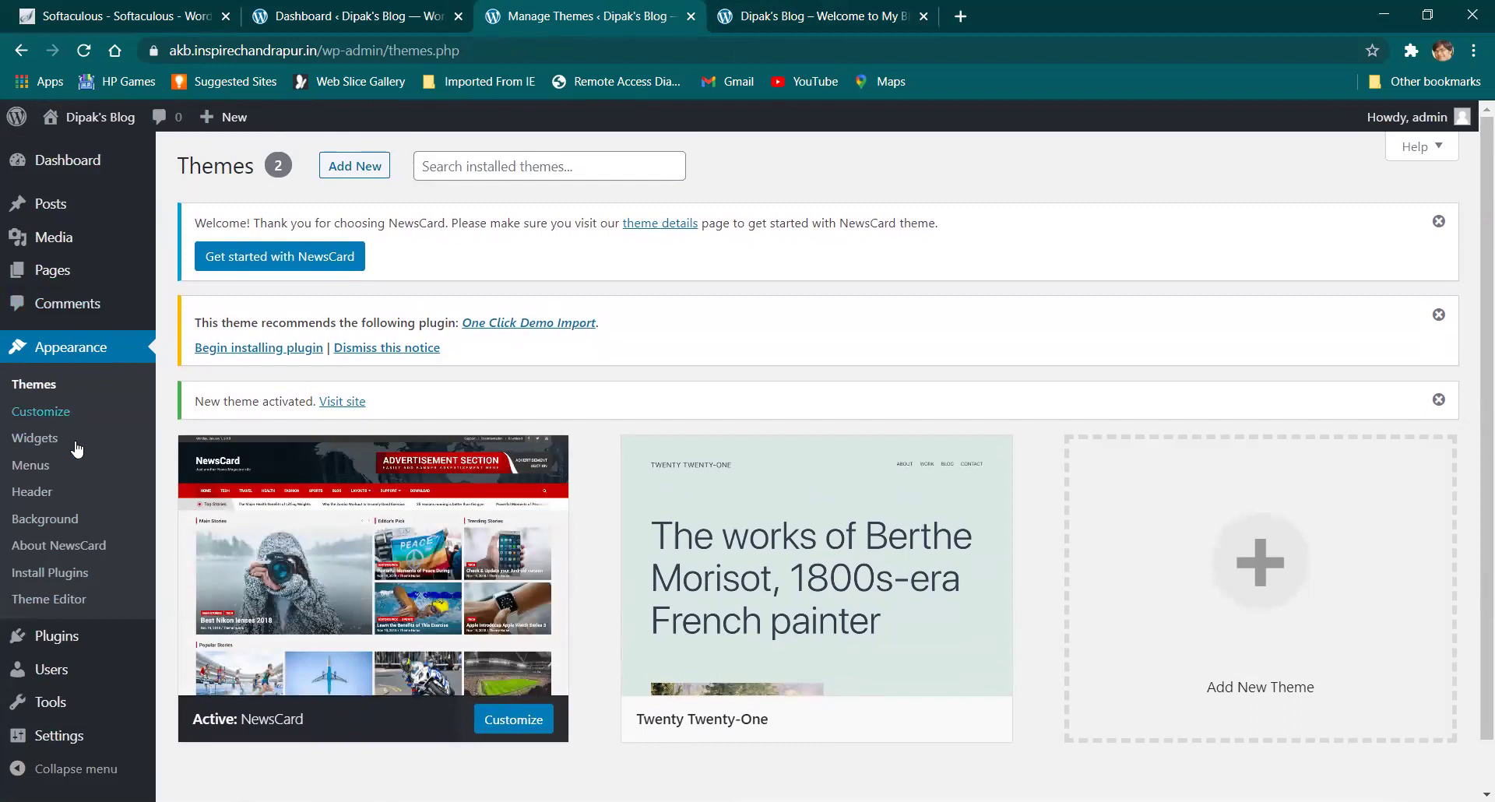
{"action": "mouse_move", "coordinate": [723, 710]}
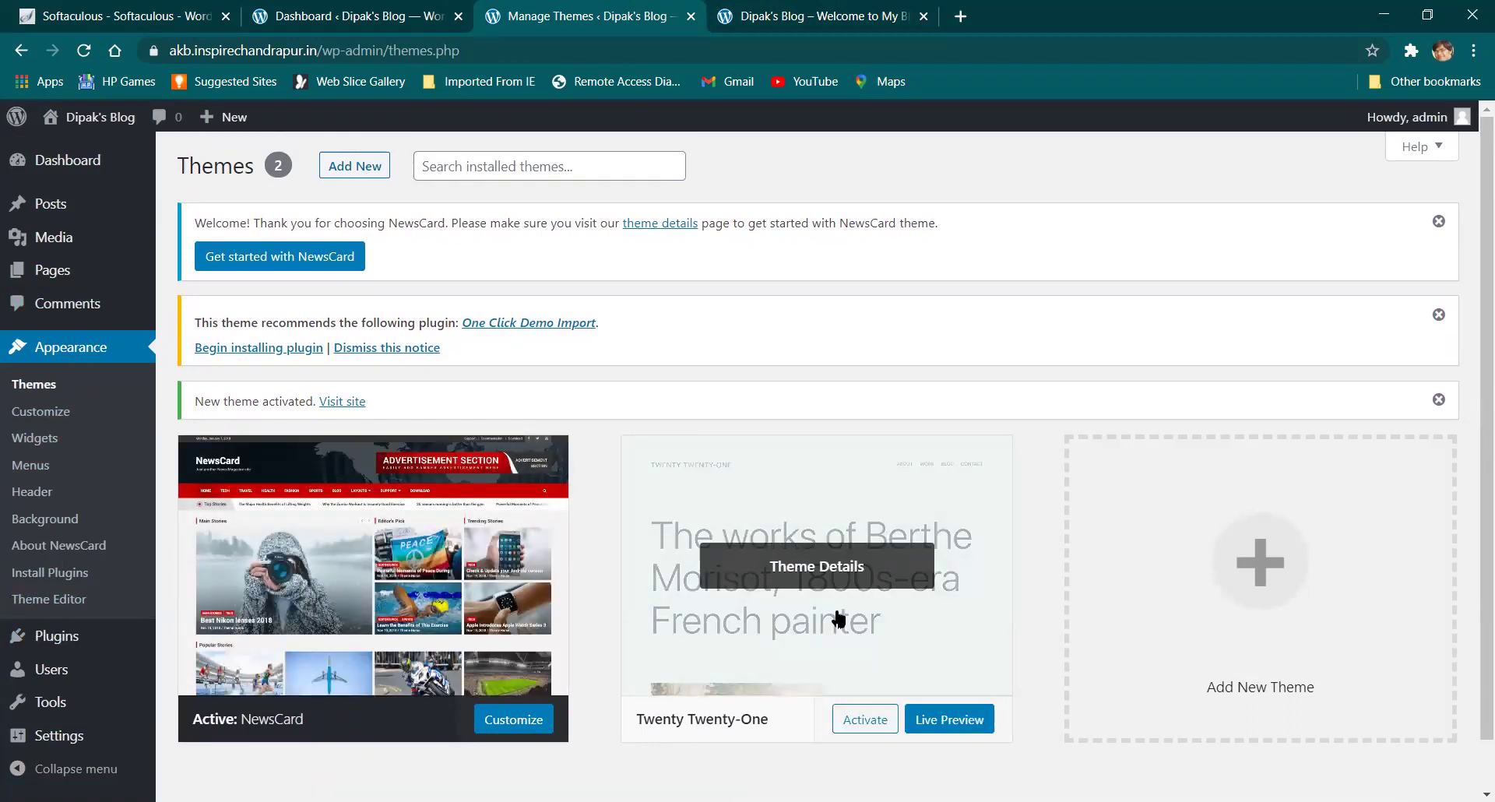
{"action": "mouse_move", "coordinate": [465, 596]}
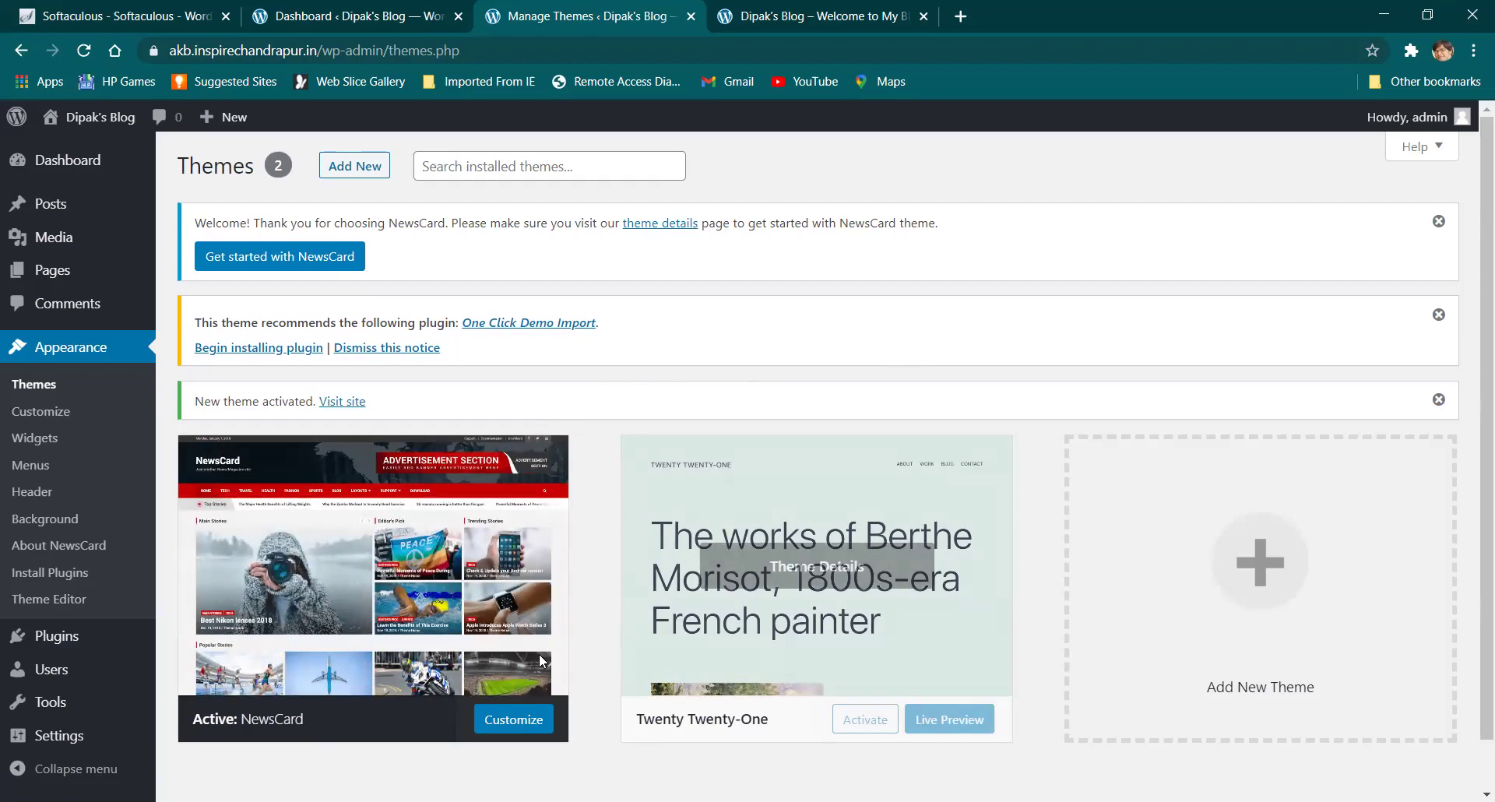
{"action": "mouse_move", "coordinate": [334, 589]}
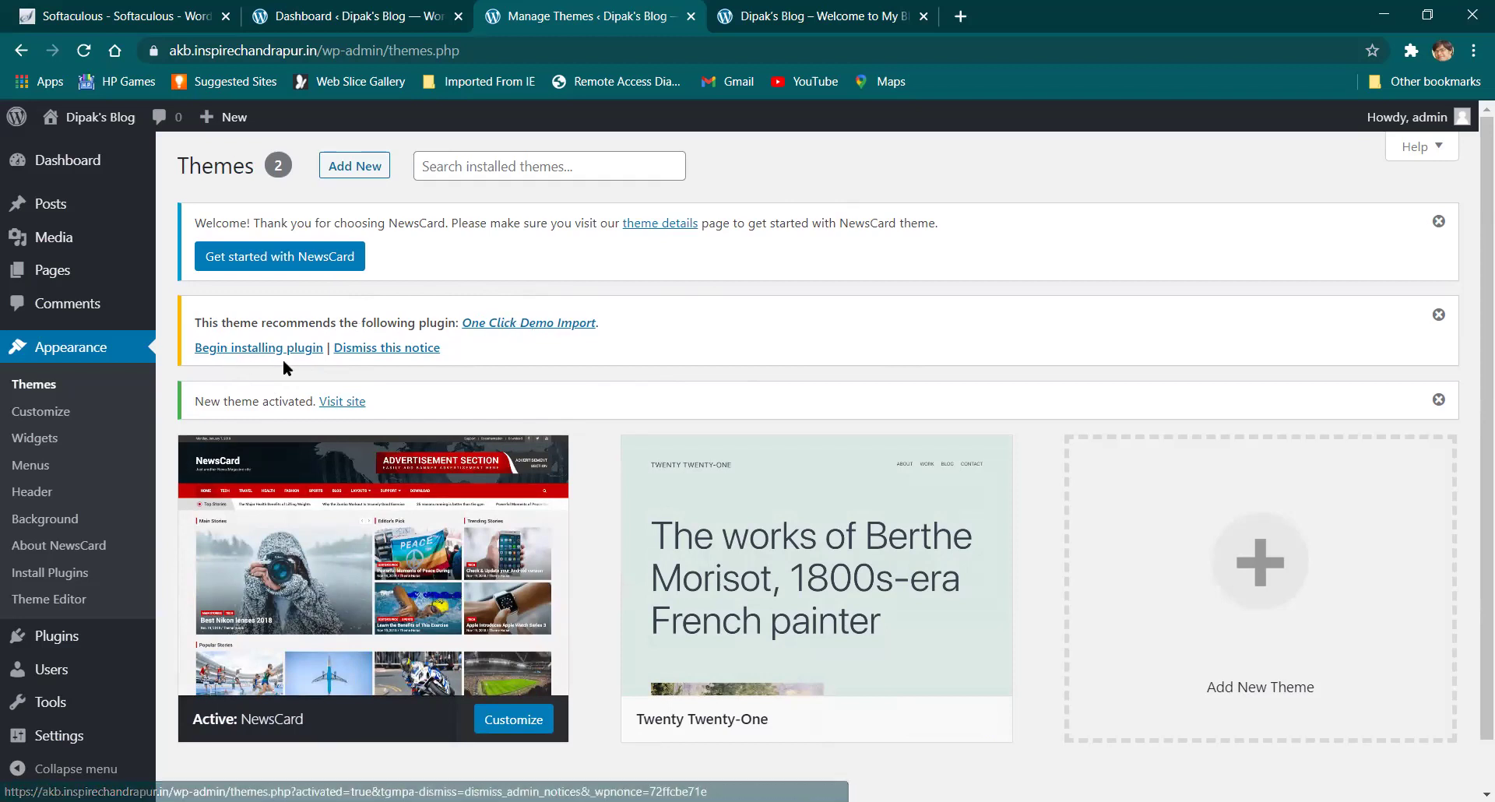
Bring up NewsCard's recommended plugin, One Click Demo Import, and scroll the blog front page
{"action": "left_click", "coordinate": [246, 352]}
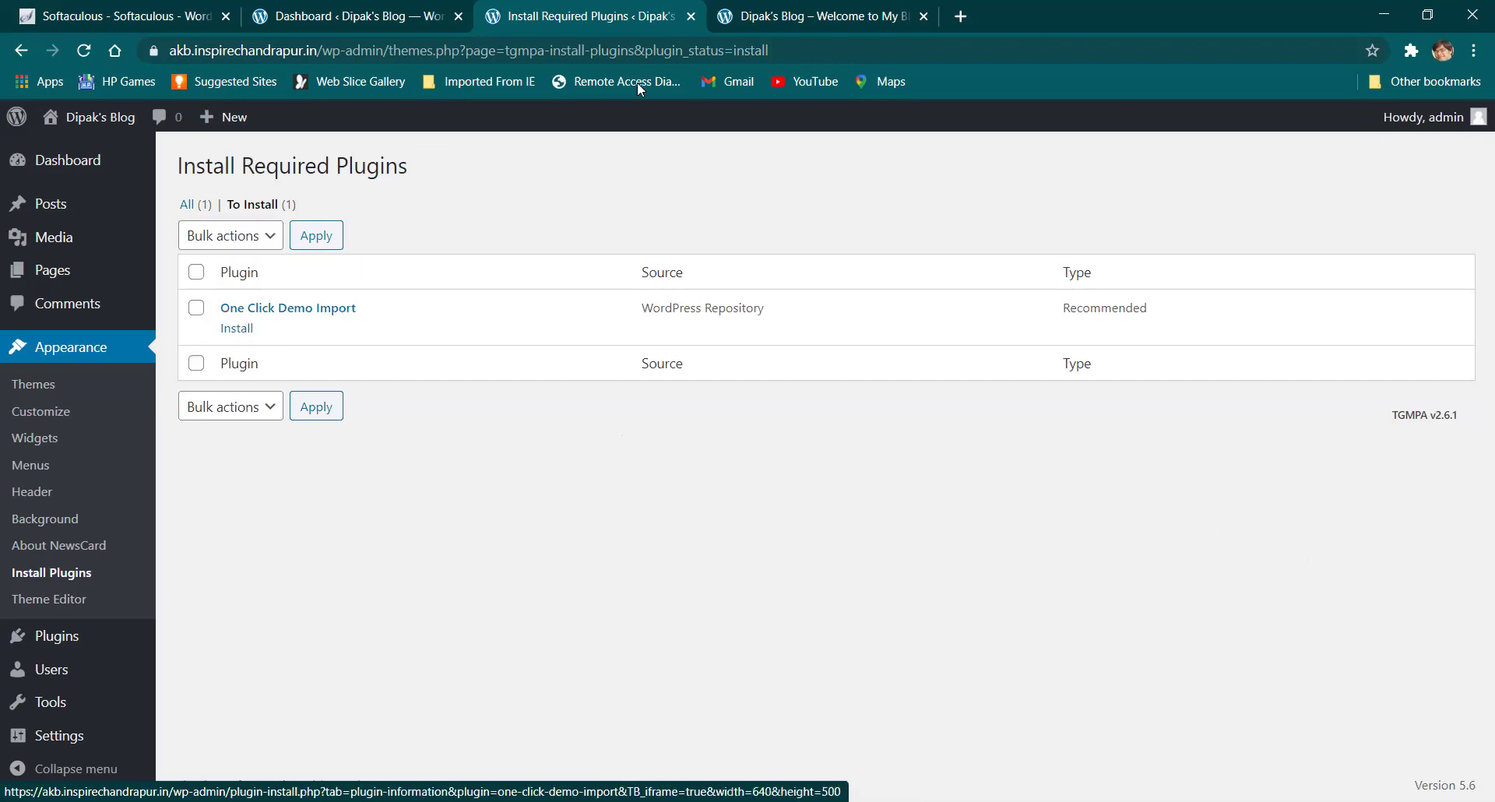
{"action": "left_click", "coordinate": [818, 15]}
{"action": "scroll", "coordinate": [784, 459], "scroll_direction": "down", "scroll_amount": 5}
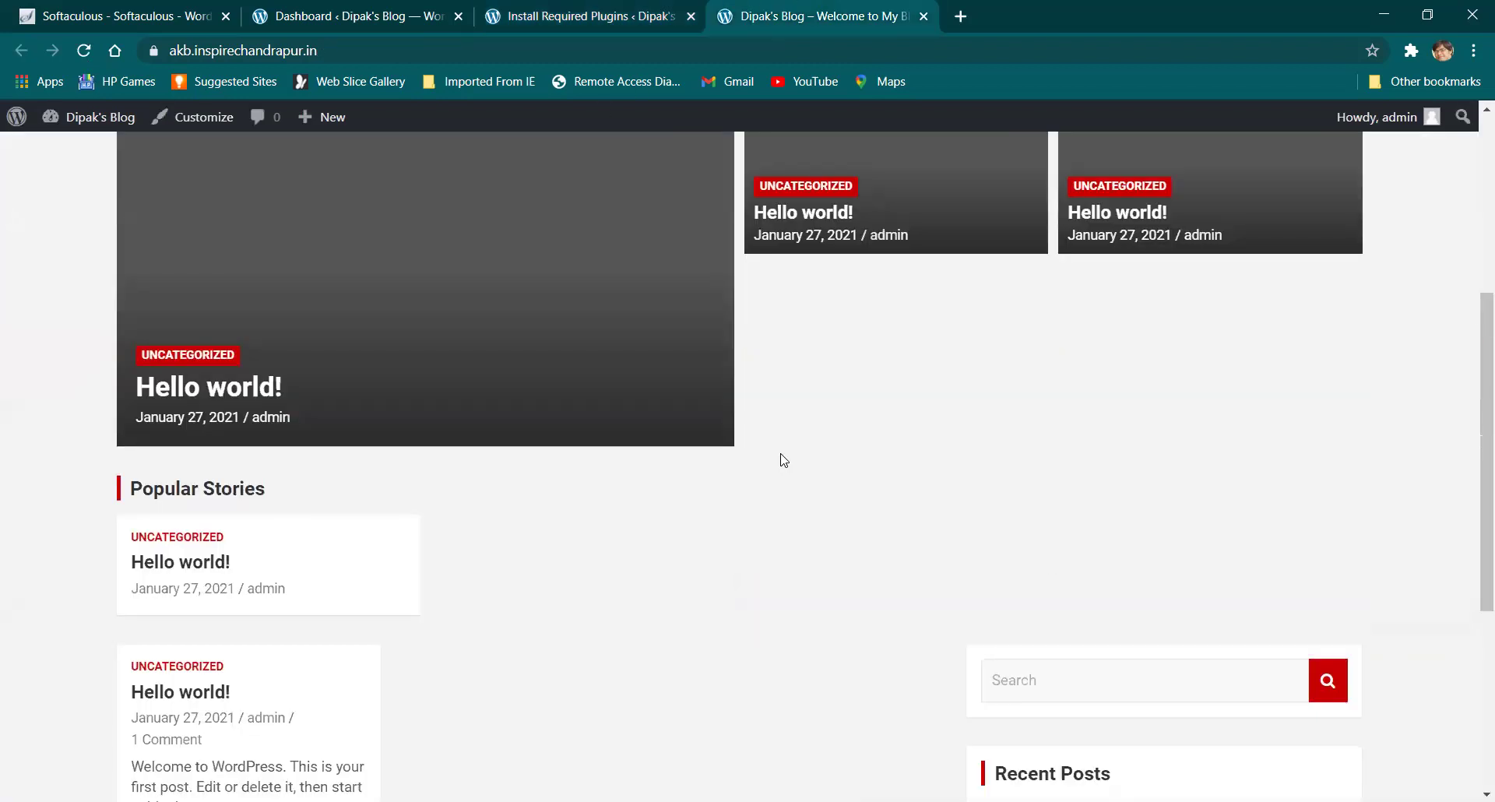
{"action": "scroll", "coordinate": [784, 459], "scroll_direction": "down", "scroll_amount": 5}
{"action": "scroll", "coordinate": [785, 461], "scroll_direction": "up", "scroll_amount": 15}
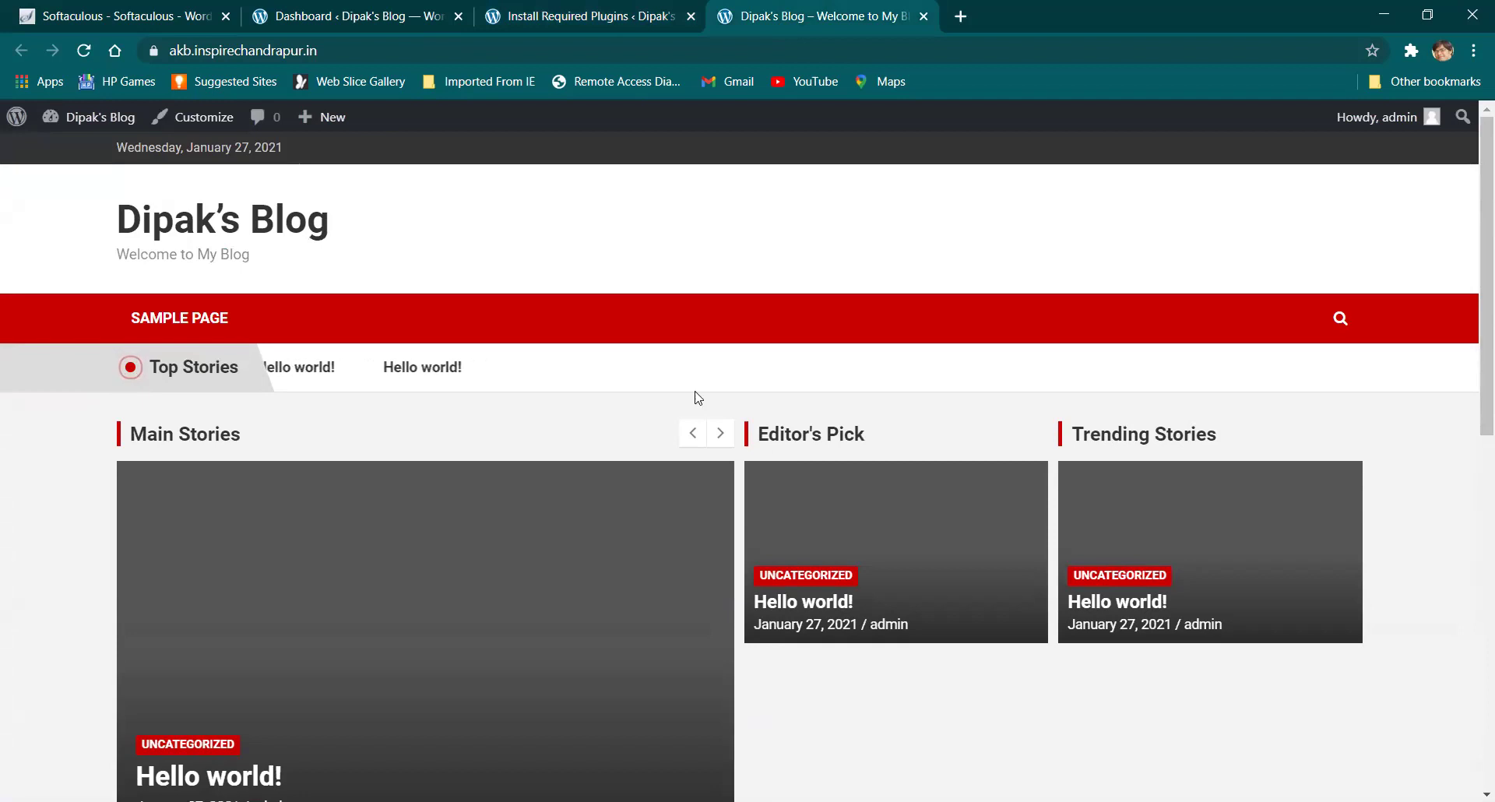
Compare the required-plugins page, the admin dashboard and the blog front page
{"action": "key", "text": "ctrl+shift+Tab"}
{"action": "left_click", "coordinate": [828, 9]}
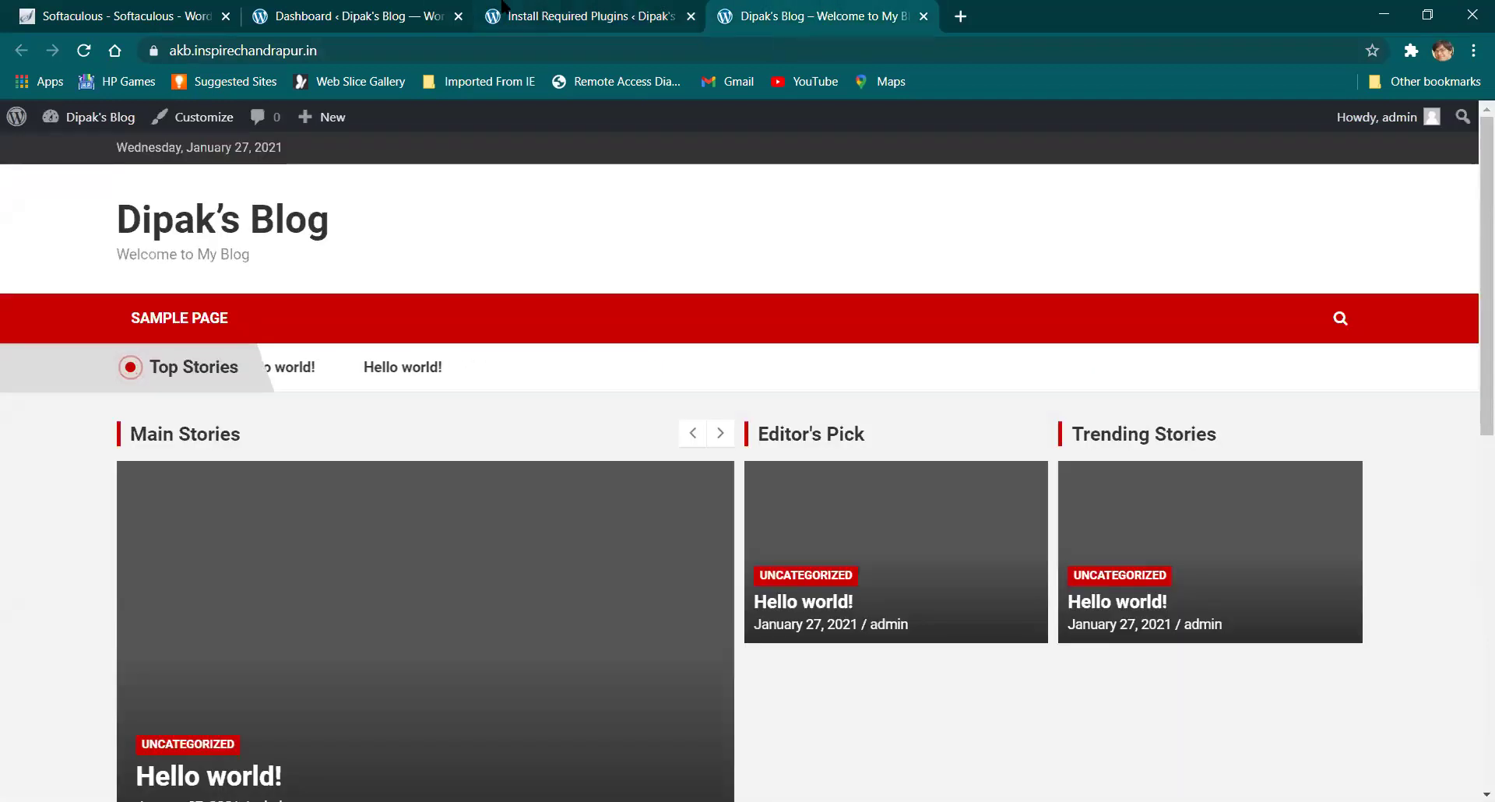
{"action": "left_click", "coordinate": [547, 15]}
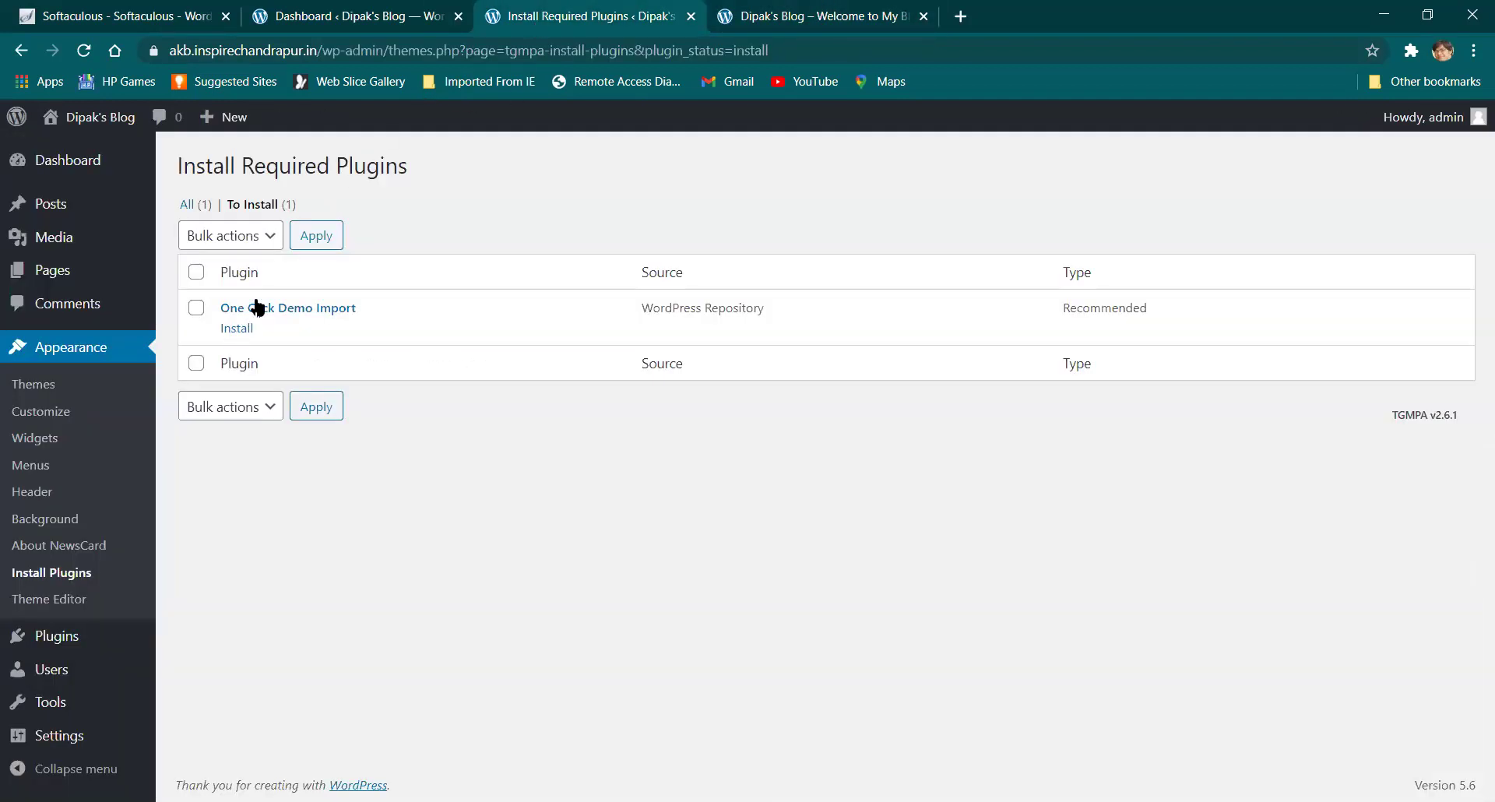
{"action": "left_click", "coordinate": [318, 23]}
{"action": "left_click", "coordinate": [608, 6]}
{"action": "left_click", "coordinate": [771, 6]}
{"action": "scroll", "coordinate": [557, 436], "scroll_direction": "down", "scroll_amount": 4}
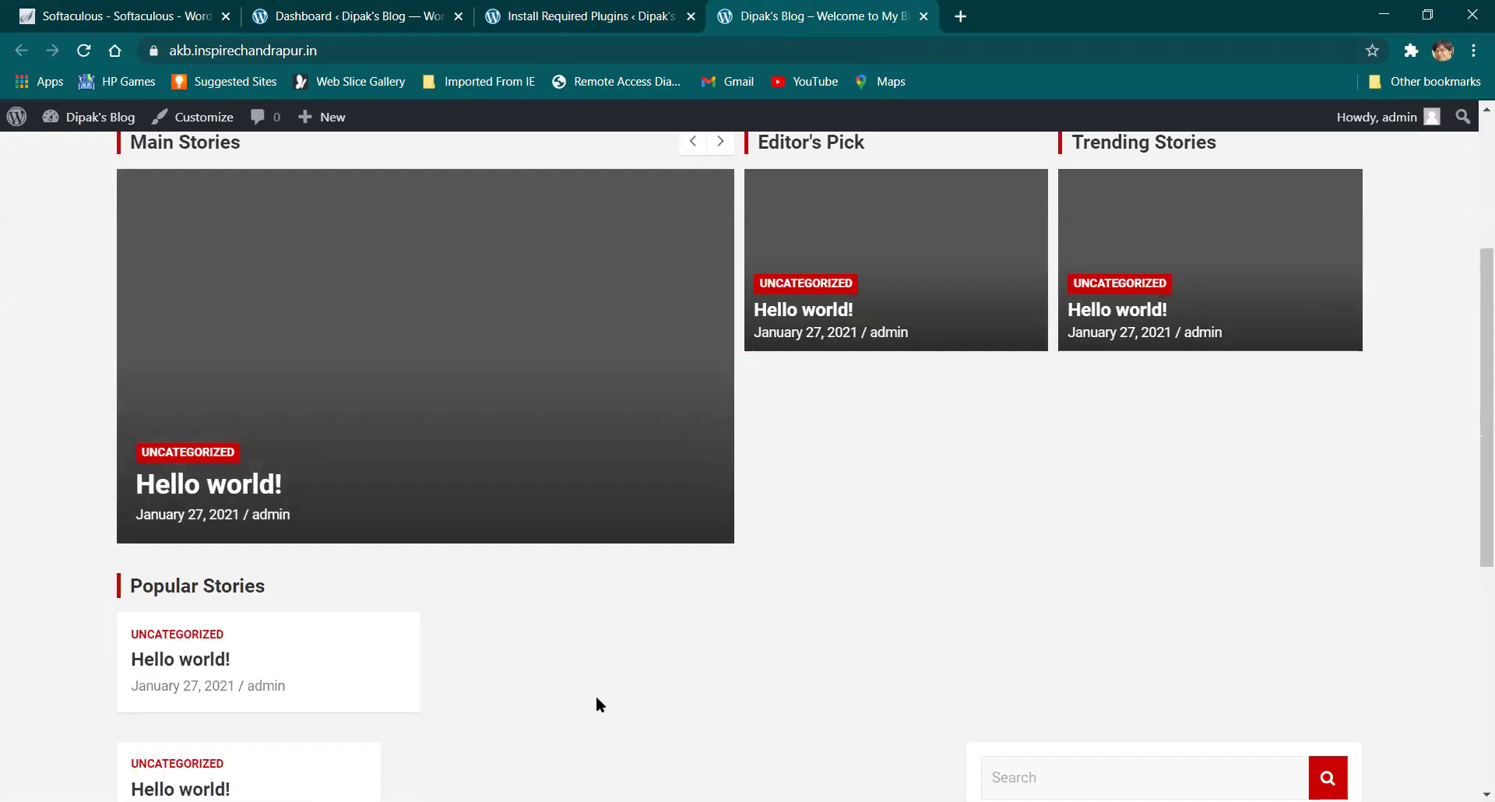
{"action": "scroll", "coordinate": [428, 686], "scroll_direction": "up", "scroll_amount": 4}
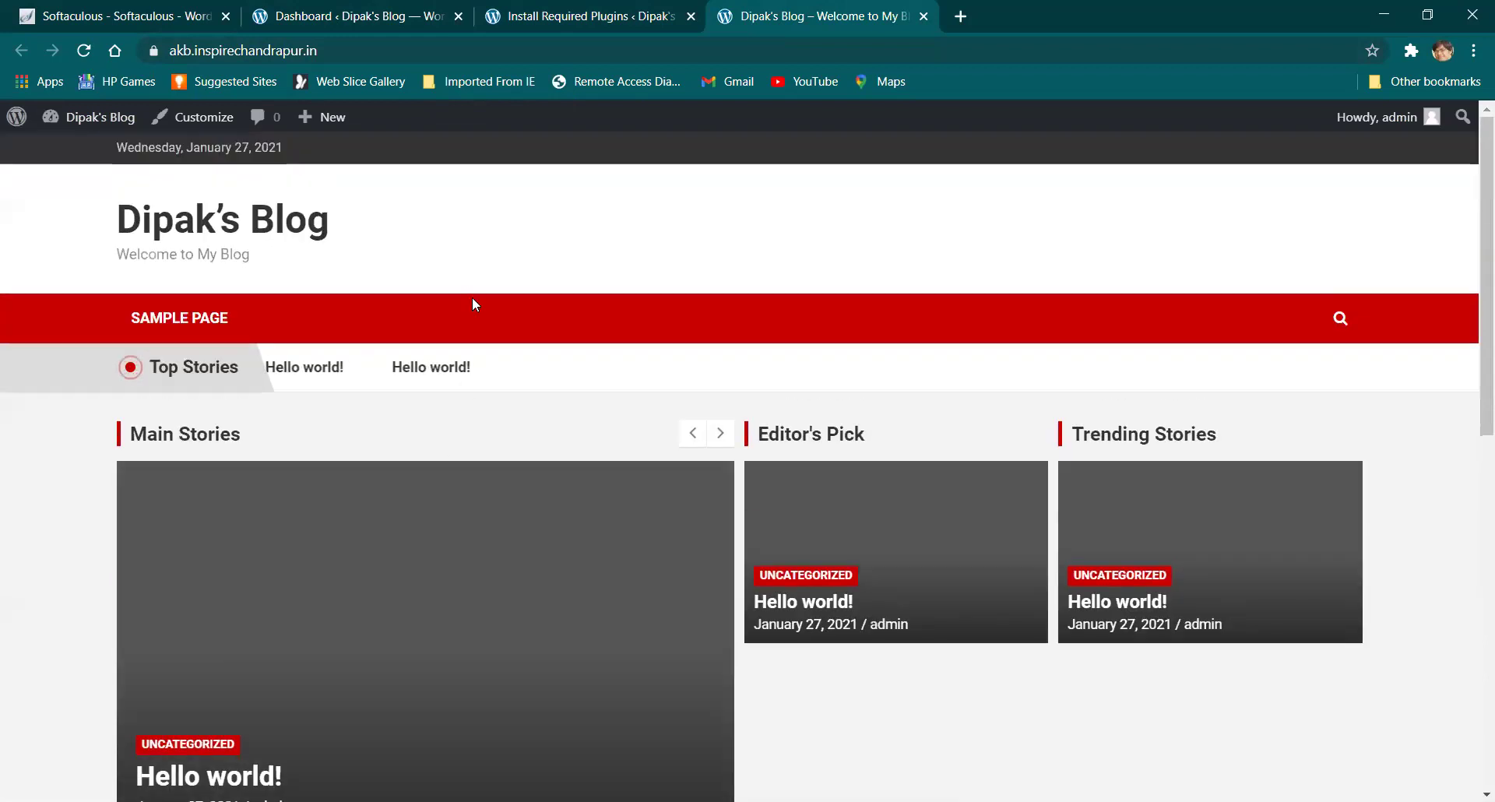
Return to the admin dashboard and go to Appearance > Themes
{"action": "left_click", "coordinate": [333, 10]}
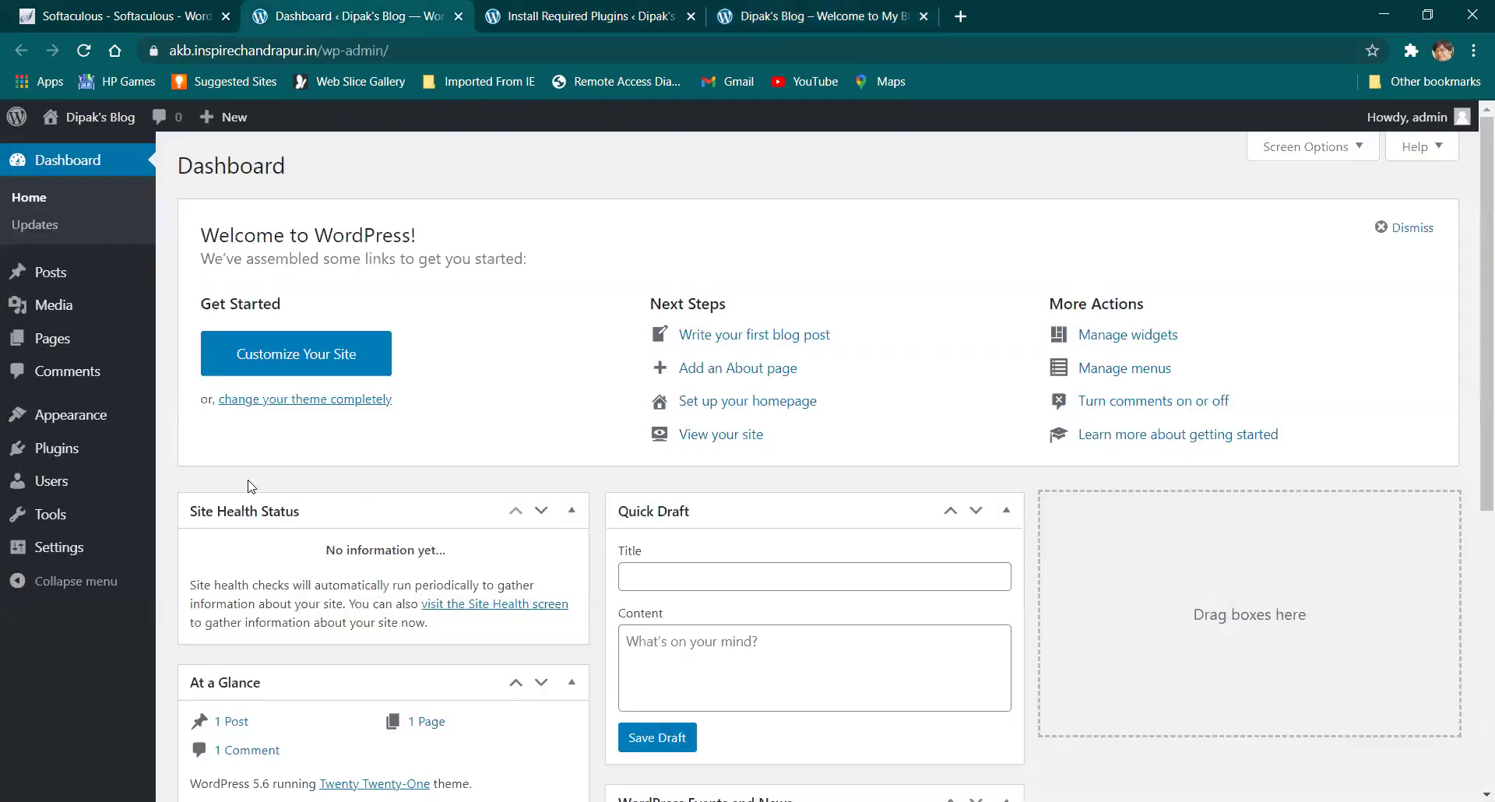
{"action": "mouse_move", "coordinate": [35, 415]}
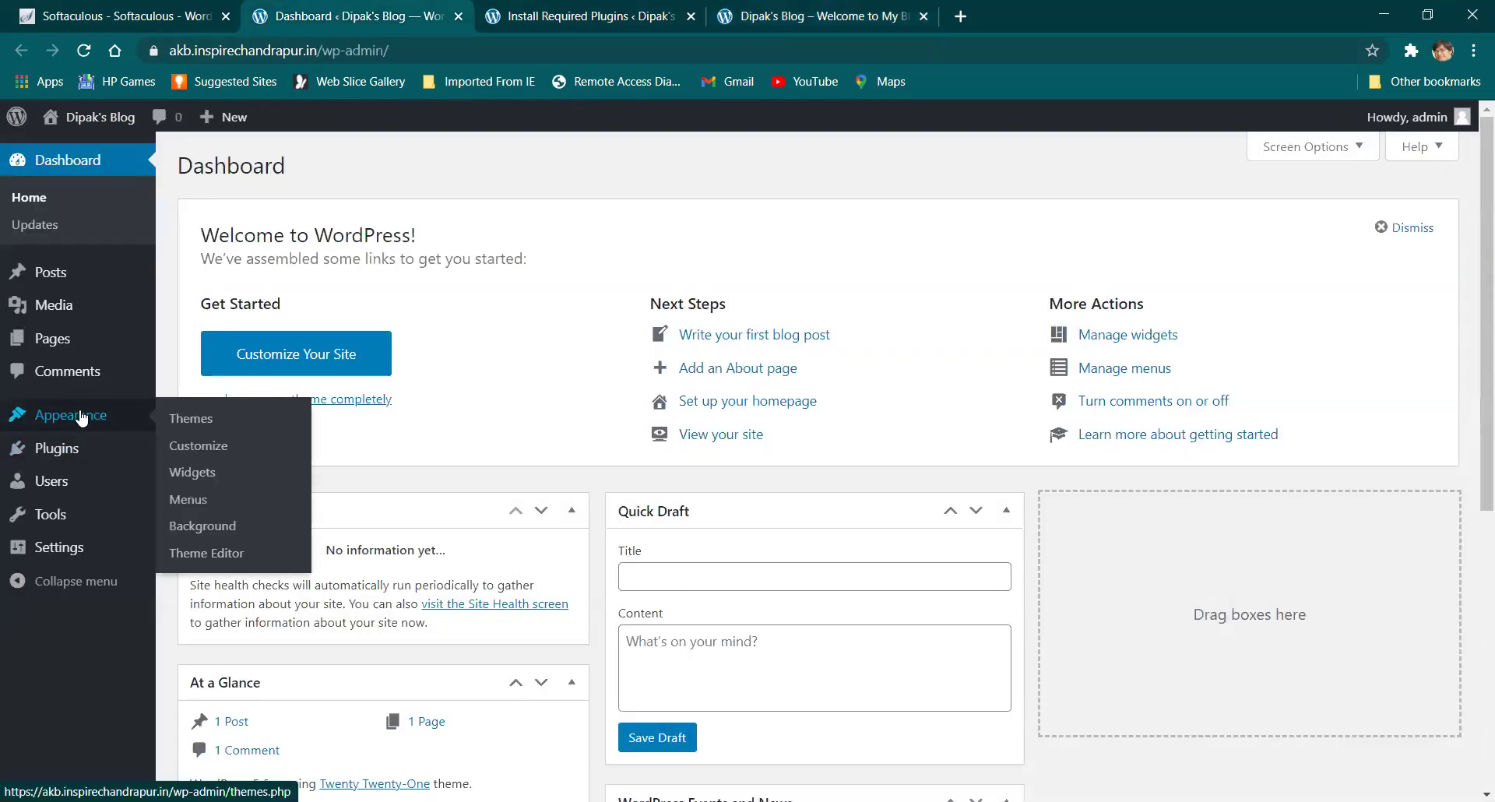
{"action": "left_click", "coordinate": [175, 418]}
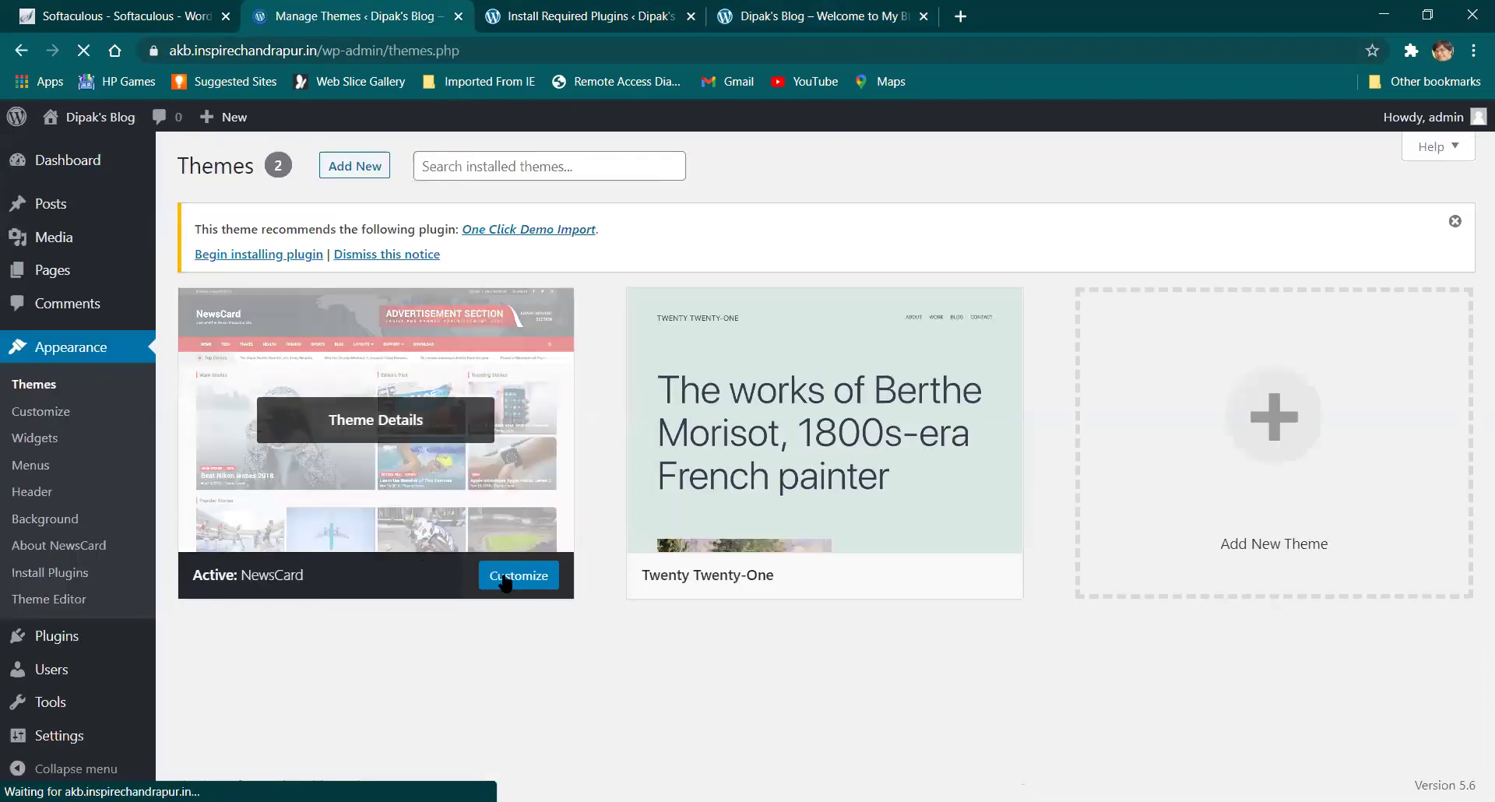
Review the active NewsCard theme's details, then close them
{"action": "left_click", "coordinate": [348, 427]}
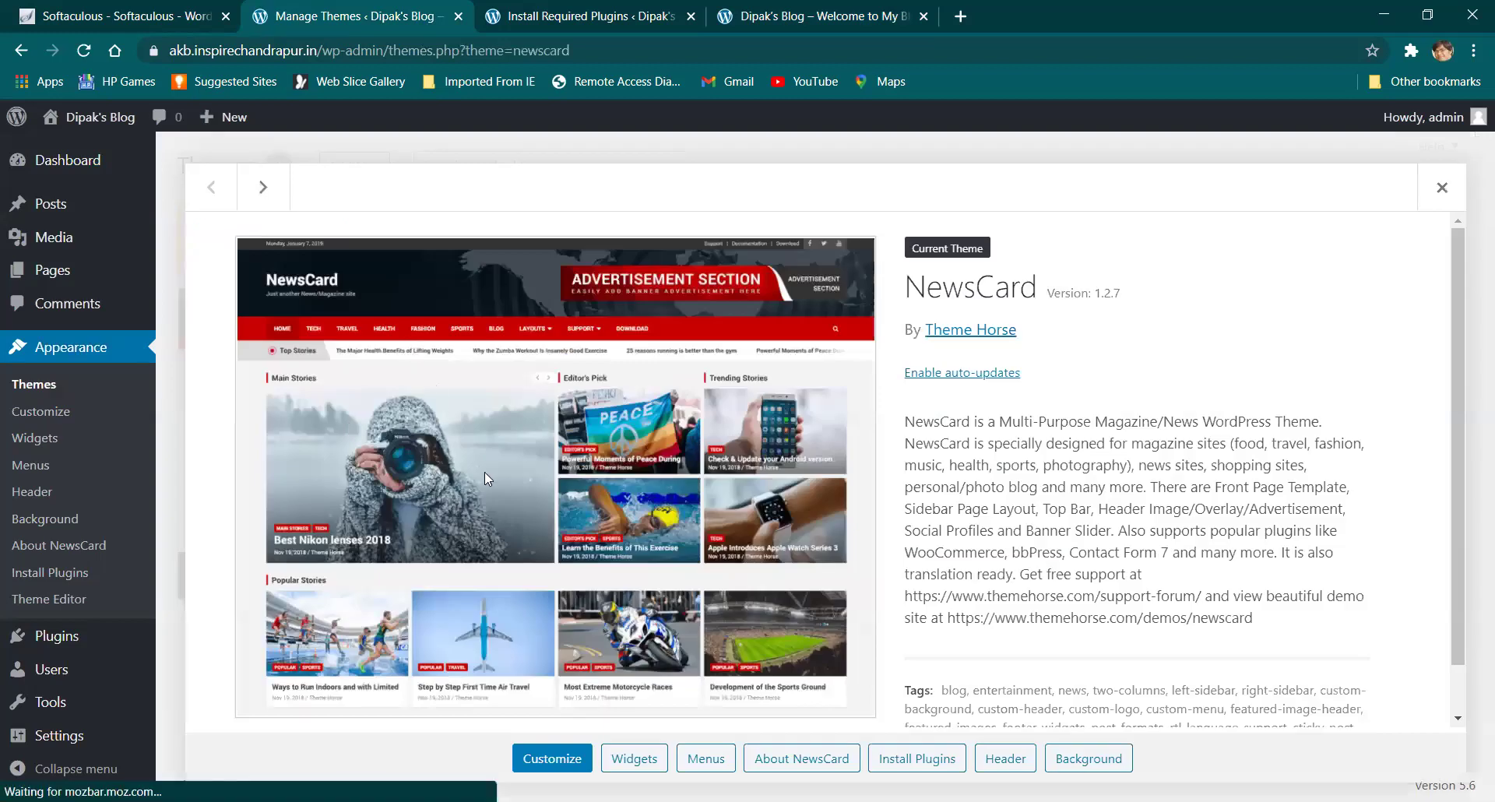
{"action": "scroll", "coordinate": [486, 467], "scroll_direction": "down", "scroll_amount": 1}
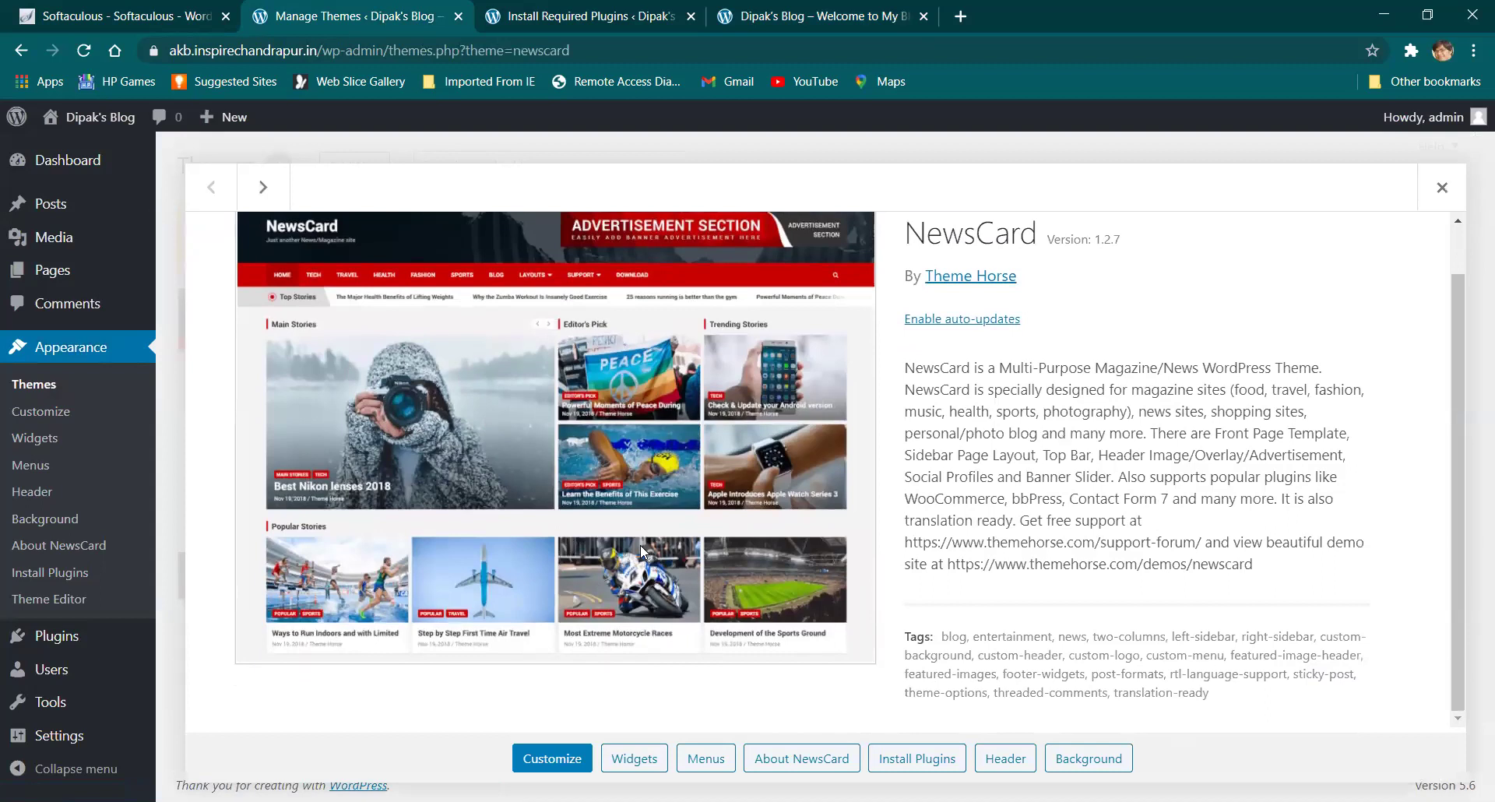
{"action": "scroll", "coordinate": [612, 558], "scroll_direction": "up", "scroll_amount": 1}
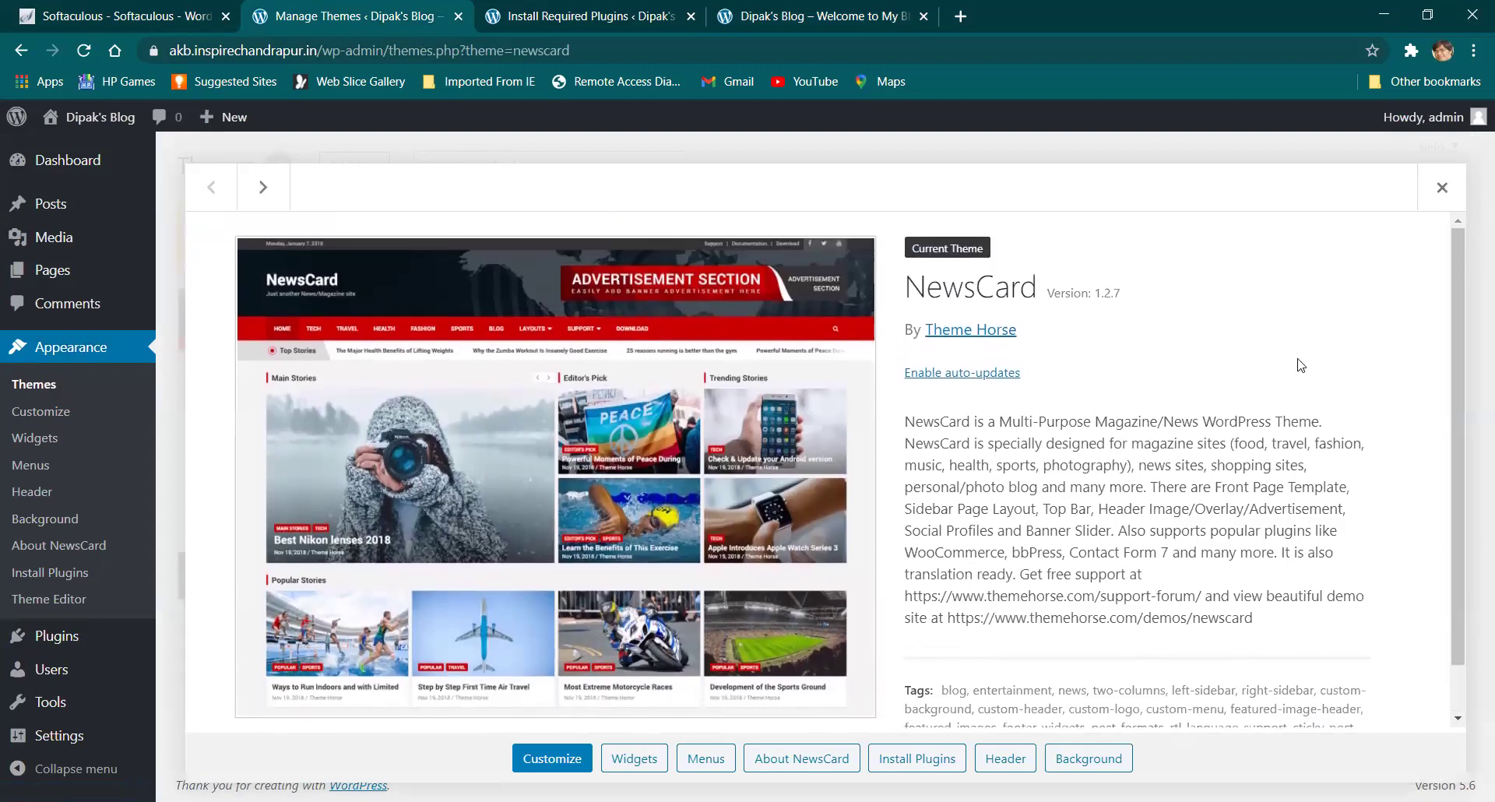
{"action": "left_click", "coordinate": [1440, 188]}
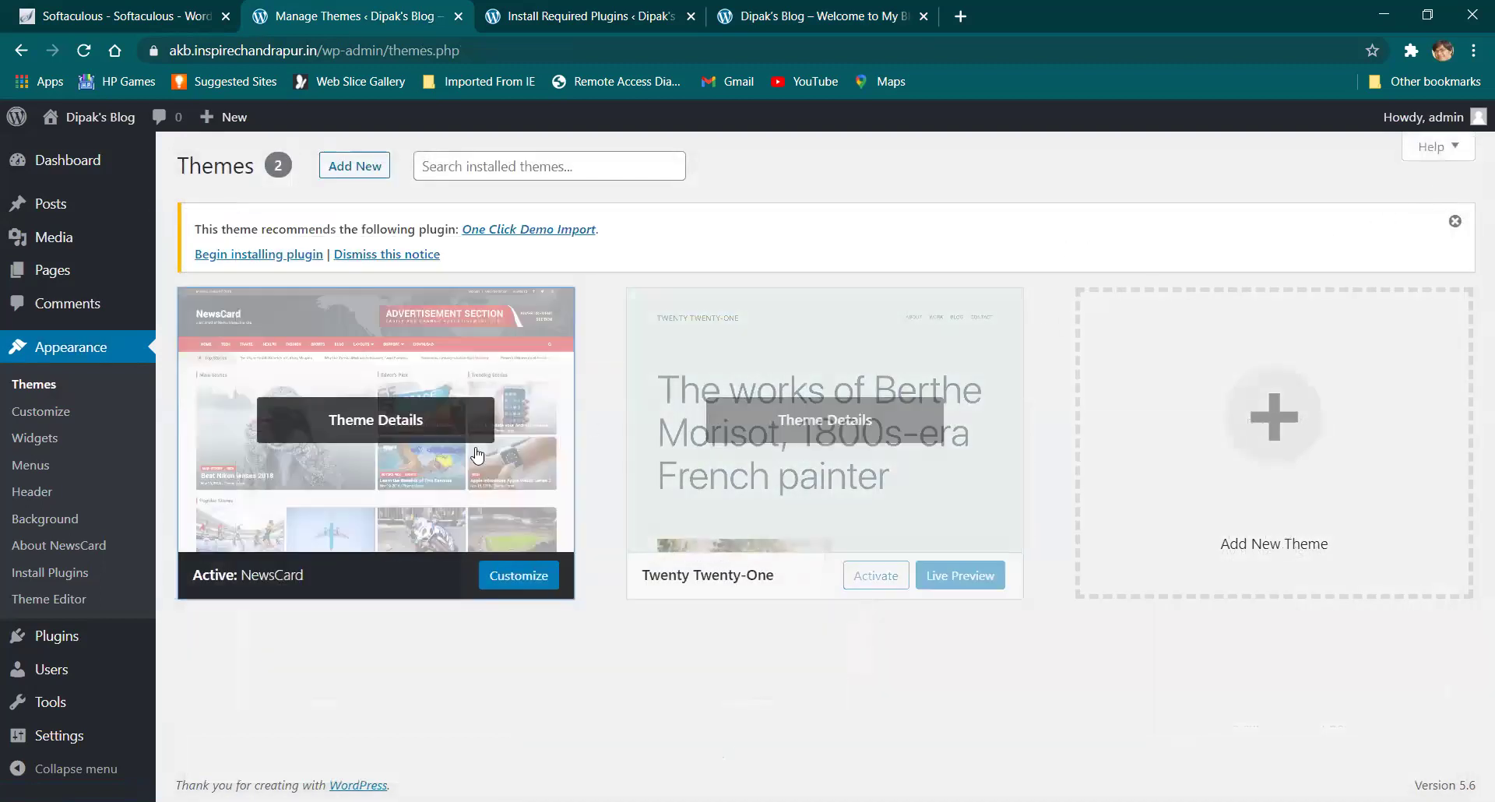
Check the blog front page, then return to the Themes admin page
{"action": "left_click", "coordinate": [762, 18]}
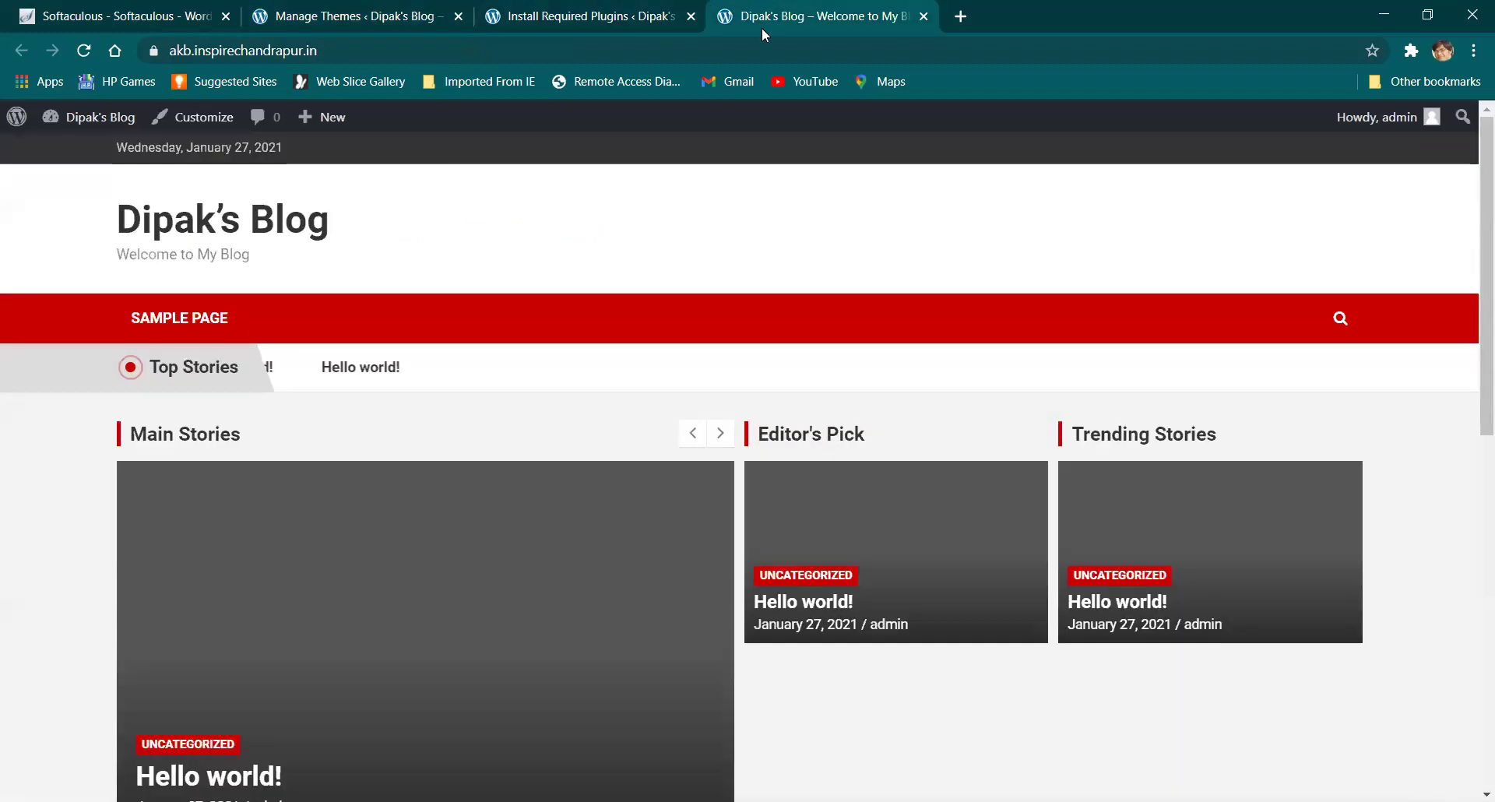
{"action": "scroll", "coordinate": [726, 364], "scroll_direction": "down", "scroll_amount": 5}
{"action": "scroll", "coordinate": [712, 471], "scroll_direction": "up", "scroll_amount": 5}
{"action": "scroll", "coordinate": [710, 477], "scroll_direction": "down", "scroll_amount": 5}
{"action": "scroll", "coordinate": [709, 478], "scroll_direction": "up", "scroll_amount": 5}
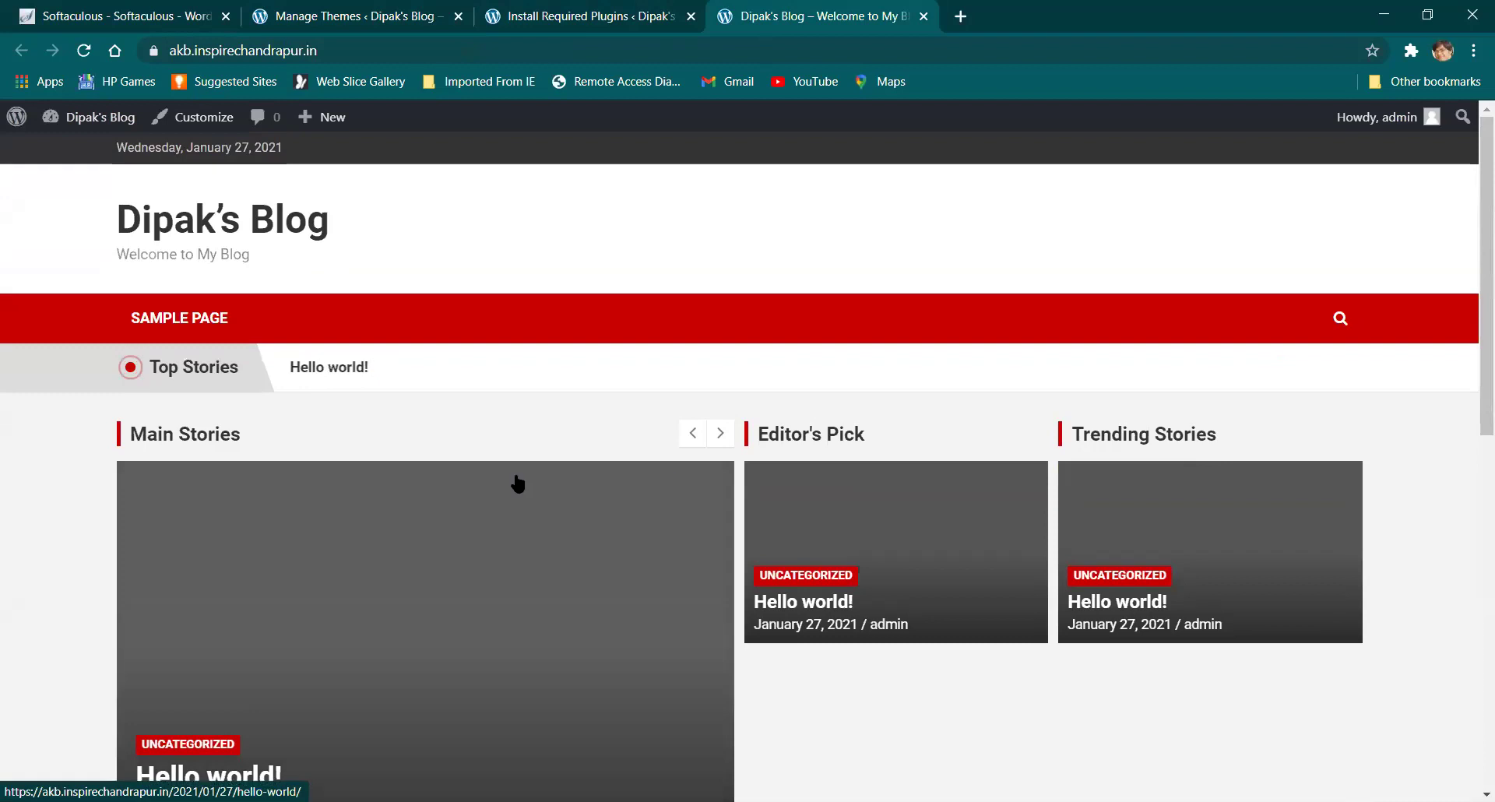
{"action": "left_click", "coordinate": [355, 17]}
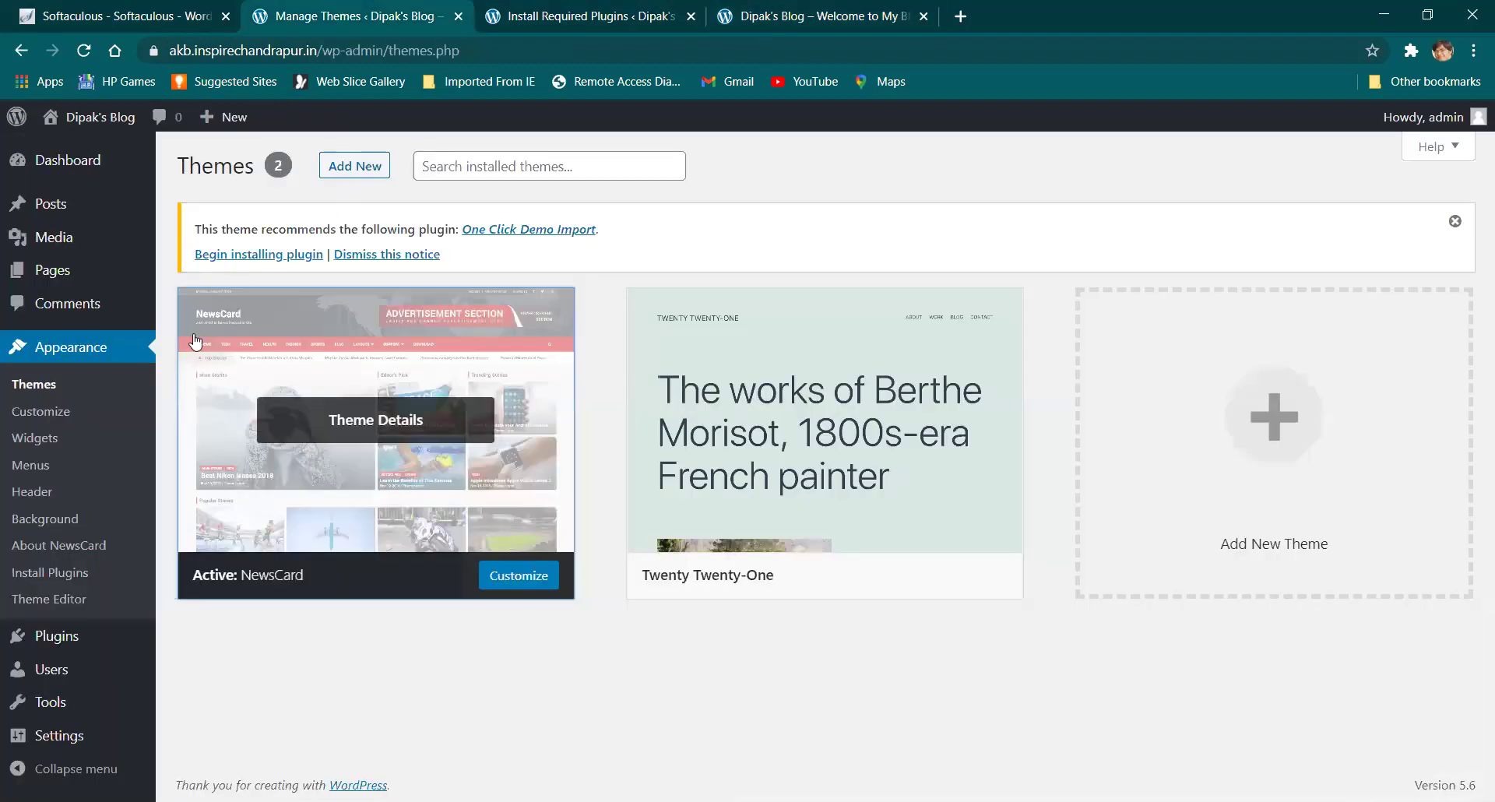
Open Posts from the admin sidebar, showing only the Hello world! post
{"action": "mouse_move", "coordinate": [66, 693]}
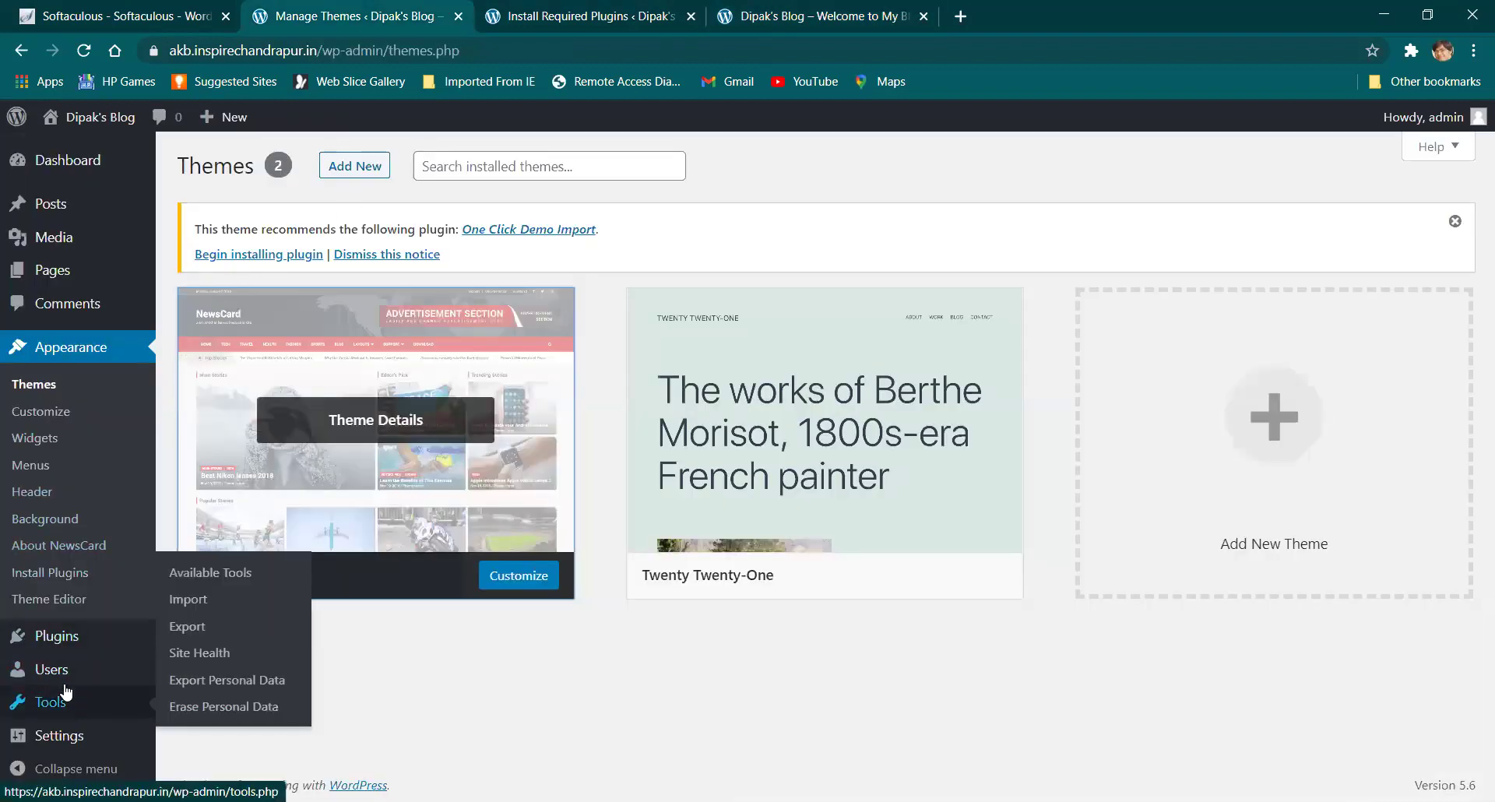
{"action": "mouse_move", "coordinate": [56, 643]}
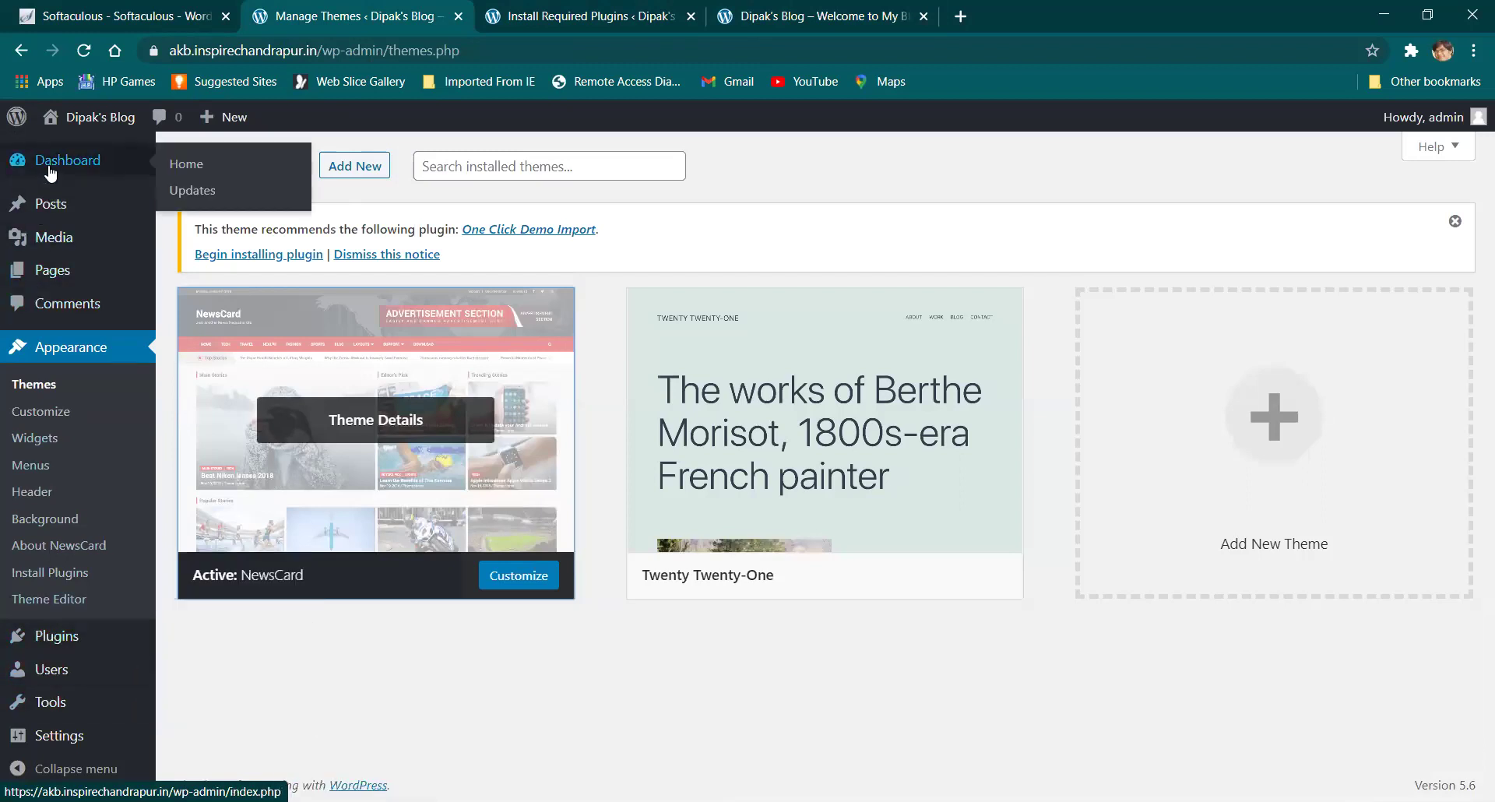
{"action": "mouse_move", "coordinate": [91, 204]}
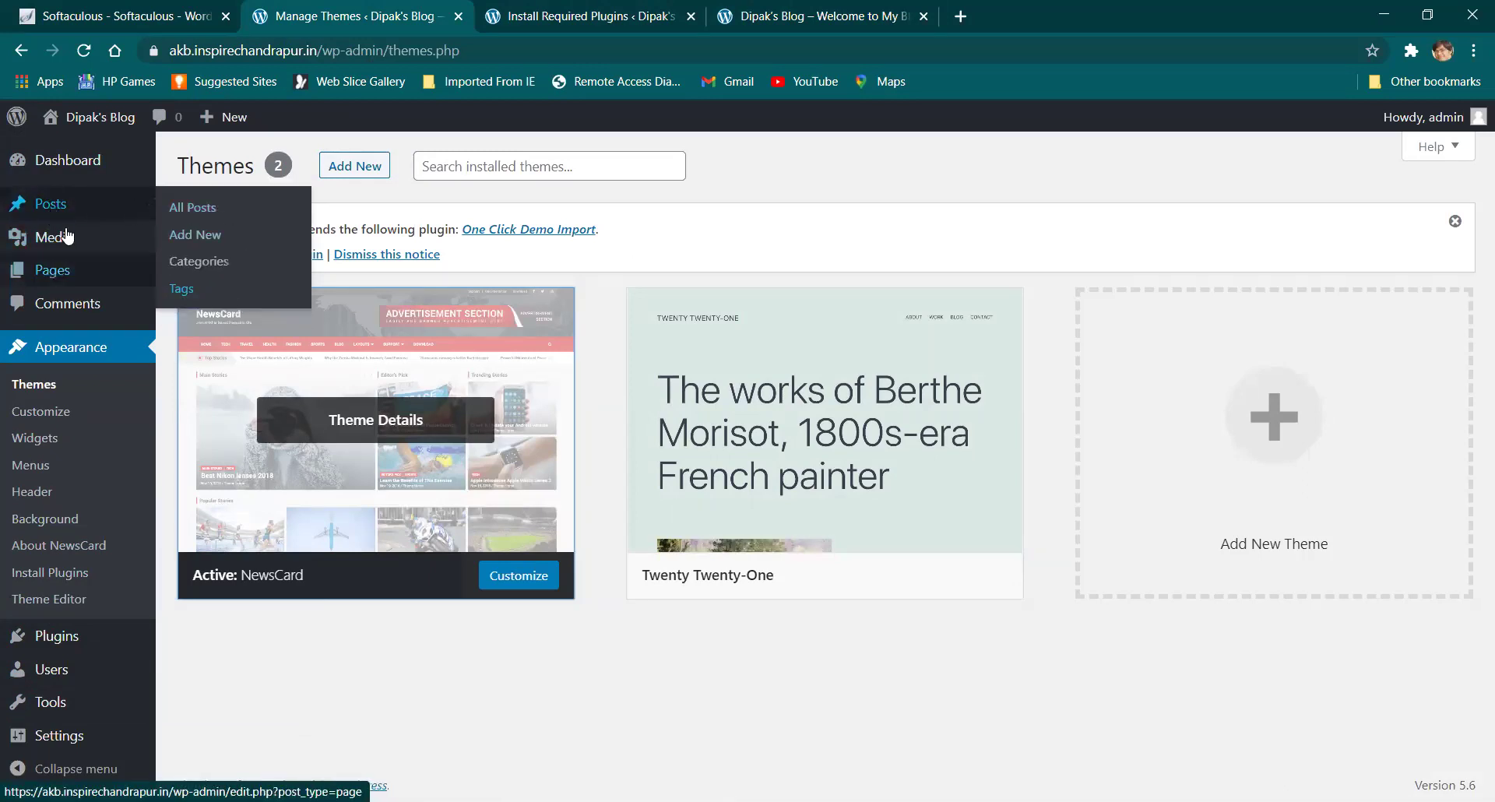
{"action": "left_click", "coordinate": [49, 206]}
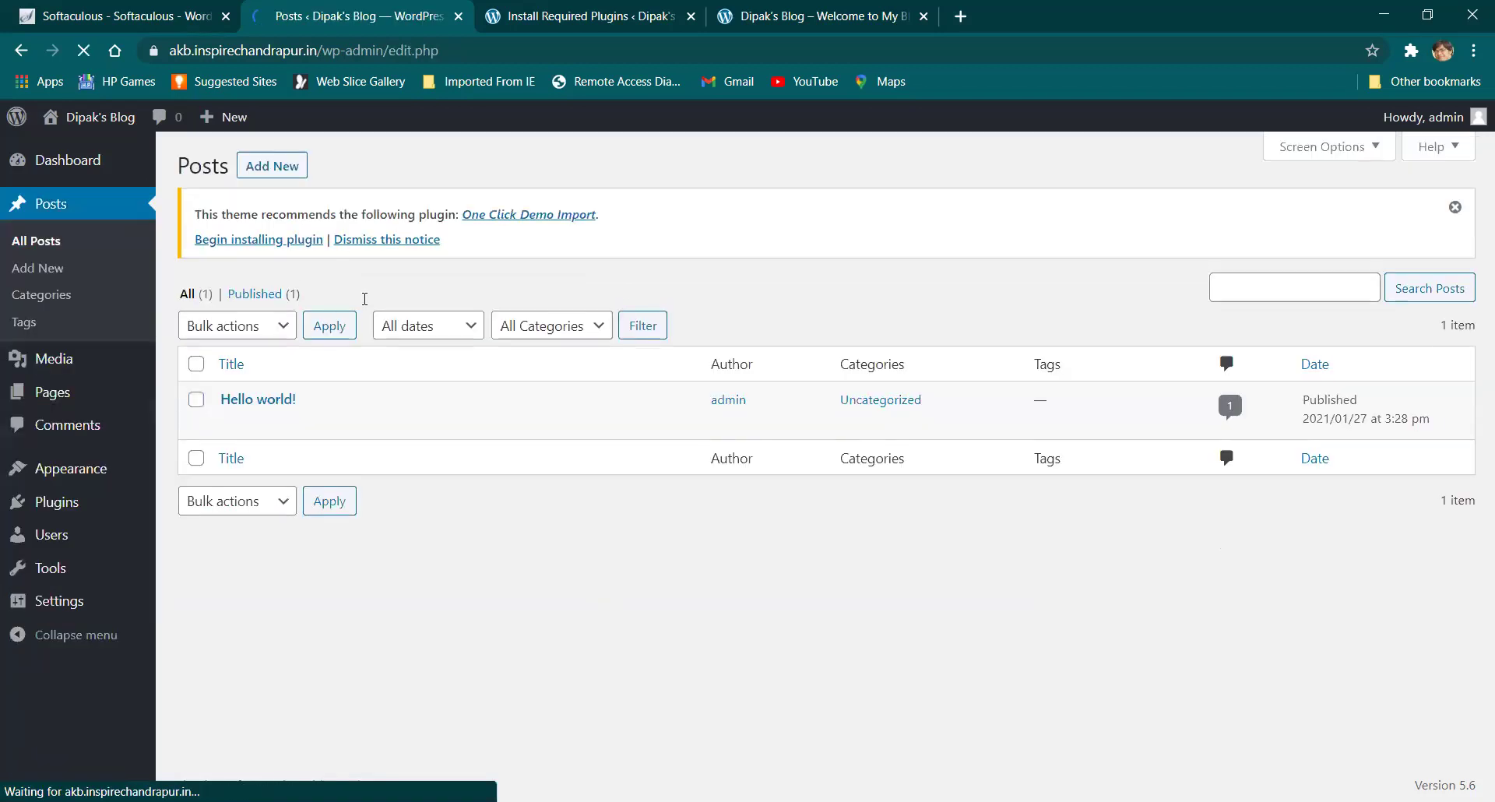
Create a new post with Add New, glancing at the required-plugins and blog front-page tabs
{"action": "left_click", "coordinate": [260, 168]}
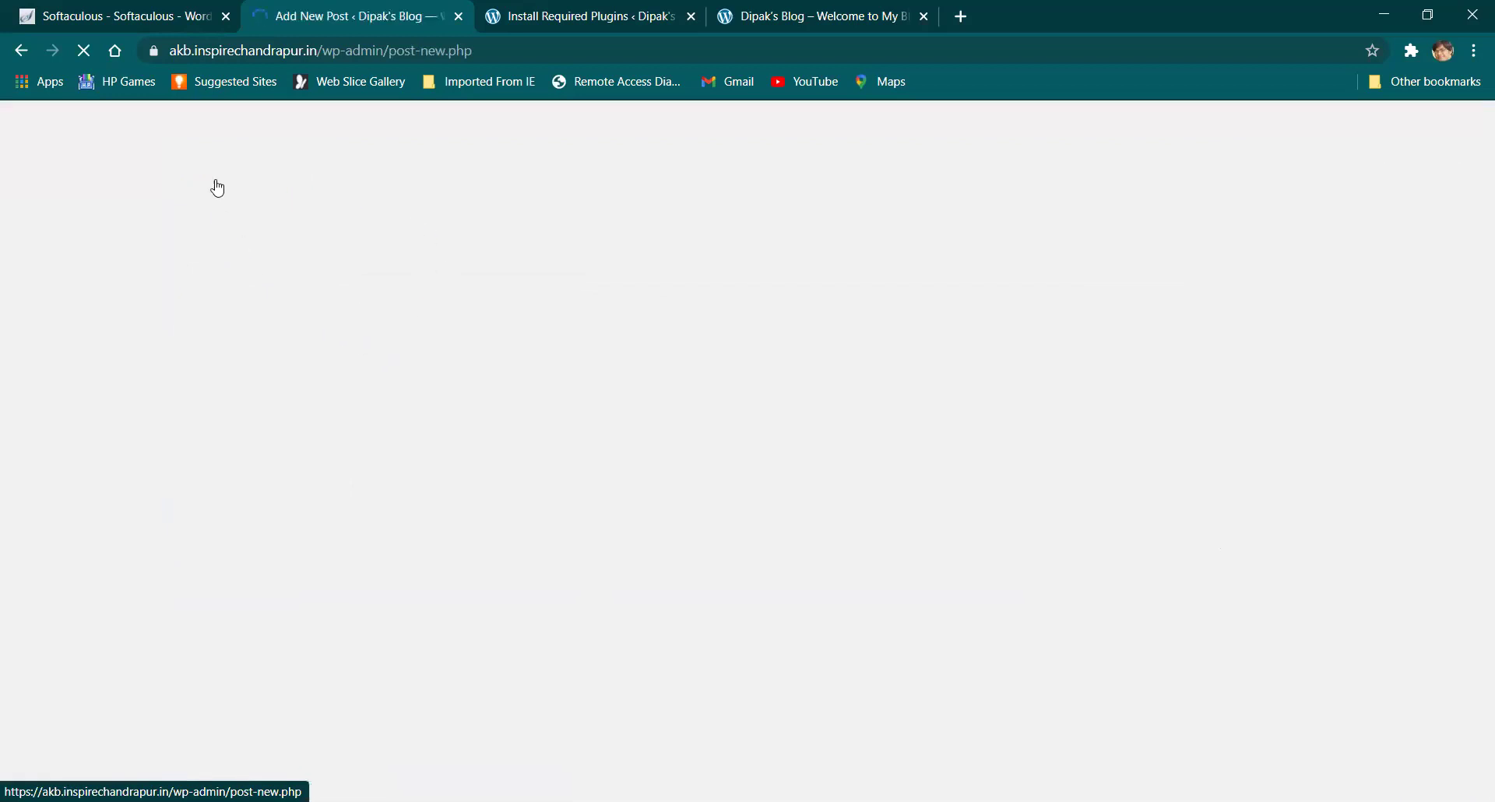
{"action": "left_click", "coordinate": [530, 10]}
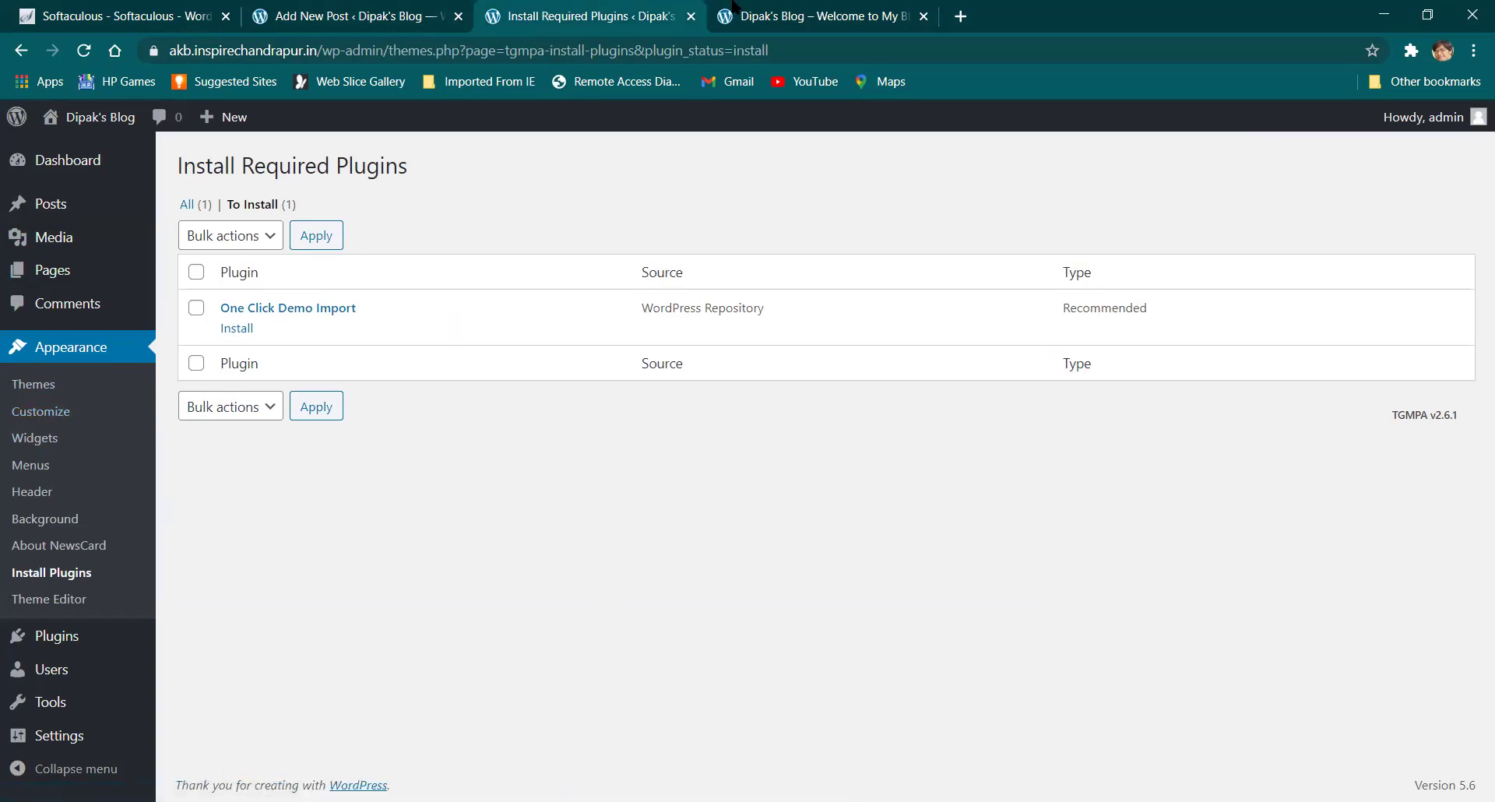
{"action": "left_click", "coordinate": [763, 6]}
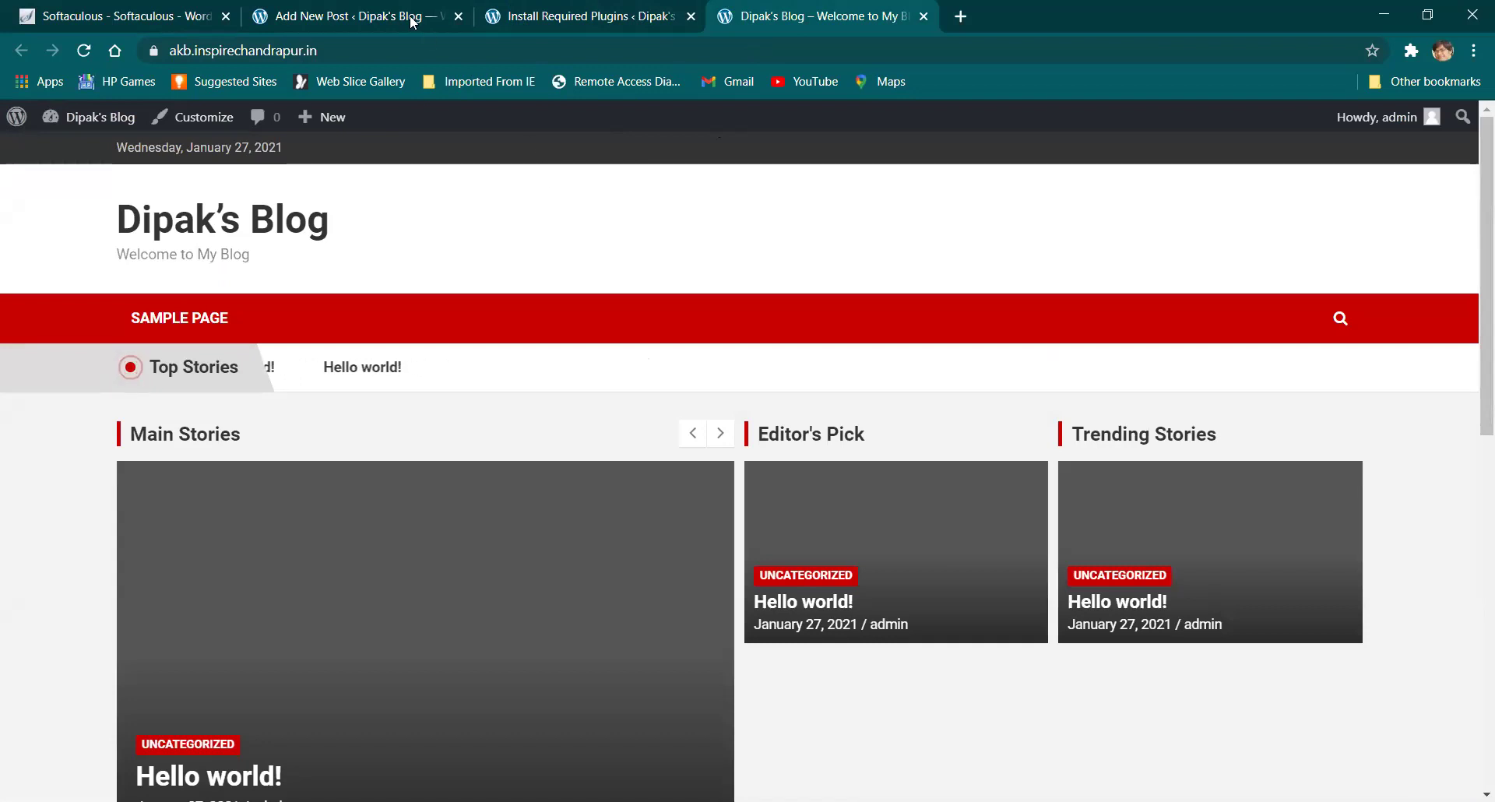
{"action": "left_click", "coordinate": [369, 6]}
{"action": "left_click", "coordinate": [625, 6]}
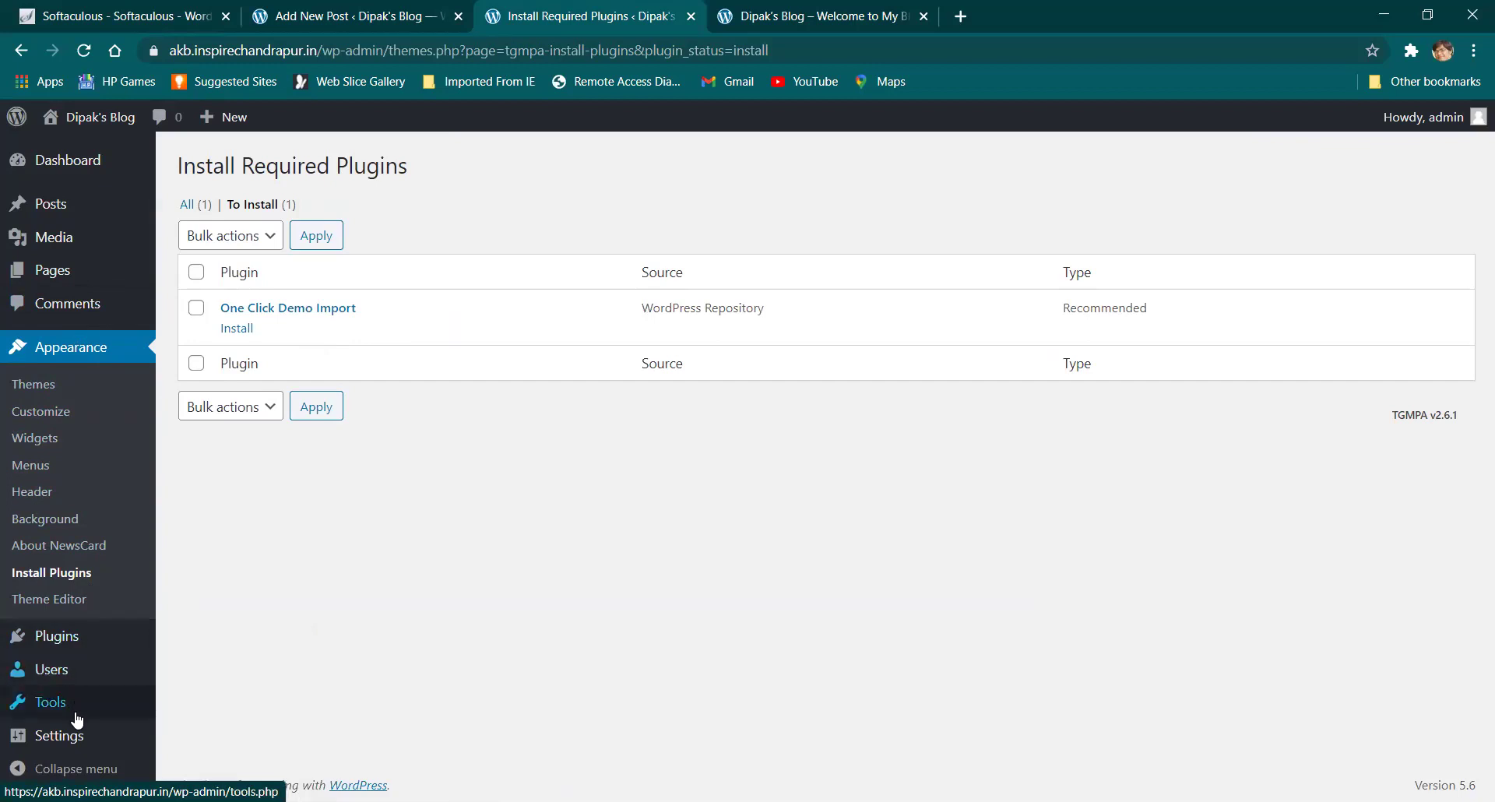
{"action": "mouse_move", "coordinate": [79, 726]}
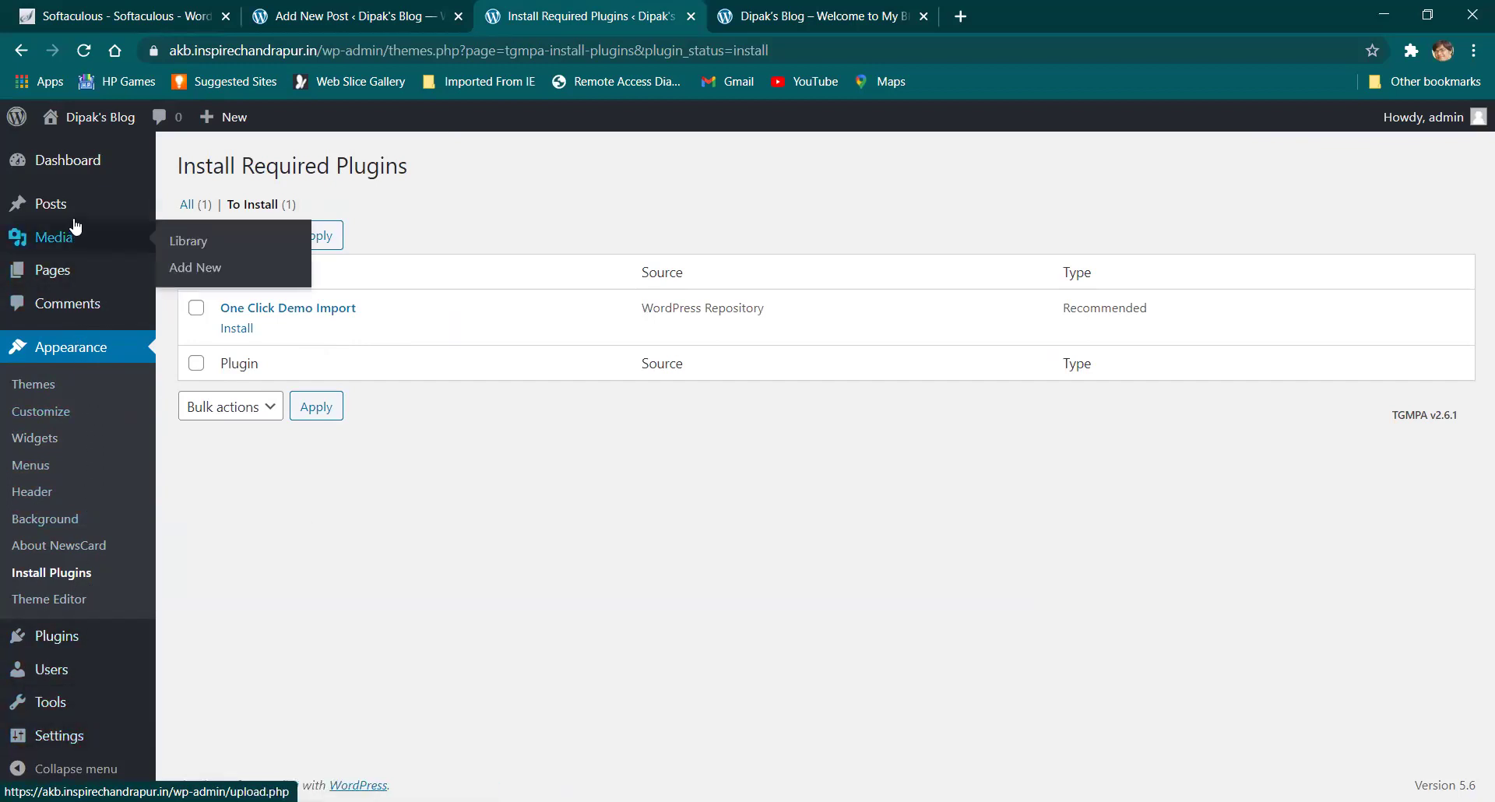
{"action": "mouse_move", "coordinate": [61, 279]}
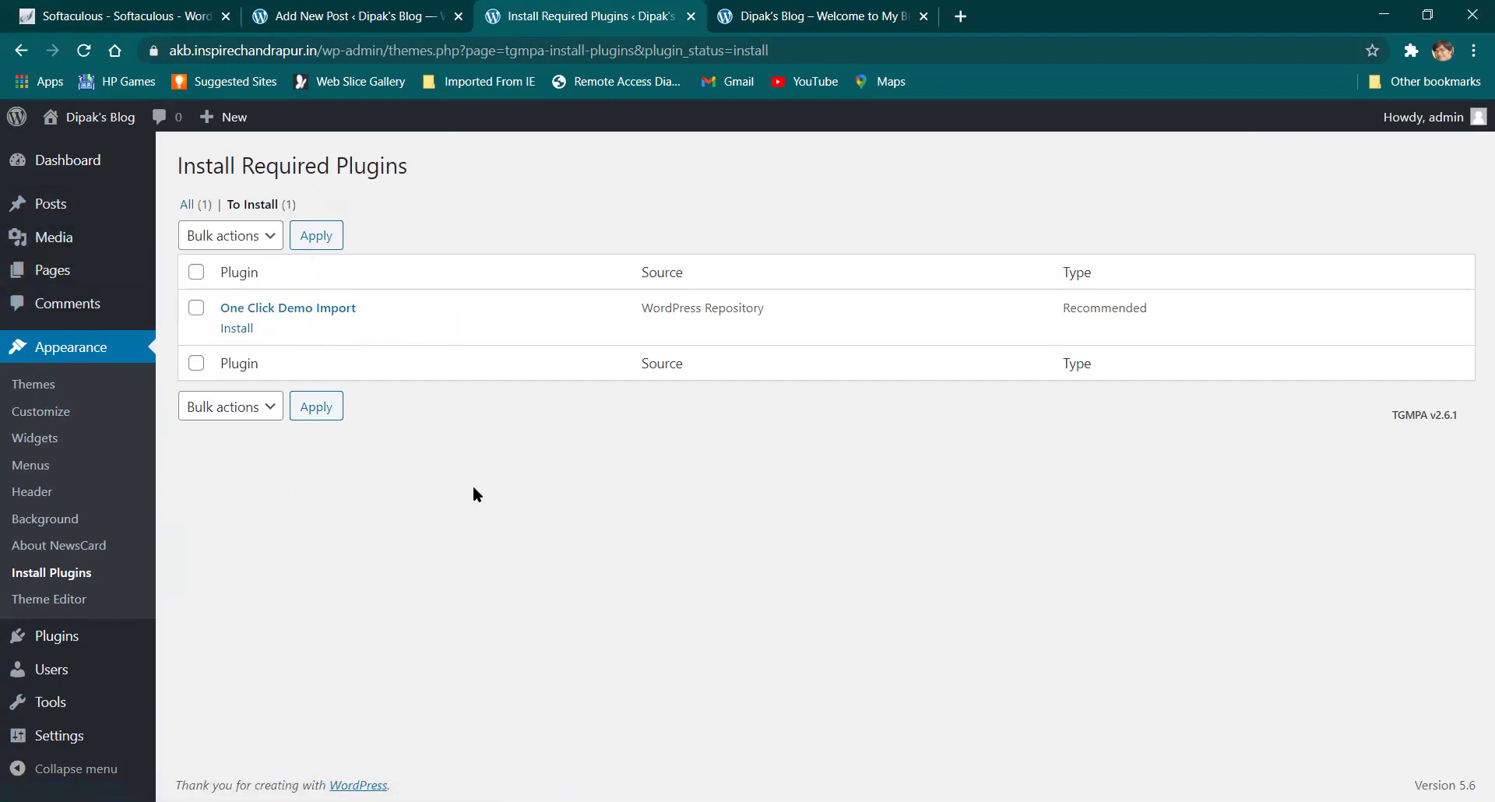
{"action": "left_click", "coordinate": [354, 9]}
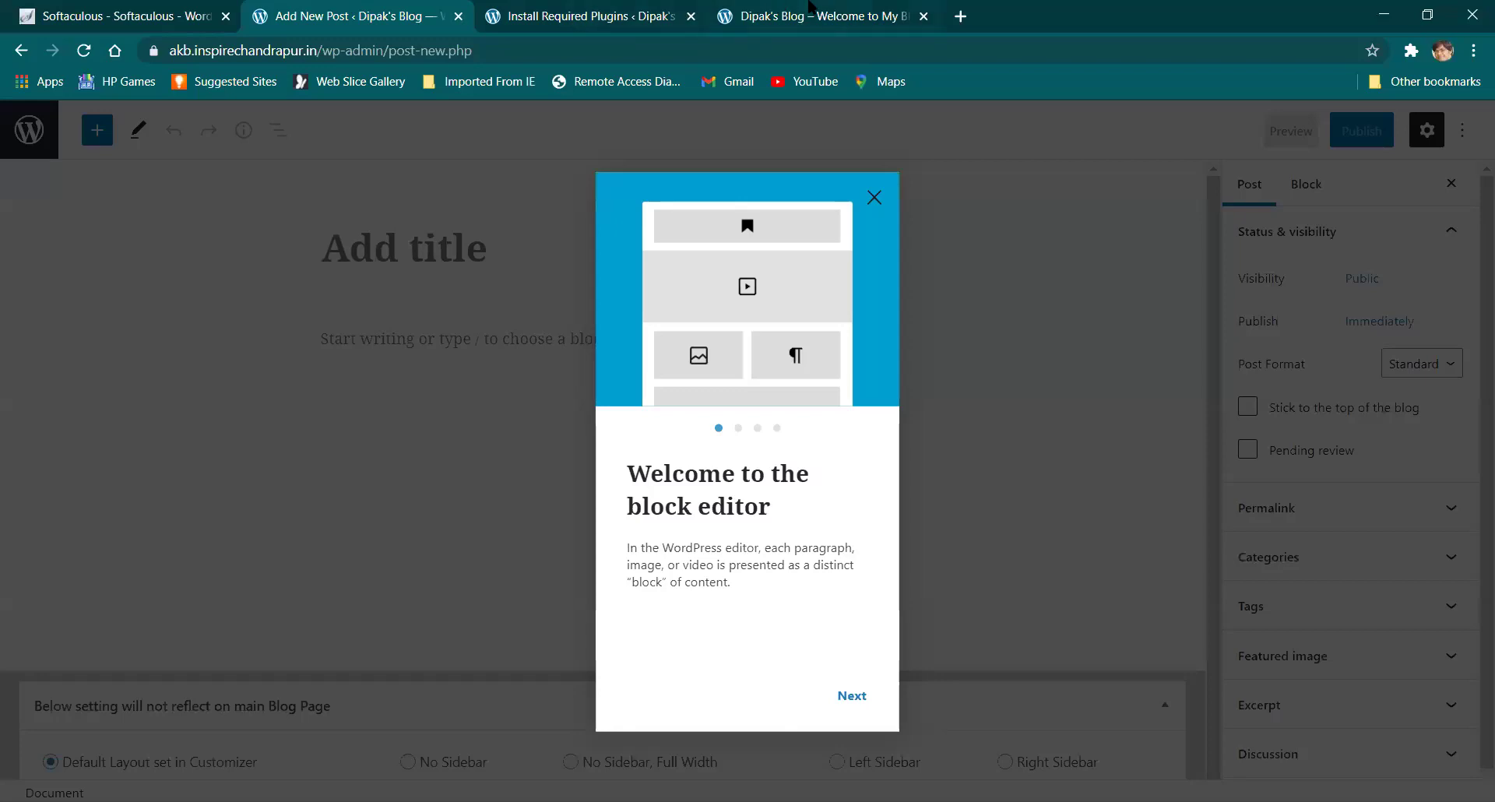
{"action": "left_click", "coordinate": [810, 10]}
Dismiss the editor's welcome guide, open a blank browser tab, then return to Install Required Plugins
{"action": "left_click", "coordinate": [588, 10]}
{"action": "left_click", "coordinate": [319, 9]}
{"action": "left_click", "coordinate": [874, 197]}
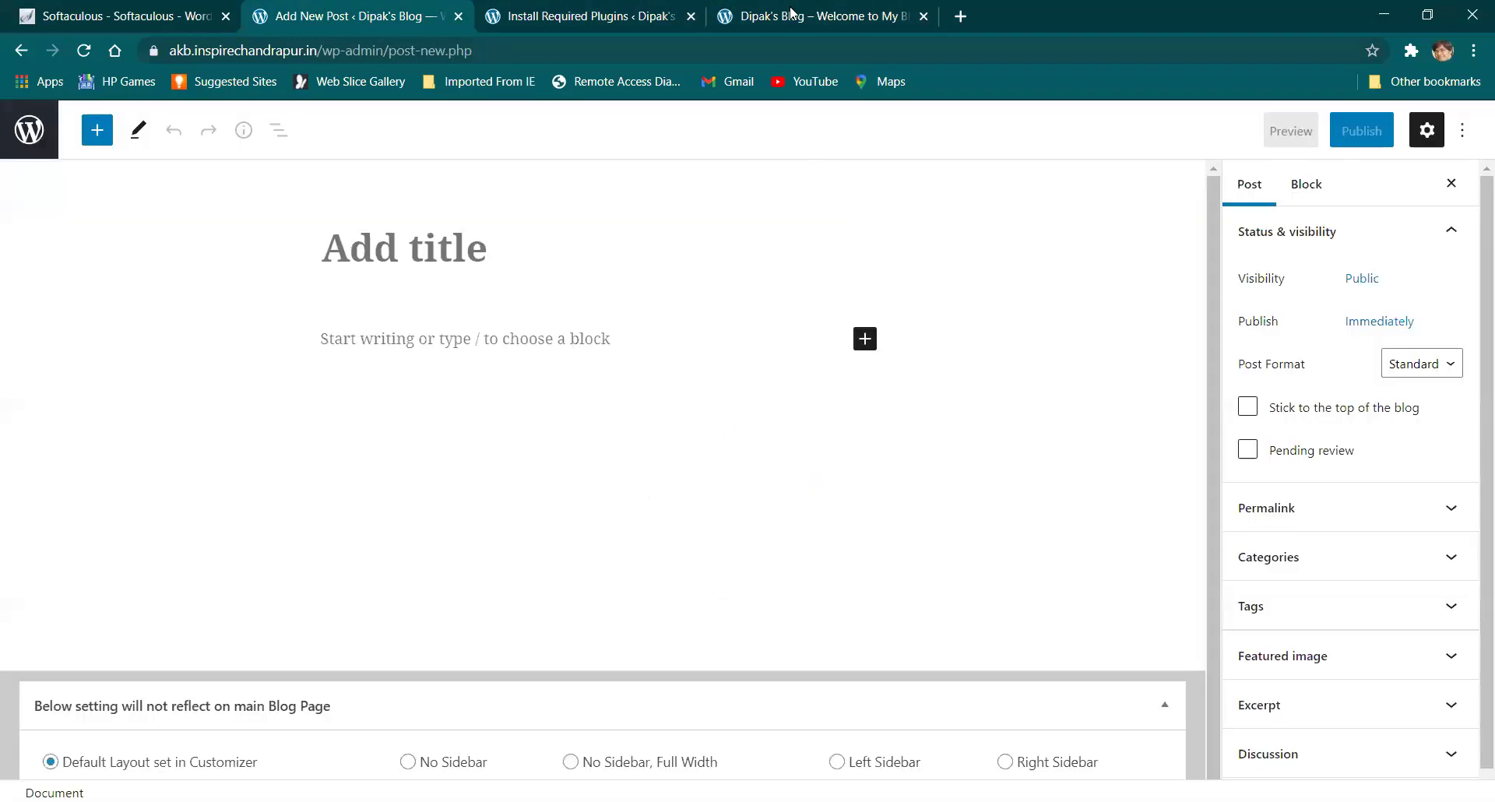
{"action": "left_click", "coordinate": [791, 12]}
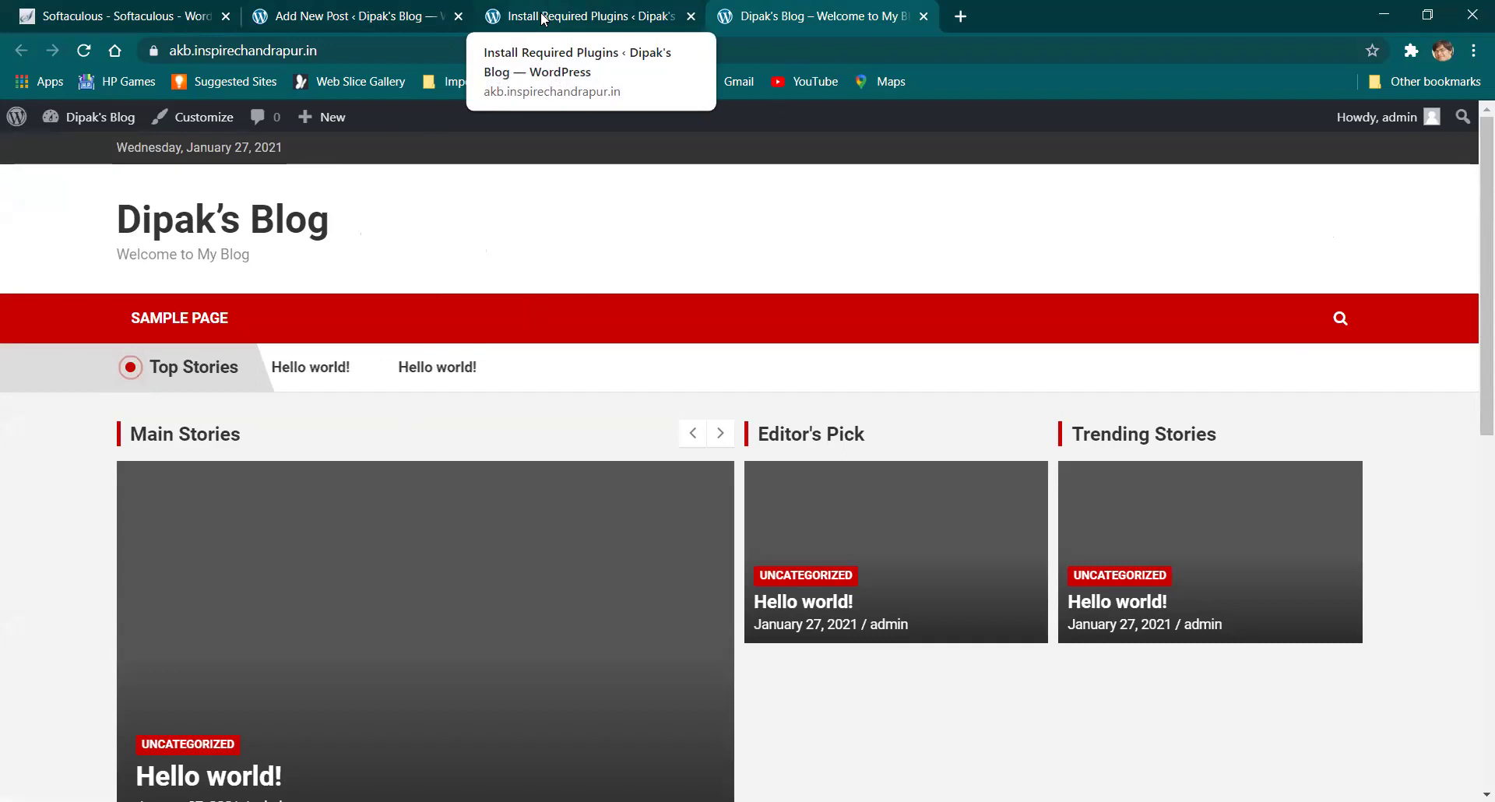
{"action": "left_click", "coordinate": [961, 17]}
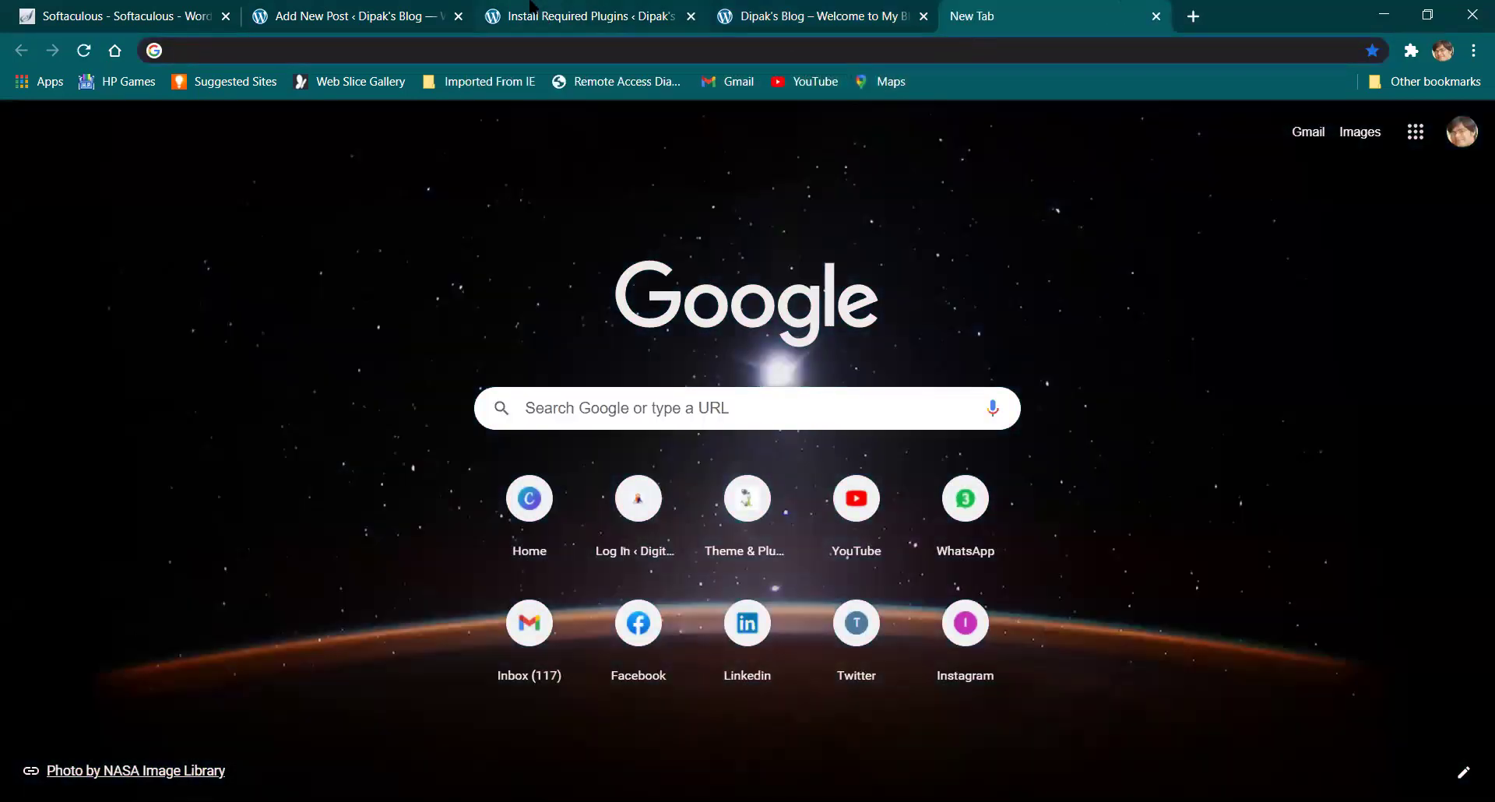
{"action": "left_click", "coordinate": [532, 6]}
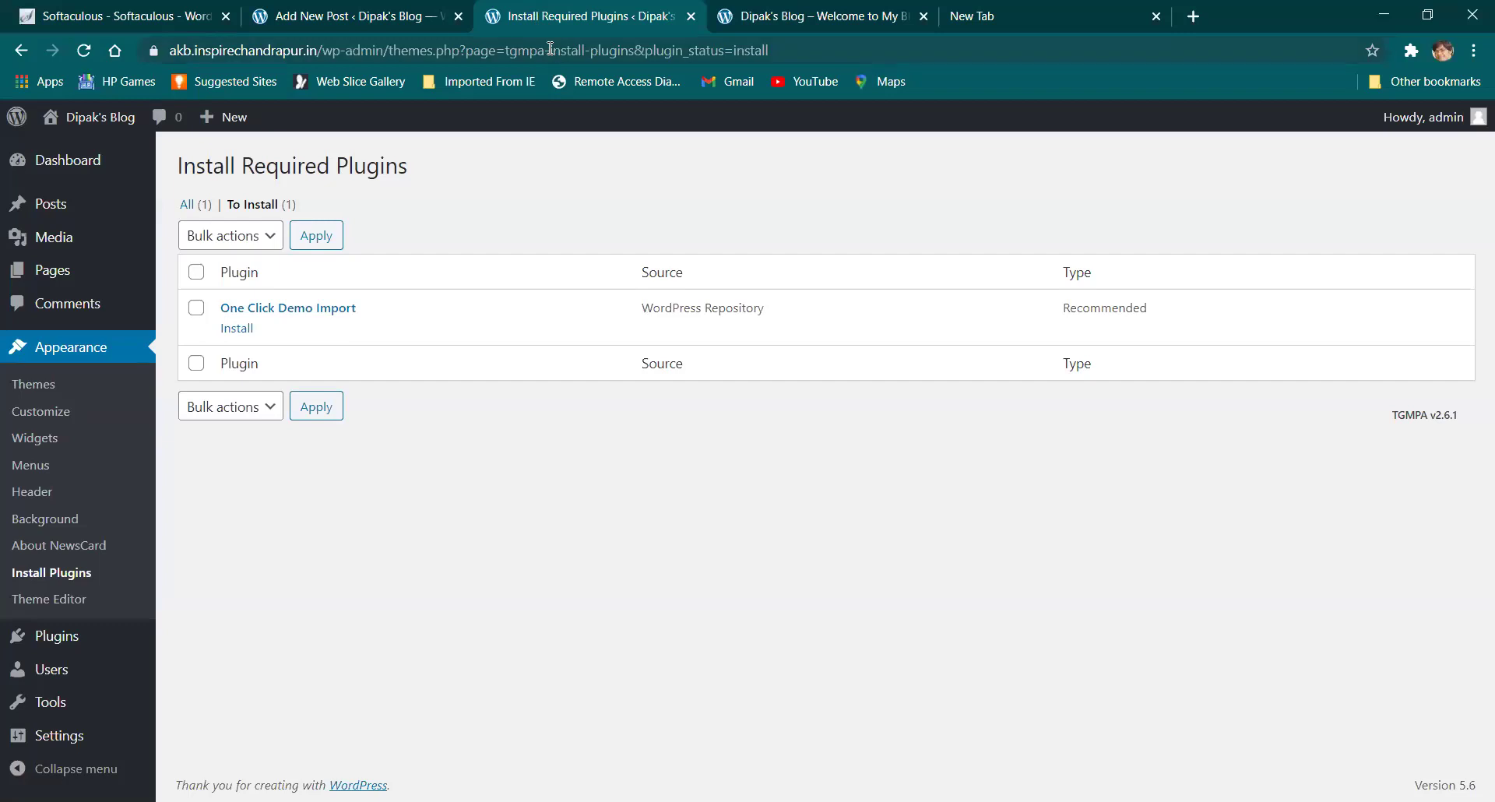
Scroll through the blog front page in its NewsCard layout
{"action": "left_click", "coordinate": [345, 16]}
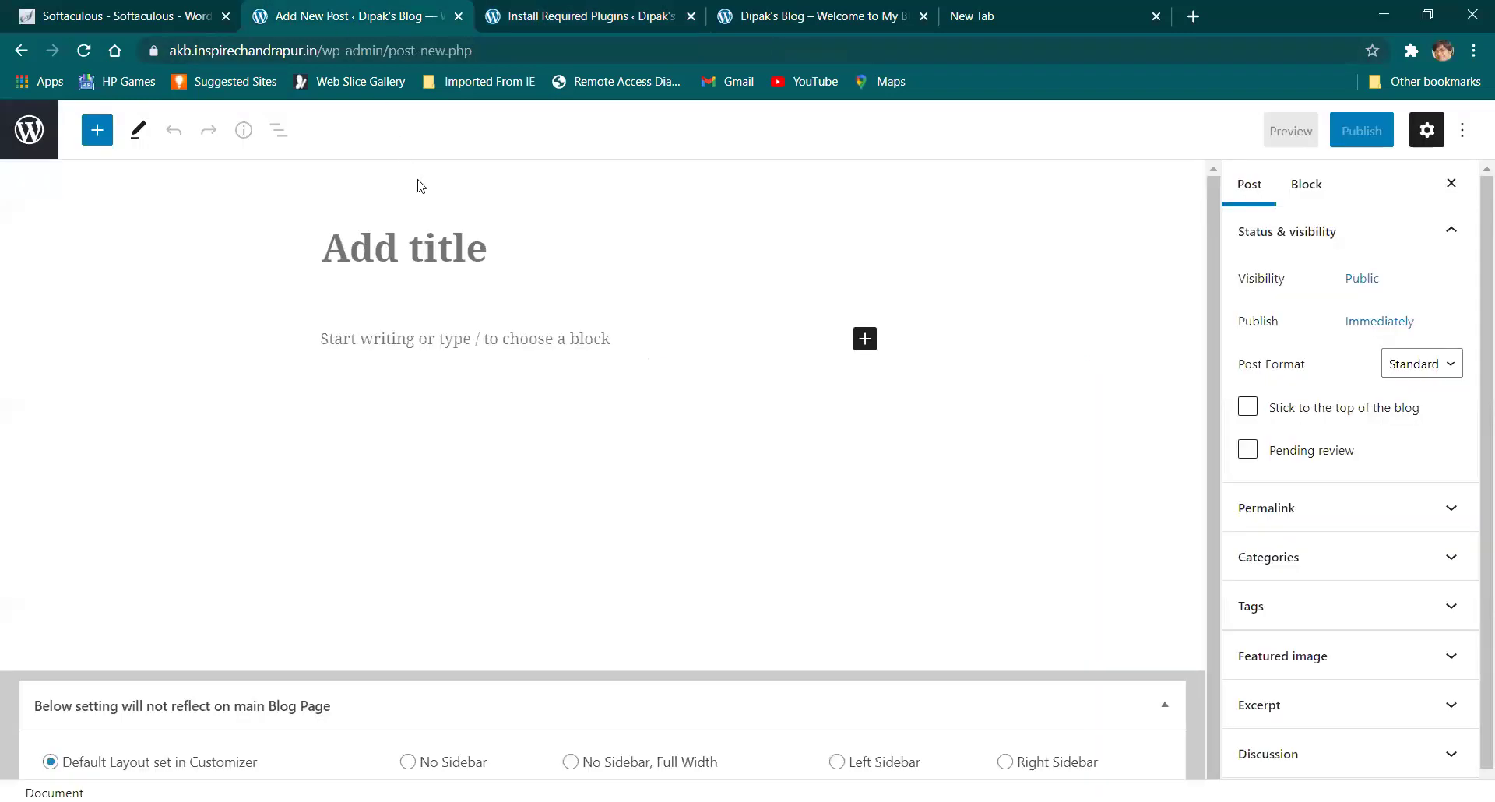
{"action": "left_click", "coordinate": [588, 17]}
{"action": "left_click", "coordinate": [813, 11]}
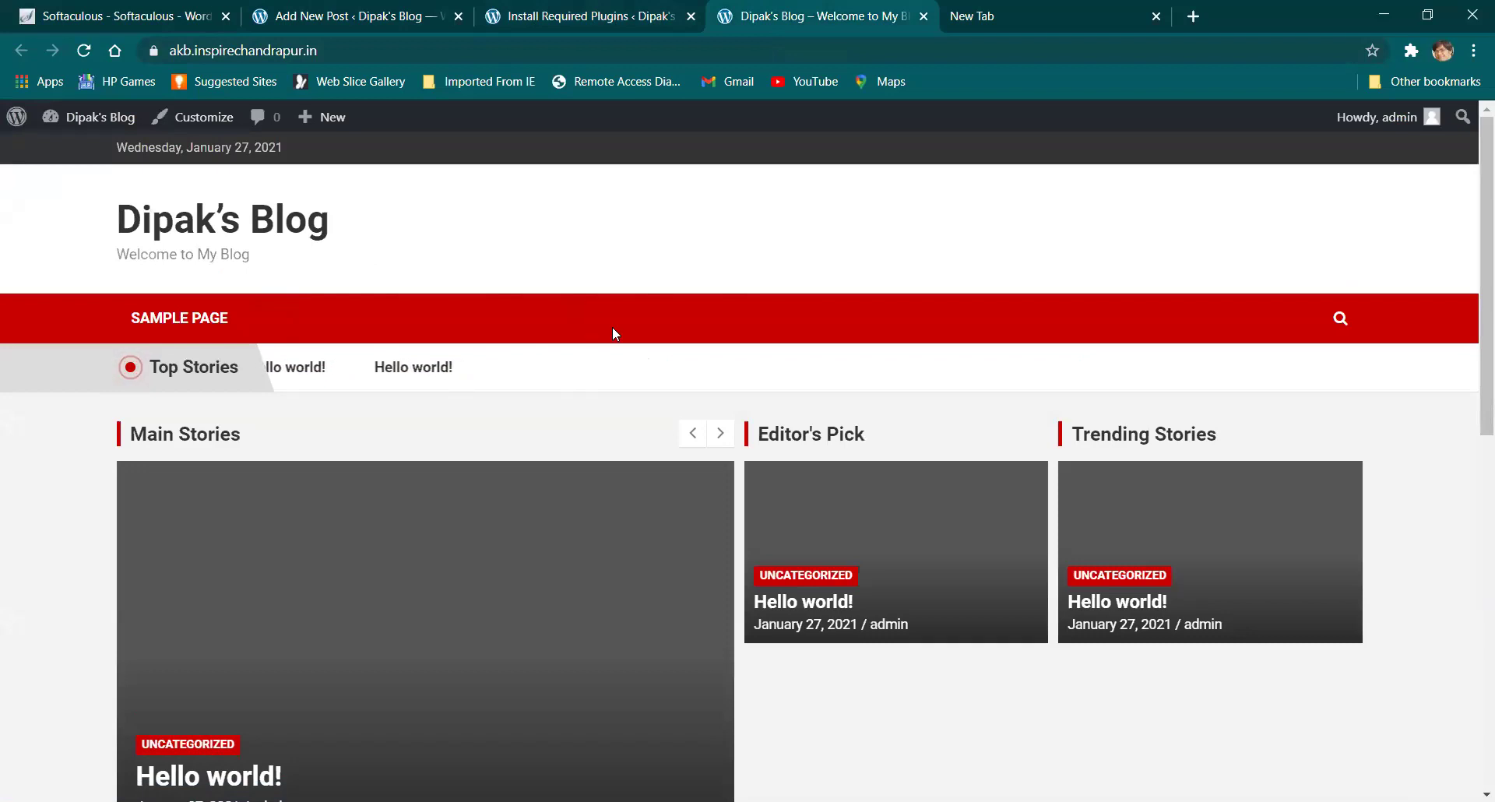
{"action": "scroll", "coordinate": [625, 366], "scroll_direction": "down", "scroll_amount": 3}
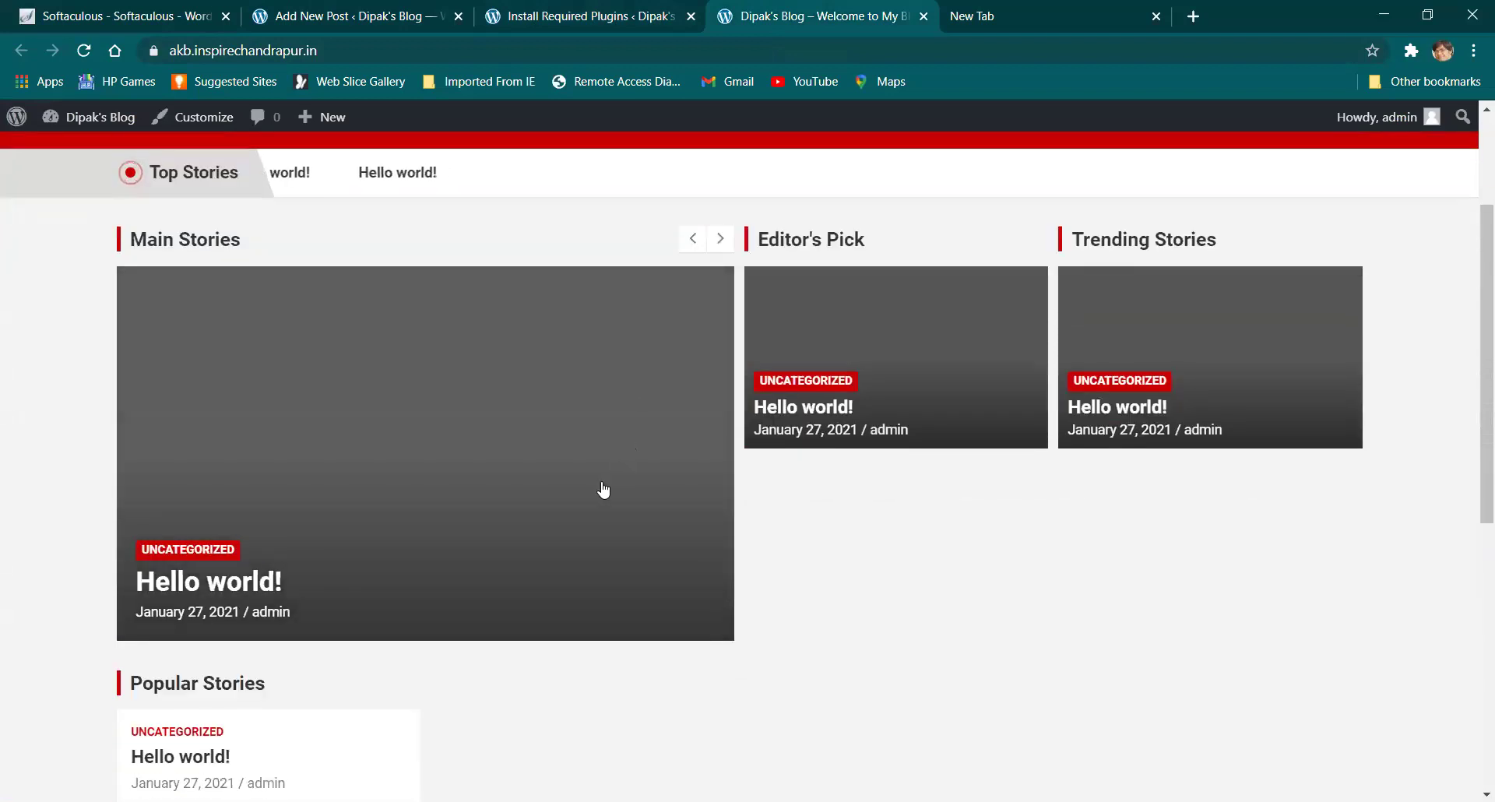
{"action": "scroll", "coordinate": [602, 489], "scroll_direction": "down", "scroll_amount": 5}
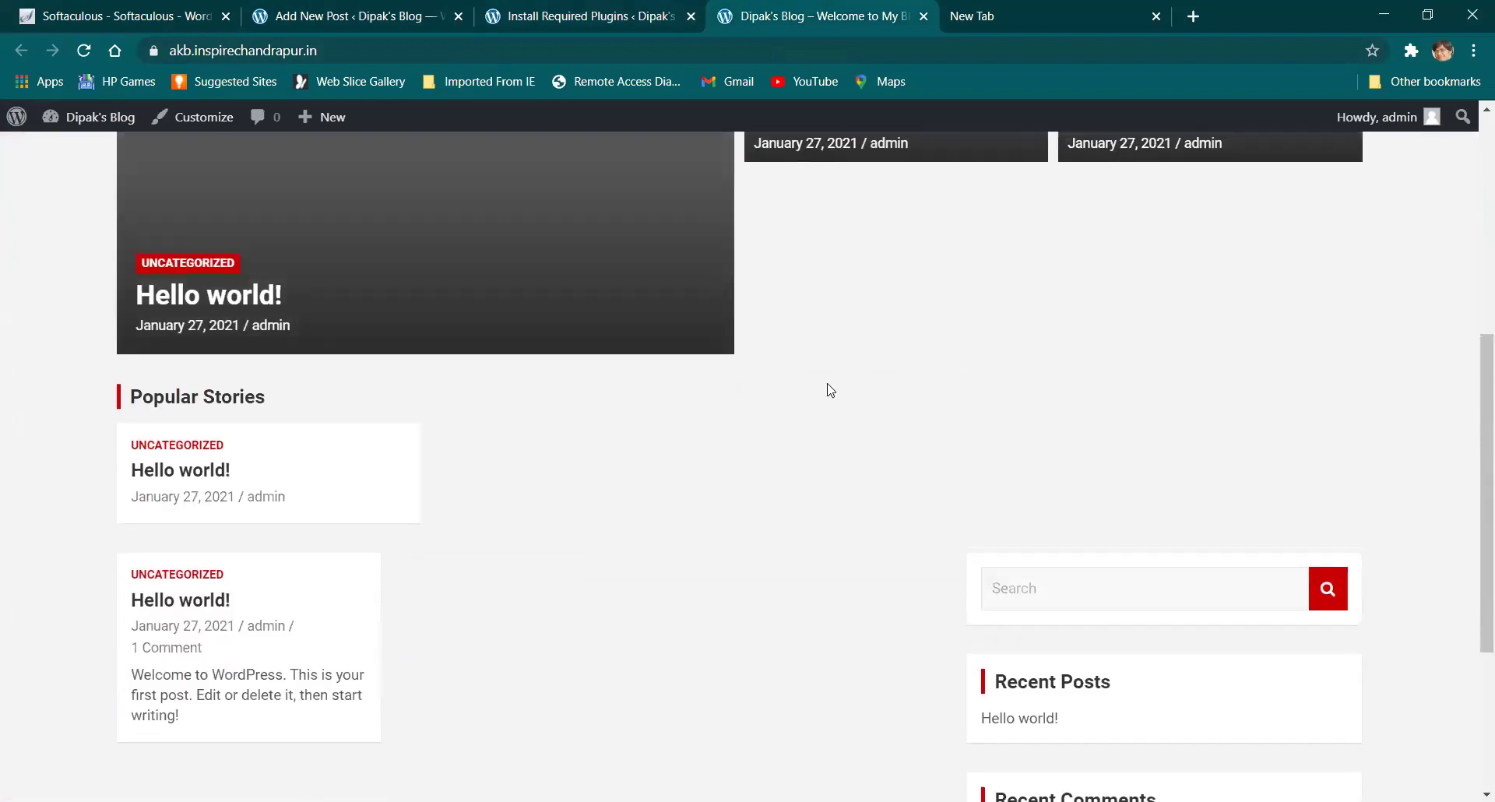
{"action": "scroll", "coordinate": [775, 374], "scroll_direction": "up", "scroll_amount": 5}
{"action": "scroll", "coordinate": [527, 253], "scroll_direction": "up", "scroll_amount": 3}
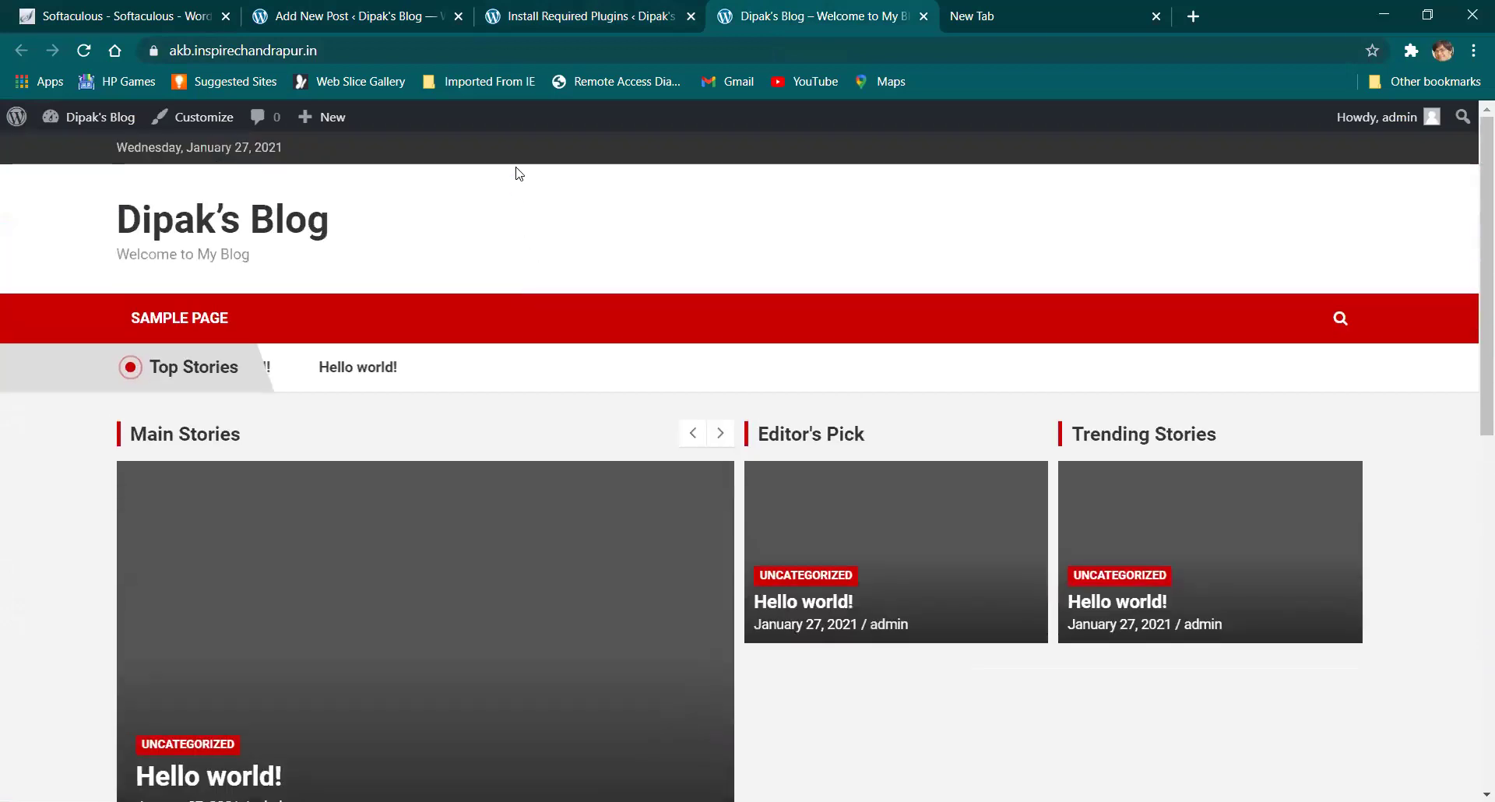
Move between the required-plugins and front-page tabs, ending on the empty Add New Post editor
{"action": "left_click", "coordinate": [549, 17]}
{"action": "left_click", "coordinate": [813, 11]}
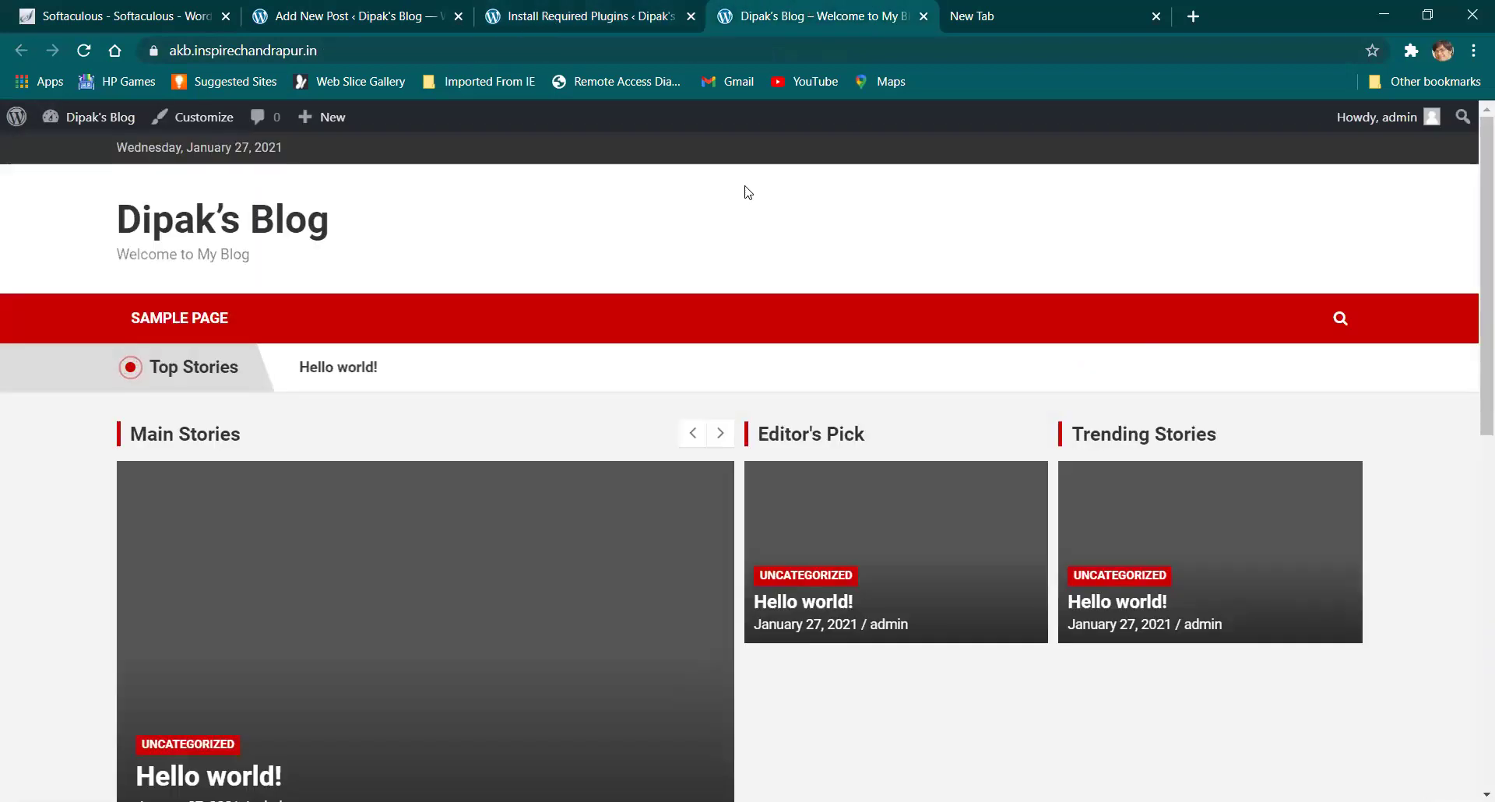
{"action": "left_click", "coordinate": [584, 14]}
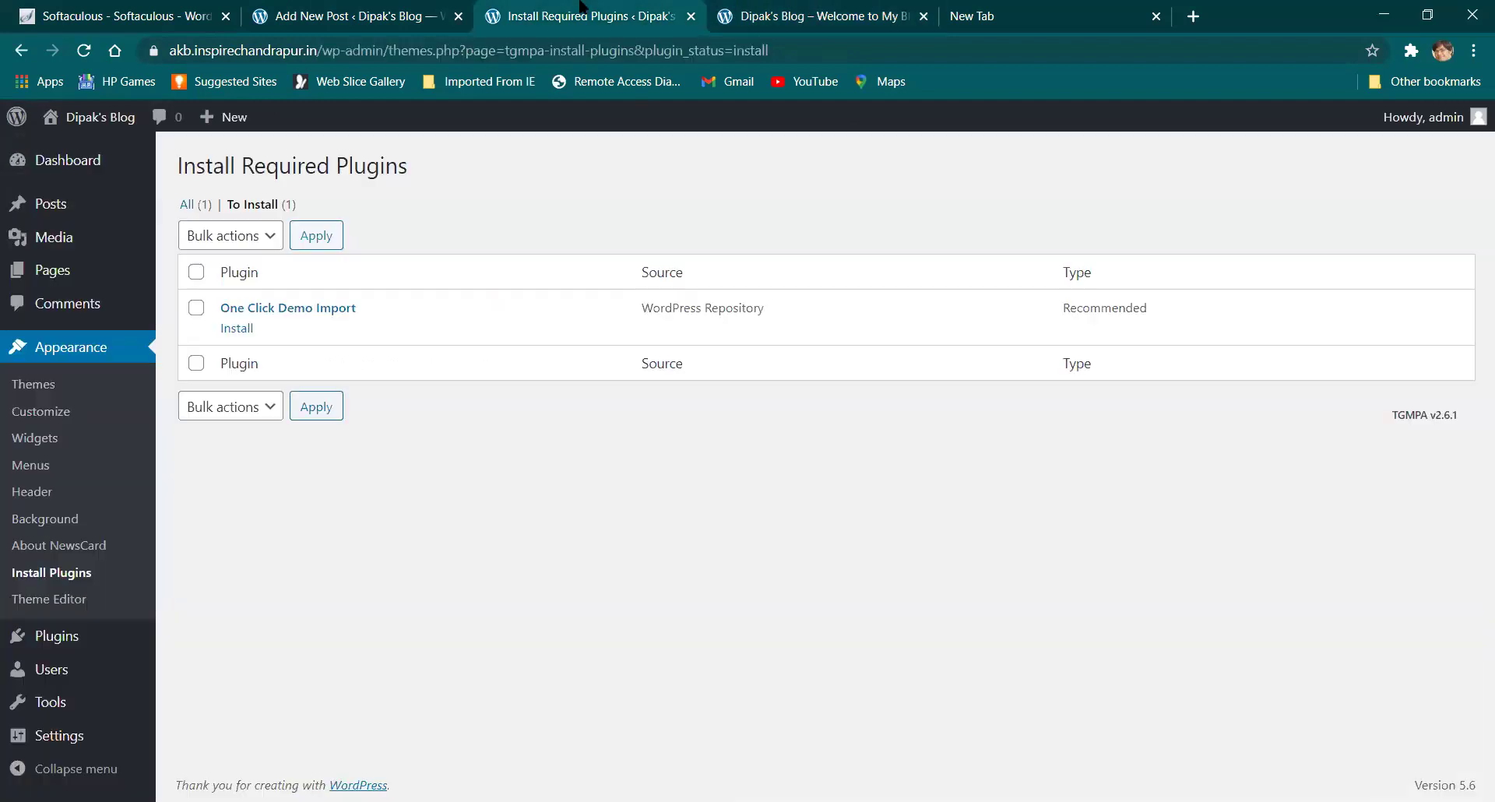
{"action": "left_click", "coordinate": [806, 11]}
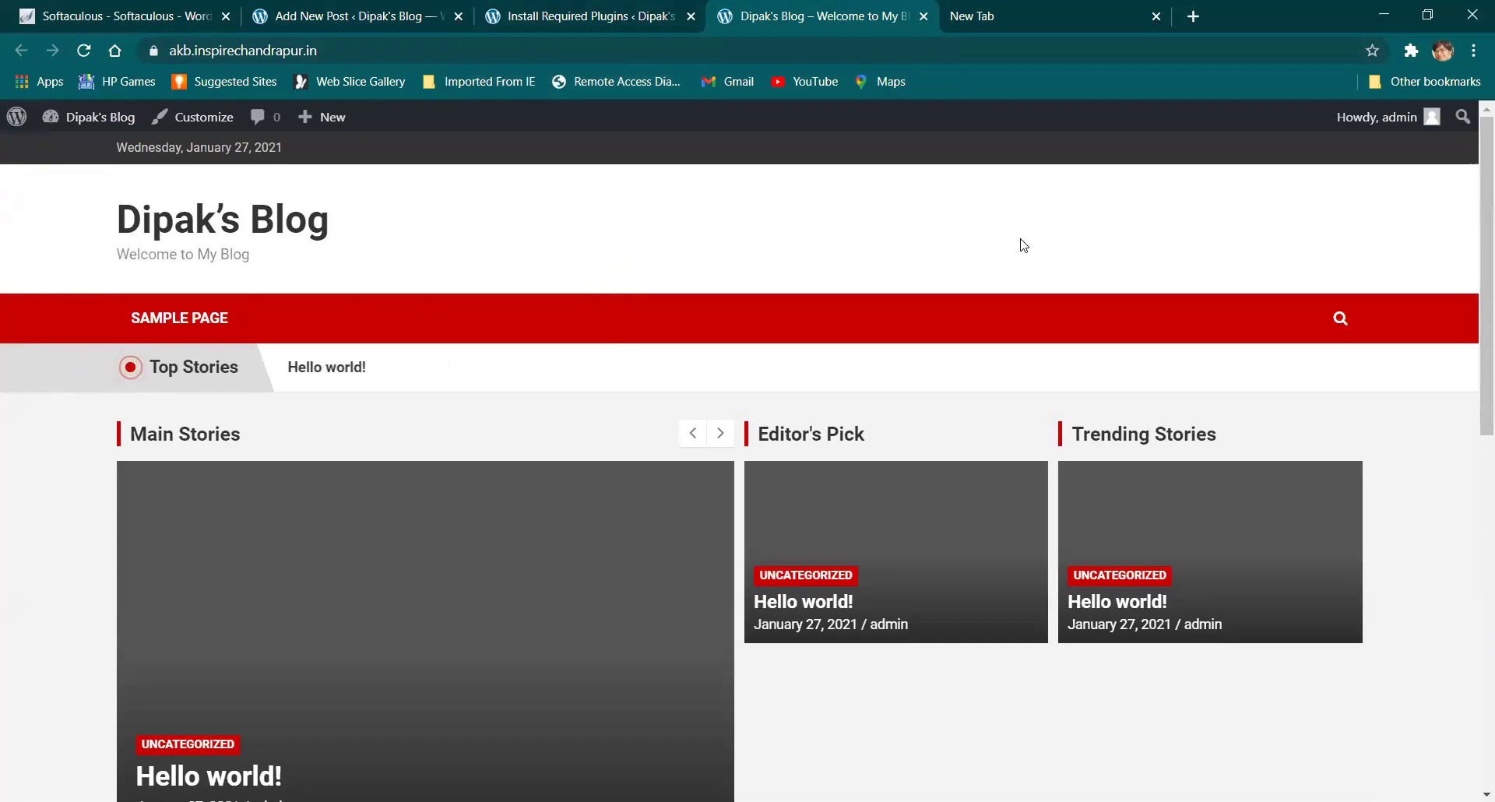
{"action": "left_click", "coordinate": [555, 14]}
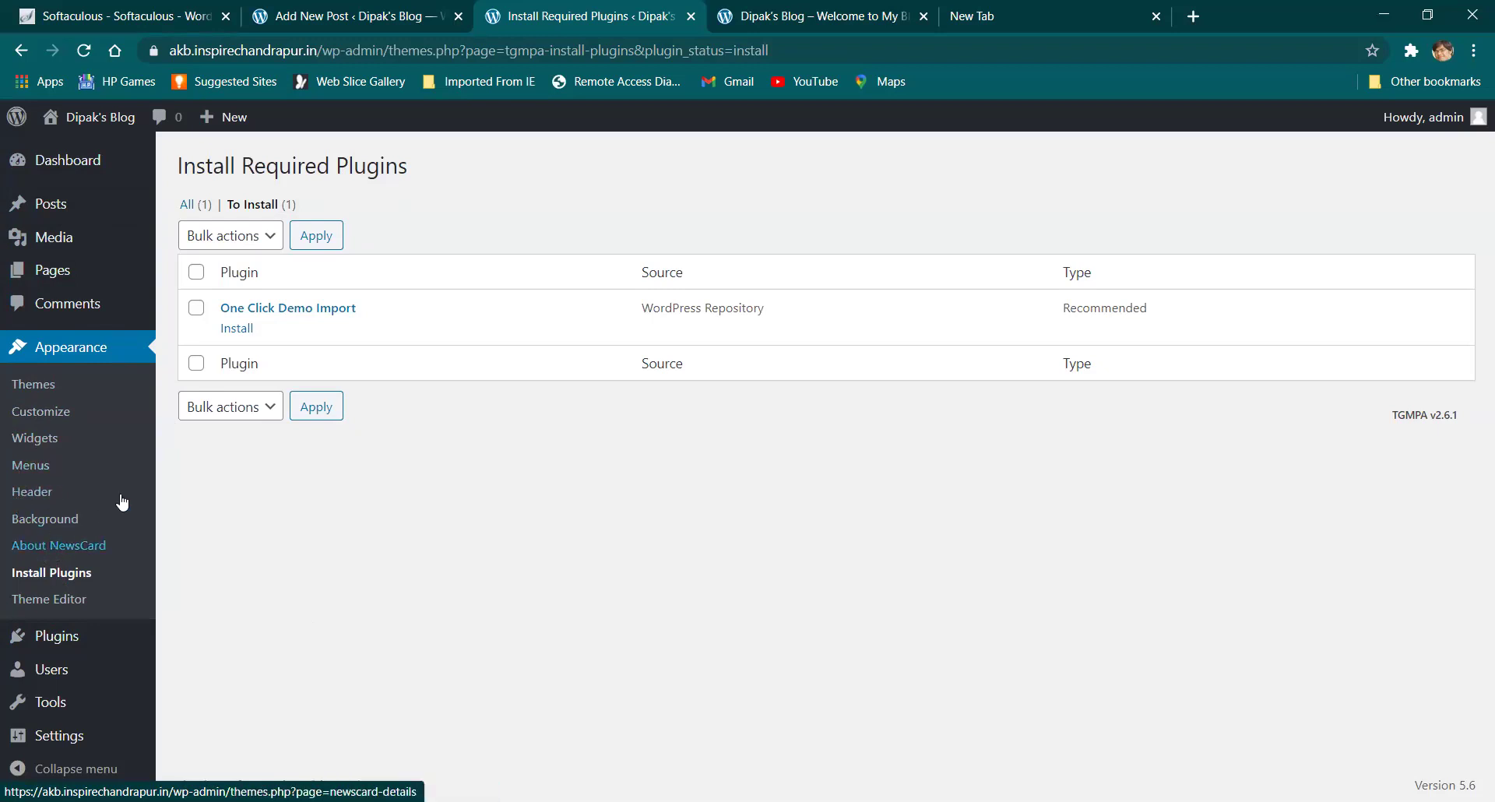
{"action": "left_click", "coordinate": [393, 14]}
{"action": "left_click", "coordinate": [552, 14]}
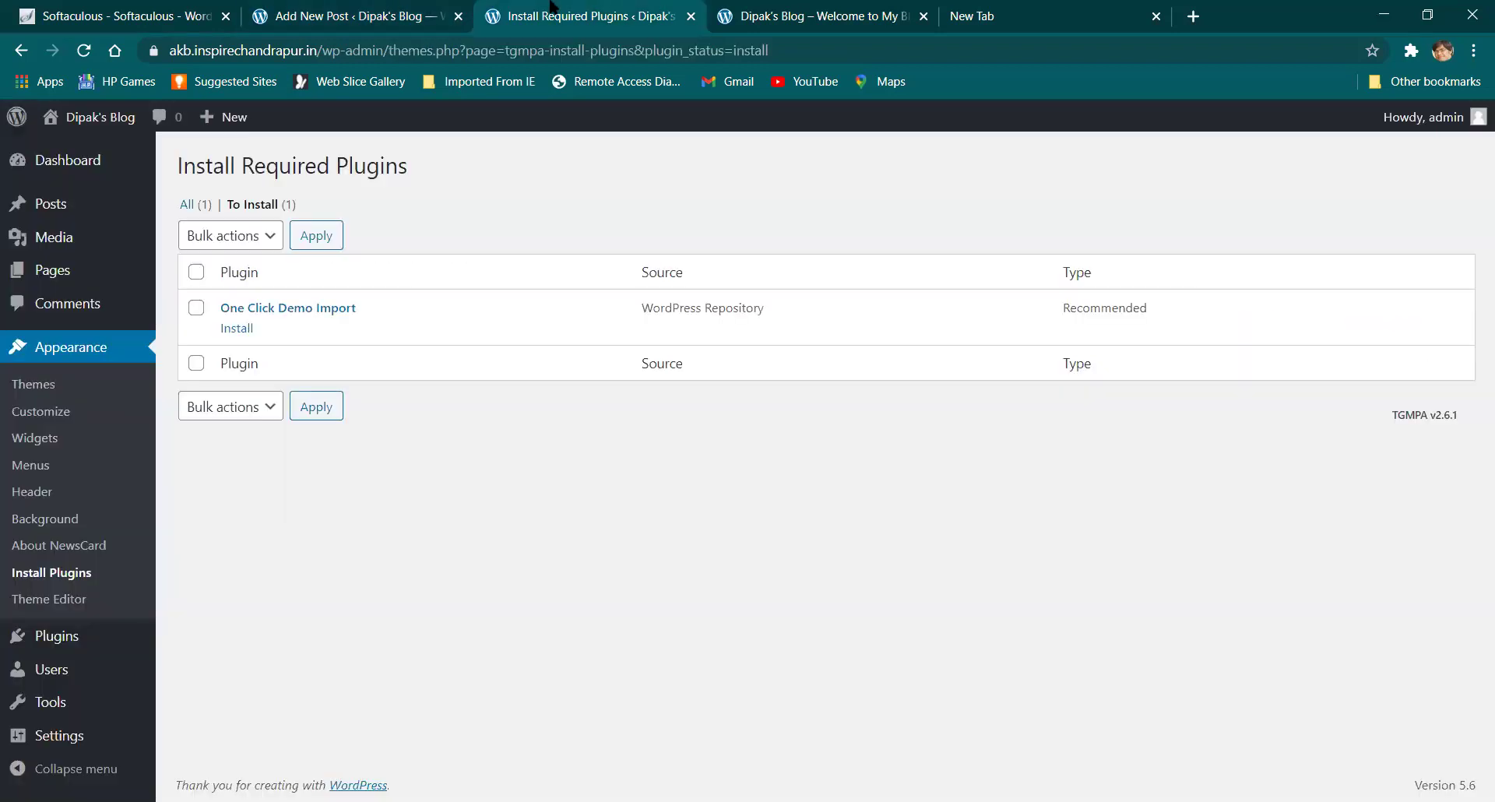
{"action": "left_click", "coordinate": [383, 14]}
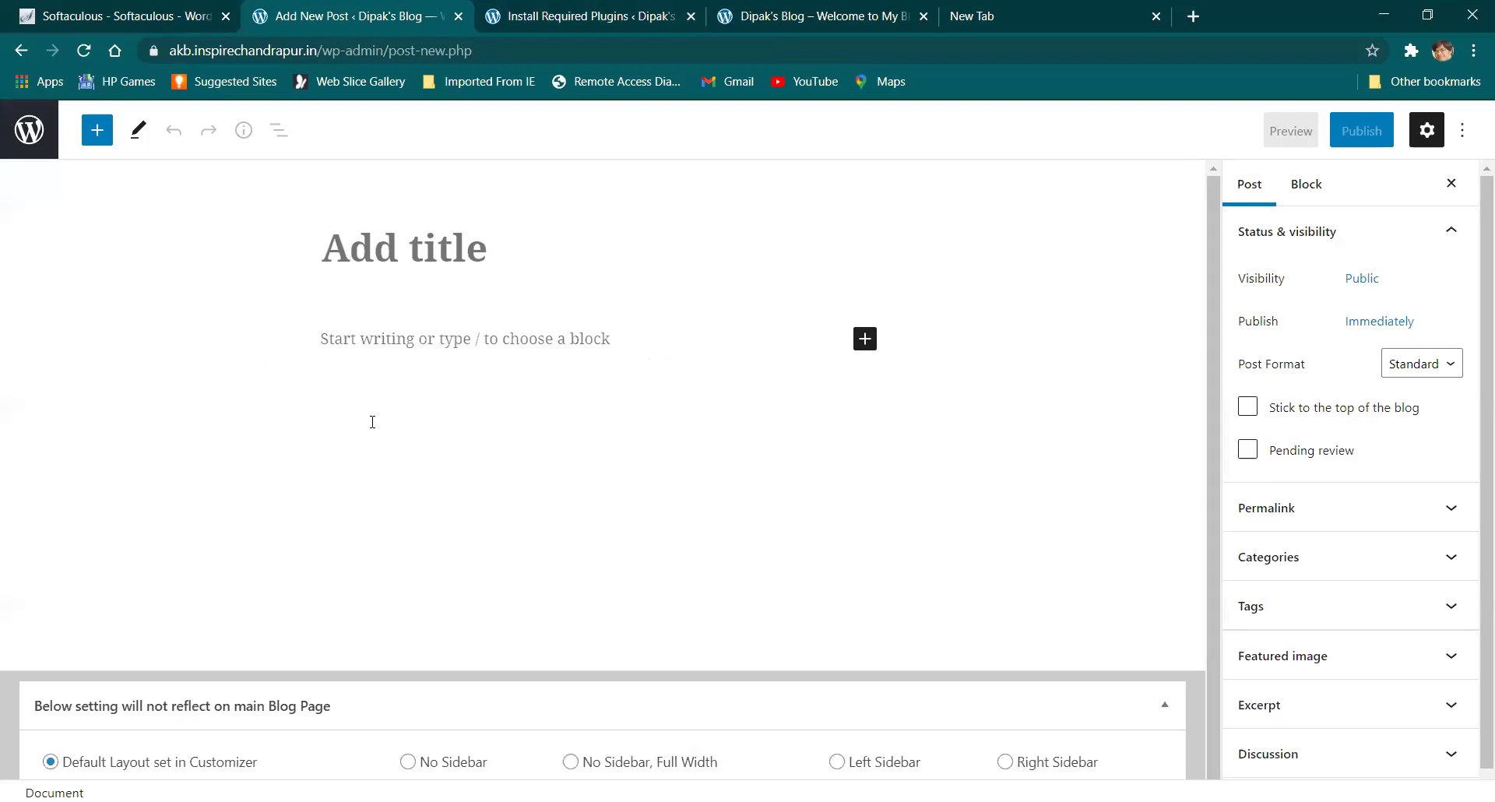